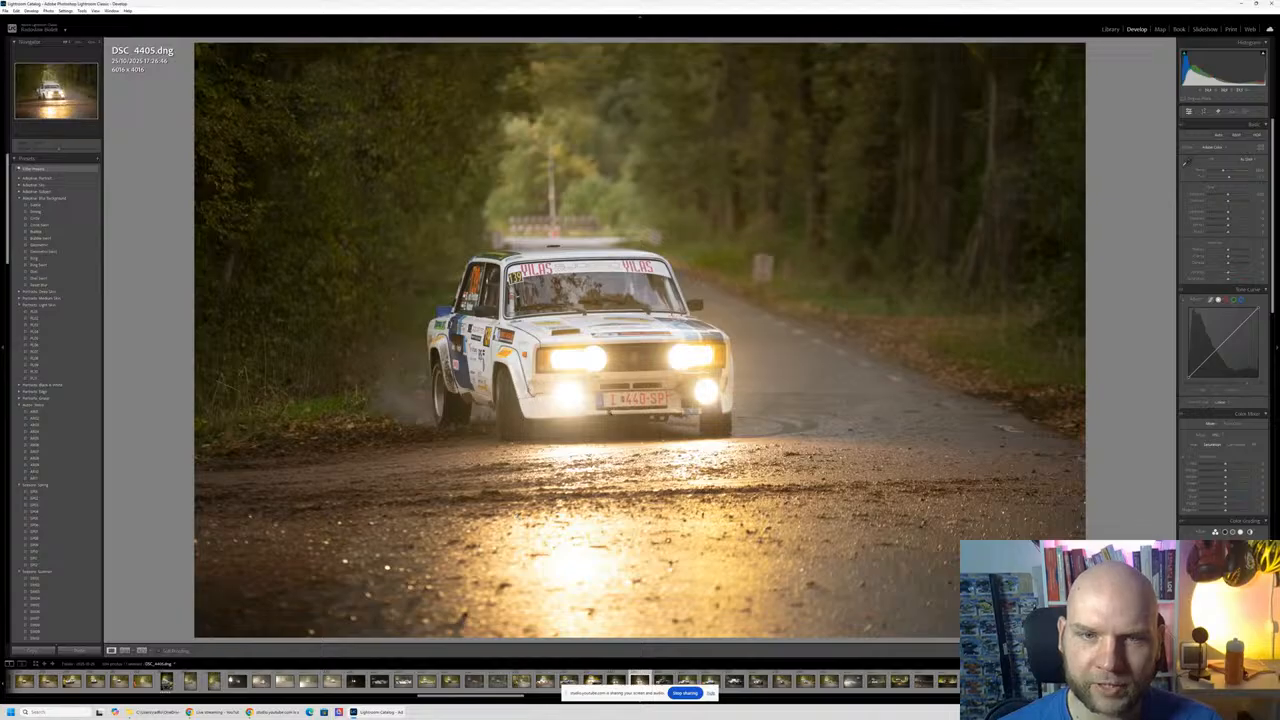
# Step: Review the oncoming white rally car shots back to DSC_4402.dng and inspect DSC_4403.dng at close zoom
pyautogui.press('Left')
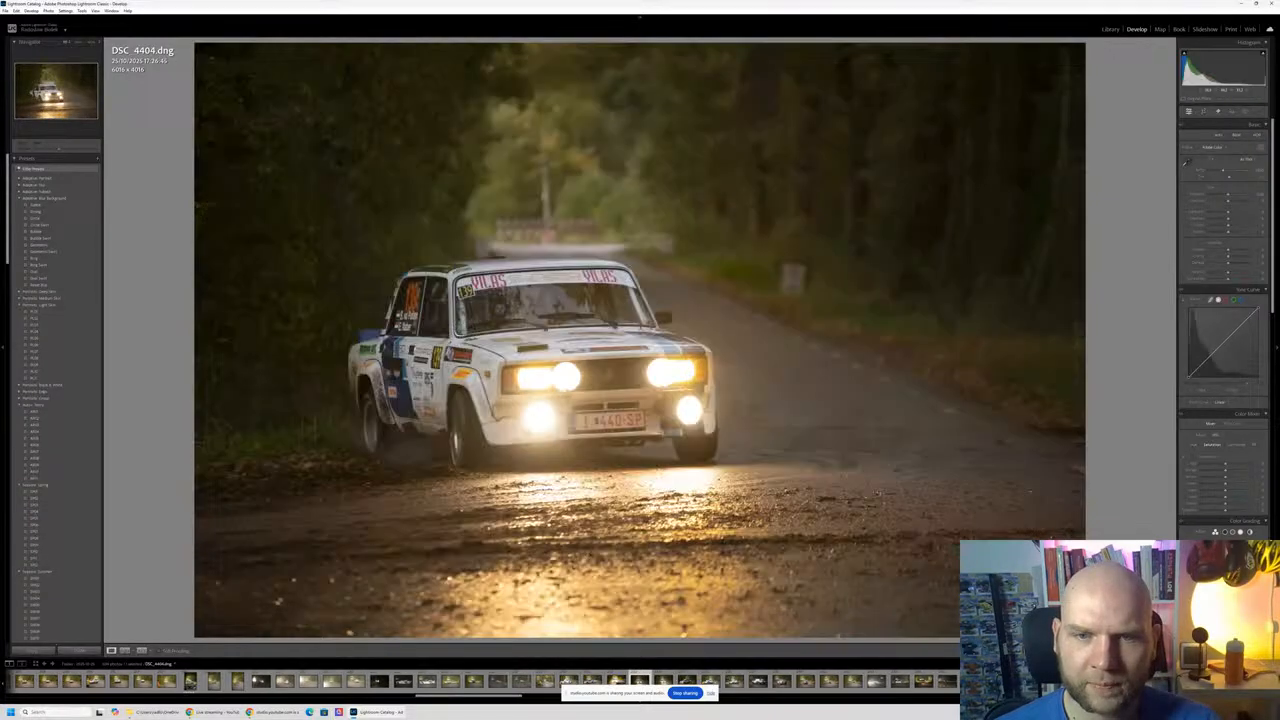
pyautogui.press('Left')
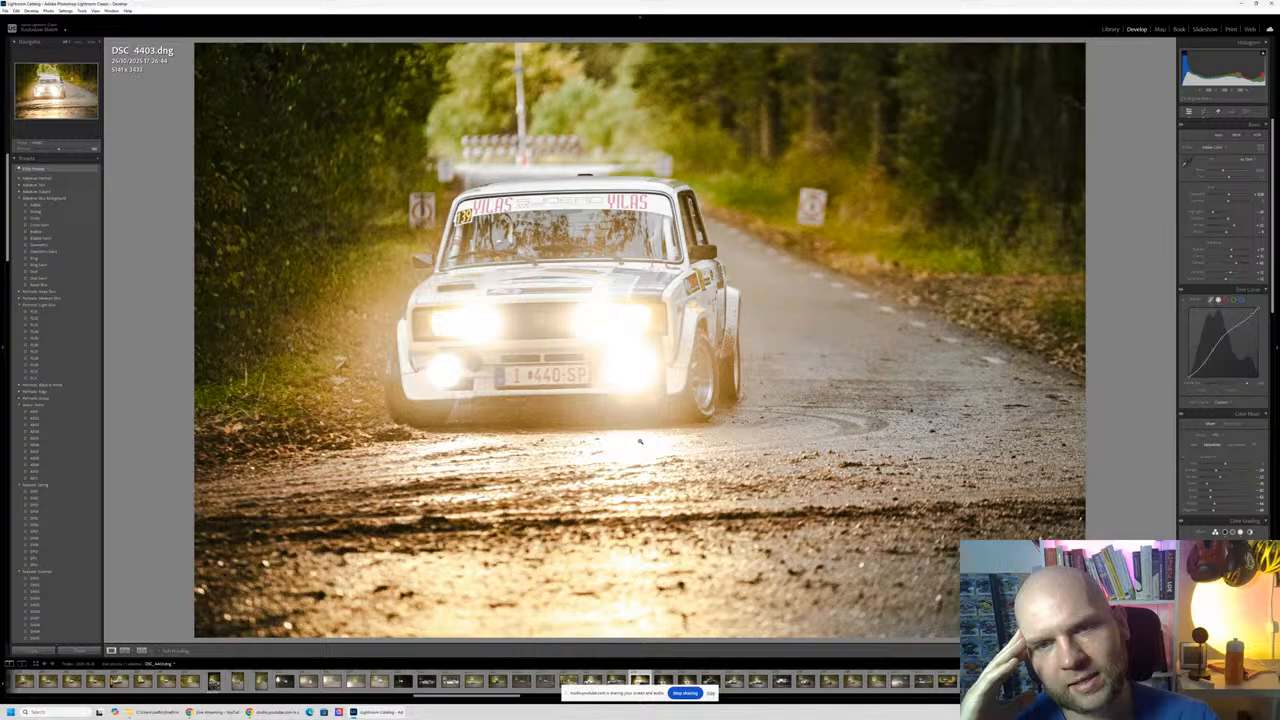
pyautogui.press('Left')
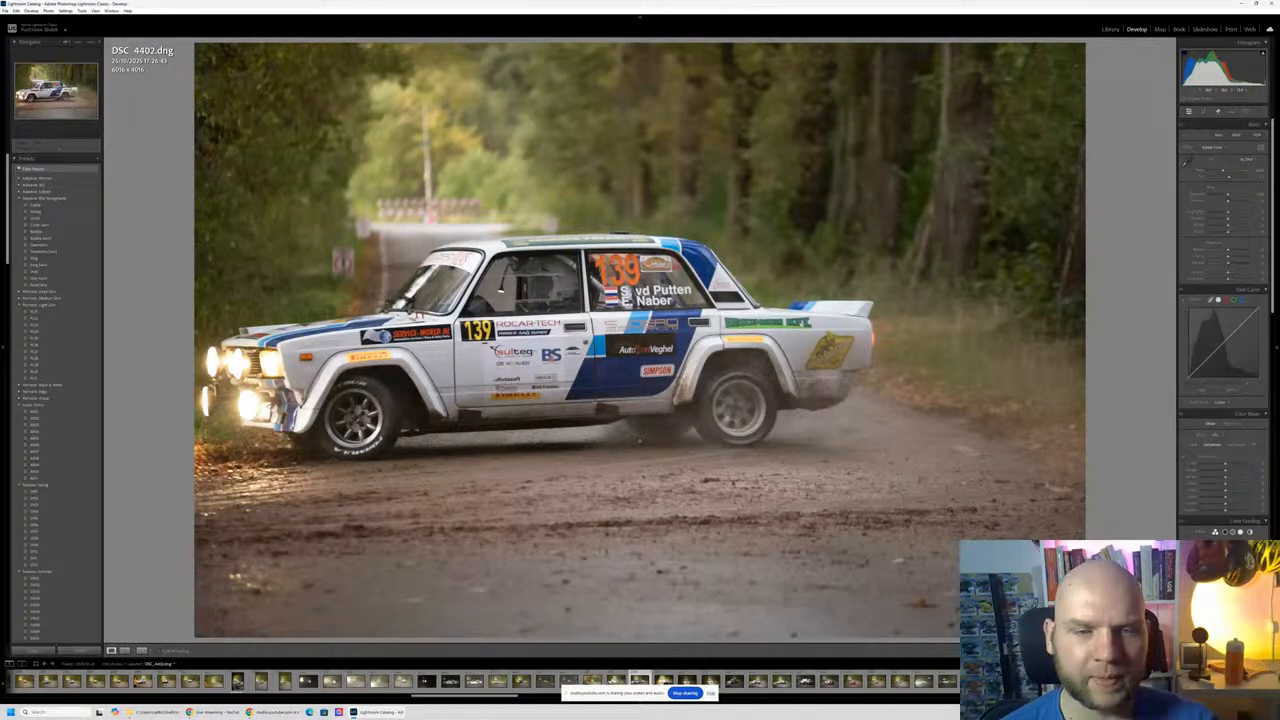
pyautogui.press('Right')
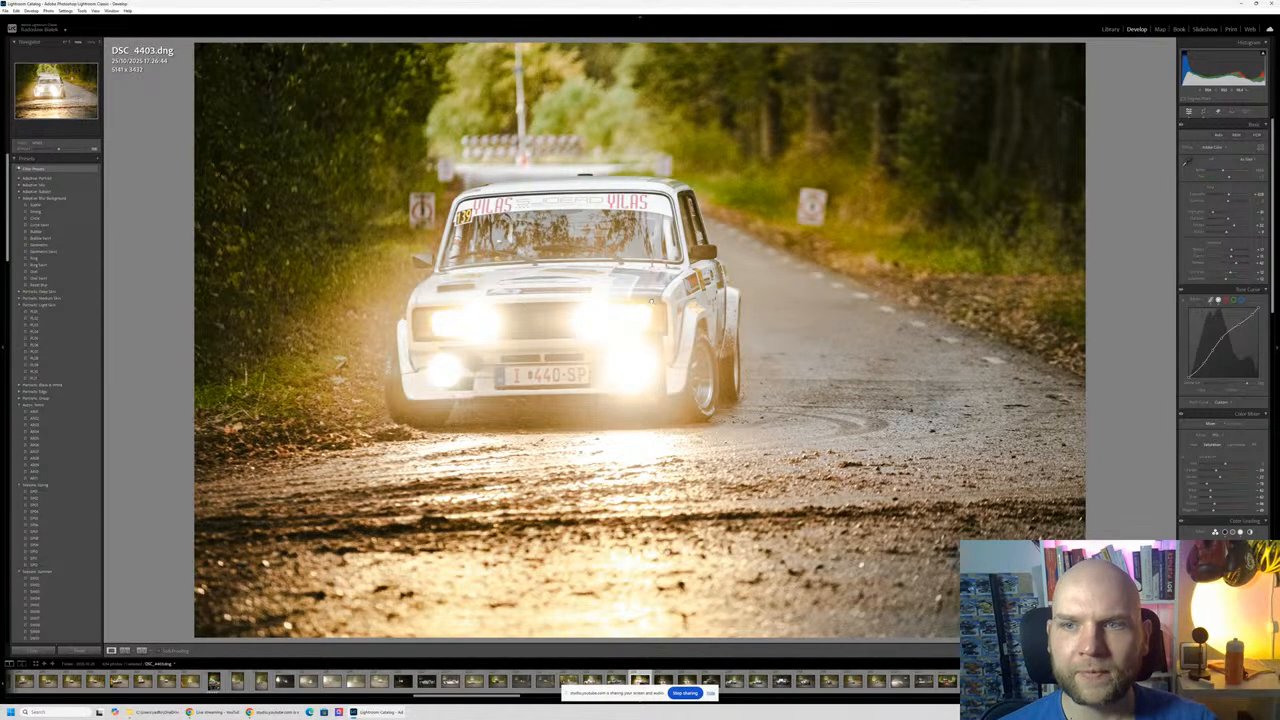
pyautogui.click(651, 299)
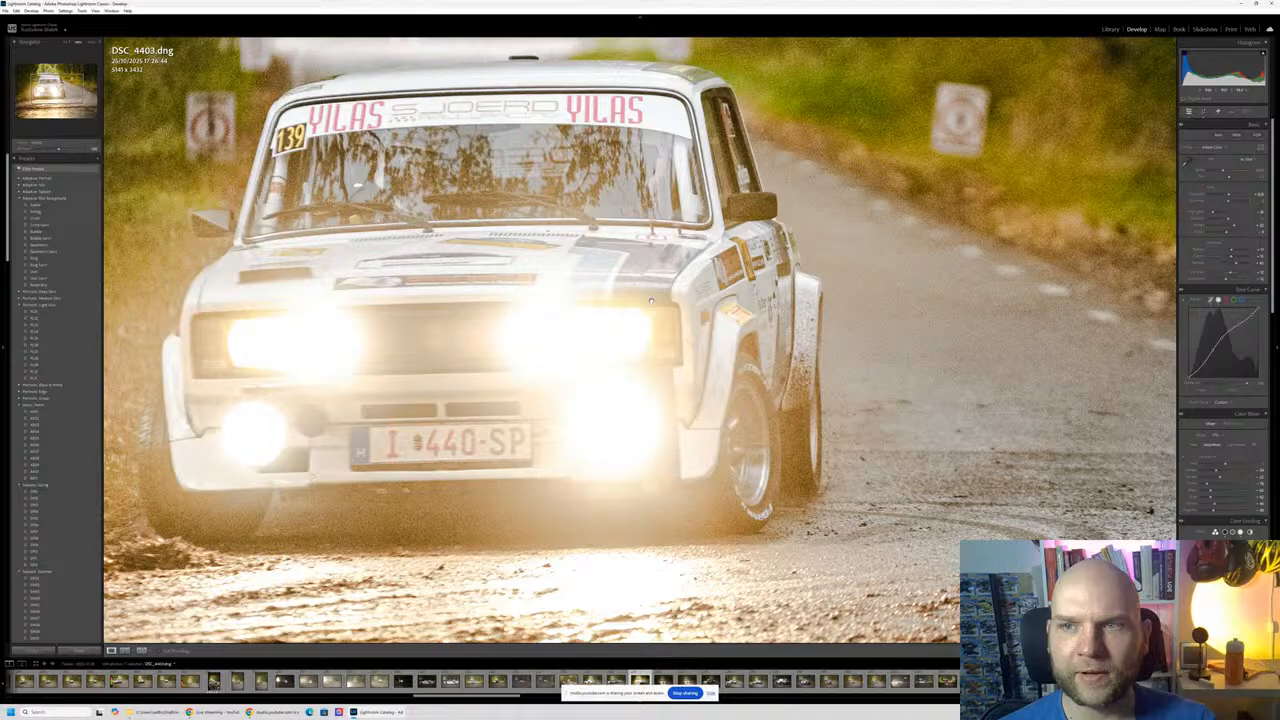
pyautogui.moveTo(651, 299); pyautogui.dragTo(411, 399)
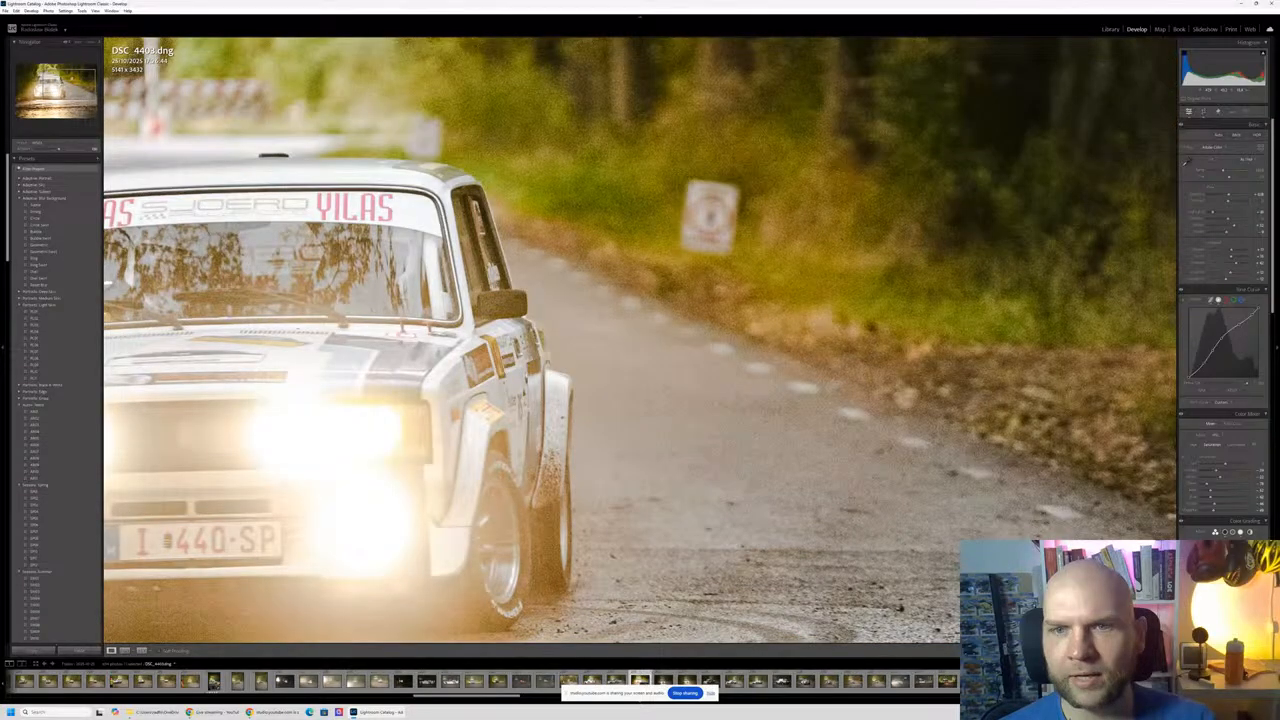
pyautogui.click(411, 399)
pyautogui.doubleClick(725, 5)
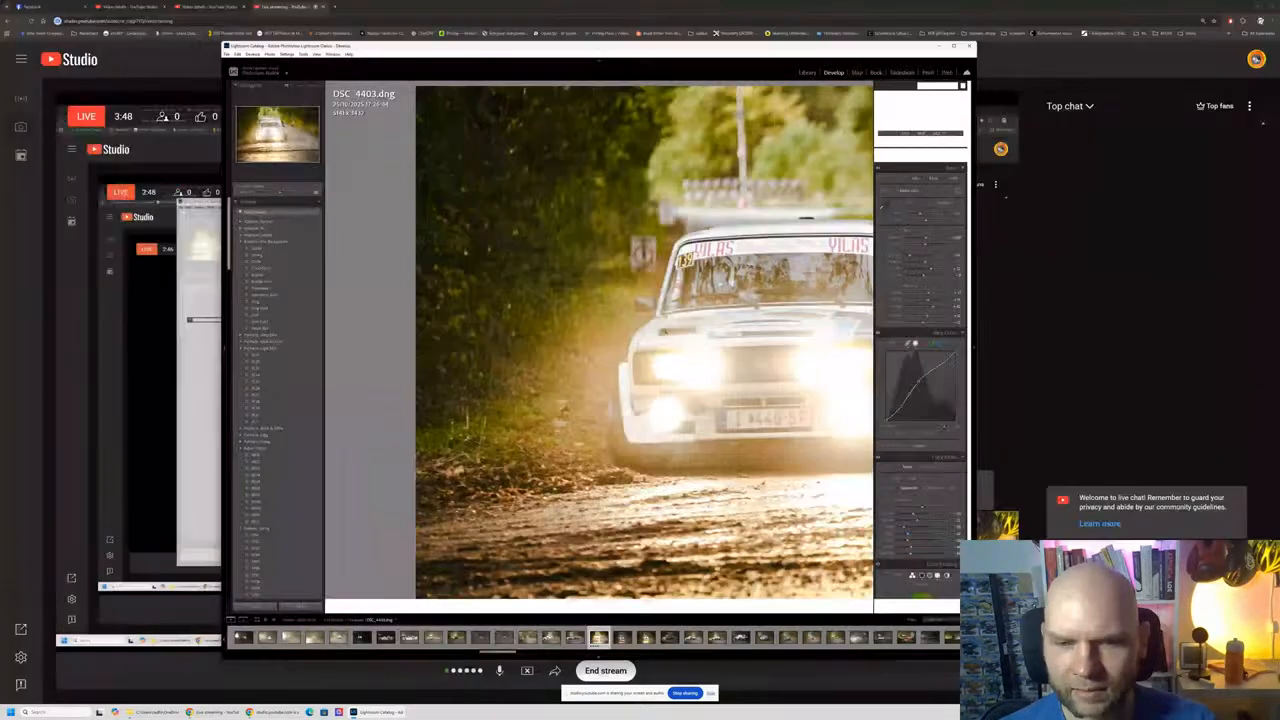
pyautogui.doubleClick(719, 44)
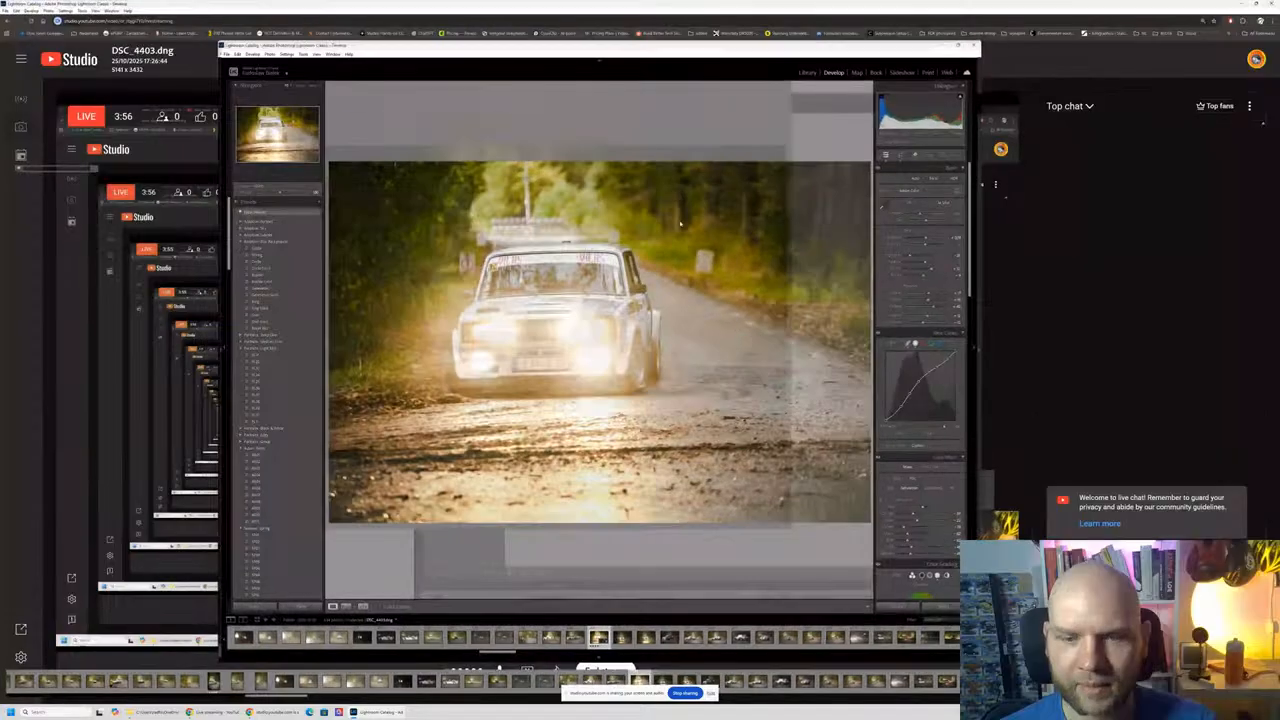
# Step: Browse forward through the white rally car series to DSC_4409.dng and inspect the car's side at close zoom
pyautogui.press('Right')
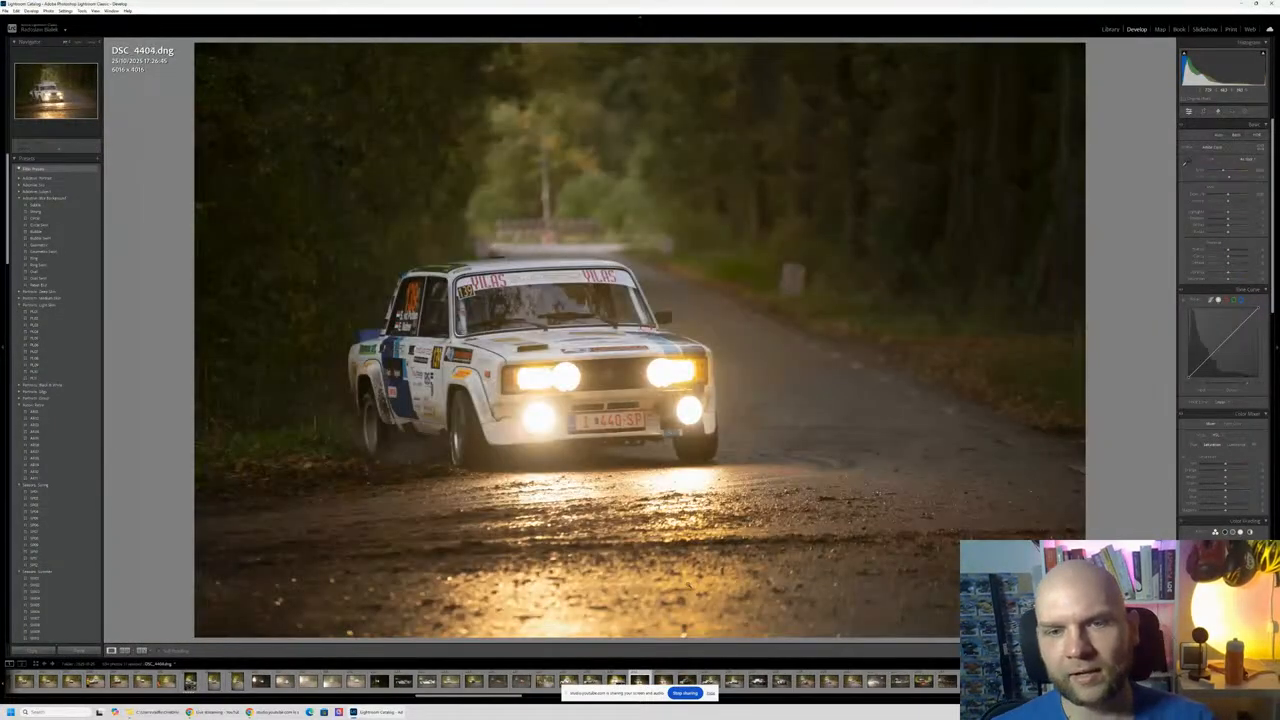
pyautogui.press('Right')
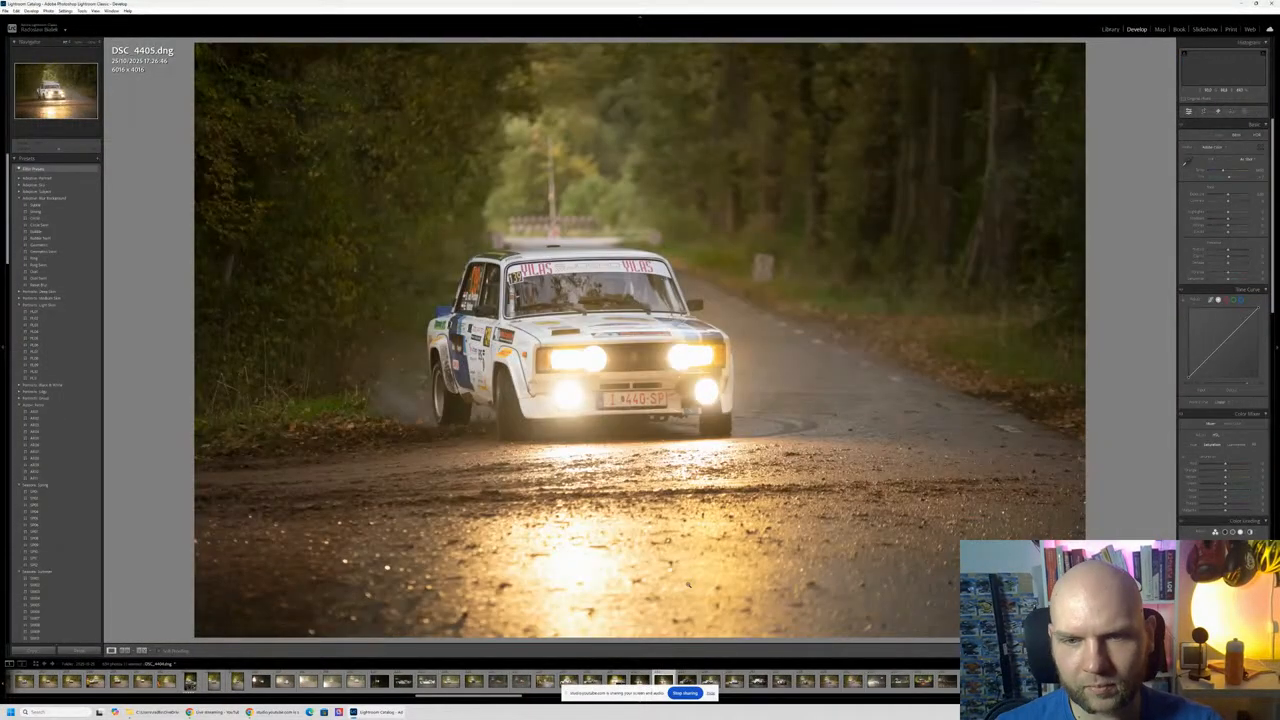
pyautogui.press('Right')
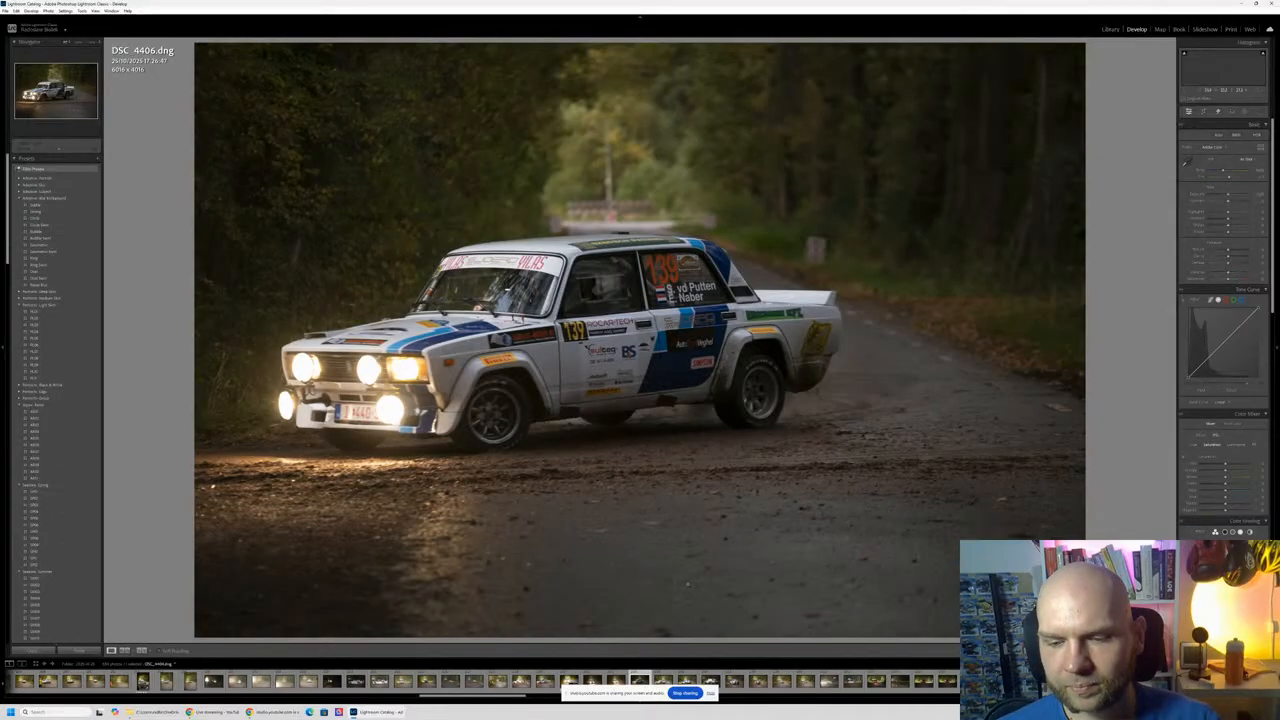
pyautogui.press('Right')
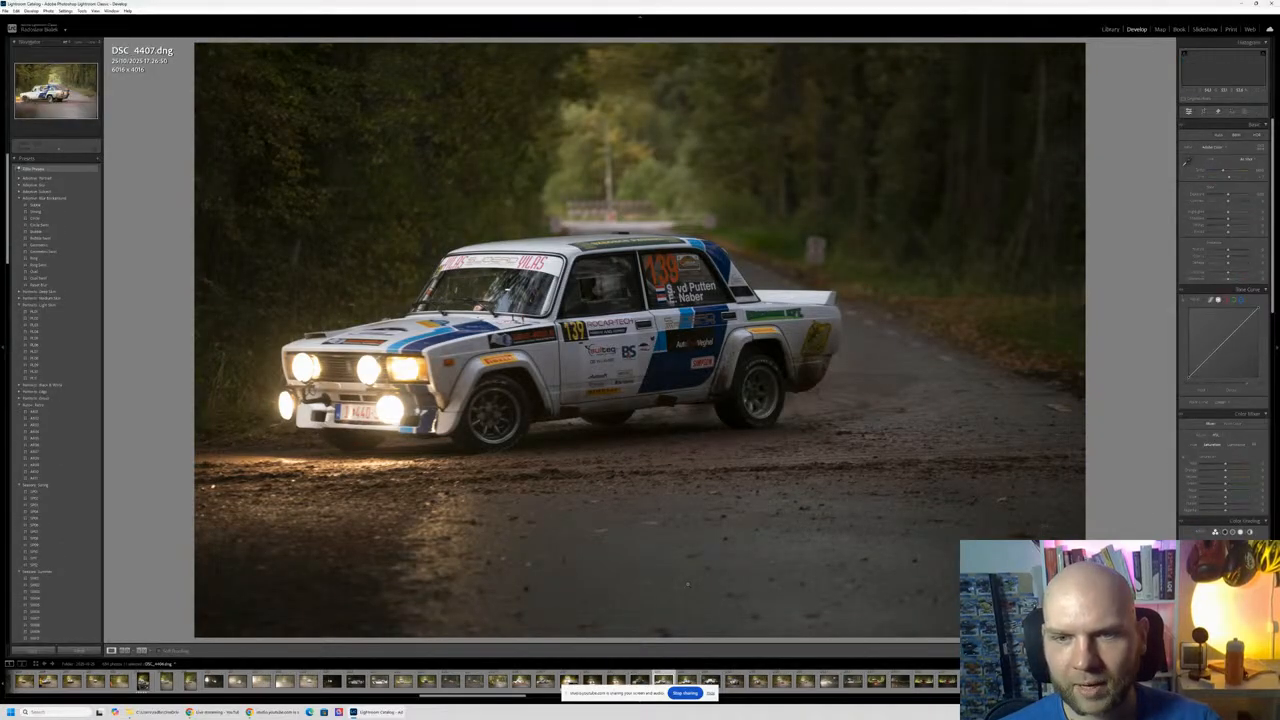
pyautogui.press('Right')
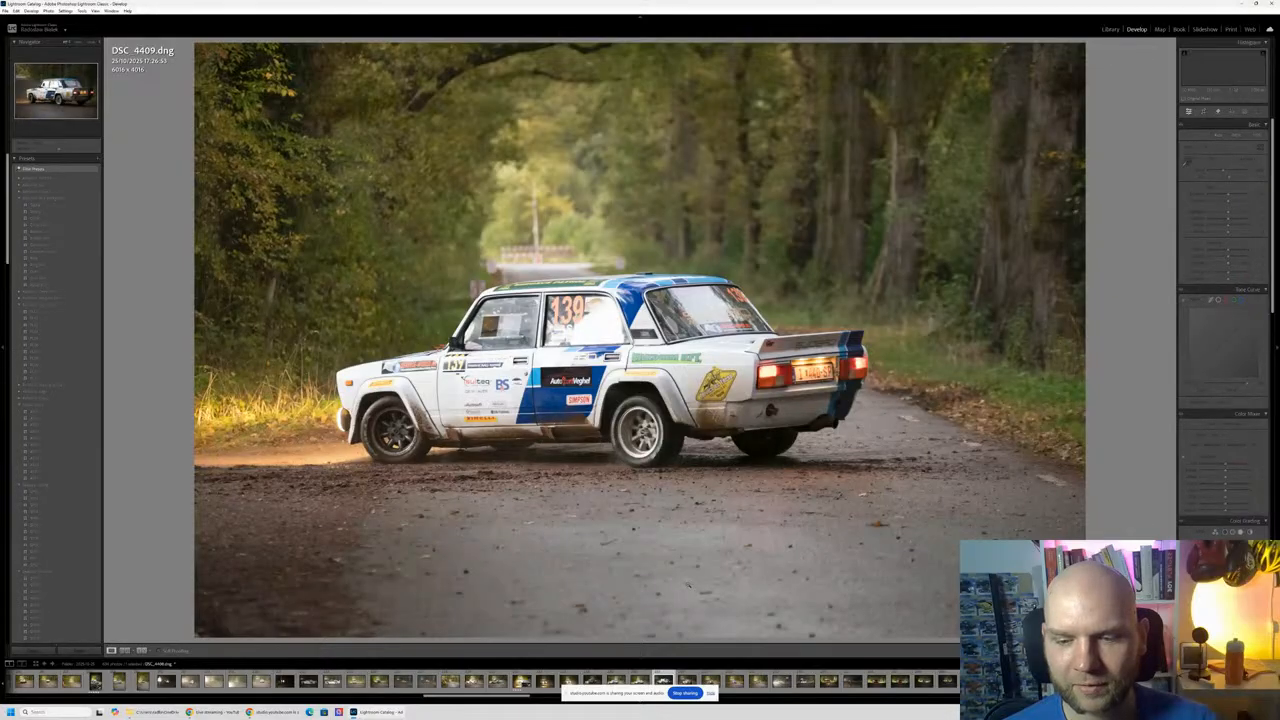
pyautogui.press('Right')
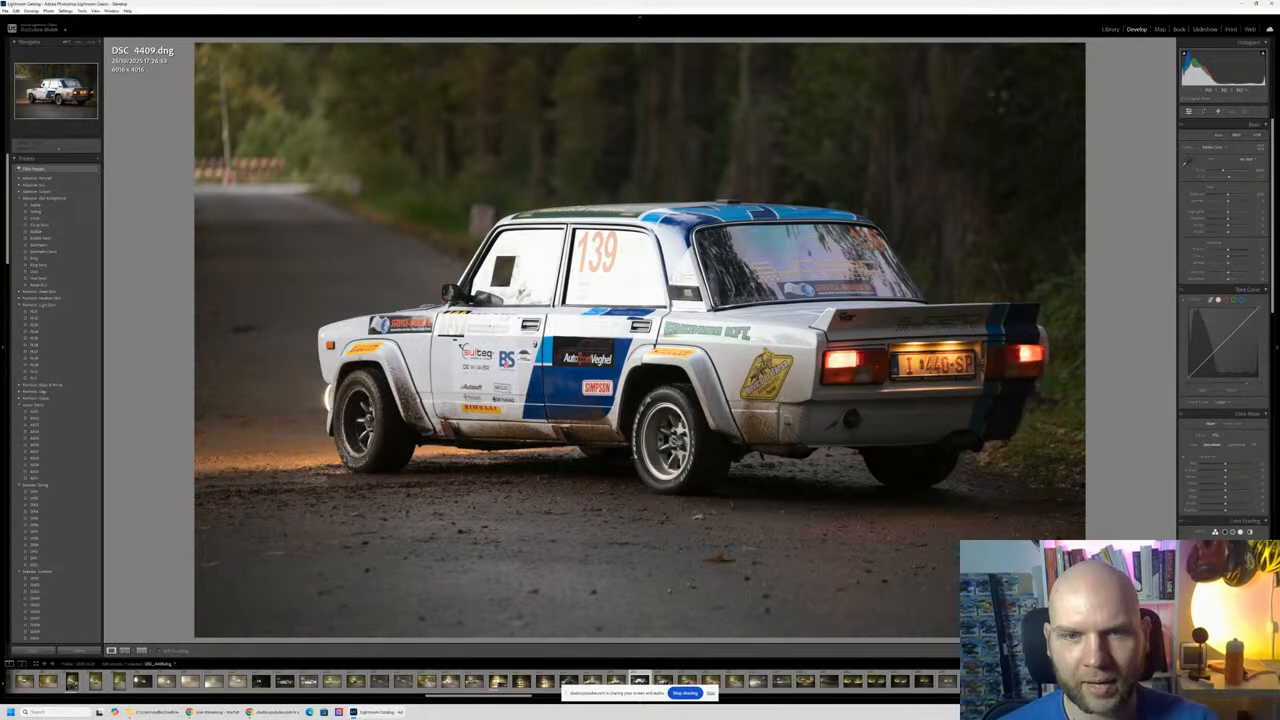
pyautogui.press('z')
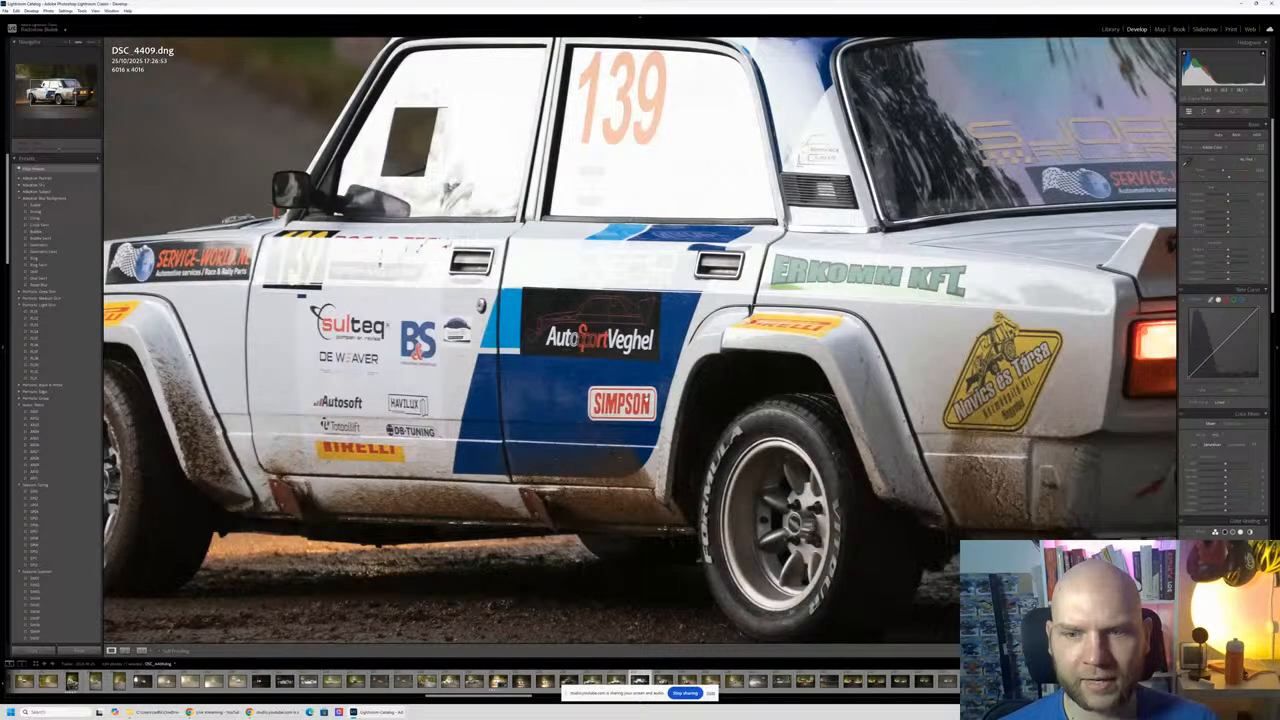
pyautogui.press('z')
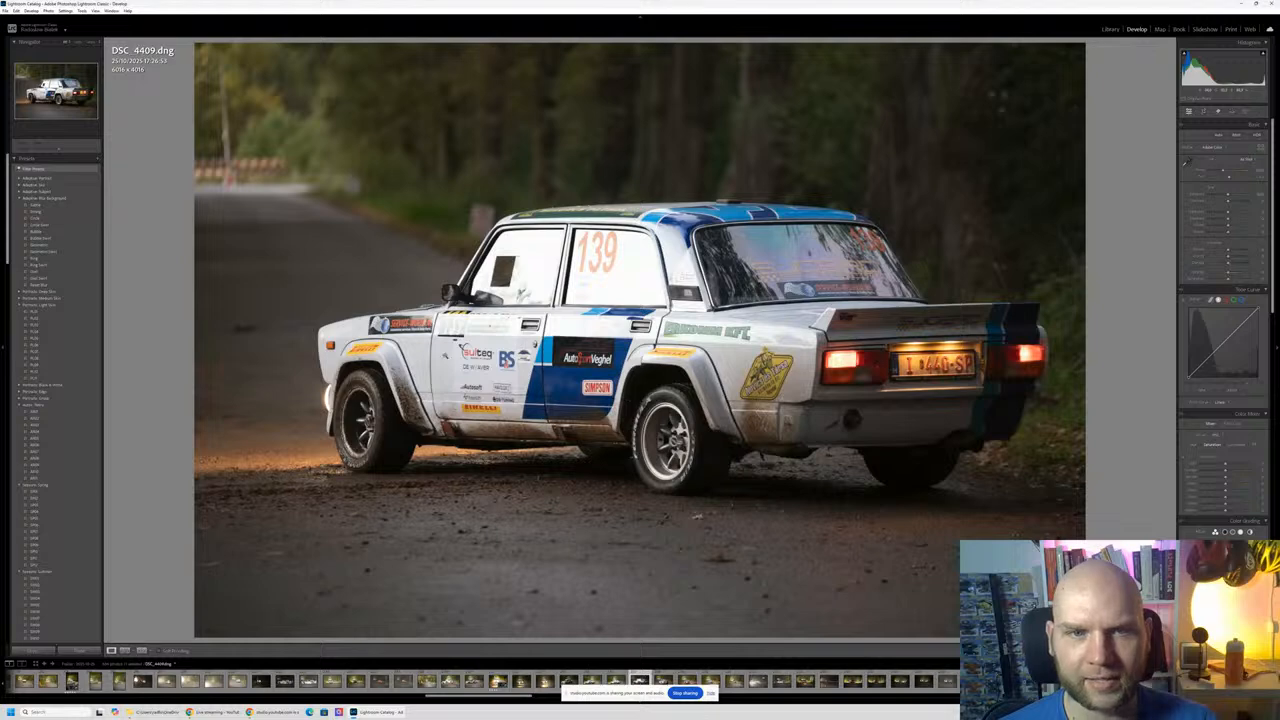
# Step: Browse on to the rear-view shots of car 139 and check the sharpness of DSC_4411.dng up close
pyautogui.press('Right')
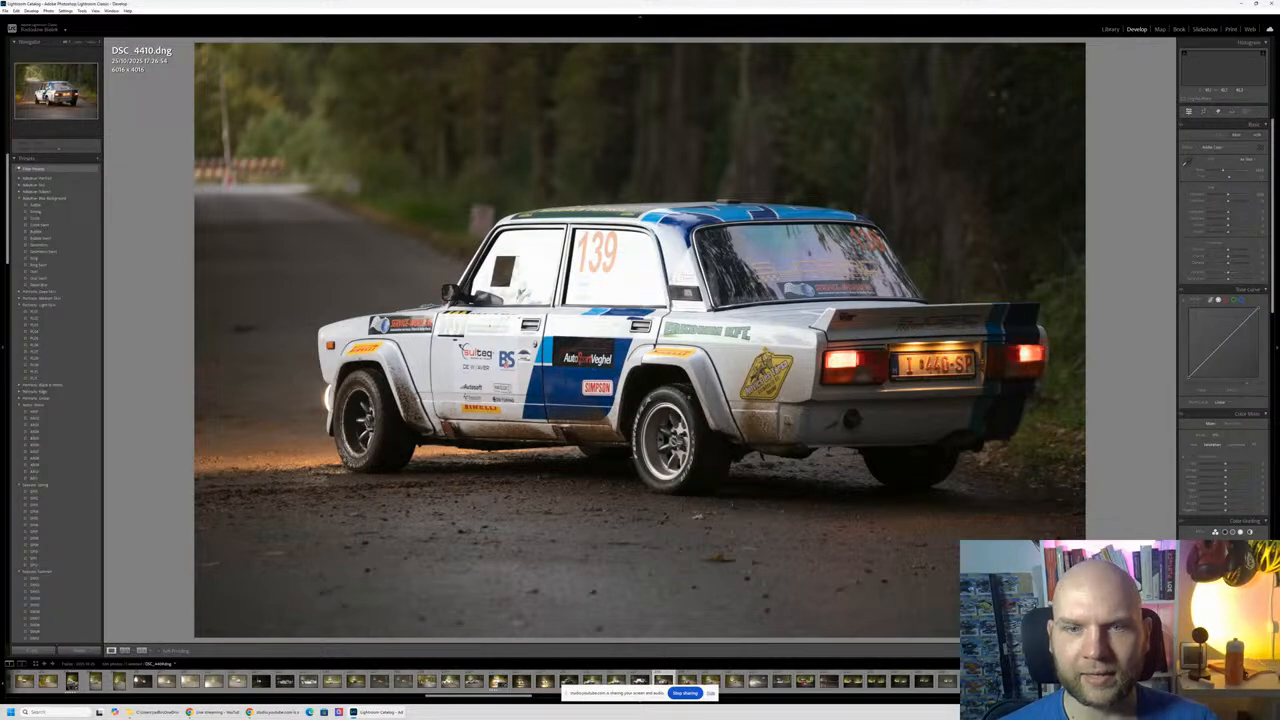
pyautogui.press('Right')
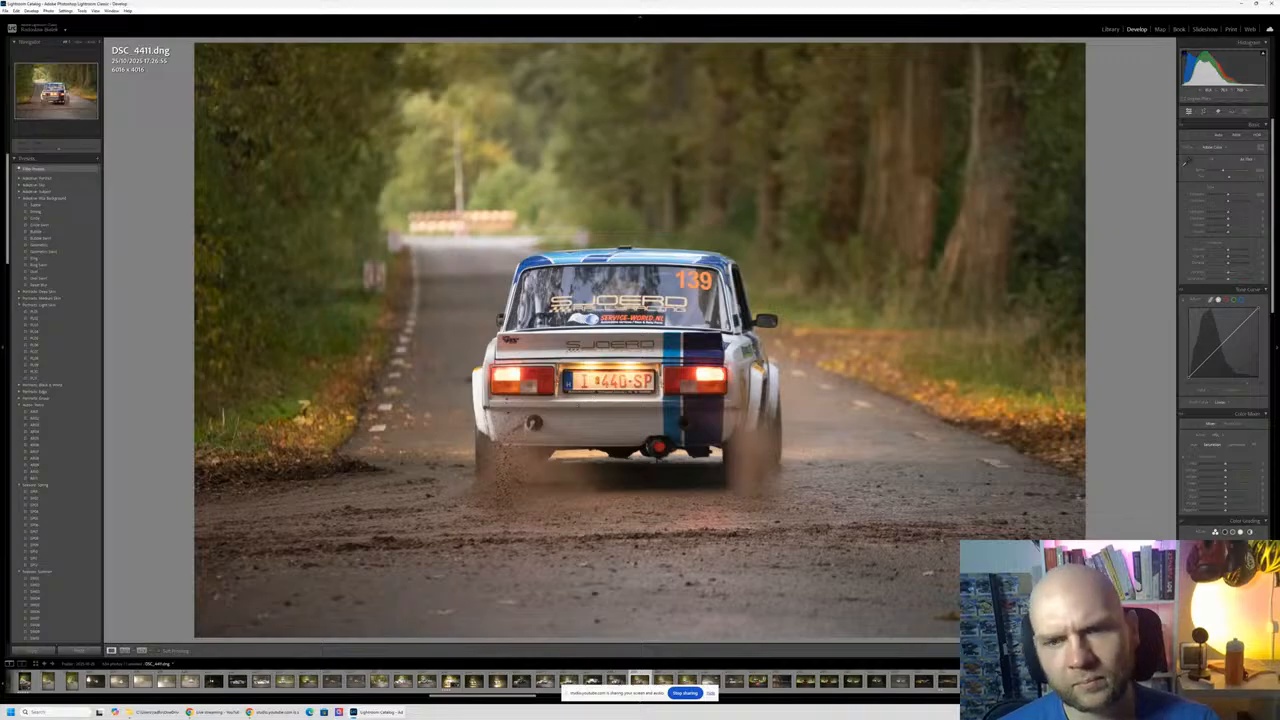
pyautogui.press('Right')
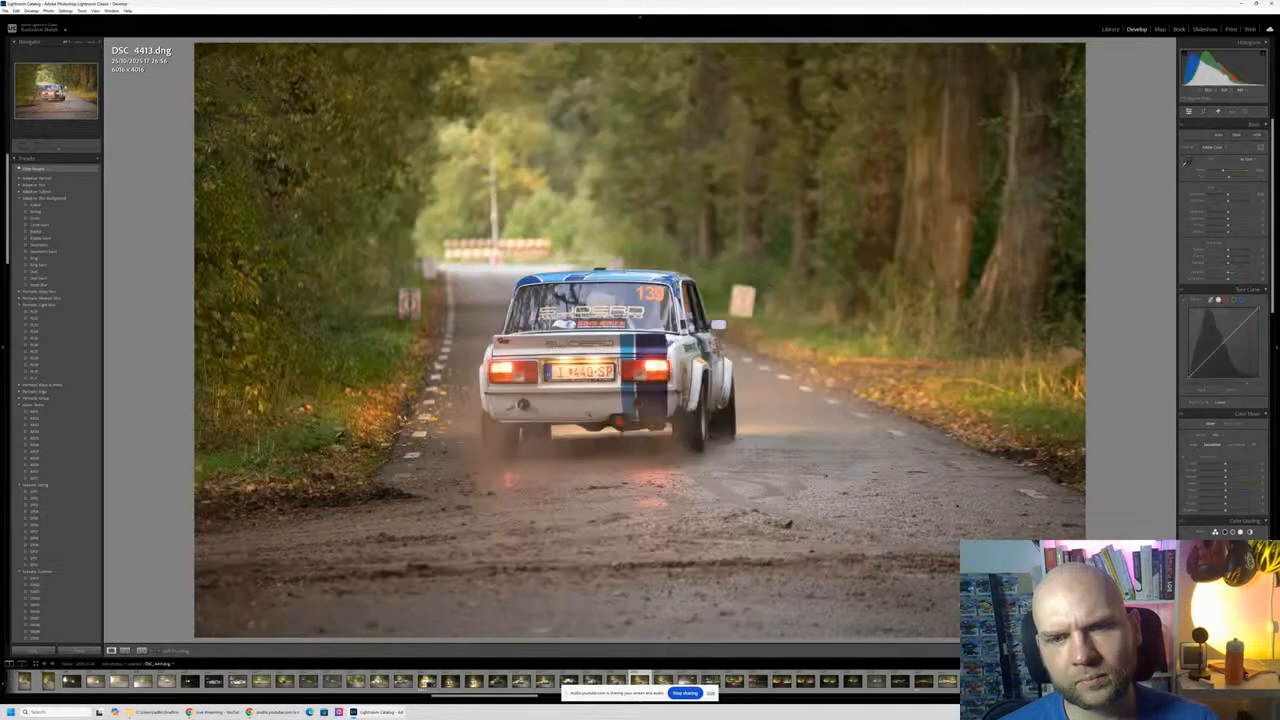
pyautogui.press('Left')
pyautogui.click(600, 400)
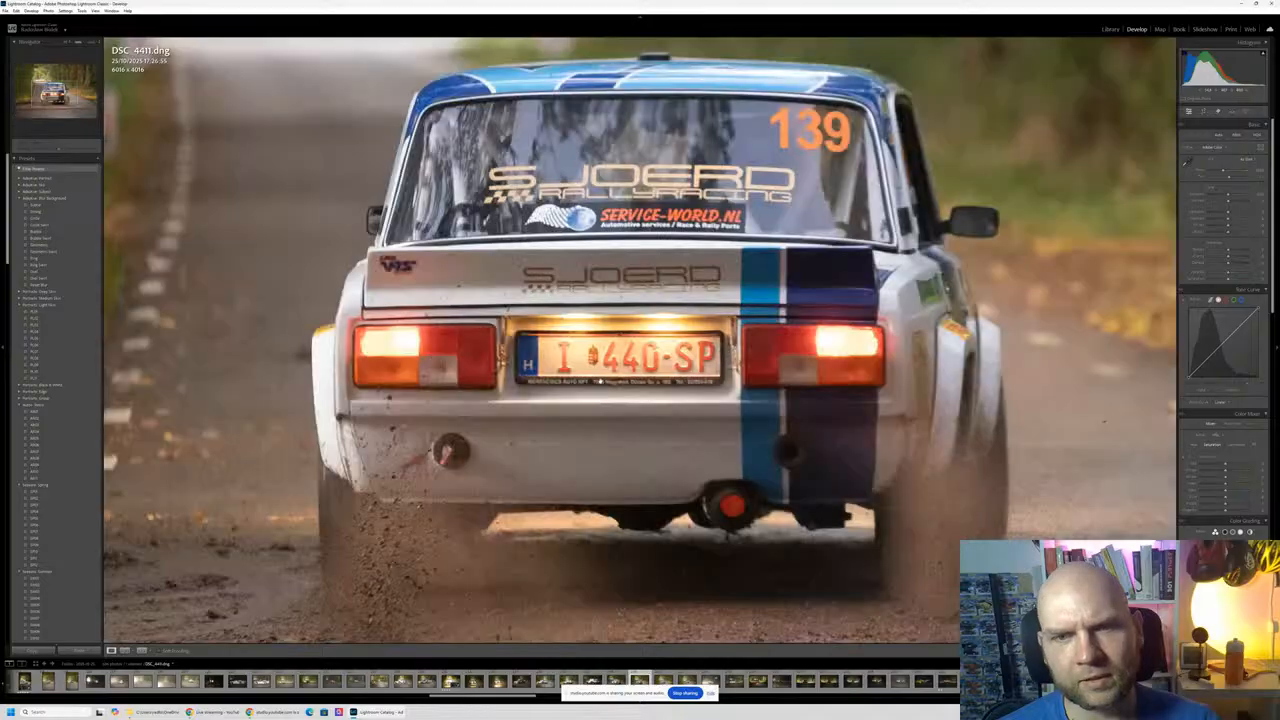
pyautogui.click(600, 381)
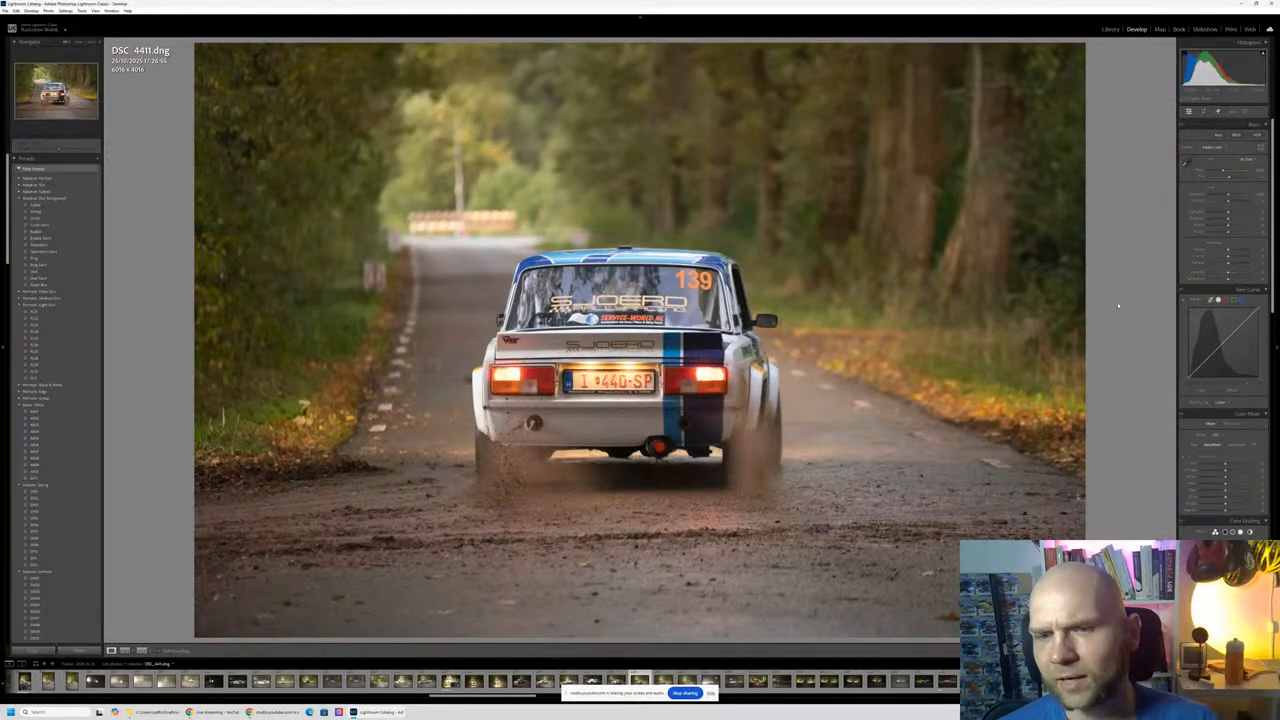
# Step: Compare DSC_4411.dng with DSC_4413.dng and check DSC_4414.dng of the departing car
pyautogui.press('Right')
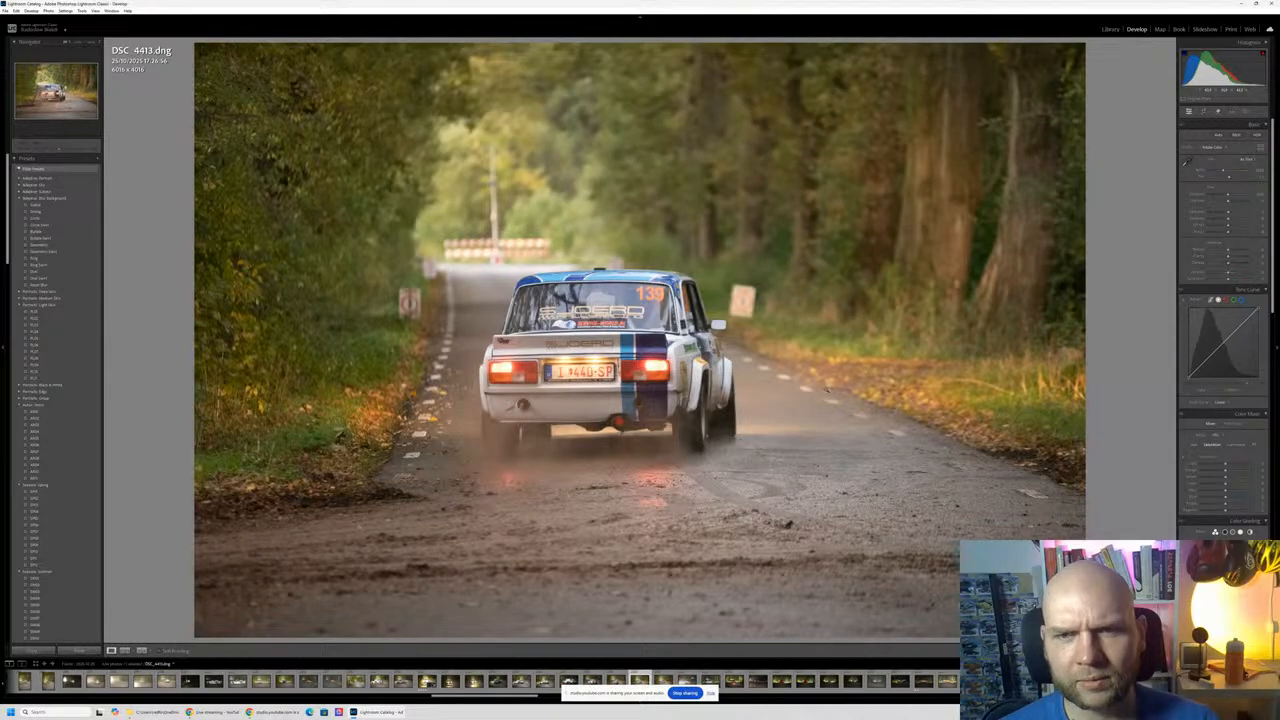
pyautogui.press('Left')
pyautogui.press('Right')
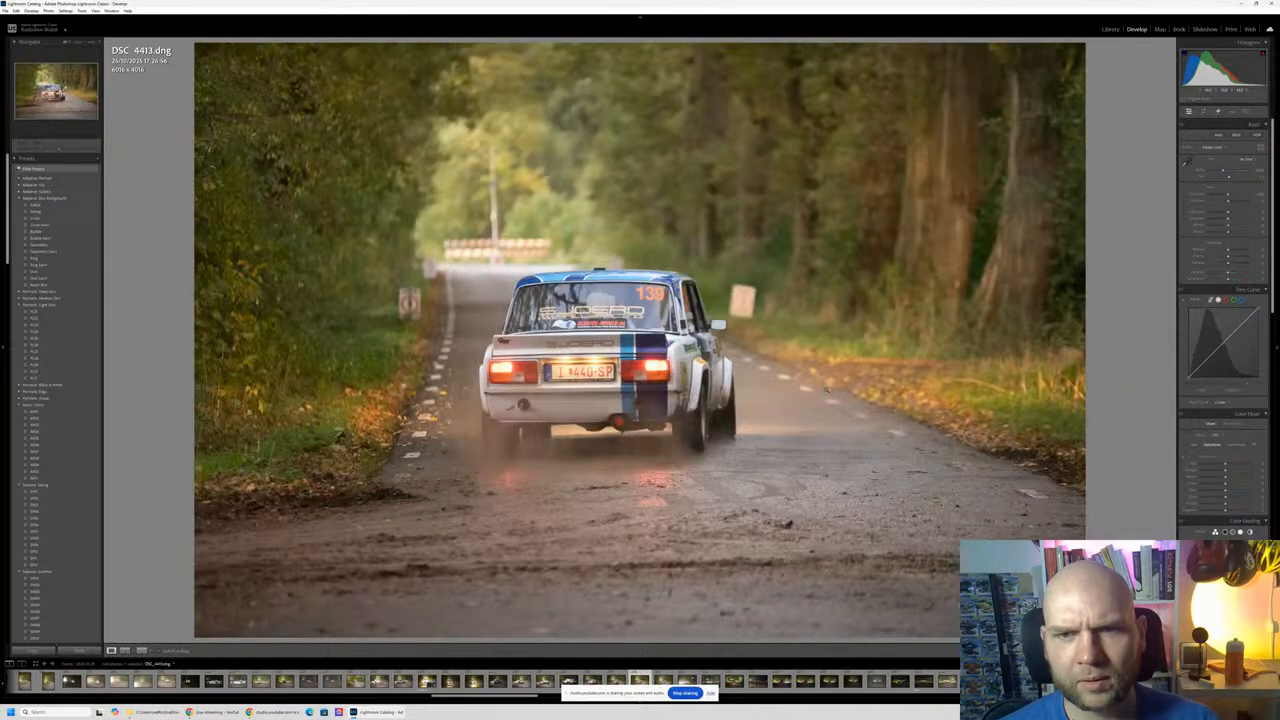
pyautogui.press('Right')
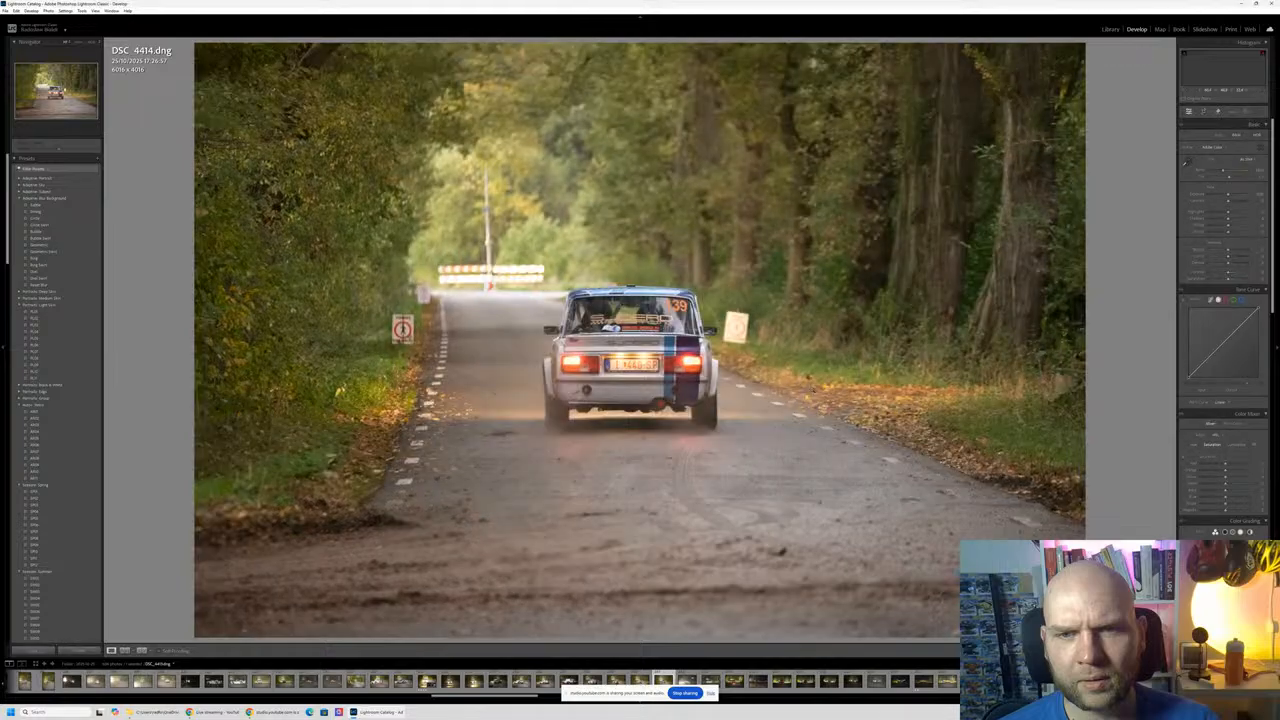
pyautogui.press('z')
pyautogui.press('z')
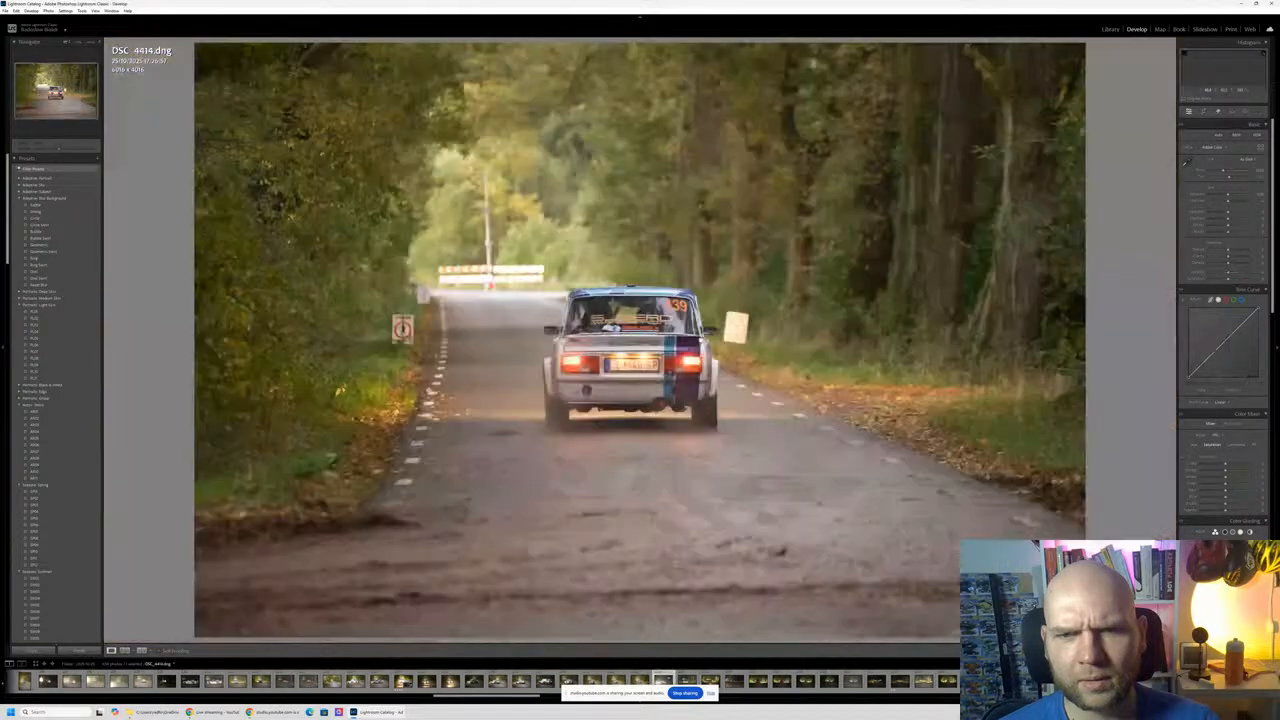
# Step: Increase Dehaze and slightly raise Exposure on DSC_4415.dng, the hazy night shot of the green and white car
pyautogui.press('Right')
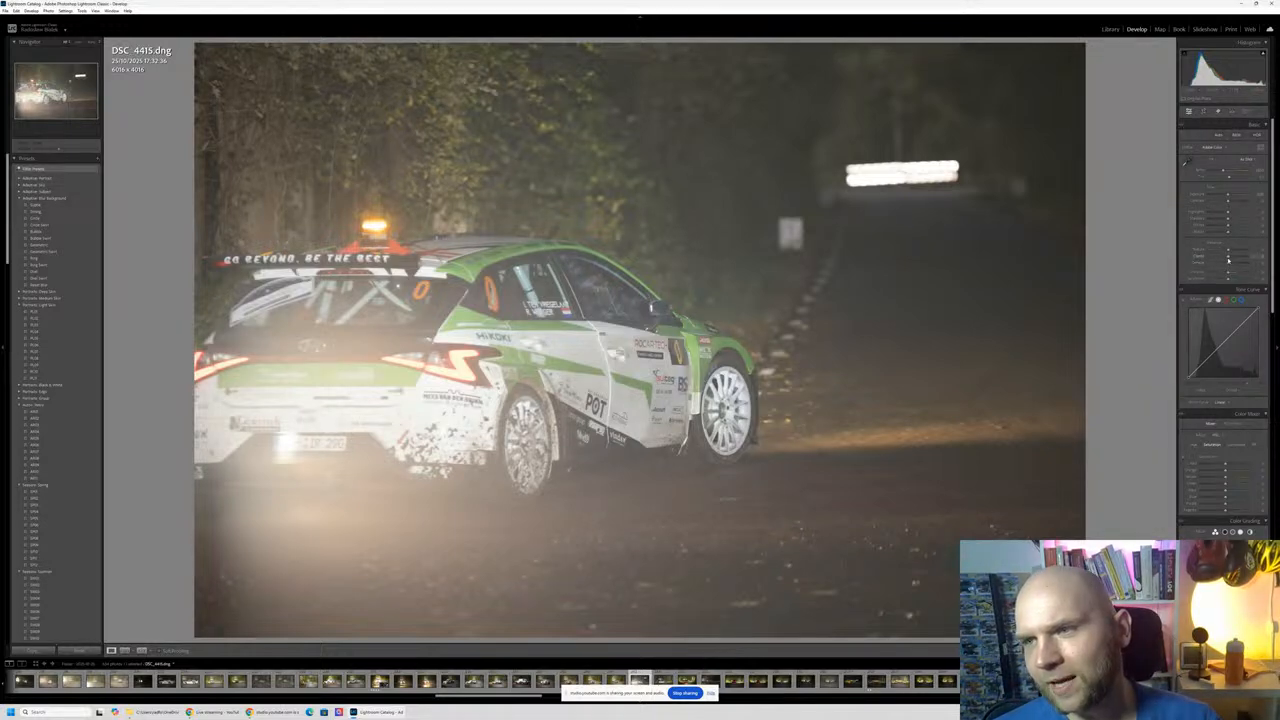
pyautogui.moveTo(1229, 259); pyautogui.dragTo(1240, 265)
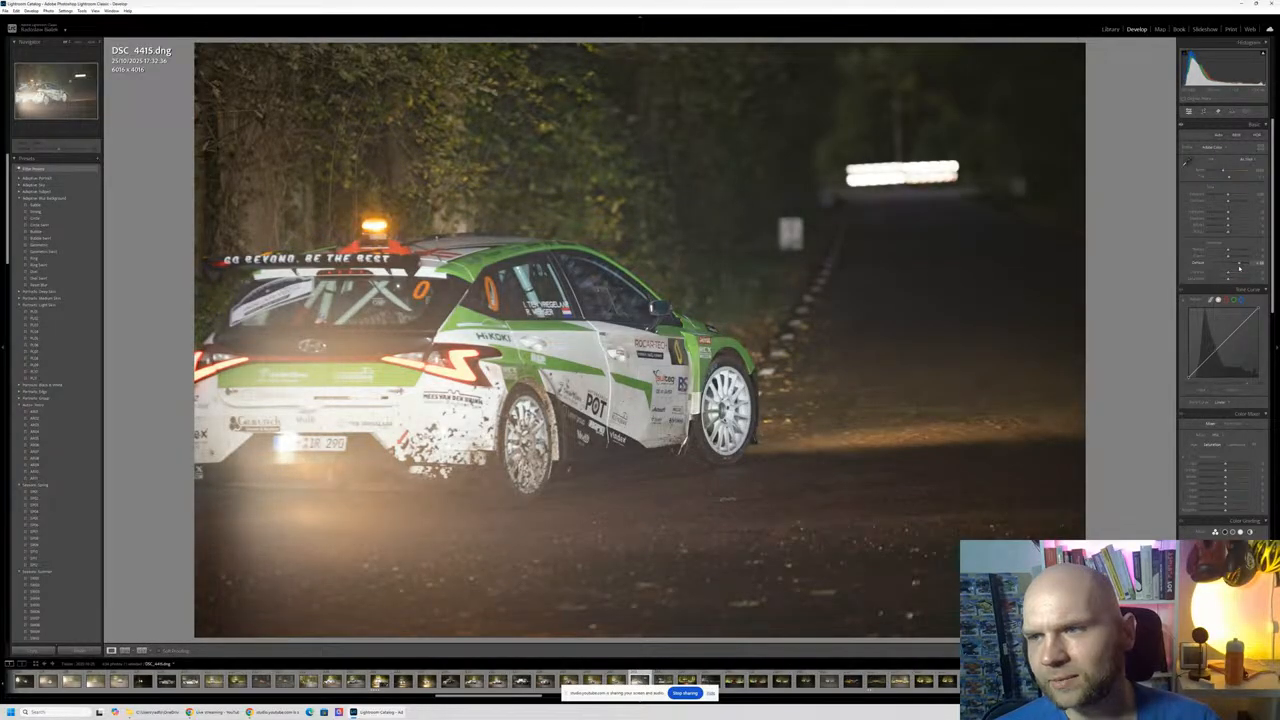
pyautogui.moveTo(1240, 267); pyautogui.dragTo(1237, 267)
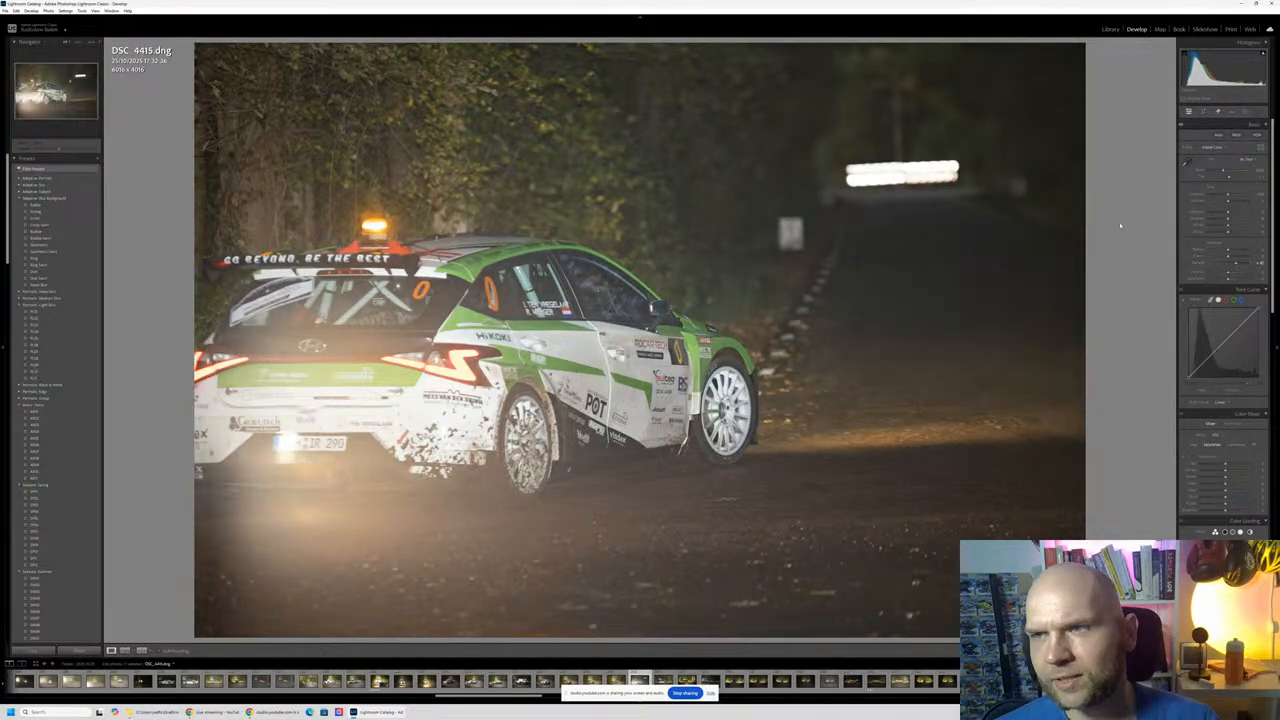
pyautogui.moveTo(1225, 196); pyautogui.dragTo(1230, 196)
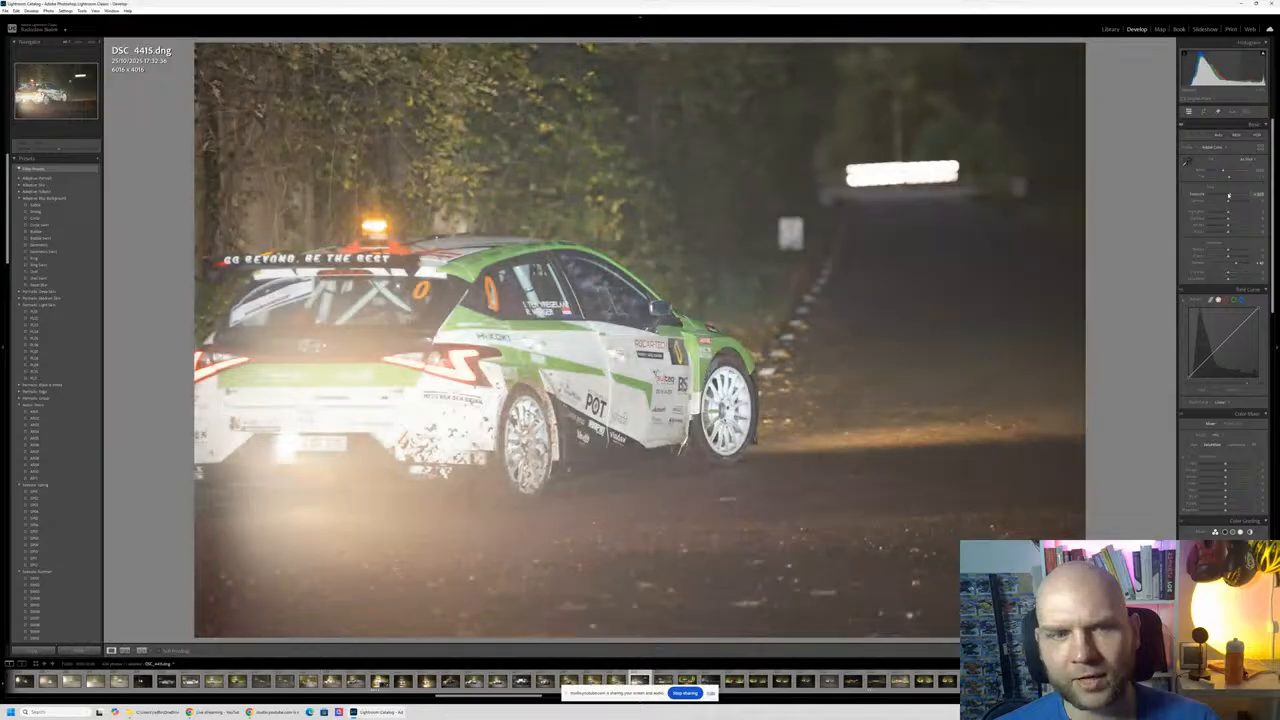
# Step: Inspect the green and white car's rear in DSC_4417.dng and compare the shot with DSC_4418.dng
pyautogui.press('Right')
pyautogui.press('Right')
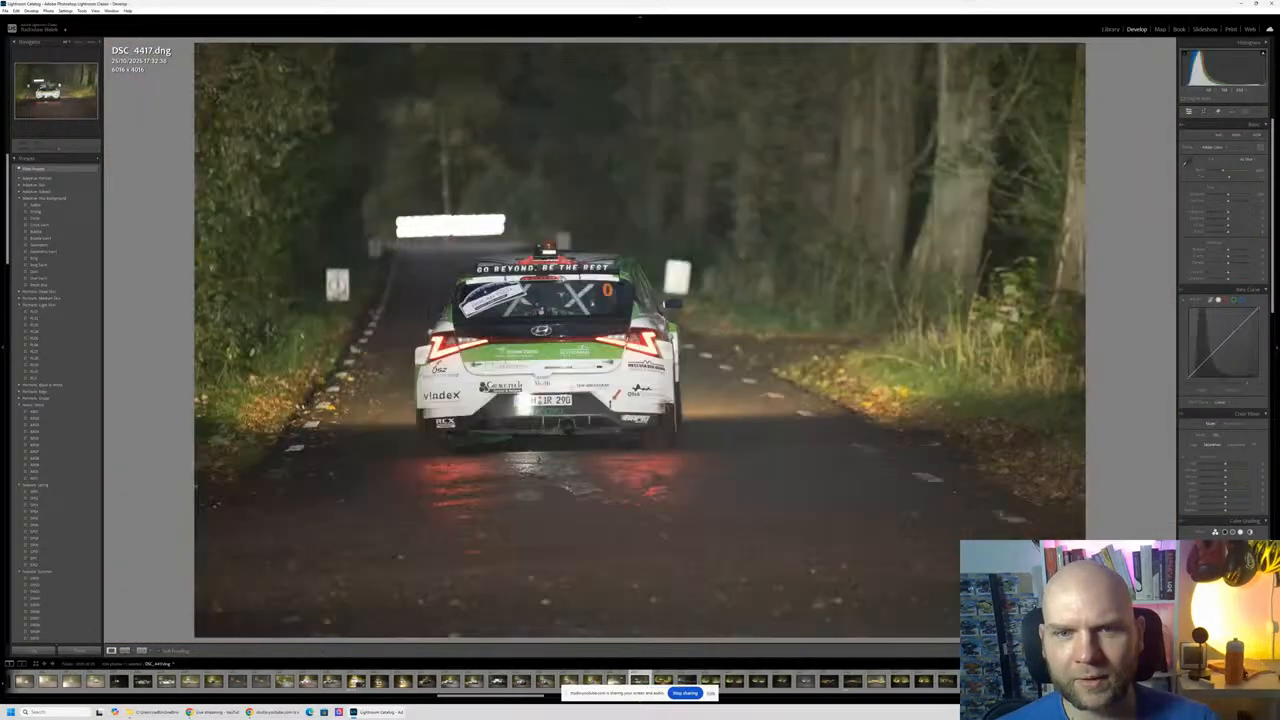
pyautogui.click(547, 343)
pyautogui.click(580, 346)
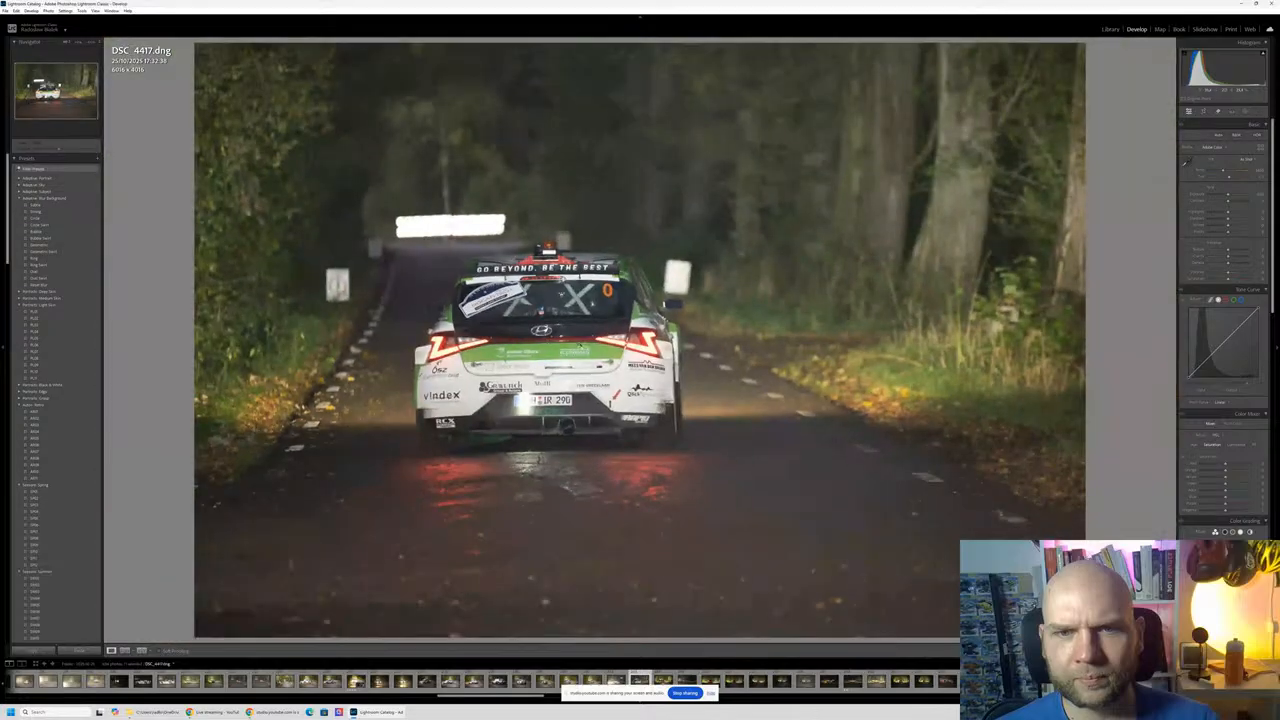
pyautogui.press('Right')
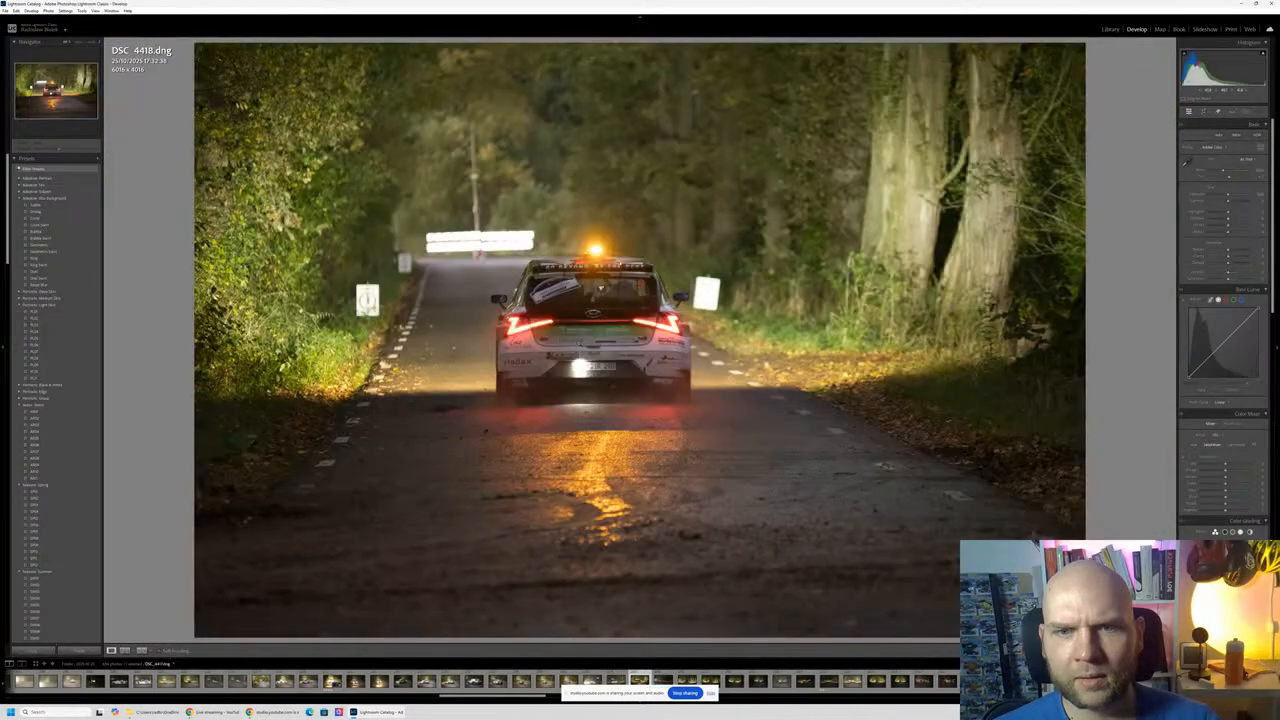
pyautogui.press('Left')
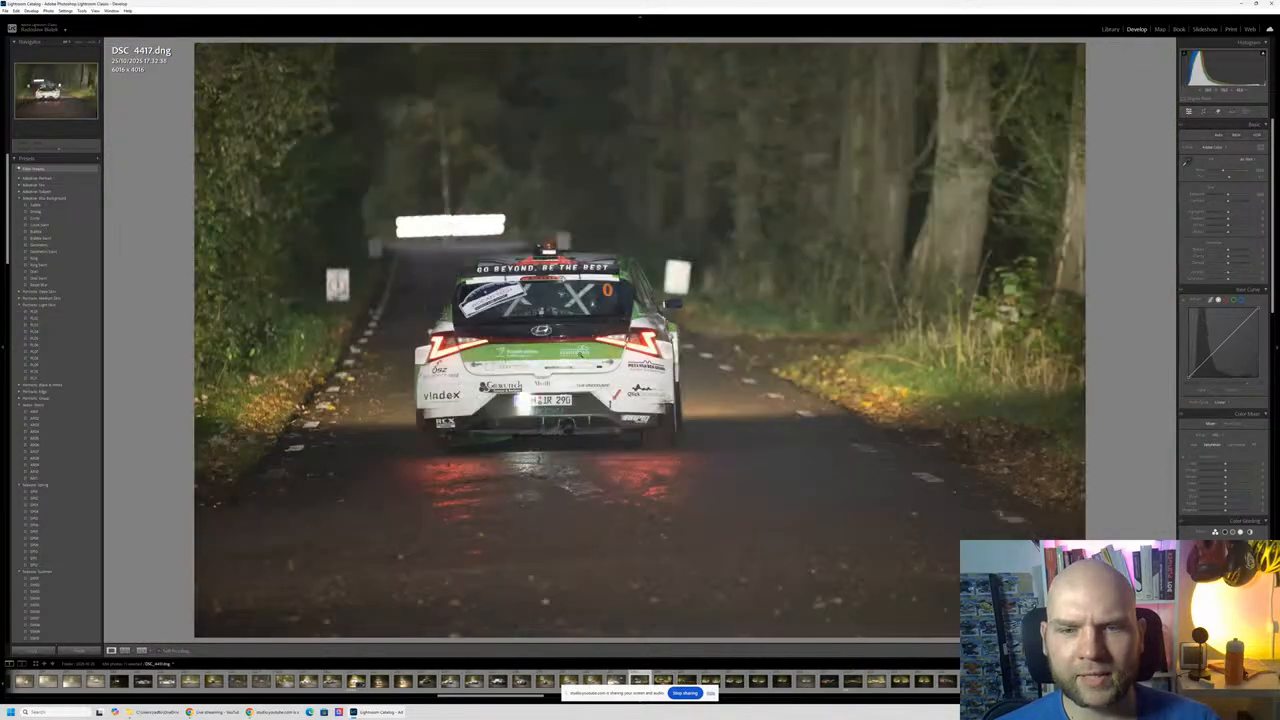
# Step: Crop DSC_4418.dng to about 5309 x 3544 pixels, tightening the frame around the departing car
pyautogui.press('Right')
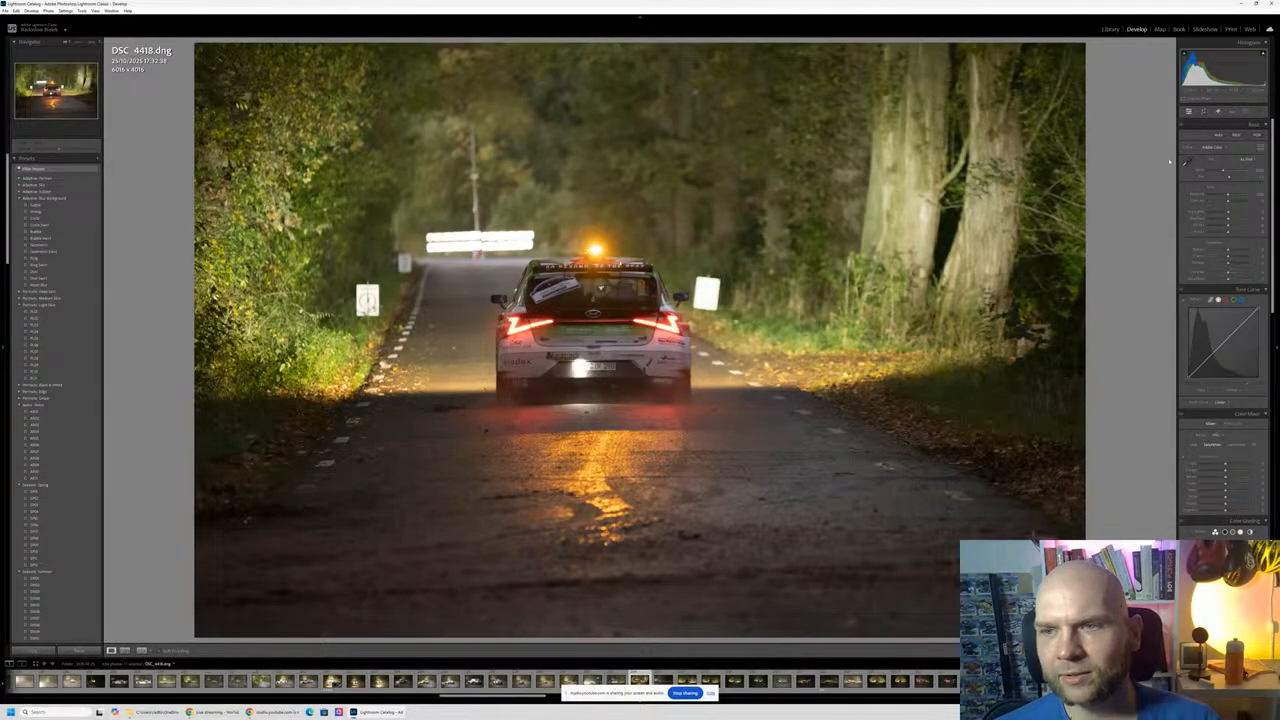
pyautogui.click(1203, 113)
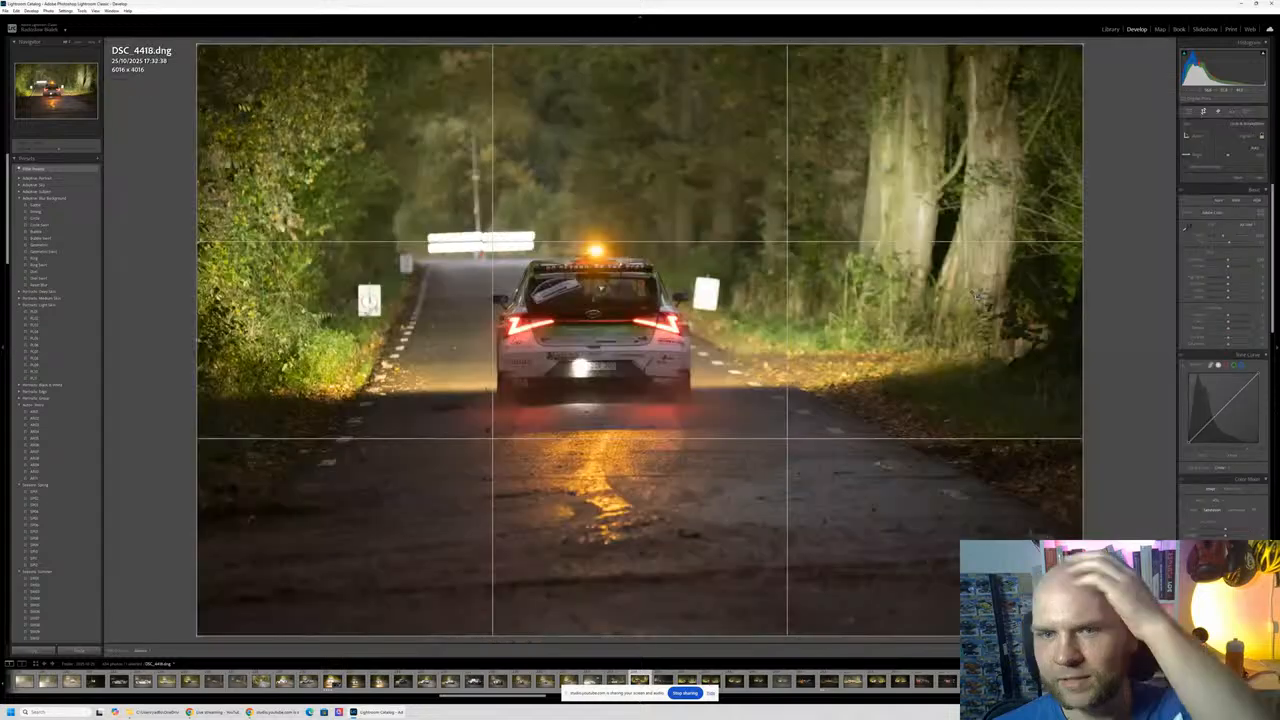
pyautogui.moveTo(1082, 336); pyautogui.dragTo(1046, 332)
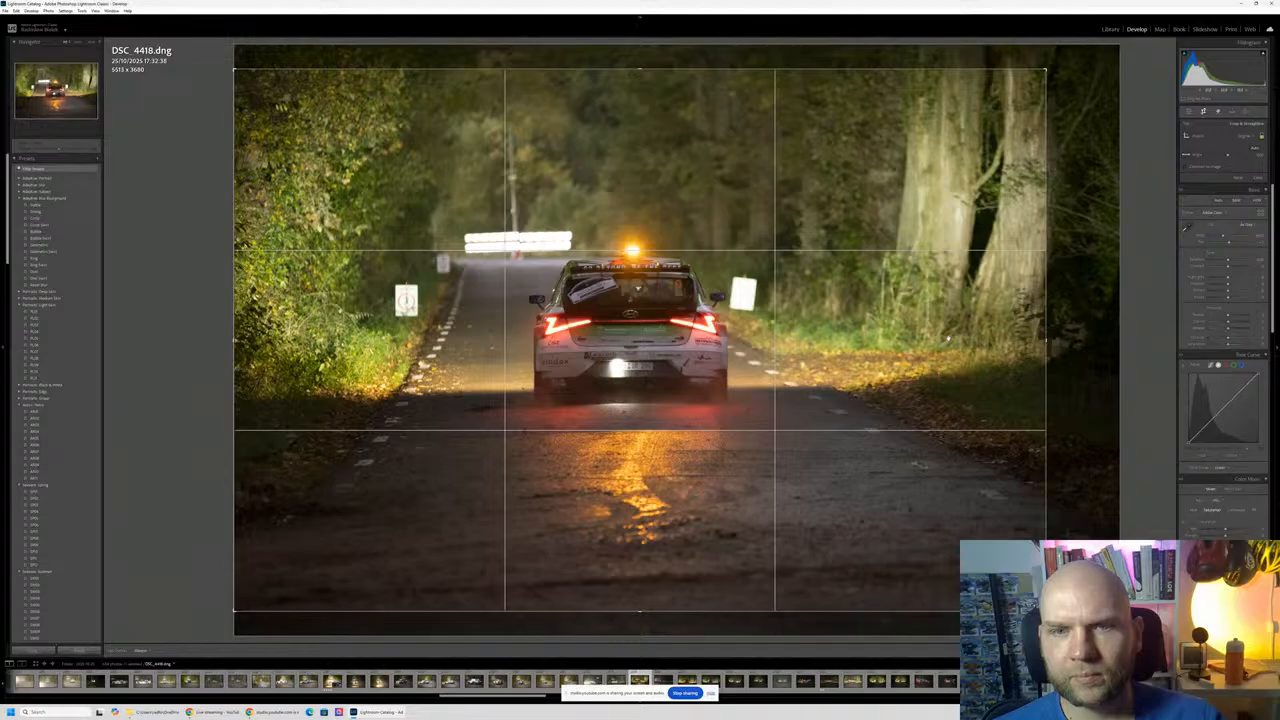
pyautogui.moveTo(695, 370); pyautogui.dragTo(690, 328)
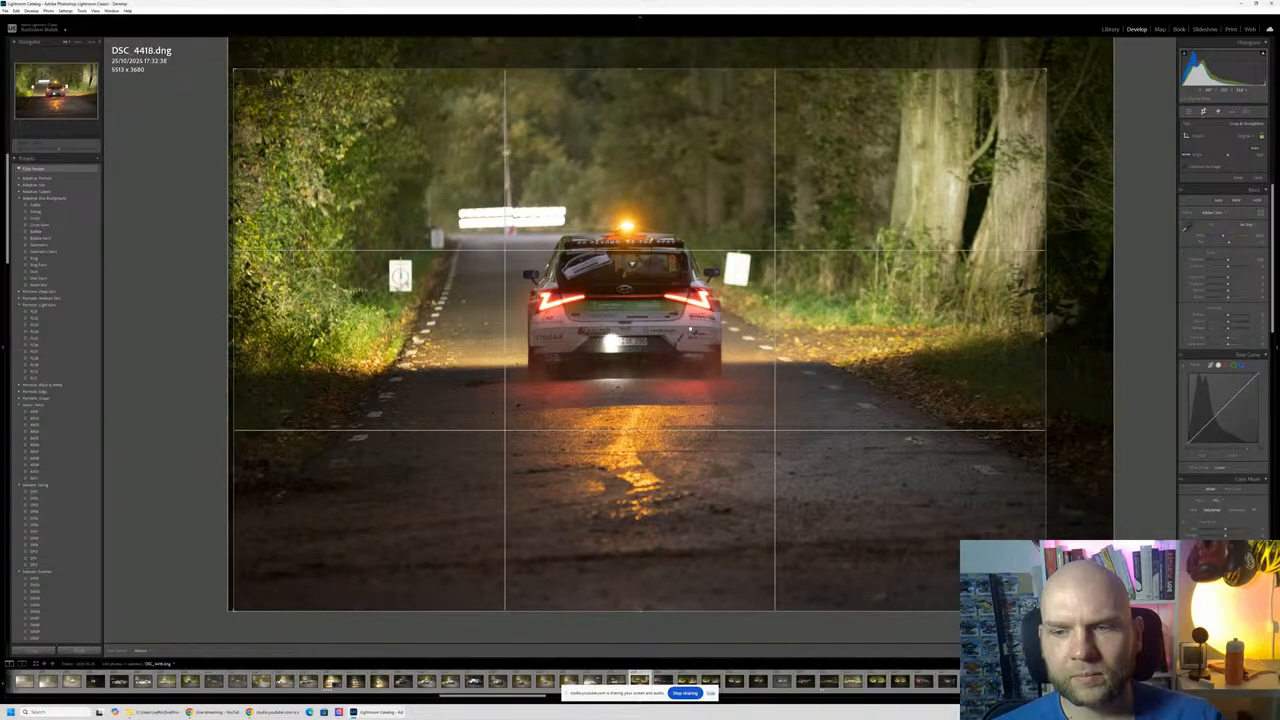
pyautogui.hotkey('ctrl', 'z')
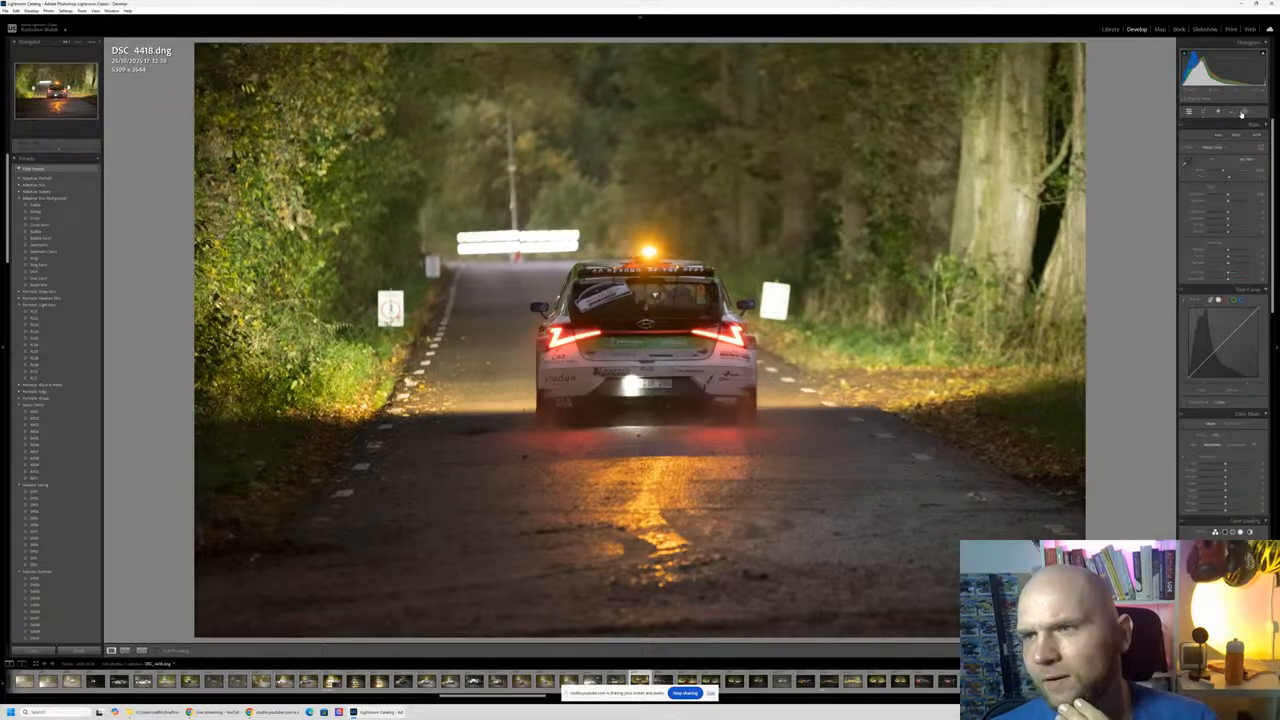
# Step: Brighten DSC_4418.dng by raising its Exposure and apply the third preset of the Seasons: Summer group
pyautogui.moveTo(1227, 195); pyautogui.dragTo(1229, 225)
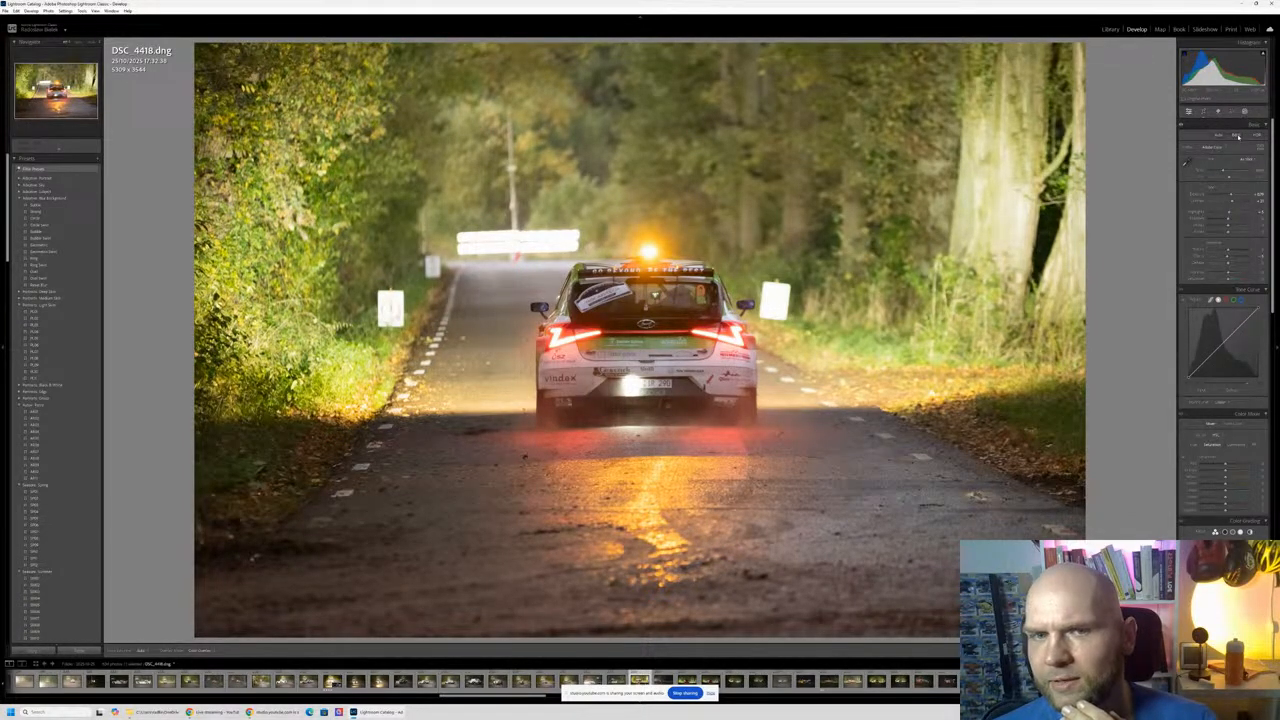
pyautogui.click(1245, 111)
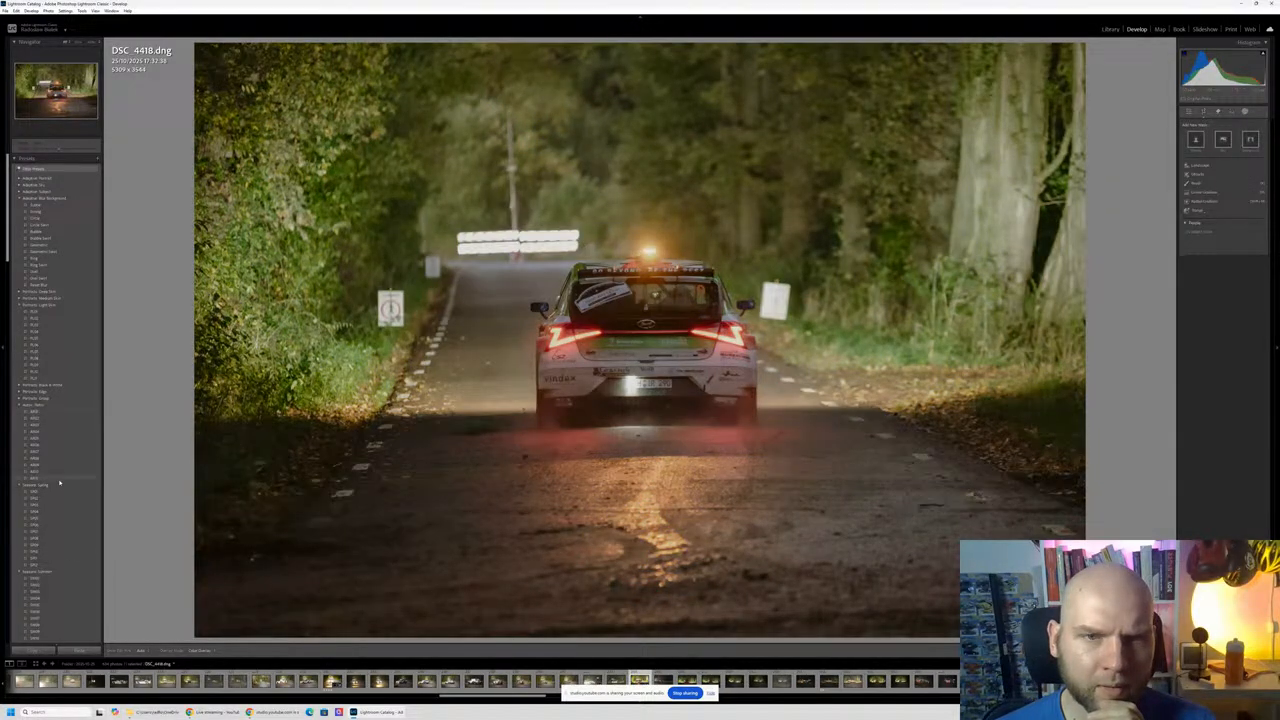
pyautogui.scroll(-3, 60, 545)
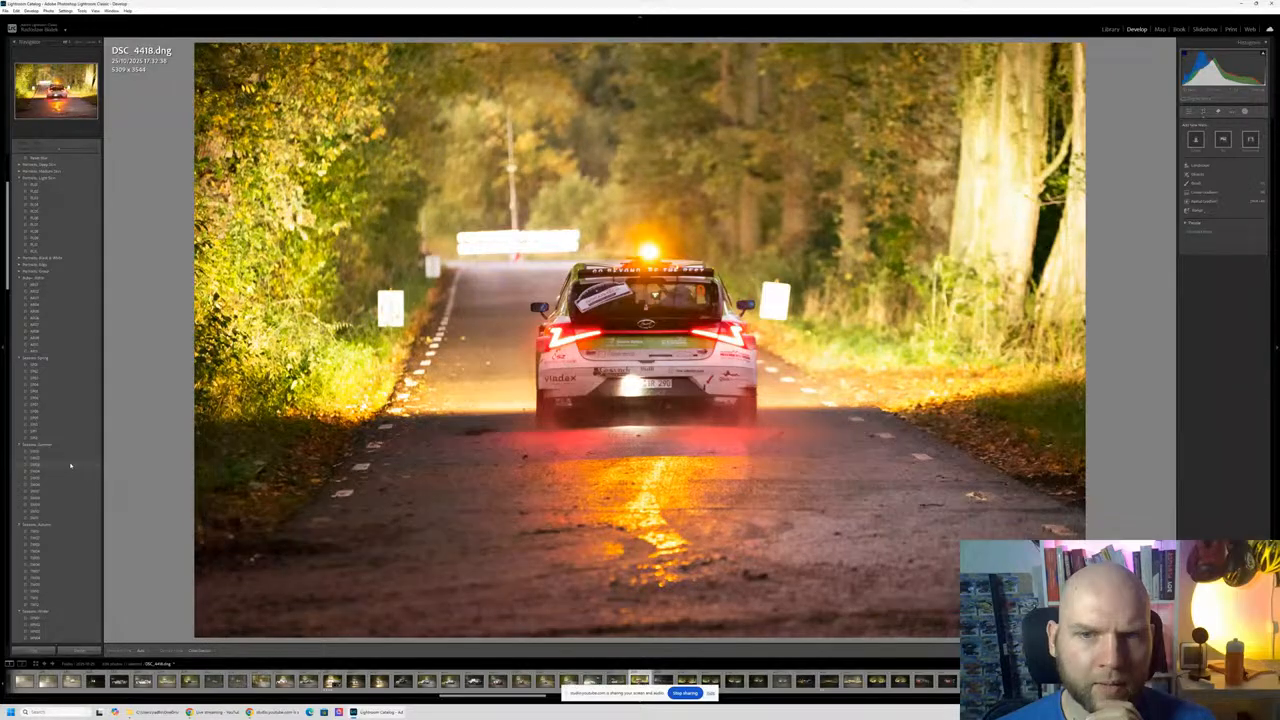
pyautogui.click(70, 465)
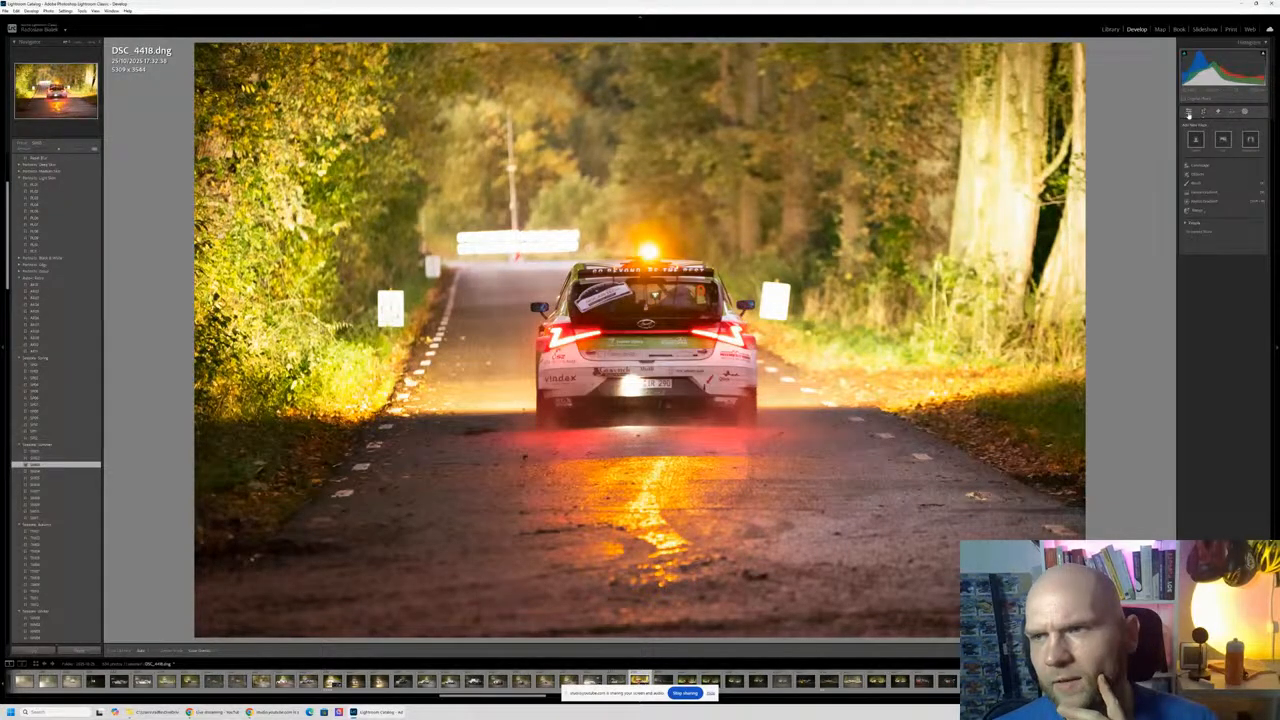
pyautogui.click(1188, 112)
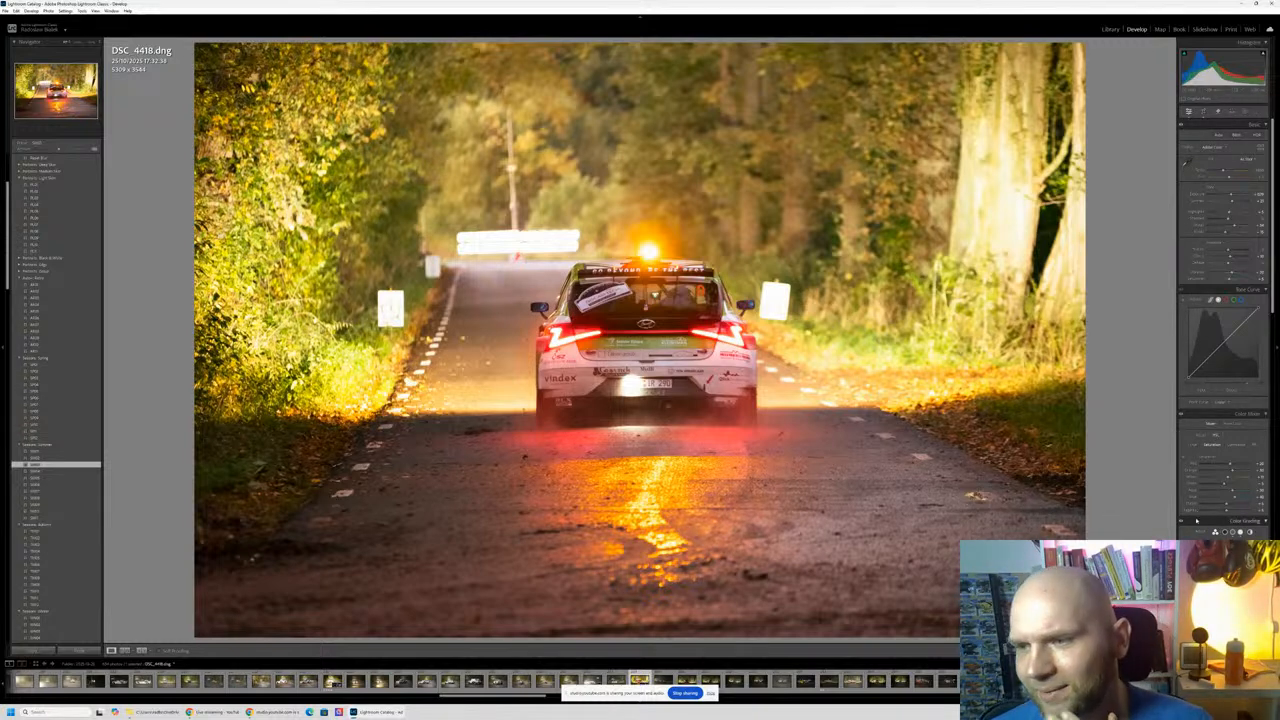
# Step: Paint a brush mask over the road in the foreground and strengthen its Texture and Clarity, checking the effect
pyautogui.click(1245, 113)
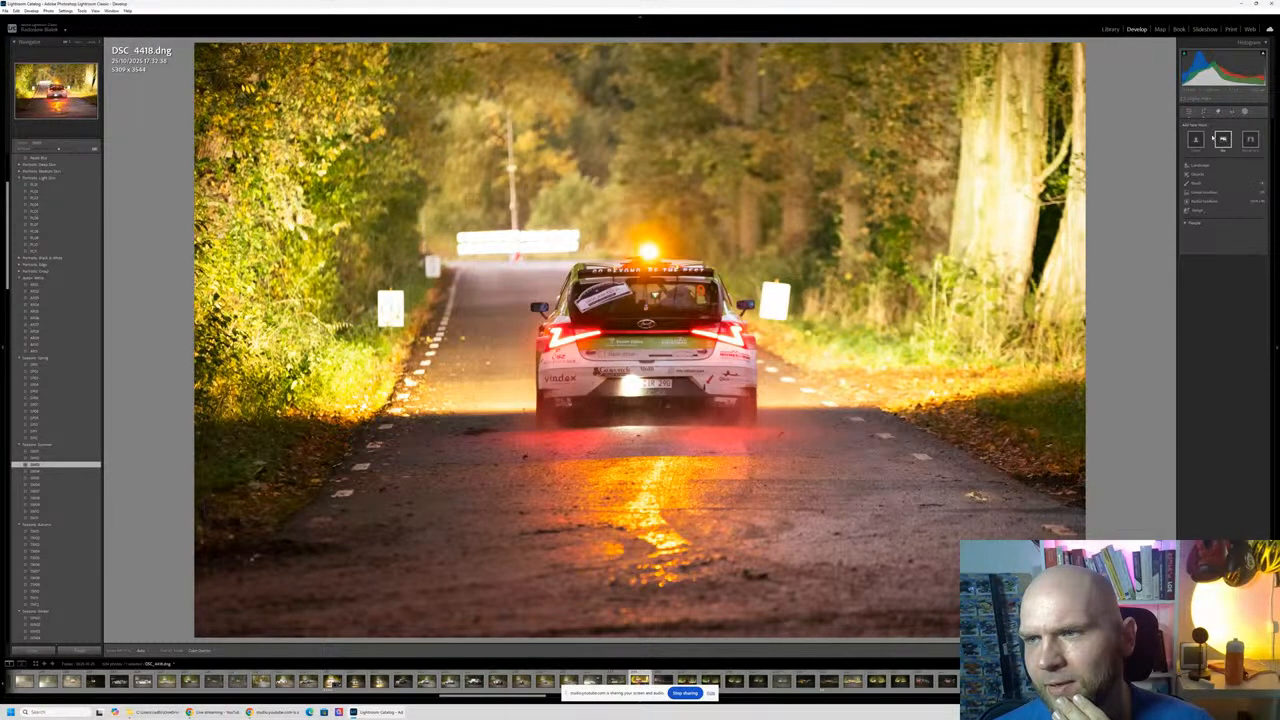
pyautogui.click(1205, 184)
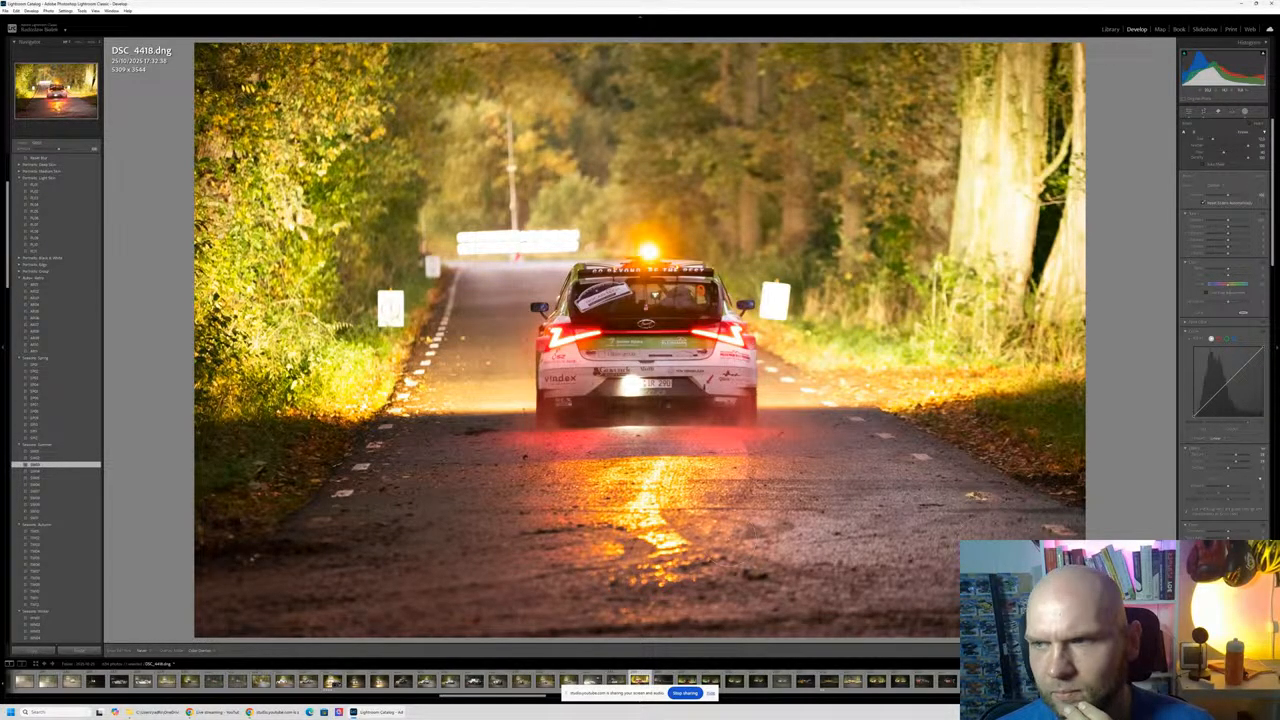
pyautogui.moveTo(1237, 462)
pyautogui.mouseDown()
pyautogui.moveTo(1256, 465)
pyautogui.moveTo(1214, 465)
pyautogui.moveTo(1261, 466)
pyautogui.moveTo(1234, 455)
pyautogui.moveTo(1260, 455)
pyautogui.moveTo(1245, 455)
pyautogui.mouseUp()
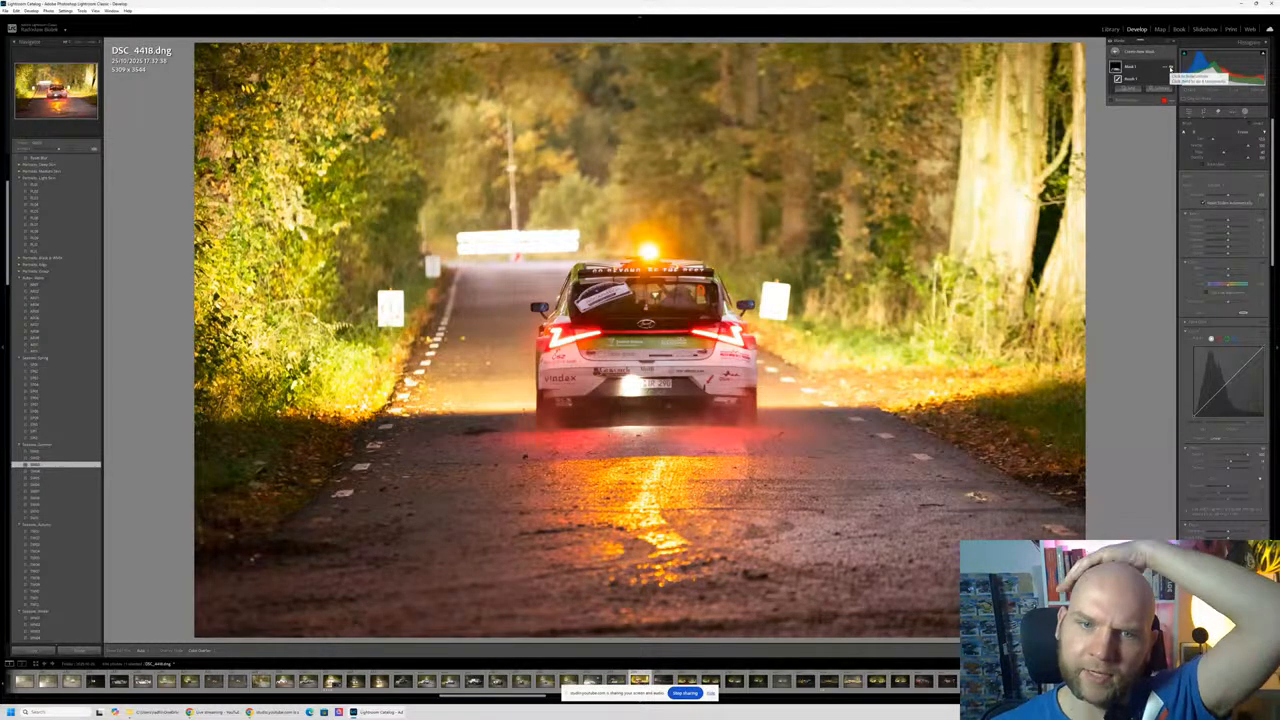
pyautogui.scroll(-2, 632, 418)
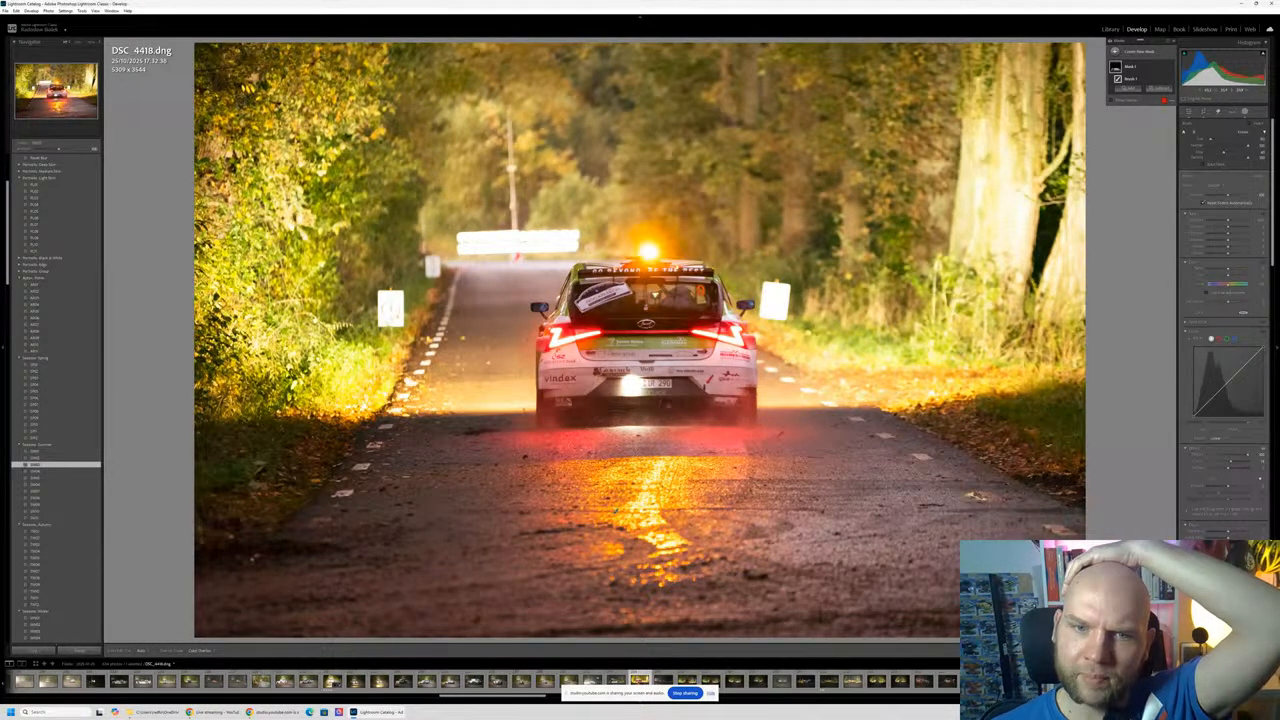
pyautogui.press('h')
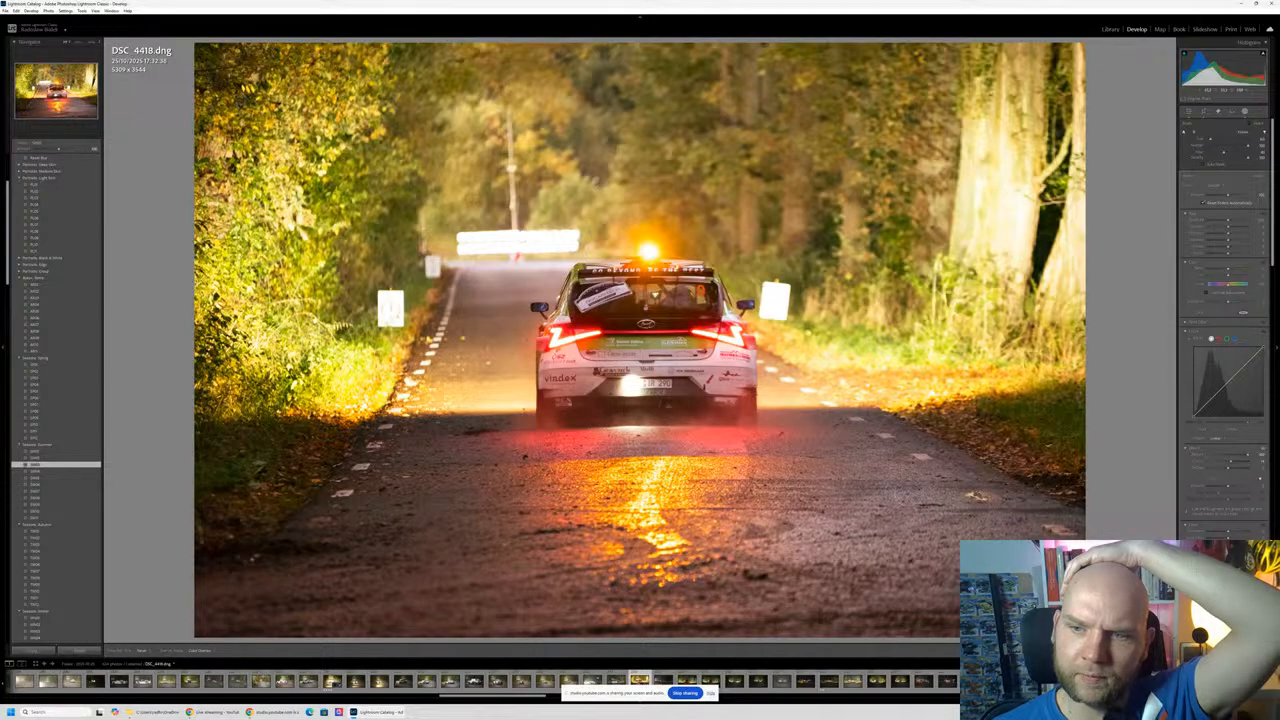
pyautogui.press('h')
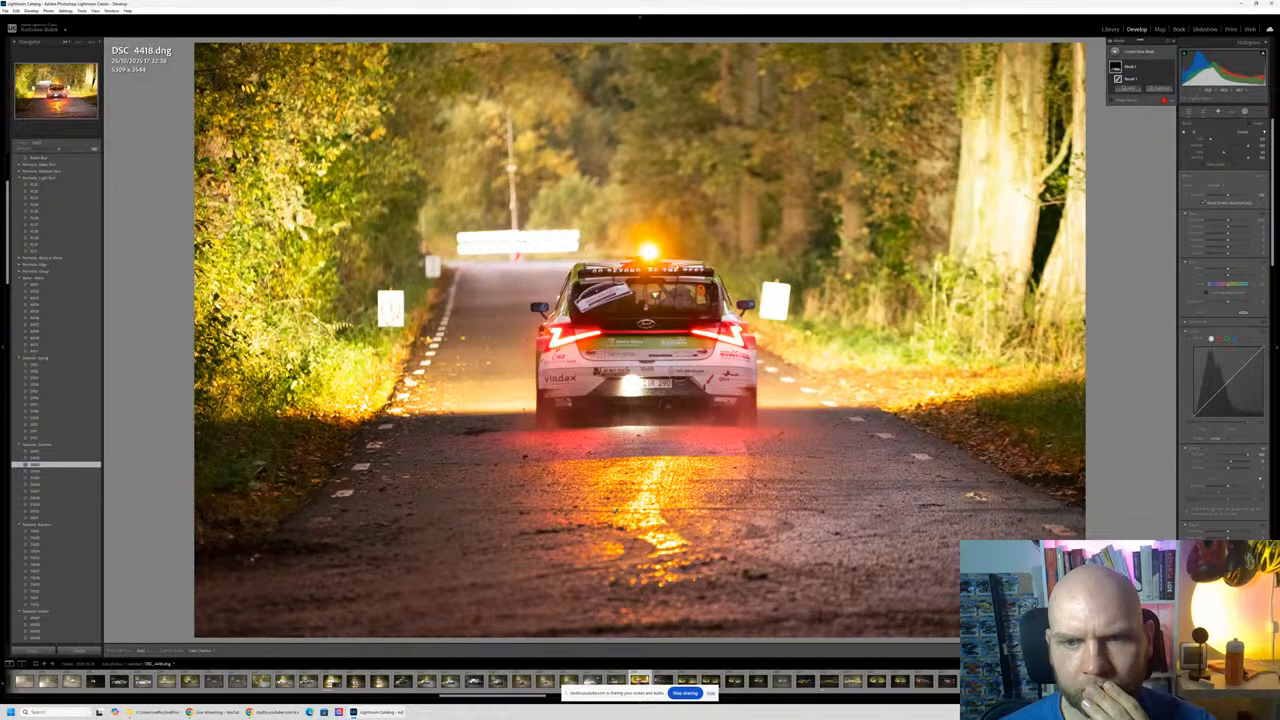
# Step: Fine-tune the Exposure of DSC_4418.dng with the car's rear checked up close, and rate the photo three stars
pyautogui.click(1190, 112)
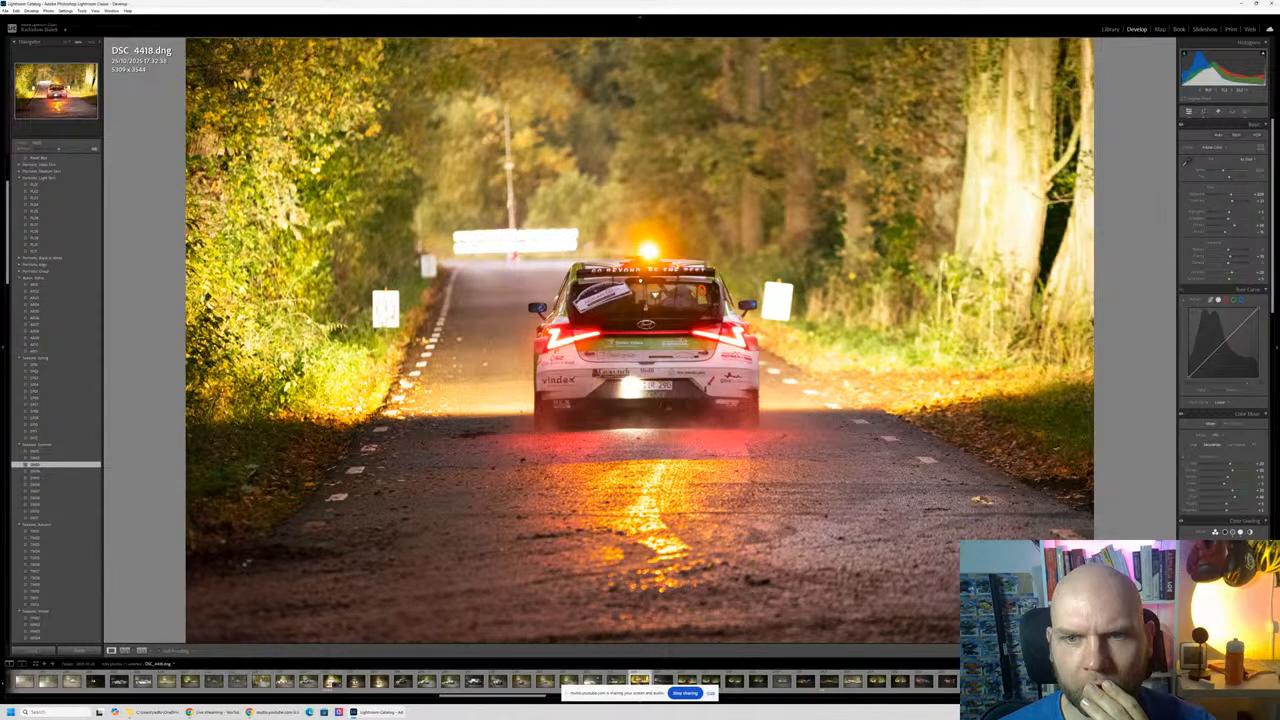
pyautogui.click(642, 284)
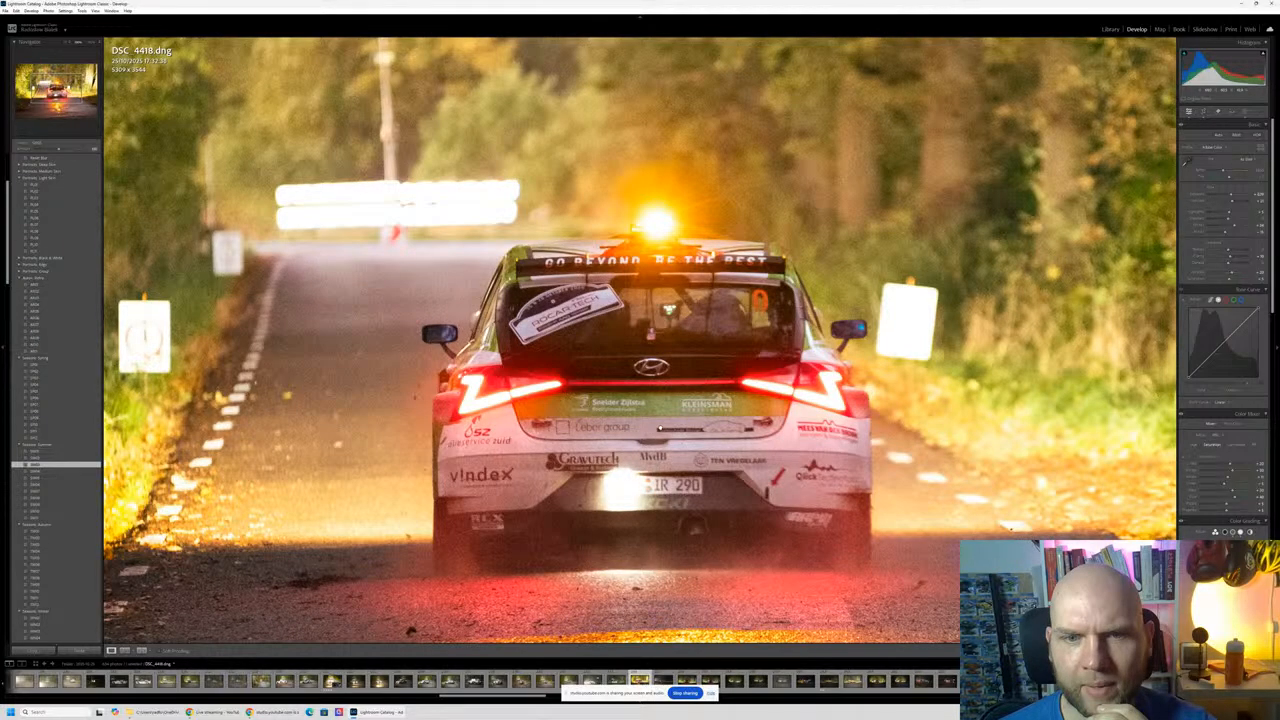
pyautogui.click(659, 428)
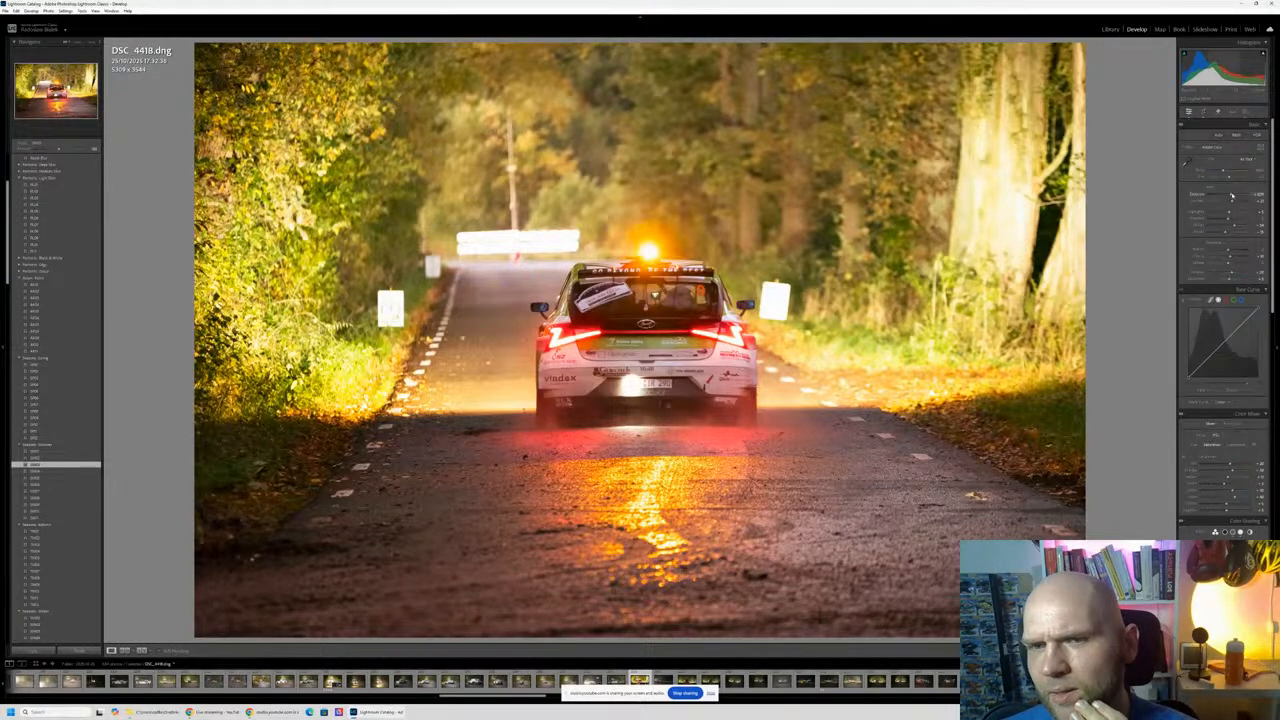
pyautogui.moveTo(1231, 197); pyautogui.dragTo(1232, 197)
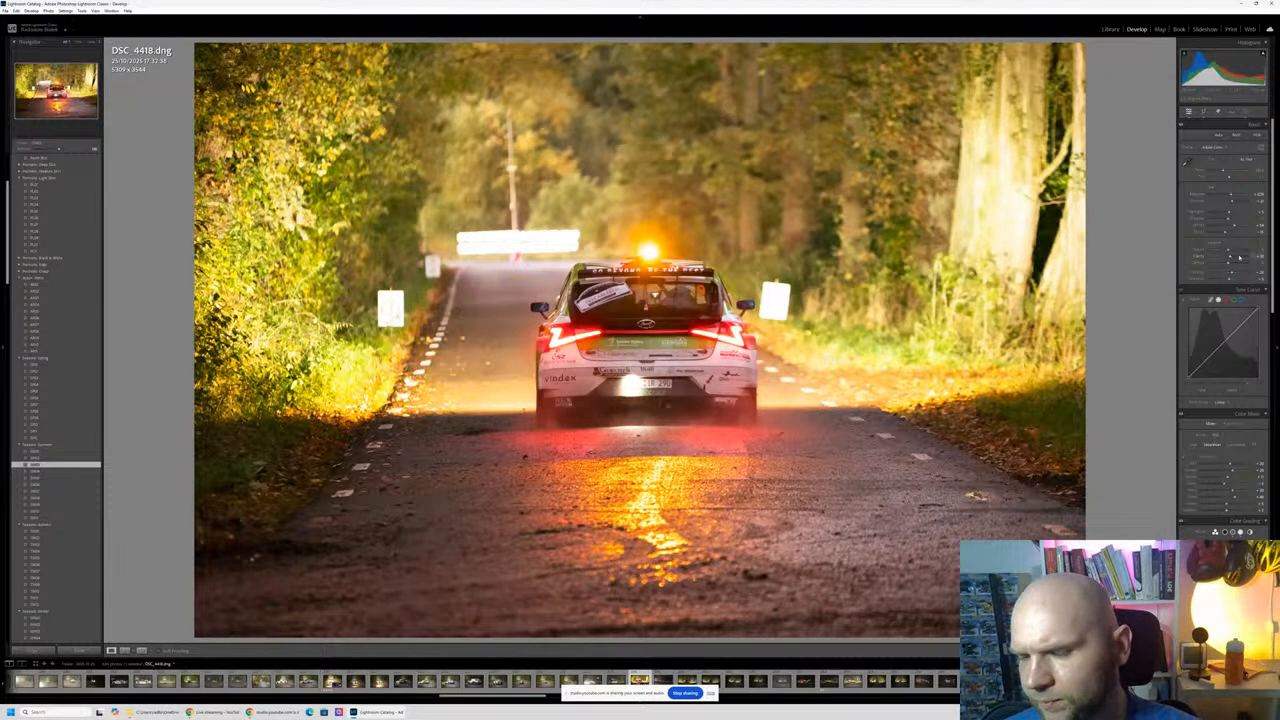
pyautogui.press('3')
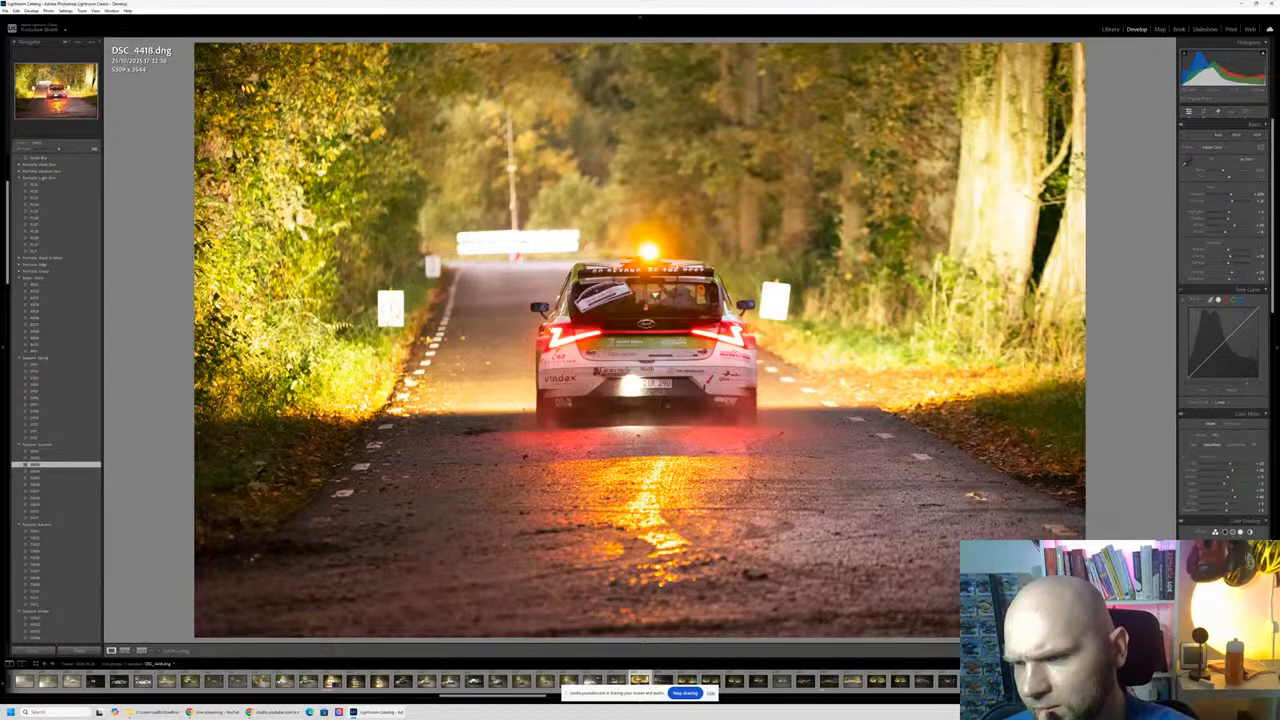
# Step: Compare the before and after versions of DSC_4418.dng side by side and inspect the car's rear up close
pyautogui.press('y')
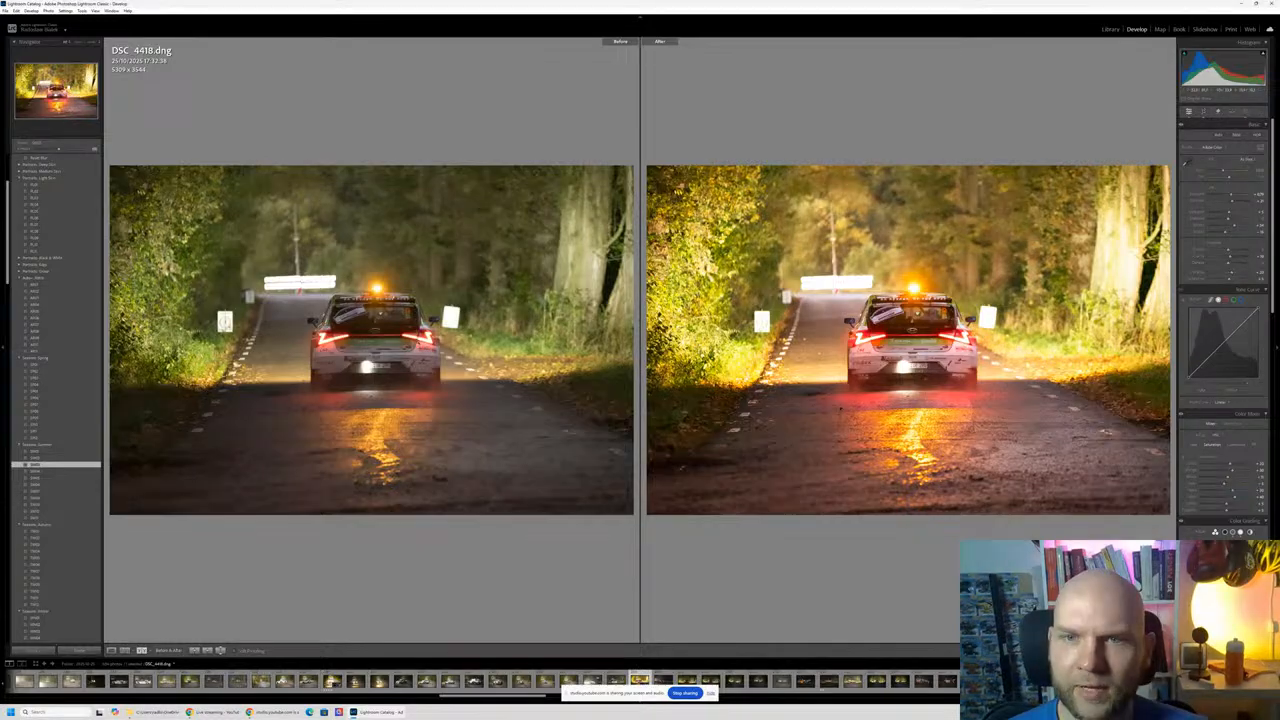
pyautogui.press('y')
pyautogui.click(656, 336)
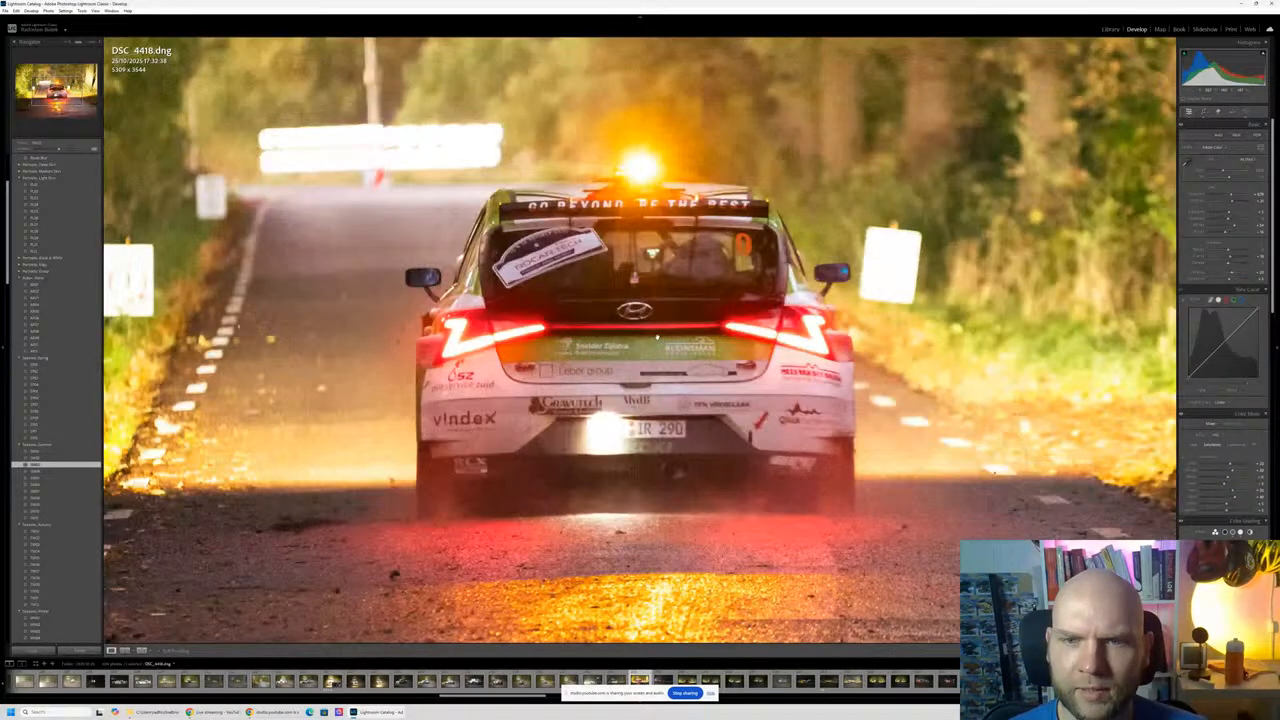
pyautogui.click(656, 336)
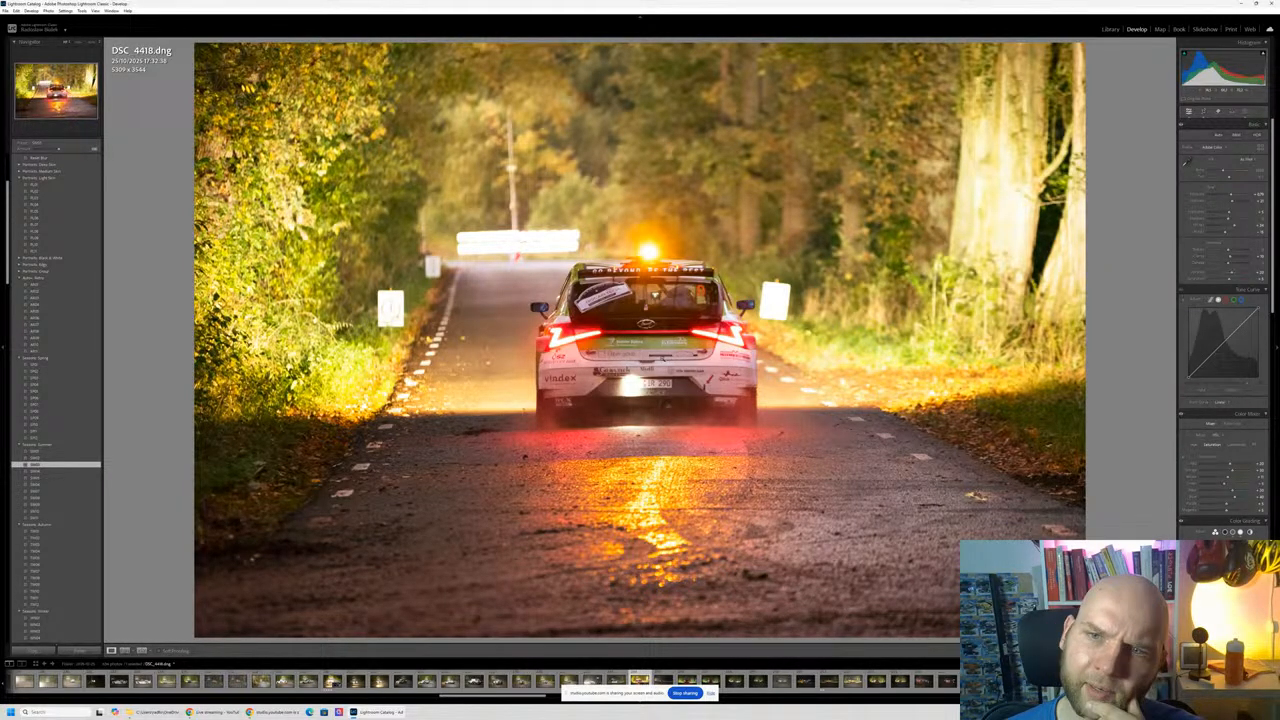
# Step: Create an object mask covering the car and raise its Exposure to brighten the rear
pyautogui.click(1252, 113)
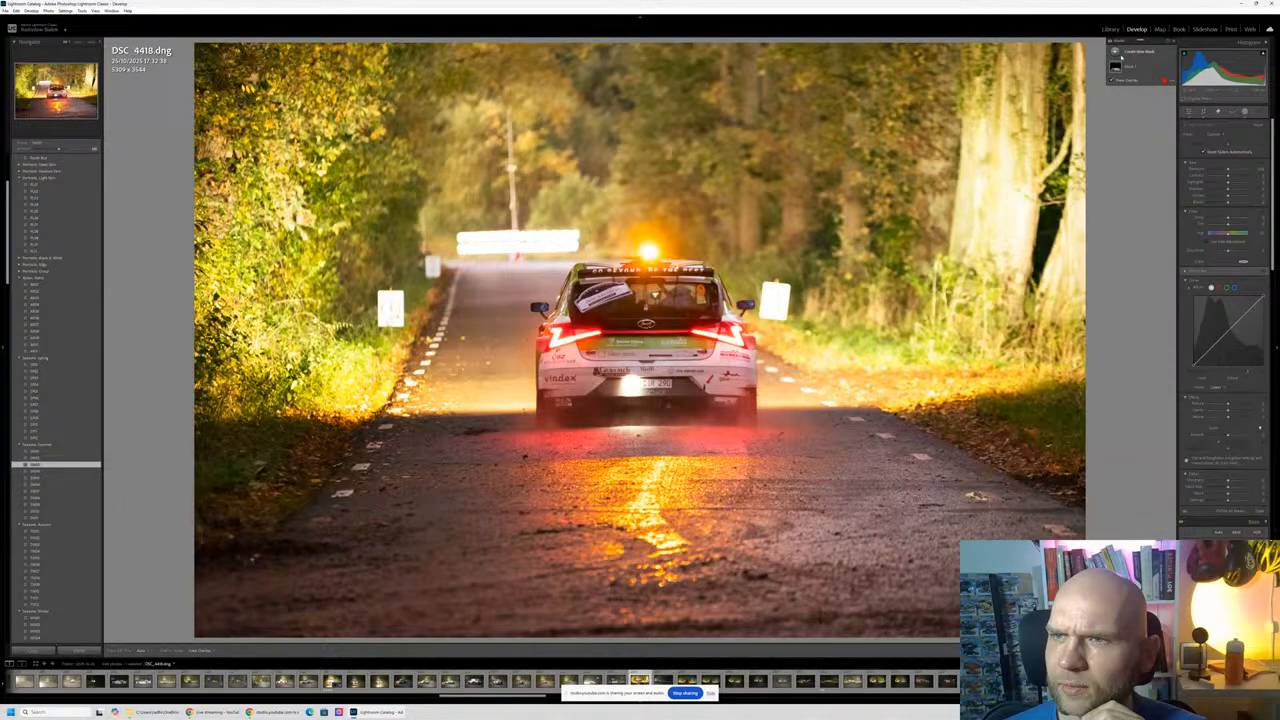
pyautogui.click(1118, 53)
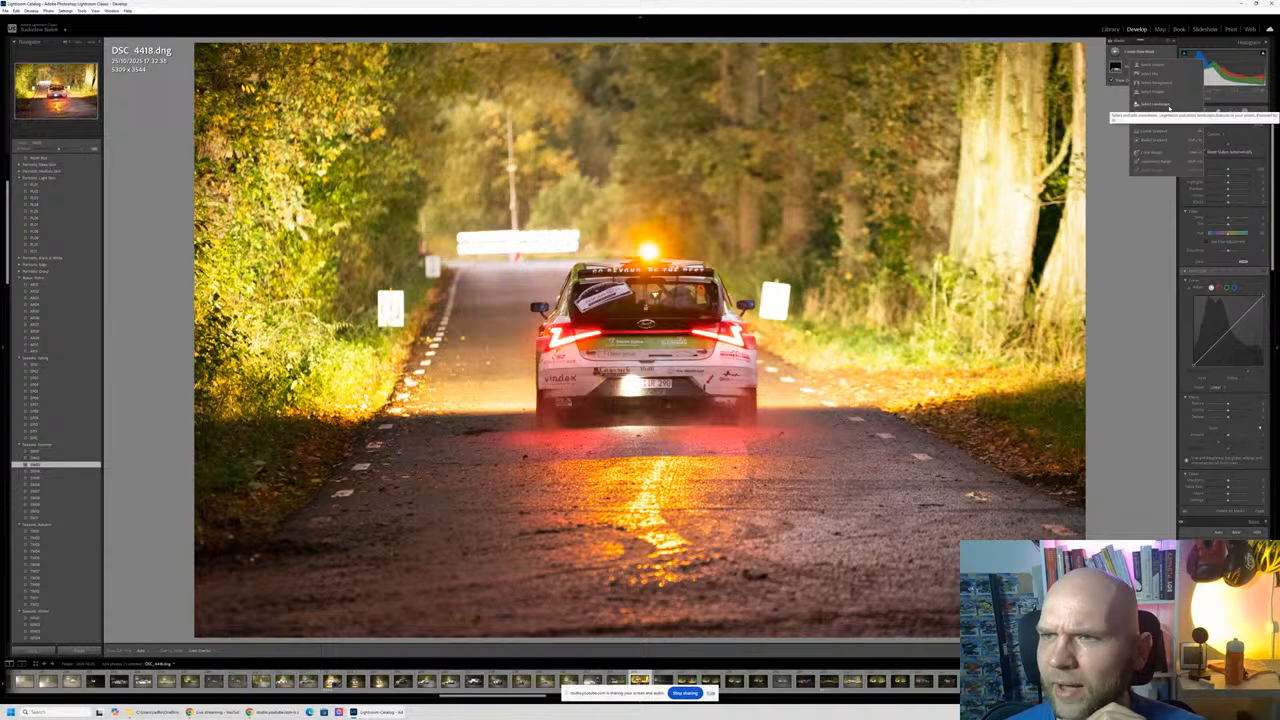
pyautogui.click(1167, 104)
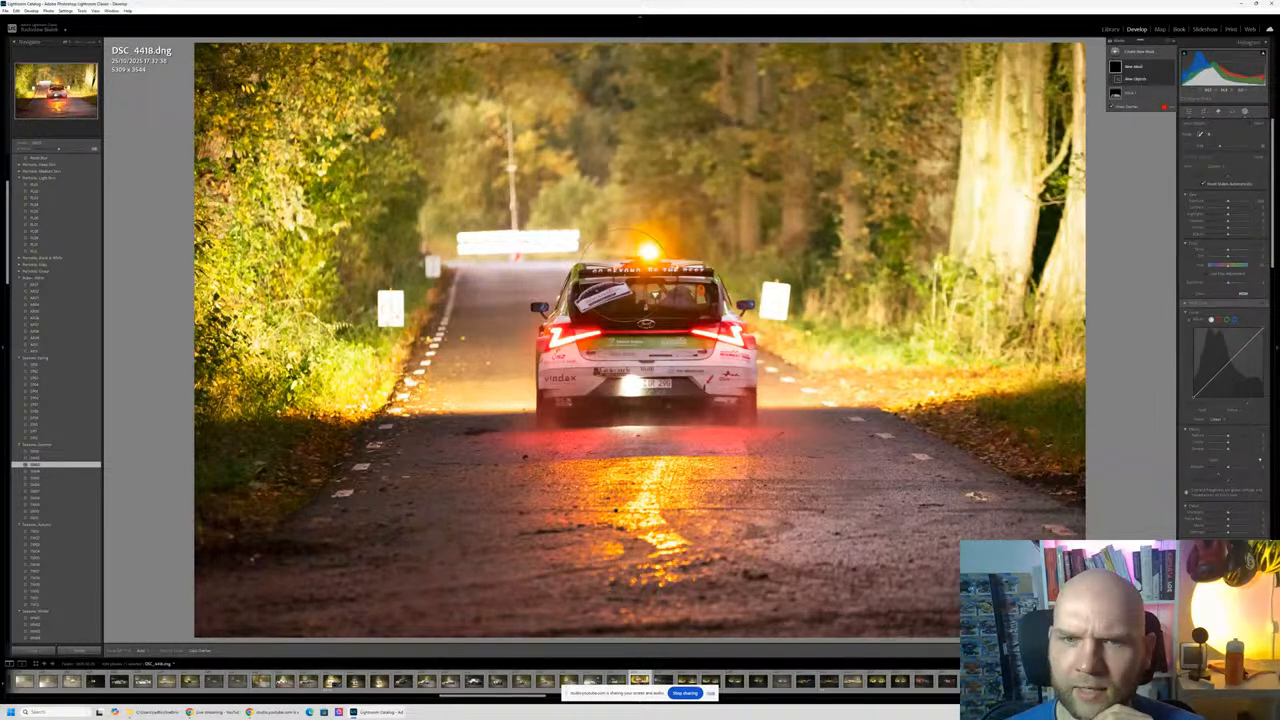
pyautogui.moveTo(560, 285)
pyautogui.mouseDown()
pyautogui.moveTo(665, 270)
pyautogui.moveTo(710, 298)
pyautogui.moveTo(728, 348)
pyautogui.moveTo(726, 382)
pyautogui.moveTo(584, 400)
pyautogui.moveTo(565, 379)
pyautogui.moveTo(557, 294)
pyautogui.moveTo(600, 329)
pyautogui.moveTo(672, 330)
pyautogui.mouseUp()
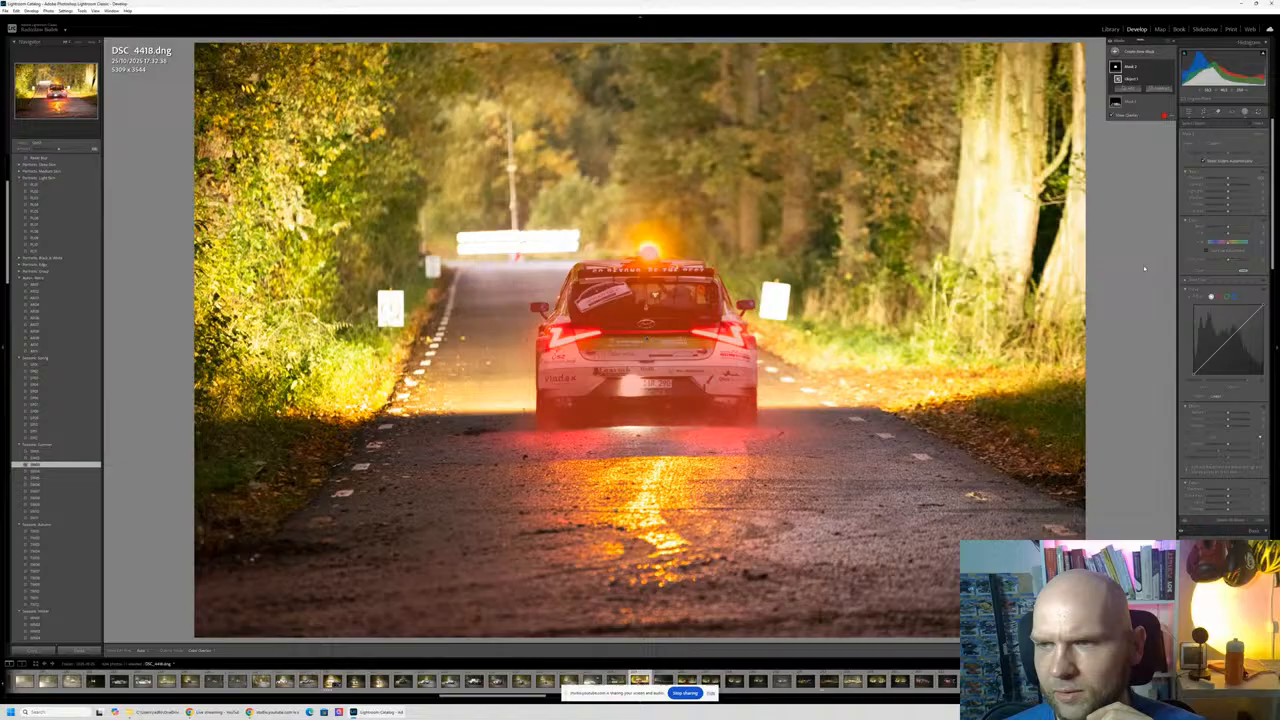
pyautogui.moveTo(1228, 178); pyautogui.dragTo(1231, 178)
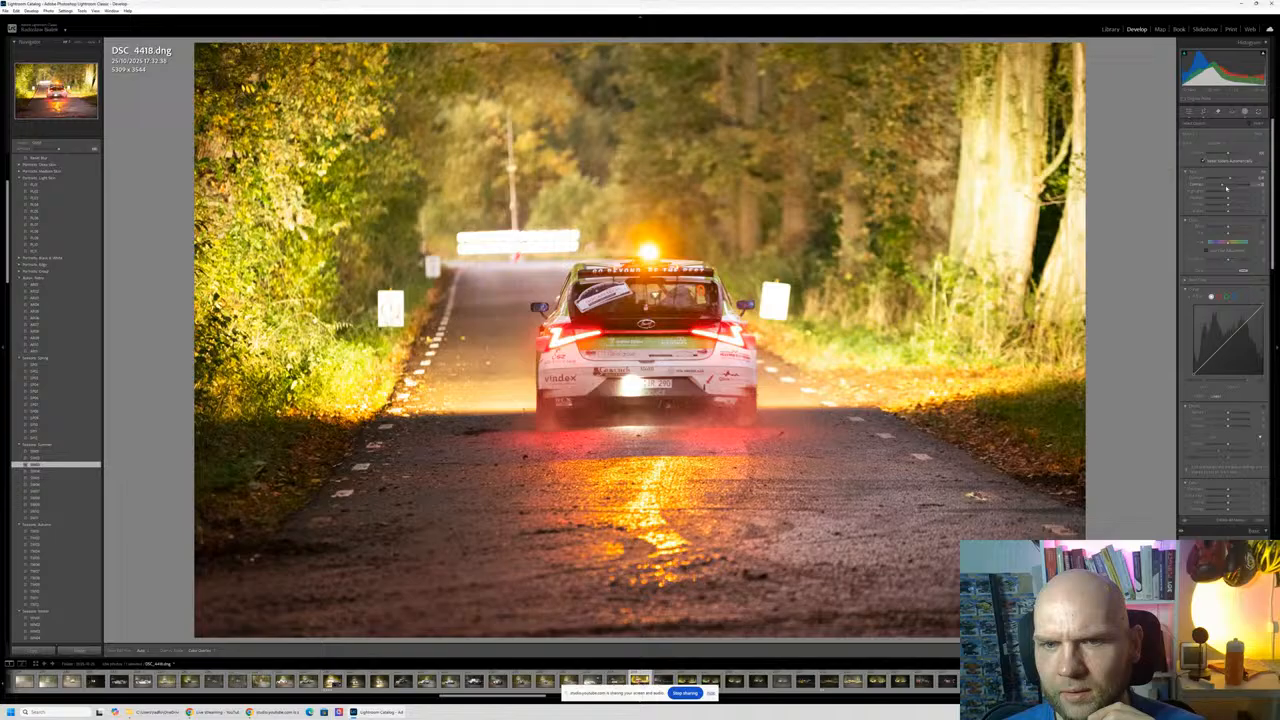
pyautogui.moveTo(1226, 186)
pyautogui.mouseDown()
pyautogui.moveTo(1244, 189)
pyautogui.moveTo(1231, 181)
pyautogui.mouseUp()
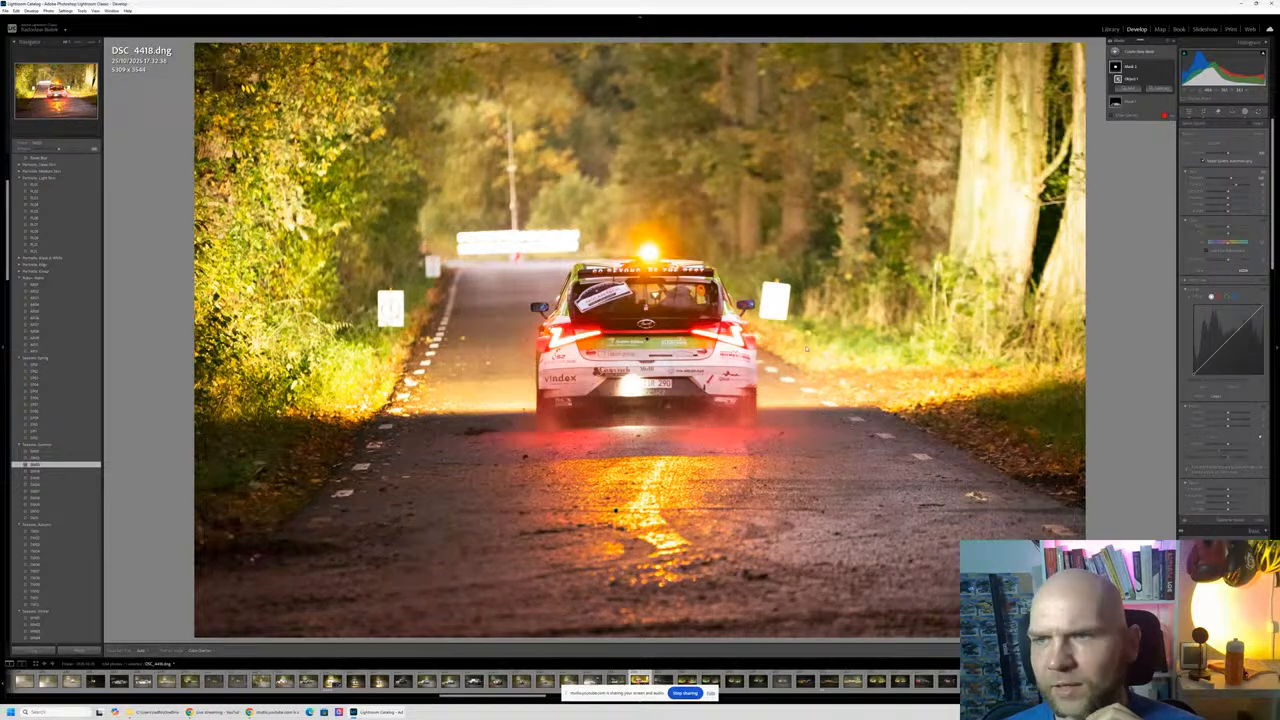
# Step: Subtract the areas around the car's rear wheels from the car mask with a brush
pyautogui.click(1164, 87)
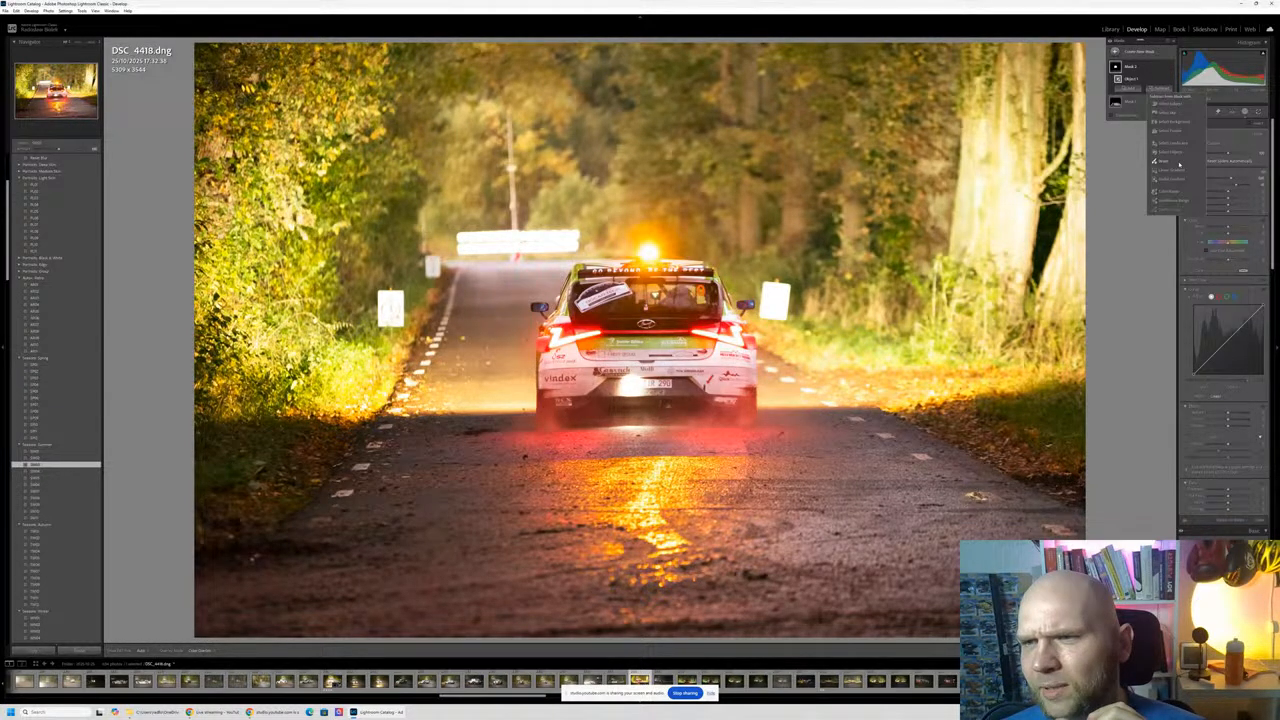
pyautogui.click(1178, 162)
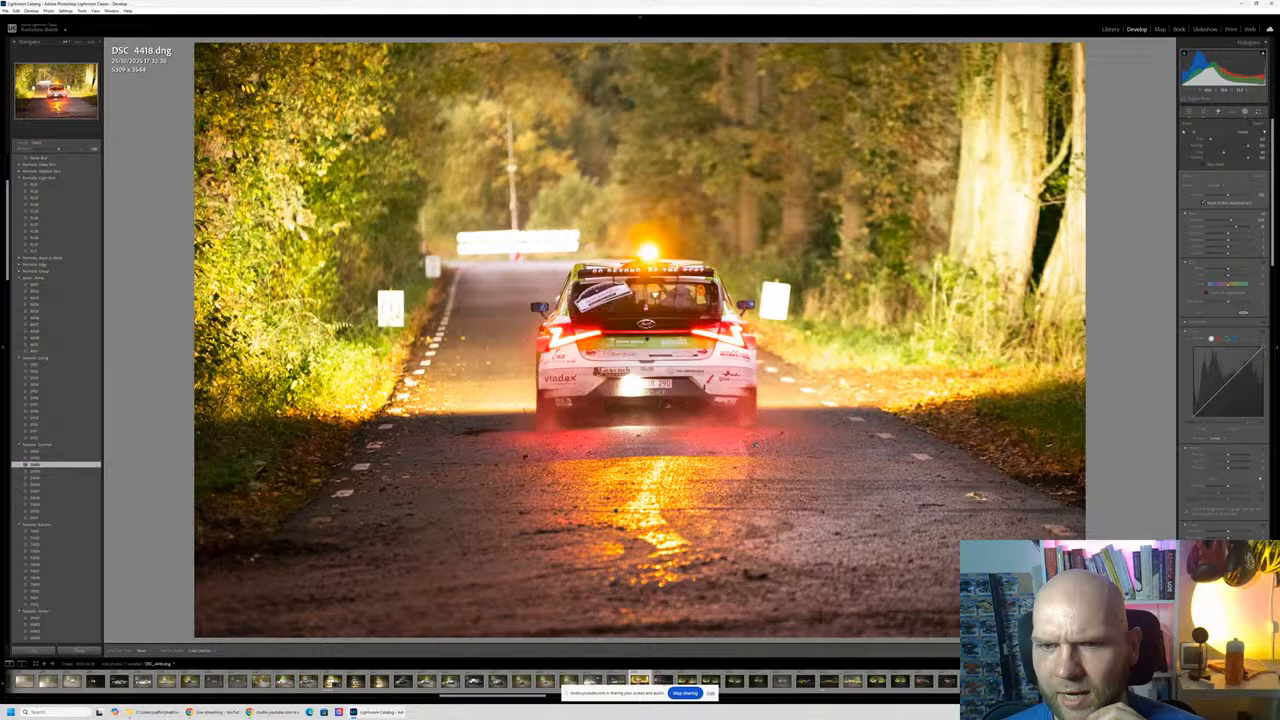
pyautogui.moveTo(751, 422); pyautogui.dragTo(755, 420)
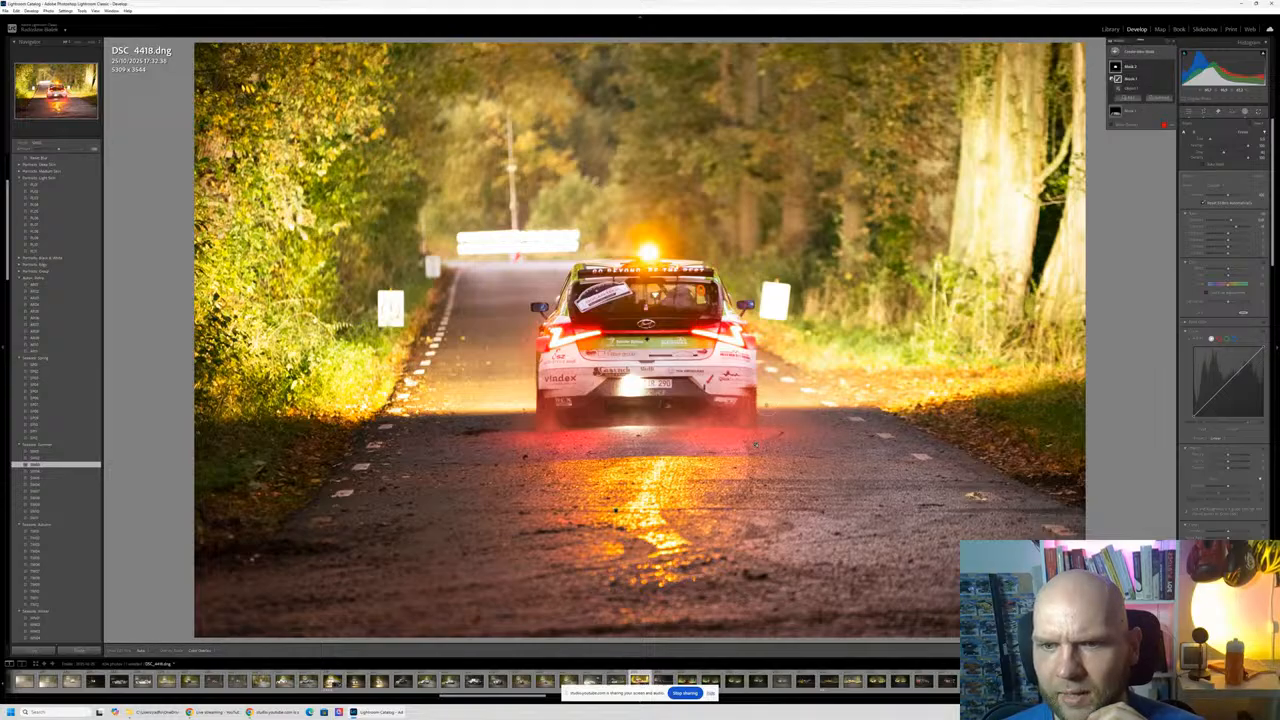
pyautogui.press('h')
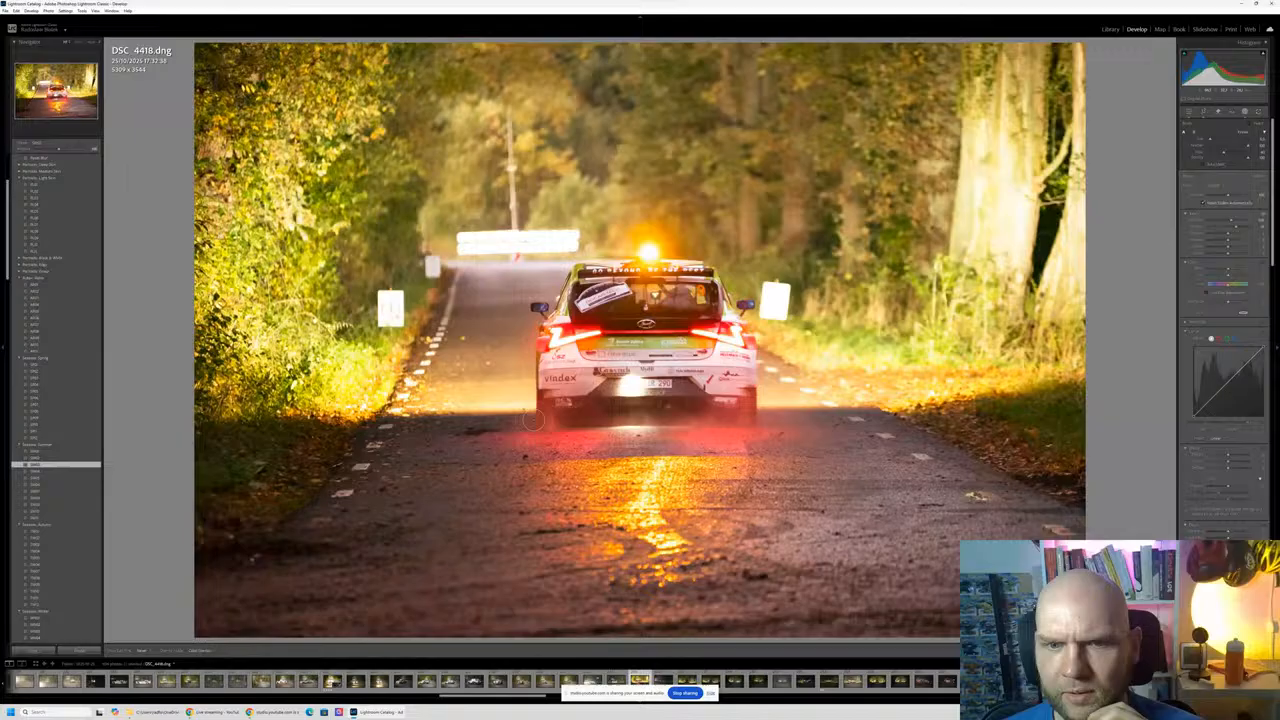
pyautogui.moveTo(544, 425)
pyautogui.mouseDown()
pyautogui.moveTo(534, 408)
pyautogui.moveTo(535, 423)
pyautogui.mouseUp()
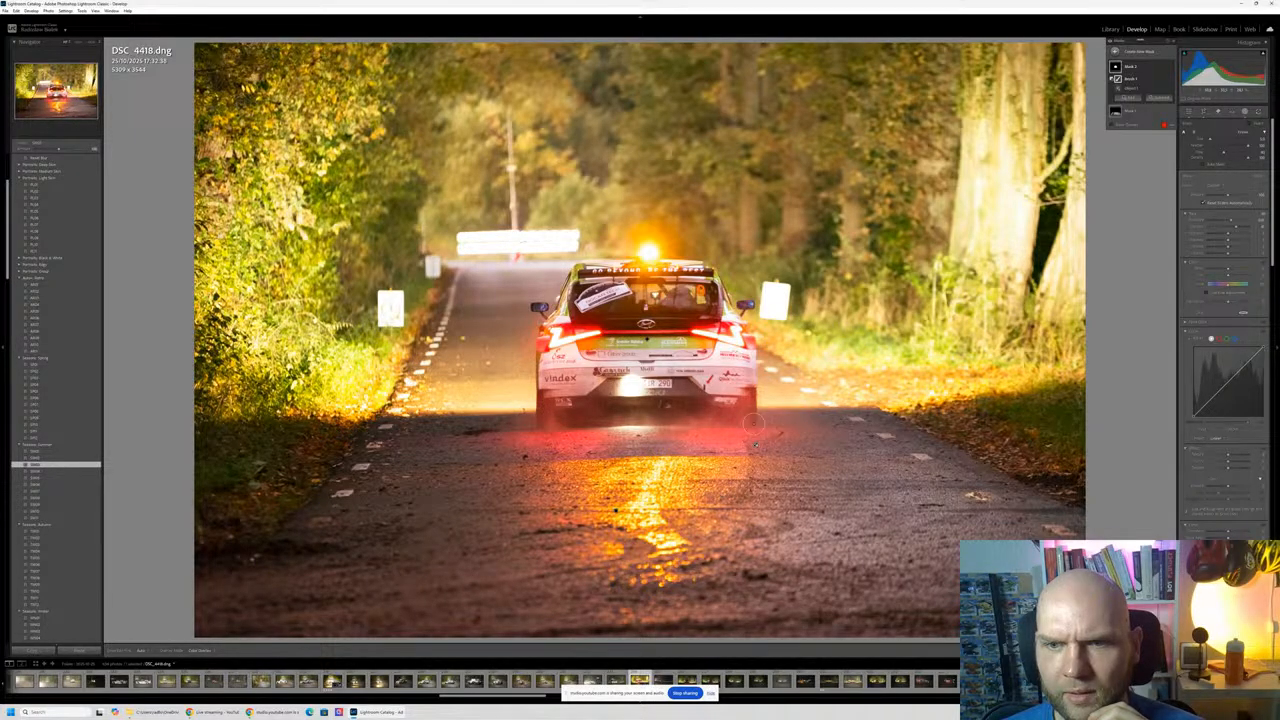
# Step: Brush away the remaining area beside the car's right rear wheel from the car mask
pyautogui.moveTo(755, 424); pyautogui.dragTo(753, 416)
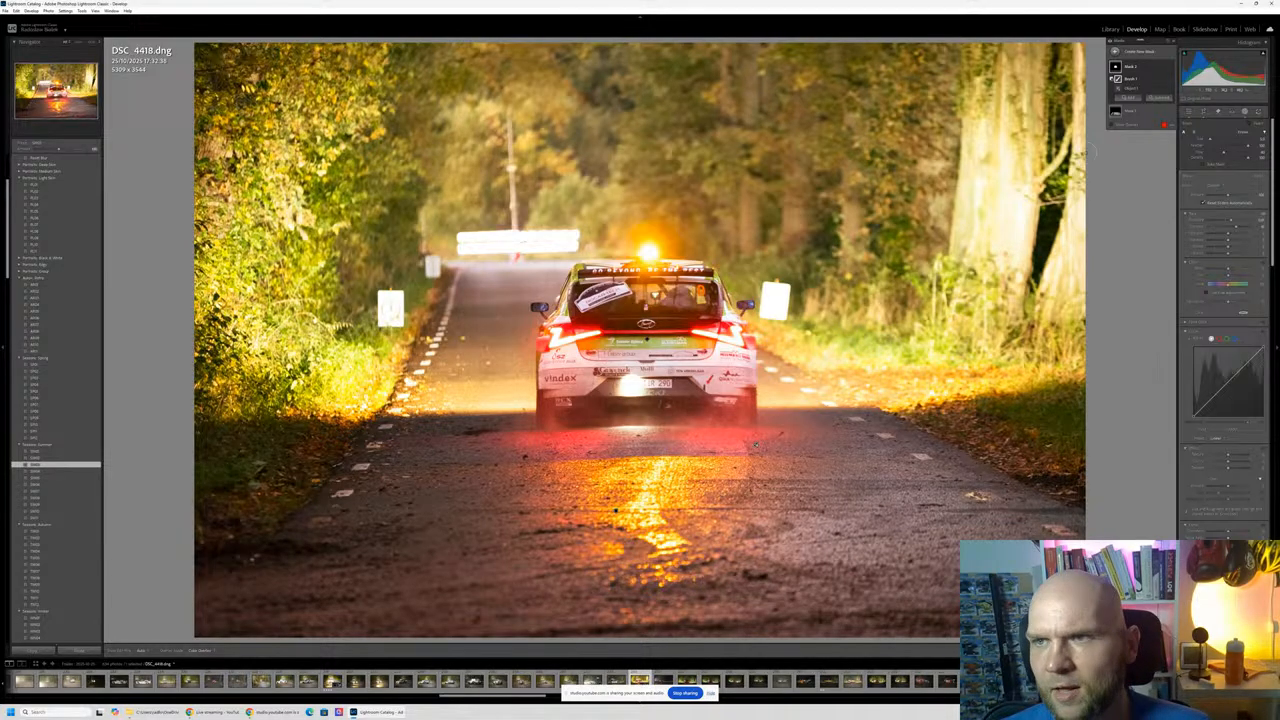
pyautogui.click(1115, 52)
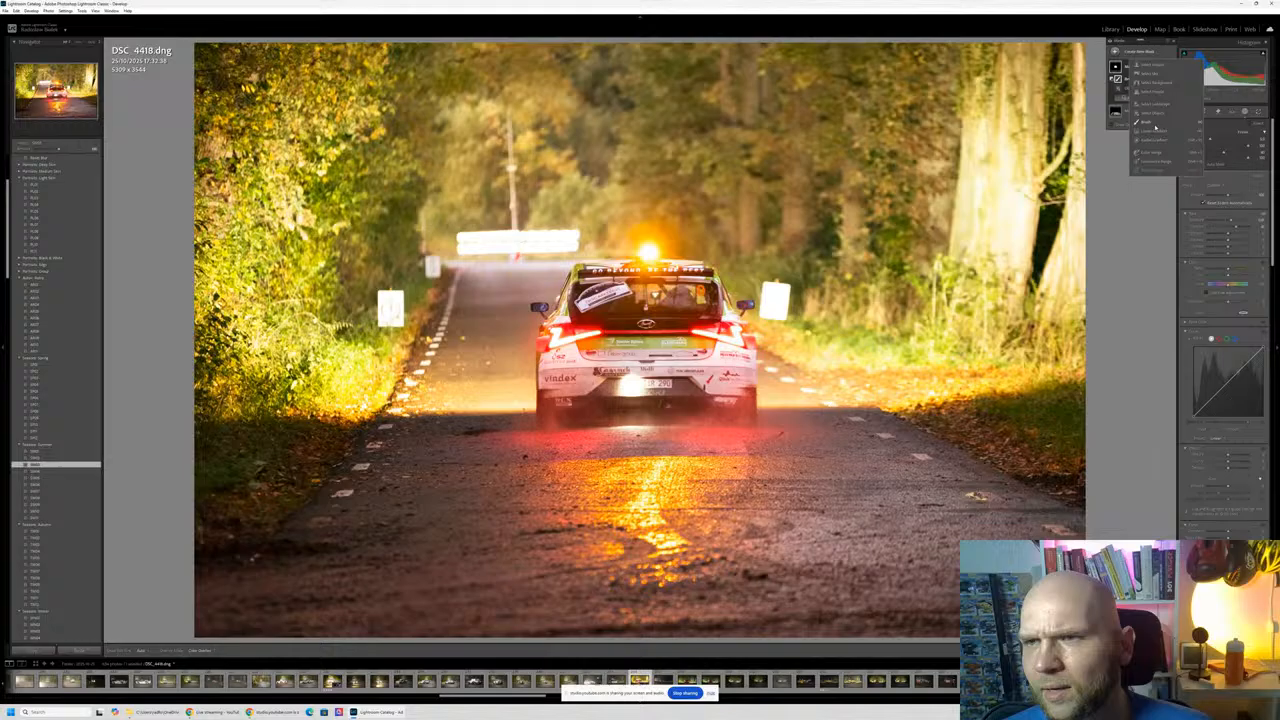
pyautogui.click(1153, 121)
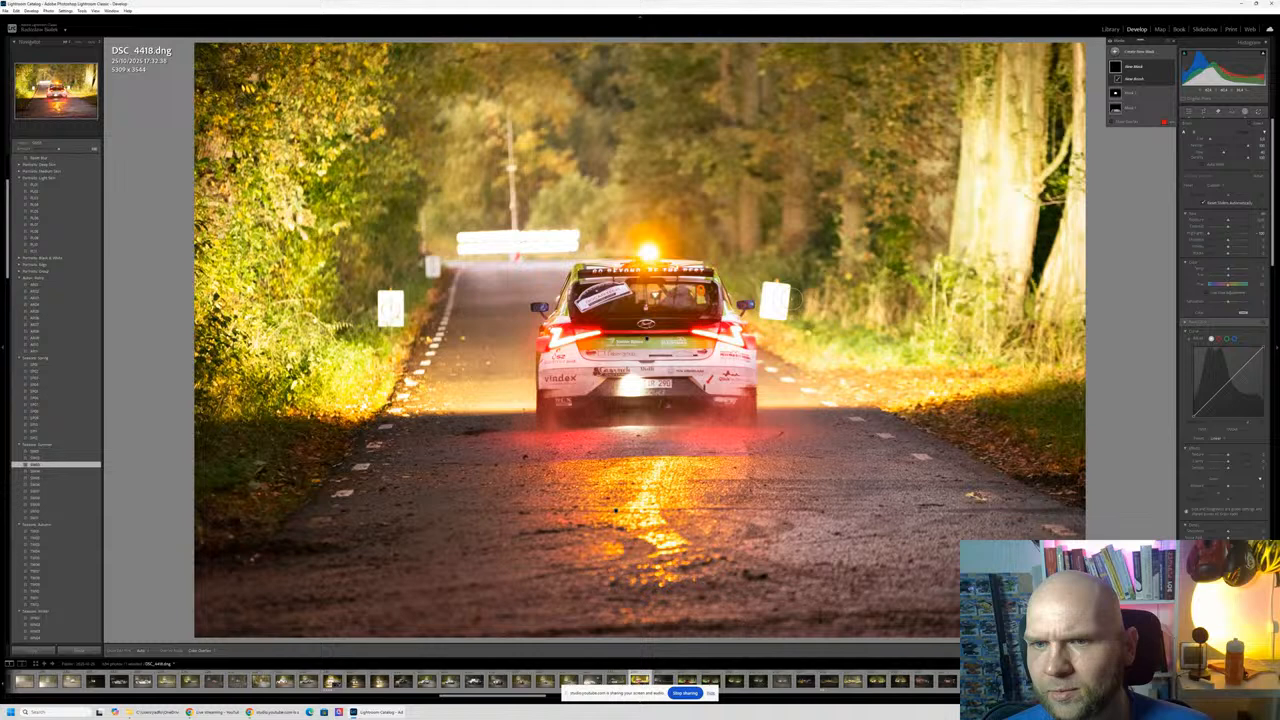
pyautogui.moveTo(779, 284); pyautogui.dragTo(780, 290)
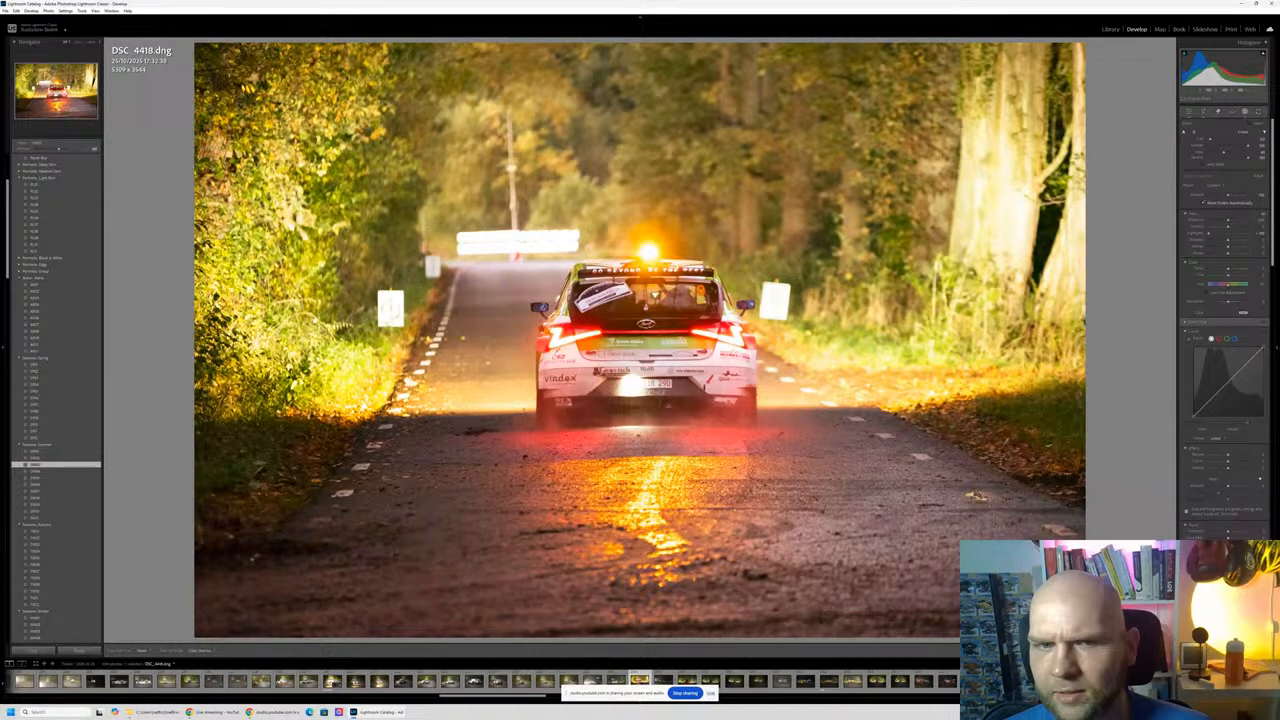
pyautogui.moveTo(392, 296); pyautogui.dragTo(391, 309)
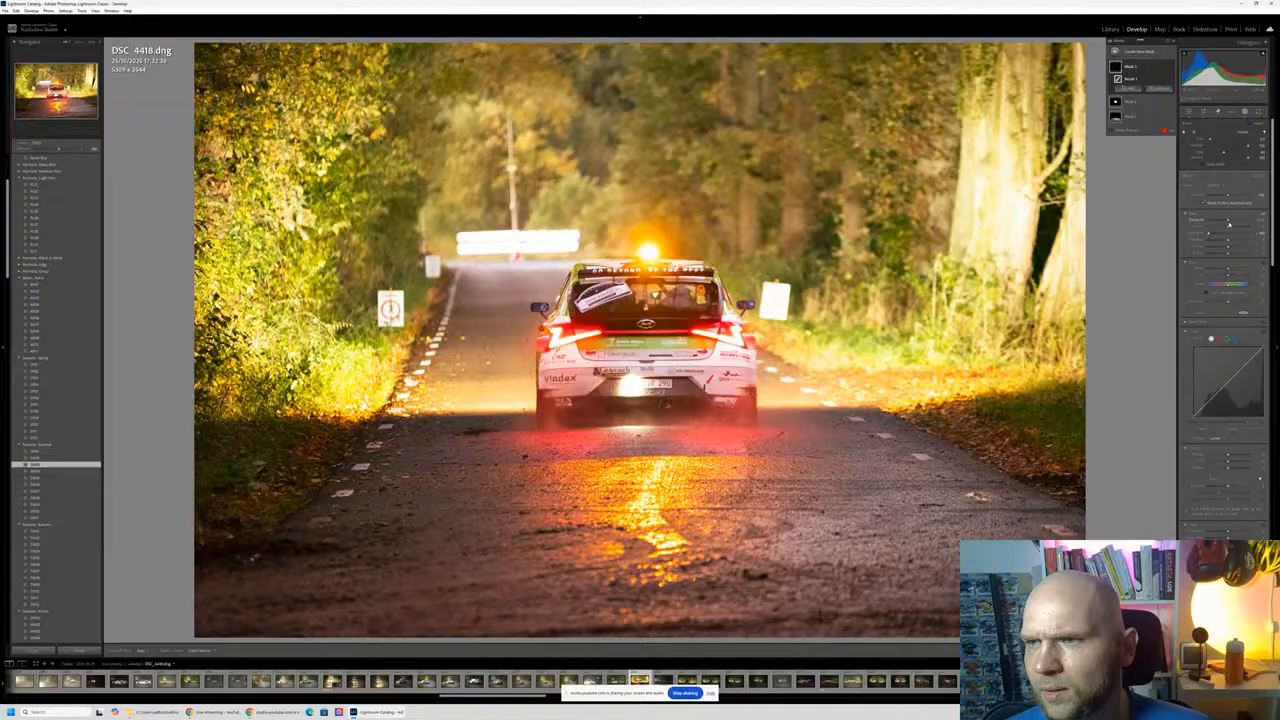
pyautogui.moveTo(1229, 223); pyautogui.dragTo(1216, 227)
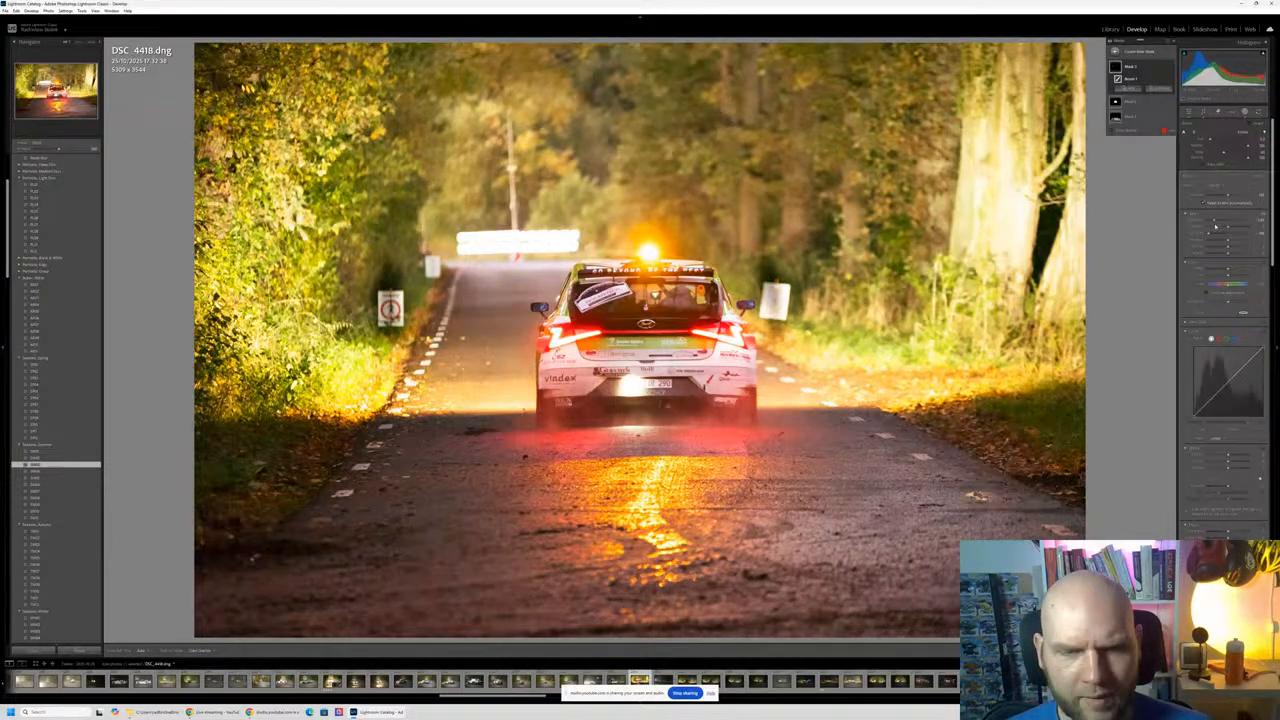
pyautogui.hotkey('ctrl', 'z')
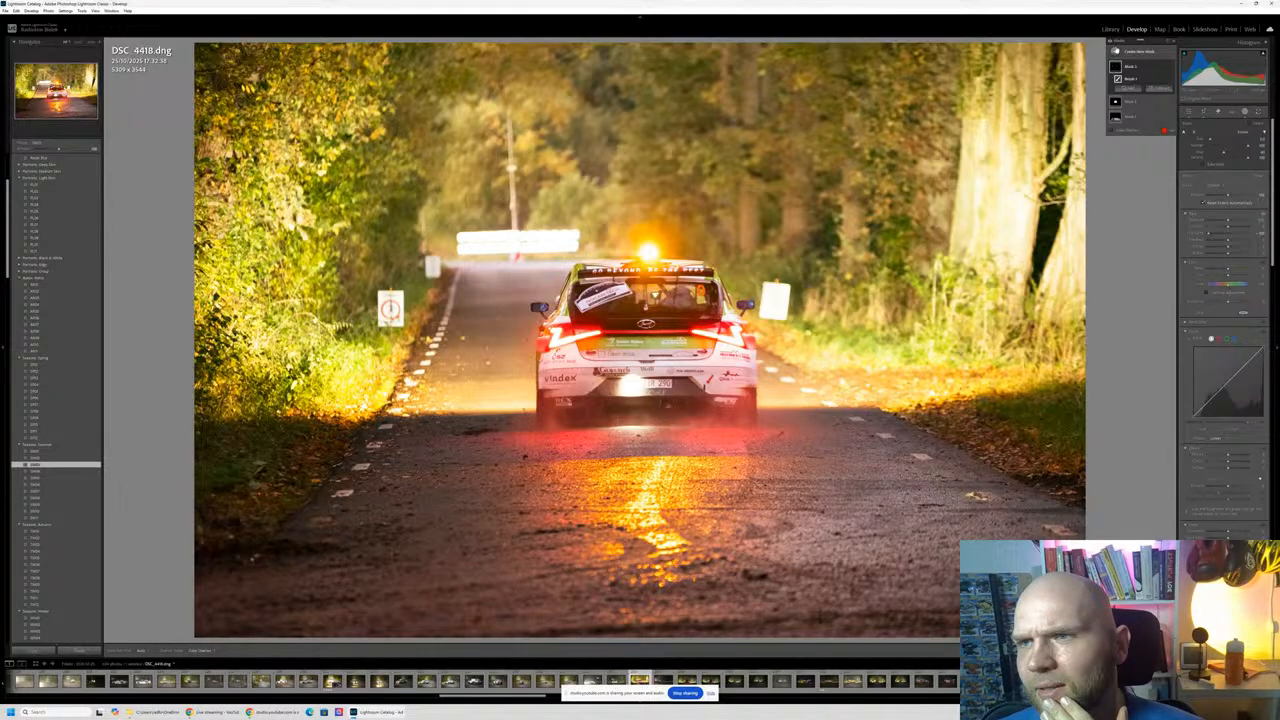
pyautogui.click(1145, 67)
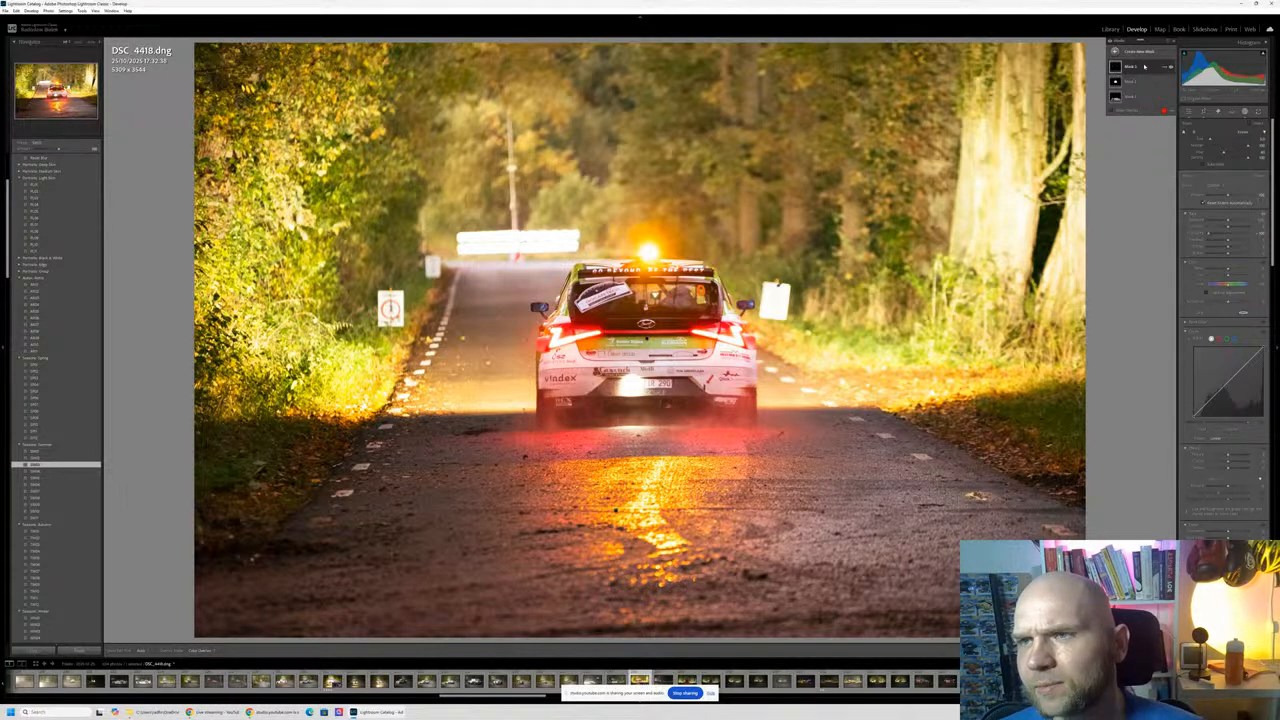
pyautogui.press('Delete')
pyautogui.click(1138, 52)
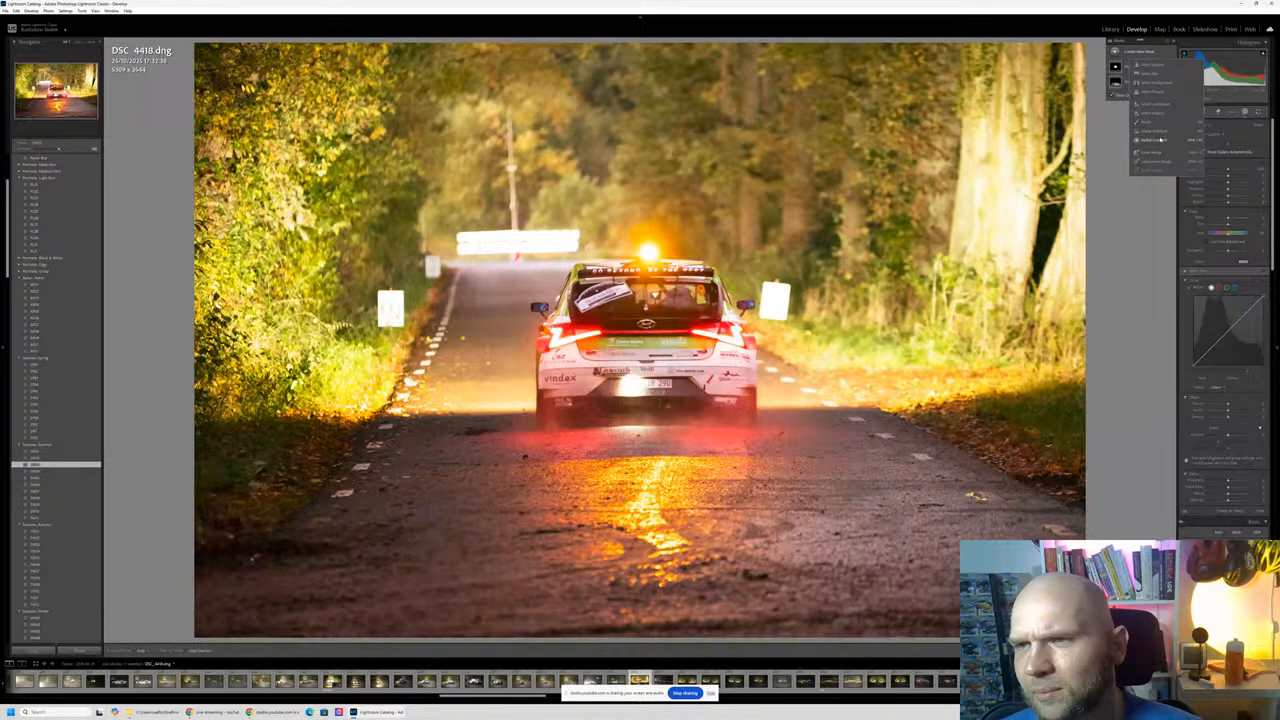
pyautogui.click(1162, 114)
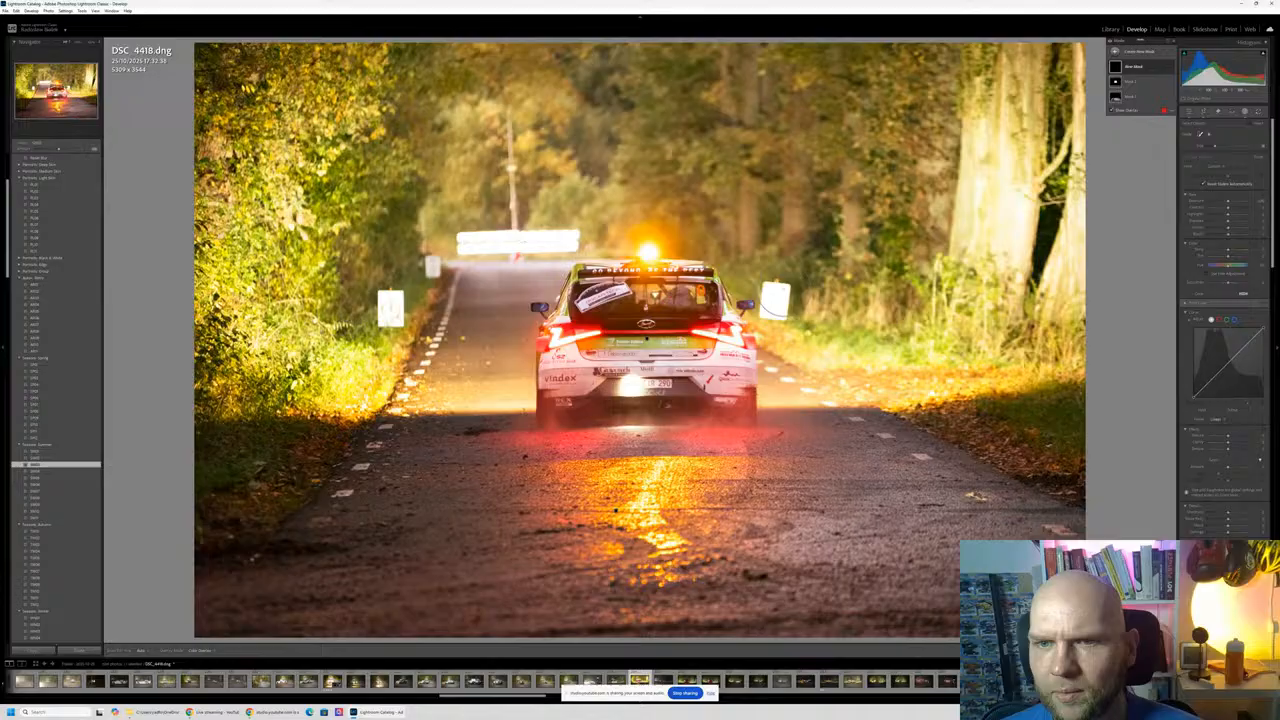
pyautogui.moveTo(781, 289); pyautogui.dragTo(782, 310)
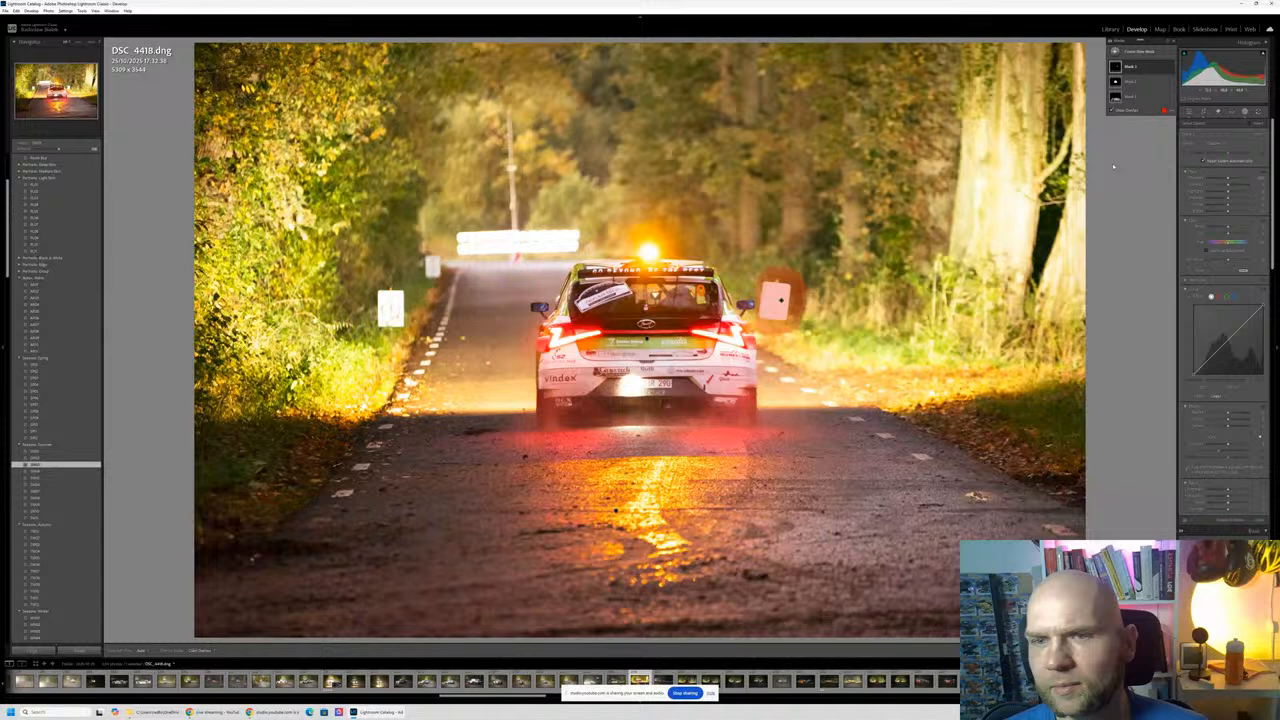
pyautogui.hotkey('ctrl', 'z')
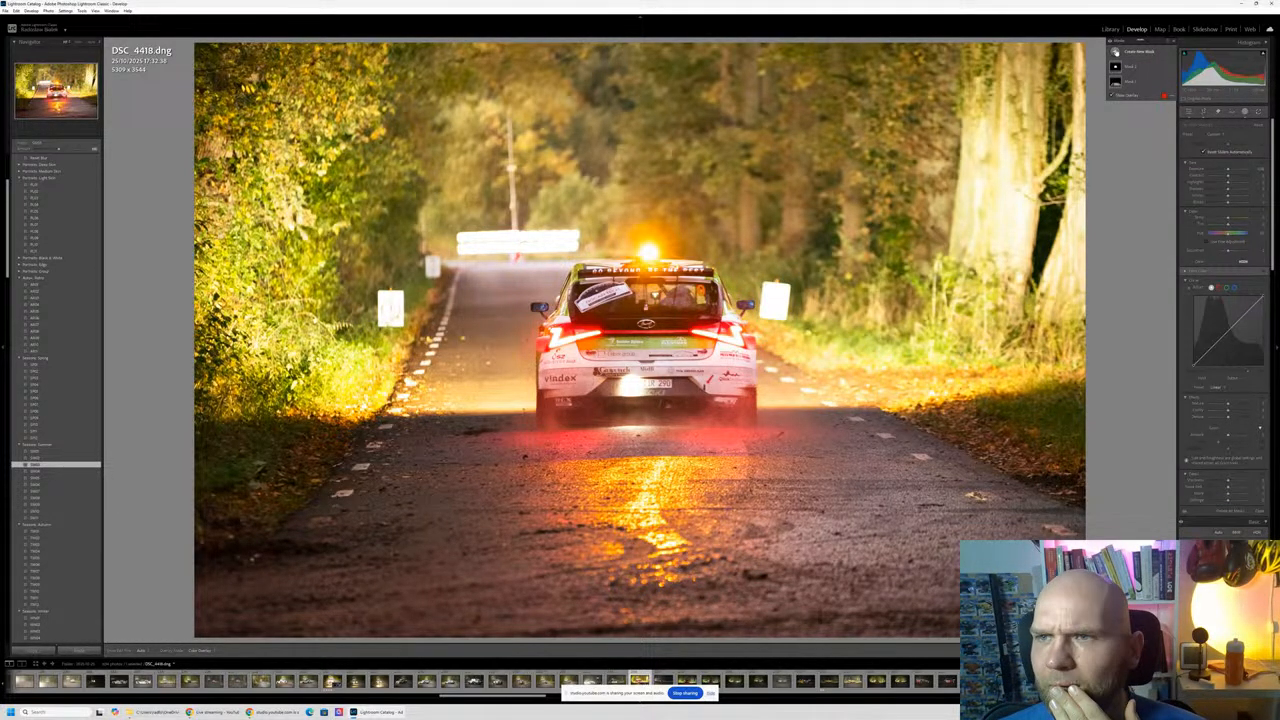
# Step: Create a brush mask over the overexposed road sign on the left verge and strongly lower its Highlights
pyautogui.click(1140, 51)
pyautogui.click(1160, 120)
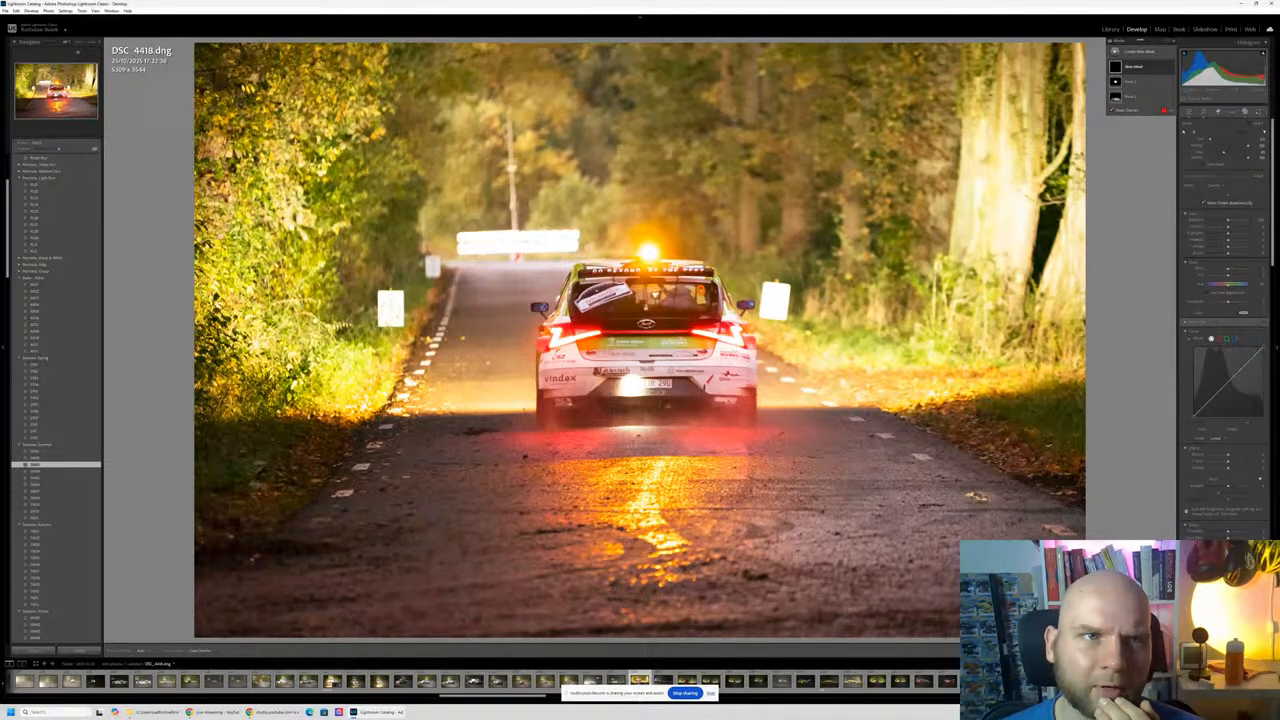
pyautogui.click(79, 43)
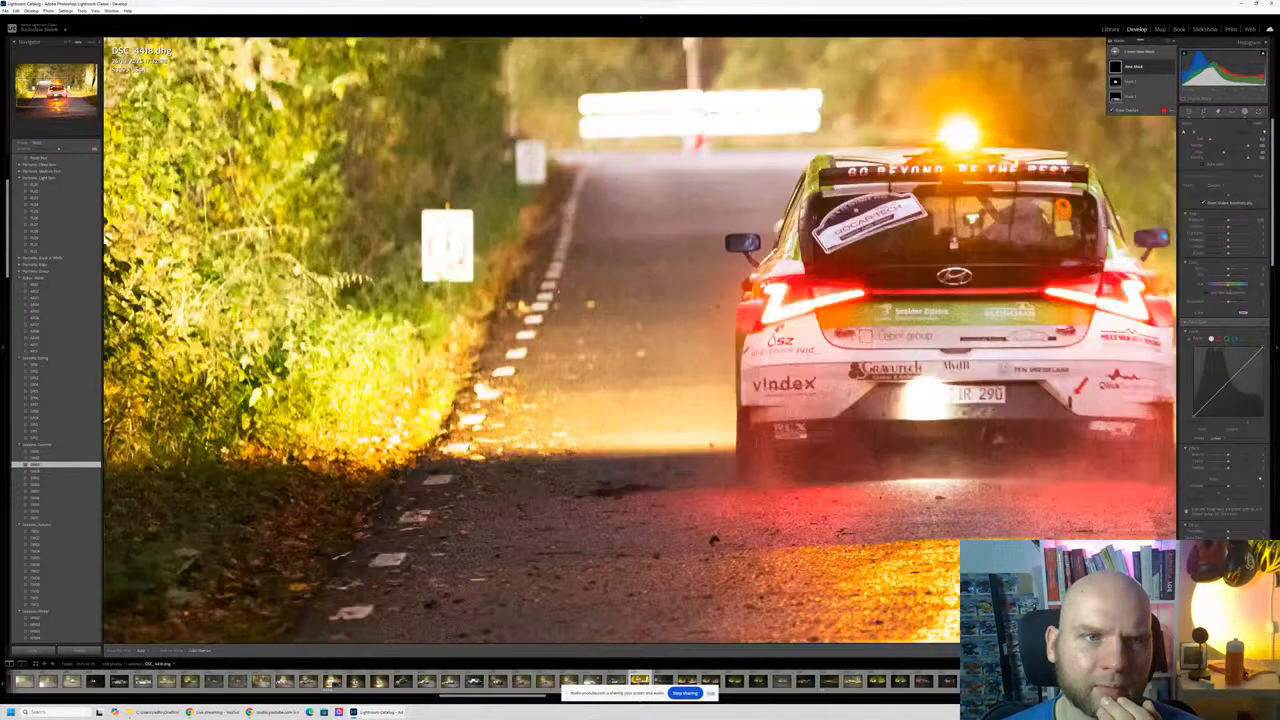
pyautogui.click(1056, 279)
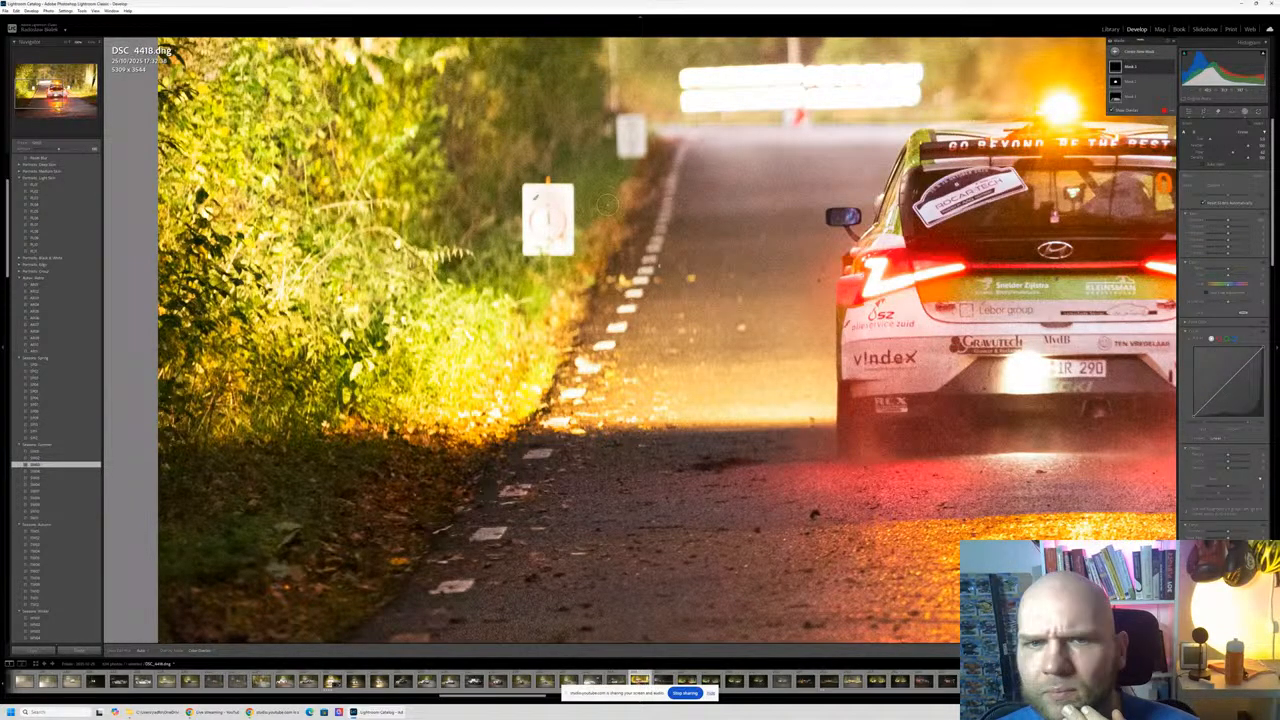
pyautogui.click(536, 198)
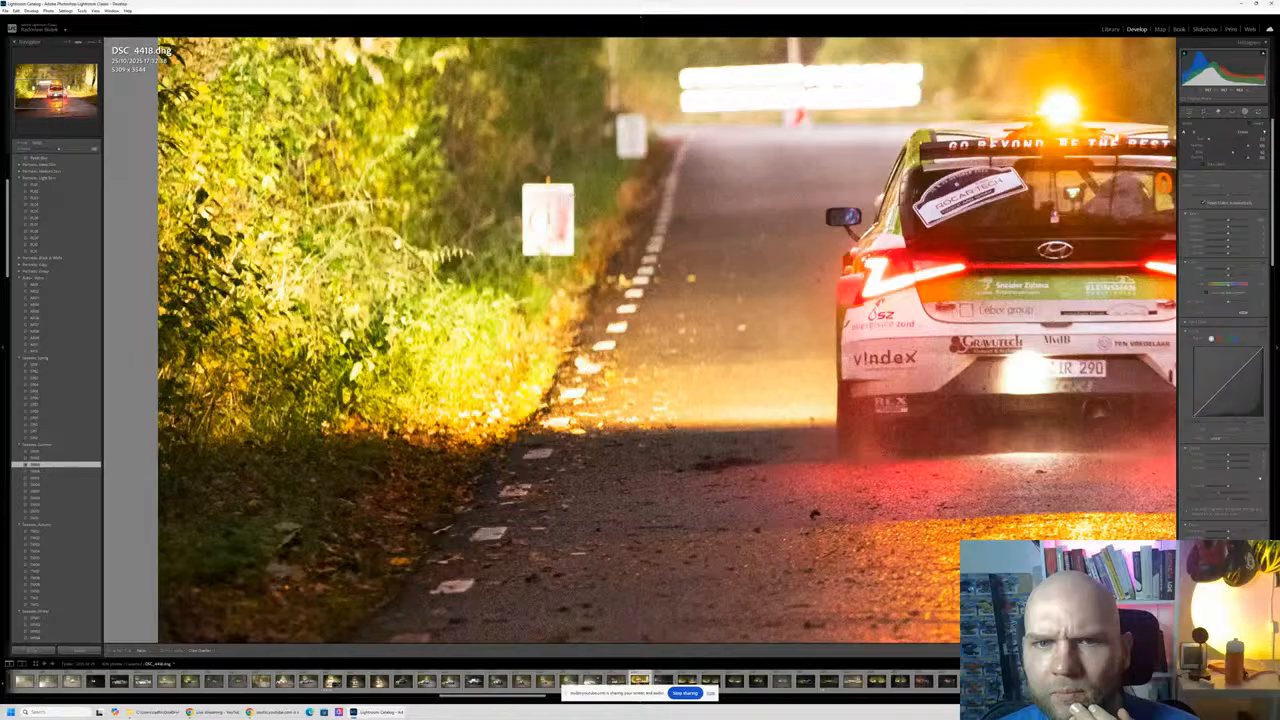
pyautogui.moveTo(536, 198)
pyautogui.mouseDown()
pyautogui.moveTo(548, 224)
pyautogui.moveTo(530, 245)
pyautogui.moveTo(533, 196)
pyautogui.moveTo(566, 236)
pyautogui.mouseUp()
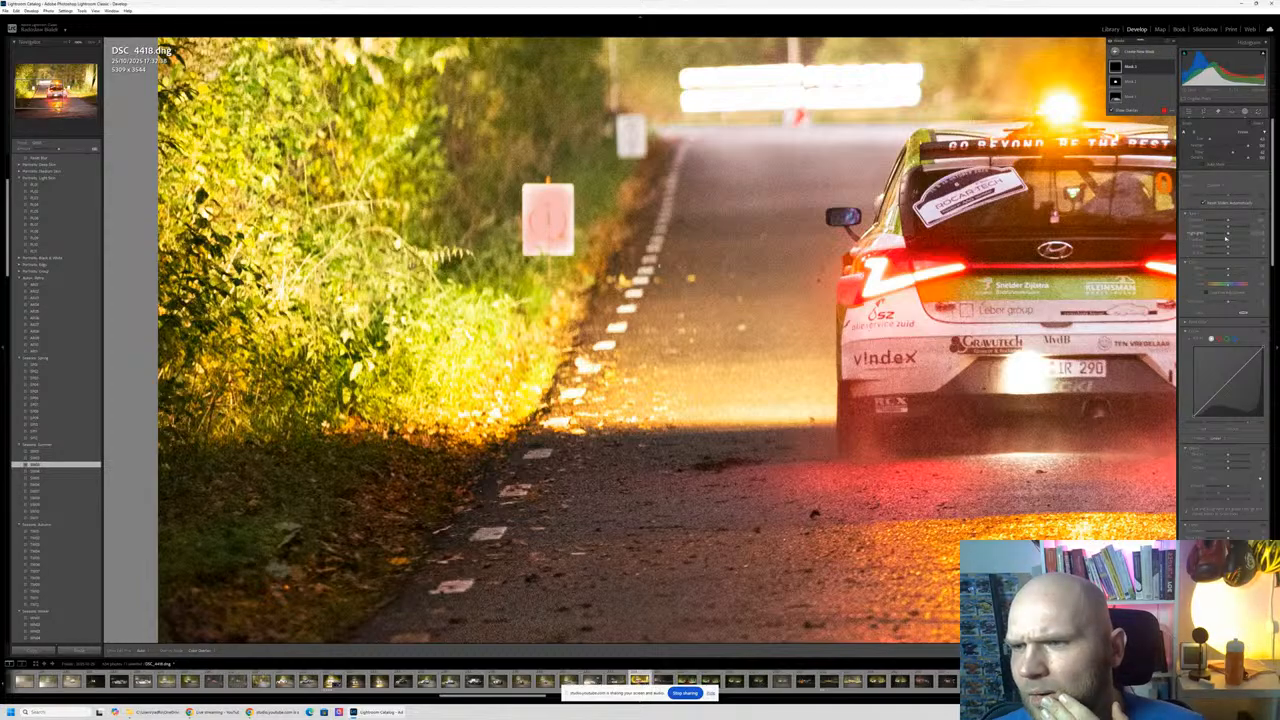
pyautogui.moveTo(1226, 238); pyautogui.dragTo(1189, 238)
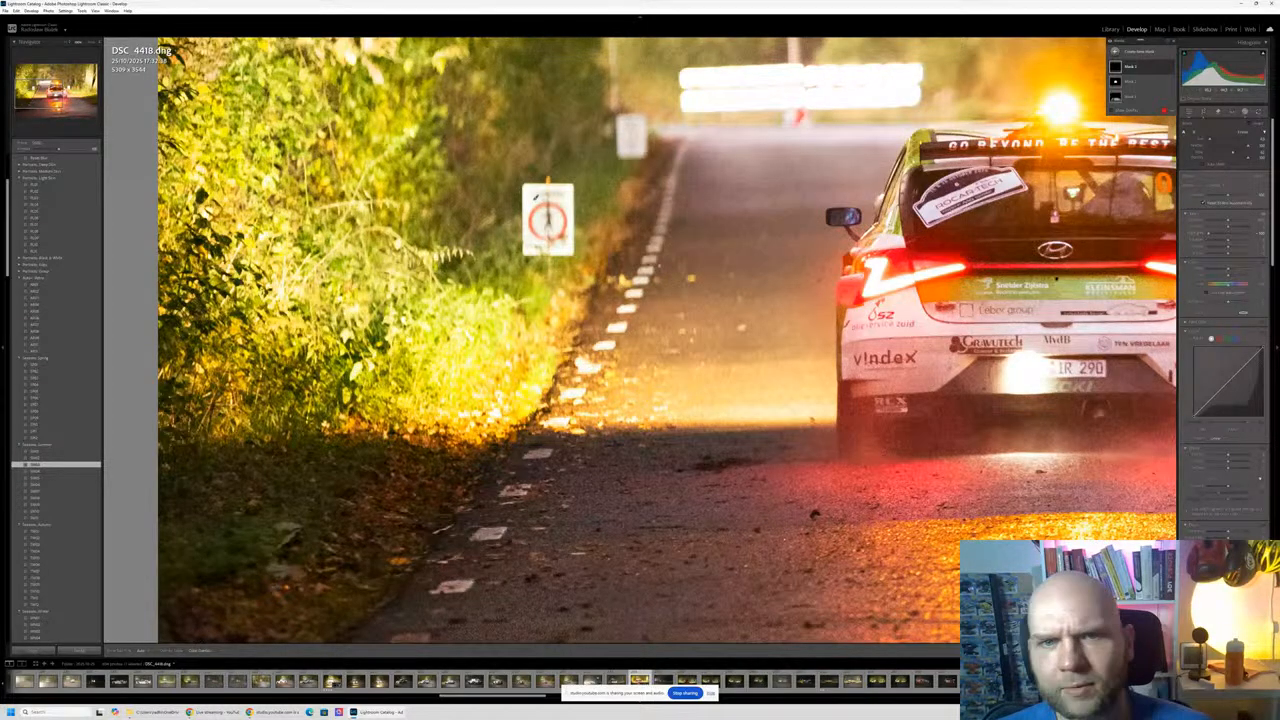
# Step: Raise the brush Flow to its maximum and paint the rest of the left verge's sign into the mask up close
pyautogui.click(86, 42)
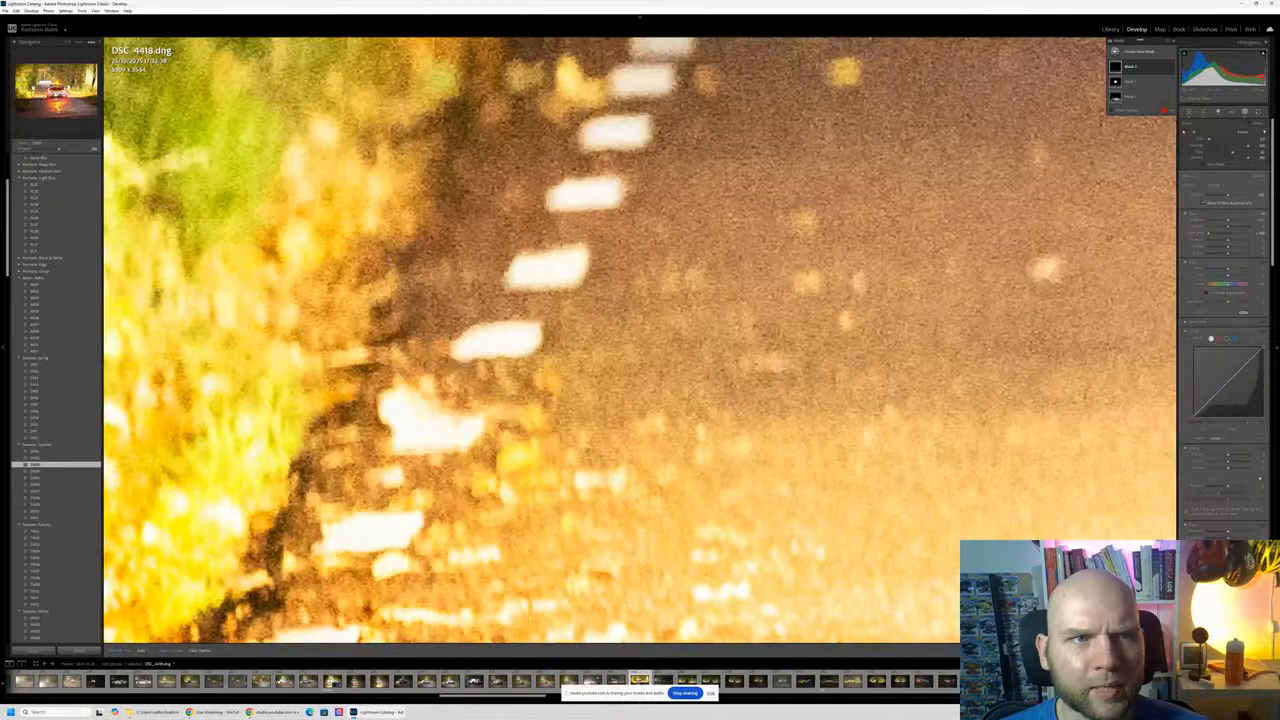
pyautogui.moveTo(46, 92); pyautogui.dragTo(41, 85)
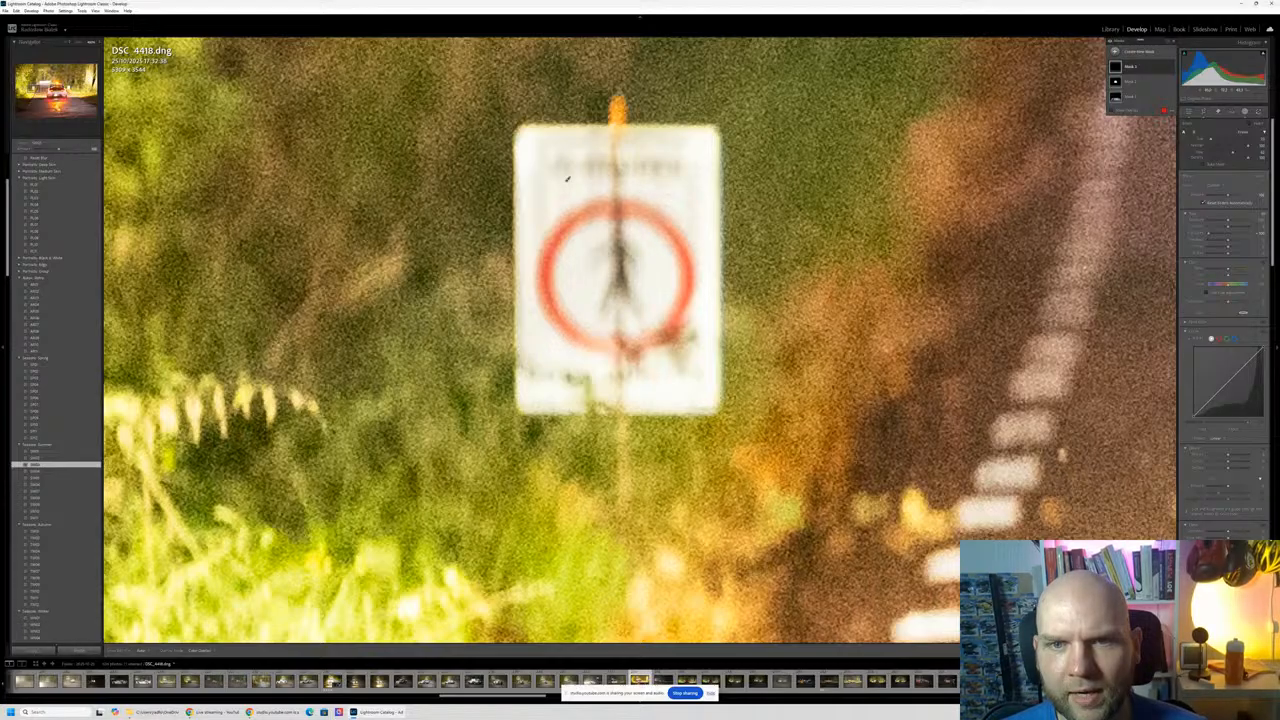
pyautogui.moveTo(567, 180); pyautogui.dragTo(654, 240)
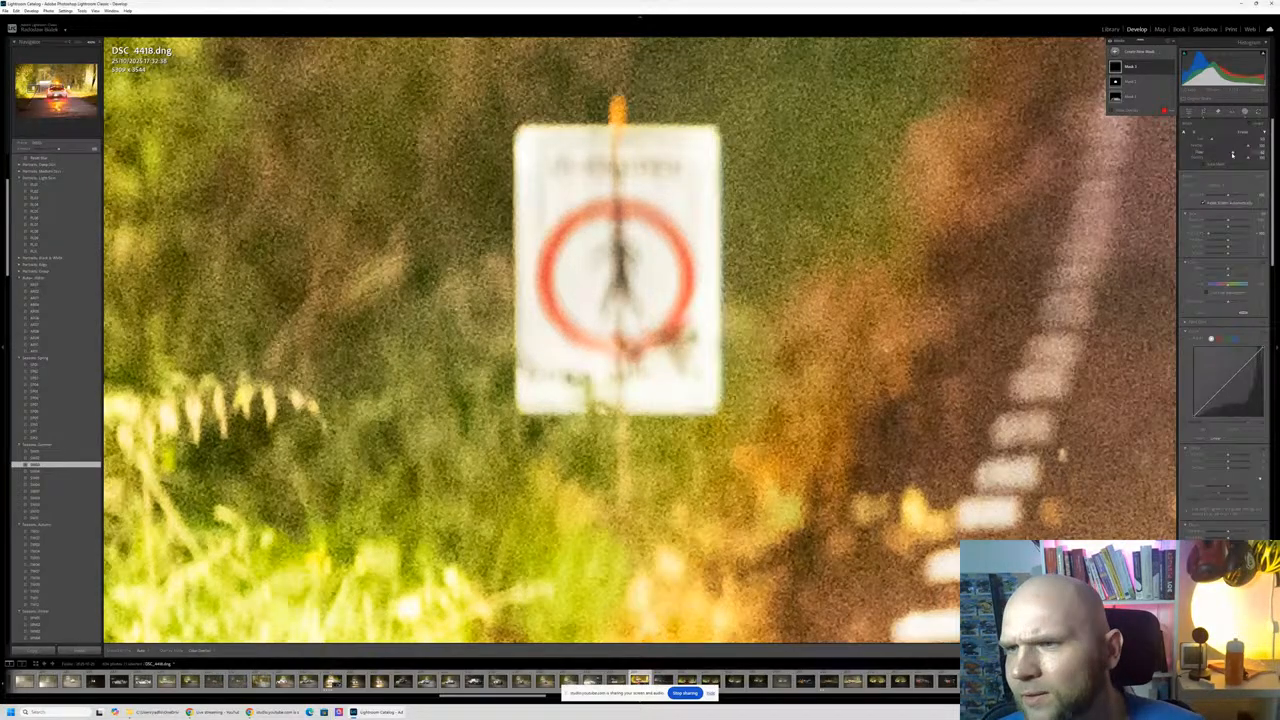
pyautogui.moveTo(1233, 153); pyautogui.dragTo(1262, 156)
pyautogui.moveTo(568, 178)
pyautogui.mouseDown()
pyautogui.moveTo(672, 350)
pyautogui.moveTo(622, 238)
pyautogui.moveTo(572, 222)
pyautogui.moveTo(560, 188)
pyautogui.moveTo(574, 166)
pyautogui.moveTo(696, 158)
pyautogui.moveTo(566, 177)
pyautogui.moveTo(706, 167)
pyautogui.moveTo(700, 400)
pyautogui.moveTo(535, 408)
pyautogui.moveTo(520, 140)
pyautogui.moveTo(540, 152)
pyautogui.mouseUp()
pyautogui.scroll(-2, 570, 172)
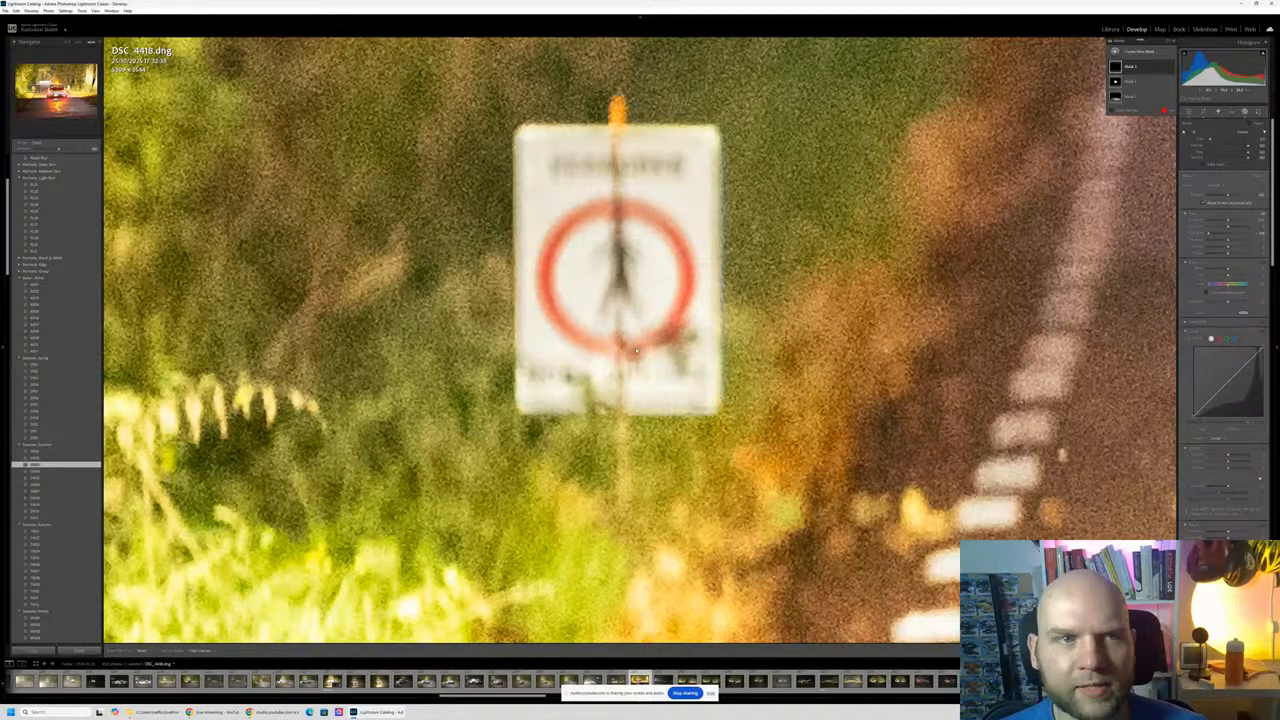
# Step: Extend the brush mask over the road sign beside the car's right mirror
pyautogui.click(45, 87)
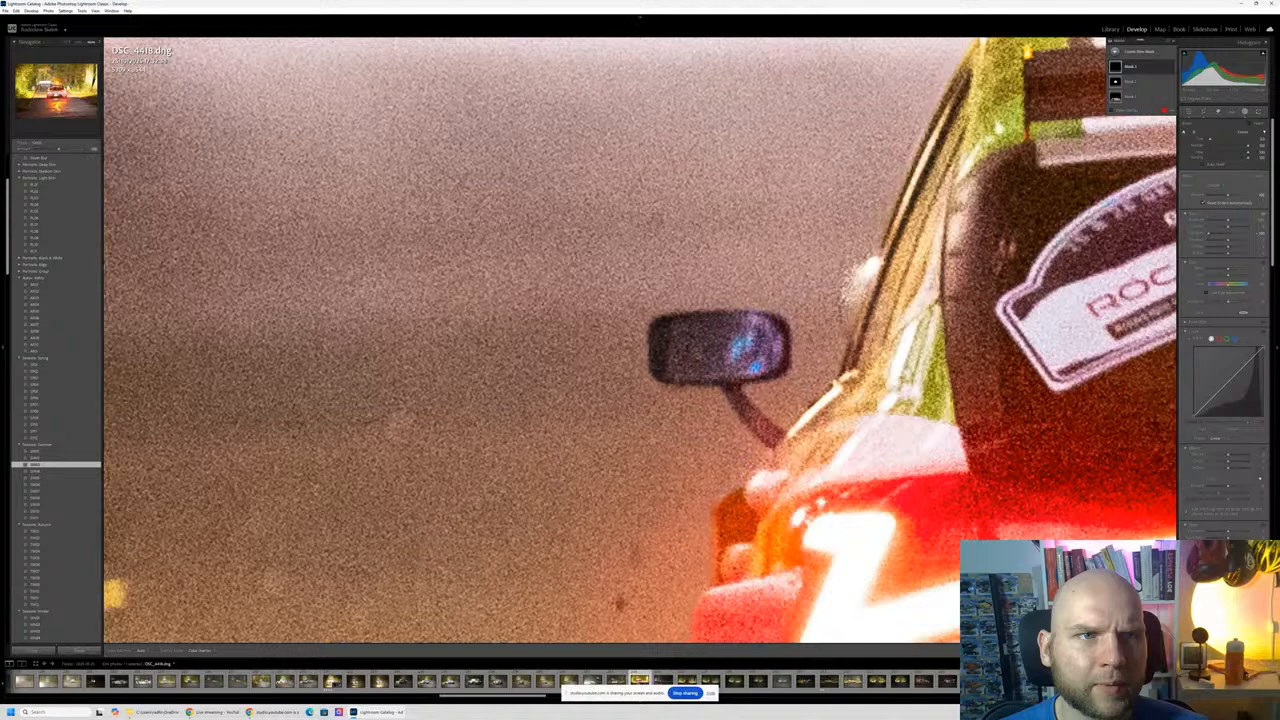
pyautogui.click(73, 86)
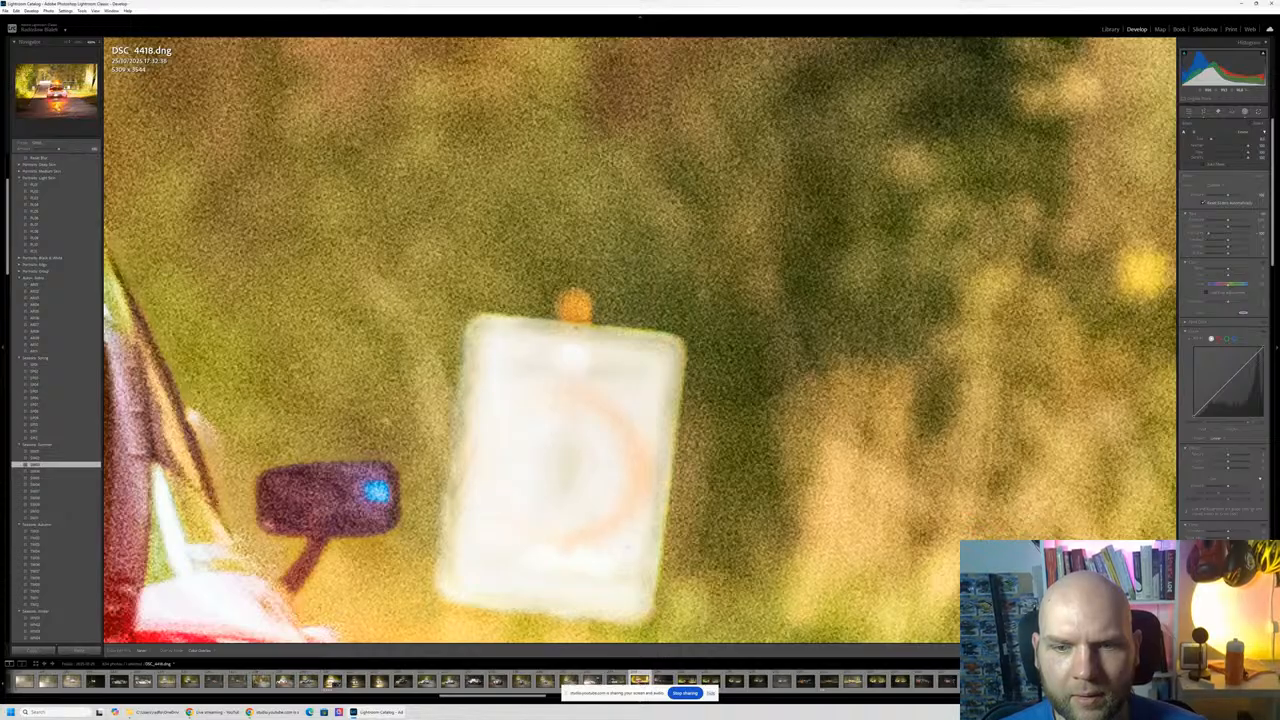
pyautogui.press('h')
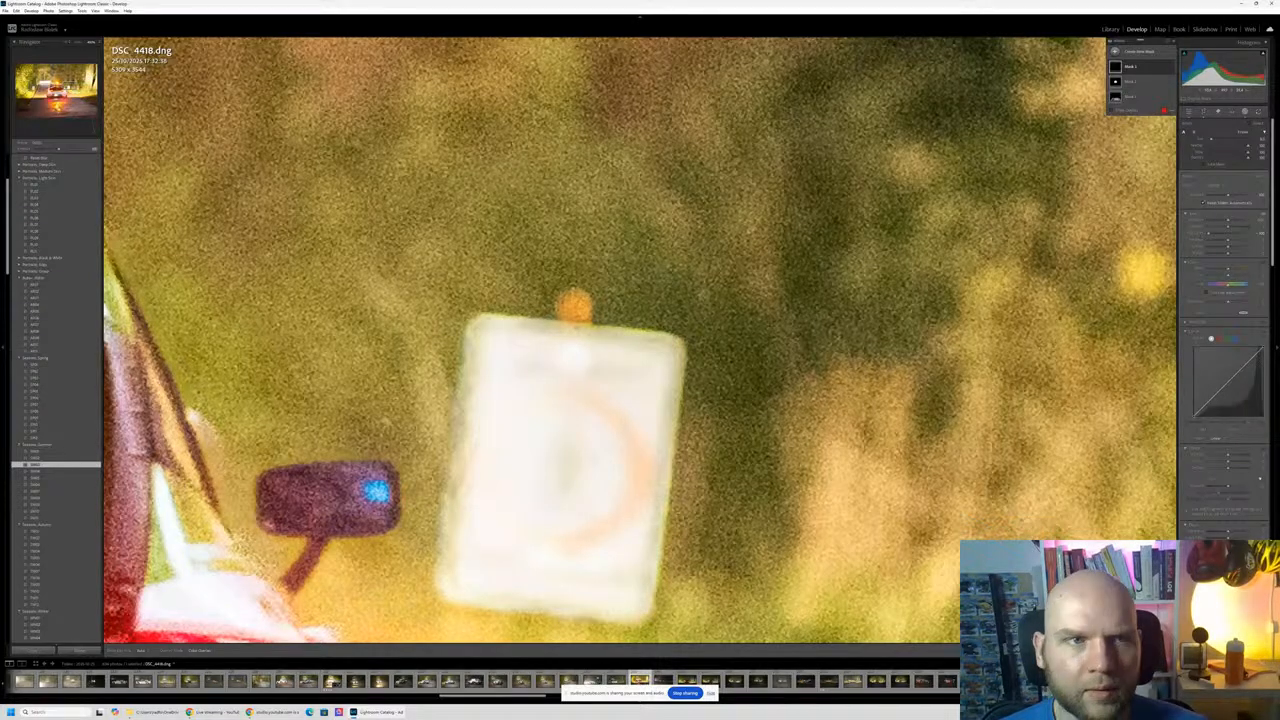
pyautogui.press('z')
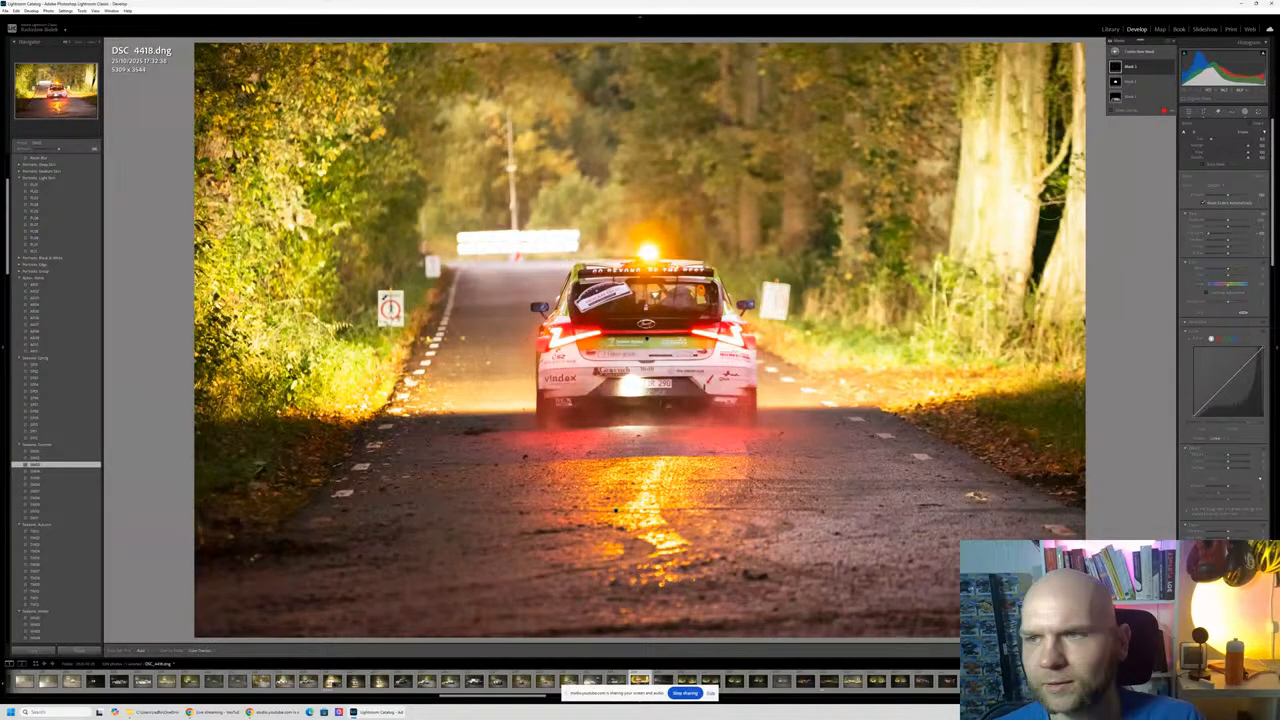
# Step: Soften the Highlights reduction of the sign mask and compare the signs in the full photo
pyautogui.press('h')
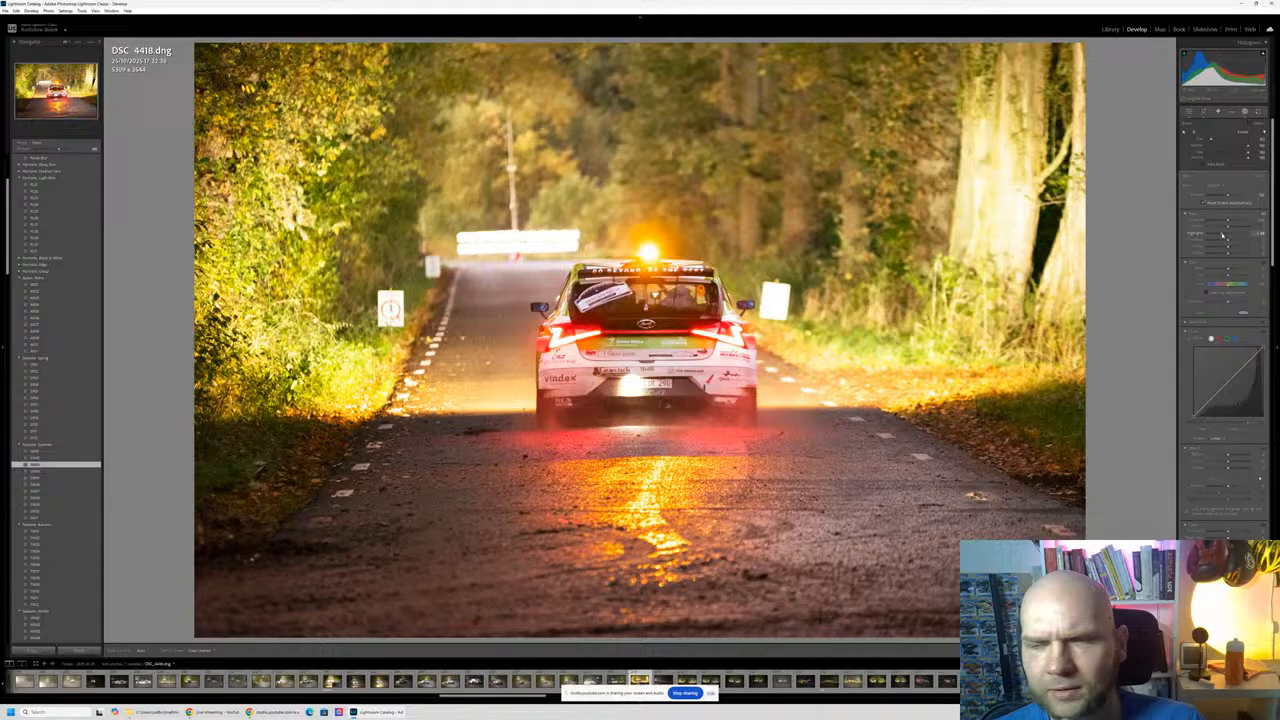
pyautogui.moveTo(1222, 235); pyautogui.dragTo(1221, 234)
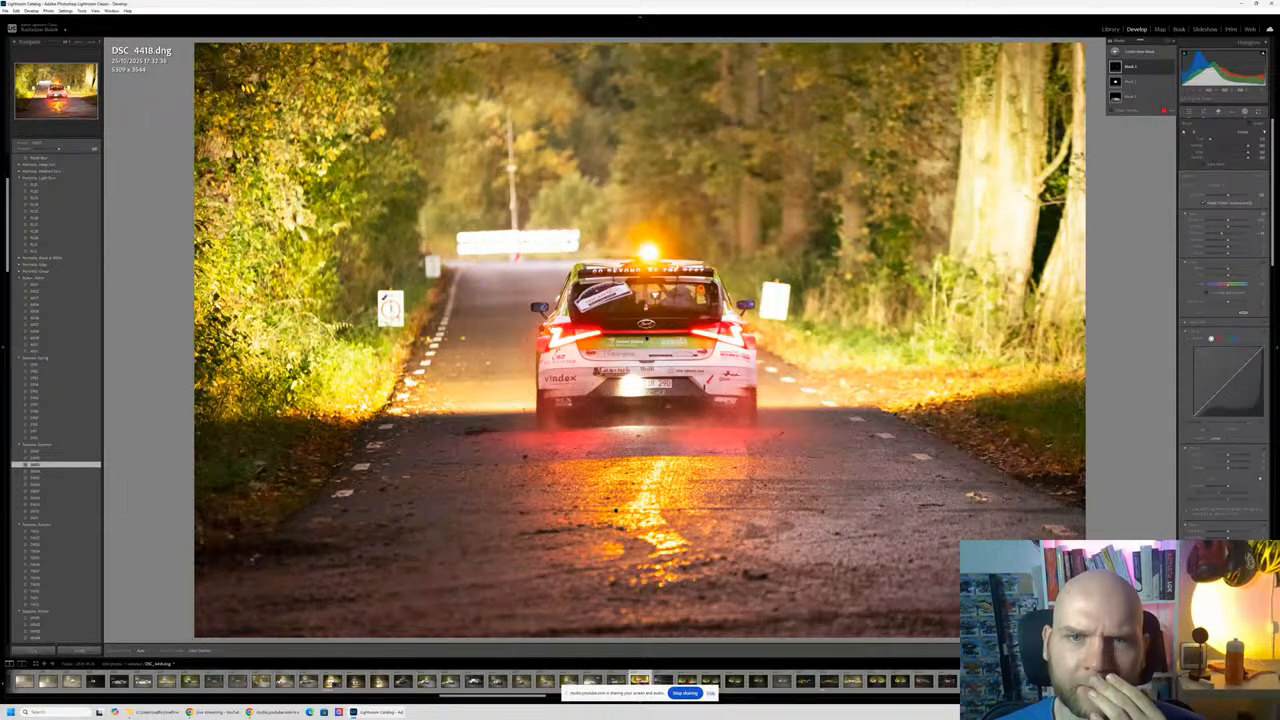
pyautogui.press('h')
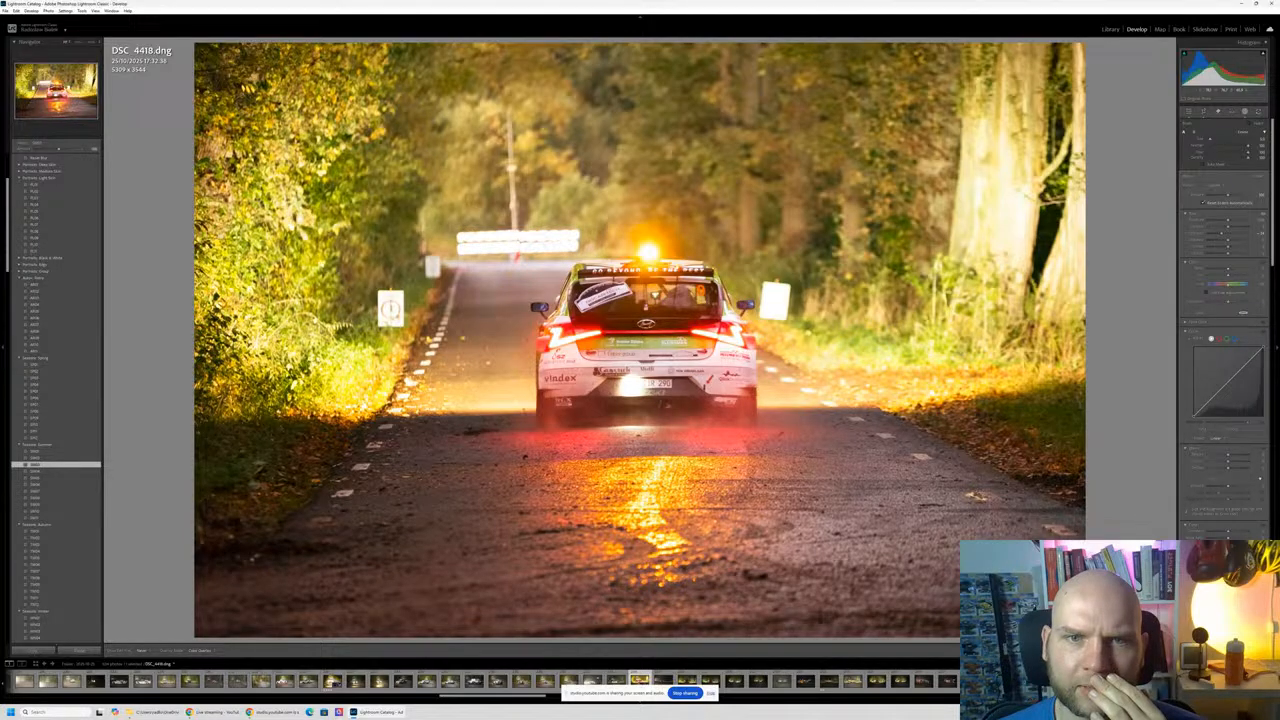
pyautogui.press('h')
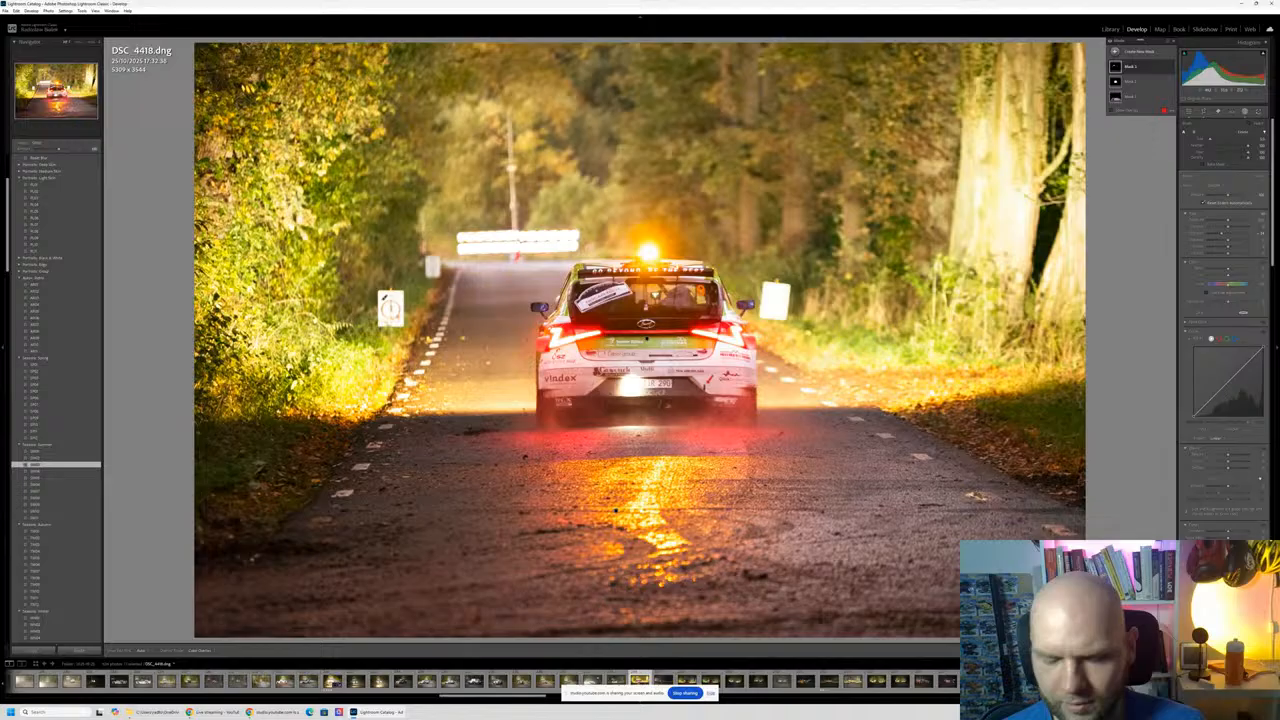
pyautogui.press('h')
# Step: Move on to DSC_4423.dng, increase its Dehaze and slightly raise its Exposure
pyautogui.press('Right')
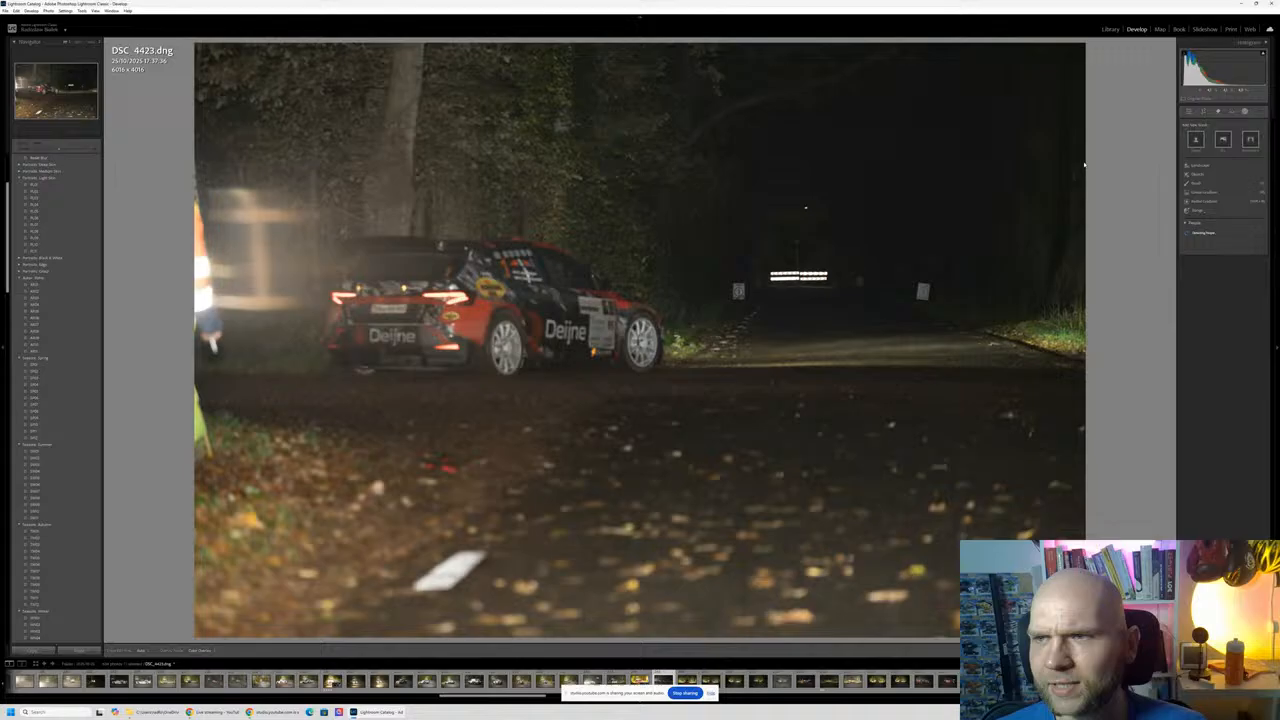
pyautogui.click(1203, 112)
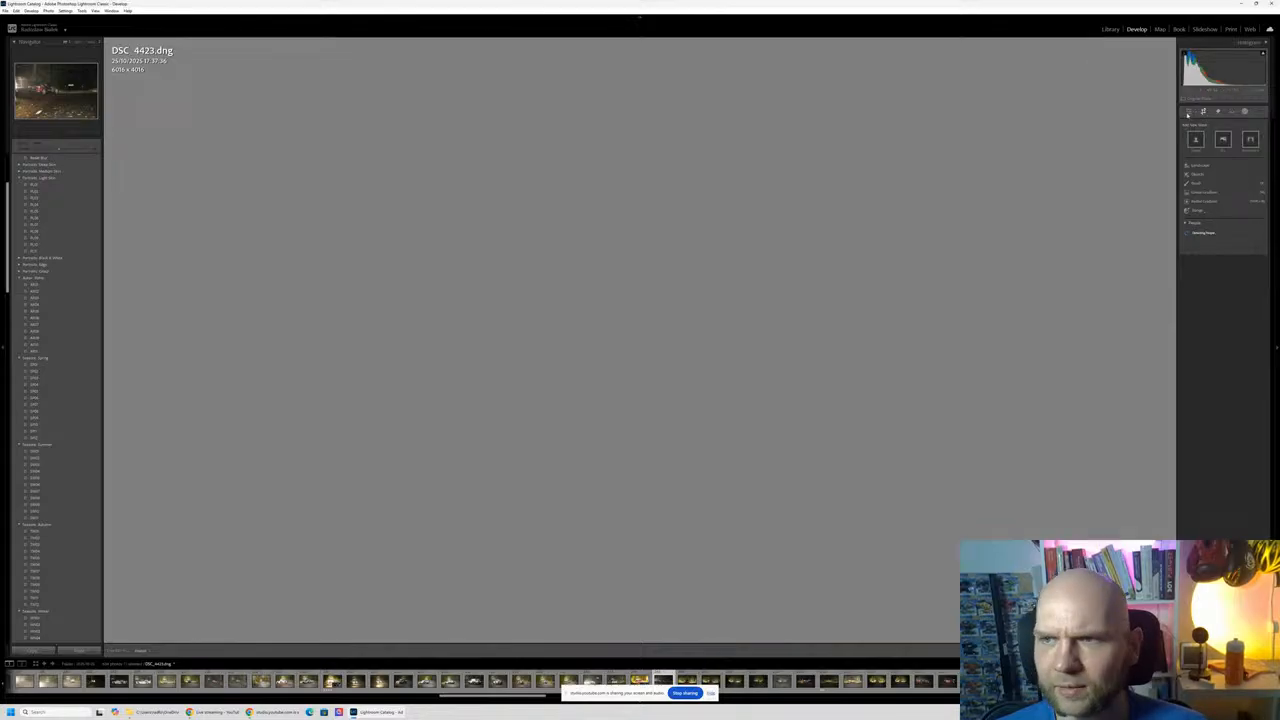
pyautogui.click(1188, 113)
pyautogui.moveTo(457, 334); pyautogui.dragTo(466, 317)
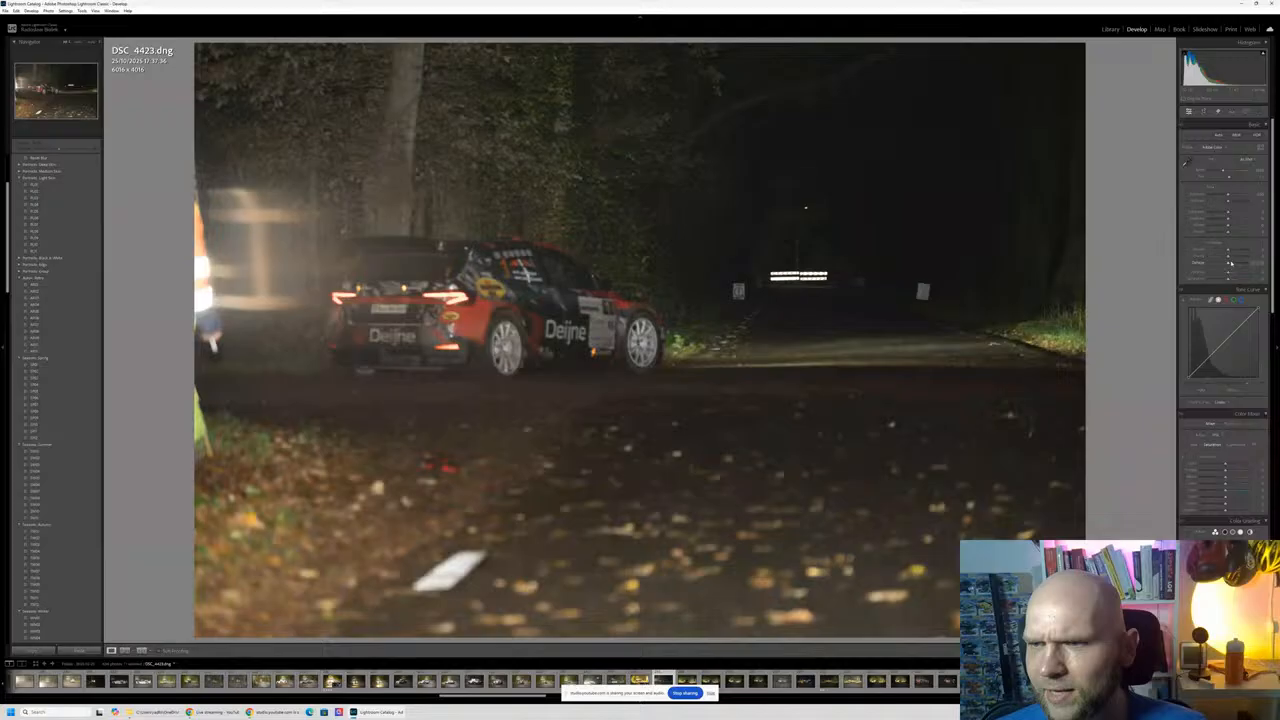
pyautogui.moveTo(1229, 264); pyautogui.dragTo(1239, 265)
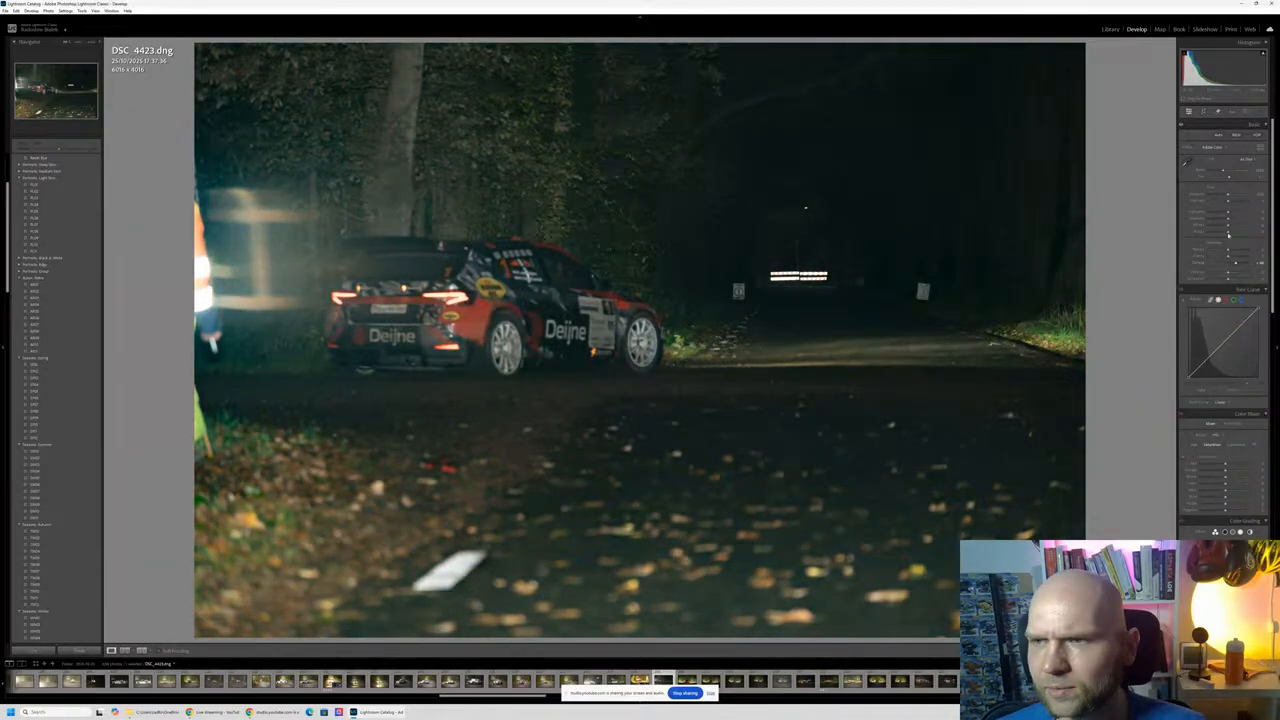
pyautogui.moveTo(1228, 195); pyautogui.dragTo(1232, 195)
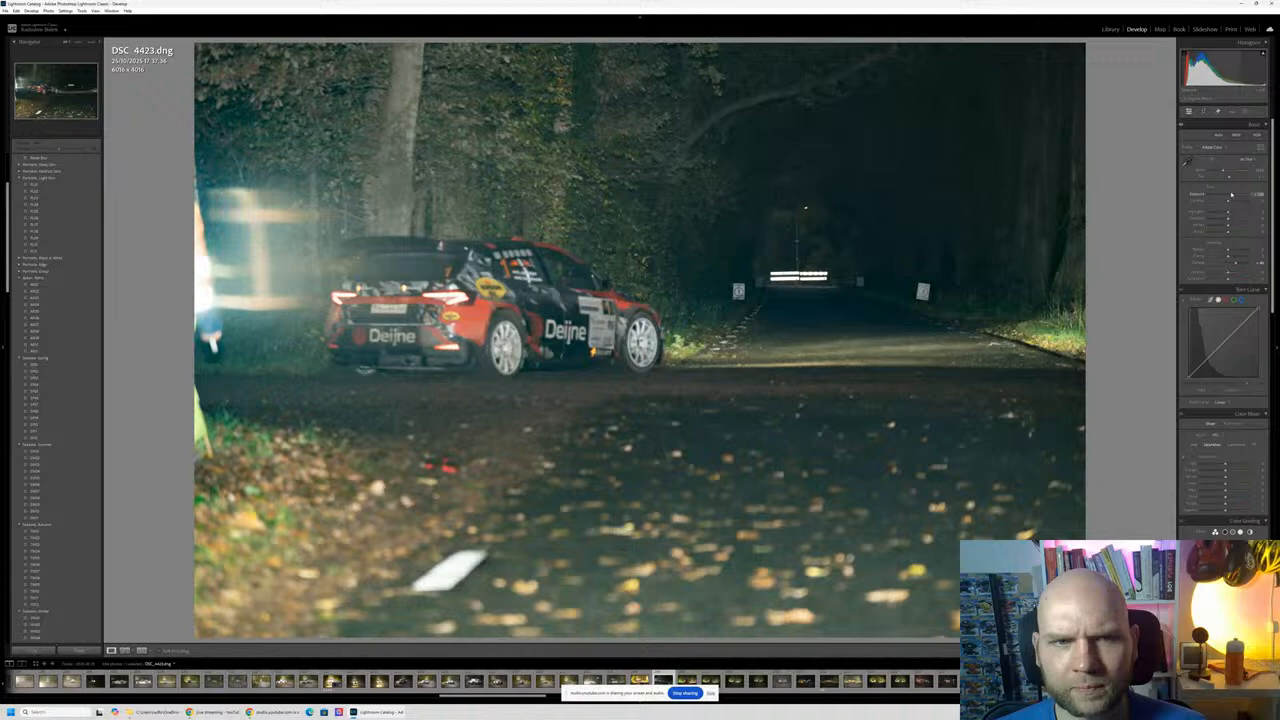
# Step: Check the car in DSC_4425.dng up close and slightly raise the Exposure of DSC_4426.dng
pyautogui.press('Right')
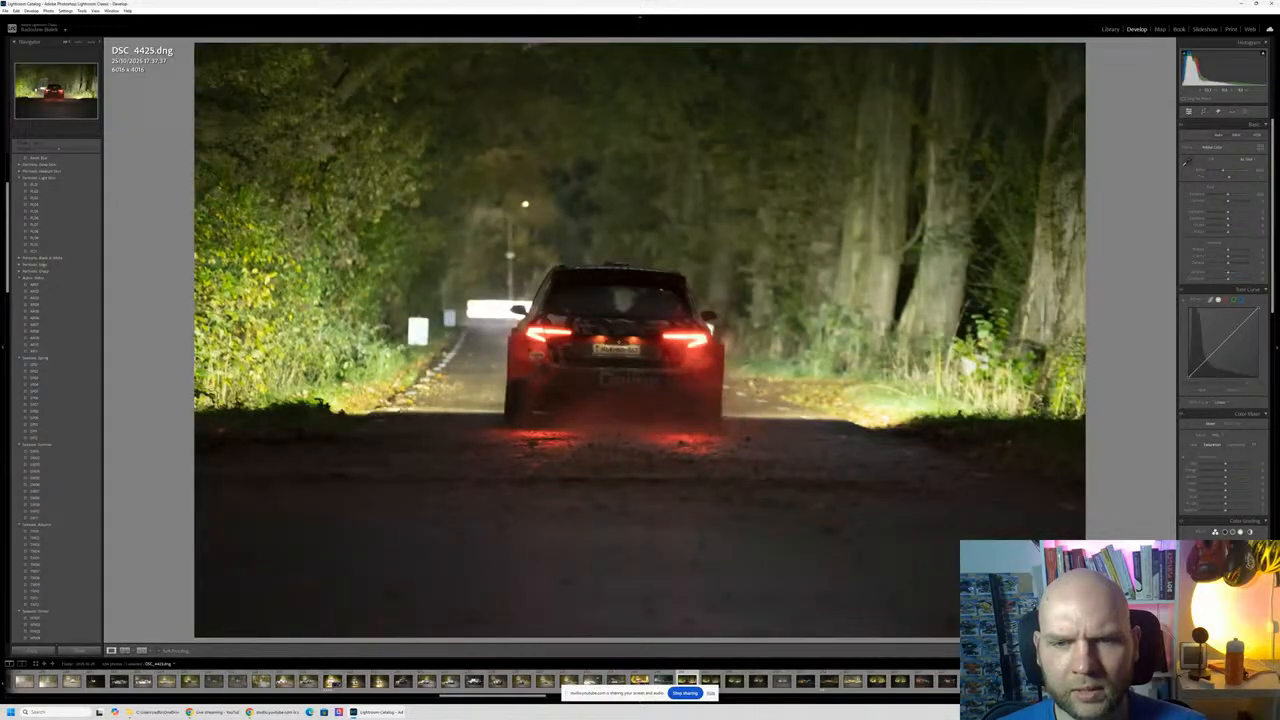
pyautogui.click(617, 345)
pyautogui.click(617, 343)
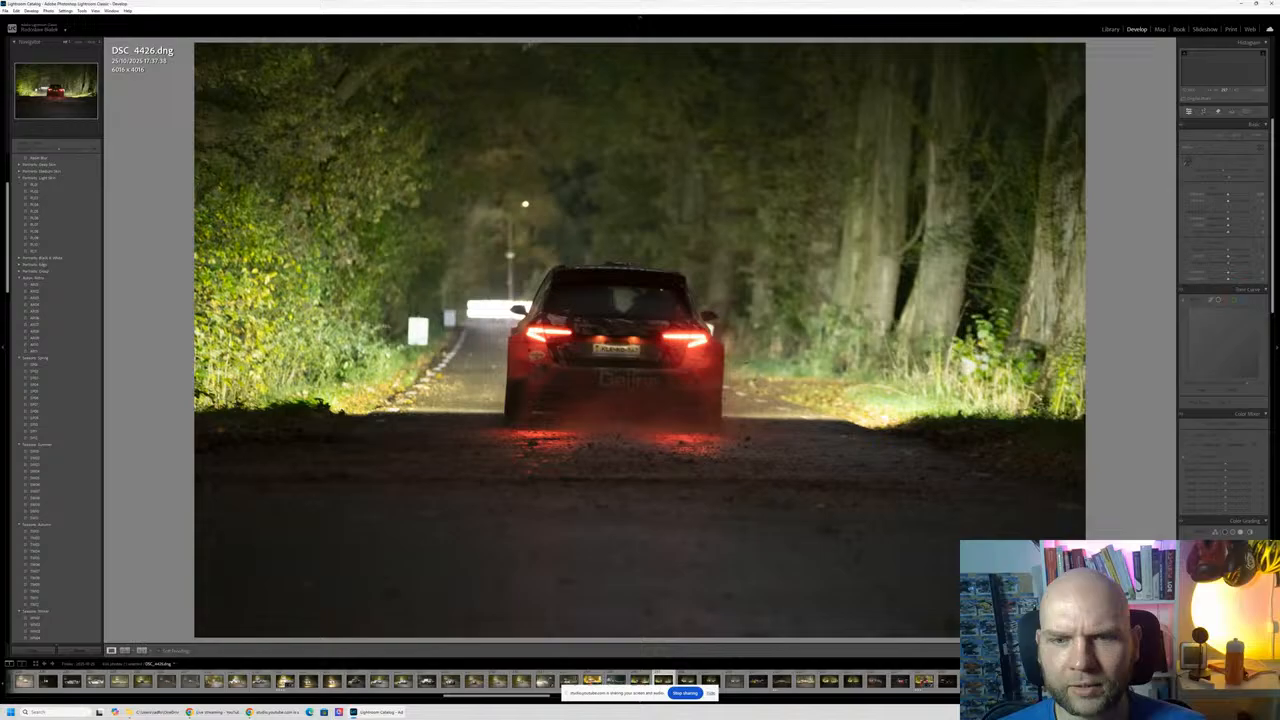
pyautogui.press('Right')
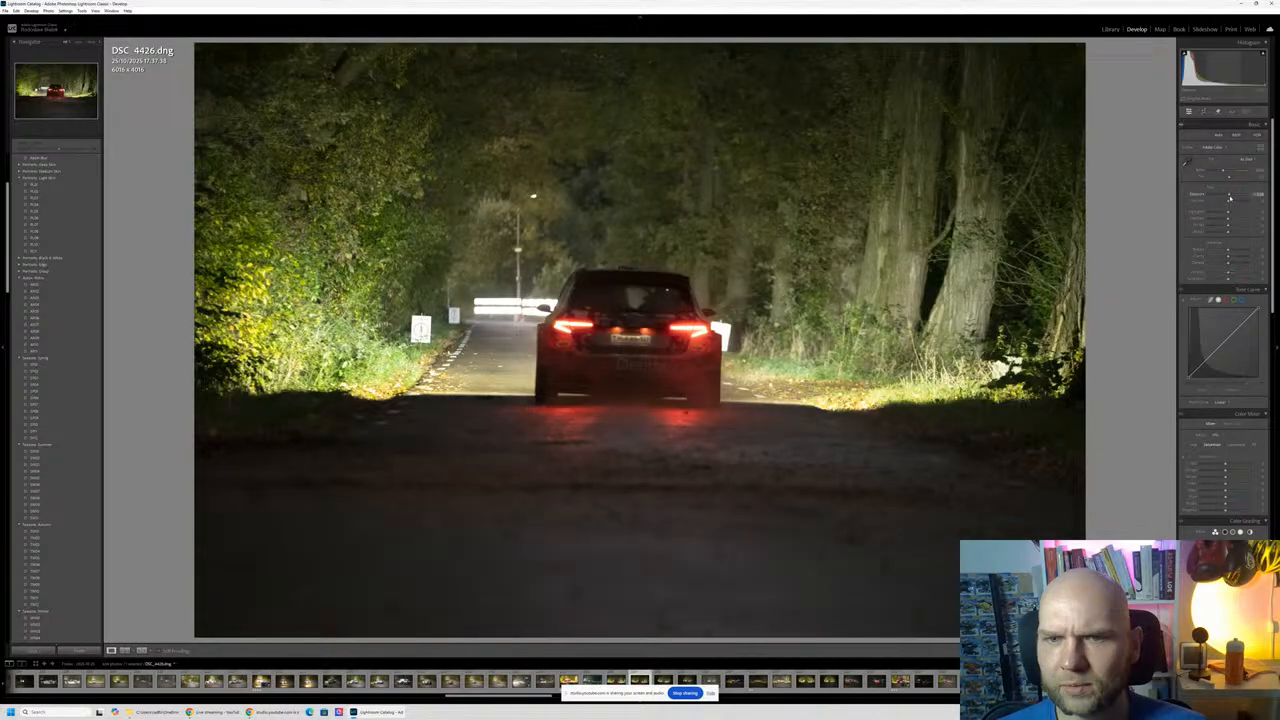
pyautogui.moveTo(1230, 197)
pyautogui.mouseDown()
pyautogui.moveTo(1231, 218)
pyautogui.moveTo(1185, 213)
pyautogui.moveTo(1254, 212)
pyautogui.moveTo(1232, 197)
pyautogui.mouseUp()
# Step: Review the following shots through DSC_4430.dng, return to DSC_4429.dng, check it up close and delete it from disk
pyautogui.press('Right')
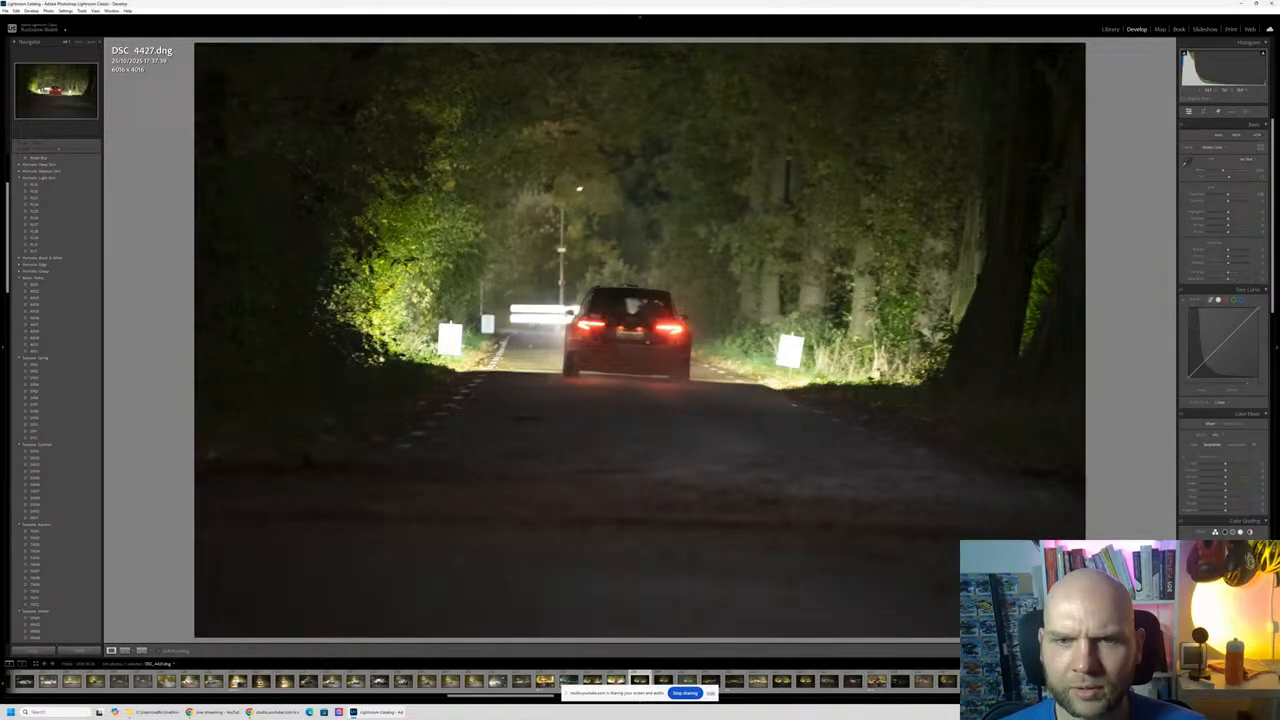
pyautogui.press('Right')
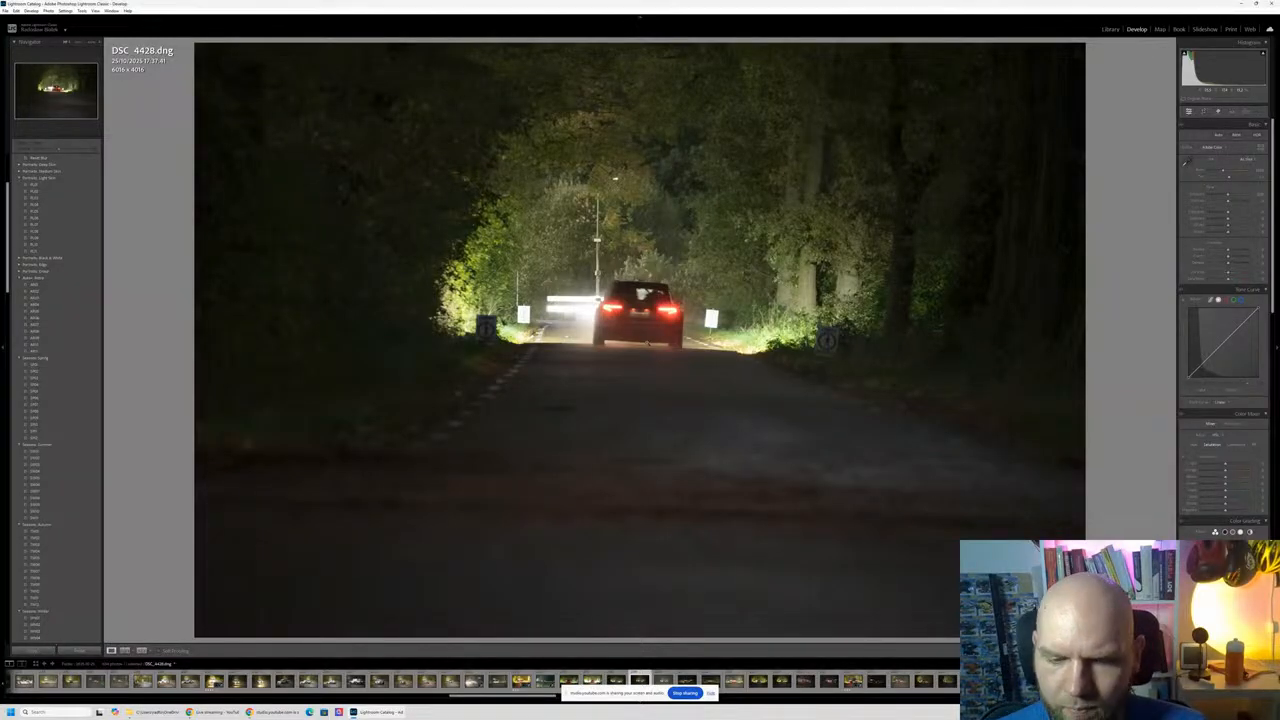
pyautogui.press('Right')
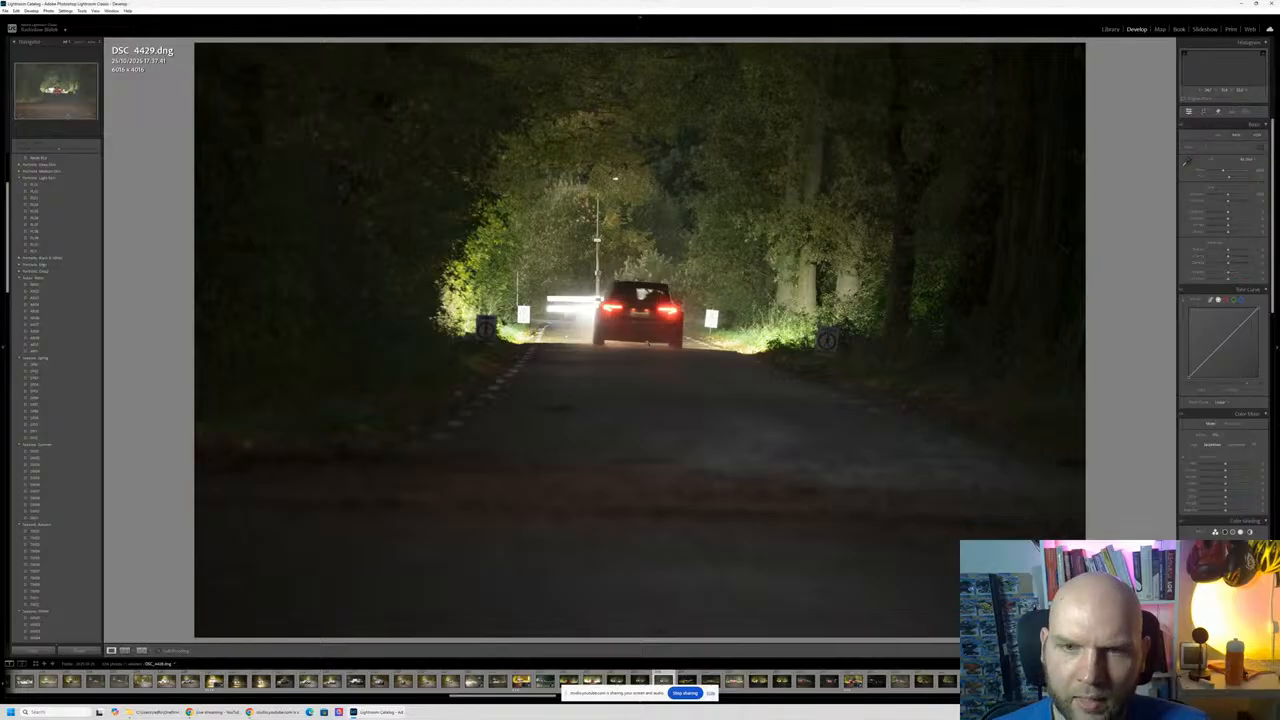
pyautogui.press('Right')
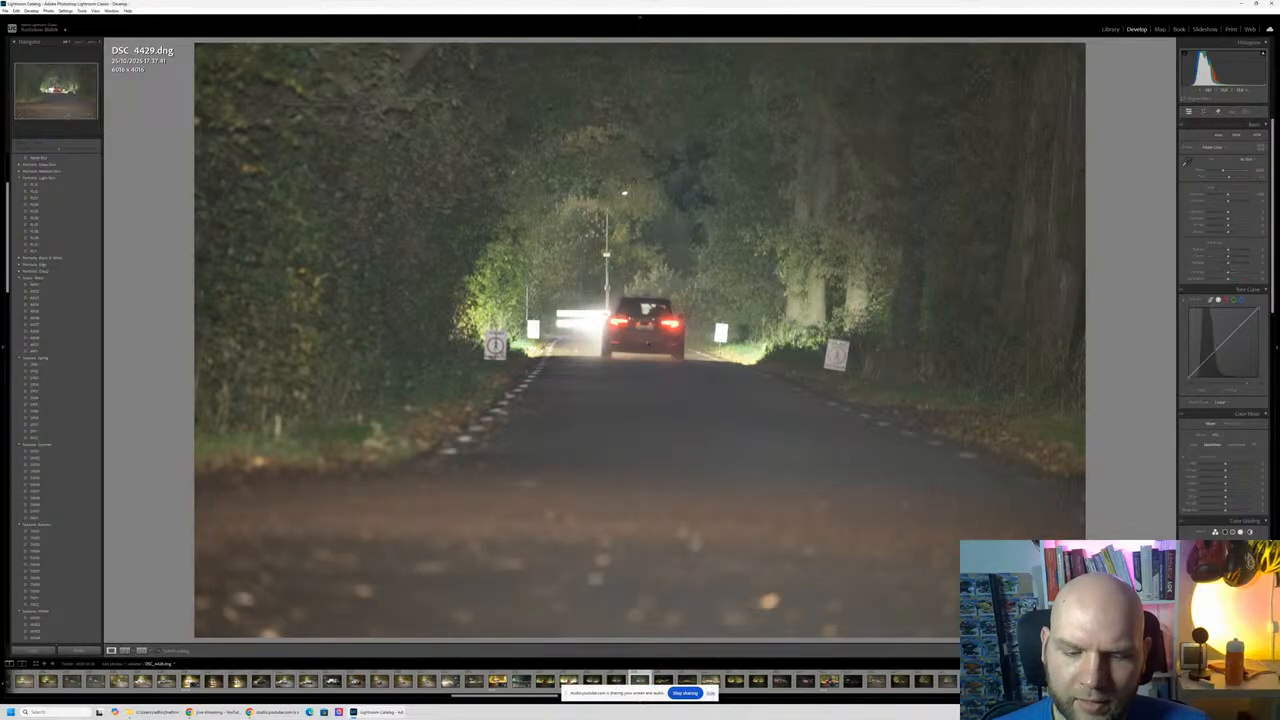
pyautogui.press('Right')
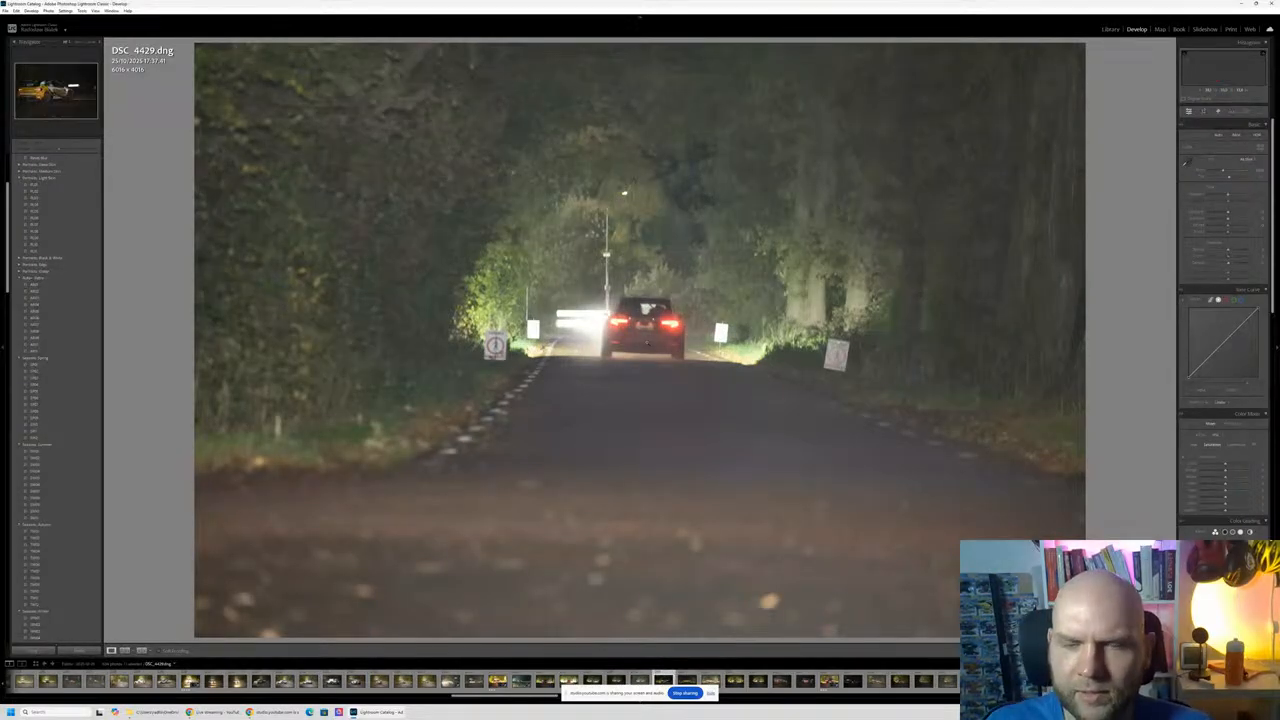
pyautogui.press('Left')
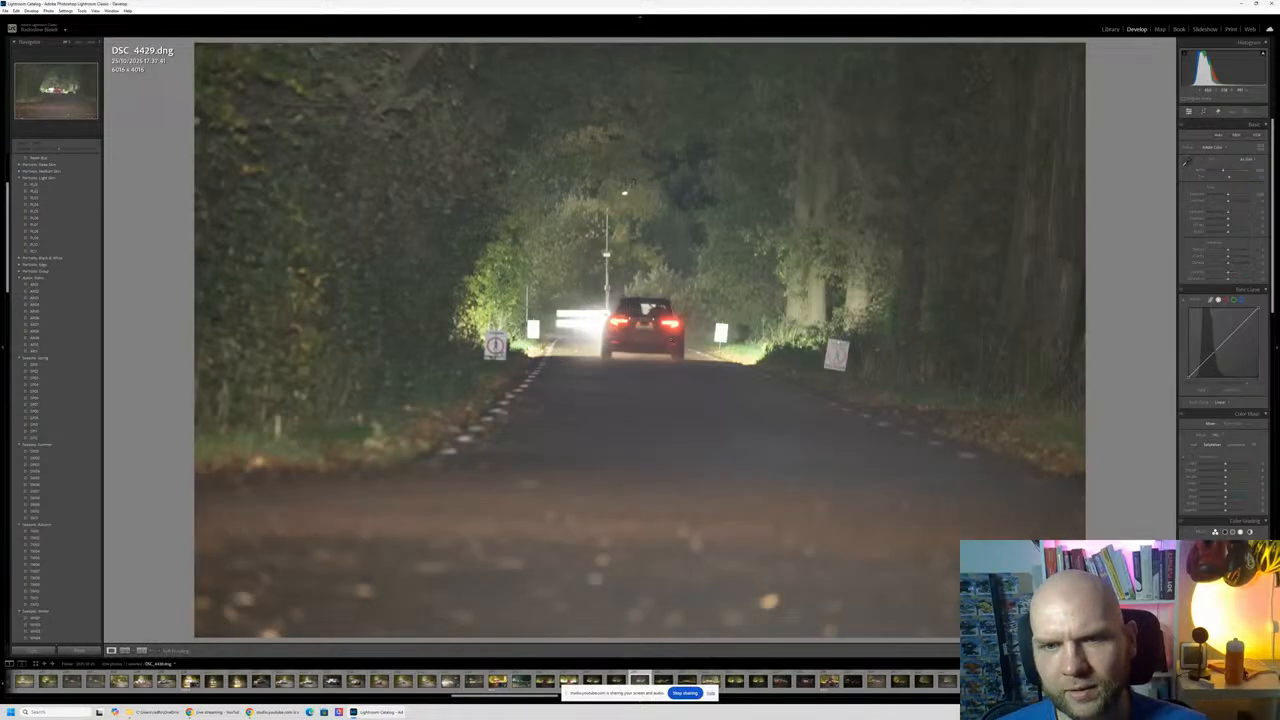
pyautogui.press('z')
pyautogui.press('z')
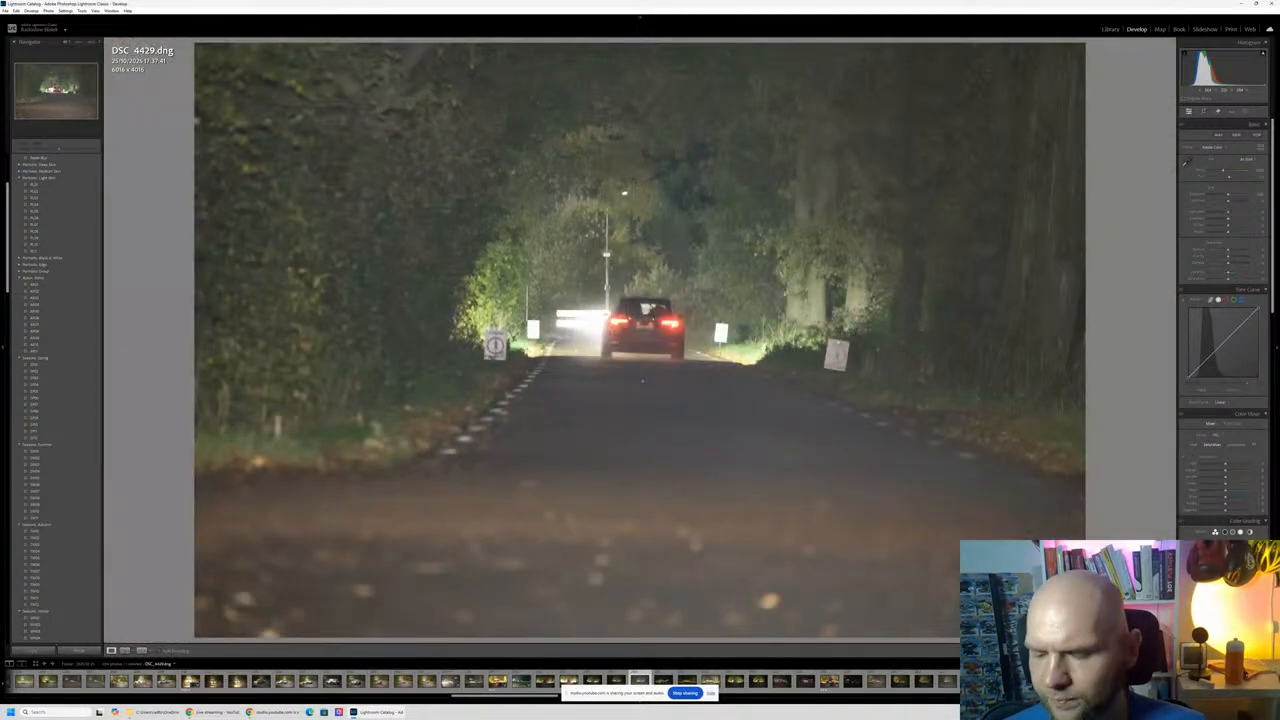
pyautogui.press('Delete')
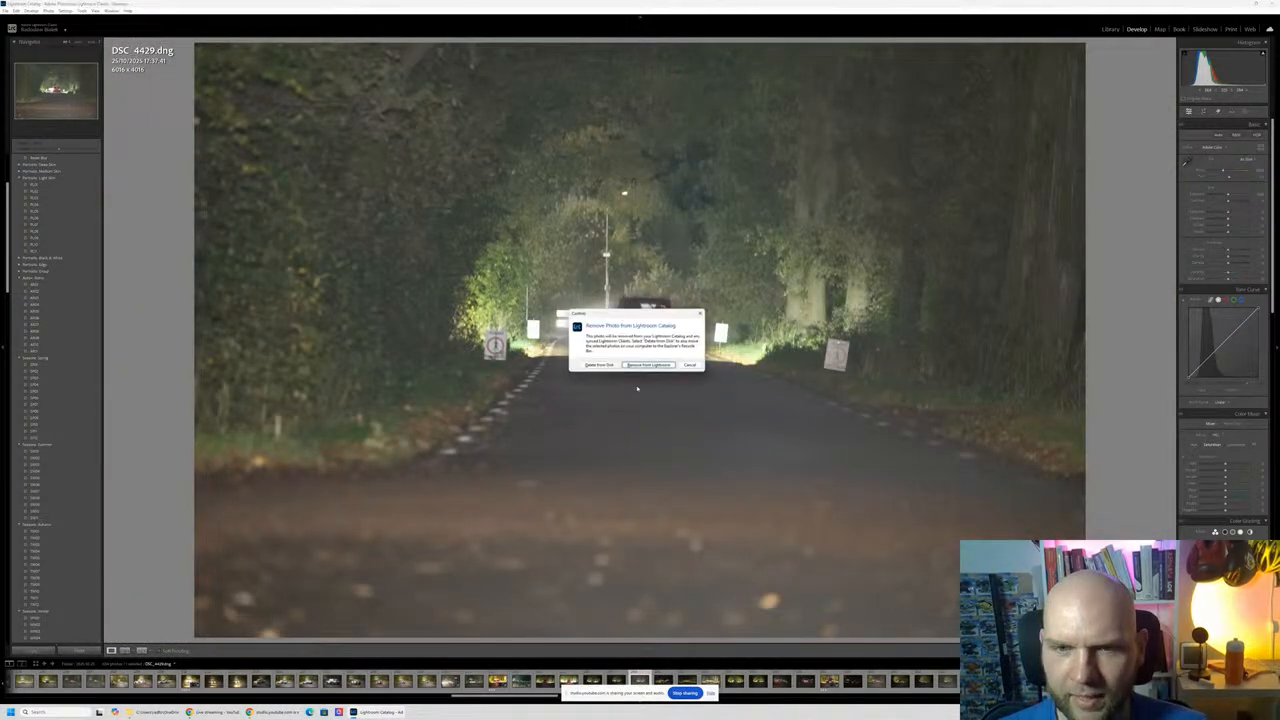
pyautogui.click(591, 365)
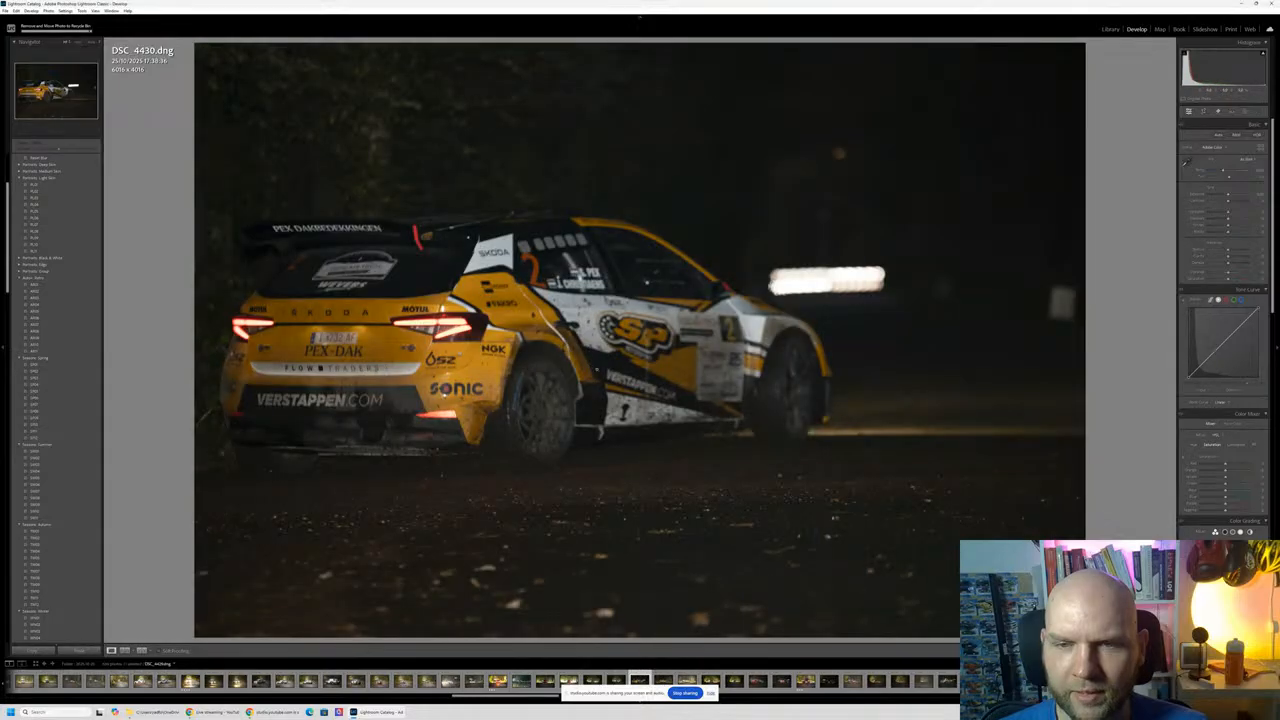
# Step: Compare DSC_4430.dng with the preceding shot and slightly raise its Highlights
pyautogui.press('Left')
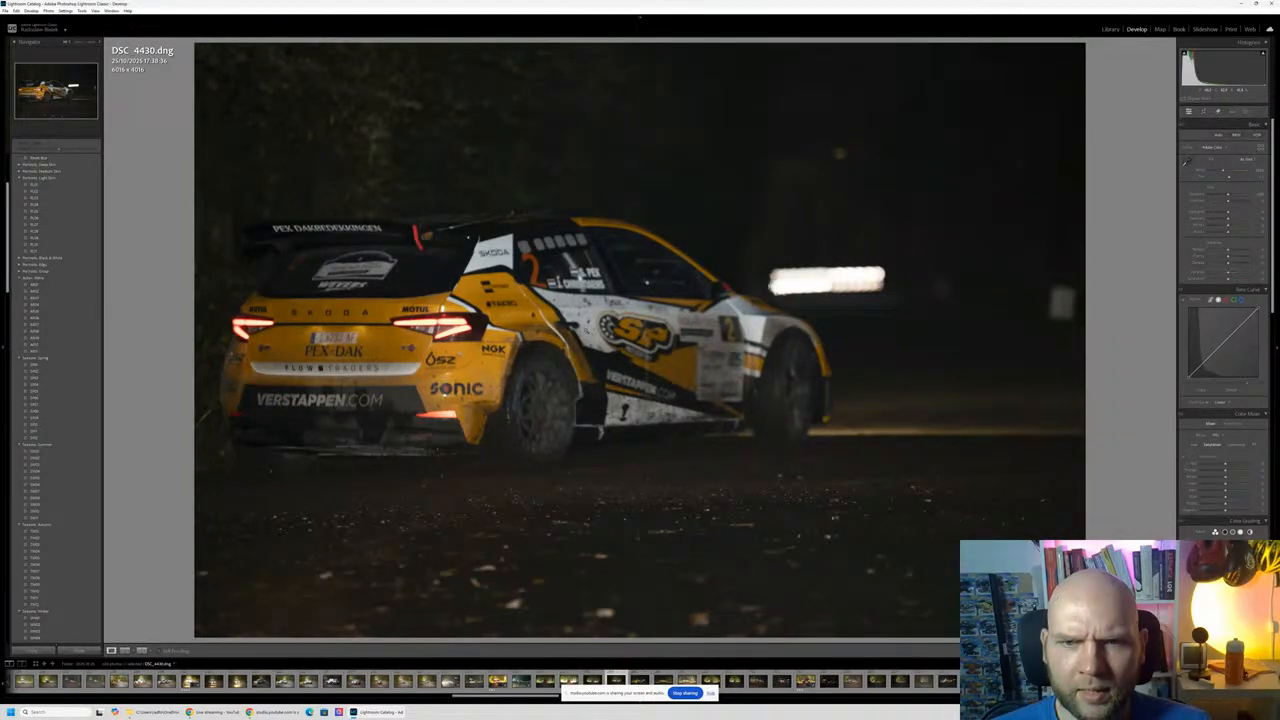
pyautogui.press('Right')
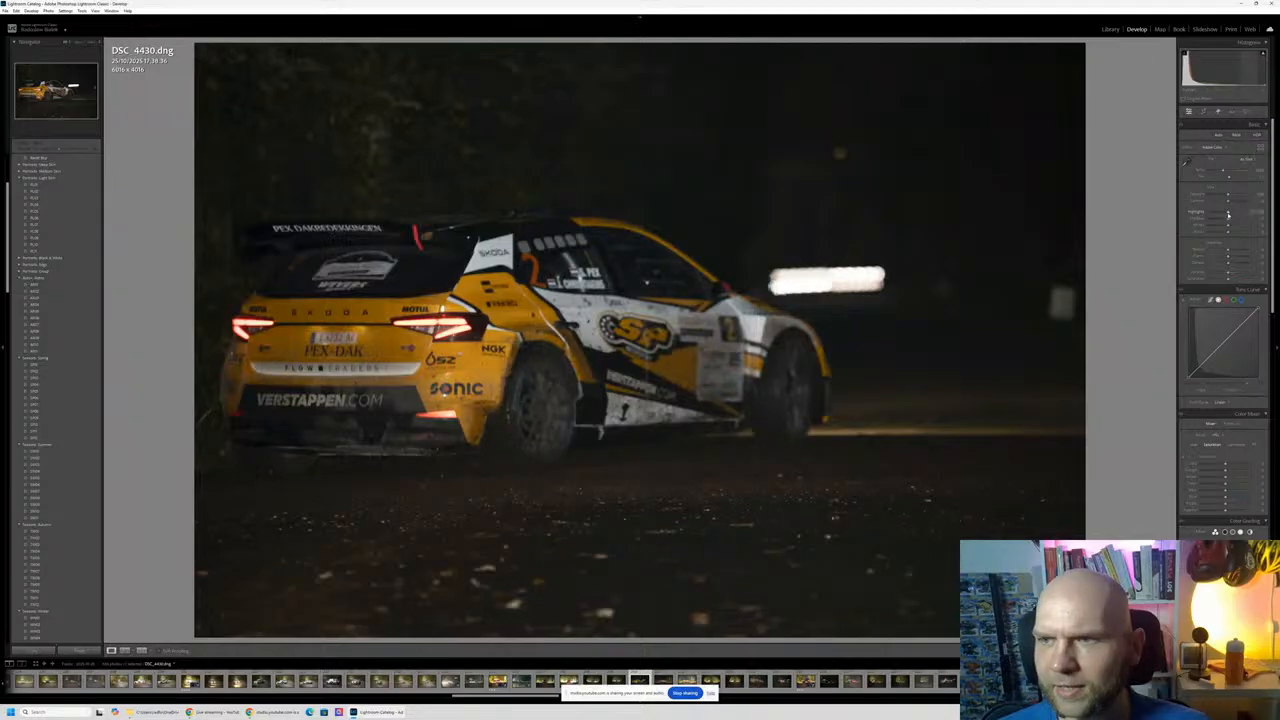
pyautogui.moveTo(1228, 213)
pyautogui.mouseDown()
pyautogui.moveTo(1246, 213)
pyautogui.moveTo(1231, 213)
pyautogui.mouseUp()
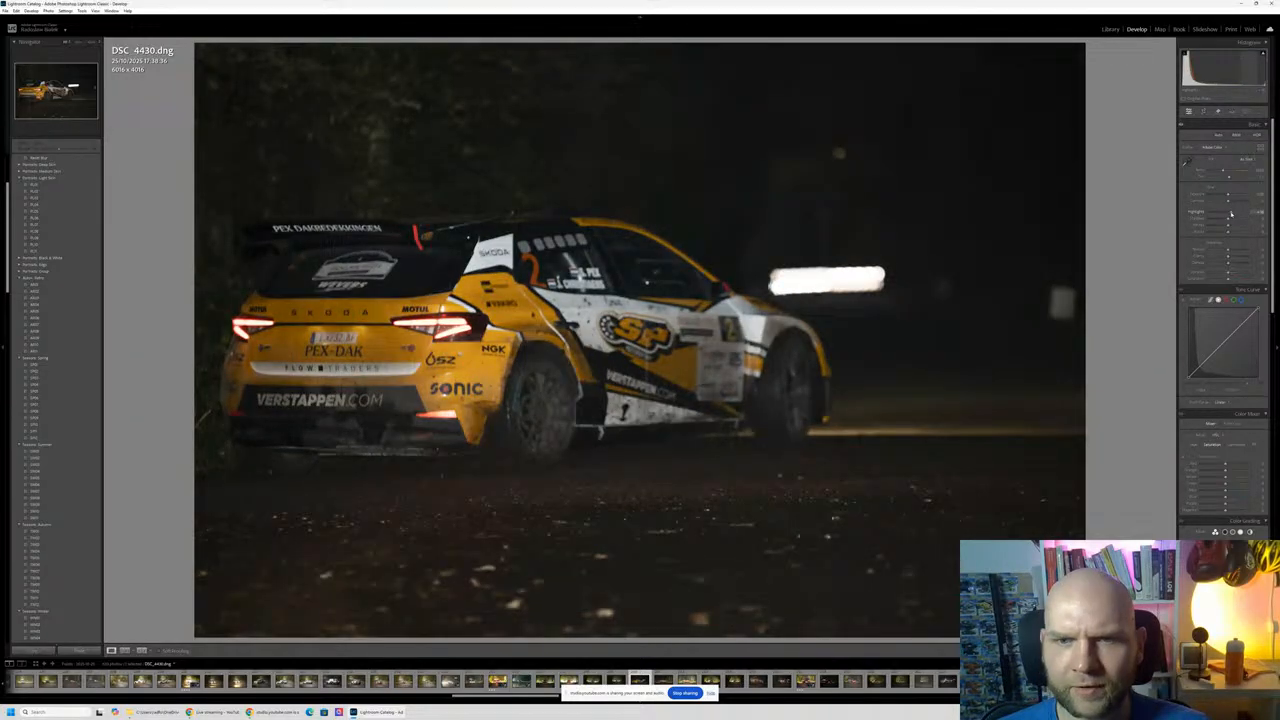
# Step: Compare DSC_4431.dng and DSC_4432.dng and examine the sharpness of the yellow car's rear in both
pyautogui.press('Right')
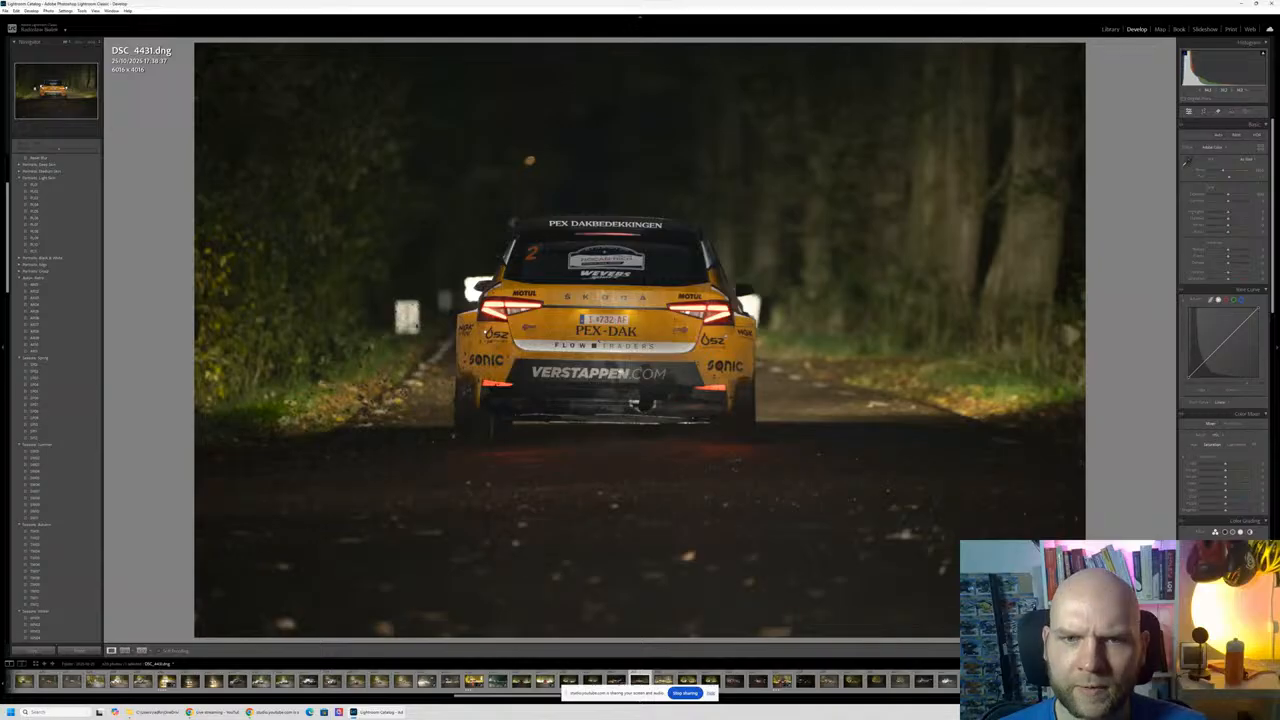
pyautogui.click(590, 313)
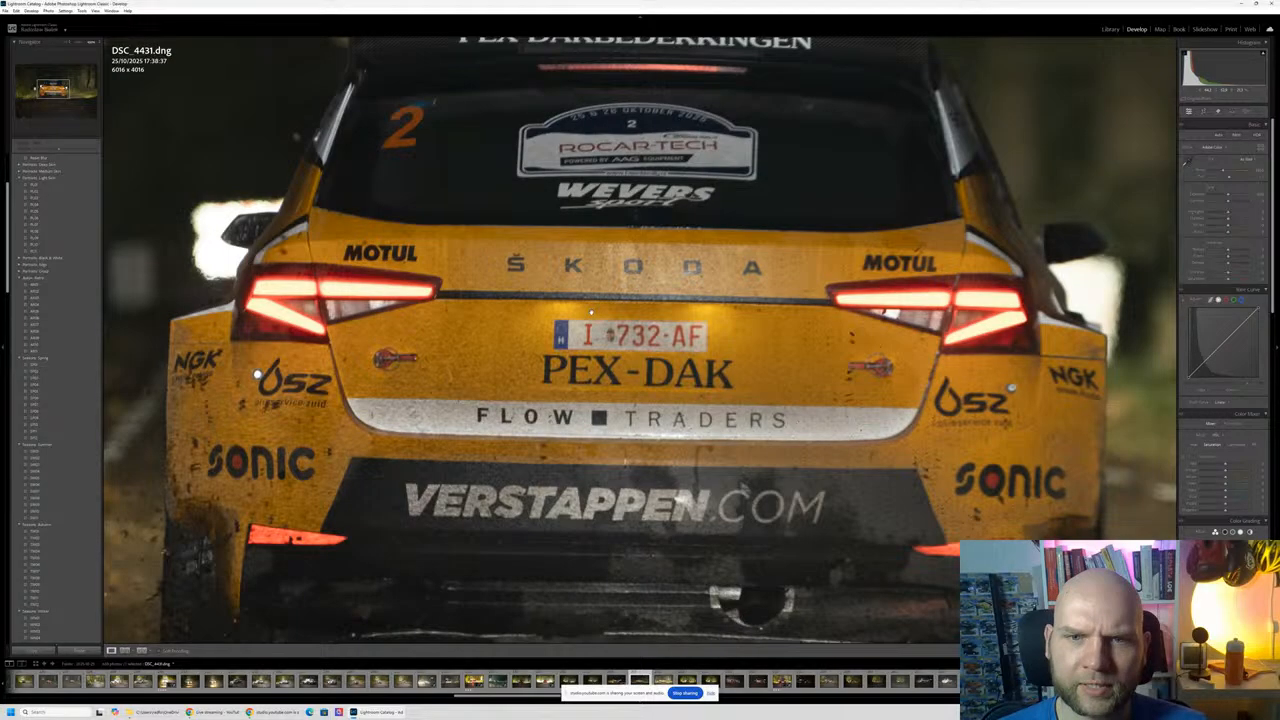
pyautogui.click(590, 313)
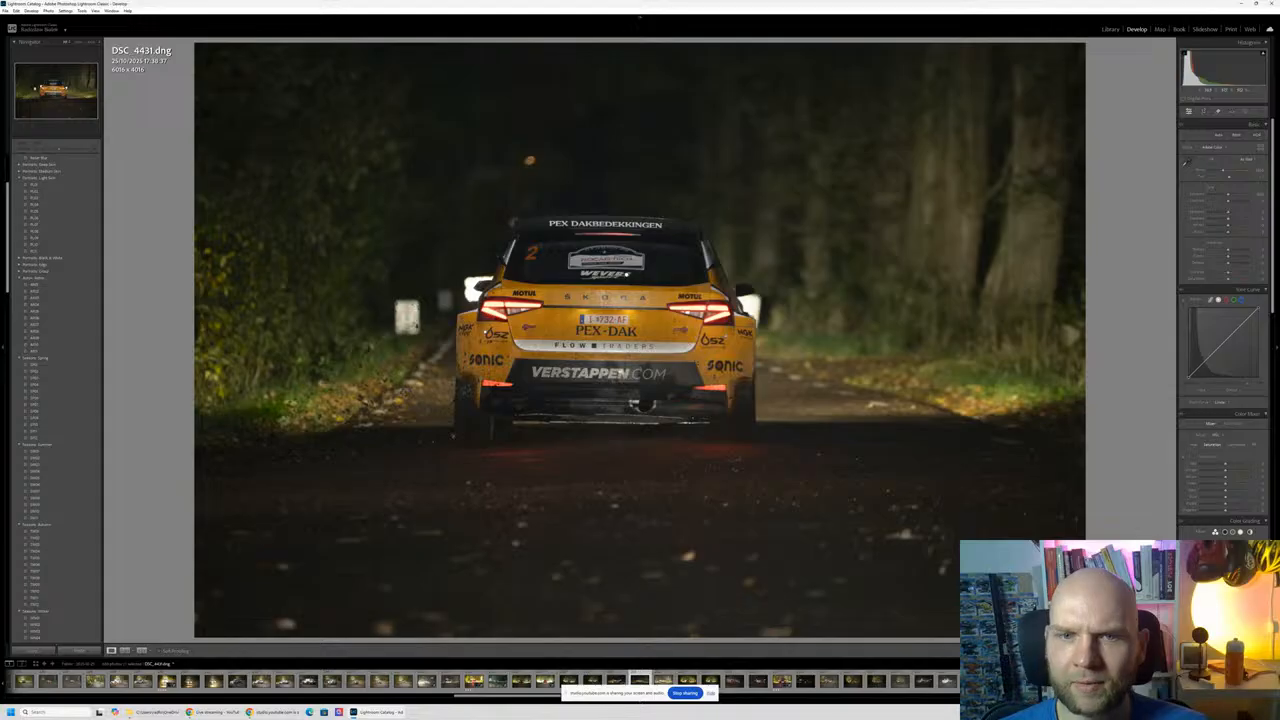
pyautogui.click(624, 276)
pyautogui.click(624, 283)
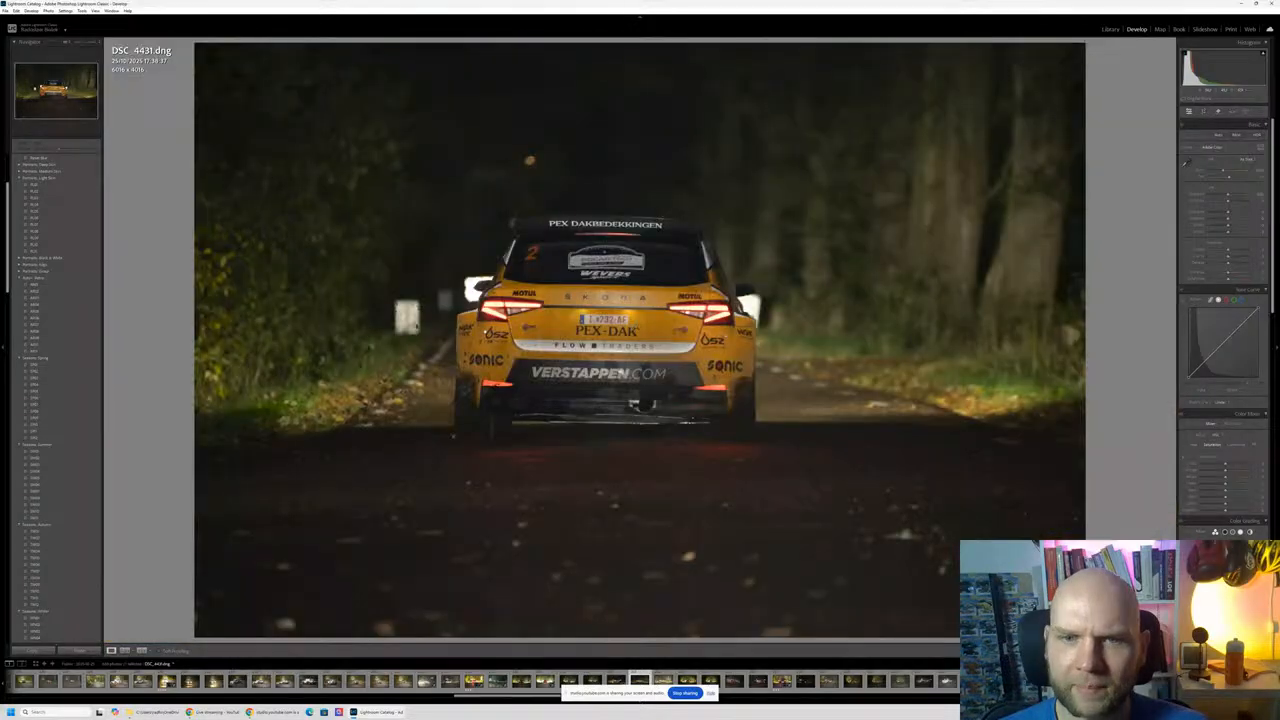
pyautogui.press('Right')
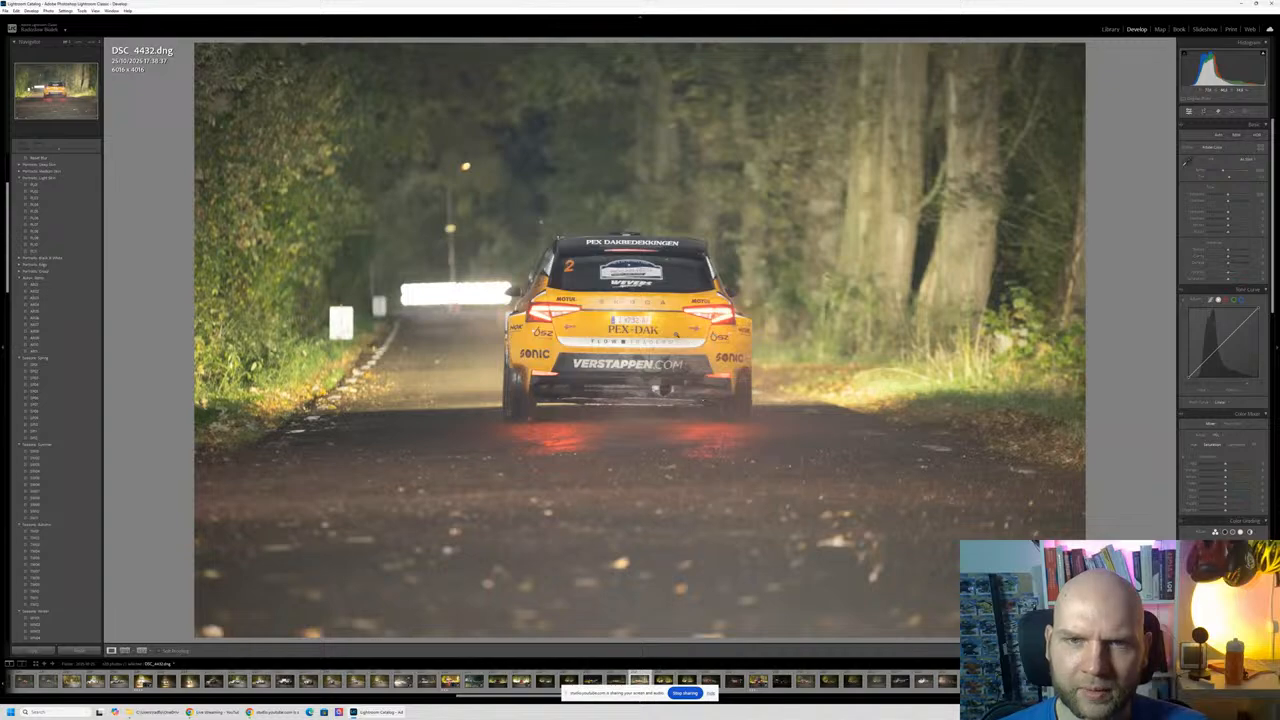
pyautogui.press('Left')
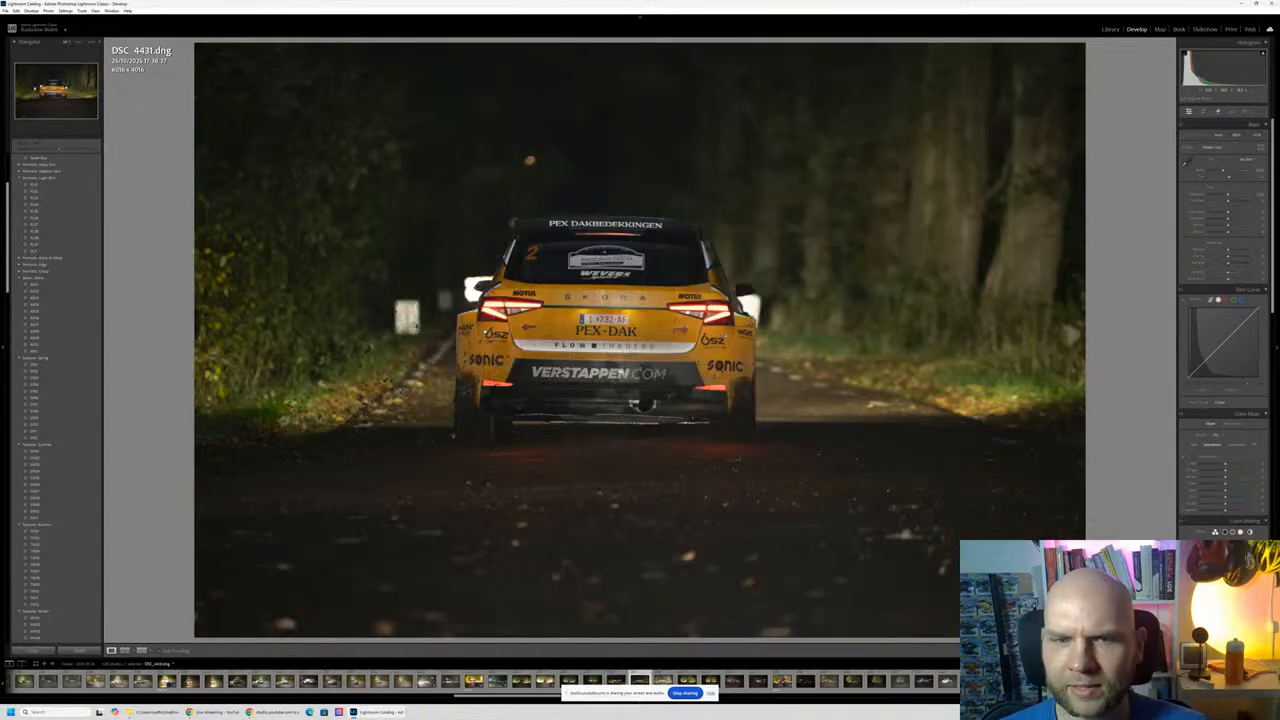
pyautogui.press('Right')
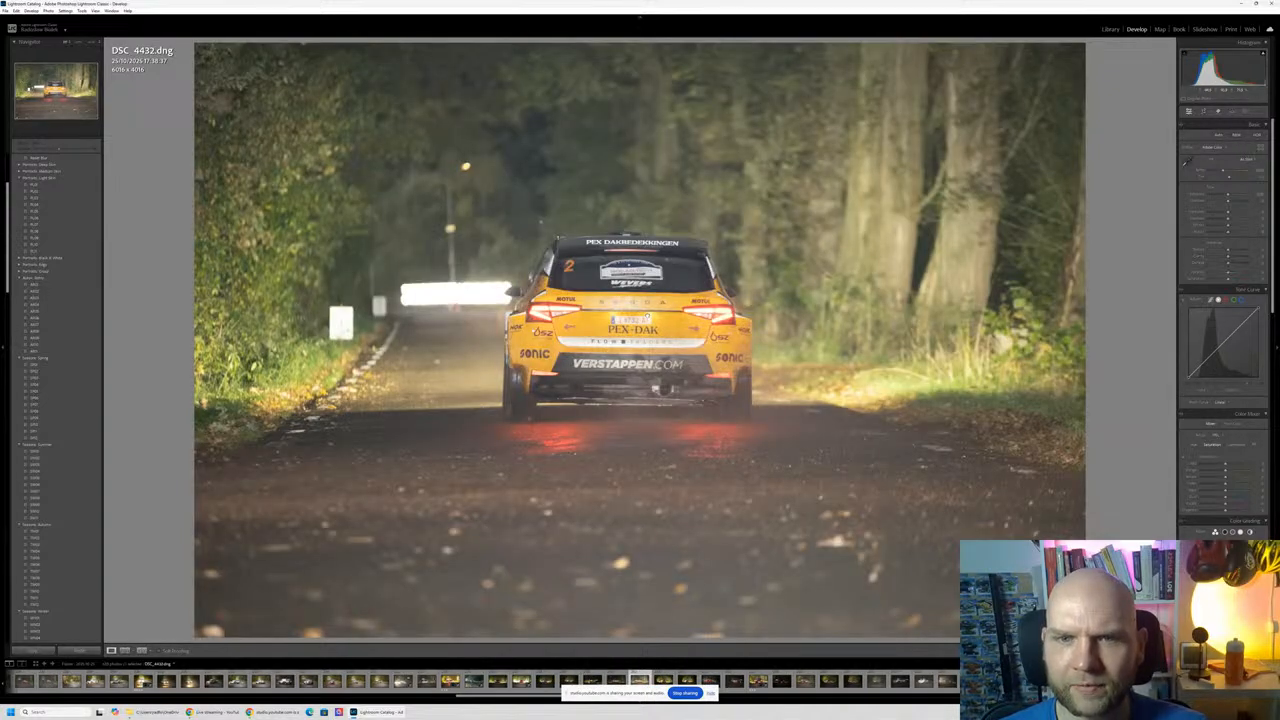
pyautogui.click(647, 315)
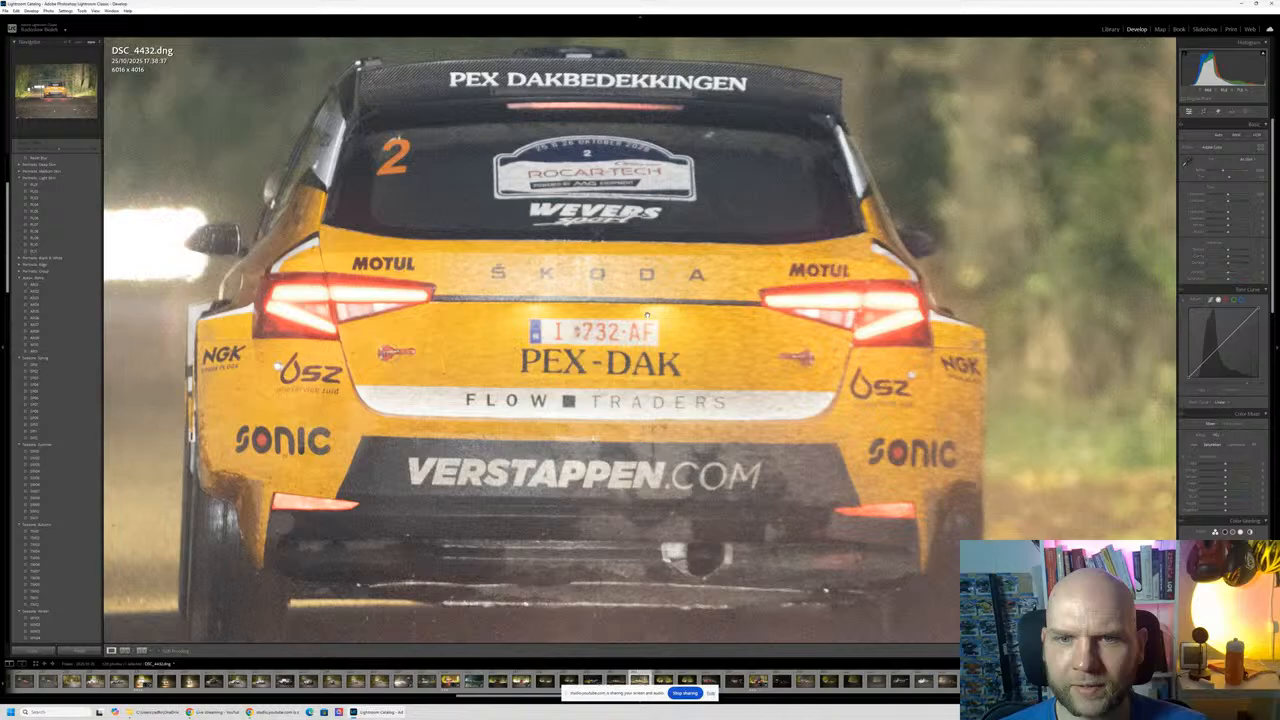
# Step: Look ahead to DSC_4434.dng, return to the blurred DSC_4433.dng and delete it from disk
pyautogui.press('Right')
pyautogui.press('Right')
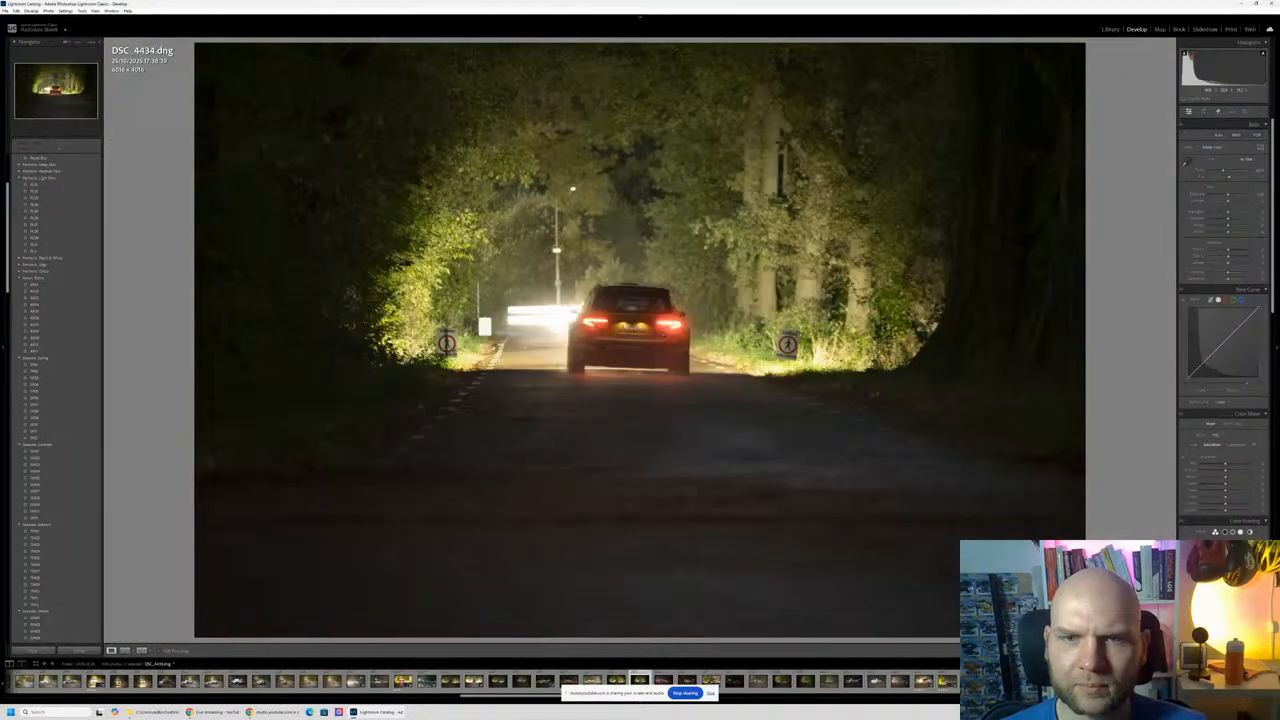
pyautogui.press('Left')
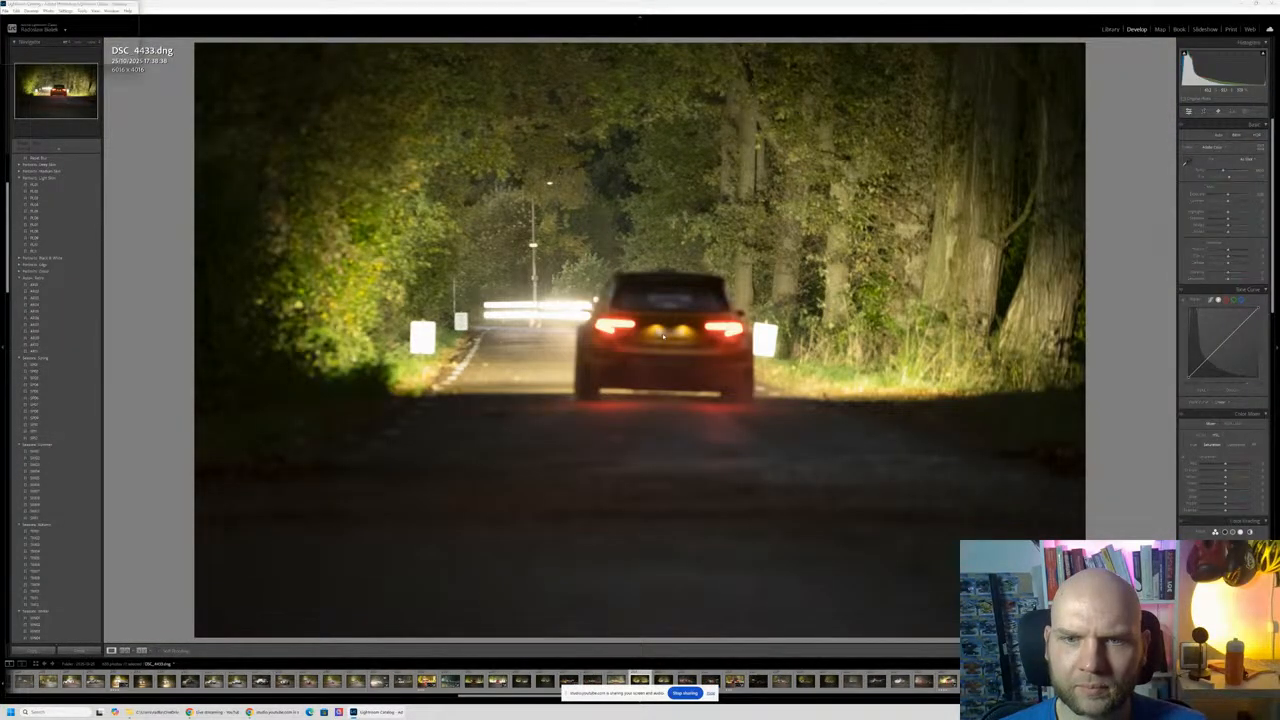
pyautogui.press('Delete')
pyautogui.click(607, 366)
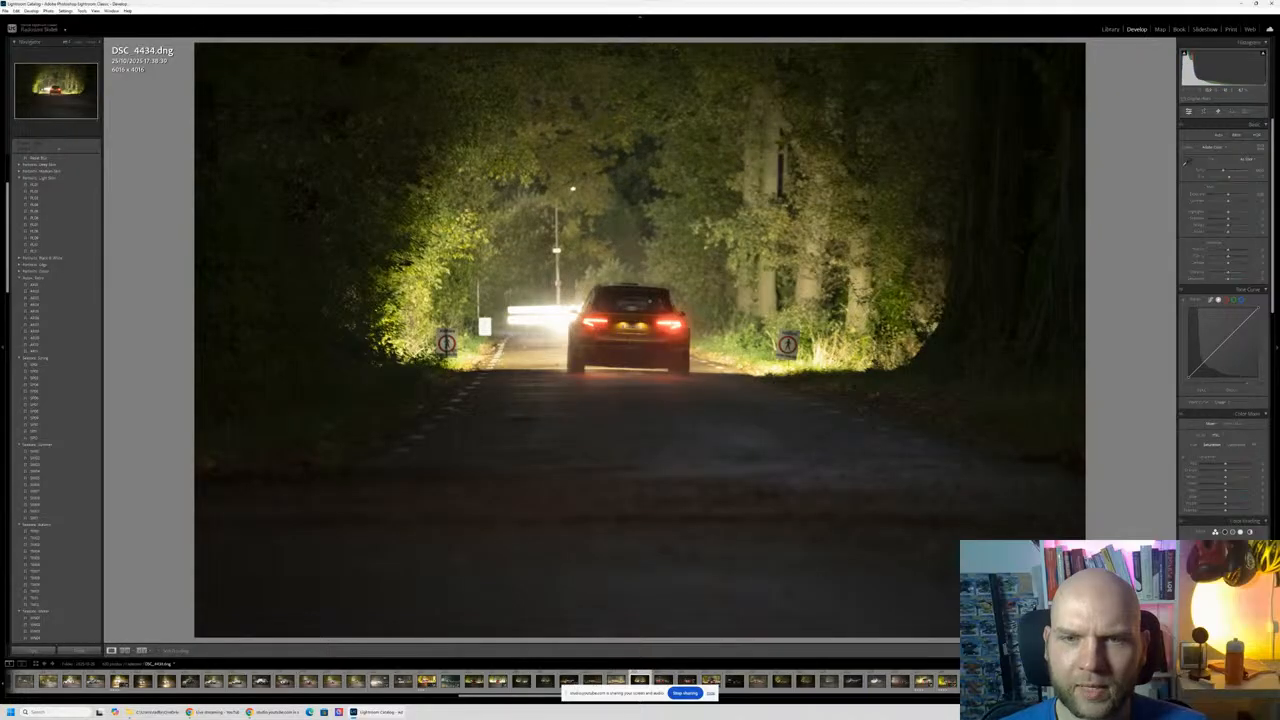
# Step: Examine the sharpness of the car and the verge sign to its right in DSC_4434.dng
pyautogui.click(631, 323)
pyautogui.click(549, 412)
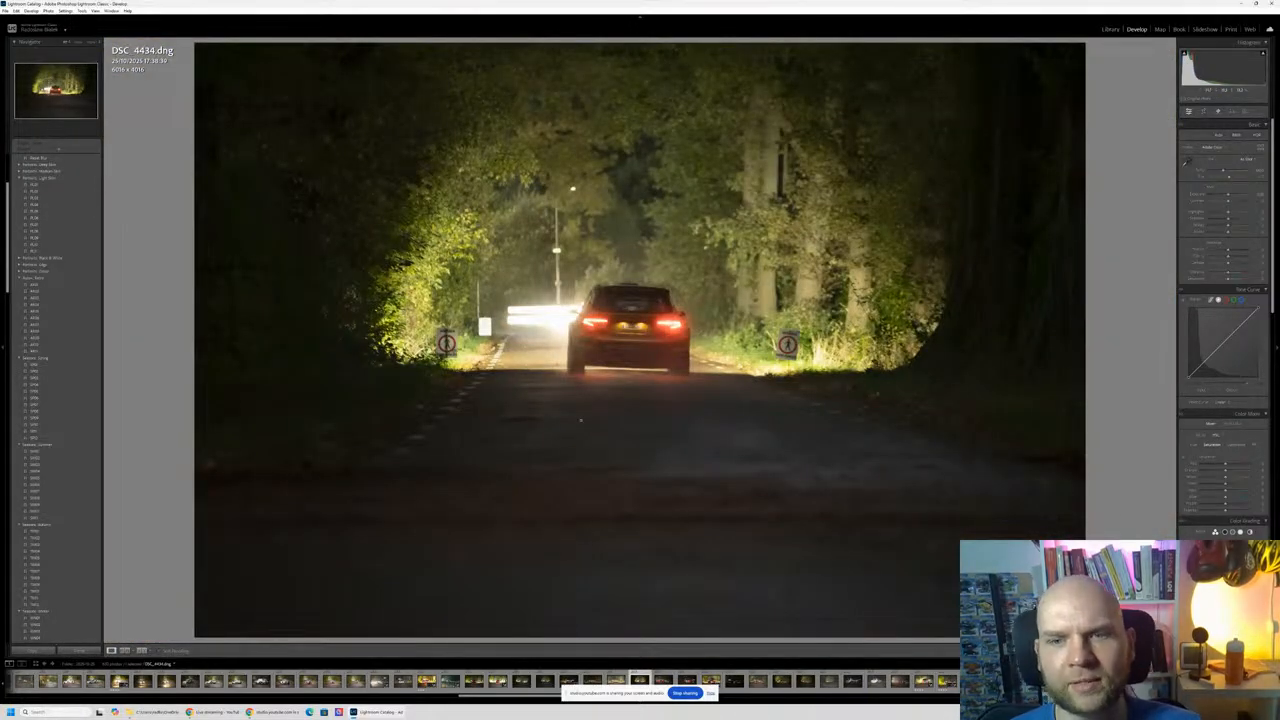
pyautogui.click(770, 350)
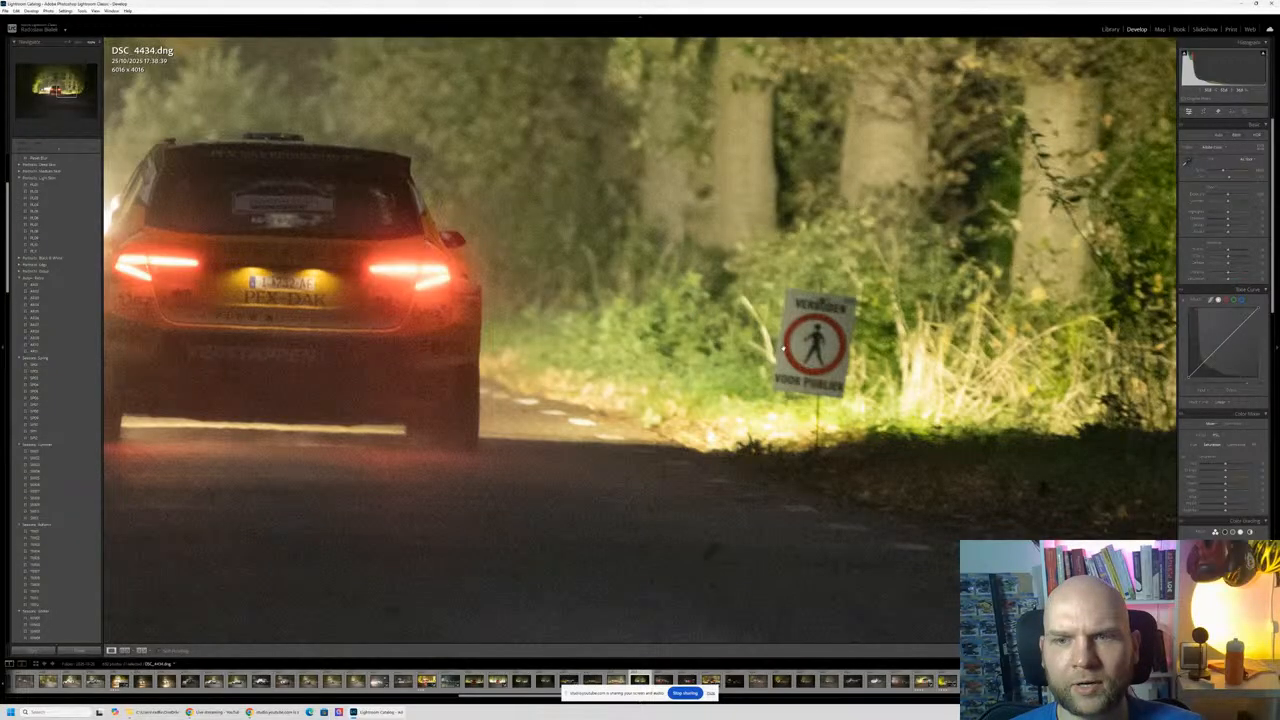
pyautogui.click(784, 349)
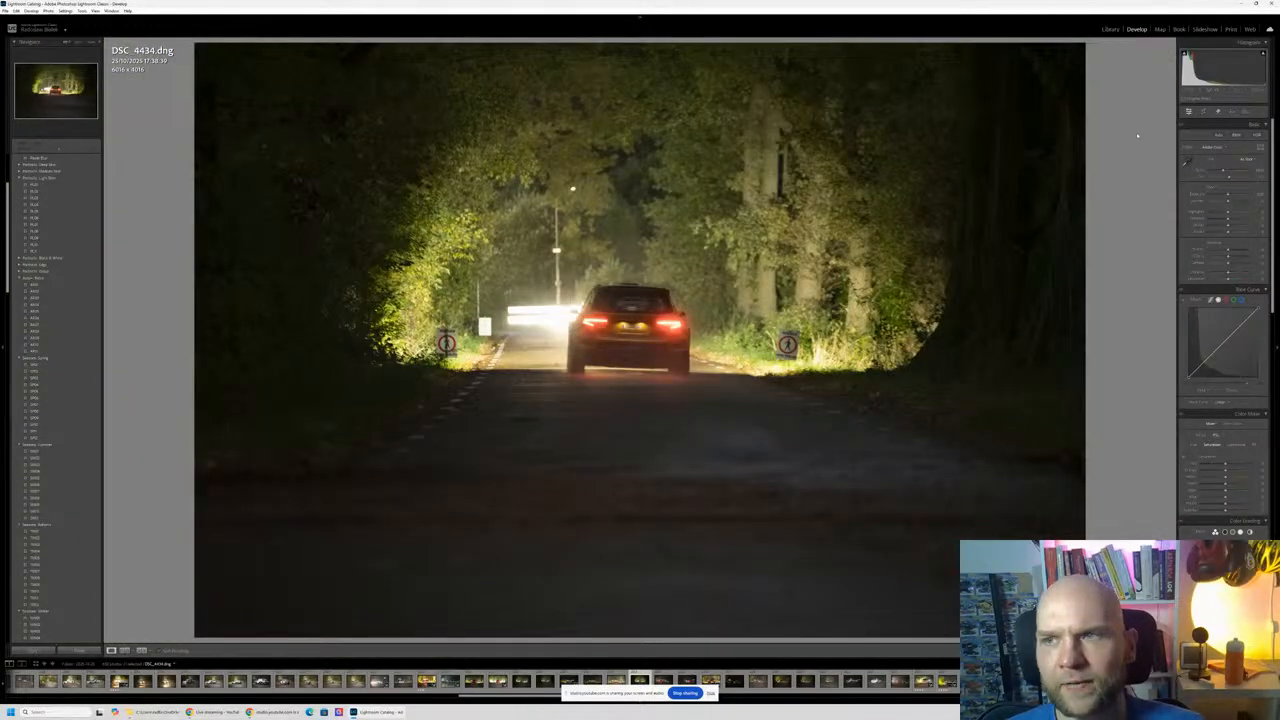
# Step: Crop DSC_4434.dng to about 4571 x 3051 pixels around the car and both verge signs, and check the car's rear up close
pyautogui.click(1207, 112)
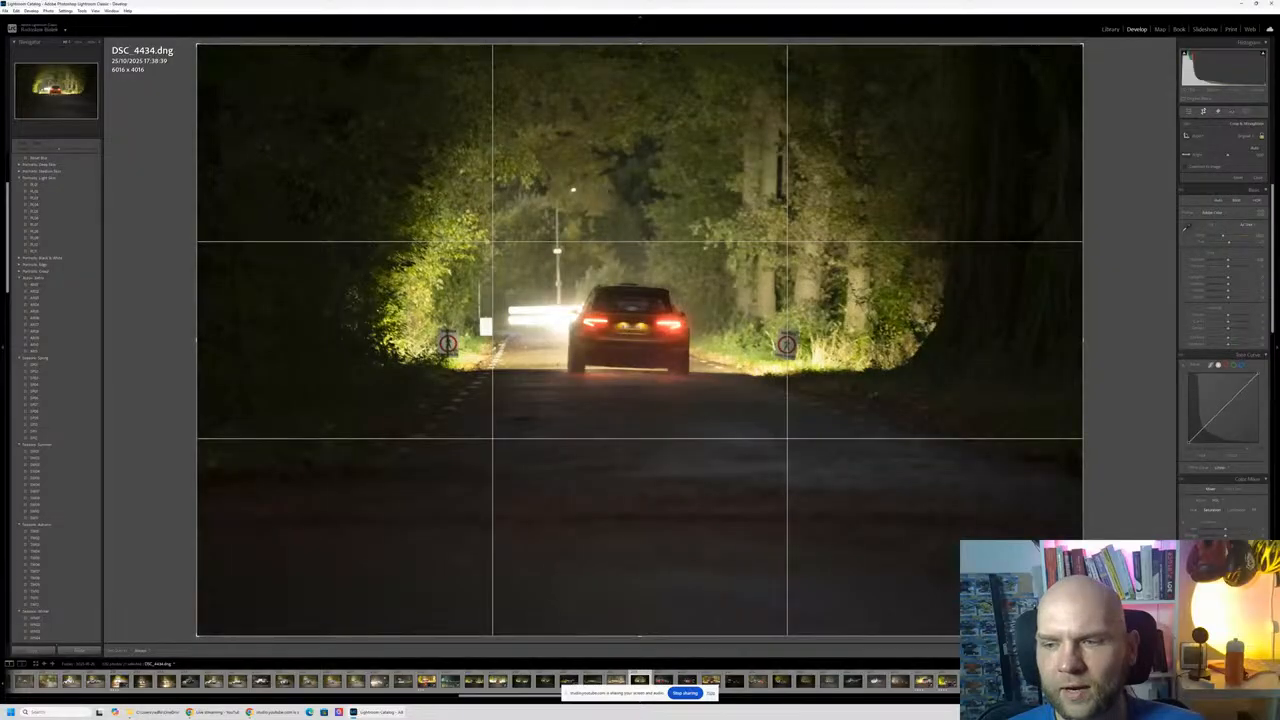
pyautogui.moveTo(1083, 636); pyautogui.dragTo(1041, 608)
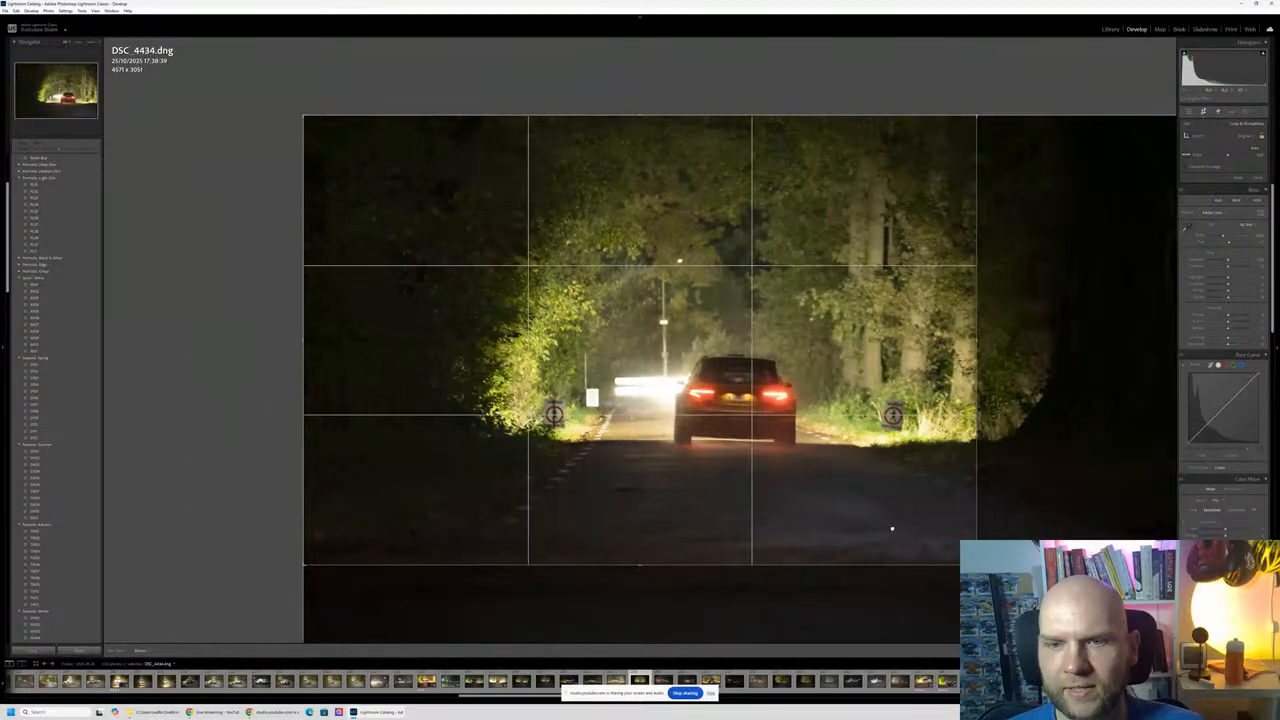
pyautogui.moveTo(889, 526); pyautogui.dragTo(792, 486)
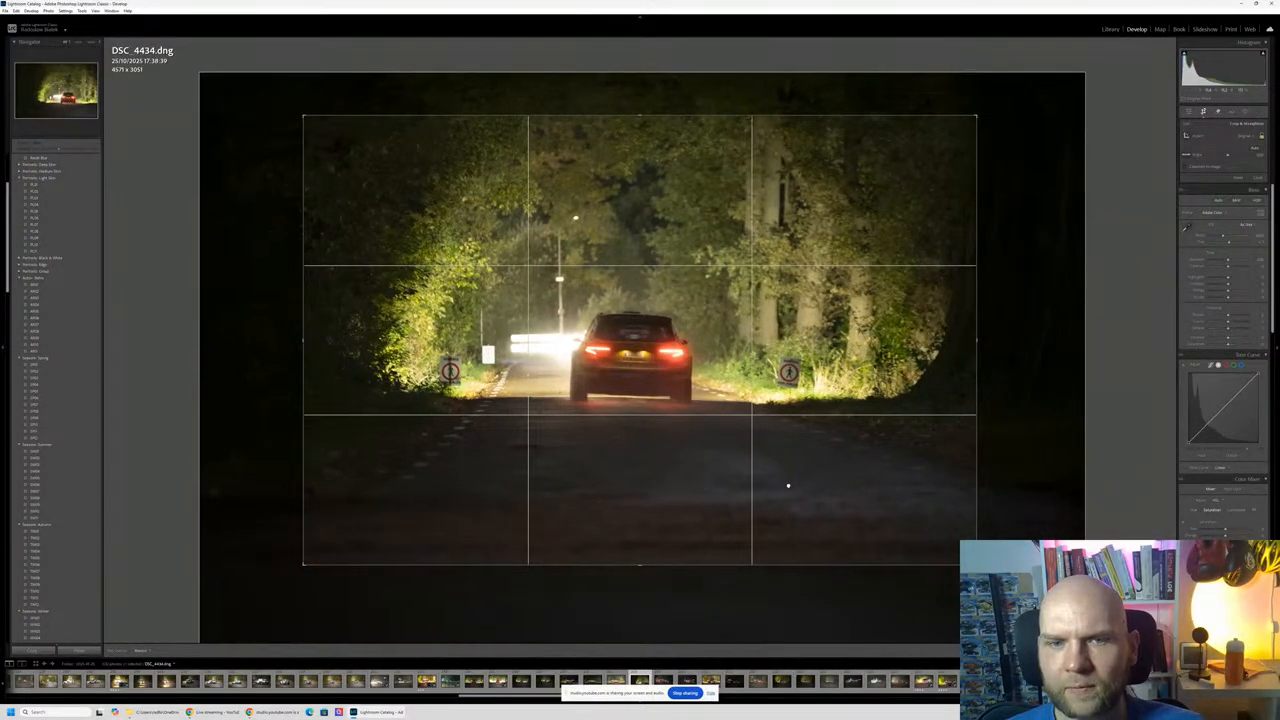
pyautogui.press('Return')
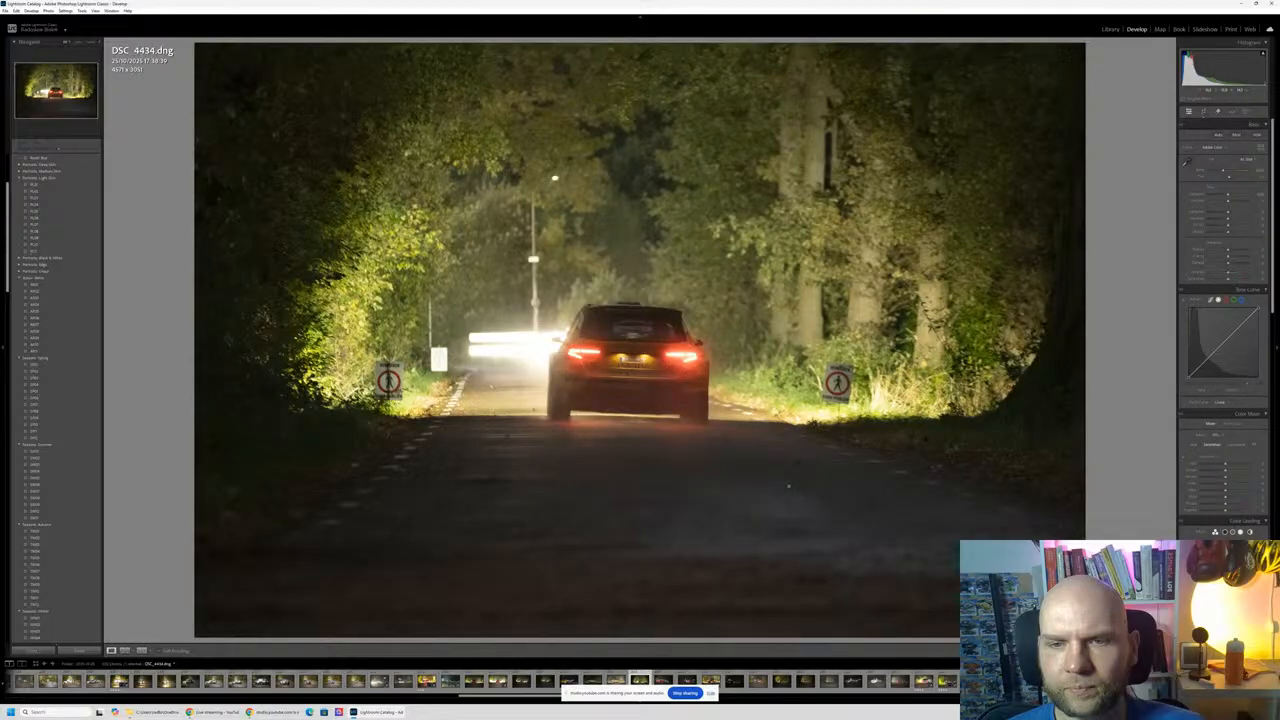
pyautogui.click(625, 362)
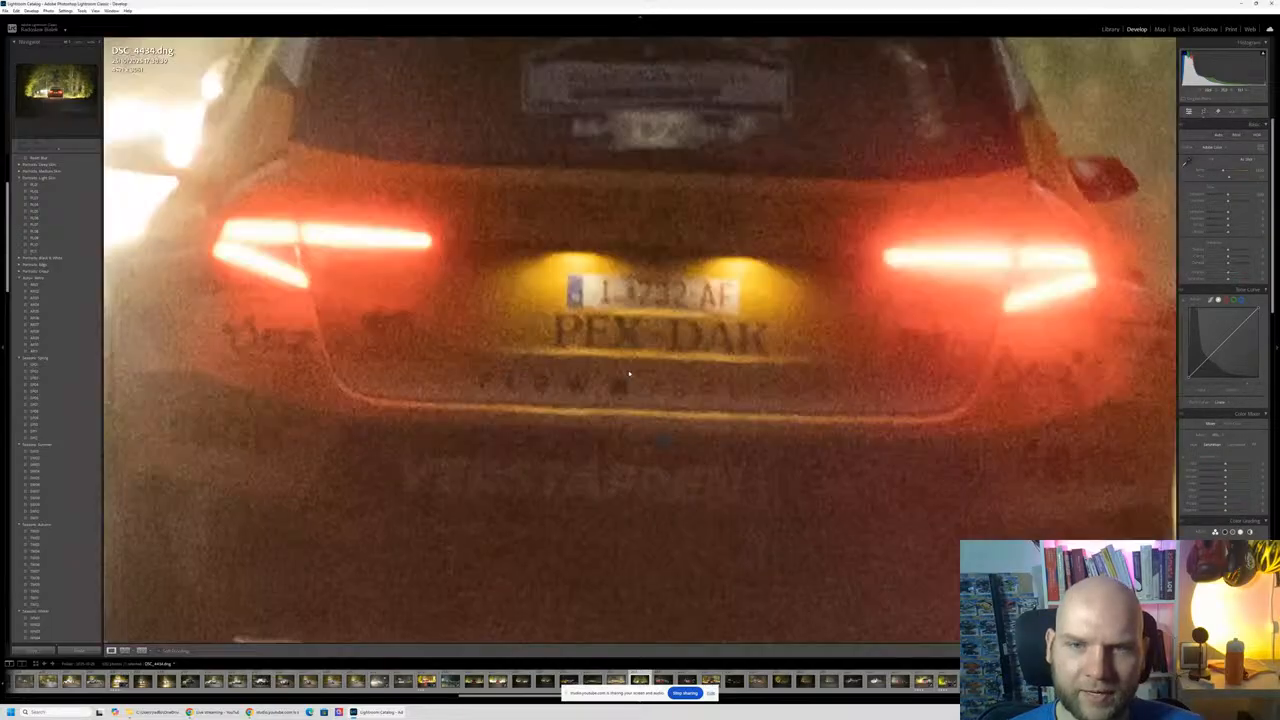
pyautogui.click(625, 362)
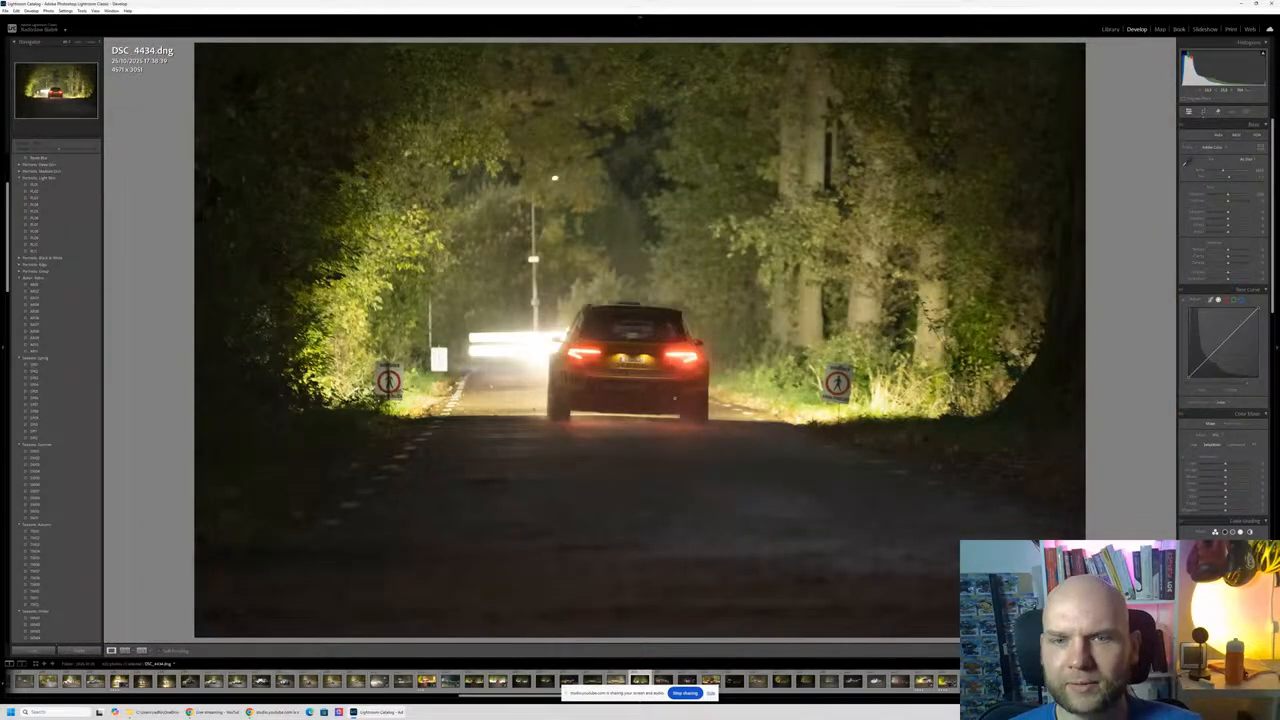
# Step: Pass over DSC_4435.dng, then lower the highlights and raise the exposure of the Hyundai rear shot DSC_4436.dng
pyautogui.press('Right')
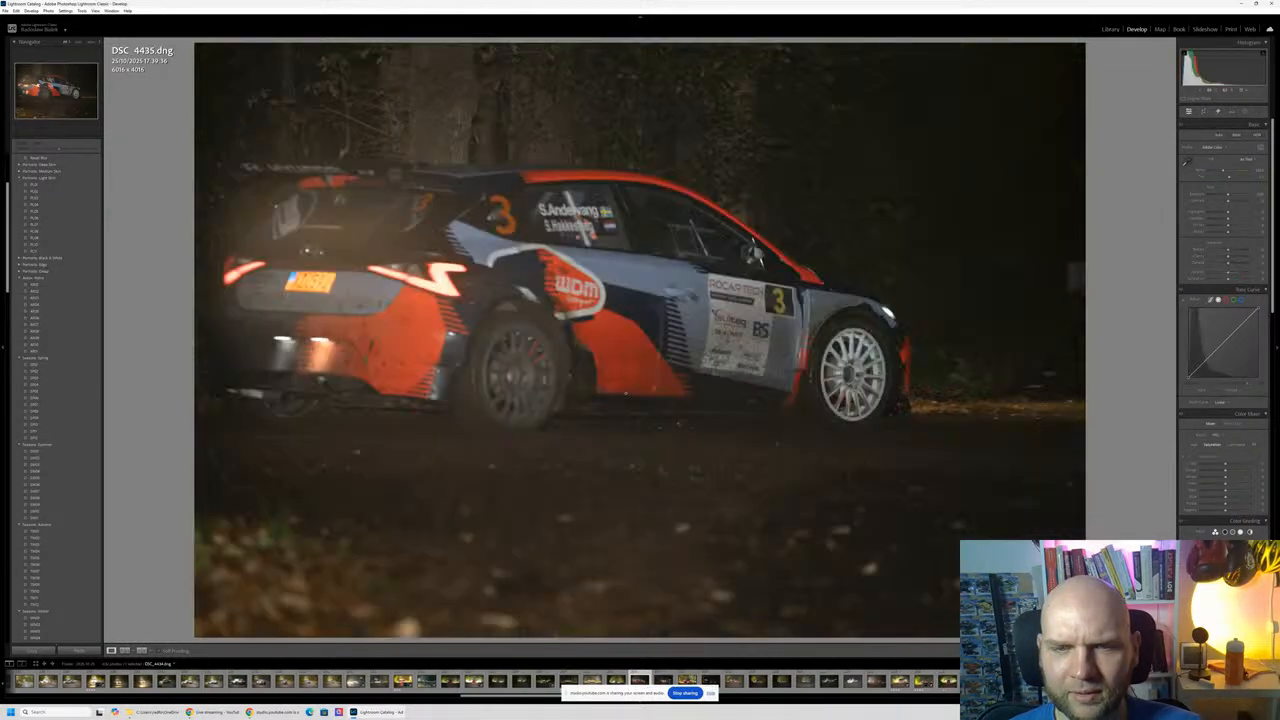
pyautogui.press('Right')
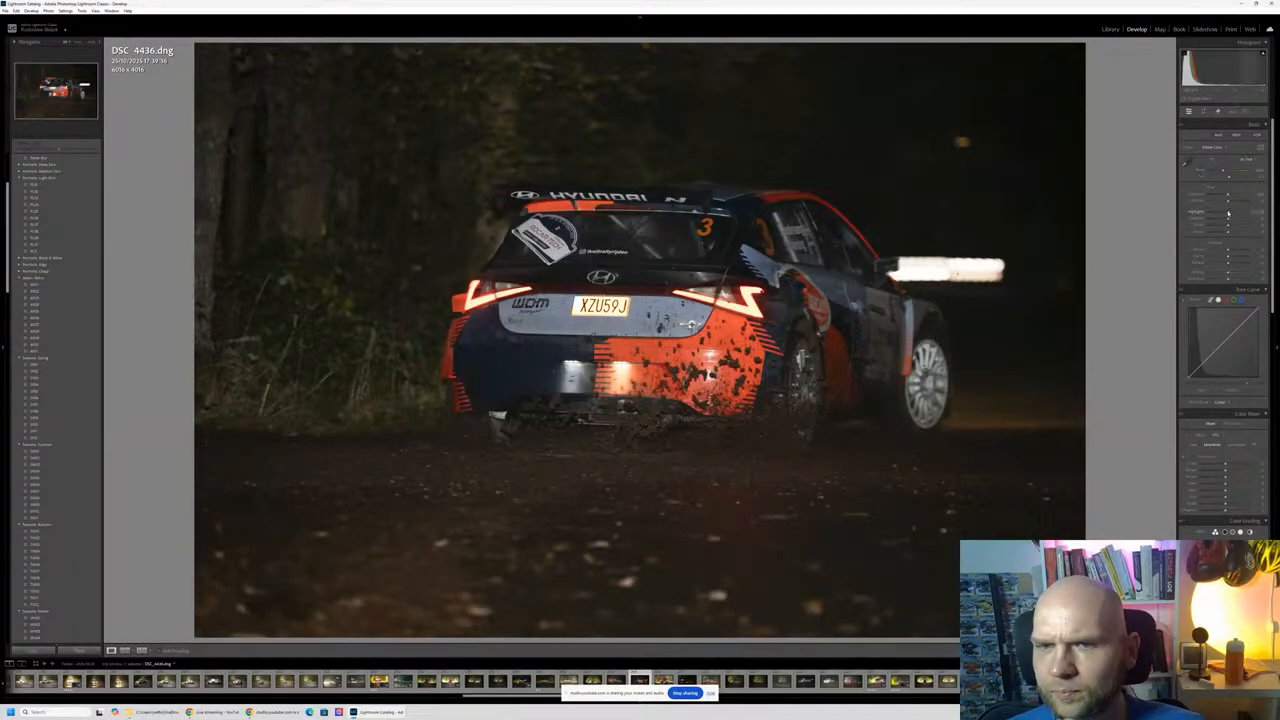
pyautogui.moveTo(1247, 213); pyautogui.dragTo(1220, 213)
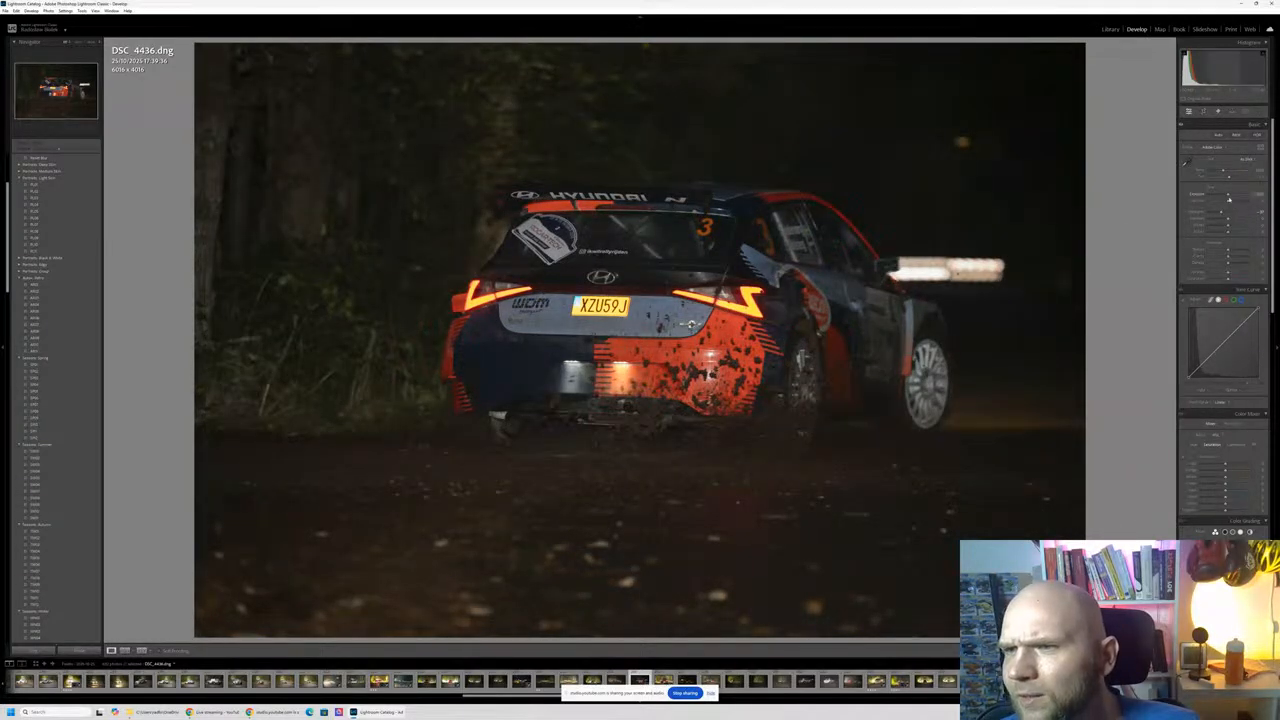
pyautogui.moveTo(1229, 195); pyautogui.dragTo(1233, 196)
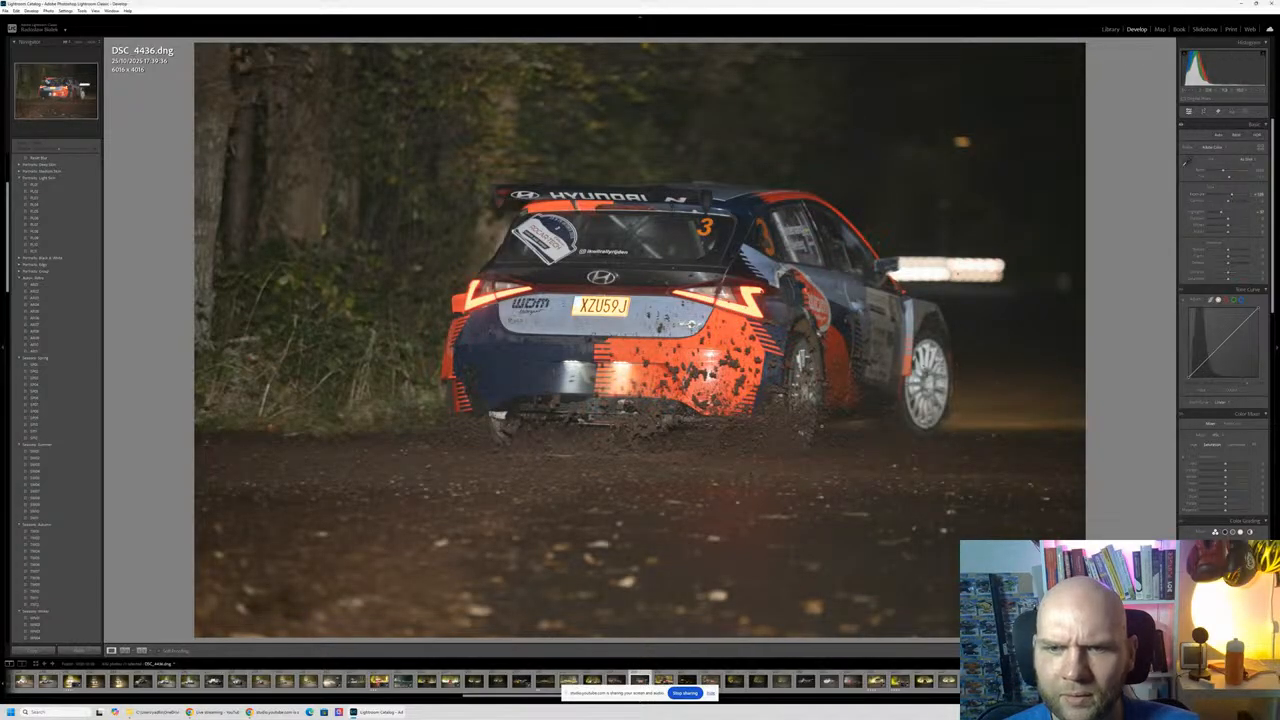
# Step: Examine the sharpness of the flying mud and the underside of the car's rear in DSC_4436.dng
pyautogui.click(627, 431)
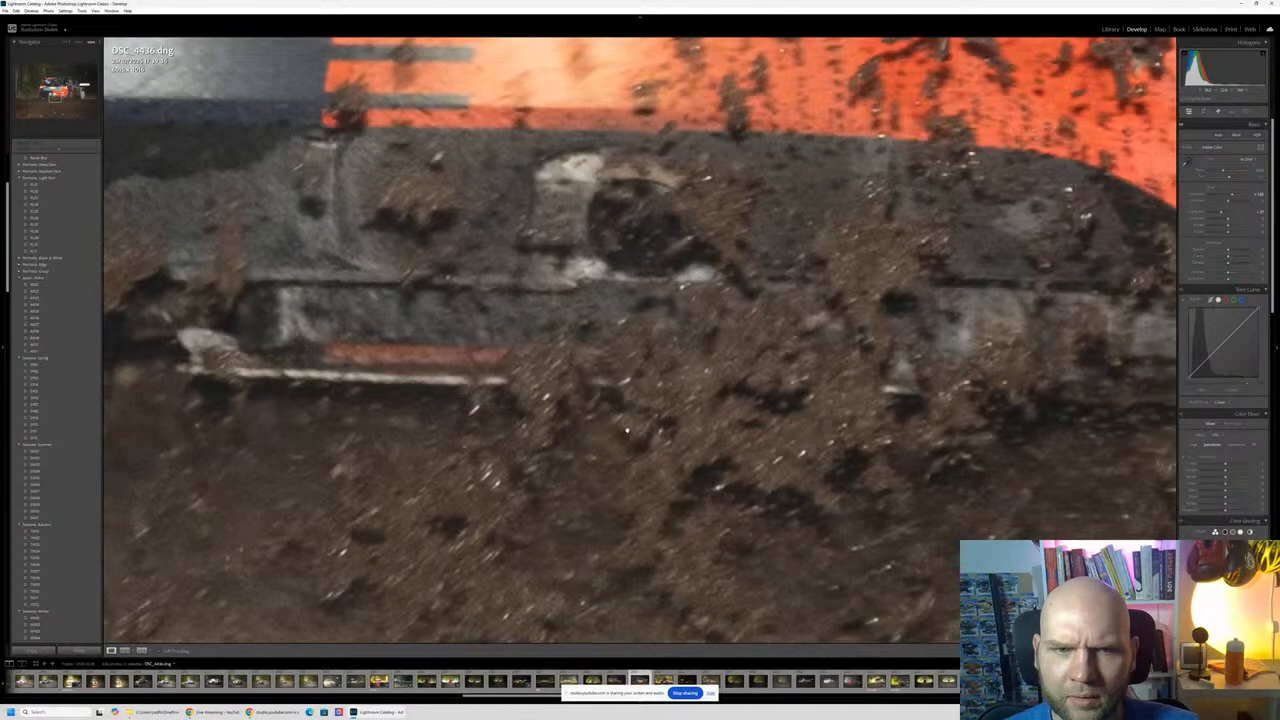
pyautogui.click(627, 431)
pyautogui.click(461, 431)
pyautogui.click(461, 431)
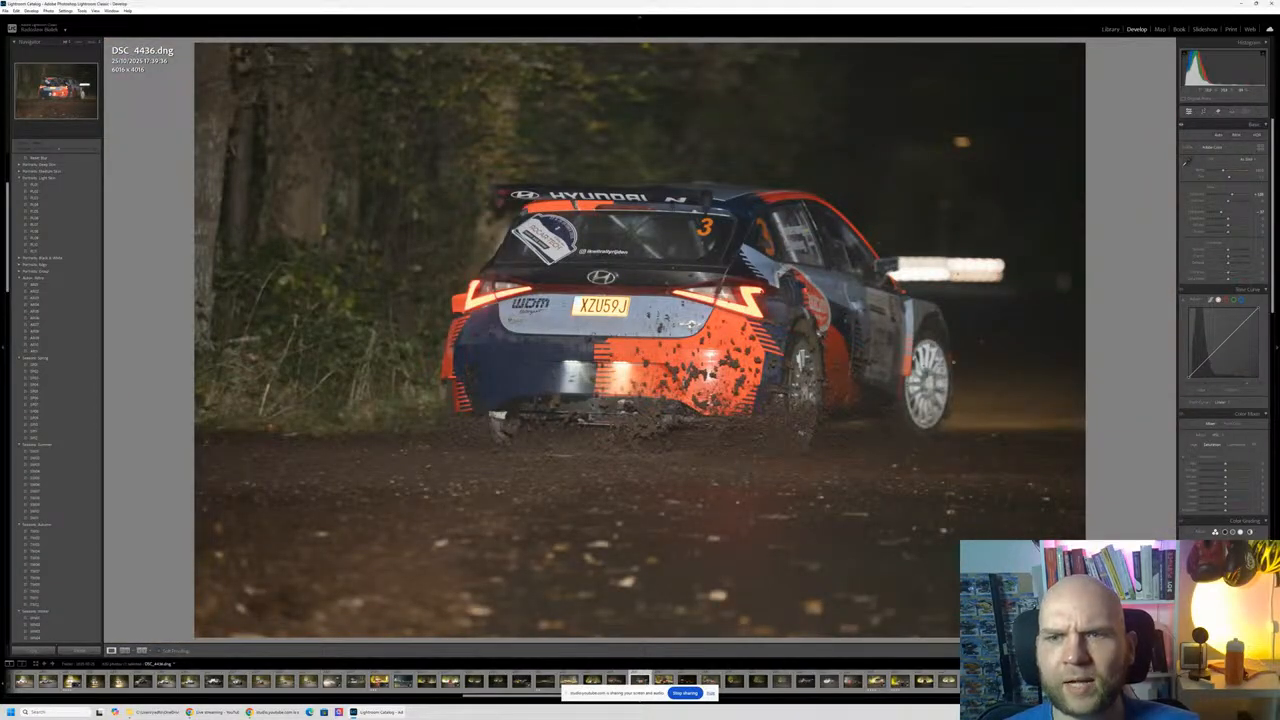
# Step: Glance ahead to DSC_4438.dng, return to DSC_4437.dng and examine the rear bumper and lights up close
pyautogui.press('Right')
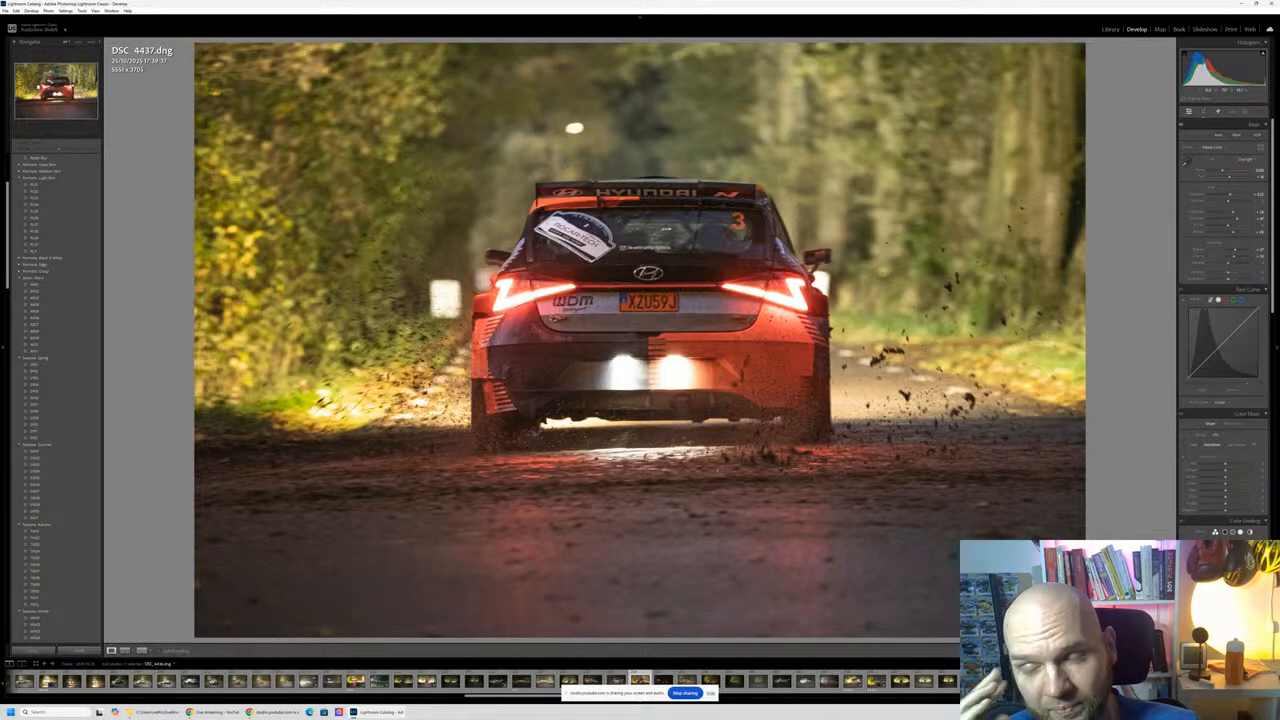
pyautogui.press('Right')
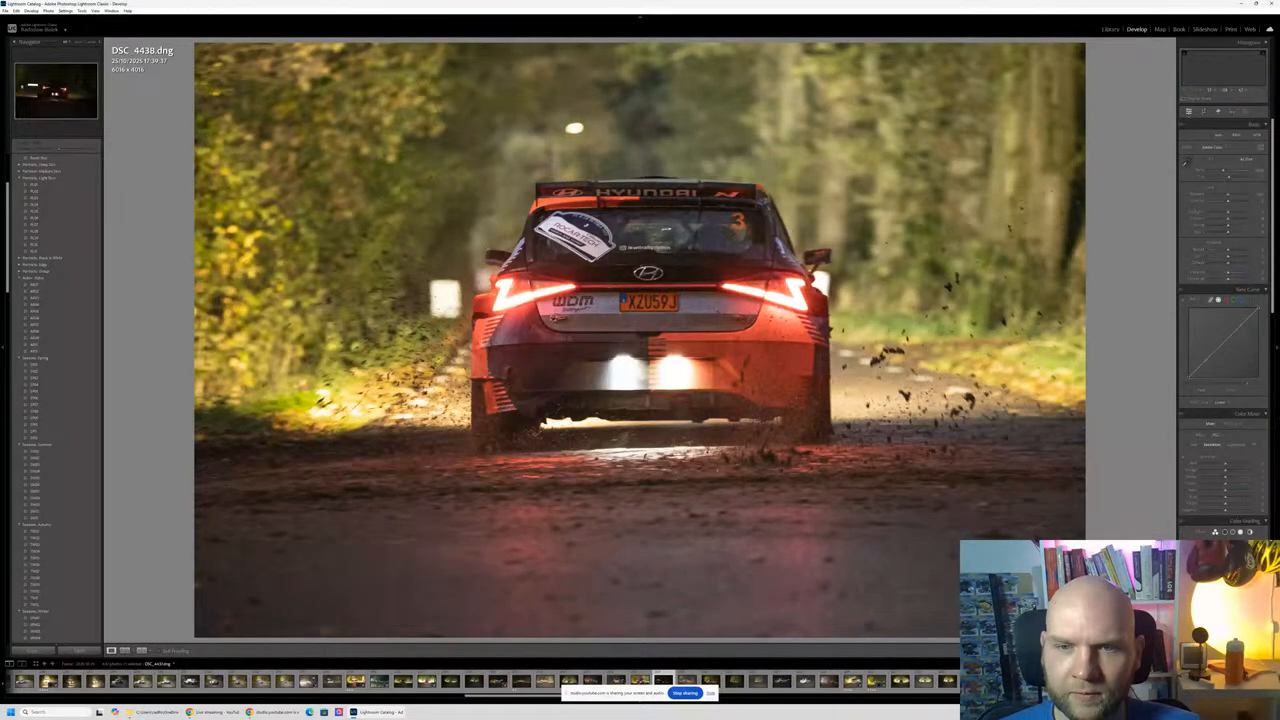
pyautogui.press('Left')
pyautogui.press('z')
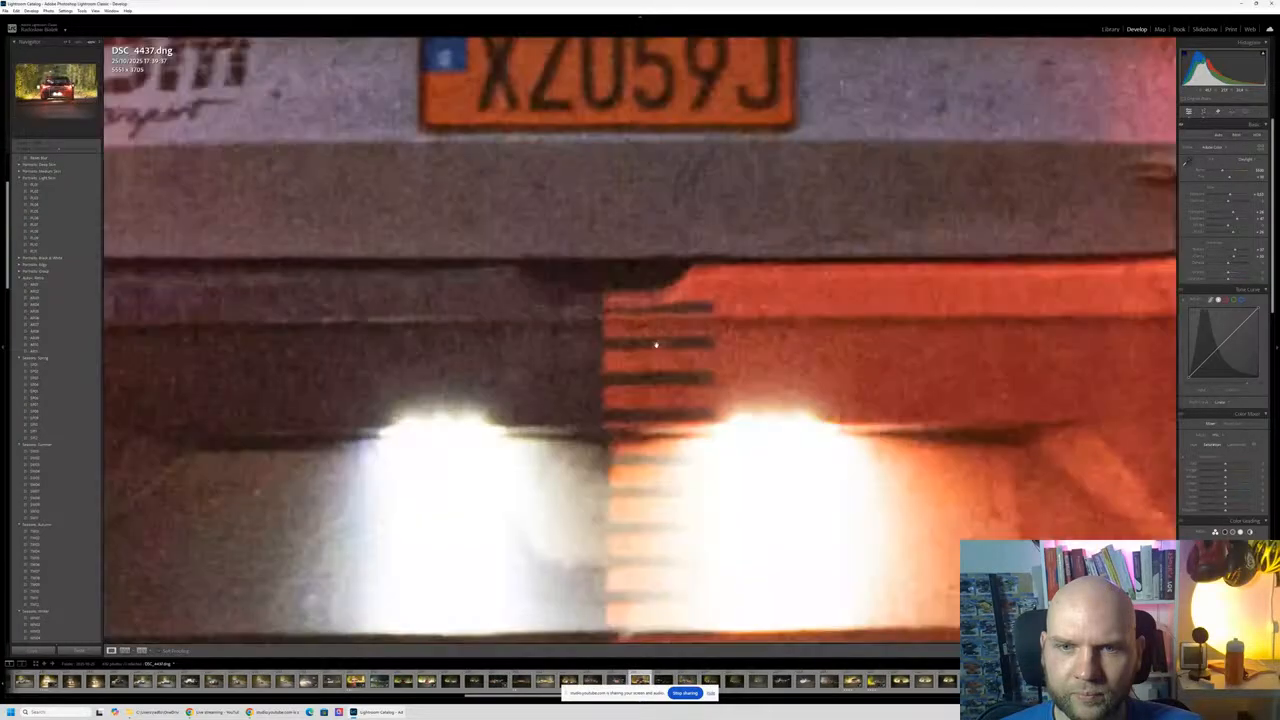
pyautogui.press('z')
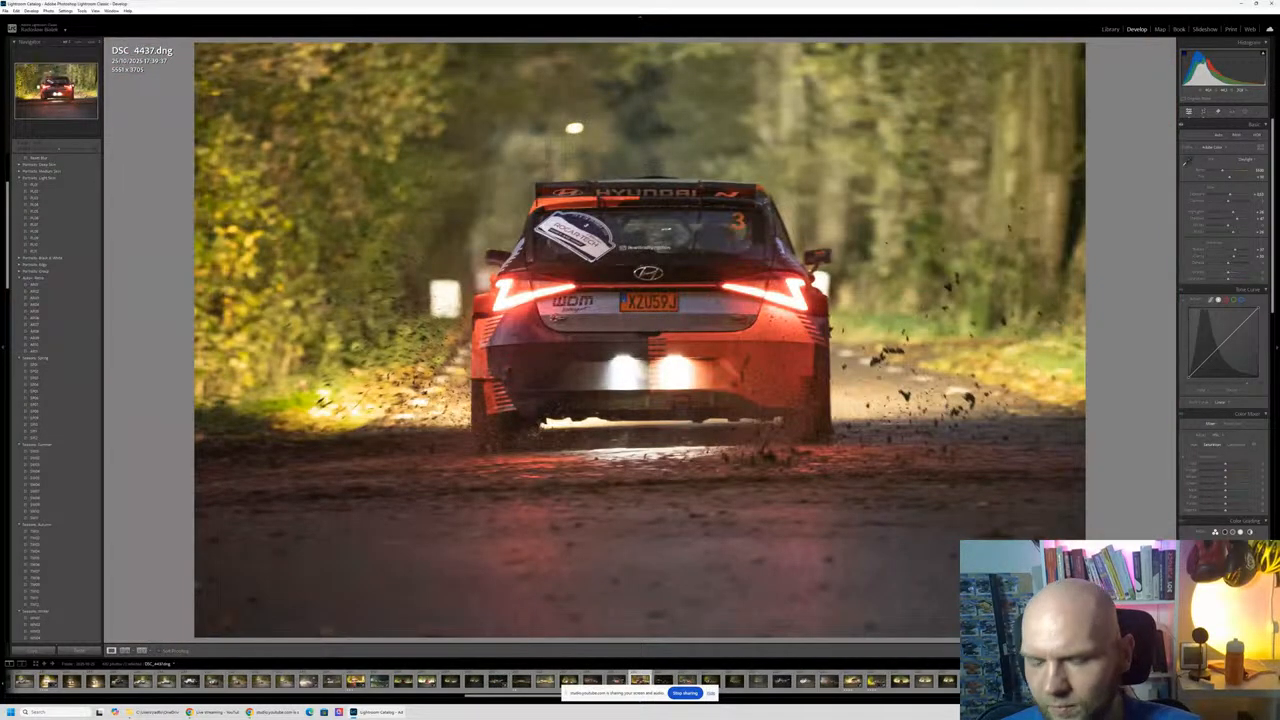
# Step: Apply the third preset of the Seasons: Spring group to DSC_4437.dng, lower its highlights, lift shadows, whites and blacks, and reduce texture
pyautogui.press('4')
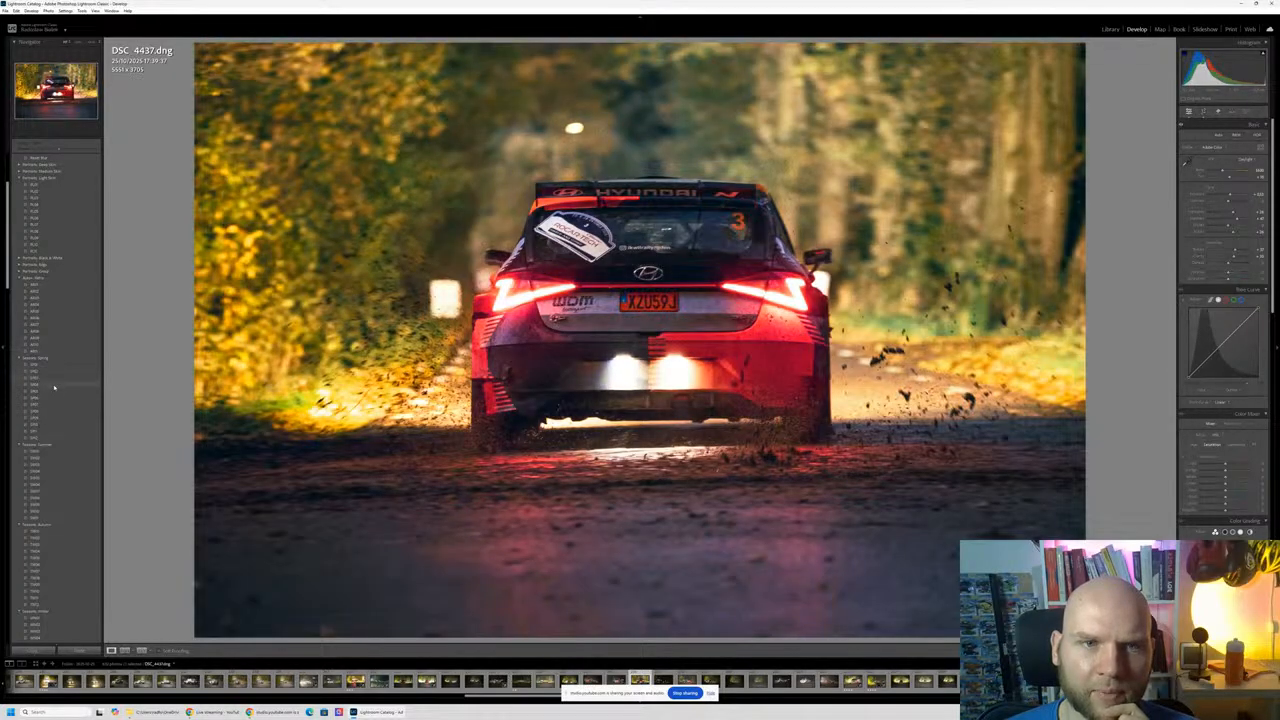
pyautogui.click(56, 380)
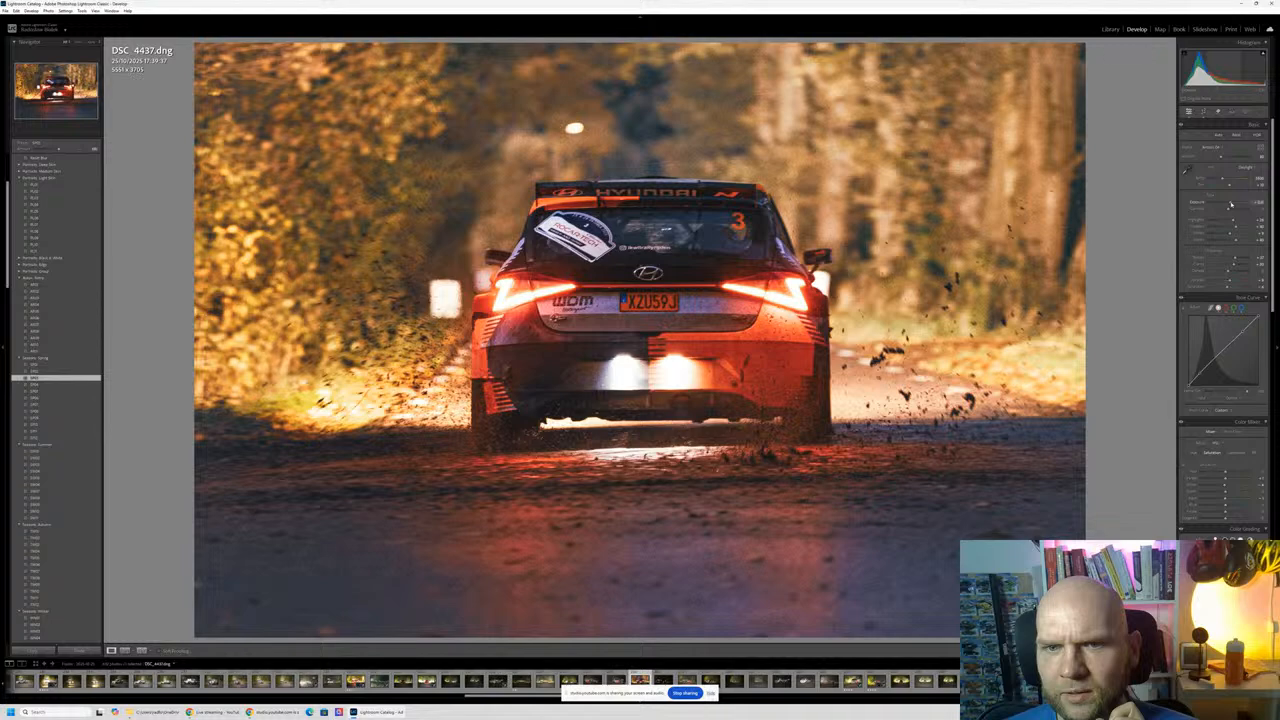
pyautogui.moveTo(1233, 220)
pyautogui.mouseDown()
pyautogui.moveTo(1216, 221)
pyautogui.moveTo(1237, 228)
pyautogui.mouseUp()
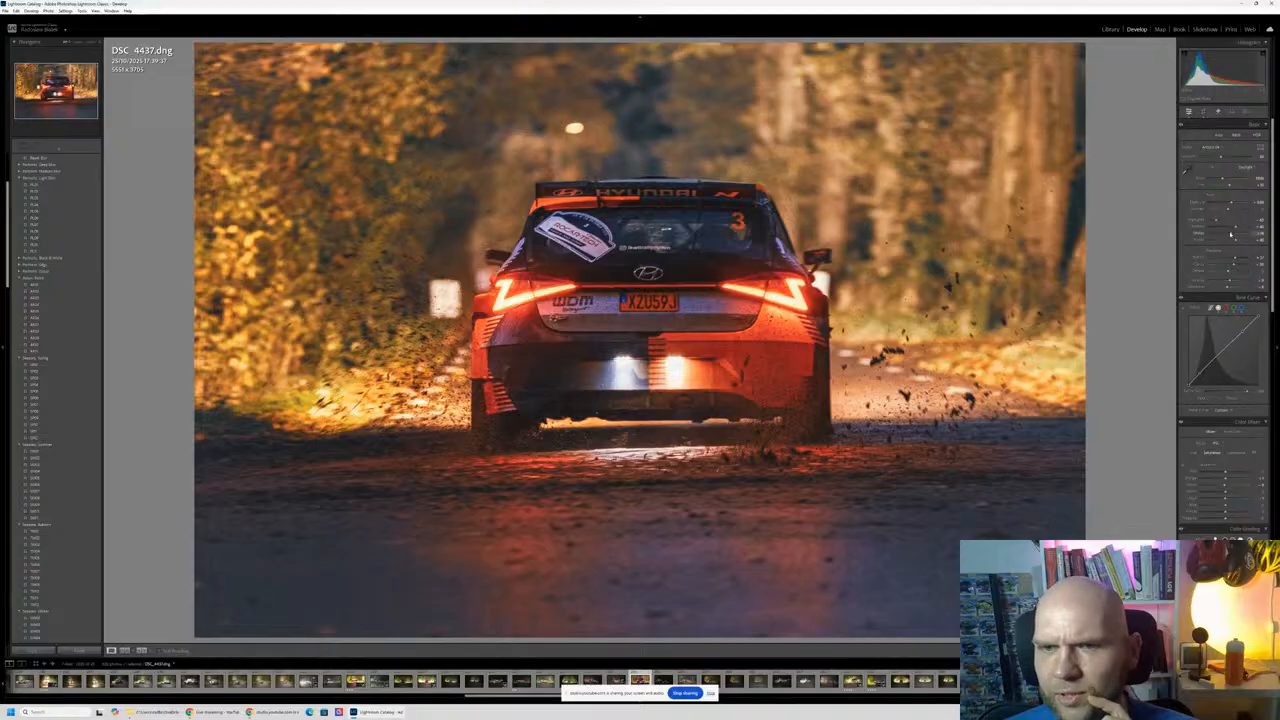
pyautogui.moveTo(1231, 234); pyautogui.dragTo(1239, 241)
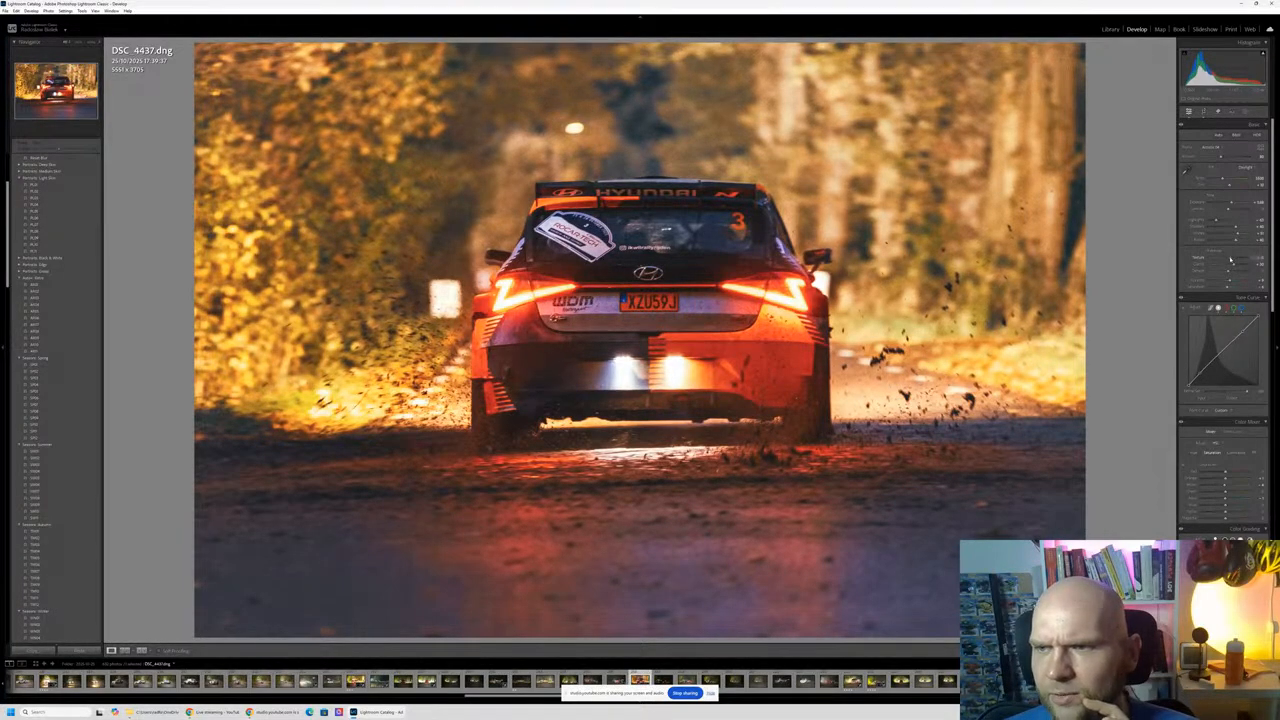
pyautogui.moveTo(1233, 265); pyautogui.dragTo(1229, 266)
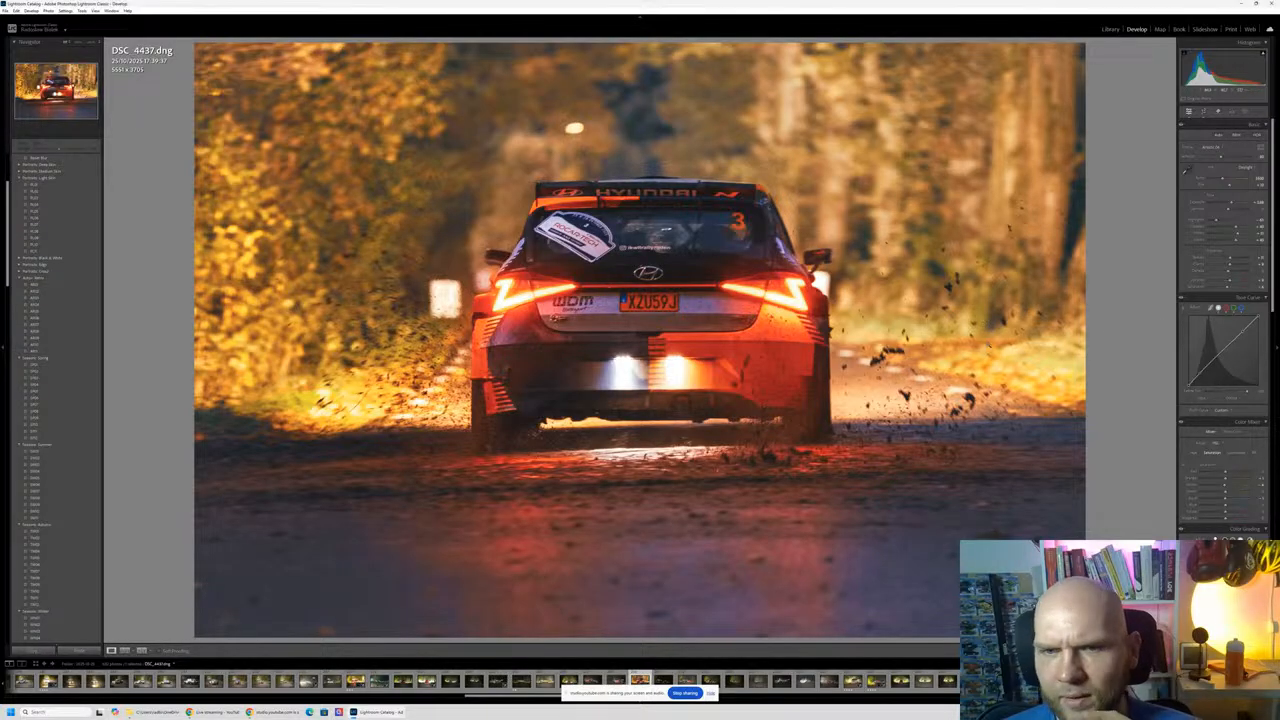
# Step: Compare DSC_4437.dng before and after the edits side by side and look more closely at the car's rear
pyautogui.press('y')
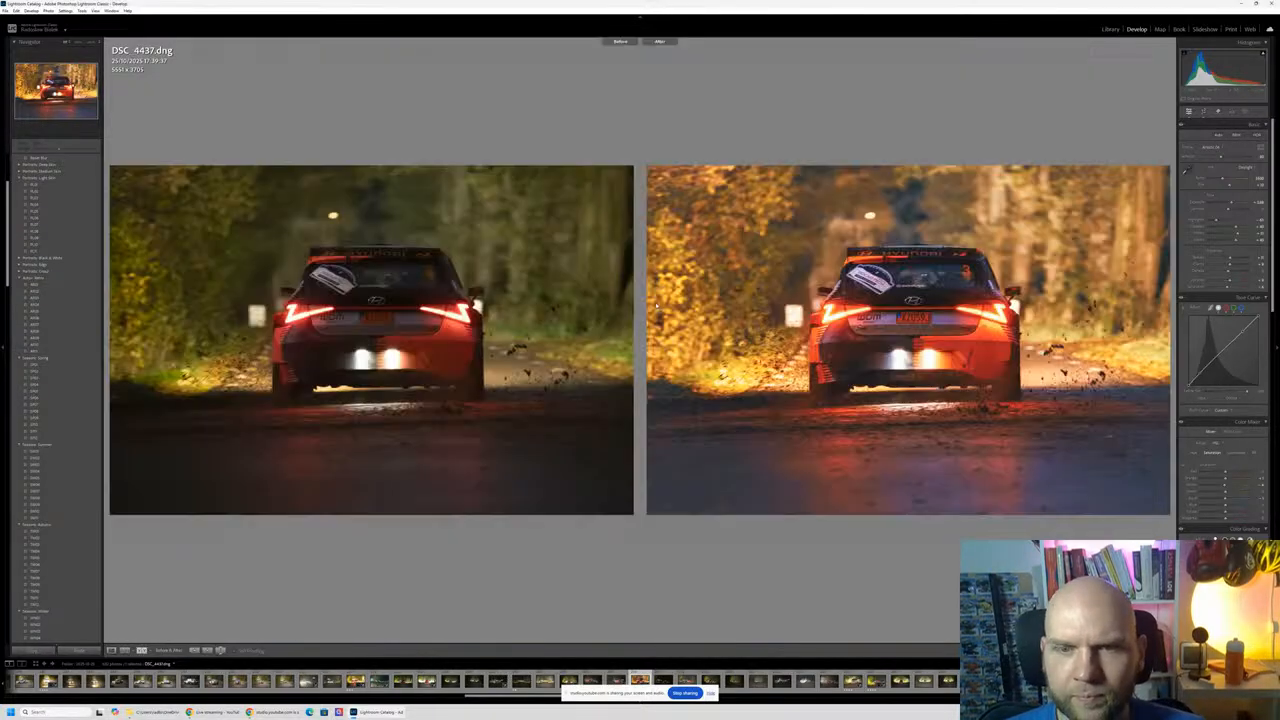
pyautogui.press('y')
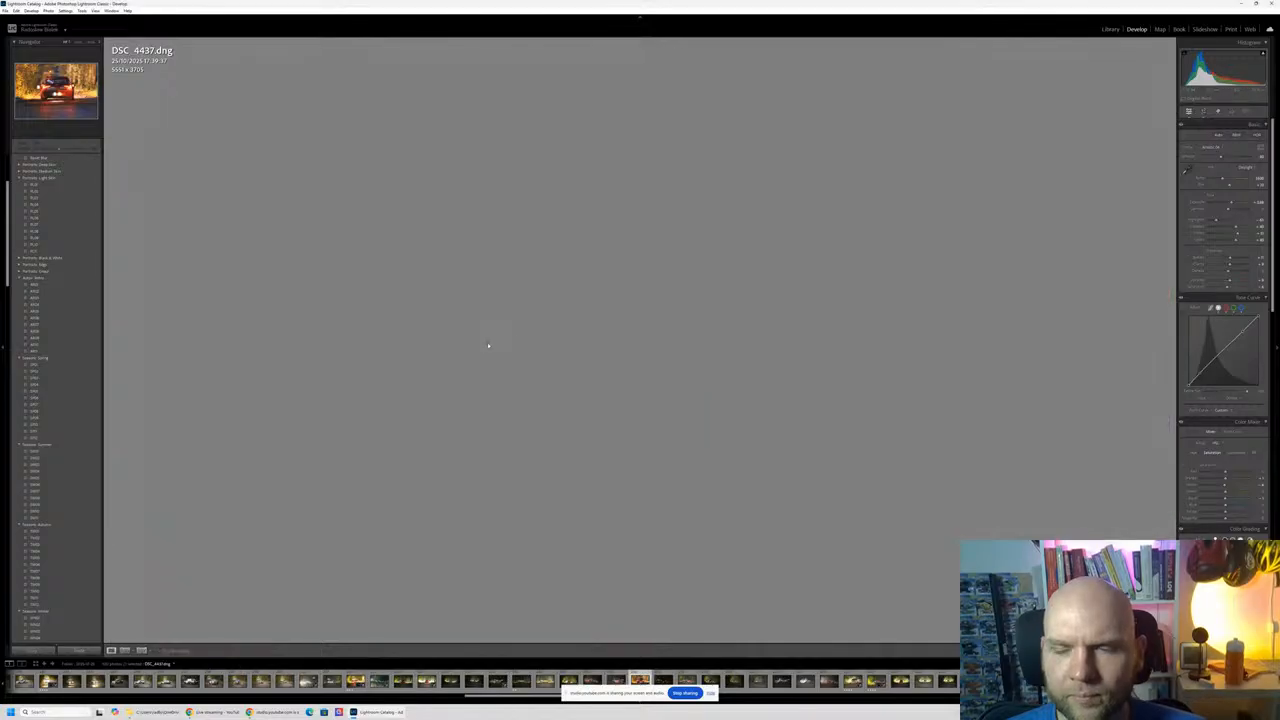
pyautogui.click(632, 260)
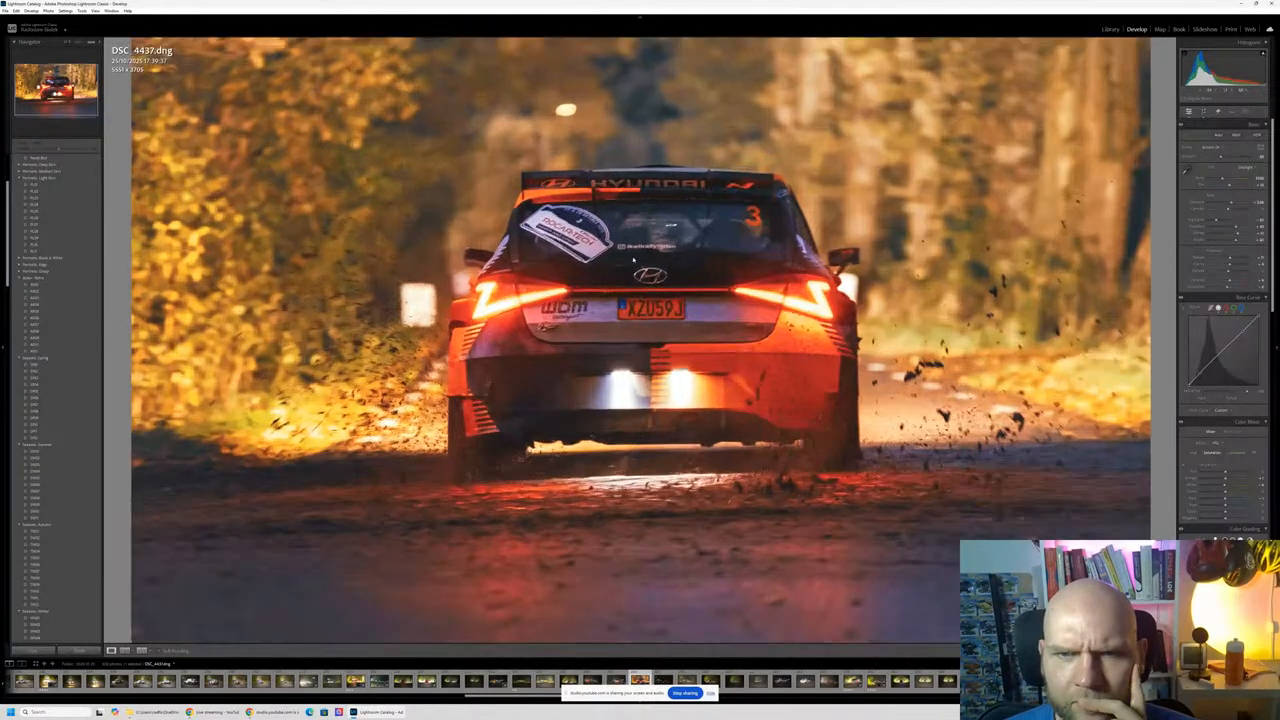
pyautogui.click(632, 260)
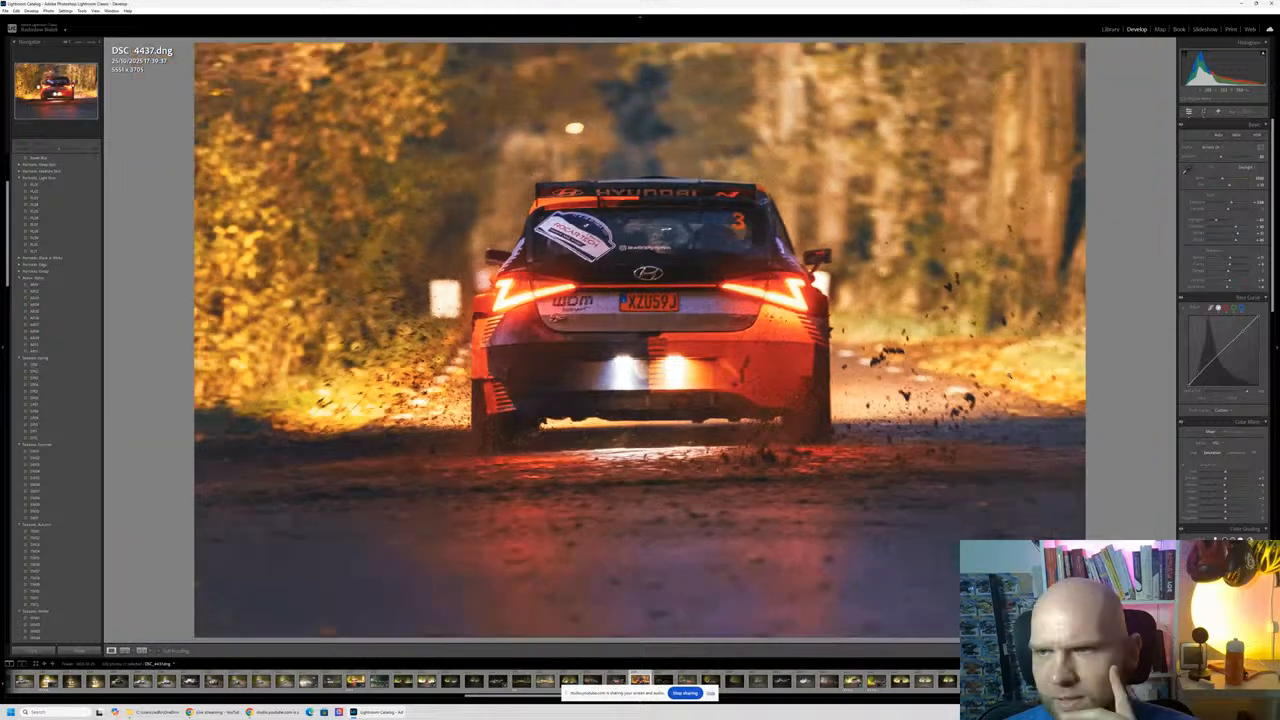
# Step: Add a linear gradient mask rising from the wet road in the foreground to just behind the car
pyautogui.click(1245, 112)
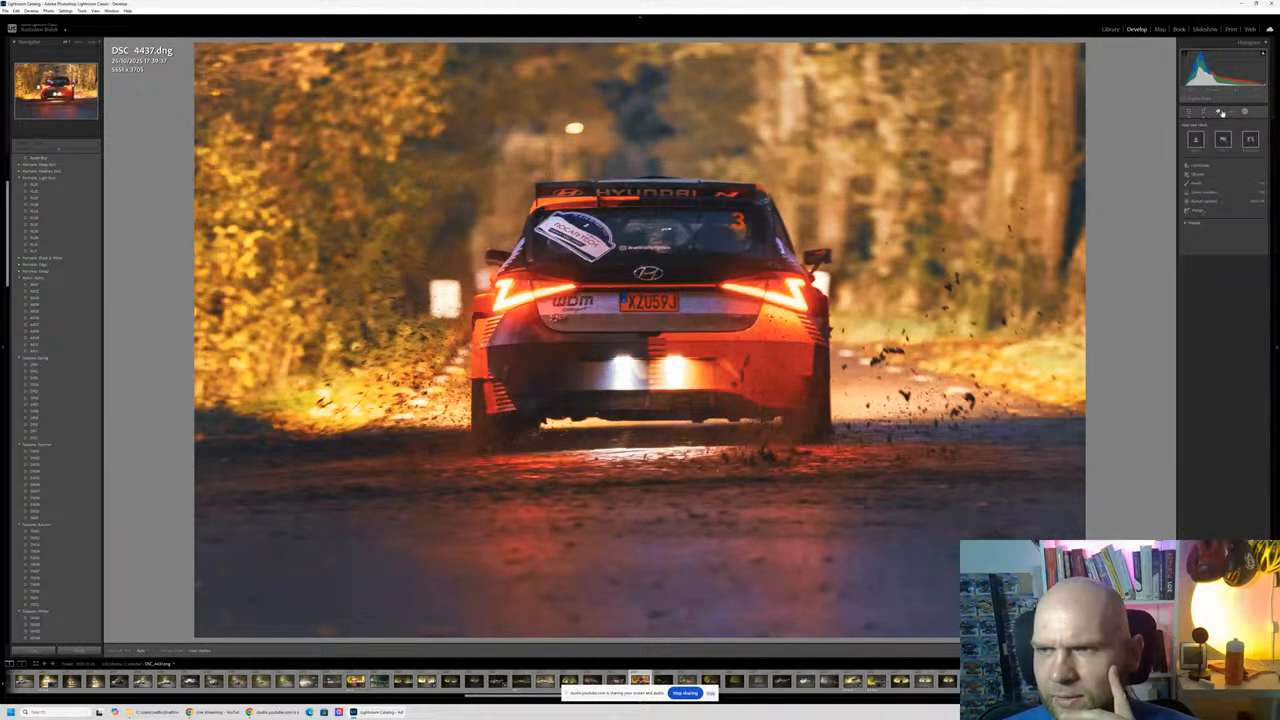
pyautogui.click(1214, 195)
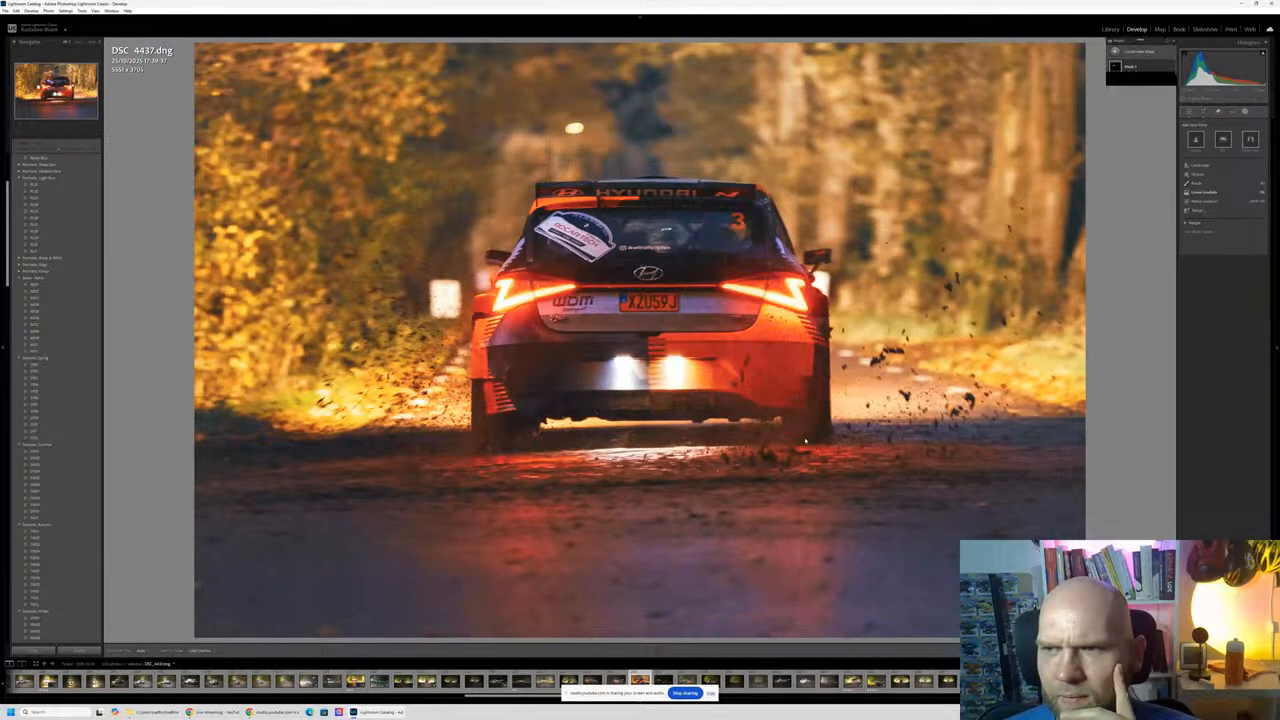
pyautogui.moveTo(613, 562); pyautogui.dragTo(621, 478)
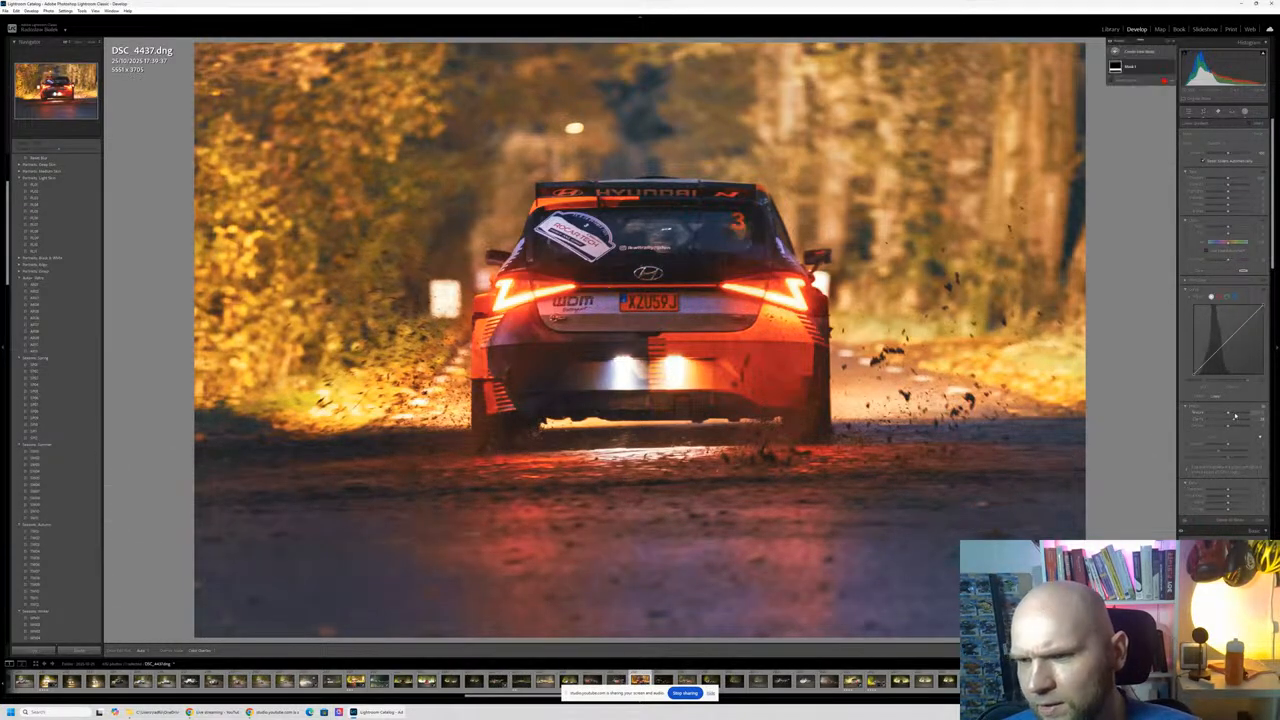
# Step: Strengthen the clarity and dehaze of the road gradient, fine-tune its texture and finish masking
pyautogui.moveTo(1235, 415)
pyautogui.mouseDown()
pyautogui.moveTo(1250, 416)
pyautogui.moveTo(1233, 428)
pyautogui.mouseUp()
pyautogui.moveTo(1233, 428); pyautogui.dragTo(1239, 420)
pyautogui.moveTo(1244, 413); pyautogui.dragTo(1240, 416)
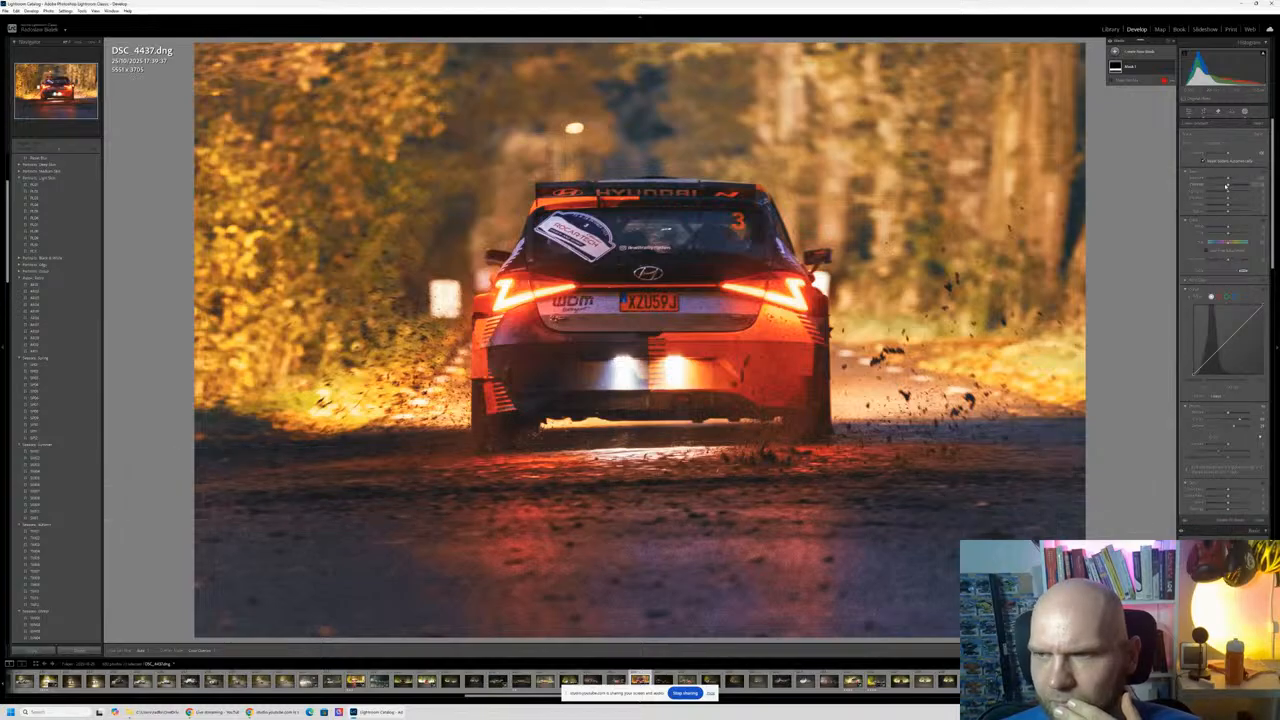
pyautogui.moveTo(1229, 186)
pyautogui.mouseDown()
pyautogui.moveTo(1252, 191)
pyautogui.moveTo(1202, 192)
pyautogui.moveTo(1229, 188)
pyautogui.mouseUp()
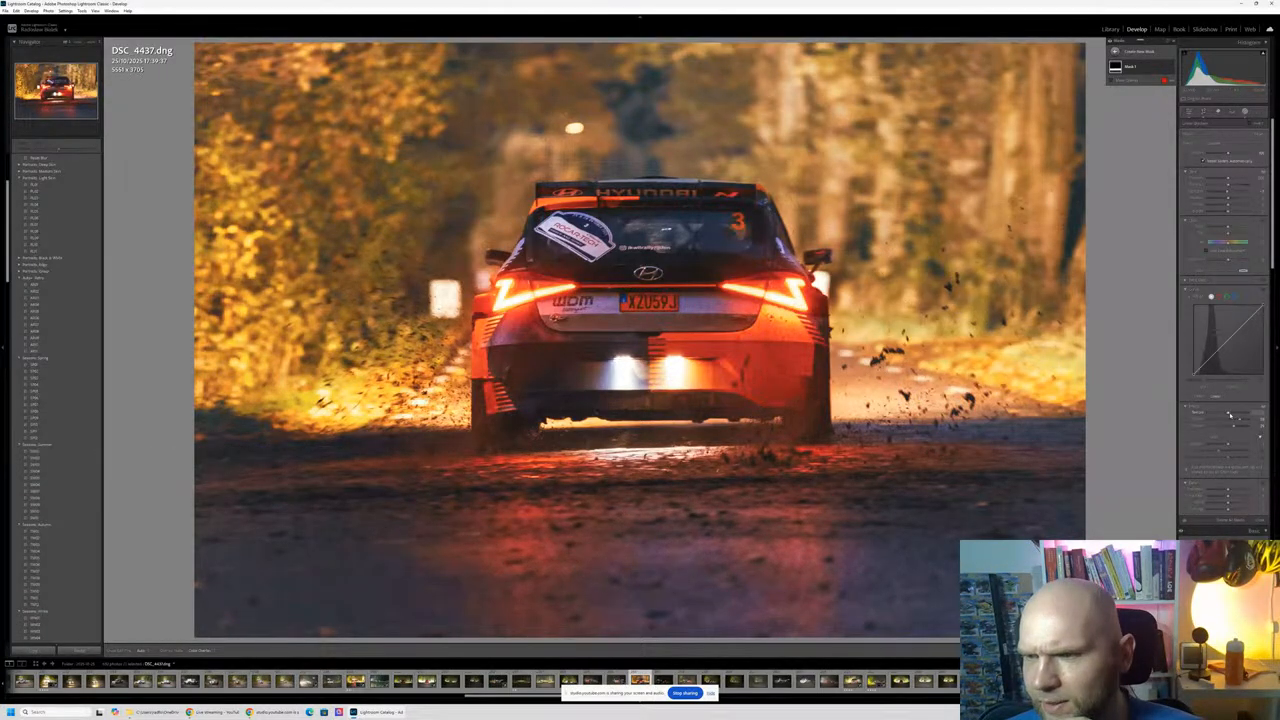
pyautogui.moveTo(1230, 413)
pyautogui.mouseDown()
pyautogui.moveTo(1259, 412)
pyautogui.moveTo(1248, 419)
pyautogui.mouseUp()
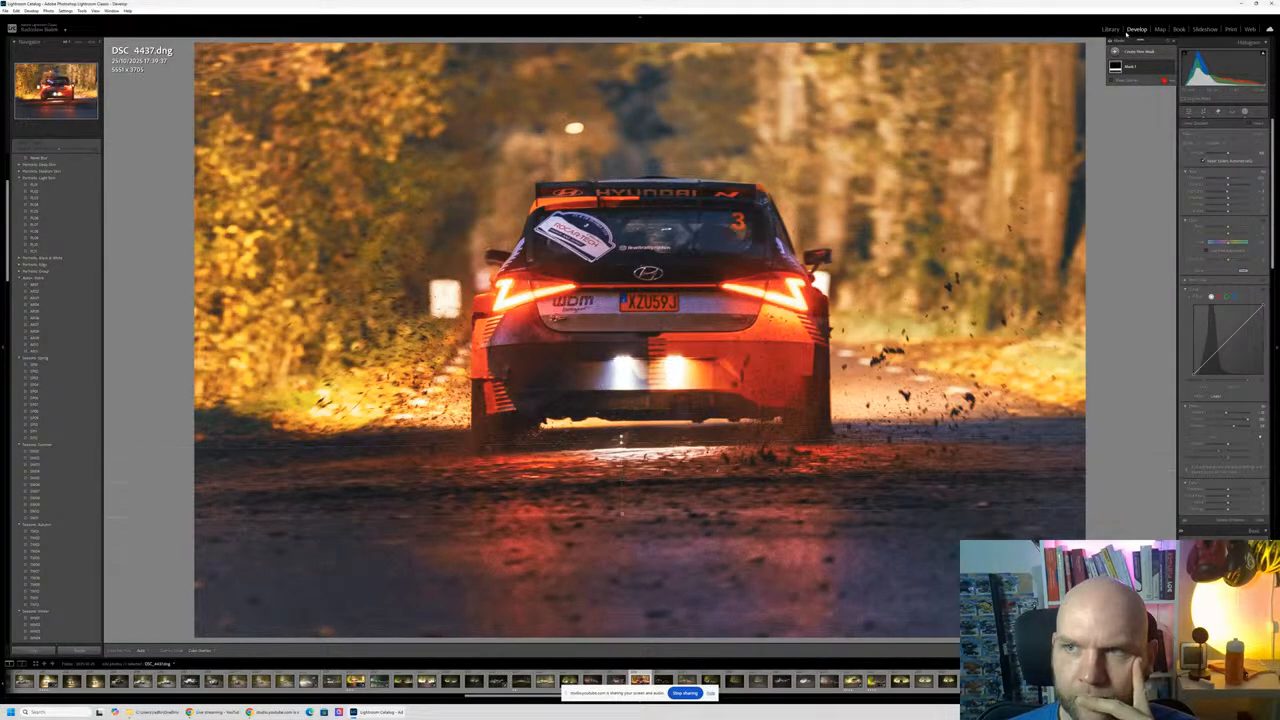
pyautogui.click(1188, 112)
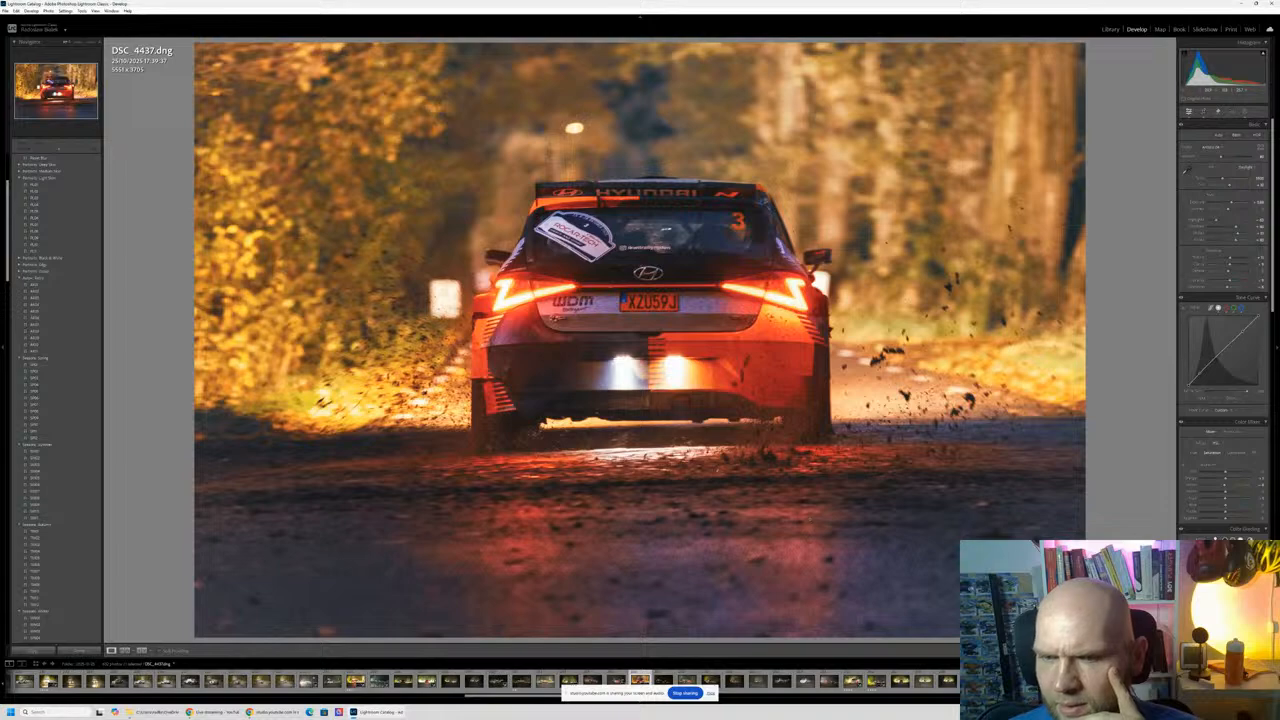
# Step: Examine the car's rear panel for noise and compare DSC_4437.dng with and without its Effects settings
pyautogui.click(714, 304)
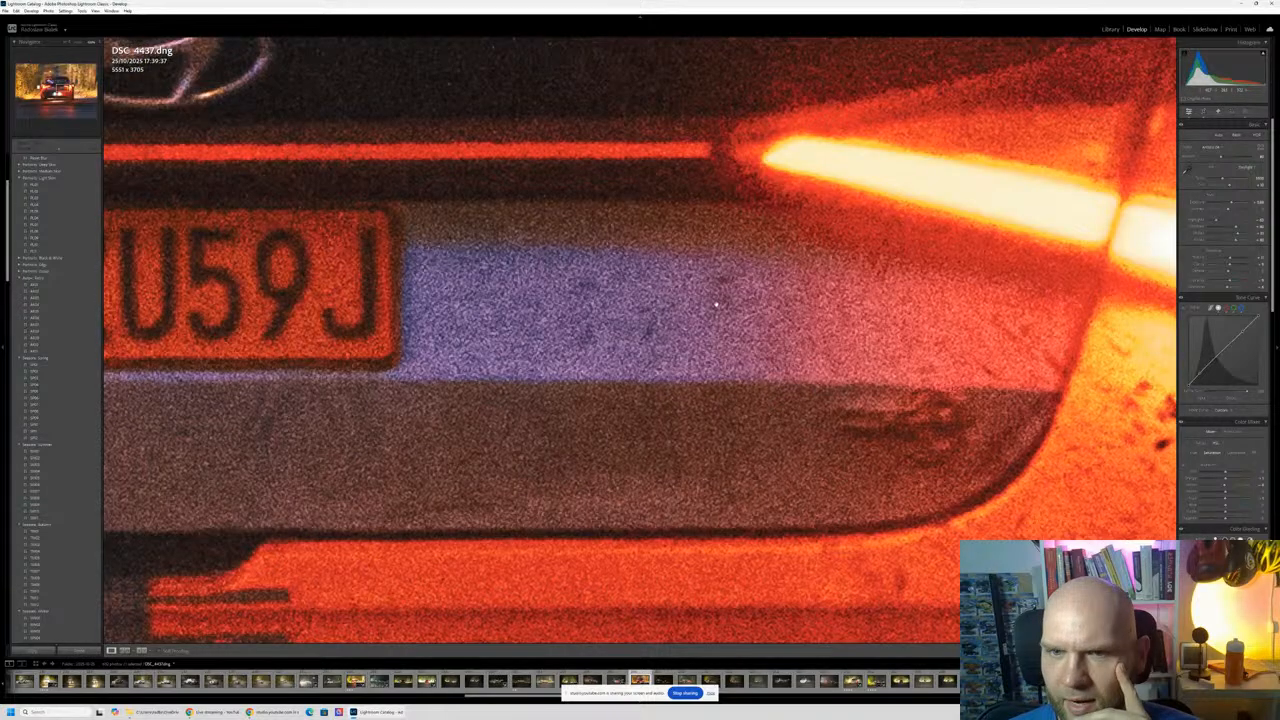
pyautogui.click(716, 304)
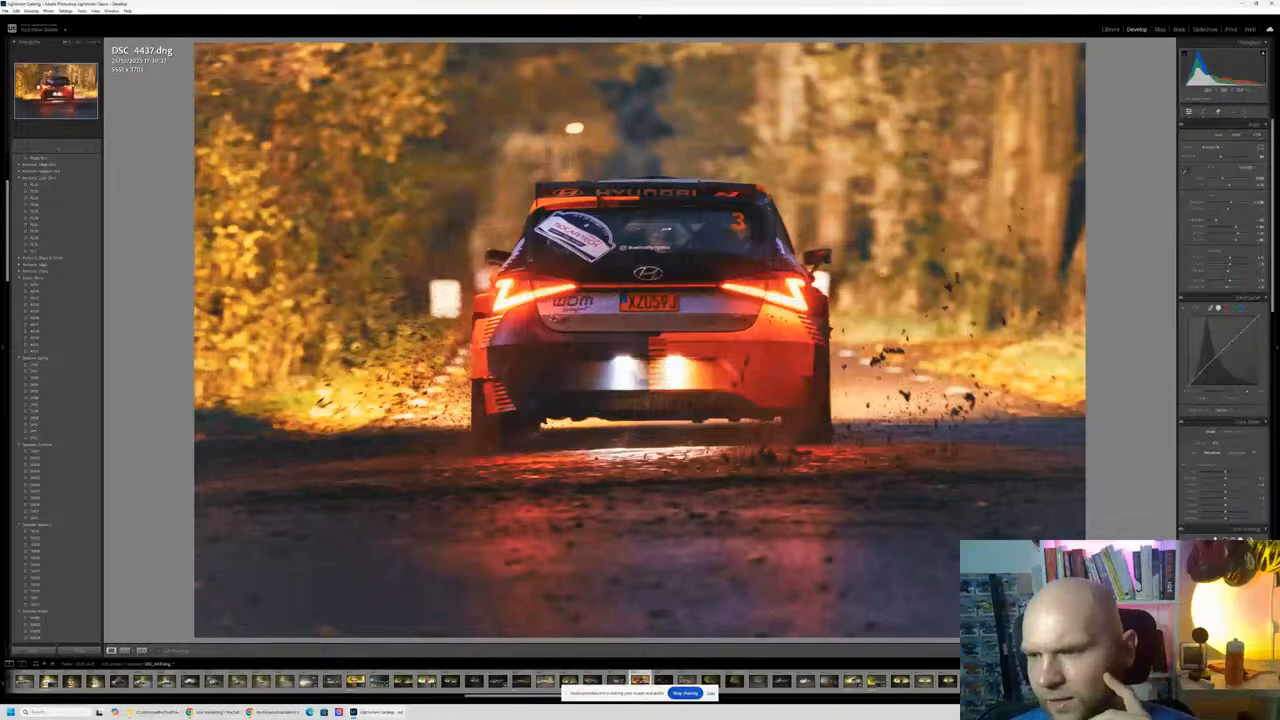
pyautogui.scroll(-2, 1225, 345)
pyautogui.scroll(-5, 1218, 388)
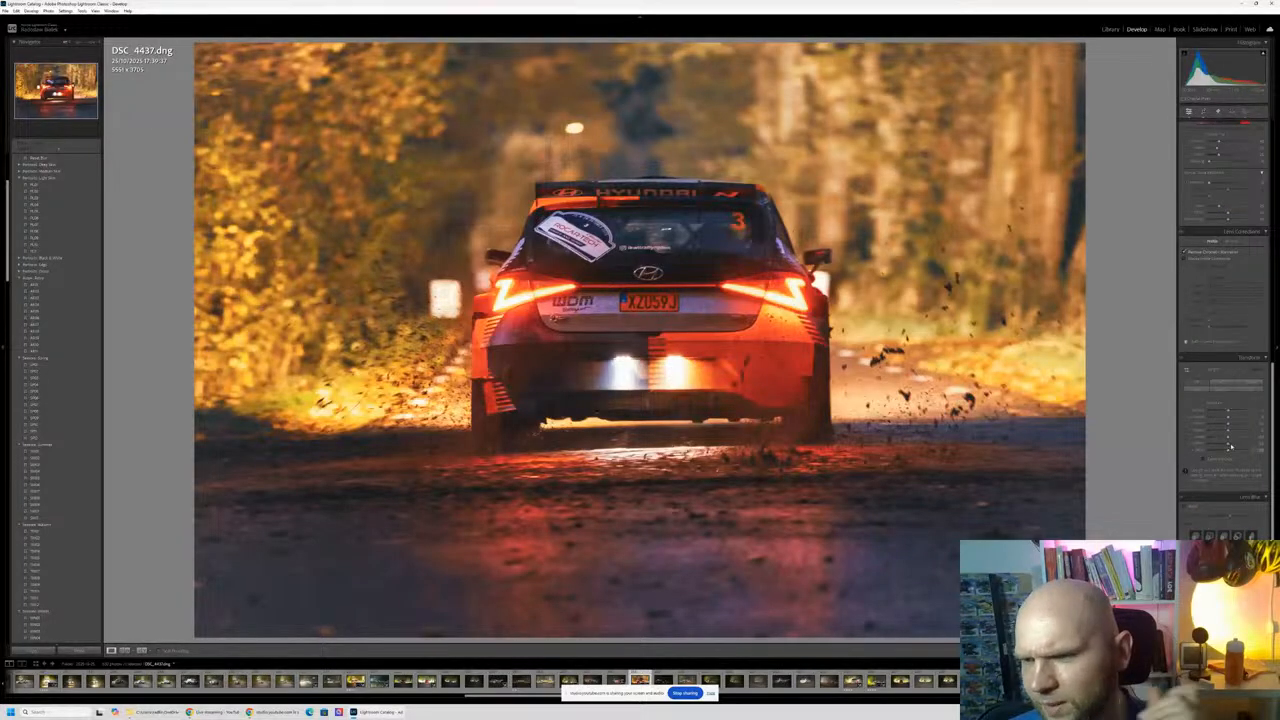
pyautogui.scroll(-5, 1218, 388)
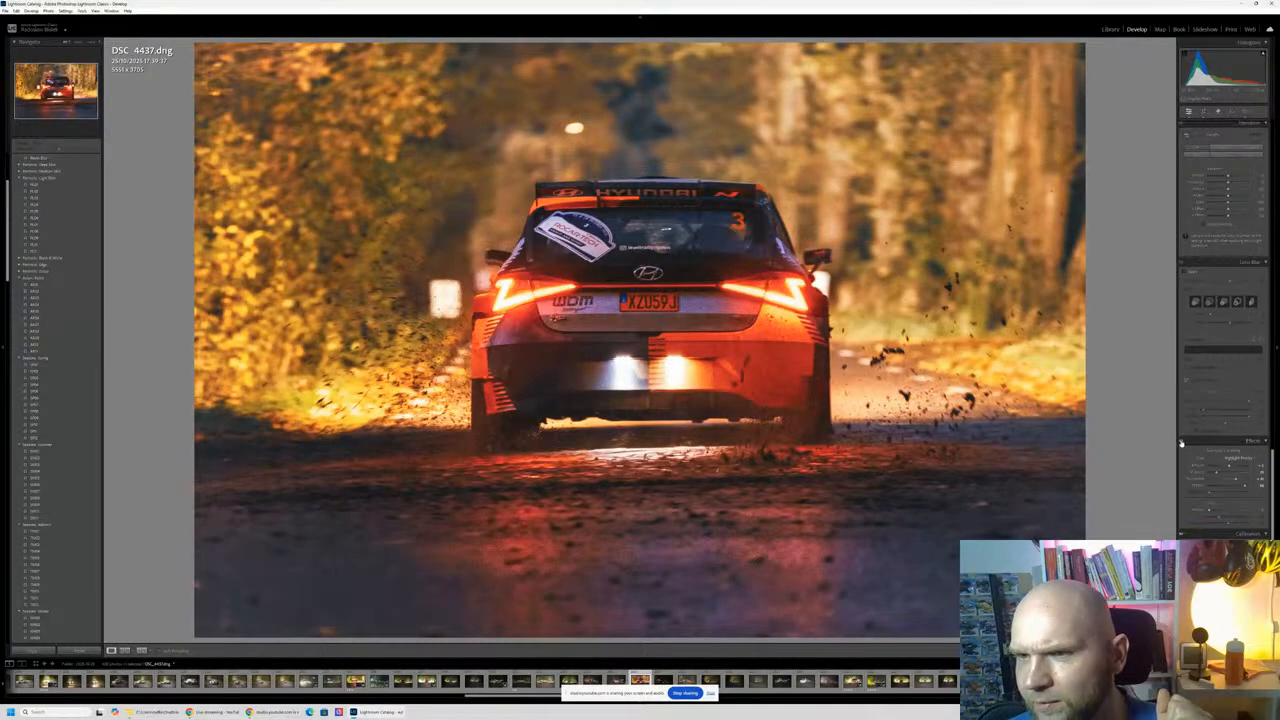
pyautogui.click(1181, 441)
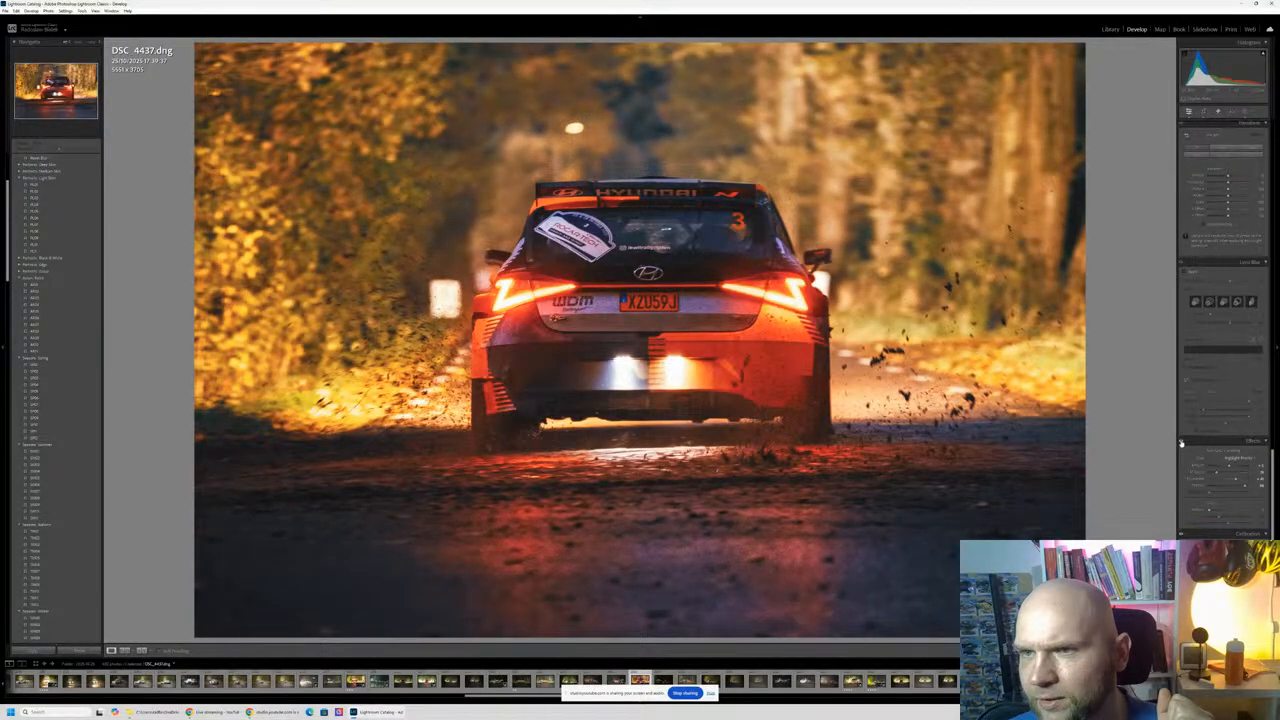
pyautogui.click(1181, 441)
pyautogui.click(1181, 441)
pyautogui.click(1181, 441)
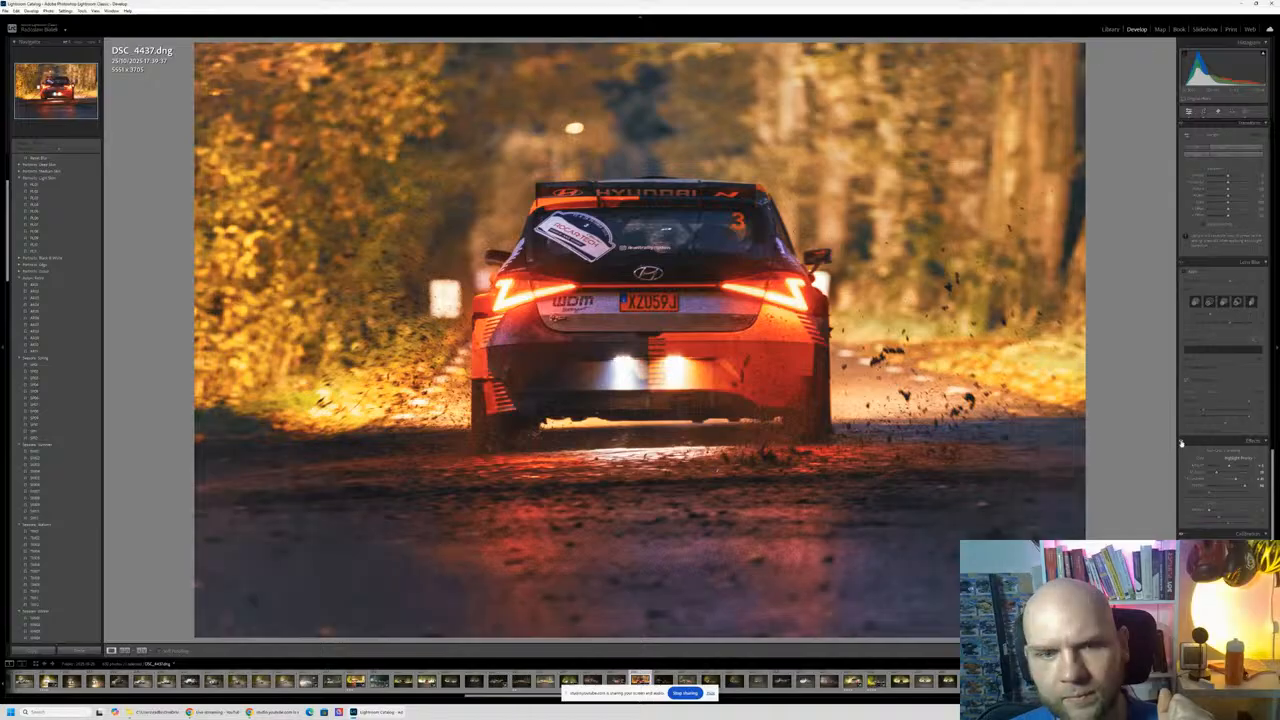
pyautogui.click(1181, 441)
pyautogui.click(1181, 441)
pyautogui.click(1181, 441)
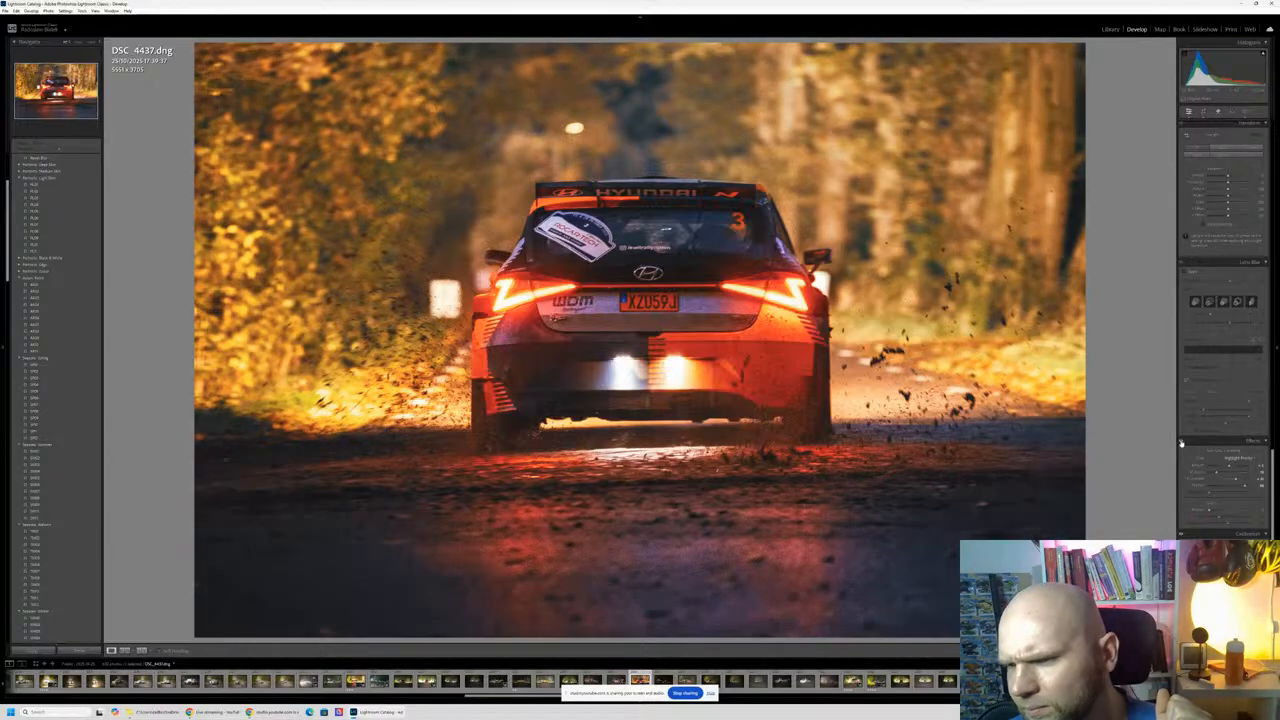
pyautogui.click(1181, 441)
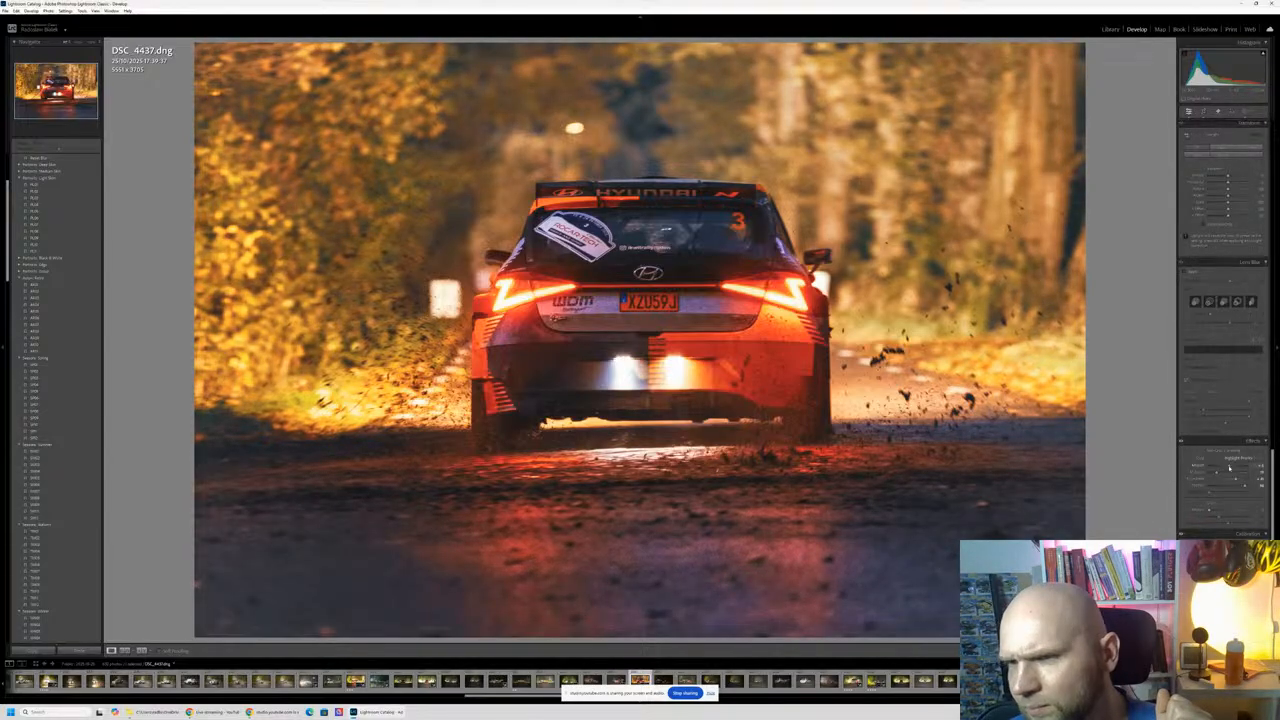
# Step: Compare DSC_4437.dng with and without its Effects settings and set the vignette amount to 0
pyautogui.moveTo(1230, 467)
pyautogui.mouseDown()
pyautogui.moveTo(1246, 467)
pyautogui.moveTo(1231, 467)
pyautogui.mouseUp()
pyautogui.moveTo(1231, 467); pyautogui.dragTo(1228, 462)
pyautogui.rightClick(1252, 441)
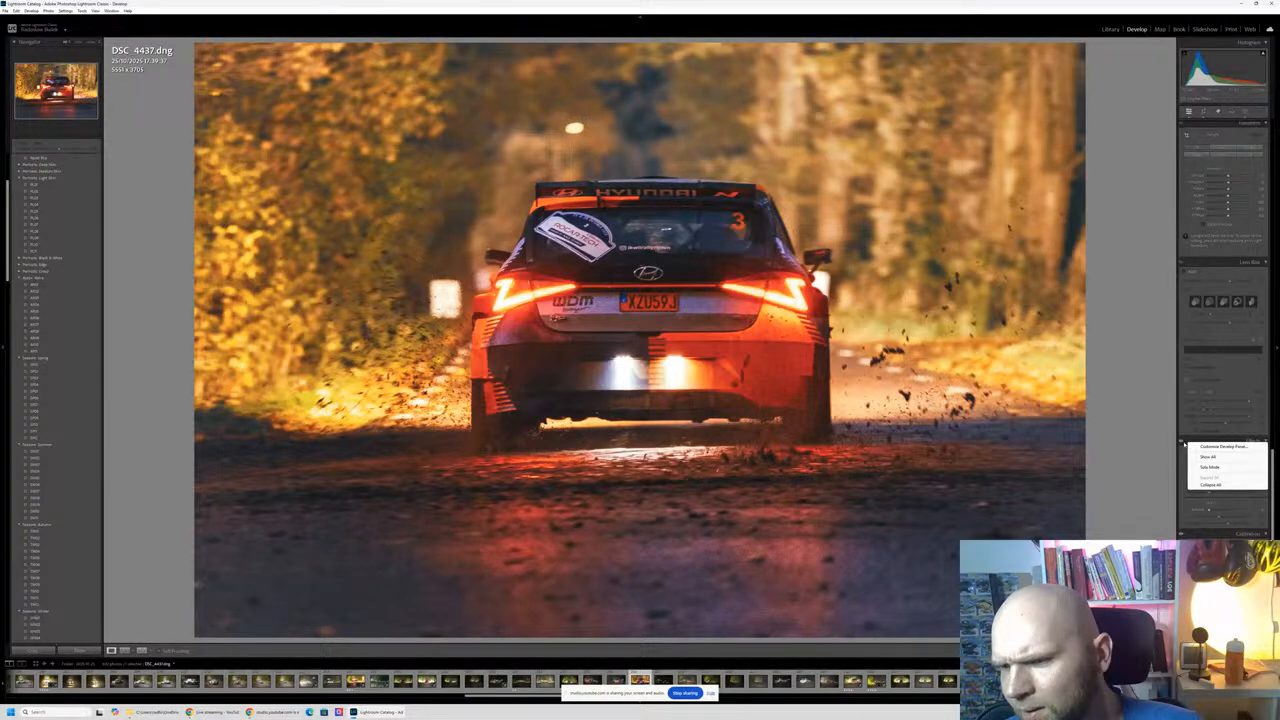
pyautogui.rightClick(1182, 441)
pyautogui.click(1182, 443)
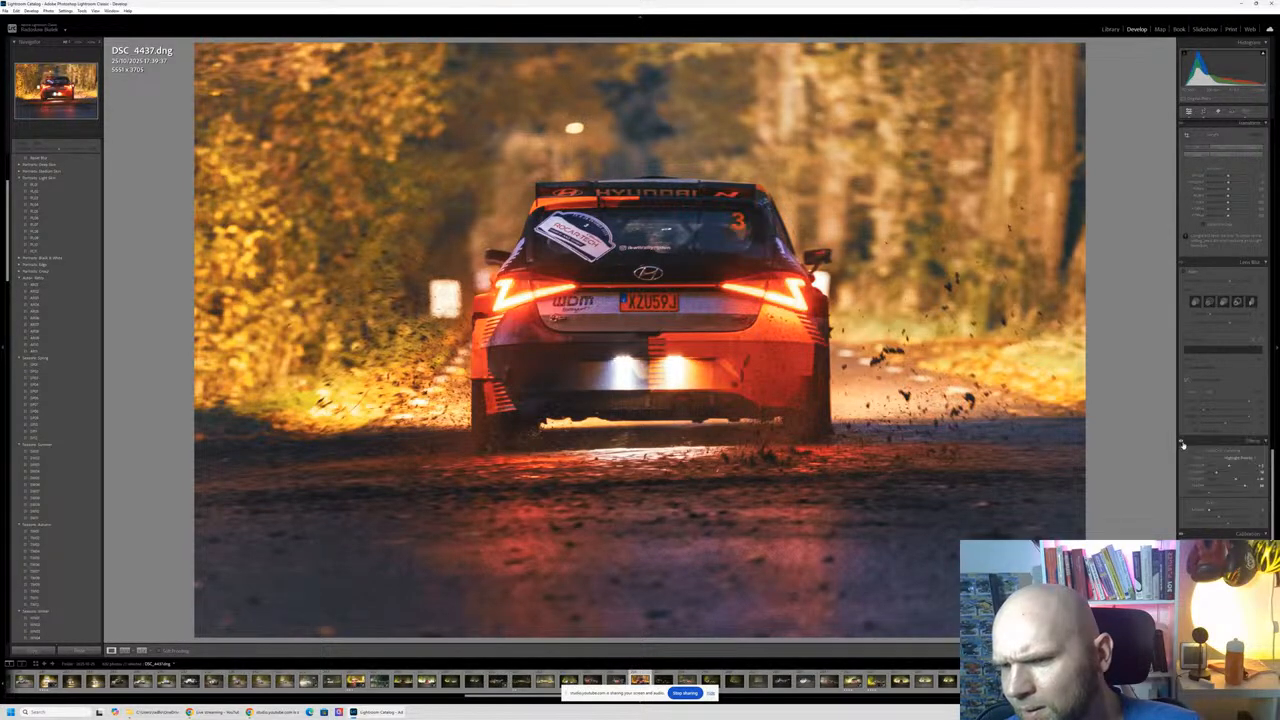
pyautogui.click(1257, 466)
pyautogui.write('0')
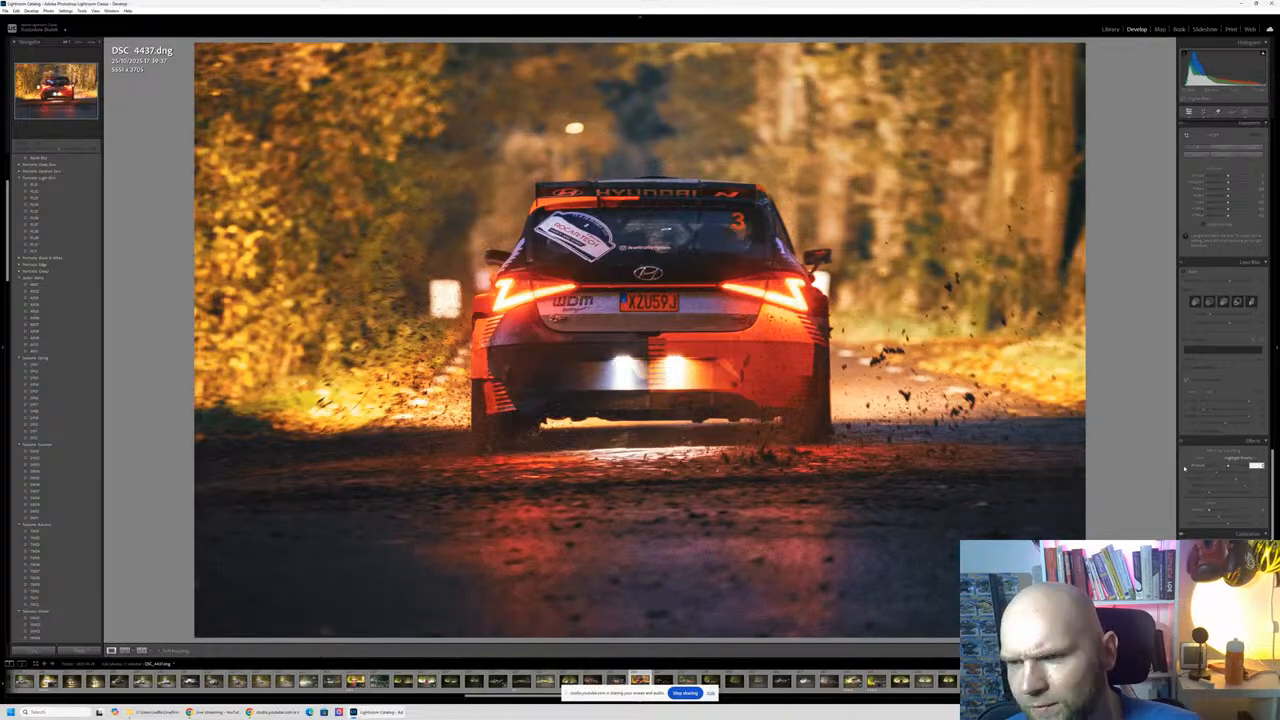
pyautogui.press('Return')
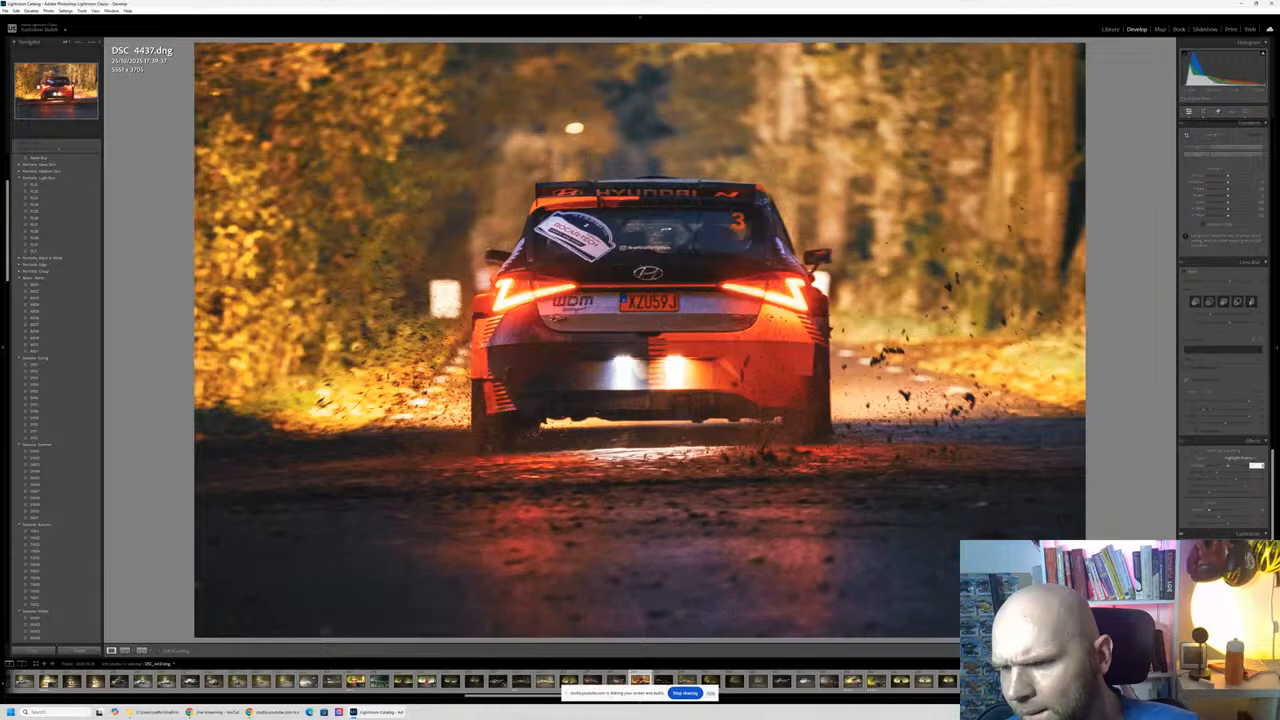
# Step: Turn on Denoise for DSC_4437.dng in the Detail settings
pyautogui.scroll(4, 1222, 350)
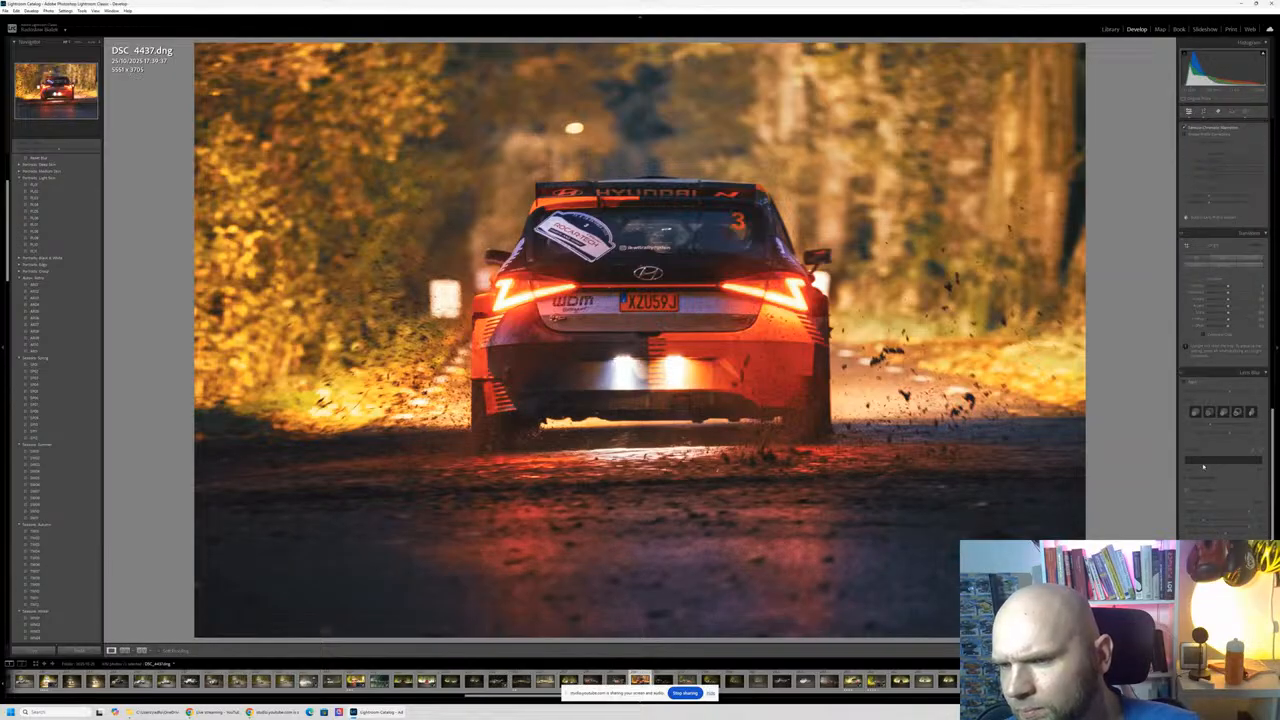
pyautogui.scroll(4, 1204, 418)
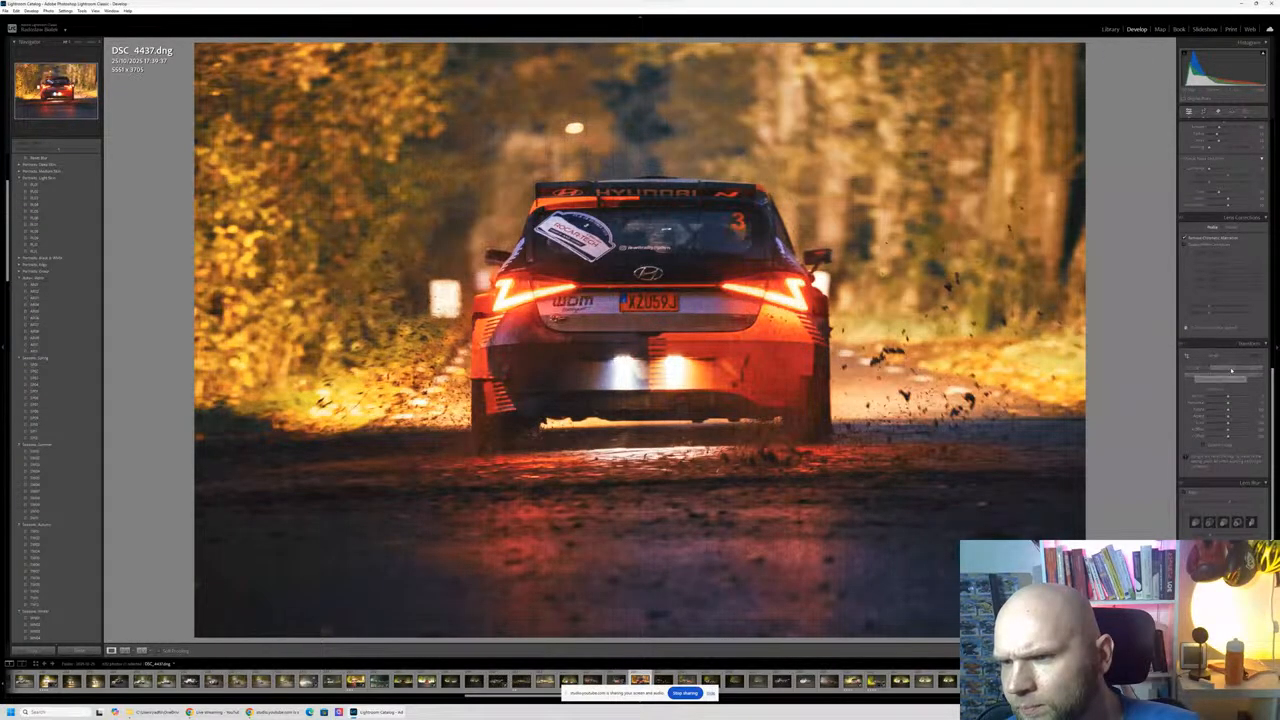
pyautogui.scroll(4, 1212, 360)
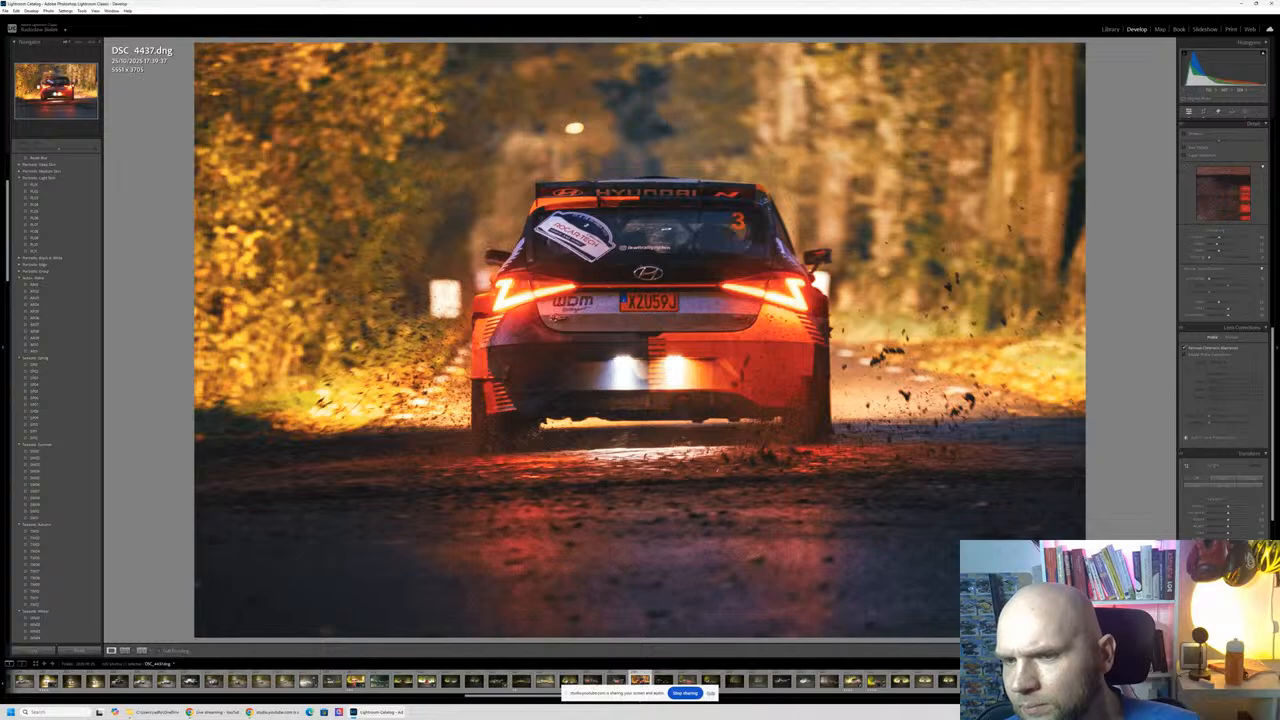
pyautogui.scroll(-5, 1202, 481)
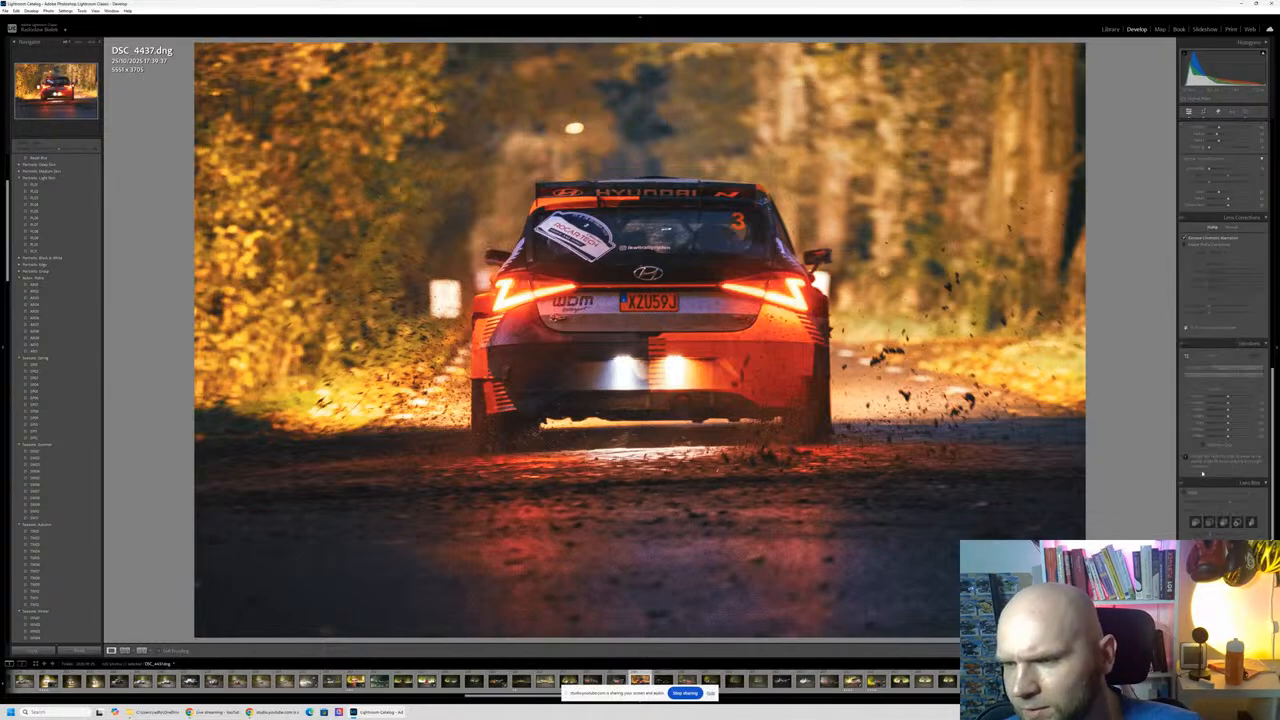
pyautogui.scroll(2, 1206, 455)
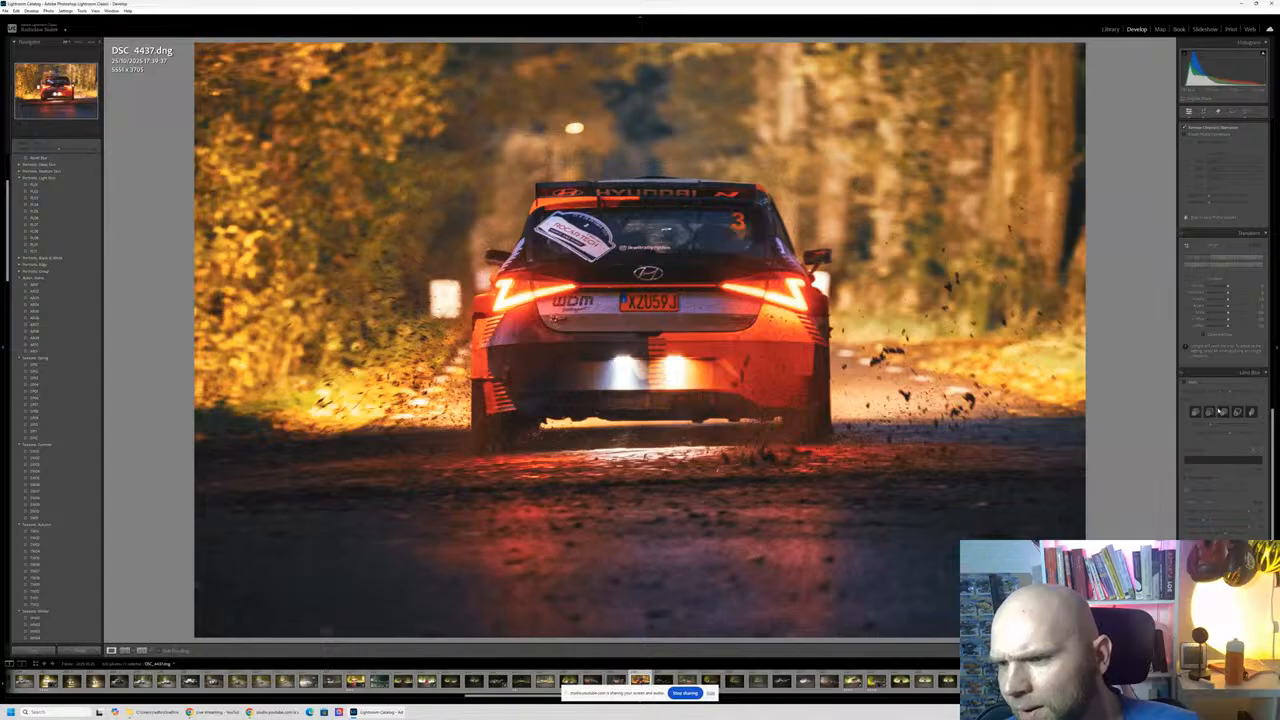
pyautogui.scroll(-3, 1230, 503)
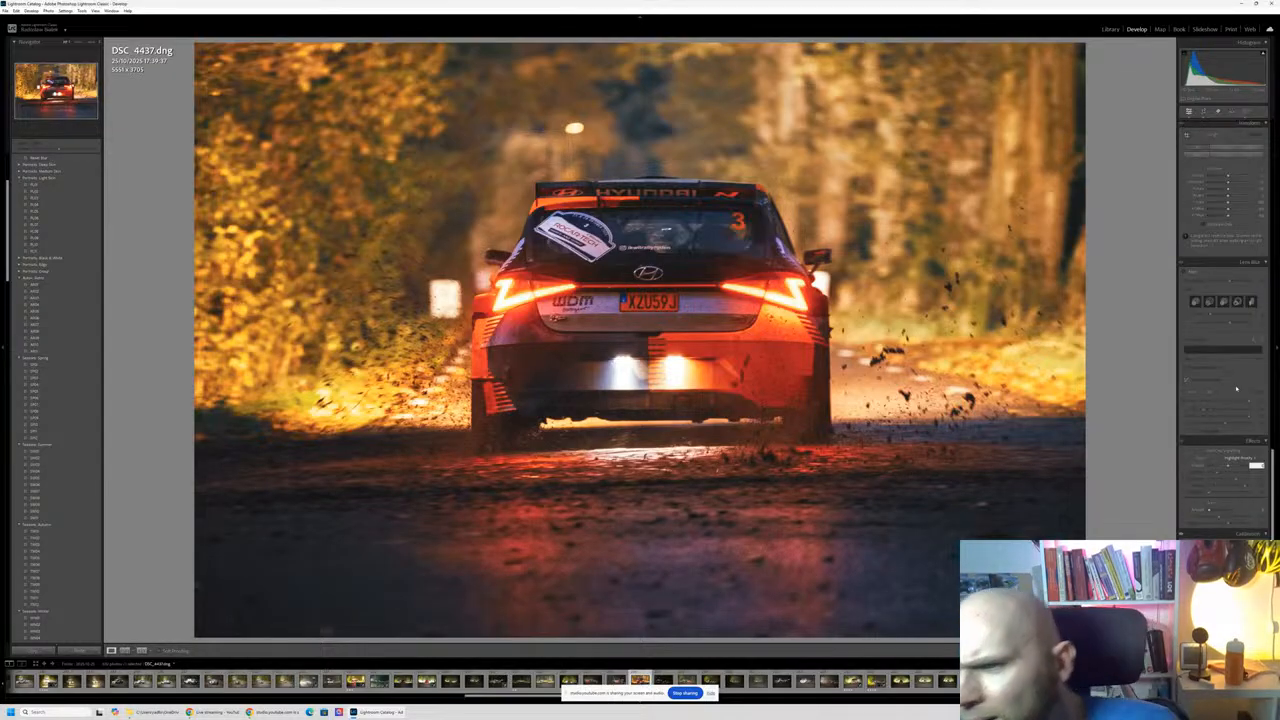
pyautogui.scroll(6, 1237, 390)
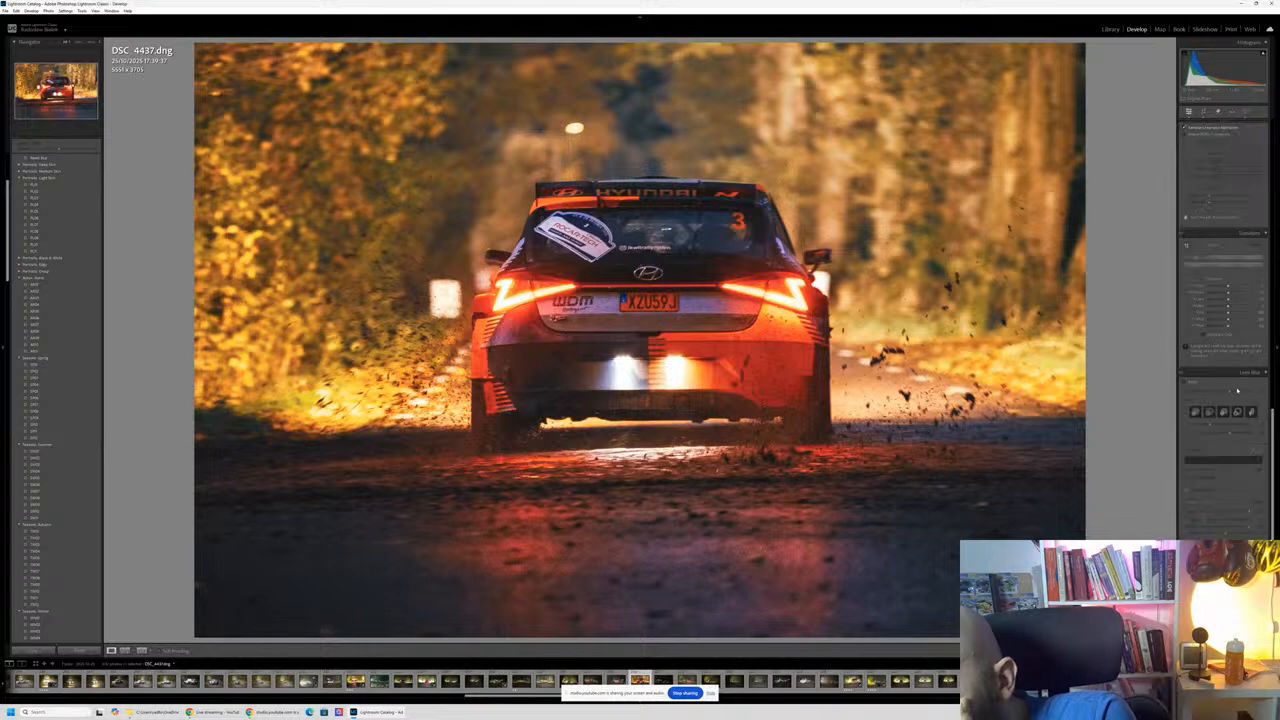
pyautogui.scroll(3, 1237, 390)
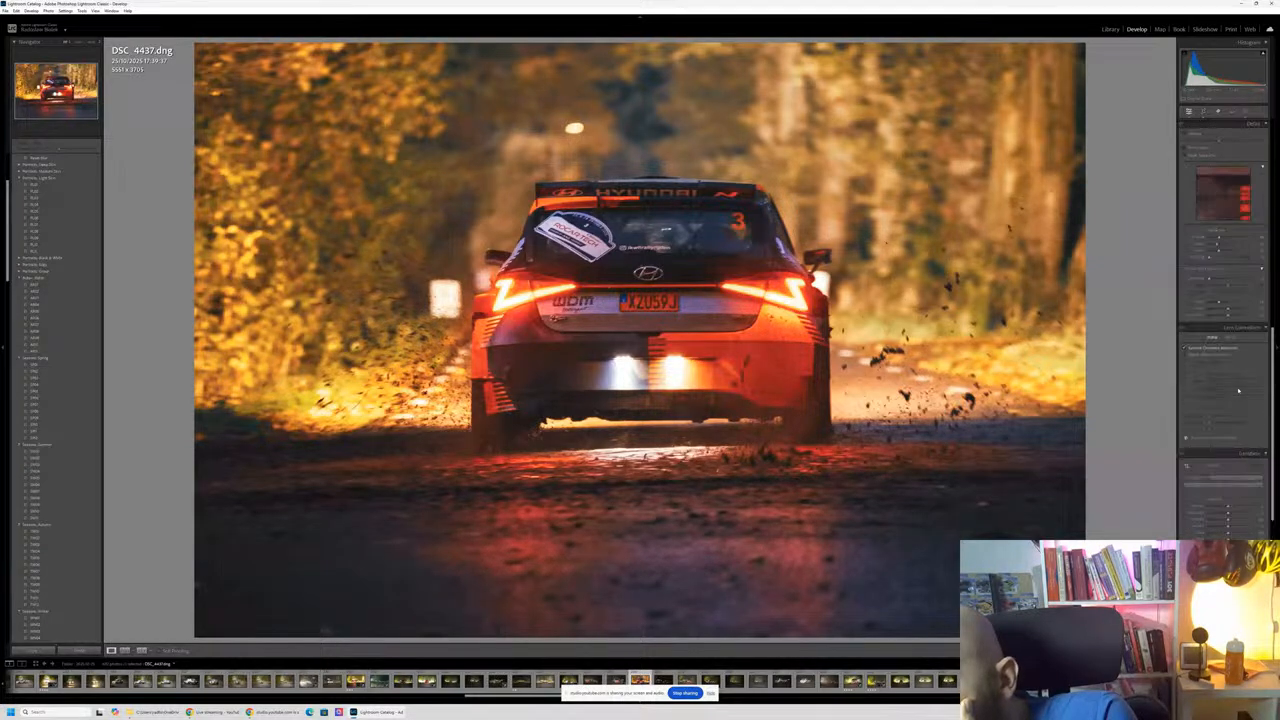
pyautogui.scroll(3, 1240, 401)
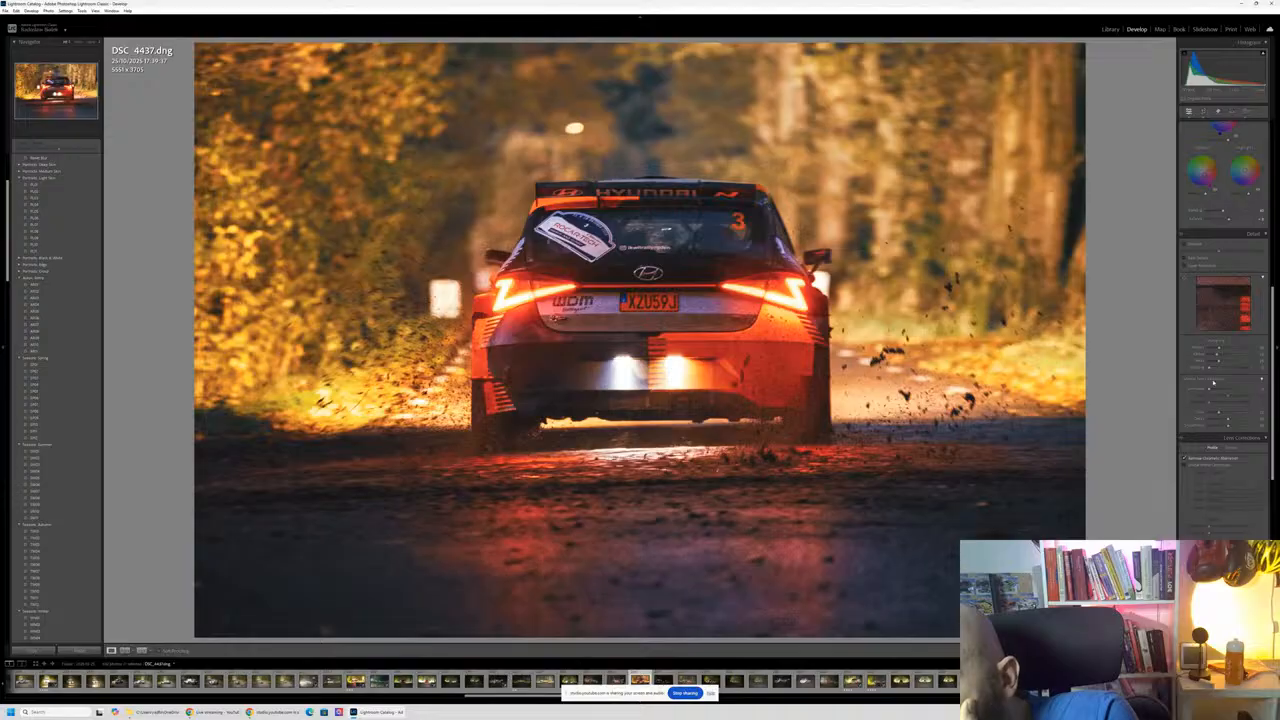
pyautogui.click(1186, 244)
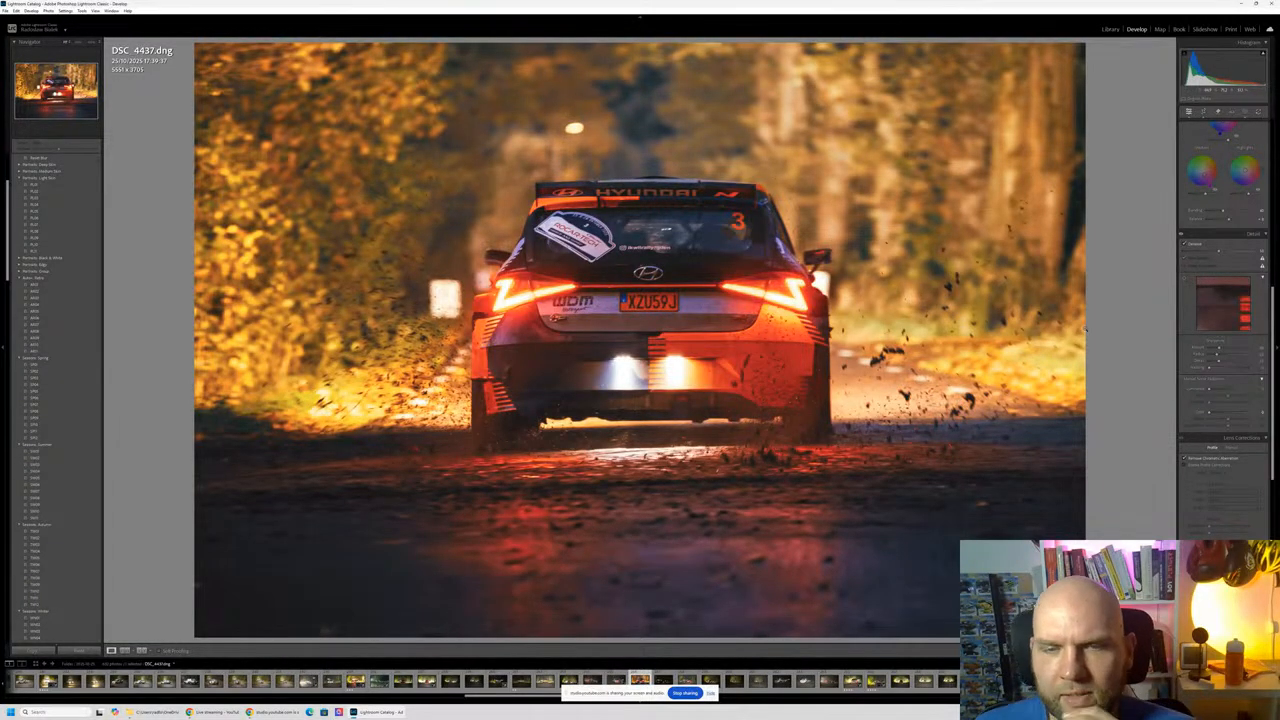
# Step: Lower the Denoise amount while checking the car's rear up close, and rate DSC_4437.dng four stars
pyautogui.click(738, 291)
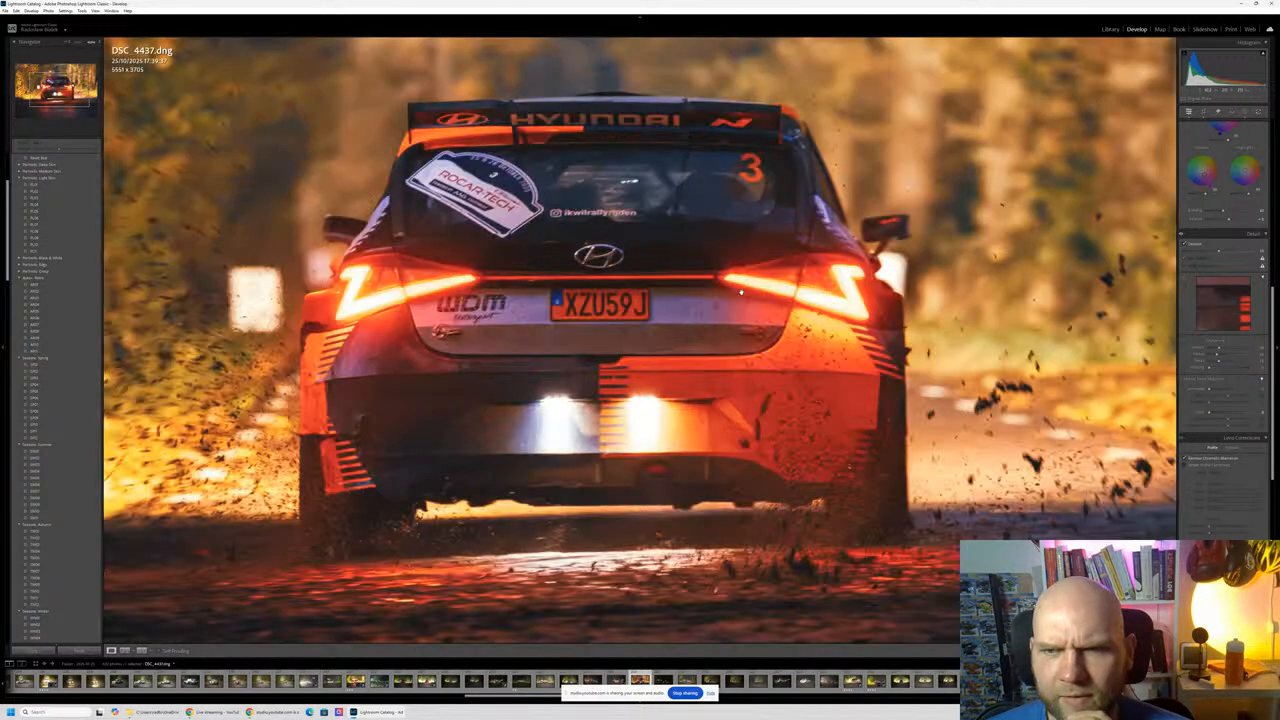
pyautogui.click(889, 274)
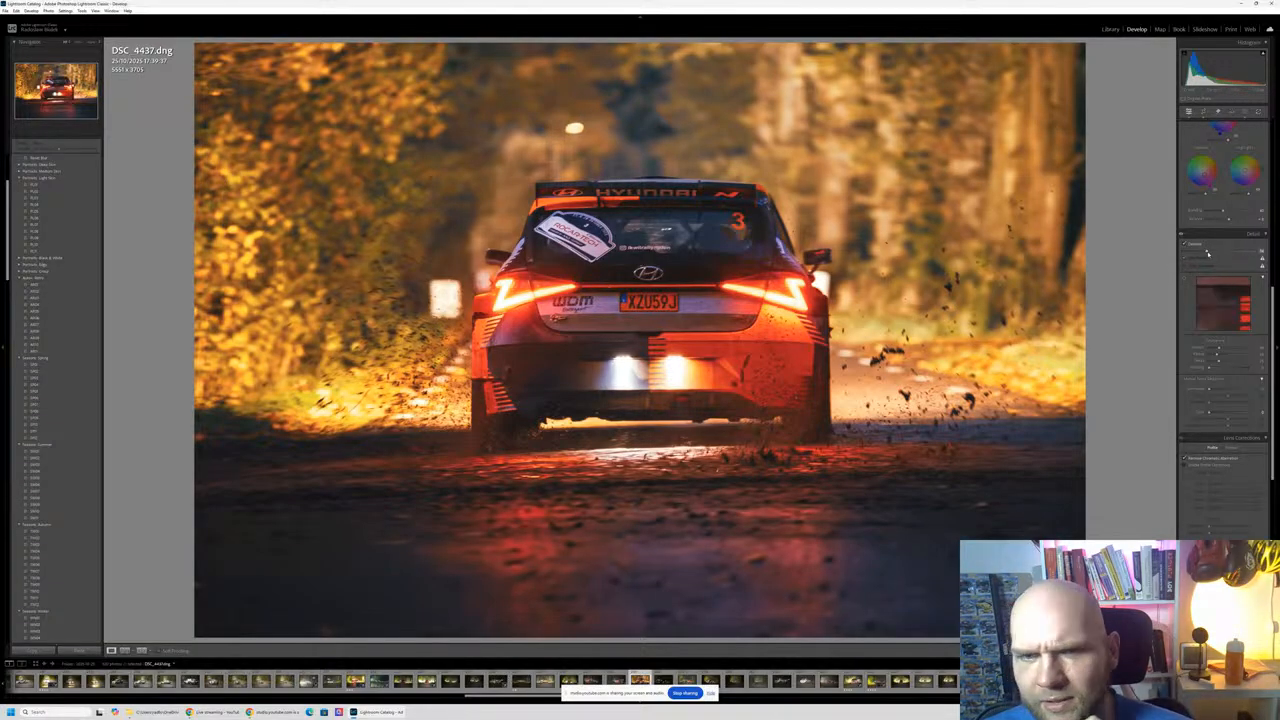
pyautogui.click(641, 312)
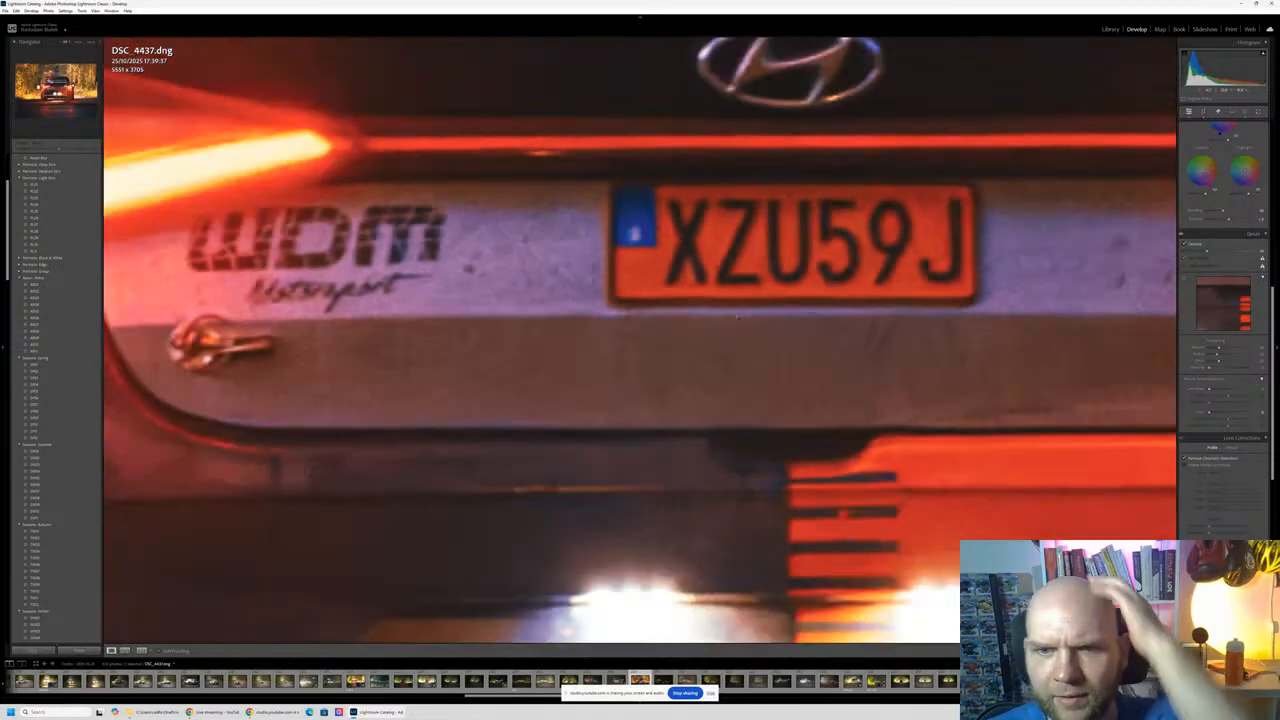
pyautogui.click(738, 317)
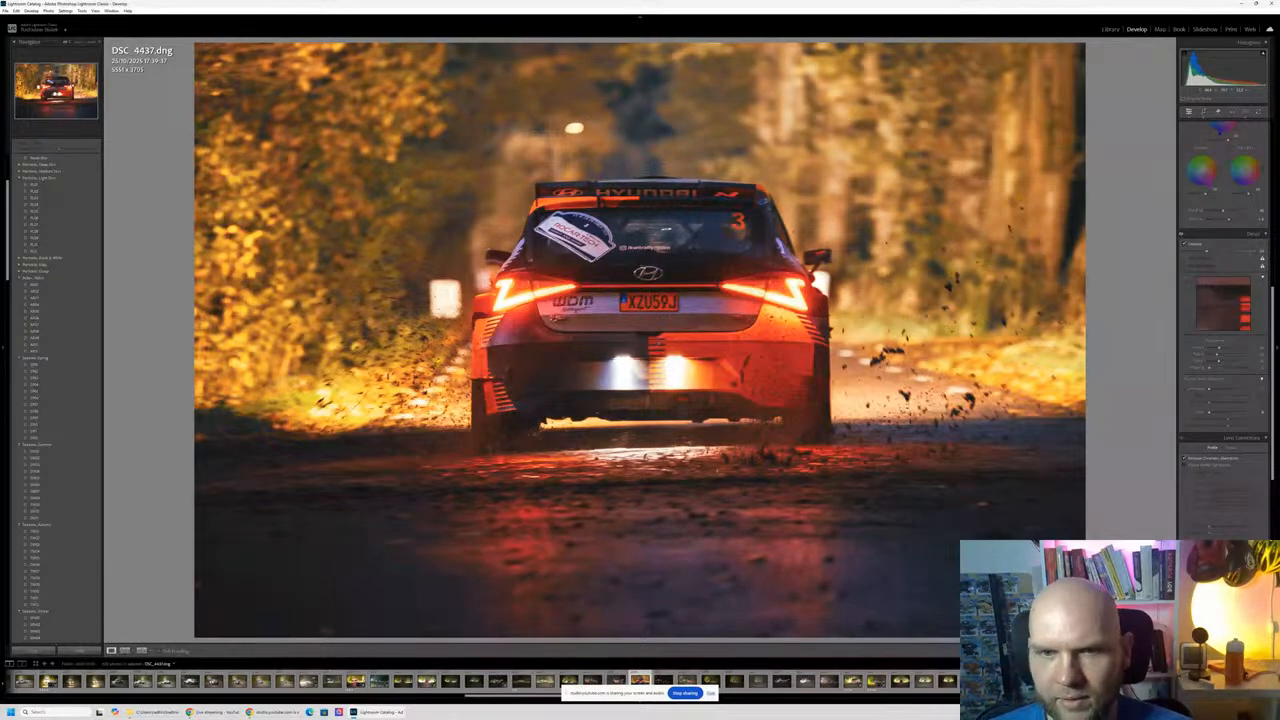
pyautogui.press('4')
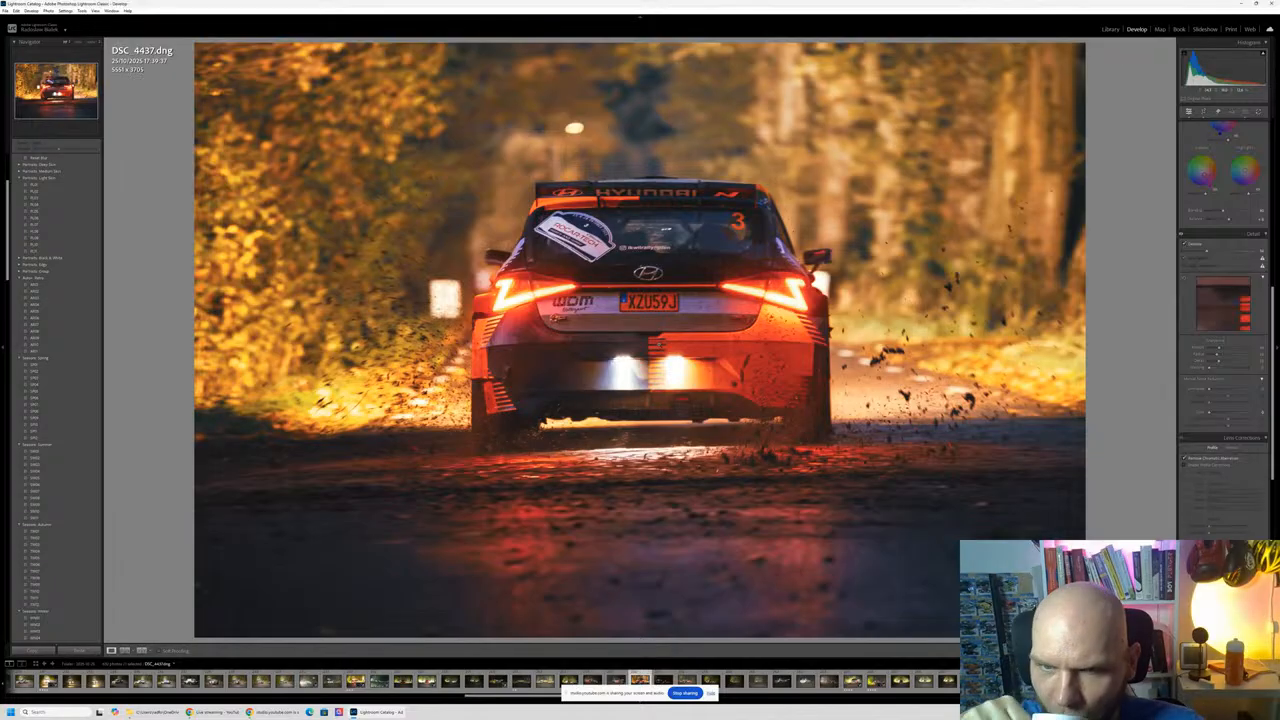
# Step: Review the photos of the Hyundai driving away down the forest road, from DSC_4438.dng onward
pyautogui.press('Right')
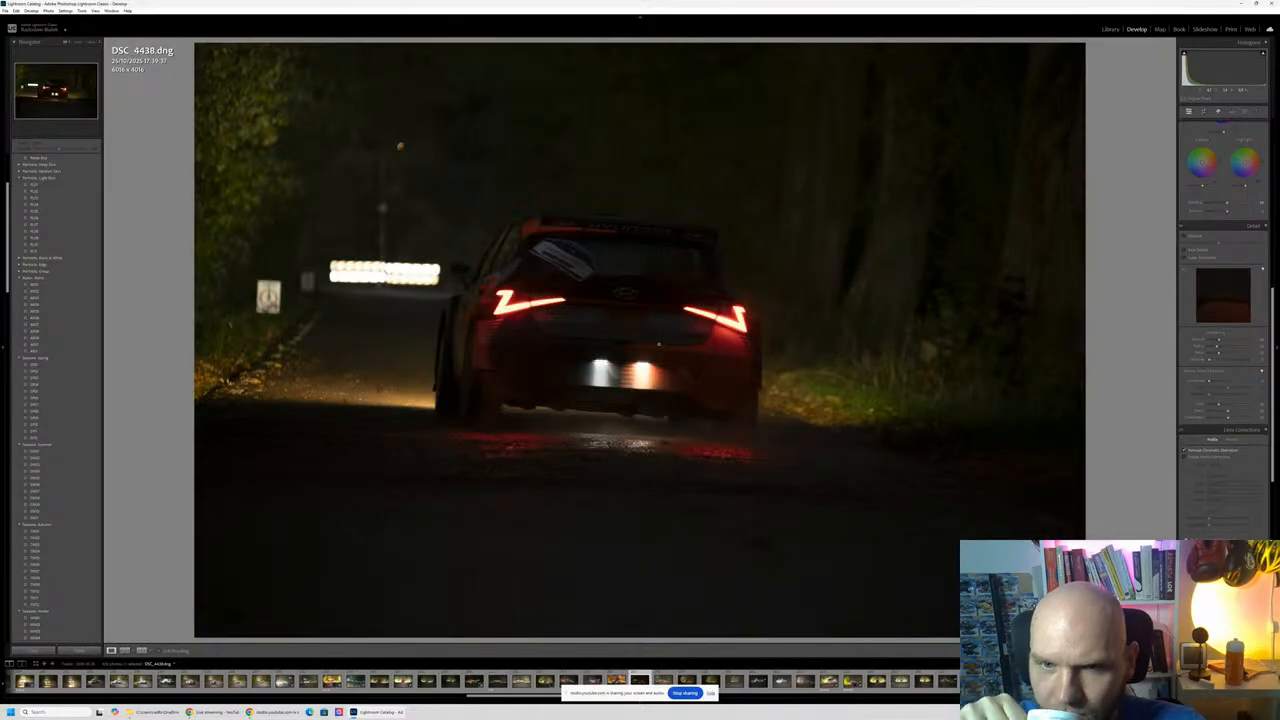
pyautogui.press('Right')
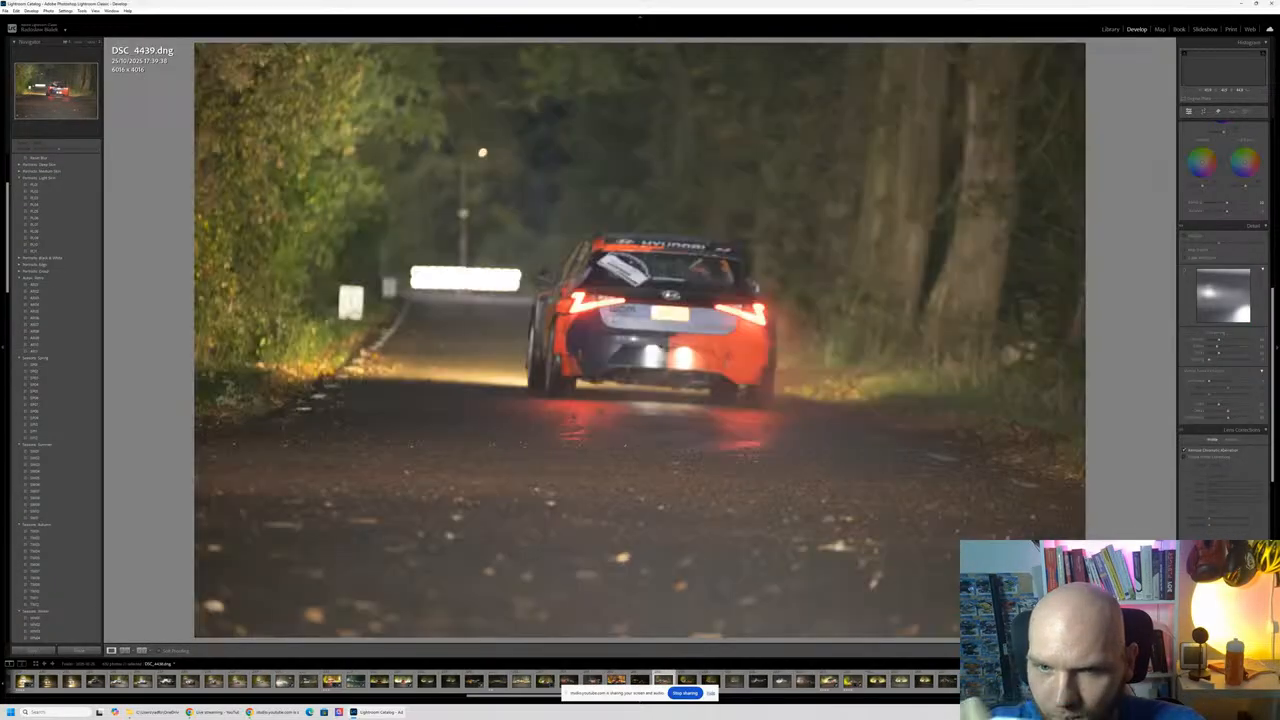
pyautogui.press('Right')
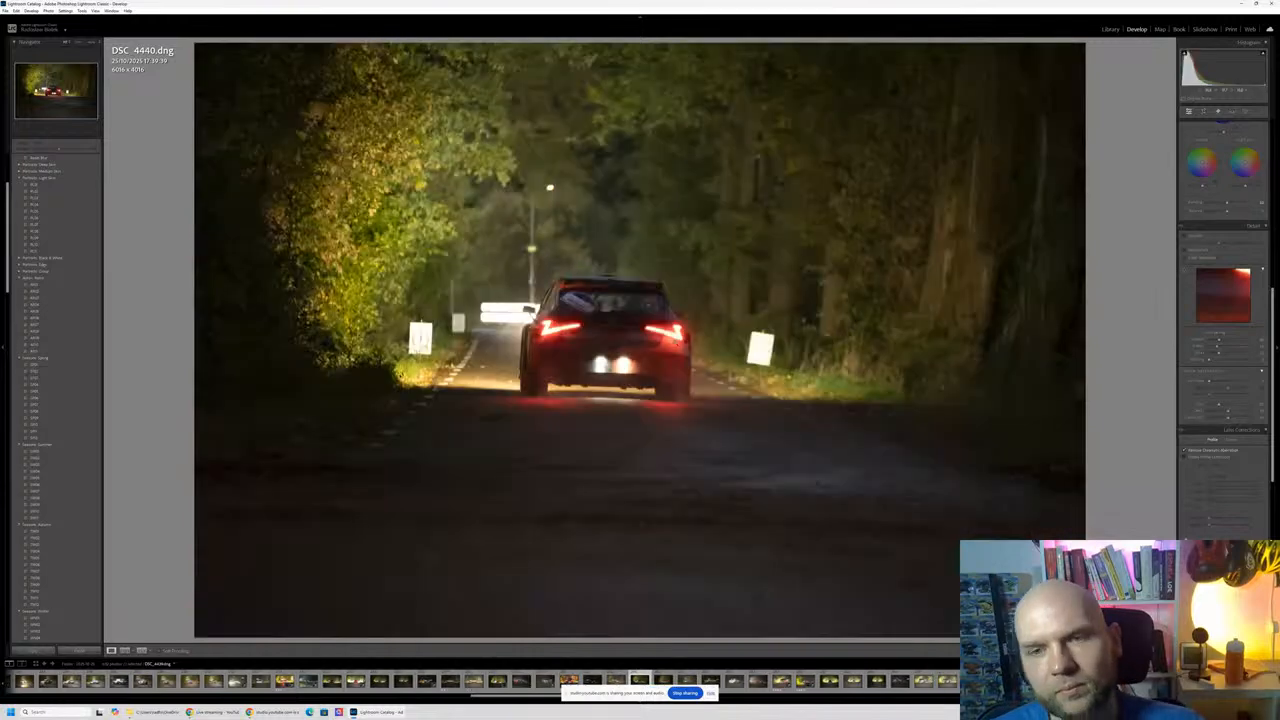
pyautogui.press('Right')
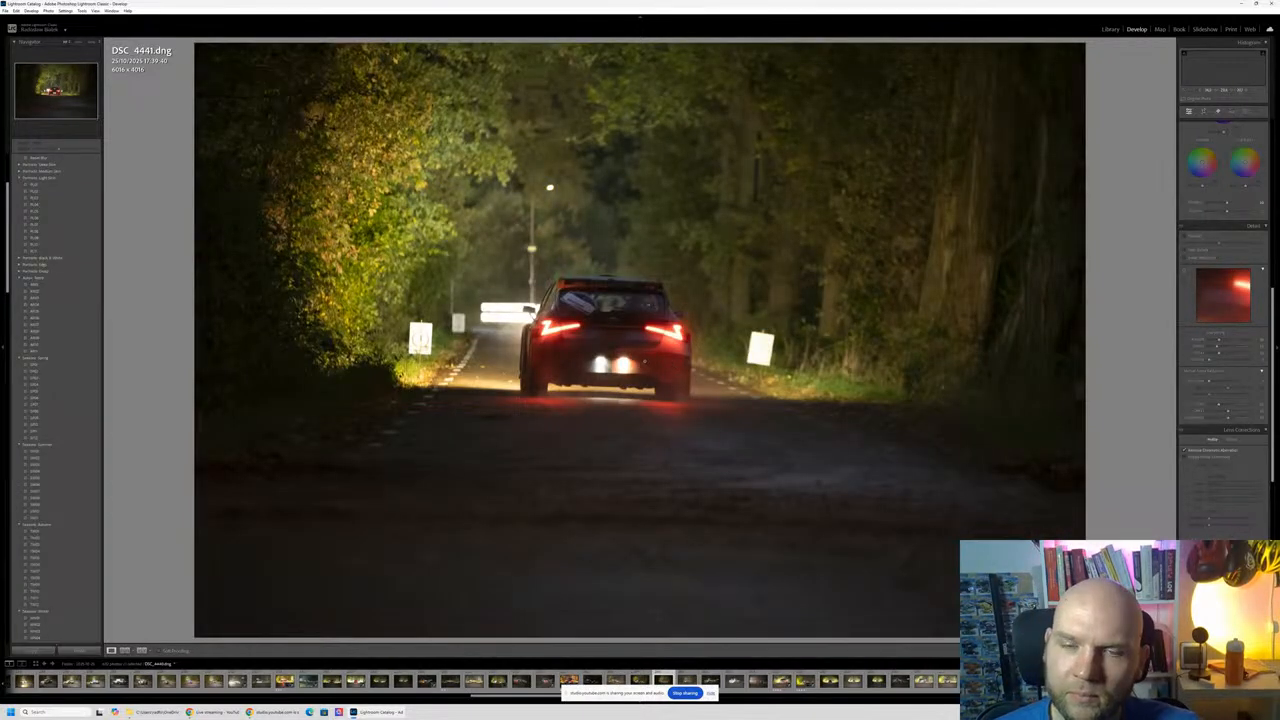
pyautogui.press('Right')
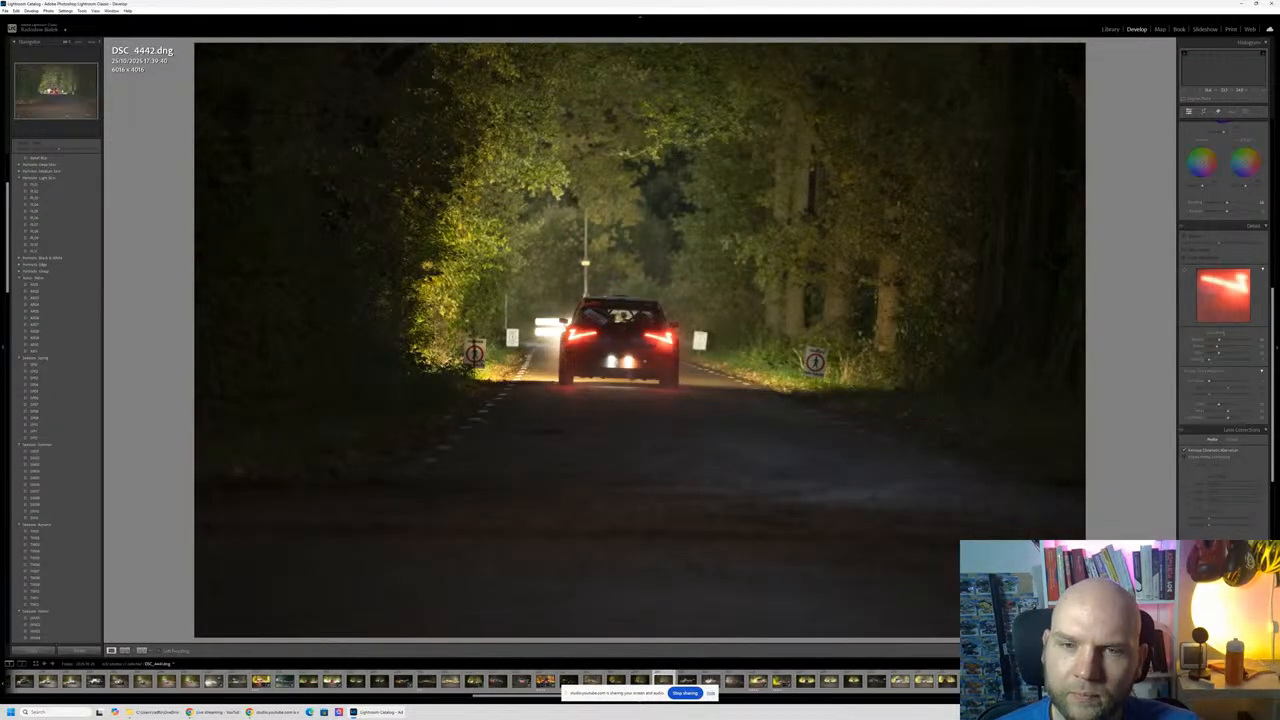
pyautogui.press('Right')
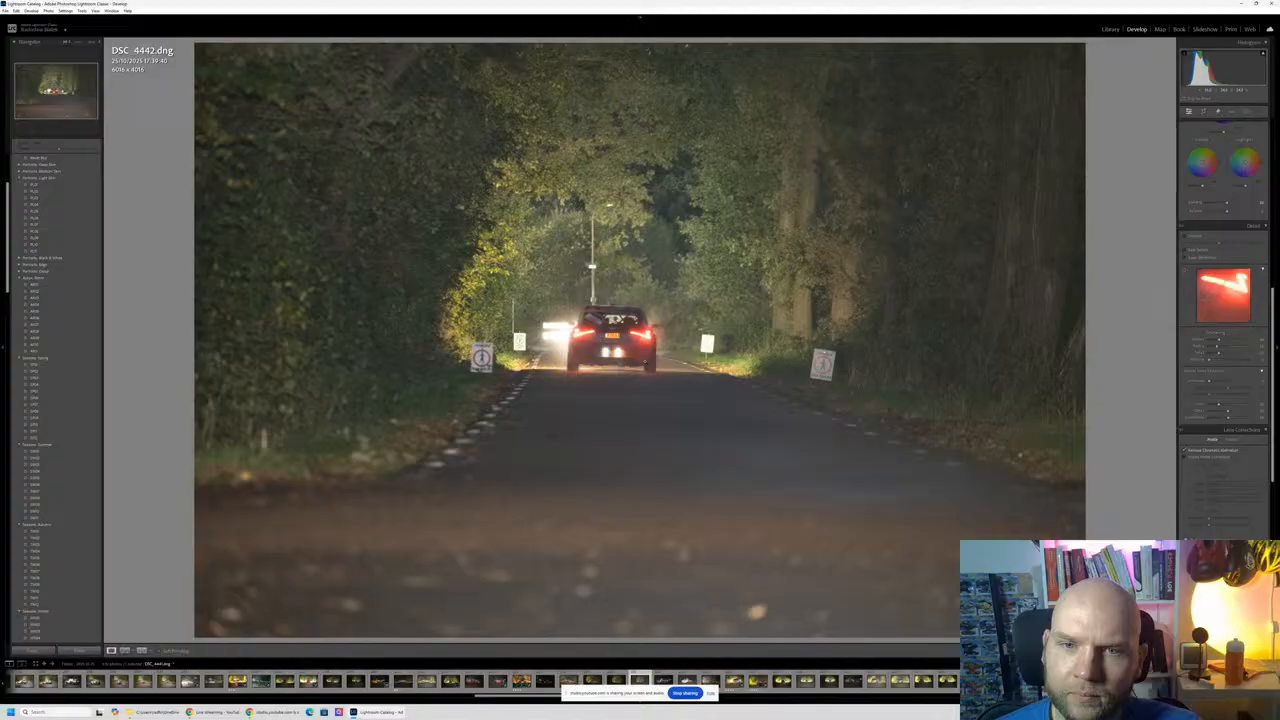
# Step: Review the shots of the white number 4 car and the orange number 5 car up to DSC_4452.dng
pyautogui.press('Right')
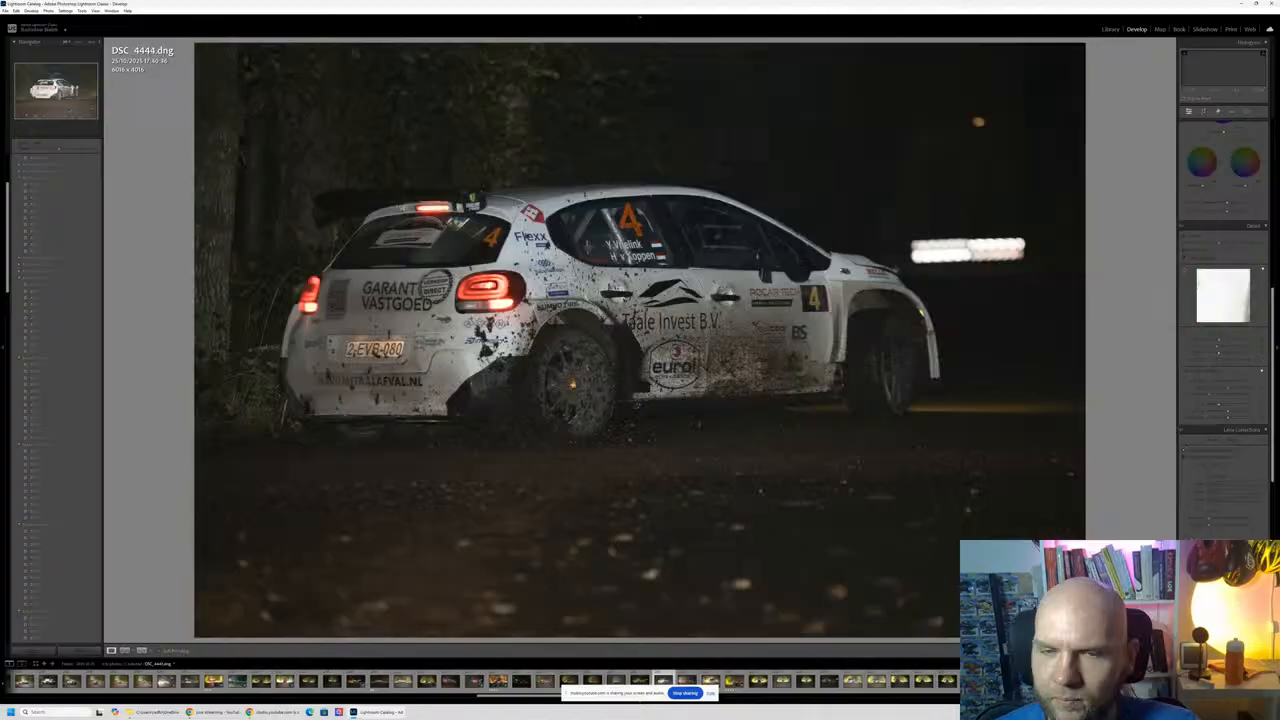
pyautogui.press('Right')
pyautogui.press('Right')
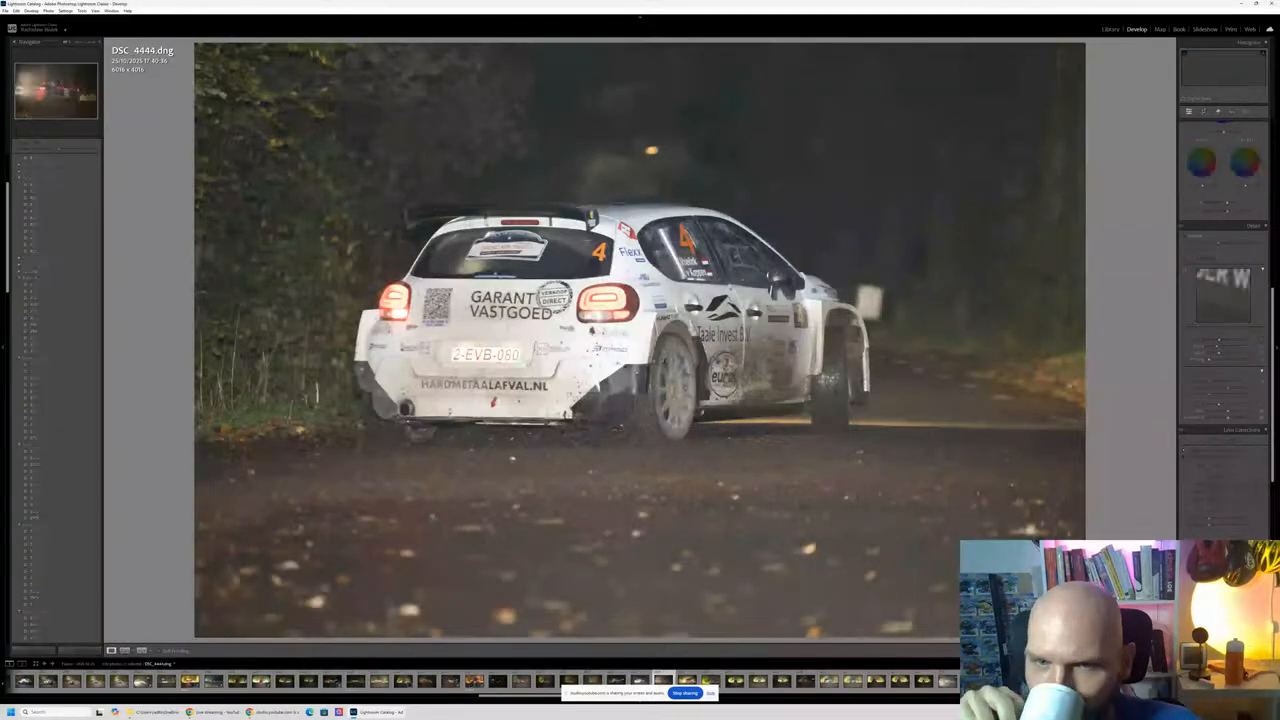
pyautogui.press('Left')
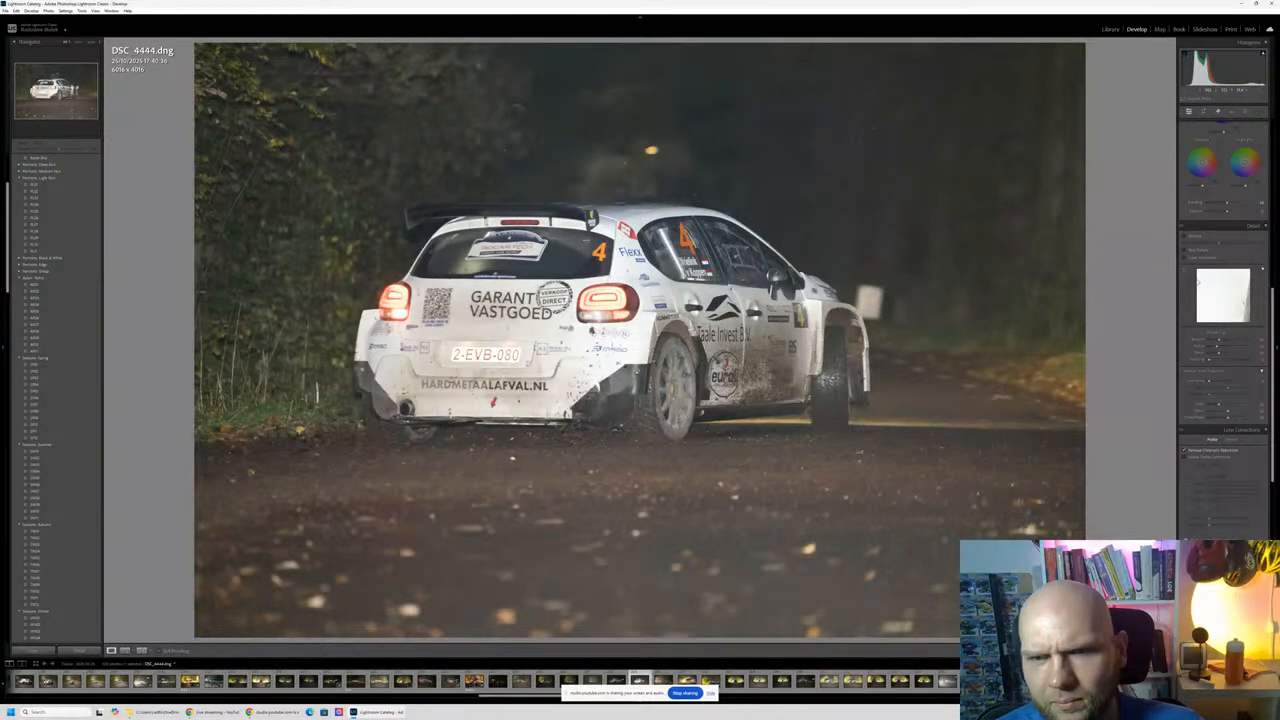
pyautogui.press('Right')
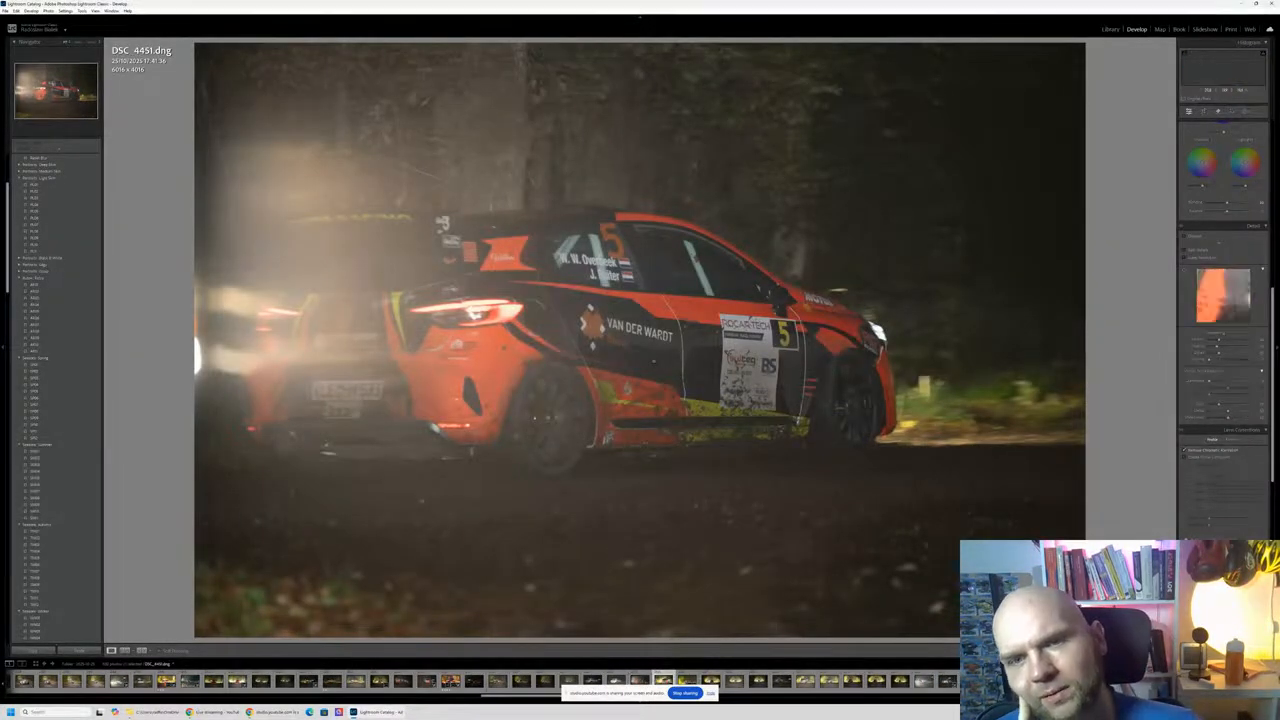
pyautogui.press('Right')
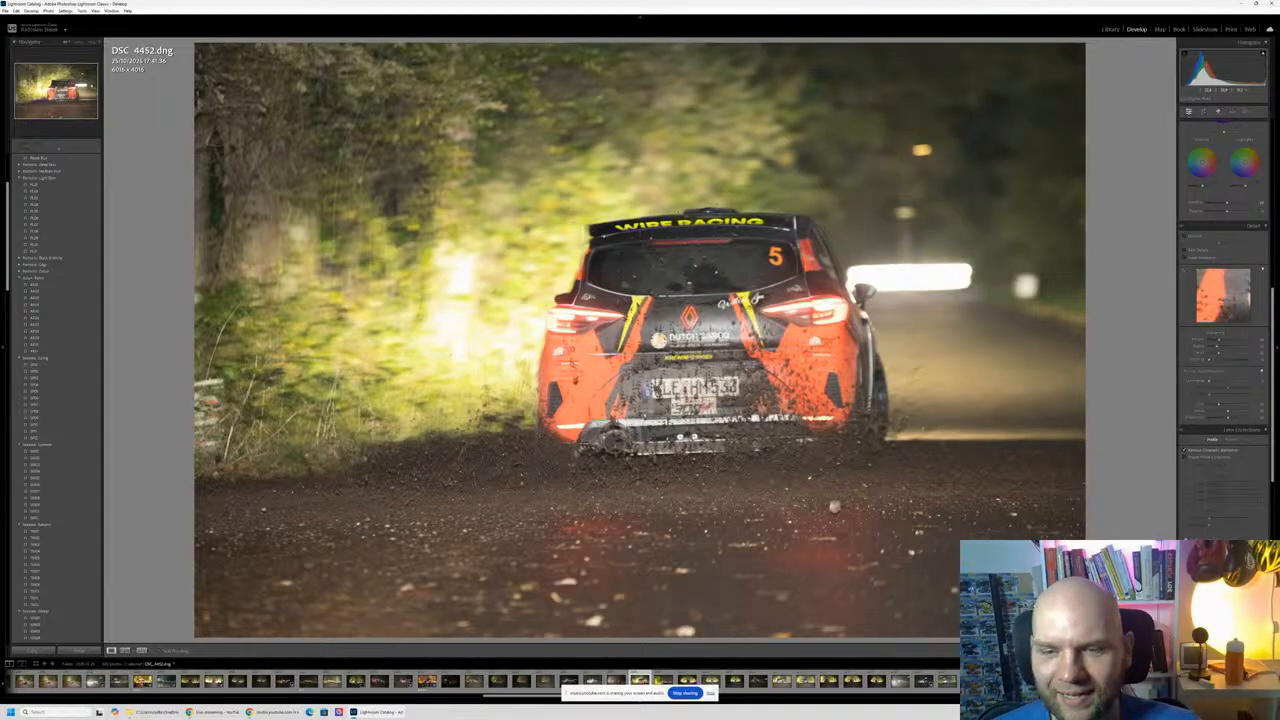
# Step: Compare the neighbouring rear shots of the number 5 car, DSC_4452.dng and DSC_4453.dng
pyautogui.doubleClick(759, 5)
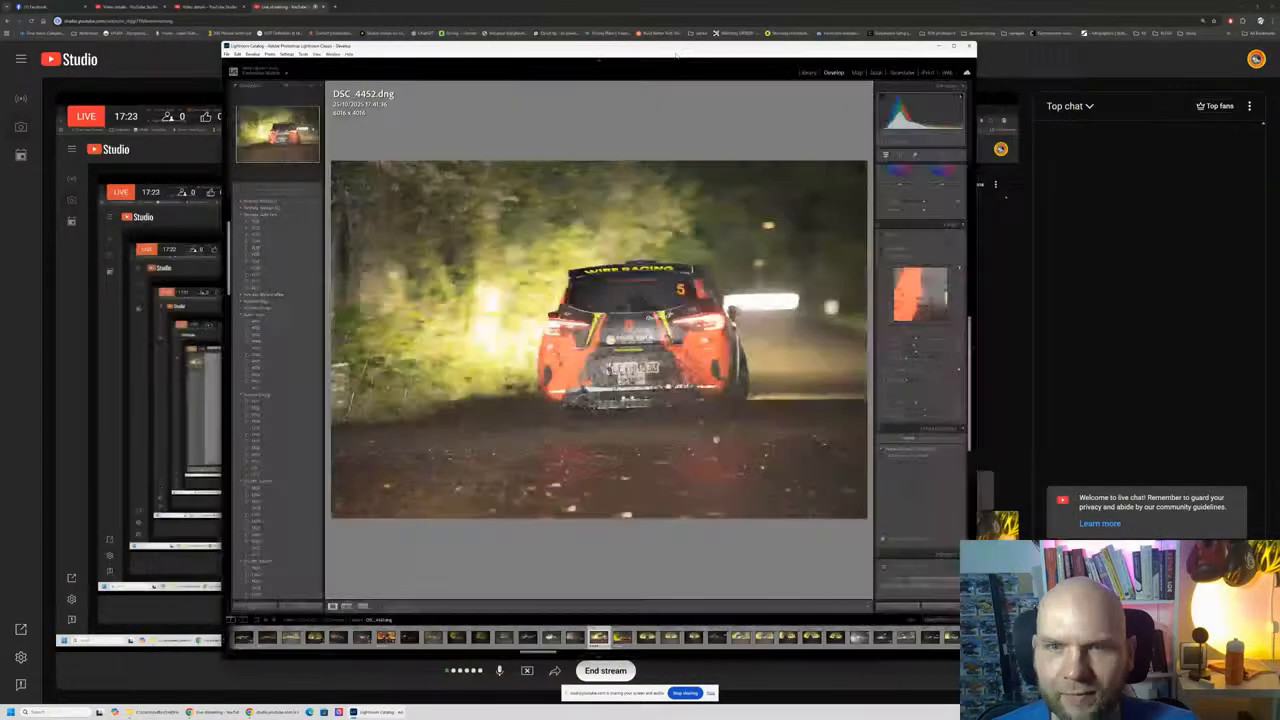
pyautogui.doubleClick(676, 50)
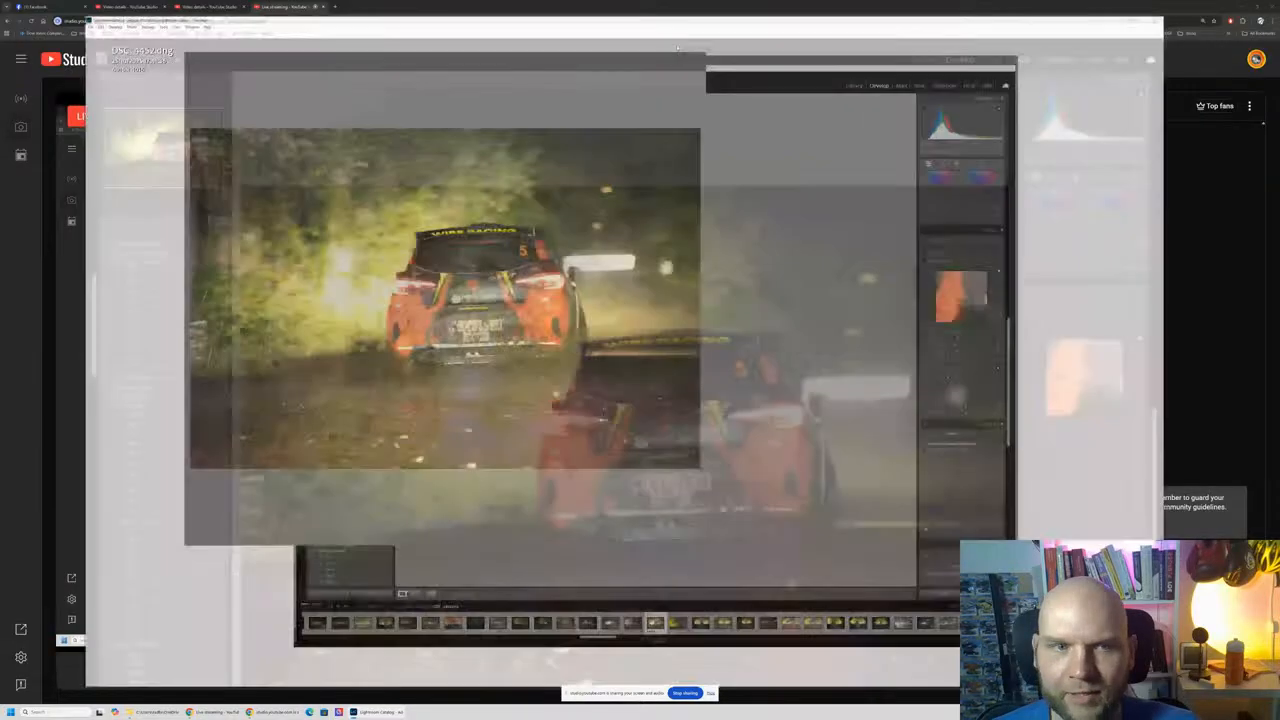
pyautogui.press('Right')
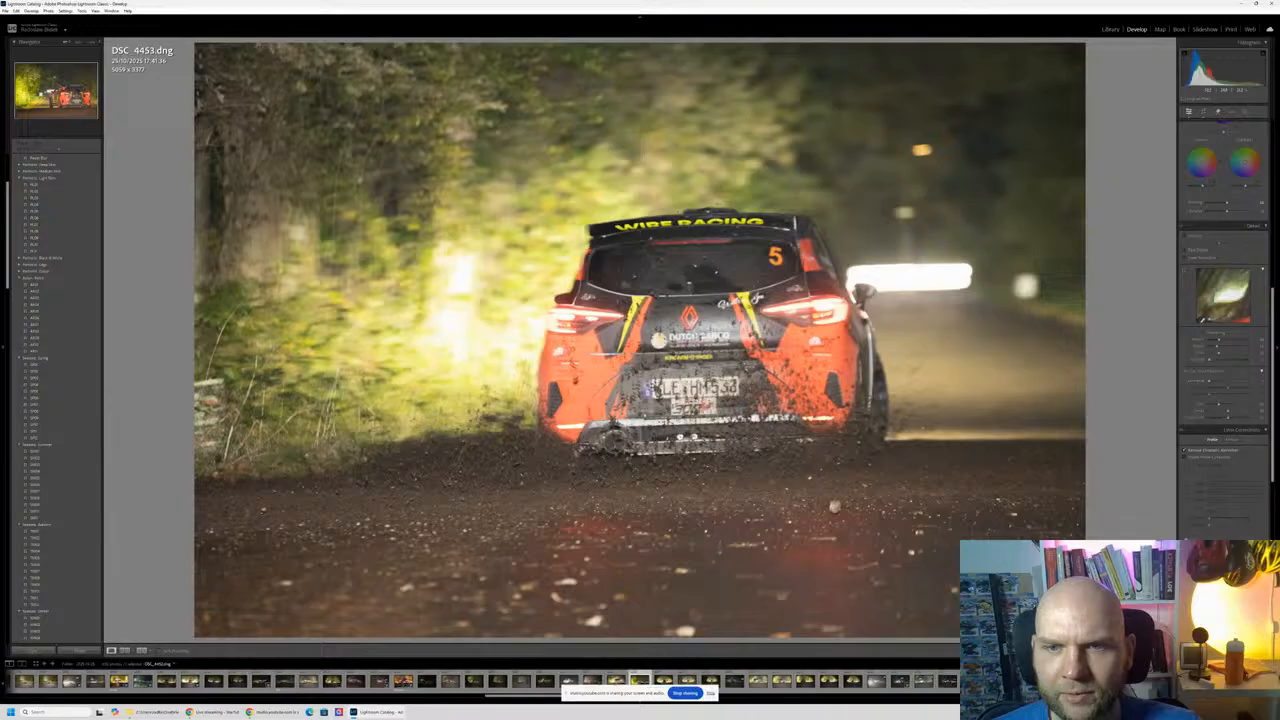
pyautogui.press('Left')
pyautogui.press('Right')
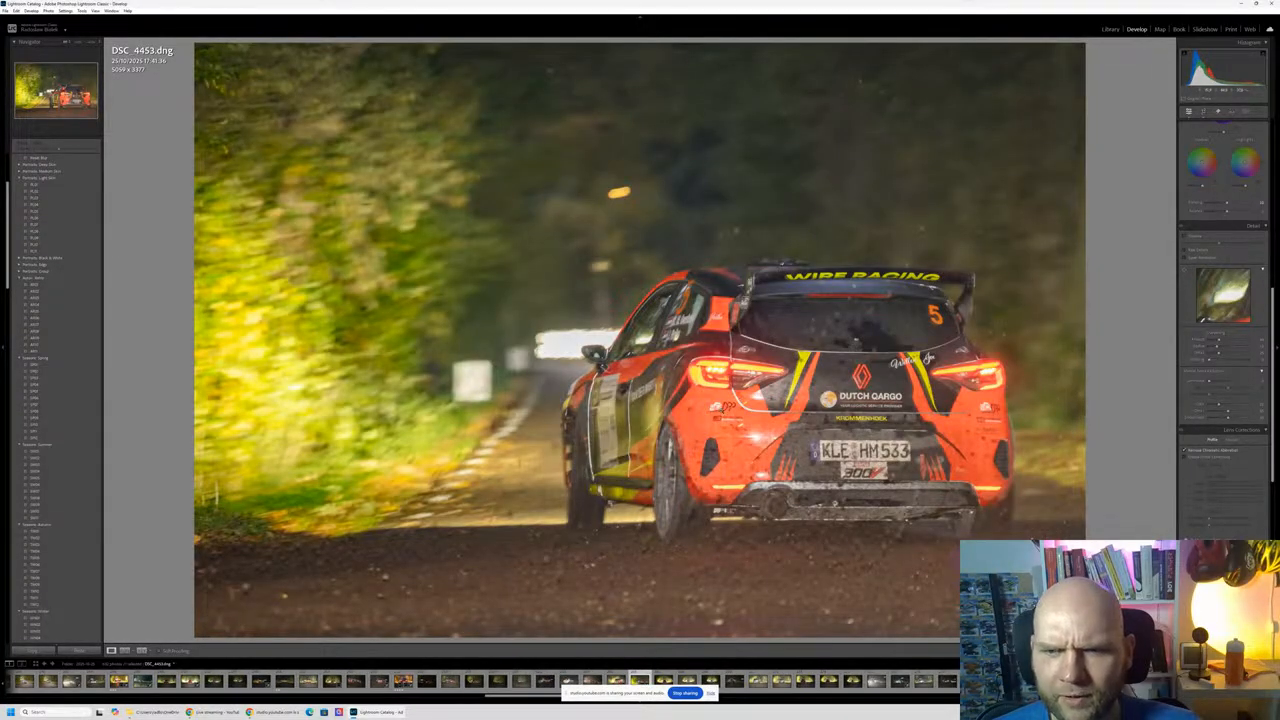
pyautogui.press('Left')
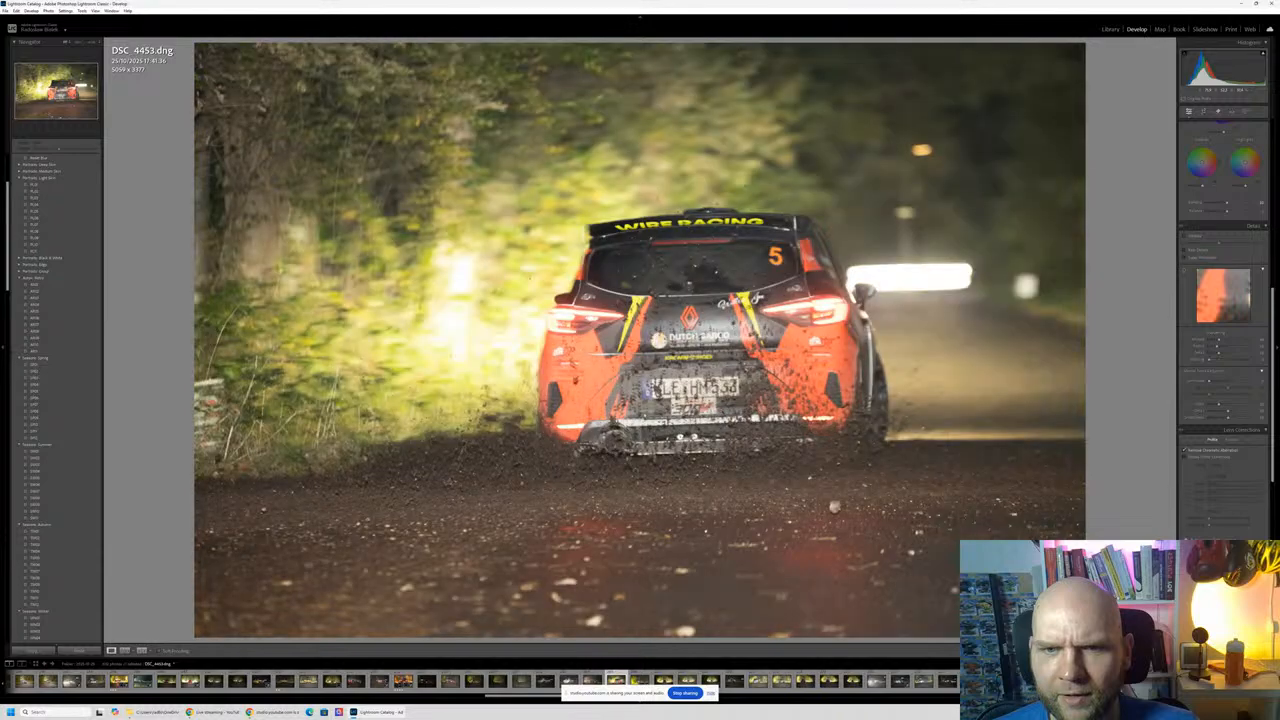
# Step: Compare DSC_4453.dng with DSC_4452.dng and check the sharpness of the number 5 car's rear up close
pyautogui.press('Left')
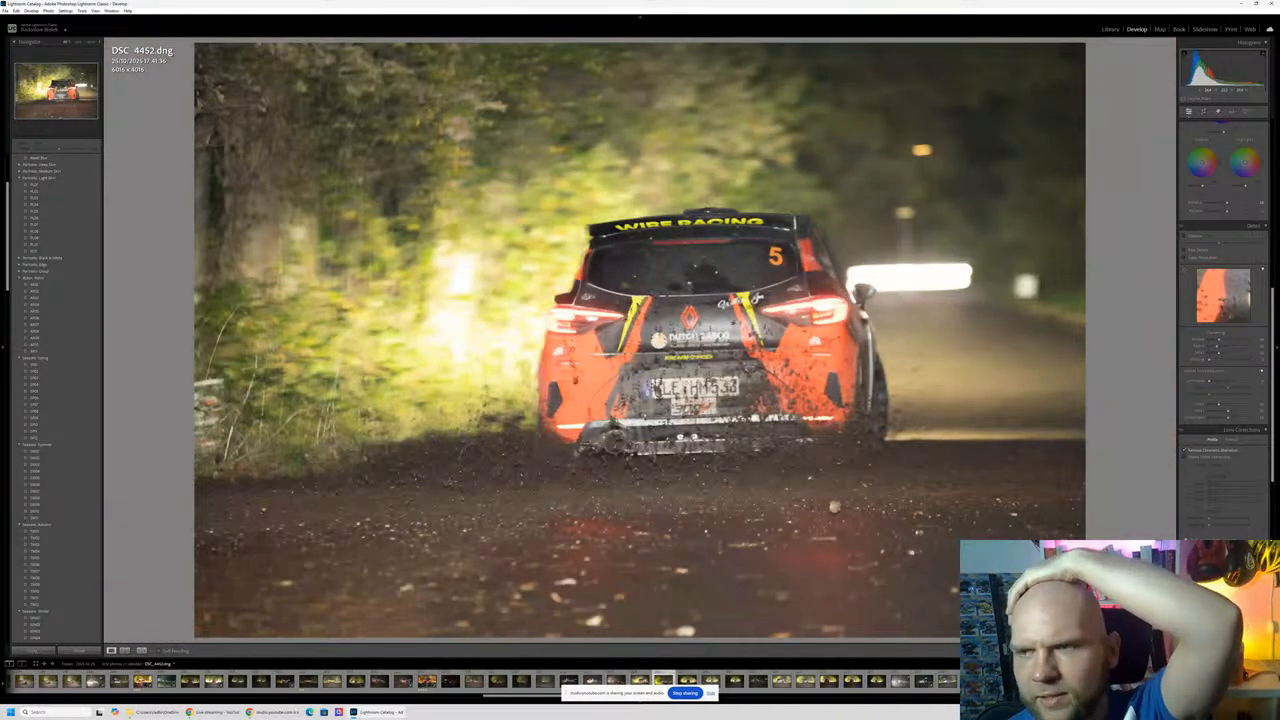
pyautogui.press('Right')
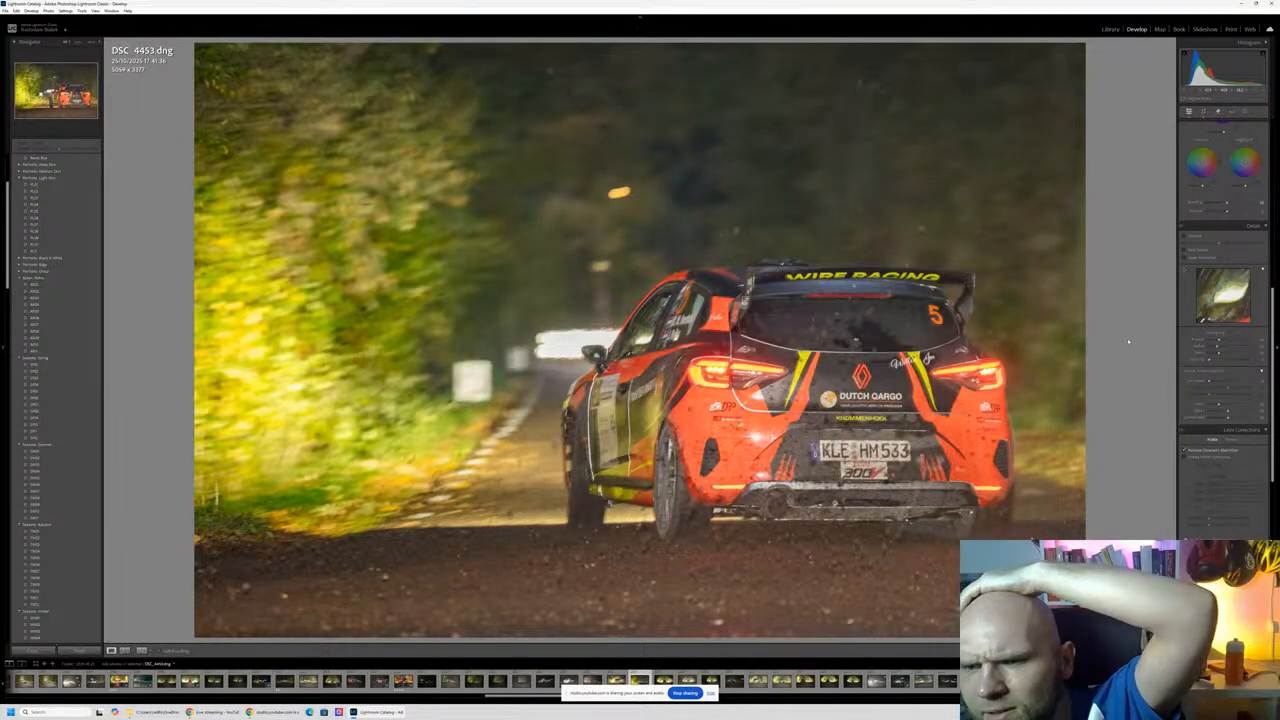
pyautogui.click(885, 419)
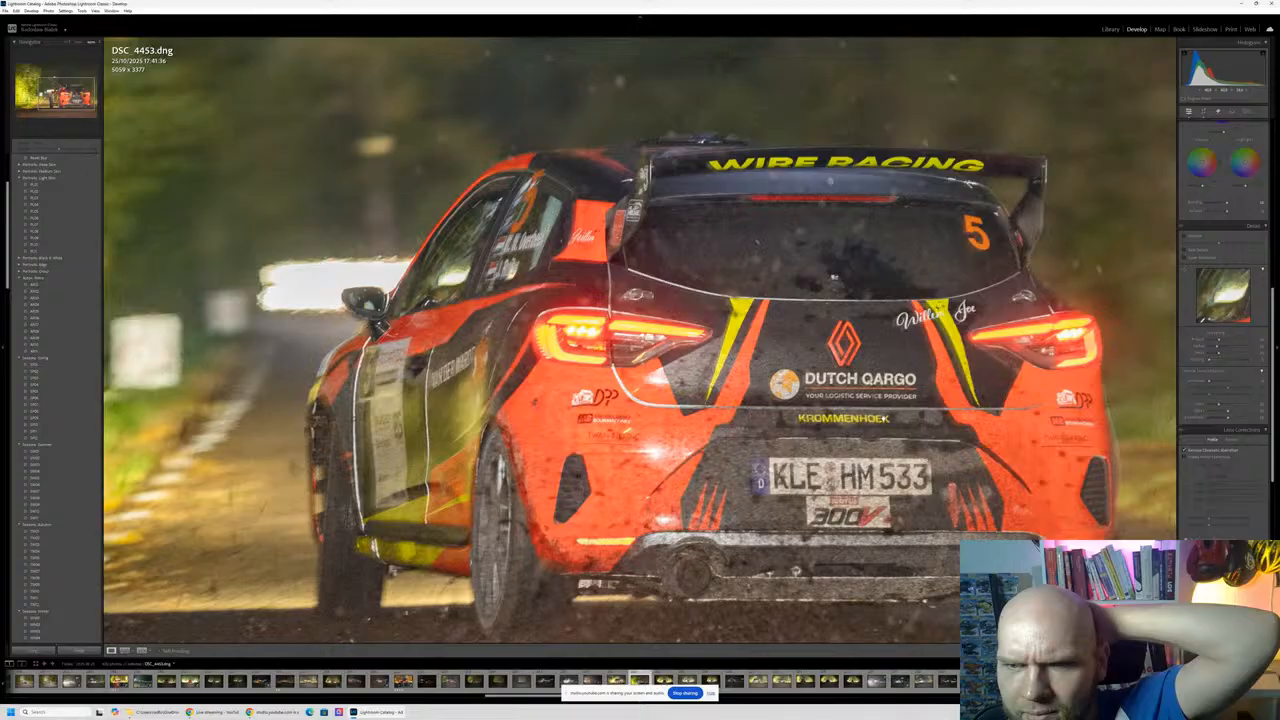
pyautogui.click(885, 419)
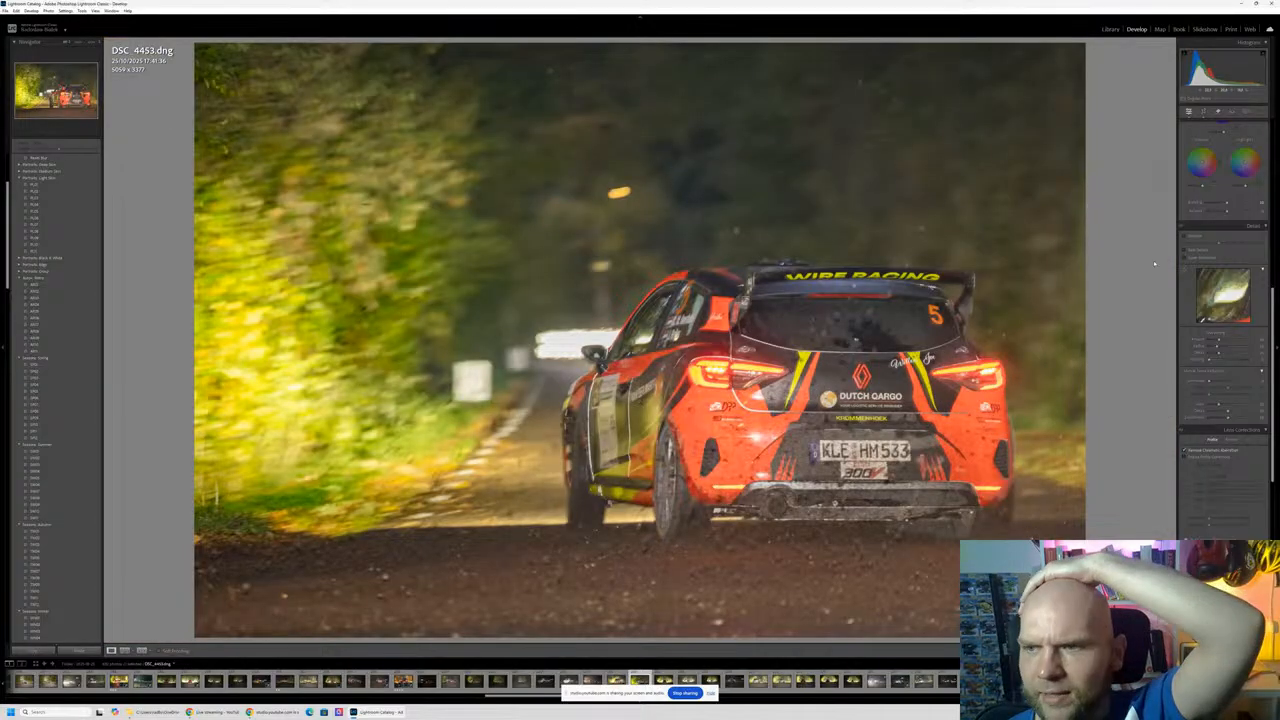
# Step: Examine DSC_4453.dng in a side-by-side before/after comparison and check its existing crop
pyautogui.click(1243, 112)
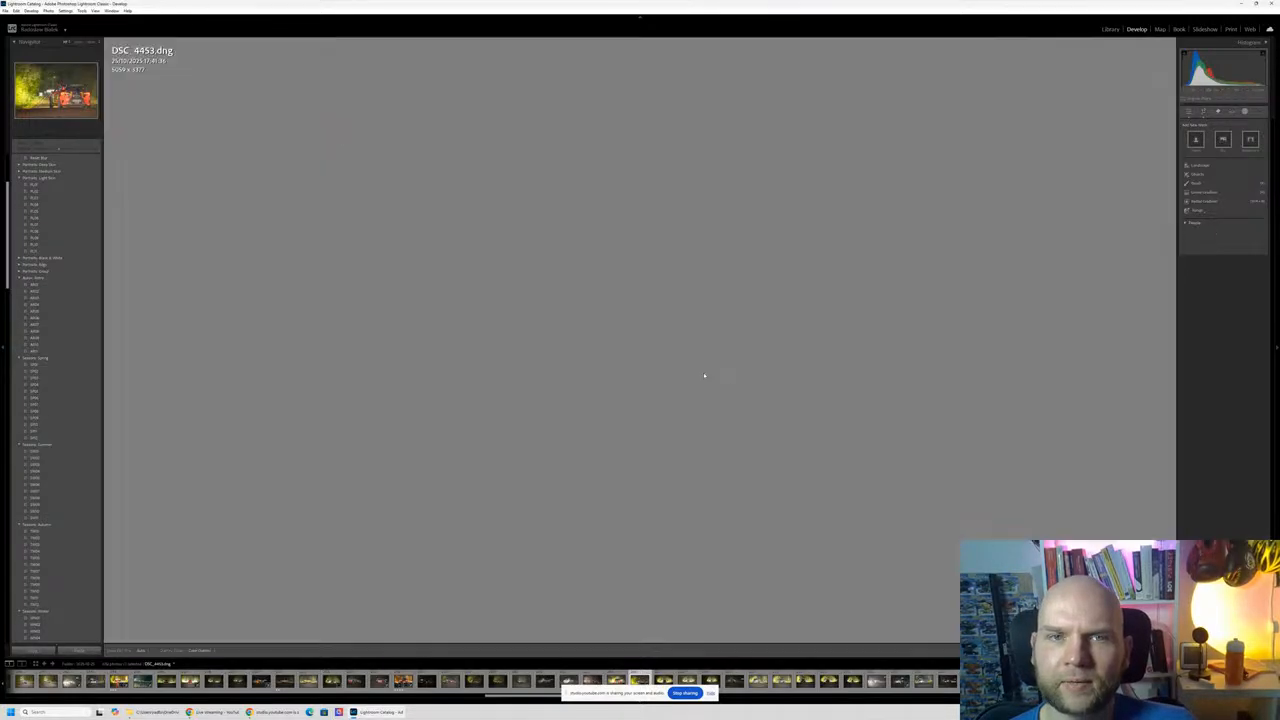
pyautogui.press('y')
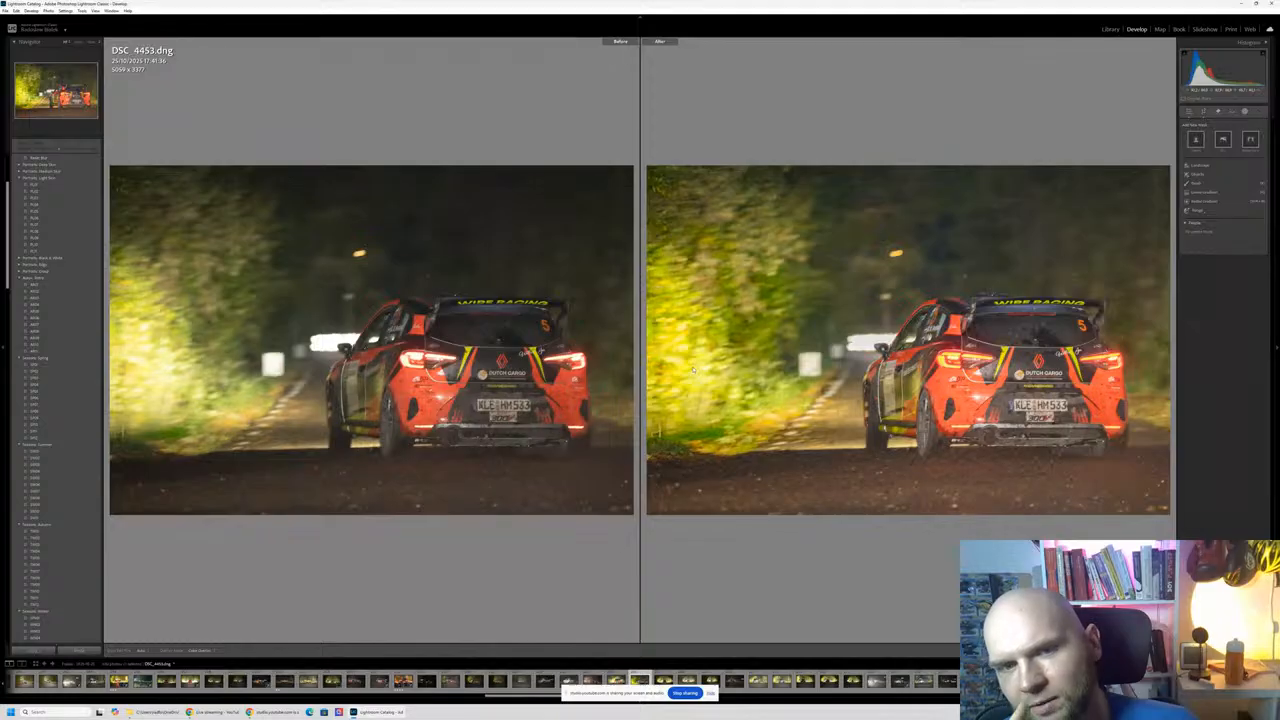
pyautogui.press('y')
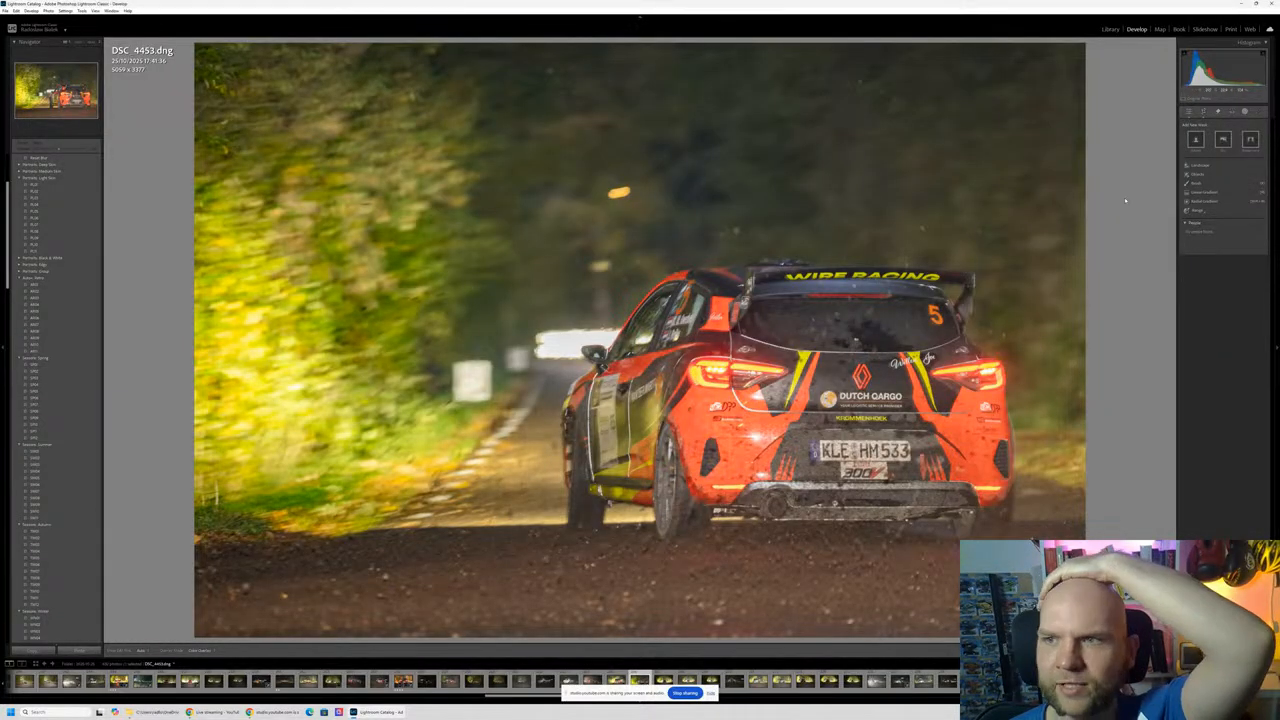
pyautogui.click(1203, 111)
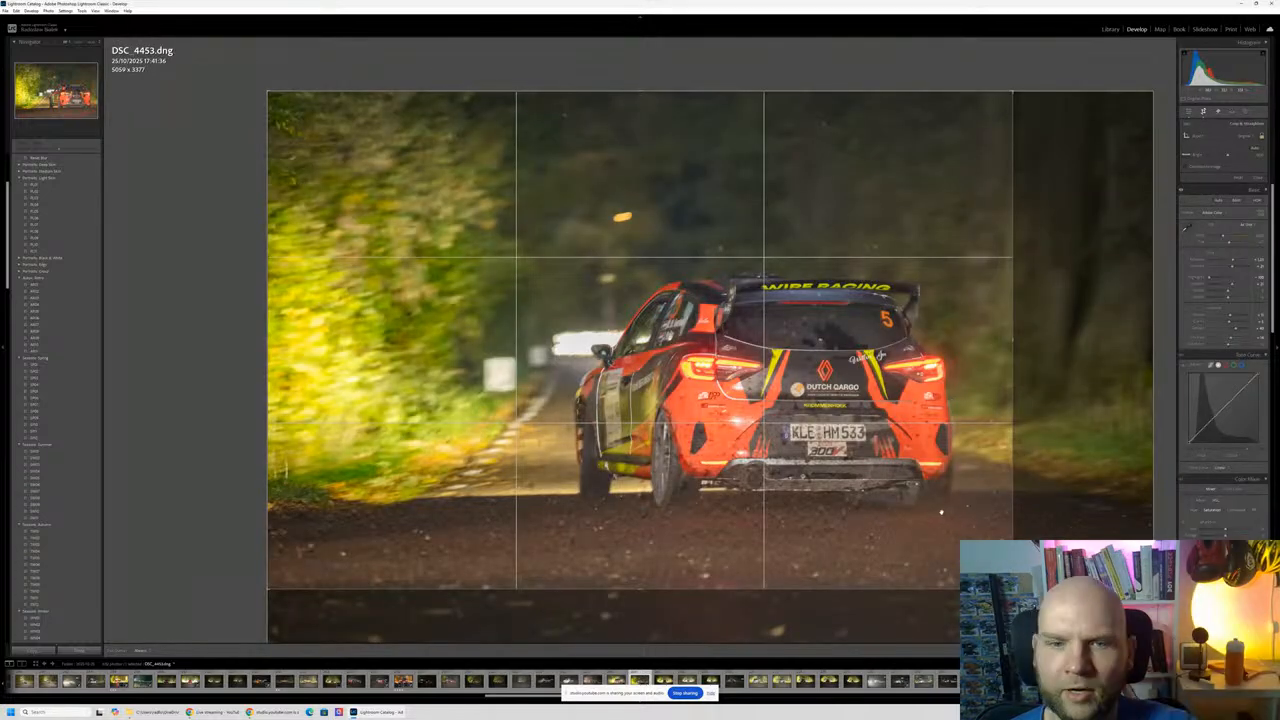
pyautogui.press('Return')
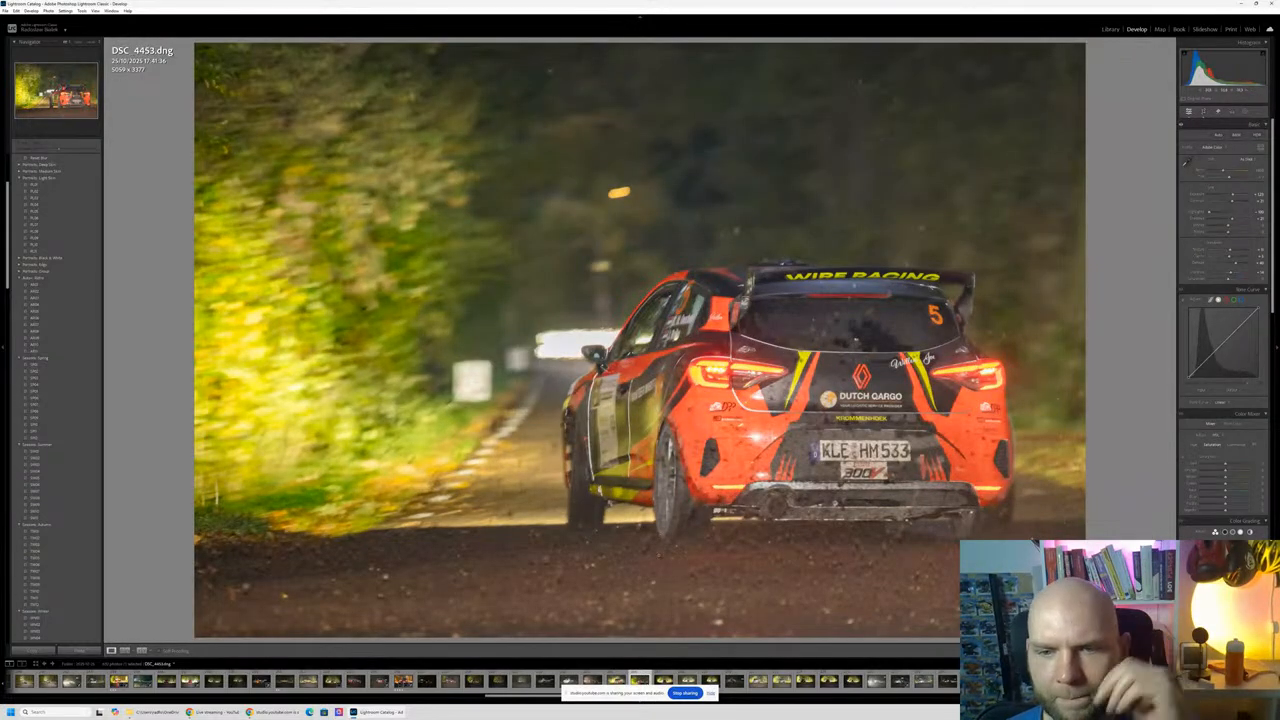
# Step: Apply the third preset of the Summer seasons group to DSC_4452.dng and crop the frame slightly tighter
pyautogui.press('Left')
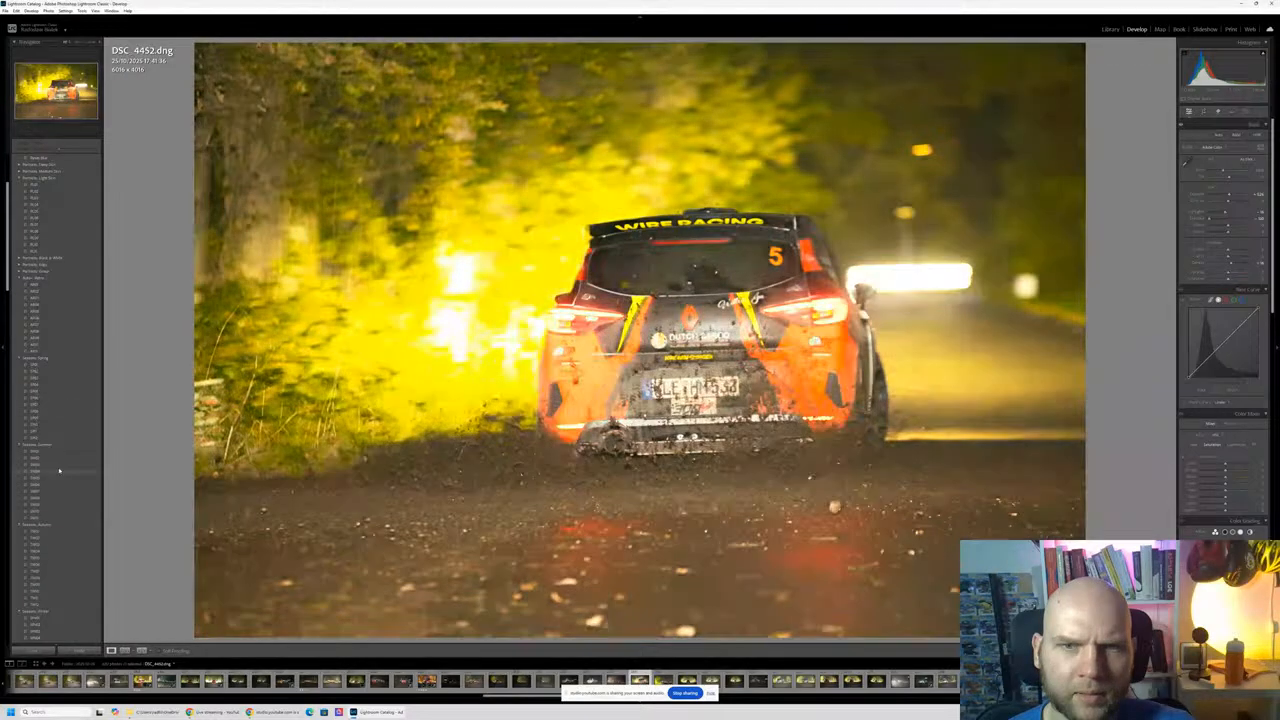
pyautogui.click(60, 466)
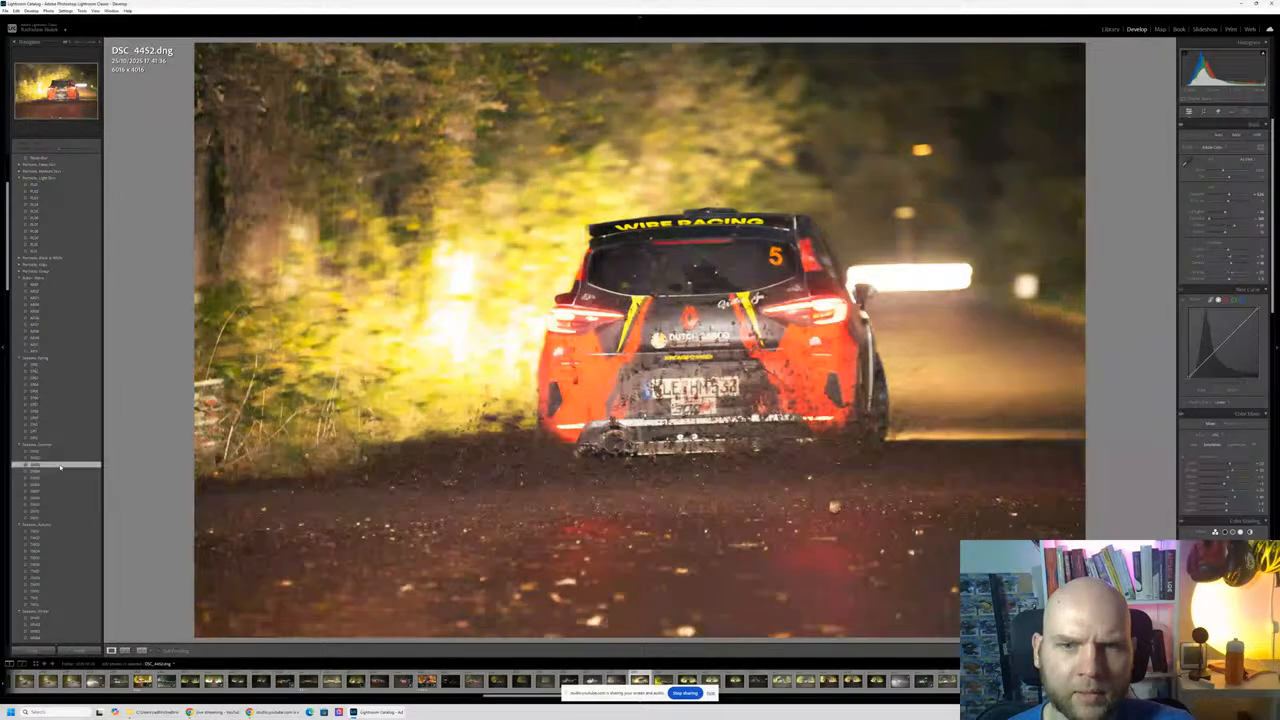
pyautogui.click(1204, 113)
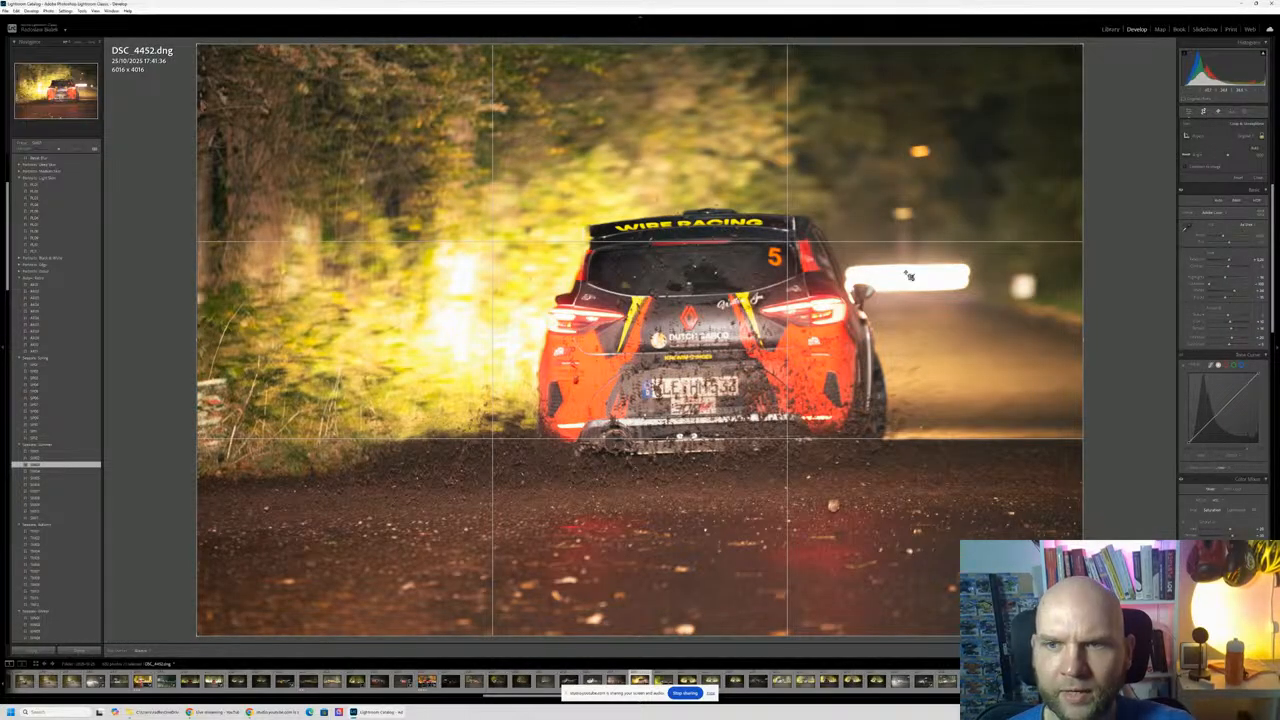
pyautogui.moveTo(1083, 340); pyautogui.dragTo(1070, 340)
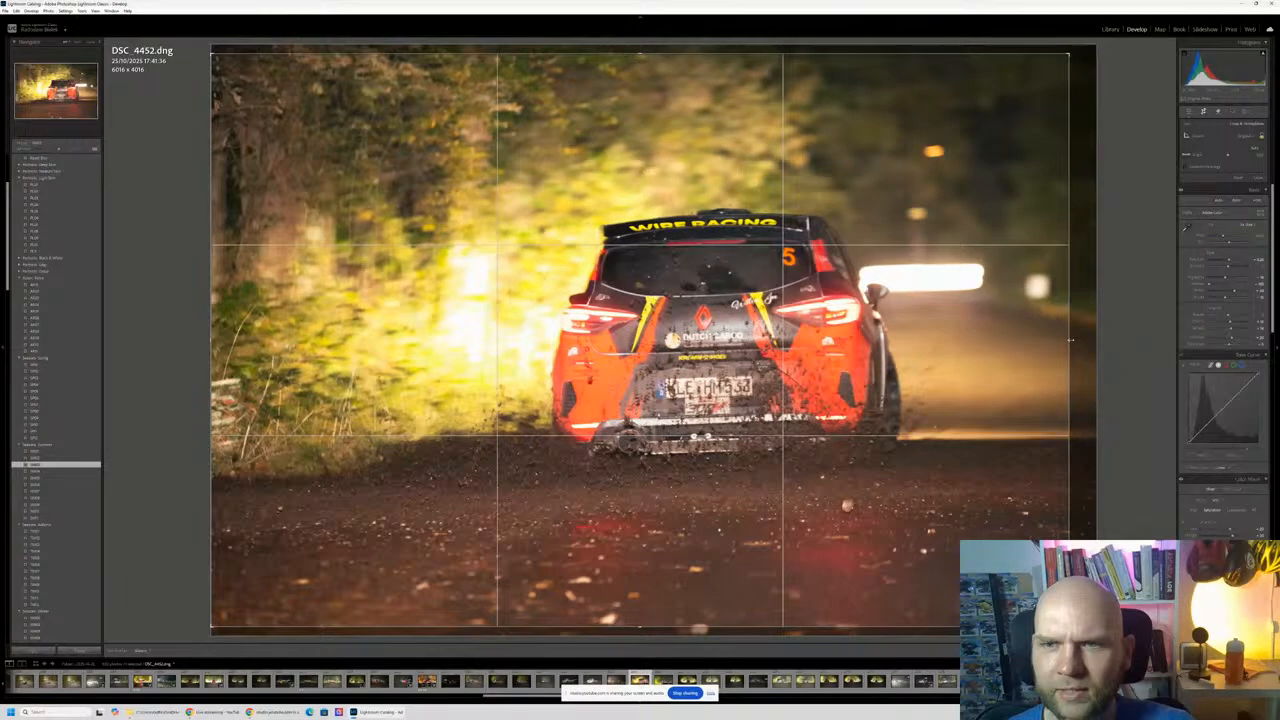
pyautogui.press('Return')
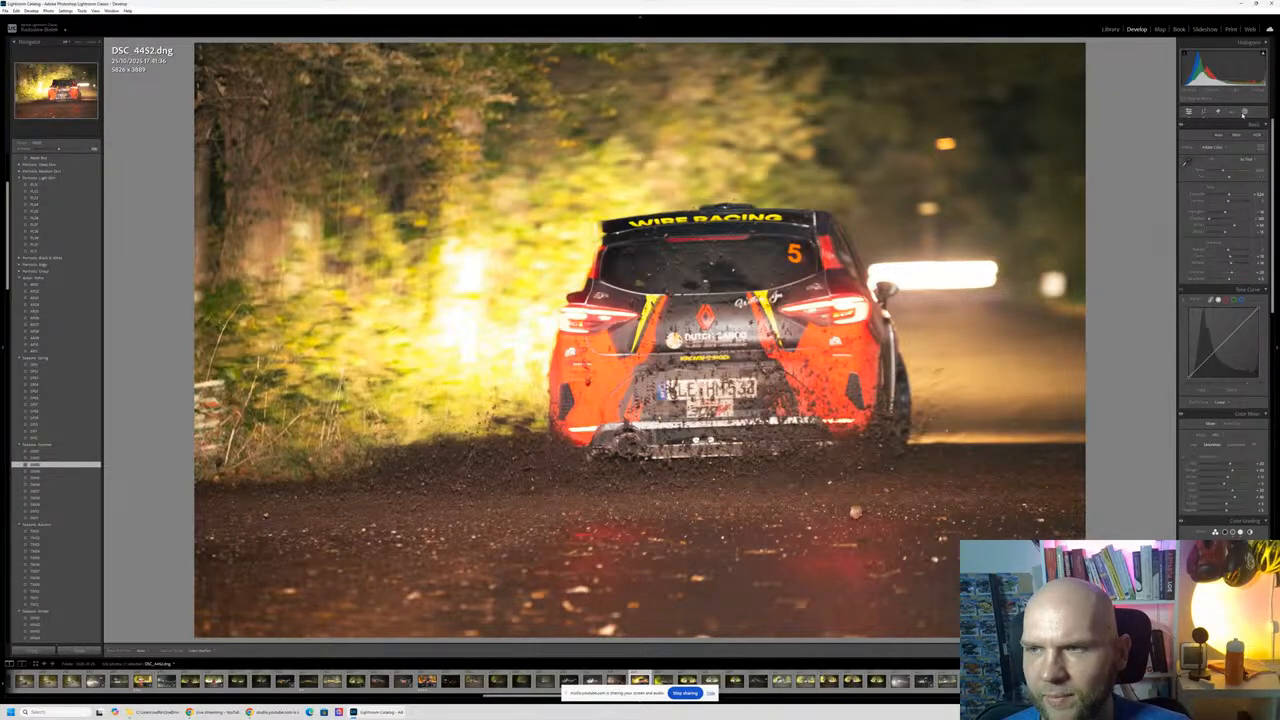
# Step: Add a linear gradient mask to DSC_4452.dng covering the road in the foreground
pyautogui.click(1242, 114)
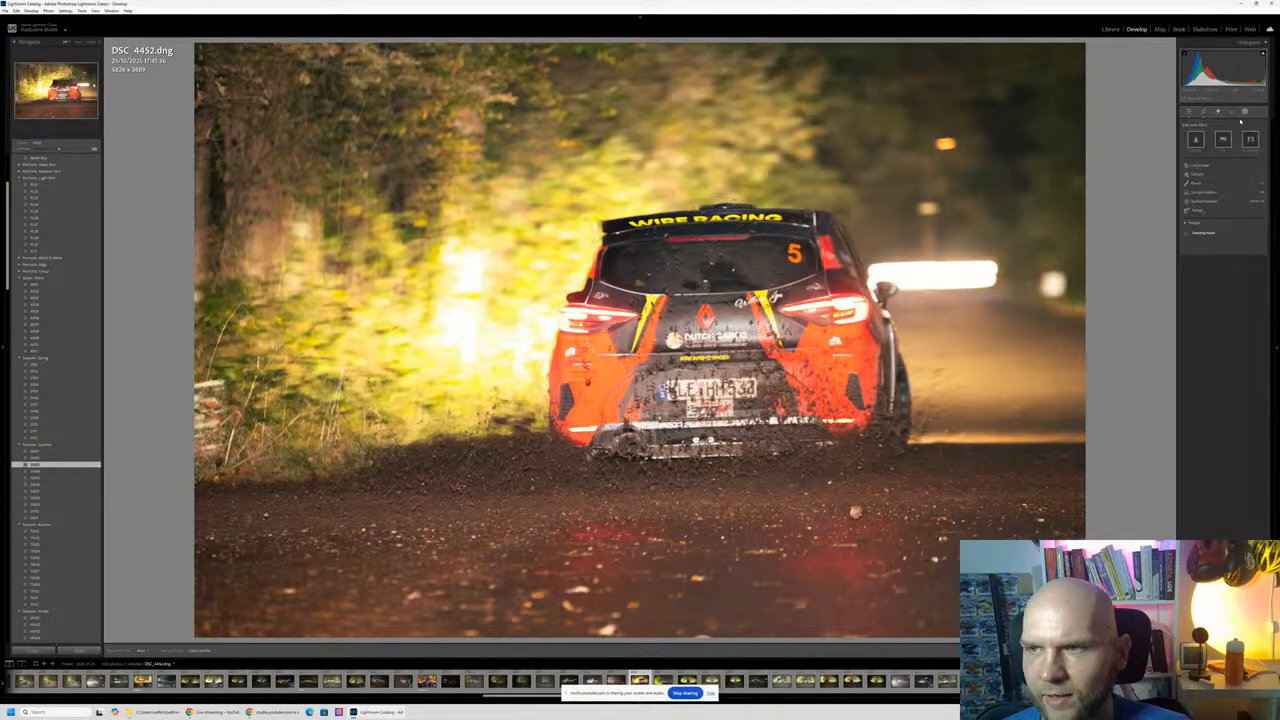
pyautogui.click(1212, 193)
pyautogui.moveTo(630, 629); pyautogui.dragTo(620, 490)
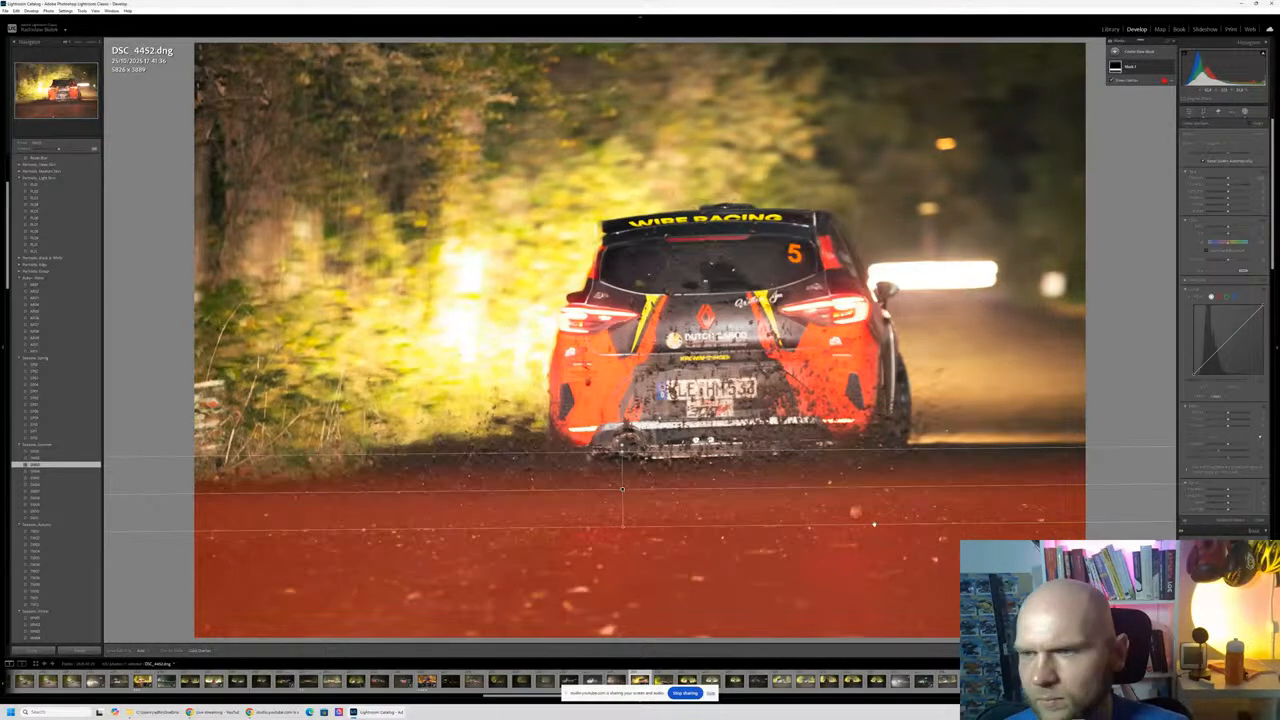
# Step: Raise Texture and Clarity in the road mask and move its gradient up to the base of the car
pyautogui.moveTo(1228, 413); pyautogui.dragTo(1237, 412)
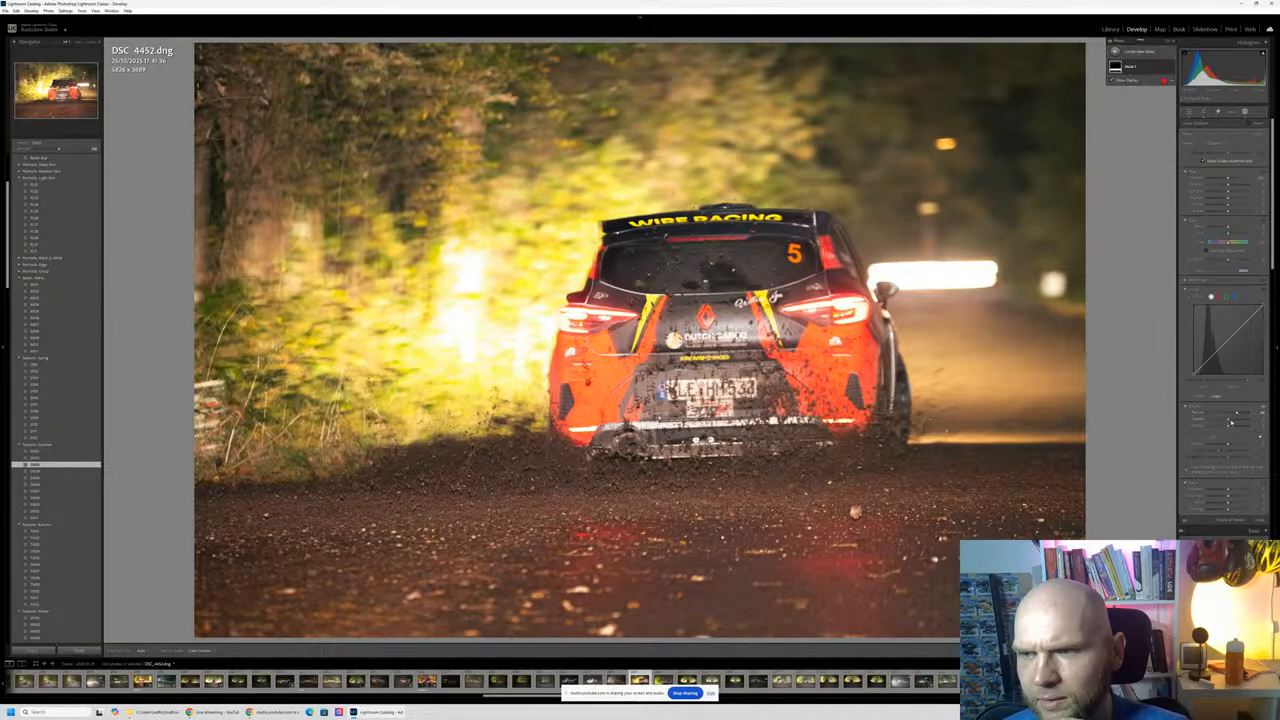
pyautogui.moveTo(1228, 420); pyautogui.dragTo(1238, 420)
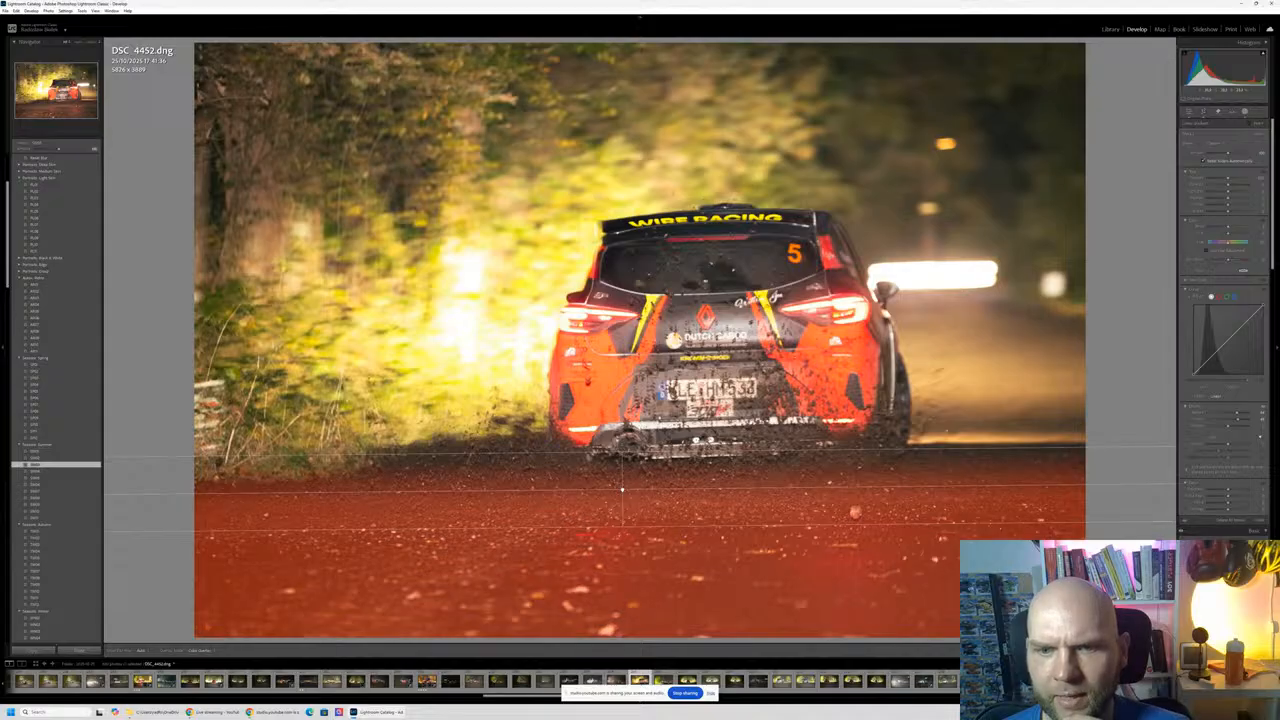
pyautogui.moveTo(620, 489); pyautogui.dragTo(590, 455)
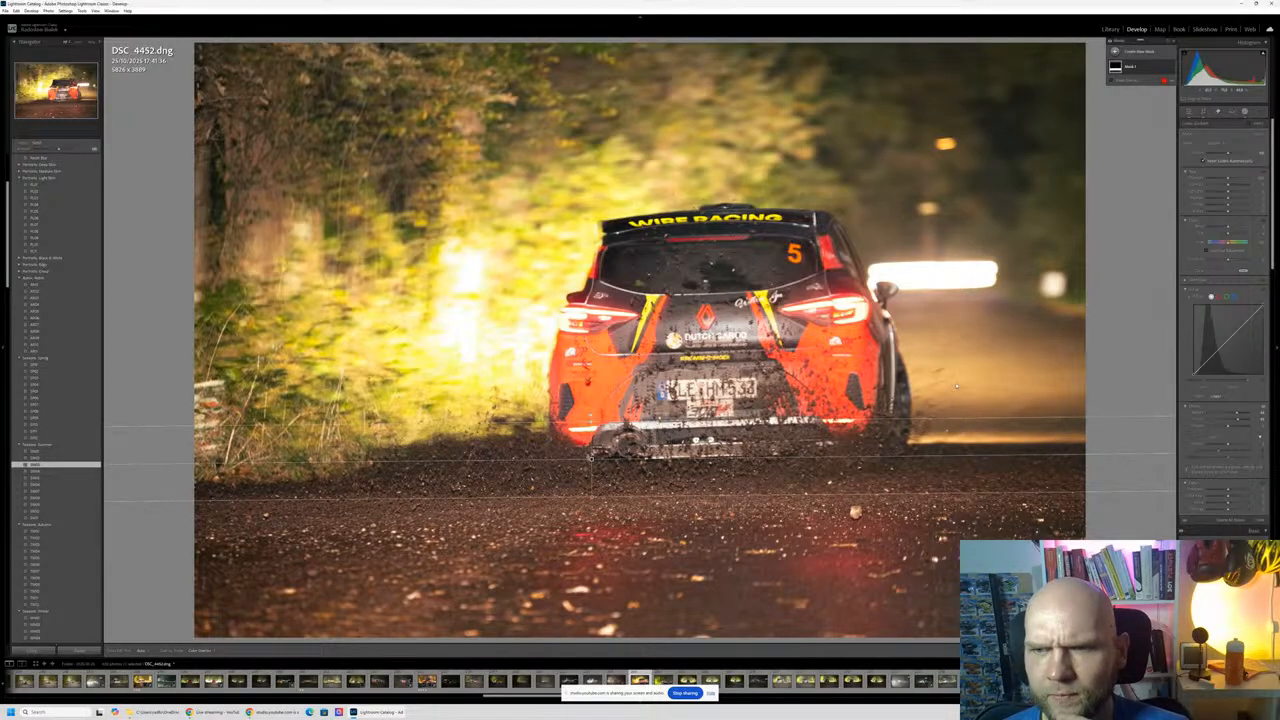
# Step: Try to extend the road mask with a brush over the flying dirt beside the car's rear wheel
pyautogui.click(1167, 67)
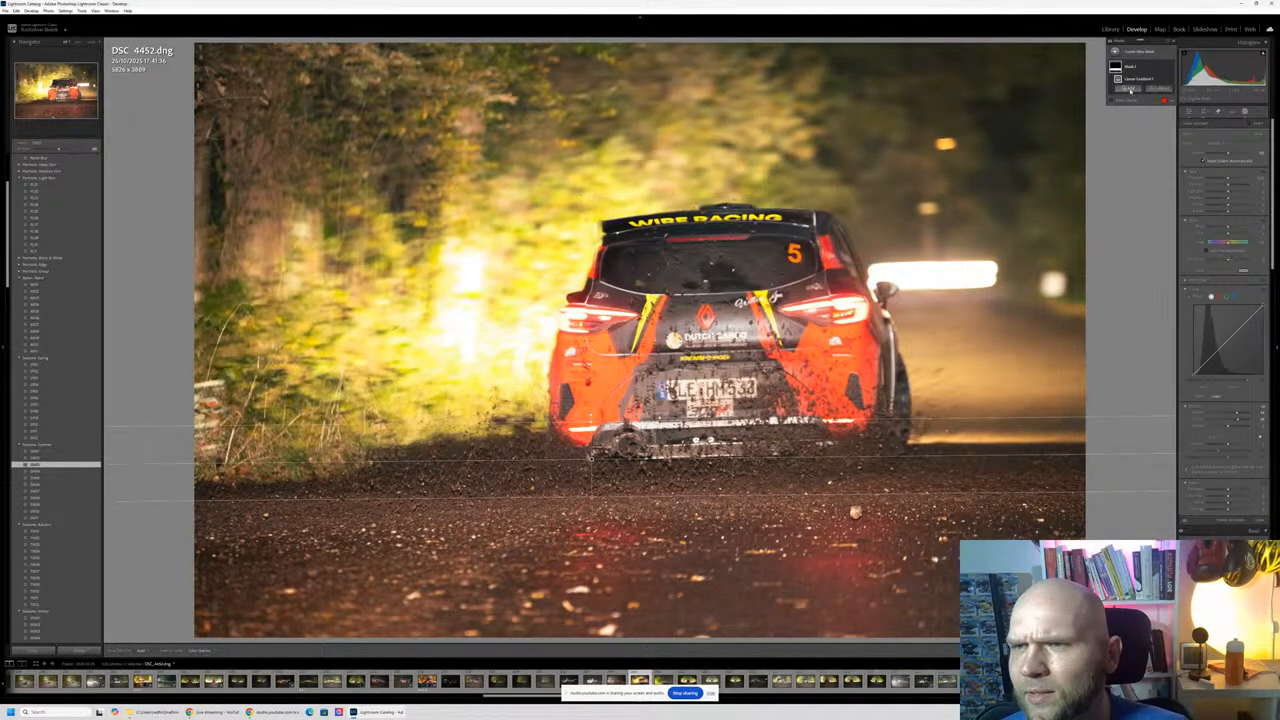
pyautogui.click(1131, 91)
pyautogui.click(1136, 152)
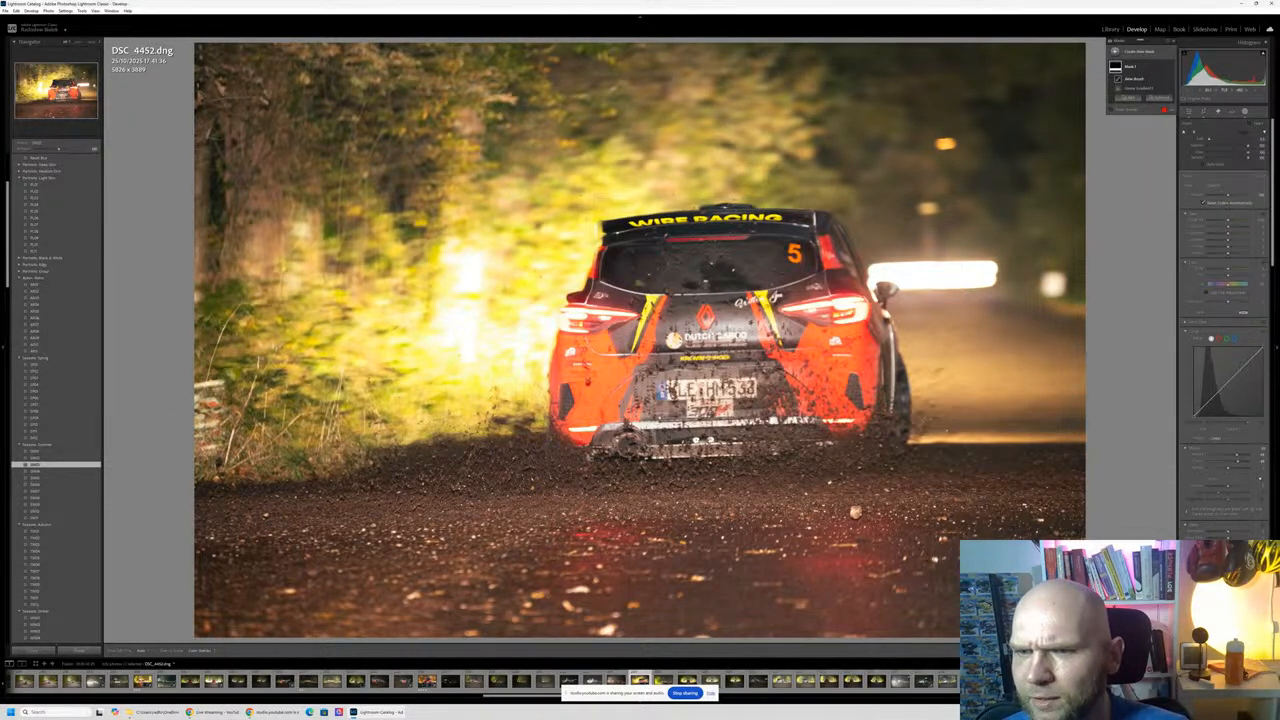
pyautogui.moveTo(932, 416)
pyautogui.mouseDown()
pyautogui.moveTo(942, 345)
pyautogui.moveTo(918, 364)
pyautogui.moveTo(922, 454)
pyautogui.mouseUp()
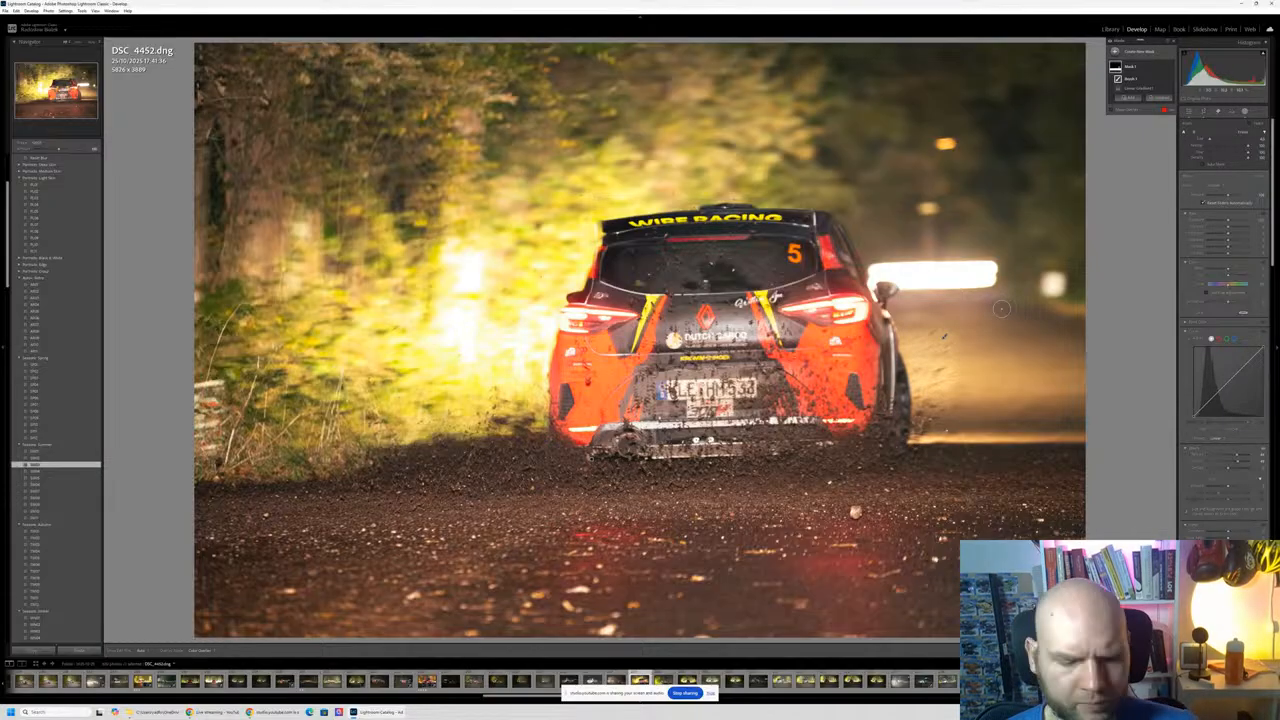
pyautogui.hotkey('ctrl', 'z')
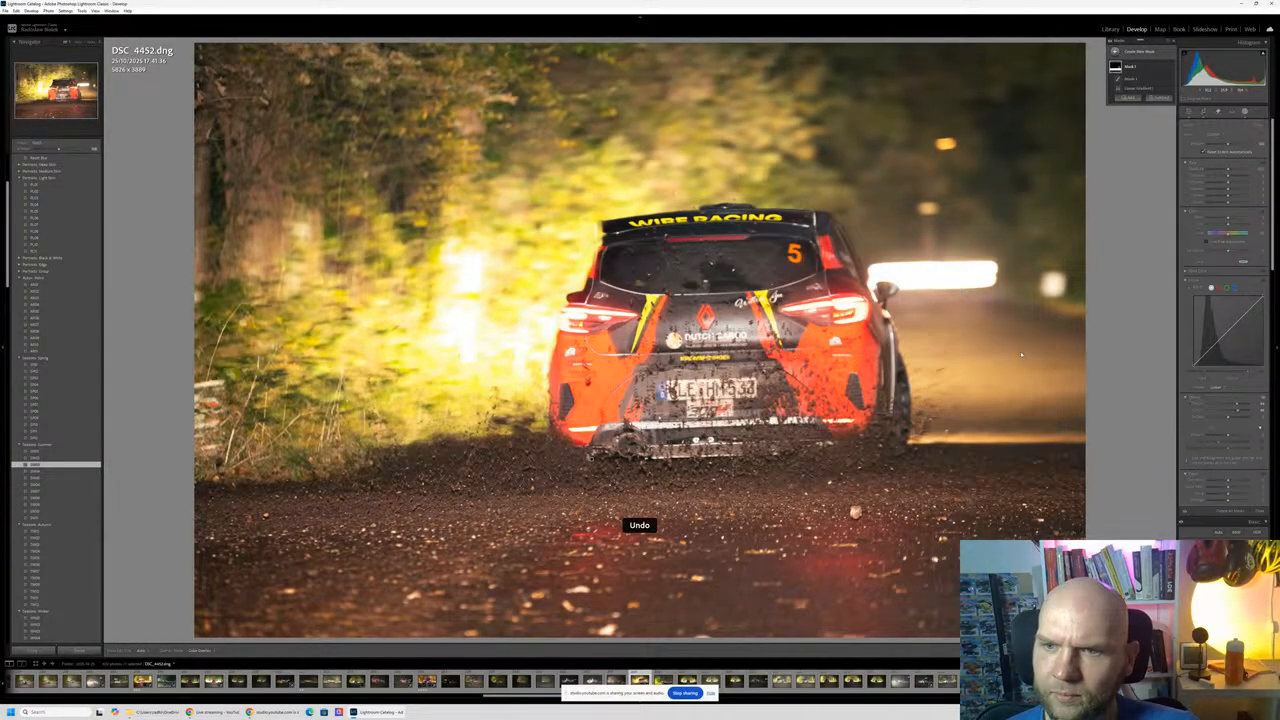
pyautogui.press('alt')
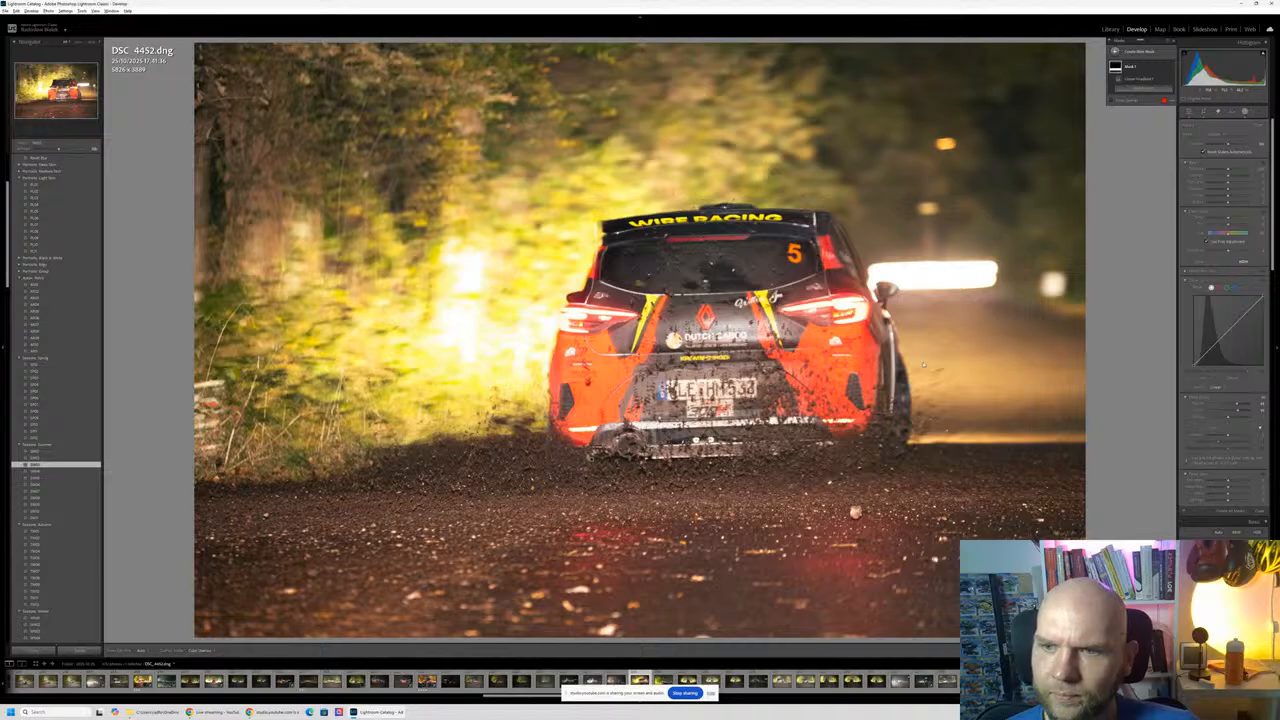
# Step: Examine the noise and flying dirt beside the car's rear wheel in DSC_4452.dng at high magnification
pyautogui.click(91, 45)
pyautogui.click(92, 45)
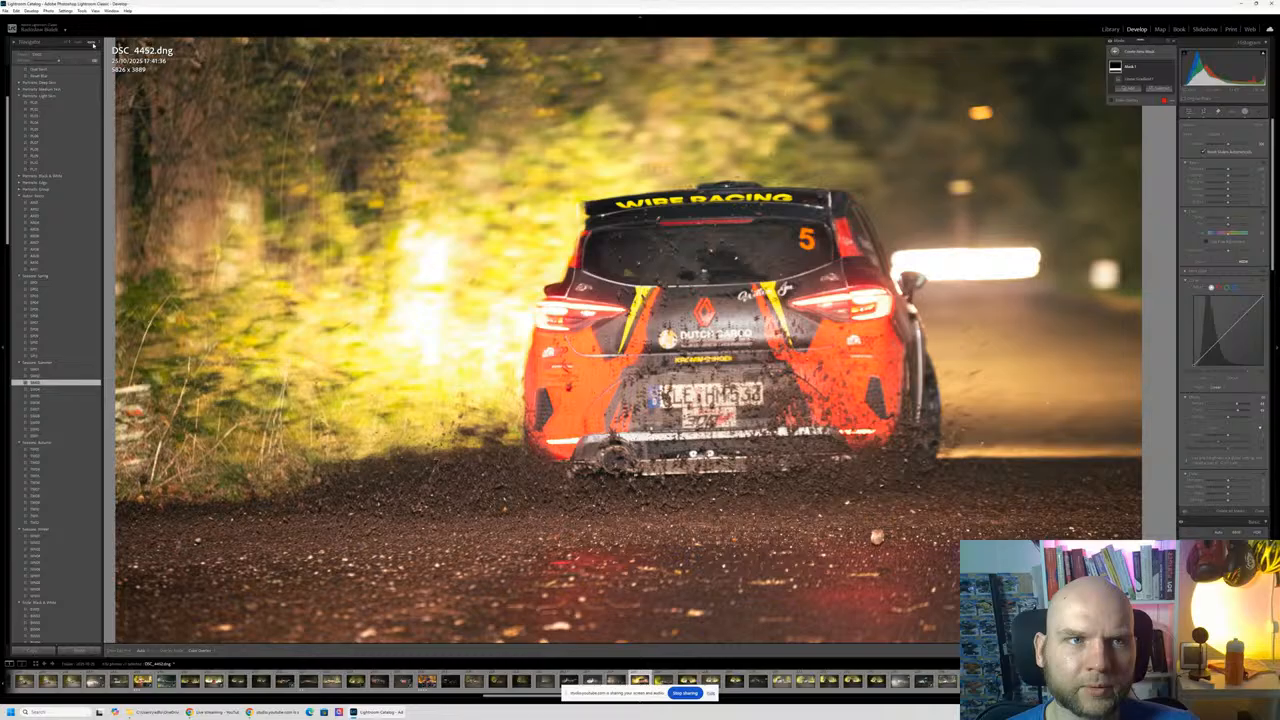
pyautogui.click(92, 45)
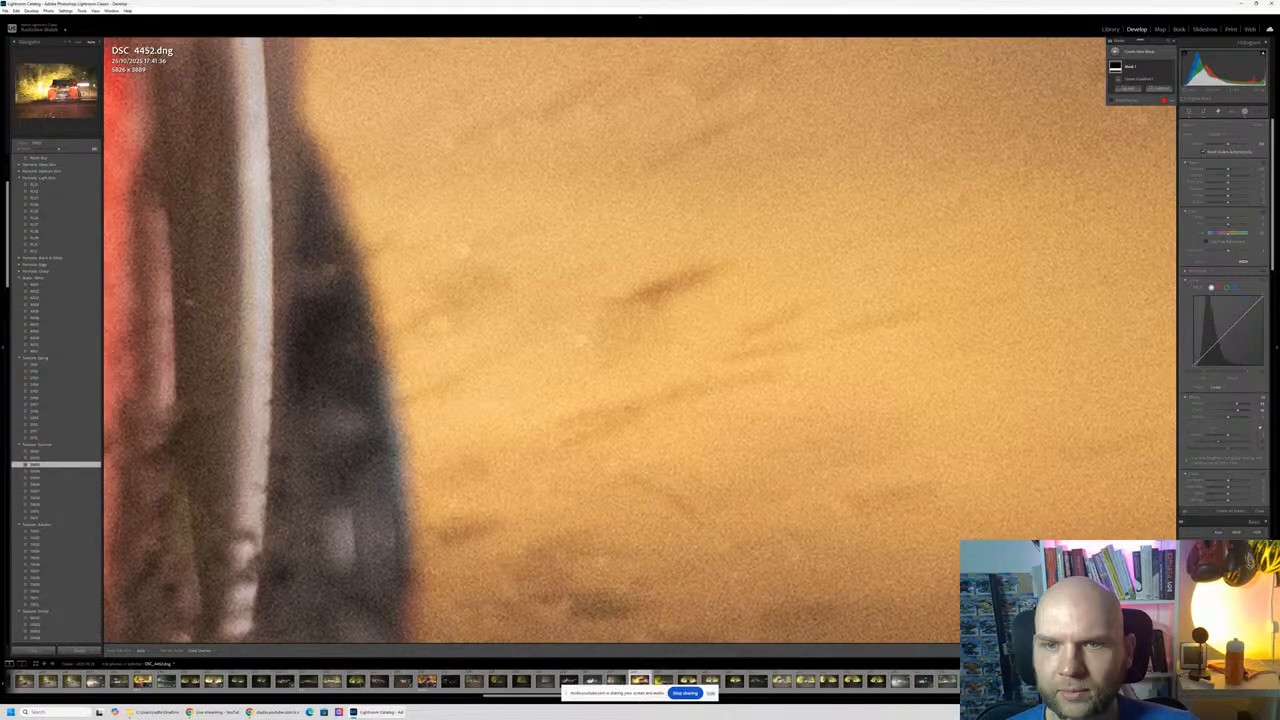
pyautogui.scroll(-4, 688, 286)
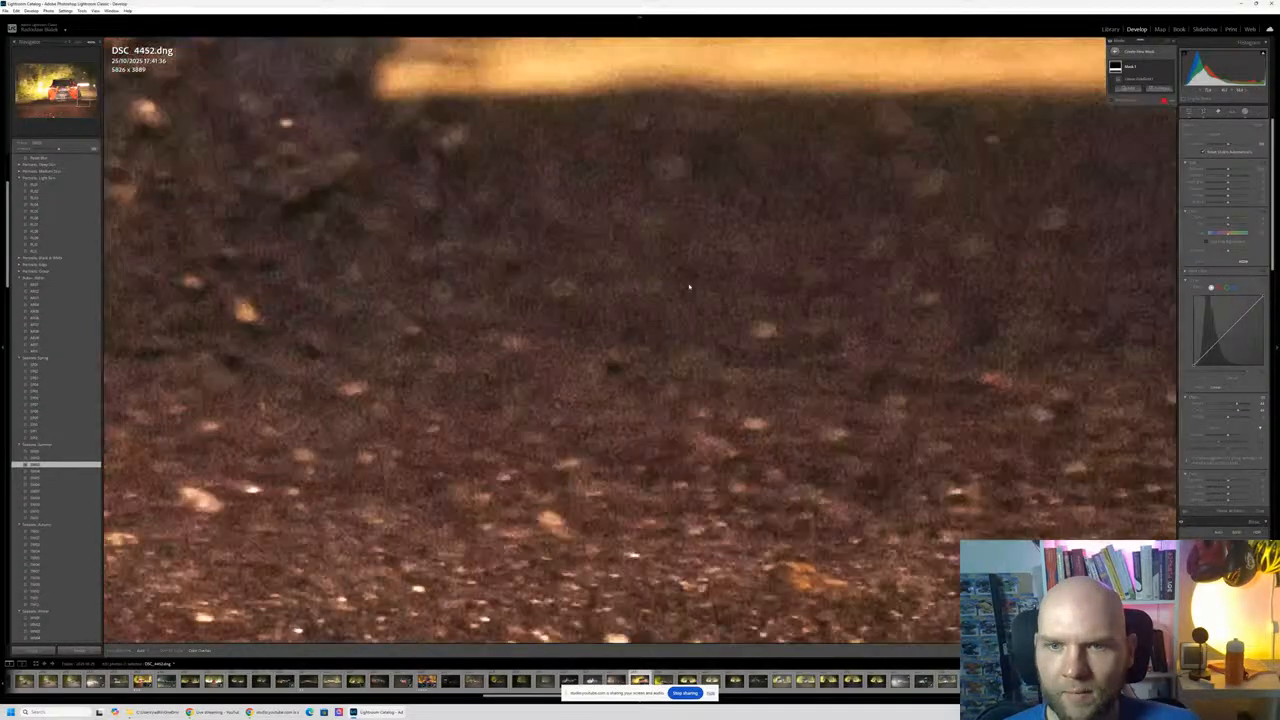
pyautogui.scroll(5, 688, 286)
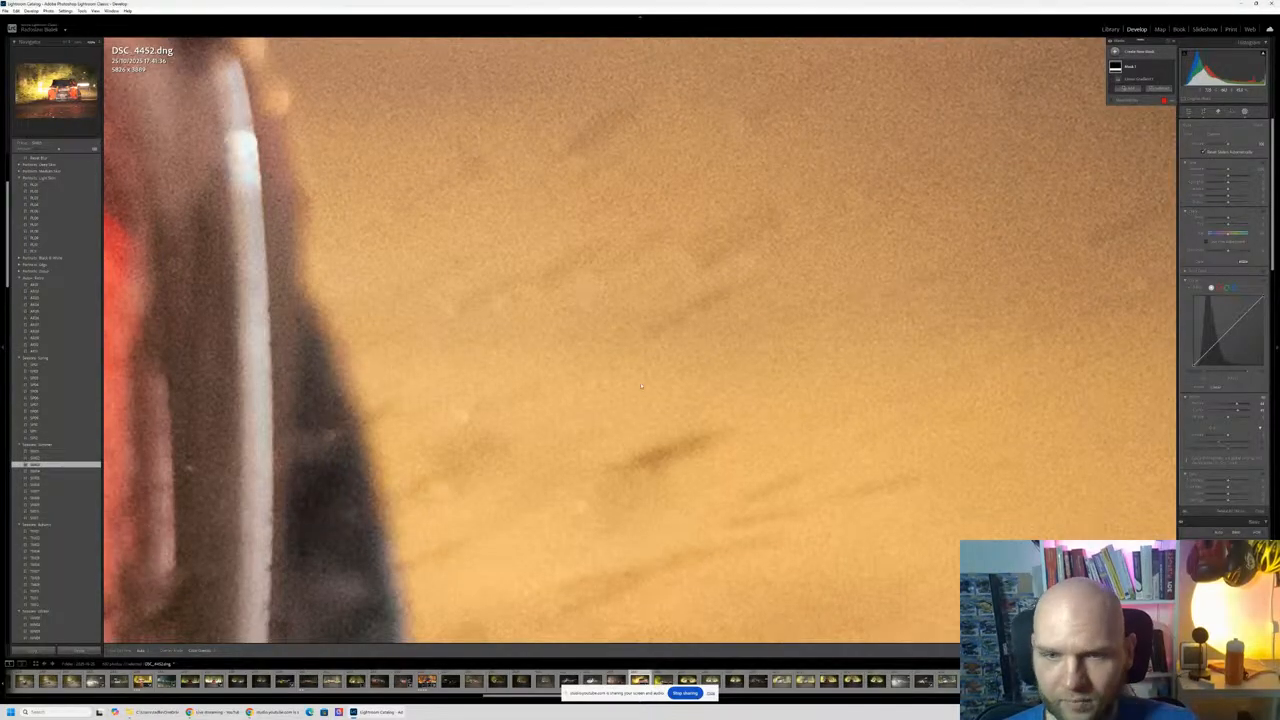
pyautogui.scroll(-3, 640, 340)
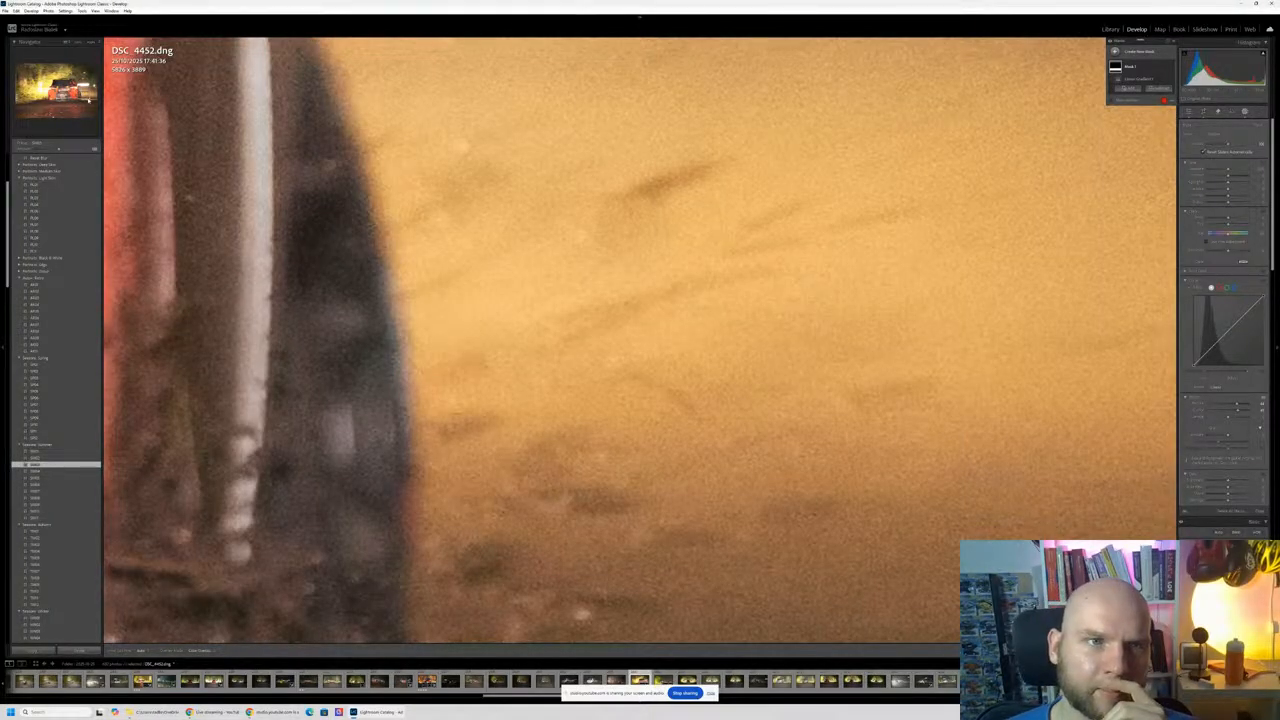
pyautogui.click(88, 100)
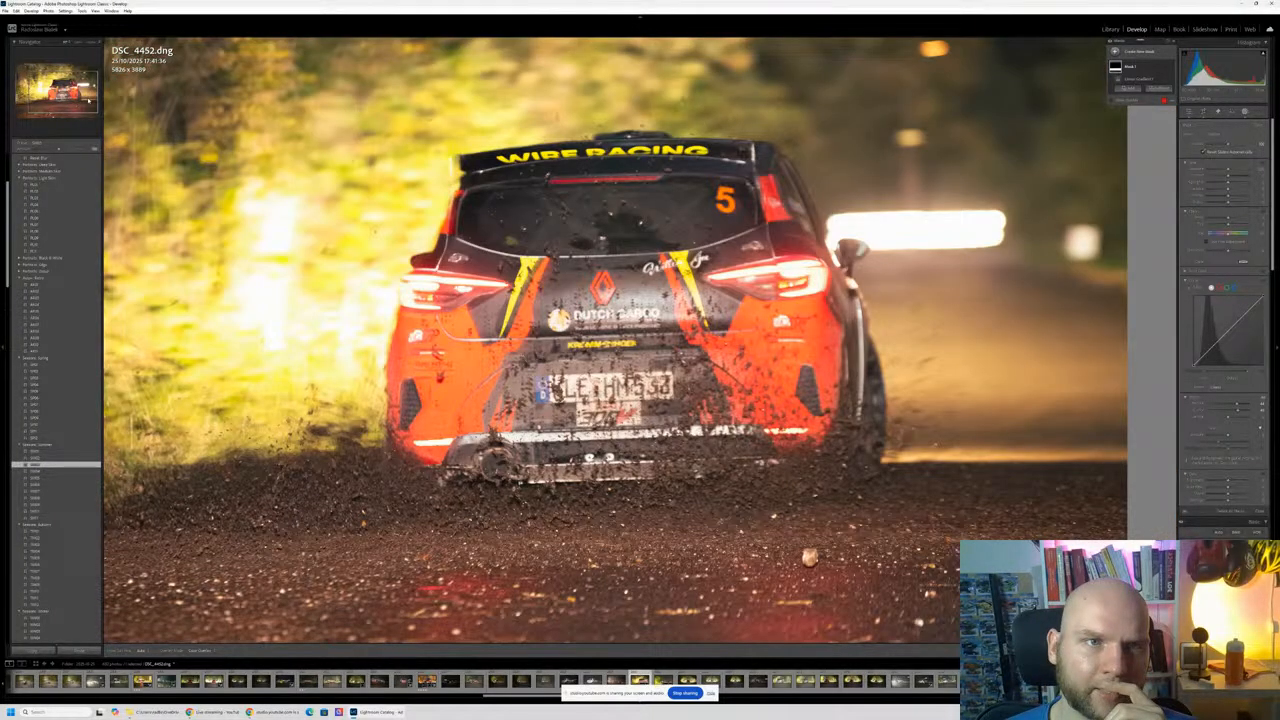
pyautogui.hotkey('ctrl', '-')
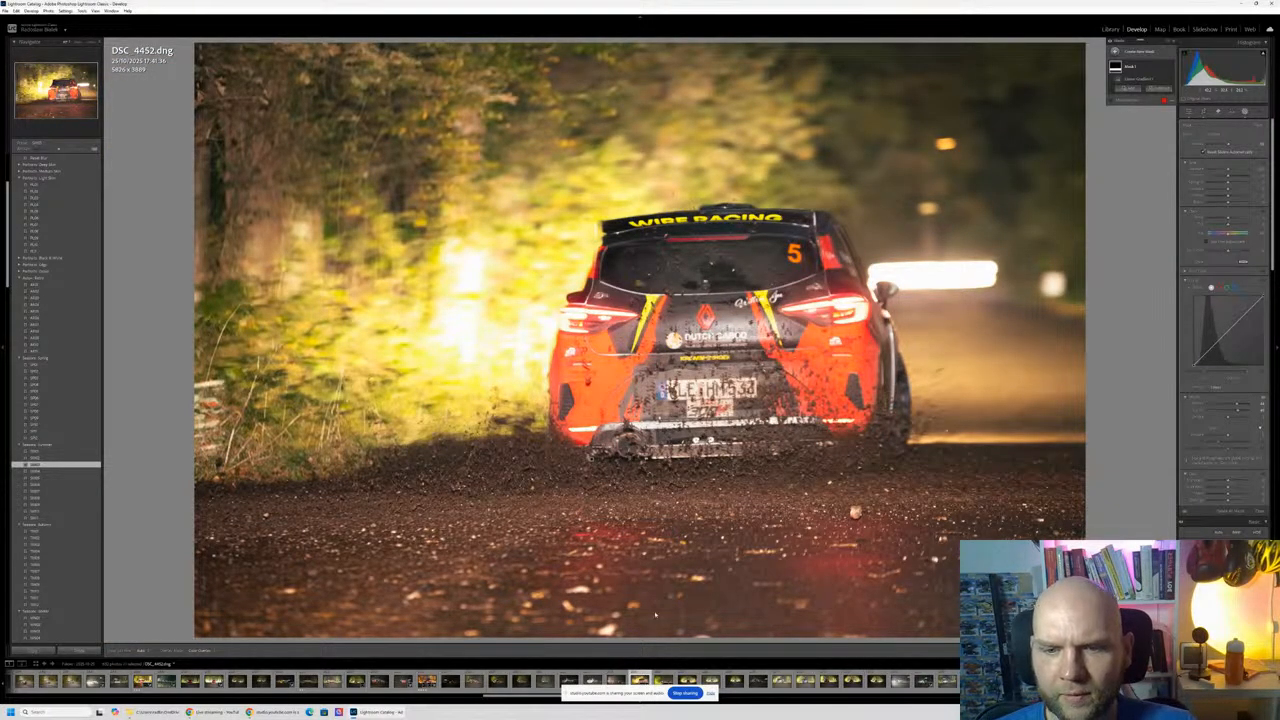
# Step: Compare the edited DSC_4452.dng with DSC_4453.dng and view the distant rear shot DSC_4456.dng
pyautogui.click(660, 682)
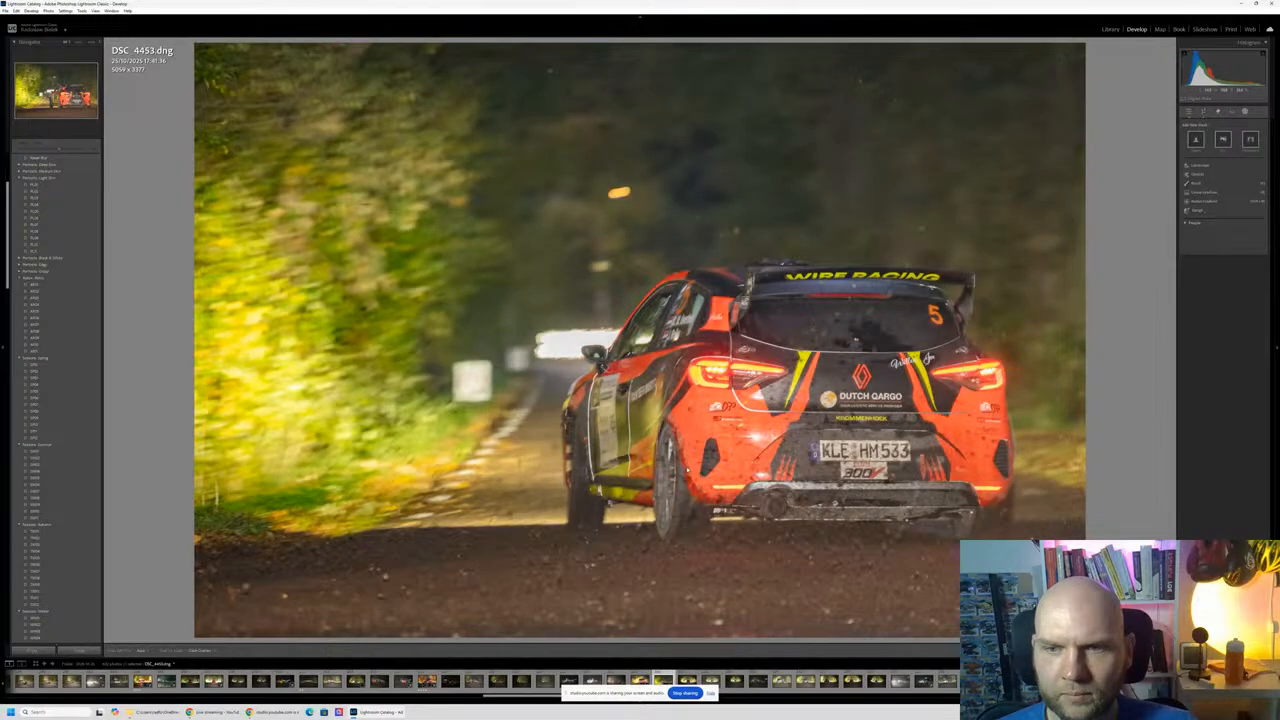
pyautogui.press('Left')
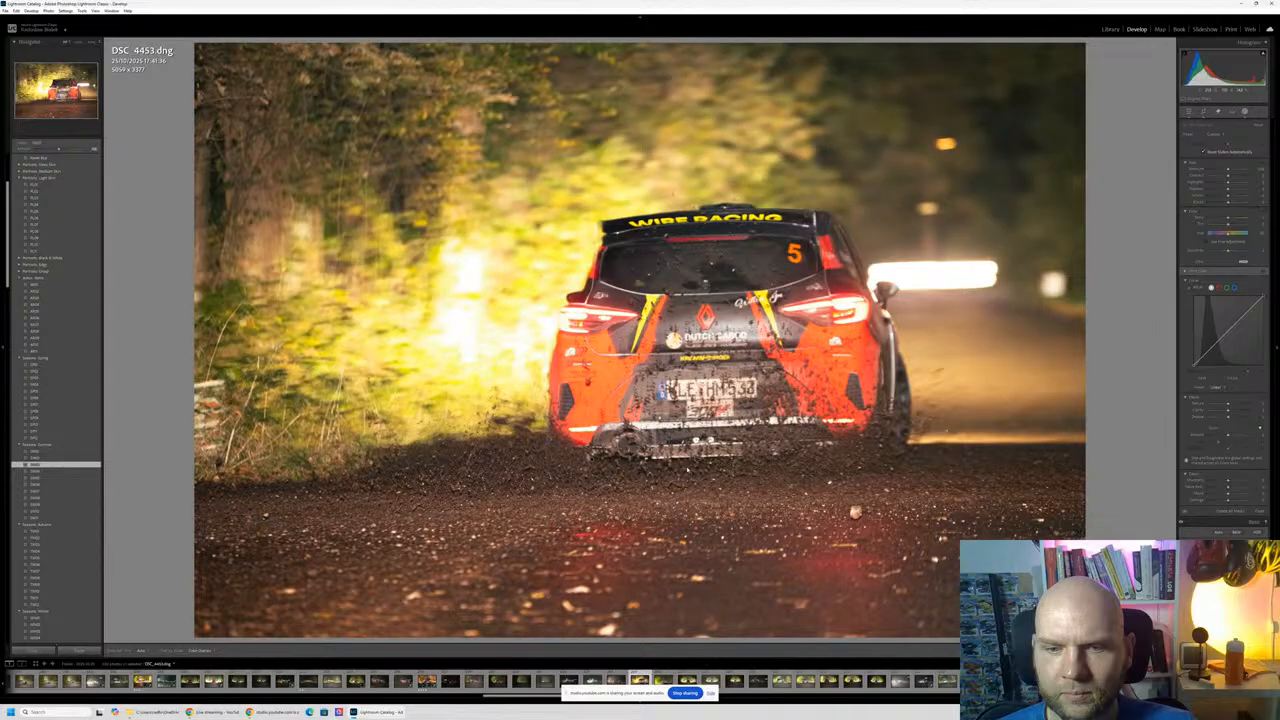
pyautogui.press('Left')
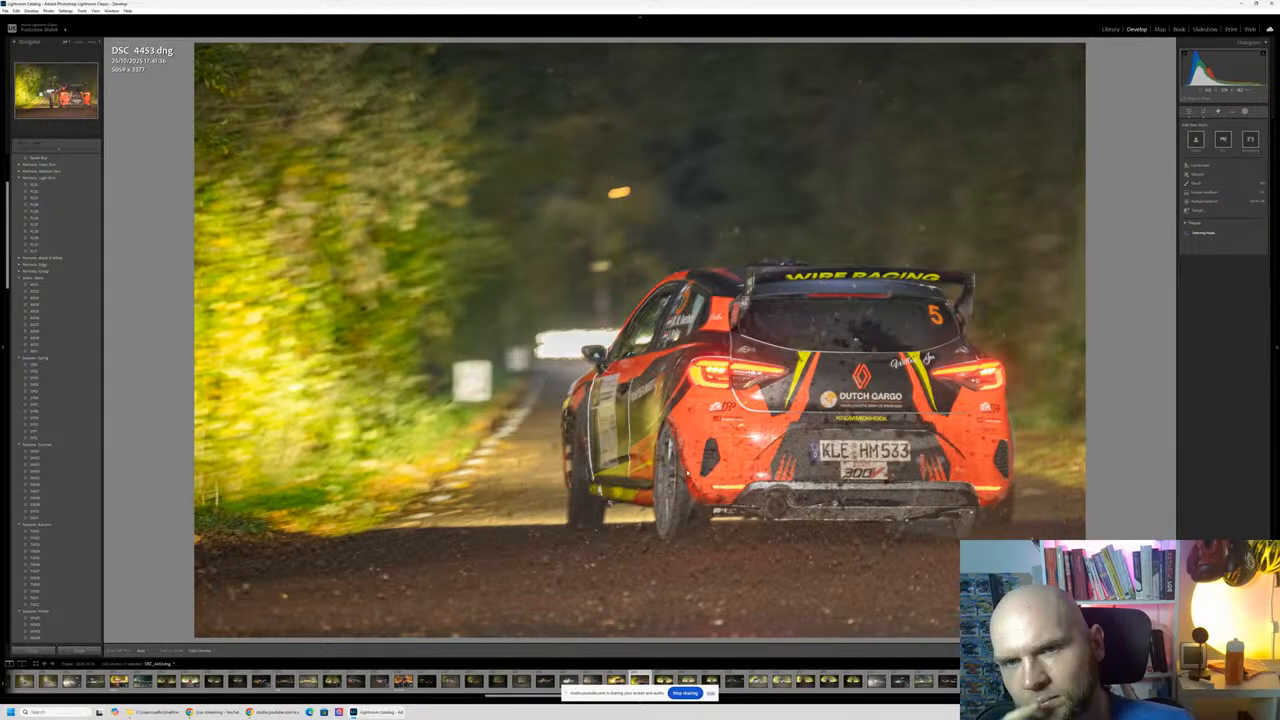
pyautogui.press('Left')
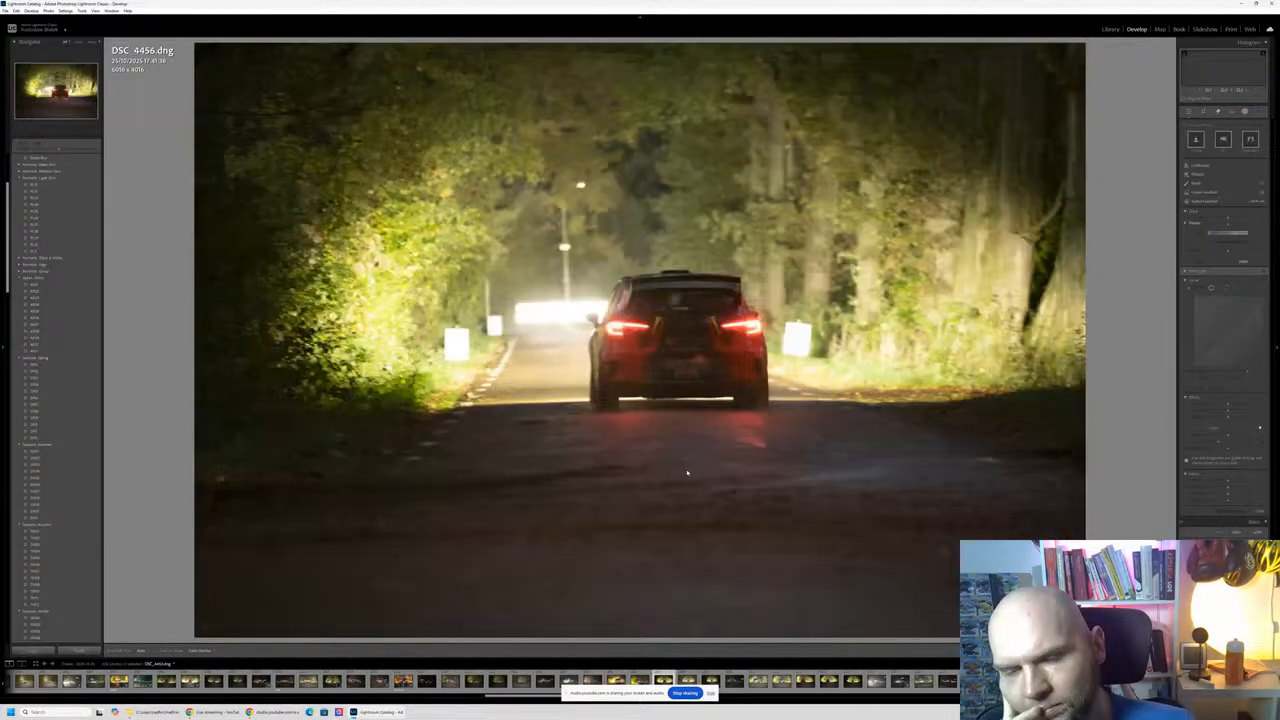
# Step: Return to DSC_4452.dng and lower the green luminance in the Color Mixer
pyautogui.press('Left')
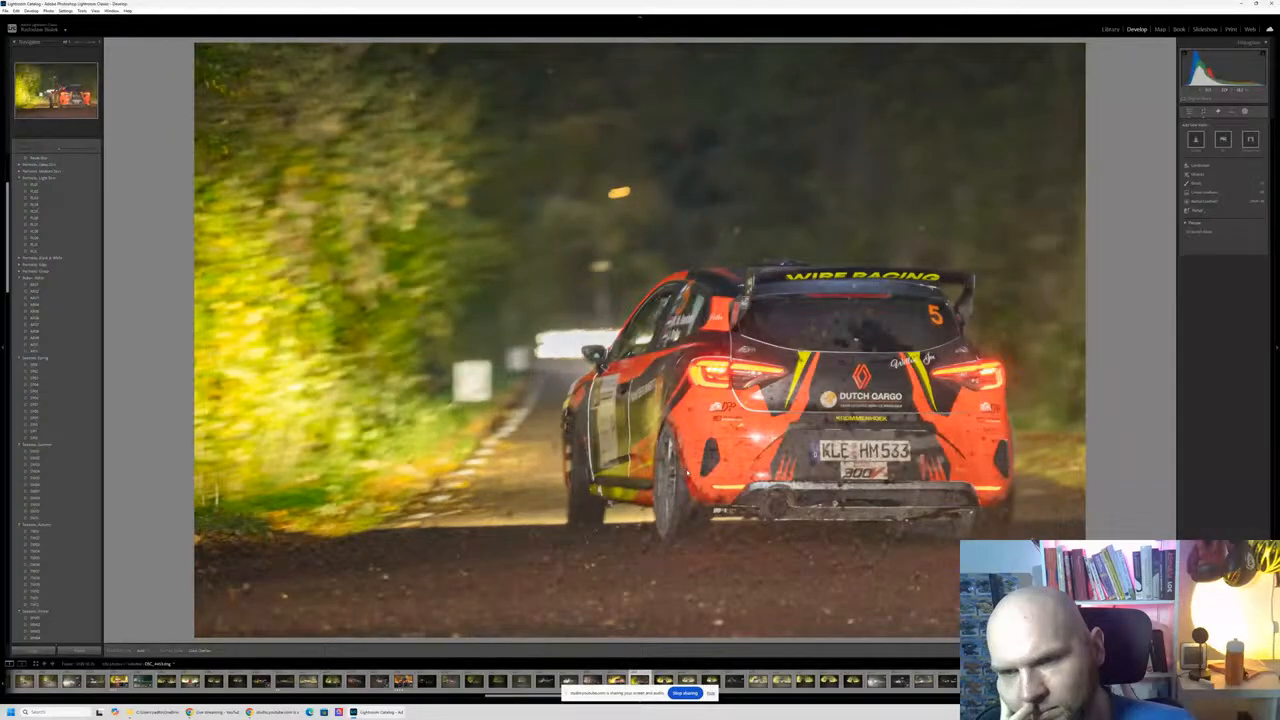
pyautogui.press('Left')
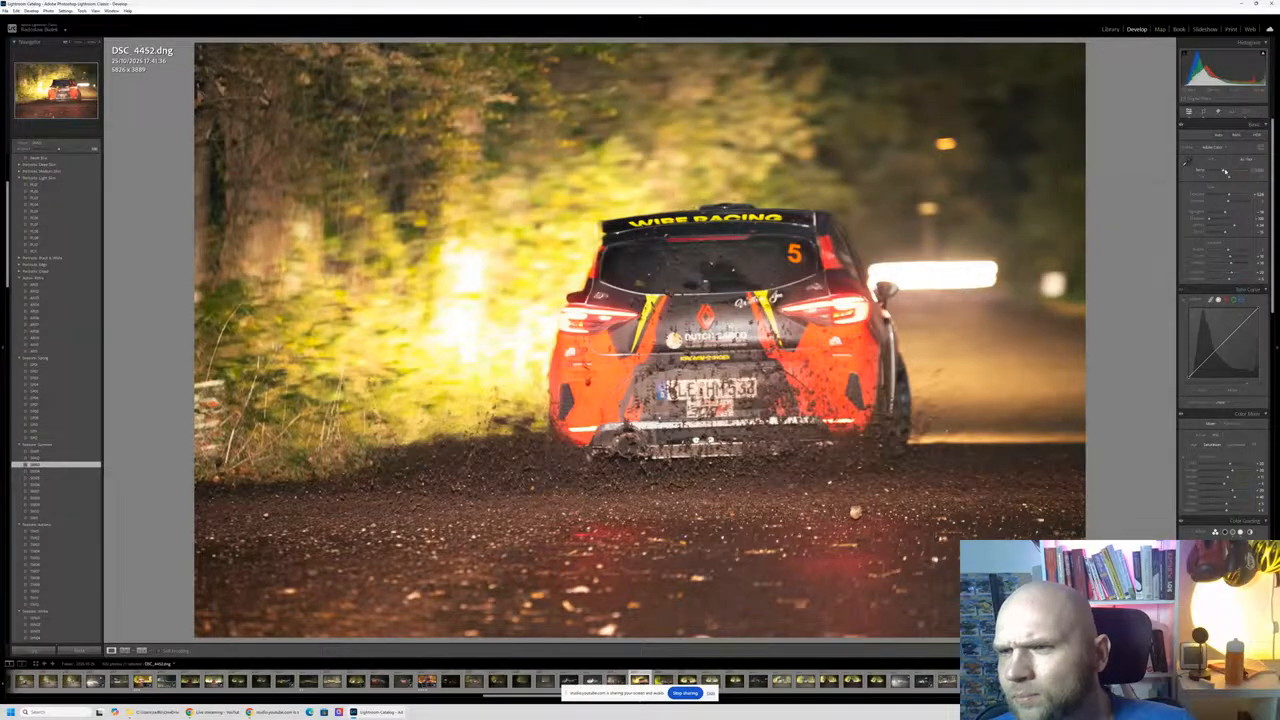
pyautogui.moveTo(1224, 171); pyautogui.dragTo(1226, 172)
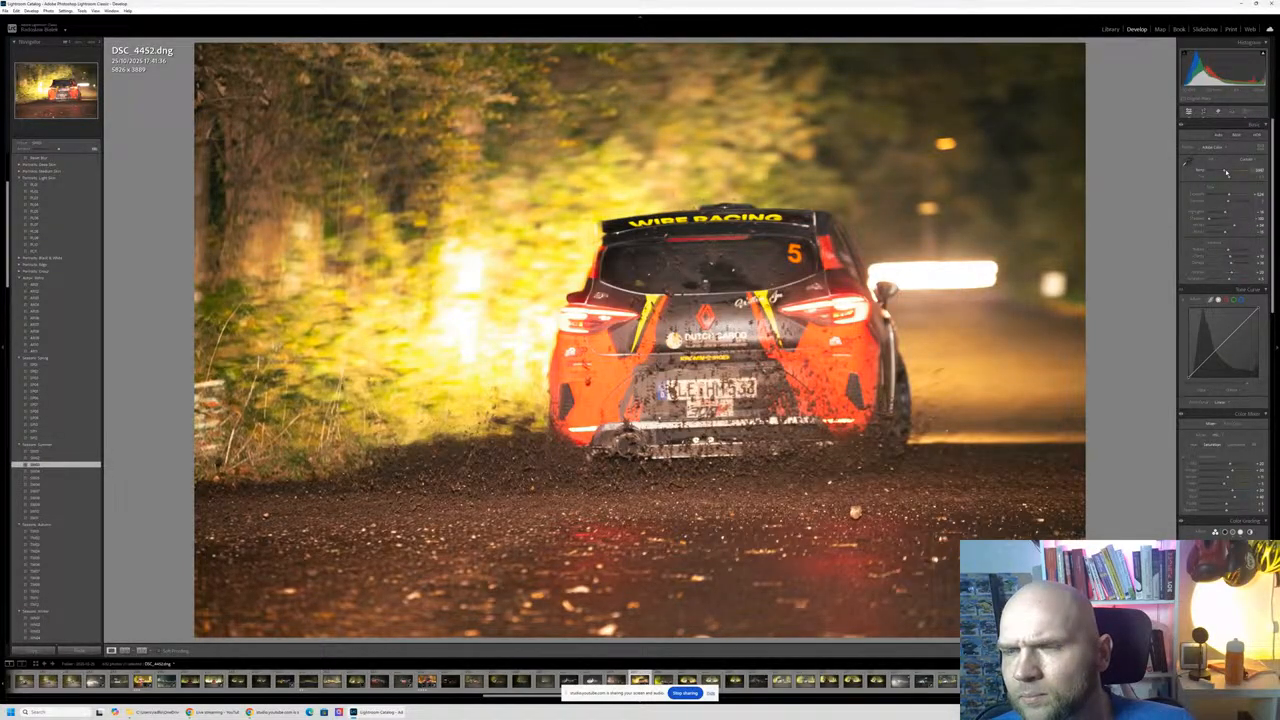
pyautogui.hotkey('ctrl', 'z')
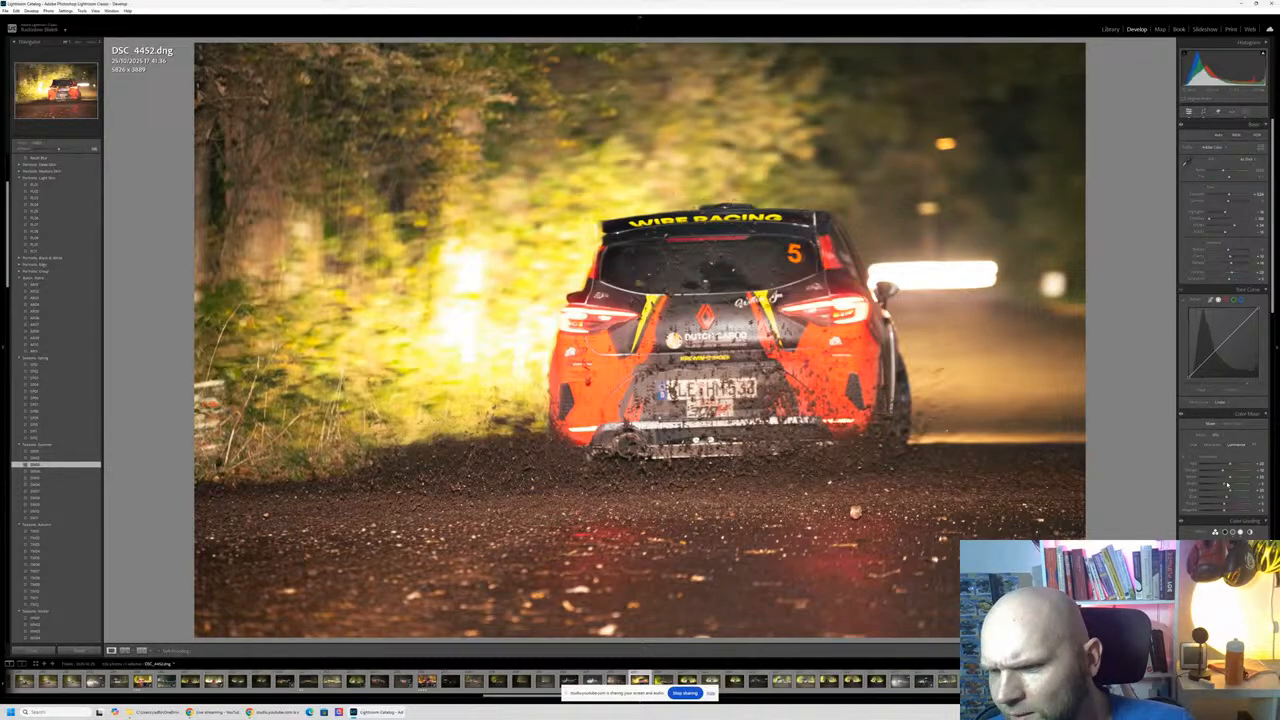
pyautogui.moveTo(1226, 484); pyautogui.dragTo(1193, 490)
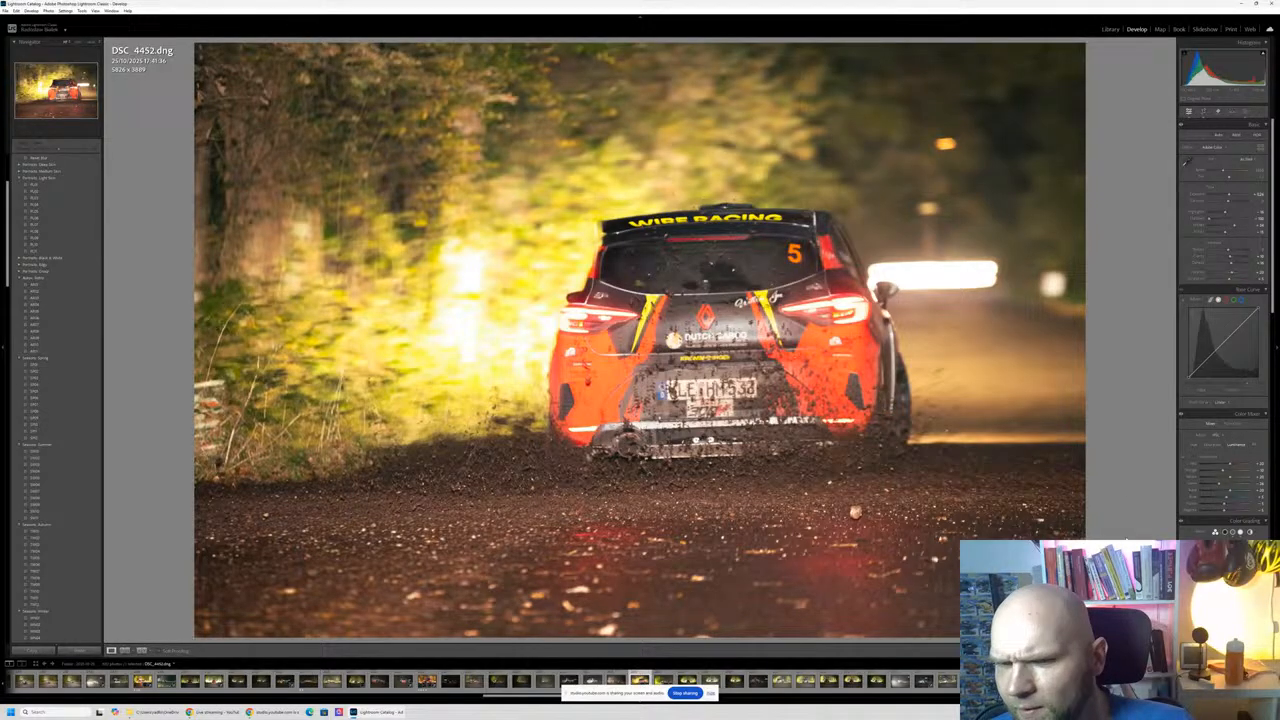
# Step: Check the car's rear in DSC_4456.dng for sharpness at high magnification and move on to DSC_4458.dng
pyautogui.click(687, 681)
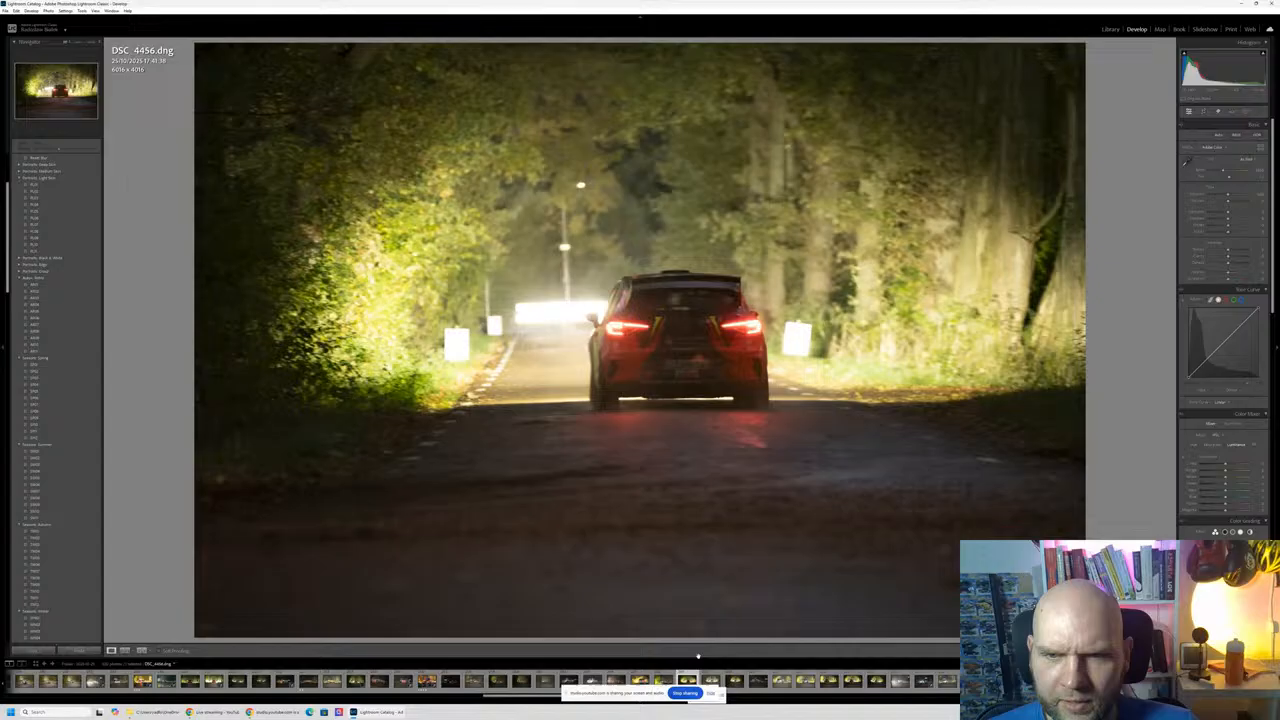
pyautogui.click(694, 366)
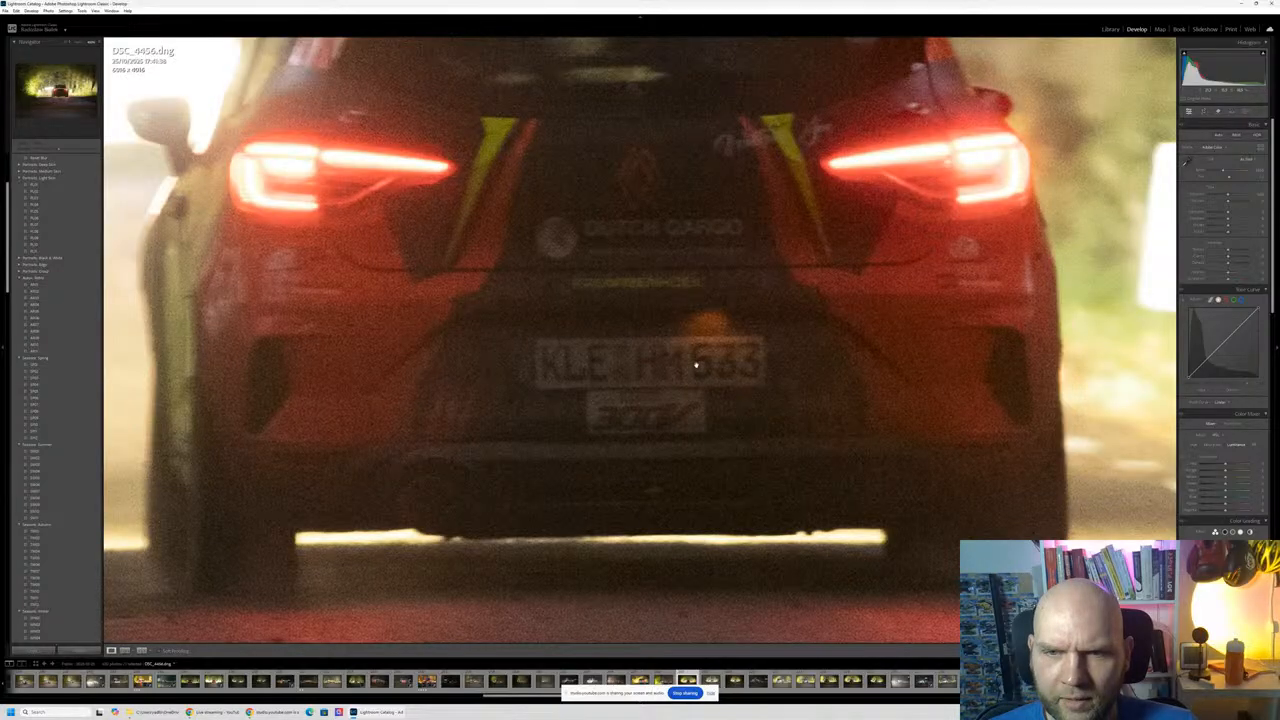
pyautogui.click(696, 365)
pyautogui.press('Right')
pyautogui.press('Right')
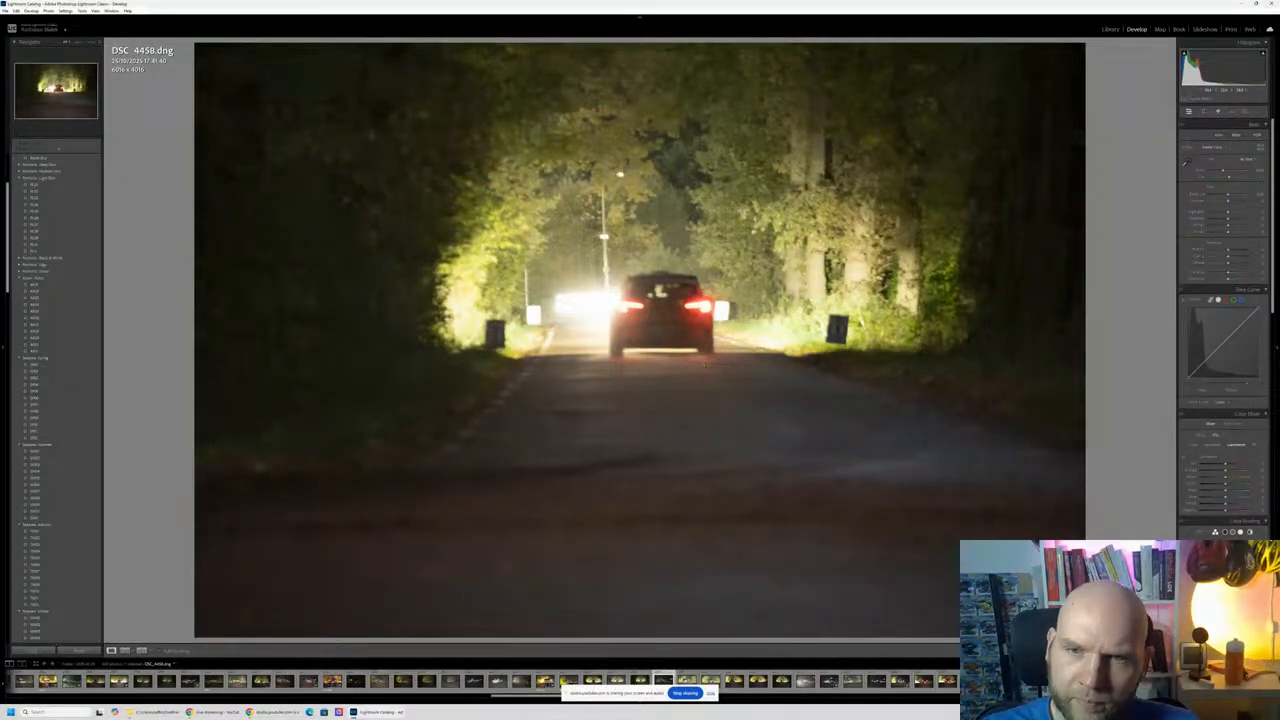
# Step: Compare the distant rear shot DSC_4458.dng with DSC_4459.dng and delete DSC_4458.dng
pyautogui.press('Right')
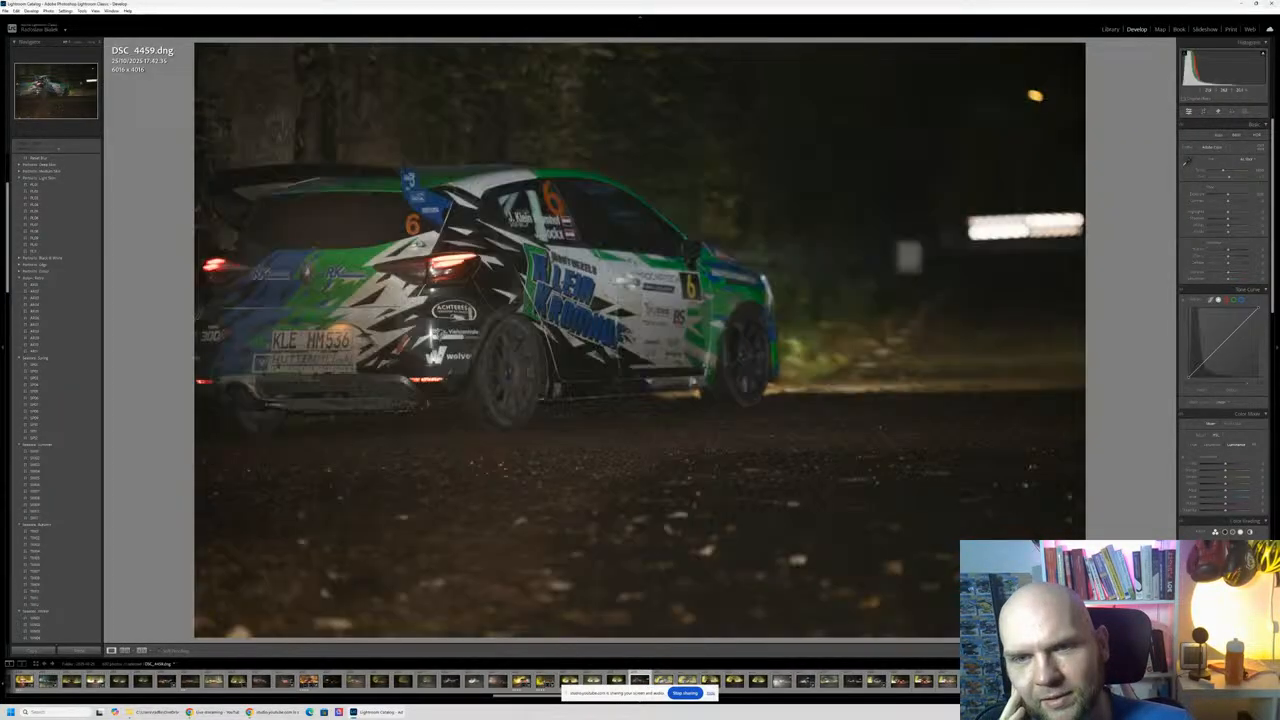
pyautogui.press('Left')
pyautogui.press('Right')
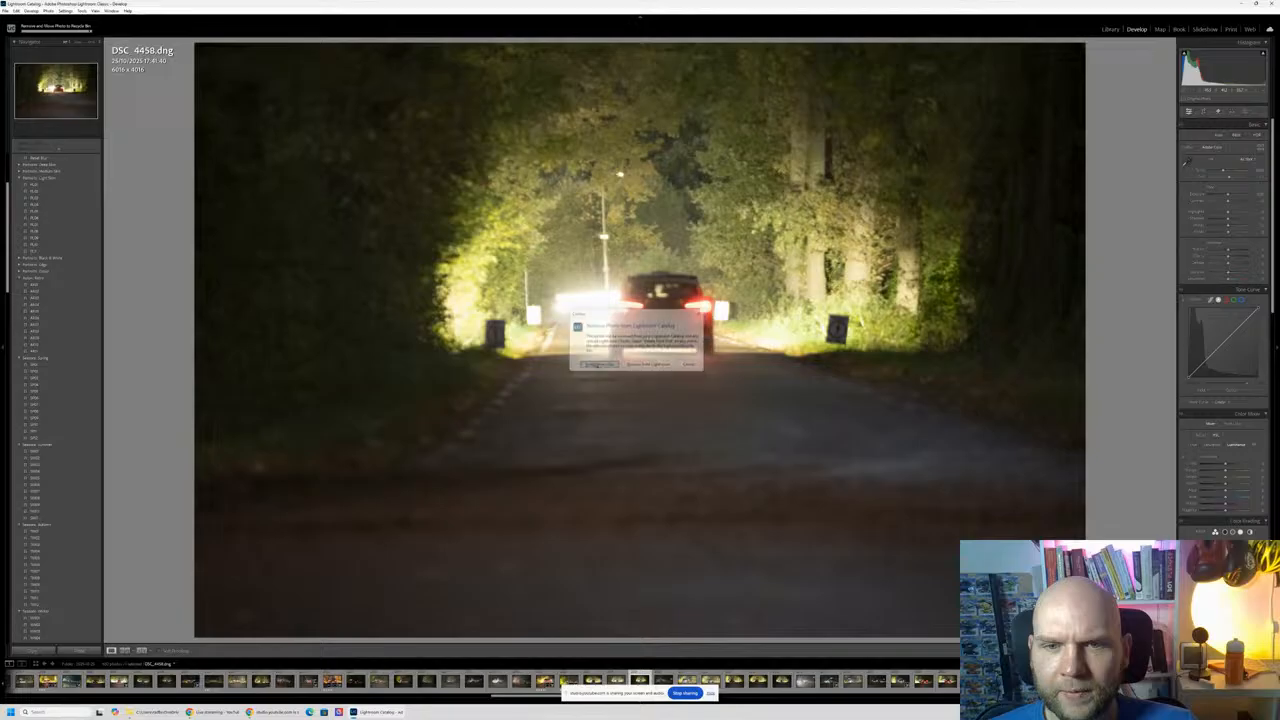
pyautogui.press('Right')
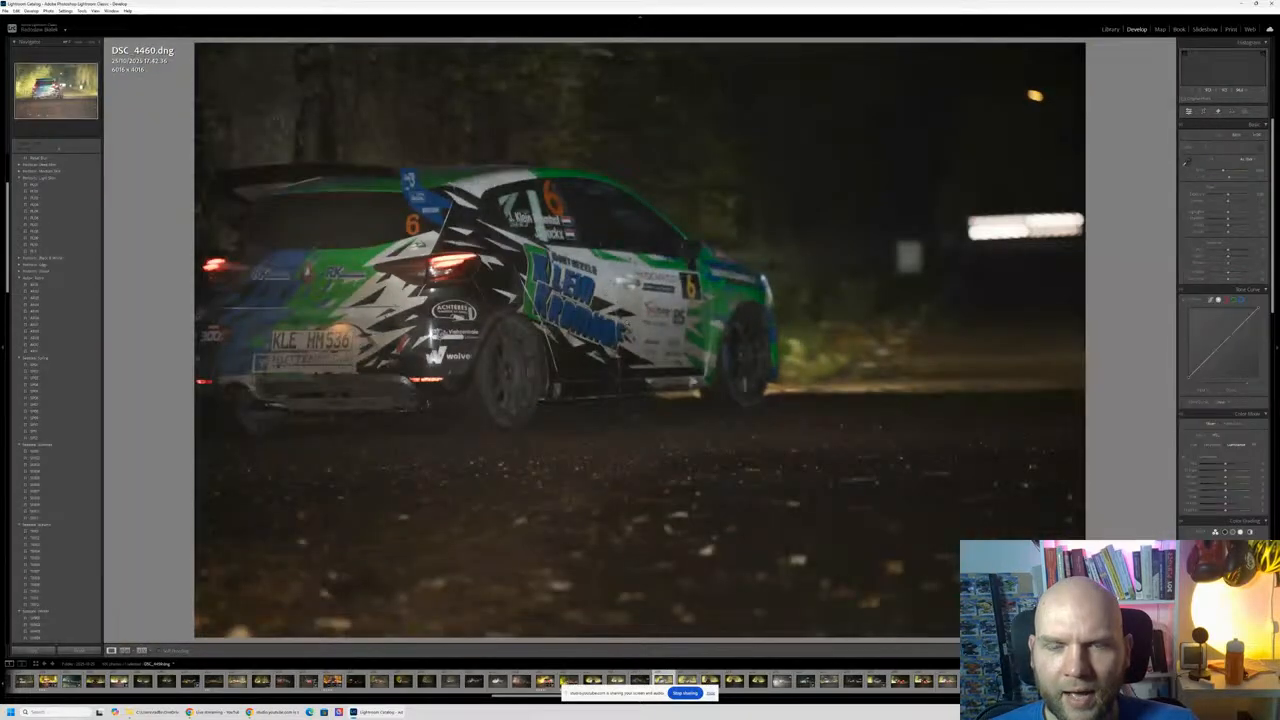
# Step: Inspect the licence plate area in DSC_4460.dng and DSC_4461.dng for sharpness
pyautogui.press('Left')
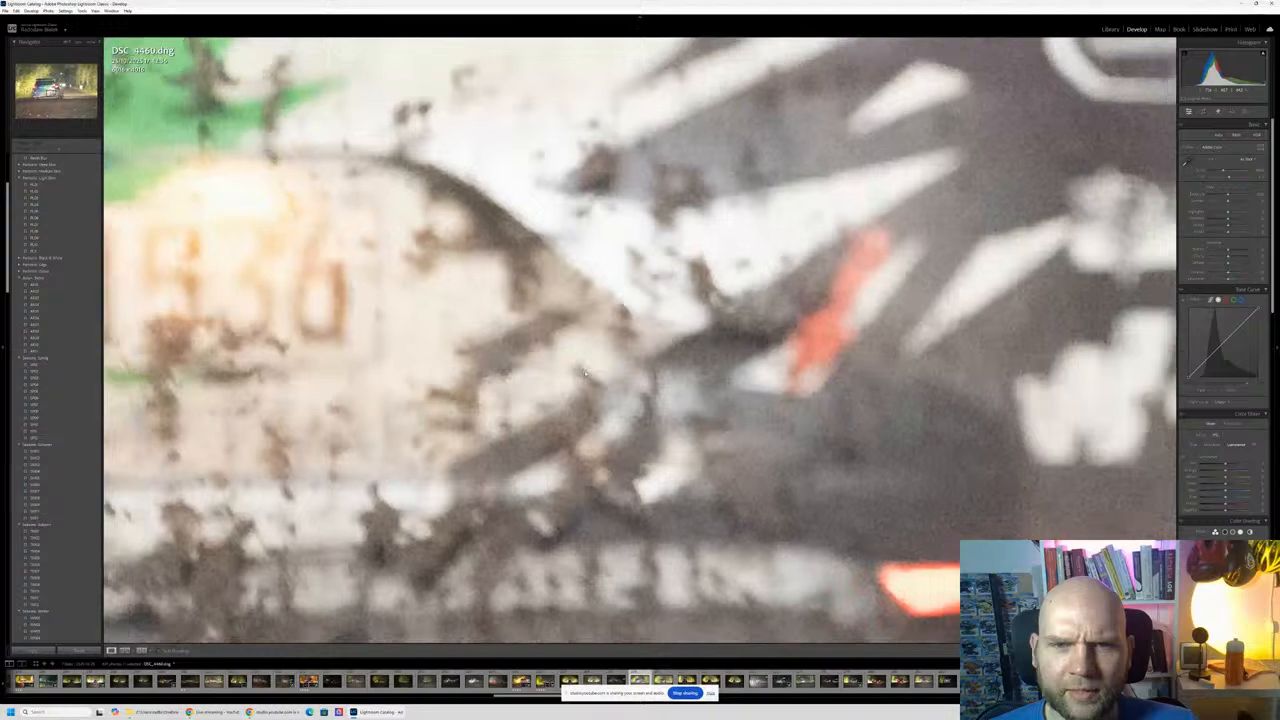
pyautogui.press('Right')
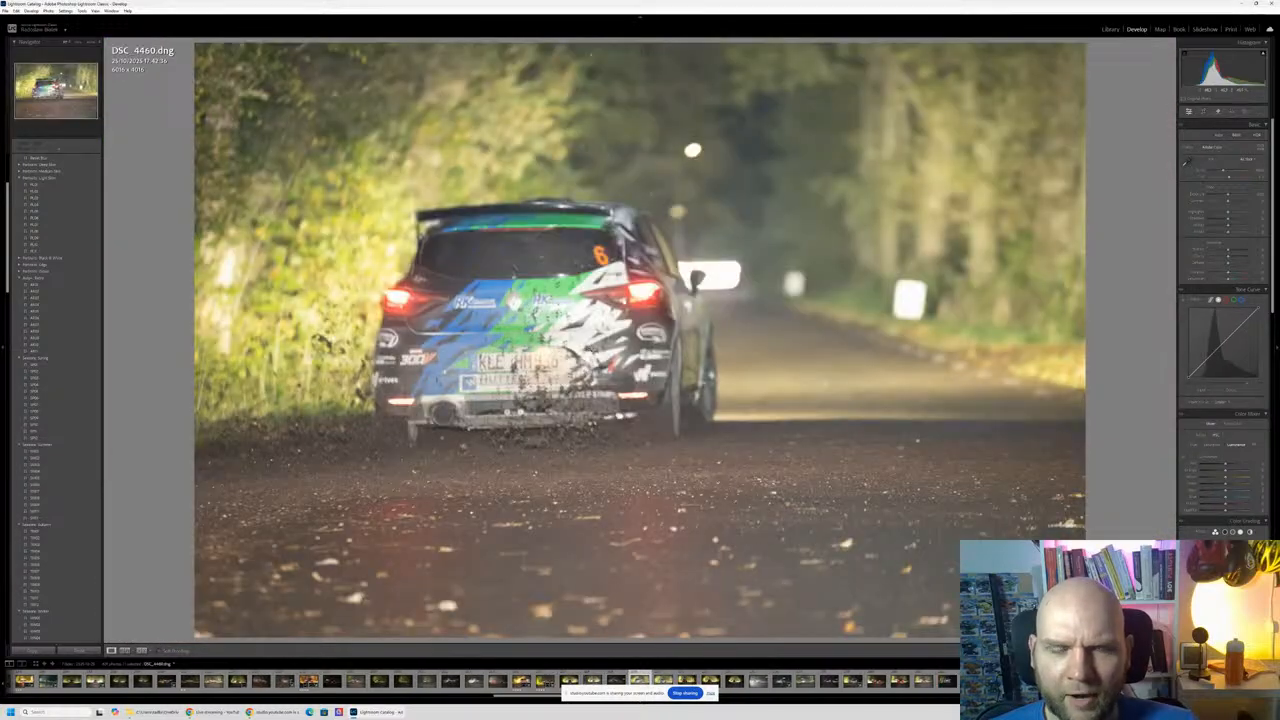
pyautogui.press('Right')
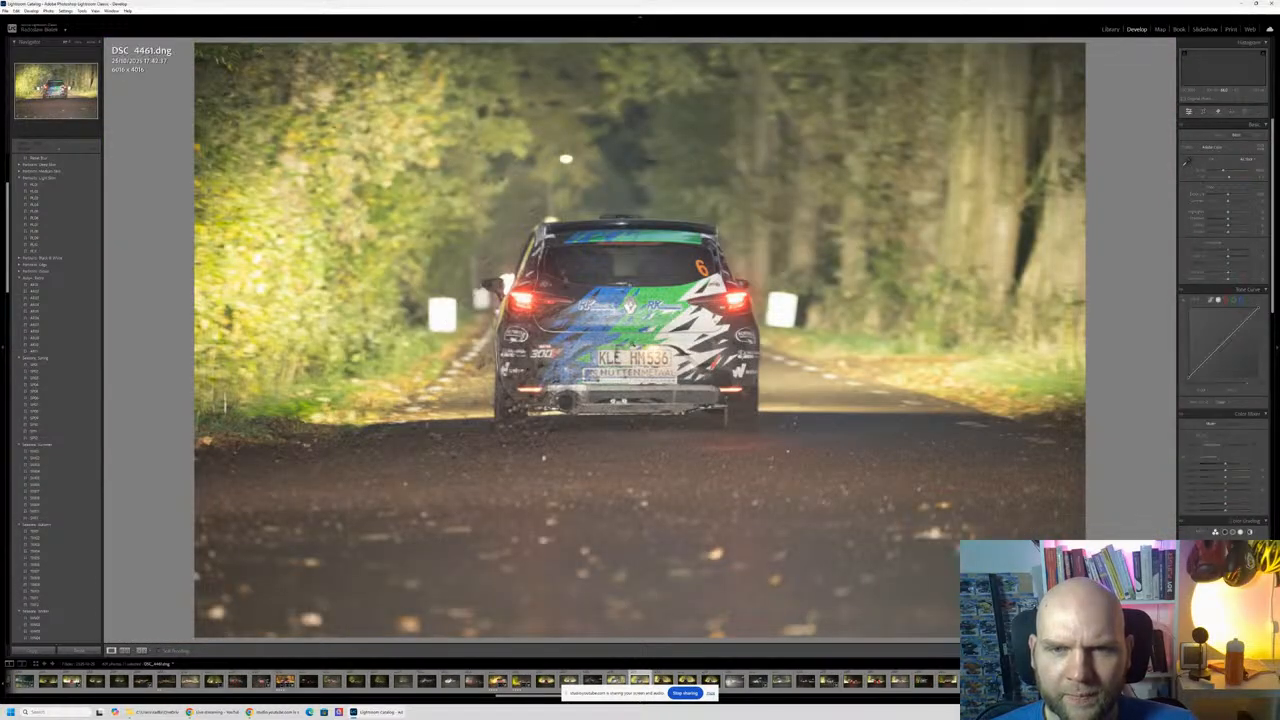
pyautogui.click(641, 341)
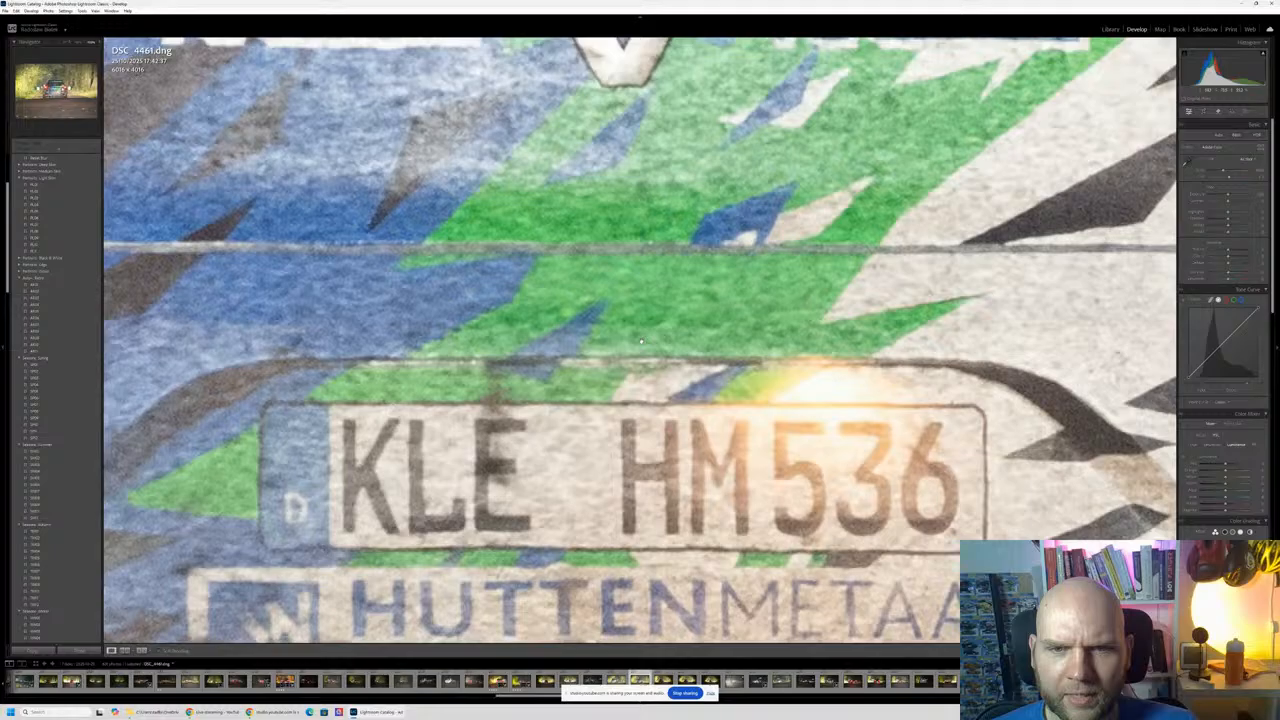
pyautogui.click(641, 341)
# Step: Review the rally car shots from DSC_4462.dng through DSC_4467.dng
pyautogui.press('Right')
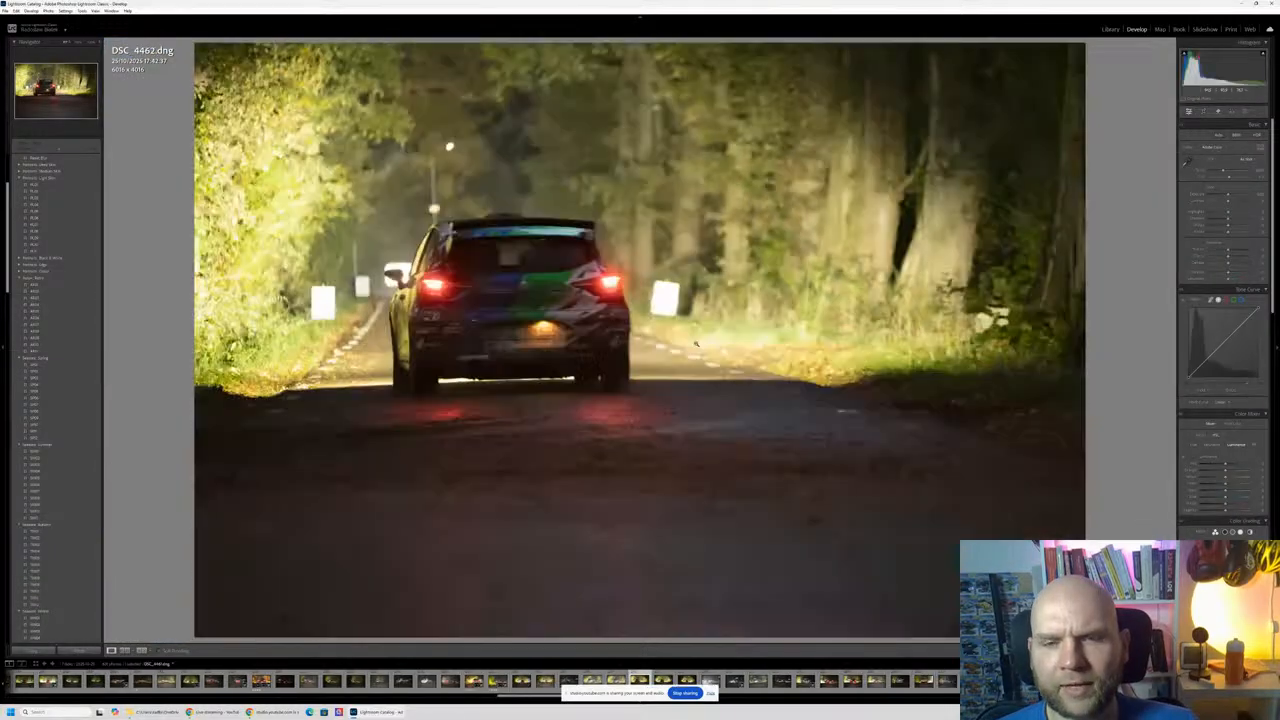
pyautogui.press('Right')
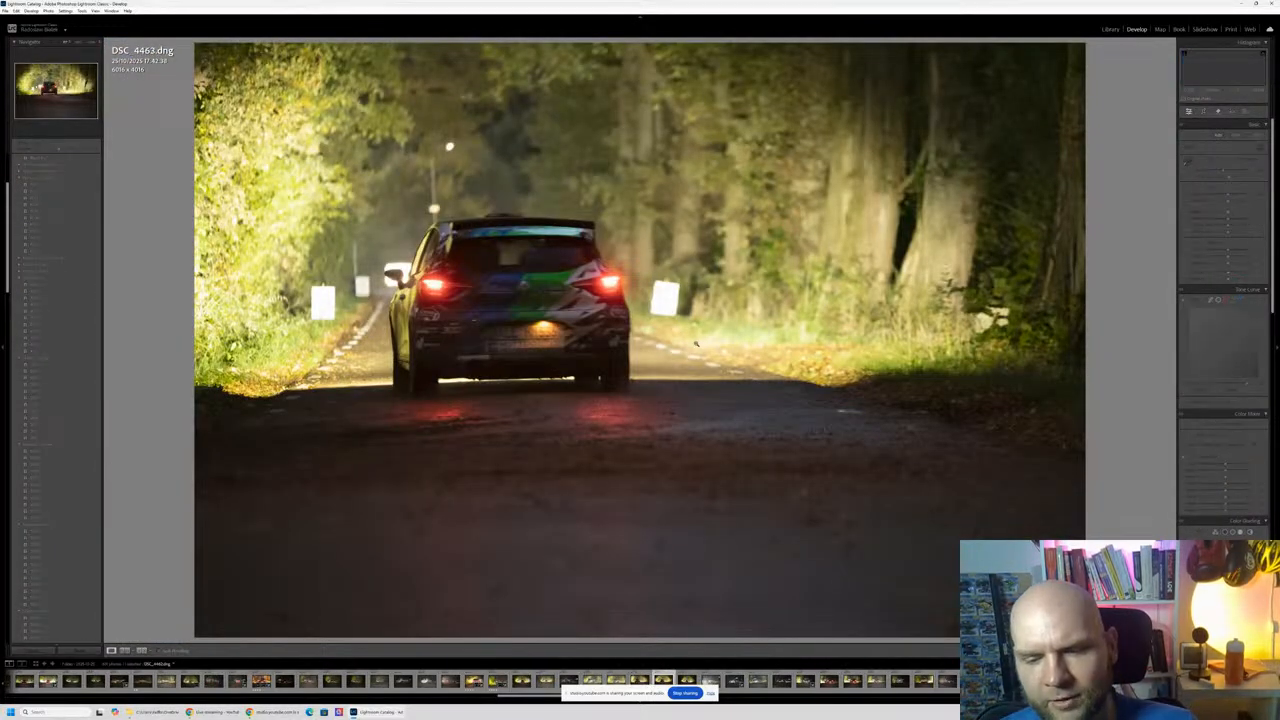
pyautogui.press('Right')
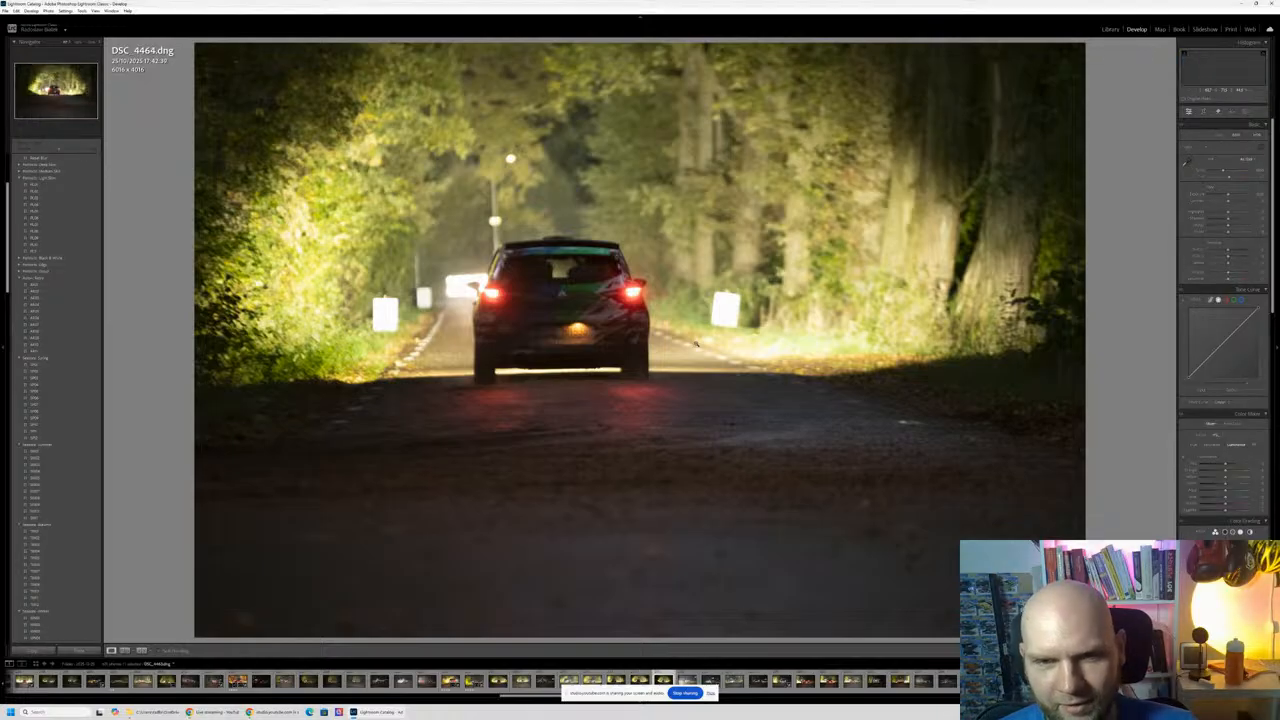
pyautogui.press('Right')
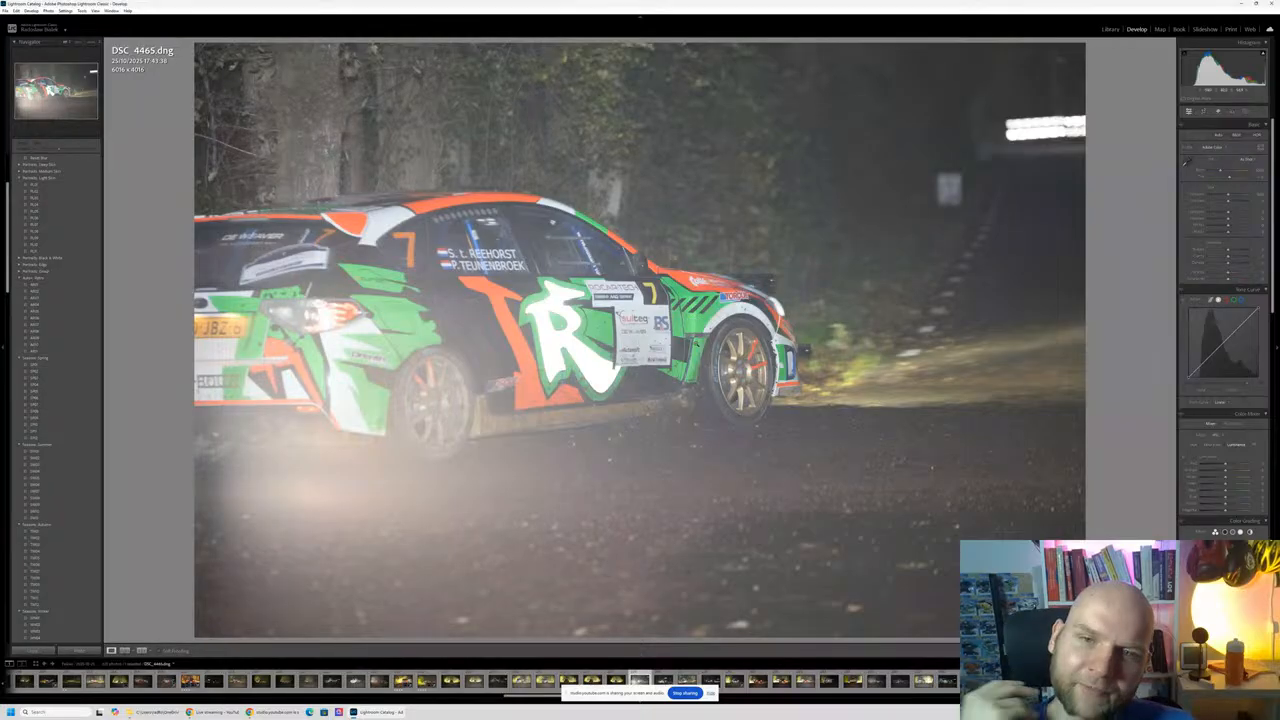
pyautogui.press('Right')
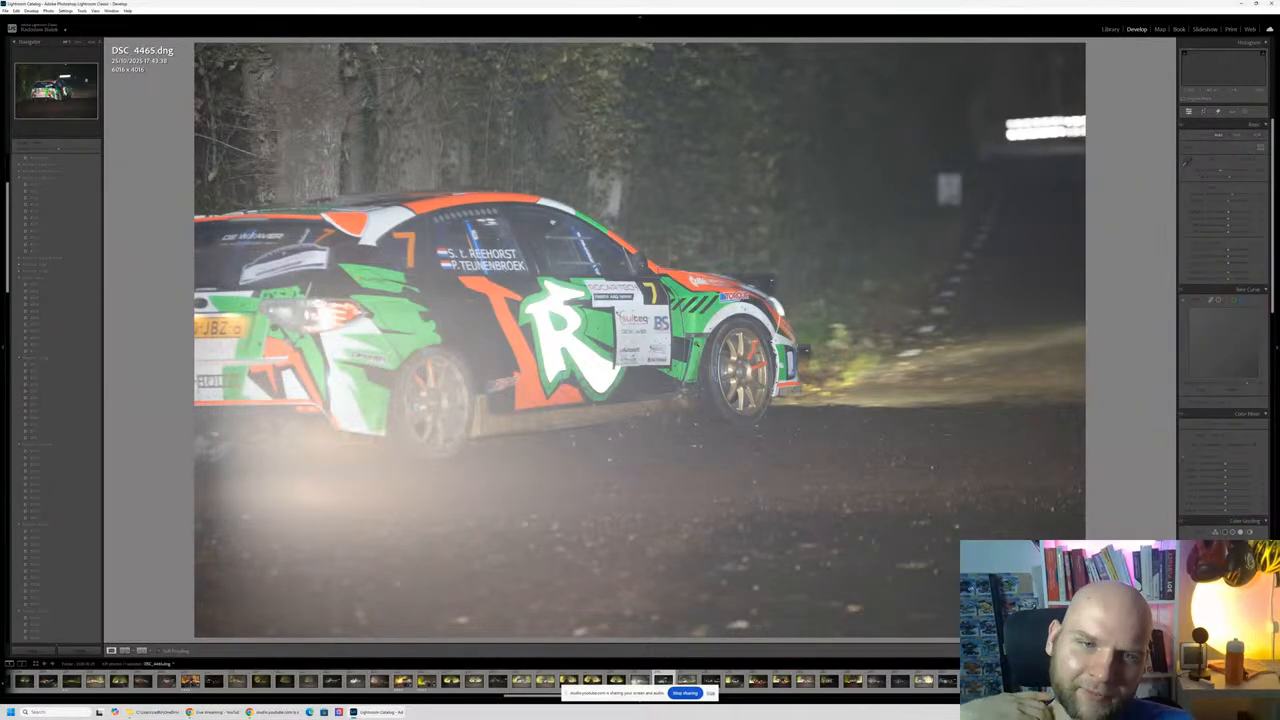
pyautogui.press('Right')
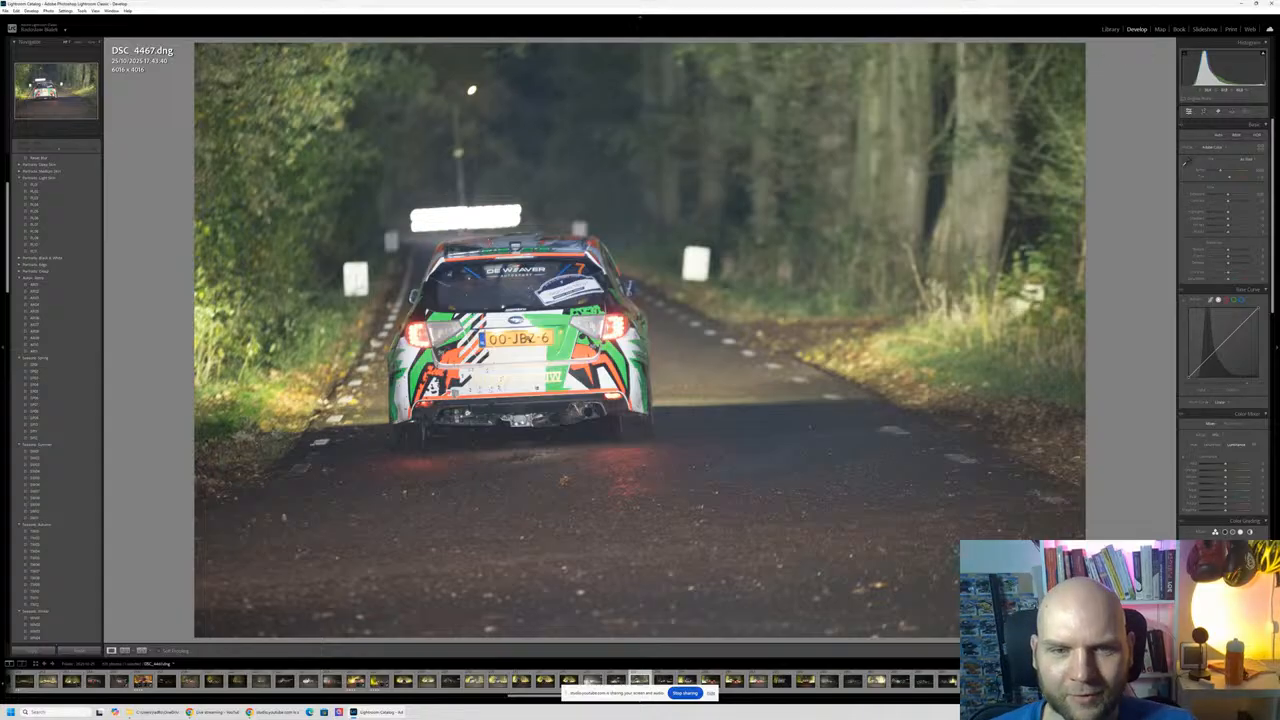
# Step: Check the sharpness of the car's rear in DSC_4467.dng and DSC_4469.dng at high magnification
pyautogui.click(522, 338)
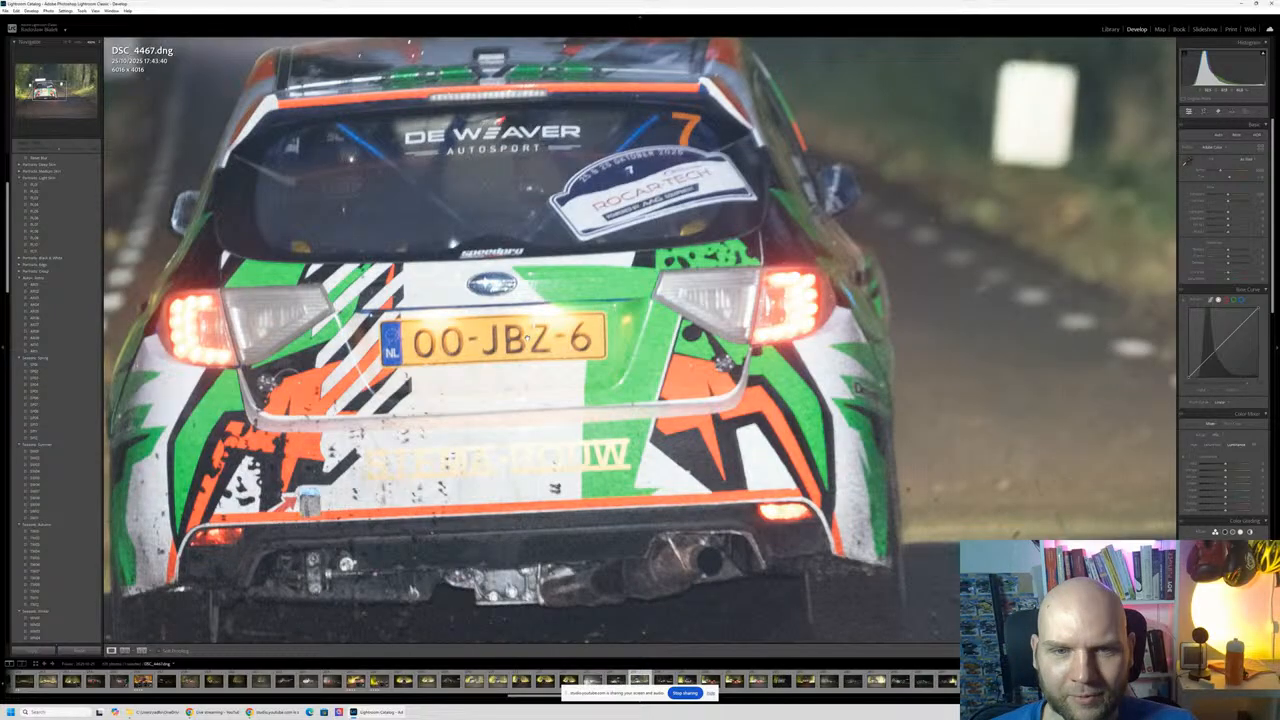
pyautogui.click(527, 338)
pyautogui.press('Right')
pyautogui.click(531, 338)
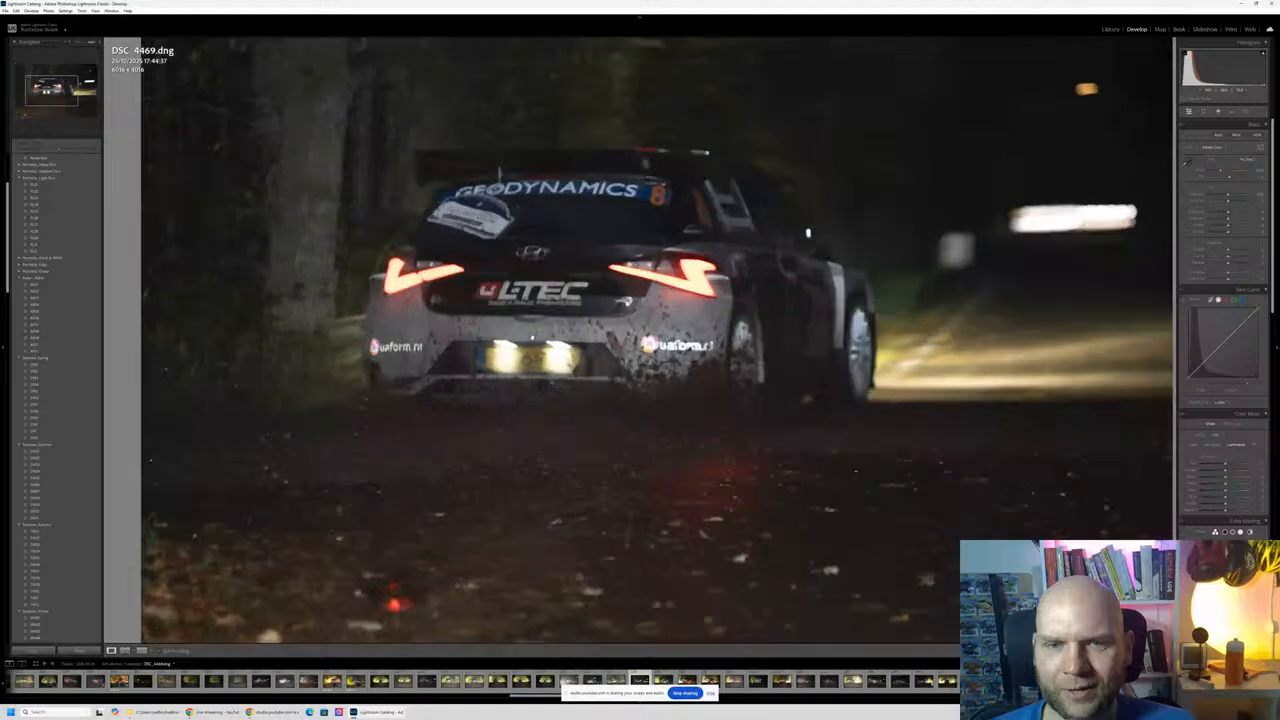
pyautogui.click(531, 338)
# Step: Examine the rear of the Hyundai in DSC_4470.dng for sharpness and flying dirt
pyautogui.press('Right')
pyautogui.press('Right')
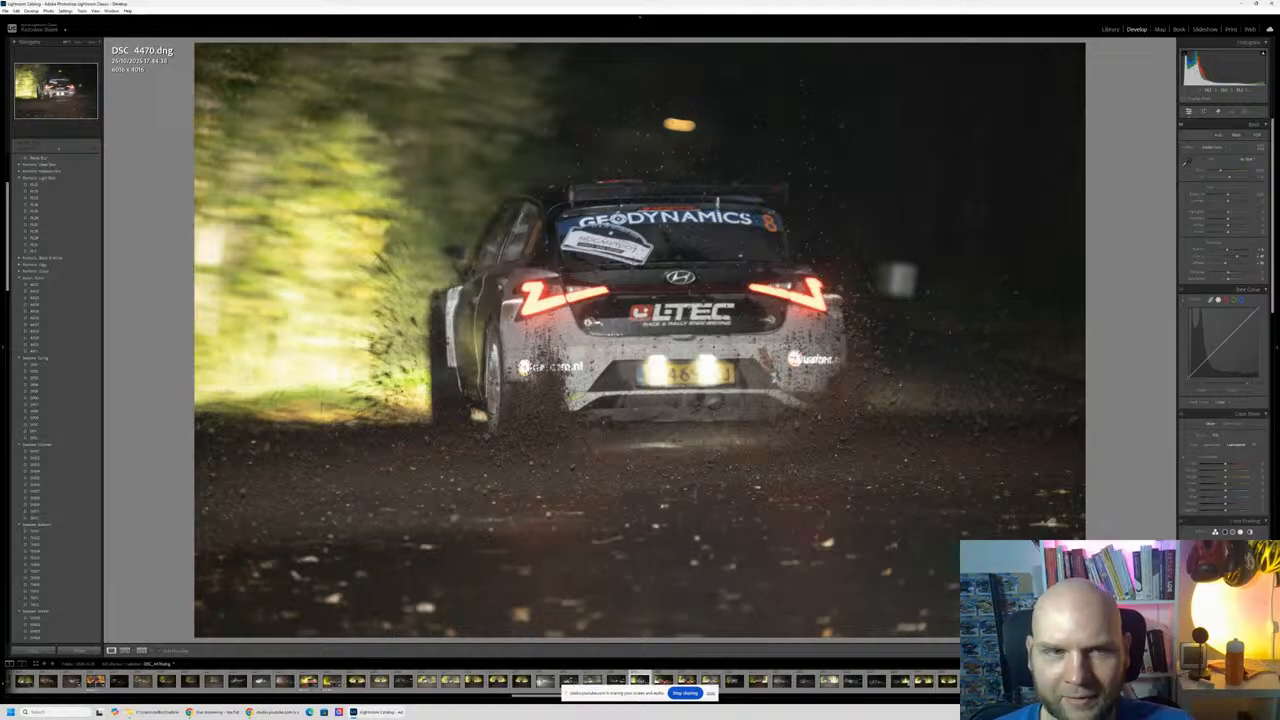
pyautogui.scroll(6, 659, 313)
pyautogui.scroll(-3, 659, 313)
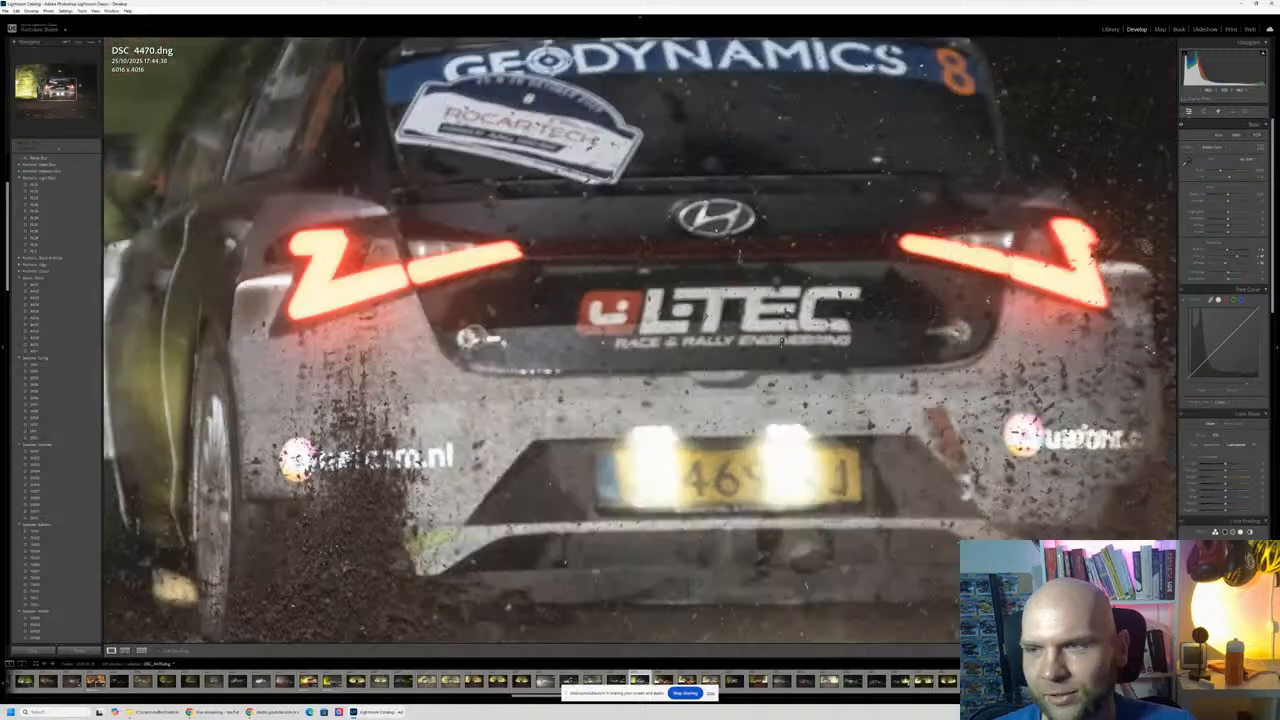
pyautogui.scroll(-3, 657, 313)
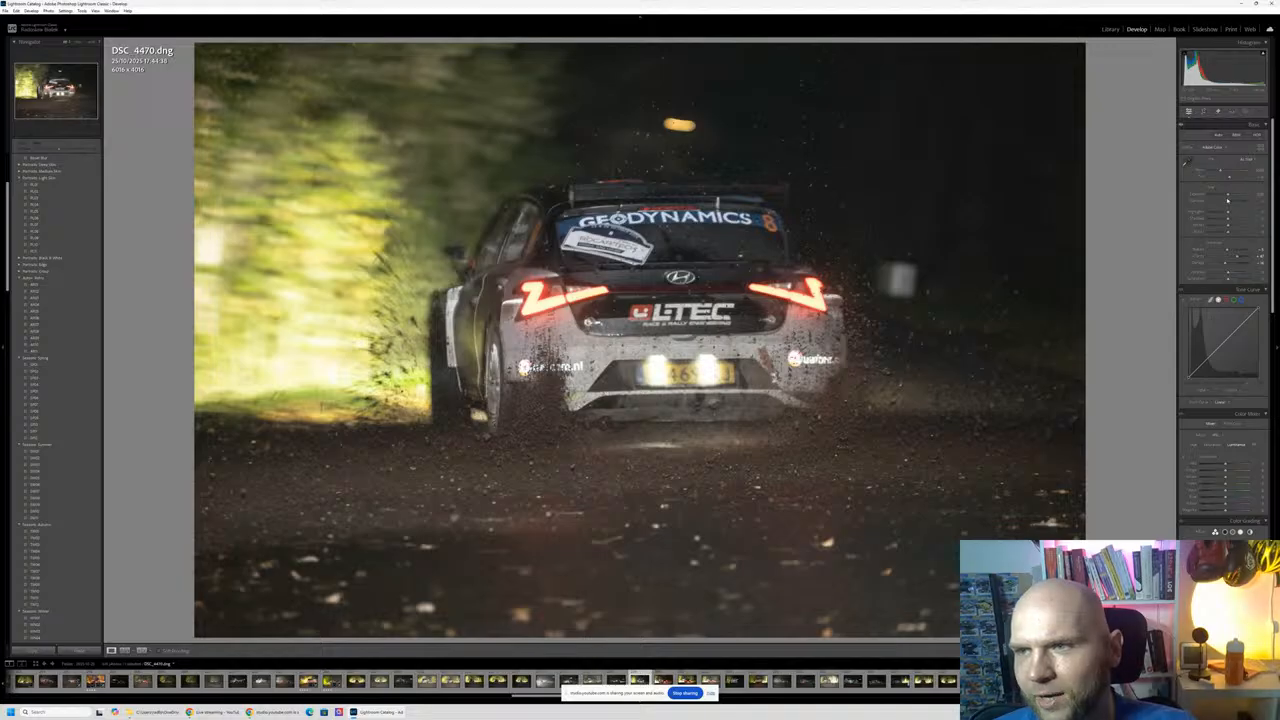
# Step: Raise Exposure, Texture, Clarity and Dehaze in DSC_4470.dng, lower Highlights, and compare the edit with the original
pyautogui.moveTo(1228, 198); pyautogui.dragTo(1159, 214)
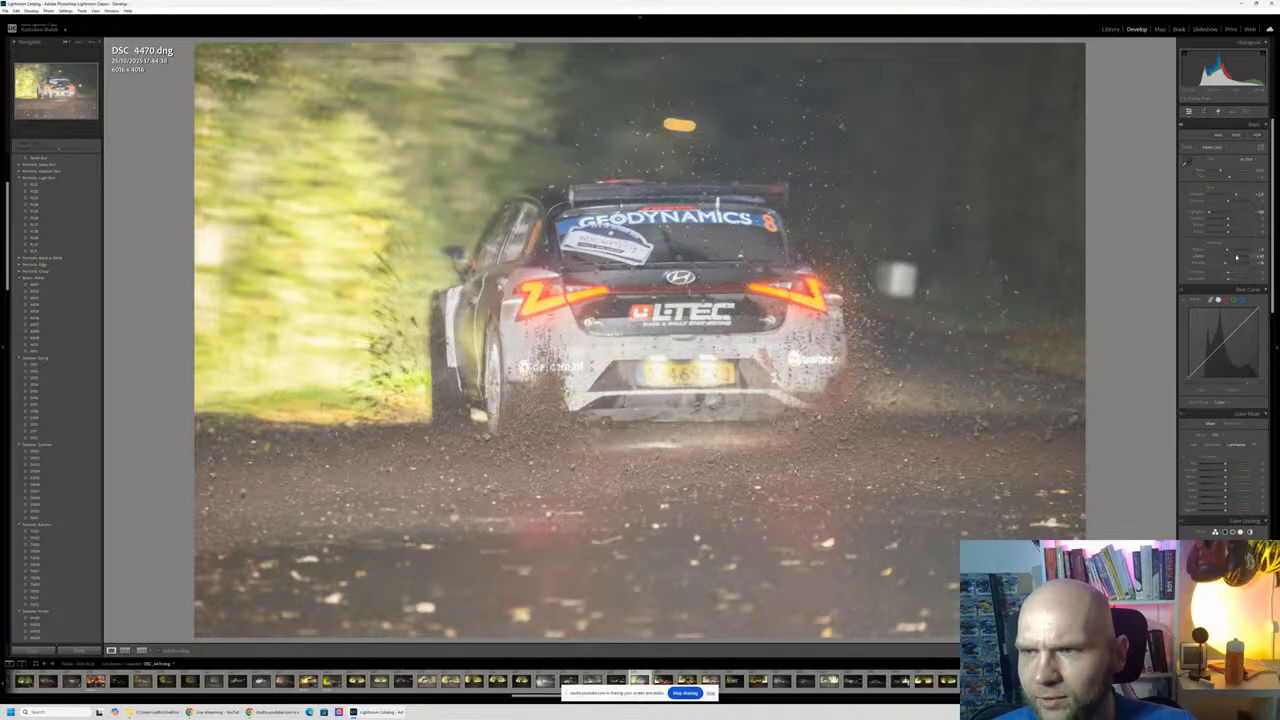
pyautogui.moveTo(1237, 257); pyautogui.dragTo(1228, 264)
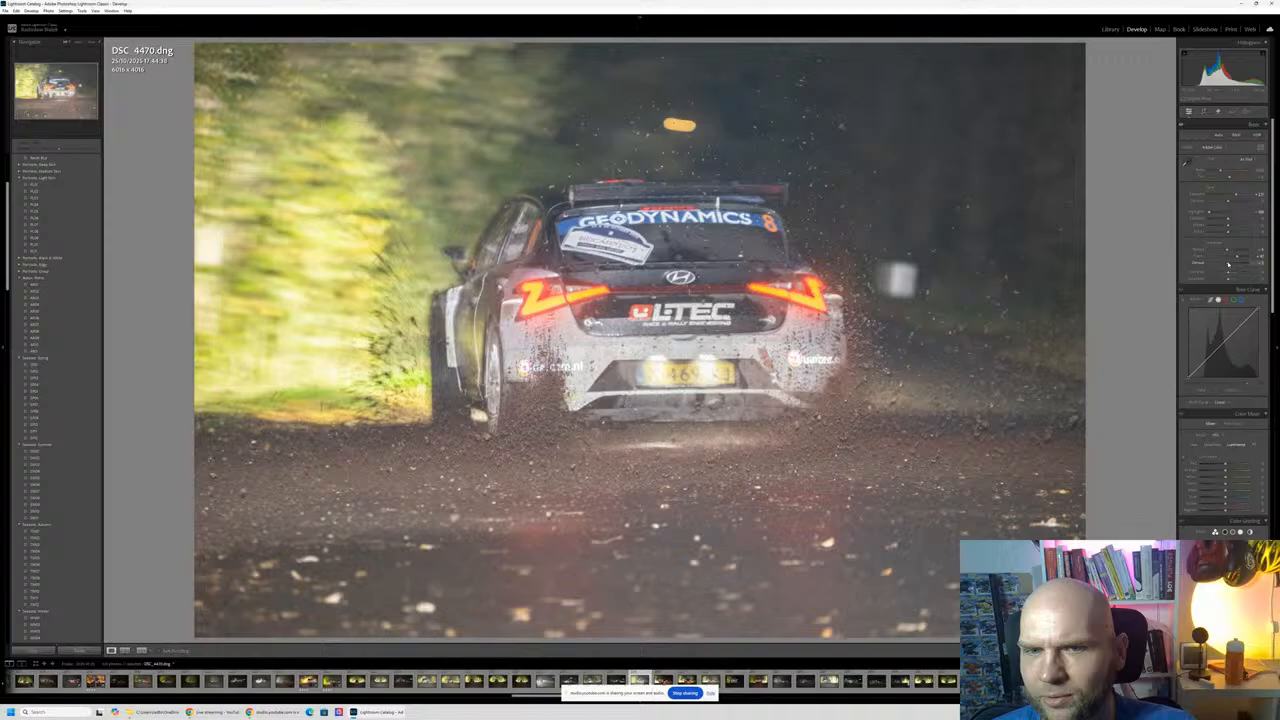
pyautogui.press('y')
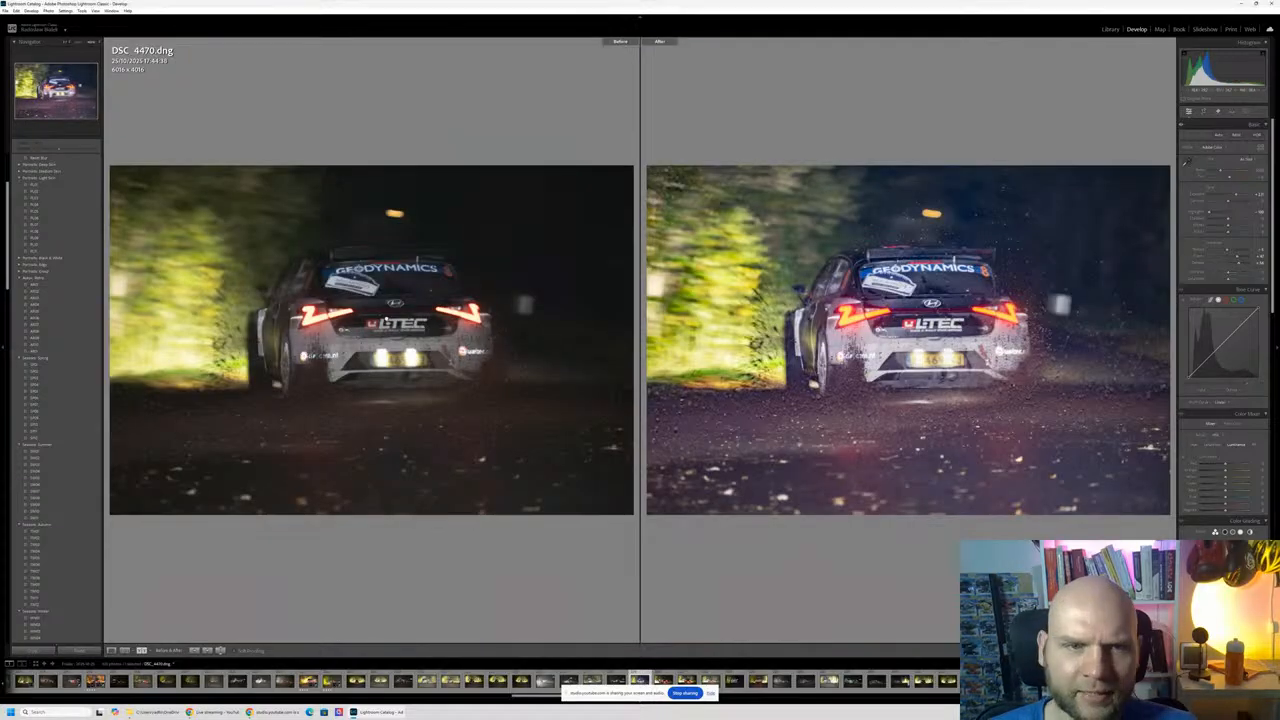
pyautogui.click(385, 318)
pyautogui.click(385, 318)
pyautogui.press('y')
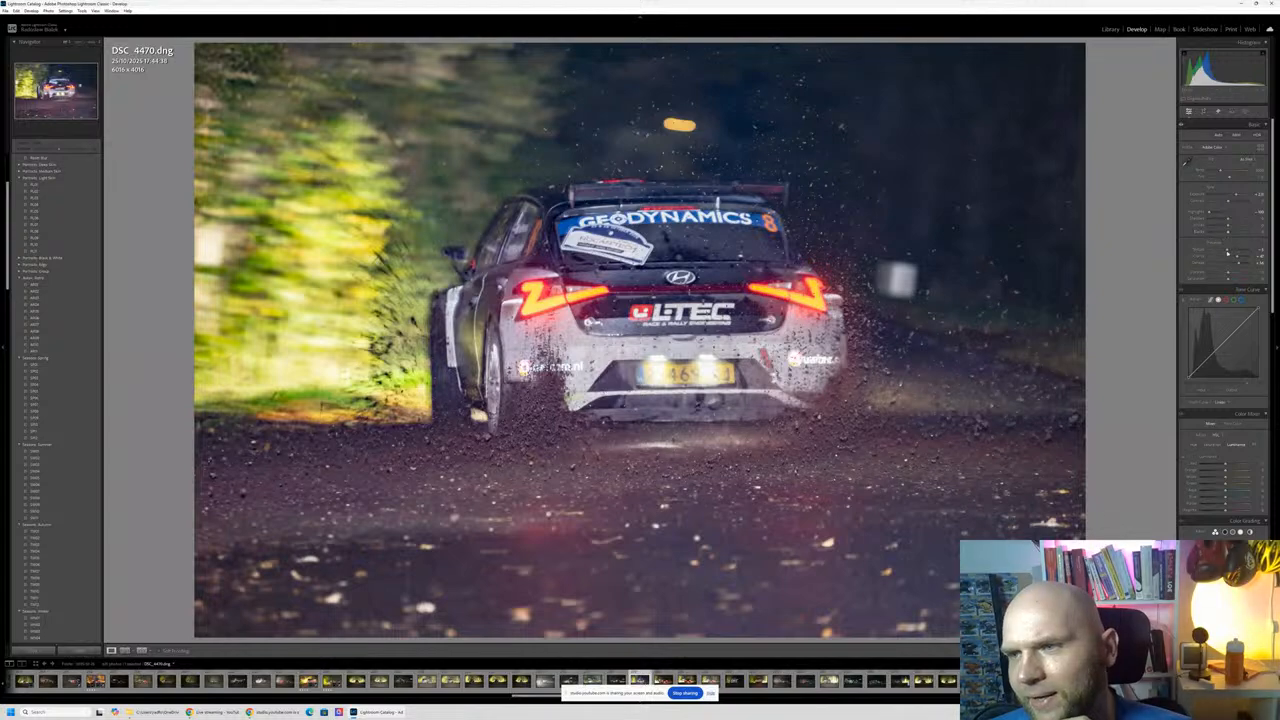
pyautogui.moveTo(1237, 259)
pyautogui.mouseDown()
pyautogui.moveTo(1226, 258)
pyautogui.moveTo(1254, 261)
pyautogui.moveTo(1240, 256)
pyautogui.mouseUp()
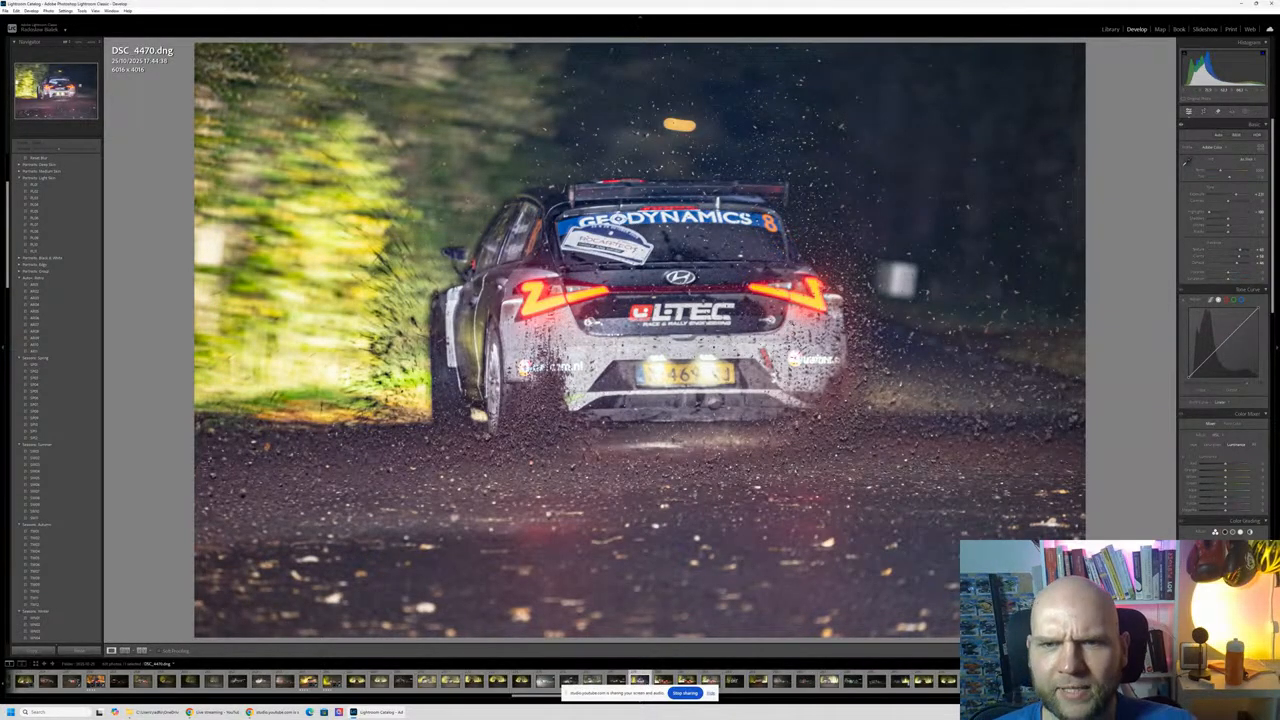
pyautogui.click(672, 350)
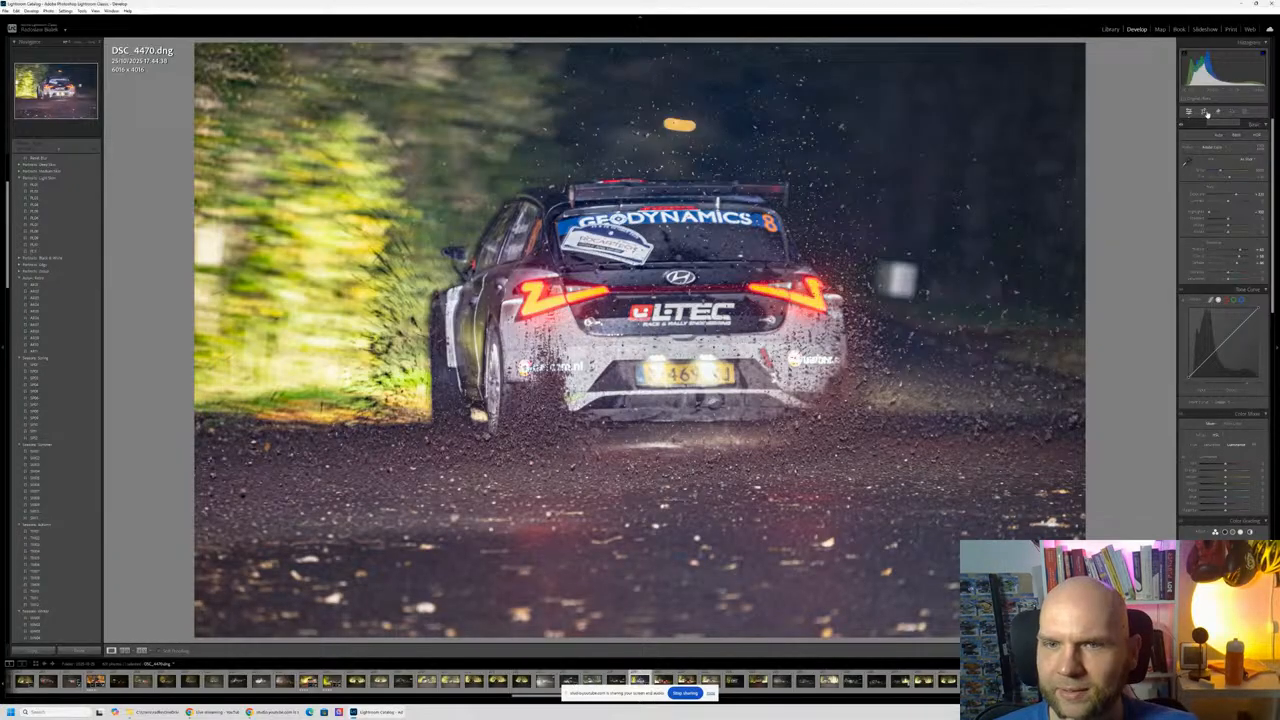
# Step: Crop DSC_4470.dng tighter around the car to about 4937 x 3296 pixels and inspect its rear detail
pyautogui.click(1203, 111)
pyautogui.moveTo(1083, 636); pyautogui.dragTo(1003, 583)
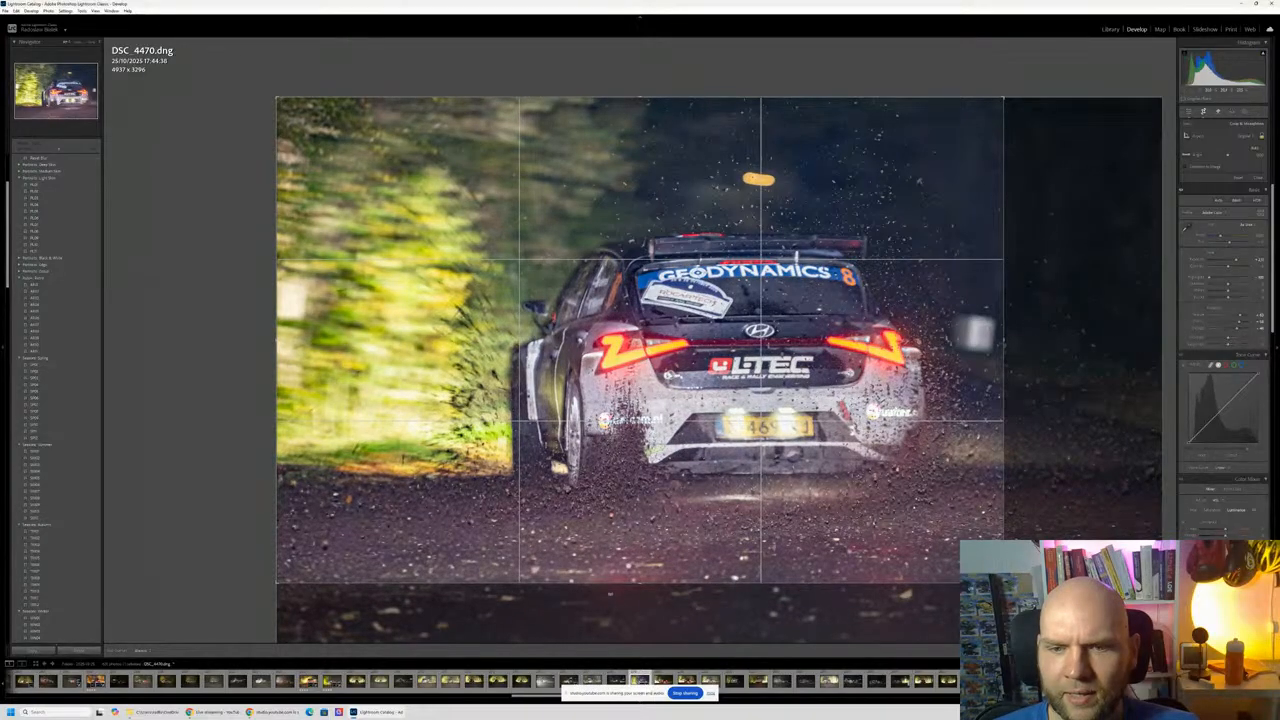
pyautogui.press('Return')
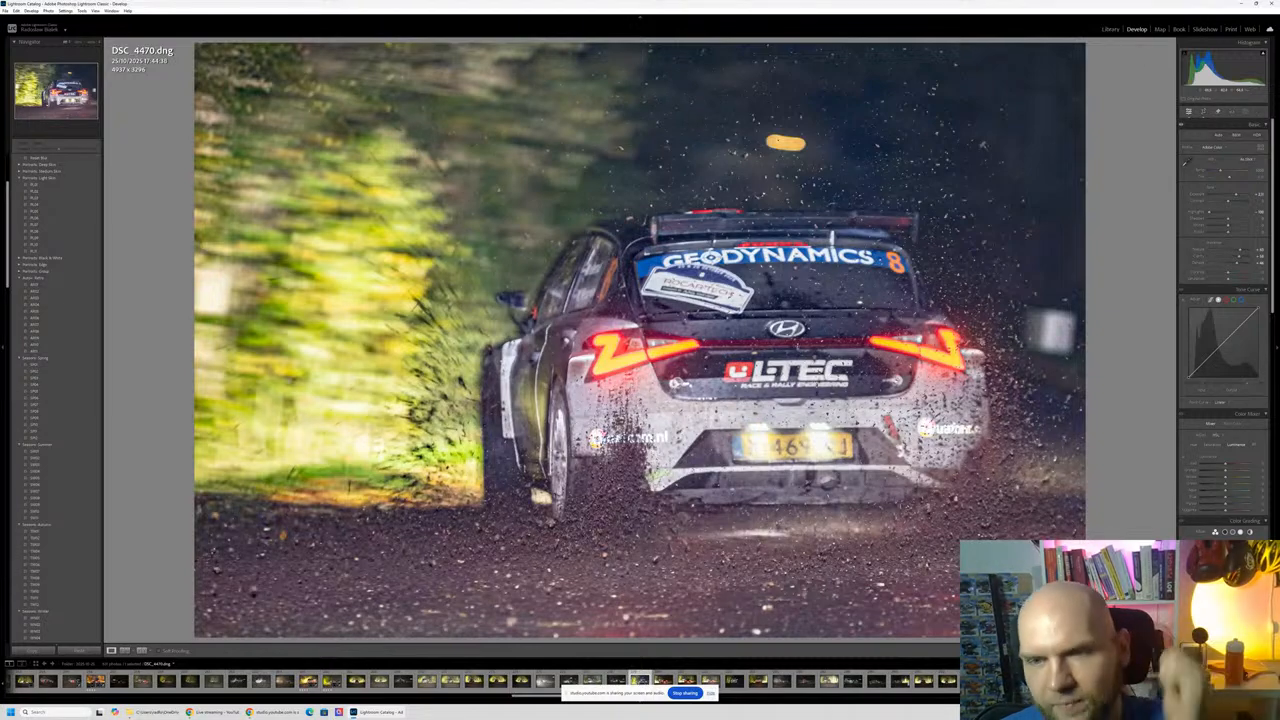
pyautogui.click(770, 350)
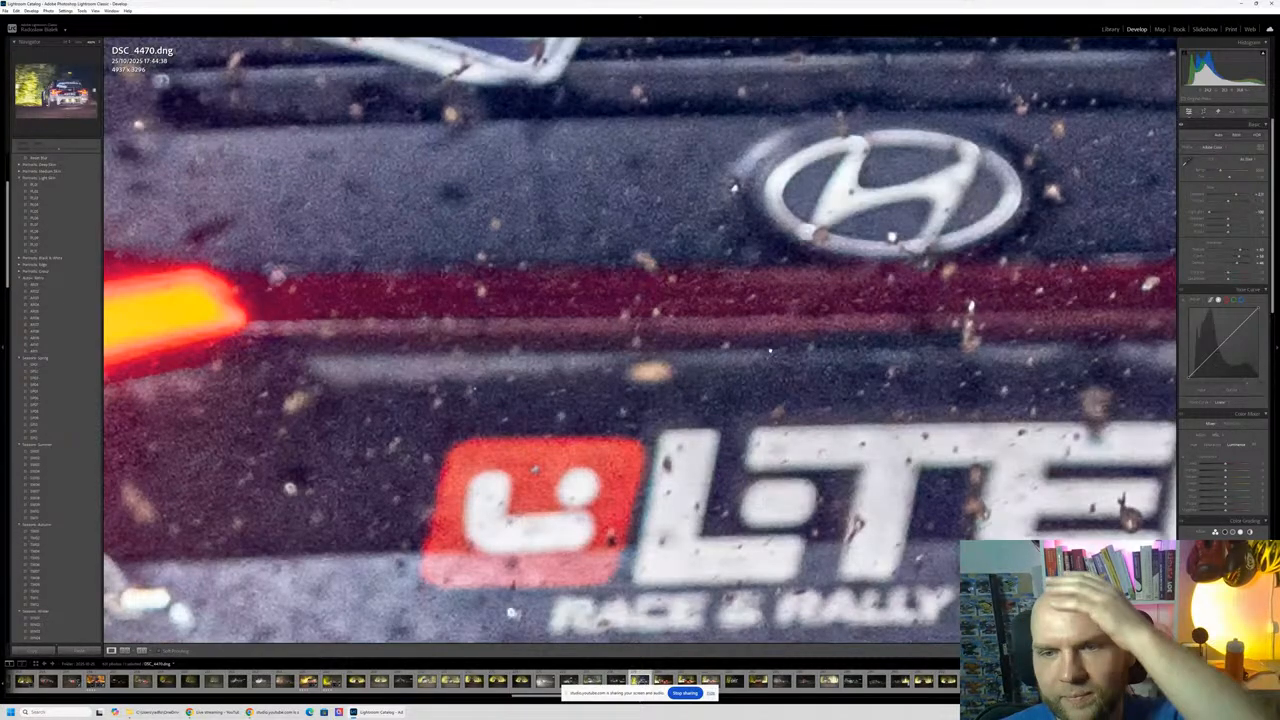
# Step: Compare DSC_4470.dng at full view with the neighbouring shot DSC_4471.dng
pyautogui.click(770, 350)
pyautogui.press('Right')
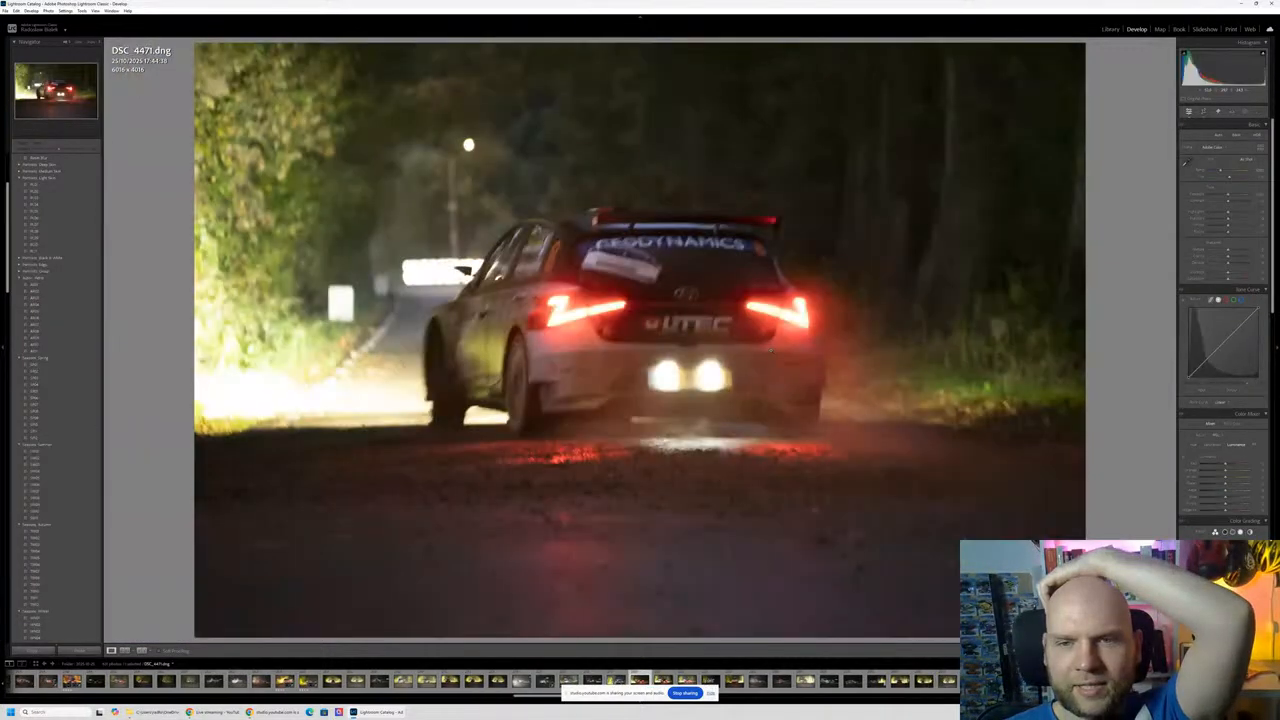
pyautogui.press('Left')
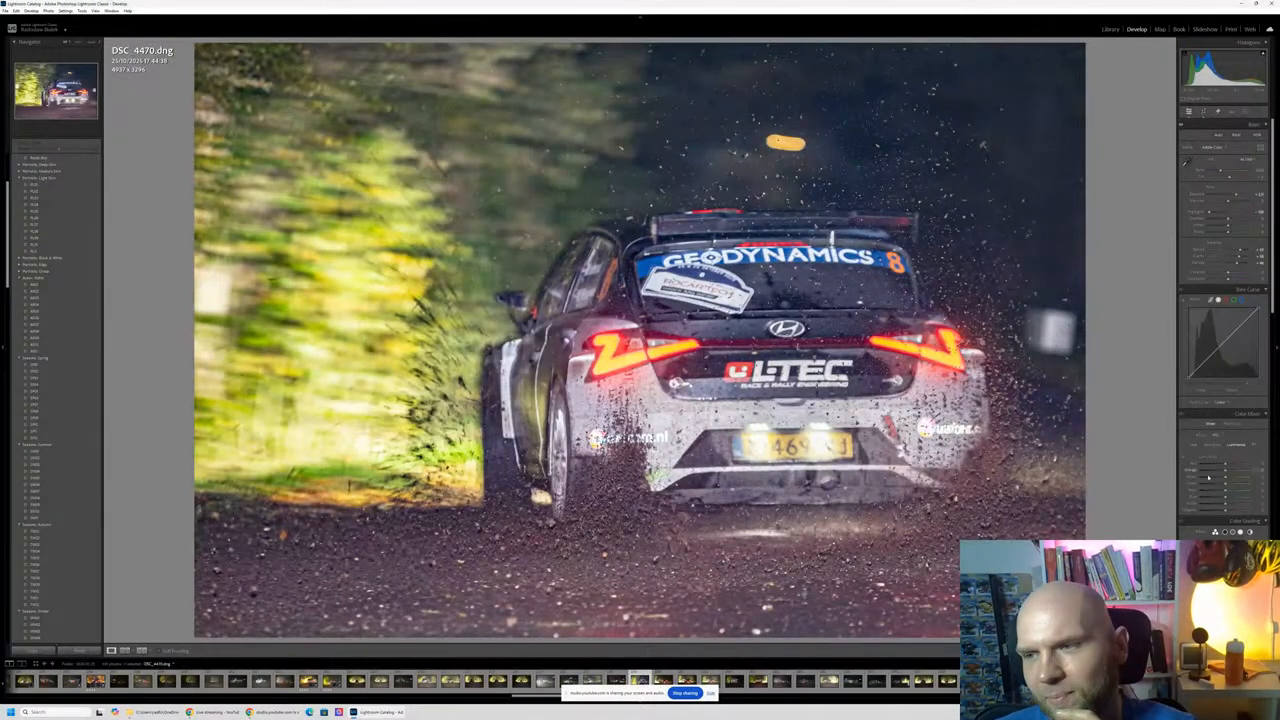
pyautogui.scroll(-3, 1208, 478)
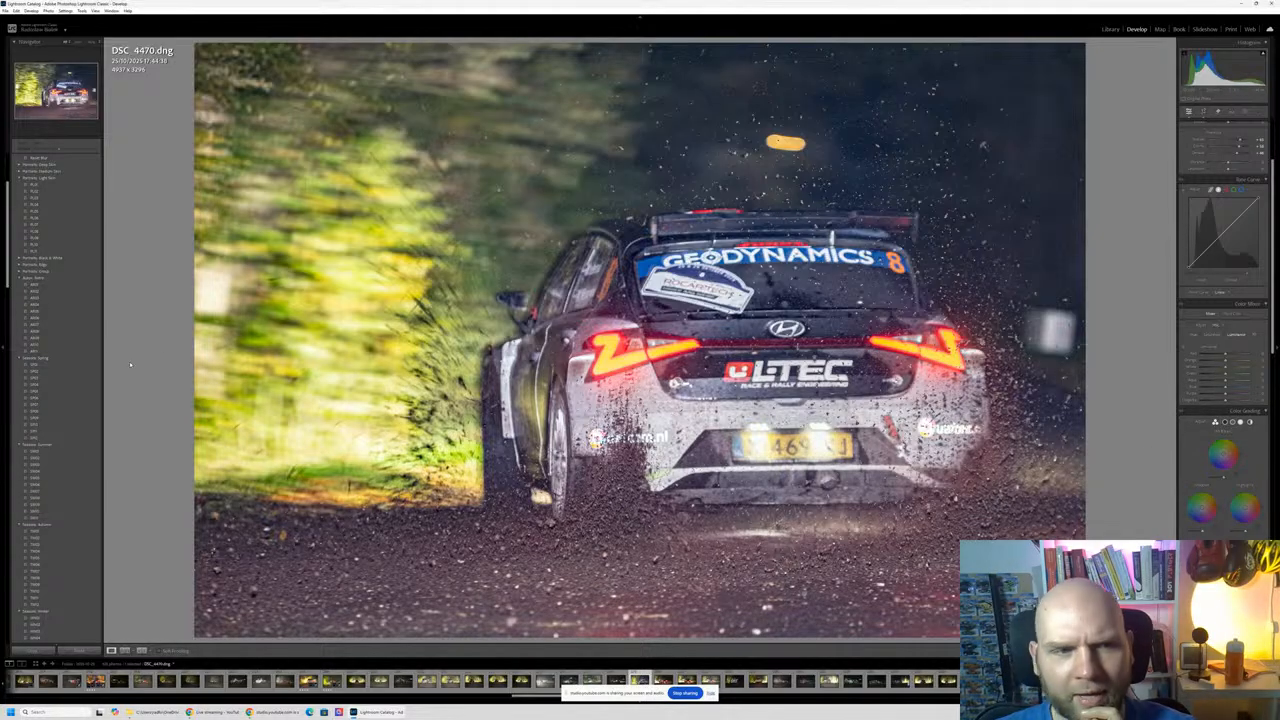
# Step: Preview several presets on DSC_4470.dng and apply a cinematic style preset with dark green shadows and orange highlights
pyautogui.click(50, 394)
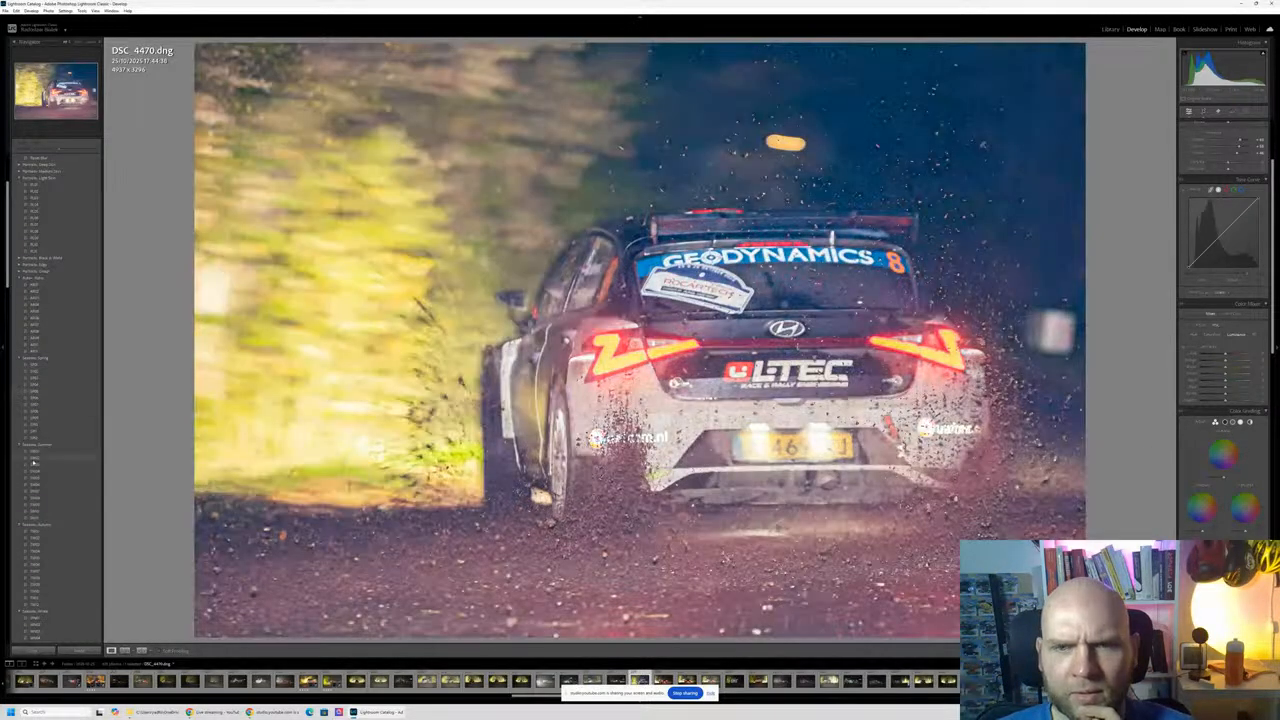
pyautogui.click(34, 451)
pyautogui.click(46, 320)
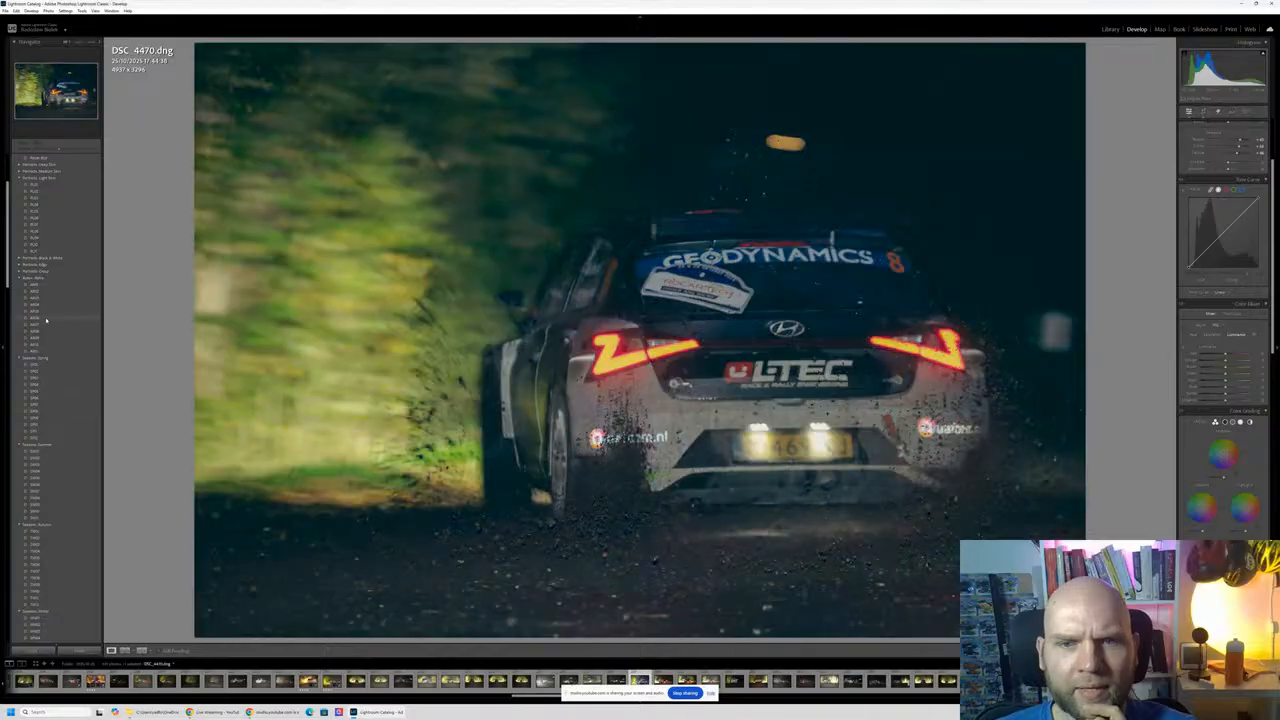
pyautogui.click(42, 496)
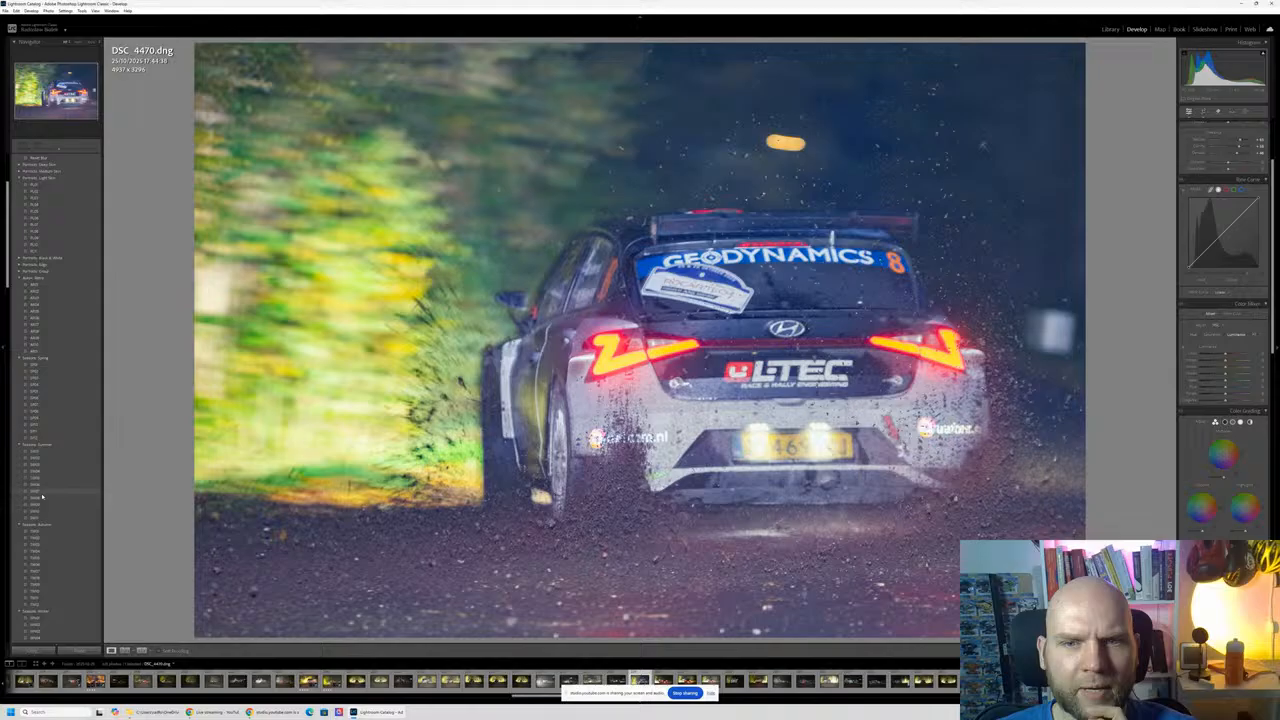
pyautogui.scroll(-5, 88, 470)
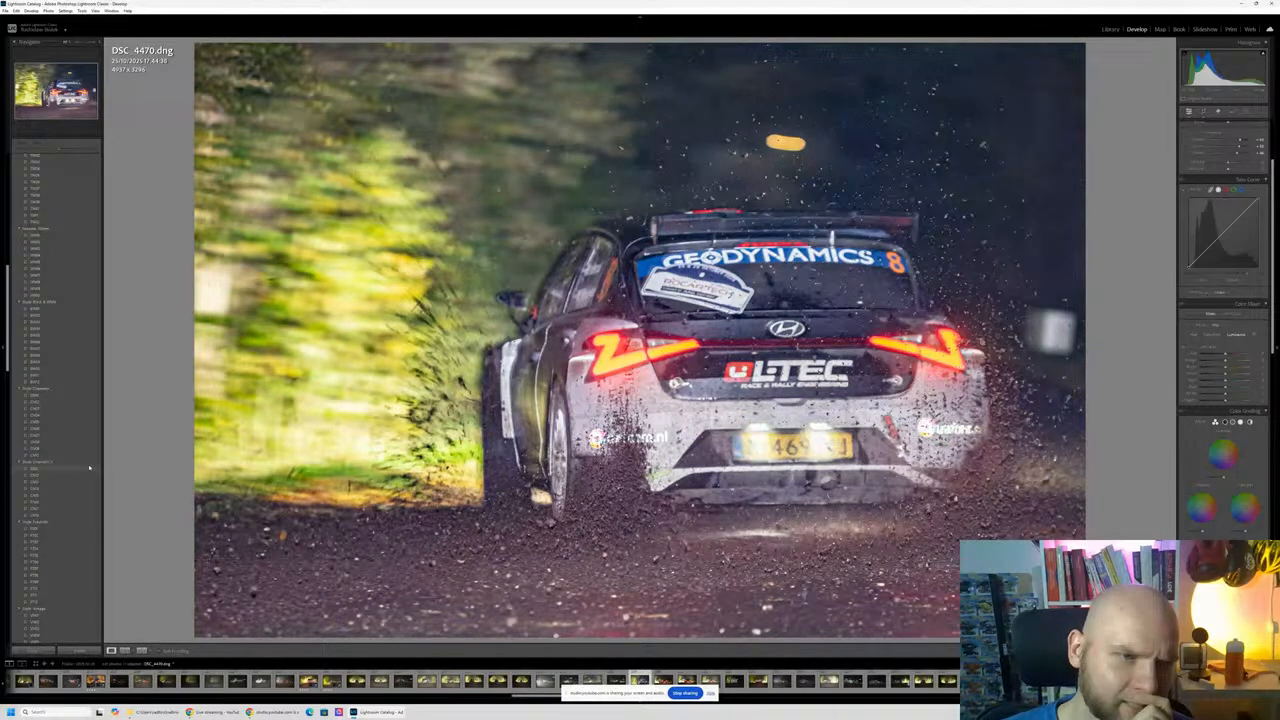
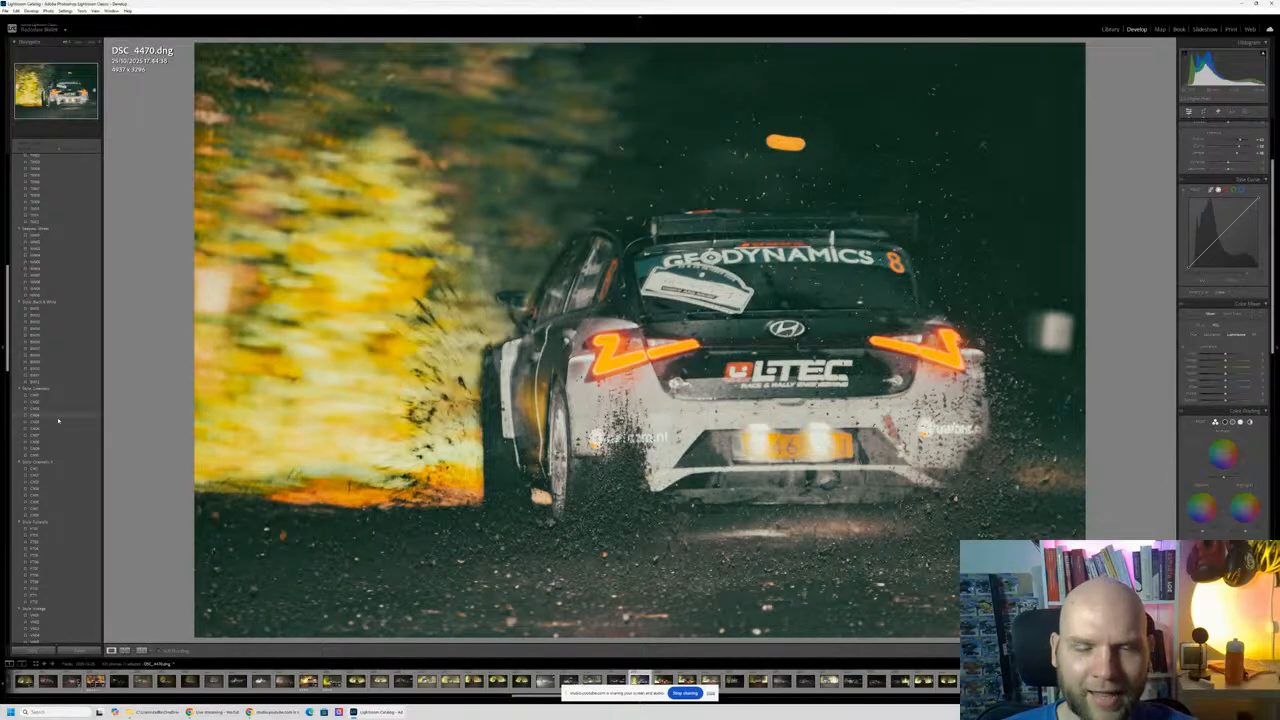
pyautogui.click(58, 418)
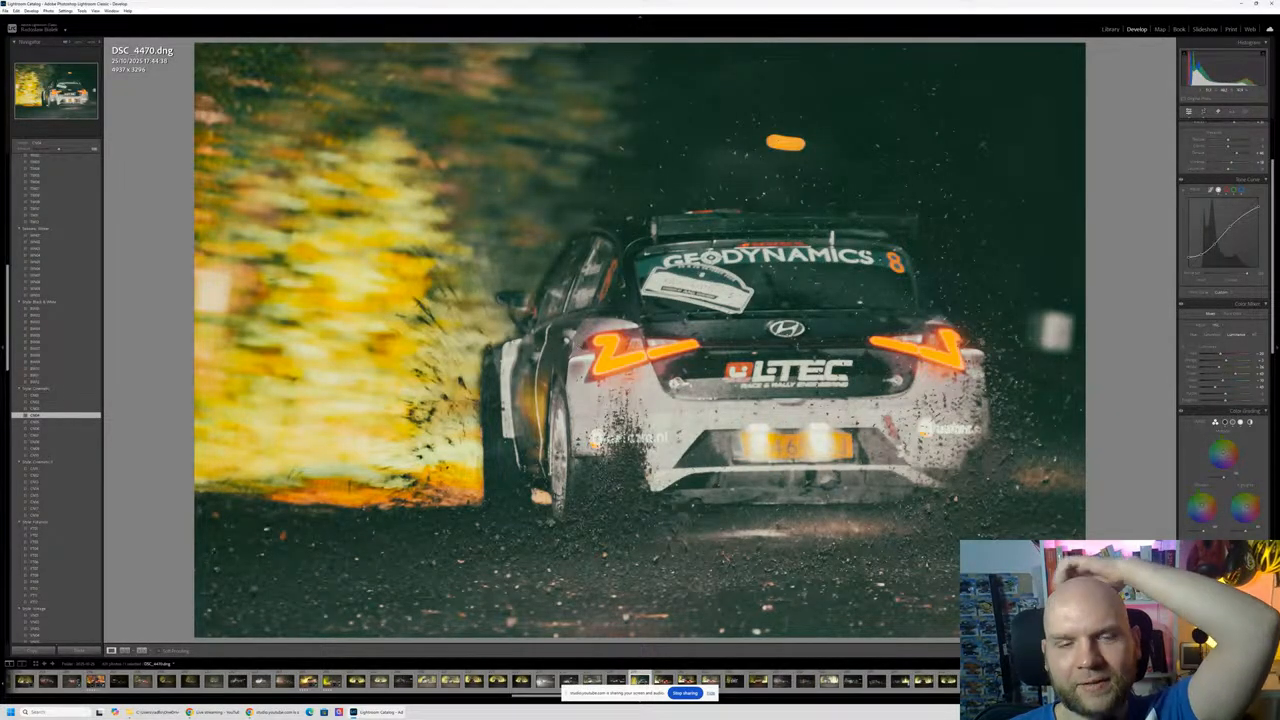
# Step: Reduce Texture, Clarity and Dehaze in DSC_4470.dng and compare the edit with the original side by side
pyautogui.click(352, 297)
pyautogui.click(352, 297)
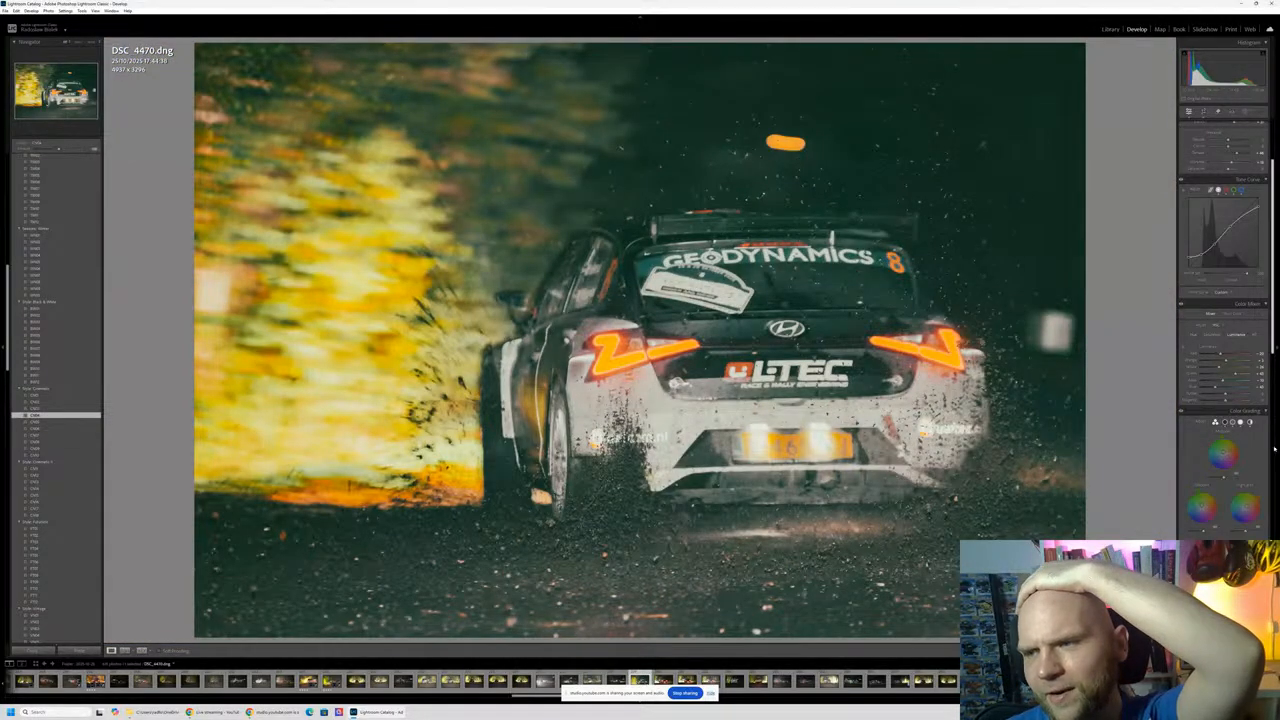
pyautogui.scroll(3, 1272, 450)
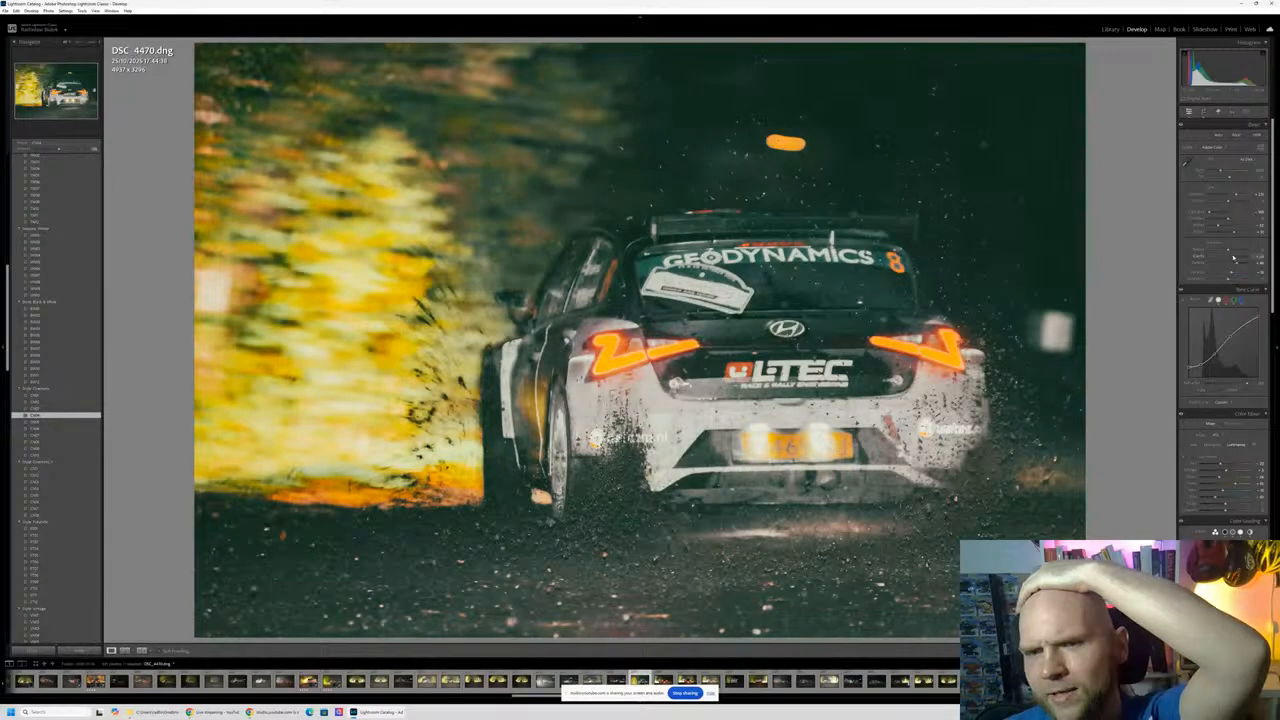
pyautogui.moveTo(1236, 262)
pyautogui.mouseDown()
pyautogui.moveTo(1212, 260)
pyautogui.moveTo(1229, 254)
pyautogui.mouseUp()
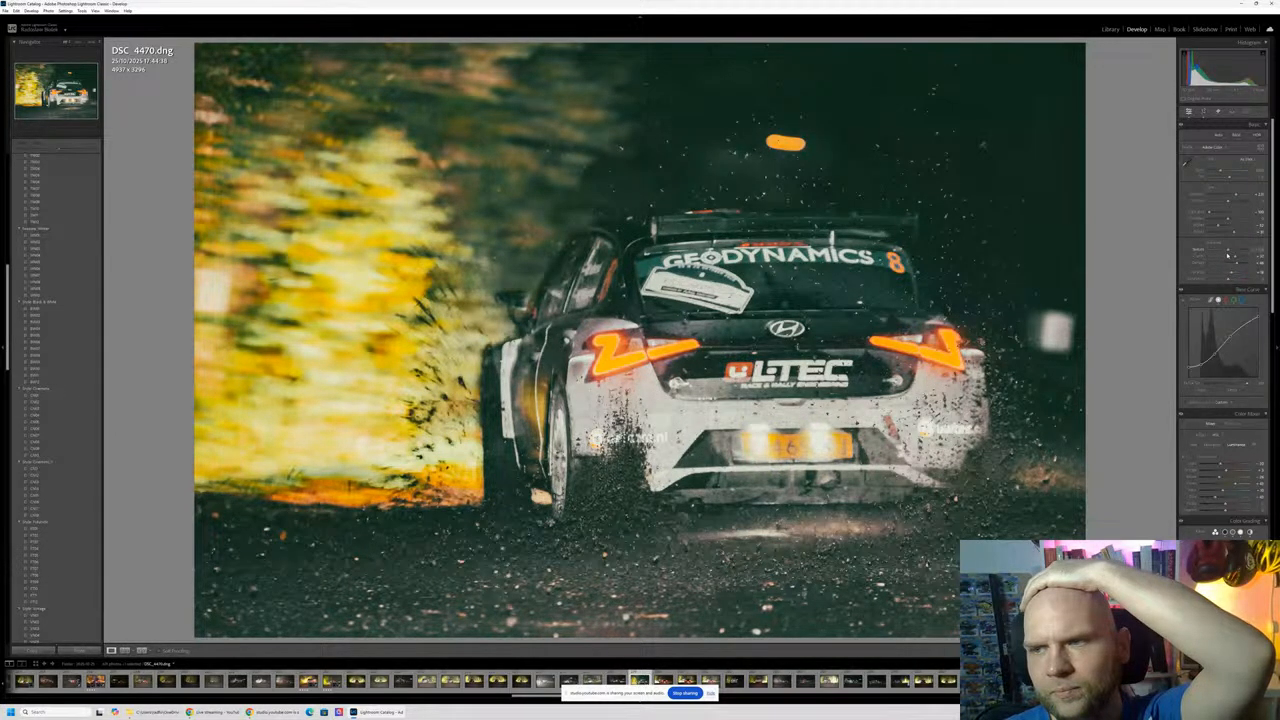
pyautogui.moveTo(1238, 264); pyautogui.dragTo(1234, 263)
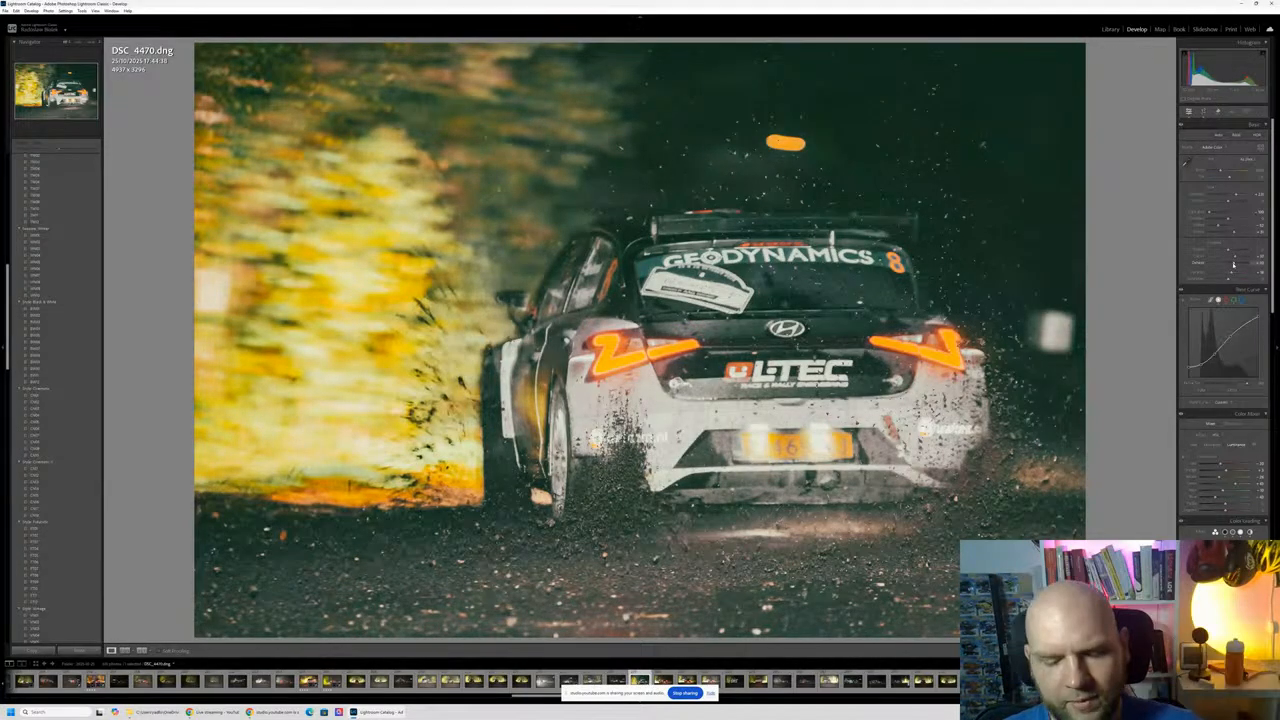
pyautogui.press('y')
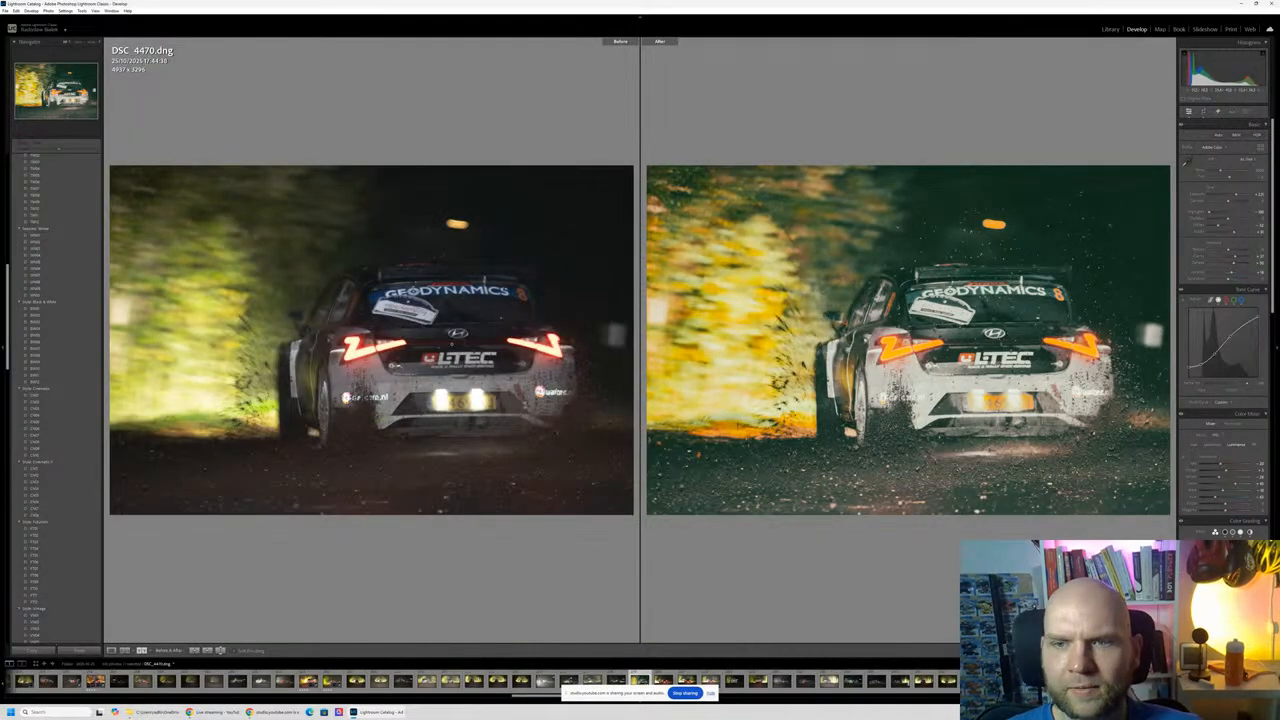
pyautogui.click(884, 340)
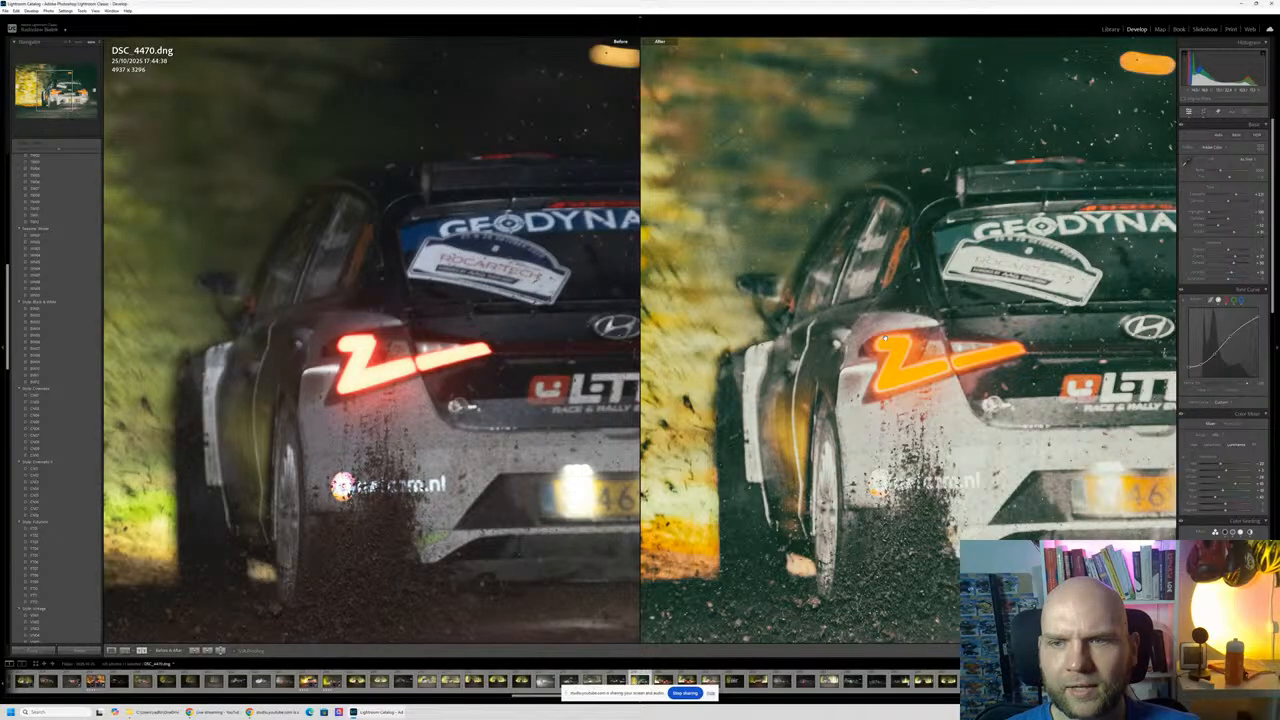
pyautogui.press('y')
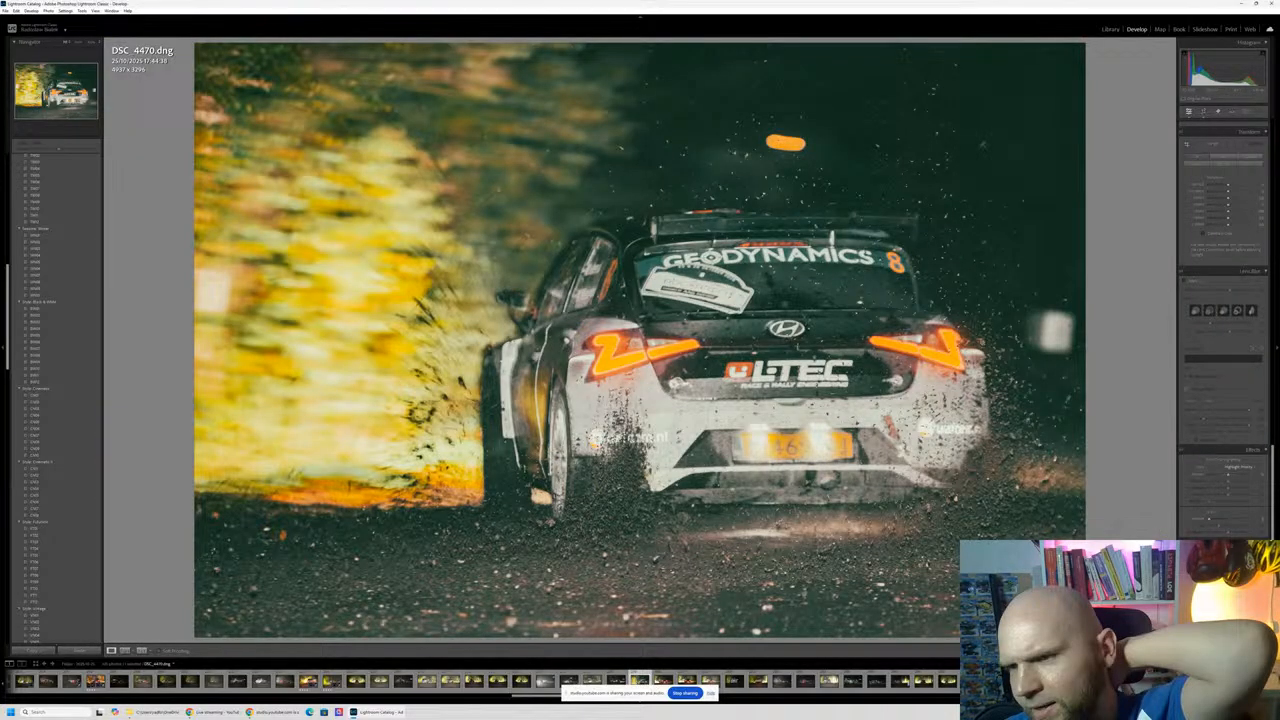
# Step: Turn on Denoise in the detail settings of DSC_4470.dng
pyautogui.scroll(4, 1231, 460)
pyautogui.scroll(-4, 1231, 456)
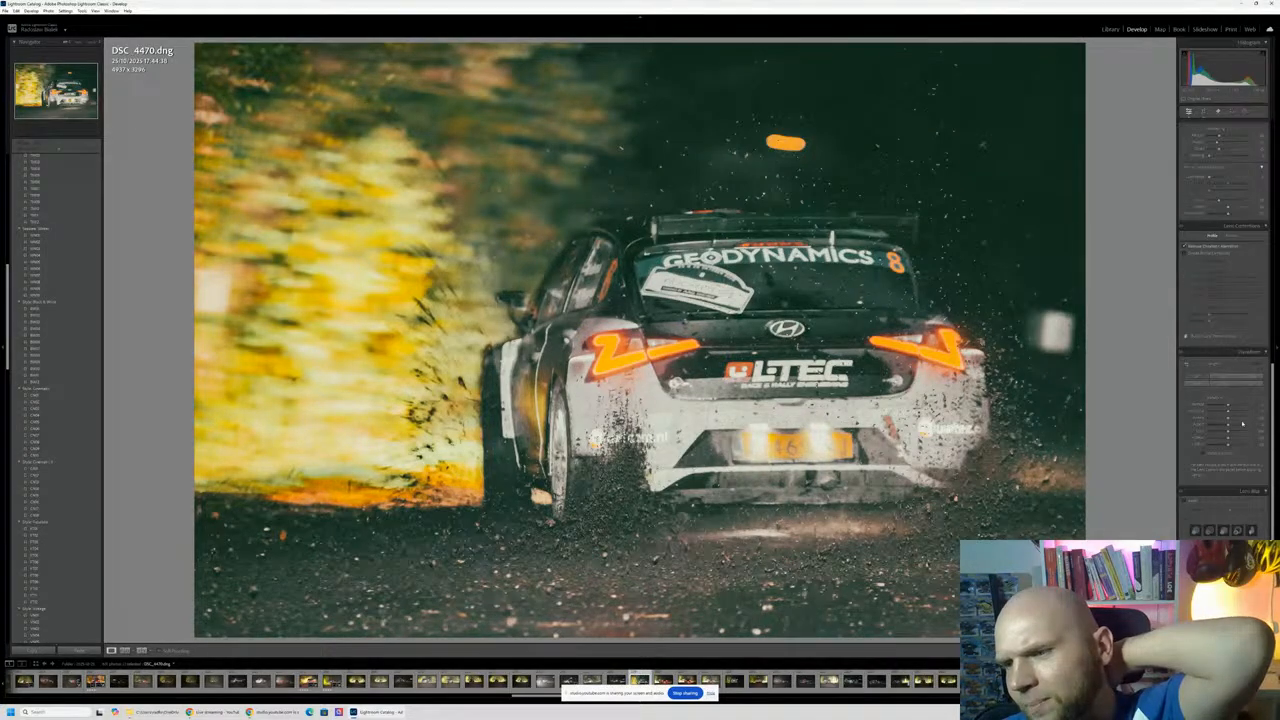
pyautogui.scroll(2, 1232, 492)
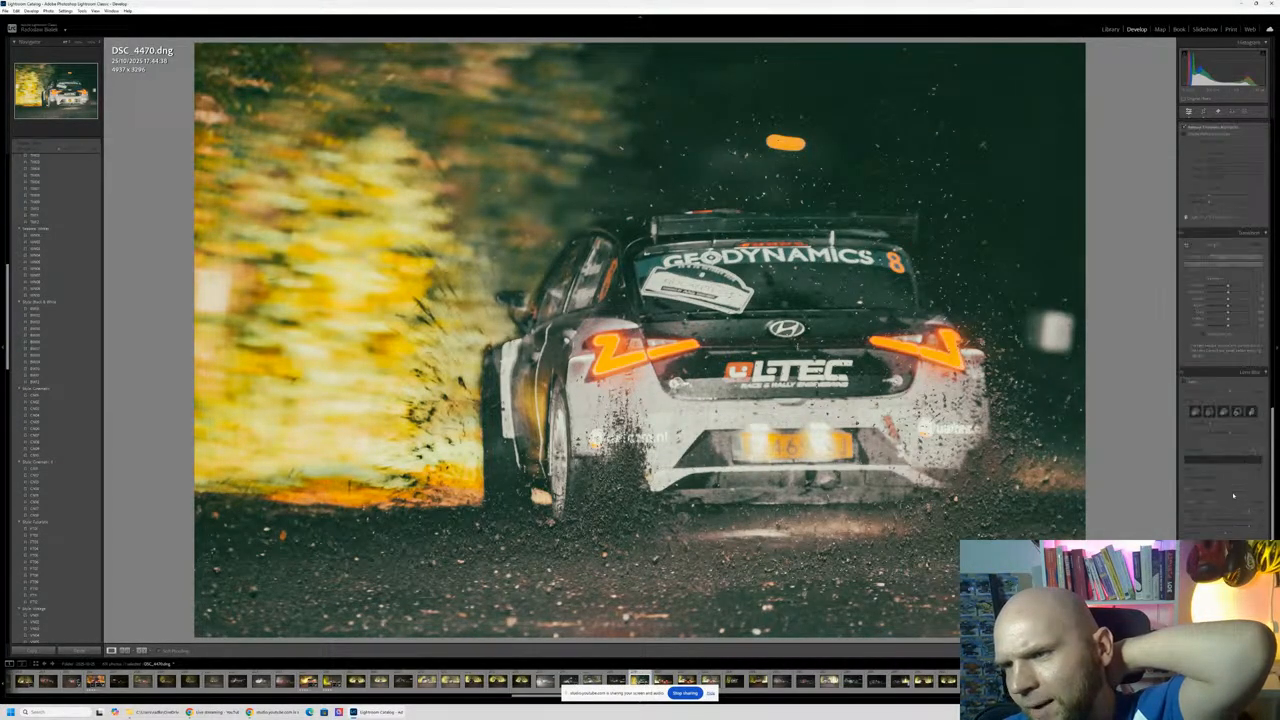
pyautogui.scroll(2, 1233, 495)
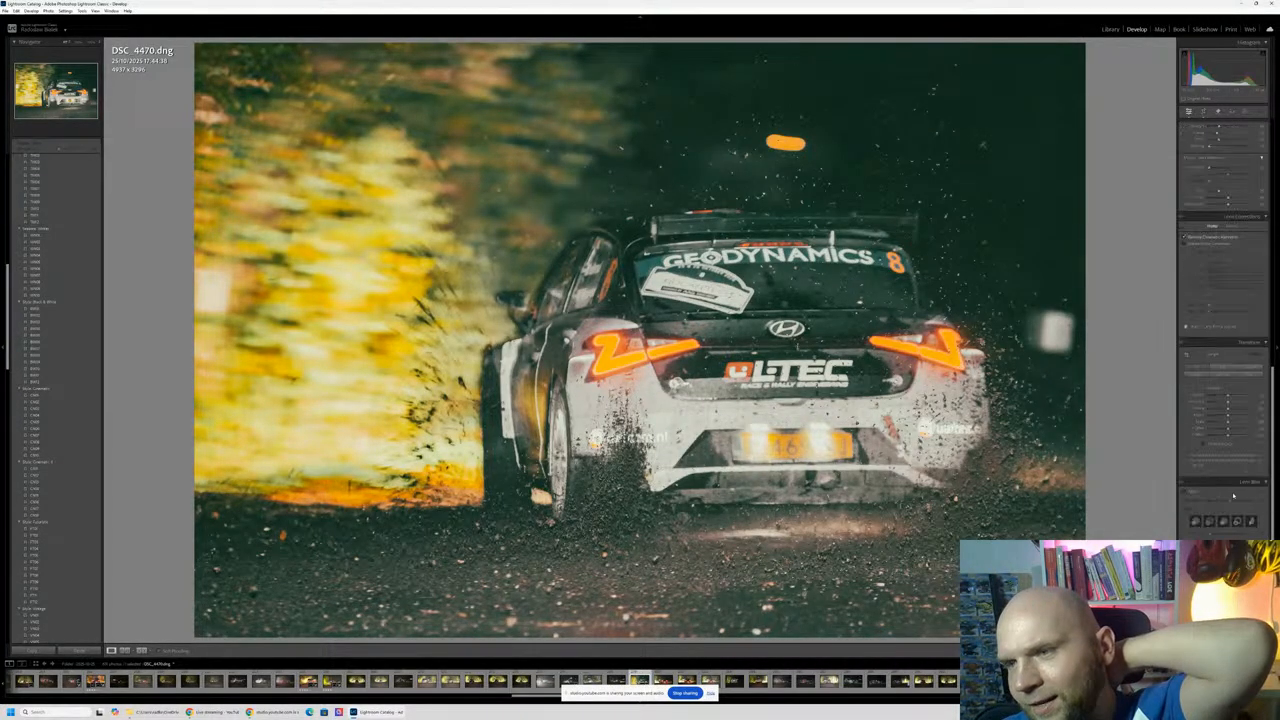
pyautogui.scroll(2, 1233, 493)
pyautogui.scroll(2, 1219, 344)
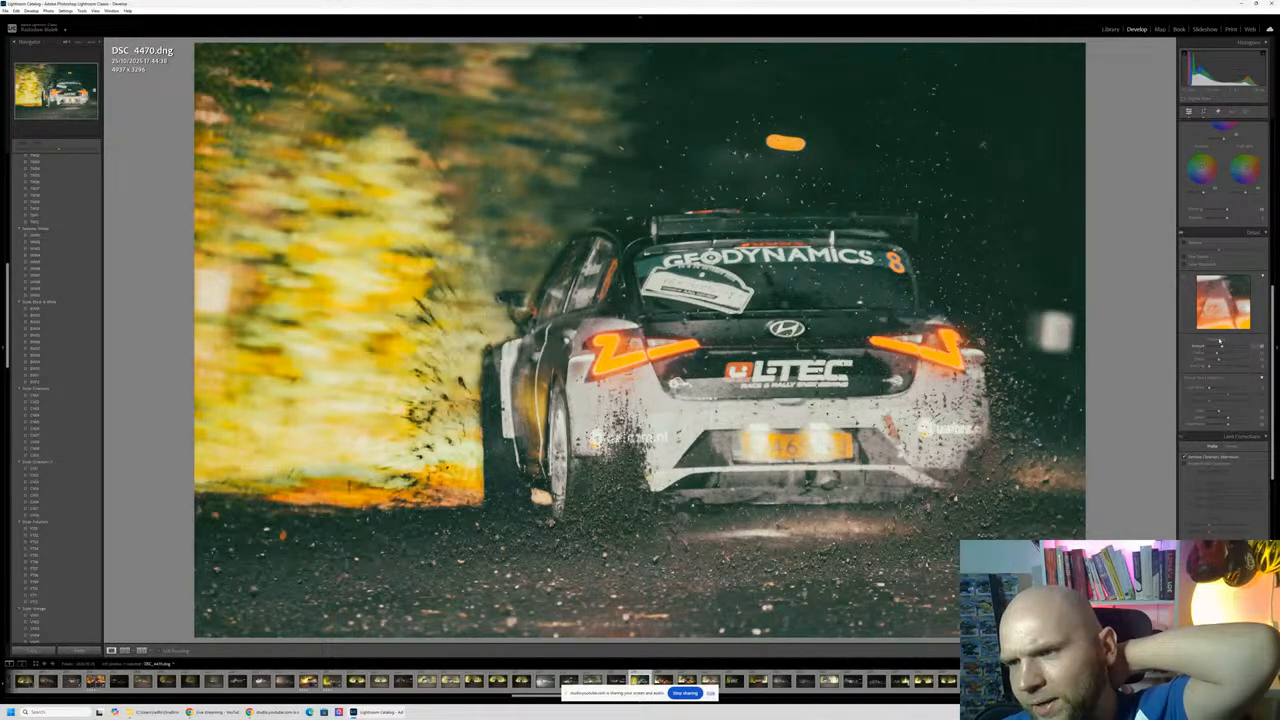
pyautogui.click(1183, 242)
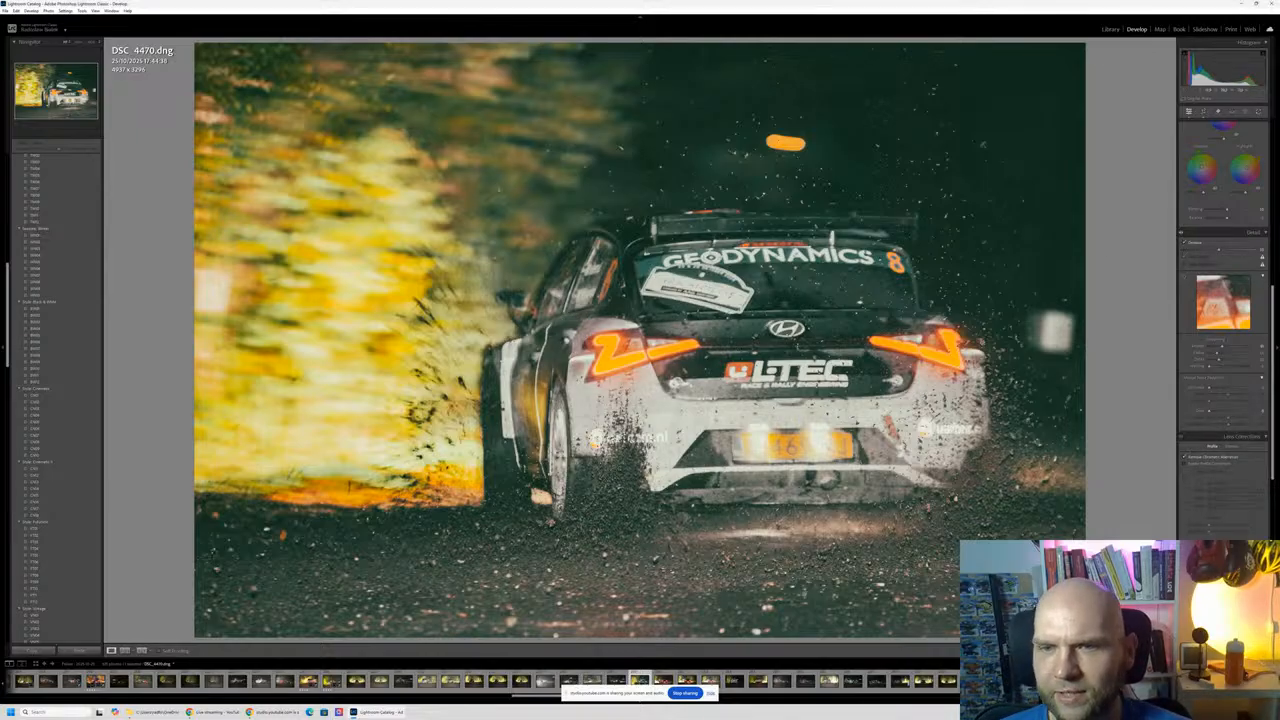
# Step: Adjust the Denoise amount for DSC_4470.dng and inspect the Hyundai badge and rear lettering at high magnification
pyautogui.click(753, 337)
pyautogui.click(753, 337)
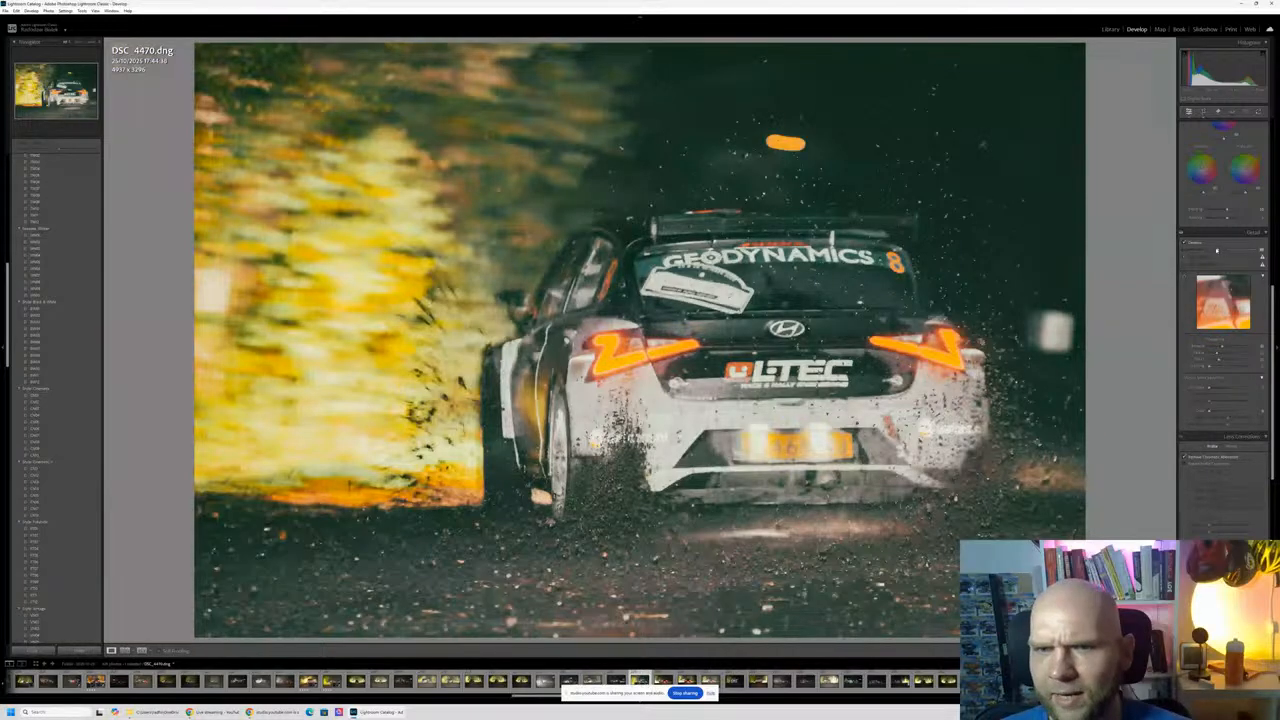
pyautogui.moveTo(1217, 250); pyautogui.dragTo(1205, 252)
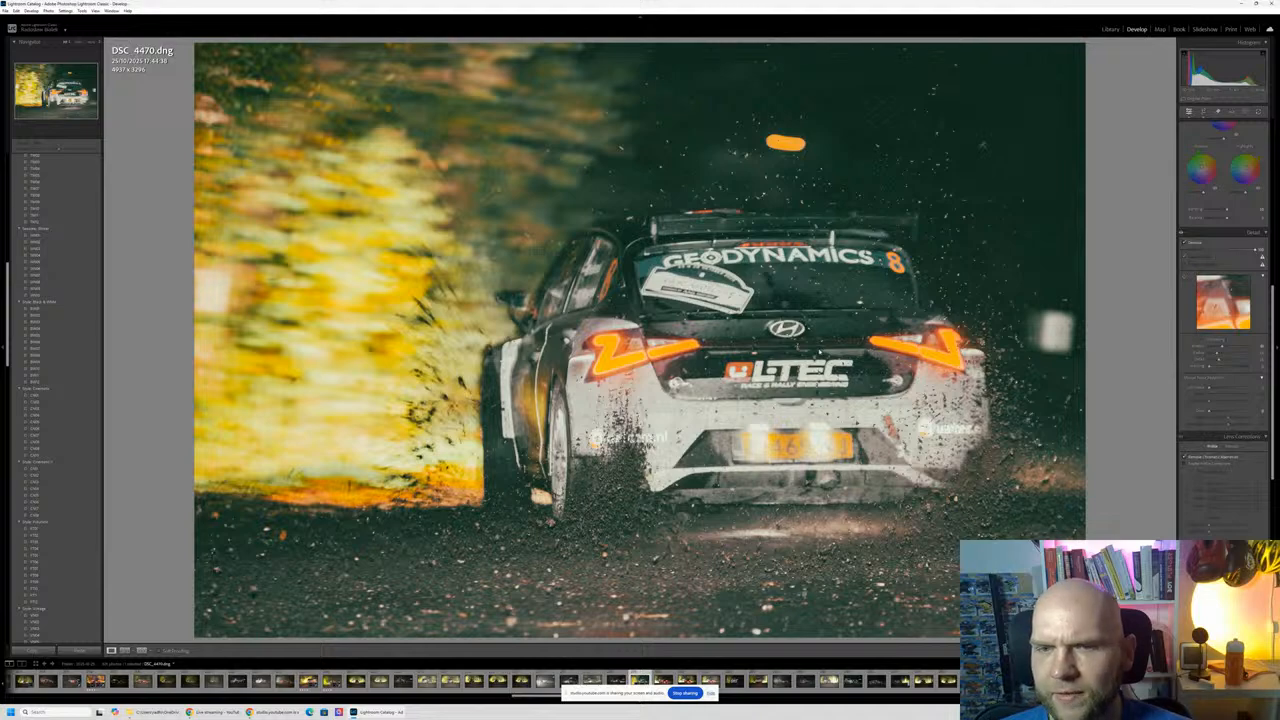
pyautogui.click(819, 350)
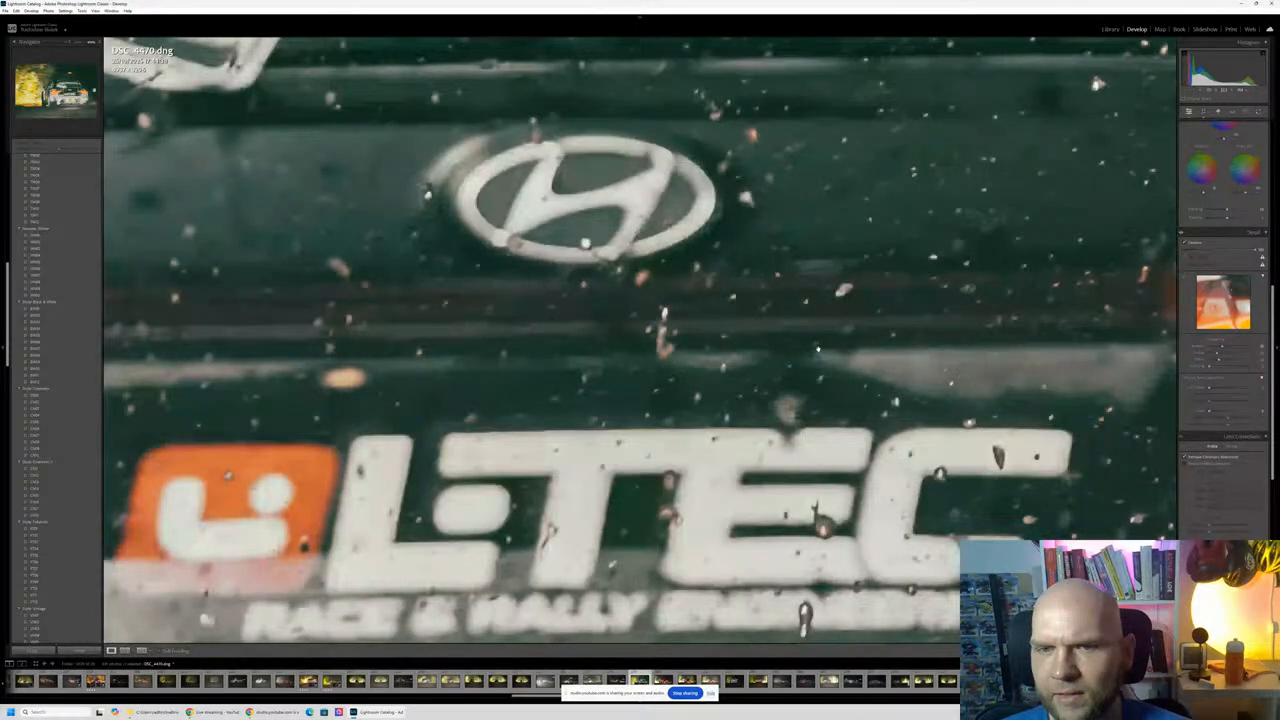
pyautogui.click(817, 350)
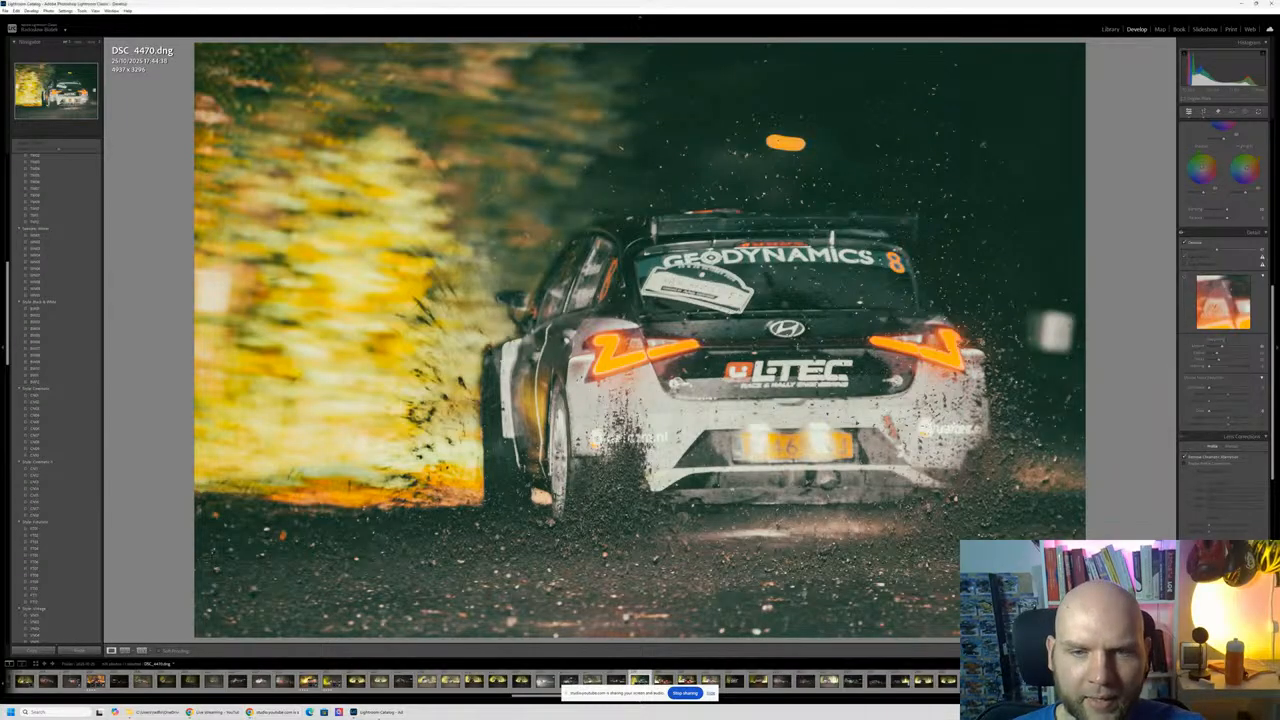
pyautogui.click(378, 712)
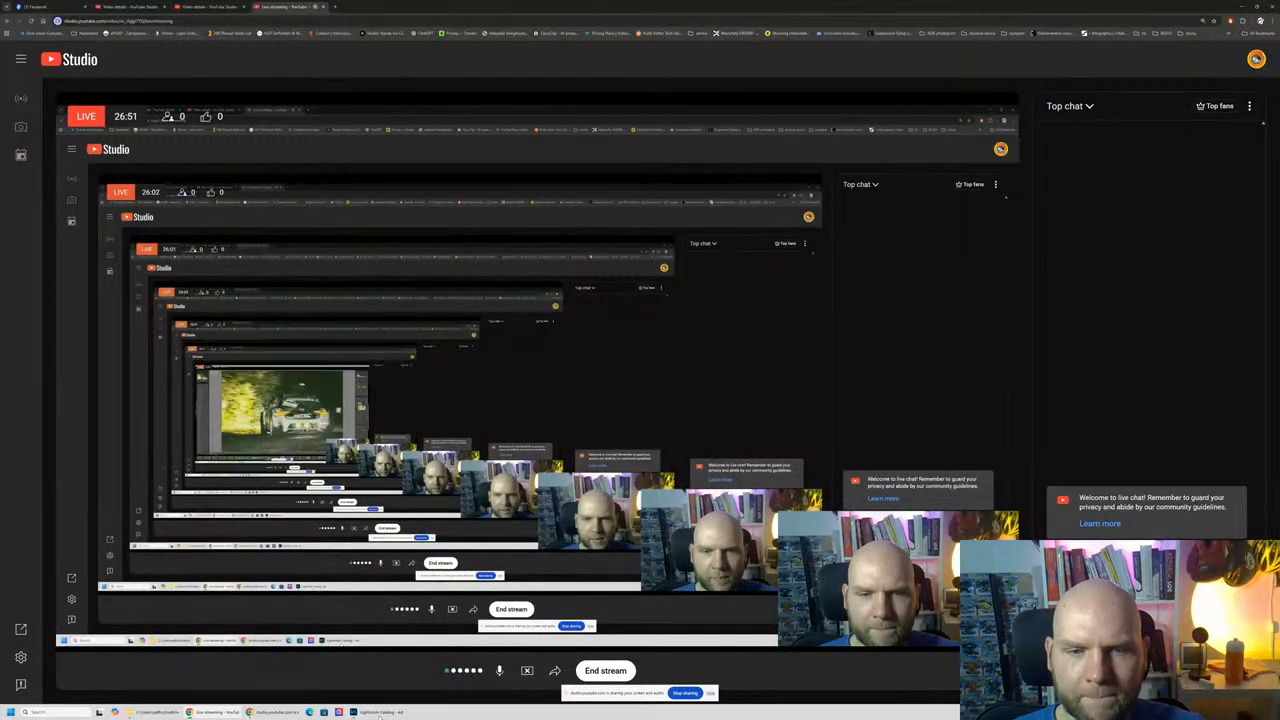
pyautogui.click(378, 712)
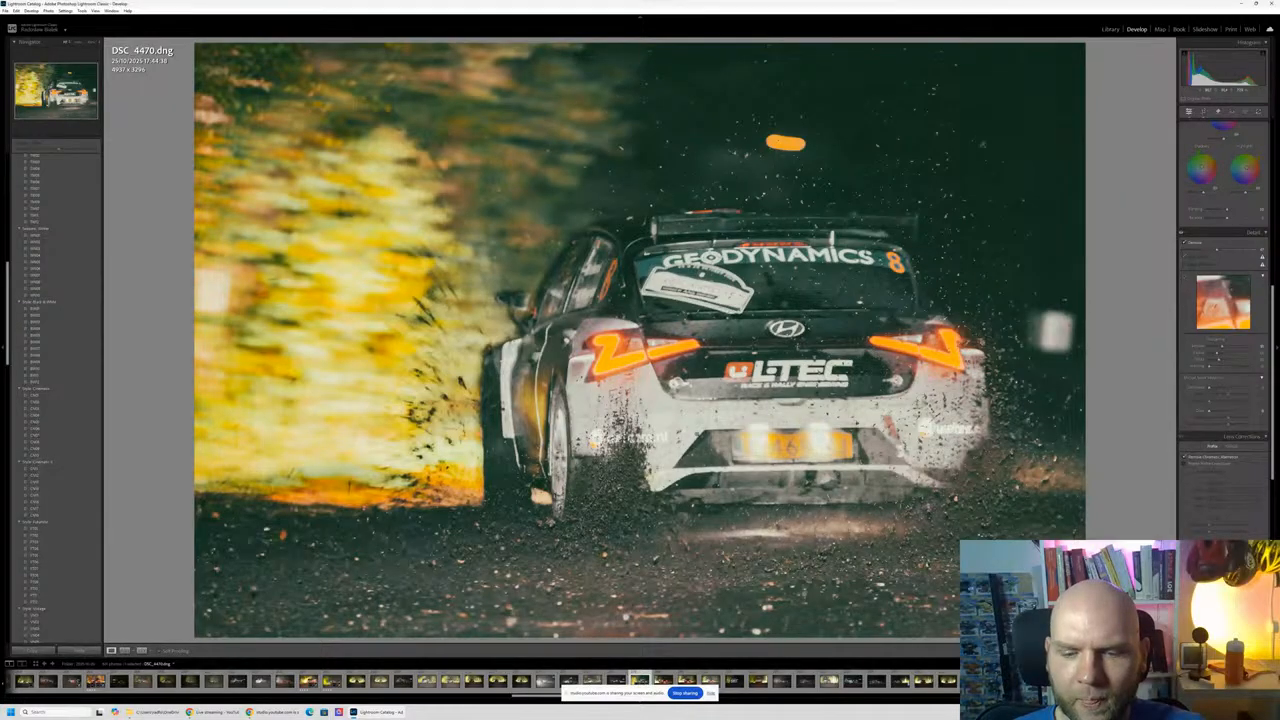
# Step: Compare DSC_4470.dng with its neighbours DSC_4469.dng and DSC_4471.dng, and rate DSC_4470.dng 4 stars
pyautogui.press('Left')
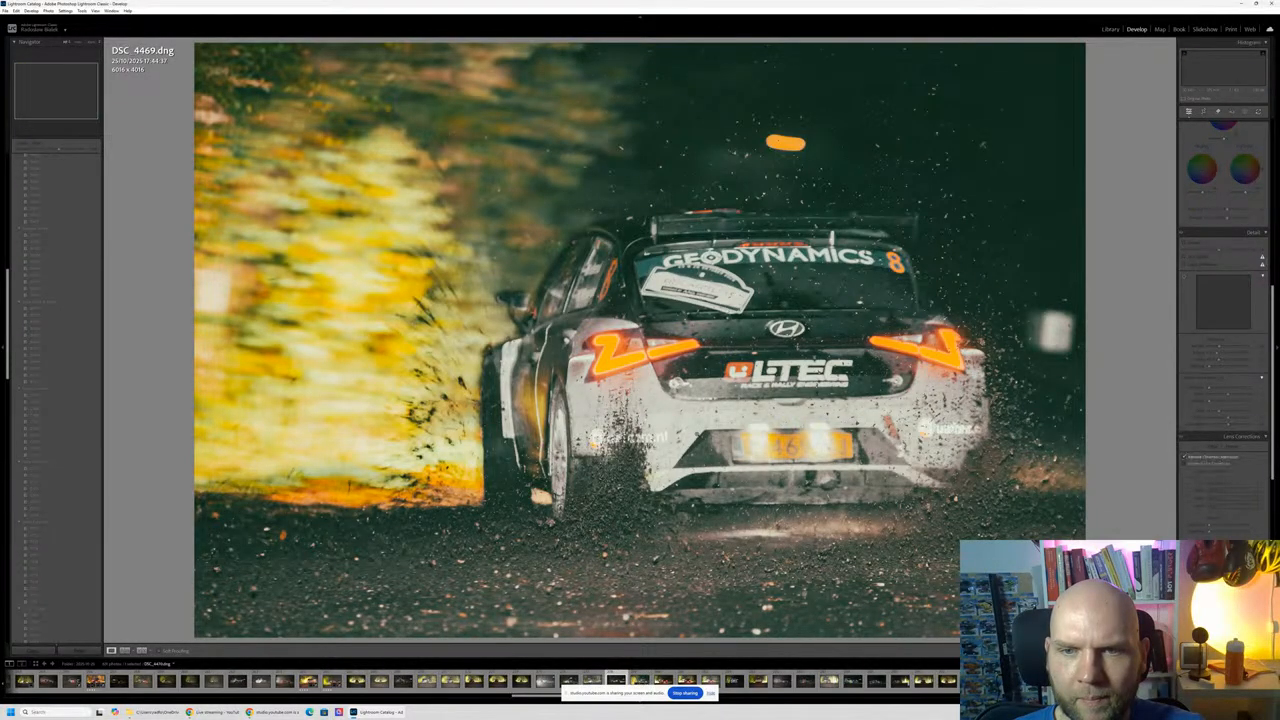
pyautogui.press('Right')
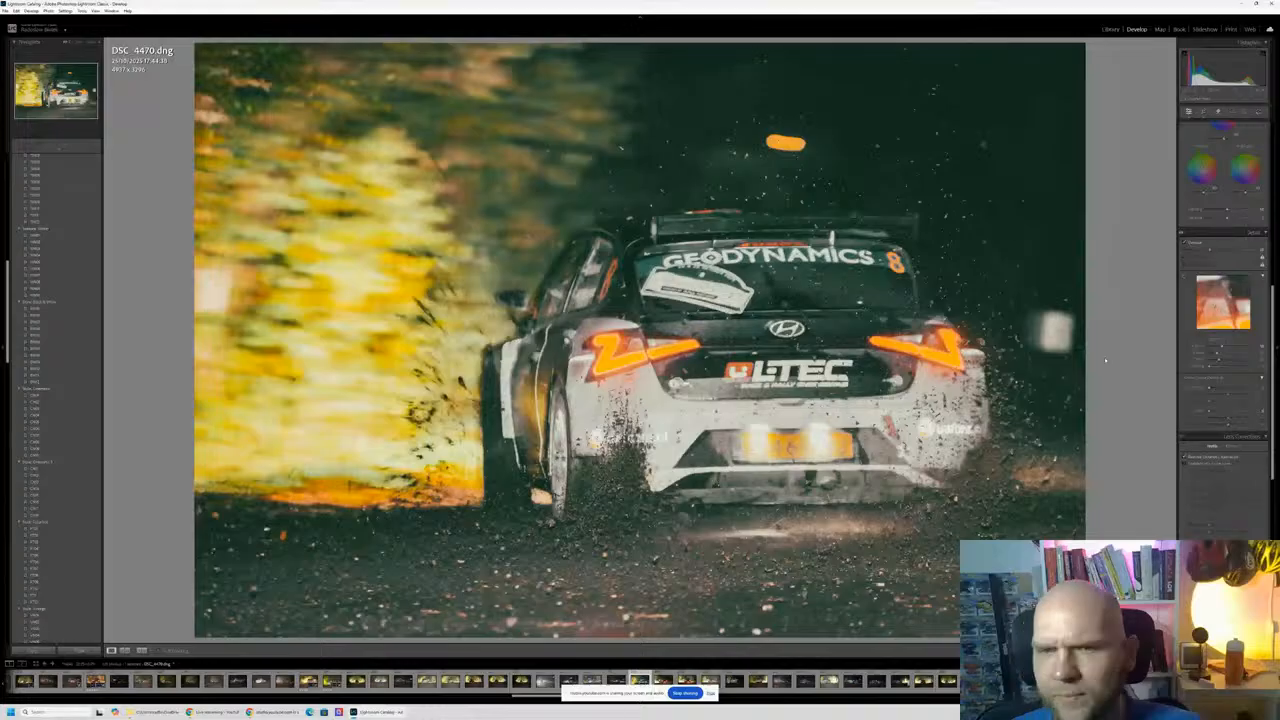
pyautogui.press('Right')
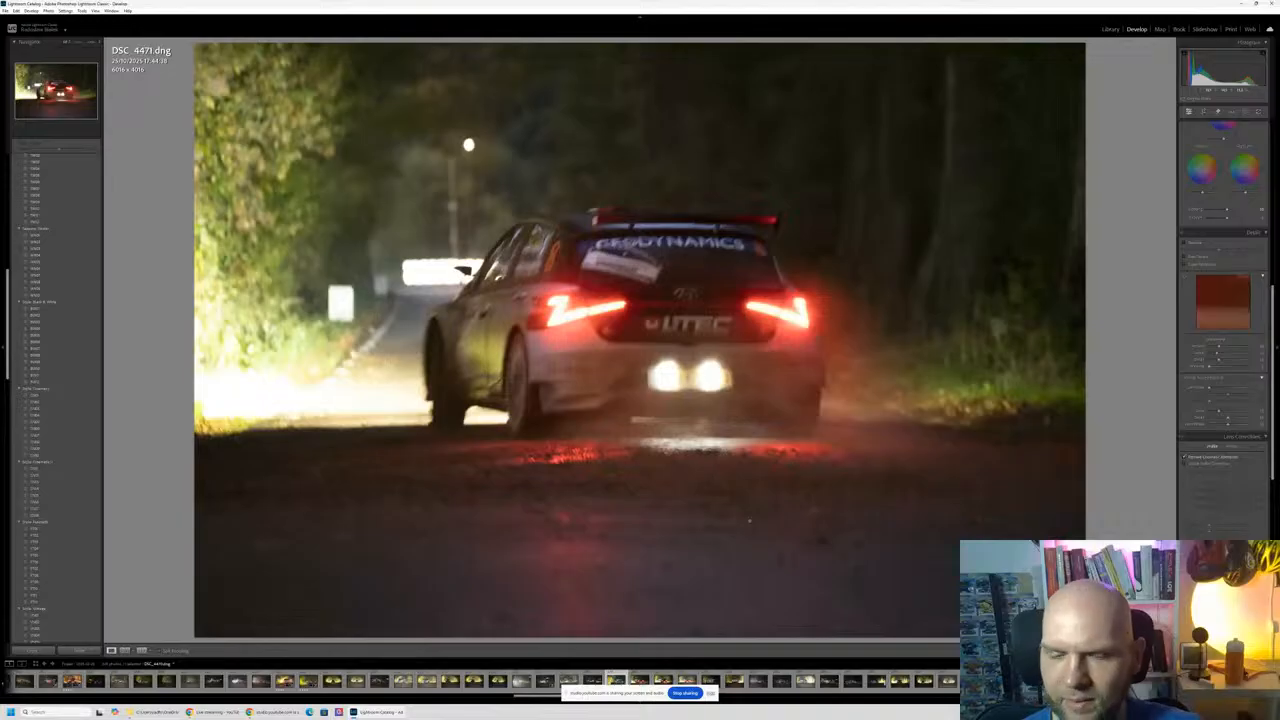
pyautogui.press('Left')
pyautogui.press('3')
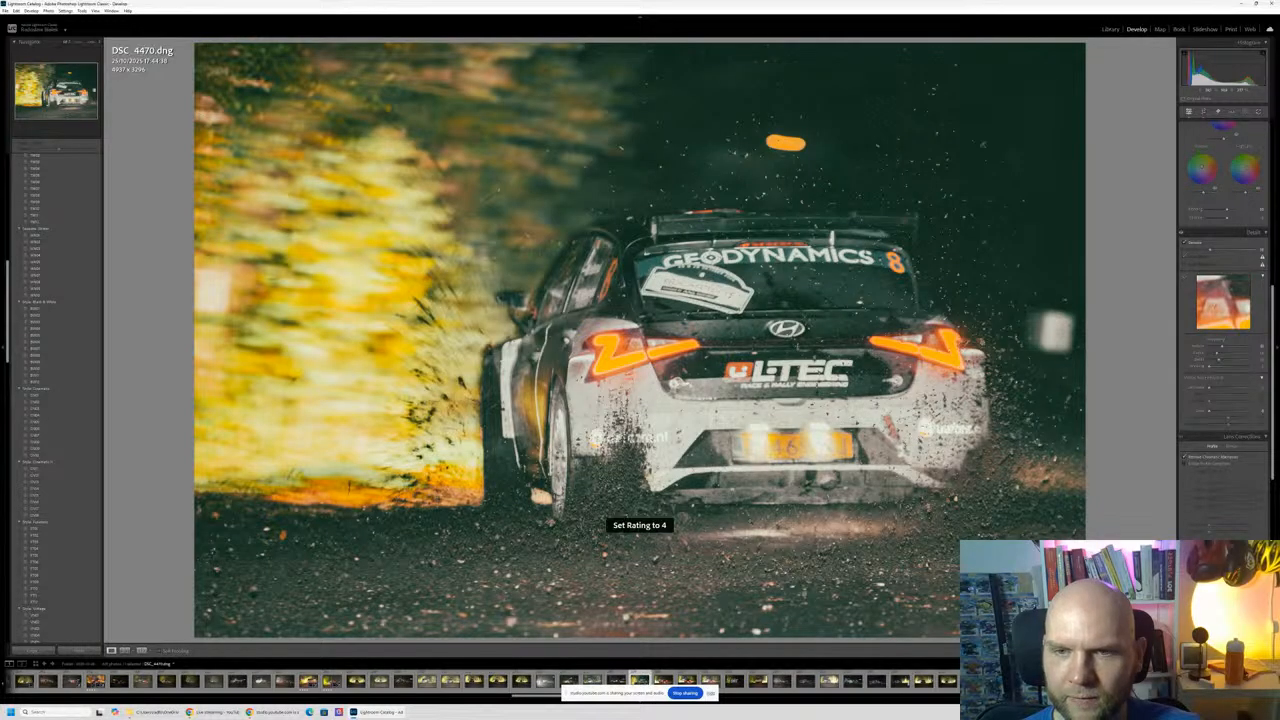
# Step: Delete the blurred DSC_4471.dng and move on through the following shots to the white Audi in DSC_4476.dng
pyautogui.press('Right')
pyautogui.press('Right')
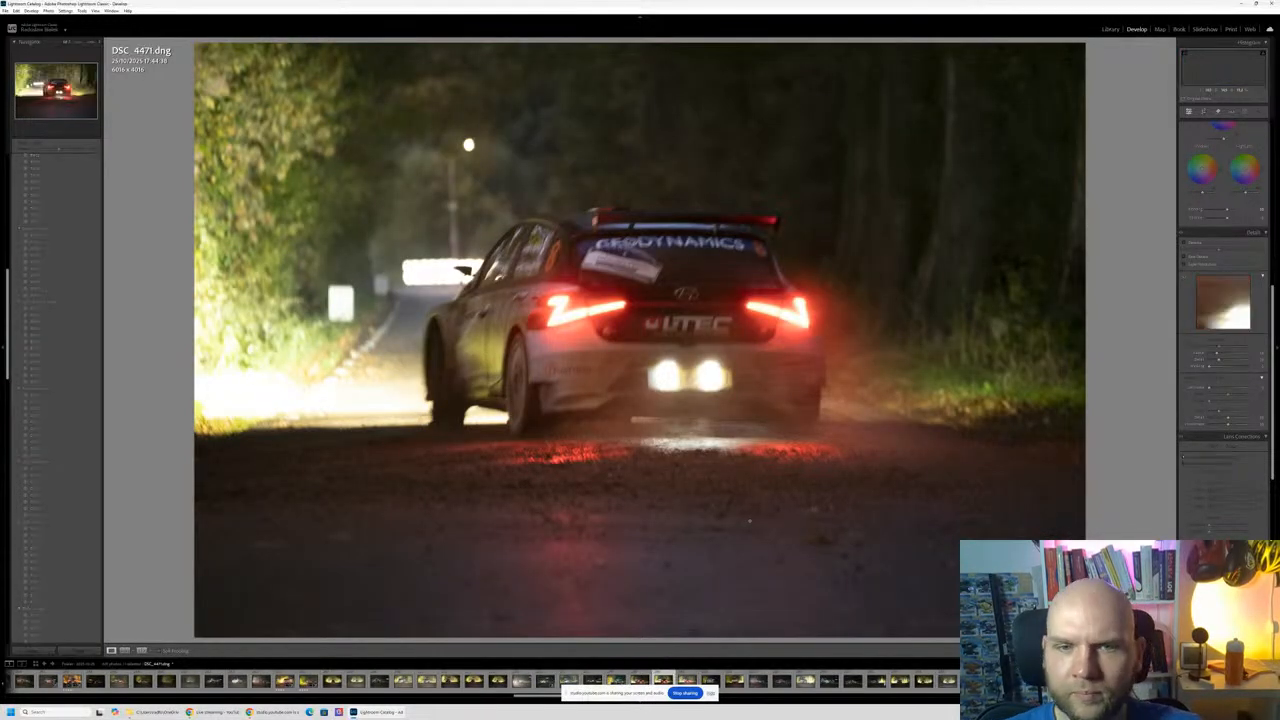
pyautogui.press('3')
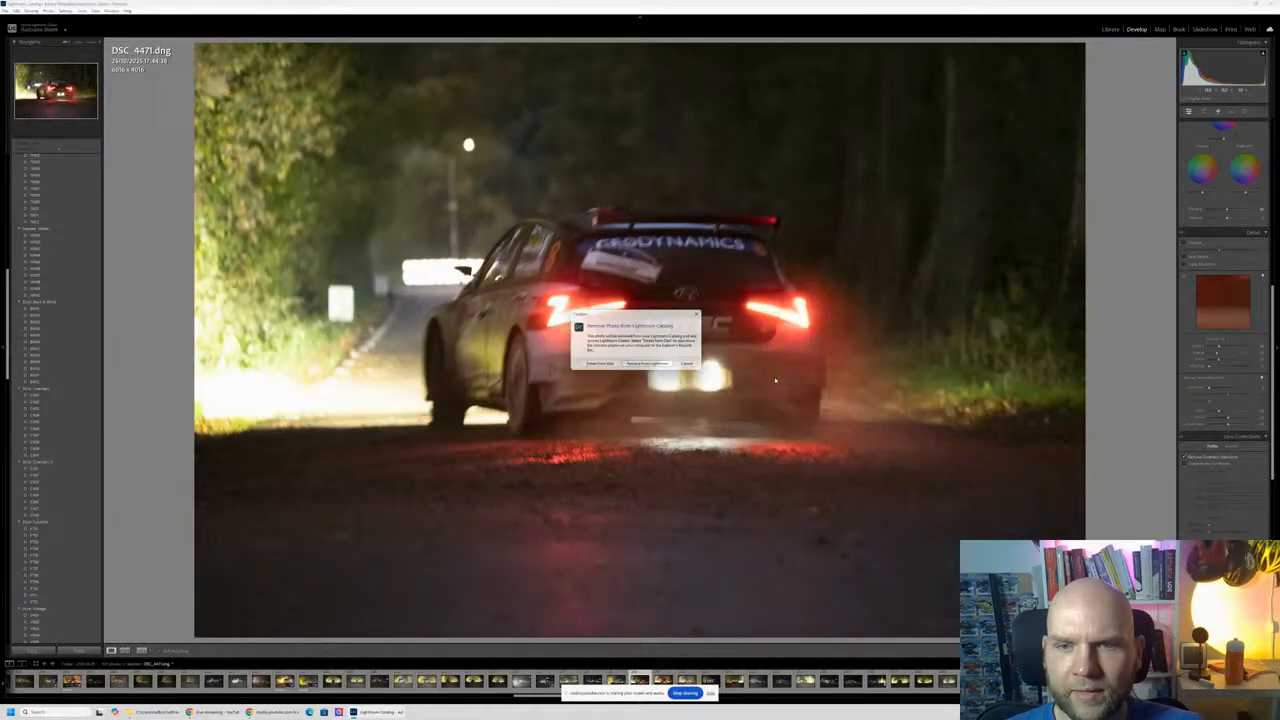
pyautogui.press('Left')
pyautogui.press('Right')
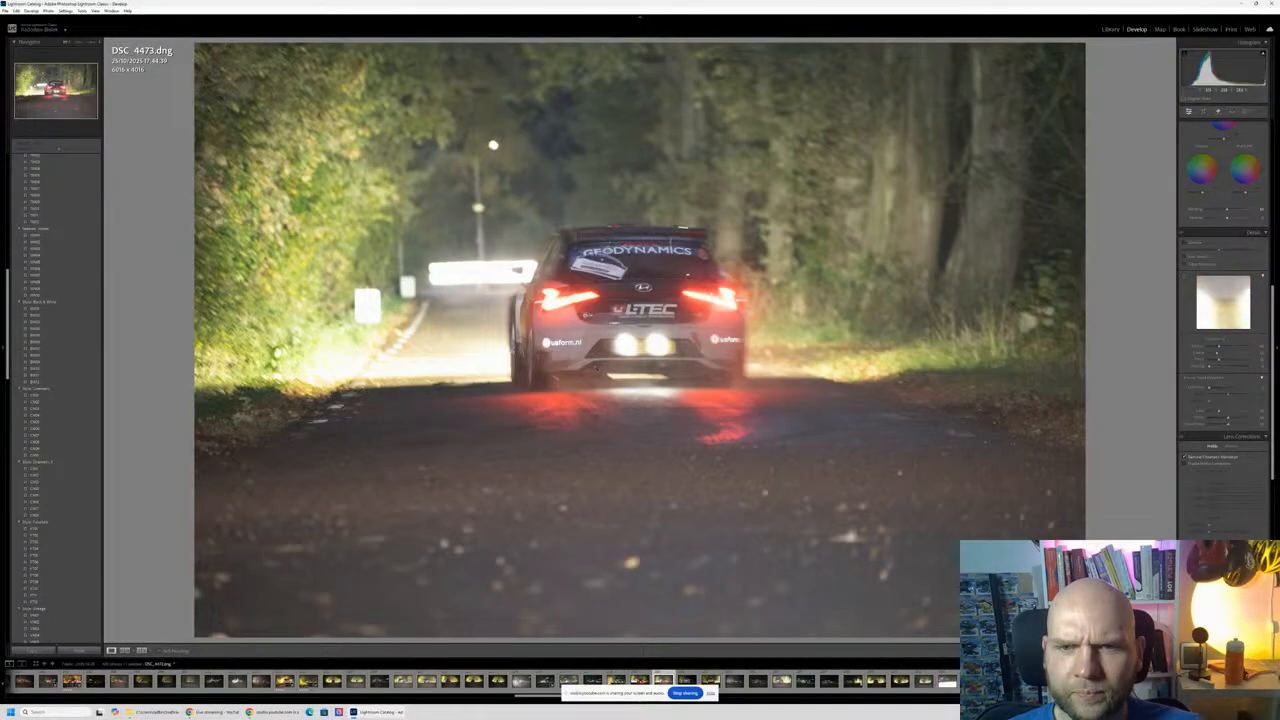
pyautogui.press('Right')
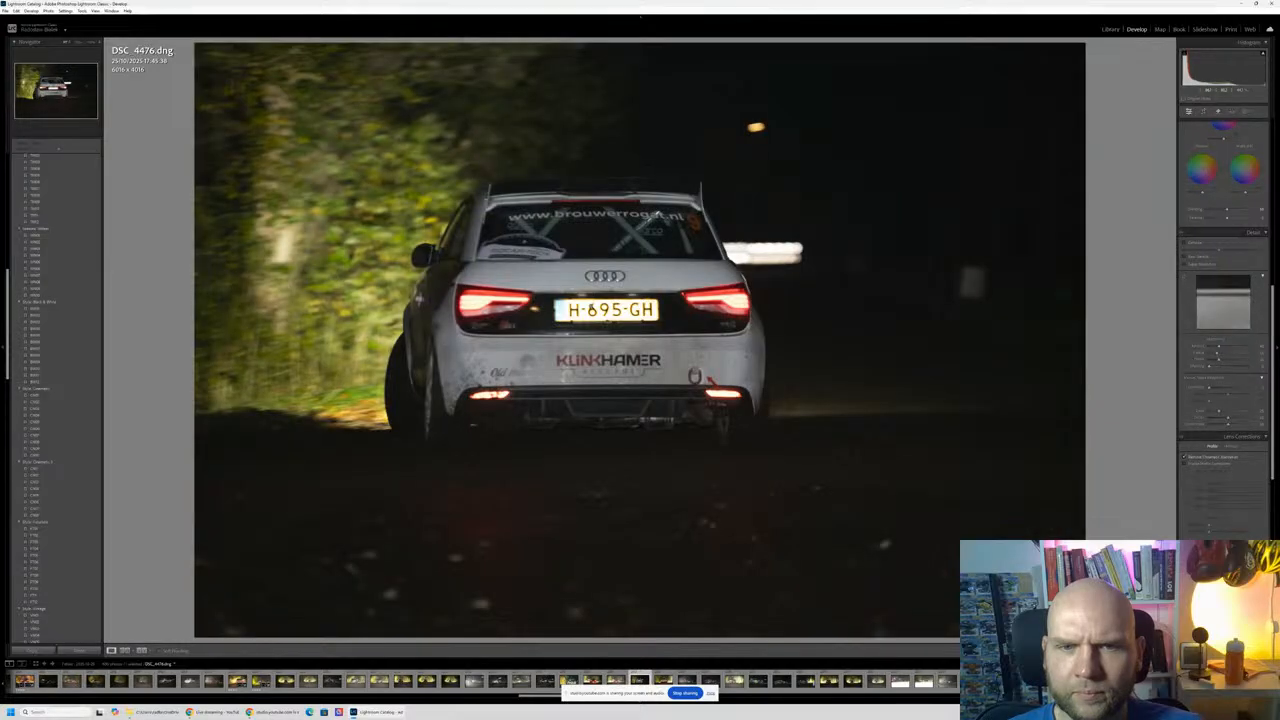
# Step: Review the shots following the white Audi in DSC_4476.dng, through the blue Webbink Subaru, up to the distant rear view in DSC_4488.dng
pyautogui.press('Right')
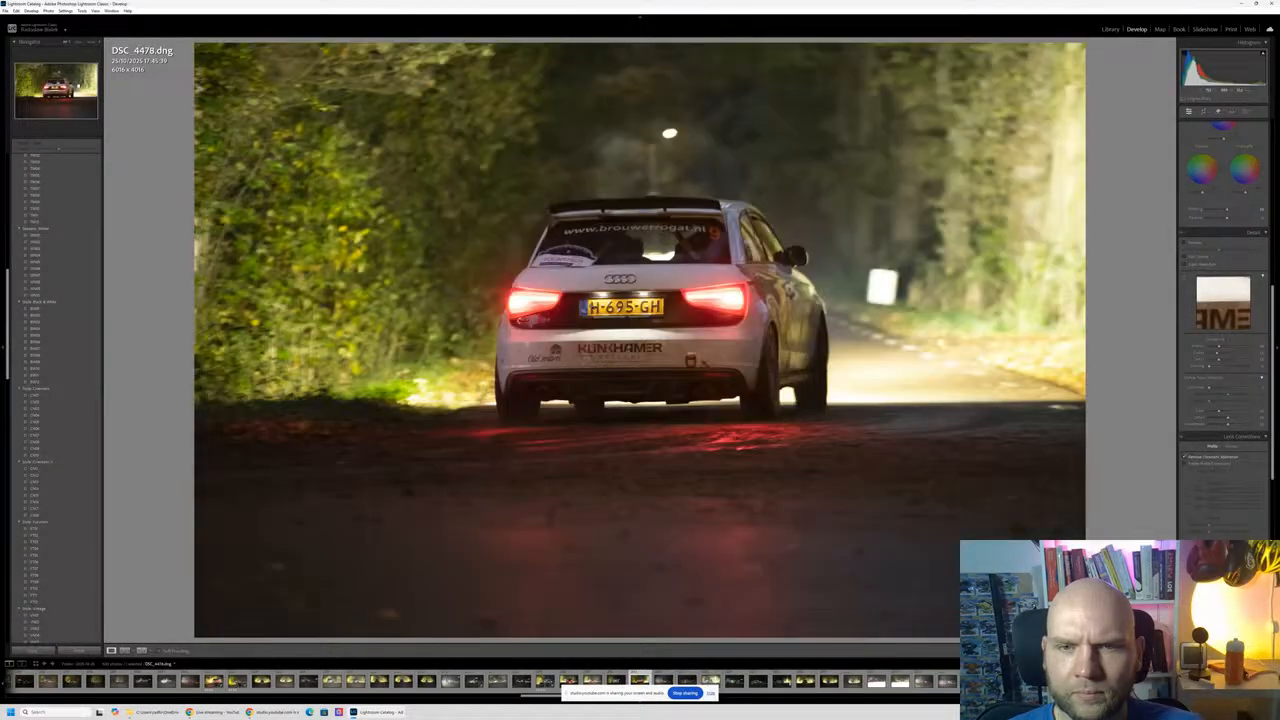
pyautogui.press('Right')
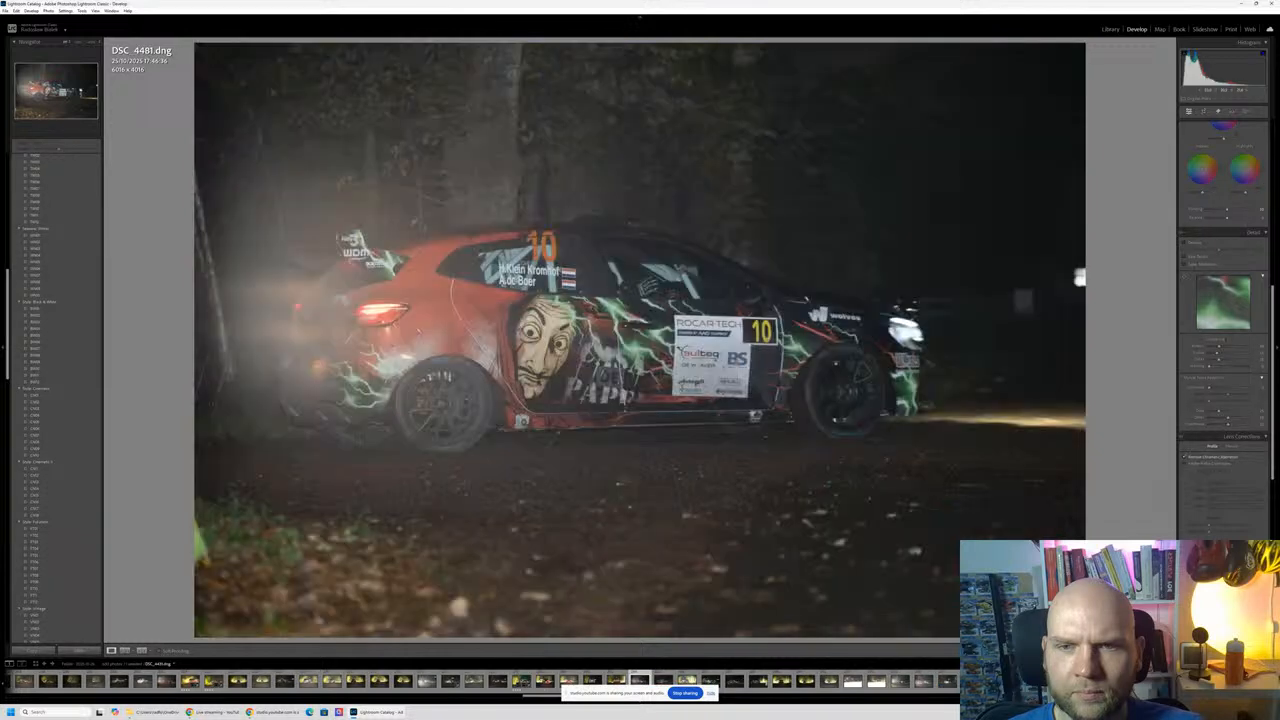
pyautogui.press('Right')
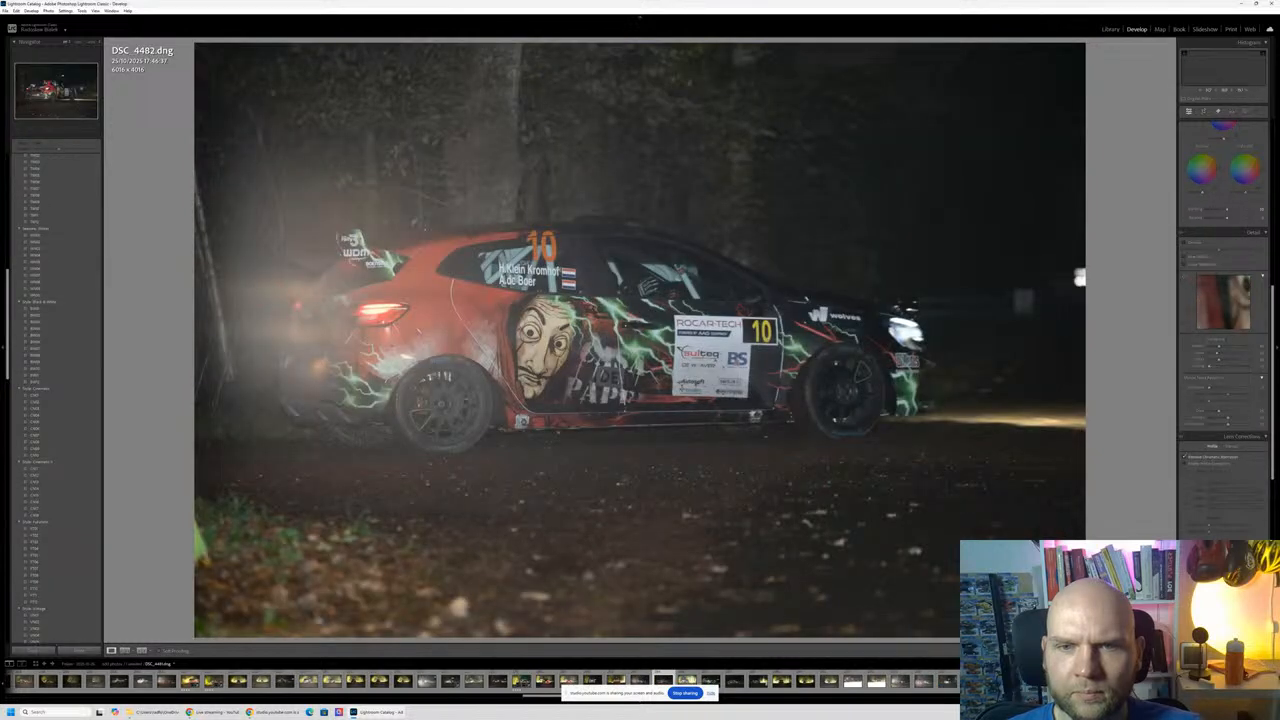
pyautogui.press('Right')
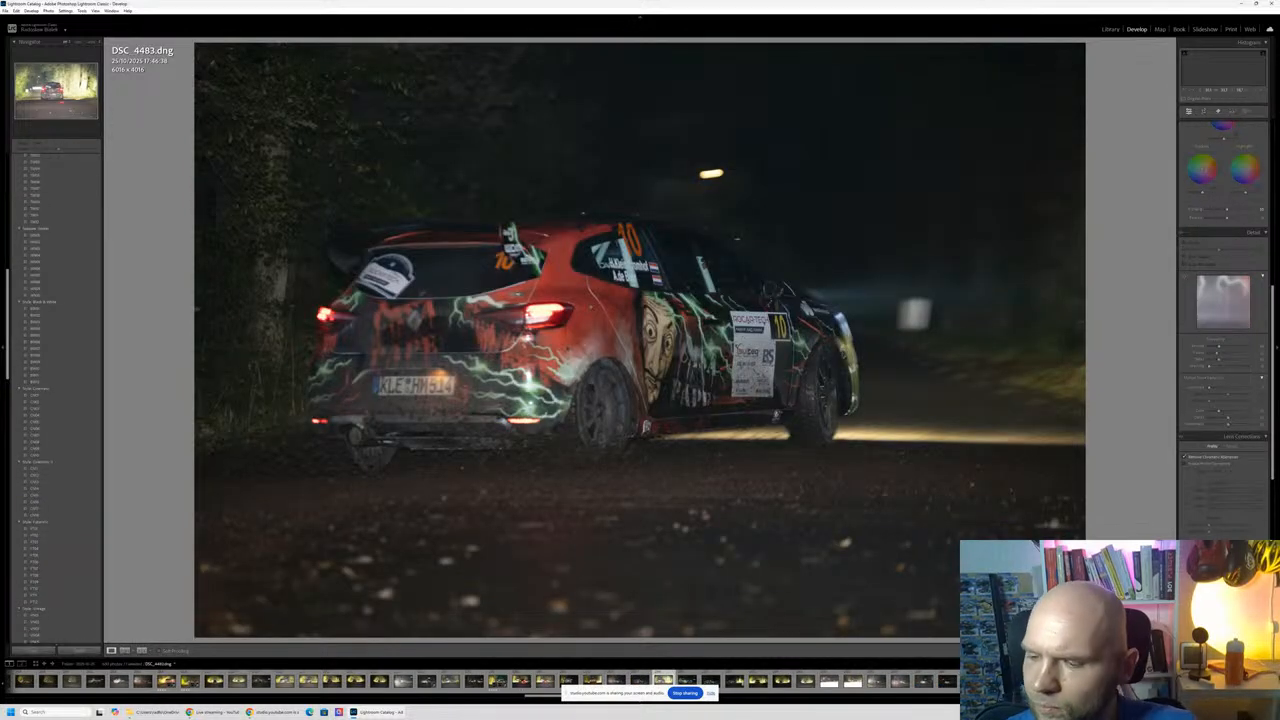
pyautogui.press('Right')
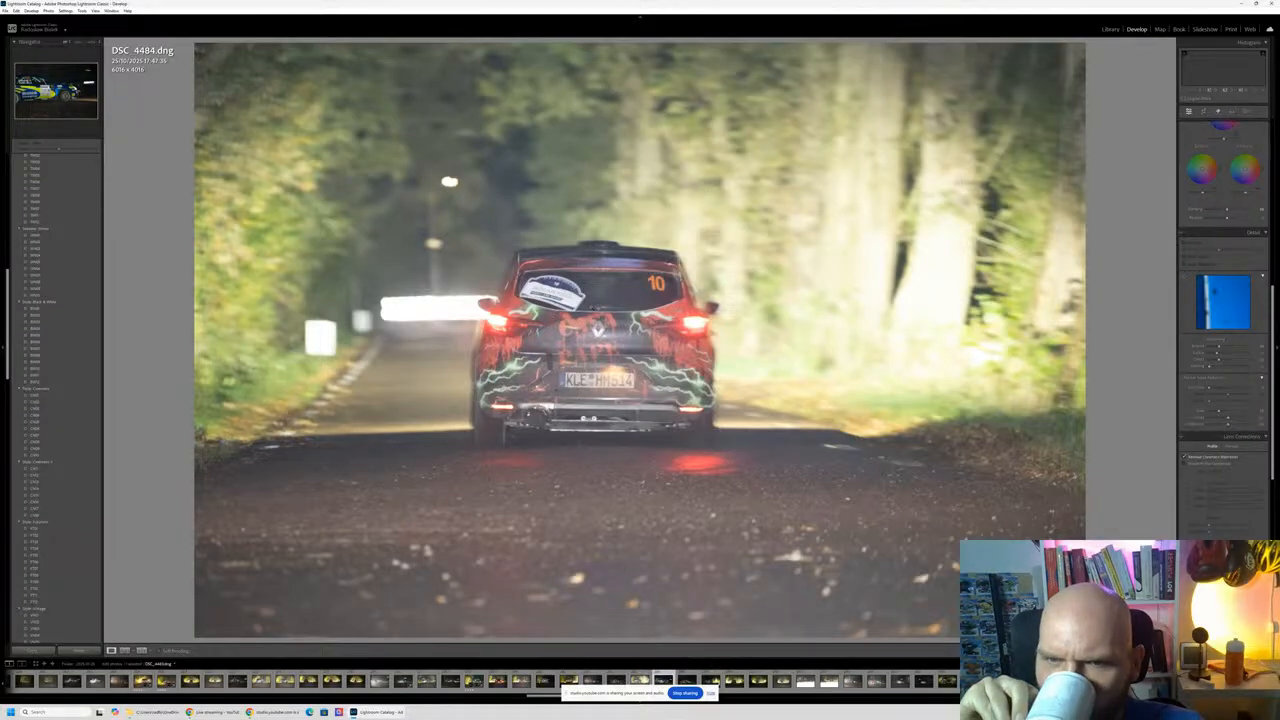
pyautogui.press('Right')
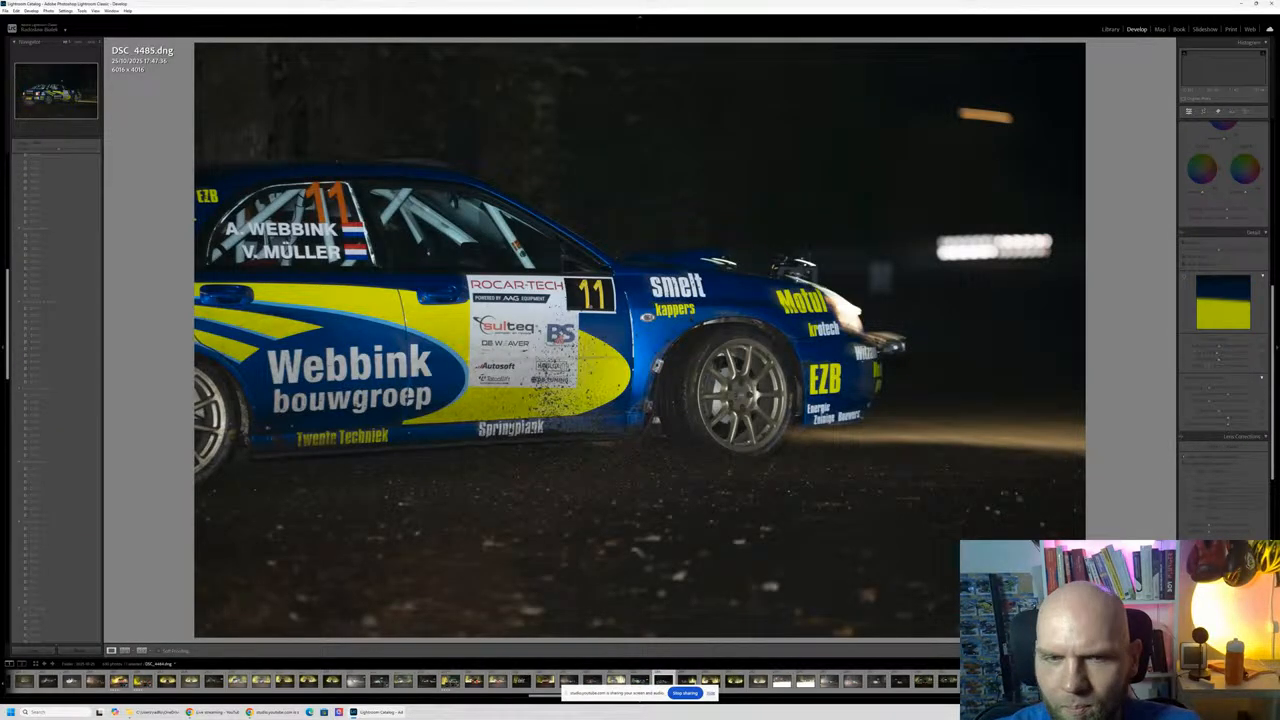
pyautogui.press('Right')
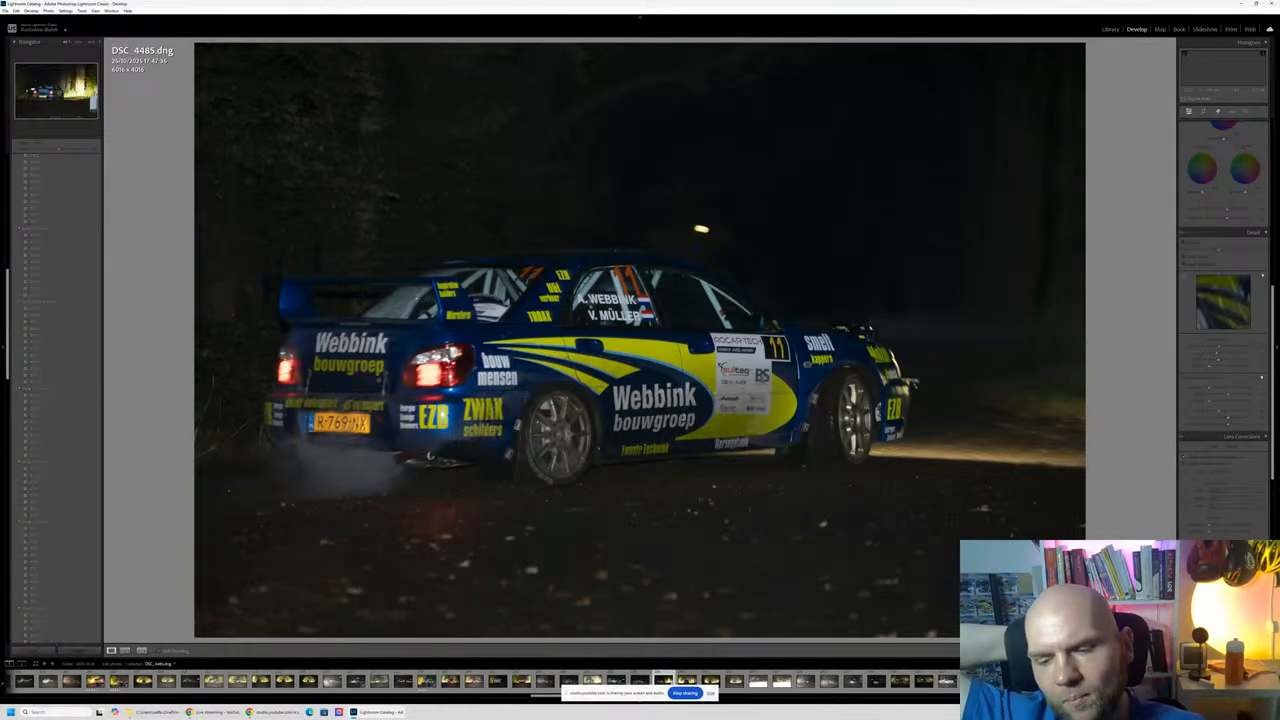
pyautogui.press('Right')
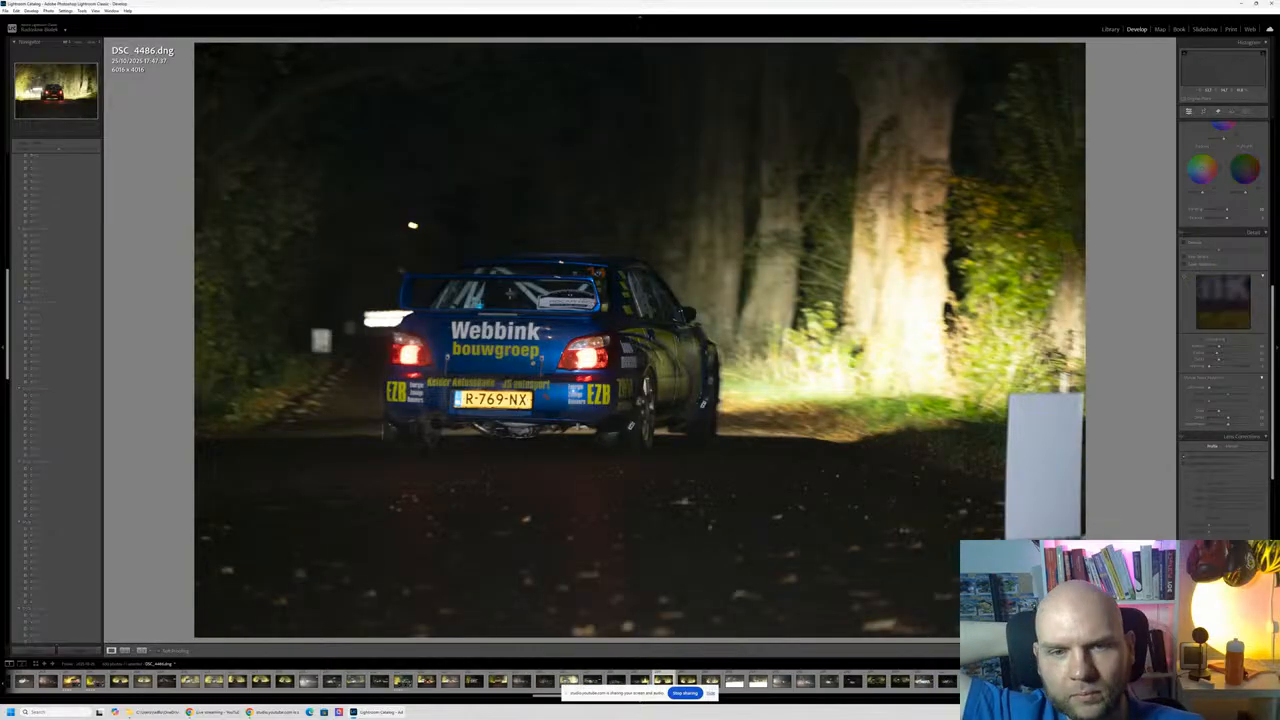
pyautogui.press('Right')
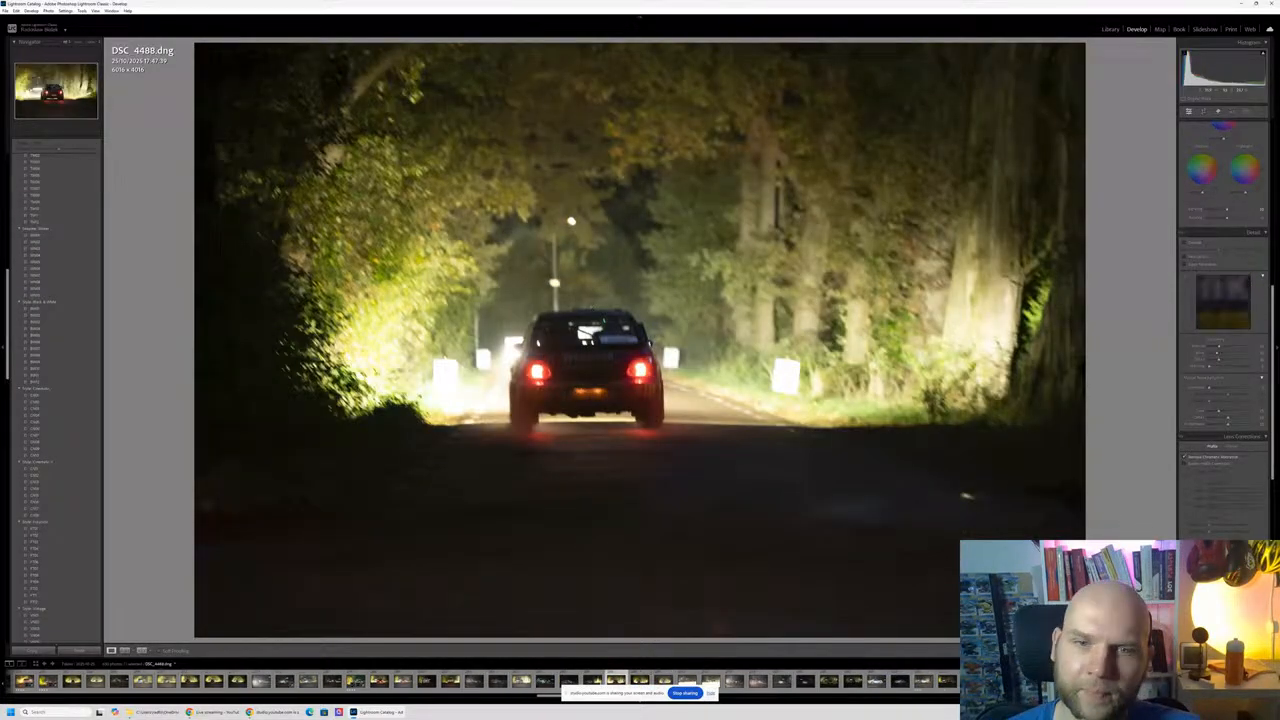
# Step: Go back to the shot just before DSC_4488.dng and delete it from disk
pyautogui.press('Left')
pyautogui.press('Delete')
pyautogui.press('Return')
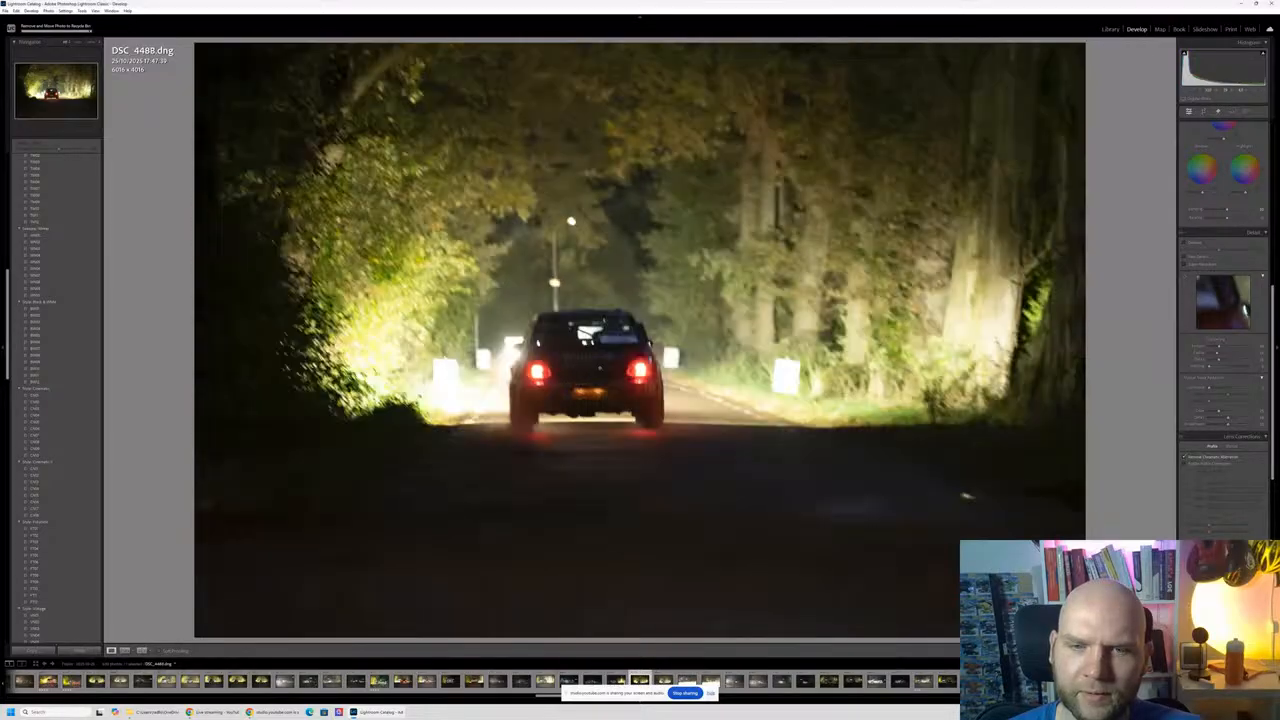
# Step: Check the distant car in DSC_4489.dng for sharpness at high magnification and delete the photo
pyautogui.press('Right')
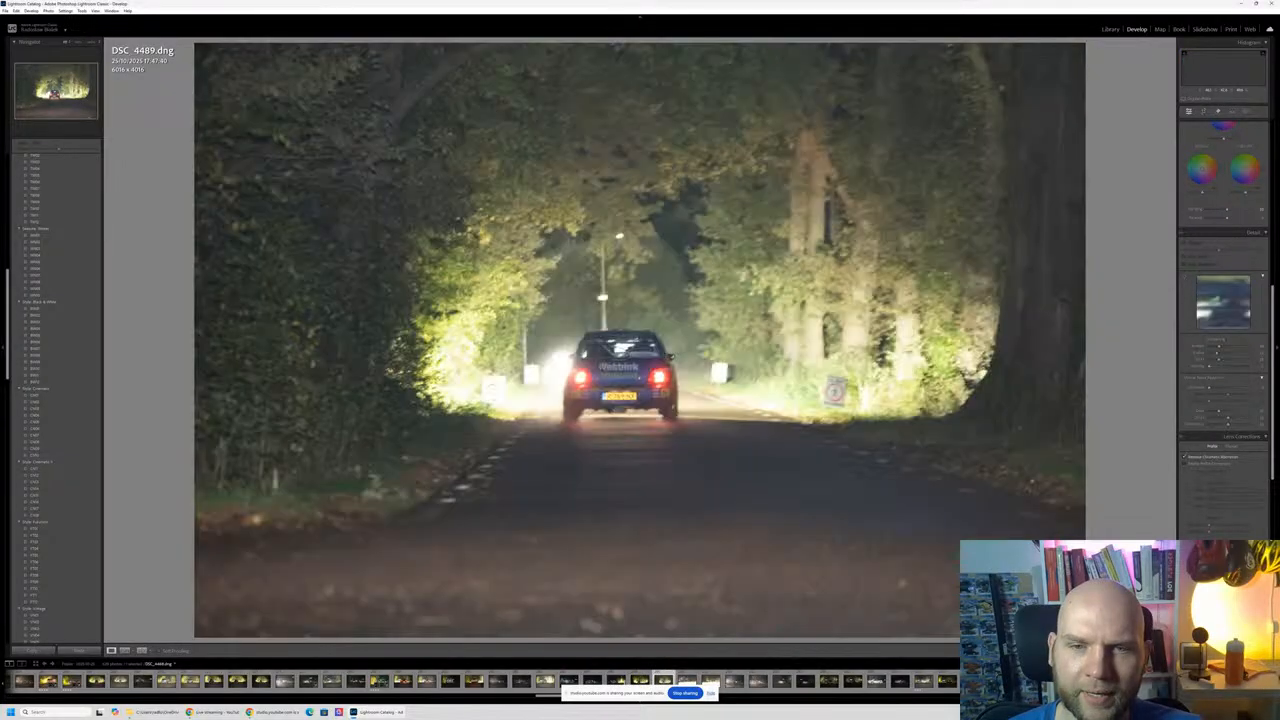
pyautogui.press('z')
pyautogui.press('z')
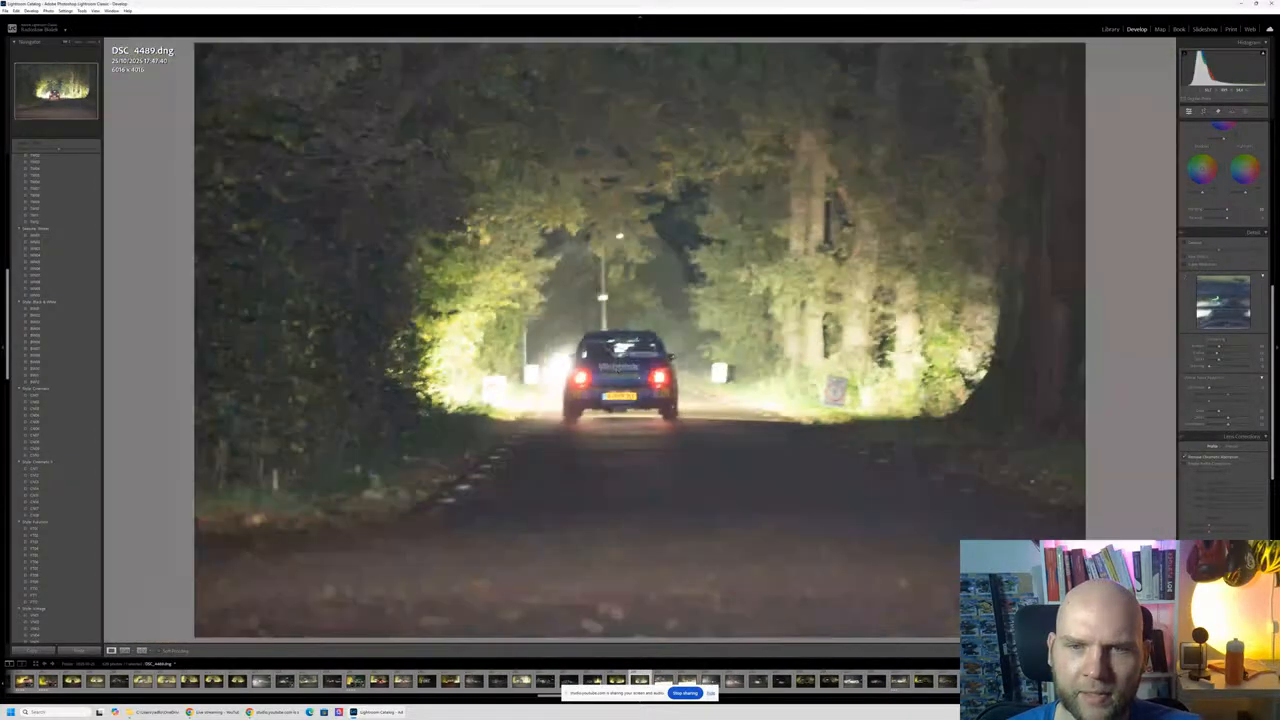
pyautogui.press('Delete')
pyautogui.click(612, 367)
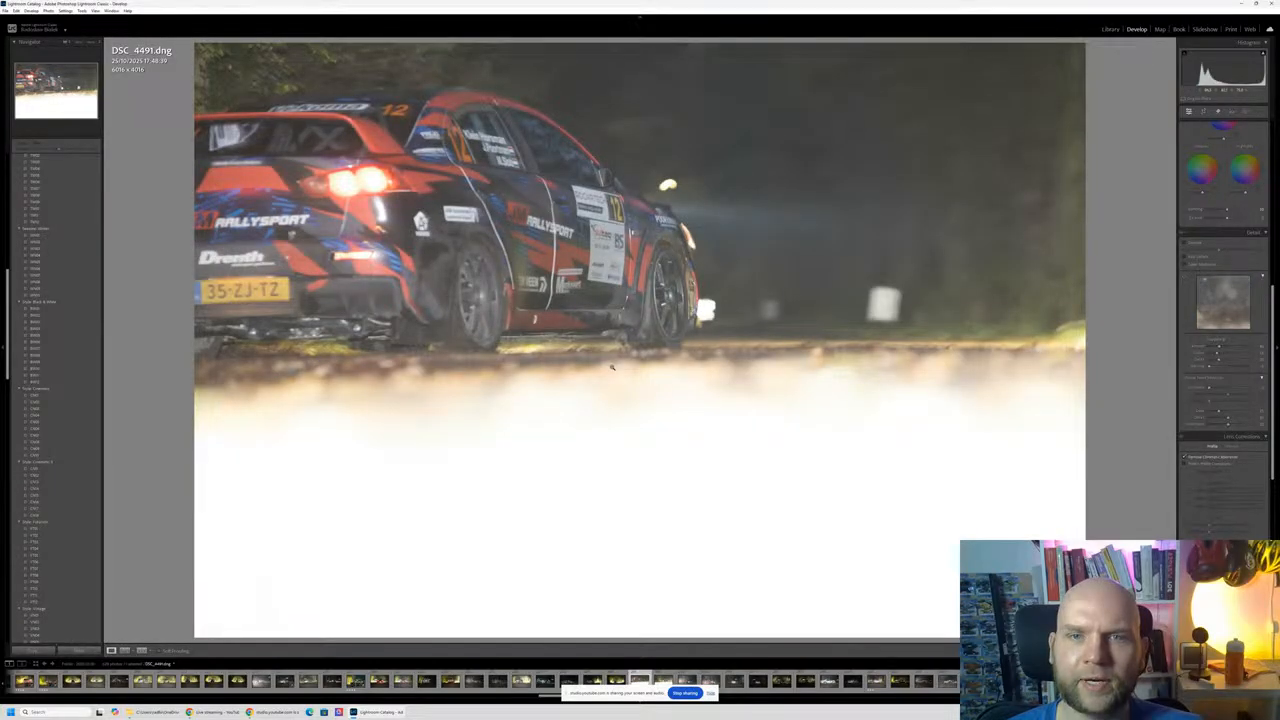
# Step: Examine the overexposed DSC_4491.dng and the following shots, and inspect the black-and-orange number 140 car in DSC_4497.dng at higher magnification
pyautogui.press('z')
pyautogui.press('Right')
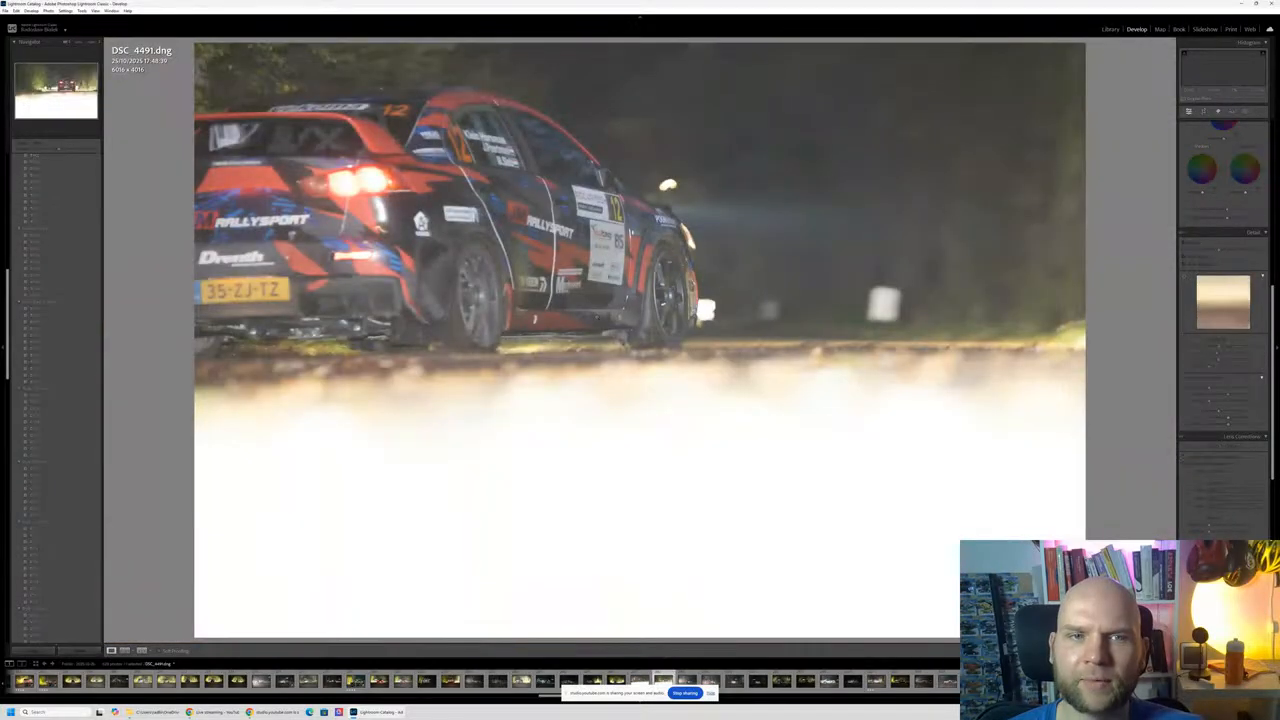
pyautogui.press('Right')
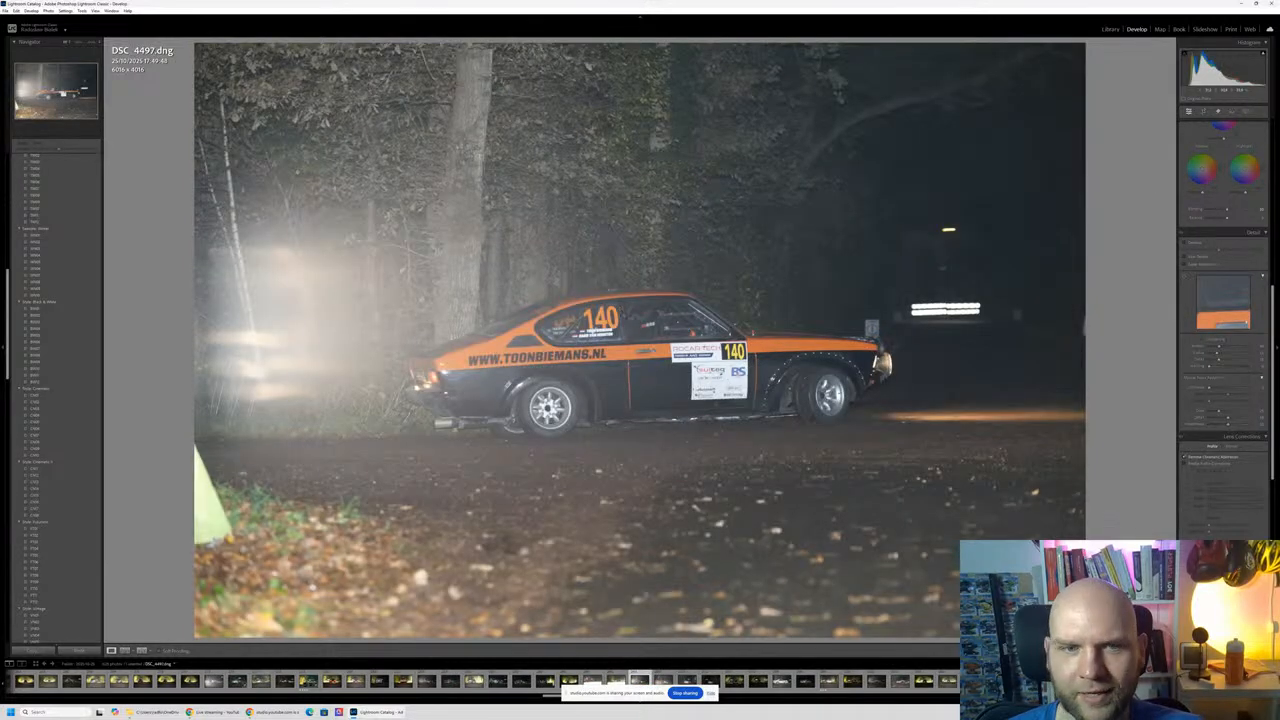
pyautogui.click(280, 310)
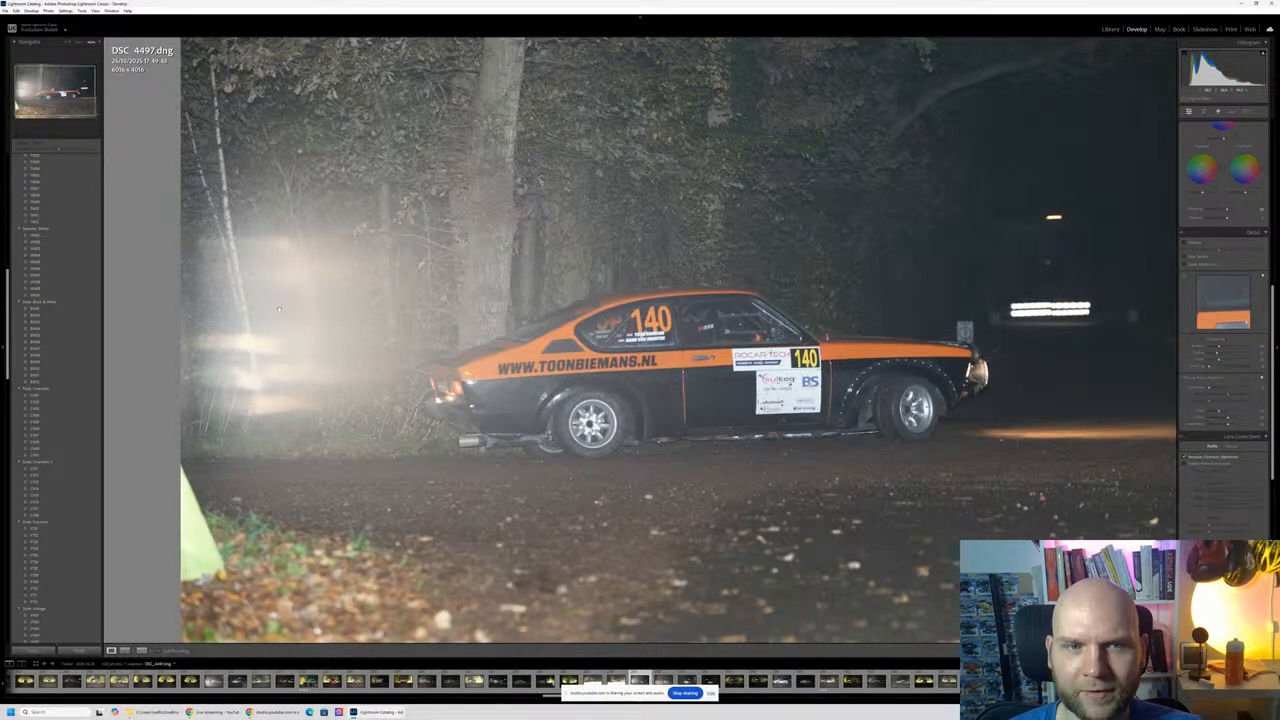
pyautogui.click(280, 310)
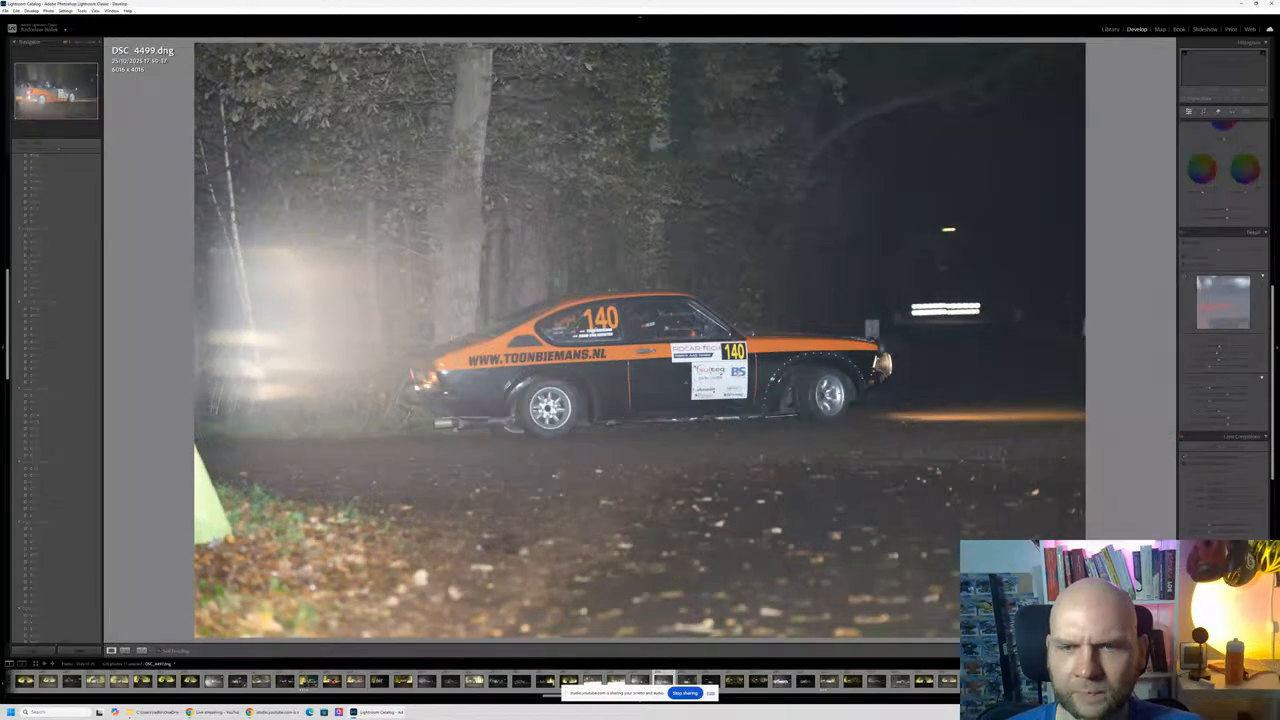
# Step: Review the orange-and-grey number 14 Subaru shots from DSC_4499.dng to DSC_4503.dng, checking the rear of the car in DSC_4500.dng for sharpness
pyautogui.press('Right')
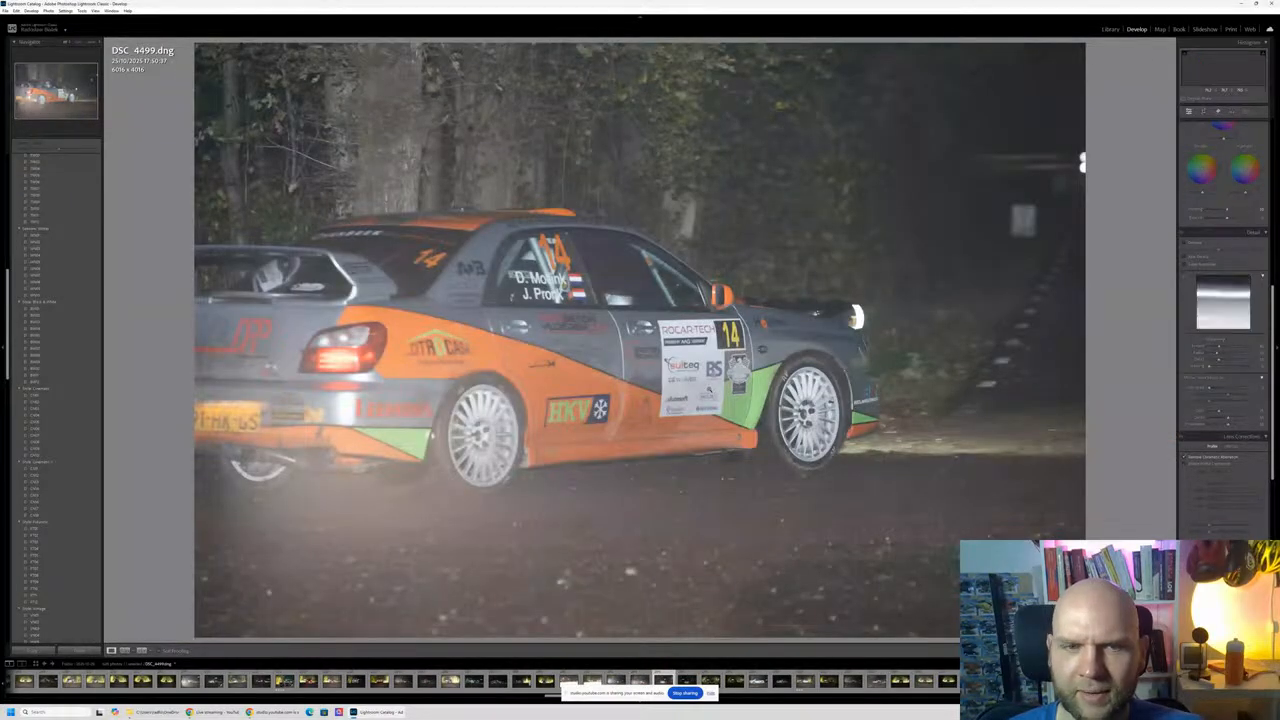
pyautogui.press('Right')
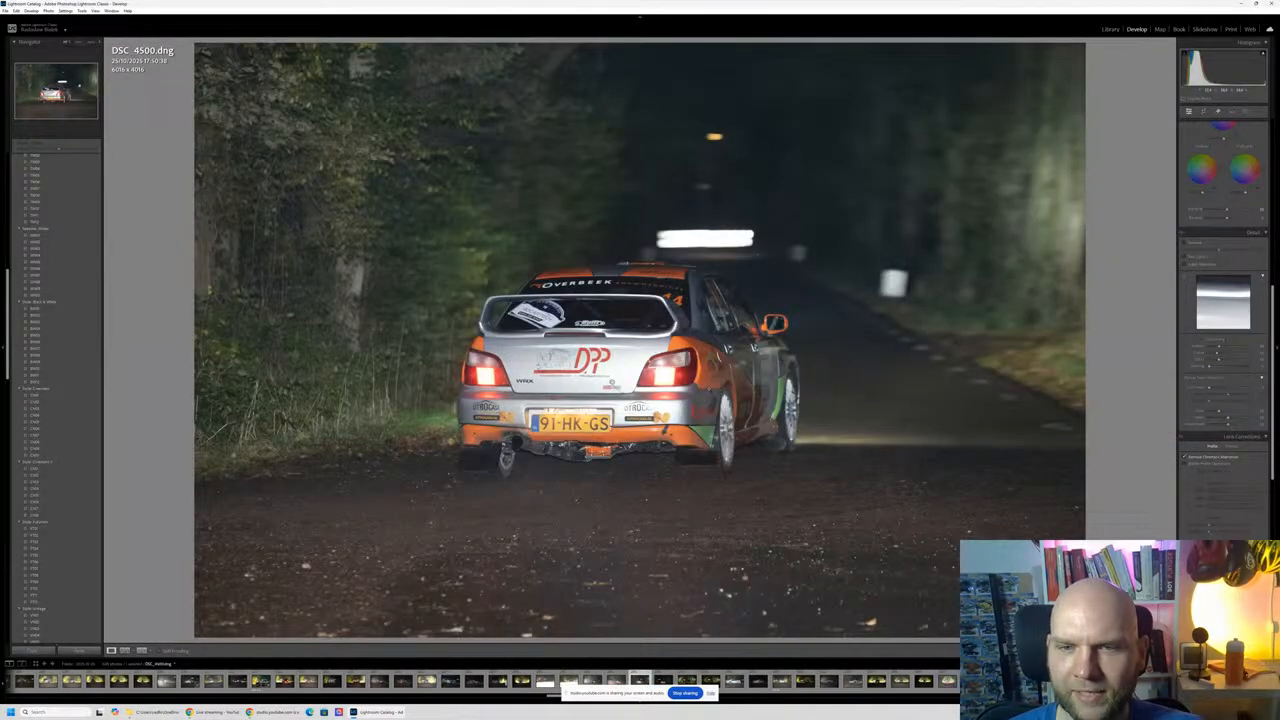
pyautogui.click(682, 406)
pyautogui.click(682, 406)
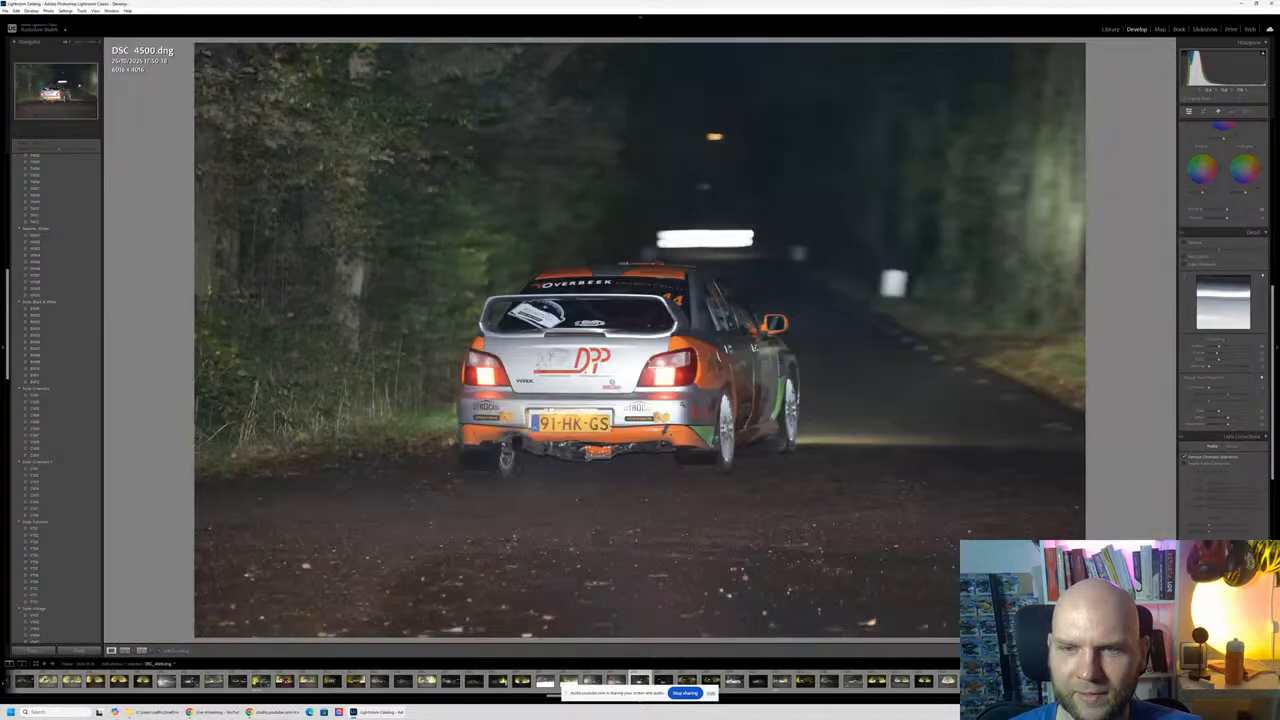
pyautogui.press('Right')
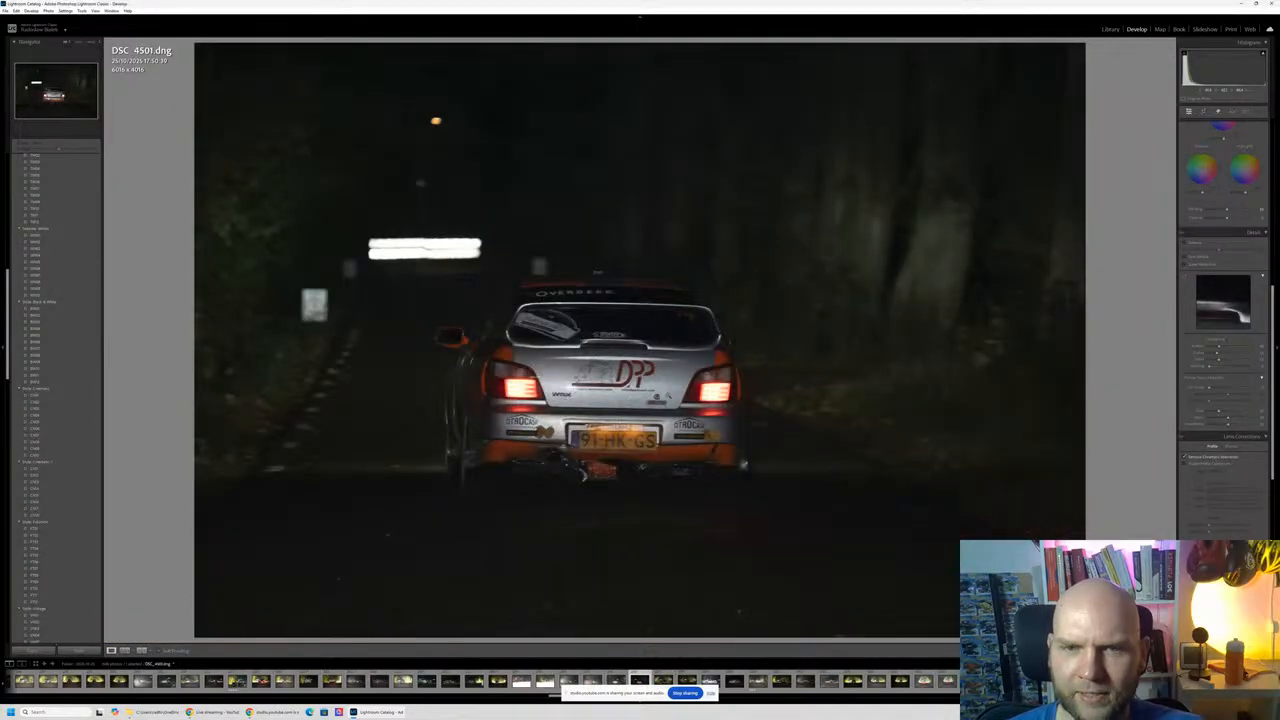
pyautogui.press('Right')
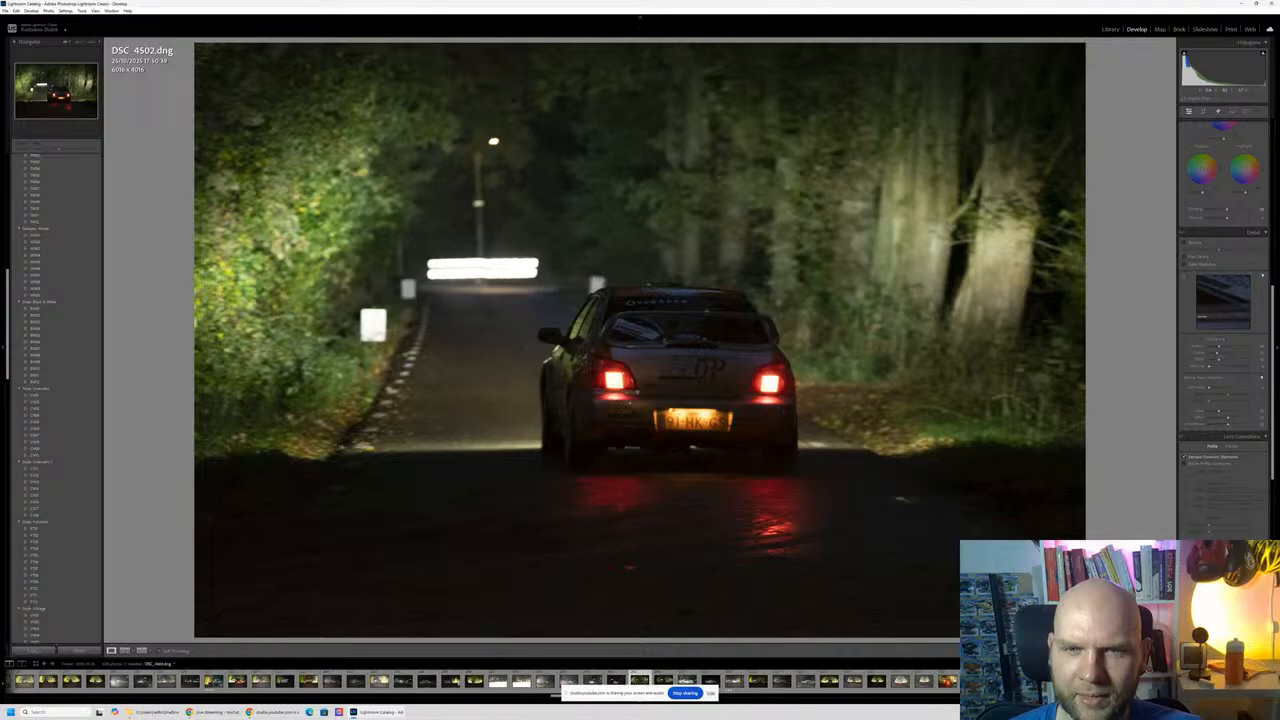
pyautogui.press('Right')
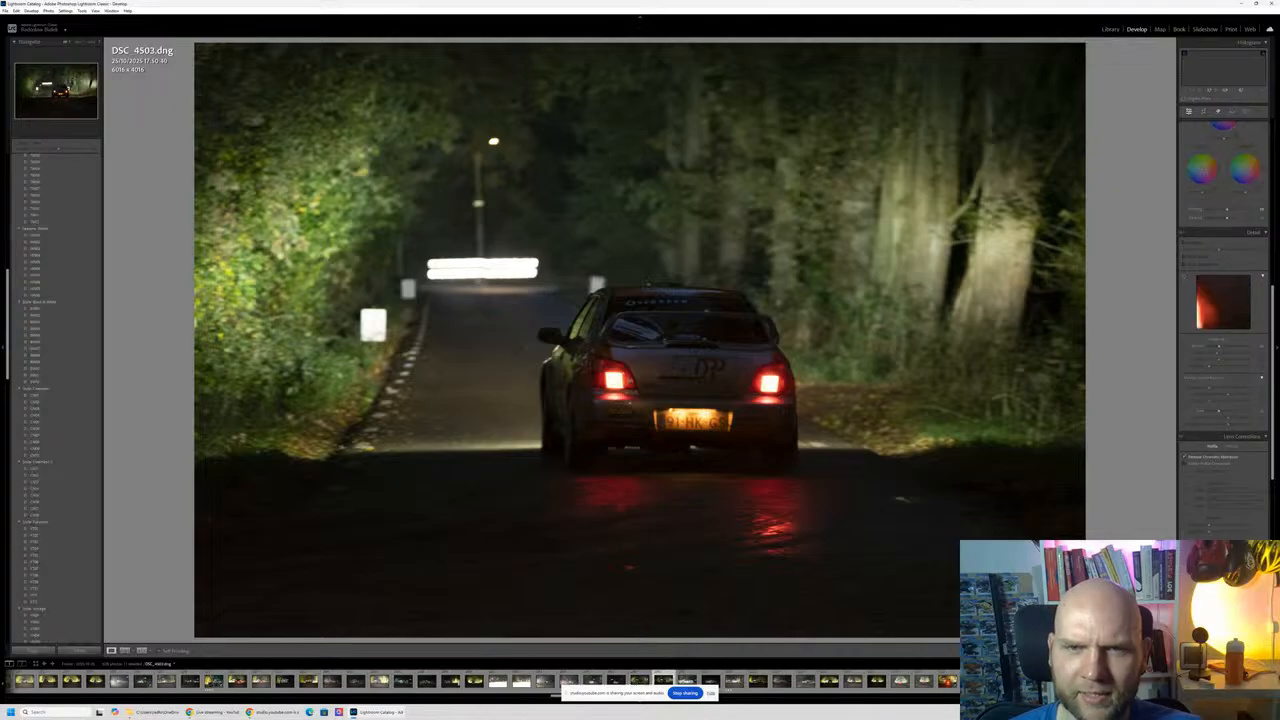
# Step: Review the rally photos from DSC_4504 to DSC_4507, examining the rear shots of the Porsche at close zoom for sharpness
pyautogui.press('Right')
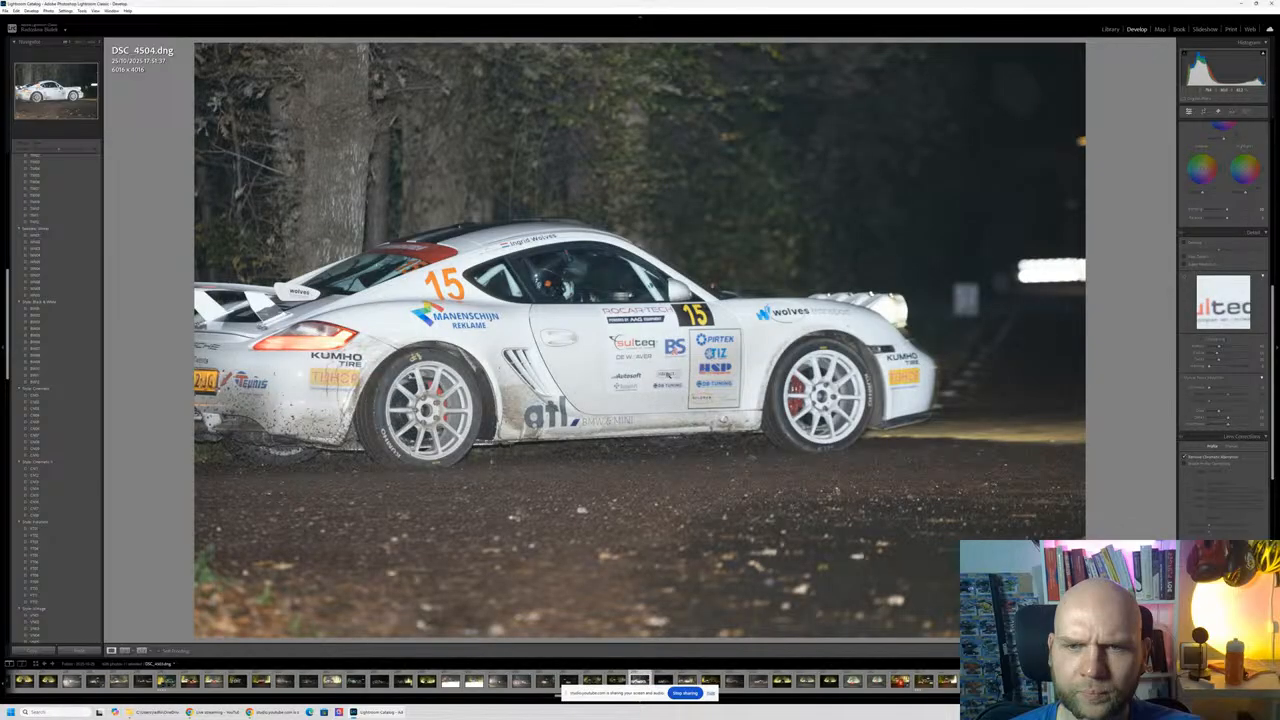
pyautogui.press('Right')
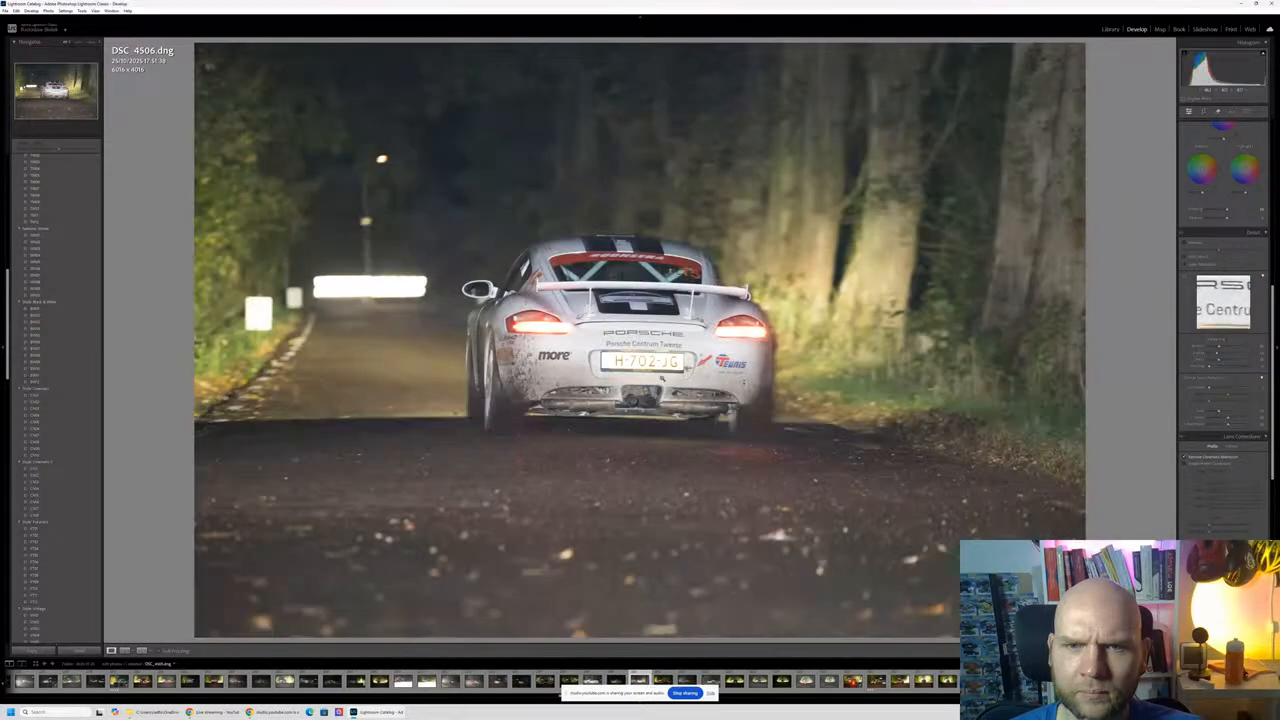
pyautogui.click(652, 380)
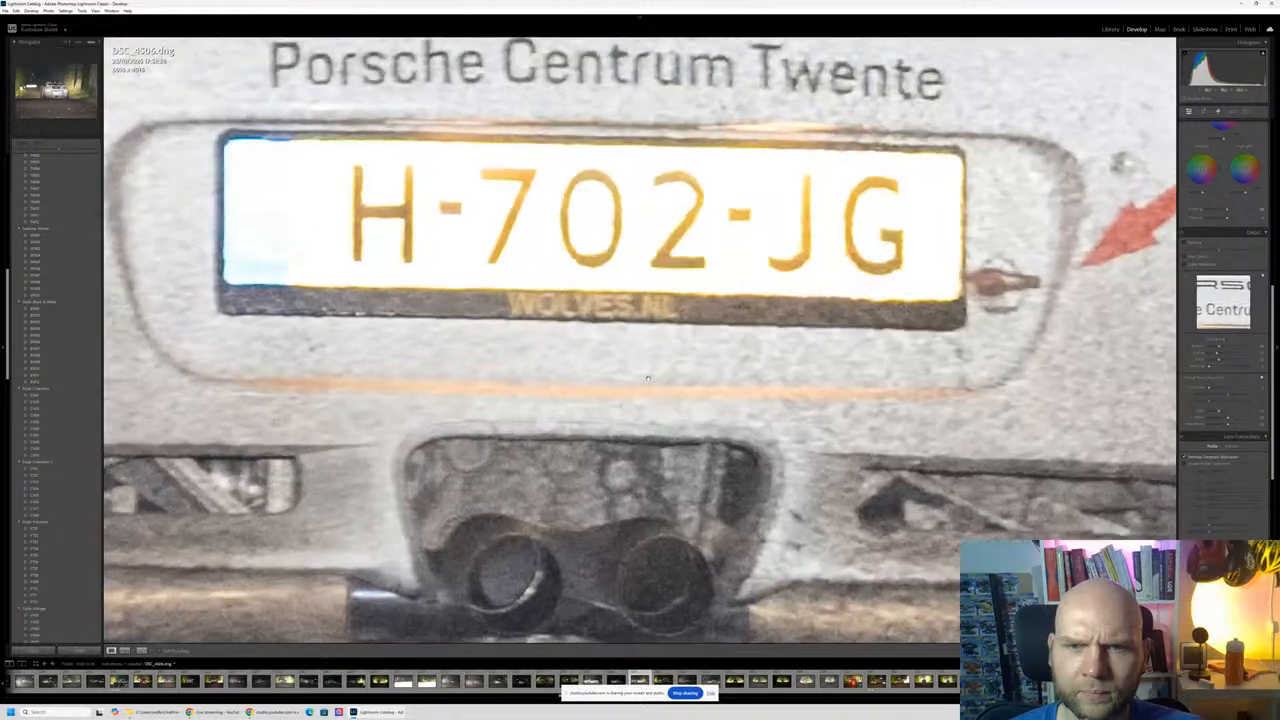
pyautogui.click(652, 380)
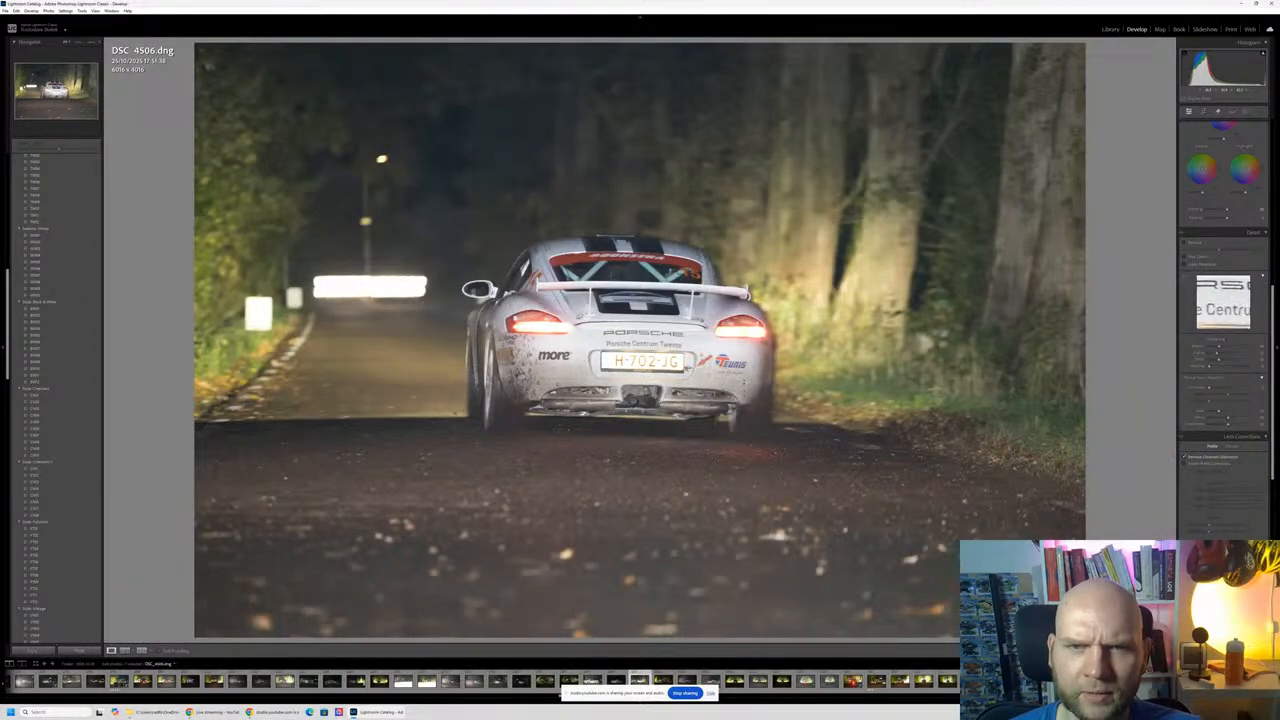
pyautogui.press('Right')
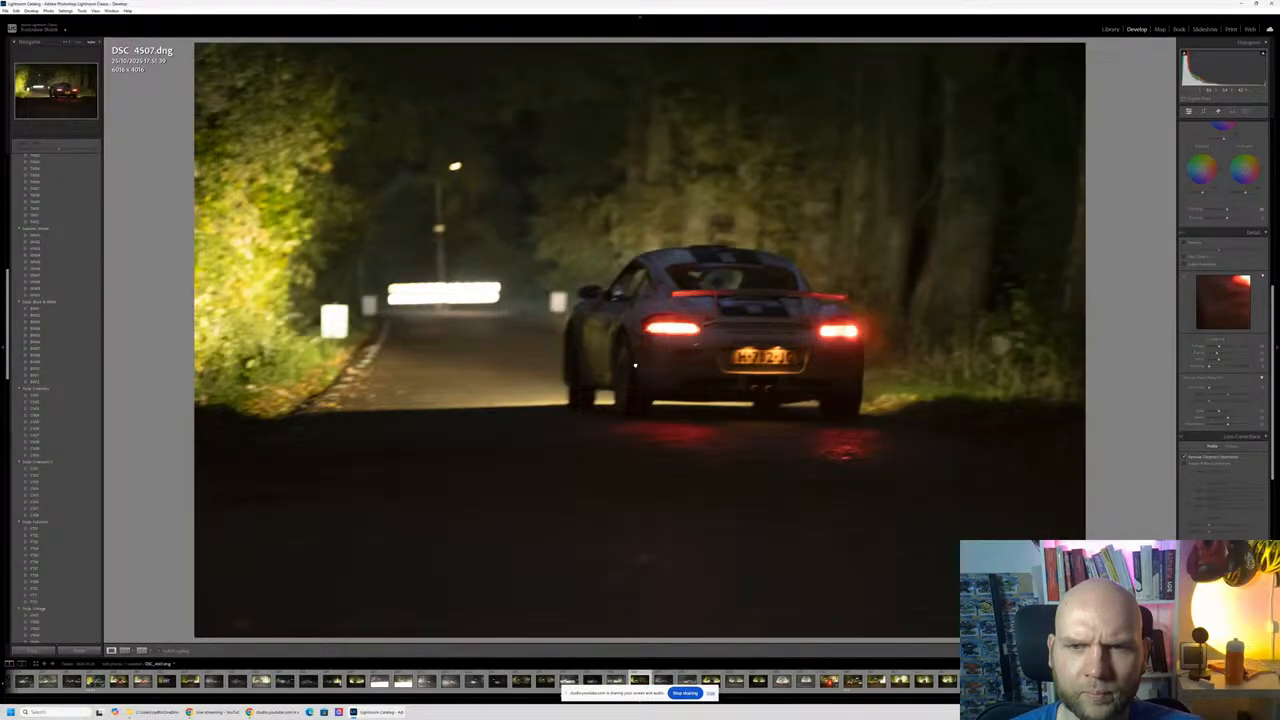
pyautogui.click(634, 365)
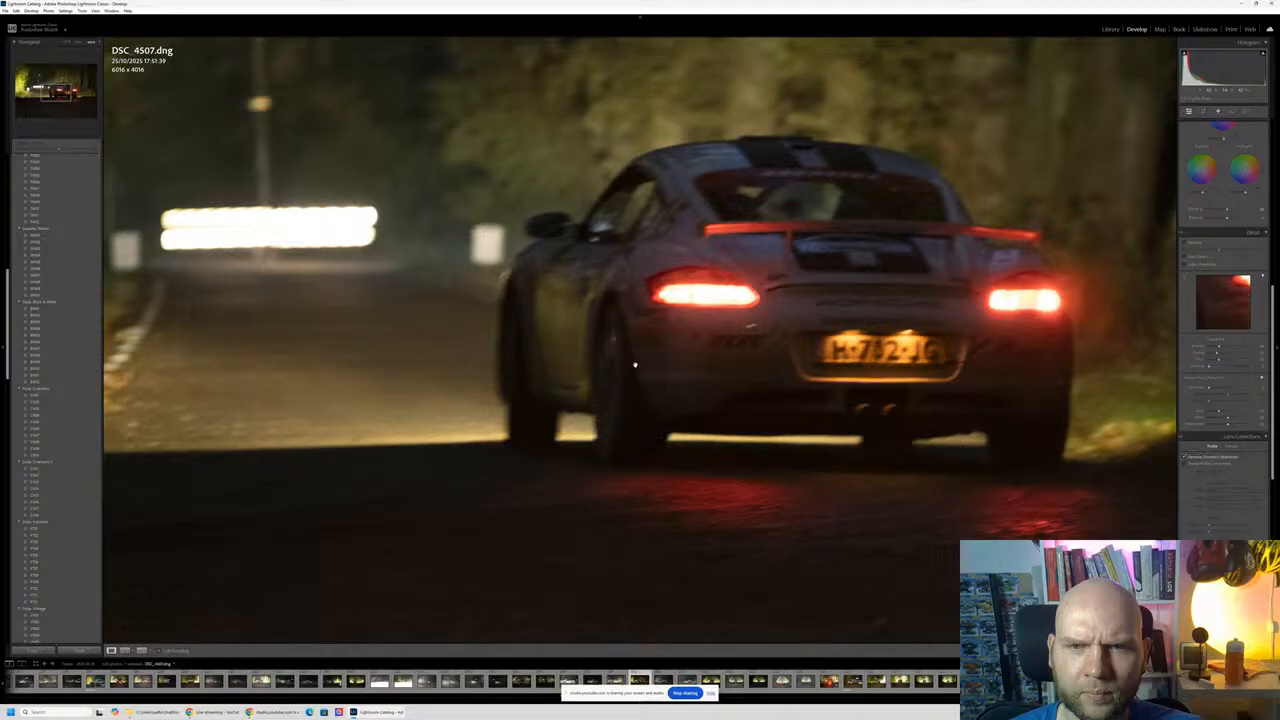
# Step: Review the rally photos from DSC_4510 to DSC_4521, comparing DSC_4518 with DSC_4521 to choose a shot for editing
pyautogui.press('Right')
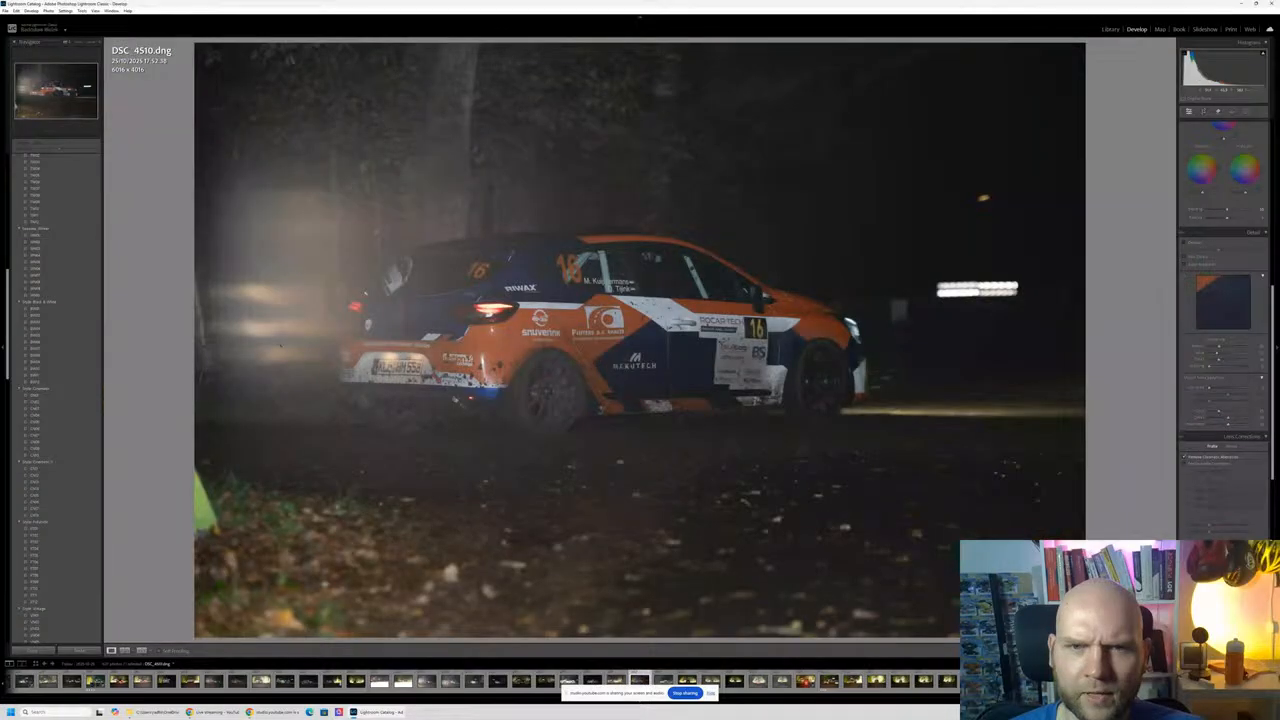
pyautogui.press('Right')
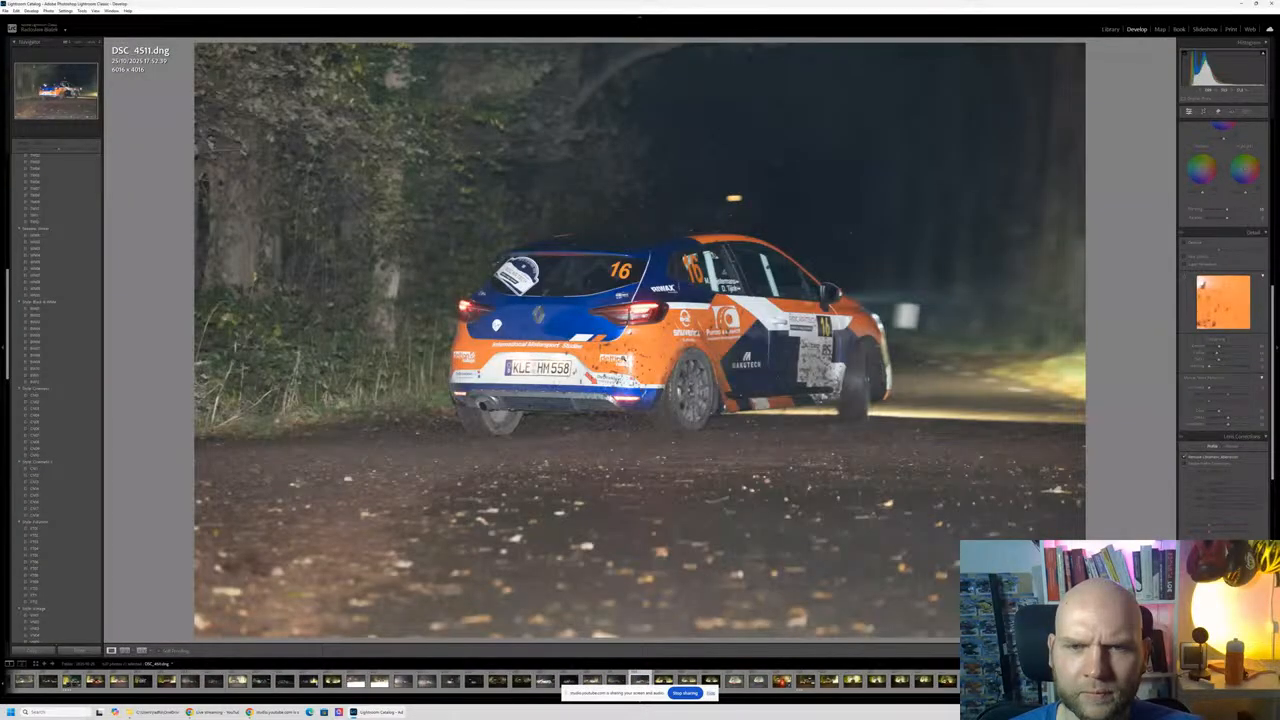
pyautogui.press('Right')
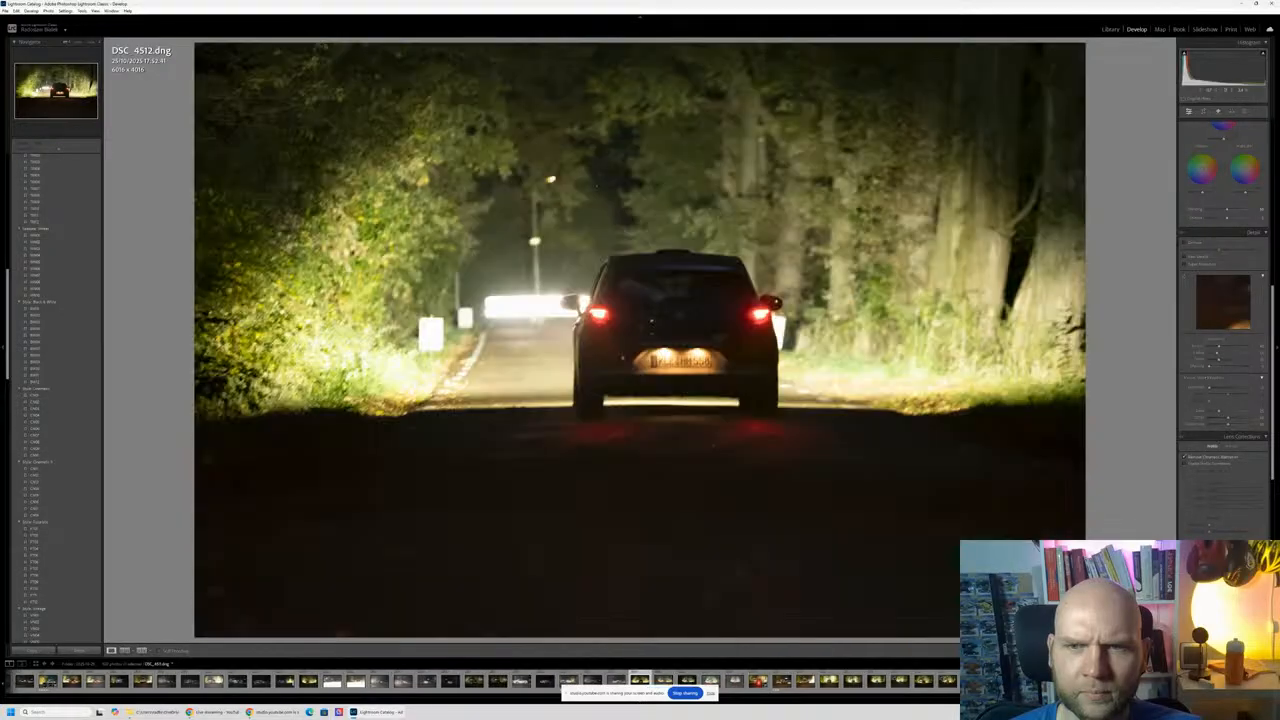
pyautogui.press('Right')
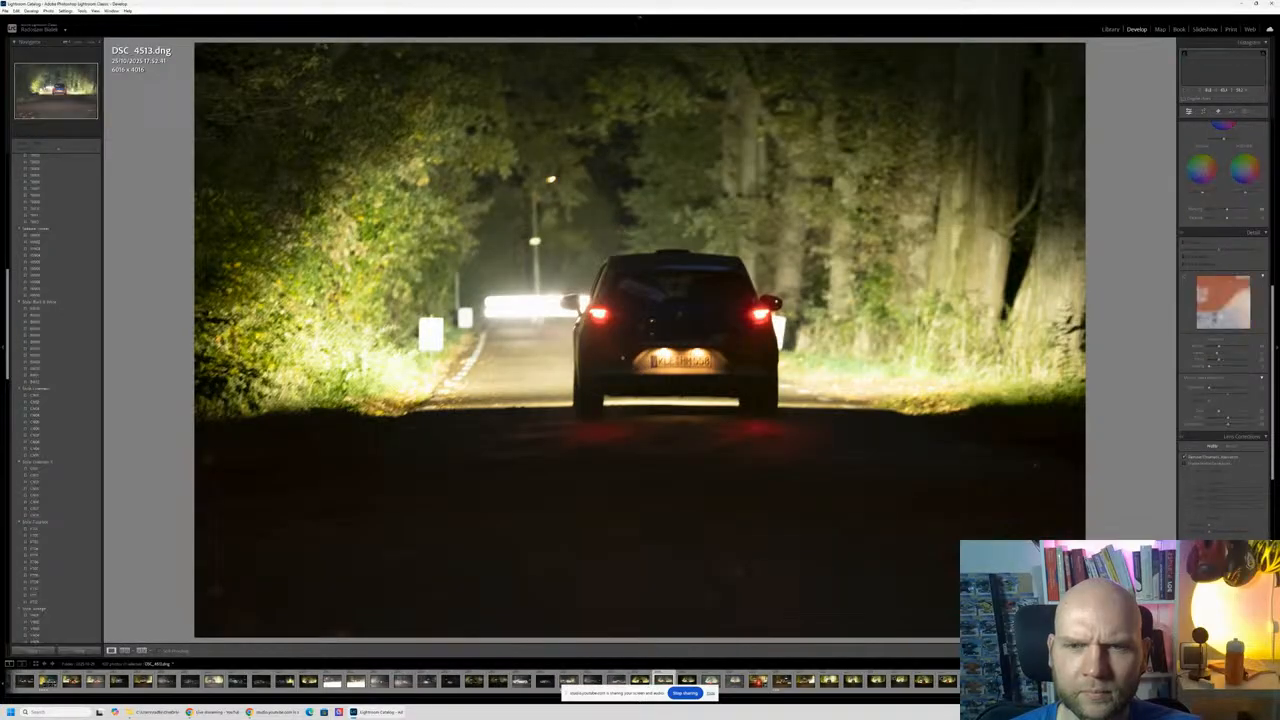
pyautogui.press('Right')
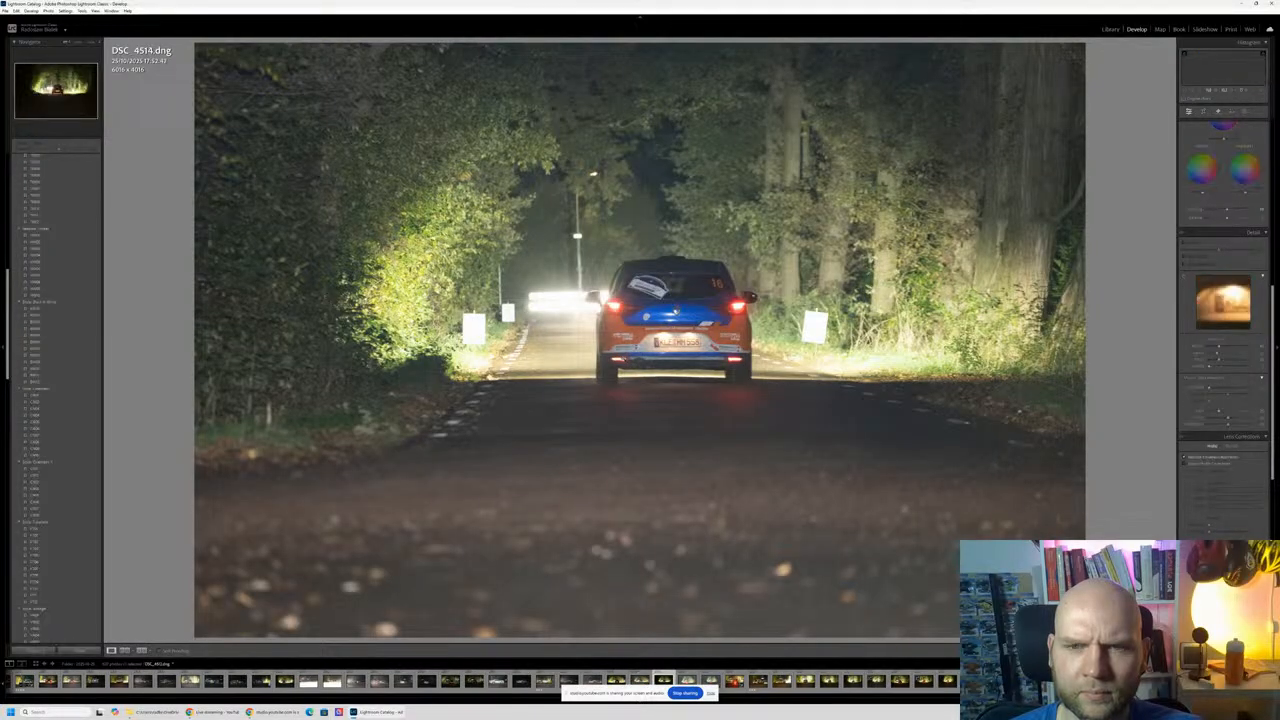
pyautogui.press('Right')
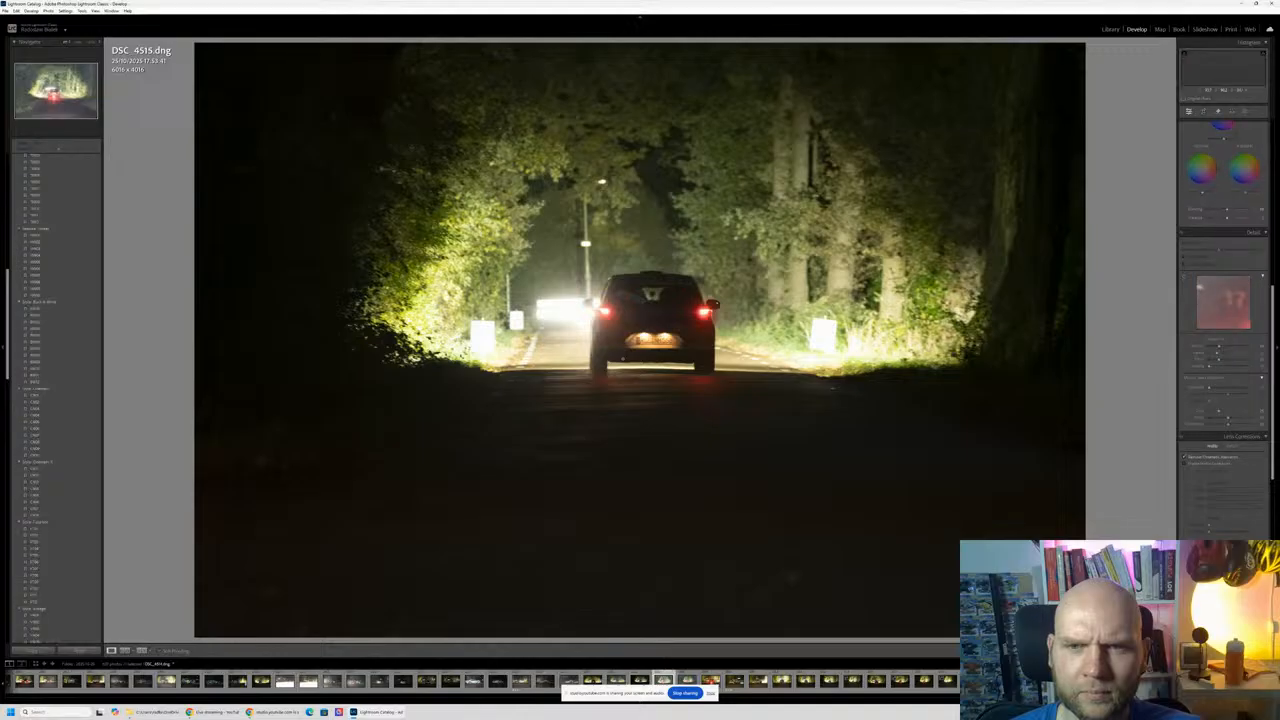
pyautogui.press('Right')
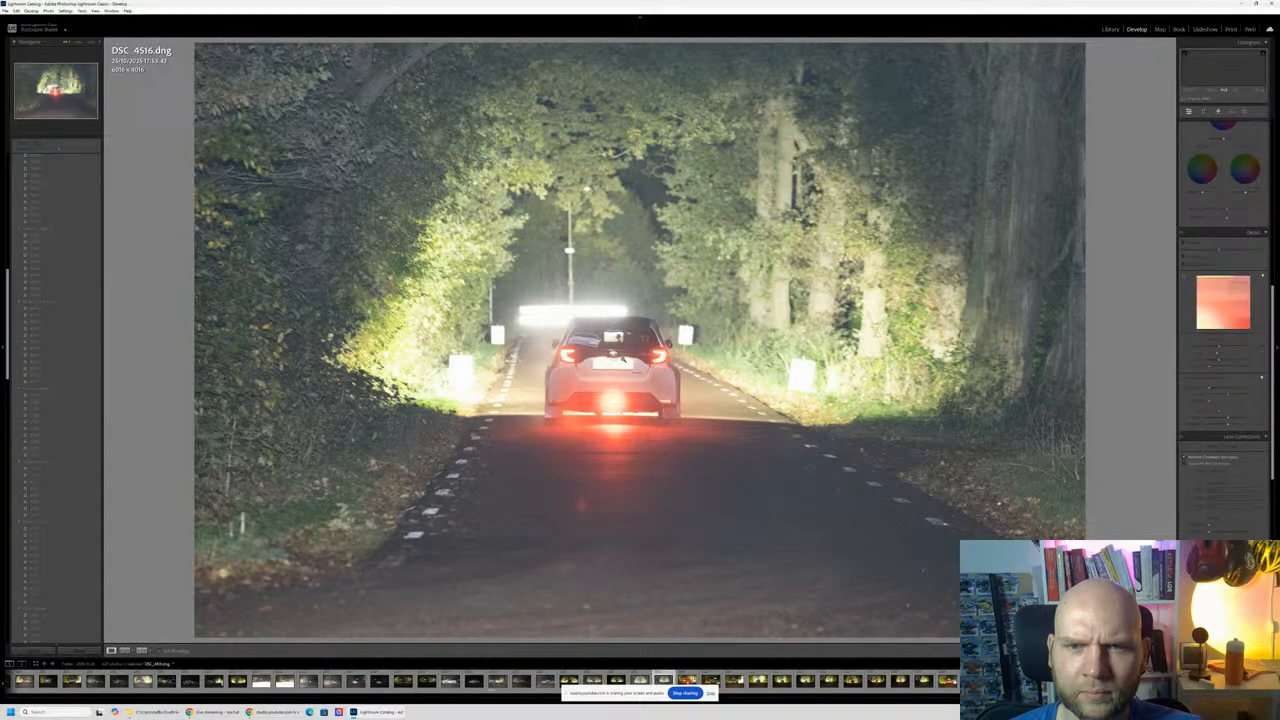
pyautogui.press('Right')
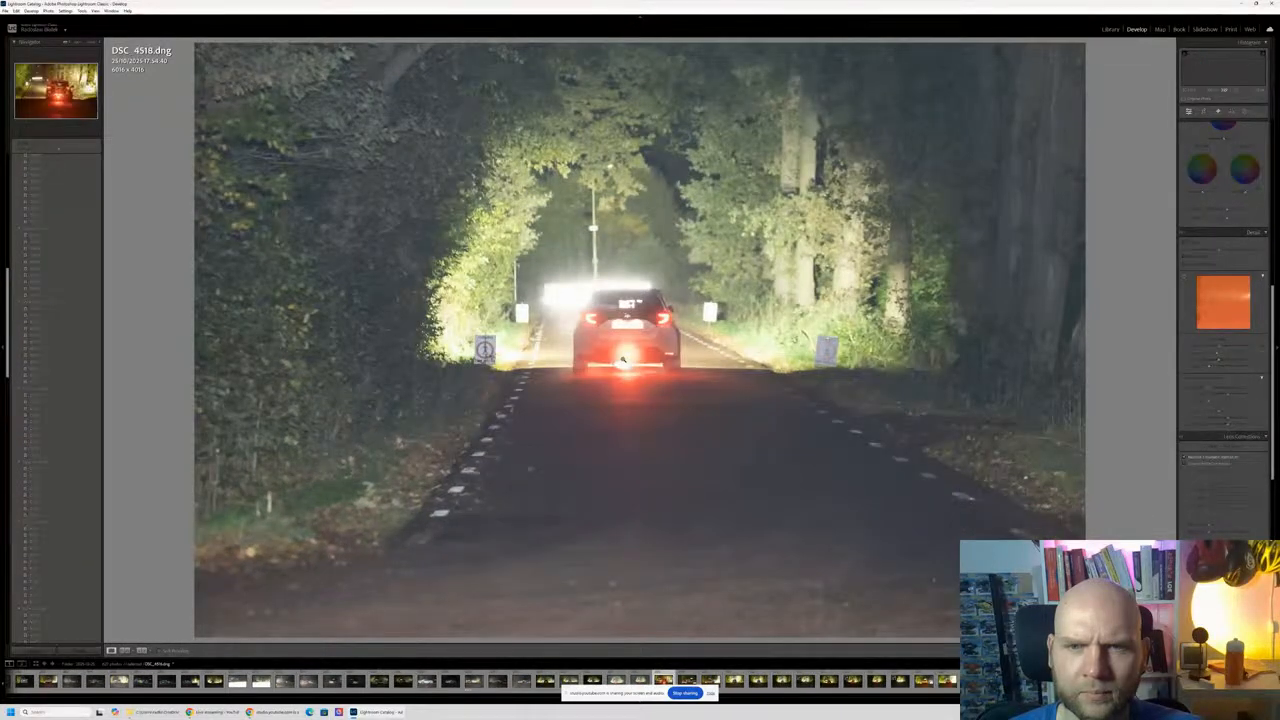
pyautogui.press('Right')
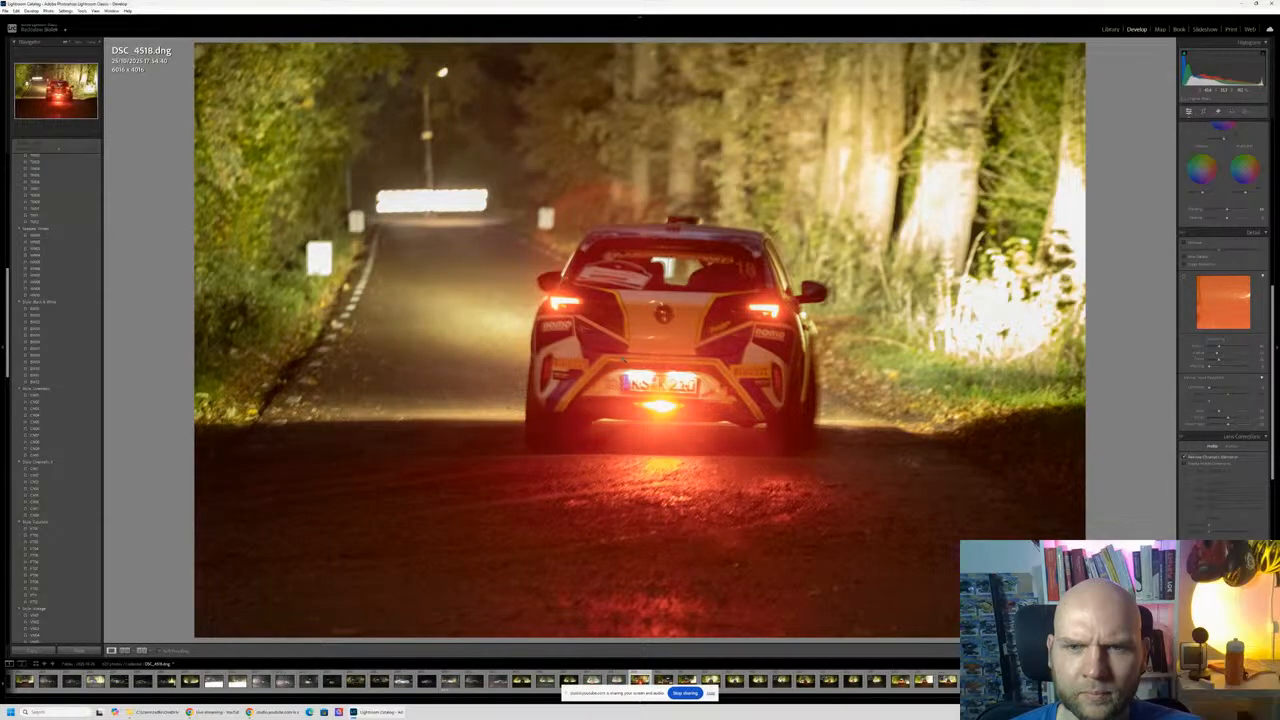
pyautogui.press('Right')
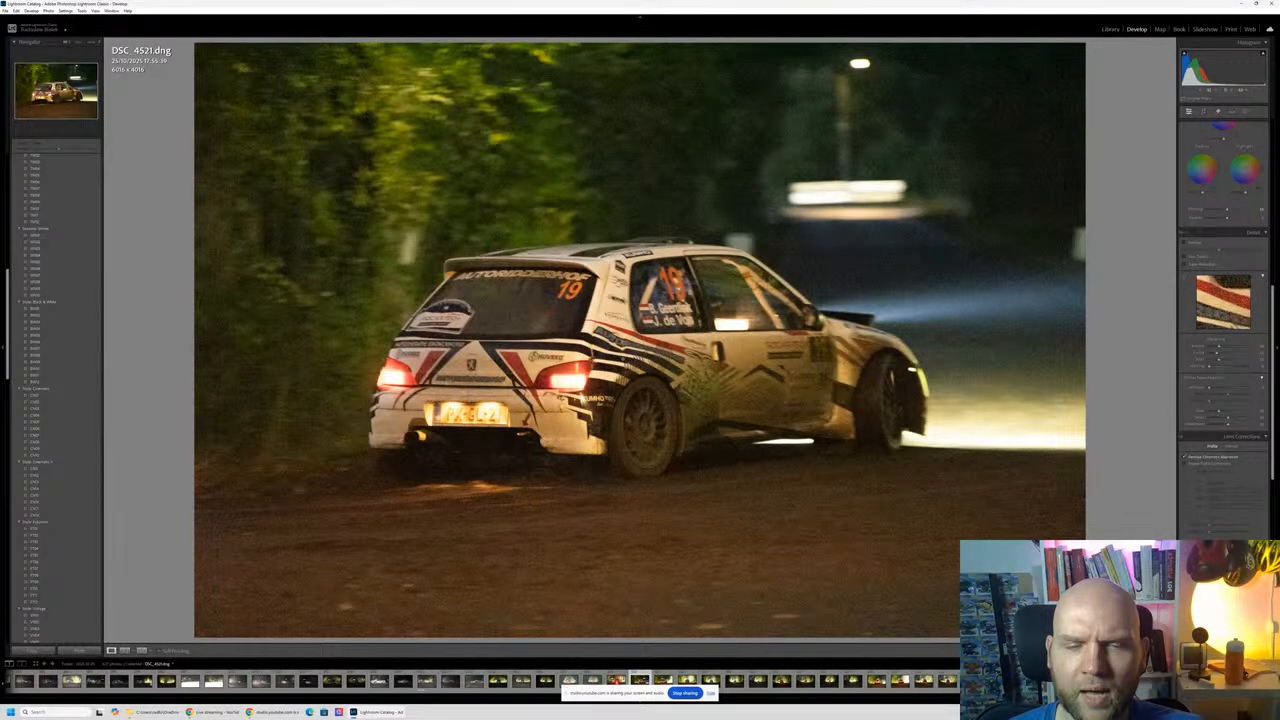
pyautogui.press('Left')
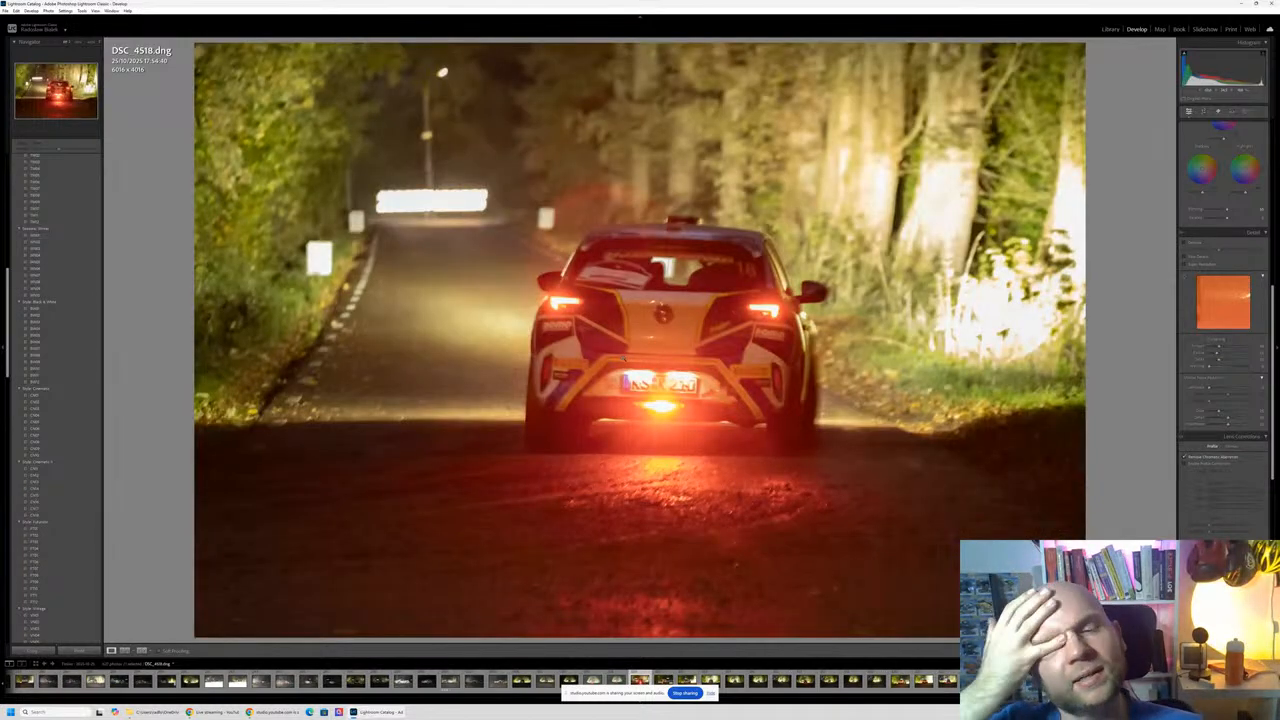
pyautogui.press('Right')
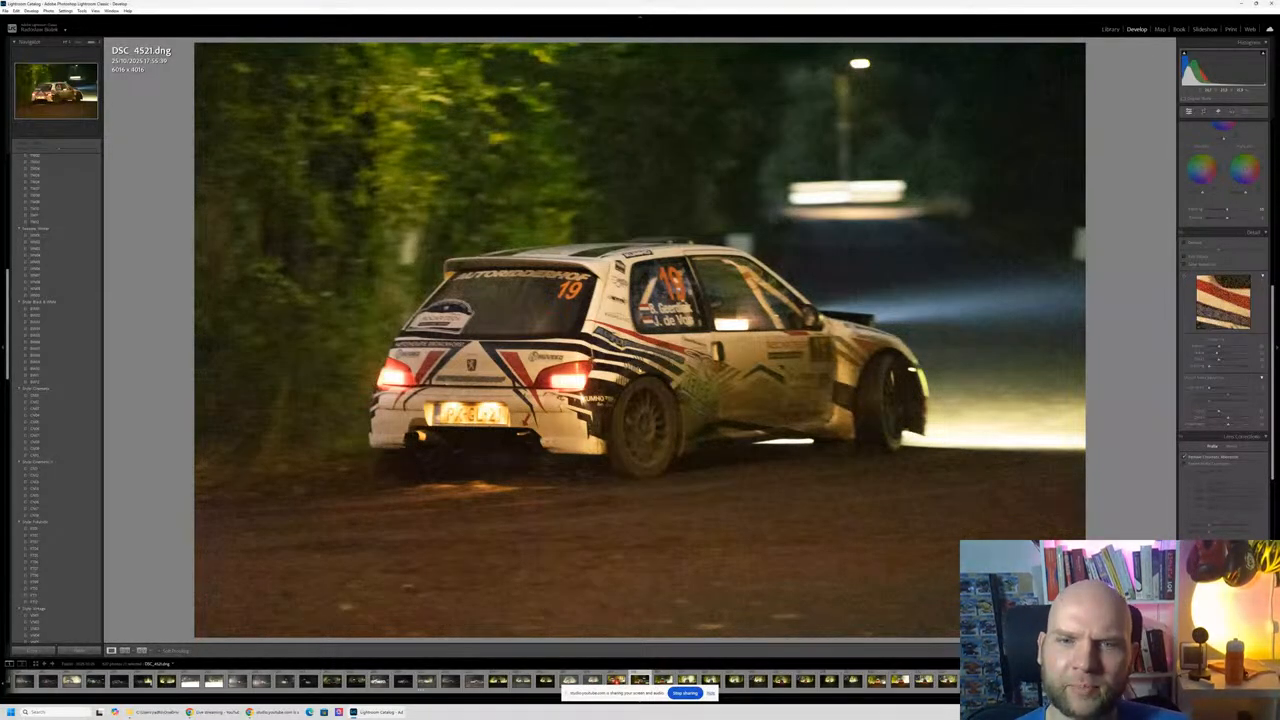
# Step: Apply Denoise to photo DSC_4521 and examine the side of the car at close zoom
pyautogui.click(656, 356)
pyautogui.click(656, 356)
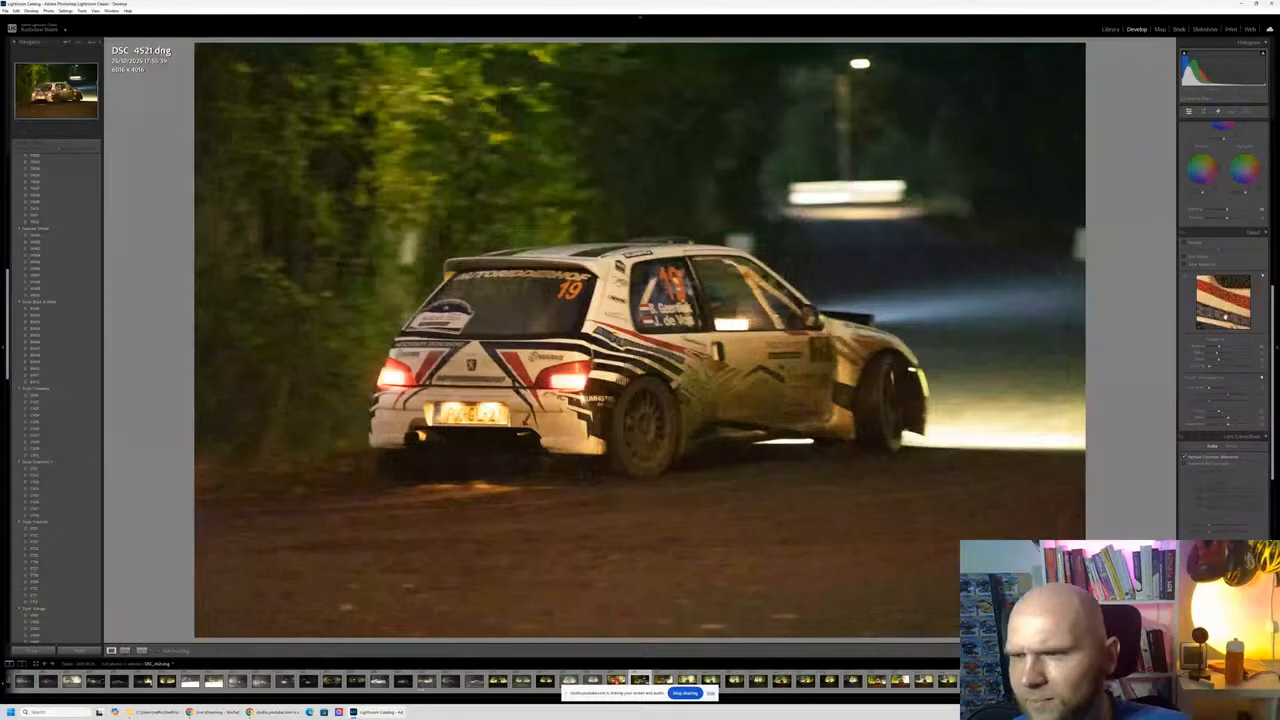
pyautogui.click(1181, 250)
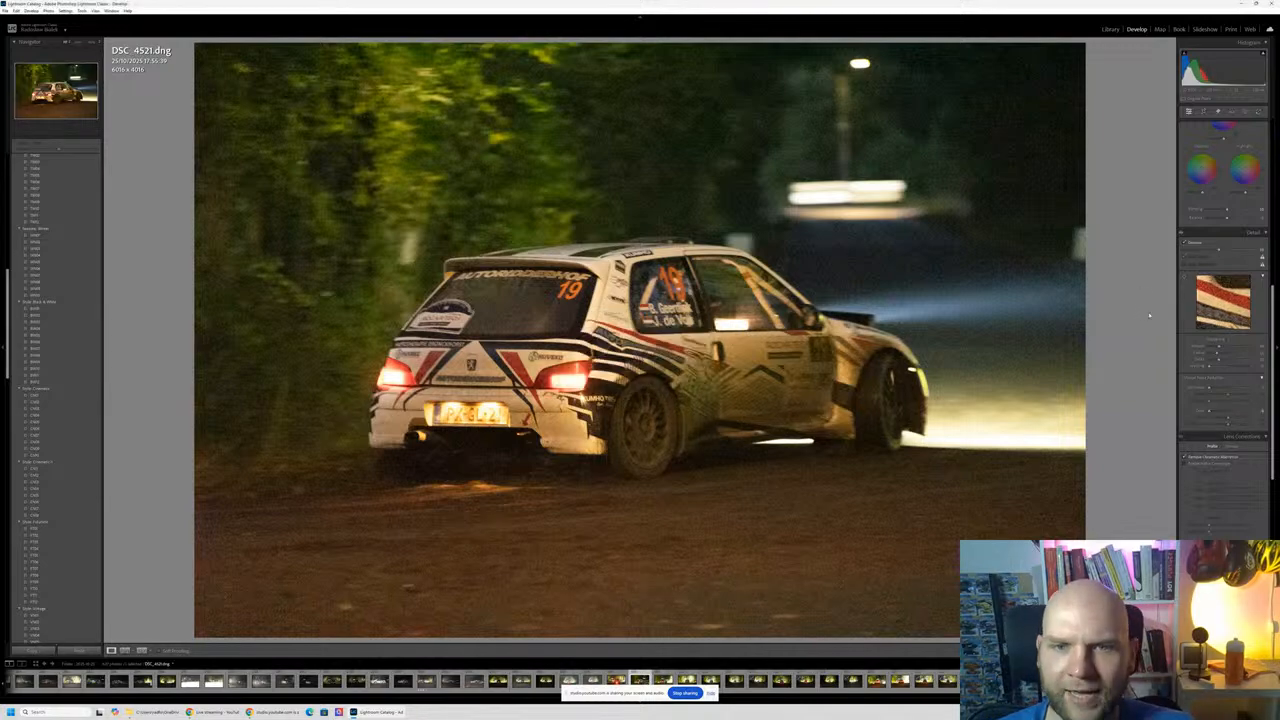
pyautogui.click(701, 339)
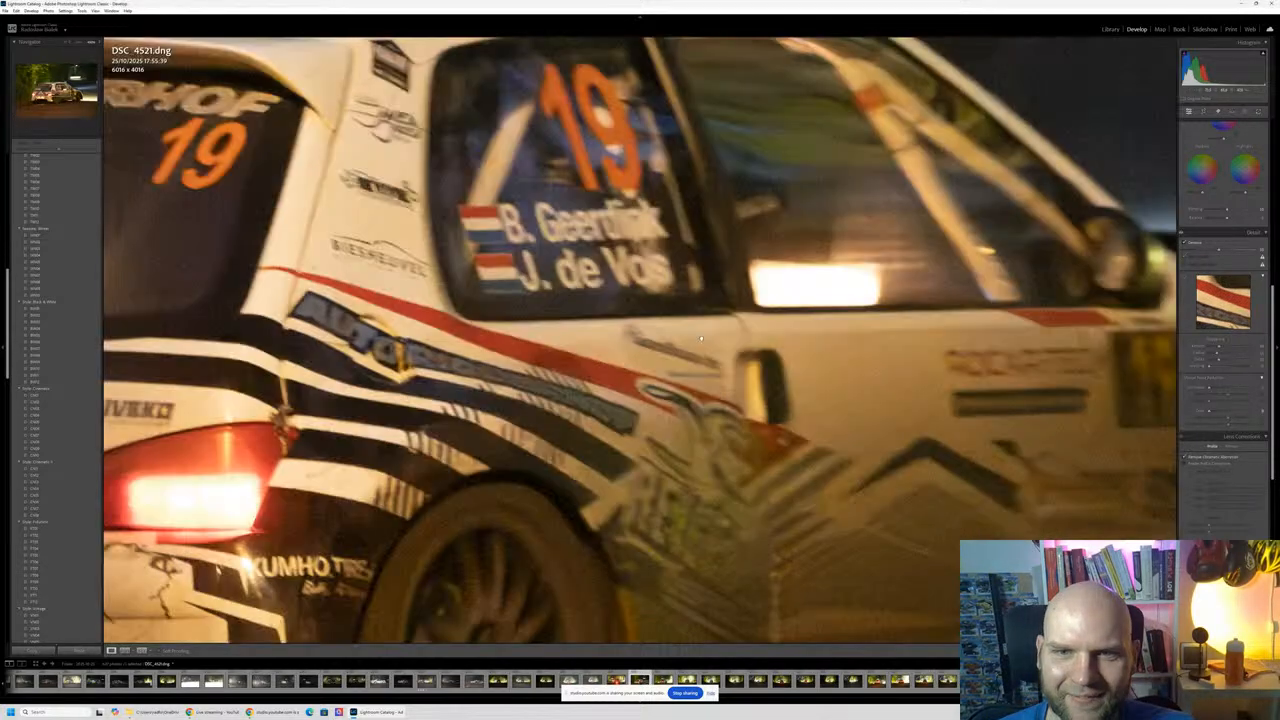
pyautogui.click(701, 339)
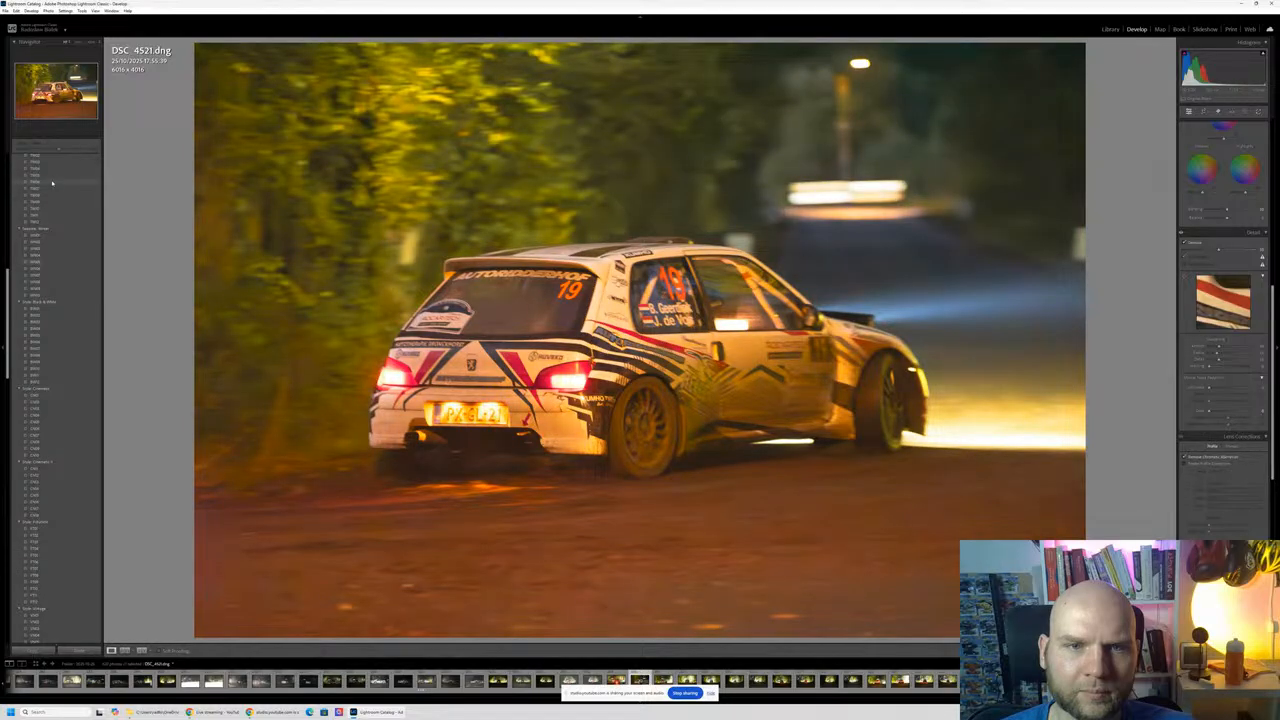
# Step: Preview the preset groups on the photo and apply the fifth preset of the Portraits: Light Skin group
pyautogui.scroll(3, 52, 183)
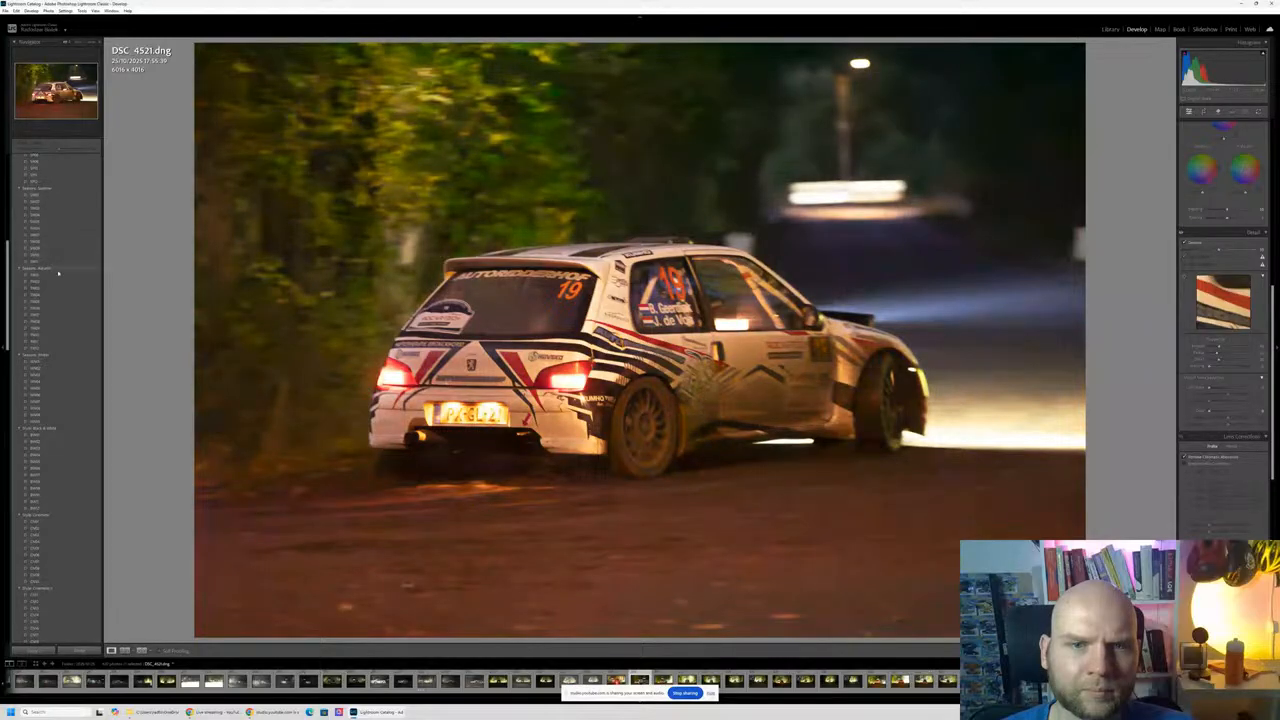
pyautogui.scroll(5, 58, 268)
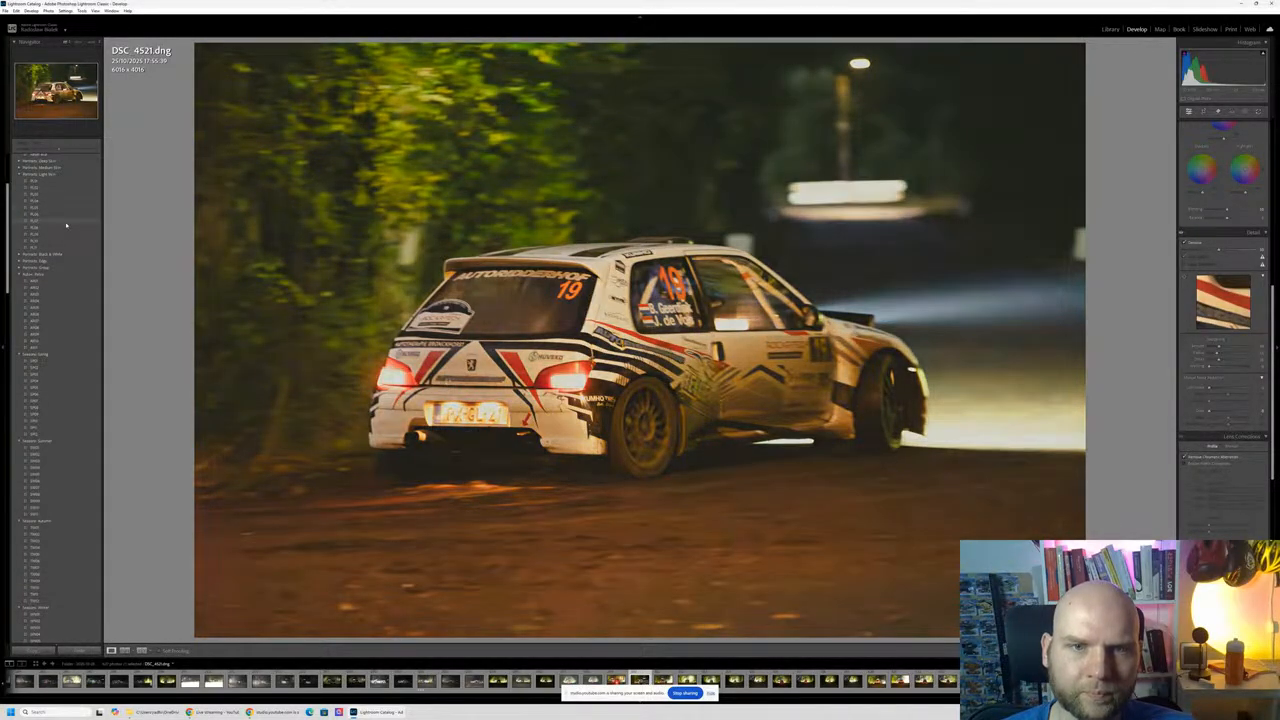
pyautogui.click(66, 208)
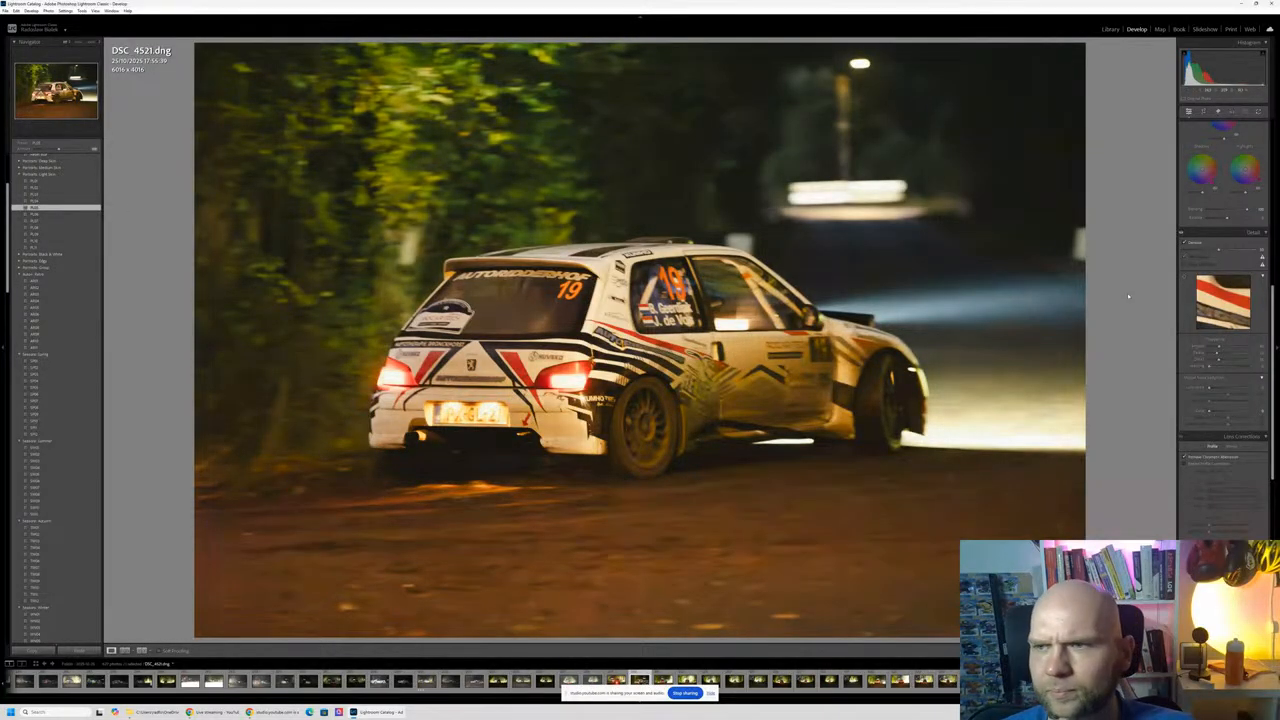
# Step: Cool the photo's white balance by lowering Temp, raise its Exposure, and check the noise on the car's rear at close zoom
pyautogui.scroll(10, 1240, 278)
pyautogui.scroll(1, 1240, 279)
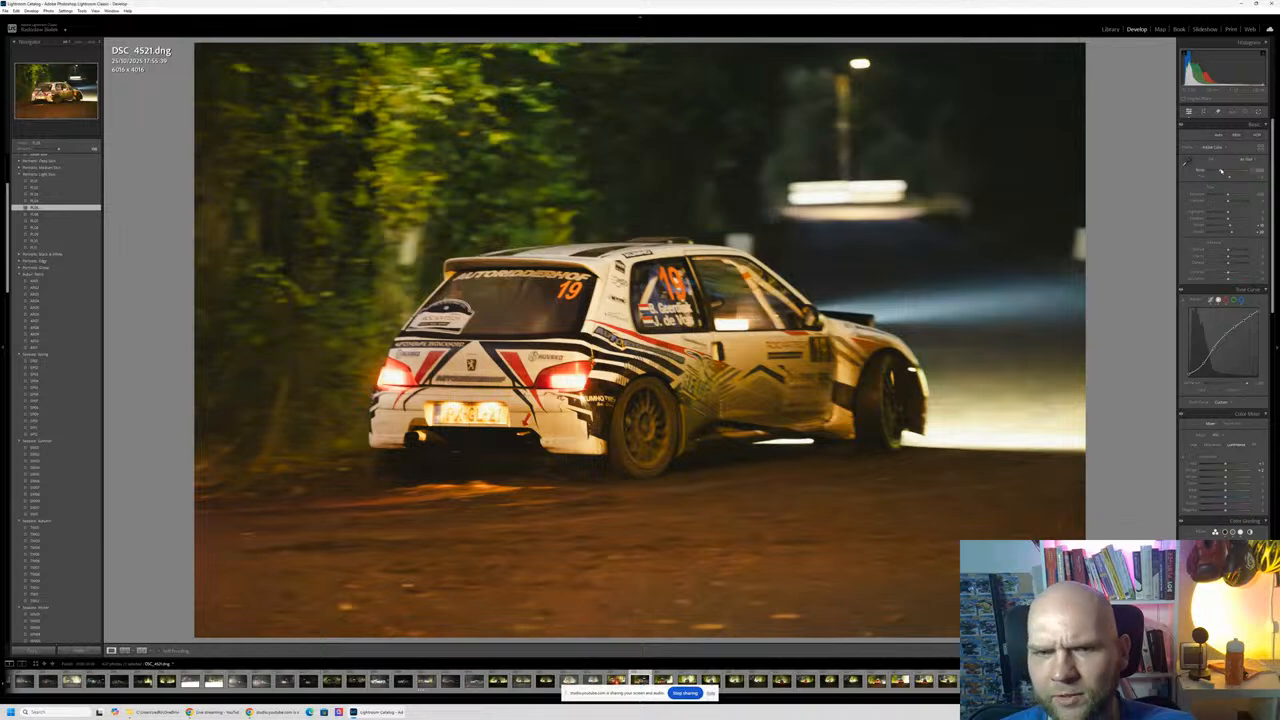
pyautogui.moveTo(1221, 171); pyautogui.dragTo(1219, 171)
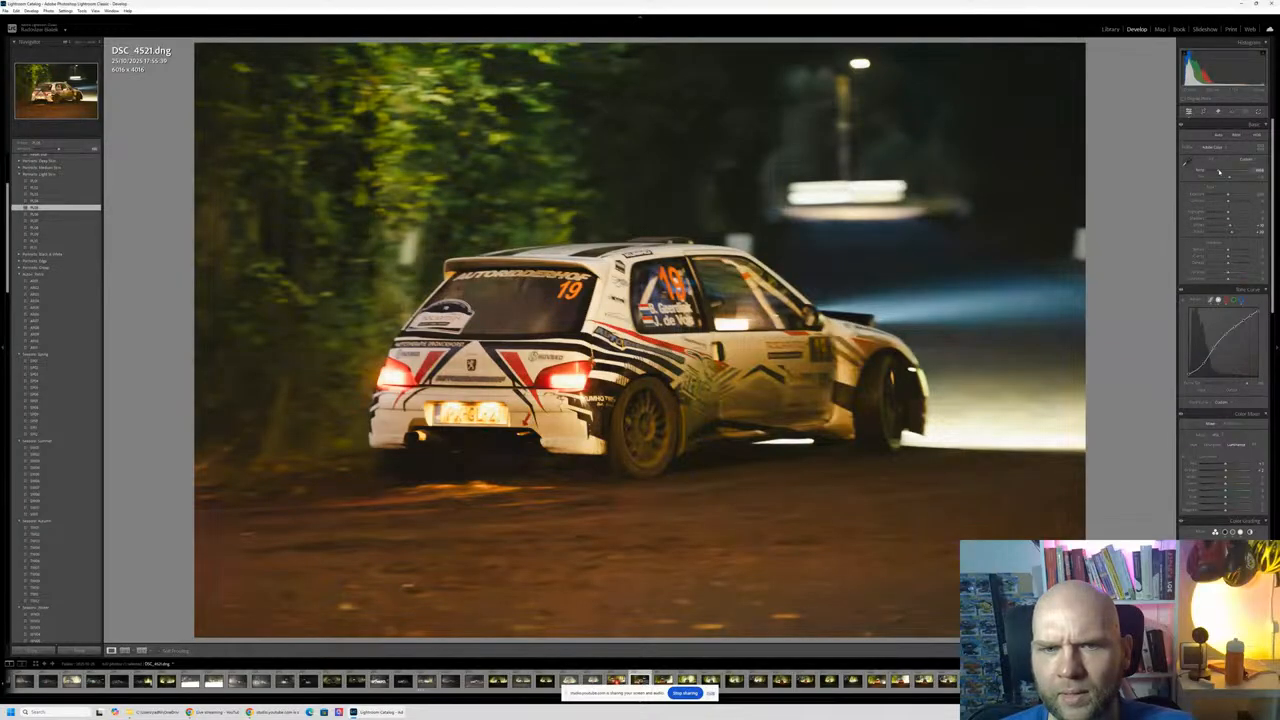
pyautogui.moveTo(1222, 170); pyautogui.dragTo(1216, 170)
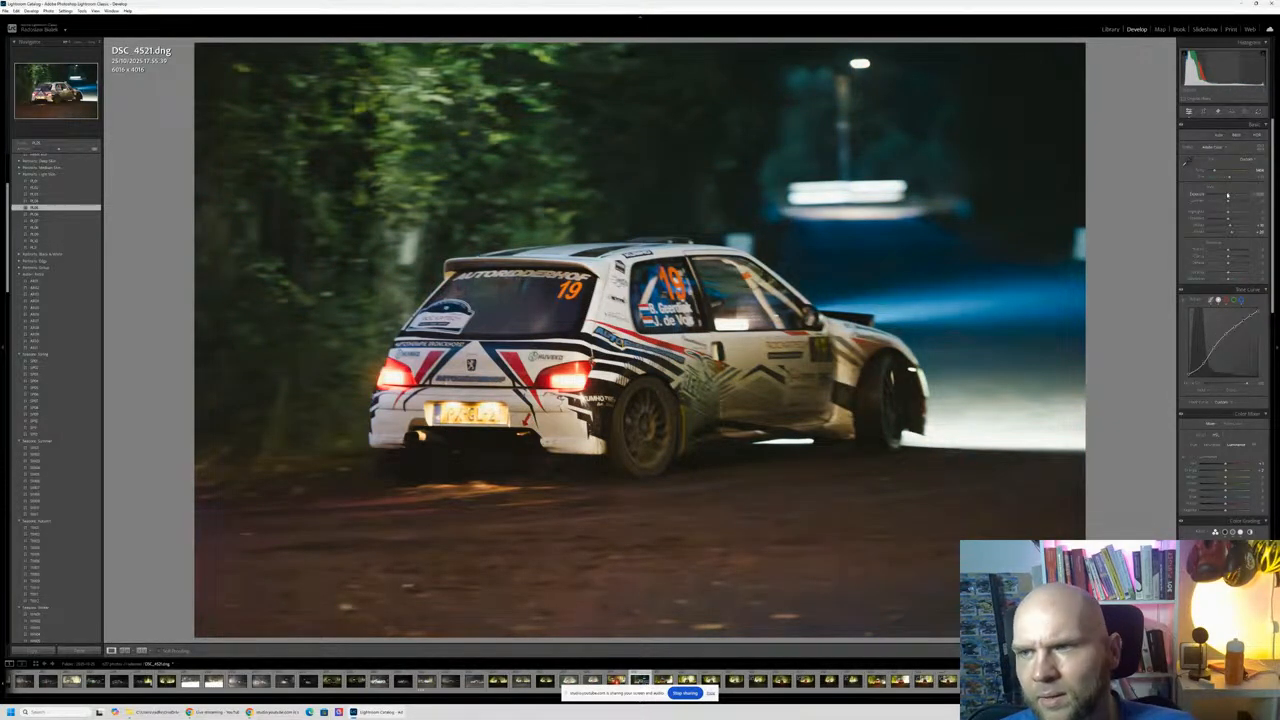
pyautogui.moveTo(1228, 195); pyautogui.dragTo(1231, 194)
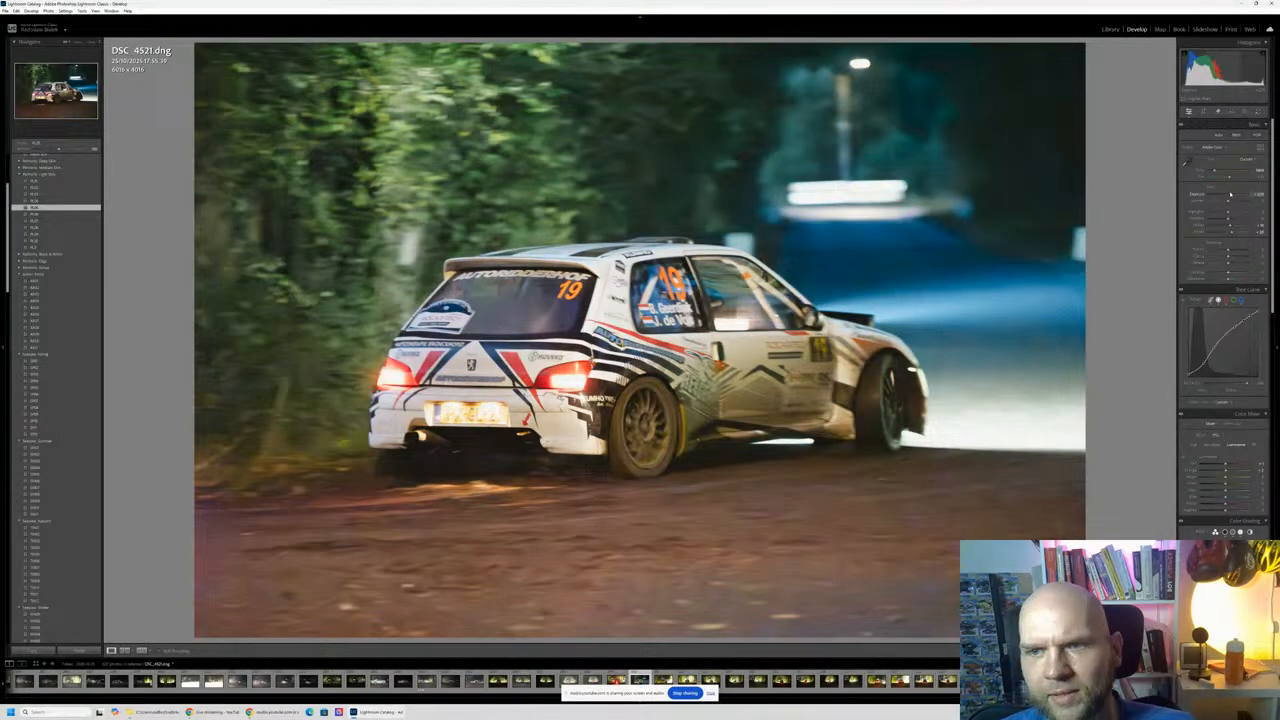
pyautogui.click(521, 331)
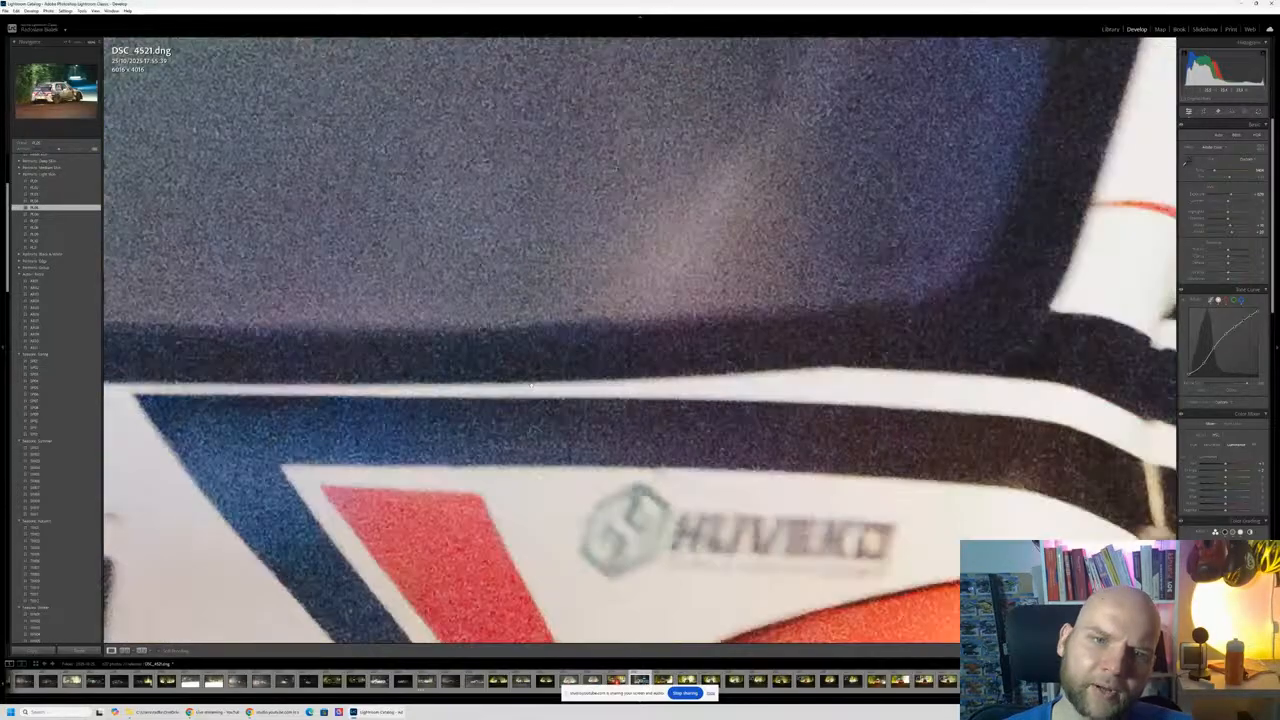
pyautogui.click(521, 331)
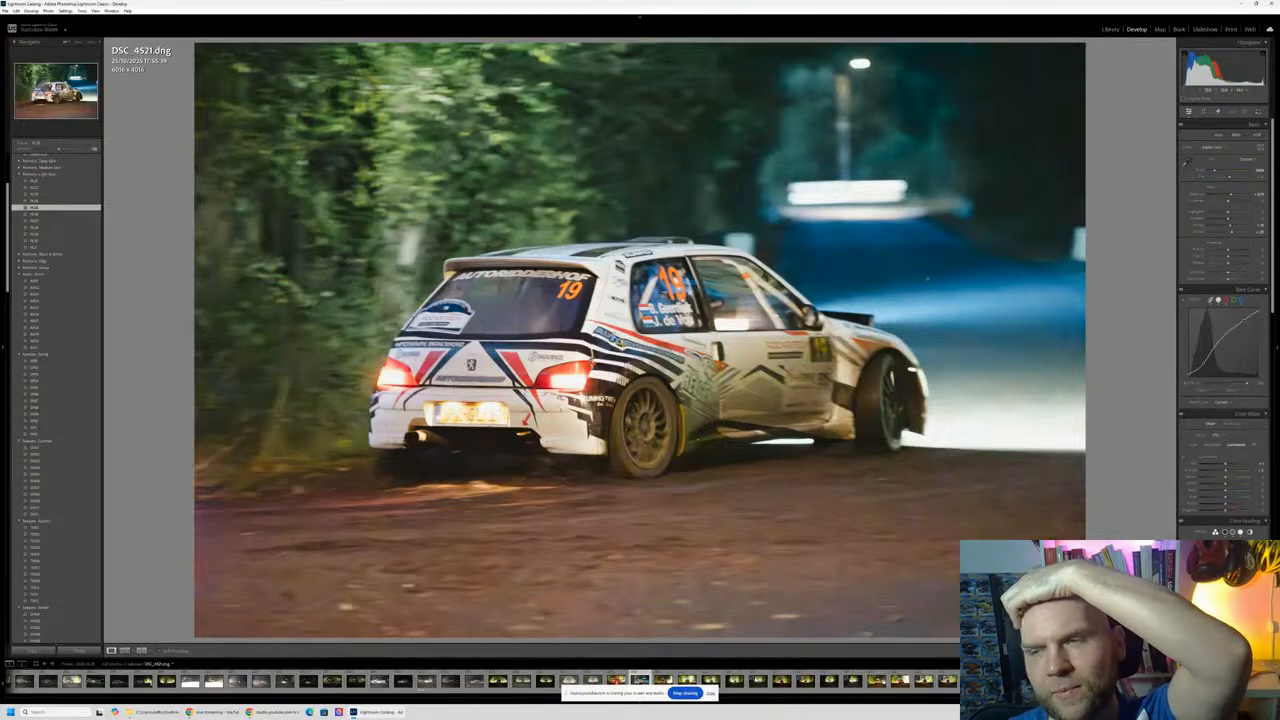
# Step: Paint a brush mask over the blue light behind the car and warm the masked area by raising its Temp
pyautogui.click(1202, 112)
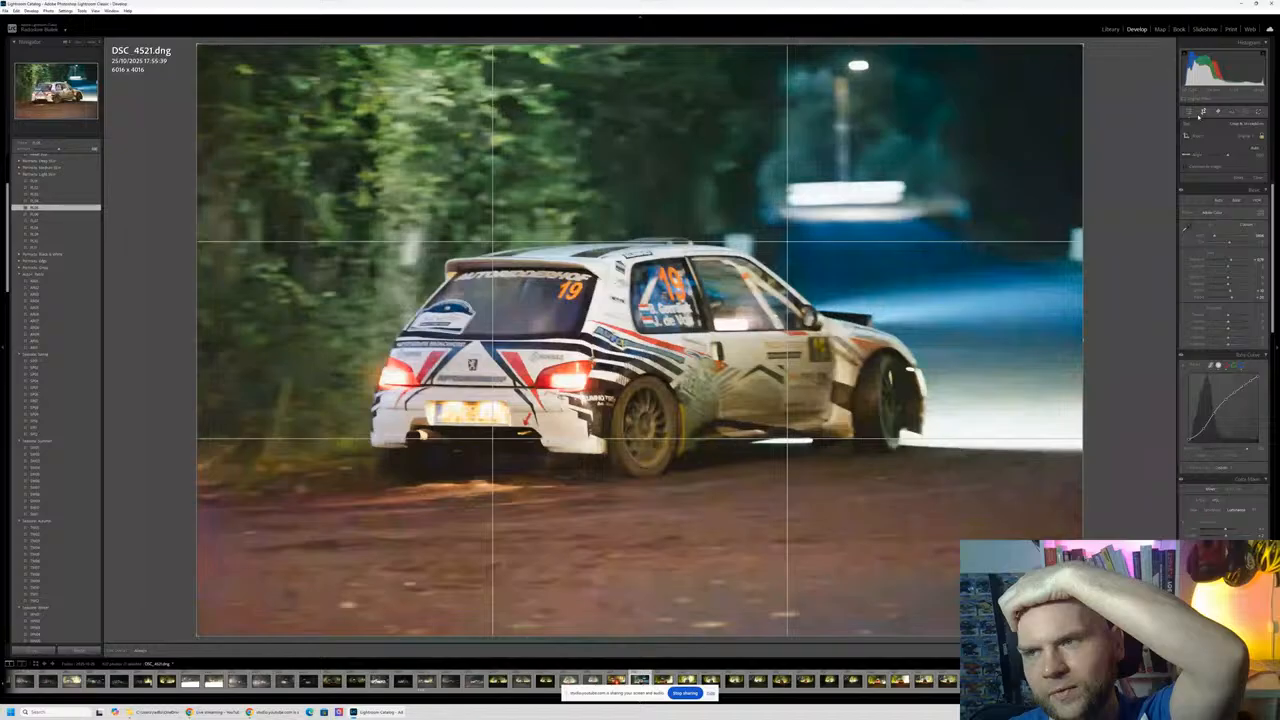
pyautogui.click(1200, 115)
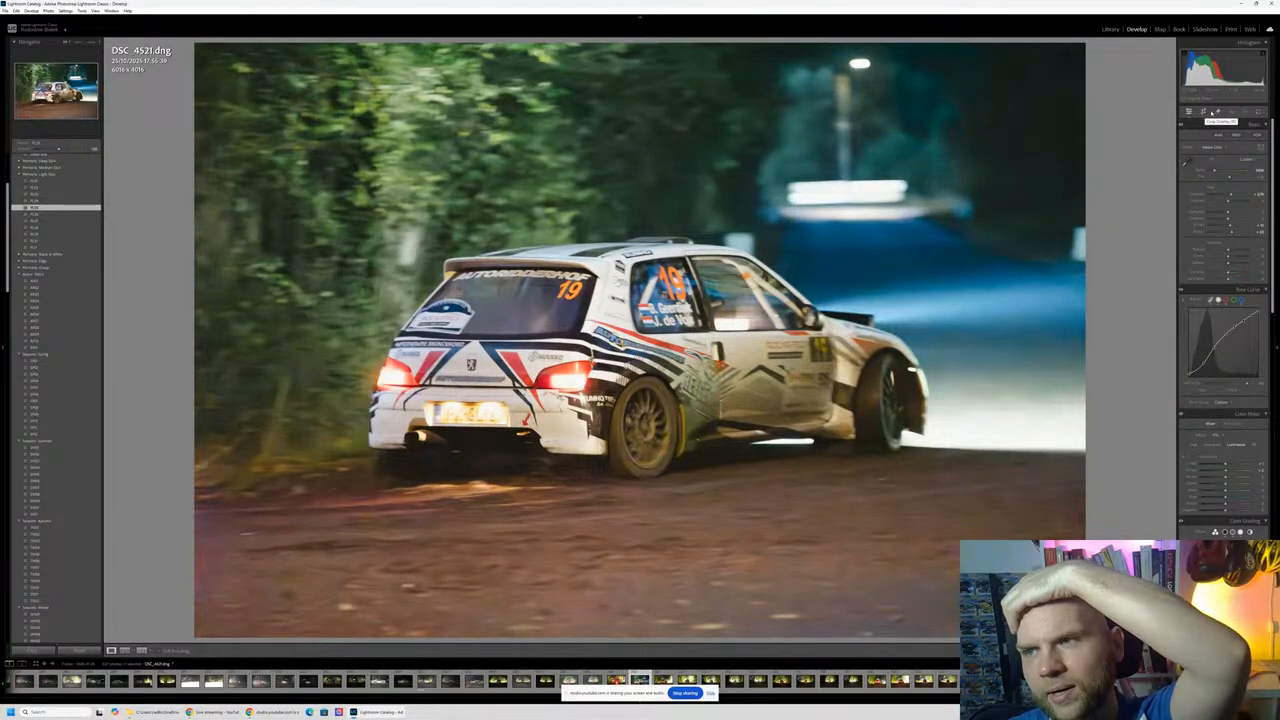
pyautogui.click(1240, 112)
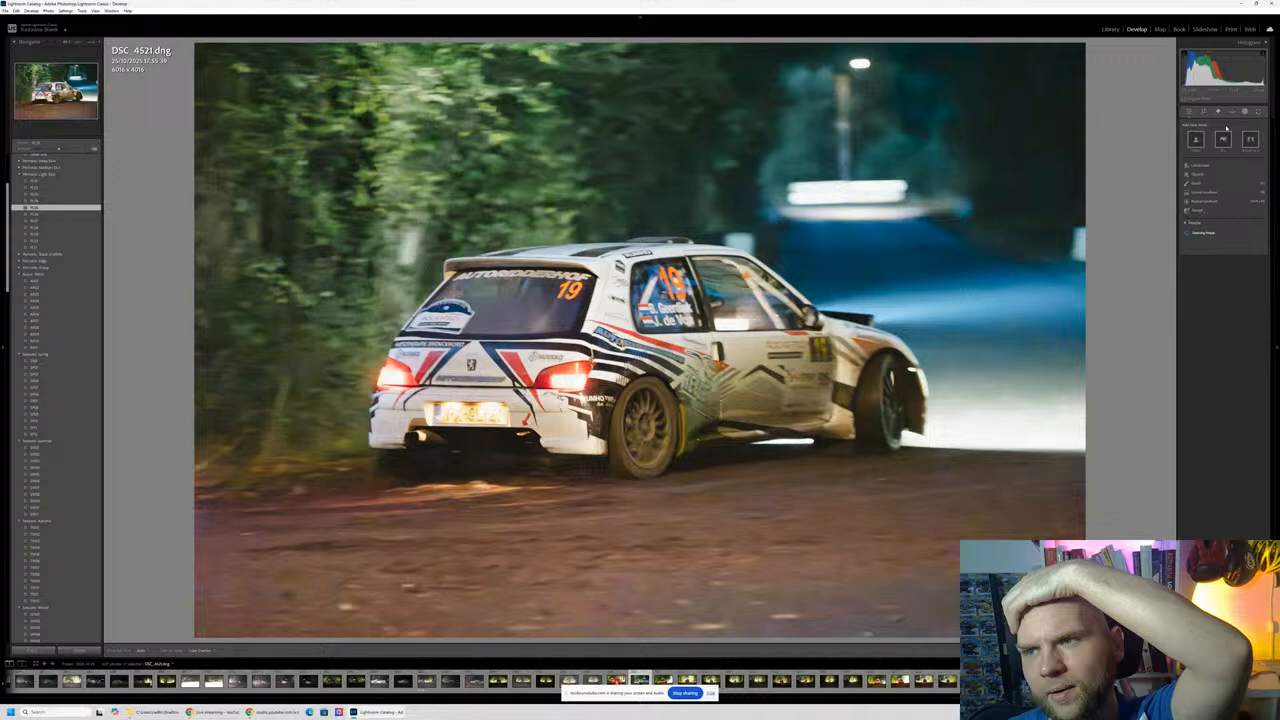
pyautogui.click(1198, 183)
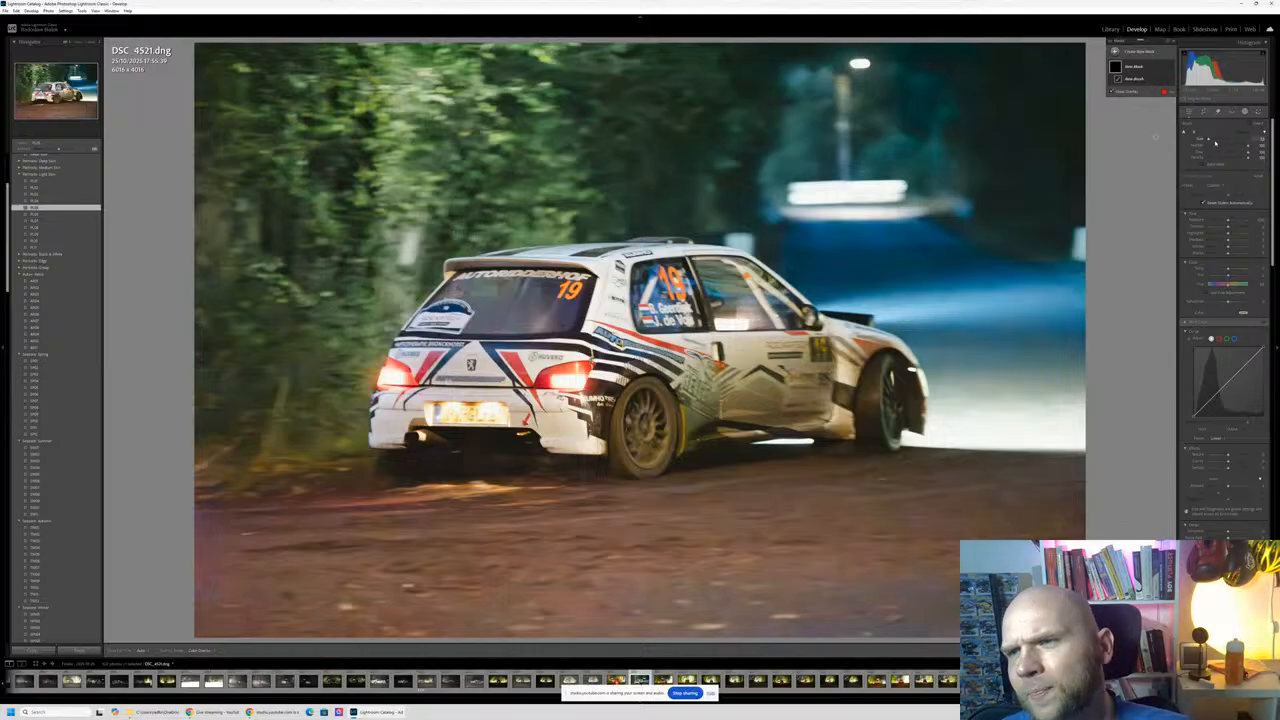
pyautogui.click(1215, 140)
pyautogui.press('h')
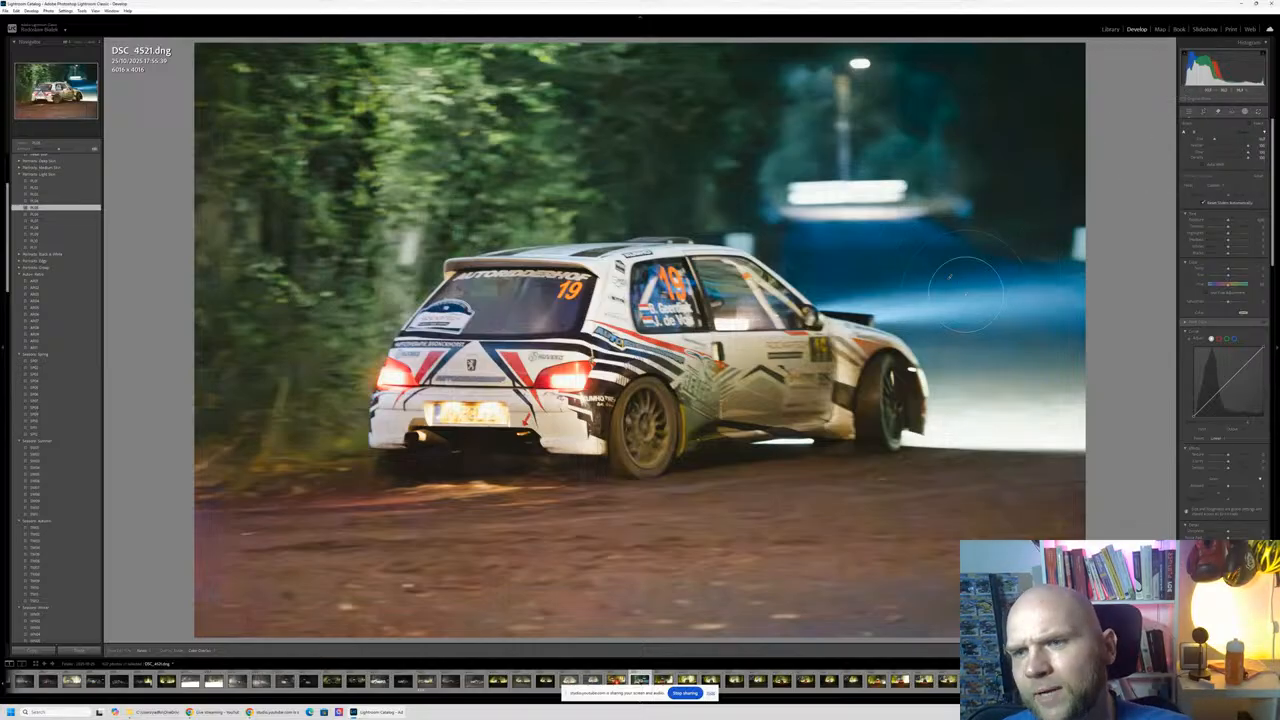
pyautogui.moveTo(966, 293)
pyautogui.mouseDown()
pyautogui.moveTo(1005, 250)
pyautogui.moveTo(880, 225)
pyautogui.moveTo(795, 270)
pyautogui.mouseUp()
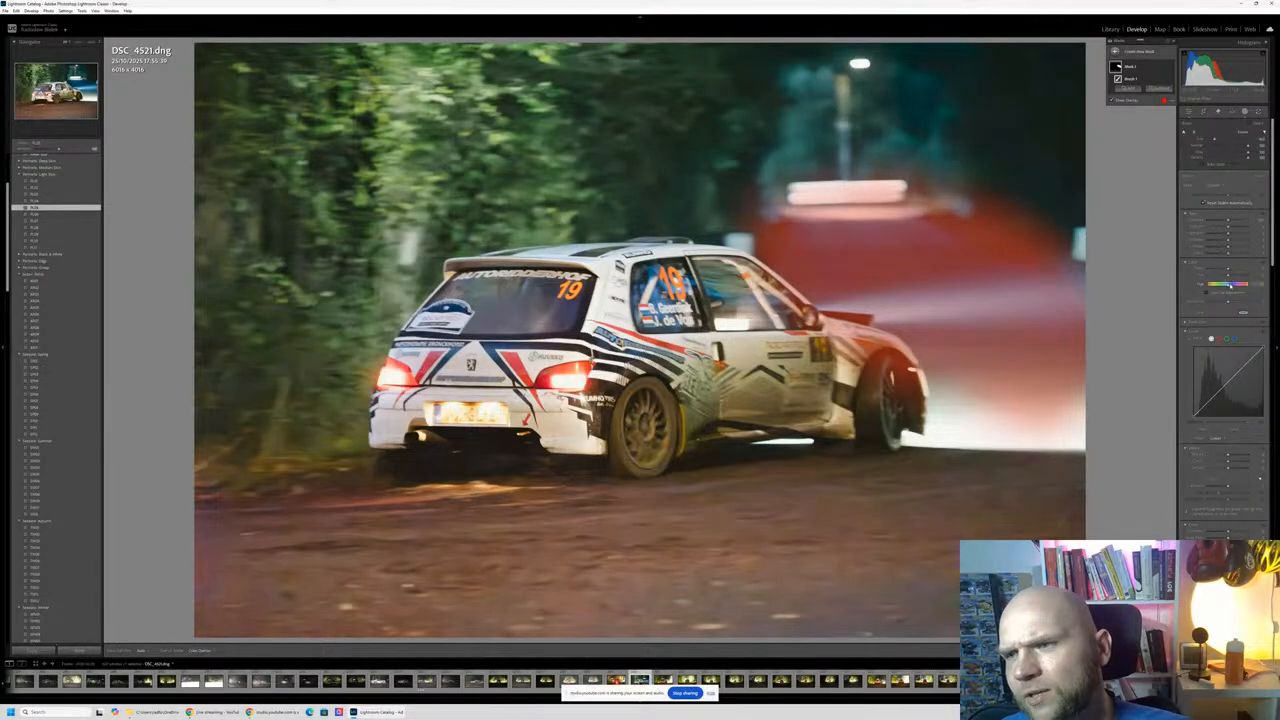
pyautogui.moveTo(1228, 269); pyautogui.dragTo(1233, 267)
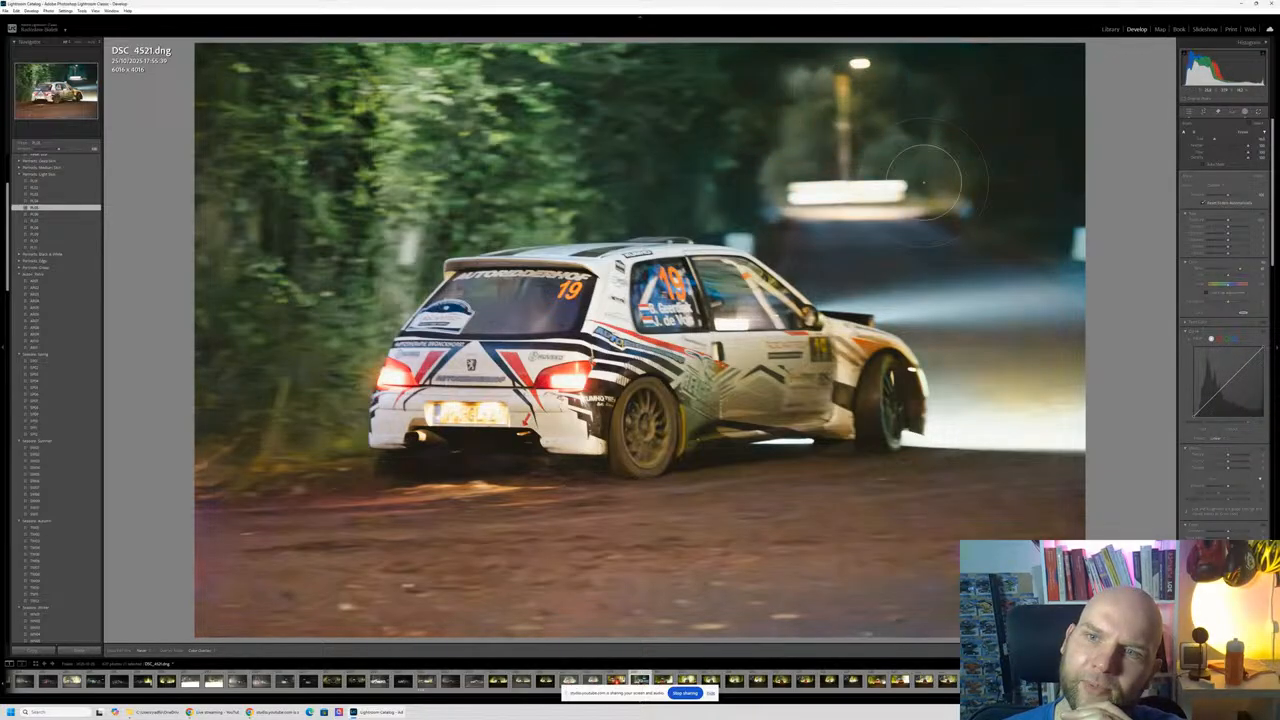
# Step: Extend the brush mask over more of the scene, and subtract the car, the trees behind it and the blue headlight beam with a brush
pyautogui.click(979, 209)
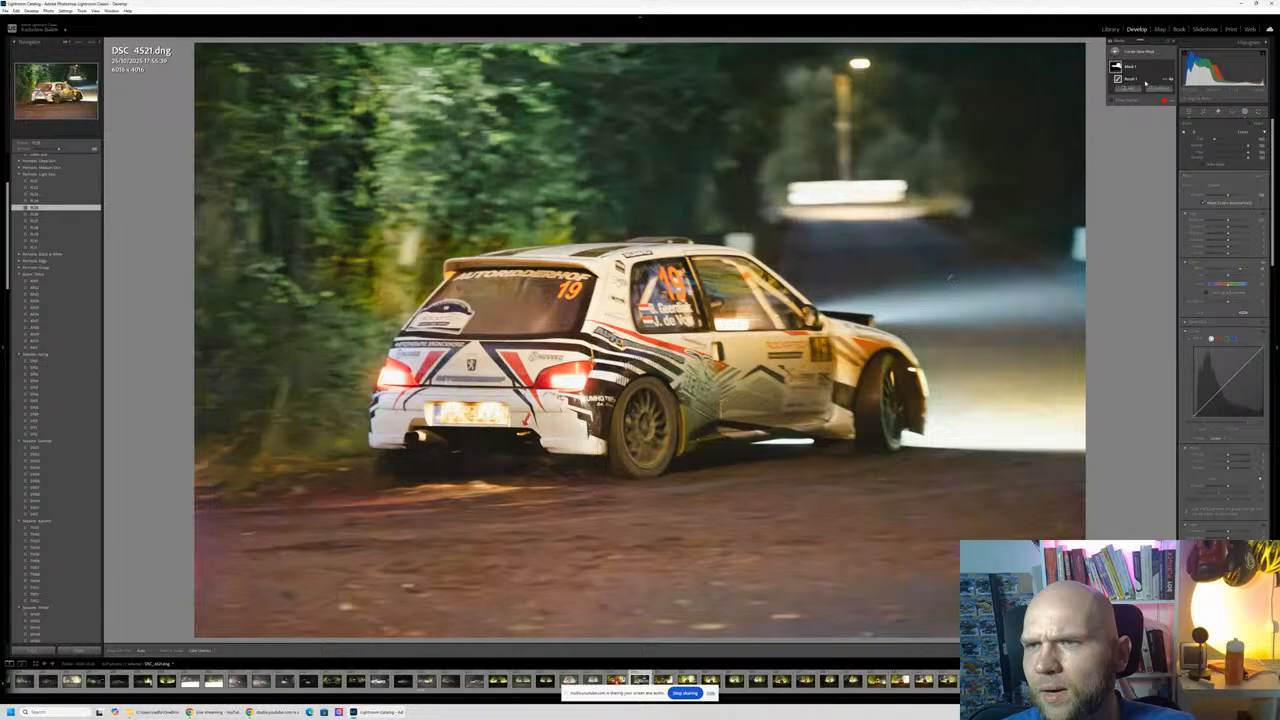
pyautogui.click(1156, 88)
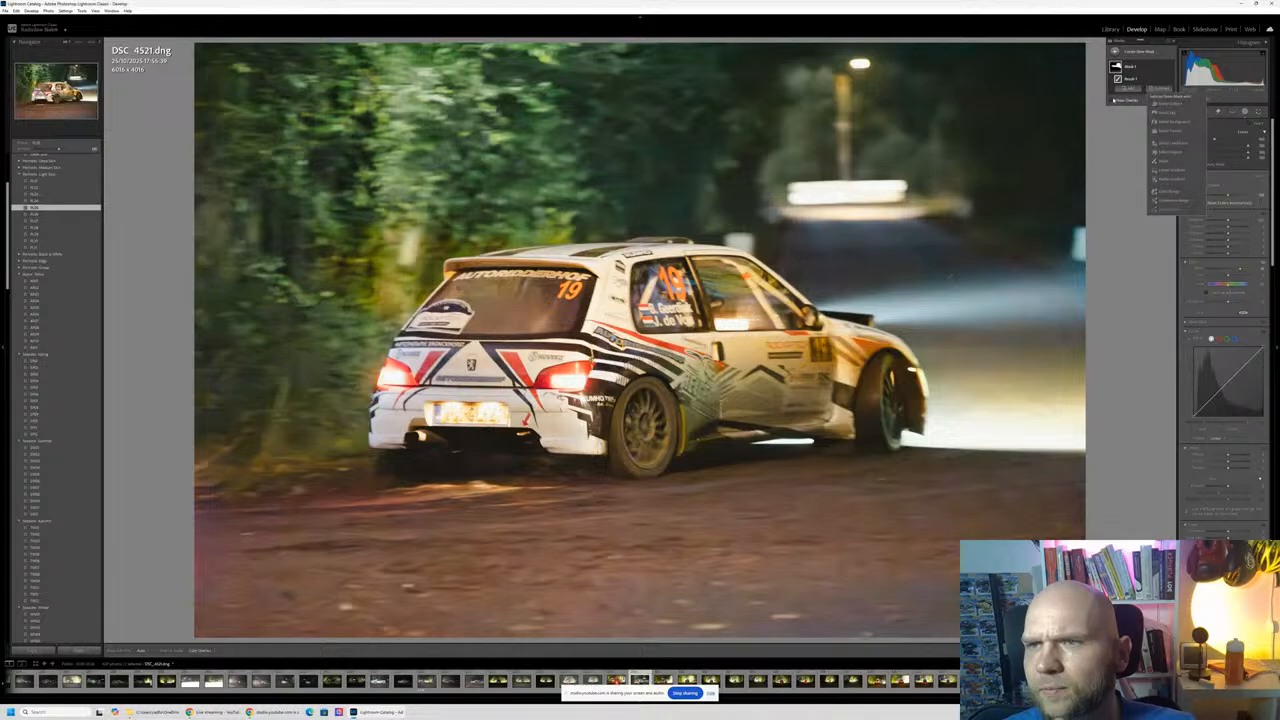
pyautogui.click(1114, 100)
pyautogui.click(1160, 89)
pyautogui.click(1174, 170)
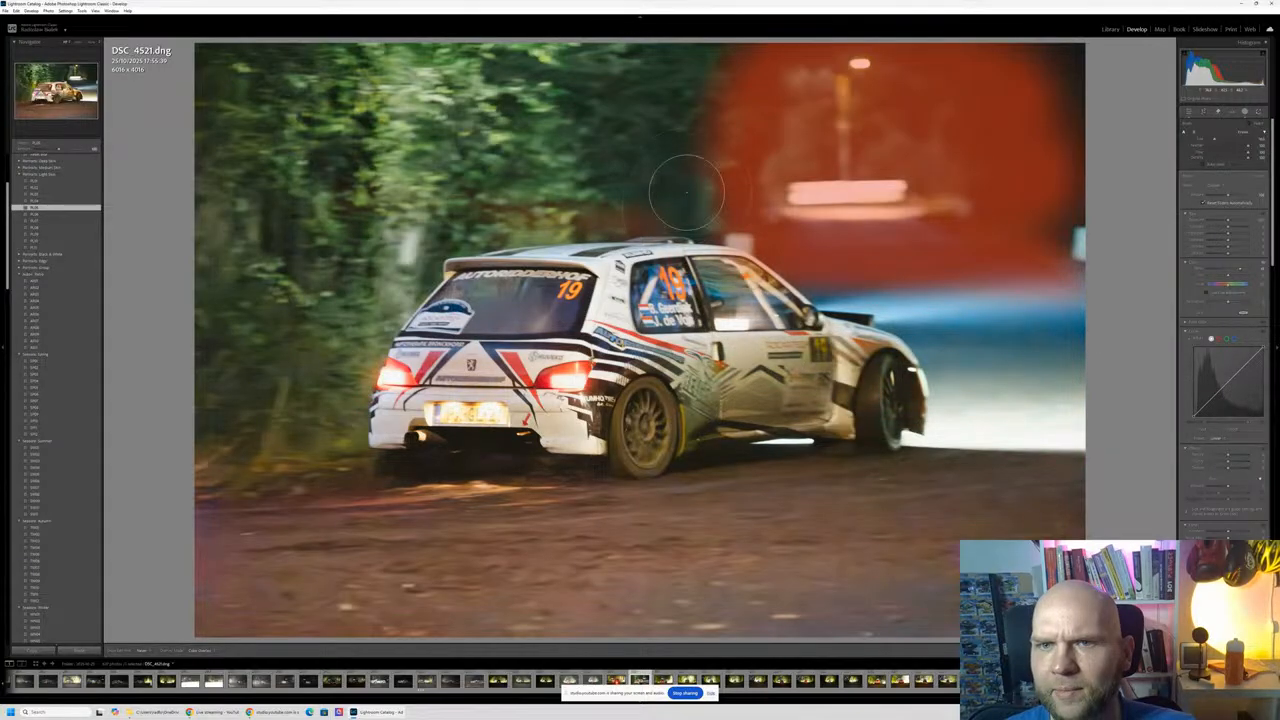
pyautogui.moveTo(686, 192)
pyautogui.mouseDown()
pyautogui.moveTo(720, 62)
pyautogui.moveTo(997, 51)
pyautogui.moveTo(986, 106)
pyautogui.moveTo(845, 33)
pyautogui.moveTo(1057, 217)
pyautogui.moveTo(1055, 255)
pyautogui.moveTo(743, 31)
pyautogui.moveTo(720, 90)
pyautogui.moveTo(719, 36)
pyautogui.moveTo(703, 201)
pyautogui.moveTo(764, 317)
pyautogui.moveTo(780, 320)
pyautogui.mouseUp()
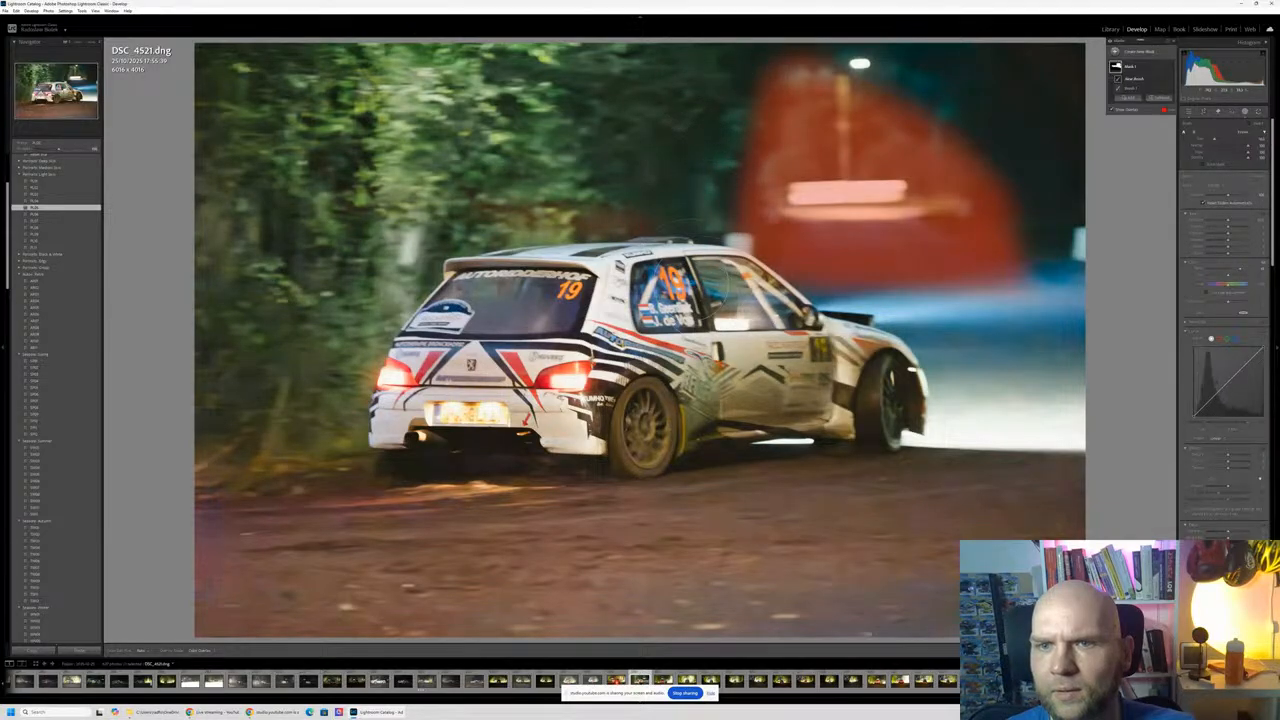
pyautogui.scroll(-5, 716, 250)
pyautogui.moveTo(716, 239)
pyautogui.mouseDown()
pyautogui.moveTo(679, 217)
pyautogui.moveTo(890, 360)
pyautogui.mouseUp()
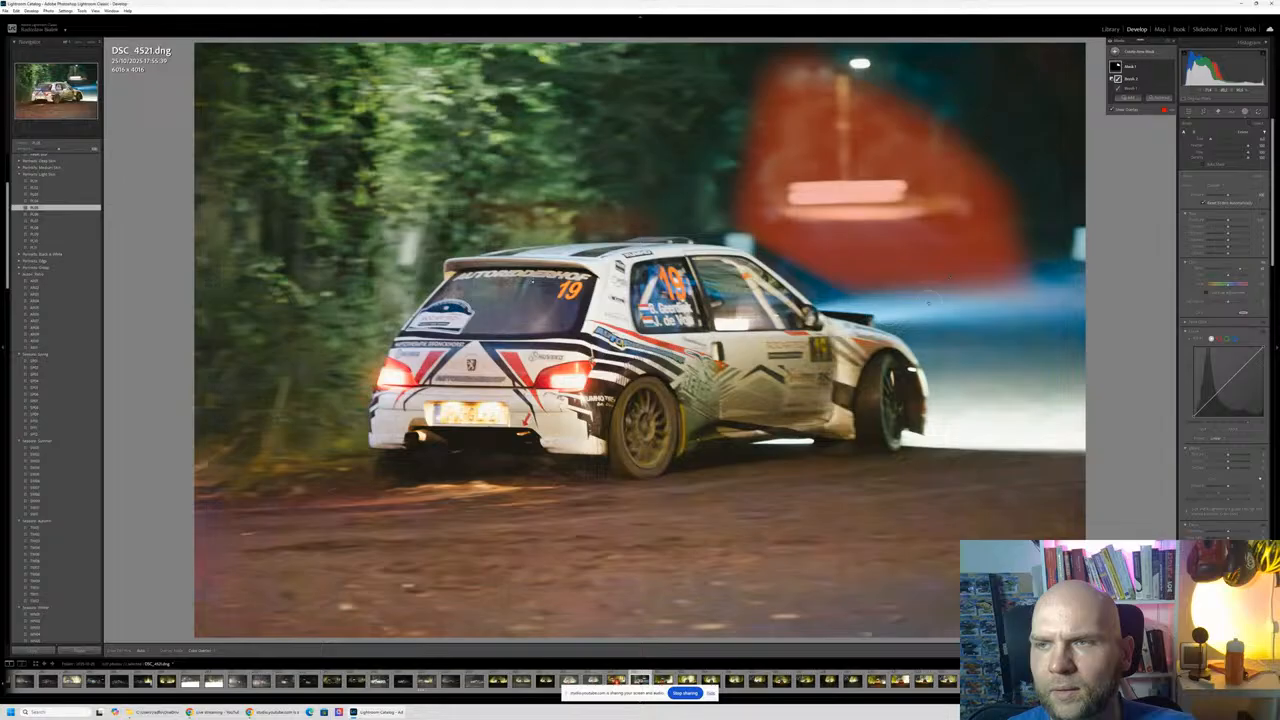
# Step: Hide the mask overlay and brush more of the mask onto the road and dark trees beyond the car
pyautogui.click(1114, 111)
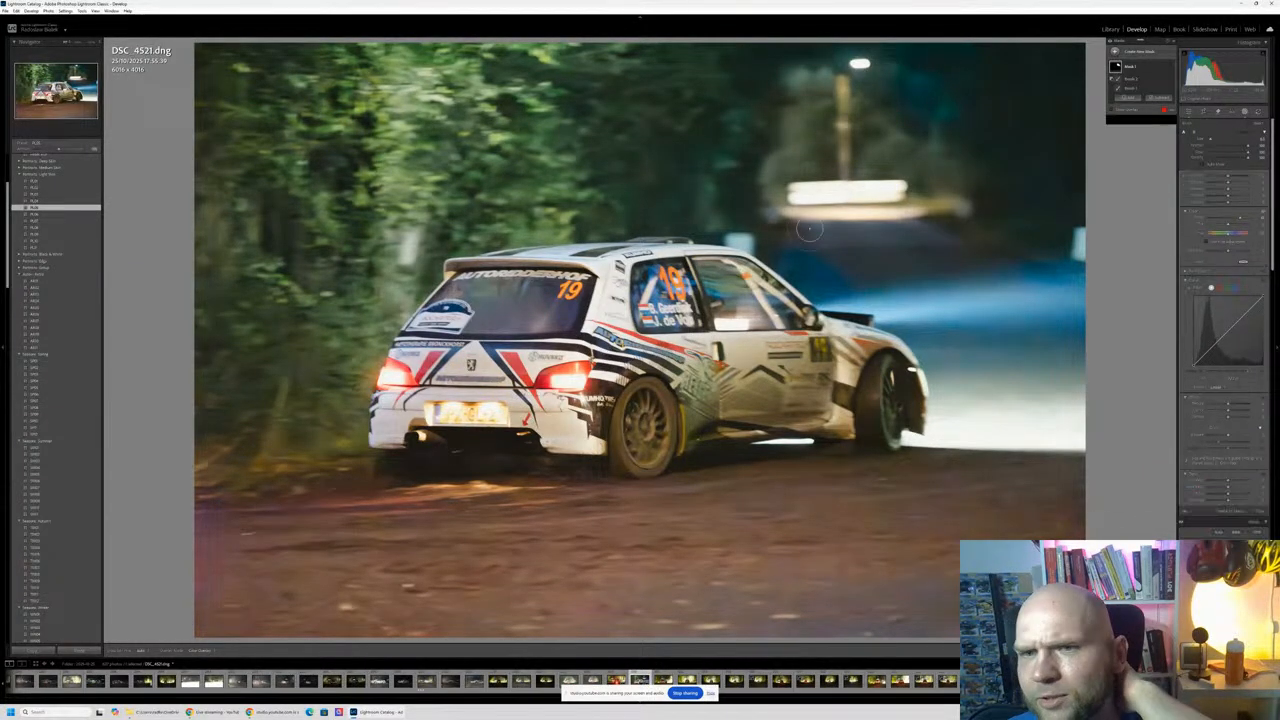
pyautogui.moveTo(782, 248)
pyautogui.mouseDown()
pyautogui.moveTo(835, 284)
pyautogui.moveTo(783, 256)
pyautogui.moveTo(815, 293)
pyautogui.moveTo(799, 281)
pyautogui.moveTo(1106, 231)
pyautogui.mouseUp()
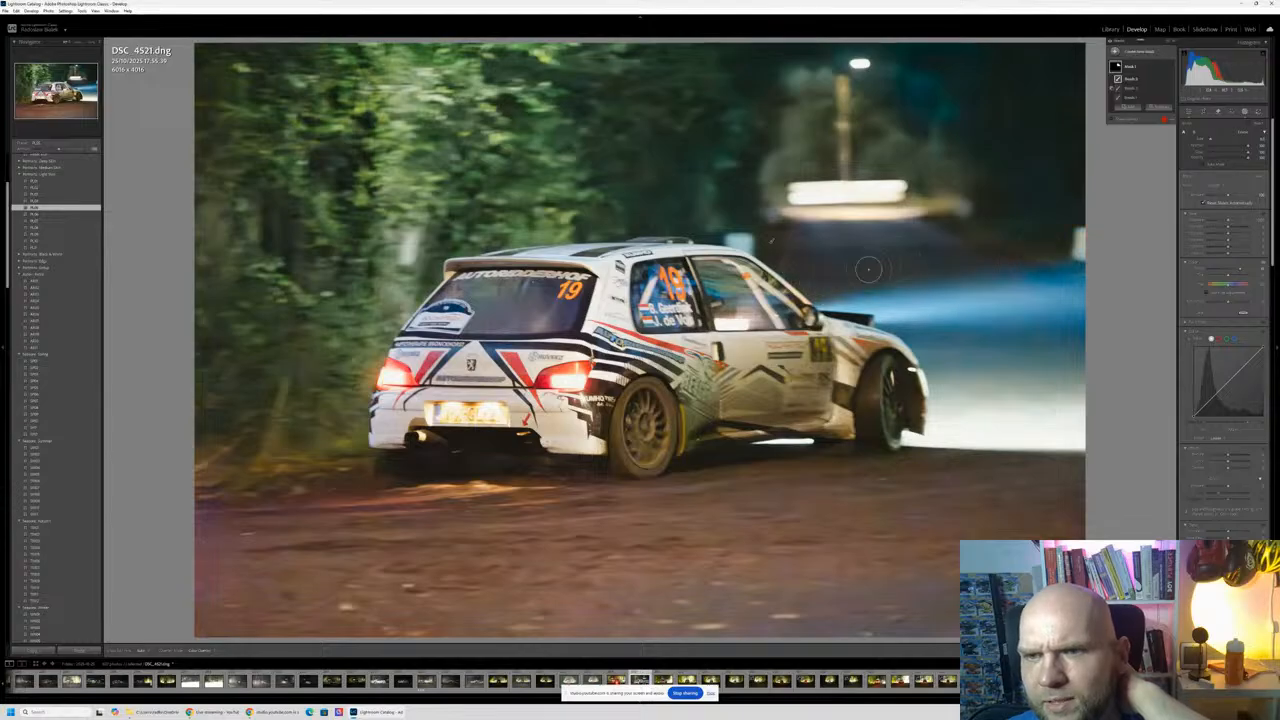
pyautogui.moveTo(866, 268)
pyautogui.mouseDown()
pyautogui.moveTo(1080, 221)
pyautogui.moveTo(1037, 200)
pyautogui.moveTo(1072, 192)
pyautogui.mouseUp()
pyautogui.moveTo(862, 212)
pyautogui.mouseDown()
pyautogui.moveTo(982, 152)
pyautogui.moveTo(764, 146)
pyautogui.moveTo(780, 112)
pyautogui.moveTo(795, 230)
pyautogui.moveTo(743, 149)
pyautogui.moveTo(978, 132)
pyautogui.moveTo(807, 236)
pyautogui.moveTo(1024, 204)
pyautogui.mouseUp()
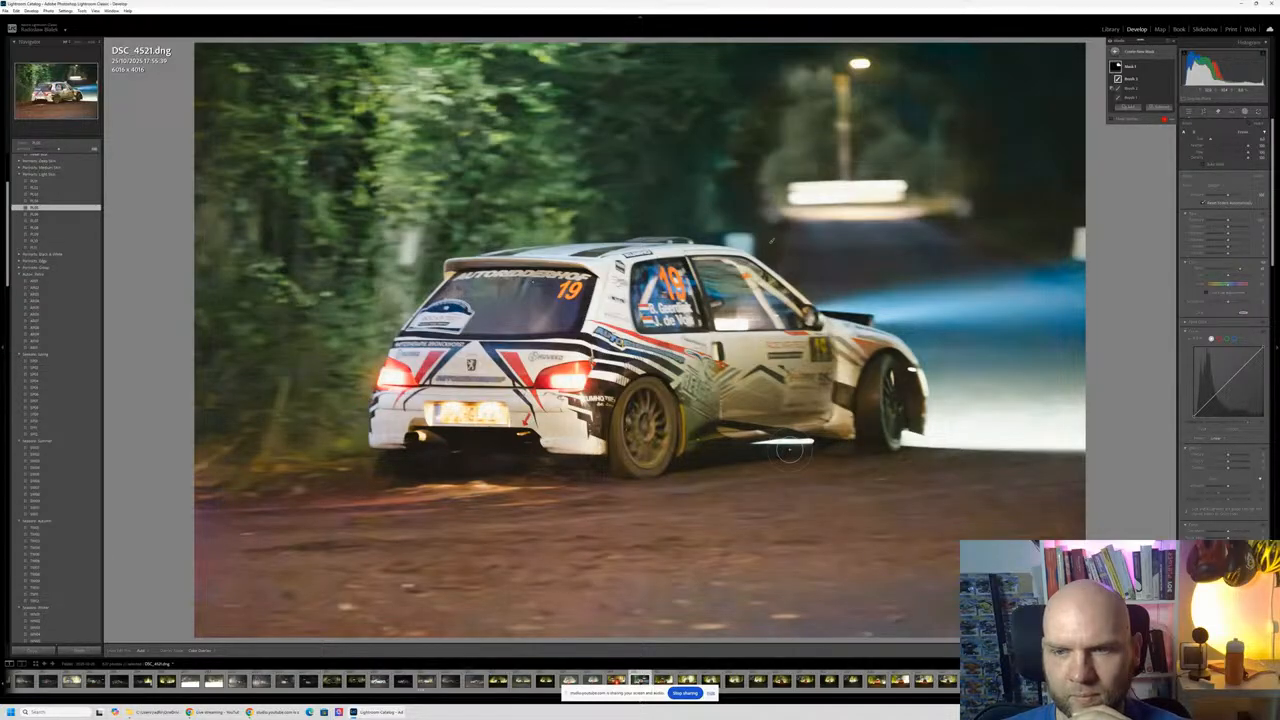
# Step: Close the masking tools, raise the photo's Texture, and readjust the Denoise amount while checking the noise
pyautogui.click(1189, 113)
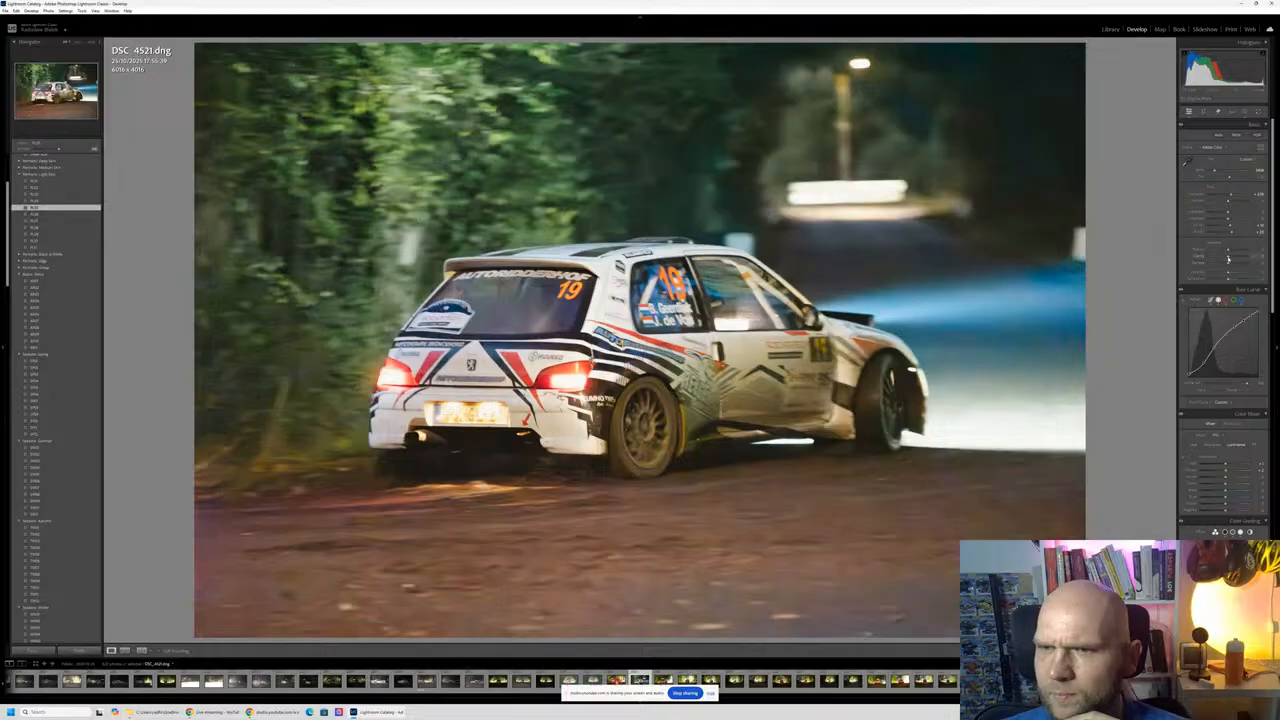
pyautogui.moveTo(1233, 258); pyautogui.dragTo(1220, 251)
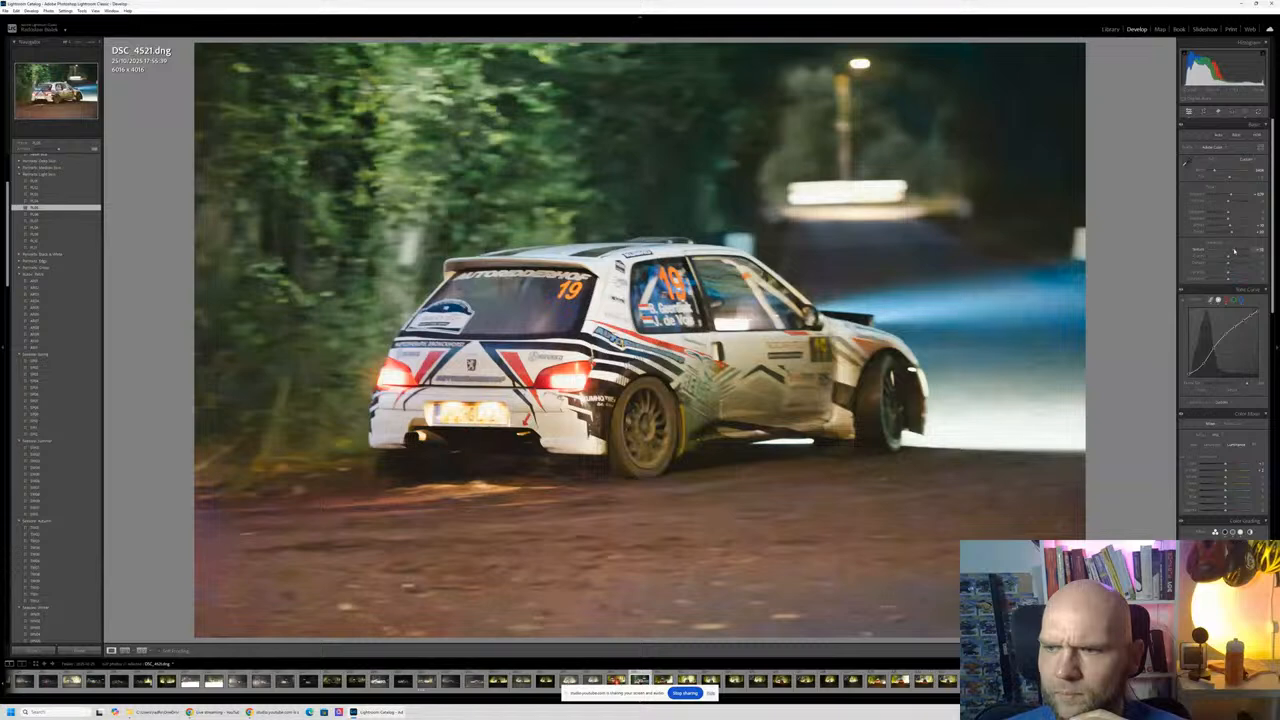
pyautogui.scroll(-4, 1203, 519)
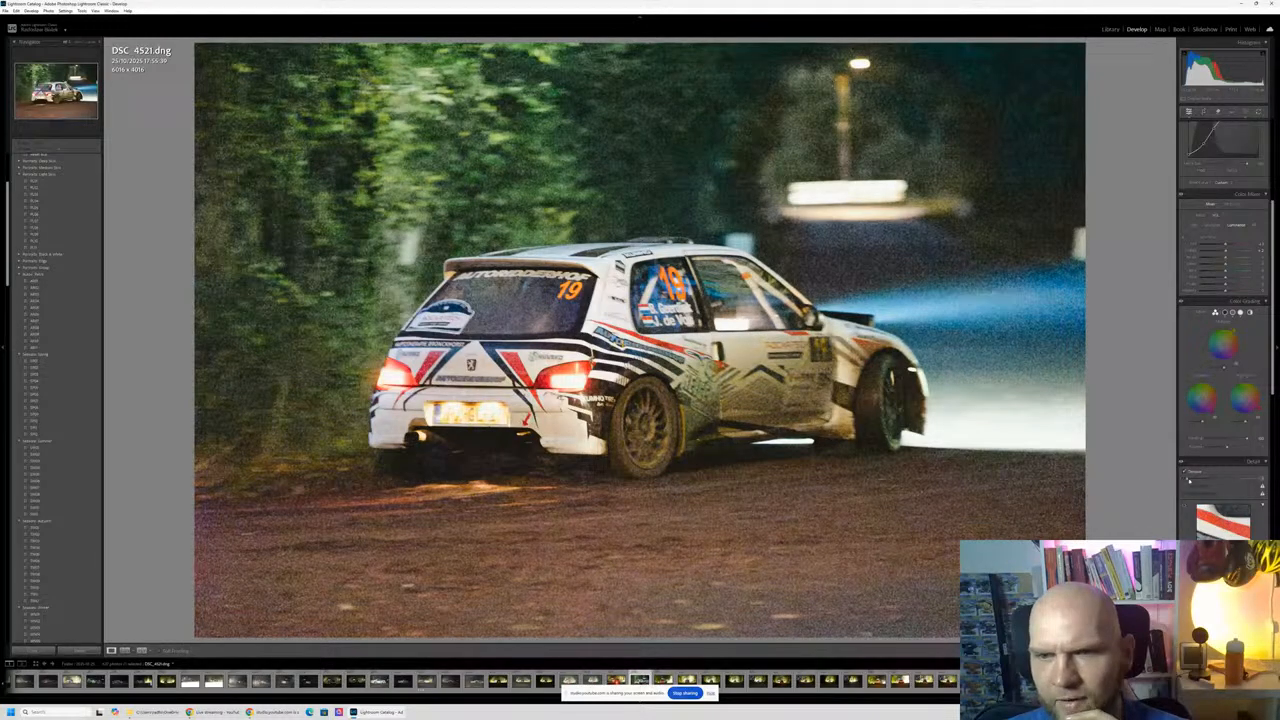
pyautogui.moveTo(1188, 481); pyautogui.dragTo(1216, 484)
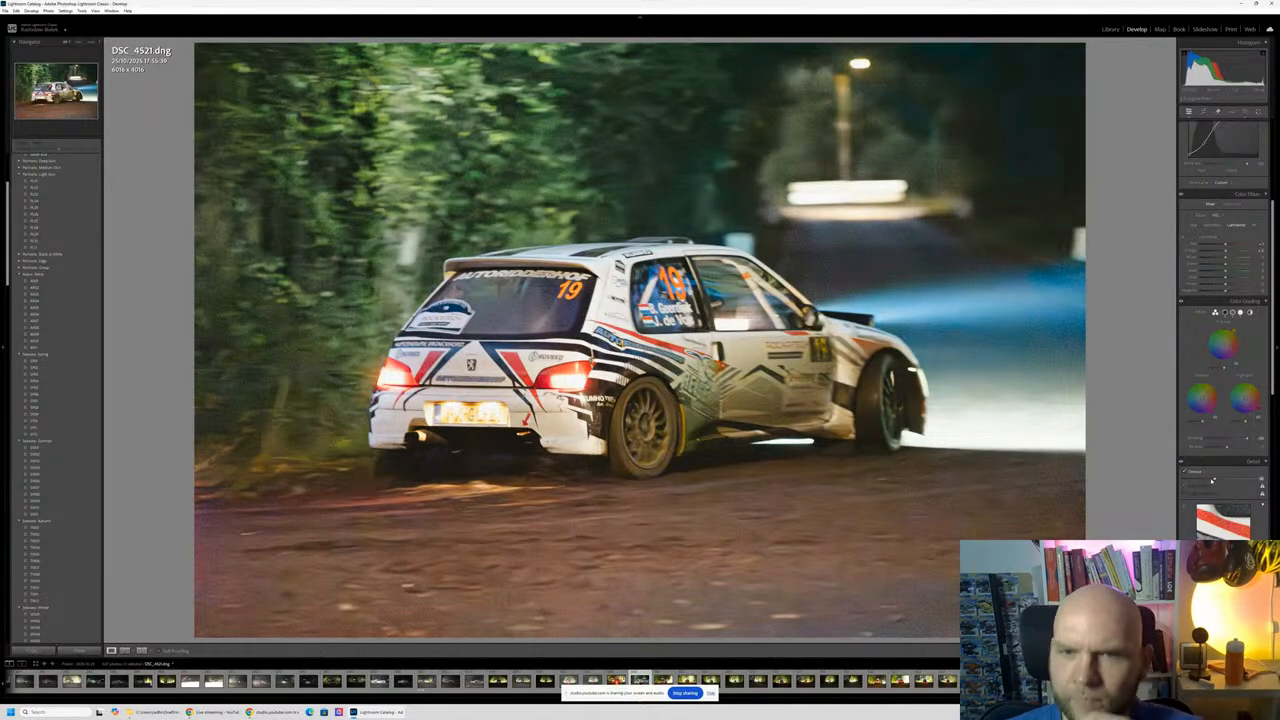
pyautogui.press('0')
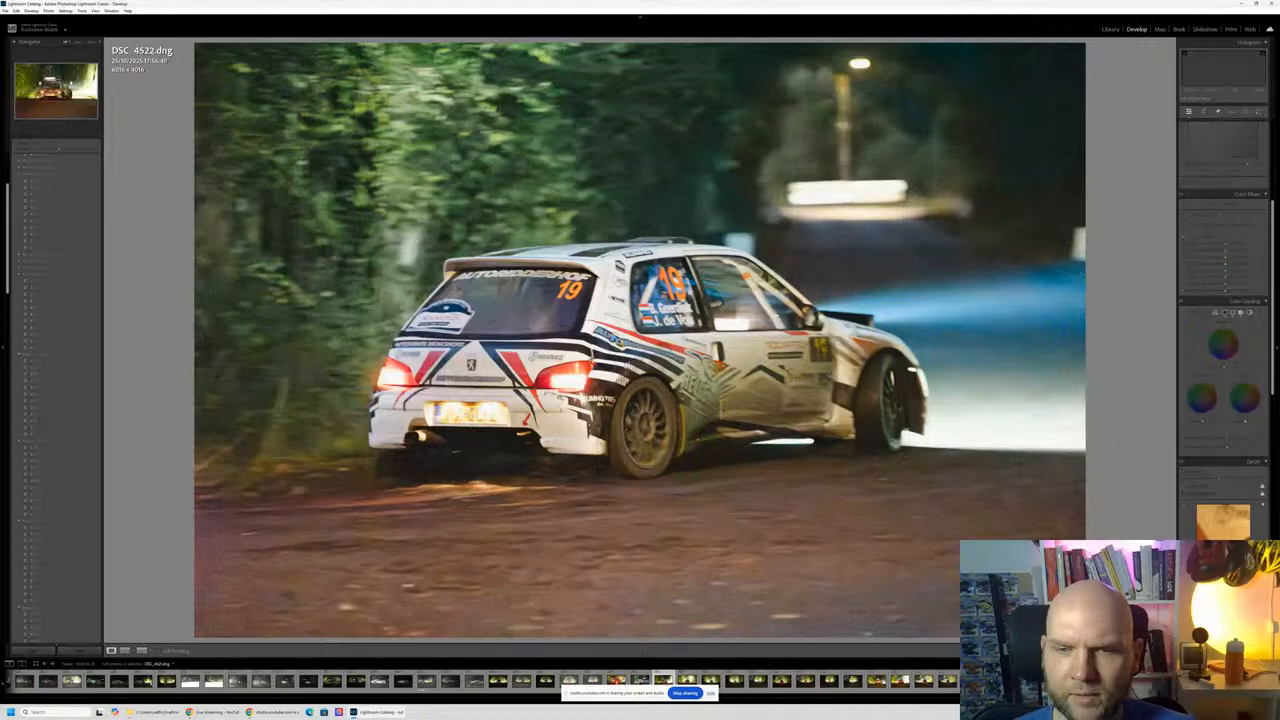
# Step: Compare DSC_4522 with the edited DSC_4521 and examine the rear of the car in DSC_4522 at close zoom
pyautogui.press('Right')
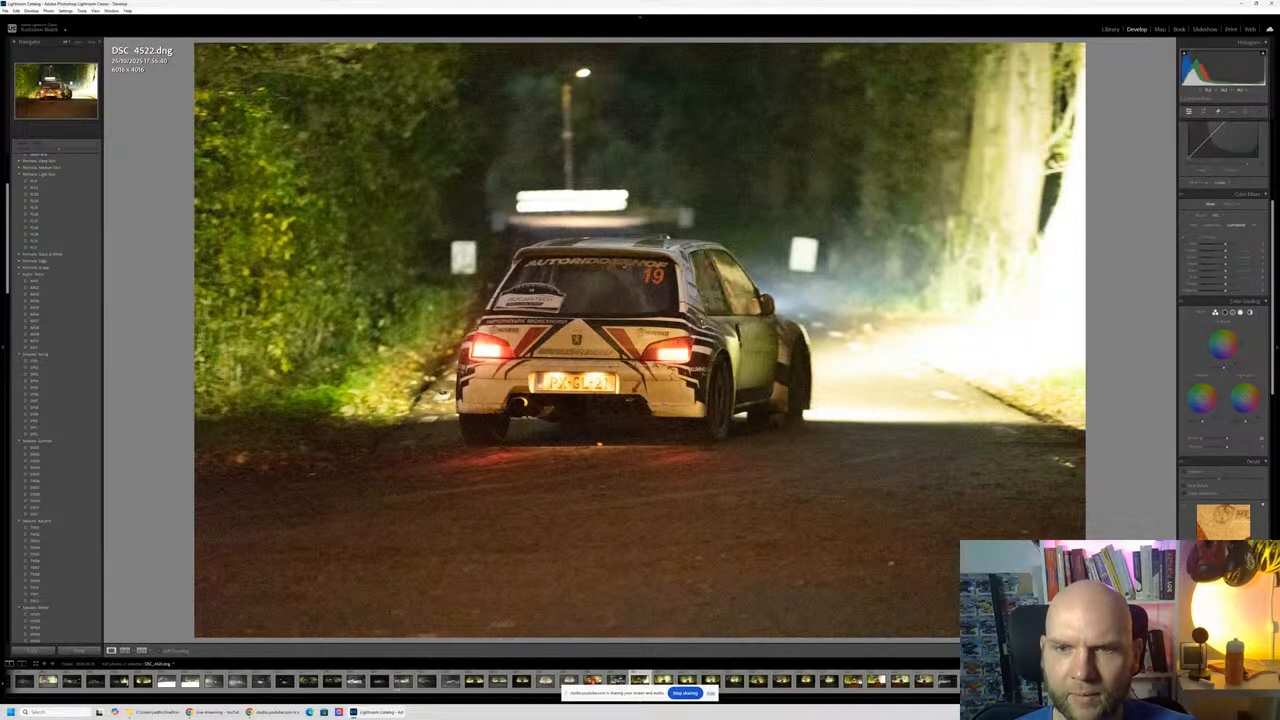
pyautogui.press('Right')
pyautogui.press('Left')
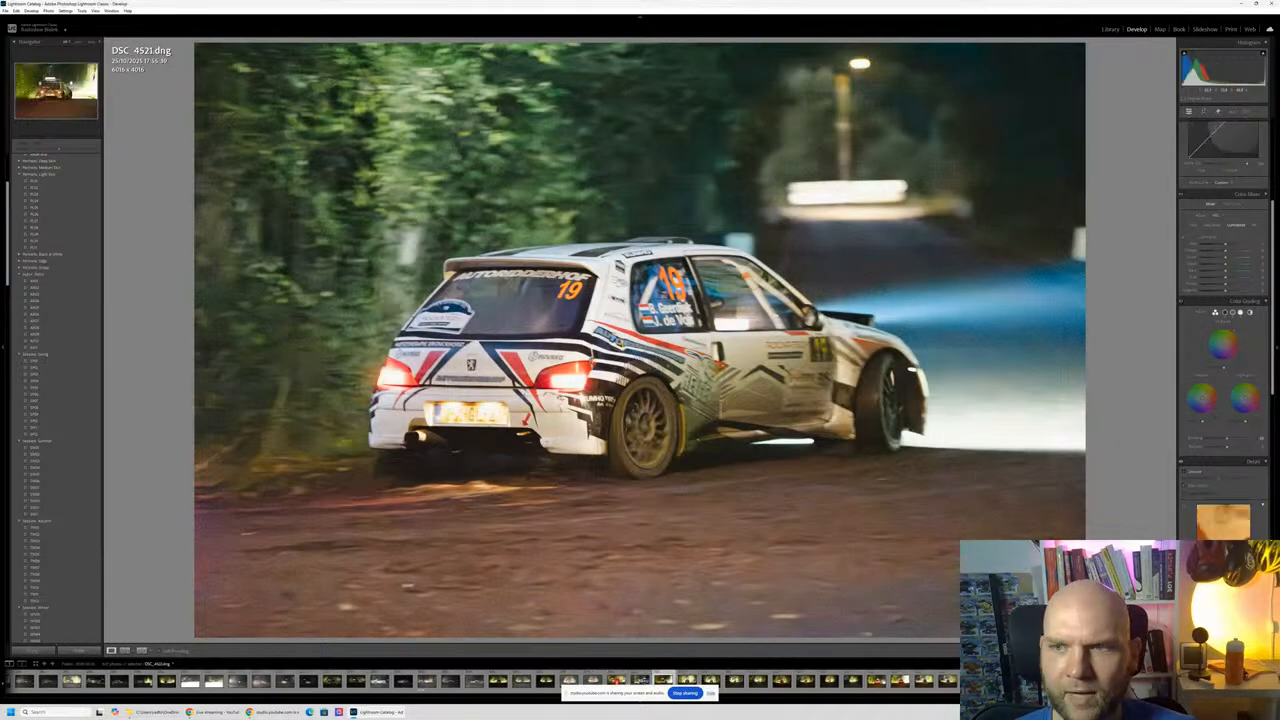
pyautogui.press('z')
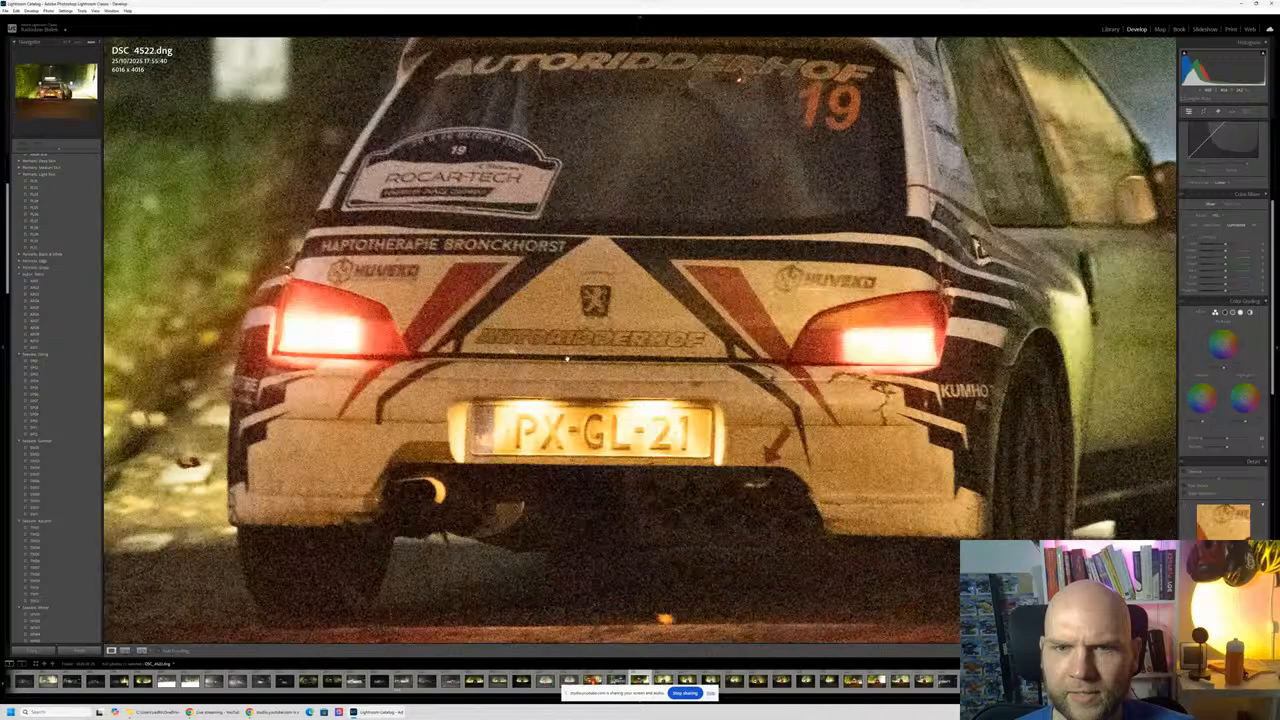
pyautogui.press('z')
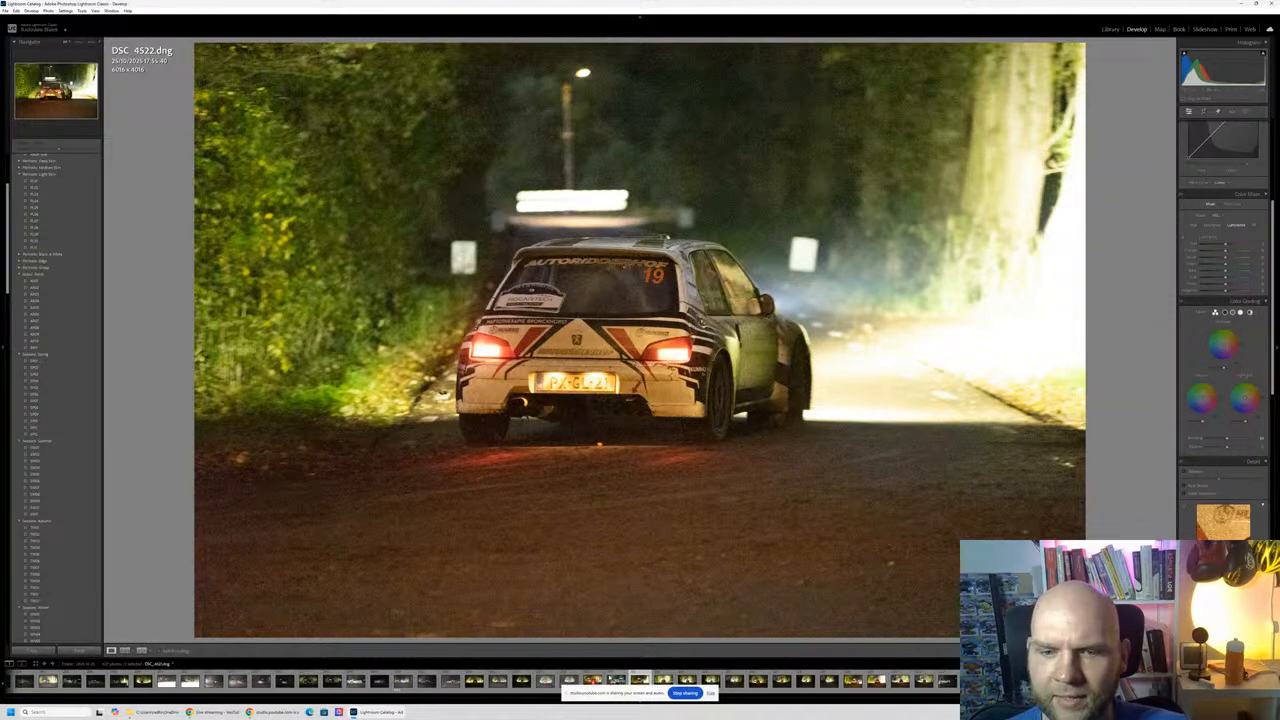
# Step: Return to photo DSC_4521 and copy its develop settings with the preselected options
pyautogui.click(617, 681)
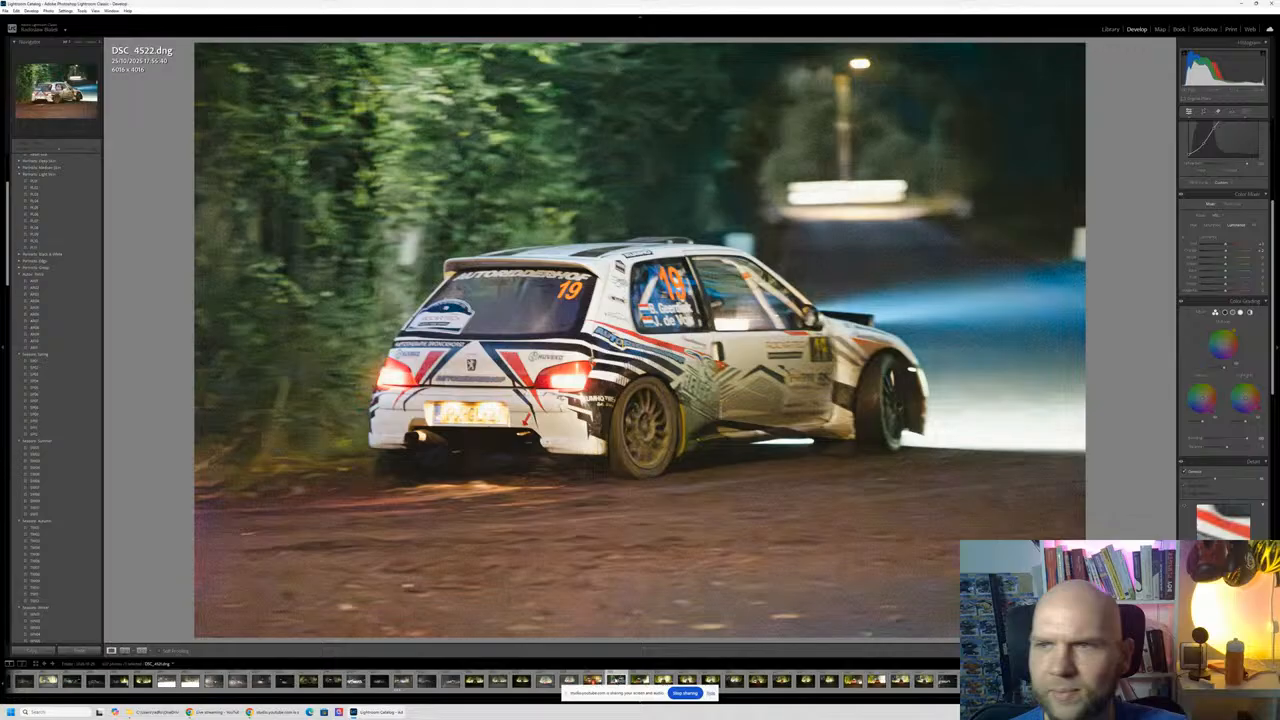
pyautogui.scroll(5, 1222, 150)
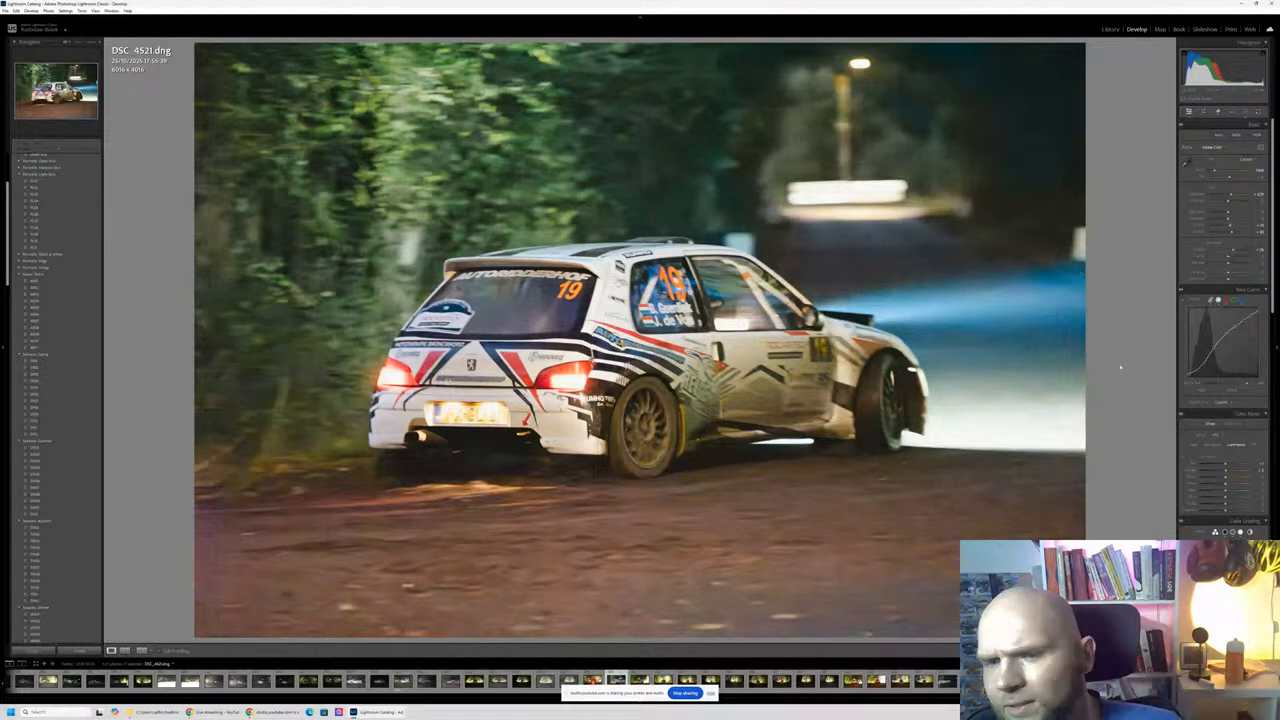
pyautogui.hotkey('ctrl', 'shift', 'c')
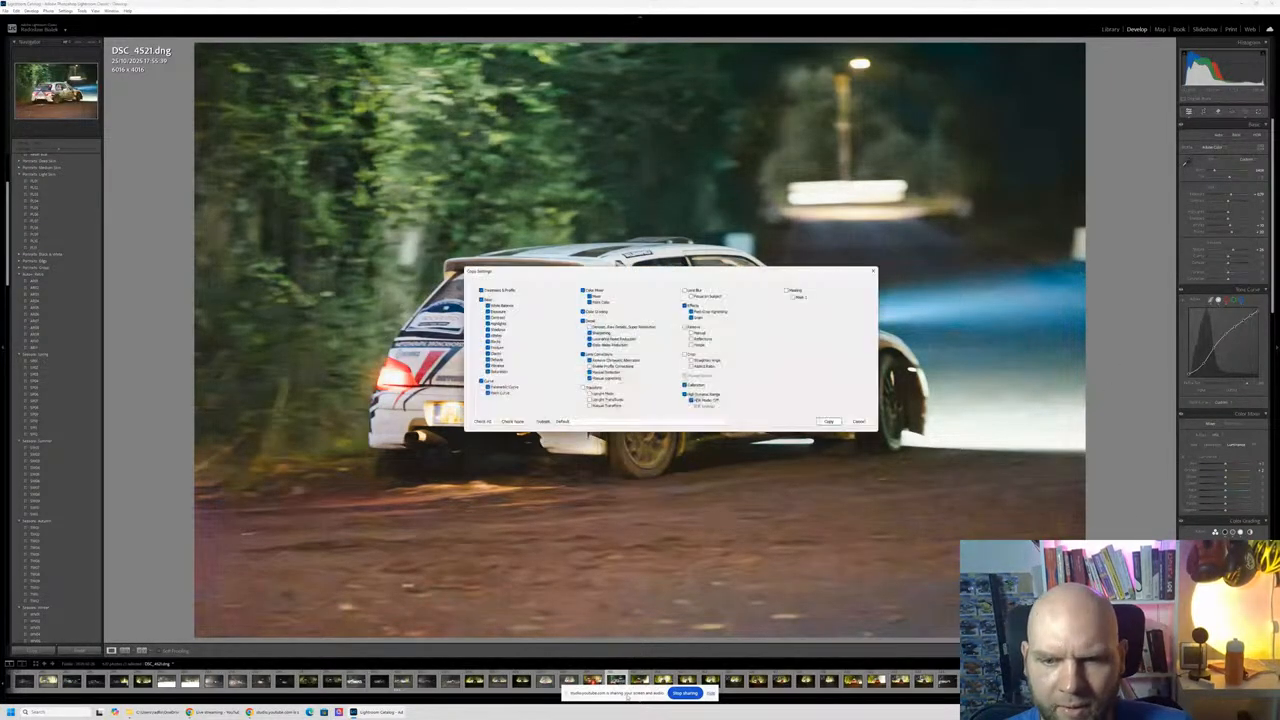
pyautogui.click(829, 421)
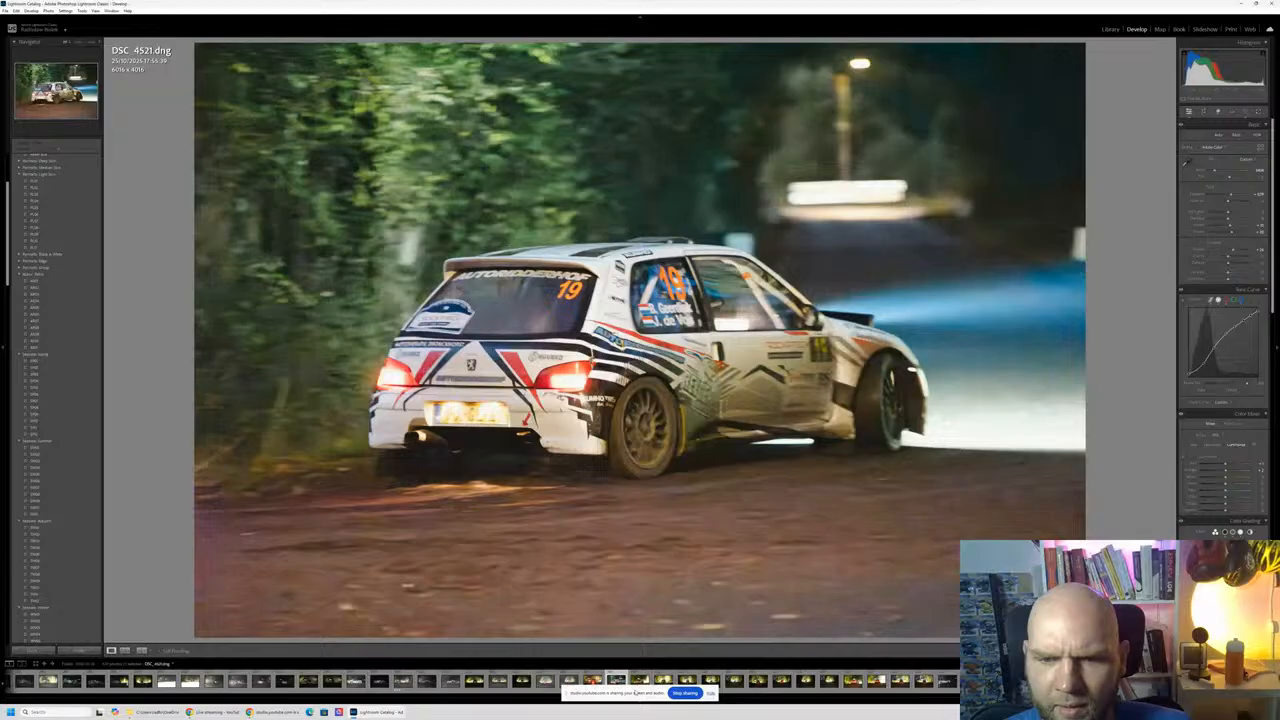
# Step: Paste the copied develop settings onto photo DSC_4522
pyautogui.click(640, 680)
pyautogui.rightClick(638, 680)
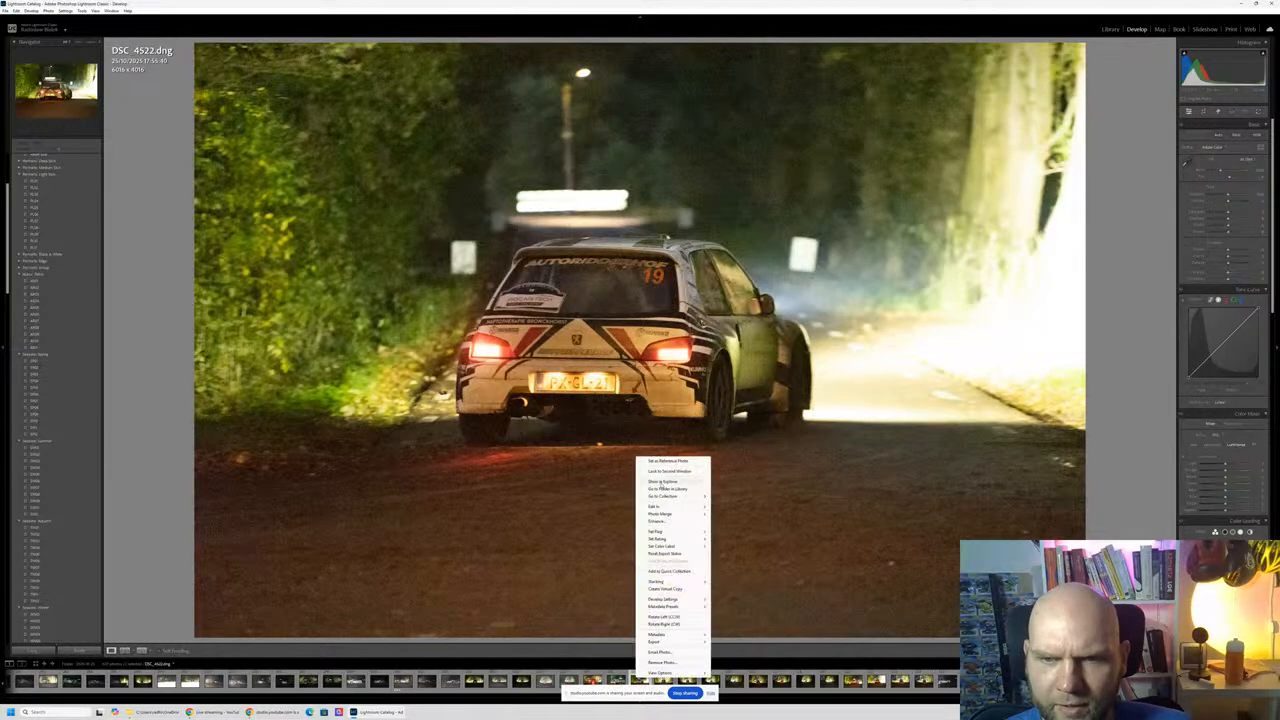
pyautogui.moveTo(685, 508)
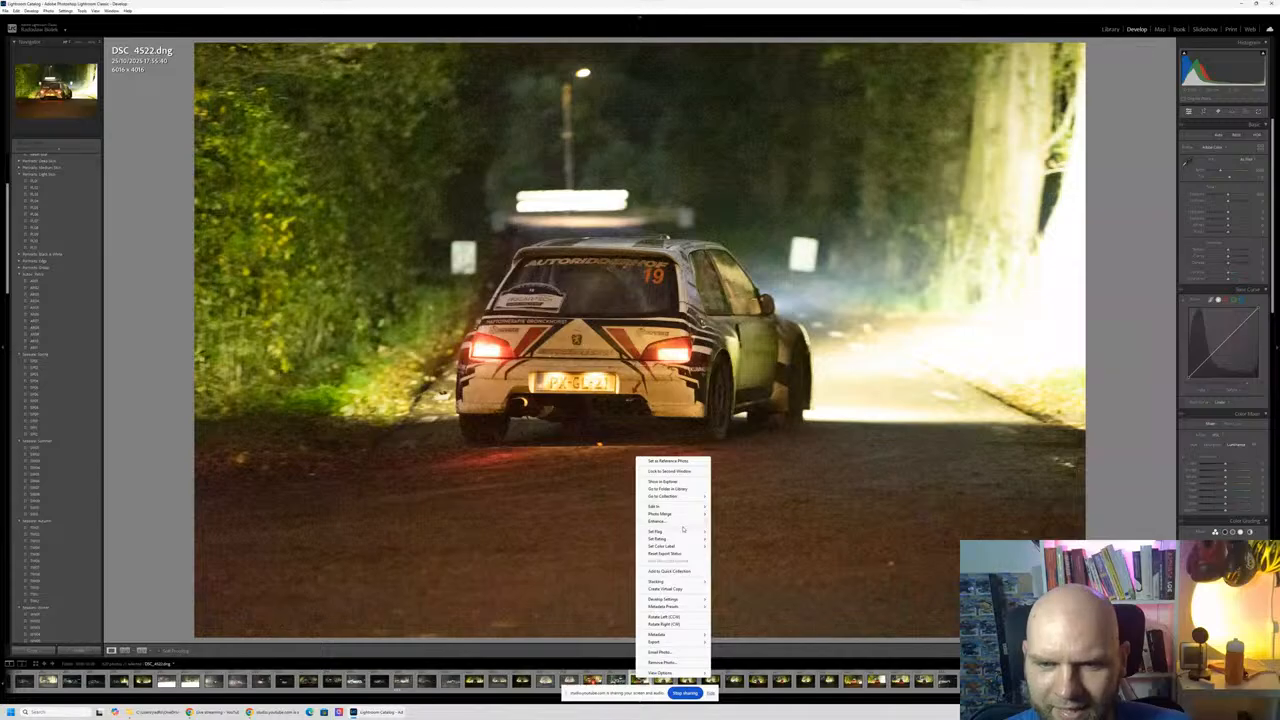
pyautogui.moveTo(683, 535)
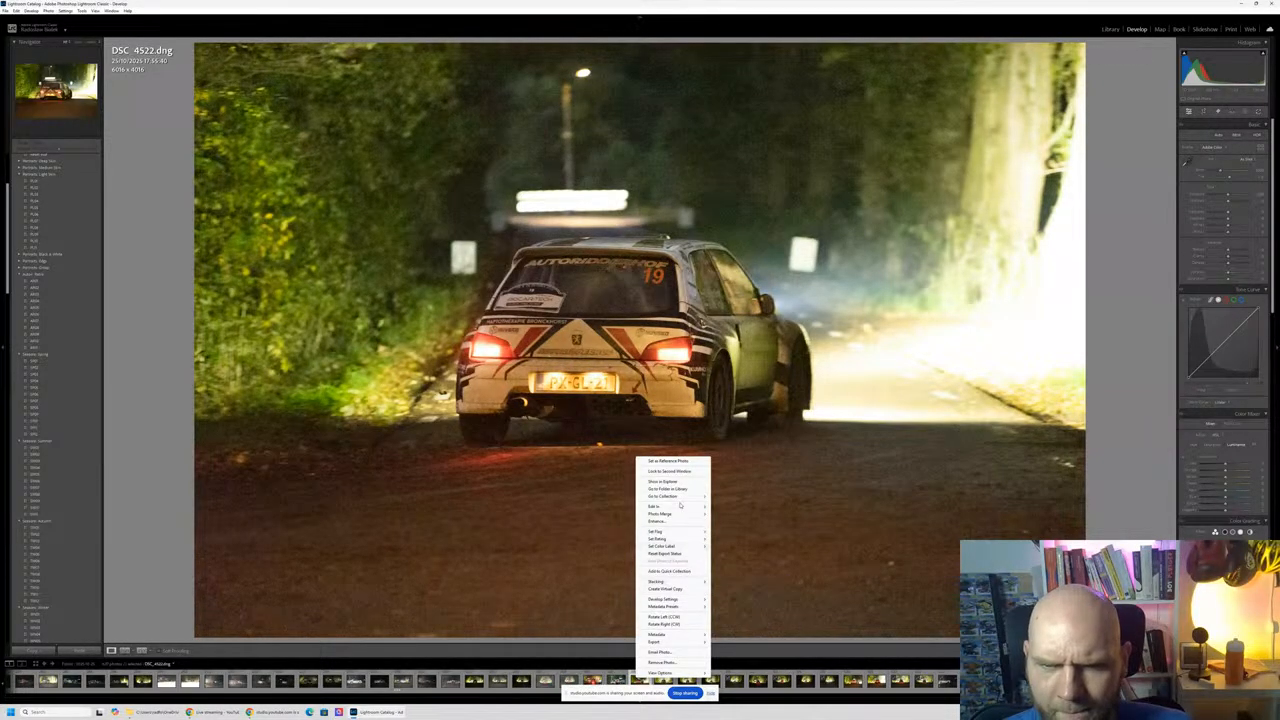
pyautogui.moveTo(680, 506)
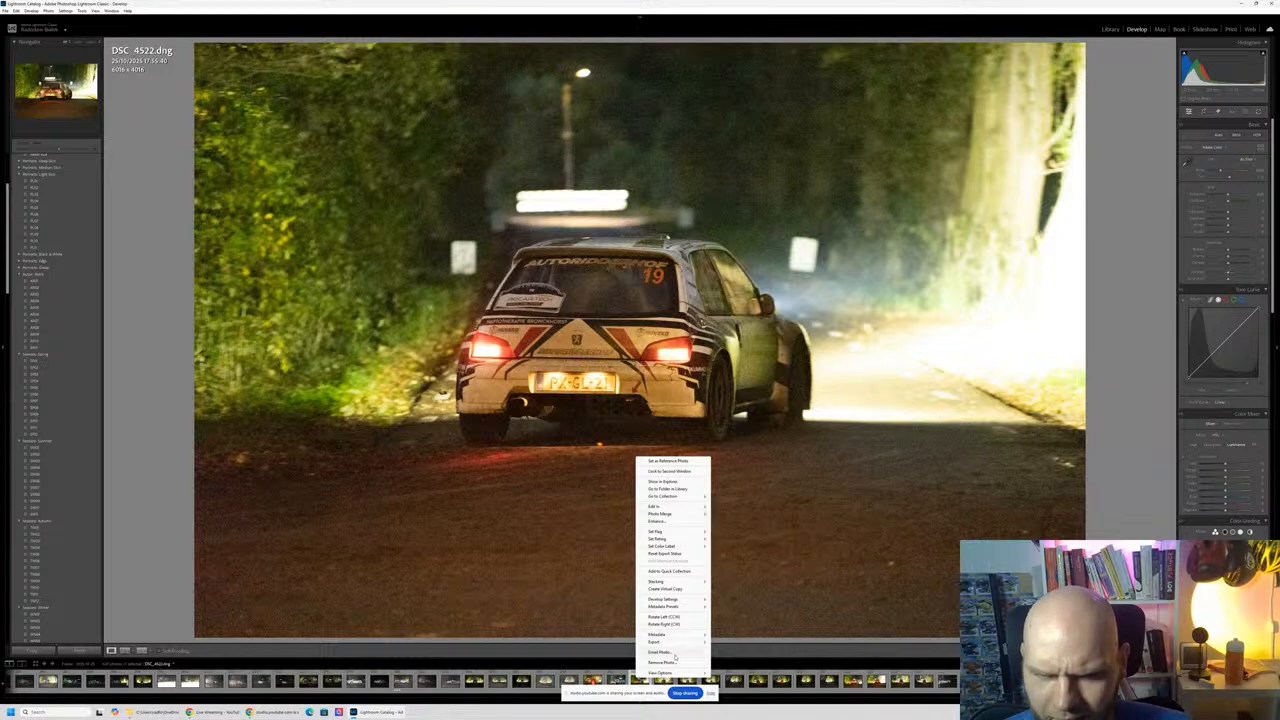
pyautogui.moveTo(679, 643)
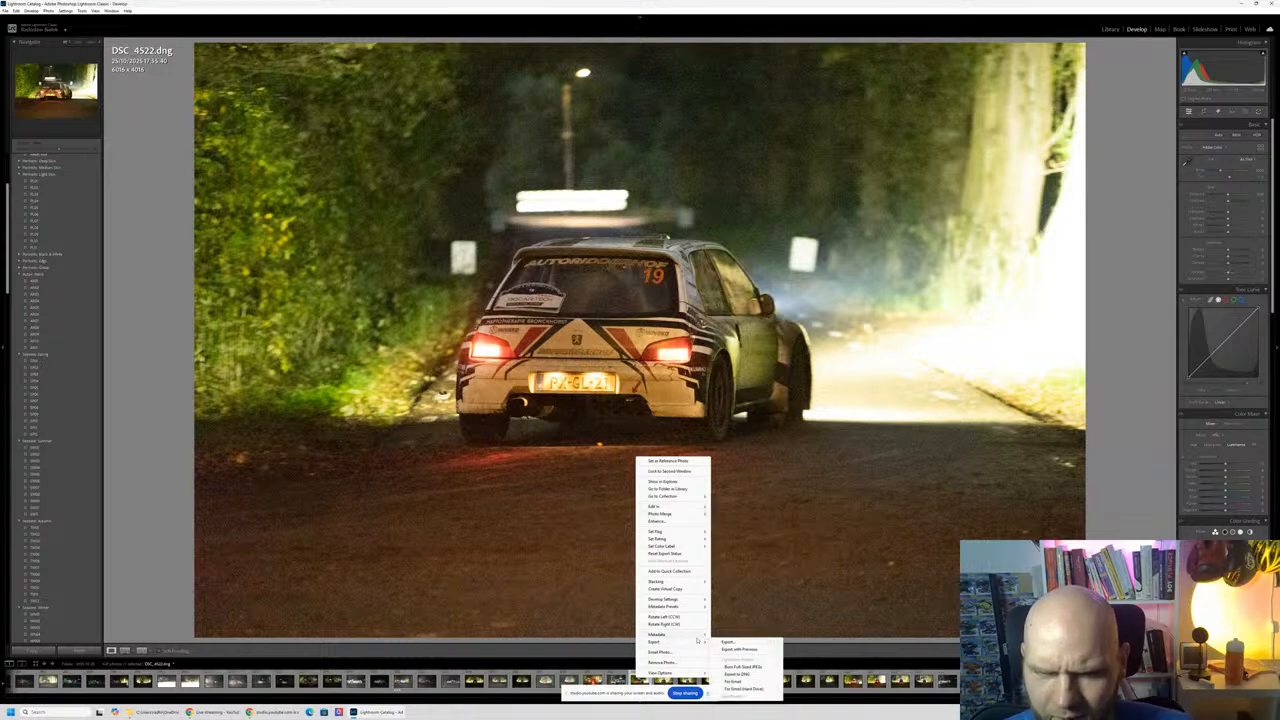
pyautogui.moveTo(690, 598)
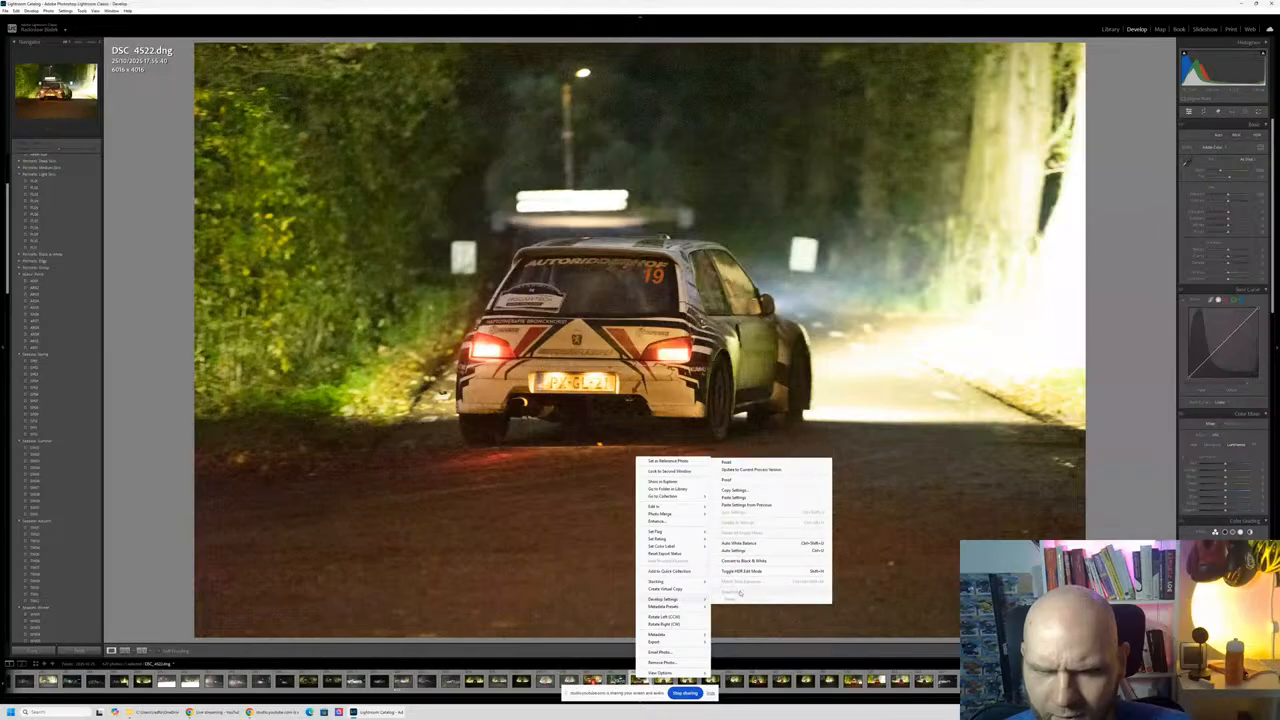
pyautogui.click(735, 497)
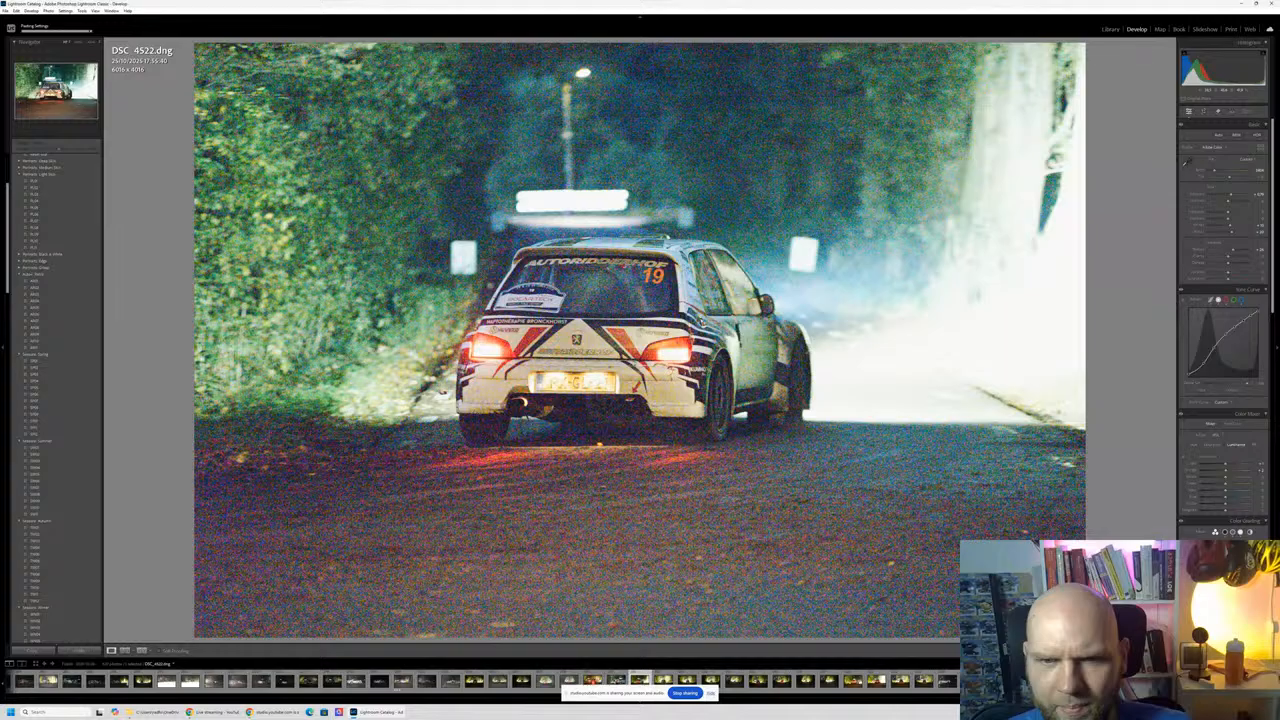
# Step: Undo the paste on DSC_4522 and copy the develop settings of DSC_4521 again with the preselected options
pyautogui.hotkey('ctrl', 'z')
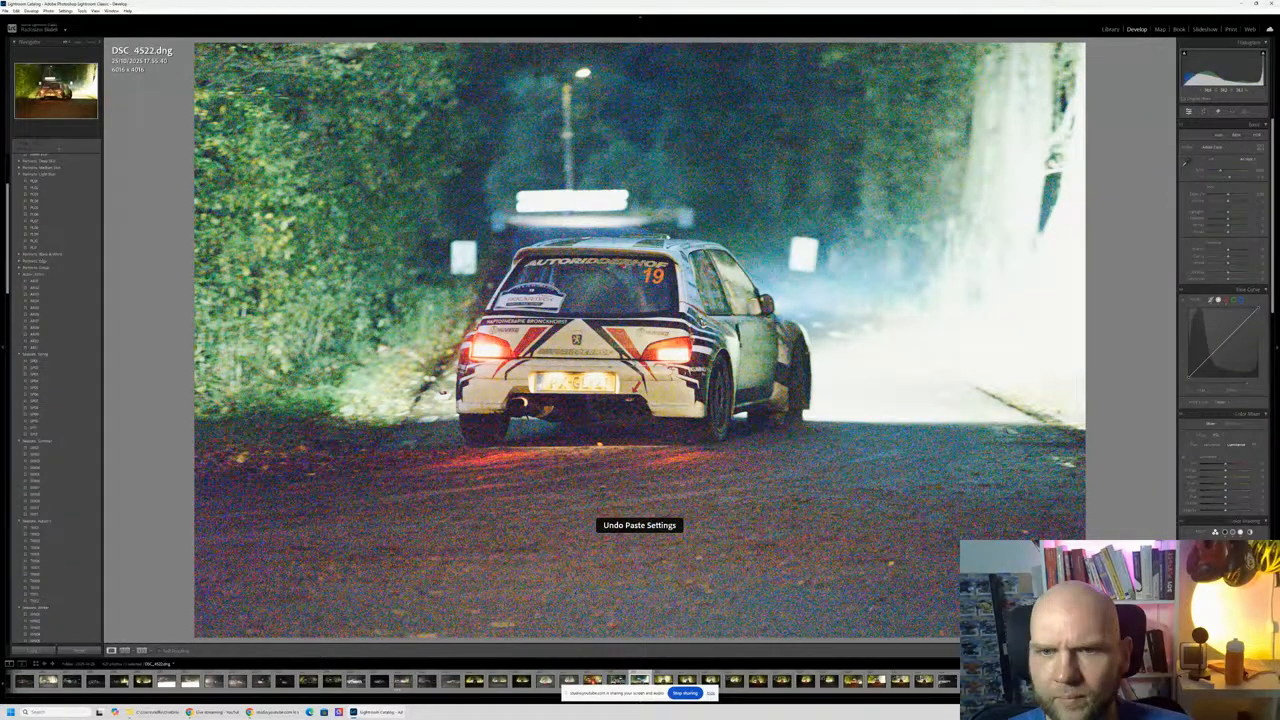
pyautogui.press('Left')
pyautogui.hotkey('ctrl', 'shift', 'c')
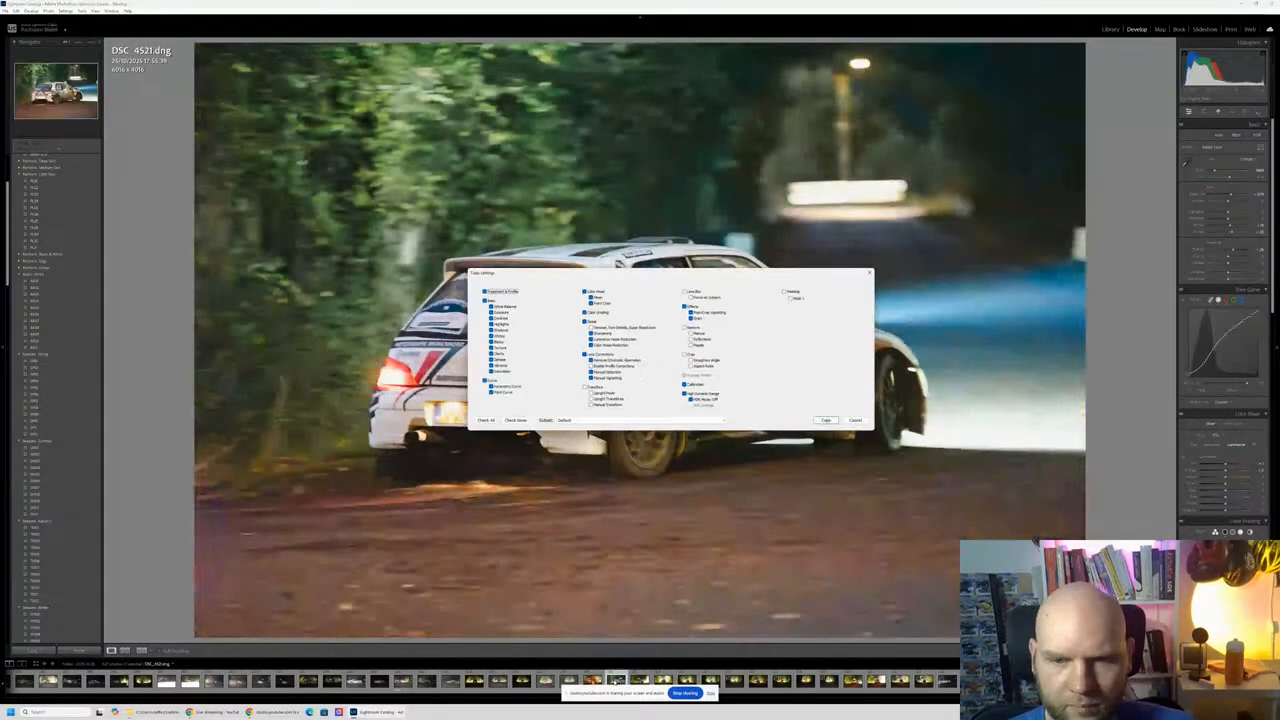
pyautogui.click(829, 422)
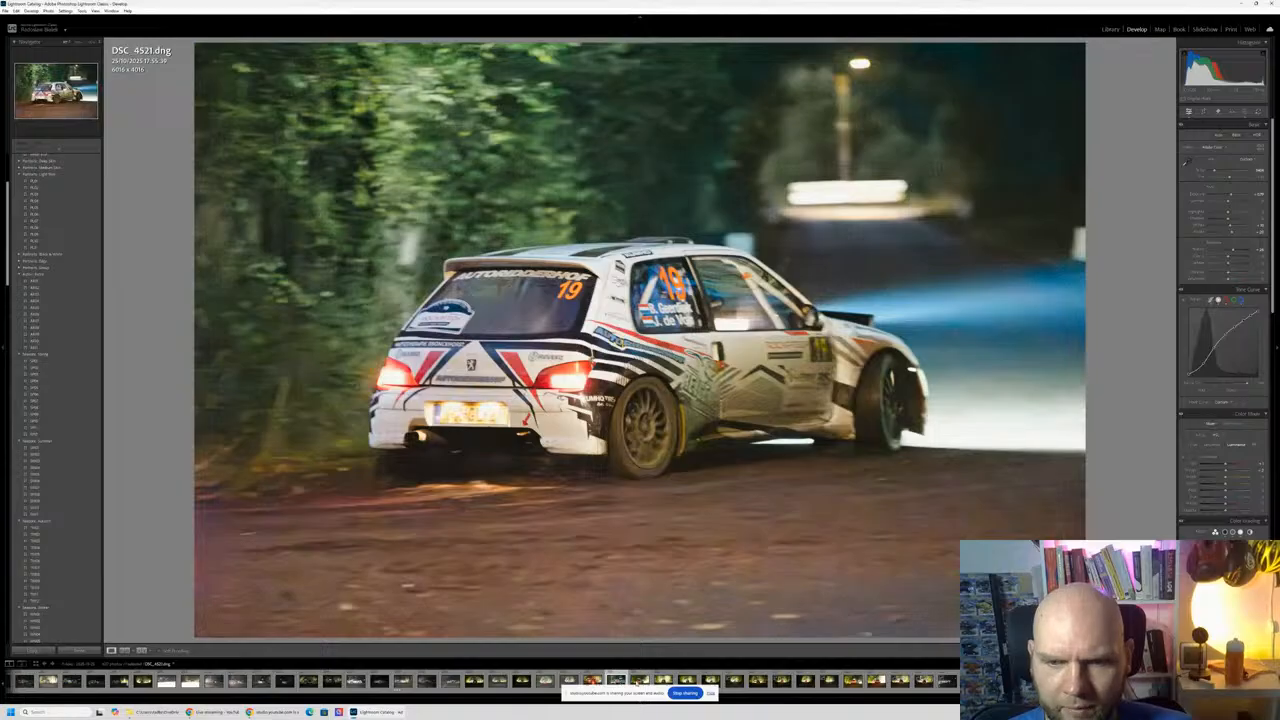
# Step: Apply the newly copied develop settings to photo DSC_4522
pyautogui.press('Left')
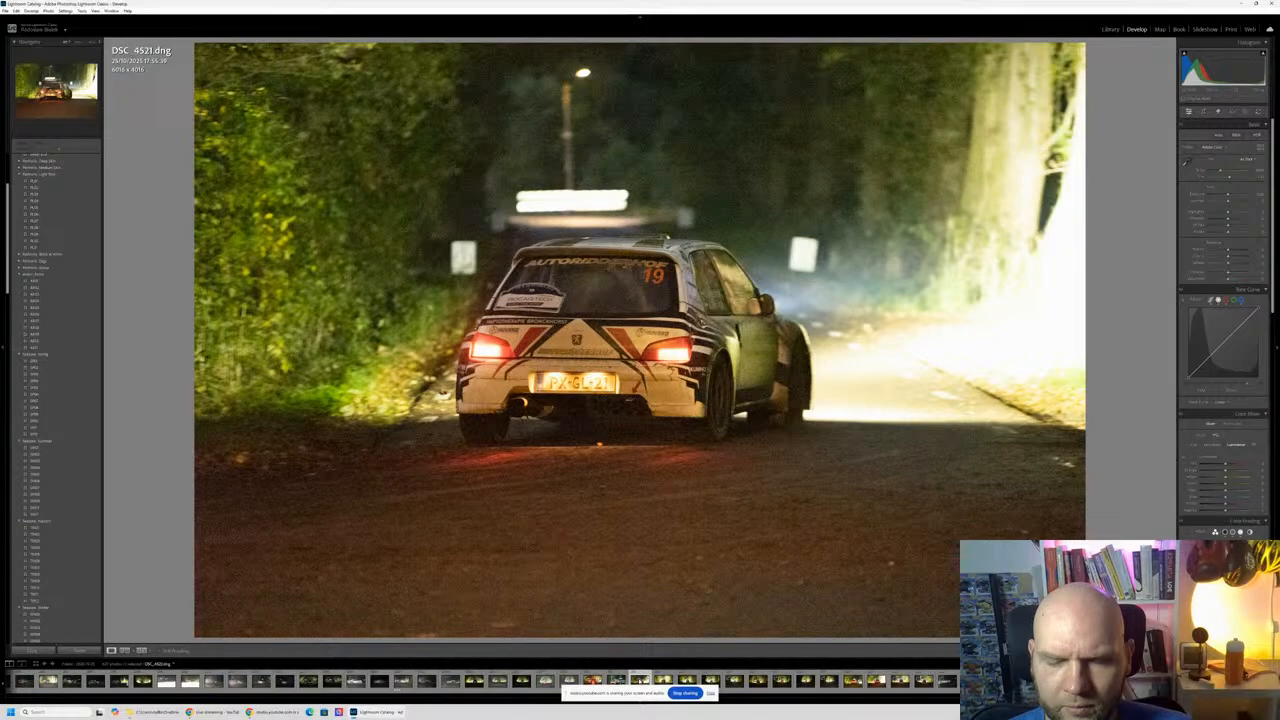
pyautogui.rightClick(640, 460)
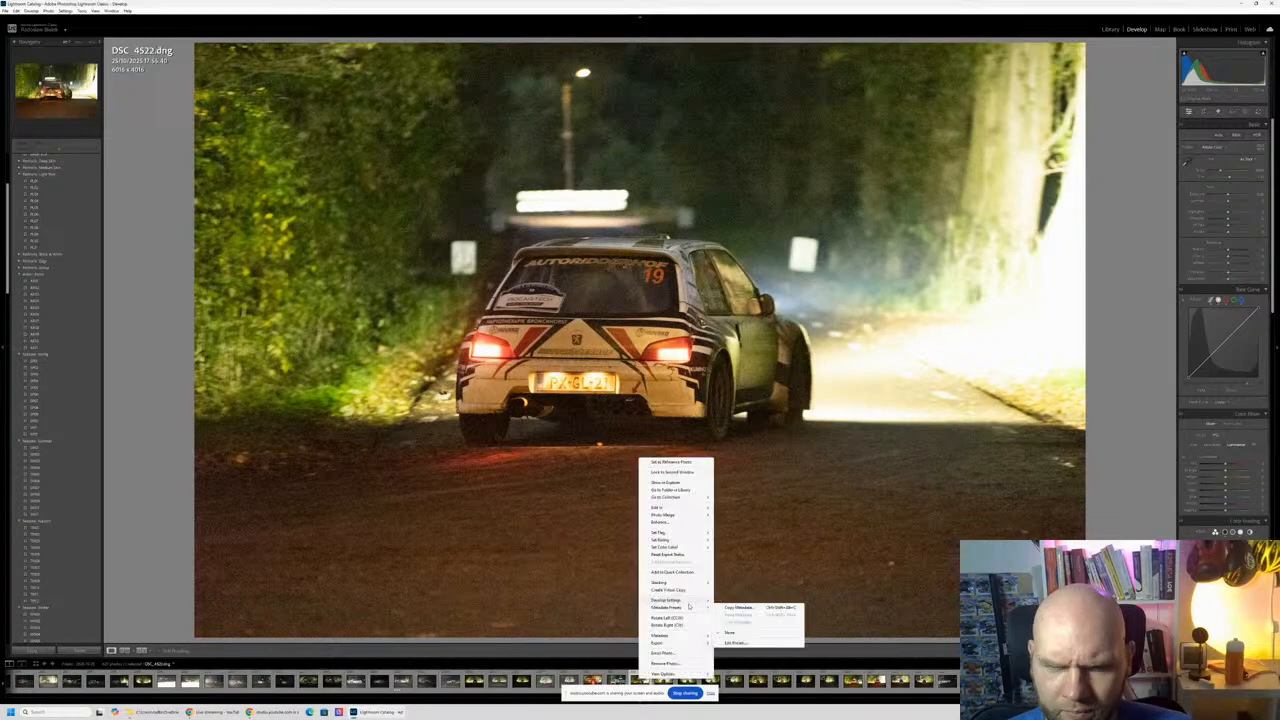
pyautogui.moveTo(665, 600)
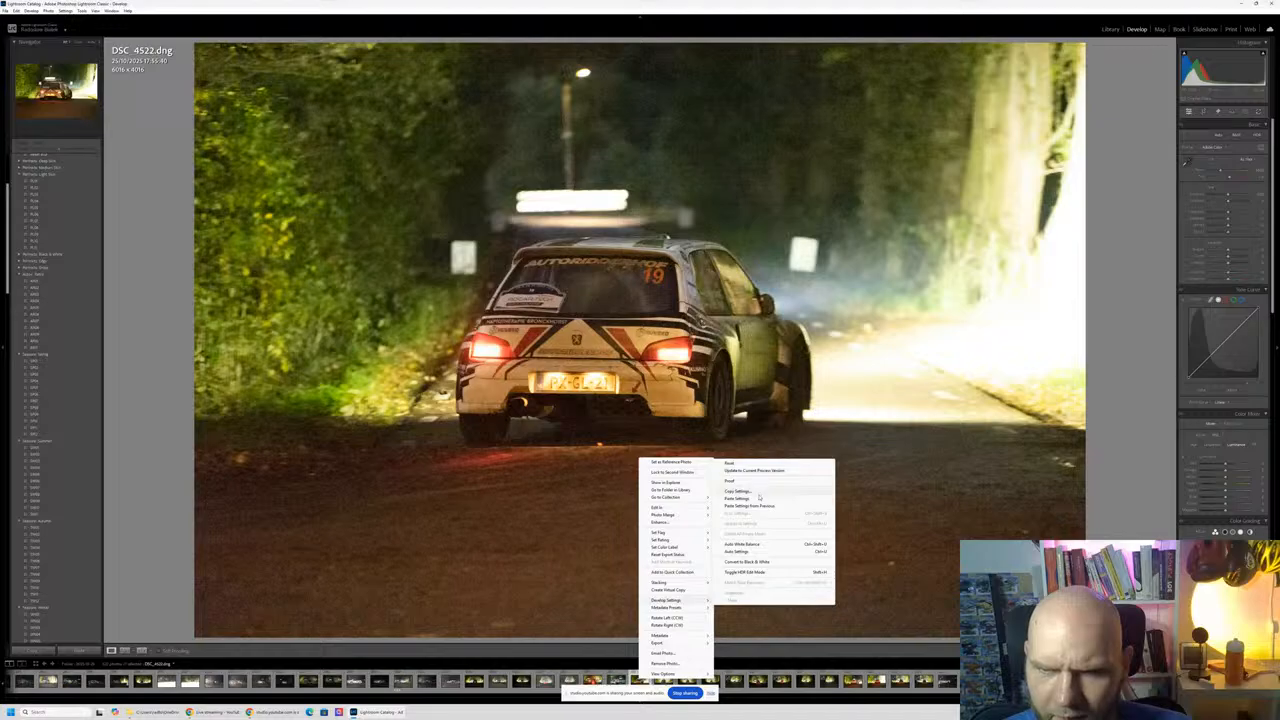
pyautogui.click(756, 500)
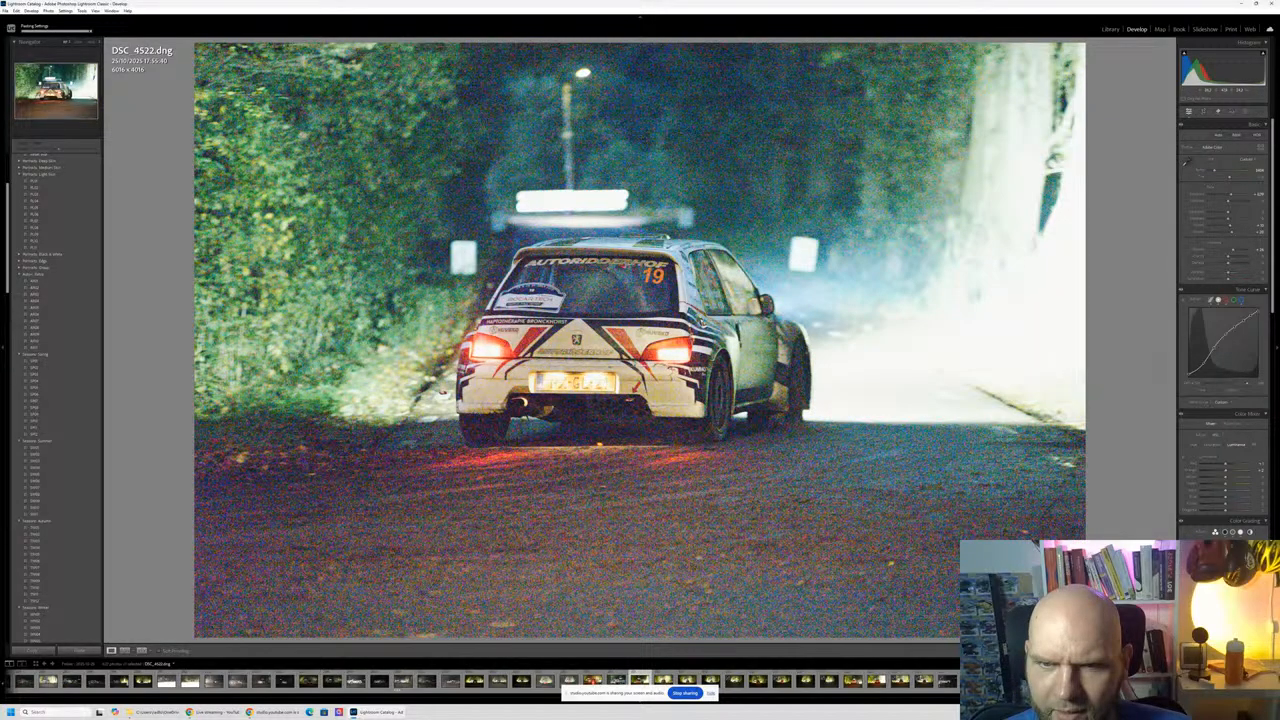
# Step: Lower the Exposure of DSC_4522 and turn on Denoise for it
pyautogui.moveTo(1231, 195); pyautogui.dragTo(1226, 197)
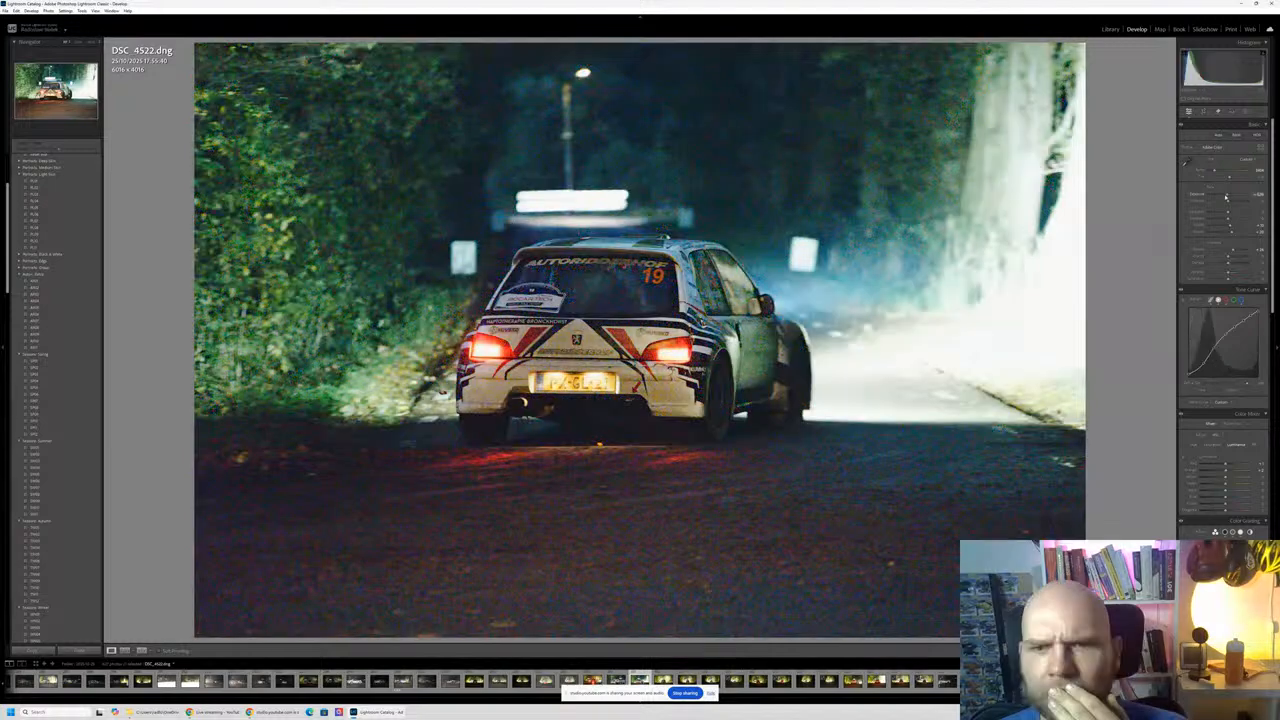
pyautogui.scroll(-5, 1226, 250)
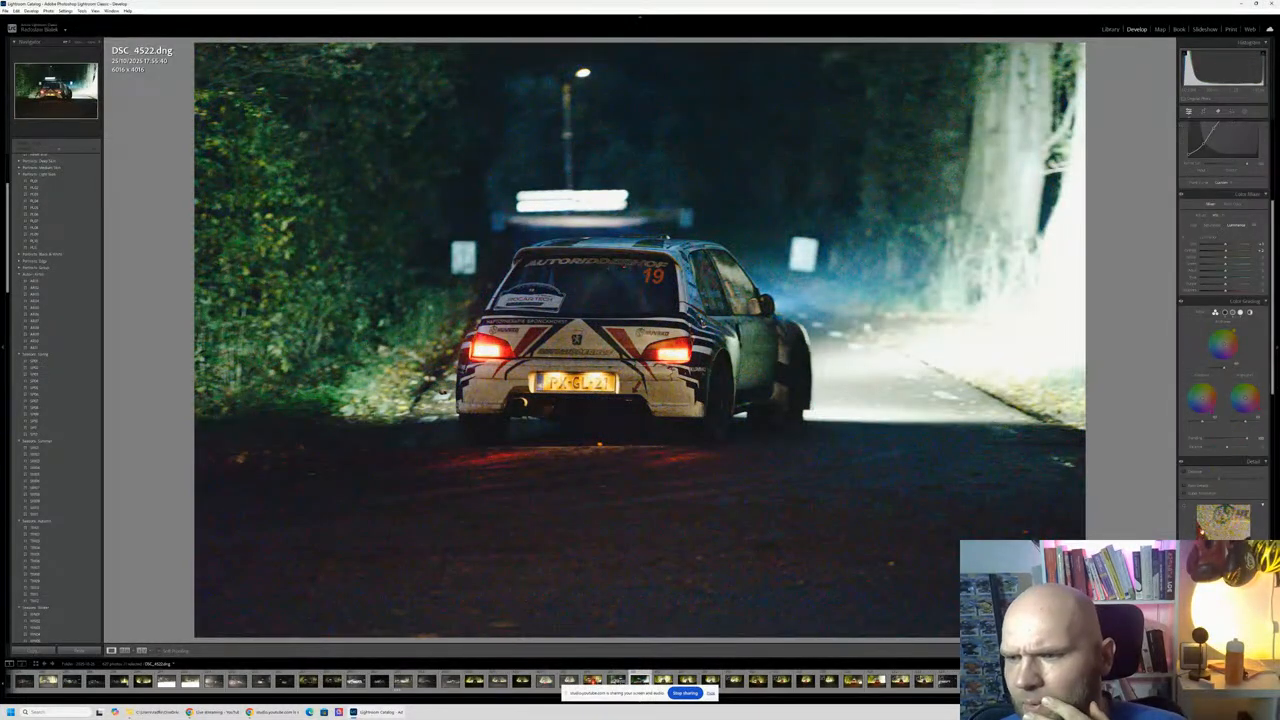
pyautogui.click(1187, 471)
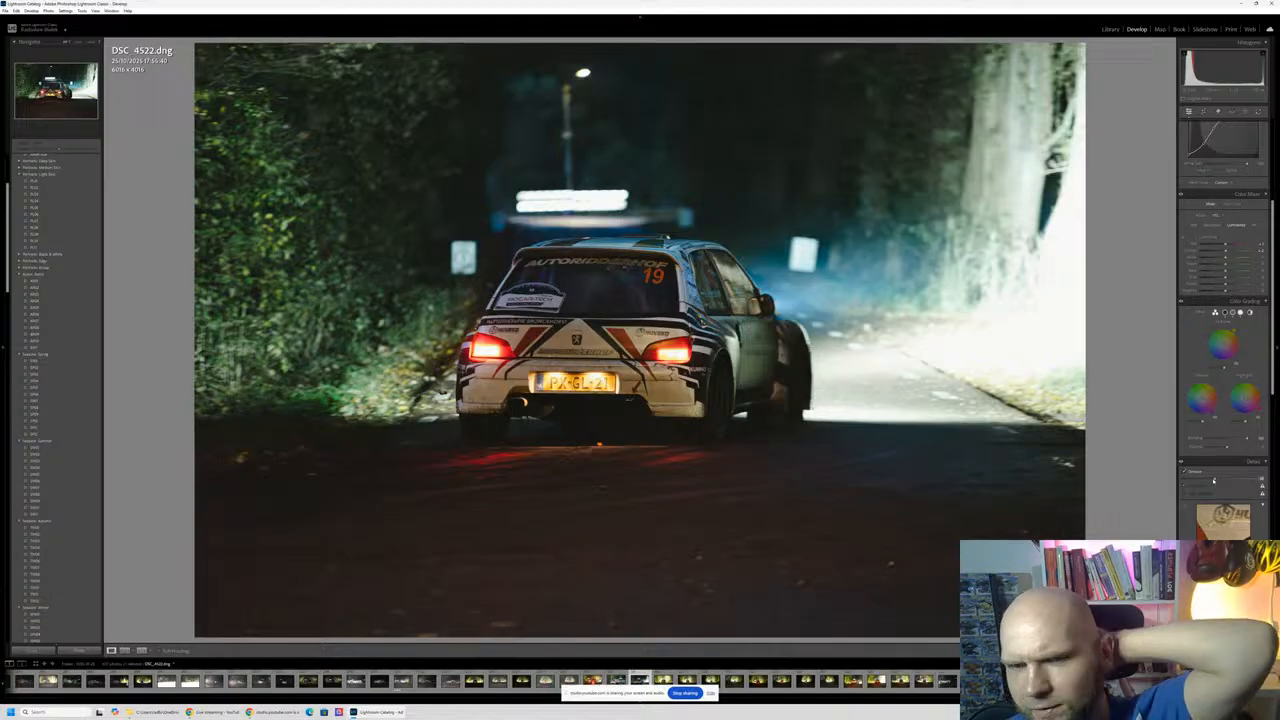
# Step: Warm the white balance temperature of DSC_4522 slightly and raise its Exposure to brighten the scene
pyautogui.scroll(5, 1265, 380)
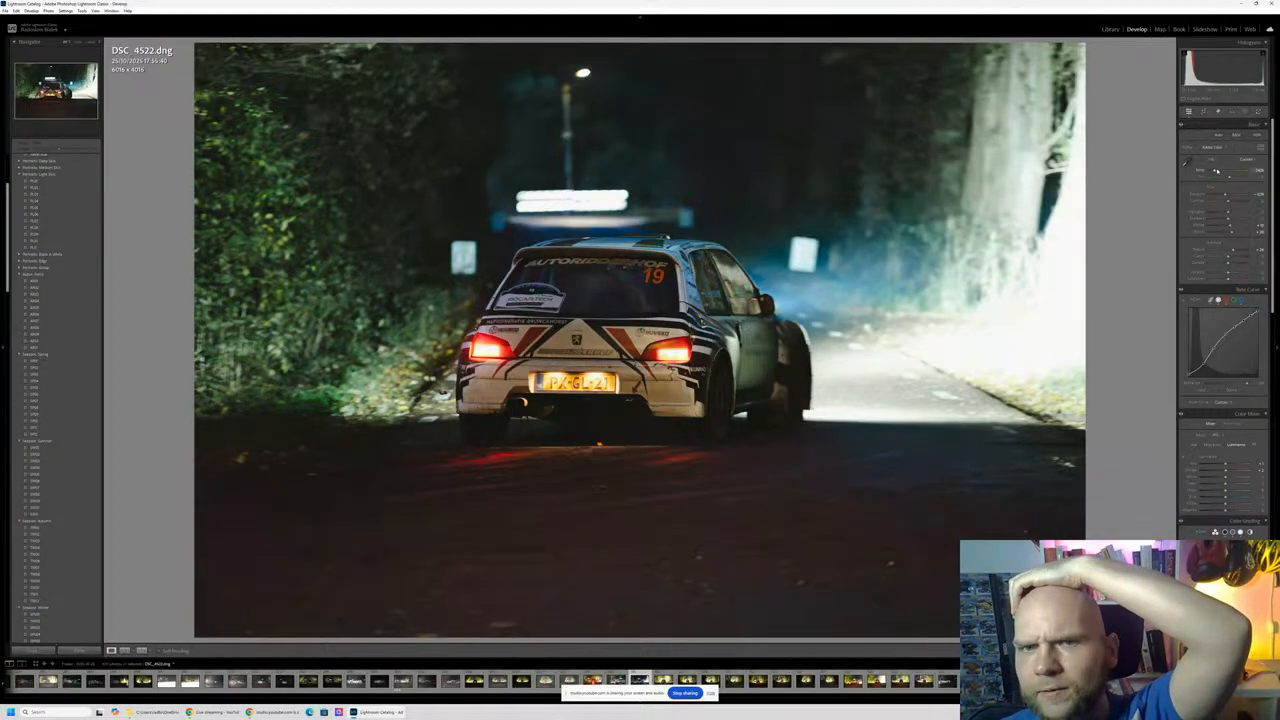
pyautogui.moveTo(1216, 172); pyautogui.dragTo(1218, 172)
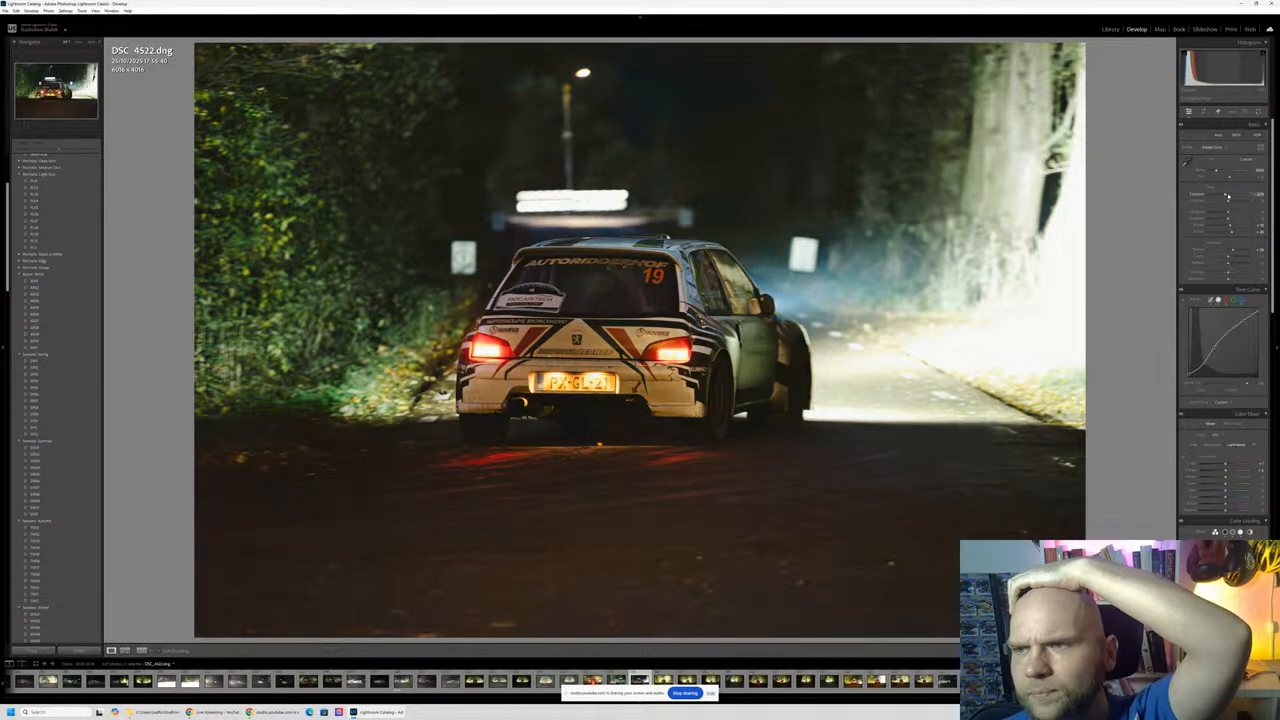
pyautogui.moveTo(1225, 196); pyautogui.dragTo(1236, 201)
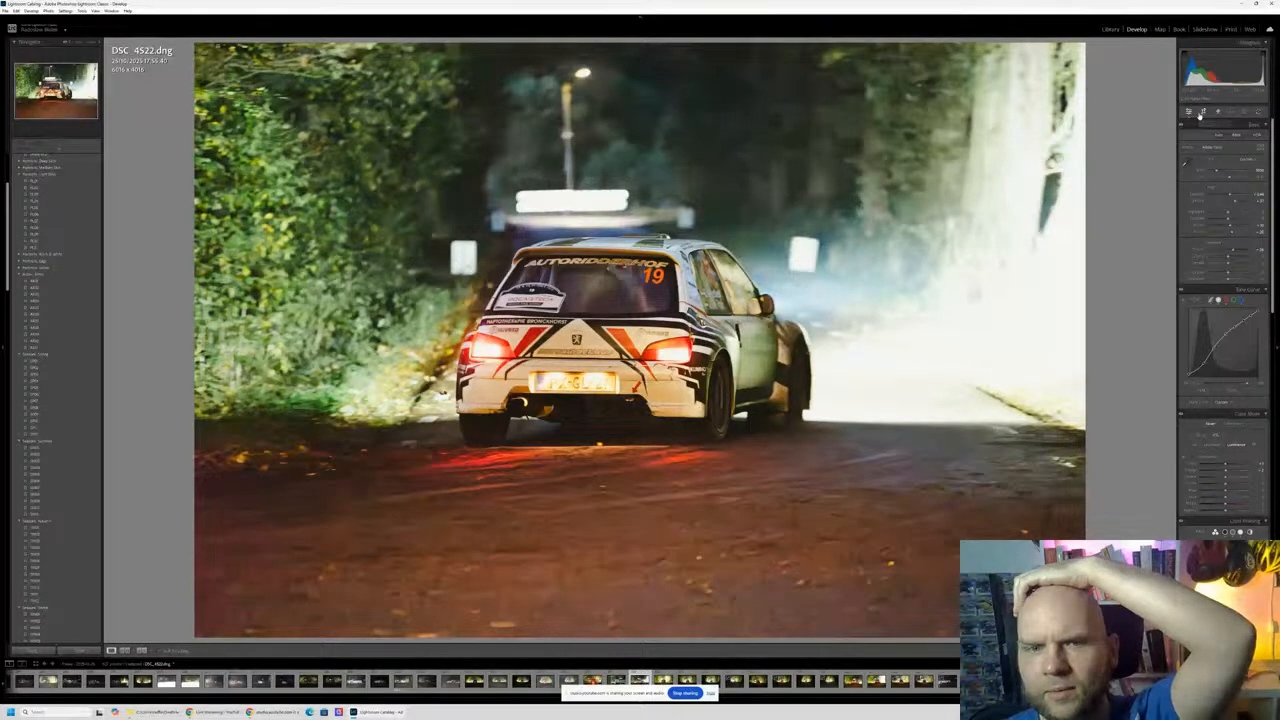
# Step: Crop DSC_4522 tighter around the car to about 4998 x 3336 pixels, trimming the bright right side and the road foreground
pyautogui.press('r')
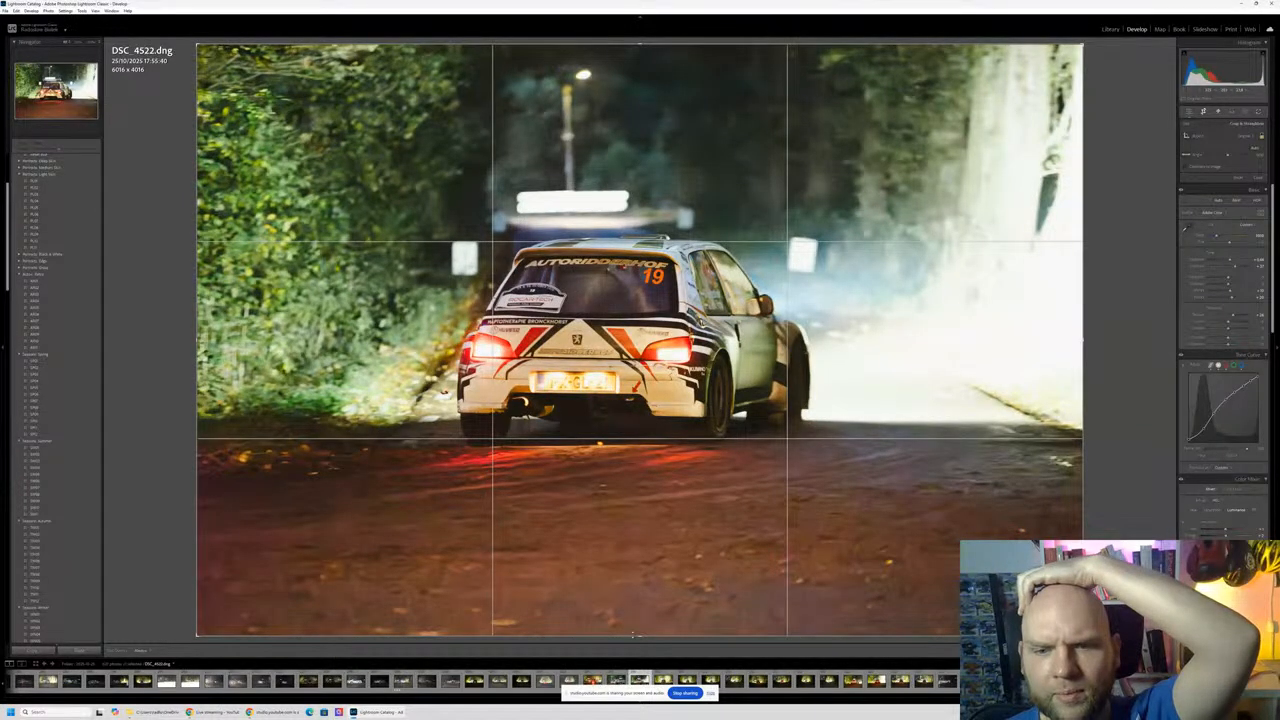
pyautogui.moveTo(632, 634); pyautogui.dragTo(730, 570)
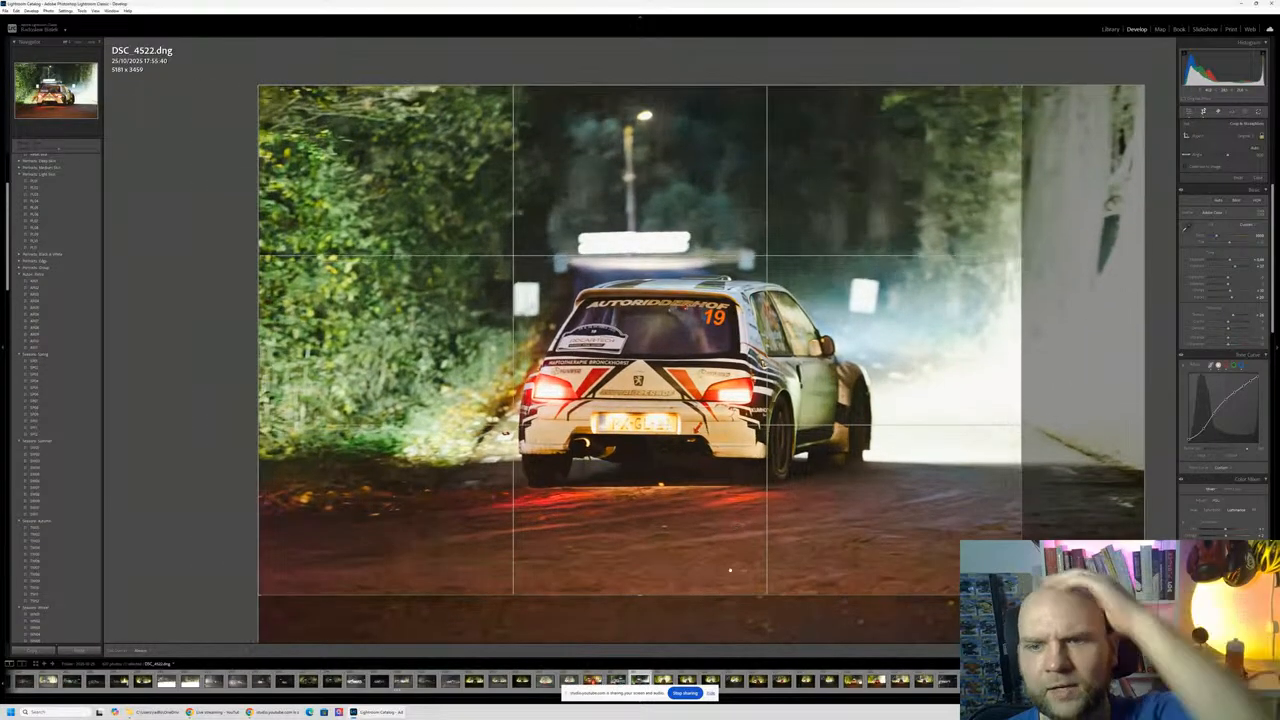
pyautogui.moveTo(648, 600); pyautogui.dragTo(650, 552)
pyautogui.press('Return')
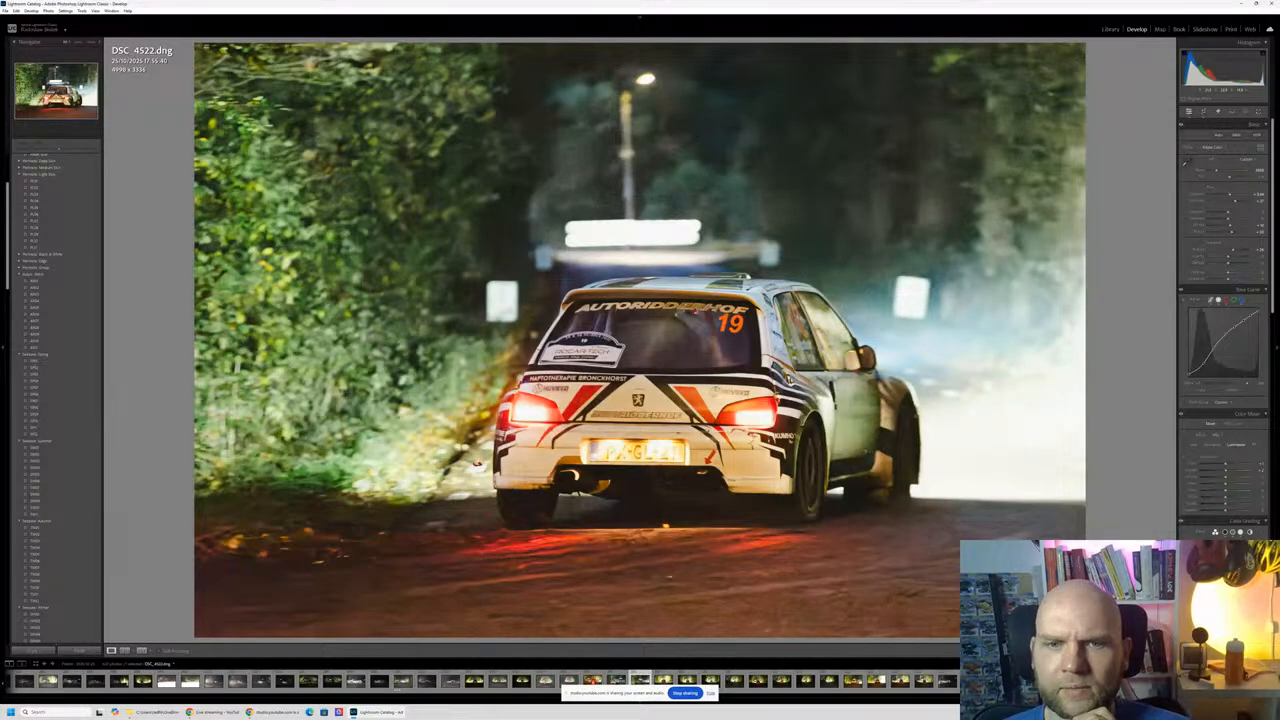
# Step: Examine the noise on the car in DSC_4522 at close zoom and compare the photo before and after editing
pyautogui.click(911, 415)
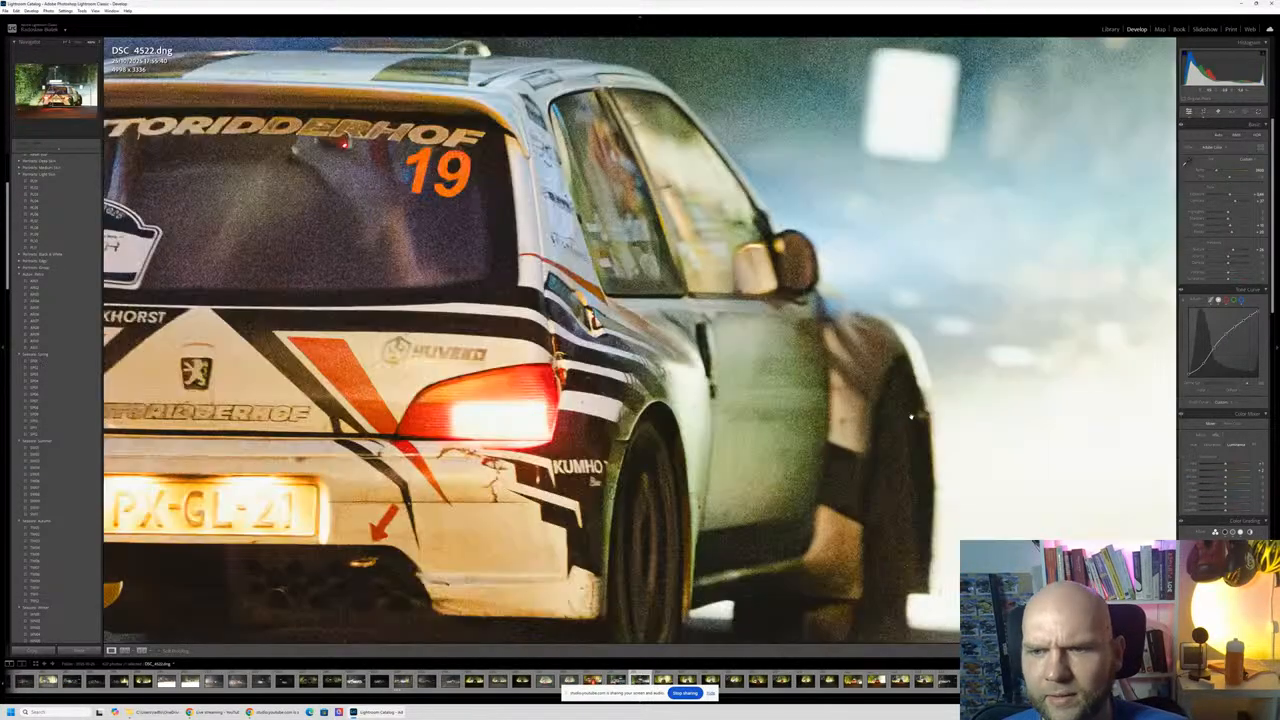
pyautogui.click(911, 415)
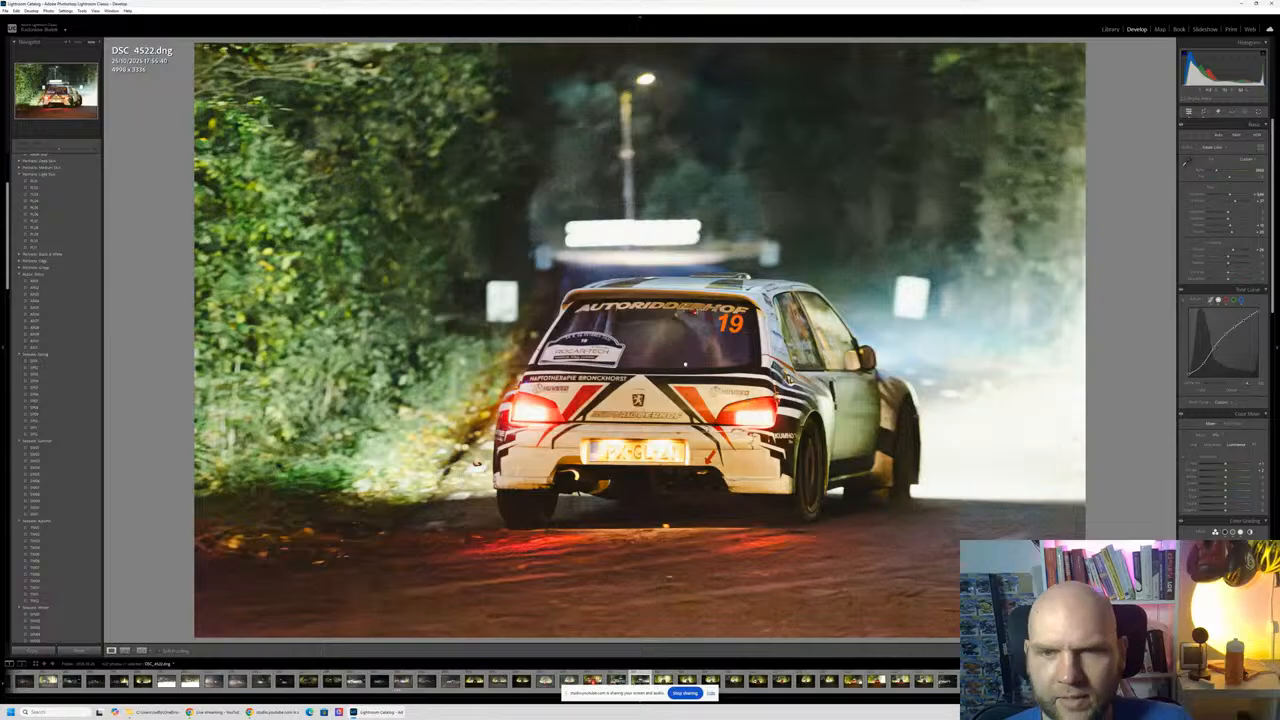
pyautogui.scroll(-4, 1223, 345)
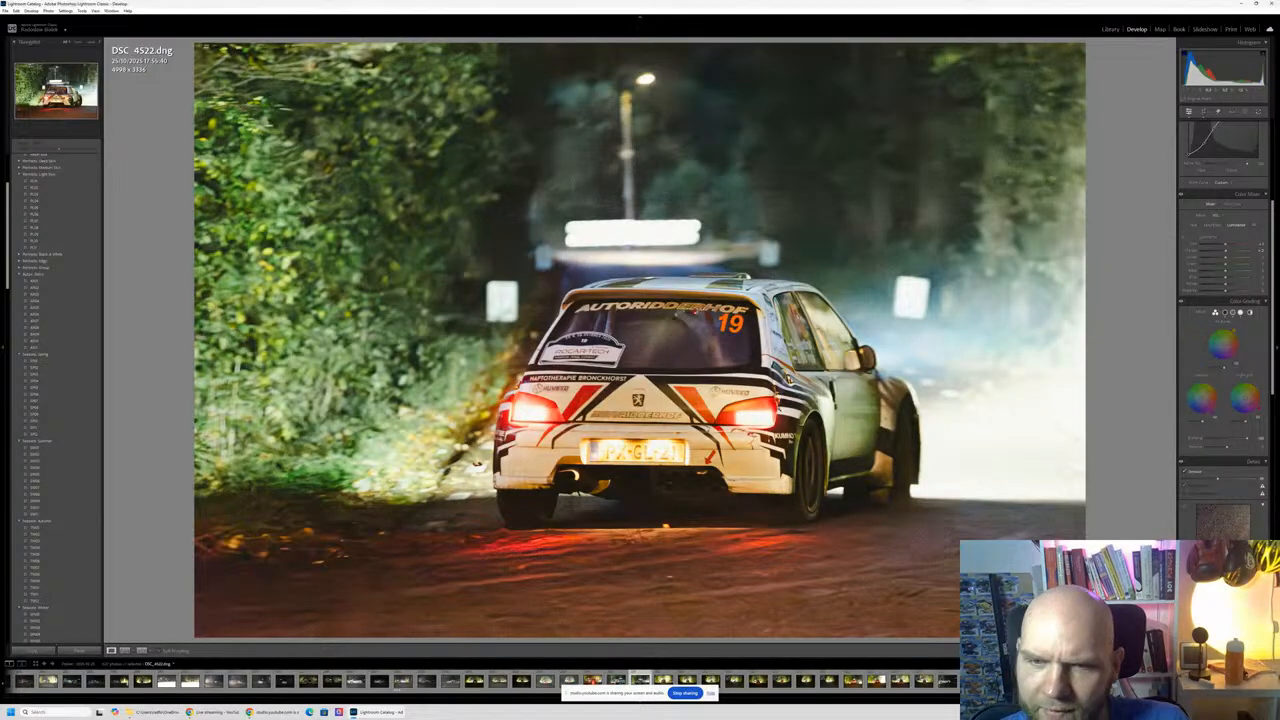
pyautogui.click(747, 384)
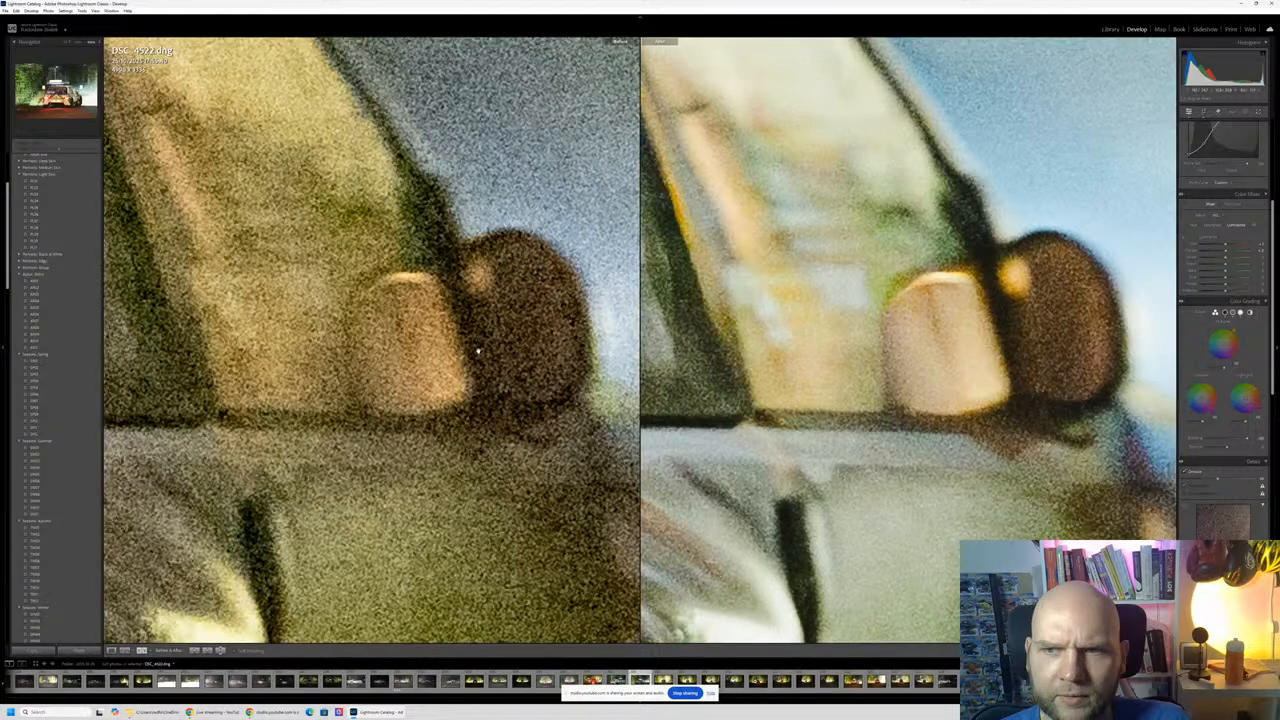
pyautogui.click(477, 351)
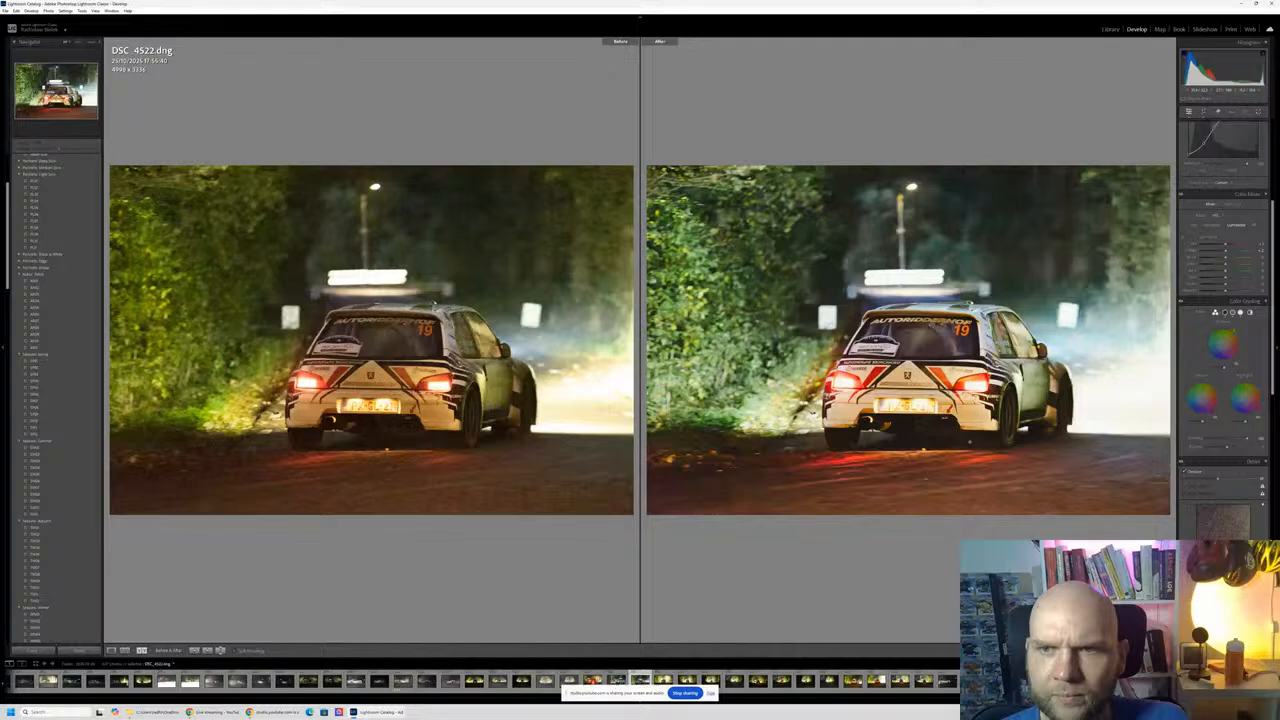
pyautogui.press('y')
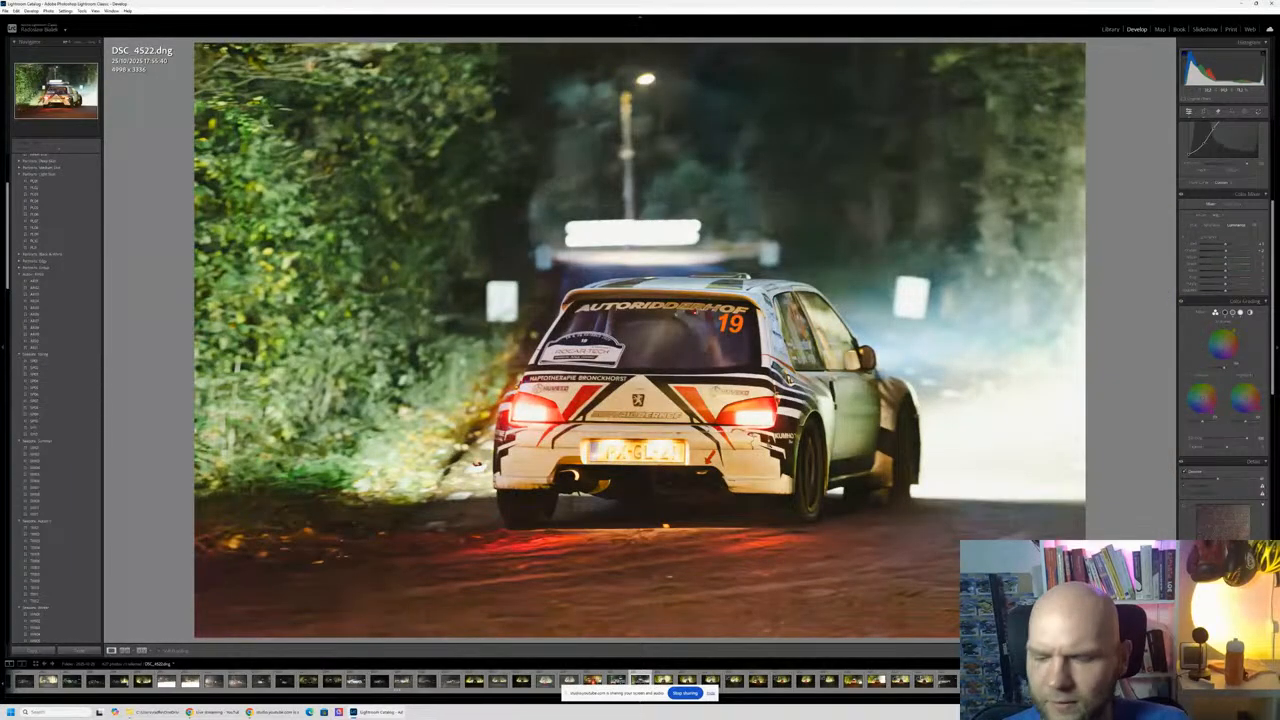
# Step: Browse the unedited photos from DSC_4523 to DSC_4534 for usable shots
pyautogui.press('Right')
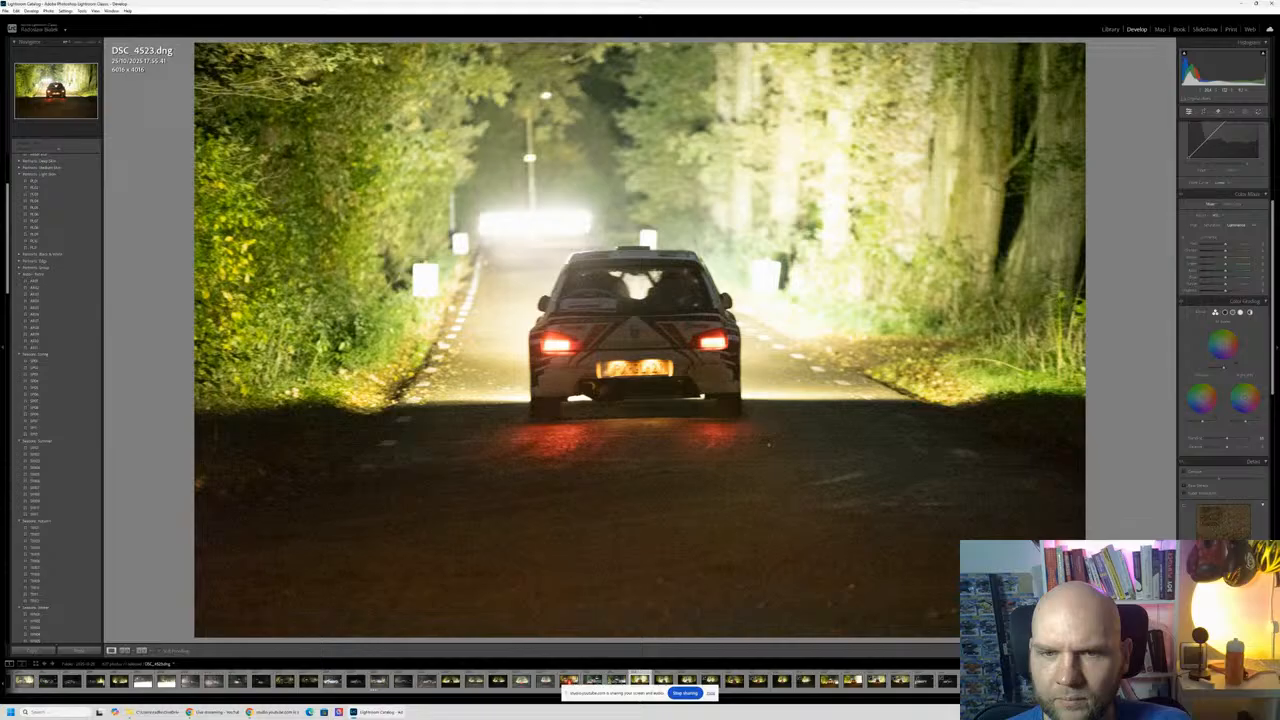
pyautogui.press('Right')
pyautogui.press('Right')
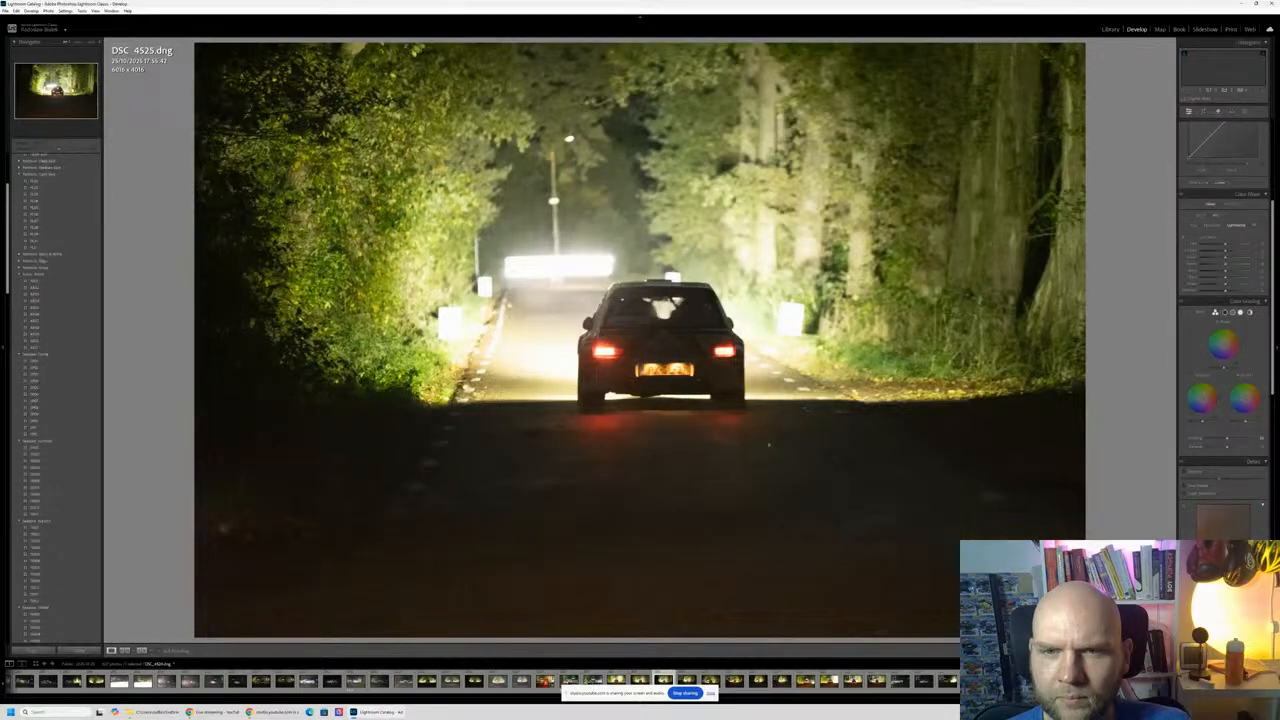
pyautogui.press('Right')
pyautogui.press('Right')
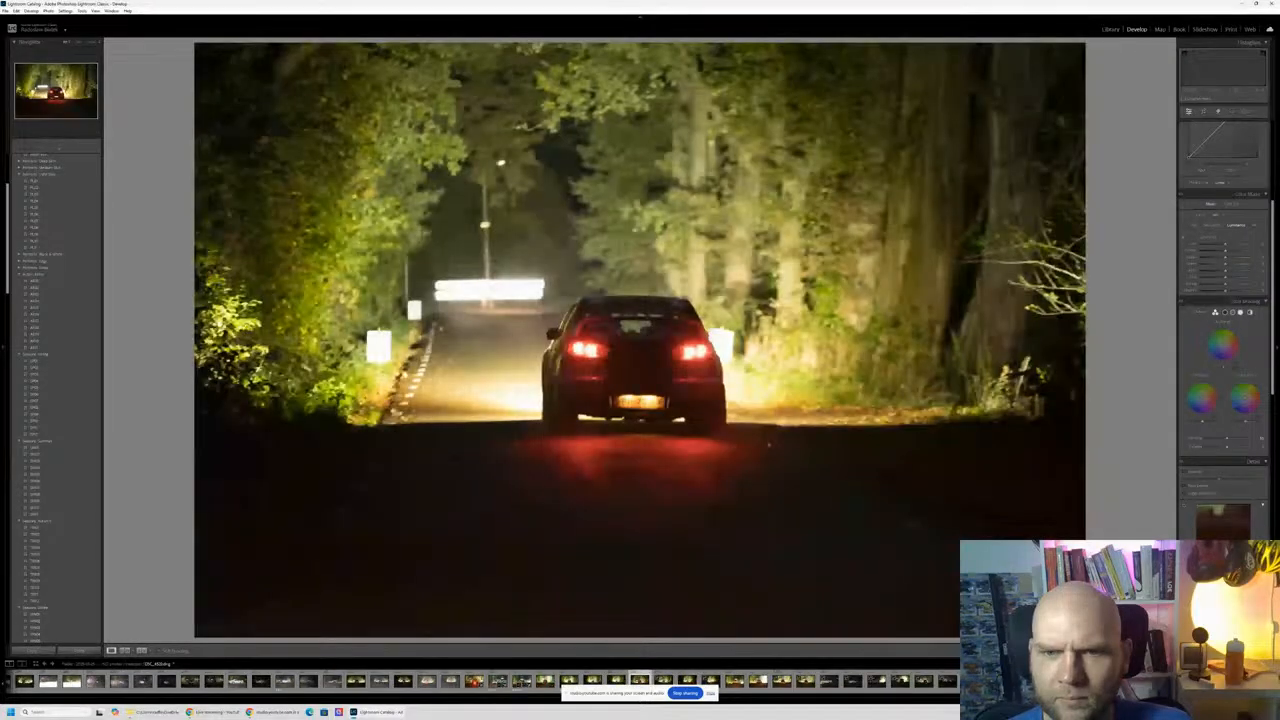
pyautogui.press('Right')
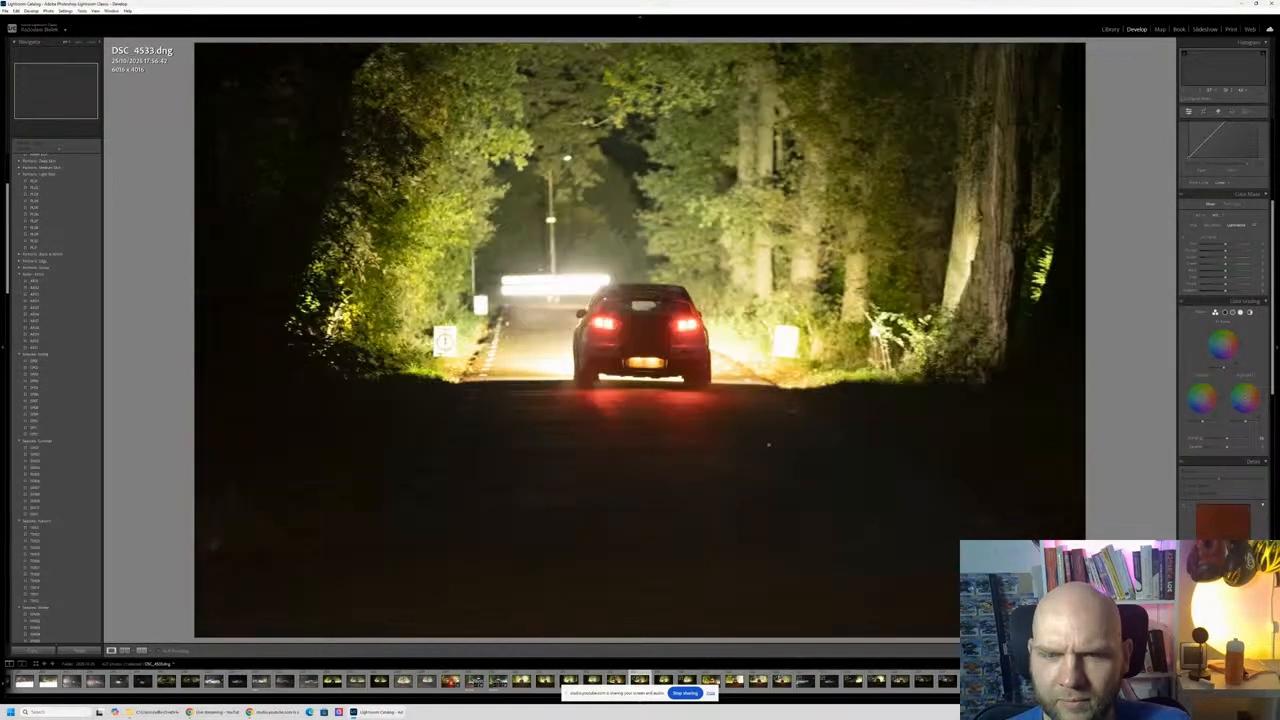
pyautogui.press('Right')
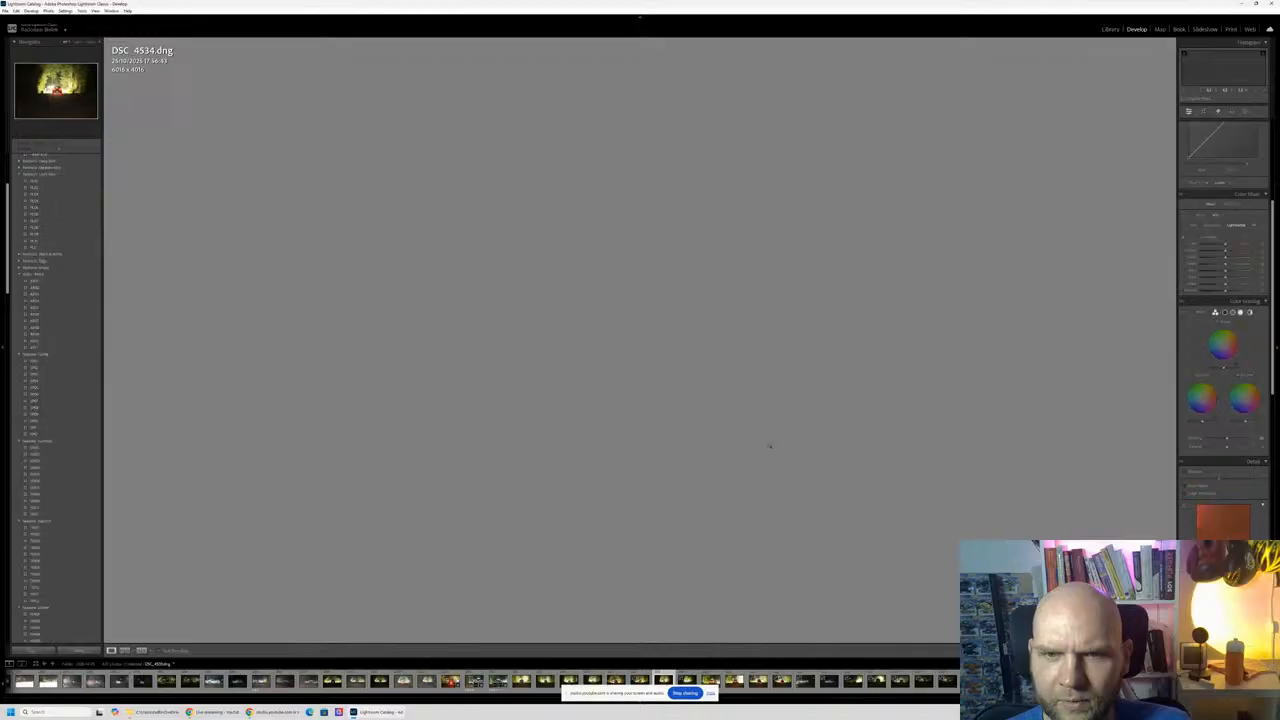
# Step: Go to the overexposed photo DSC_4535 and delete it from disk
pyautogui.press('Right')
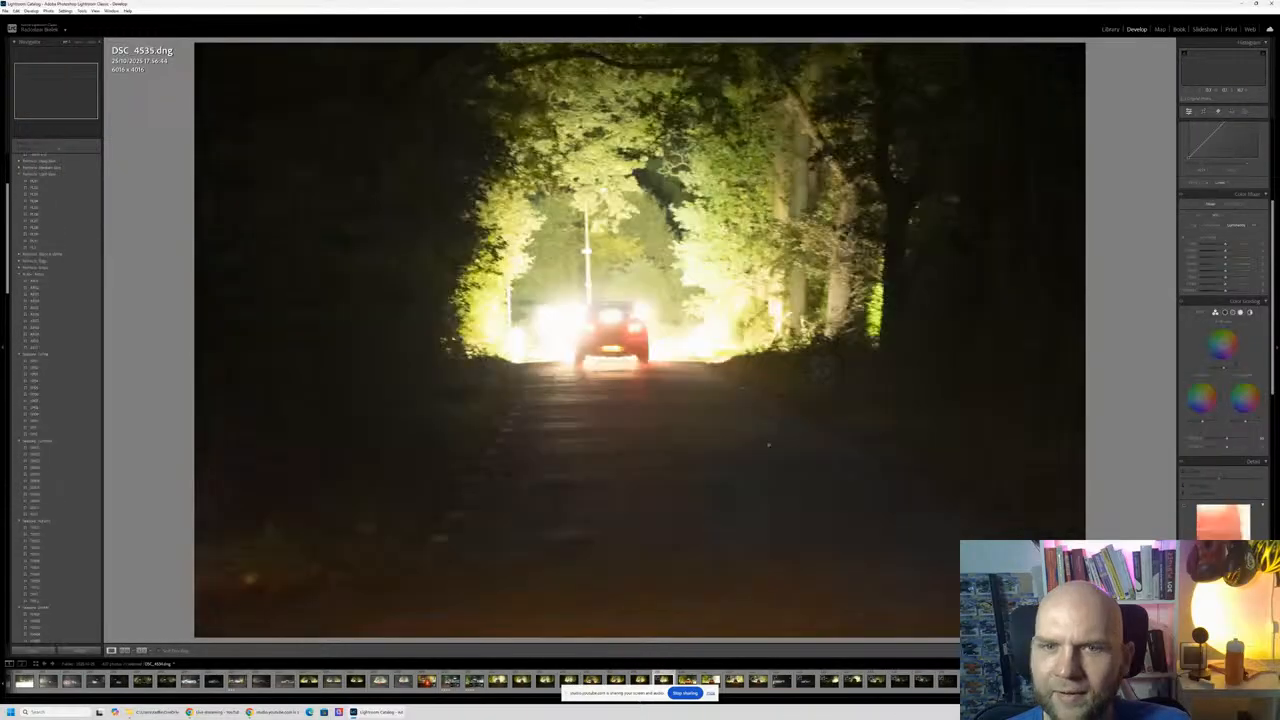
pyautogui.press('Delete')
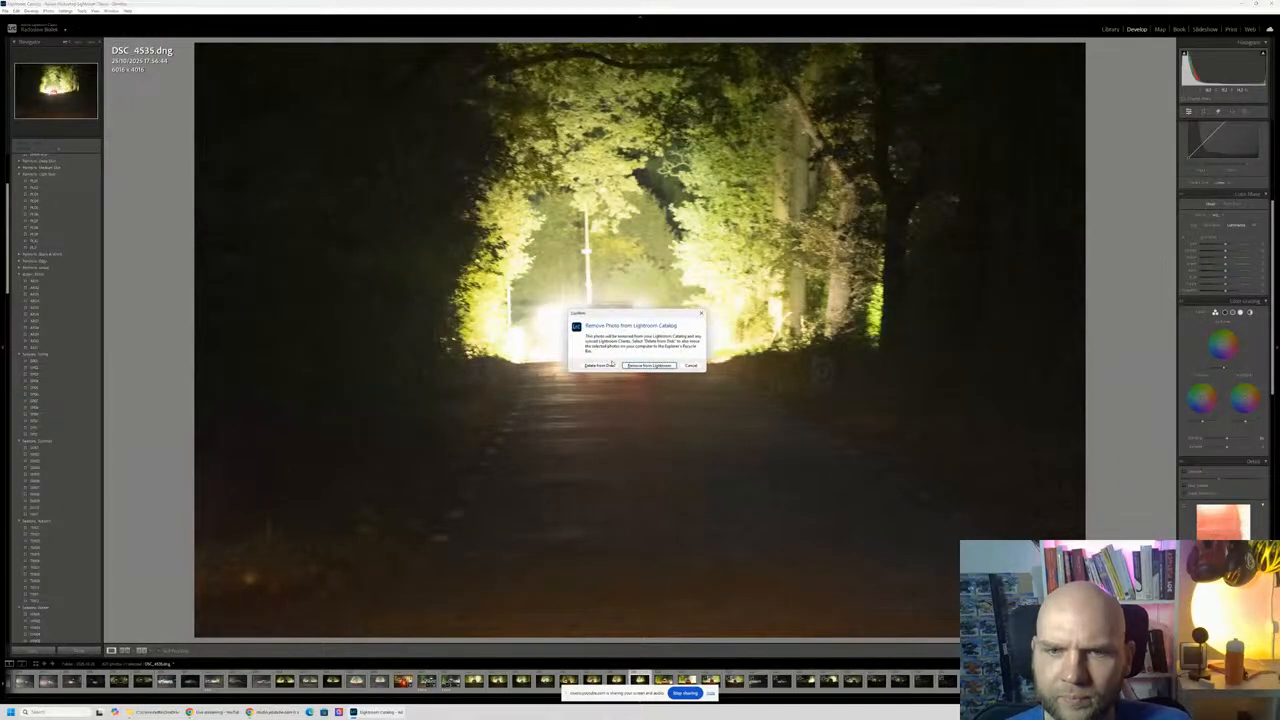
pyautogui.click(606, 367)
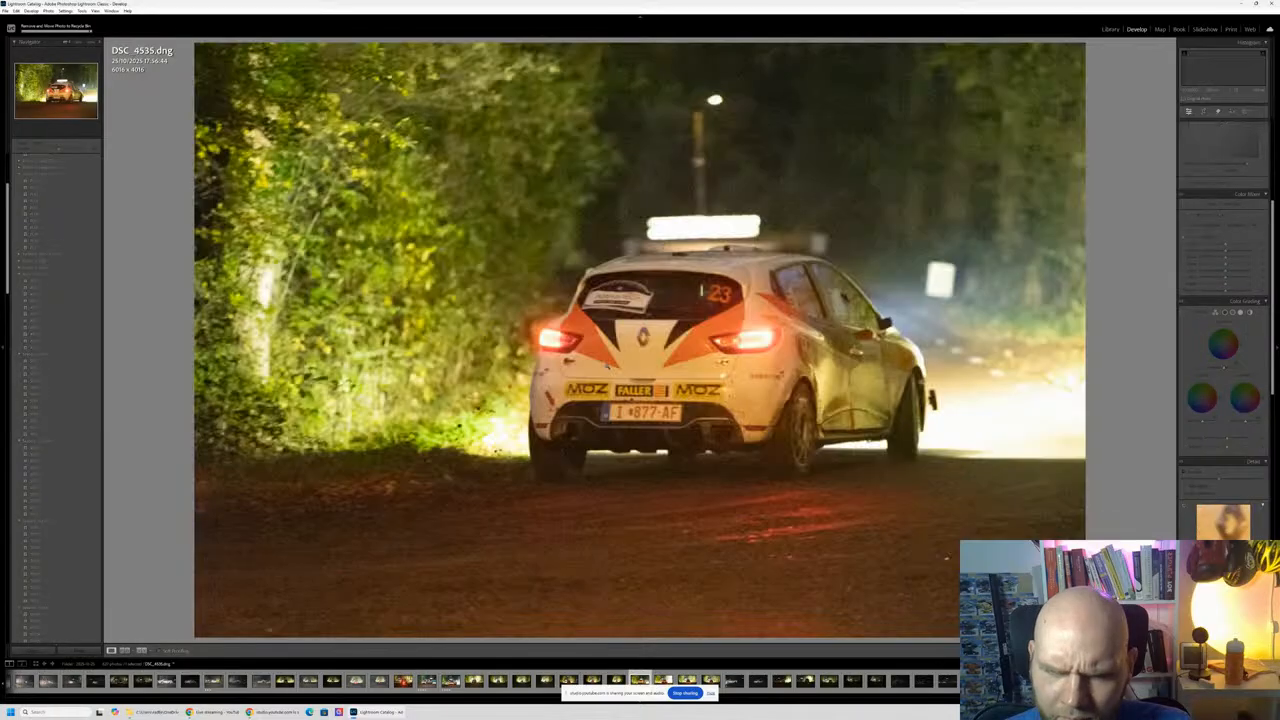
# Step: Look through the photos of the white and orange car number 23 and continue to DSC_4543
pyautogui.press('Right')
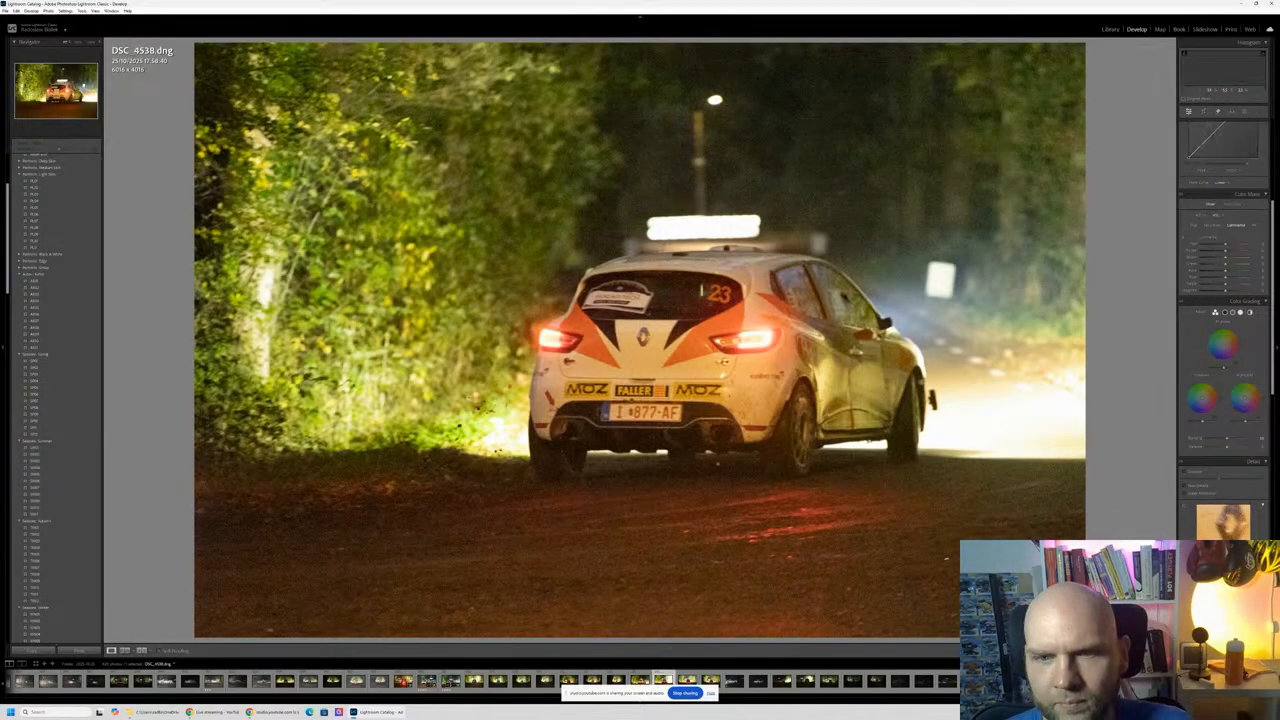
pyautogui.press('Right')
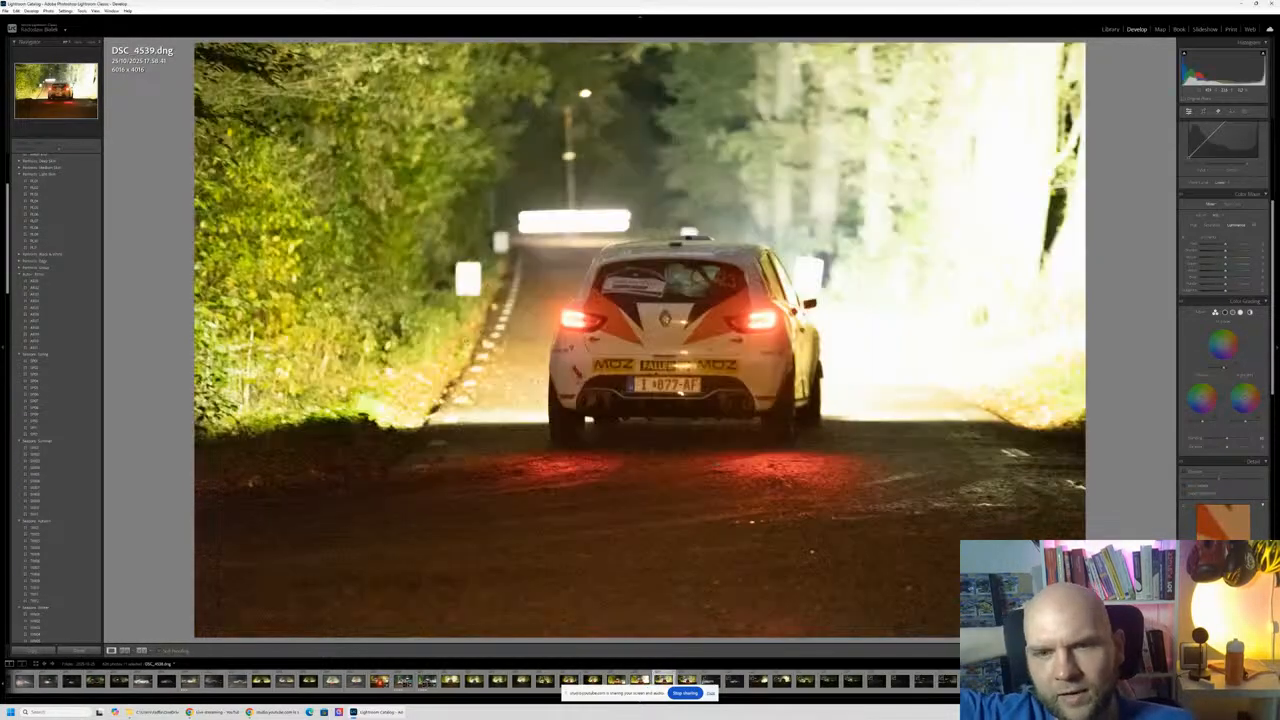
pyautogui.press('Right')
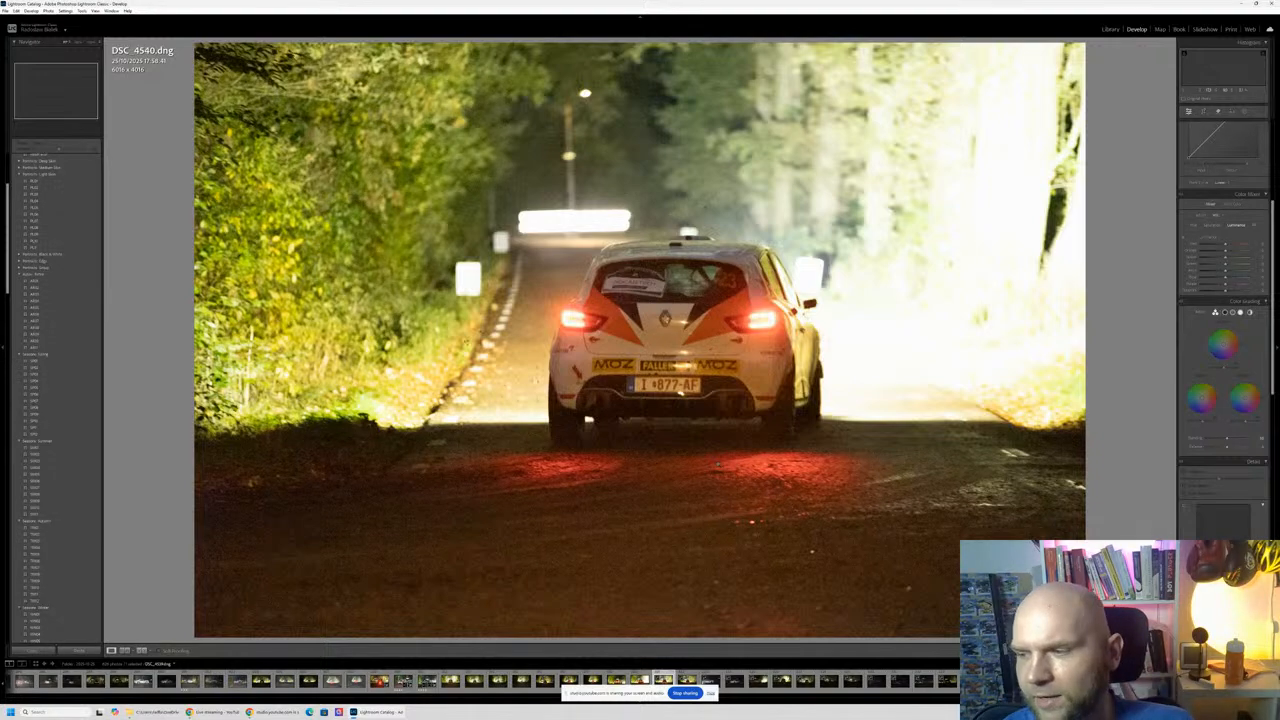
pyautogui.press('Right')
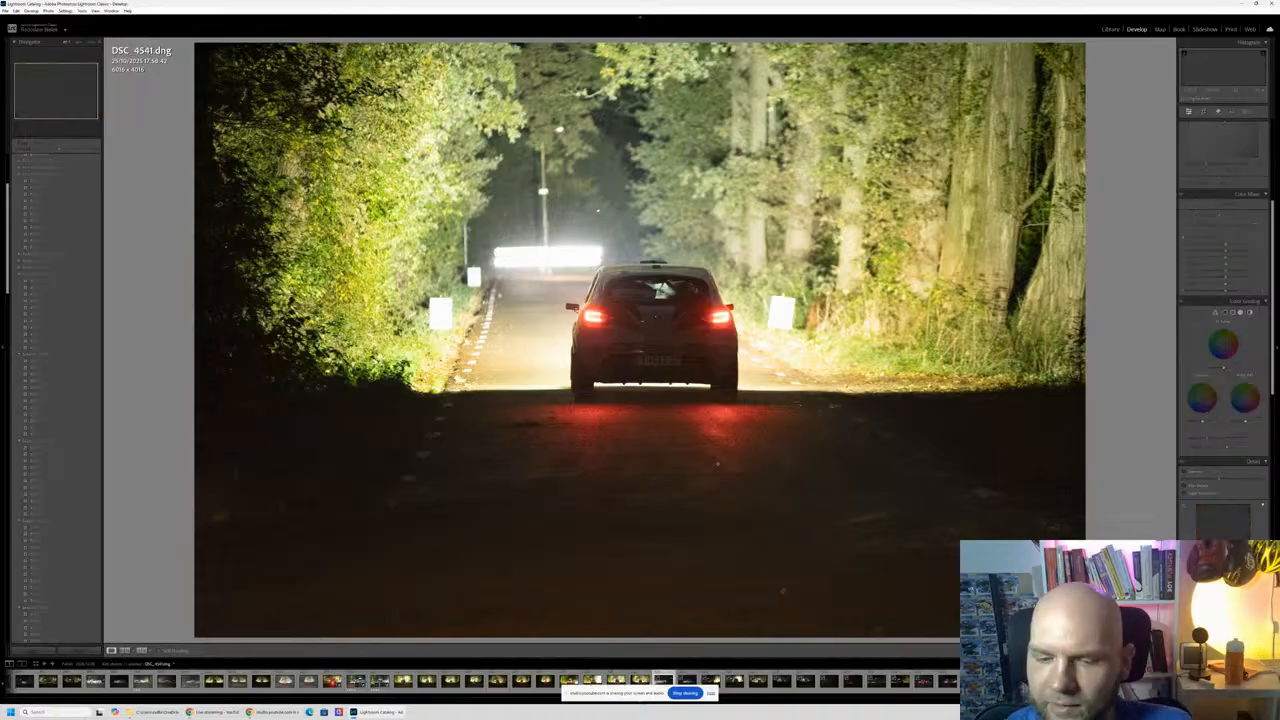
pyautogui.press('Right')
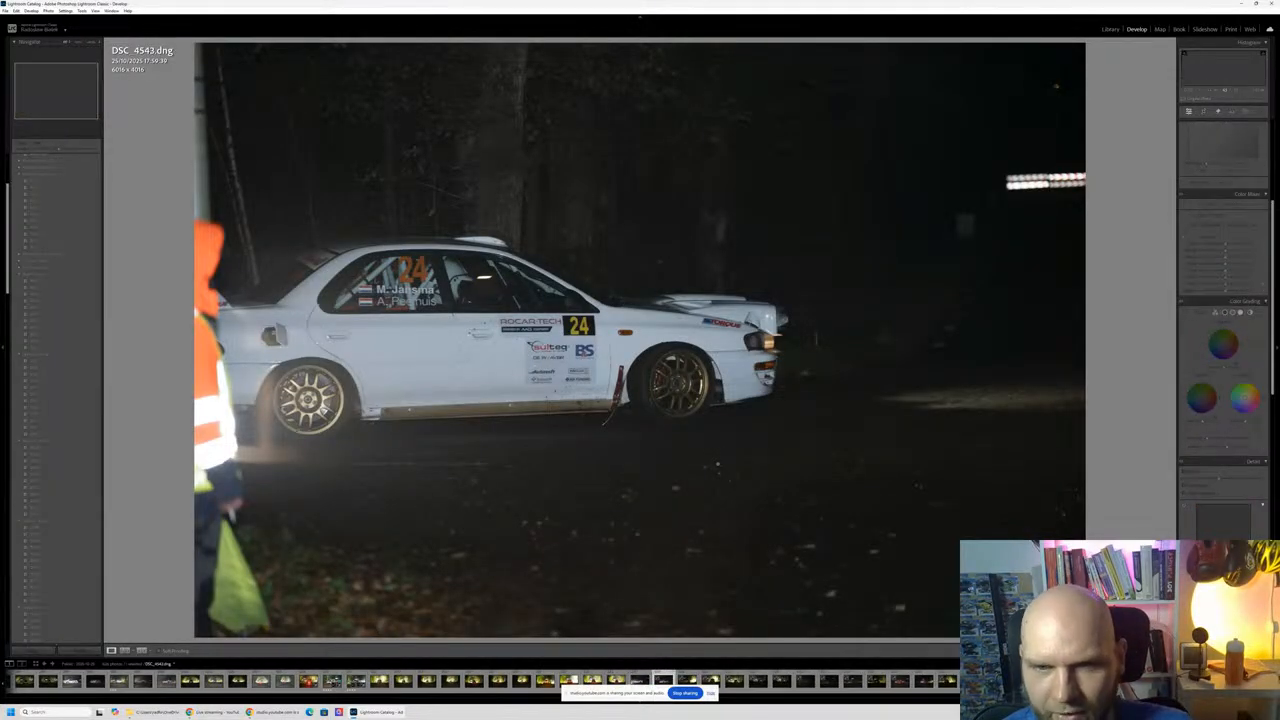
# Step: Look through the photos of the white car number 24 driving away, up to DSC_4548
pyautogui.press('Right')
pyautogui.press('Right')
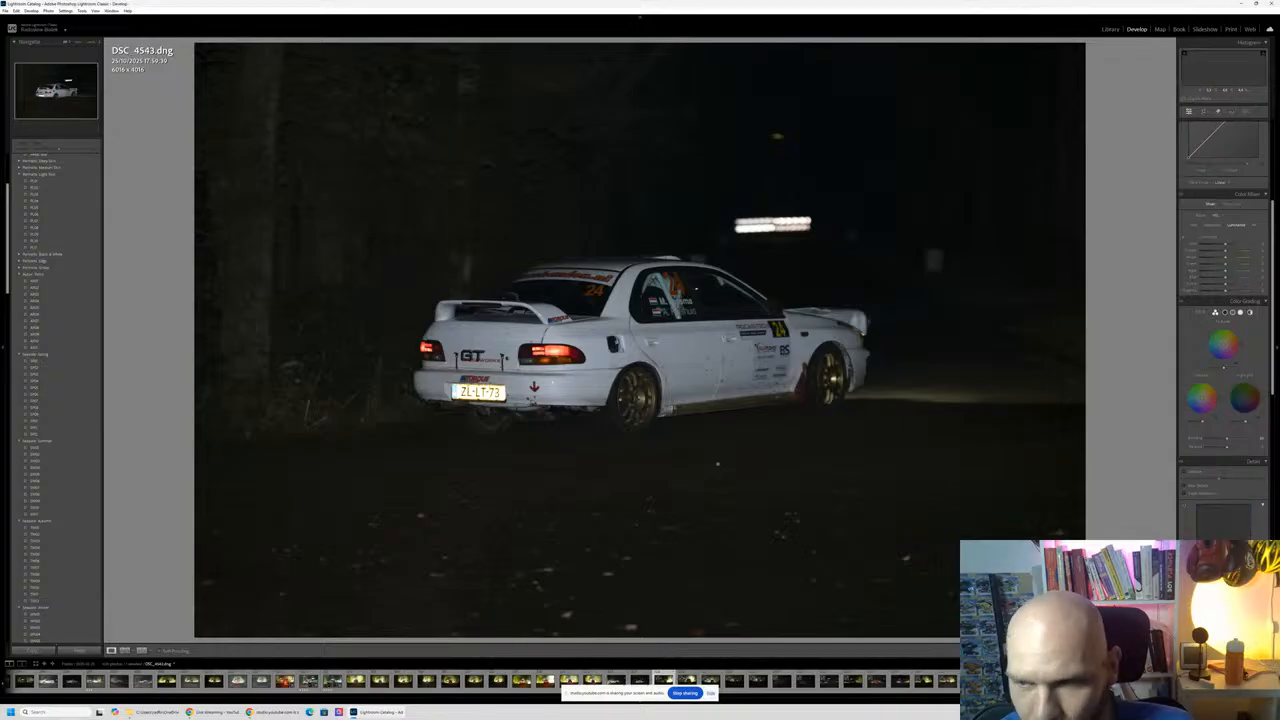
pyautogui.press('Right')
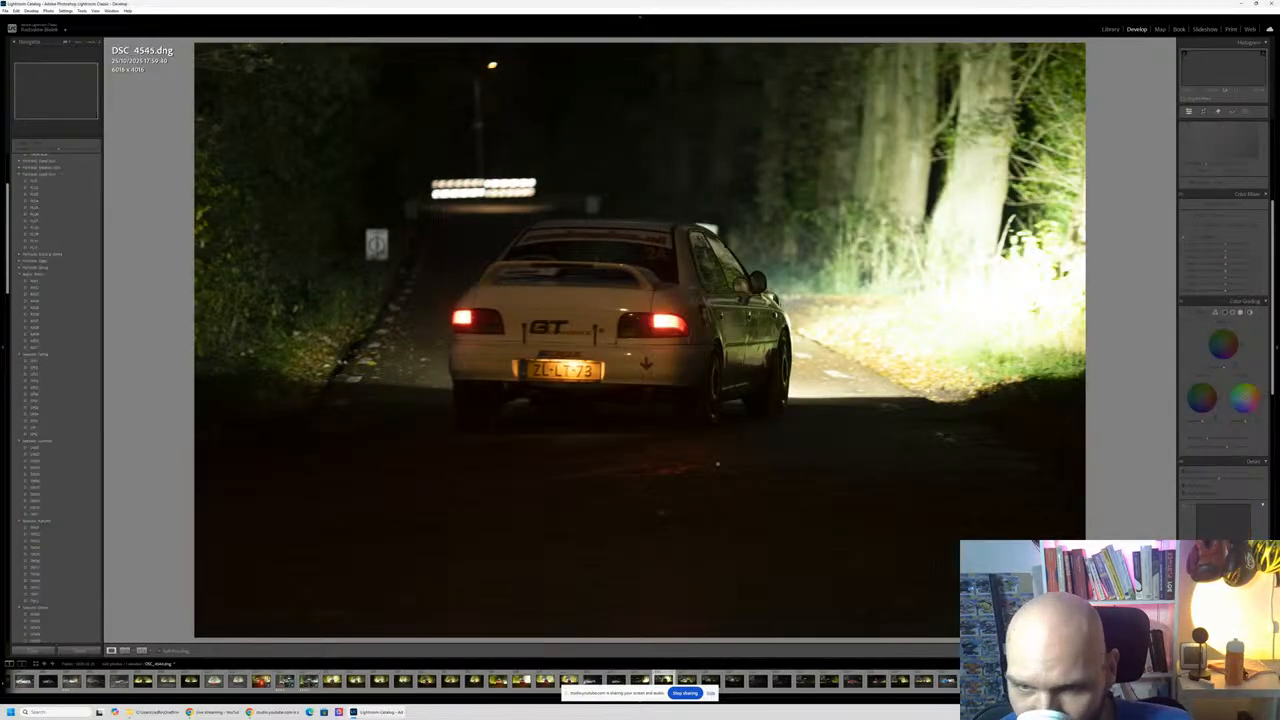
pyautogui.press('Right')
pyautogui.press('Right')
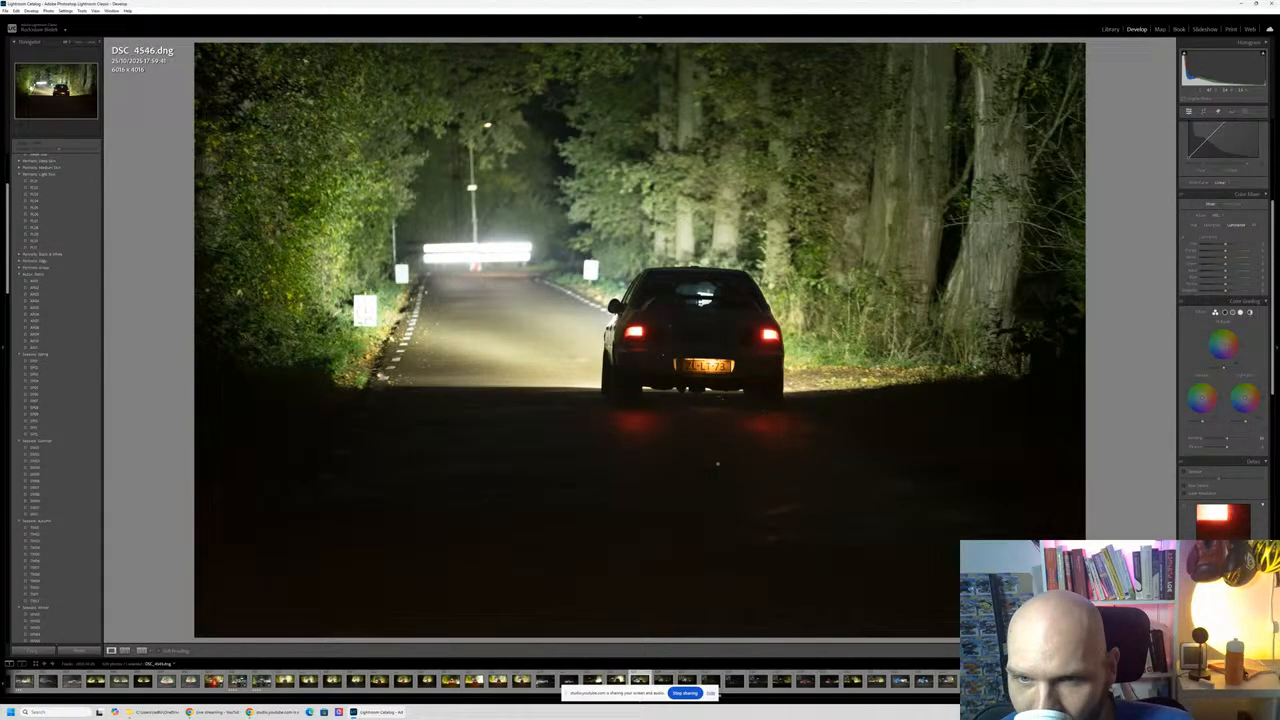
pyautogui.press('Right')
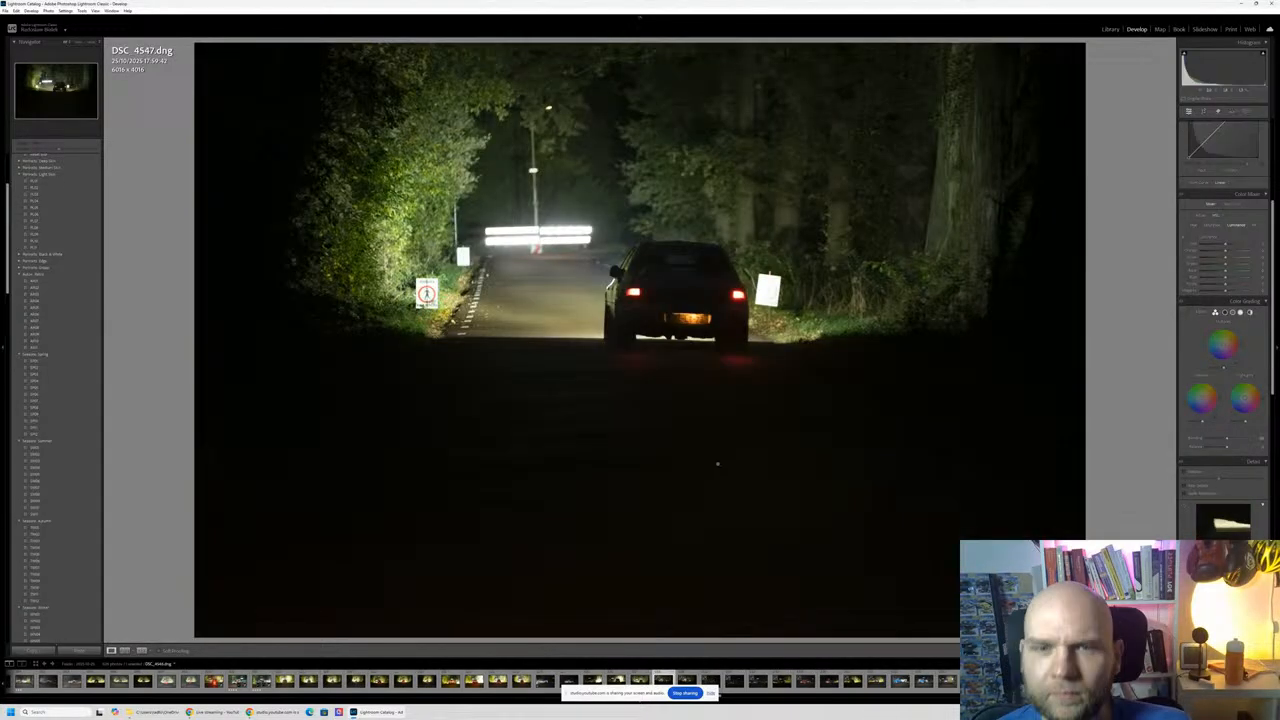
pyautogui.press('Right')
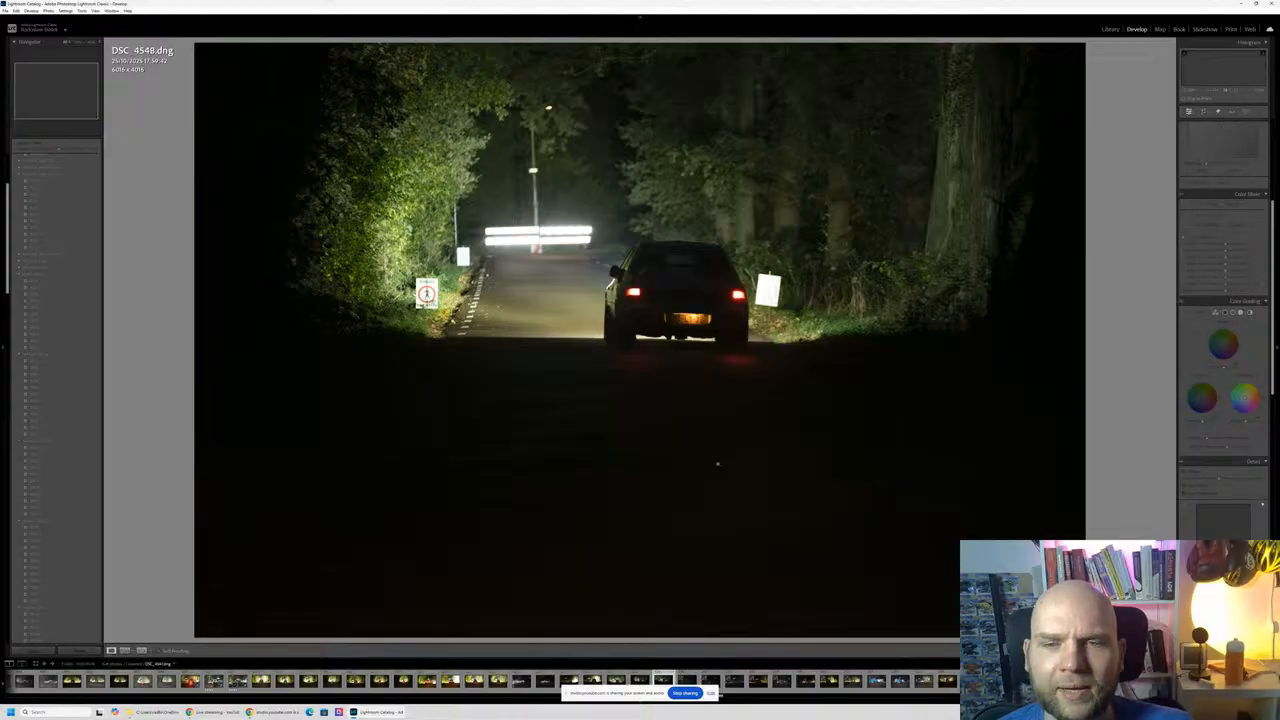
# Step: Browse the dark photos of the blue and white car number 22 and continue to the red car in DSC_4554
pyautogui.press('Right')
pyautogui.press('Right')
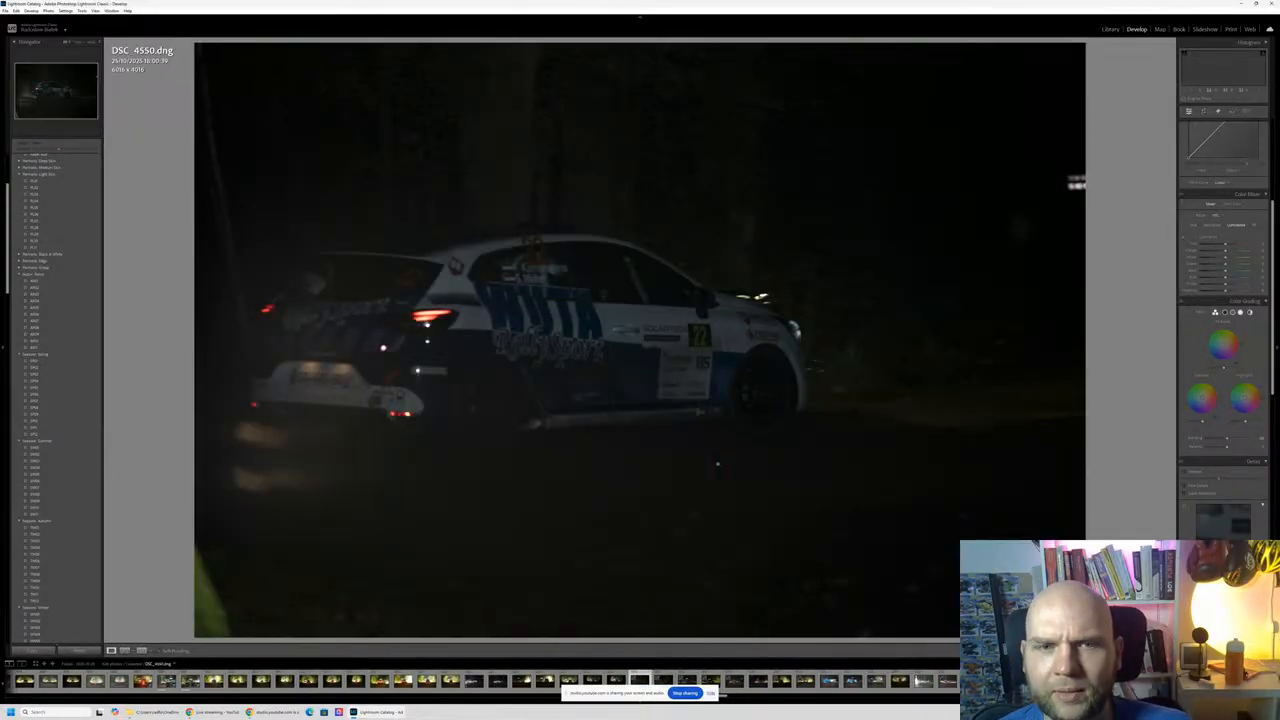
pyautogui.press('Right')
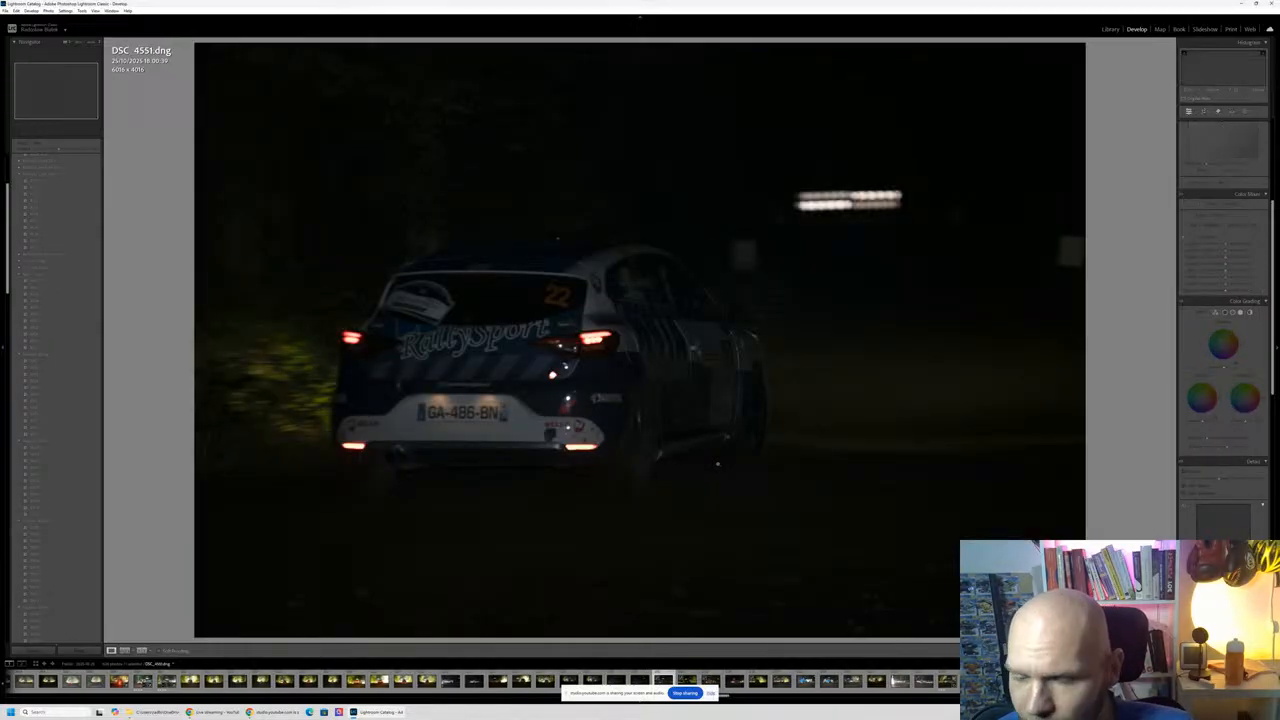
pyautogui.press('Right')
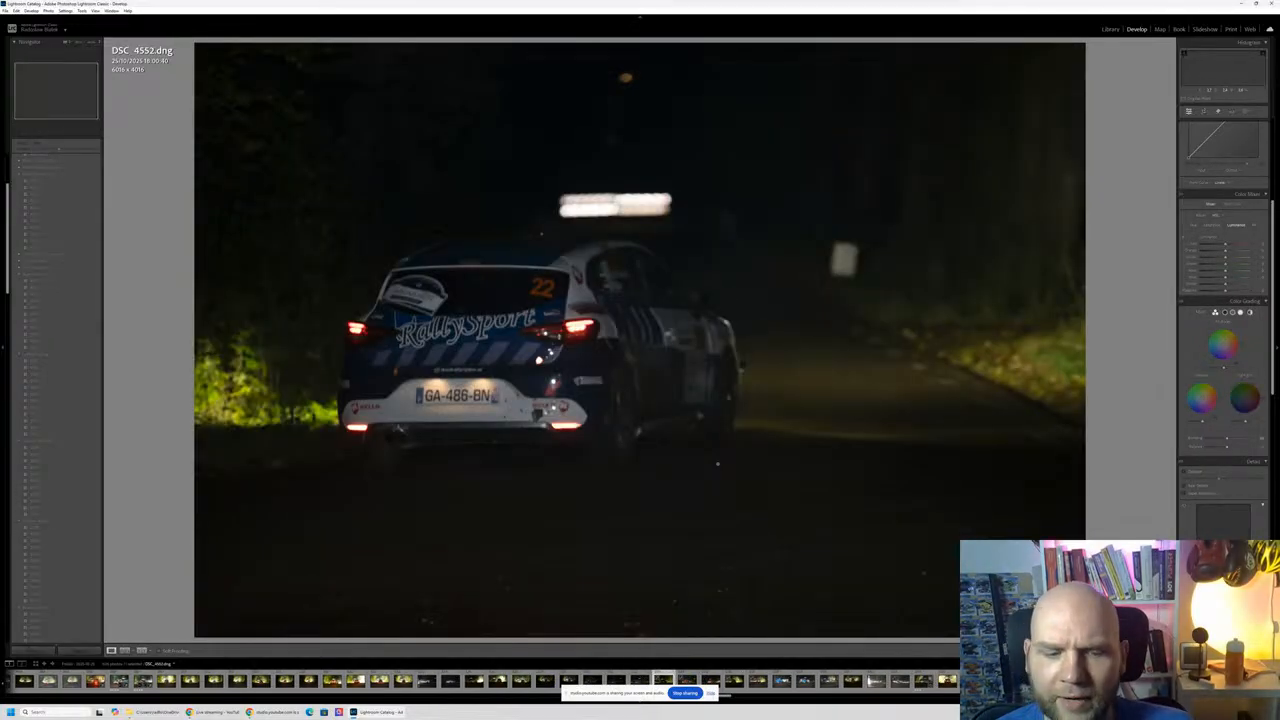
pyautogui.press('Right')
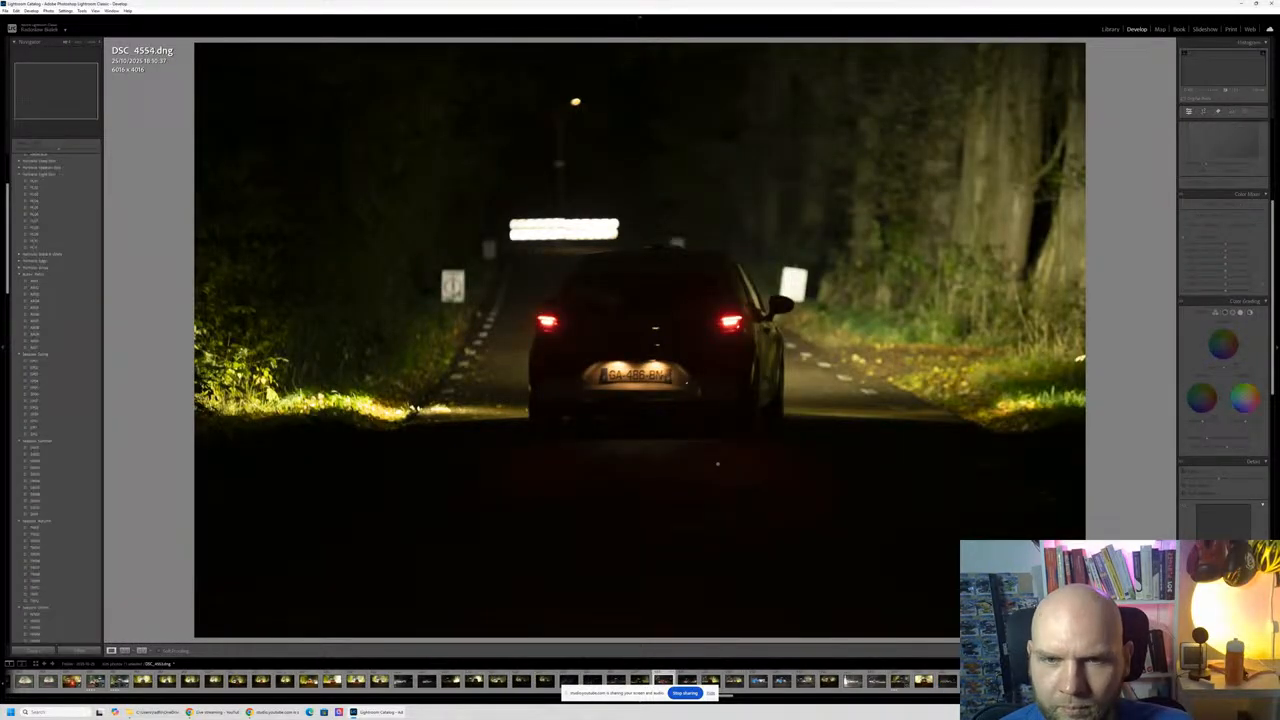
pyautogui.press('Right')
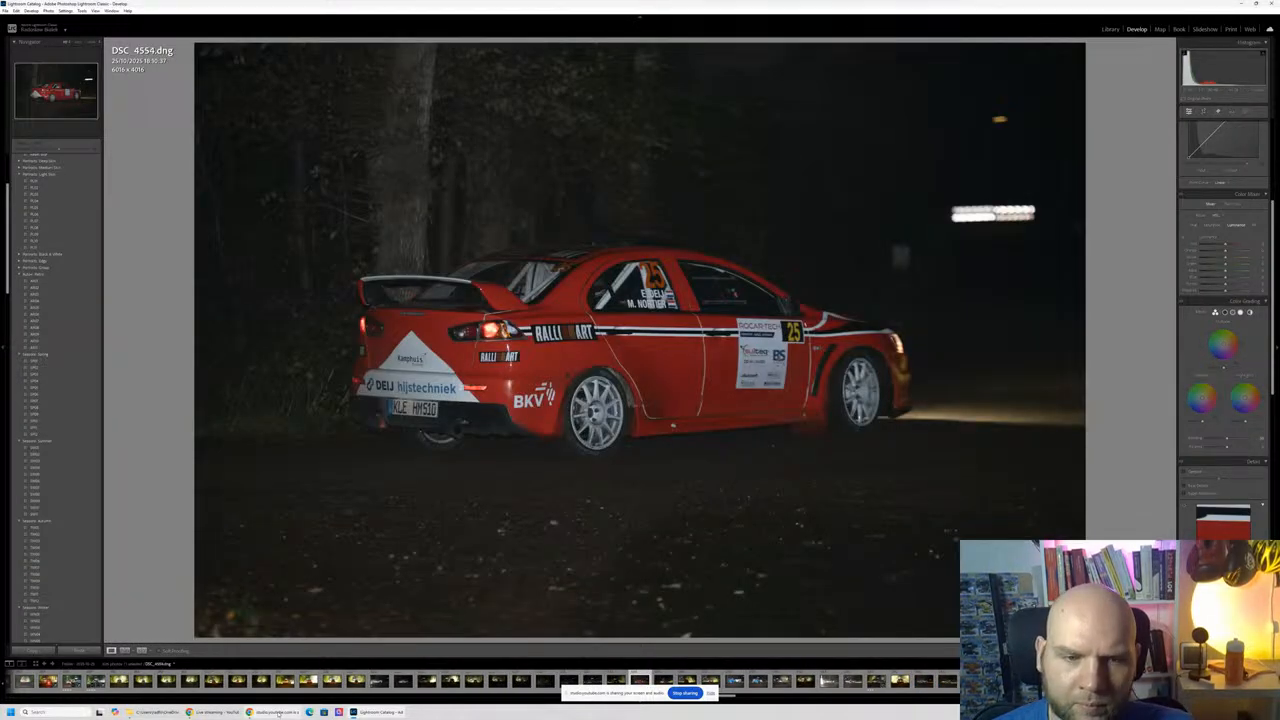
# Step: Brighten DSC_4554, the side view of the red car number 25, by raising its Exposure
pyautogui.click(216, 712)
pyautogui.click(216, 712)
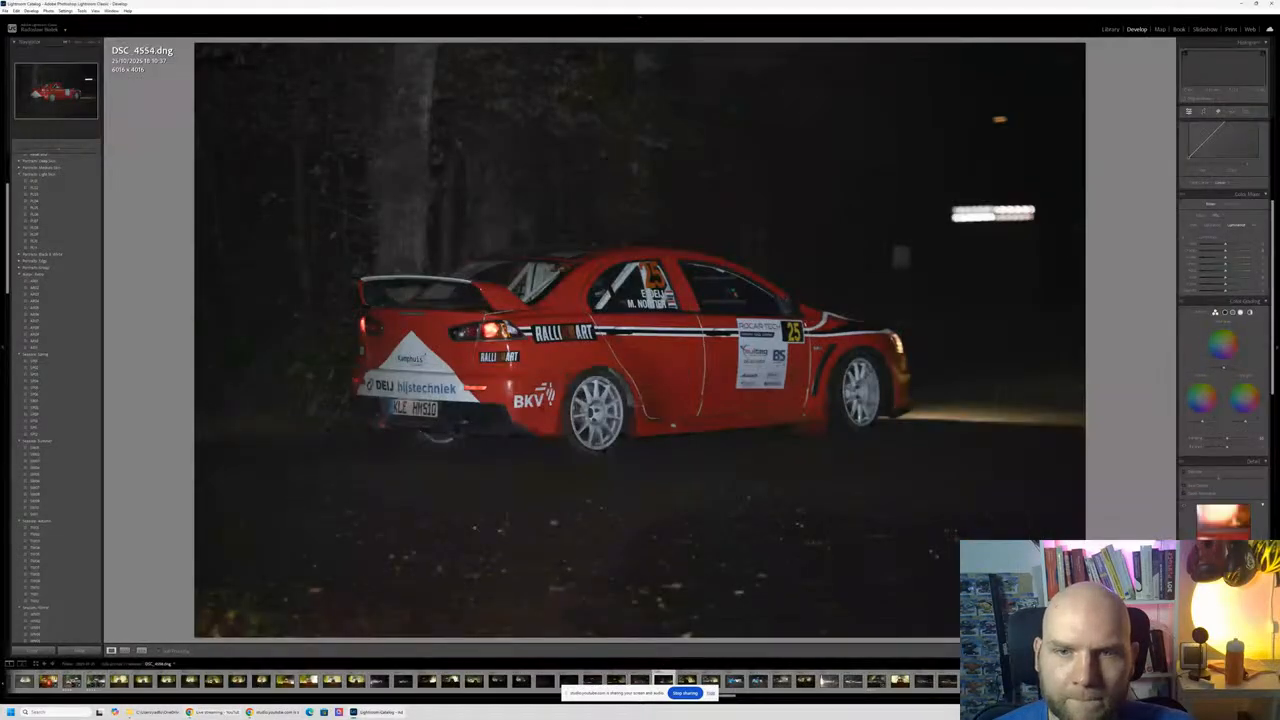
pyautogui.press('Right')
pyautogui.press('Left')
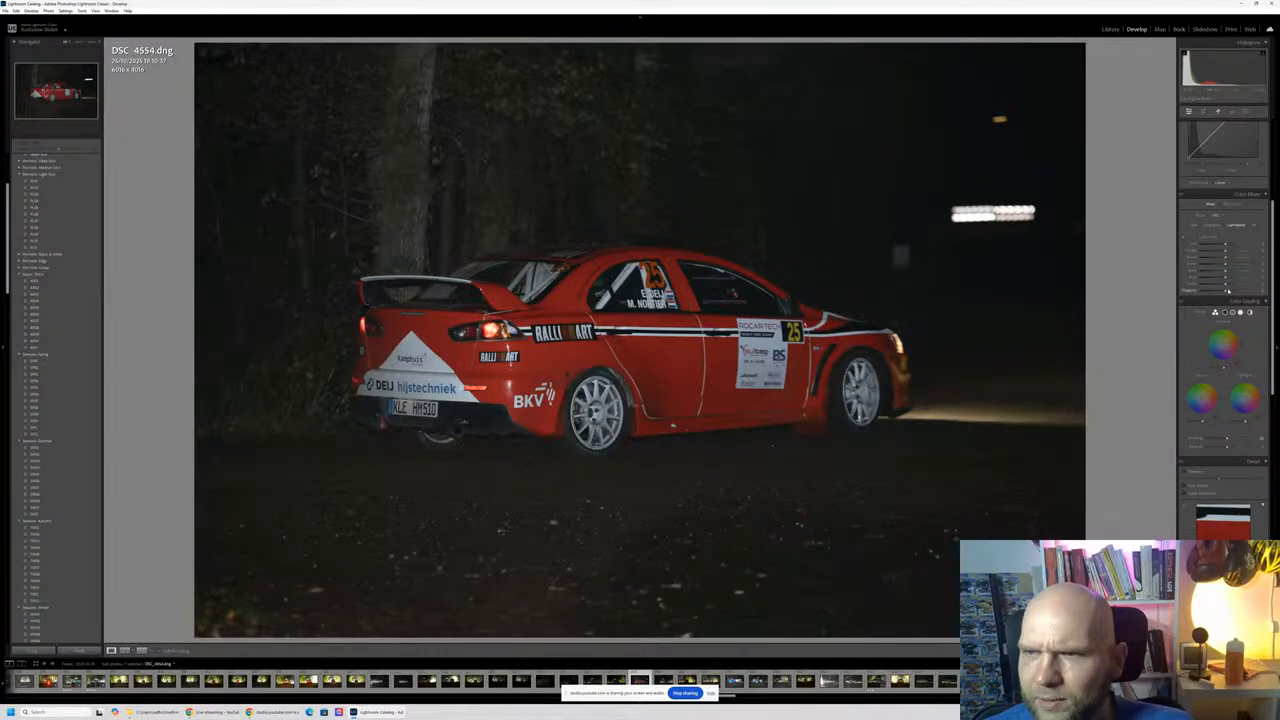
pyautogui.scroll(5, 1228, 290)
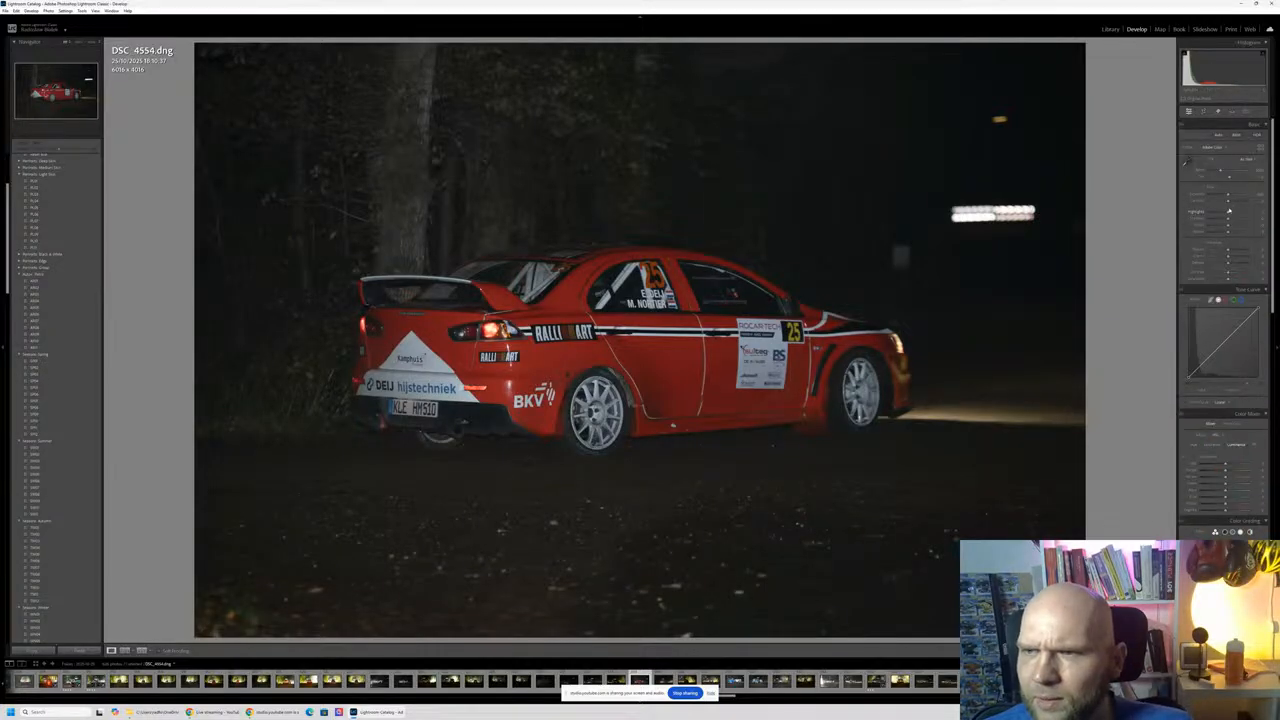
pyautogui.moveTo(1230, 196); pyautogui.dragTo(1234, 196)
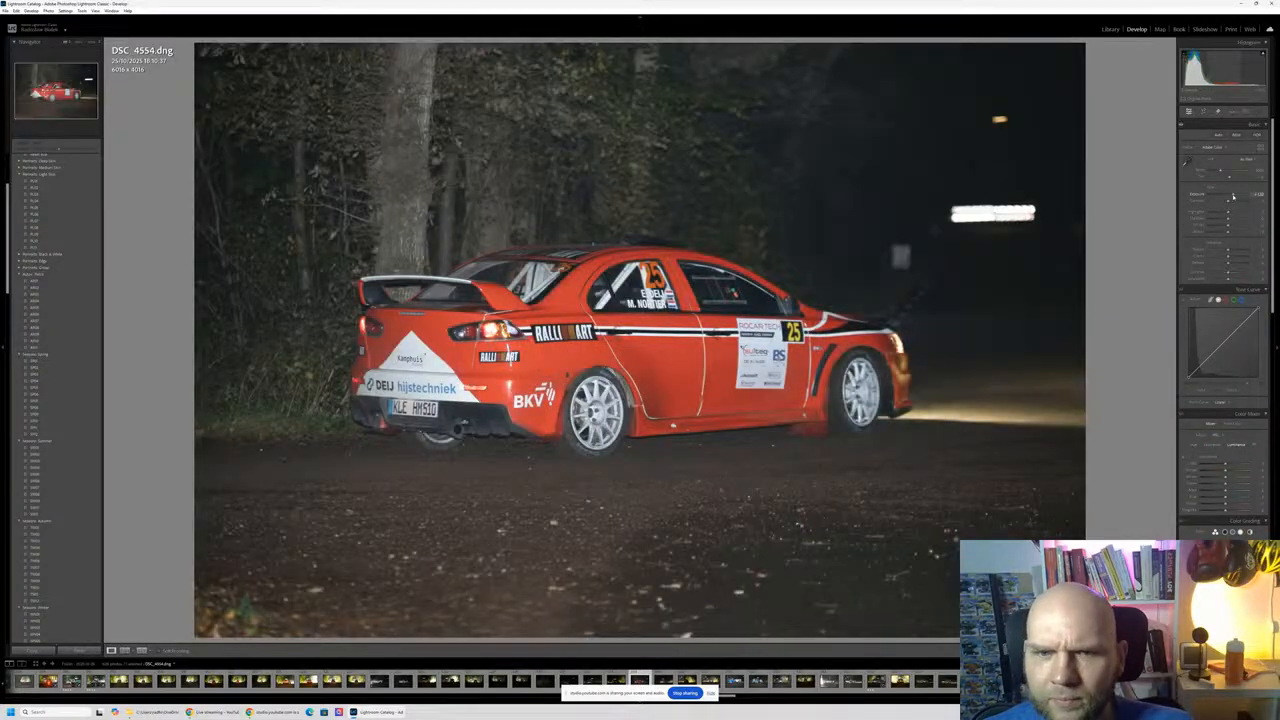
# Step: Go through the following shots to DSC_4557 and examine the red car's rear at close zoom
pyautogui.press('Right')
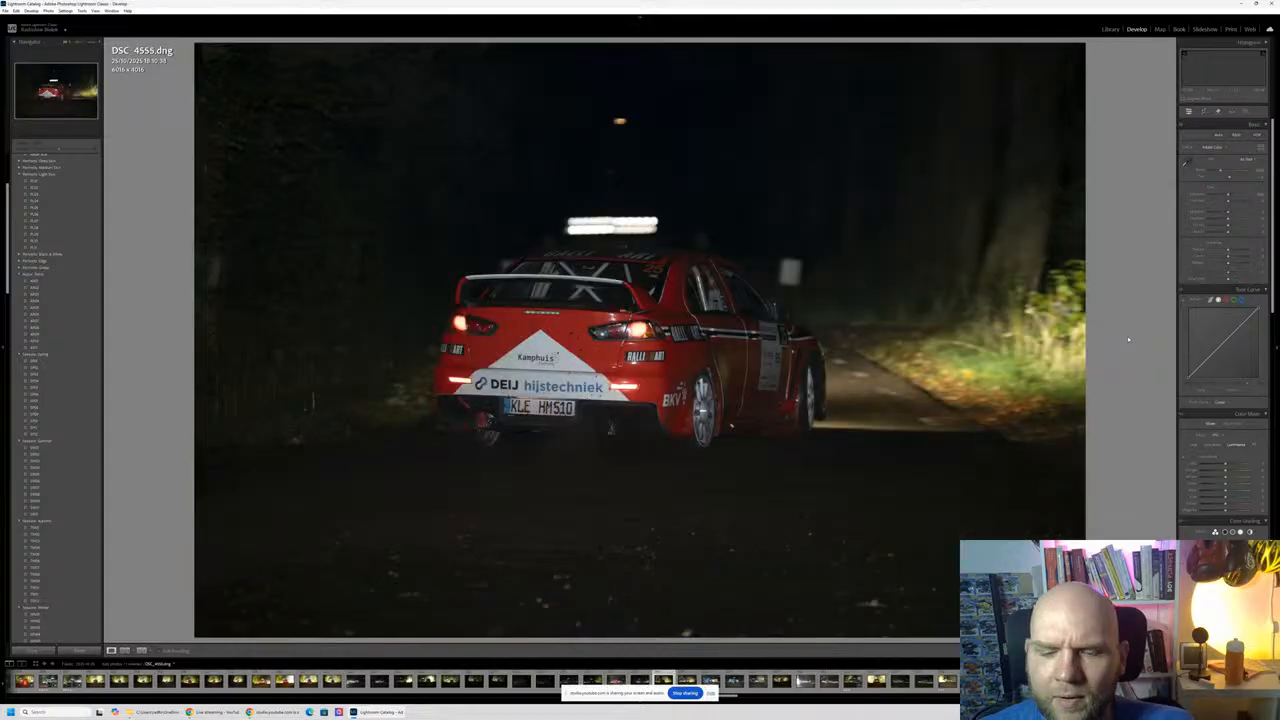
pyautogui.press('Right')
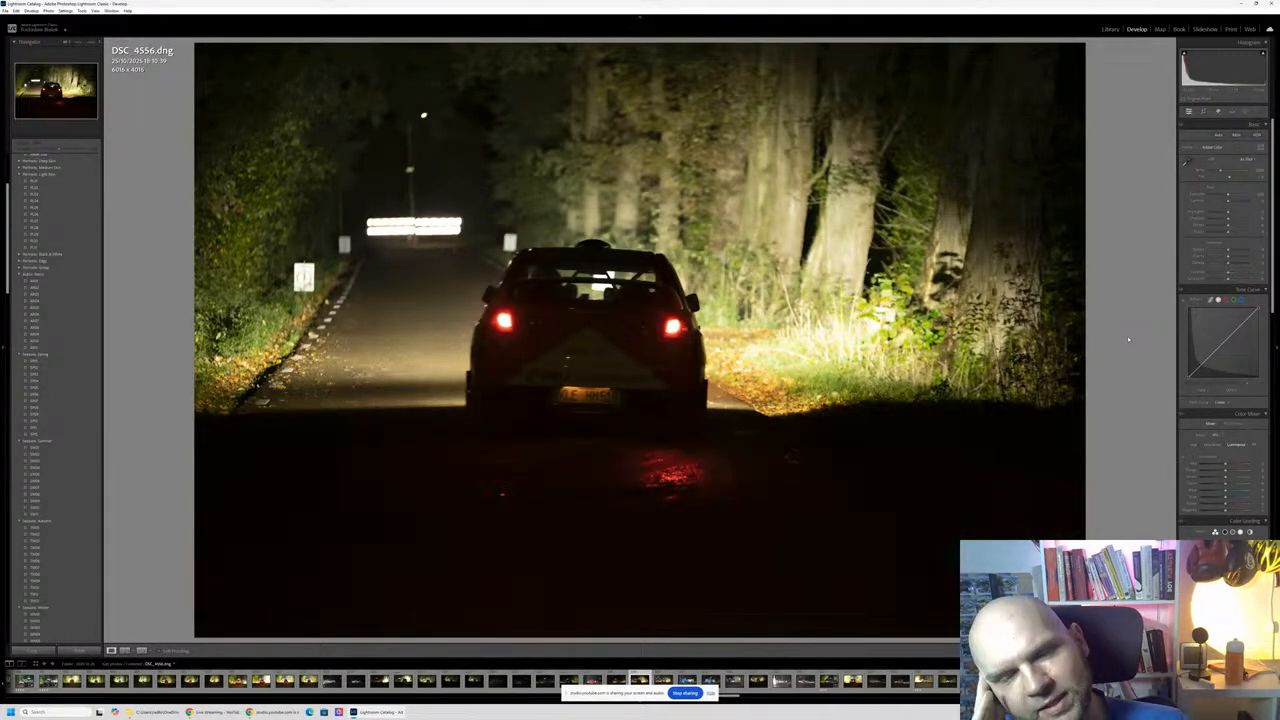
pyautogui.press('Right')
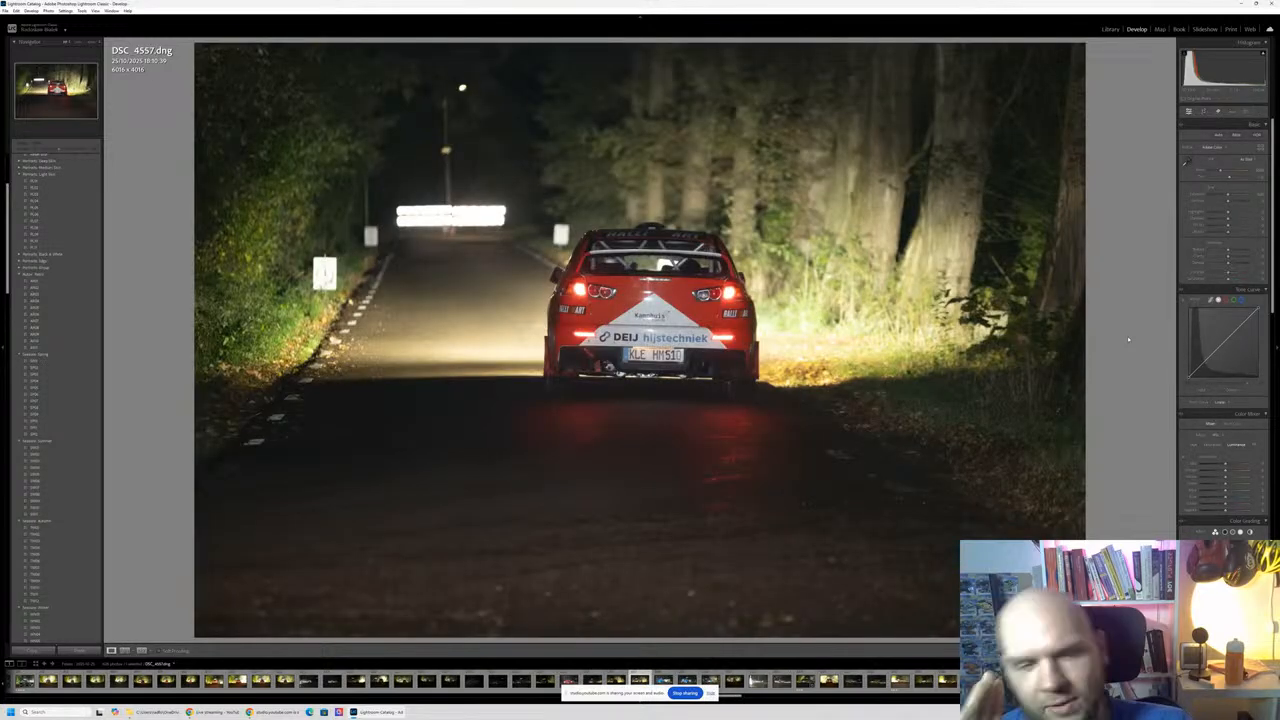
pyautogui.press('z')
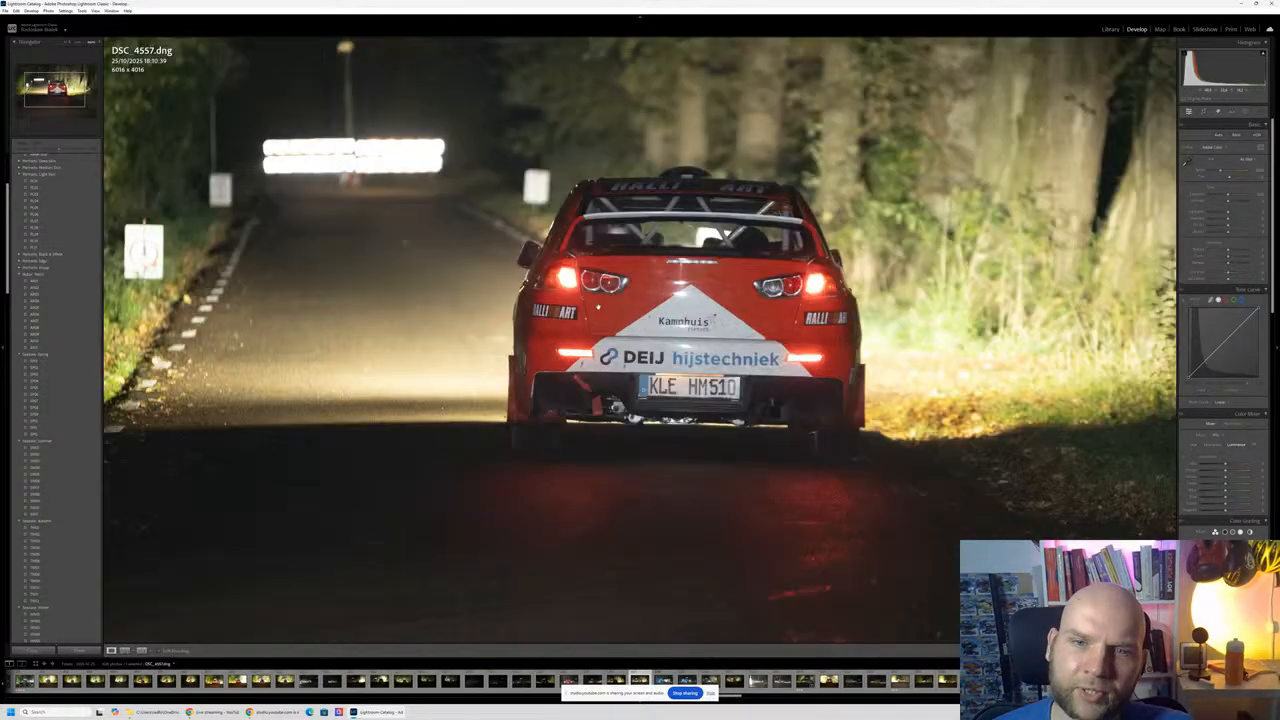
# Step: Crop DSC_4557 to about 4387 x 2929 with the red car in the lower right, and rate it three stars
pyautogui.press('r')
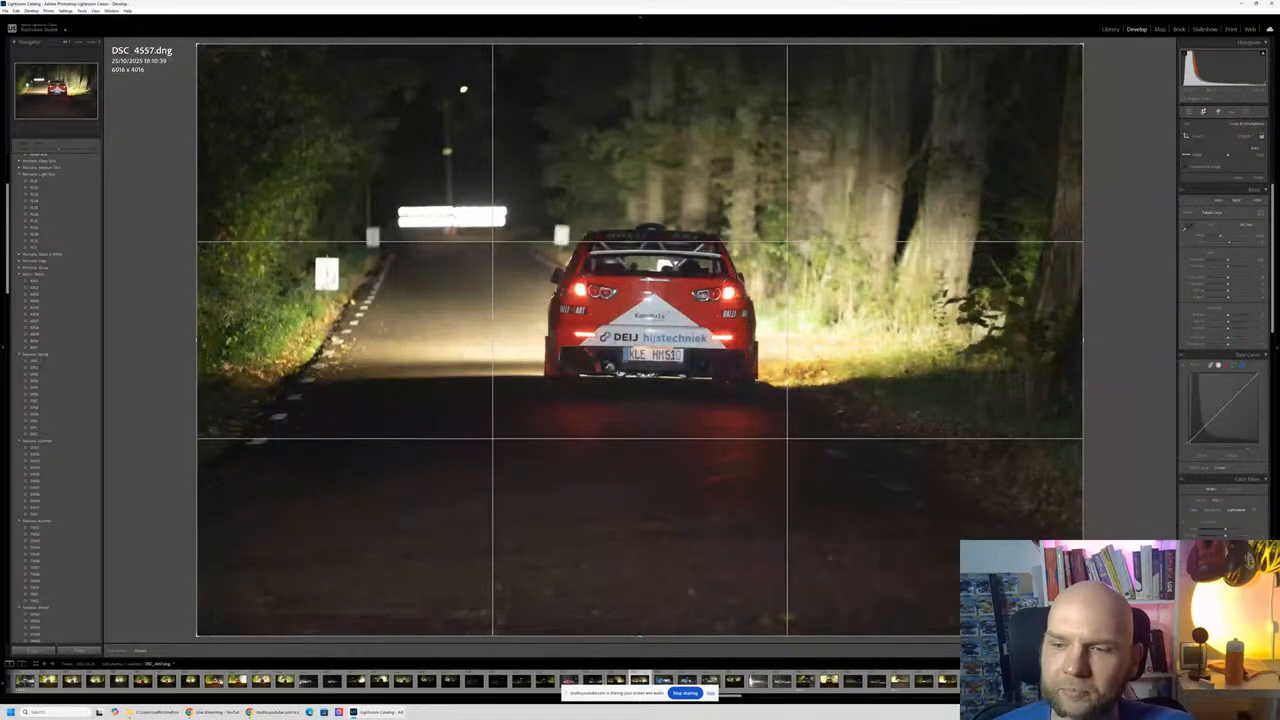
pyautogui.moveTo(1083, 636); pyautogui.dragTo(963, 556)
pyautogui.press('Return')
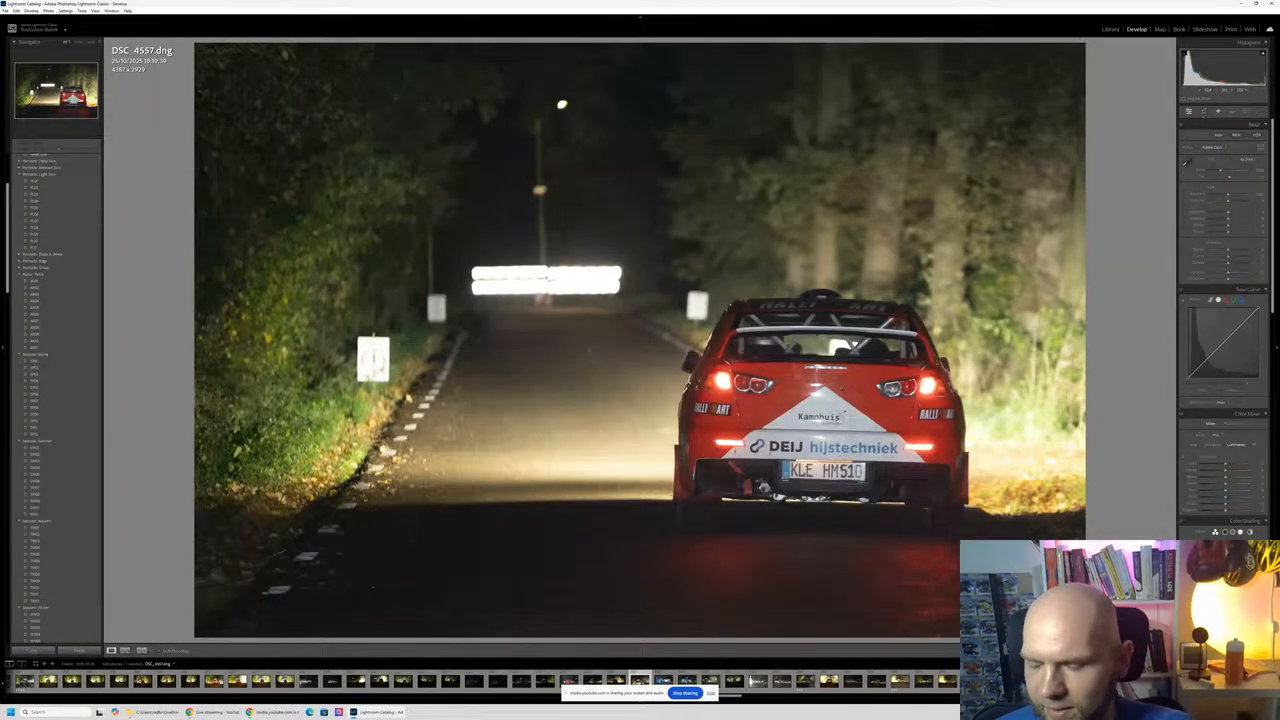
pyautogui.press('3')
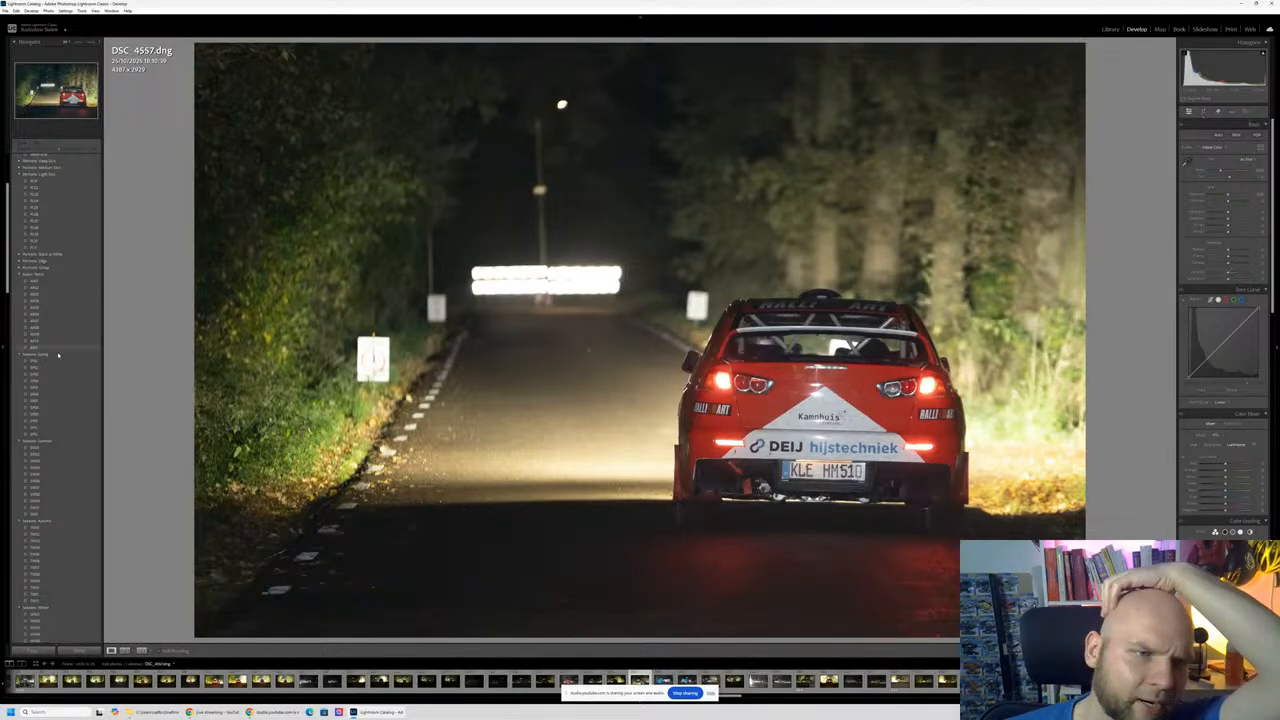
# Step: Compare develop presets on DSC_4557 and apply the Light Skin 03 preset
pyautogui.scroll(-5, 58, 398)
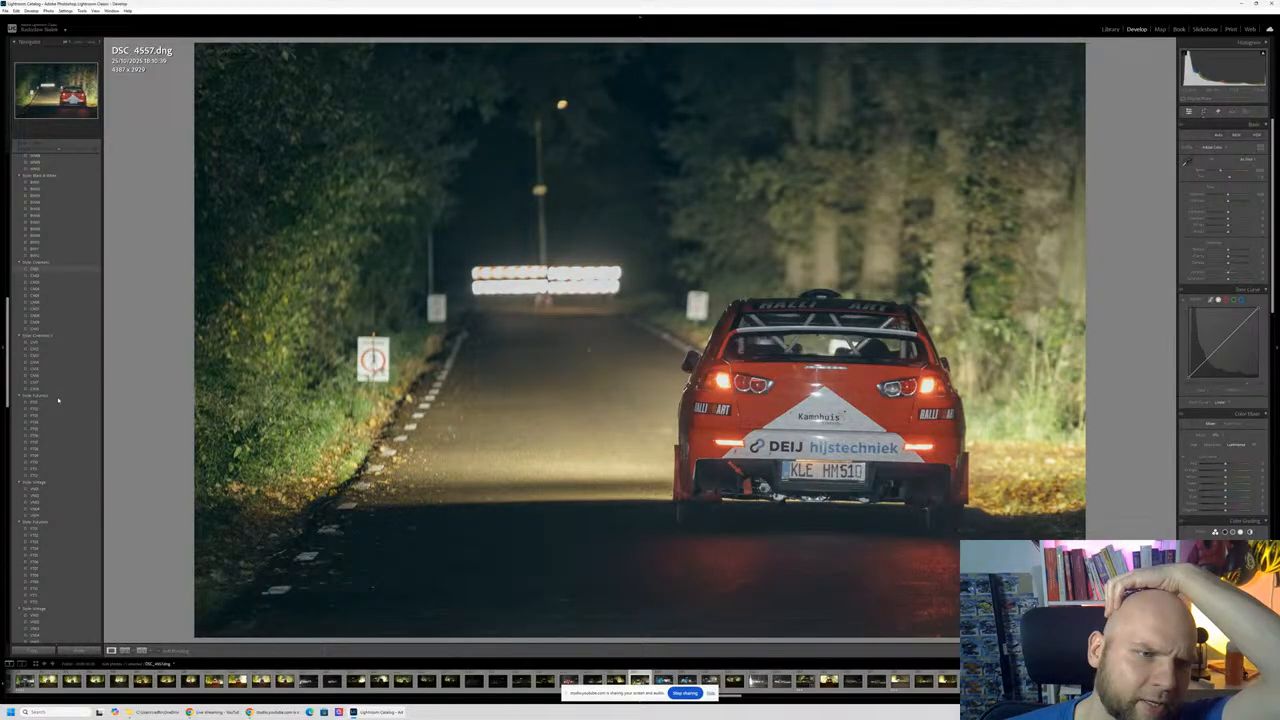
pyautogui.scroll(5, 60, 380)
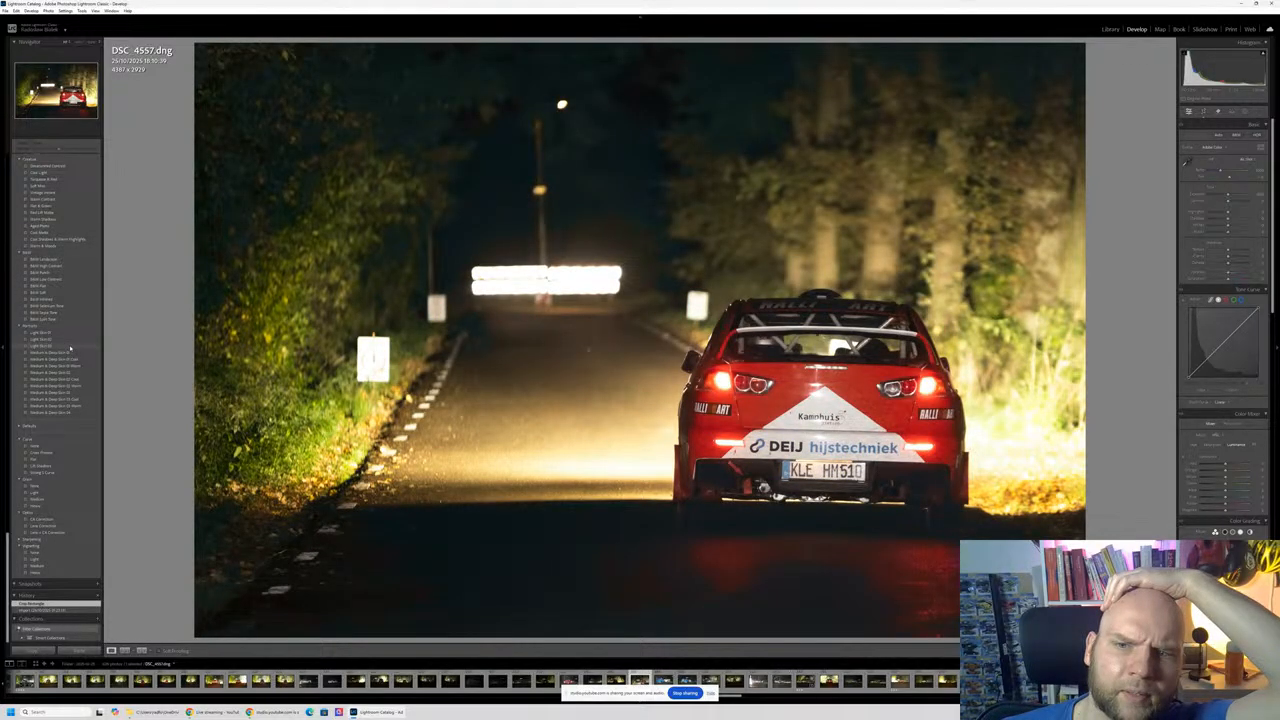
pyautogui.click(70, 346)
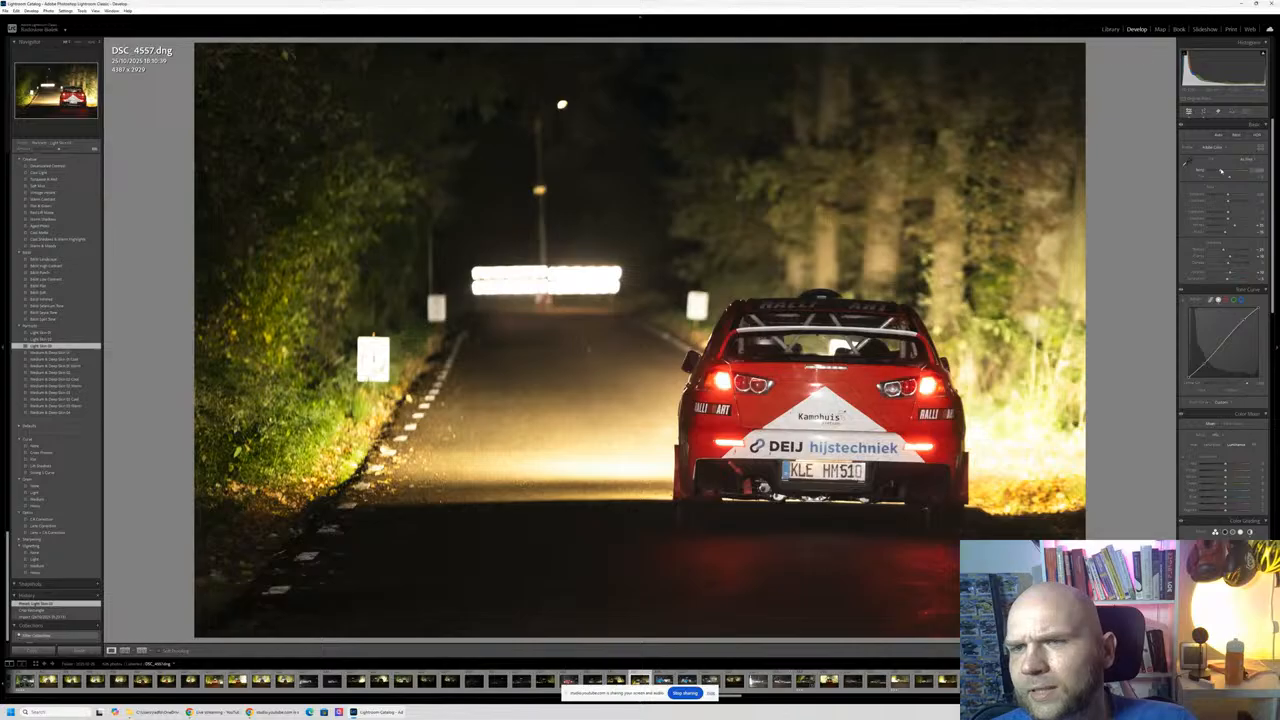
# Step: Correct the white balance of DSC_4557 by trying other temperatures and sampling the white area on the car's rear
pyautogui.moveTo(1222, 171); pyautogui.dragTo(1222, 172)
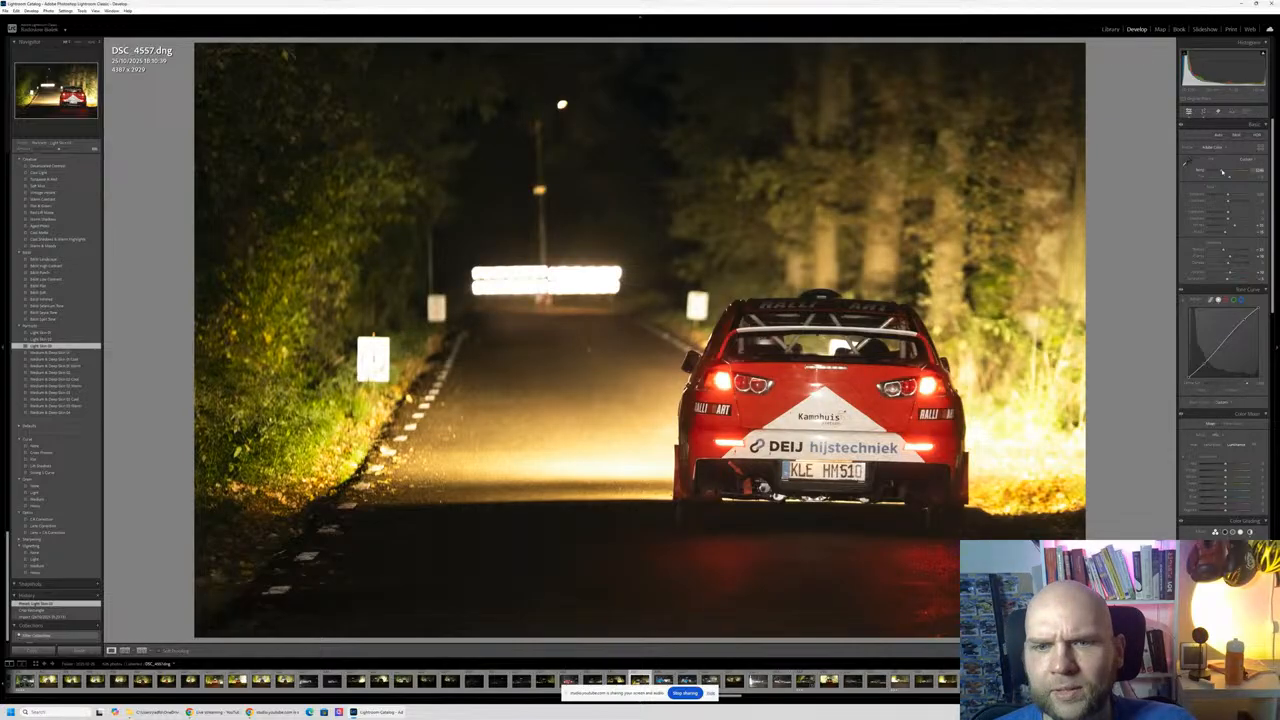
pyautogui.hotkey('ctrl', 'z')
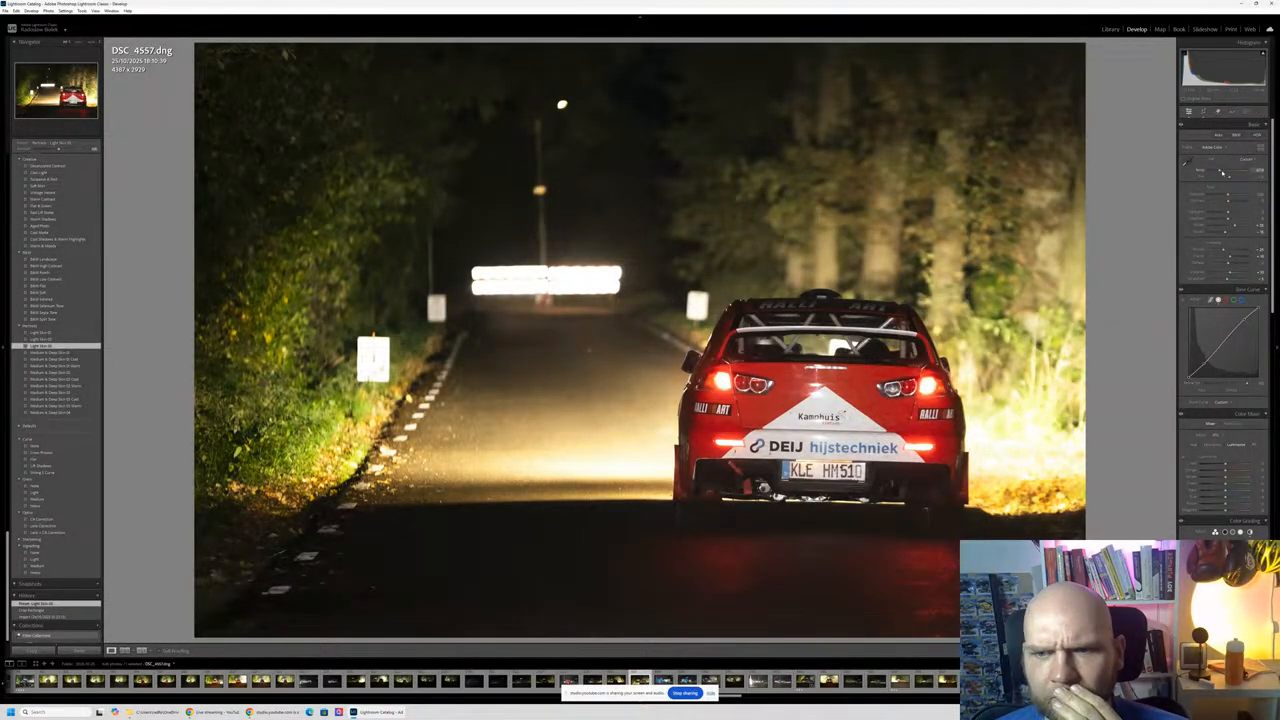
pyautogui.moveTo(1221, 171); pyautogui.dragTo(1220, 171)
pyautogui.click(1187, 161)
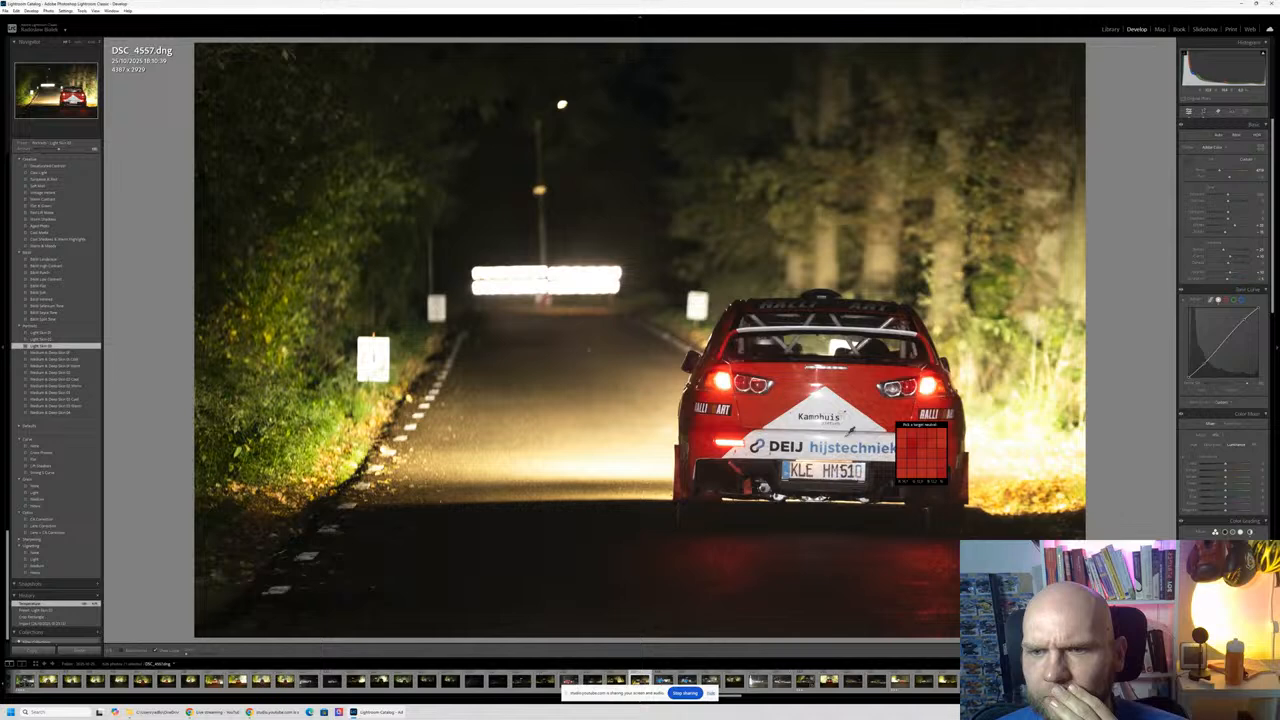
pyautogui.click(896, 462)
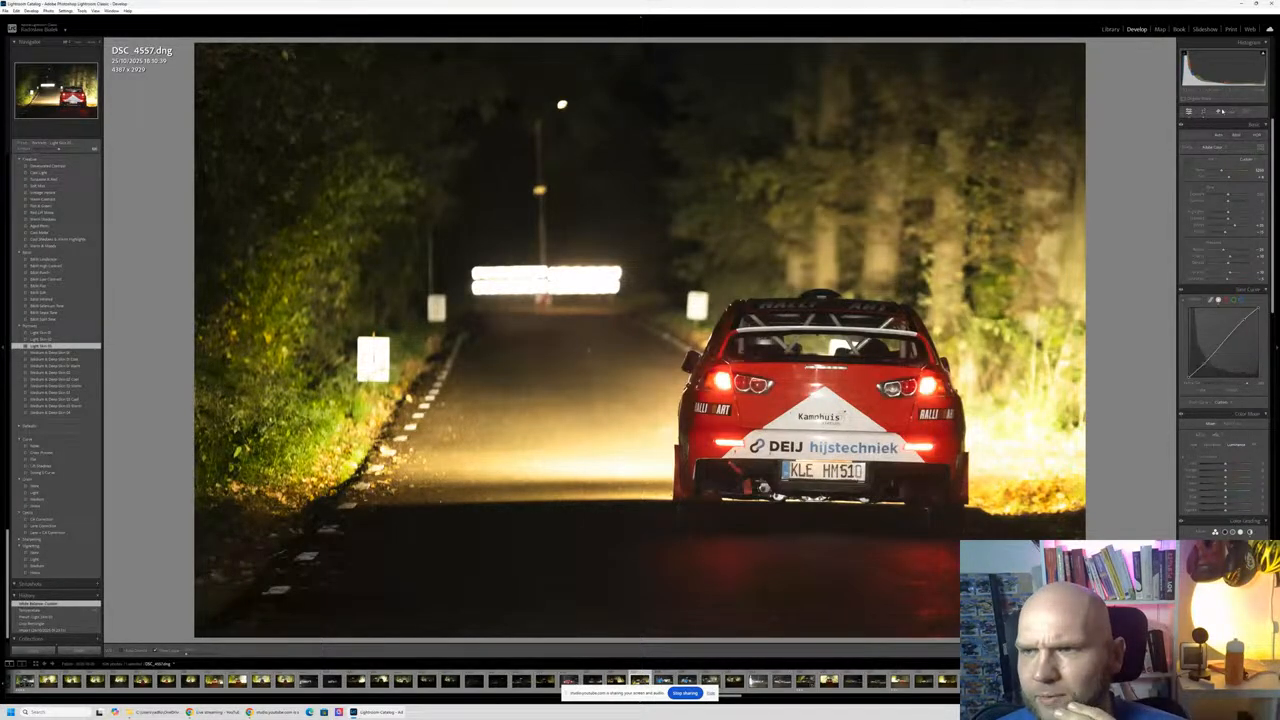
pyautogui.click(1189, 163)
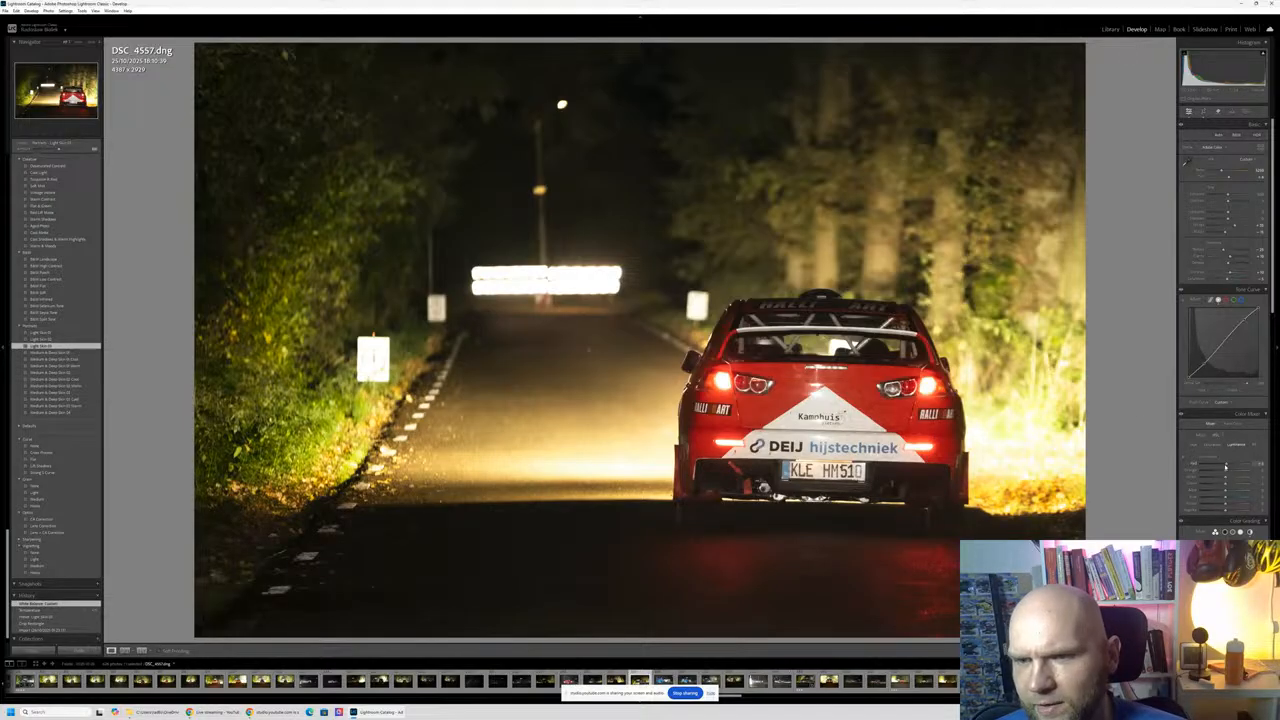
# Step: Shift the red luminance and the red and orange saturation in DSC_4557, and increase Clarity slightly
pyautogui.moveTo(1226, 466); pyautogui.dragTo(1231, 464)
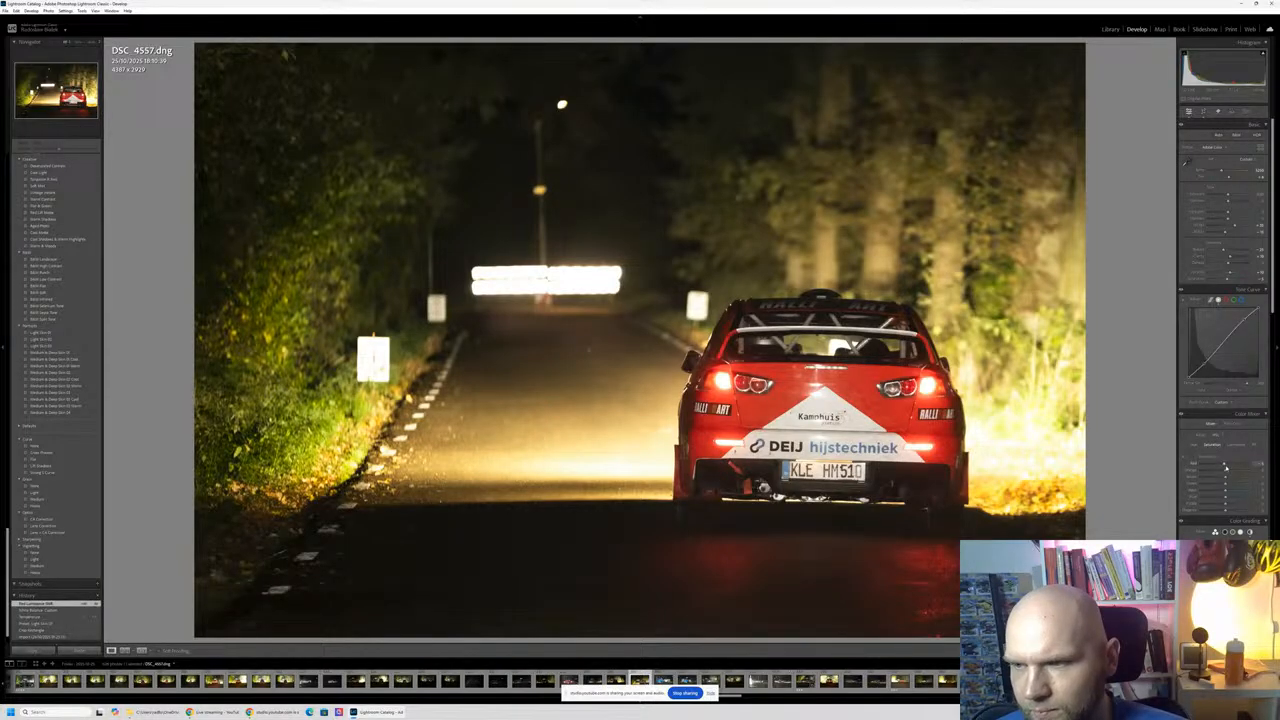
pyautogui.moveTo(1229, 465); pyautogui.dragTo(1227, 466)
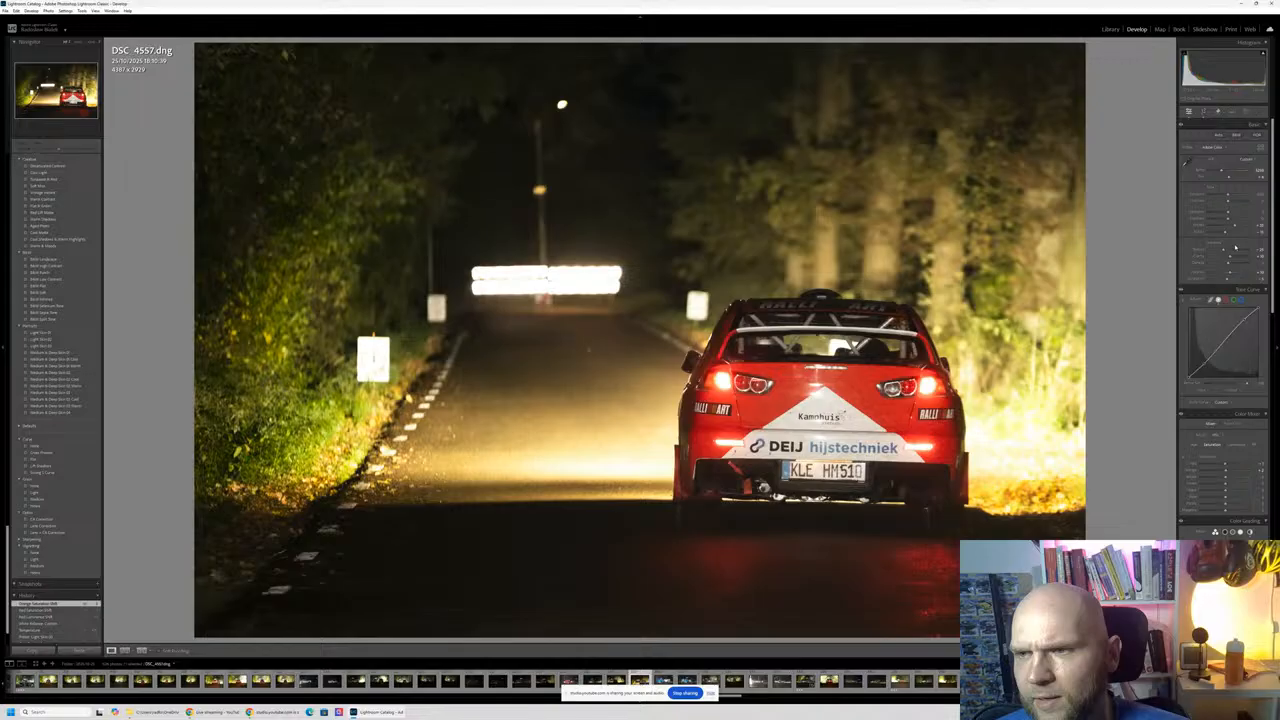
pyautogui.moveTo(1232, 259); pyautogui.dragTo(1260, 258)
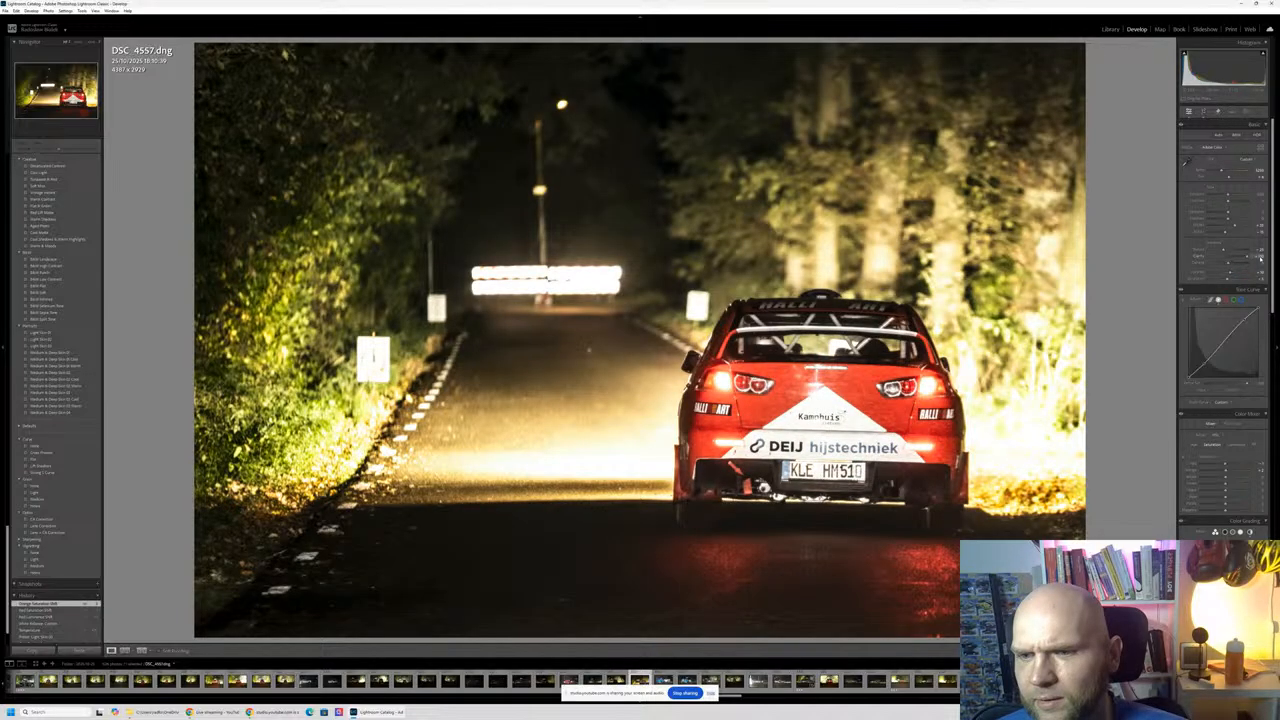
pyautogui.moveTo(1260, 259); pyautogui.dragTo(1233, 257)
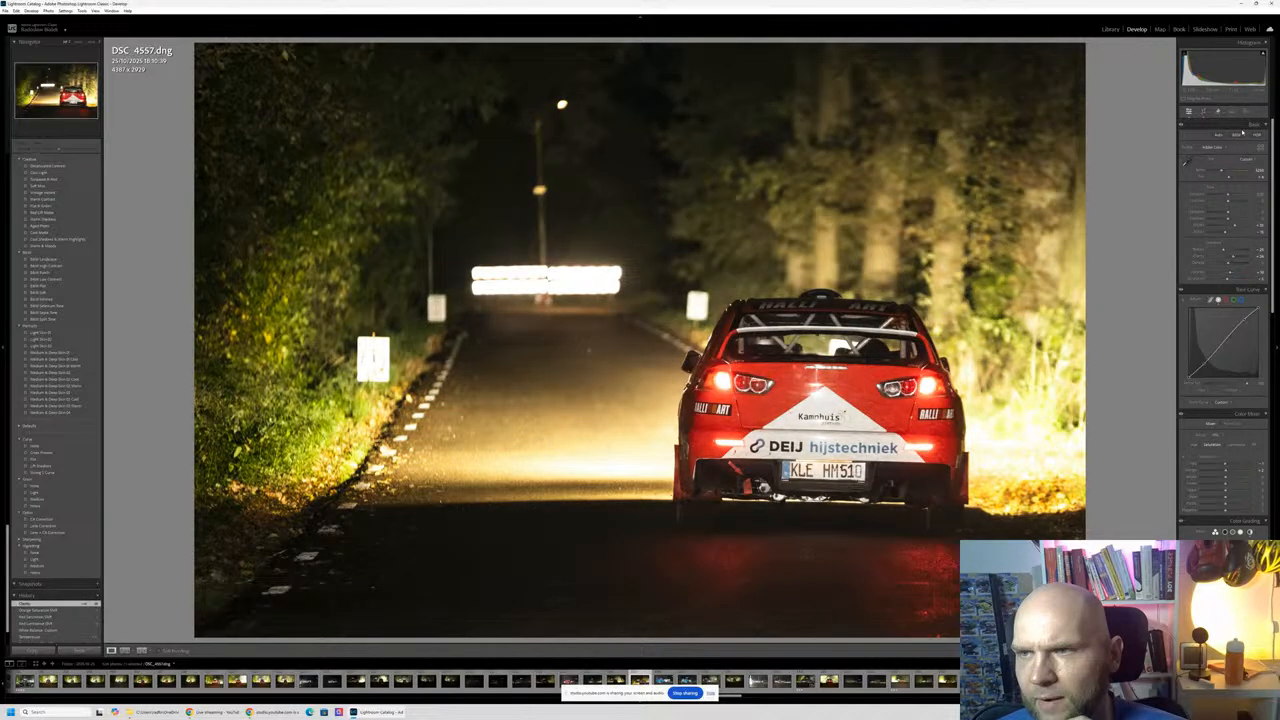
# Step: Add a linear gradient mask over the dark road in the foreground of DSC_4557 and raise its Clarity
pyautogui.click(1245, 111)
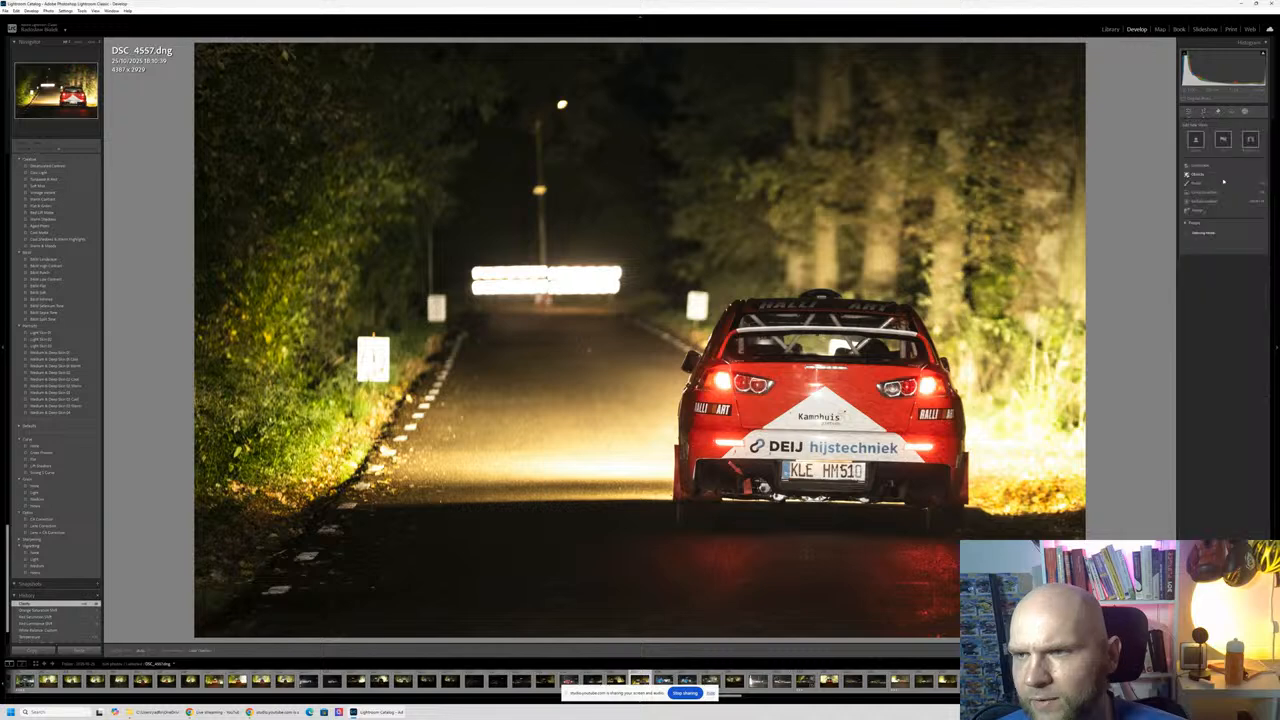
pyautogui.click(1215, 195)
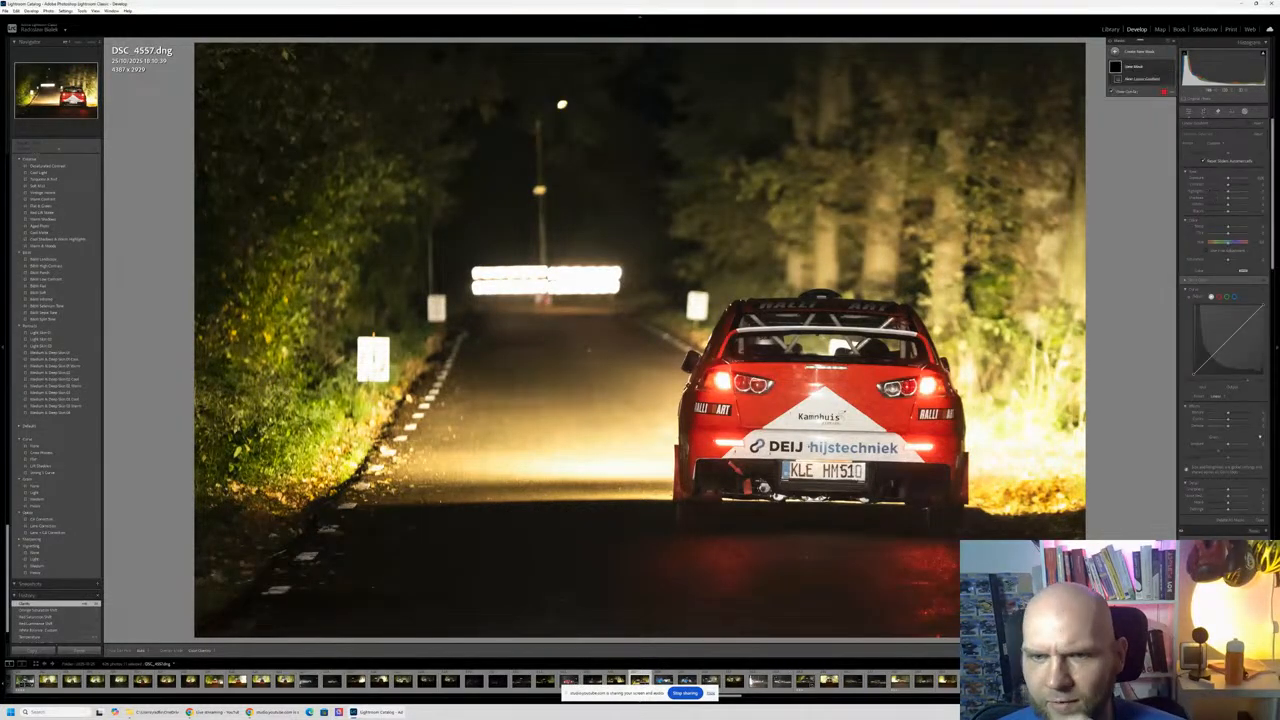
pyautogui.moveTo(665, 636); pyautogui.dragTo(665, 550)
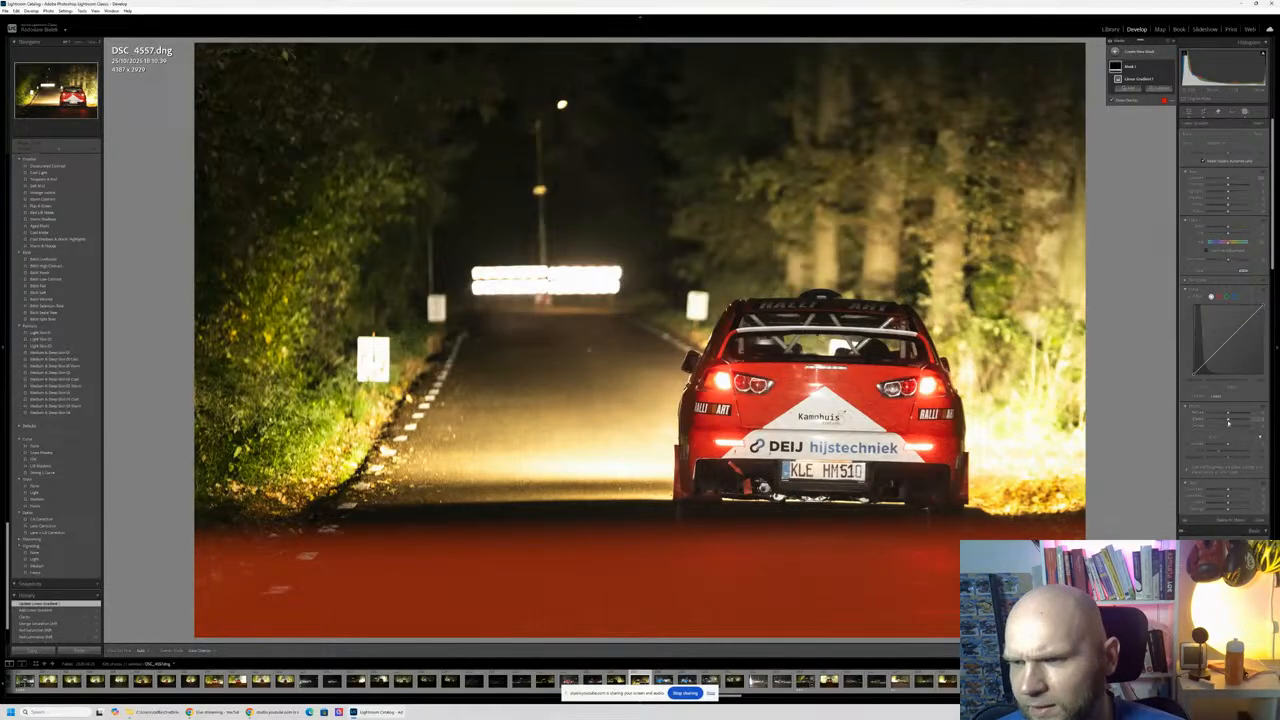
pyautogui.moveTo(1228, 420)
pyautogui.mouseDown()
pyautogui.moveTo(1249, 418)
pyautogui.moveTo(1236, 420)
pyautogui.mouseUp()
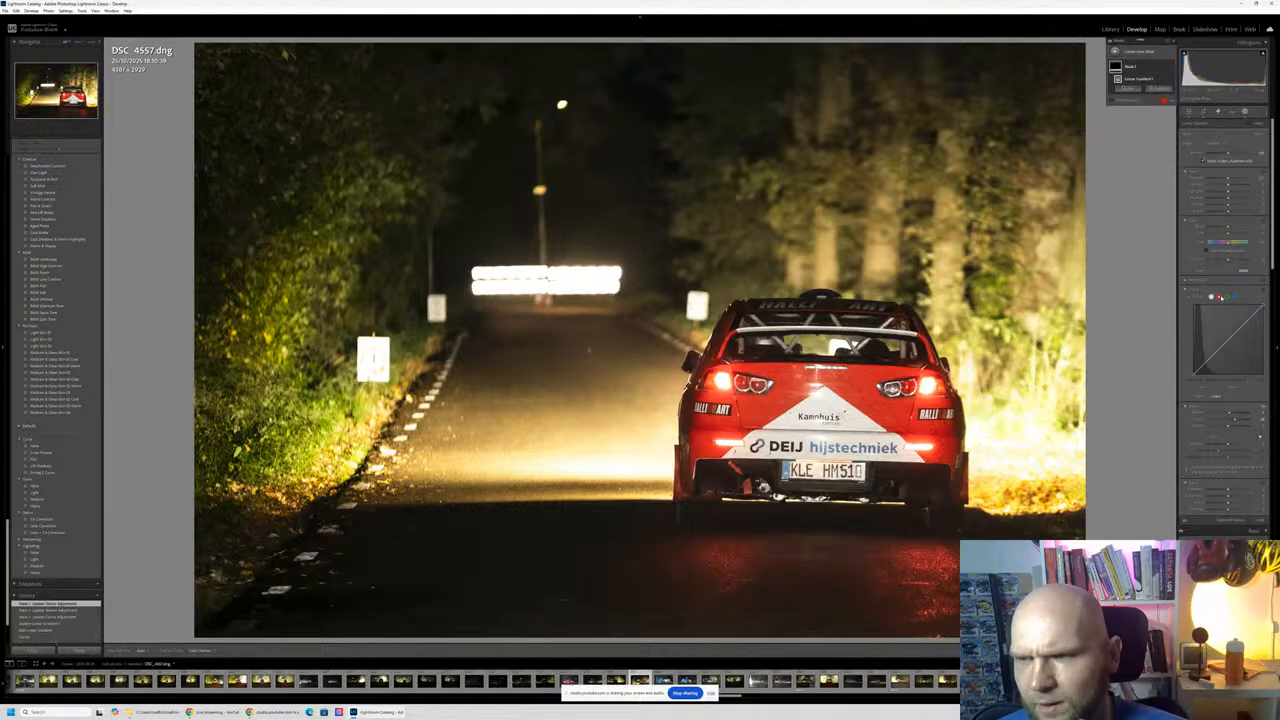
# Step: Lift the road mask's red tone curve slightly, and lower the overall Highlights of DSC_4557
pyautogui.click(1219, 297)
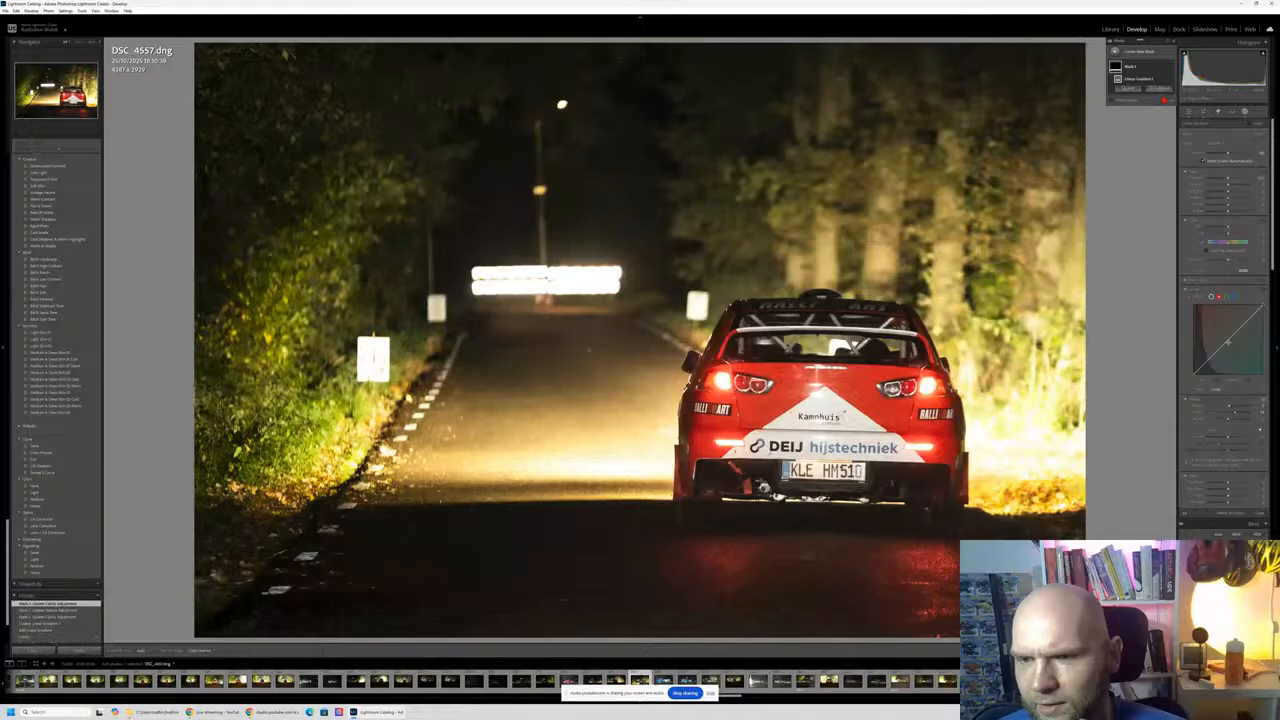
pyautogui.moveTo(1228, 342); pyautogui.dragTo(1228, 336)
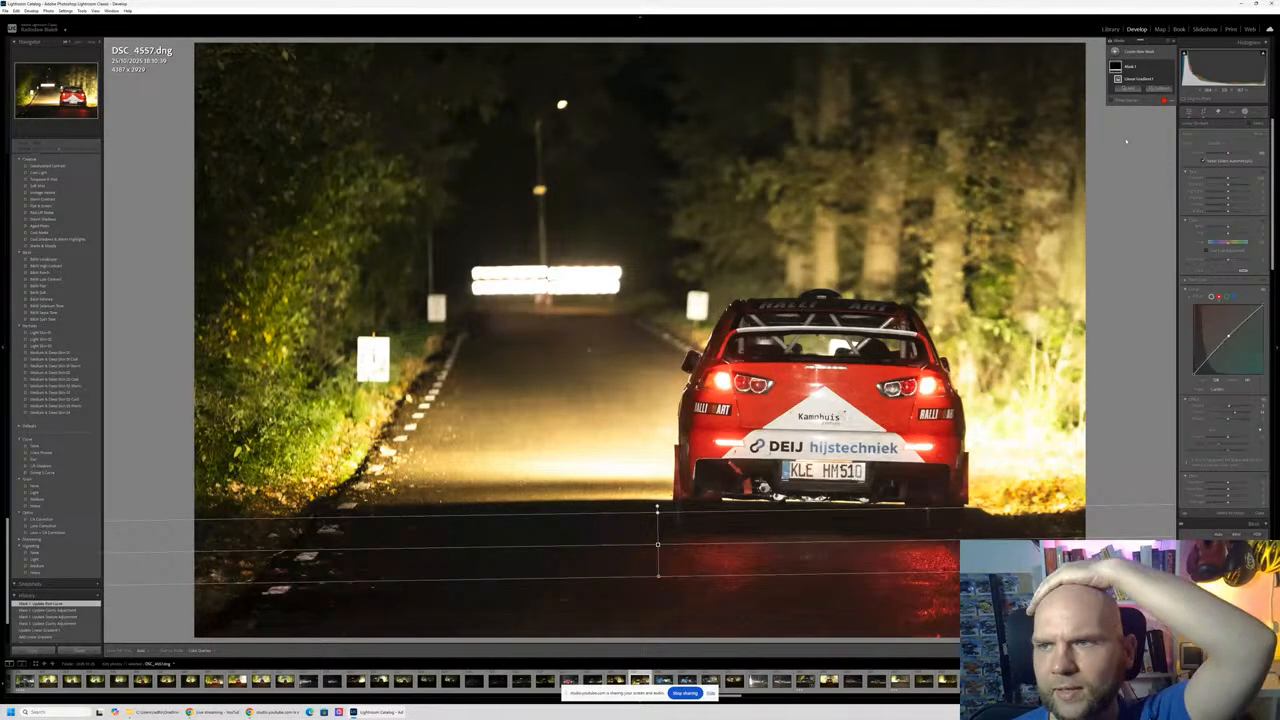
pyautogui.click(1189, 111)
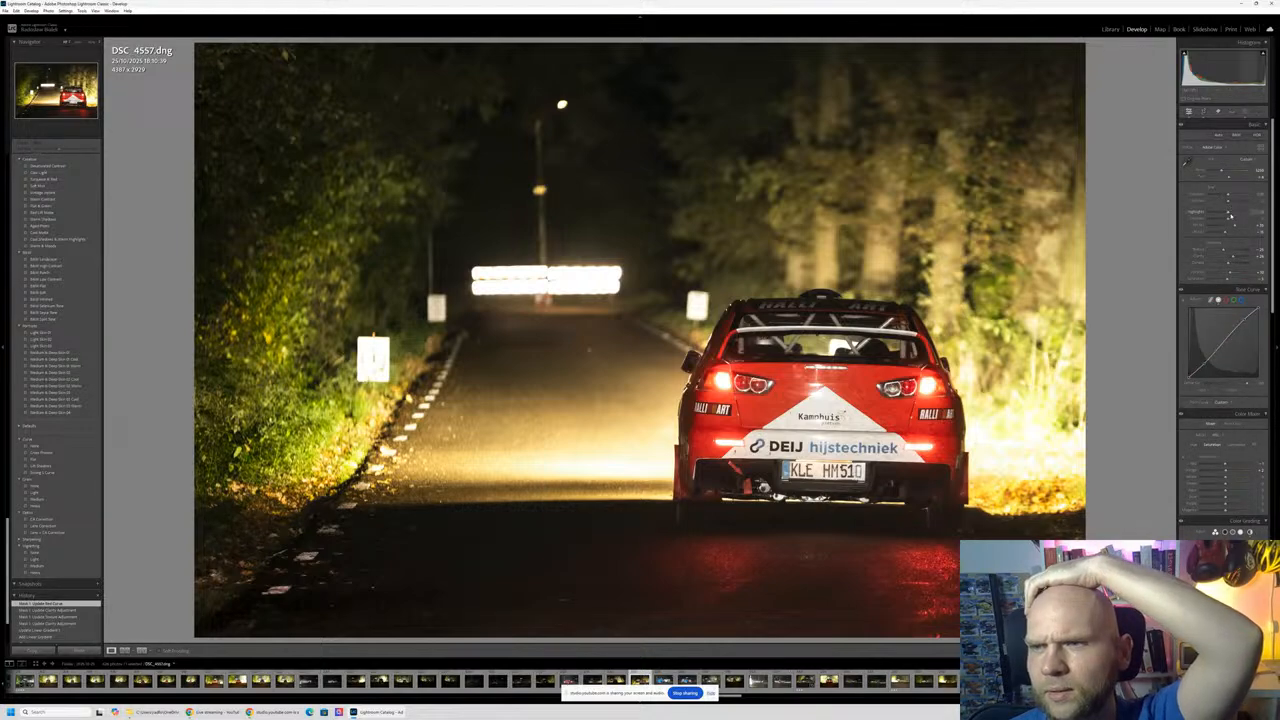
pyautogui.moveTo(1254, 212); pyautogui.dragTo(1228, 215)
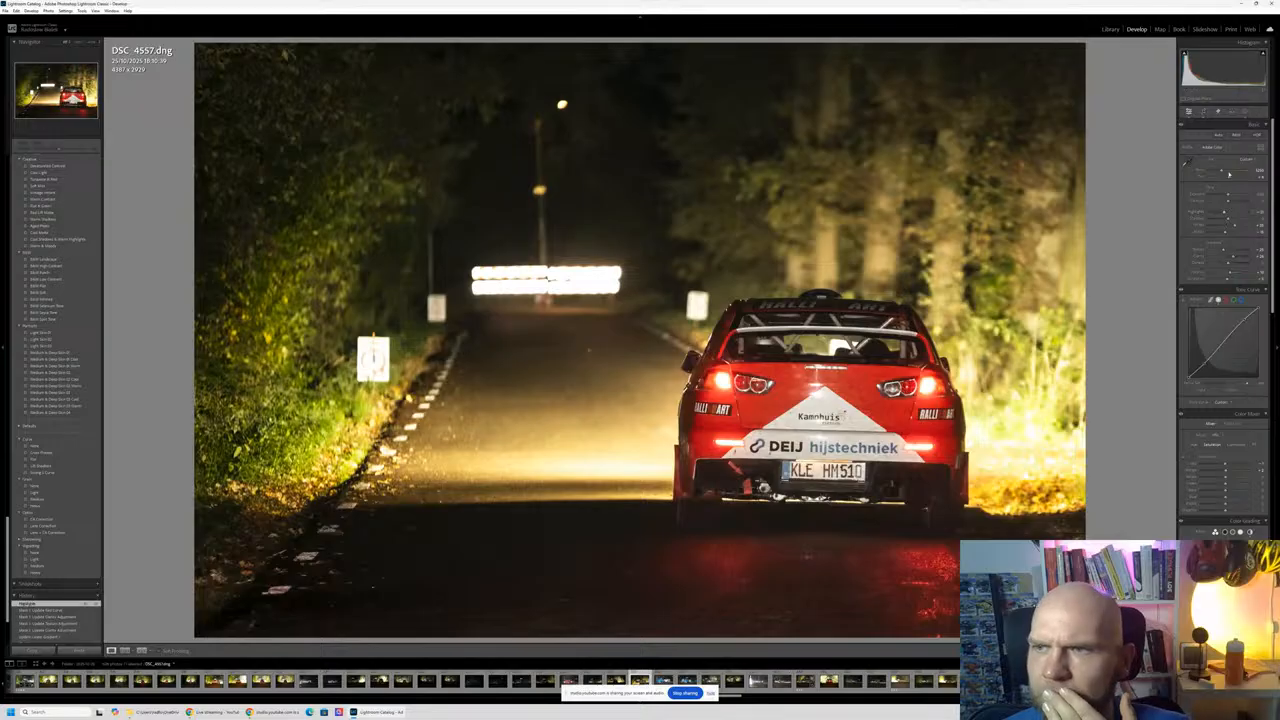
# Step: Create an object-selection mask covering the whole red car in DSC_4557
pyautogui.click(1245, 111)
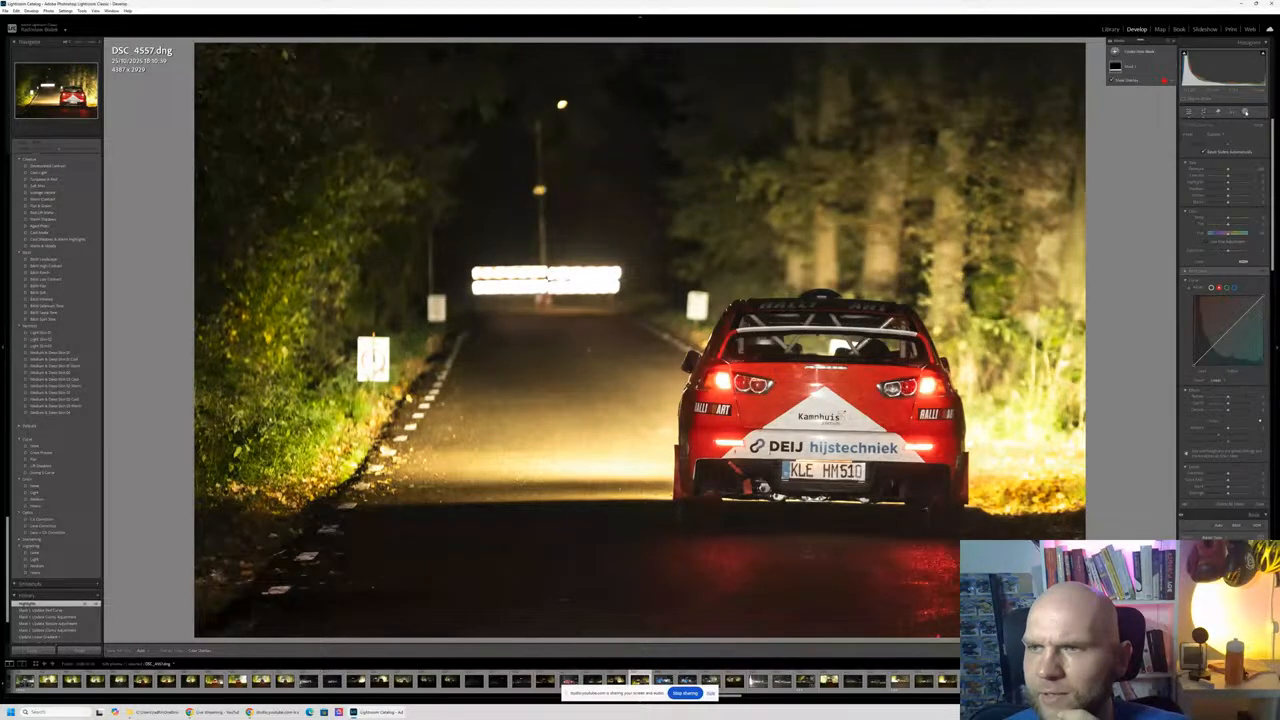
pyautogui.click(1115, 51)
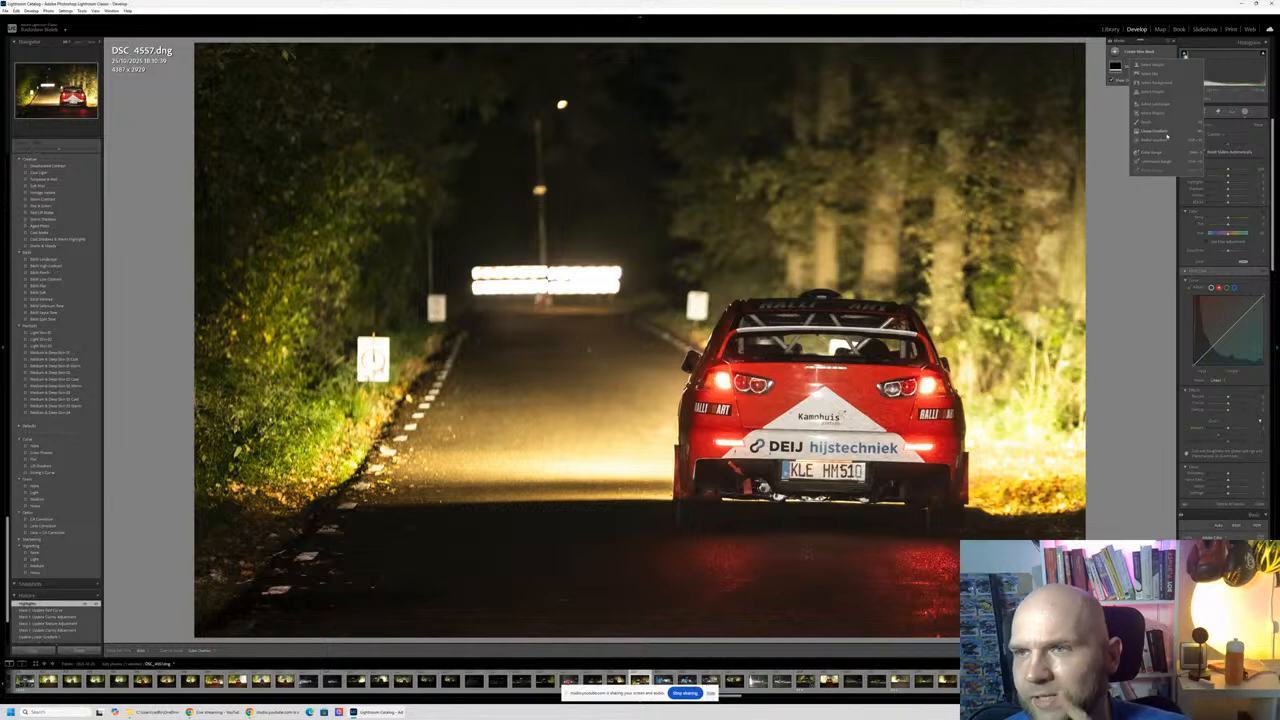
pyautogui.click(1155, 131)
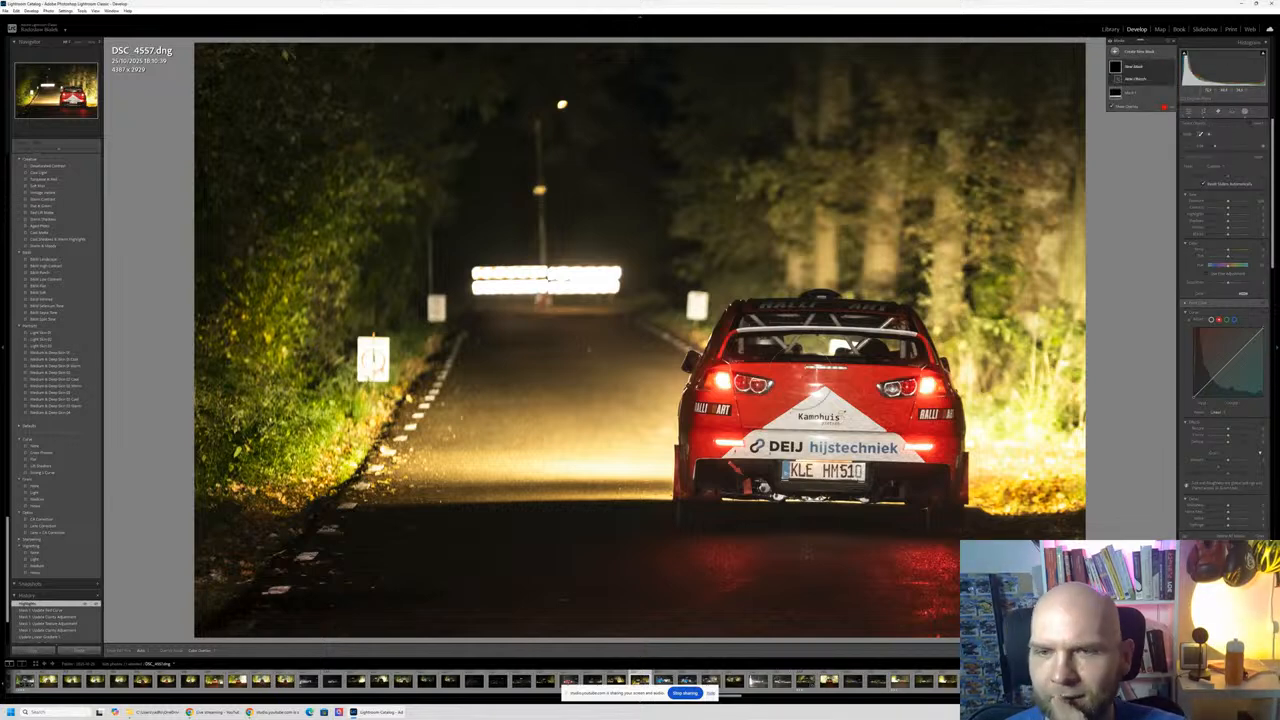
pyautogui.moveTo(736, 318)
pyautogui.mouseDown()
pyautogui.moveTo(880, 311)
pyautogui.moveTo(952, 464)
pyautogui.moveTo(952, 504)
pyautogui.moveTo(695, 498)
pyautogui.moveTo(703, 348)
pyautogui.moveTo(849, 352)
pyautogui.moveTo(894, 465)
pyautogui.moveTo(797, 376)
pyautogui.moveTo(722, 385)
pyautogui.moveTo(811, 411)
pyautogui.moveTo(750, 460)
pyautogui.mouseUp()
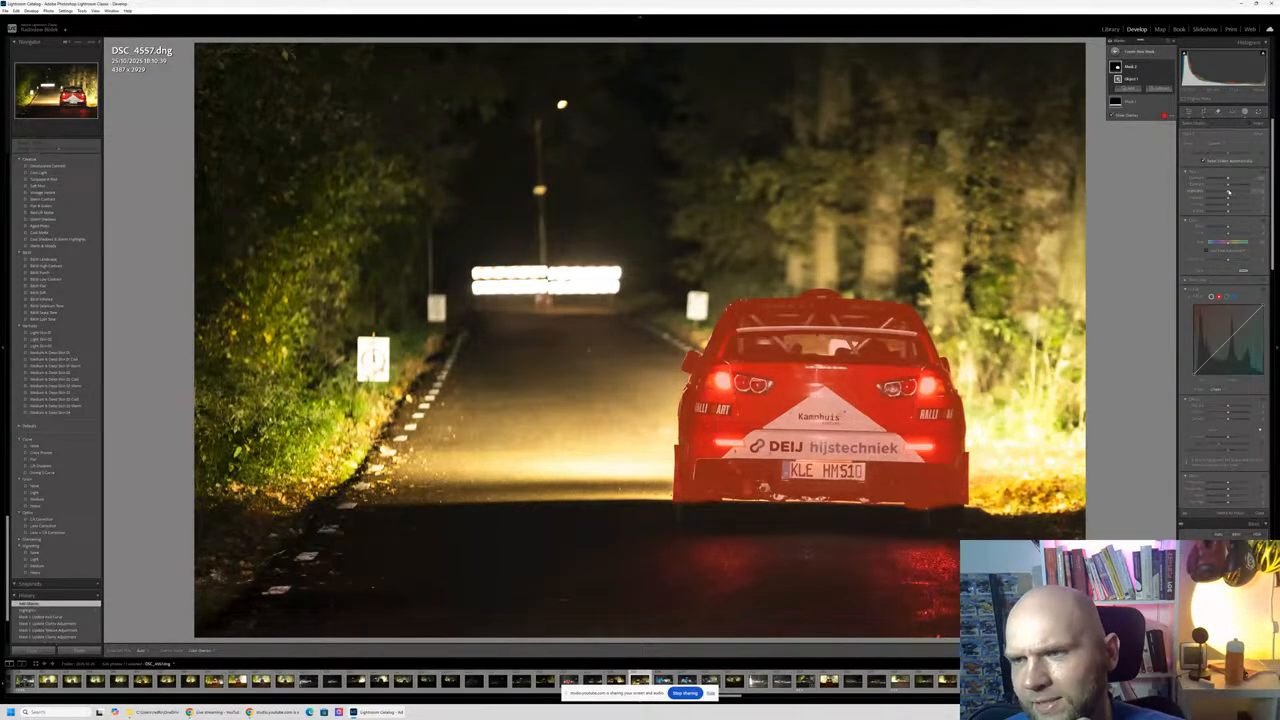
# Step: Raise the car mask's Highlights and fine-tune its Shadows, and rate DSC_4557 four stars
pyautogui.moveTo(1229, 191); pyautogui.dragTo(1238, 198)
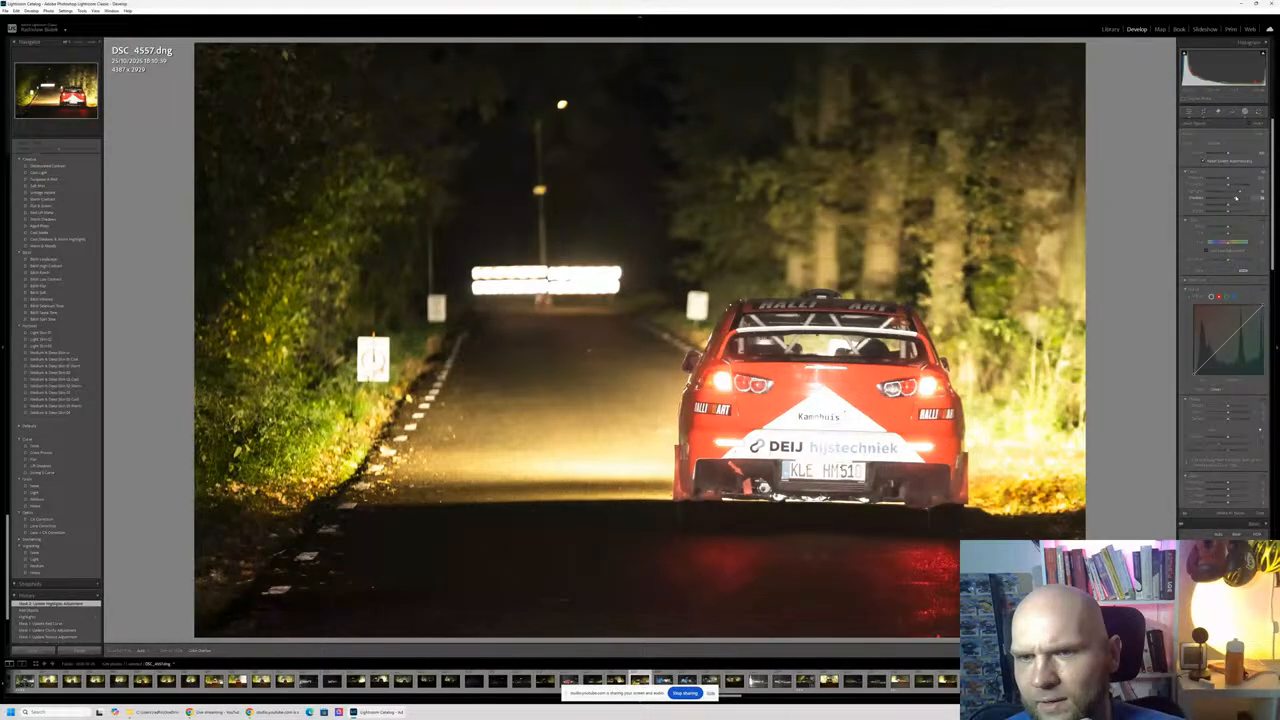
pyautogui.moveTo(1234, 198); pyautogui.dragTo(1228, 199)
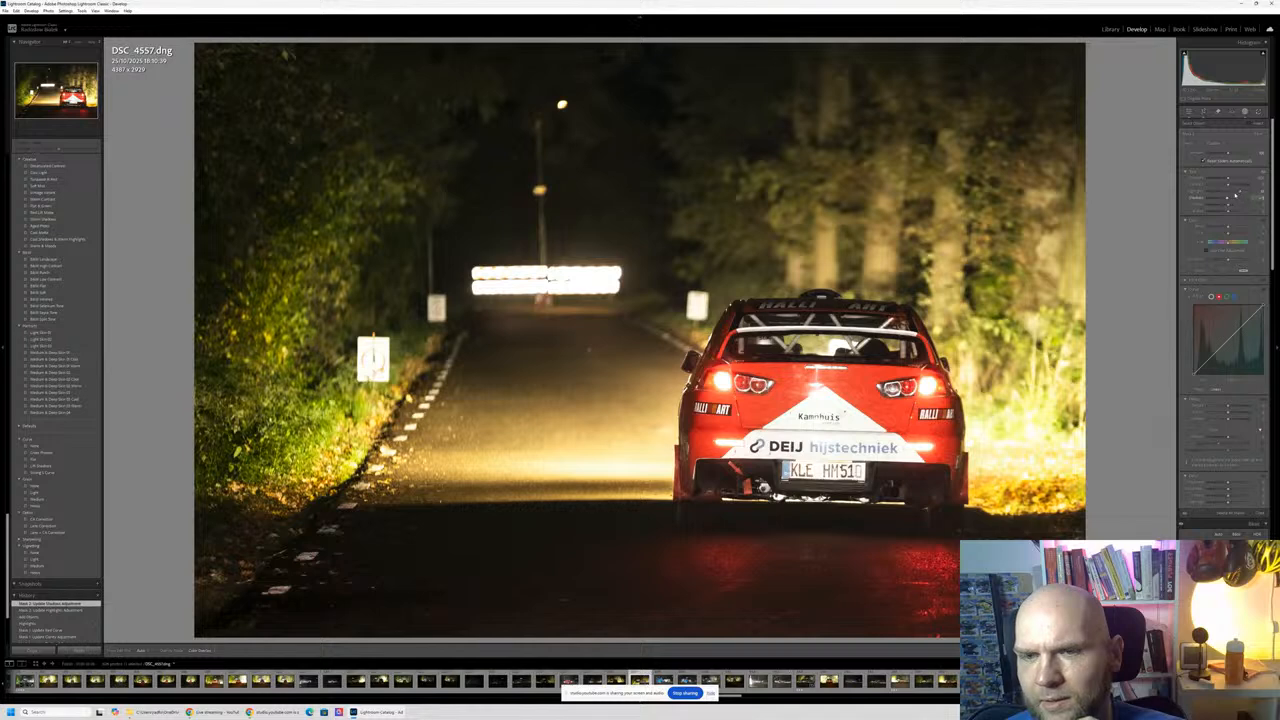
pyautogui.moveTo(1240, 193); pyautogui.dragTo(1237, 193)
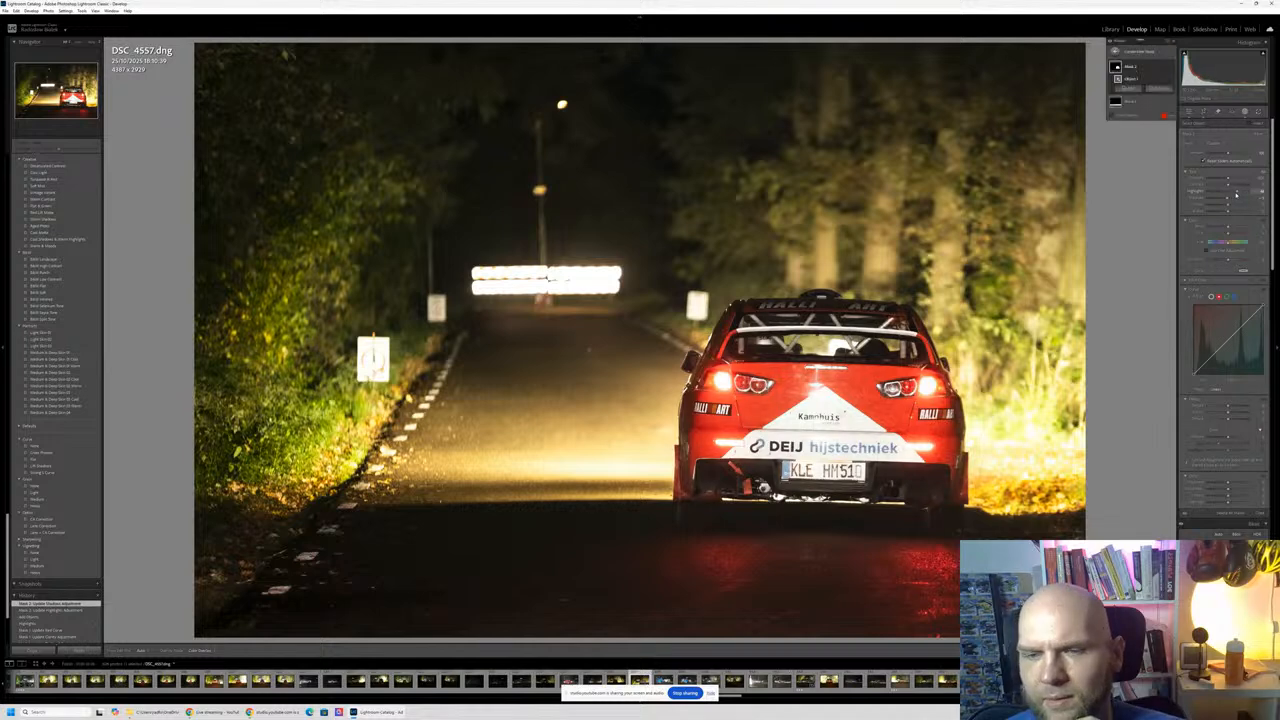
pyautogui.click(1237, 193)
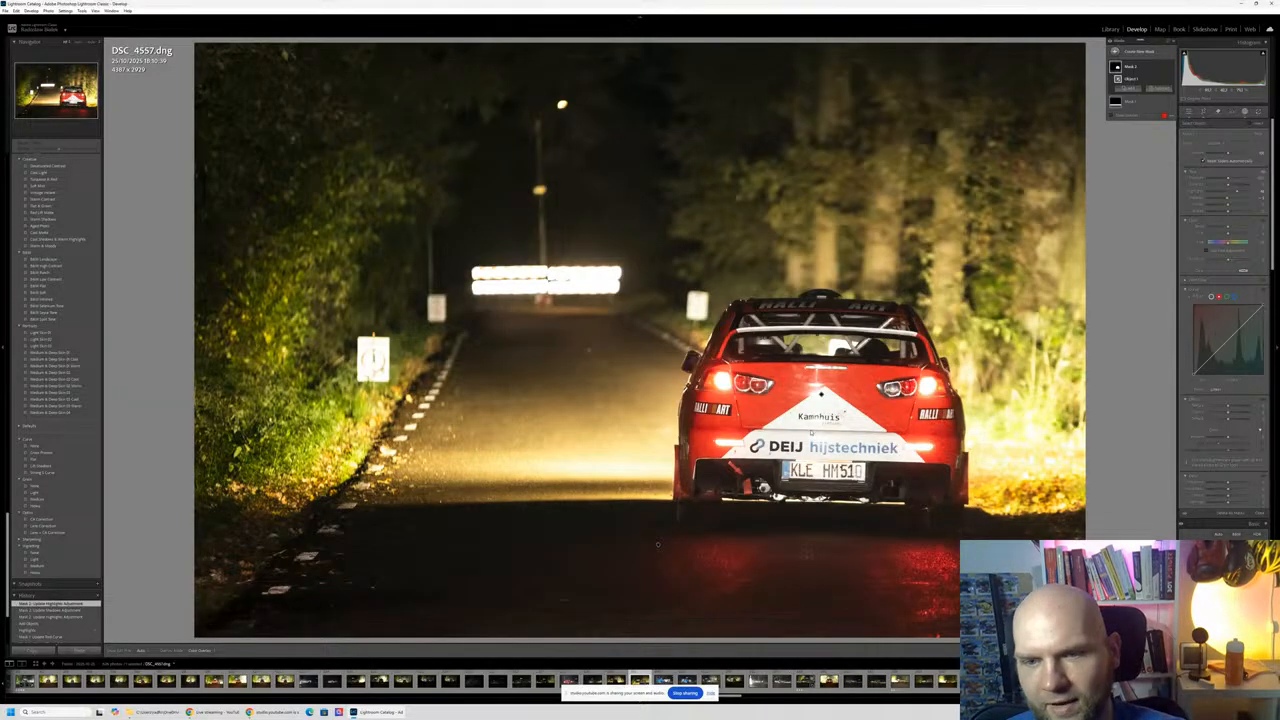
pyautogui.press('4')
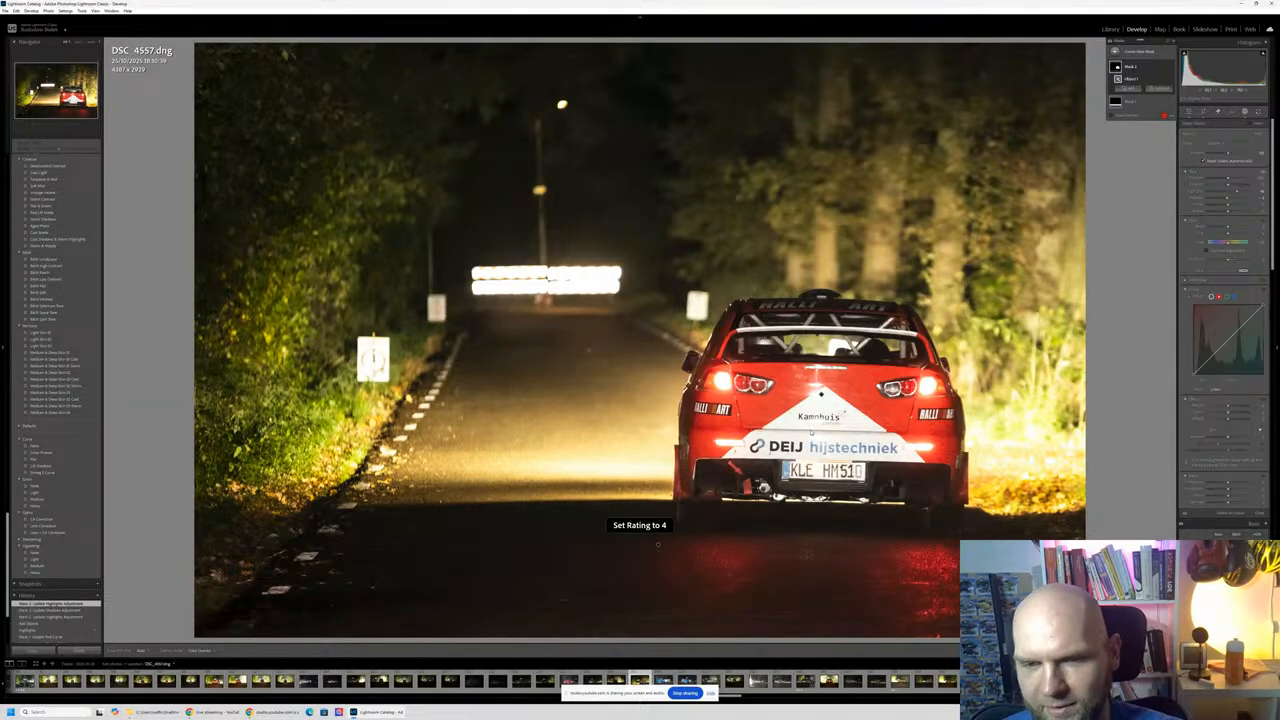
# Step: Review the shots from DSC_4559 onward up to DSC_4565, and rate DSC_4565 three stars
pyautogui.press('Right')
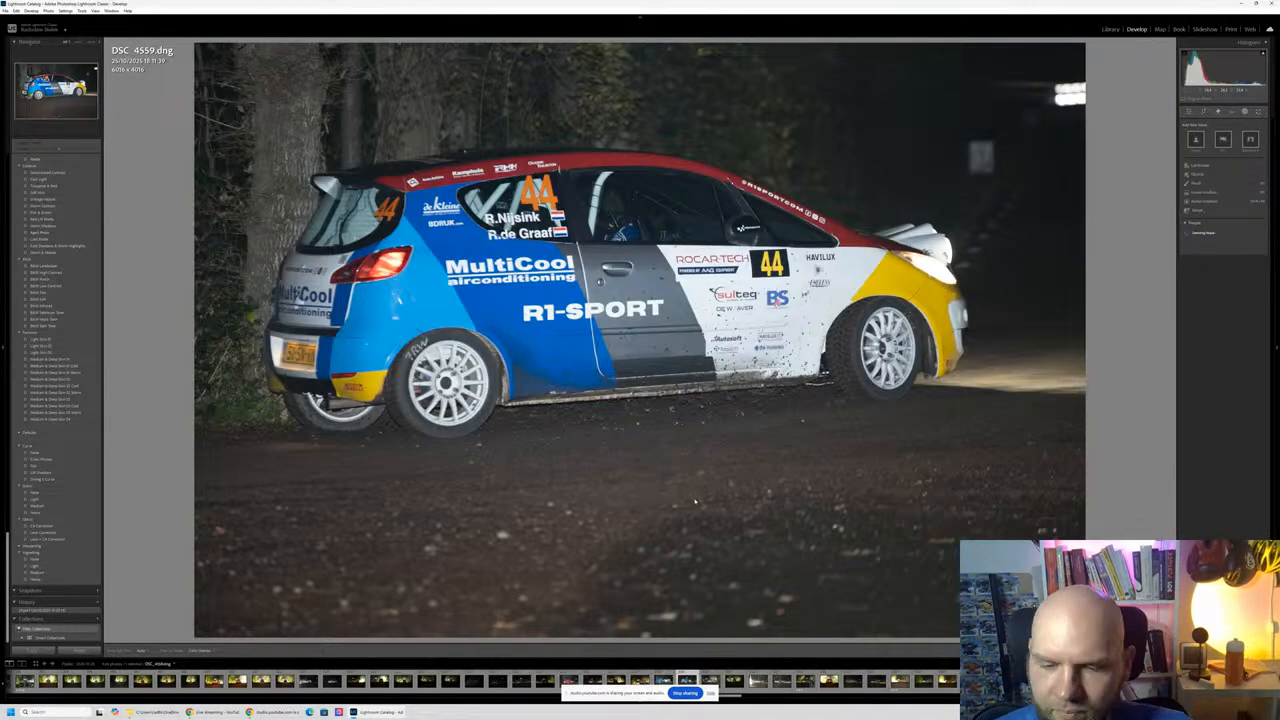
pyautogui.press('Right')
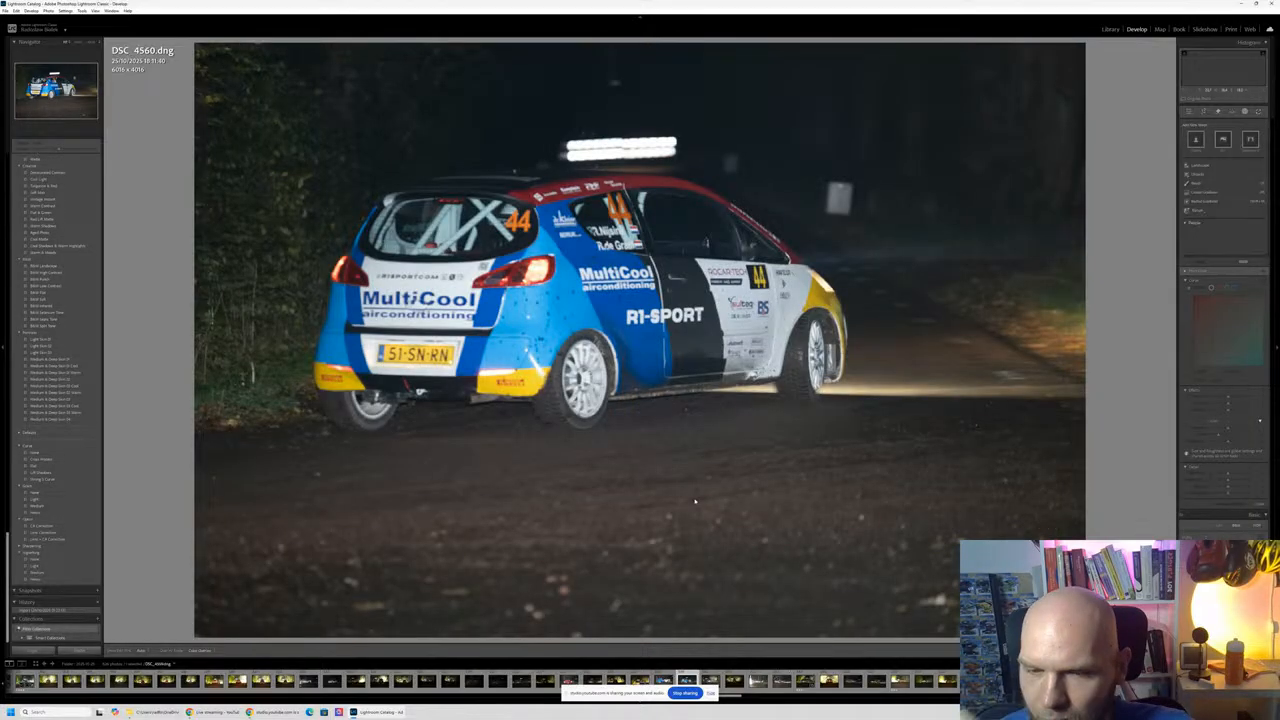
pyautogui.press('Right')
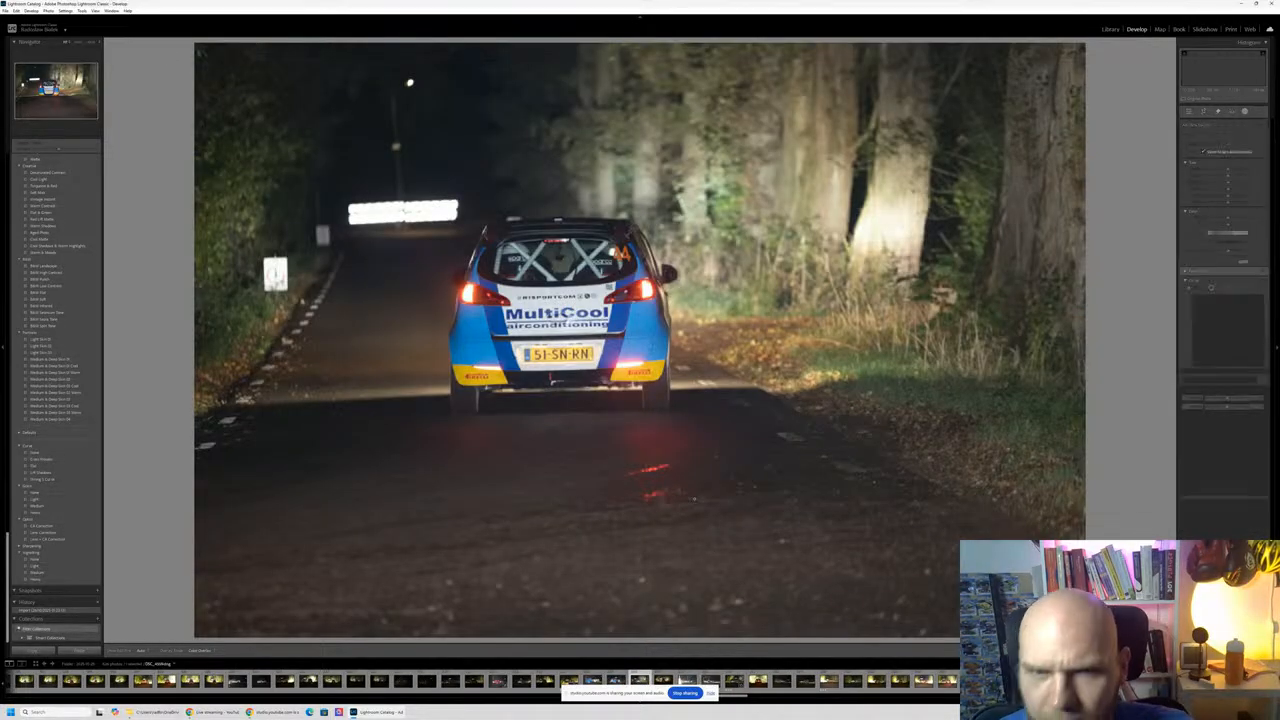
pyautogui.press('Right')
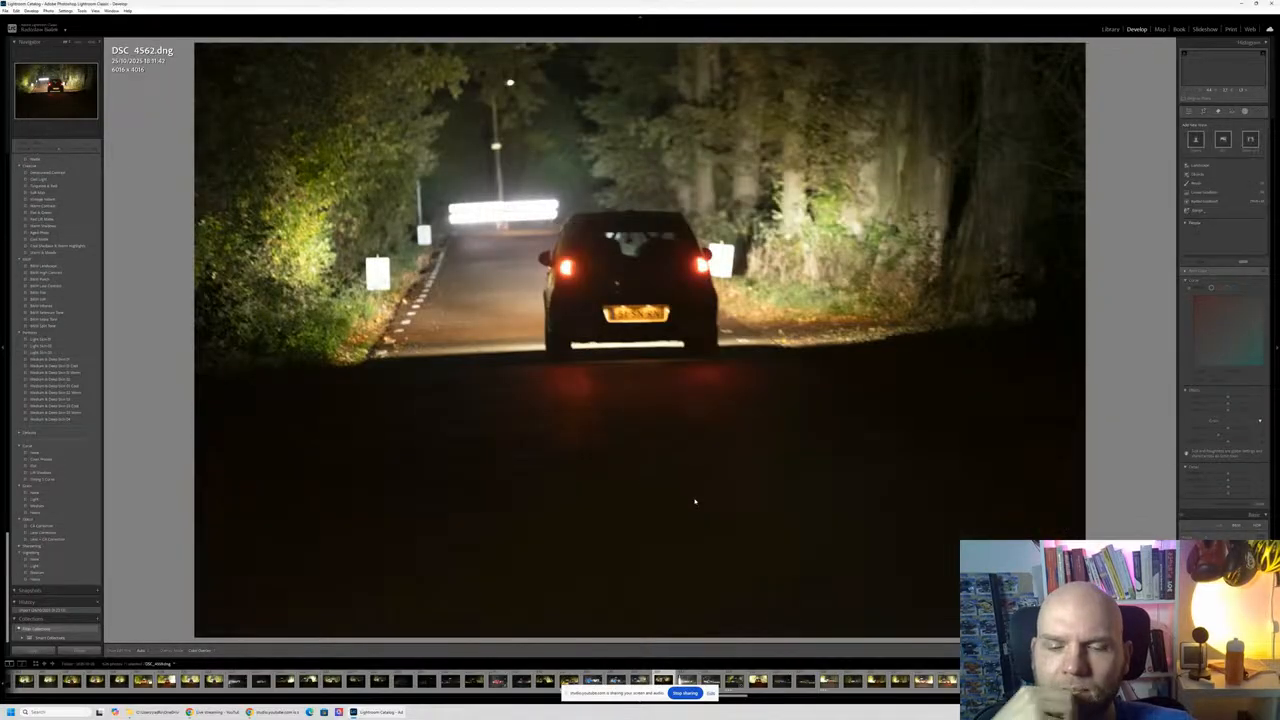
pyautogui.press('Right')
pyautogui.press('Right')
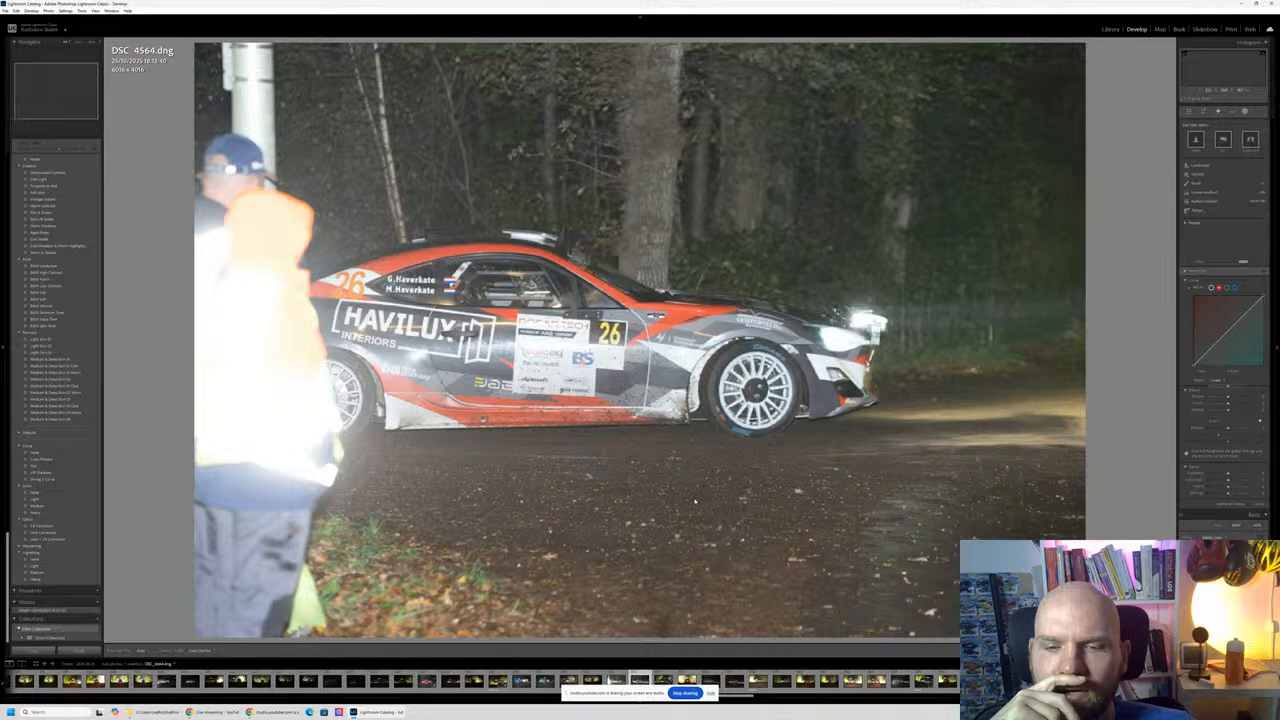
pyautogui.press('Right')
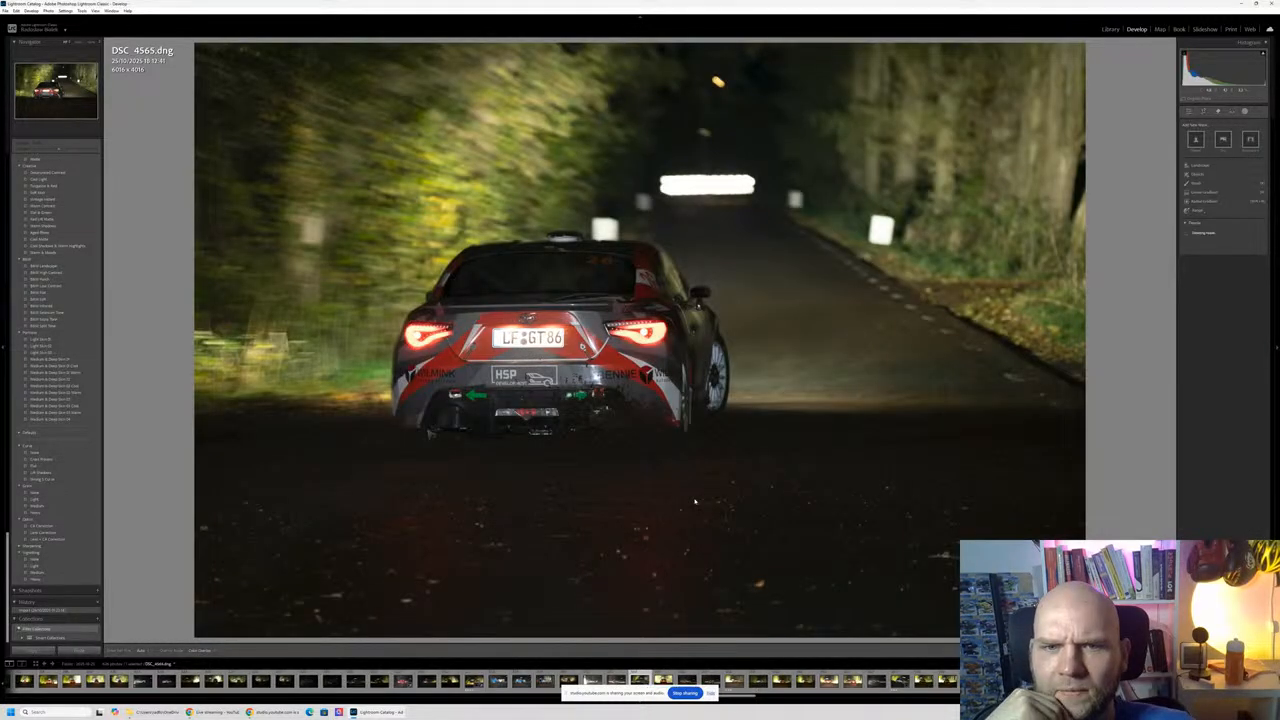
pyautogui.press('3')
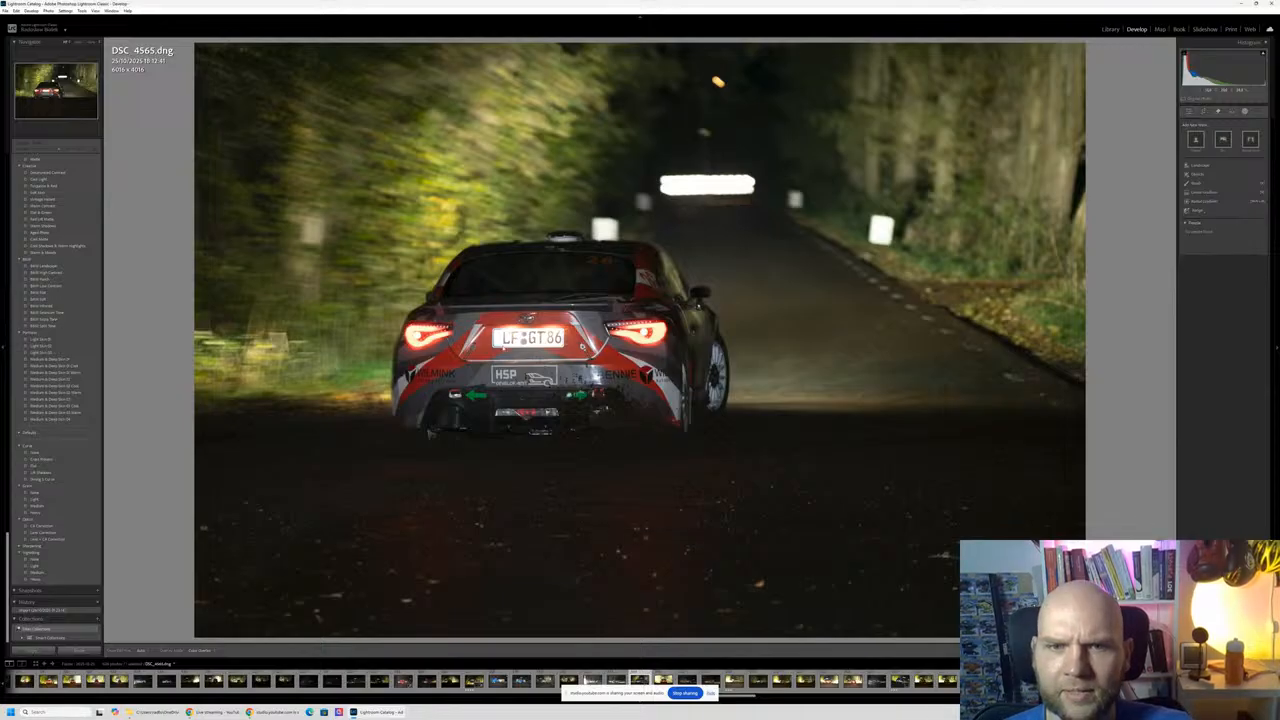
# Step: Review the photos up to DSC_4572, lower its Highlights slightly, and rate it two stars
pyautogui.press('Right')
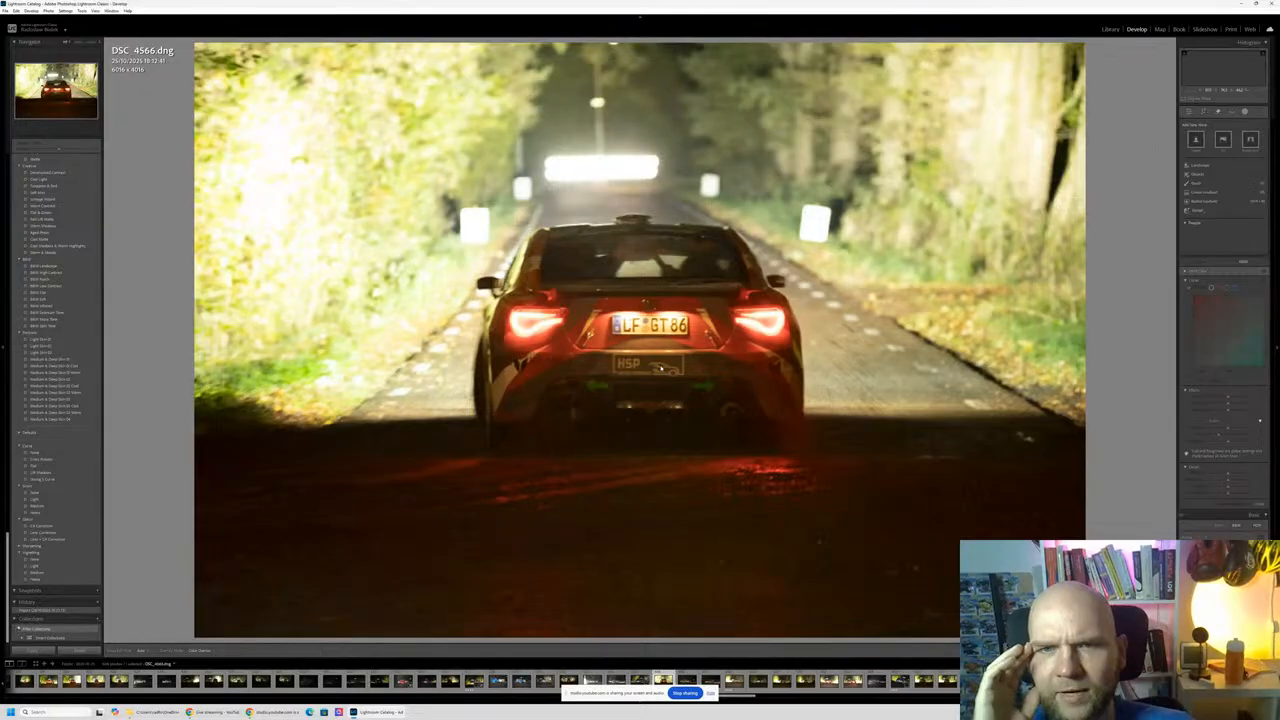
pyautogui.press('Right')
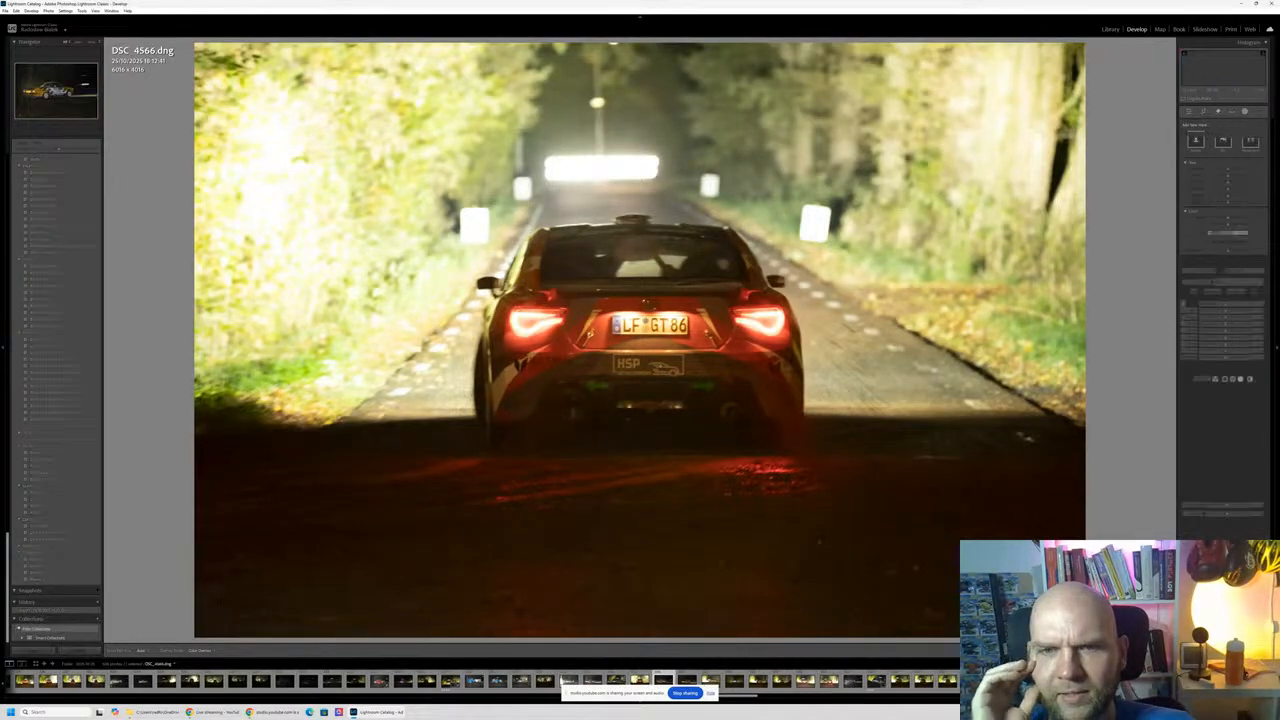
pyautogui.press('Right')
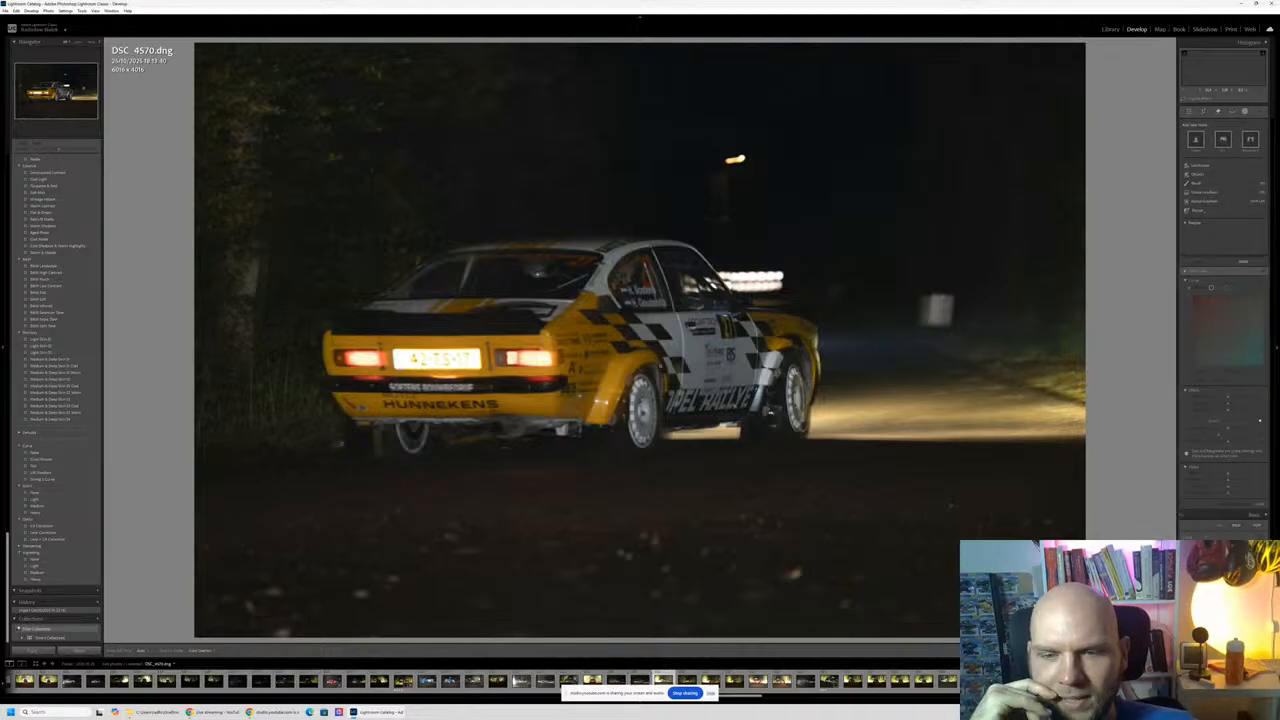
pyautogui.press('Right')
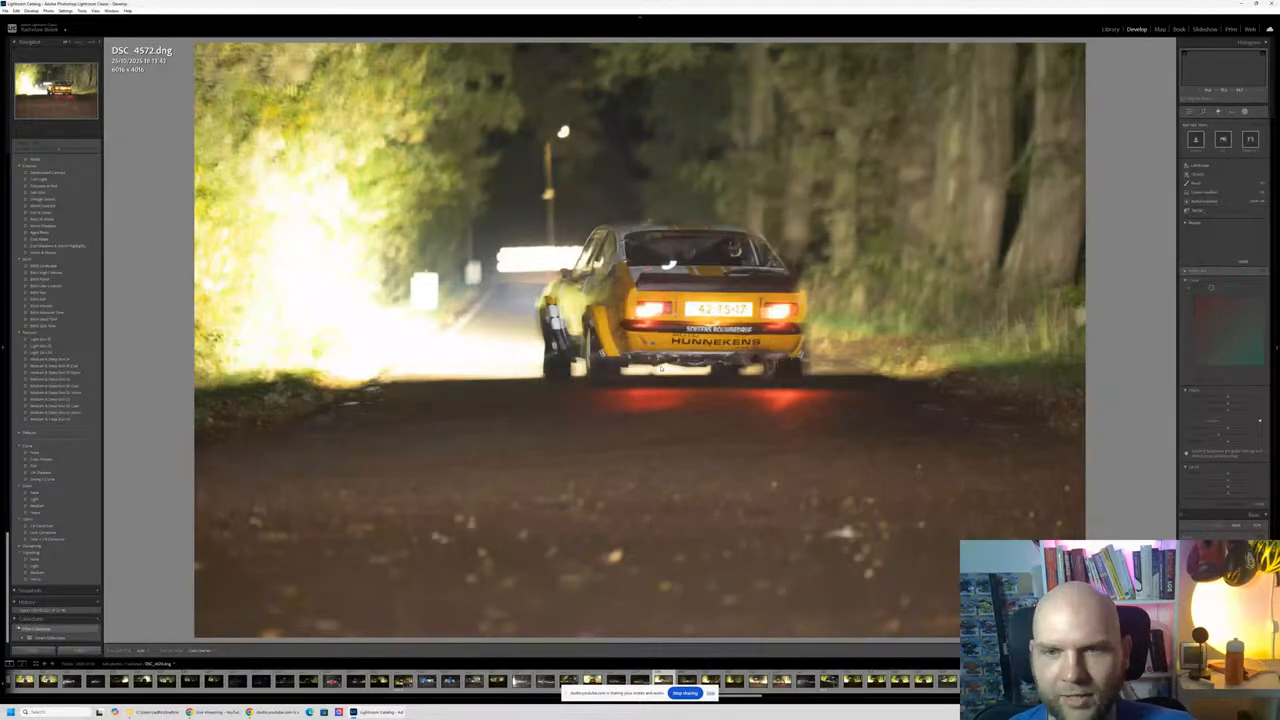
pyautogui.press('Right')
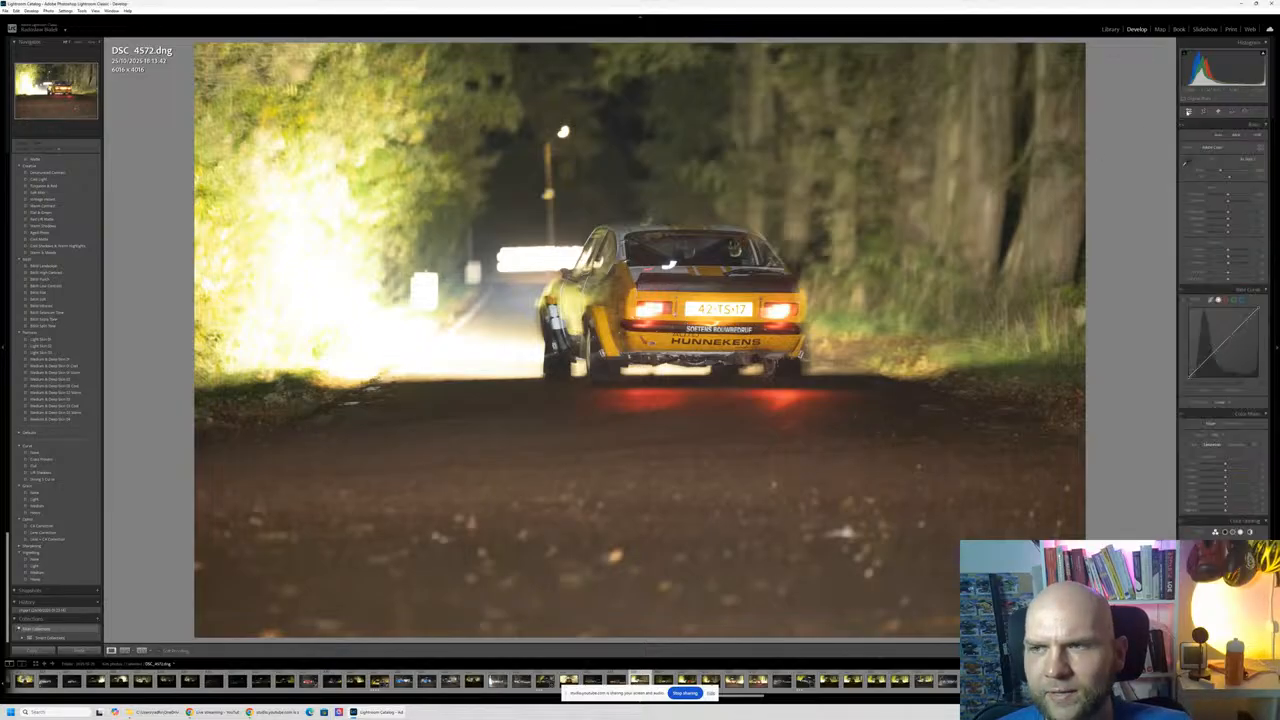
pyautogui.moveTo(1229, 216)
pyautogui.mouseDown()
pyautogui.moveTo(1180, 213)
pyautogui.moveTo(1243, 215)
pyautogui.moveTo(1226, 215)
pyautogui.mouseUp()
pyautogui.press('2')
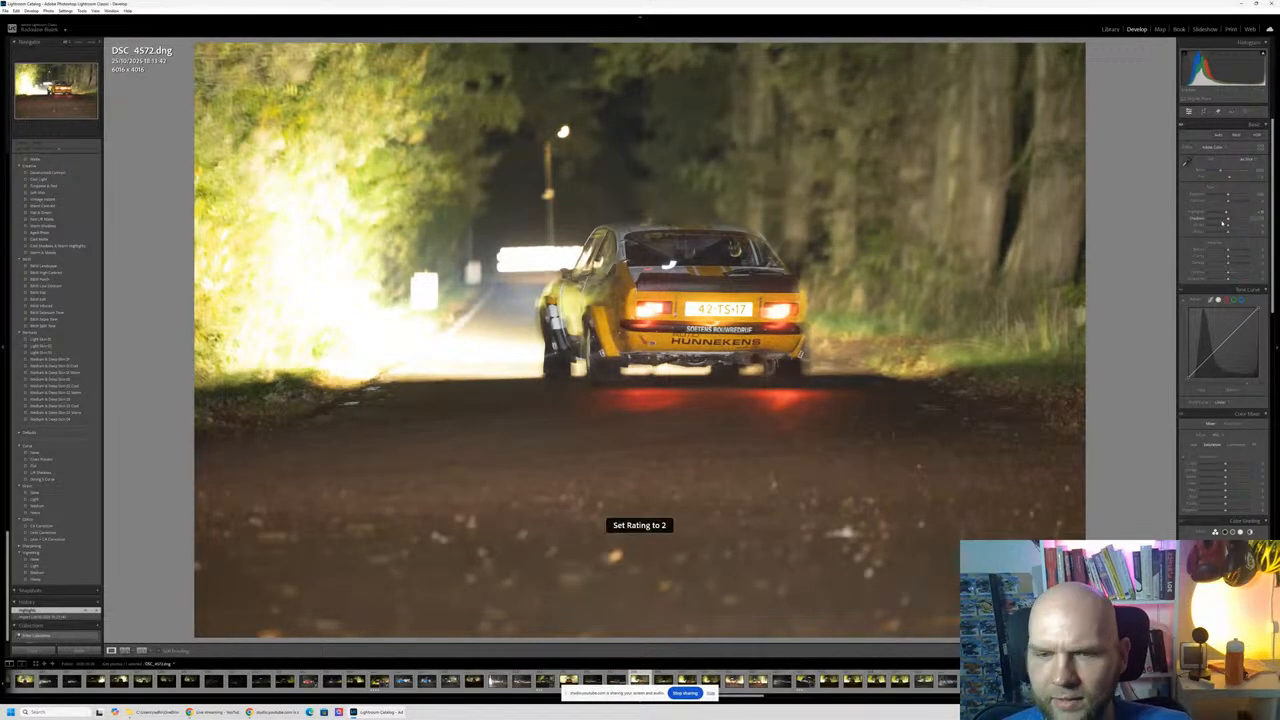
# Step: Review the shots from DSC_4575 up to DSC_4579, deleting the blurred DSC_4576 from disk
pyautogui.press('Right')
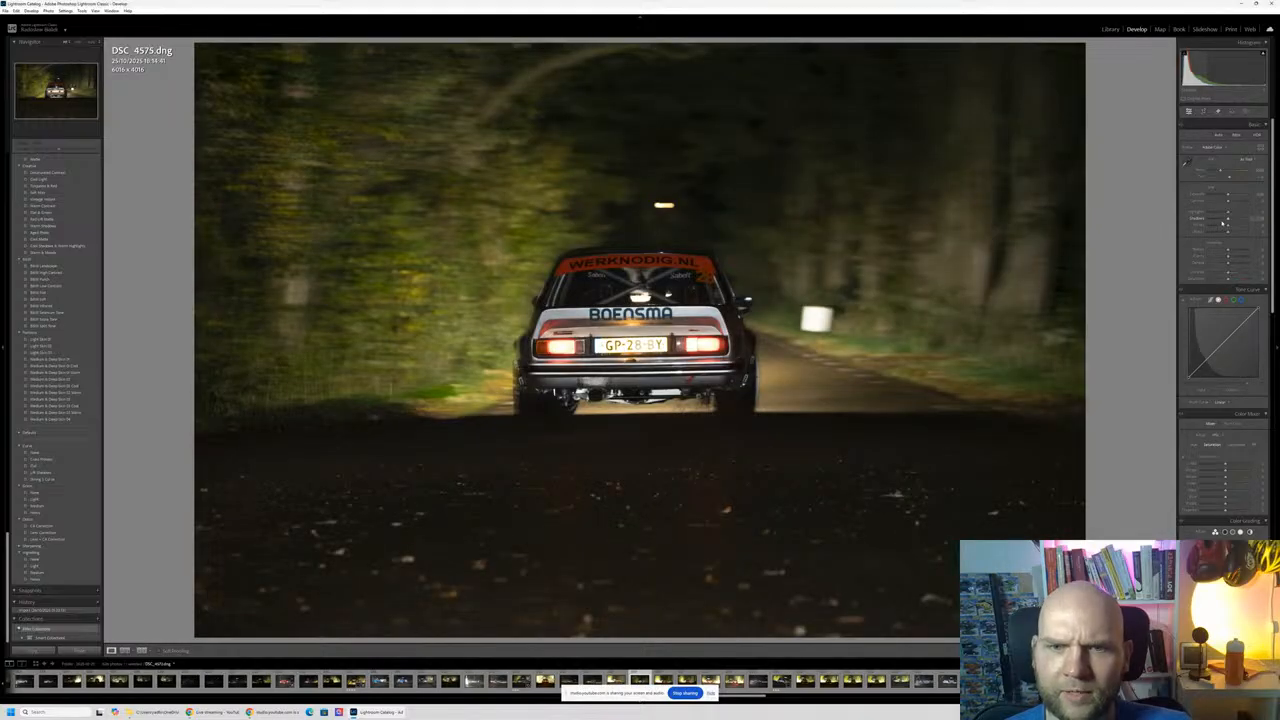
pyautogui.press('Right')
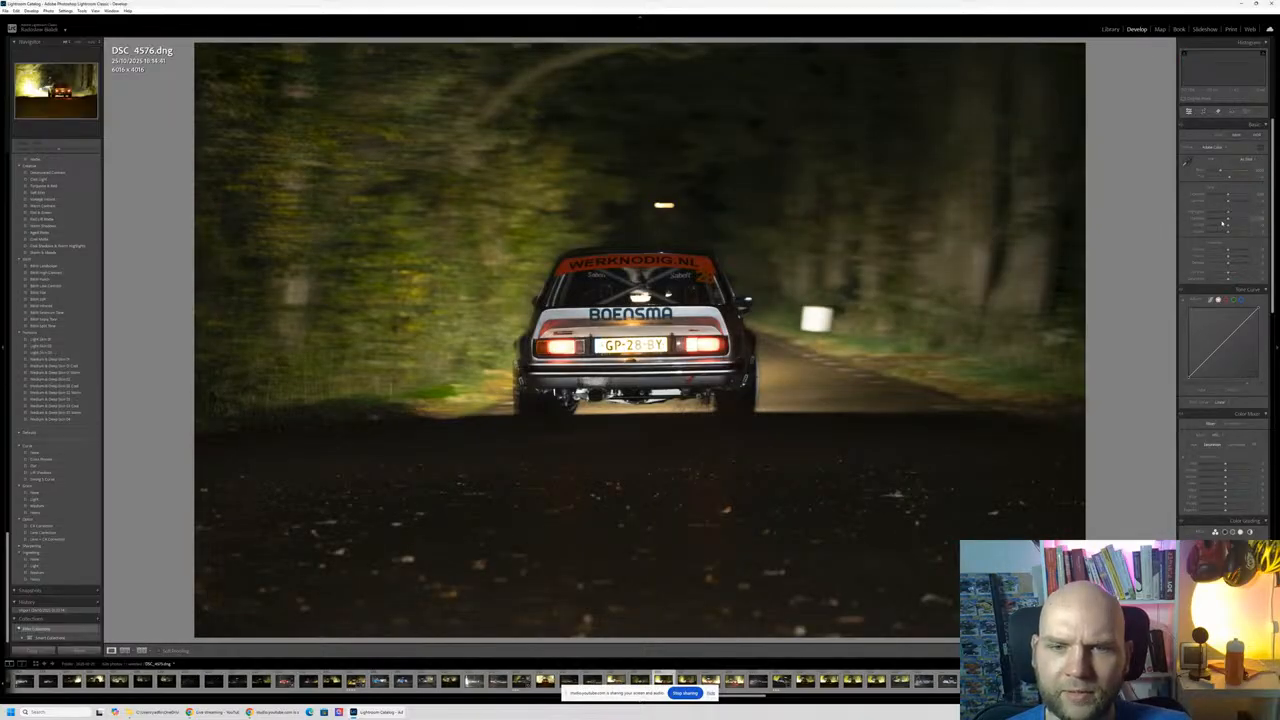
pyautogui.press('Delete')
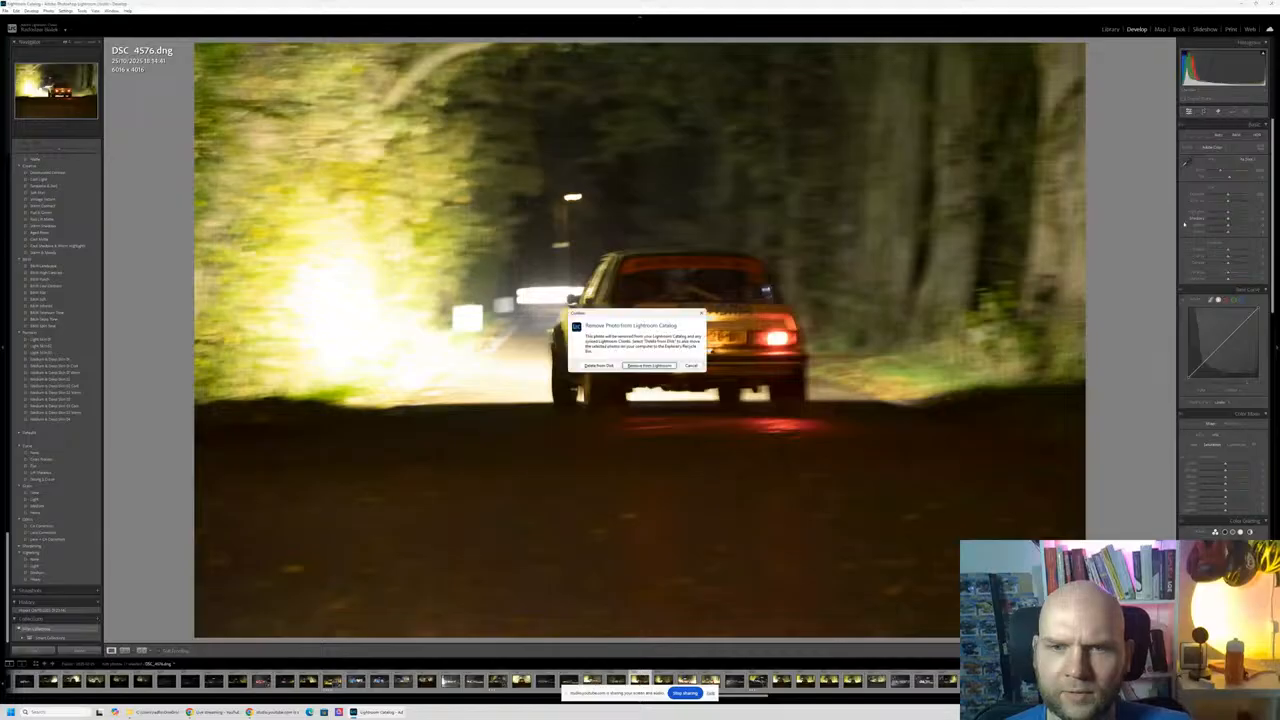
pyautogui.press('Return')
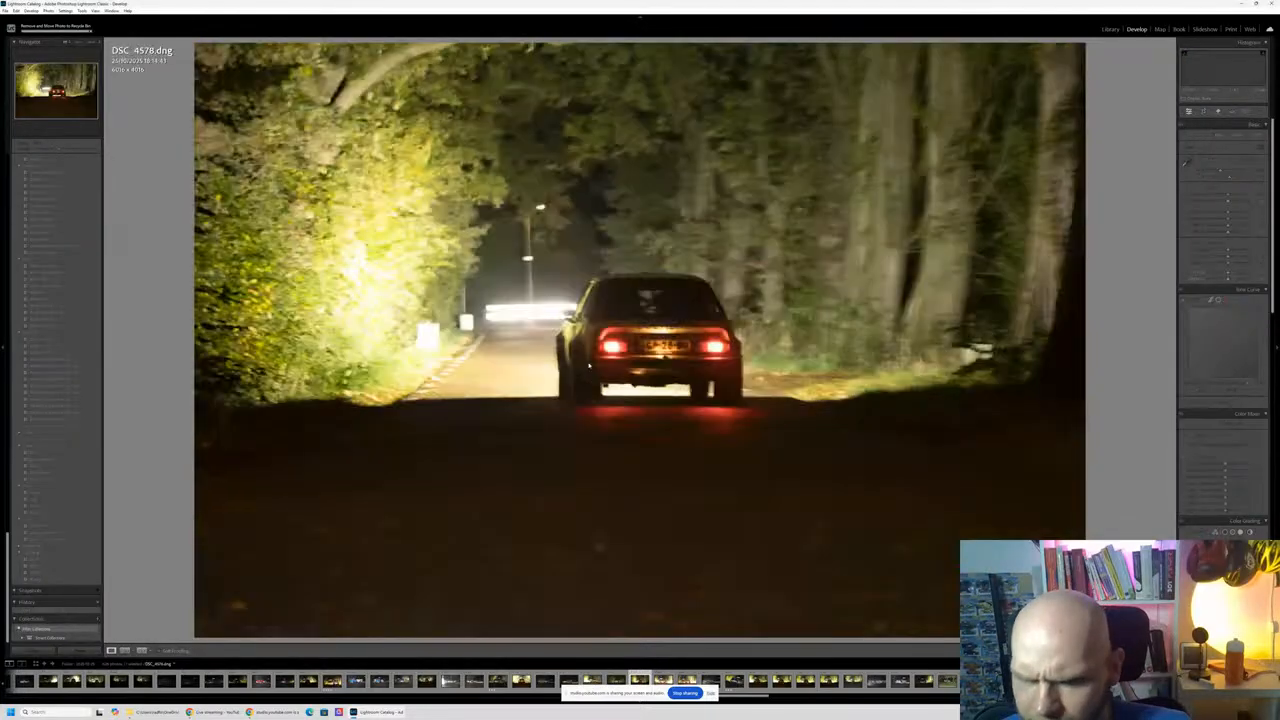
pyautogui.press('Right')
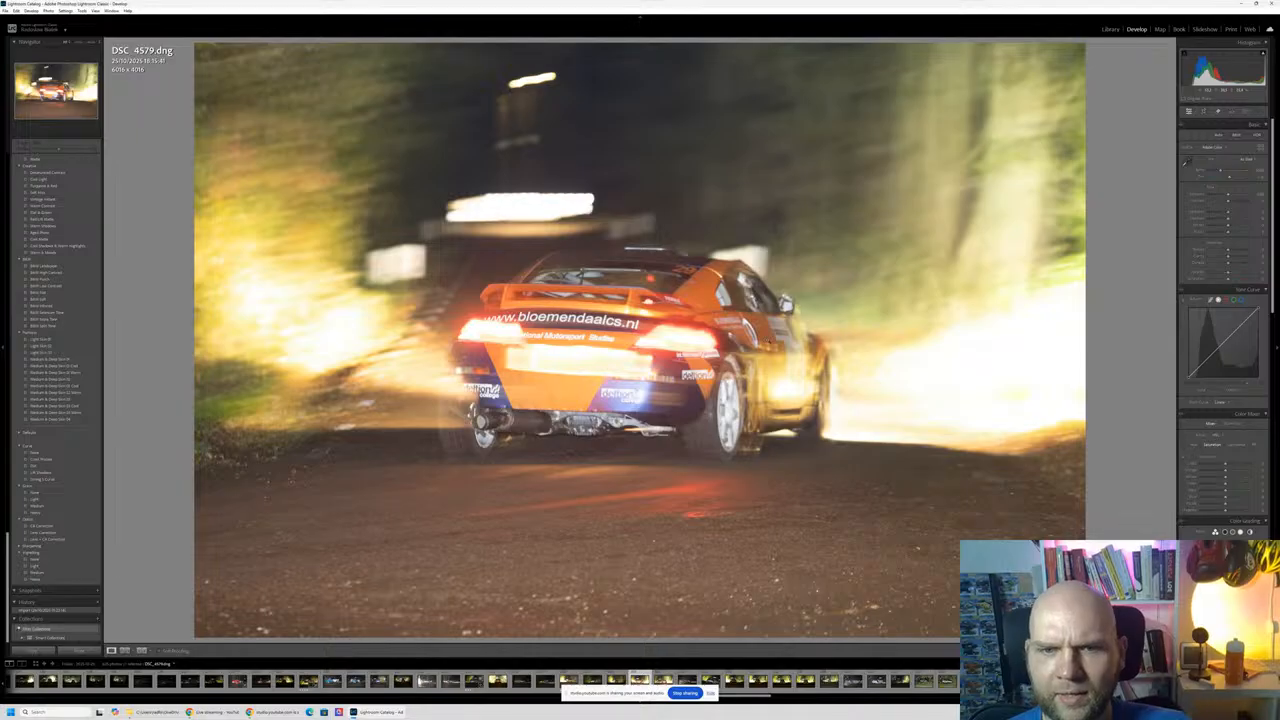
# Step: Delete the blurred rear shots DSC_4579 and DSC_4580 of the orange car from disk
pyautogui.press('Delete')
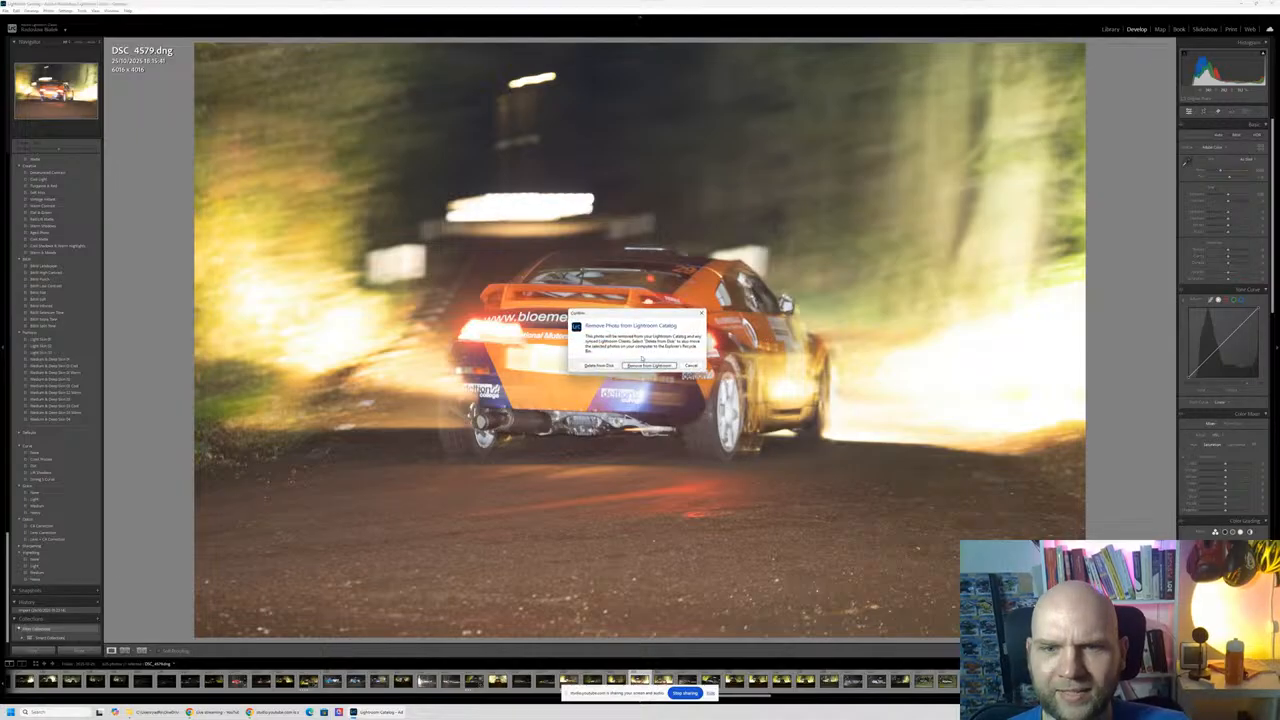
pyautogui.click(600, 365)
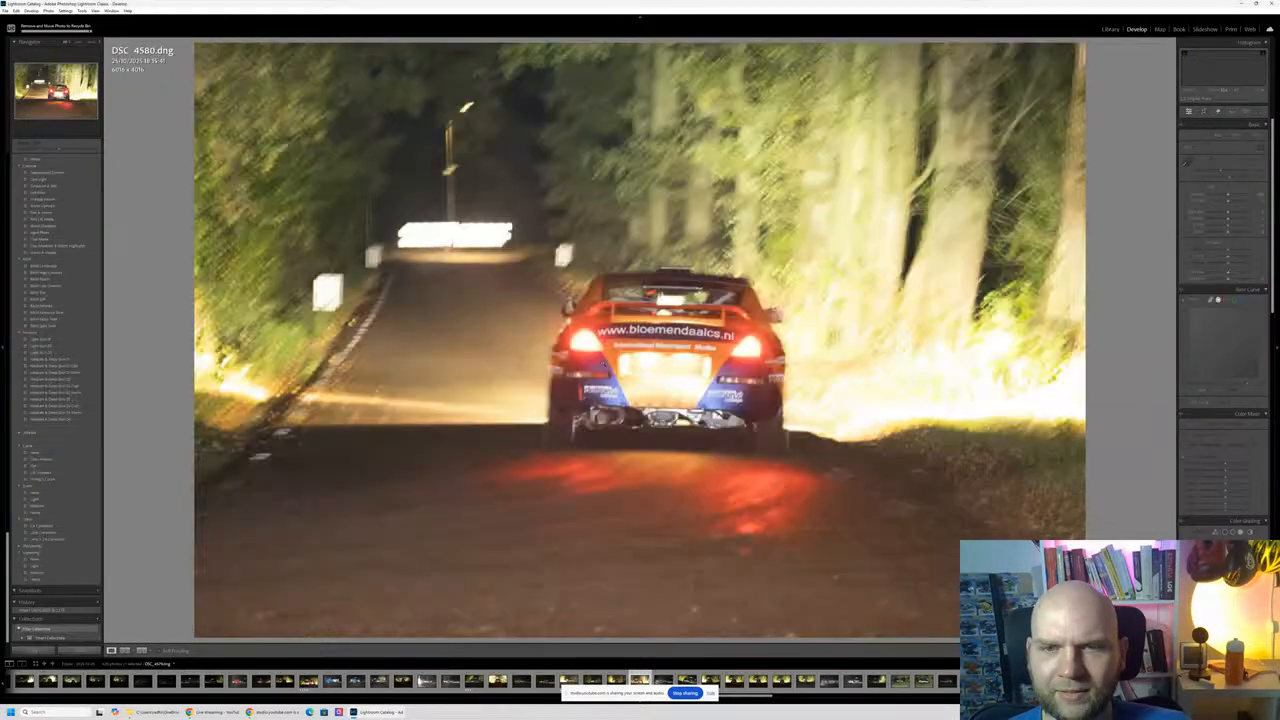
pyautogui.press('Delete')
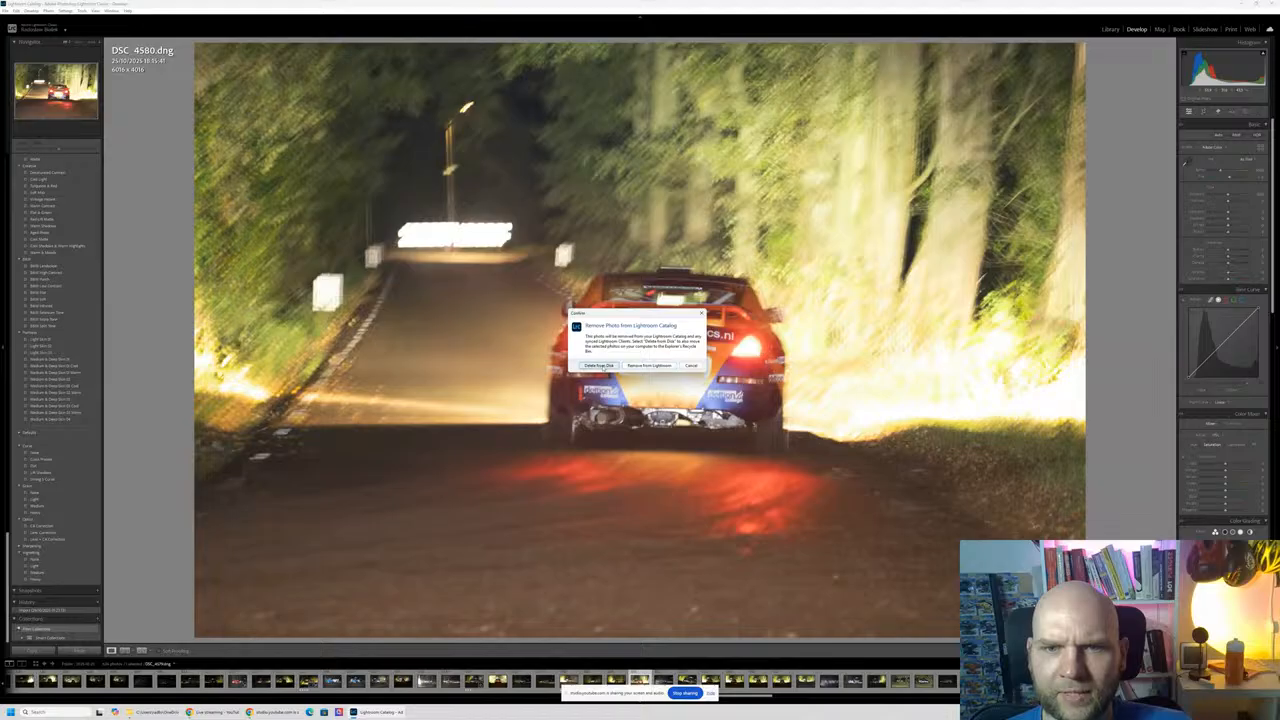
pyautogui.click(600, 365)
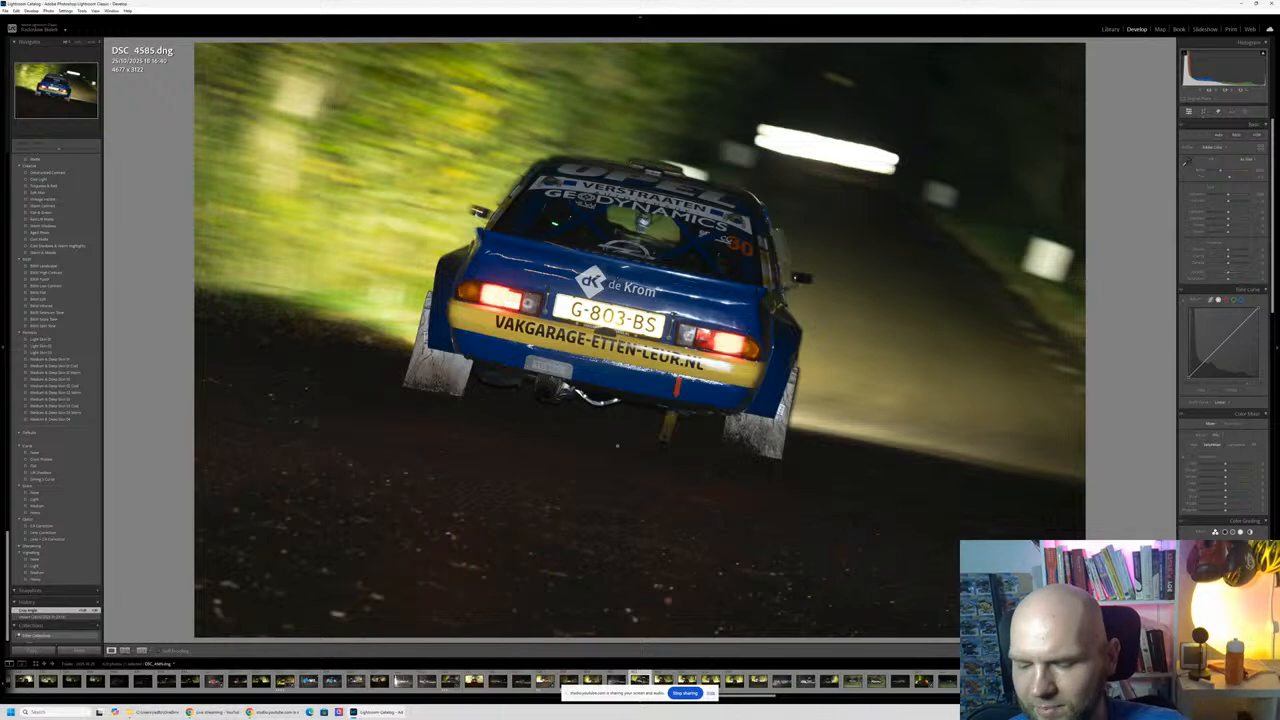
# Step: Rate DSC_4585 three stars and brighten it slightly with Exposure
pyautogui.press('3')
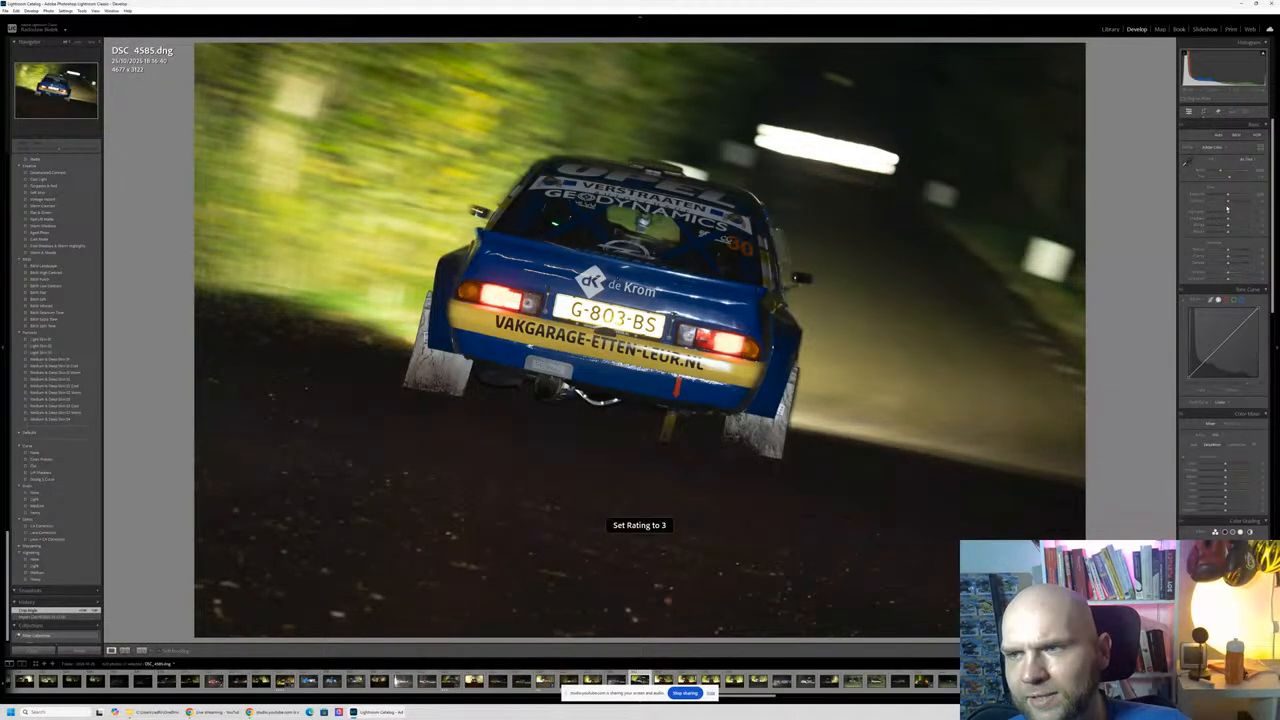
pyautogui.moveTo(1228, 213)
pyautogui.mouseDown()
pyautogui.moveTo(1202, 216)
pyautogui.moveTo(1232, 216)
pyautogui.moveTo(1241, 195)
pyautogui.moveTo(1230, 197)
pyautogui.mouseUp()
# Step: Advance to the blurred DSC_4586 and delete it from disk
pyautogui.press('Right')
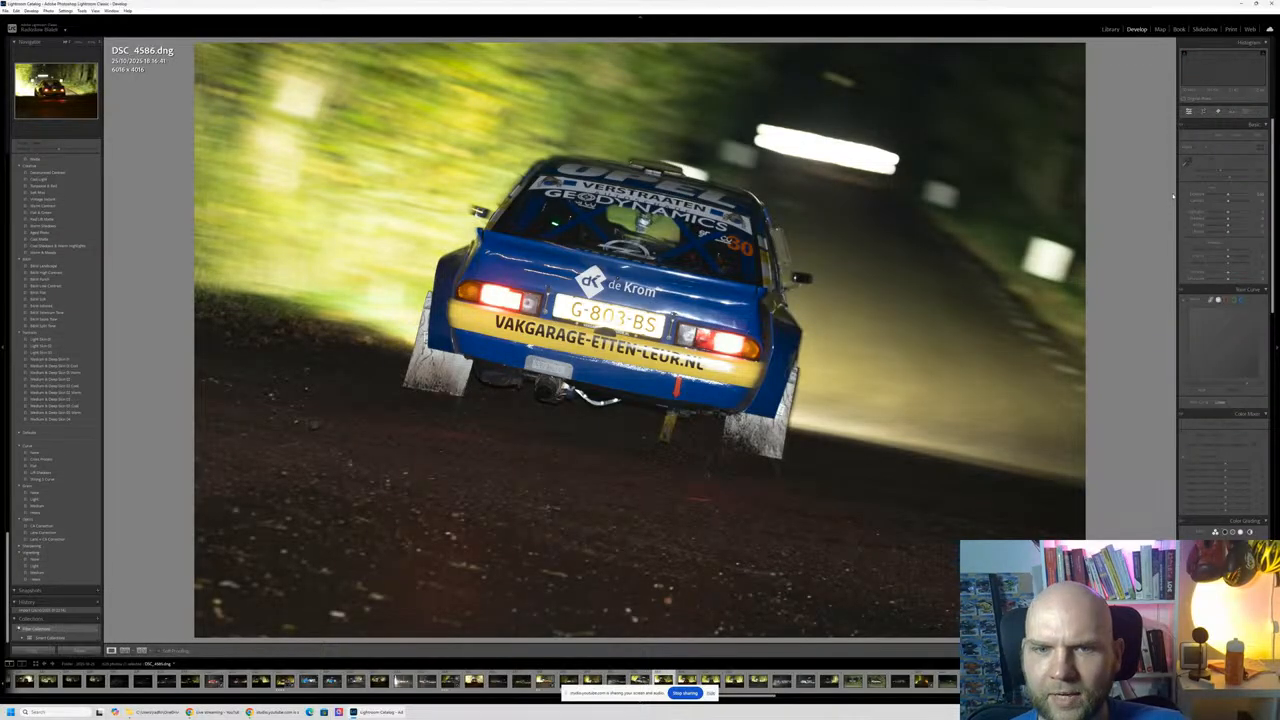
pyautogui.press('Delete')
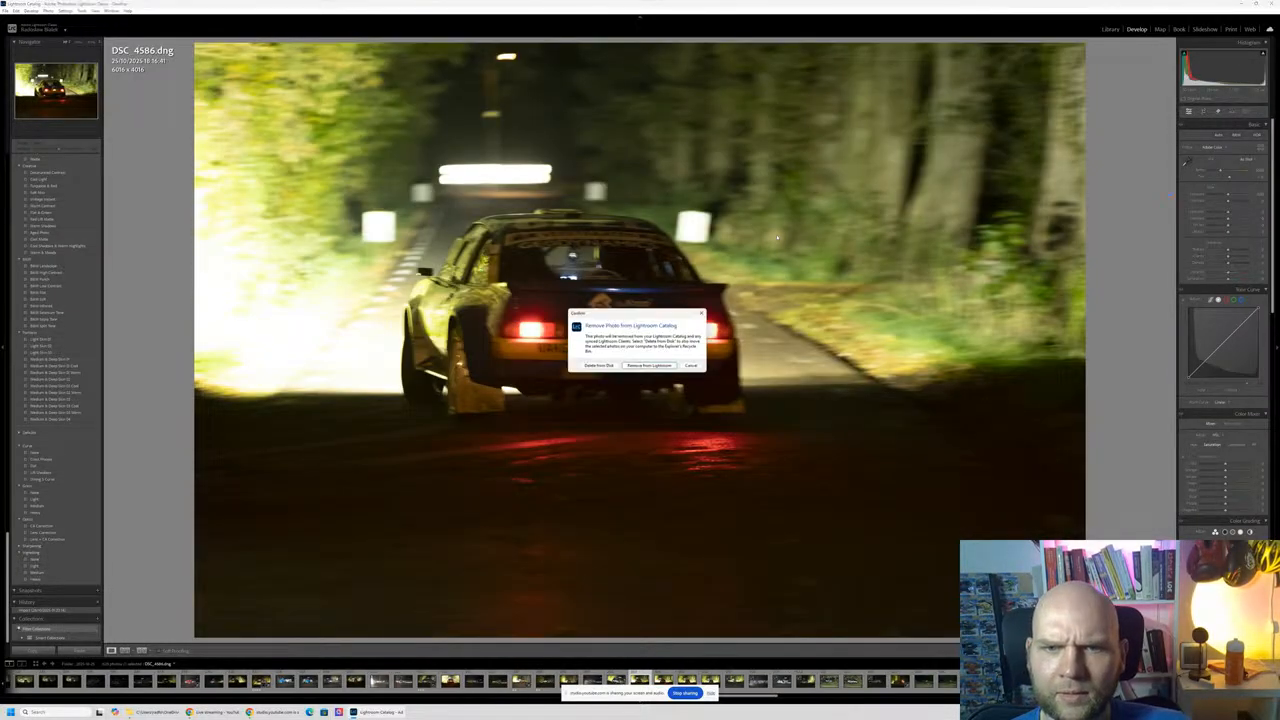
pyautogui.click(599, 365)
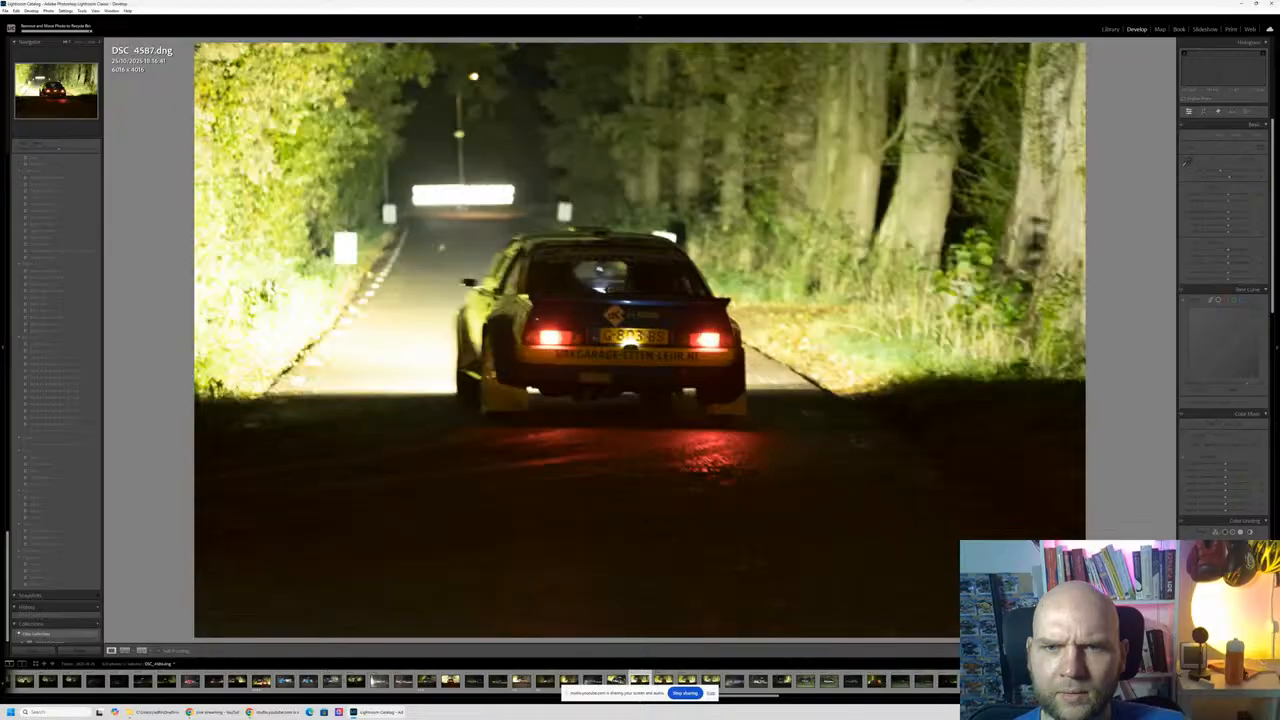
# Step: Review the shots from DSC_4587 up to DSC_4604 for sharpness and usable compositions
pyautogui.press('Right')
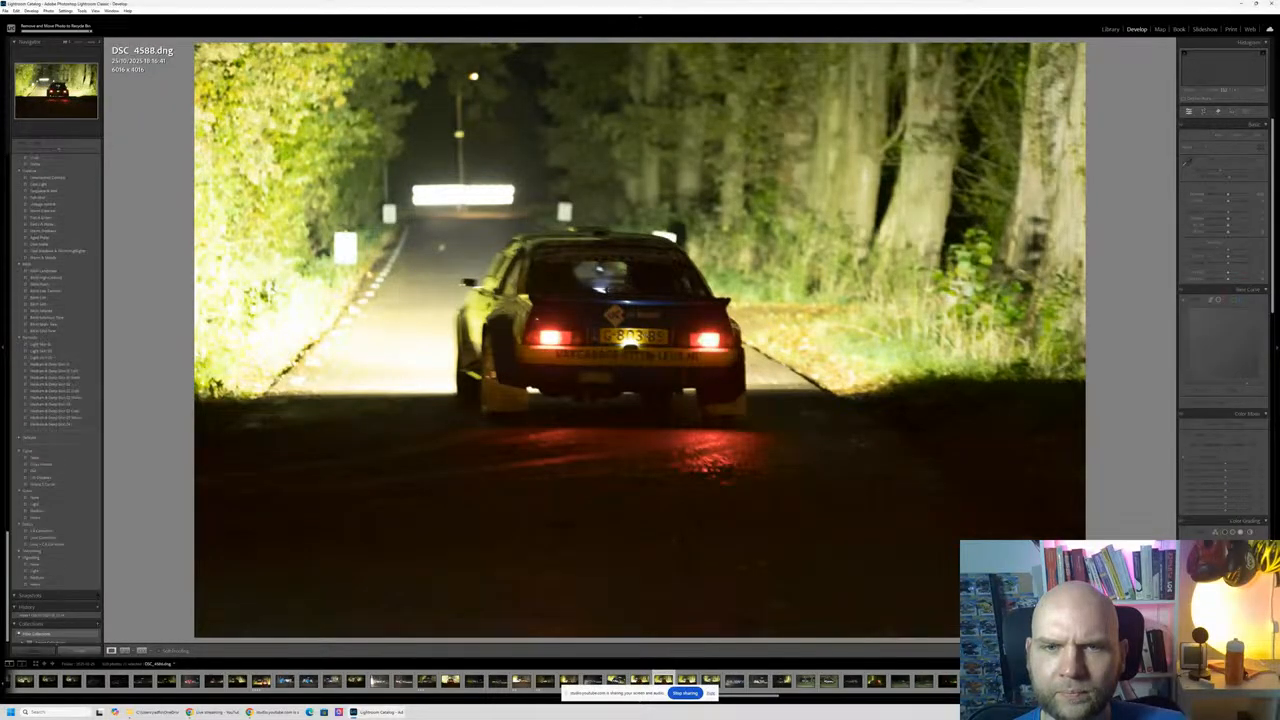
pyautogui.press('Right')
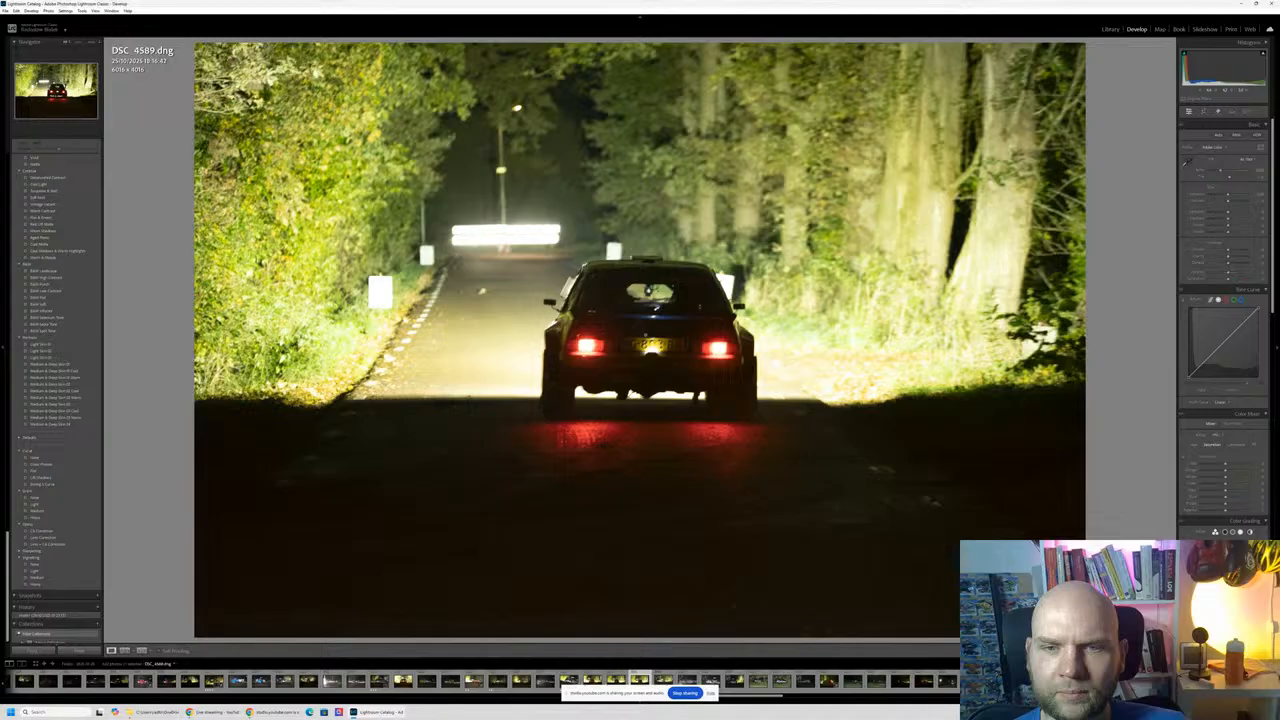
pyautogui.press('Right')
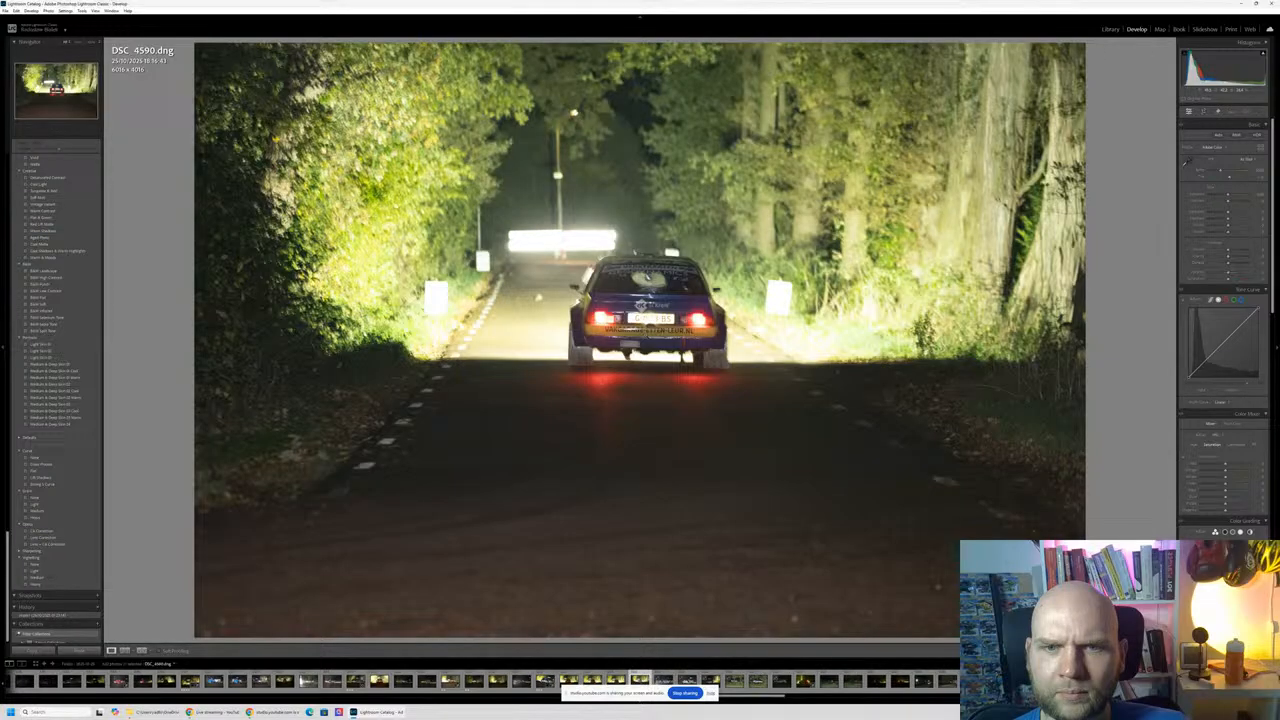
pyautogui.press('Right')
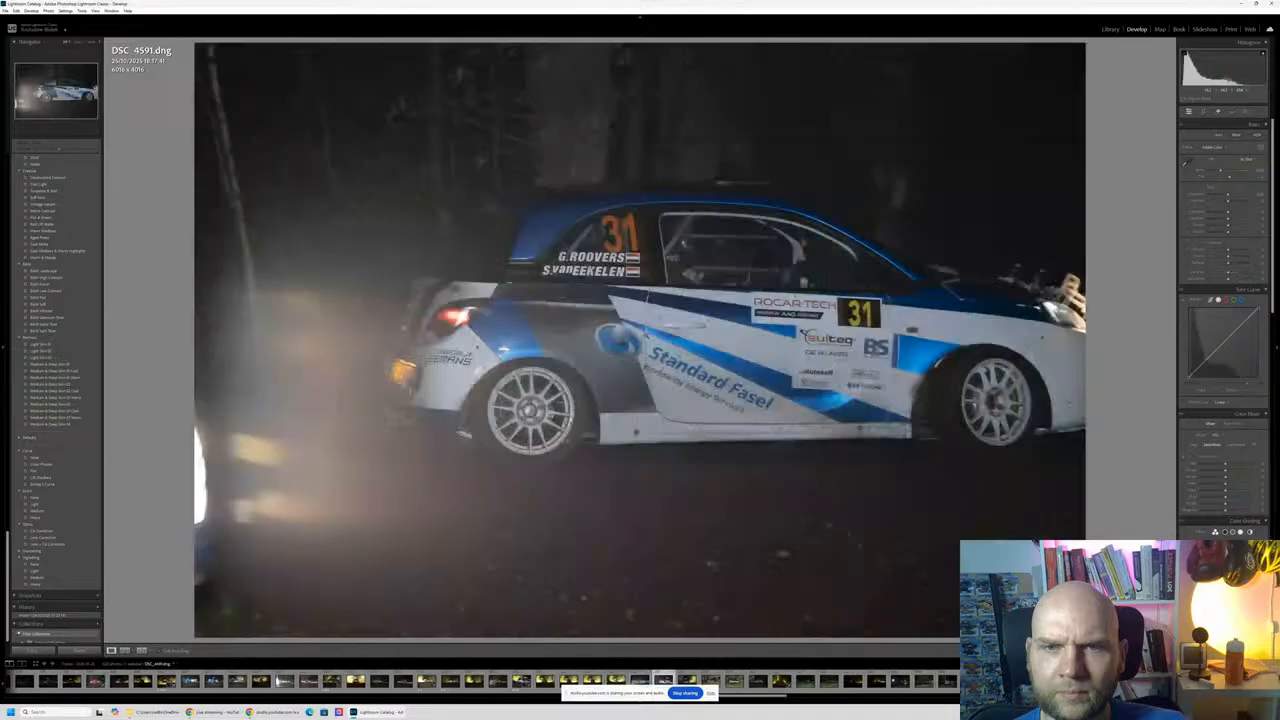
pyautogui.press('Right')
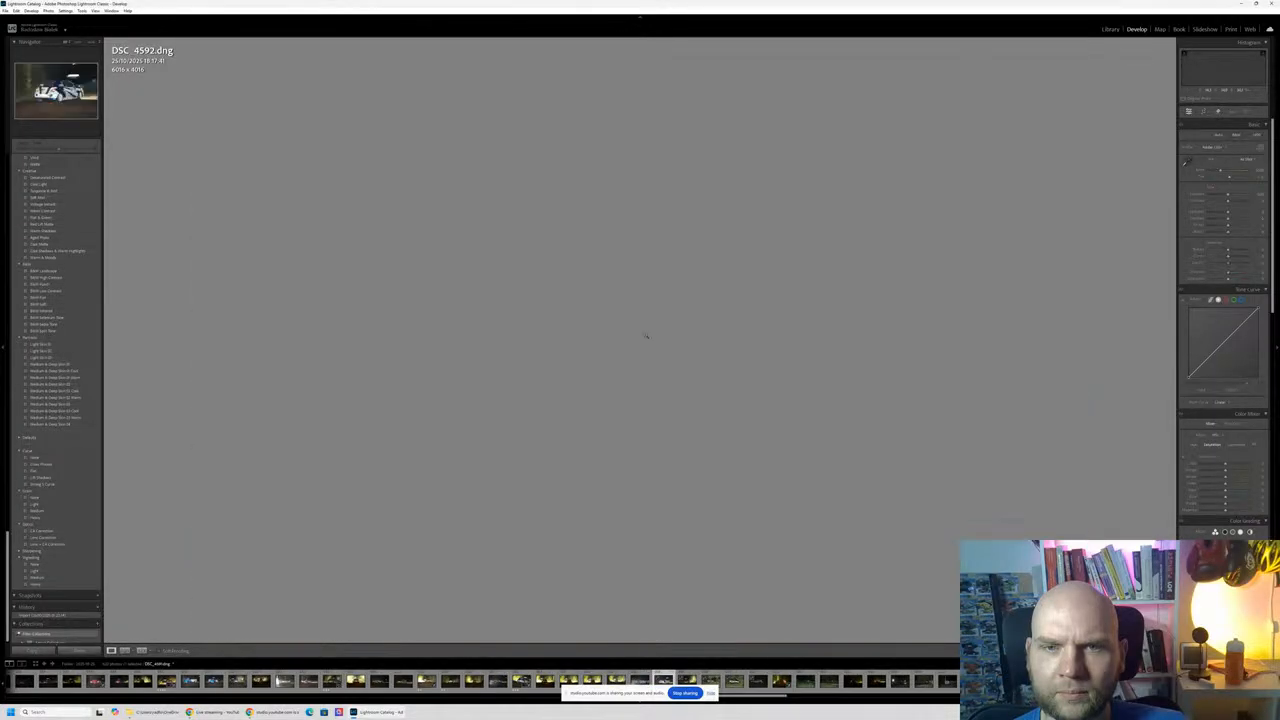
pyautogui.press('Right')
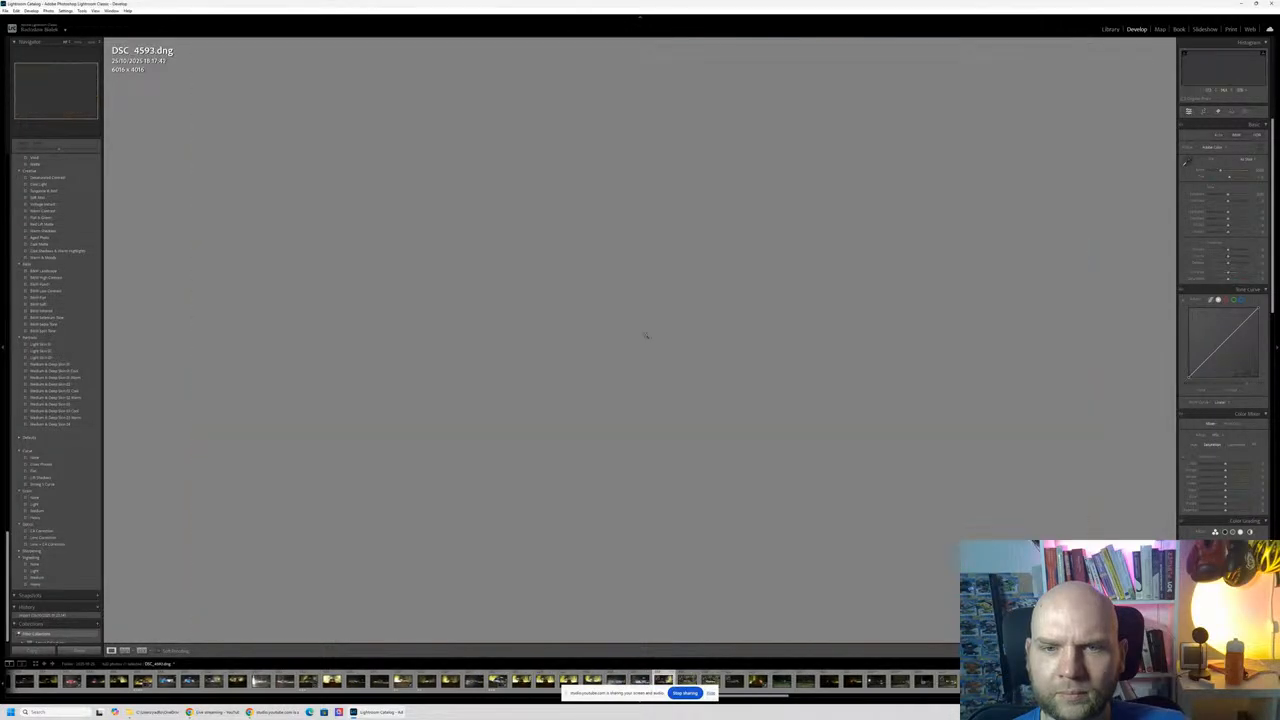
pyautogui.press('Right')
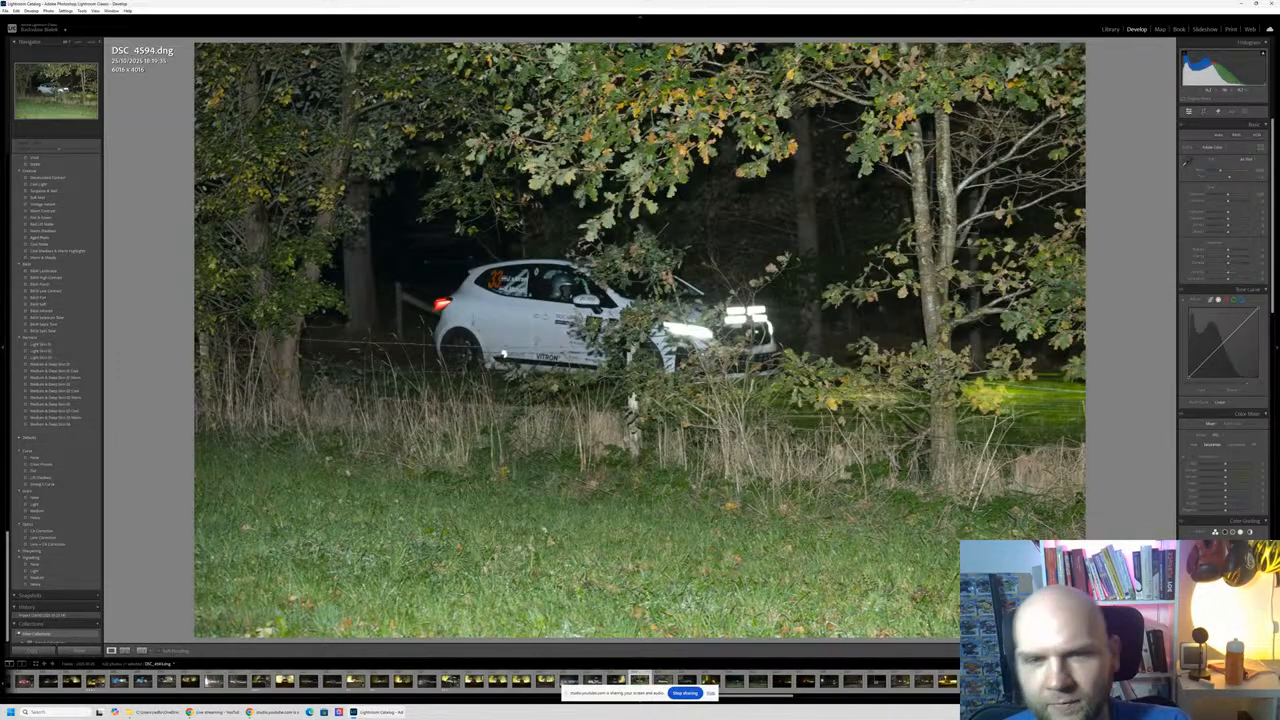
pyautogui.press('Right')
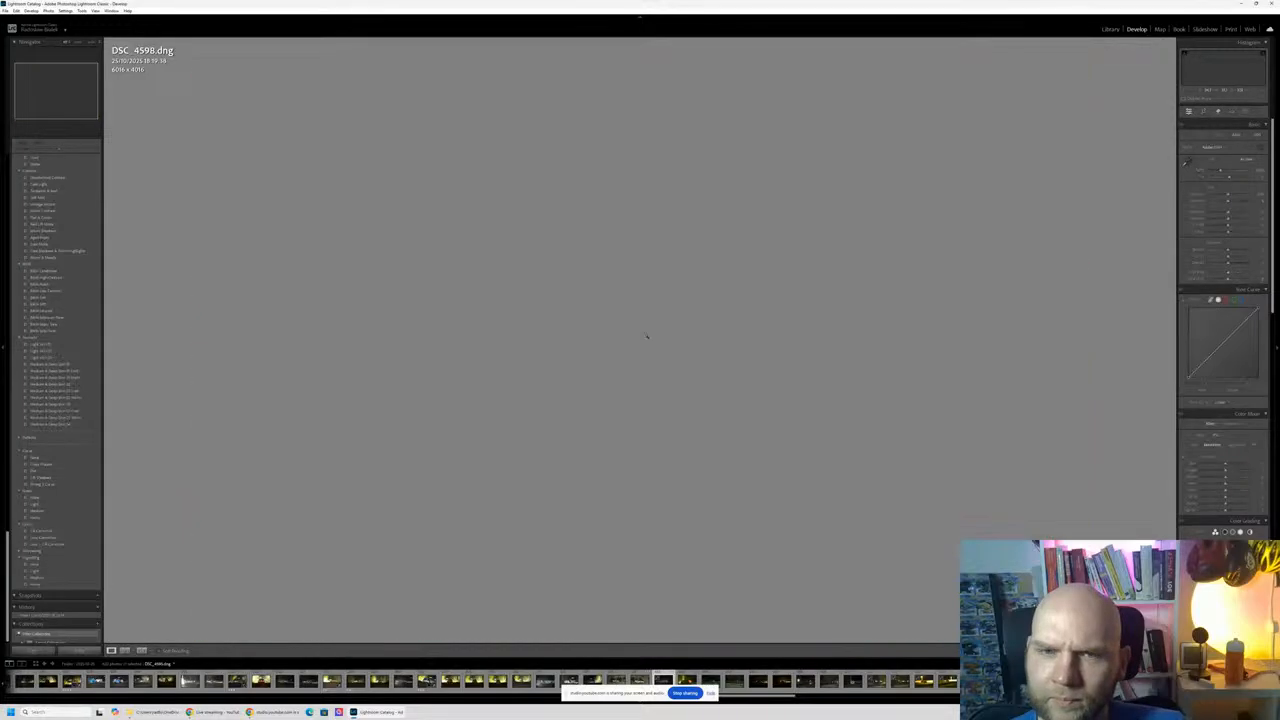
pyautogui.press('Right')
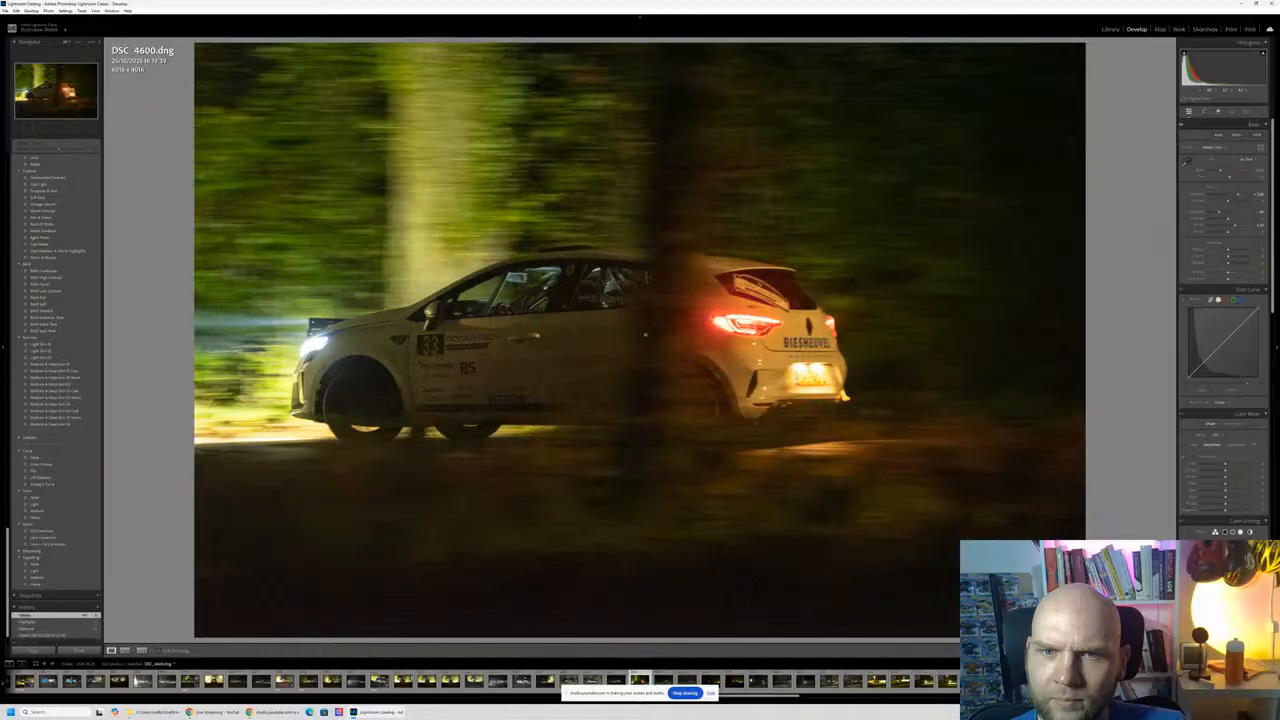
pyautogui.press('Right')
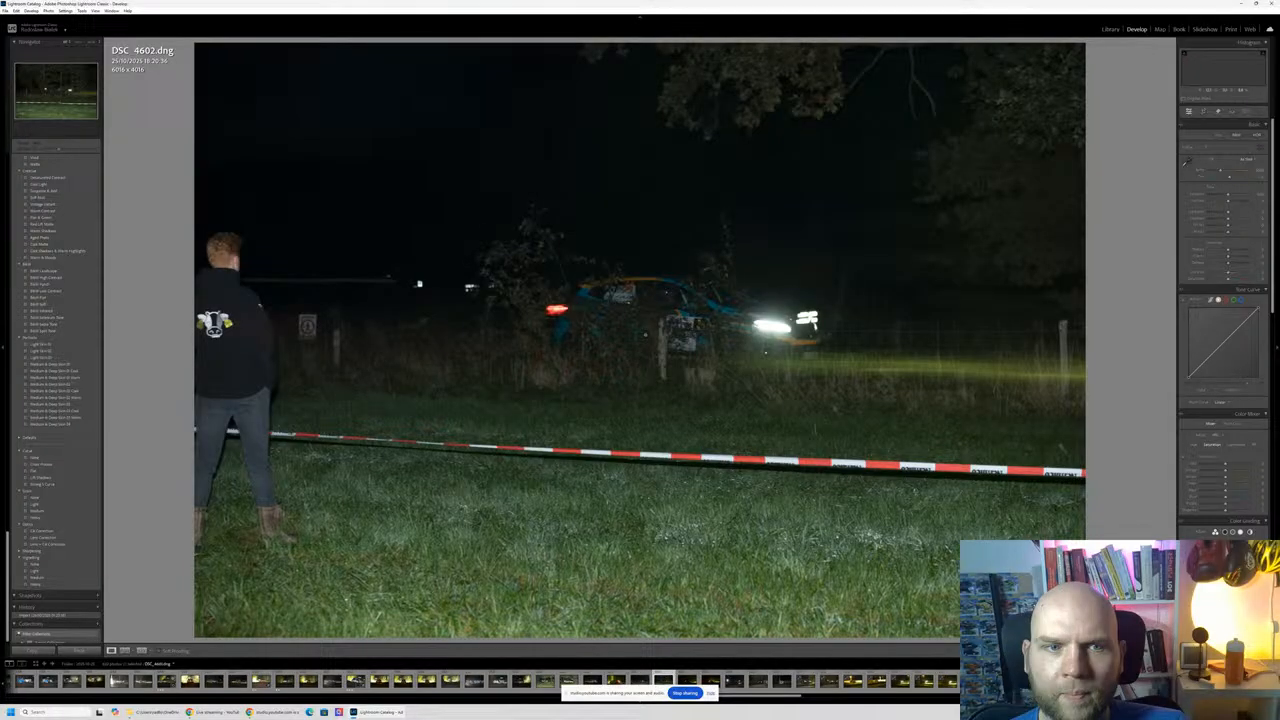
pyautogui.press('Right')
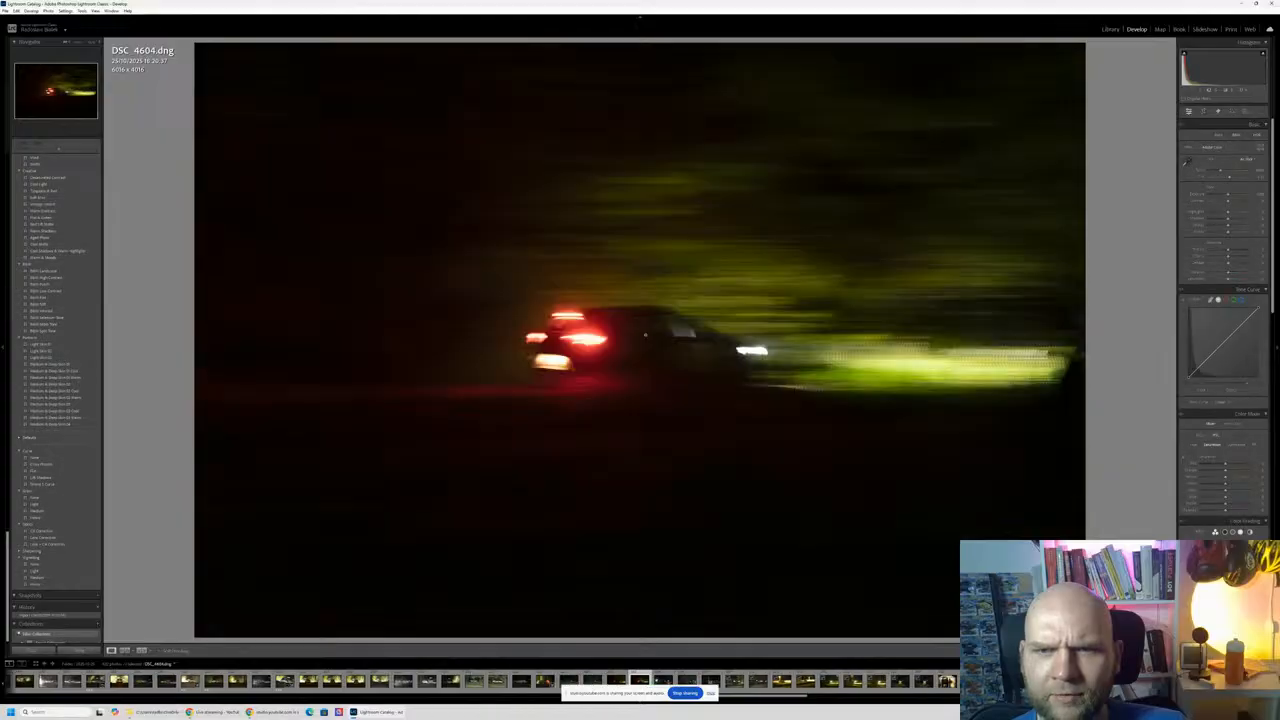
# Step: Go back to DSC_4603, raise its Exposure slightly, and return to DSC_4604
pyautogui.press('Left')
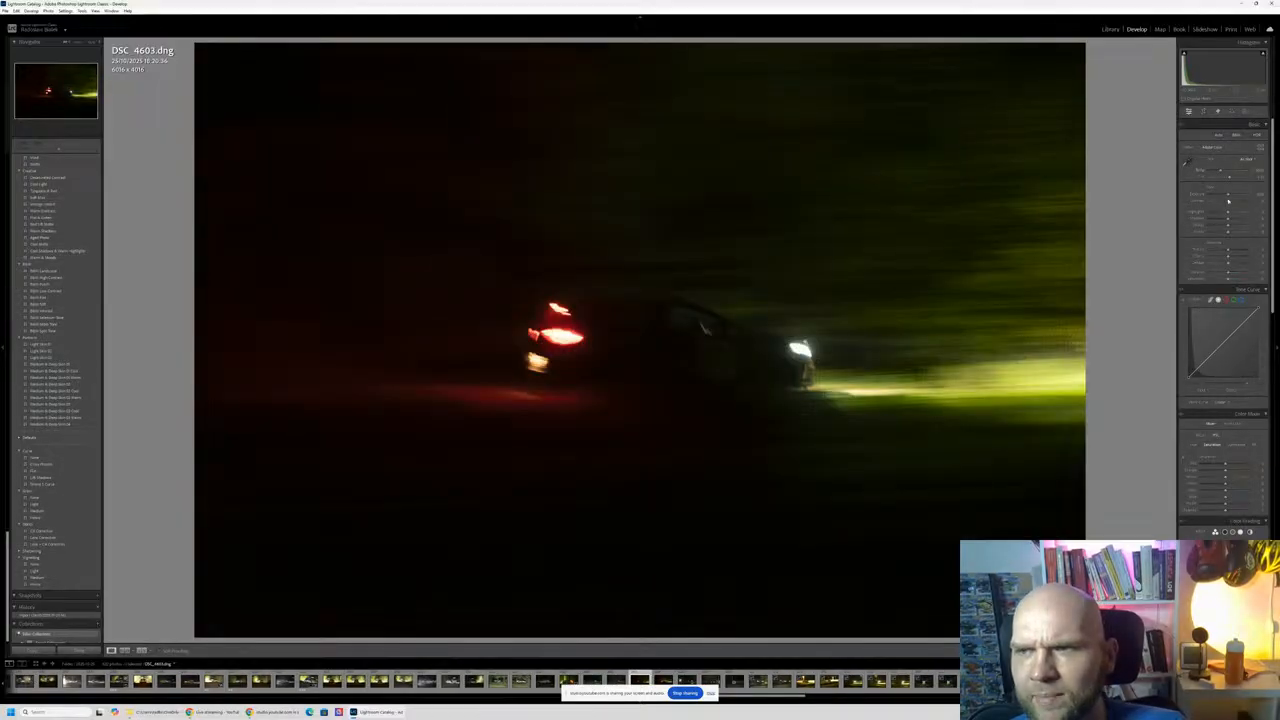
pyautogui.moveTo(1229, 195); pyautogui.dragTo(1230, 196)
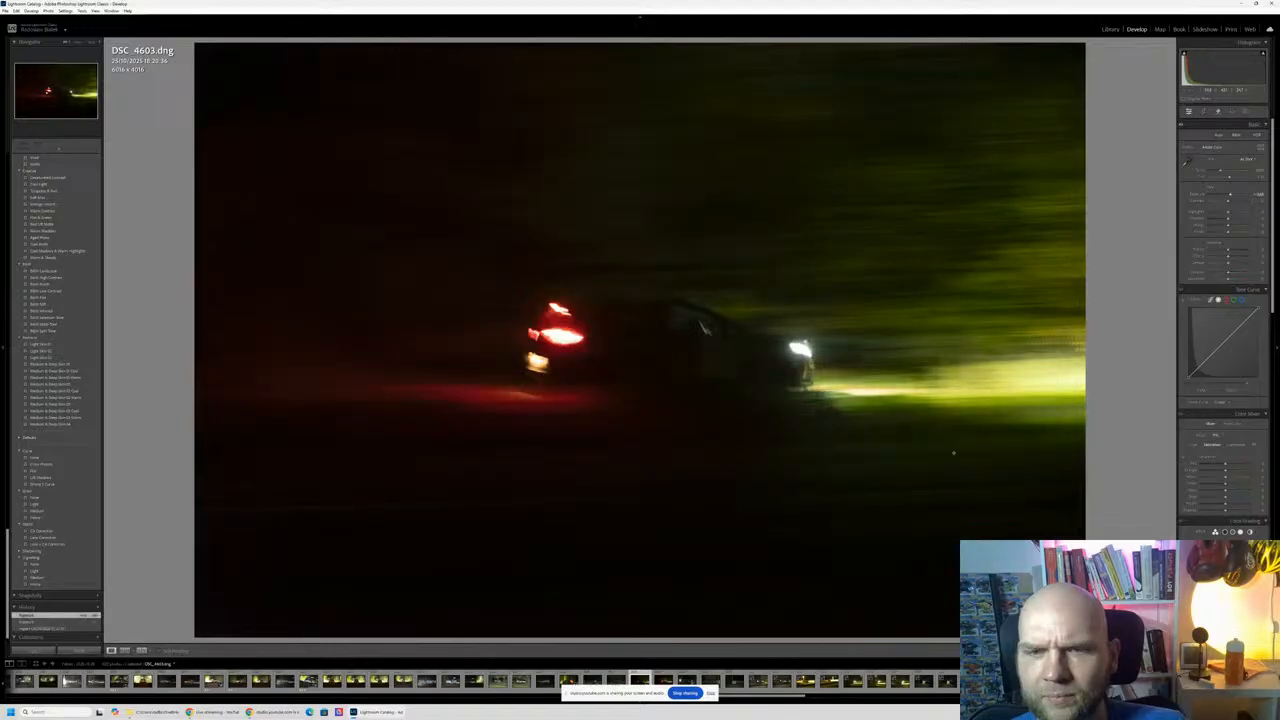
pyautogui.click(665, 682)
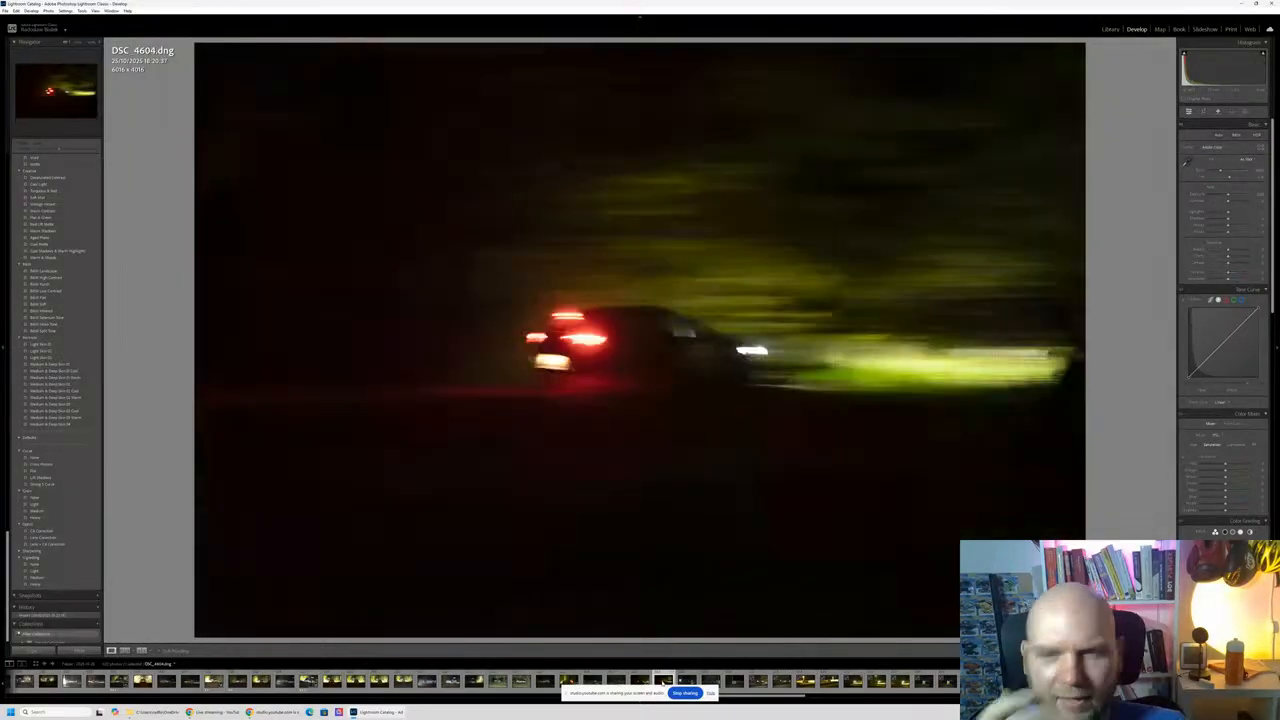
# Step: Review the night shots following DSC_4604 up to DSC_4633
pyautogui.click(687, 681)
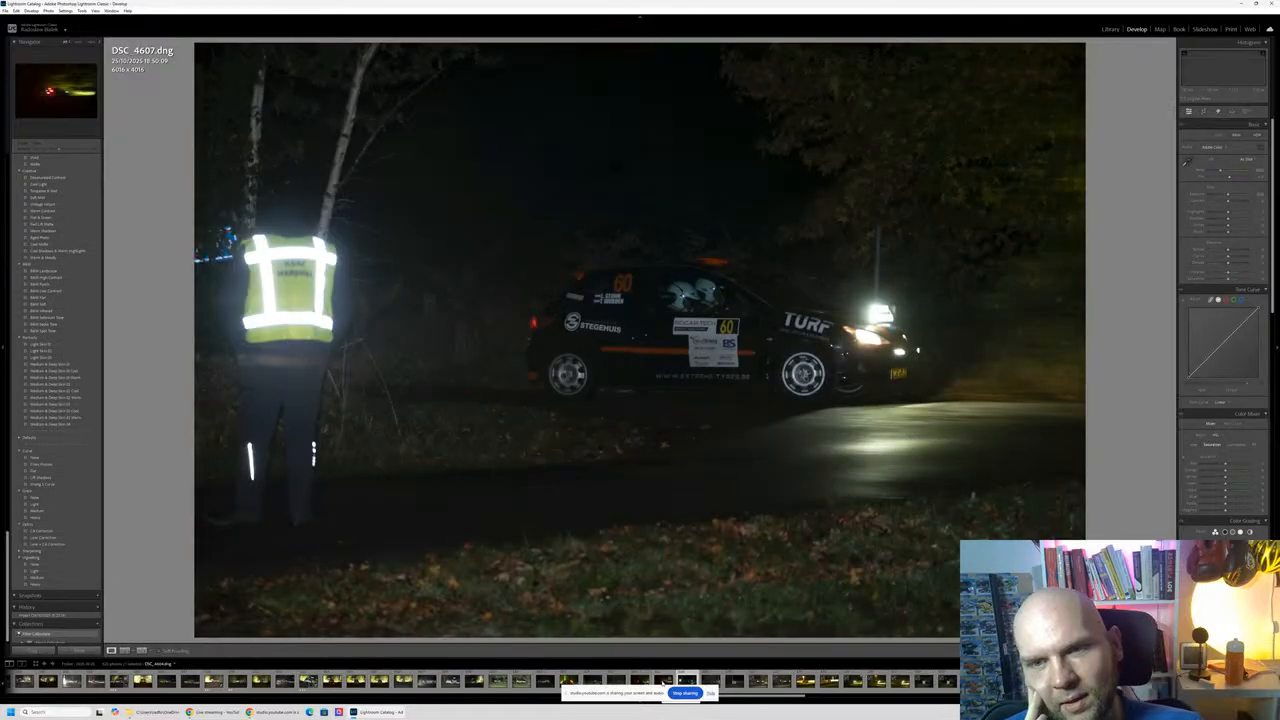
pyautogui.click(662, 682)
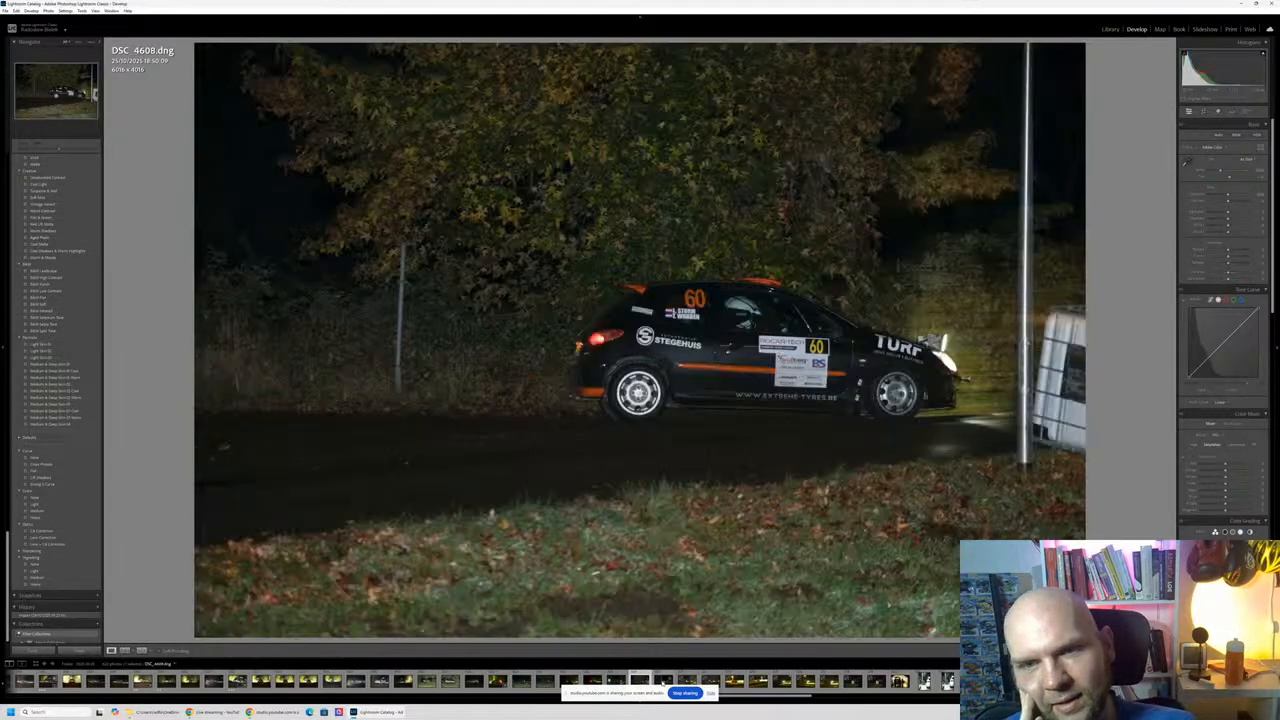
pyautogui.click(662, 681)
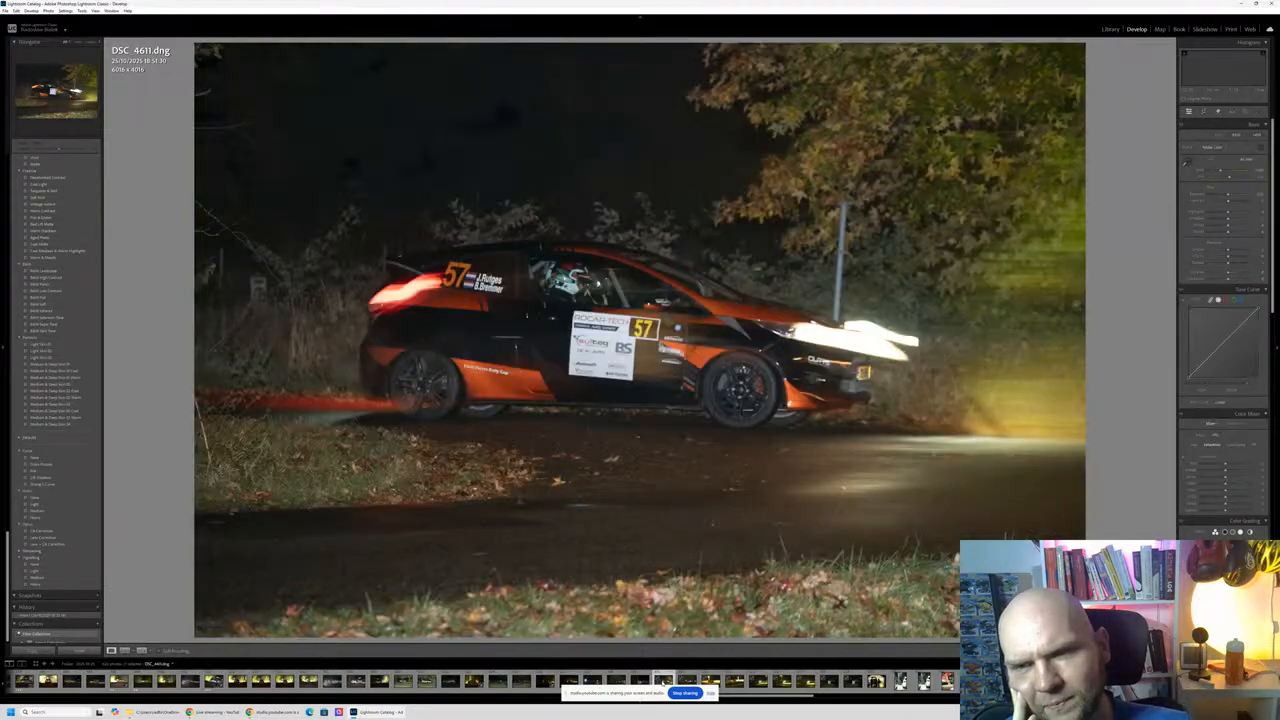
pyautogui.click(662, 681)
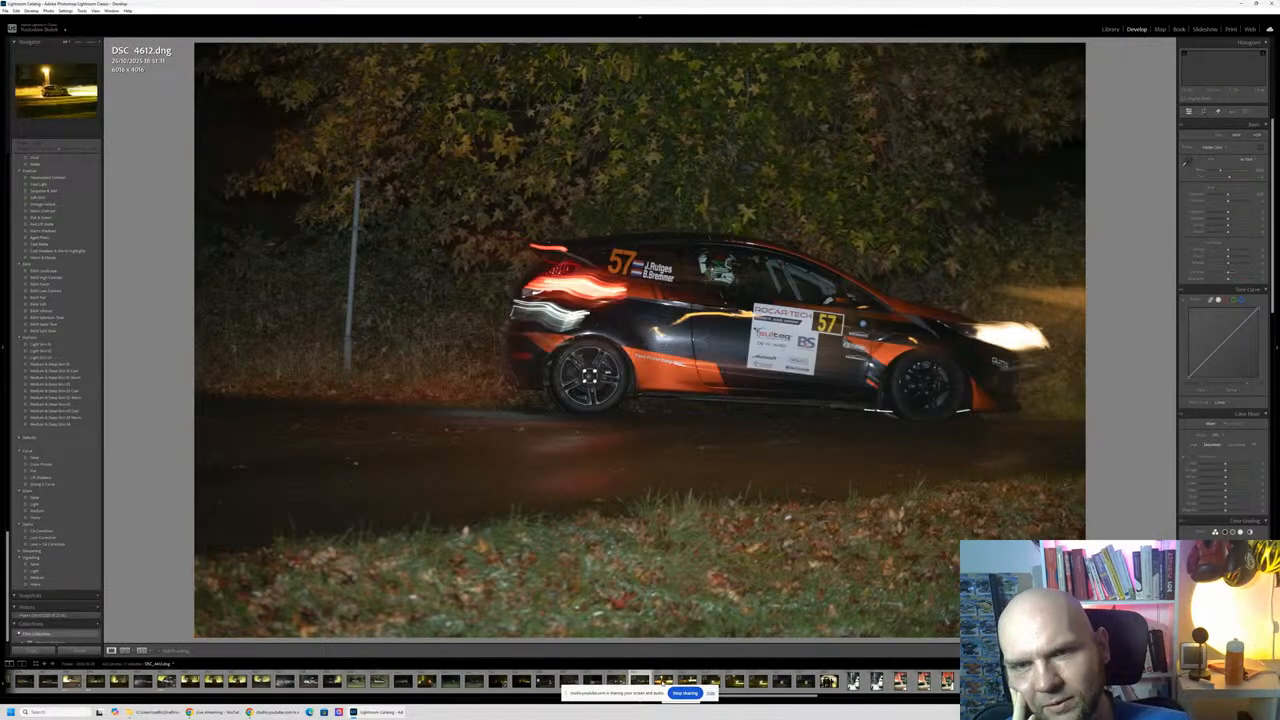
pyautogui.click(662, 681)
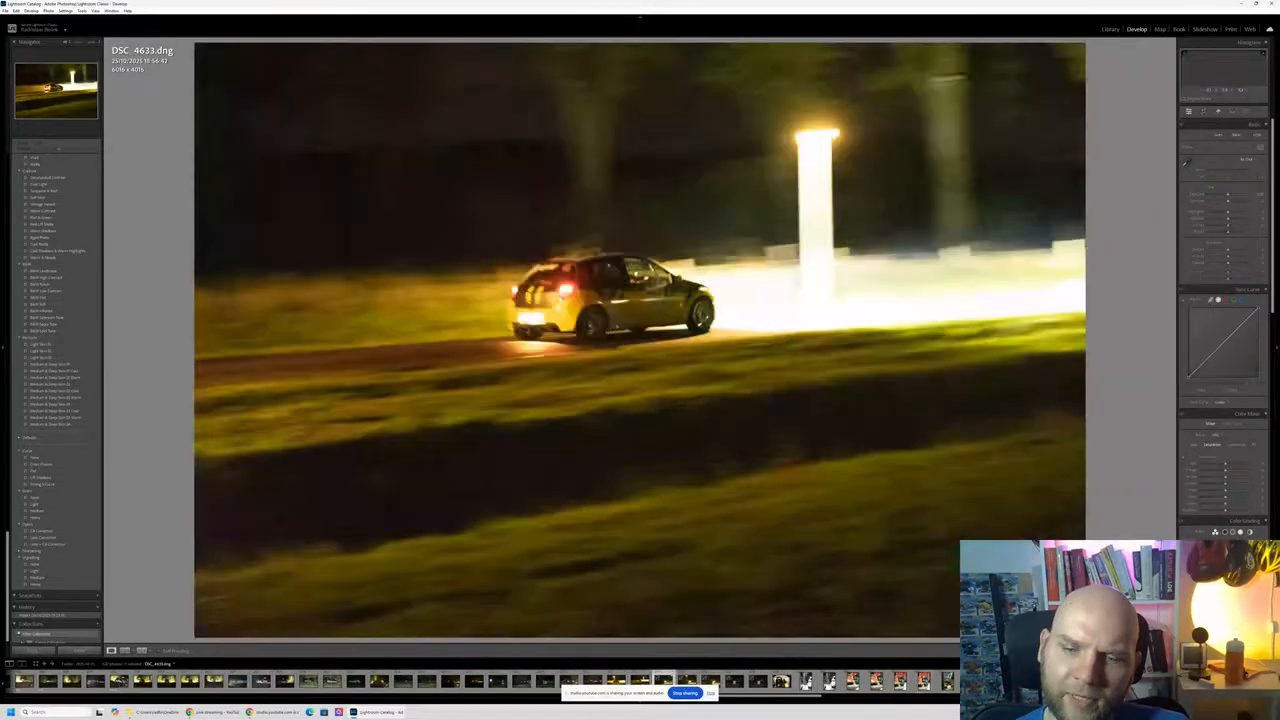
# Step: Check the shots after DSC_4633 up to DSC_4636 and delete the blurred DSC_4636 from disk
pyautogui.press('Right')
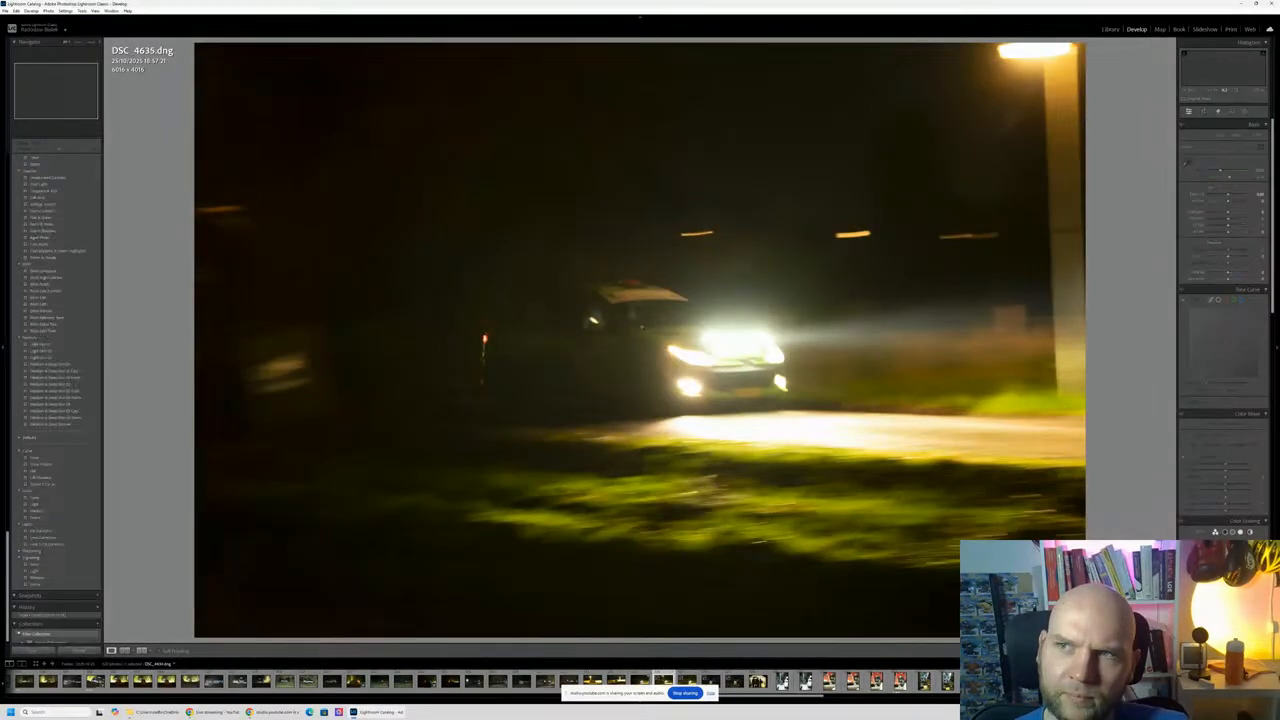
pyautogui.press('Right')
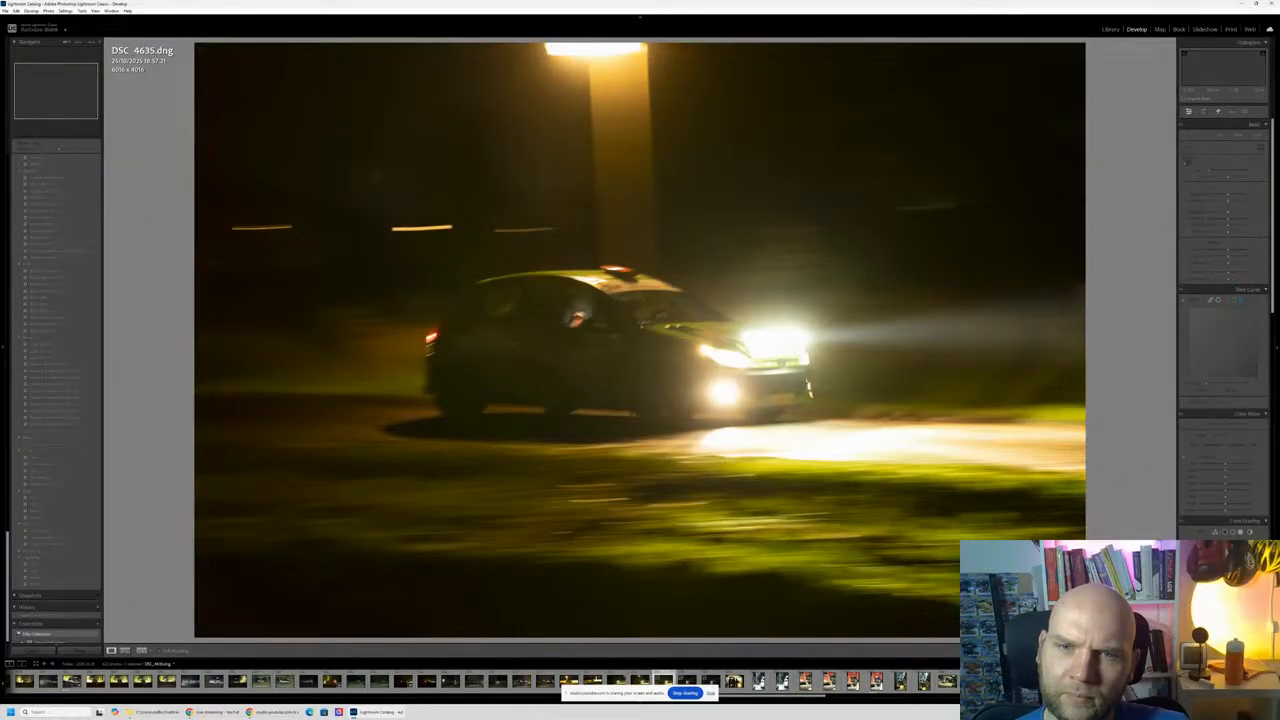
pyautogui.press('Right')
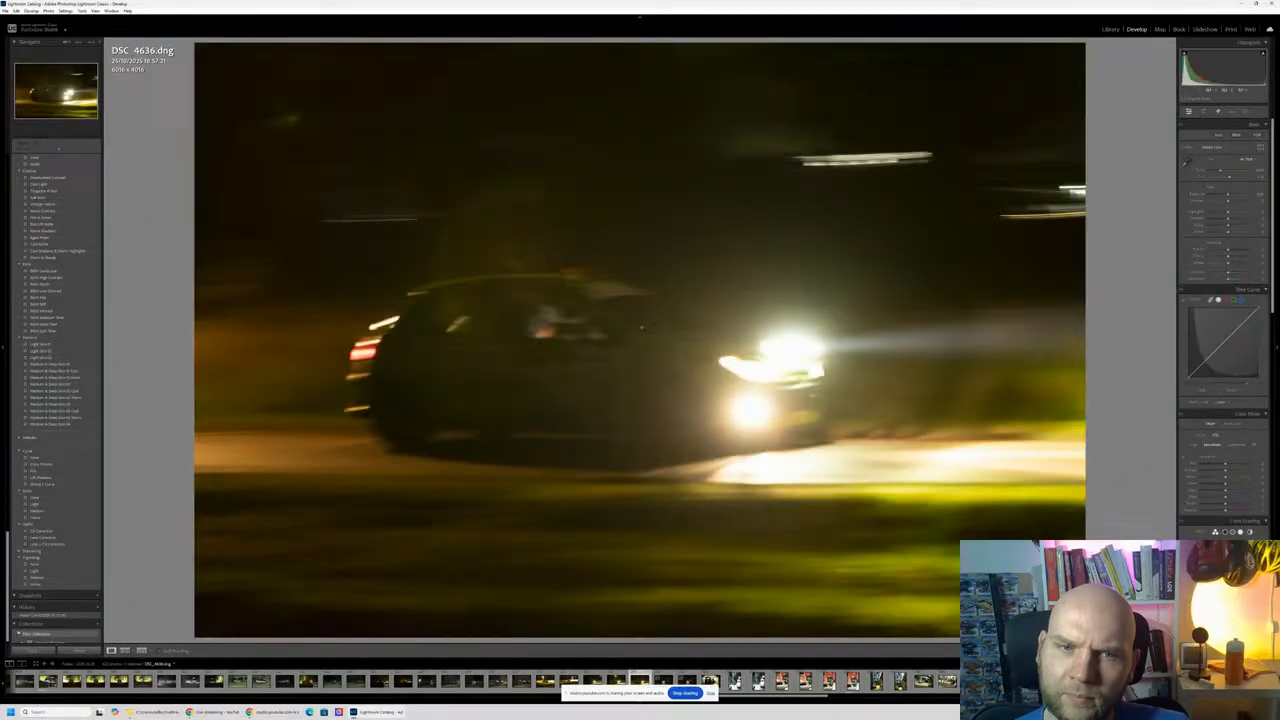
pyautogui.press('Delete')
pyautogui.press('Return')
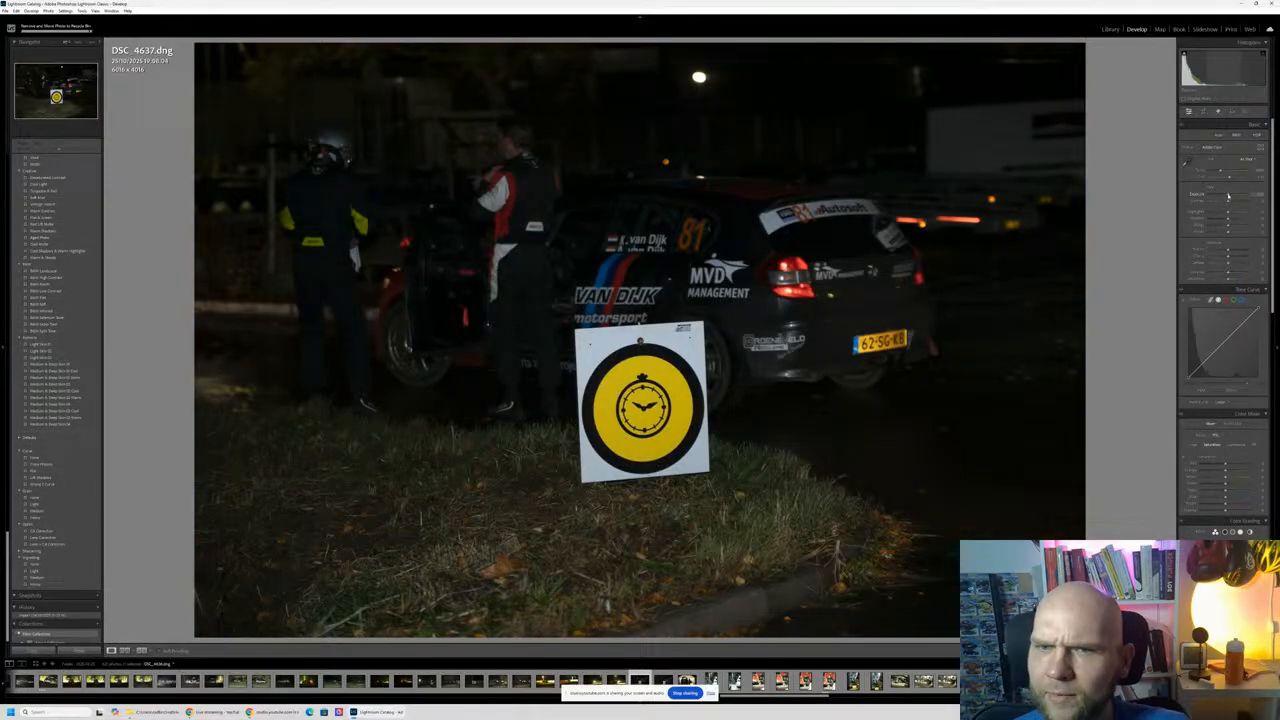
# Step: Raise the Exposure of DSC_4635 to judge its sharpness, and delete the photo from disk
pyautogui.press('Left')
pyautogui.moveTo(1228, 196); pyautogui.dragTo(1236, 198)
pyautogui.press('Delete')
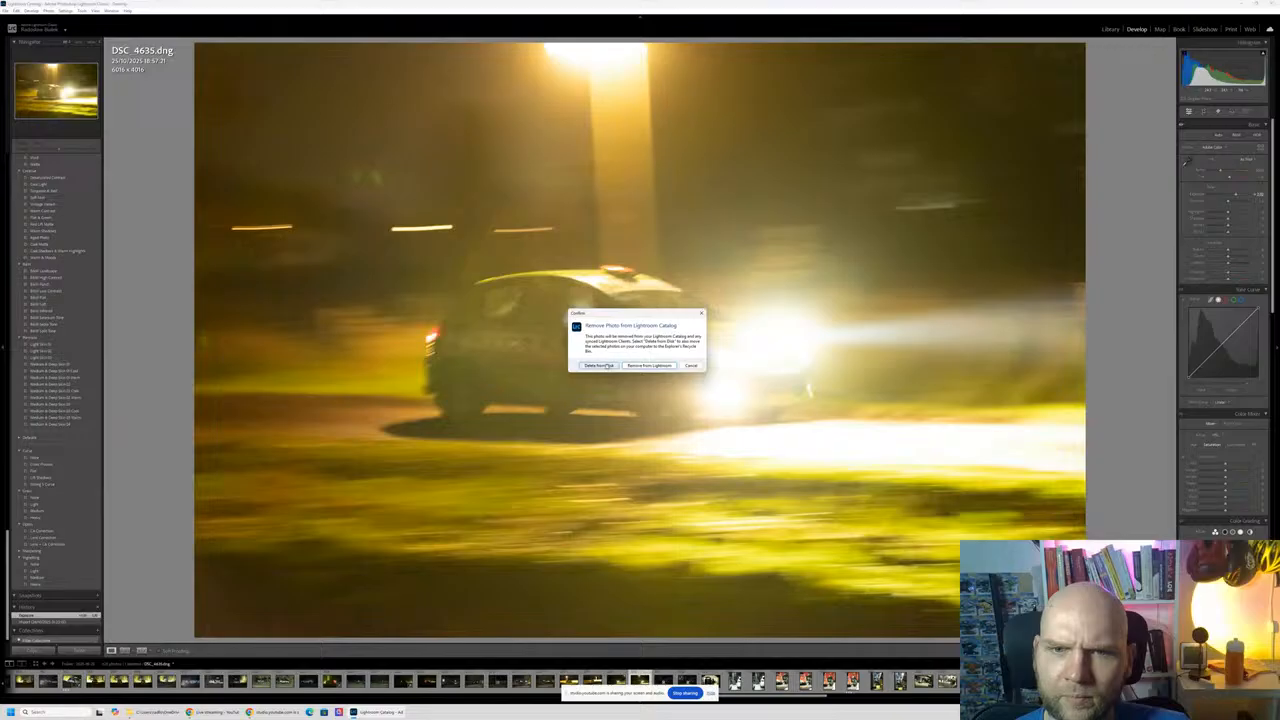
pyautogui.click(606, 365)
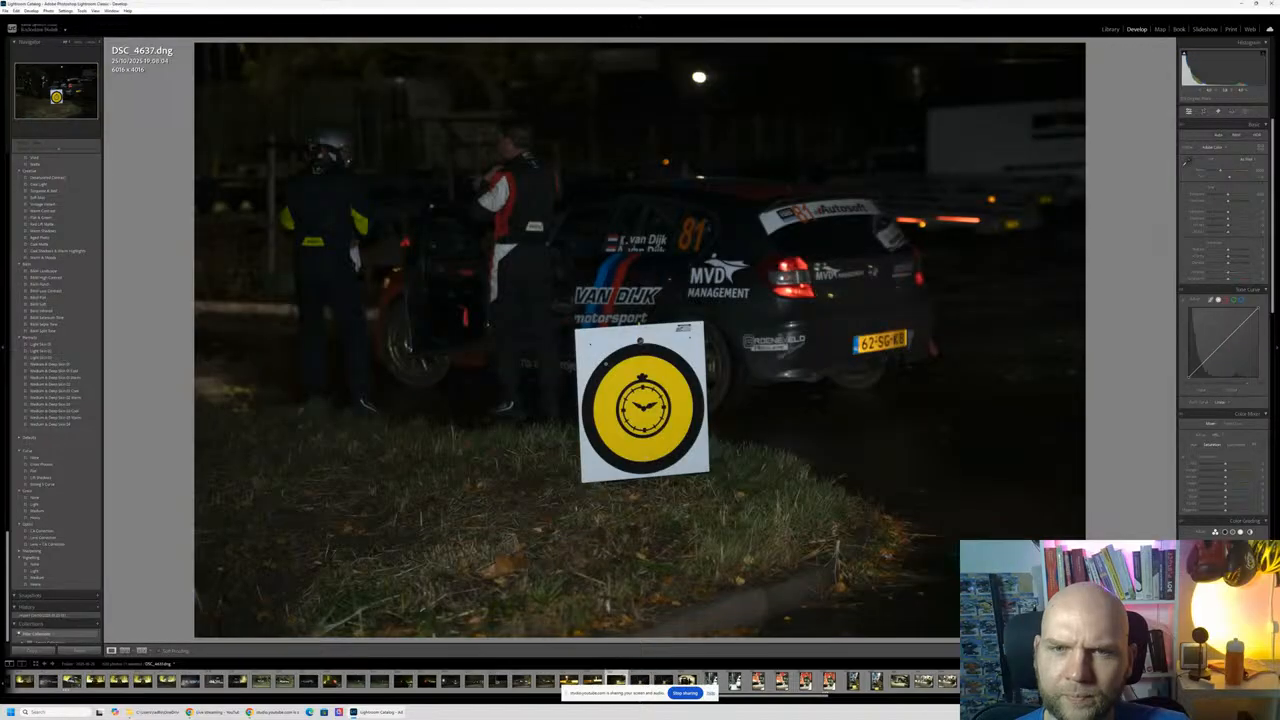
# Step: Go back to the blurred night shot DSC_4633 and delete it from disk
pyautogui.press('Left')
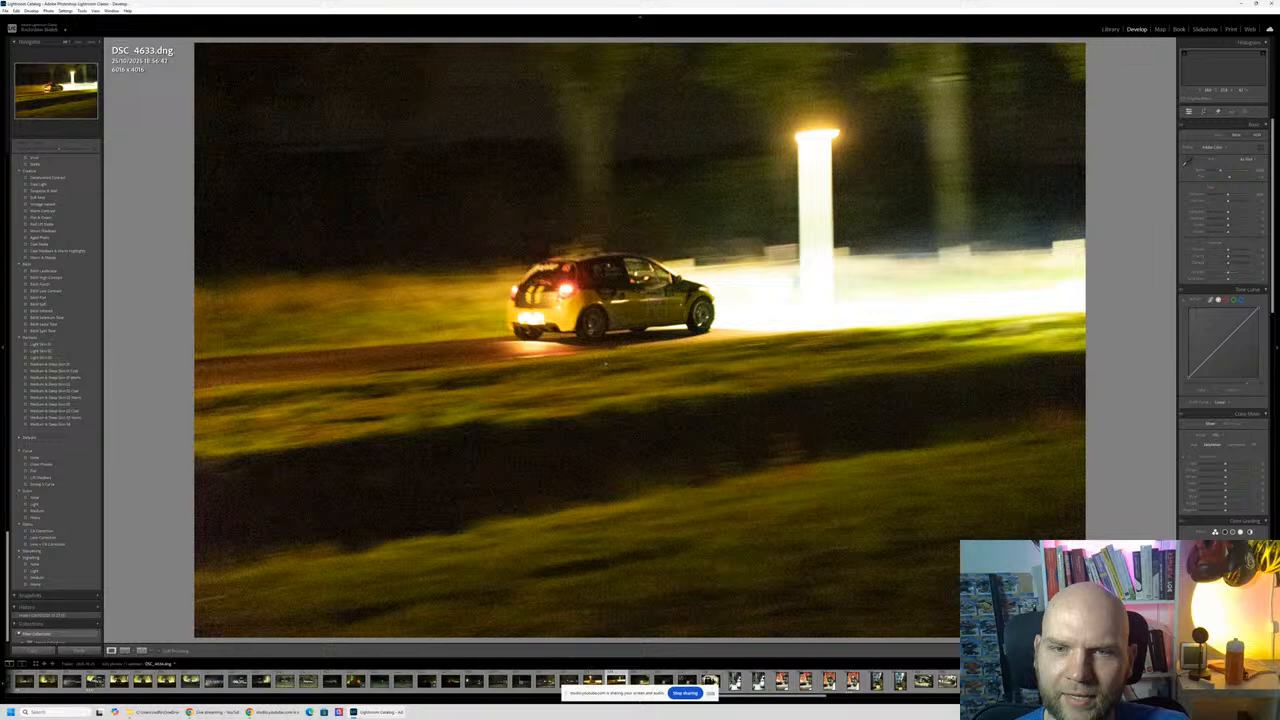
pyautogui.press('Delete')
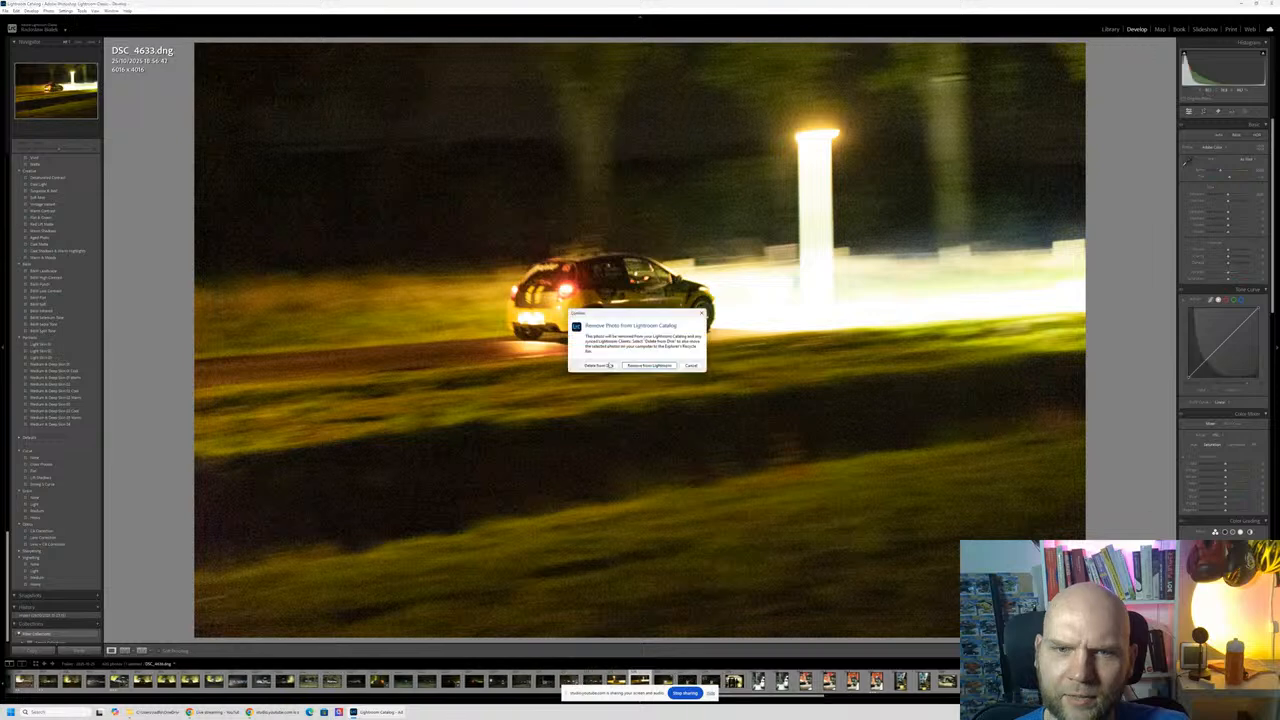
pyautogui.click(609, 365)
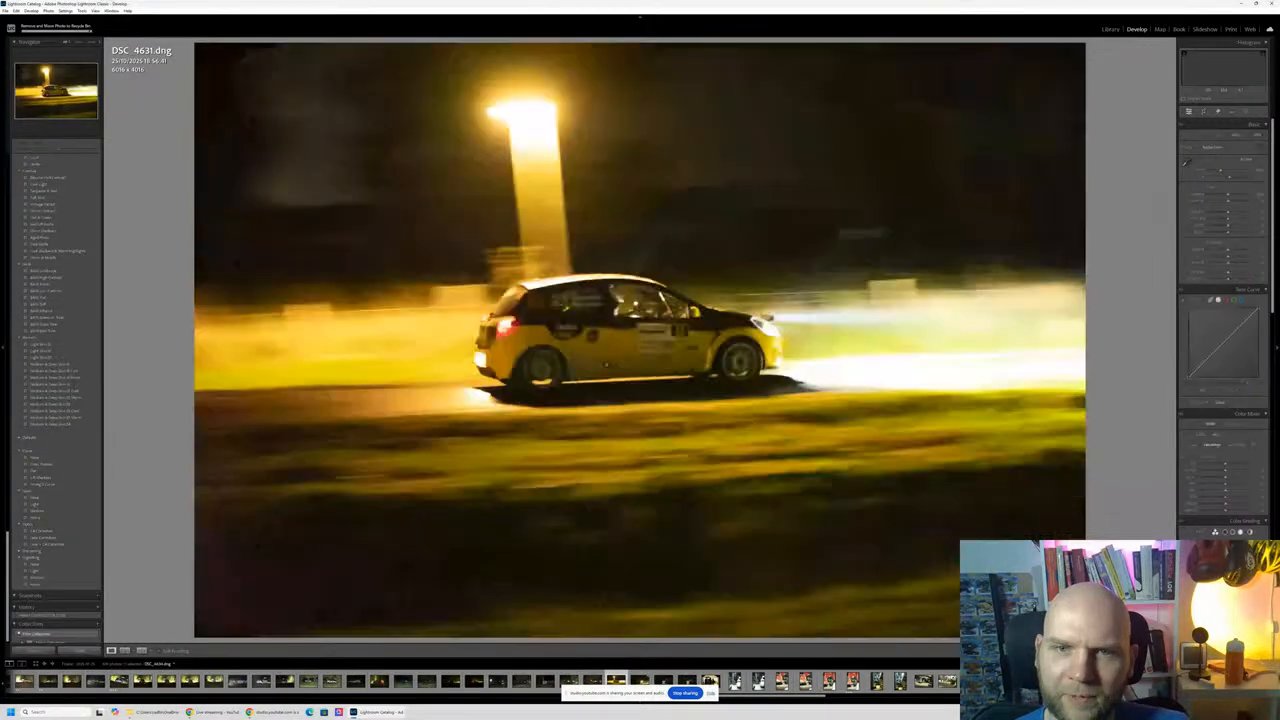
# Step: Delete DSC_4612 from disk and slightly raise the Exposure of the yellow car panning shot under the bright light column
pyautogui.press('Left')
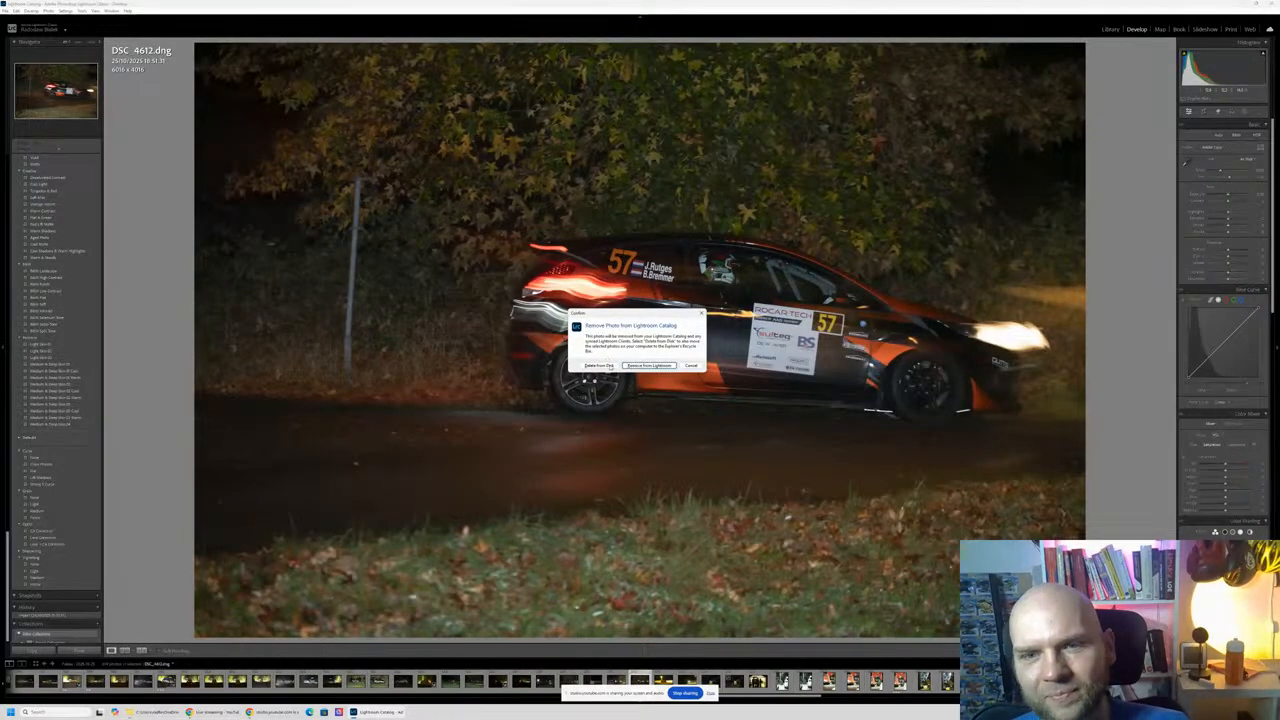
pyautogui.press('Right')
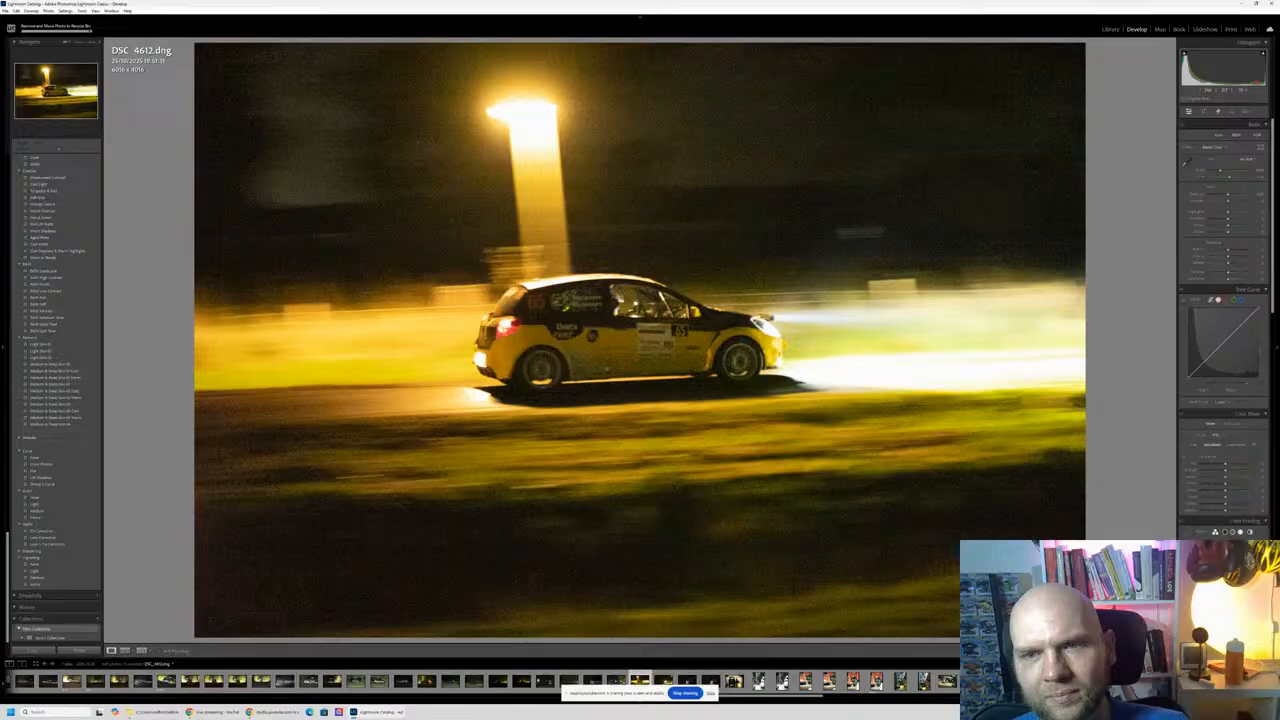
pyautogui.moveTo(1228, 195); pyautogui.dragTo(1235, 198)
pyautogui.press('Right')
pyautogui.press('Right')
pyautogui.press('Right')
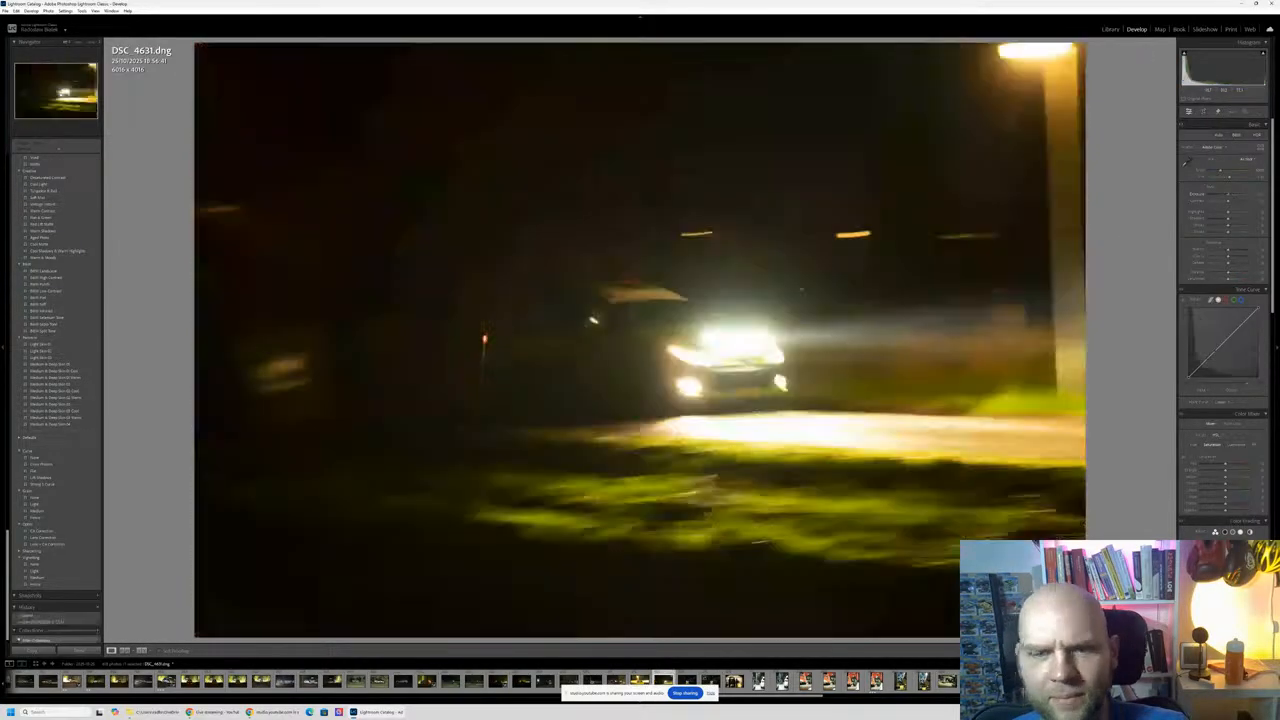
# Step: Return to DSC_4637, remove it from the catalog, and delete the near-identical time-control sign shot that follows from disk
pyautogui.press('Right')
pyautogui.press('Right')
pyautogui.press('Right')
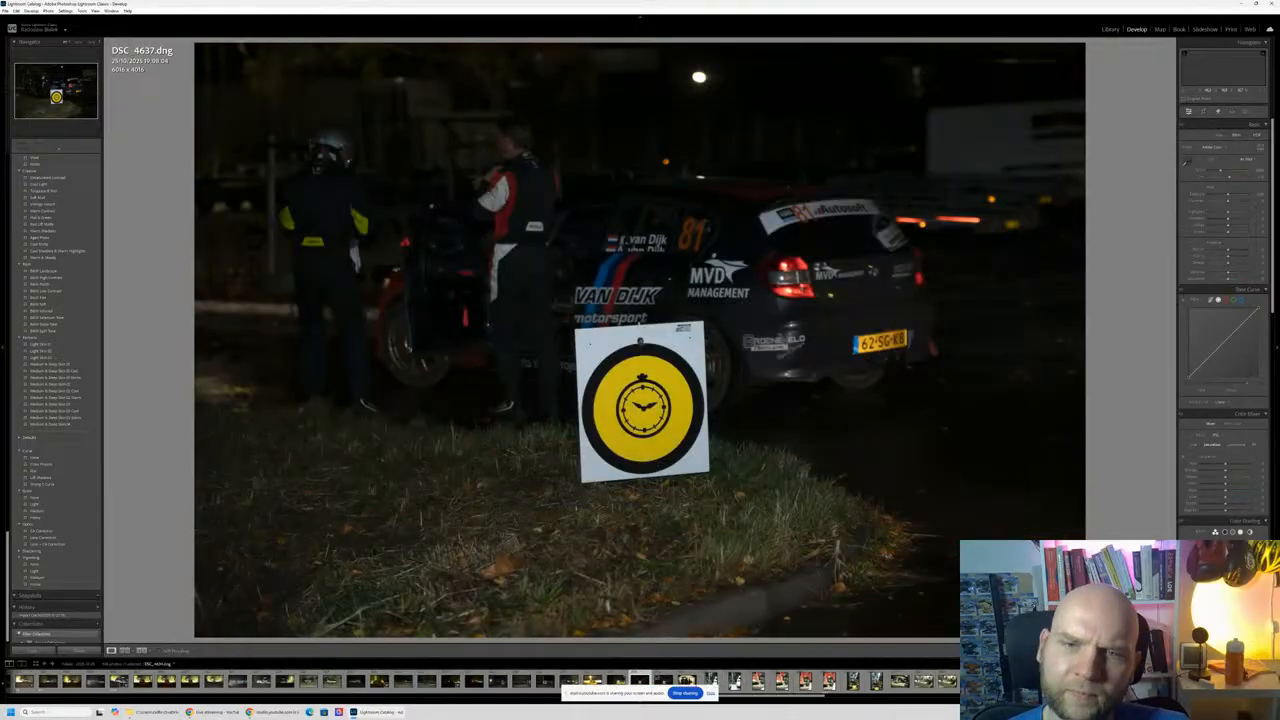
pyautogui.press('Delete')
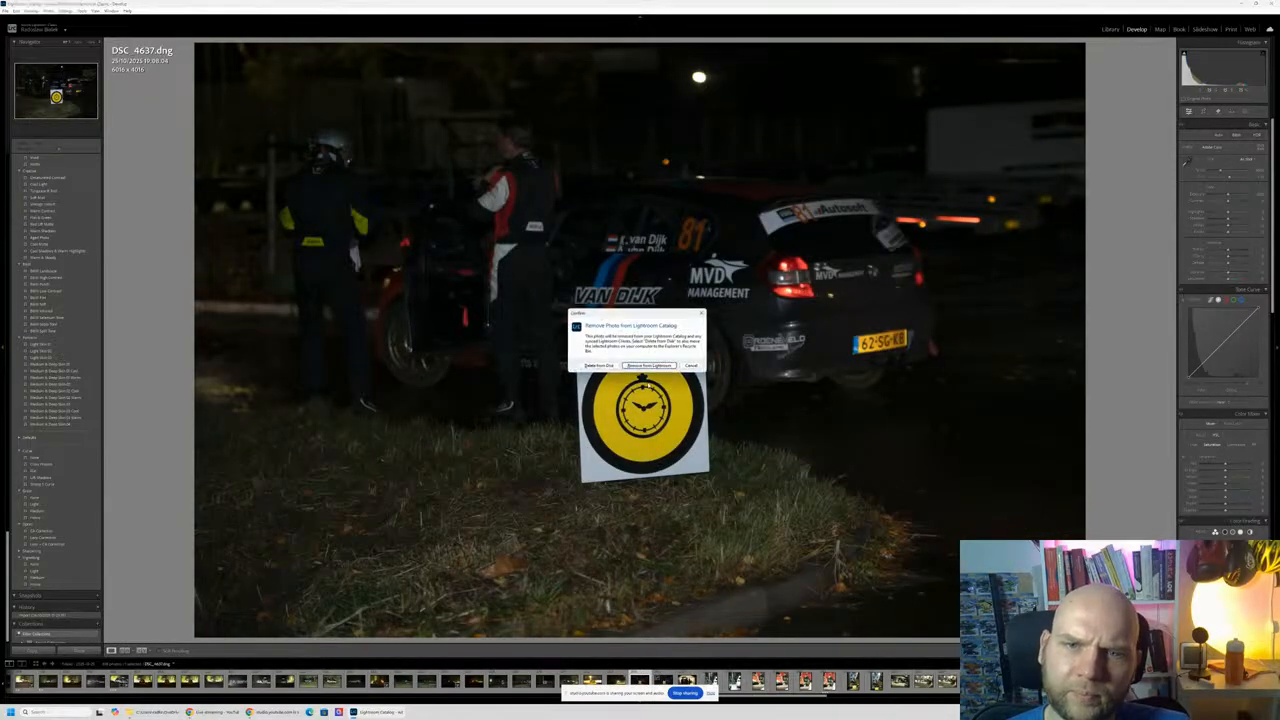
pyautogui.press('Return')
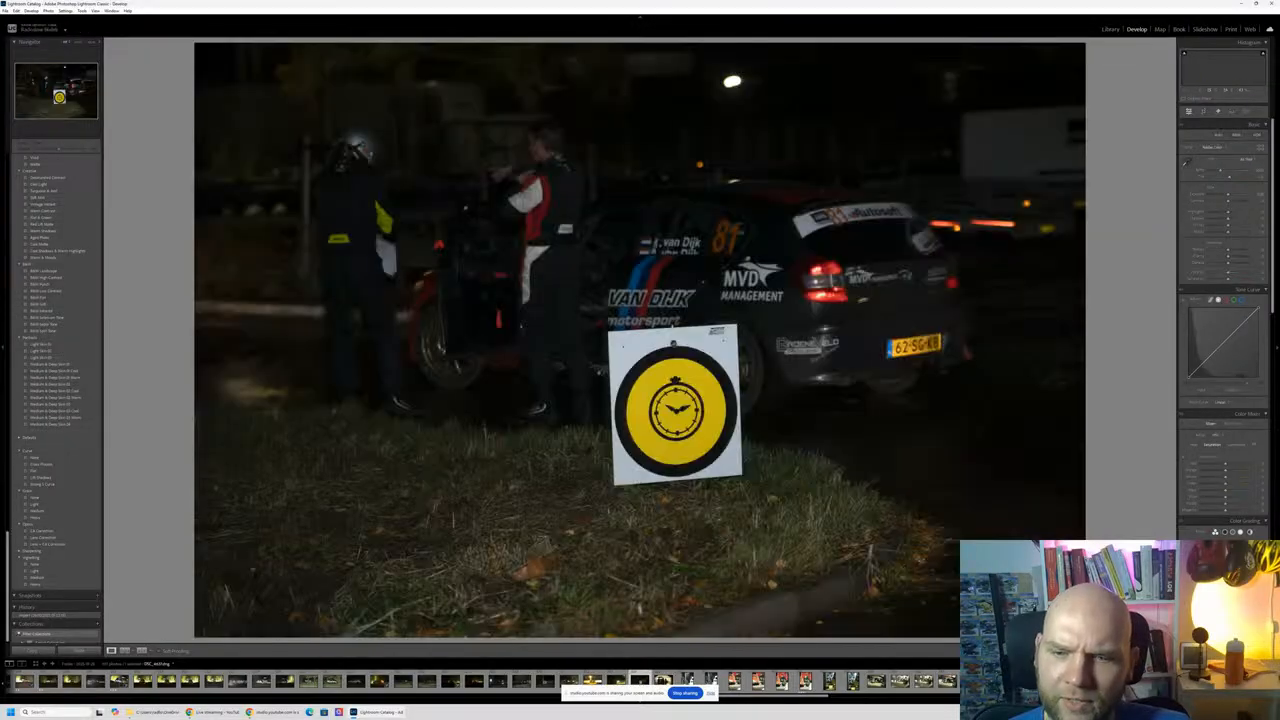
pyautogui.press('Delete')
pyautogui.click(593, 366)
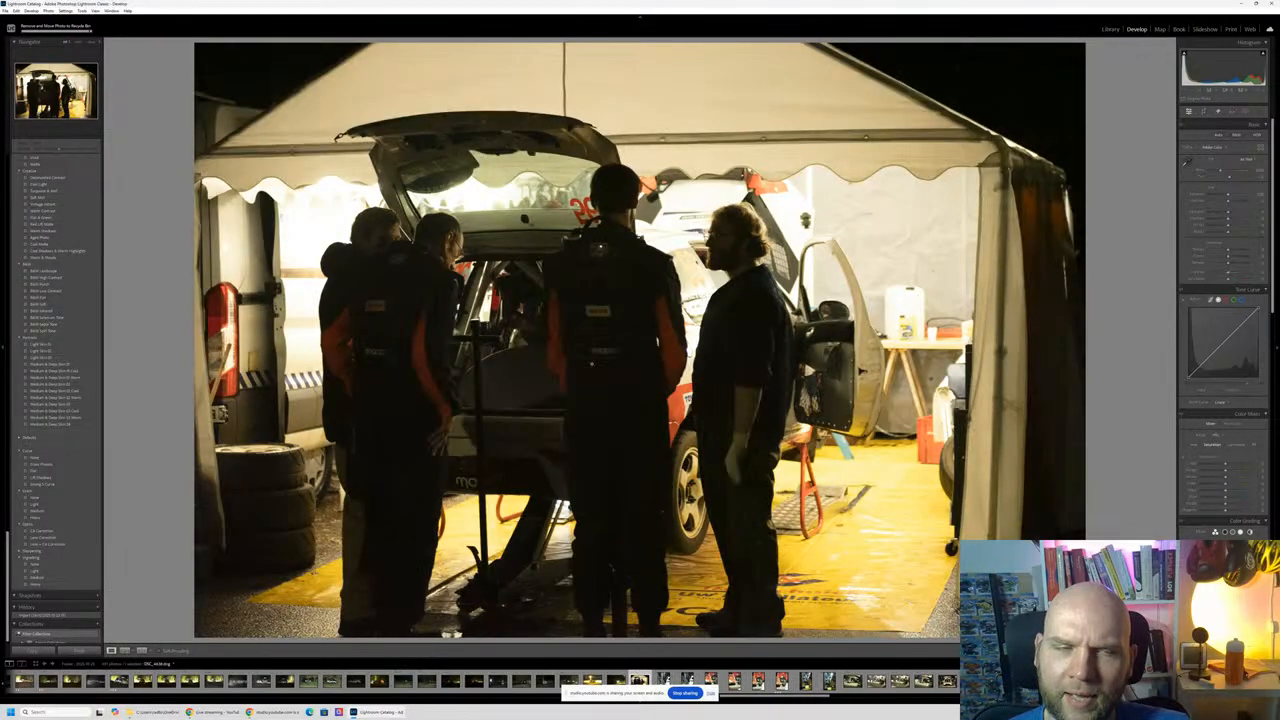
# Step: Raise the Exposure and warm the Temperature of DSC_4640, and inspect the photo at close zoom
pyautogui.press('Right')
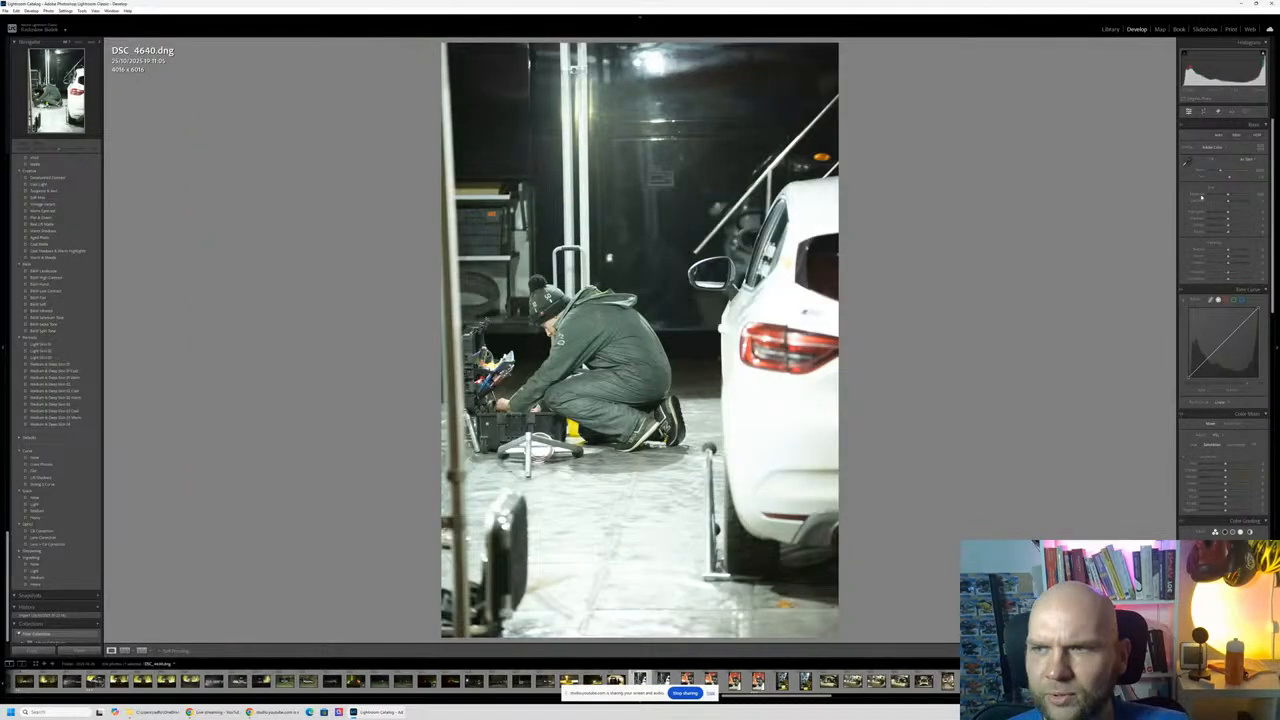
pyautogui.moveTo(1227, 197); pyautogui.dragTo(1225, 174)
pyautogui.click(701, 367)
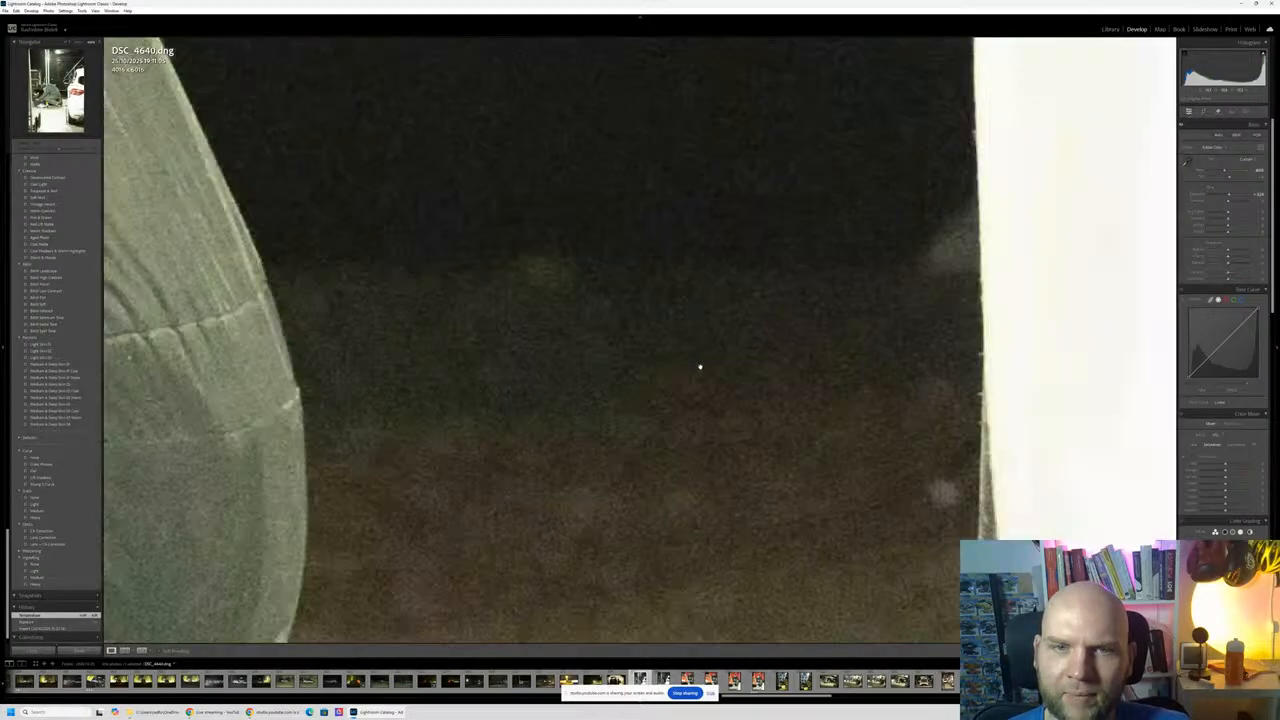
pyautogui.click(701, 367)
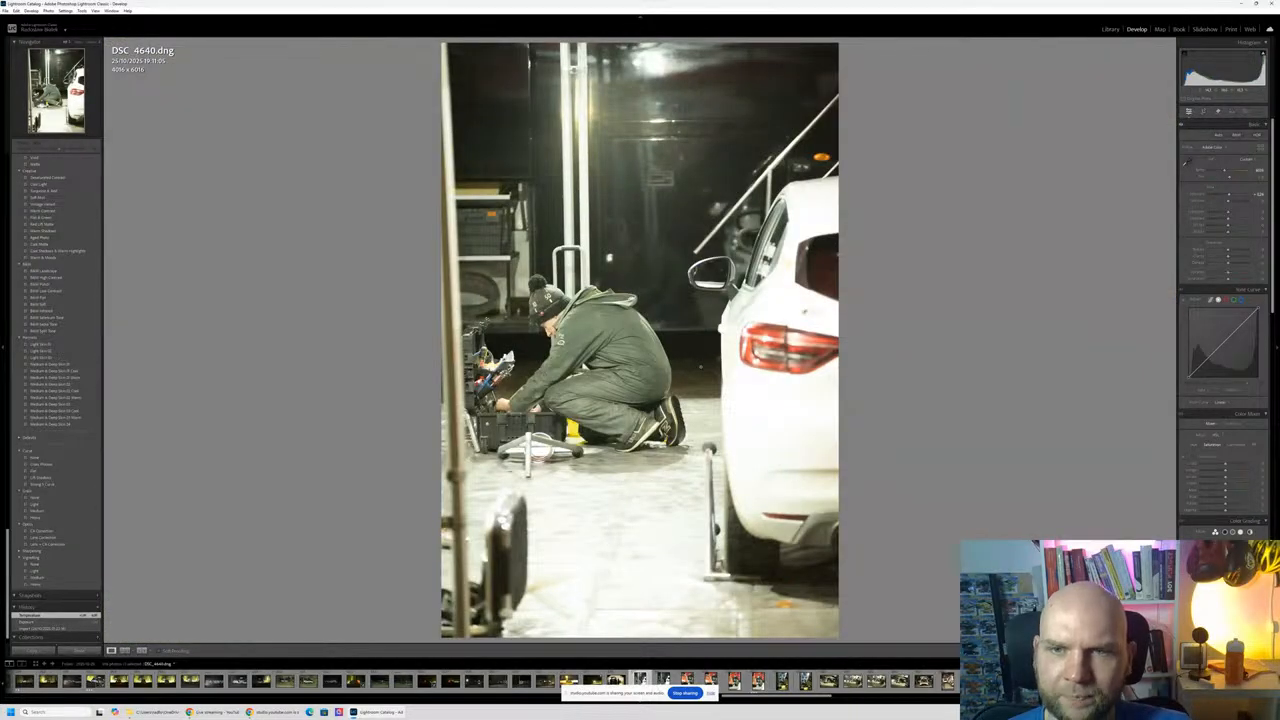
# Step: Review the service-park shots of mechanics at work from DSC_4641 to DSC_4649
pyautogui.press('Right')
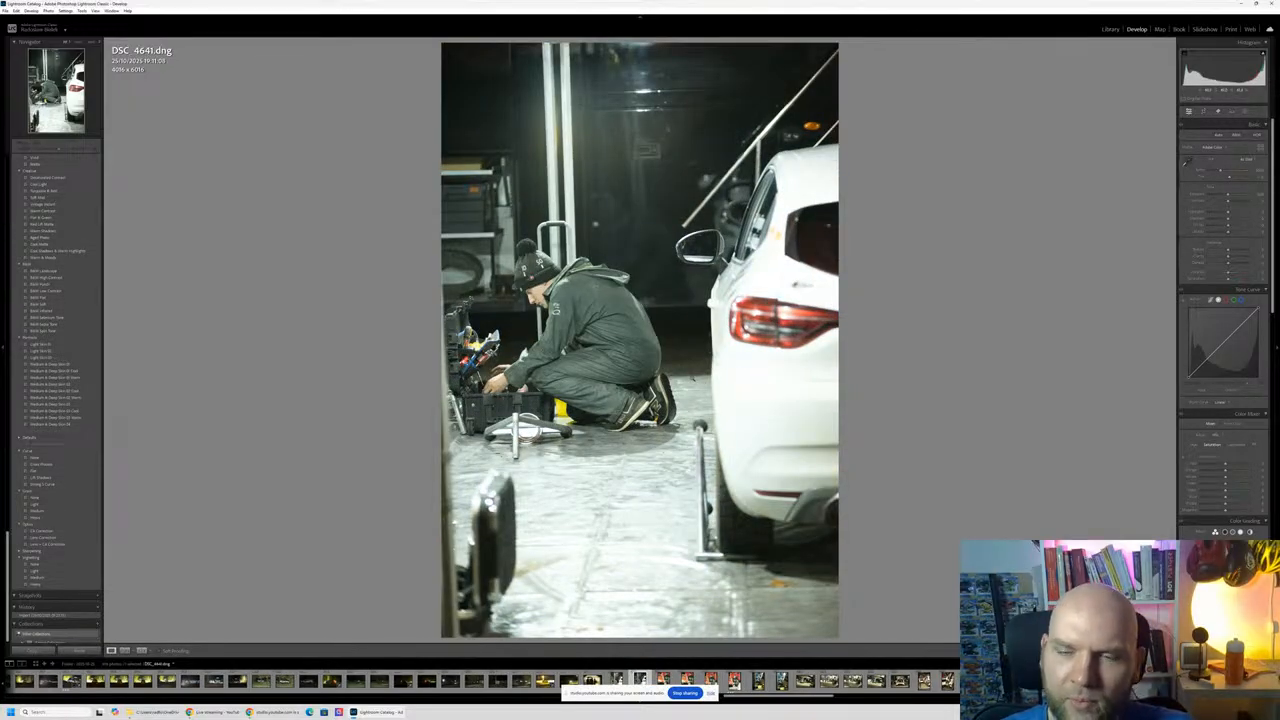
pyautogui.press('Right')
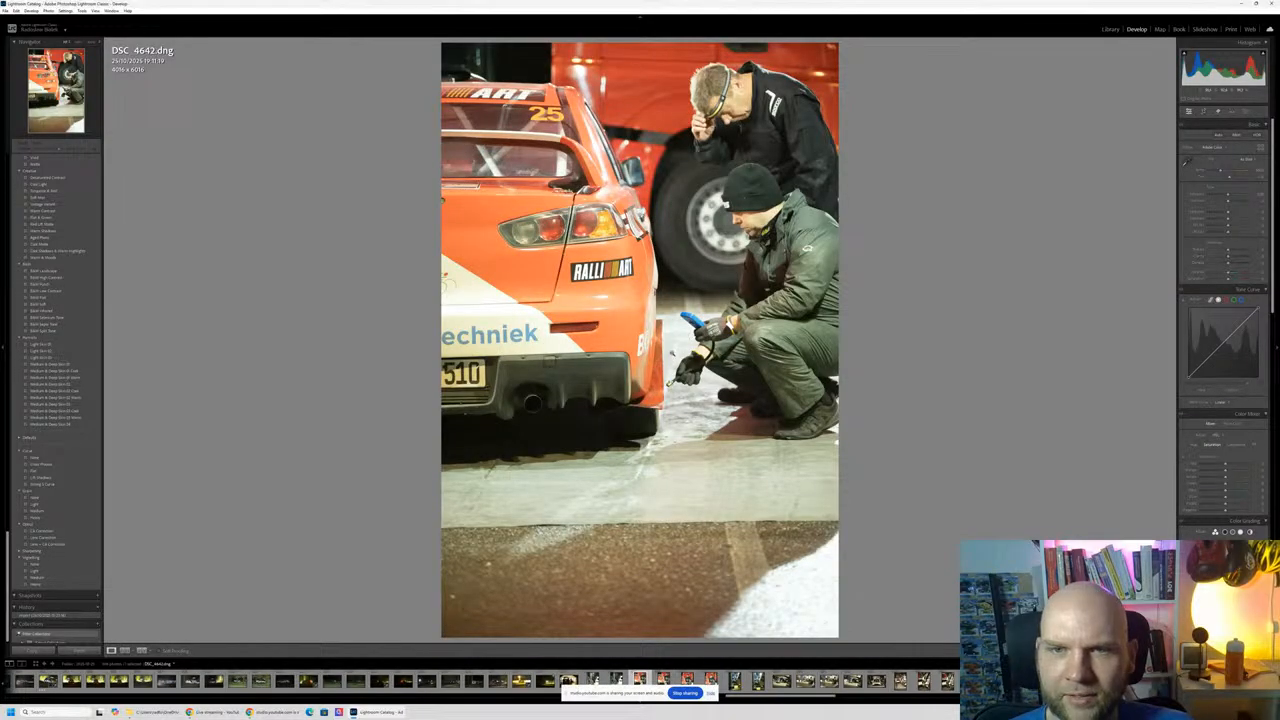
pyautogui.press('Right')
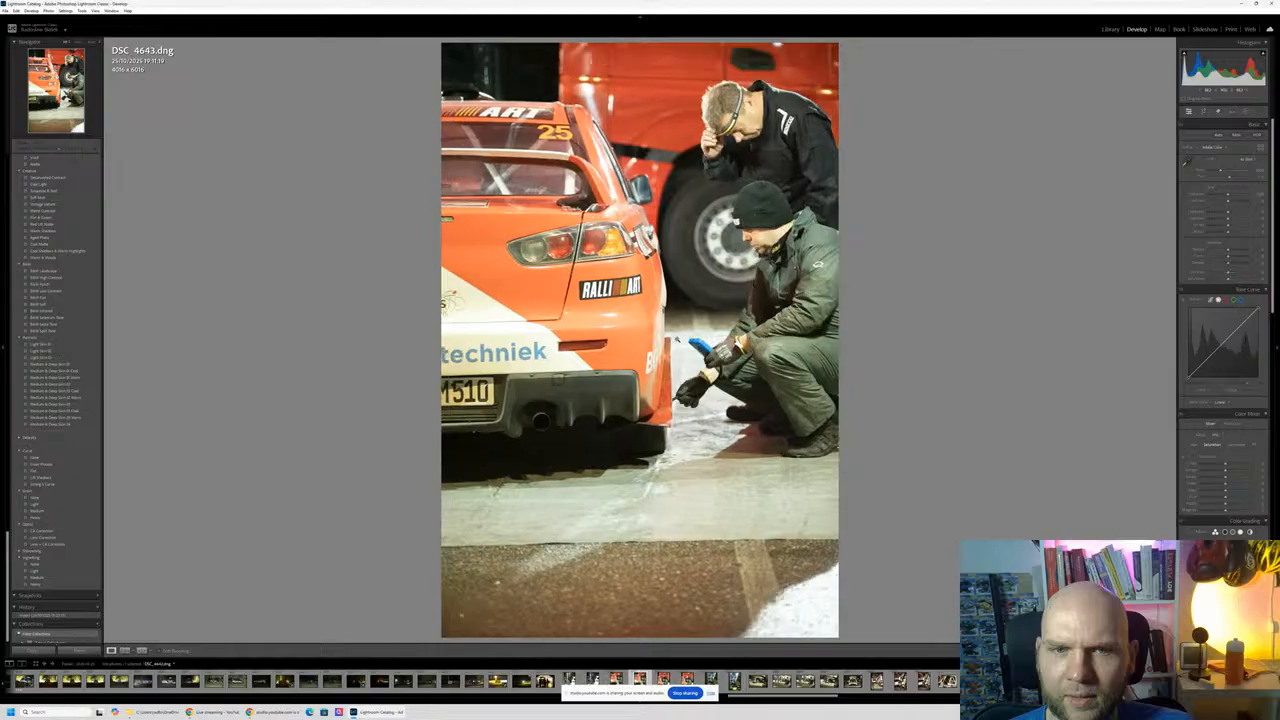
pyautogui.press('Right')
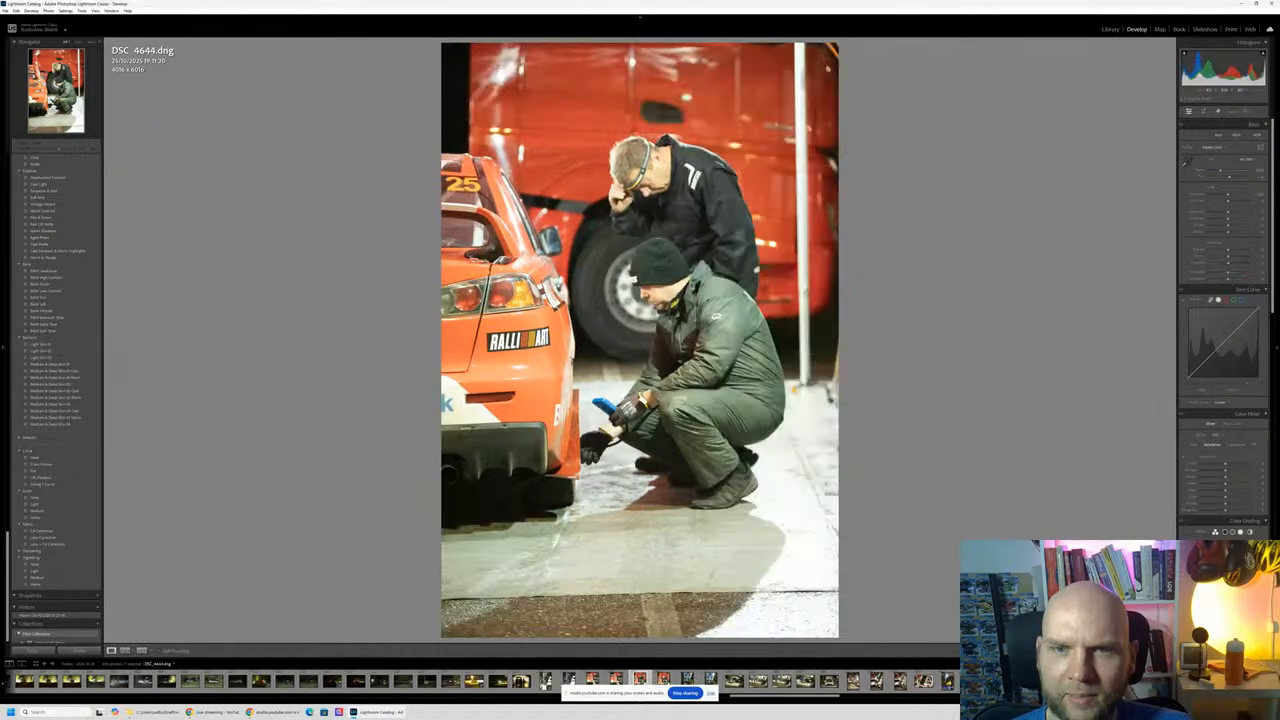
pyautogui.press('Right')
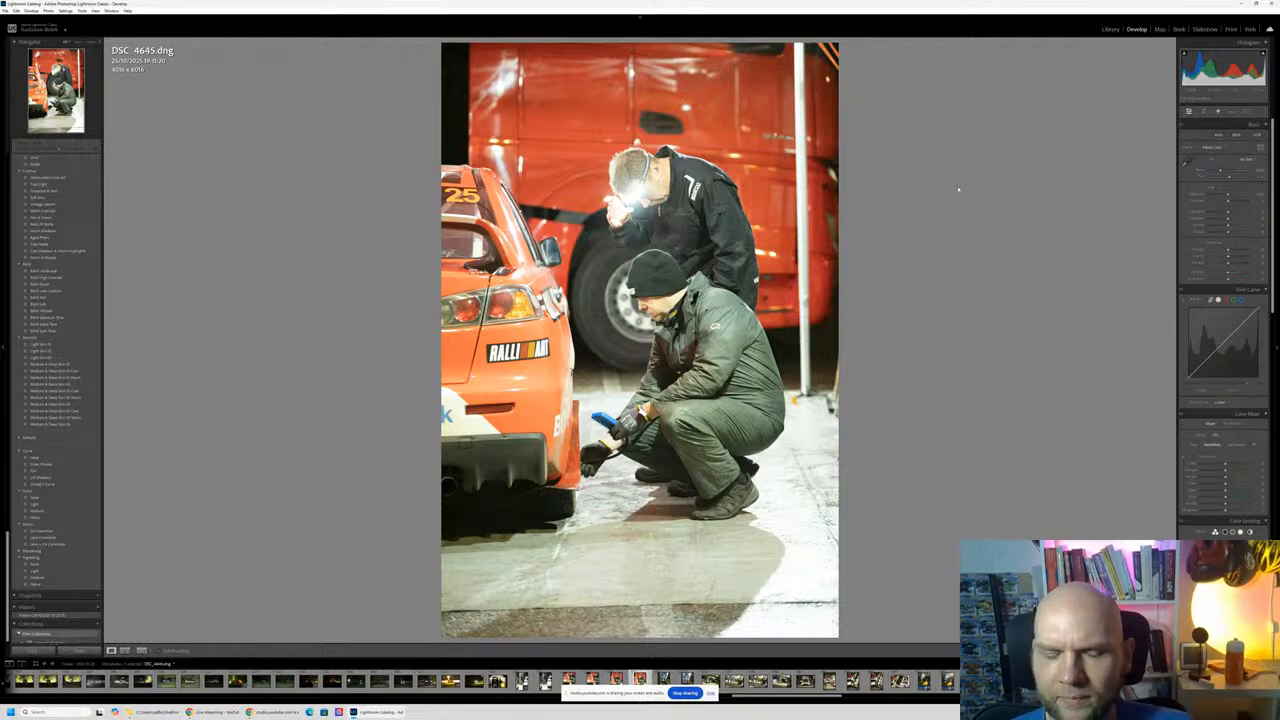
pyautogui.press('Right')
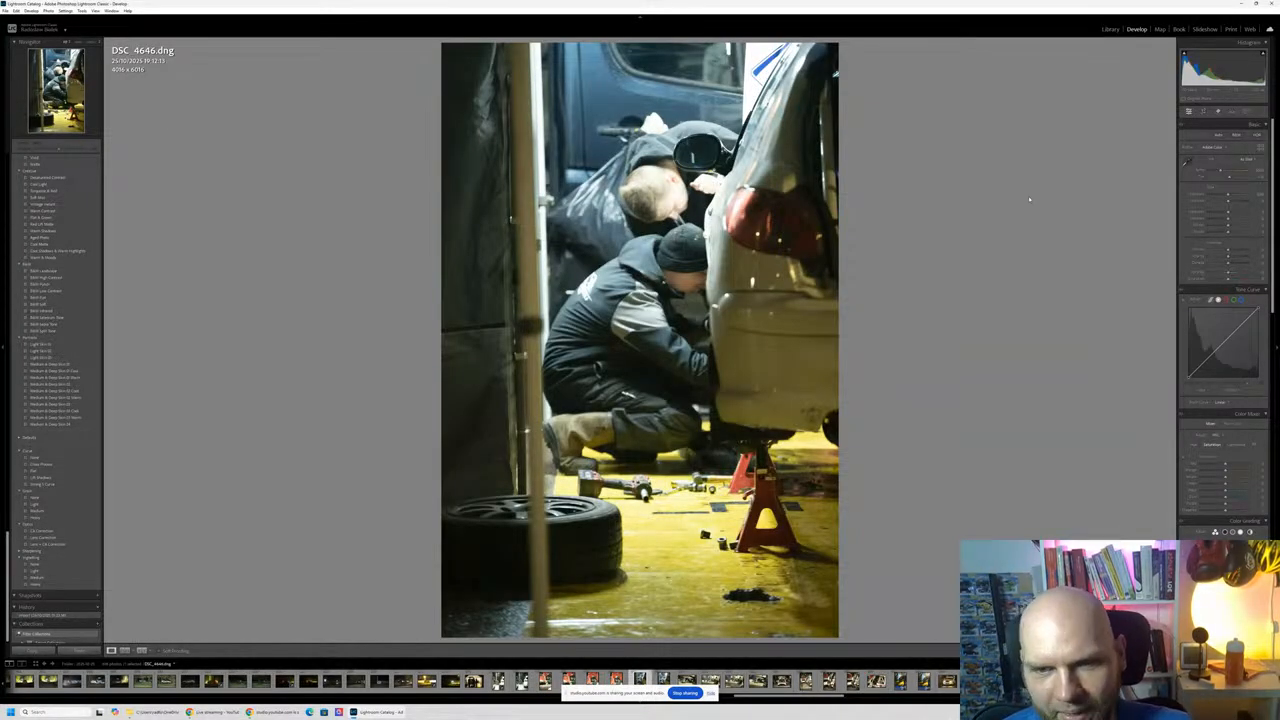
pyautogui.press('Right')
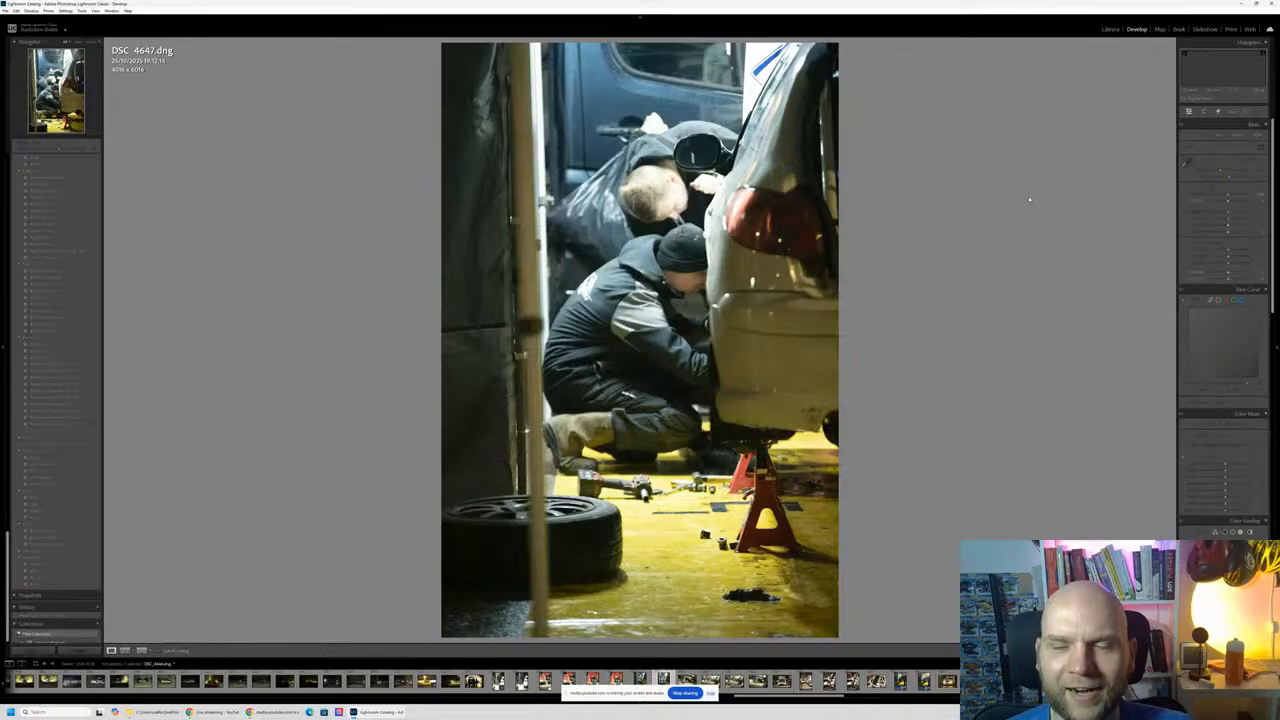
pyautogui.press('Right')
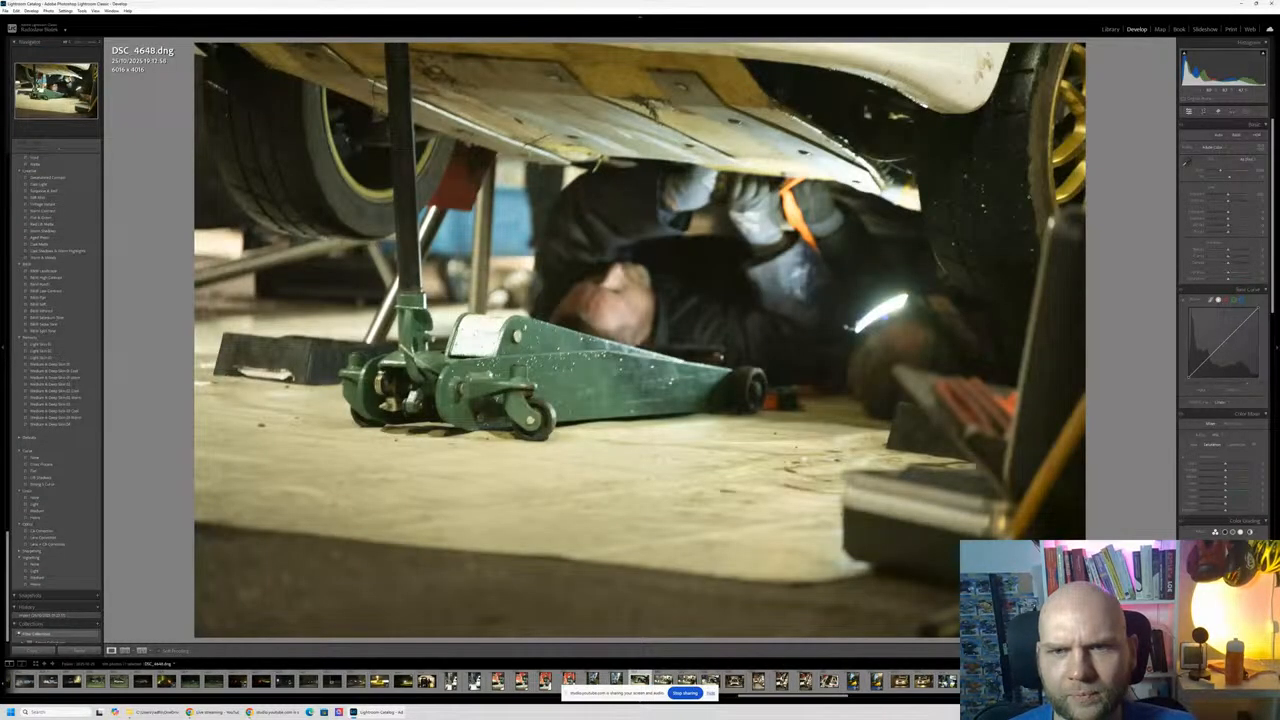
pyautogui.press('Right')
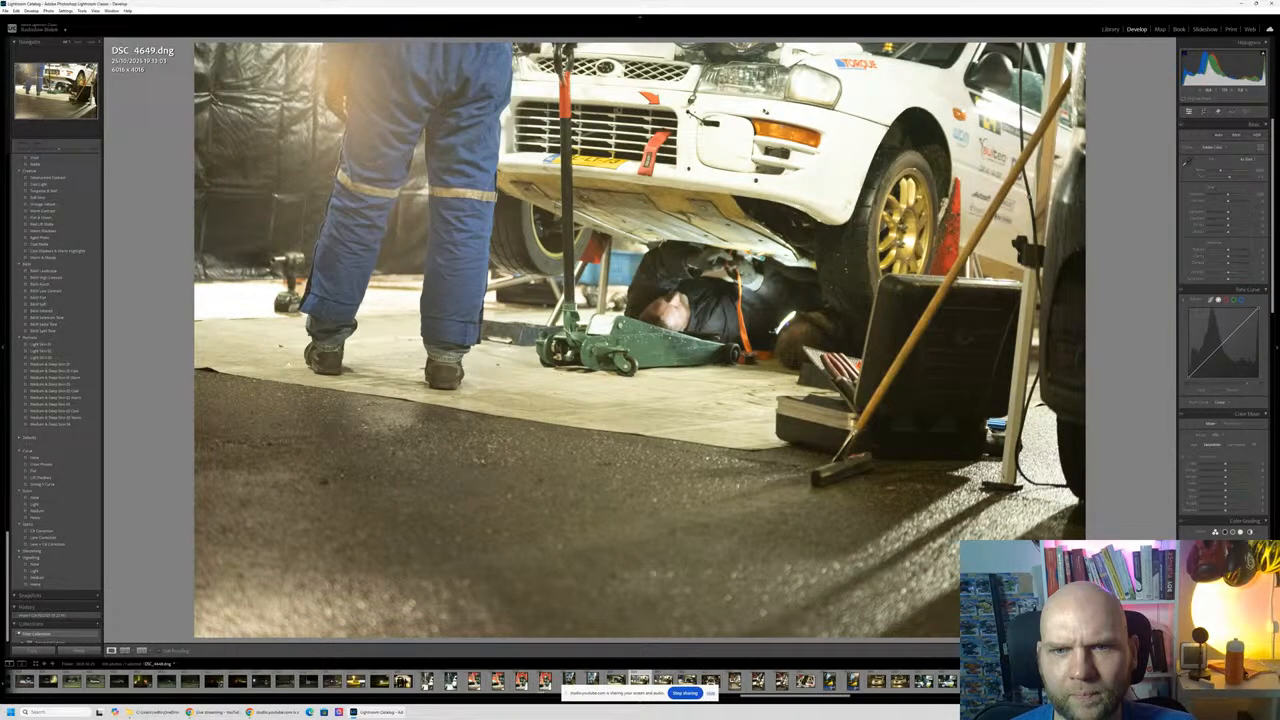
# Step: Compare the white rally car shots from DSC_4652 to DSC_4655 and rate DSC_4654 with 3 stars
pyautogui.press('Right')
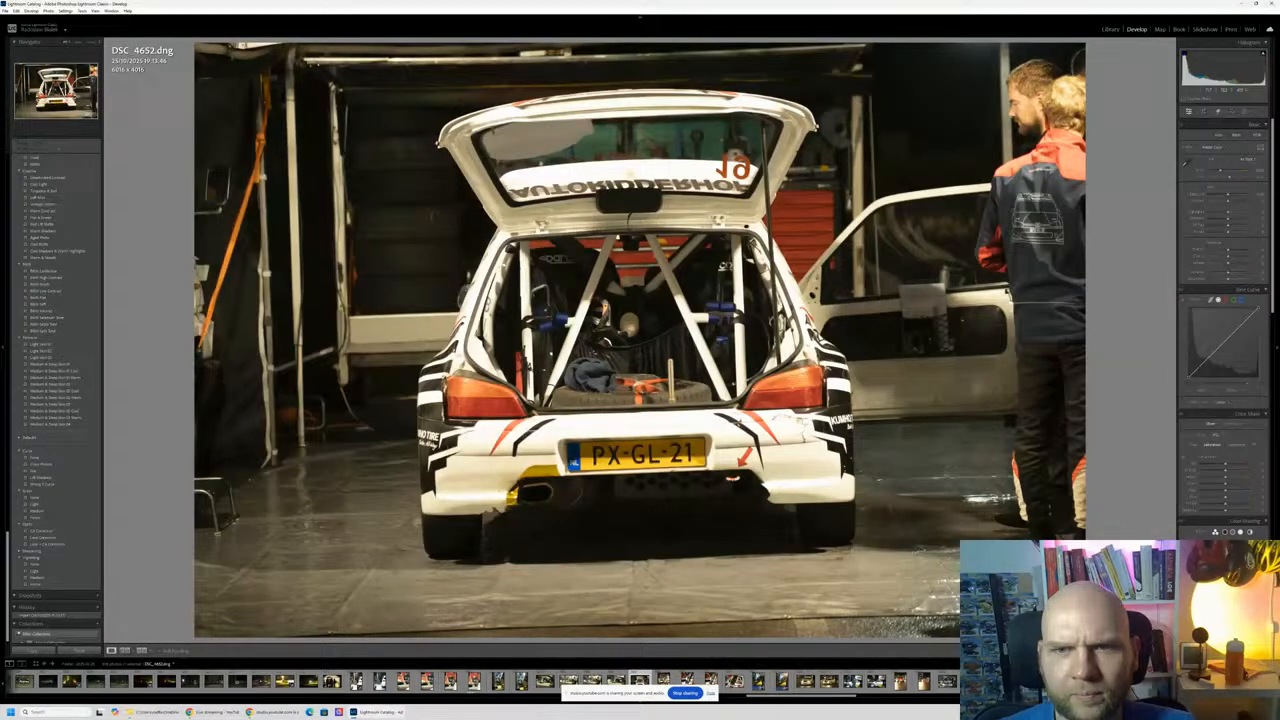
pyautogui.press('Right')
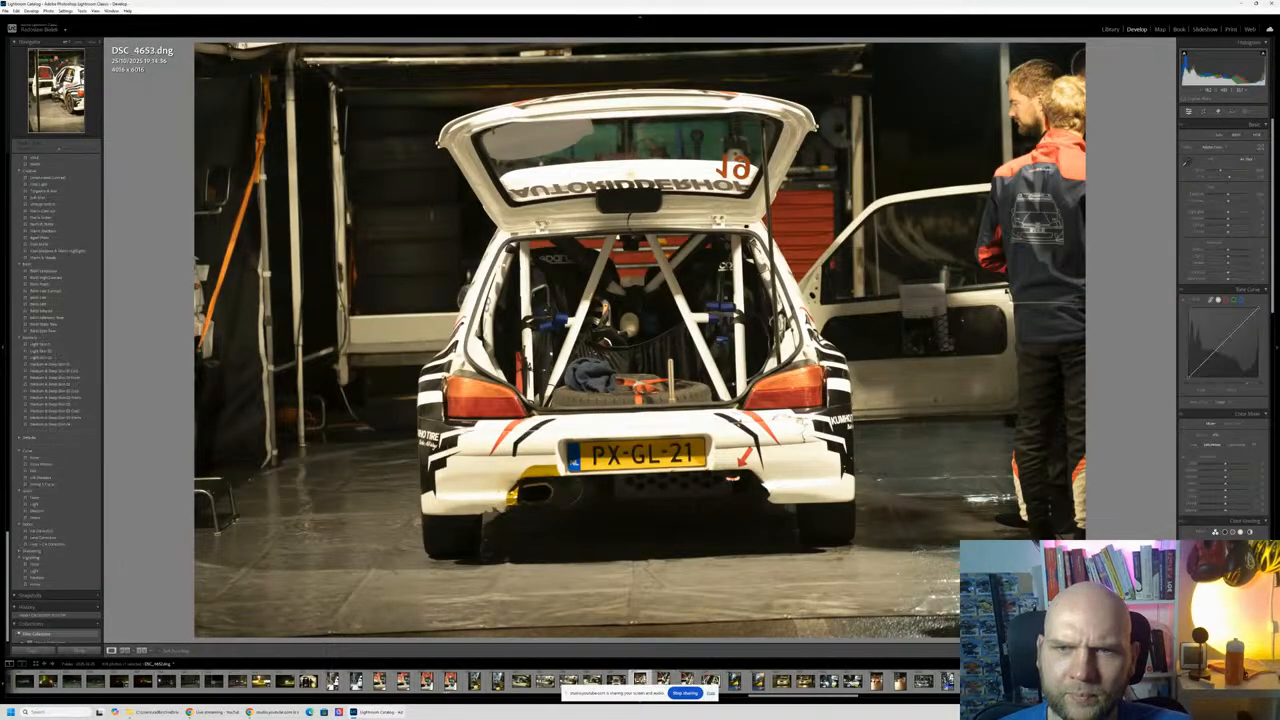
pyautogui.press('Right')
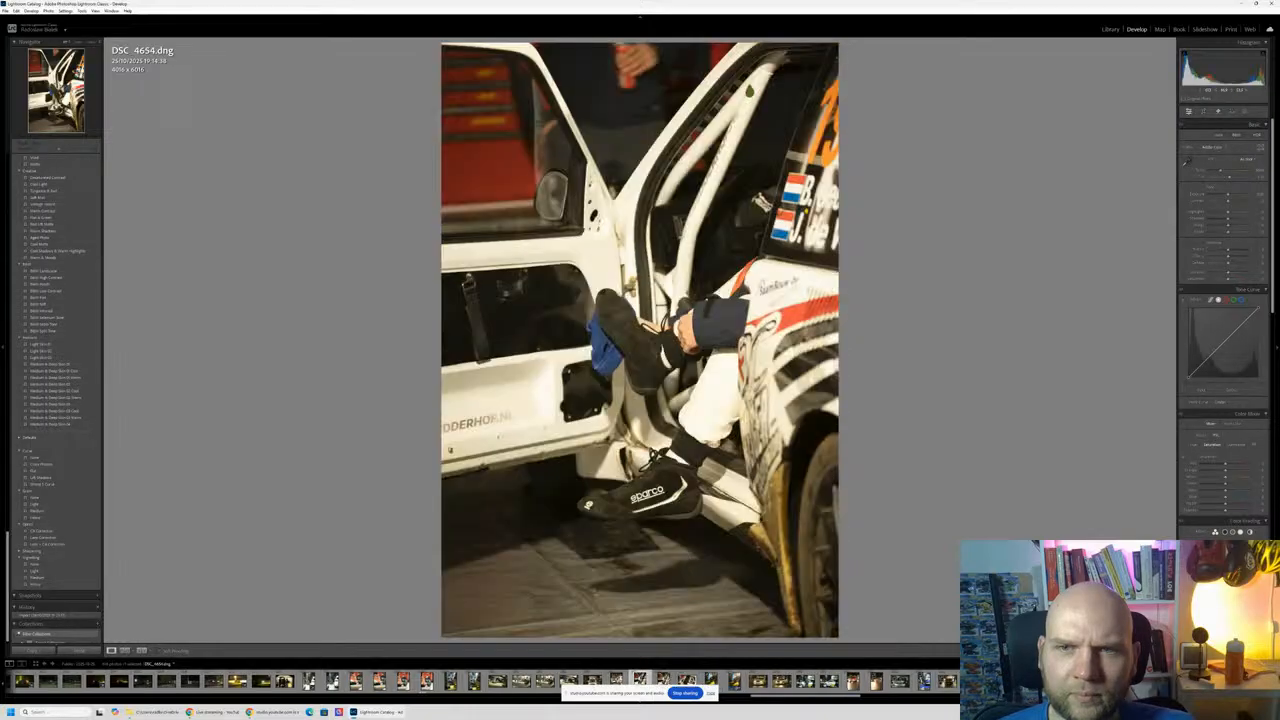
pyautogui.press('Right')
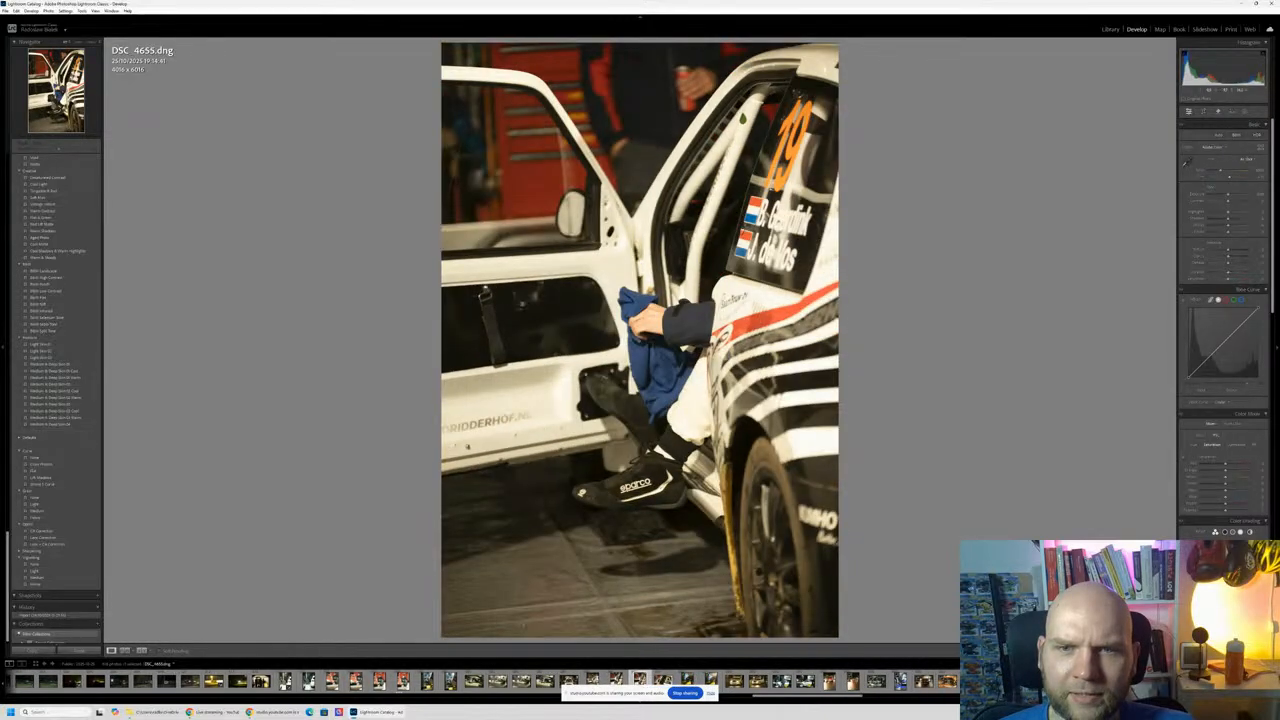
pyautogui.press('Left')
pyautogui.press('Left')
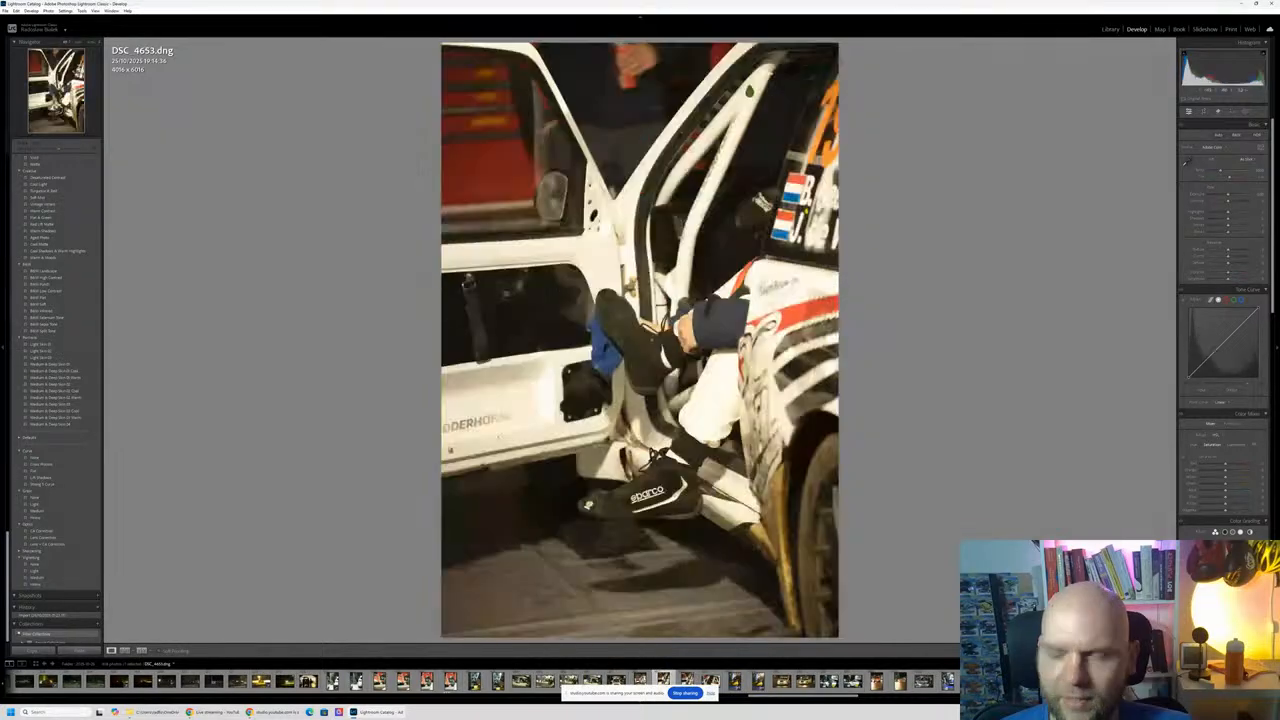
pyautogui.press('Right')
pyautogui.press('3')
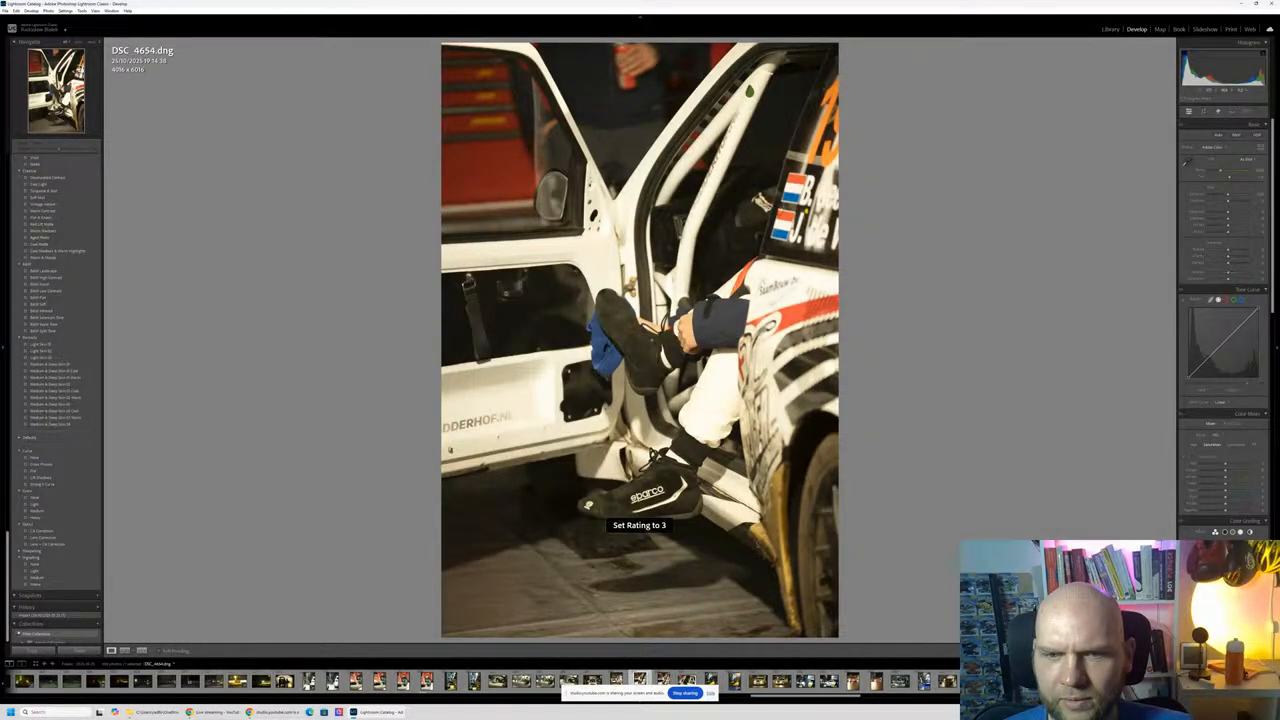
# Step: Check the focus of the car lettering in DSC_4656, and review the following shots up to DSC_4659, inspecting the Opel up close
pyautogui.press('Right')
pyautogui.press('Right')
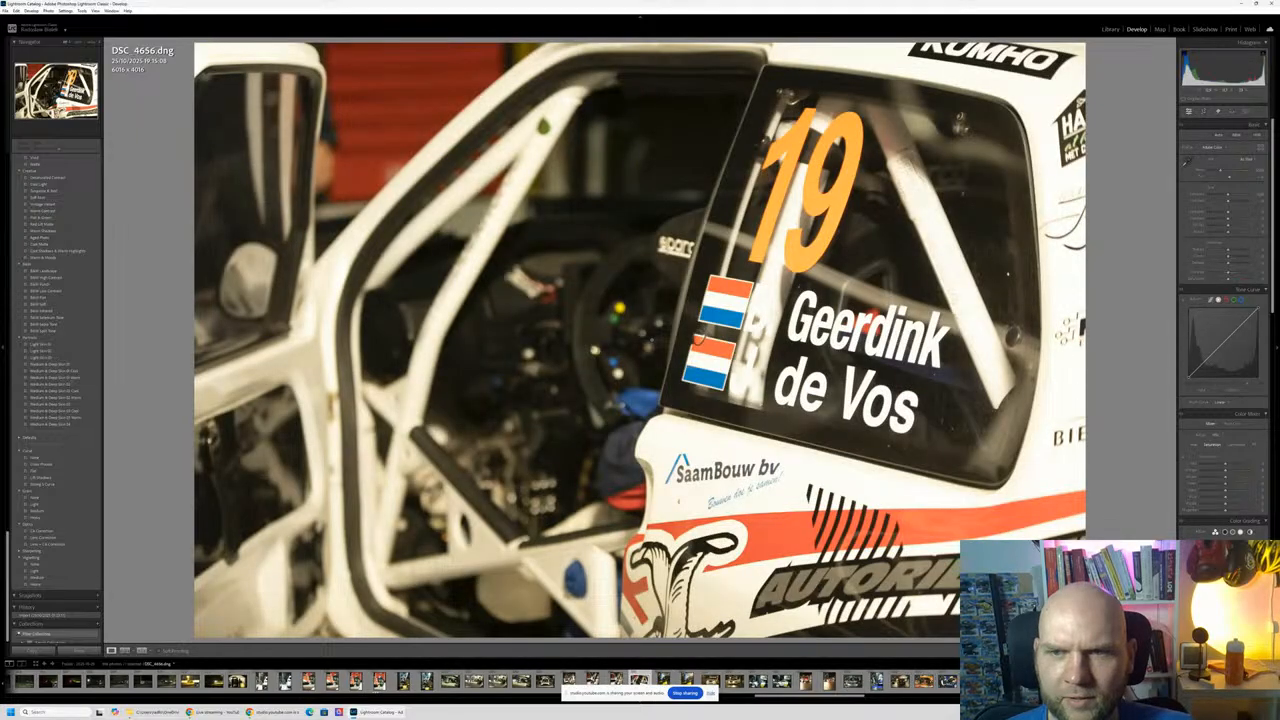
pyautogui.click(882, 329)
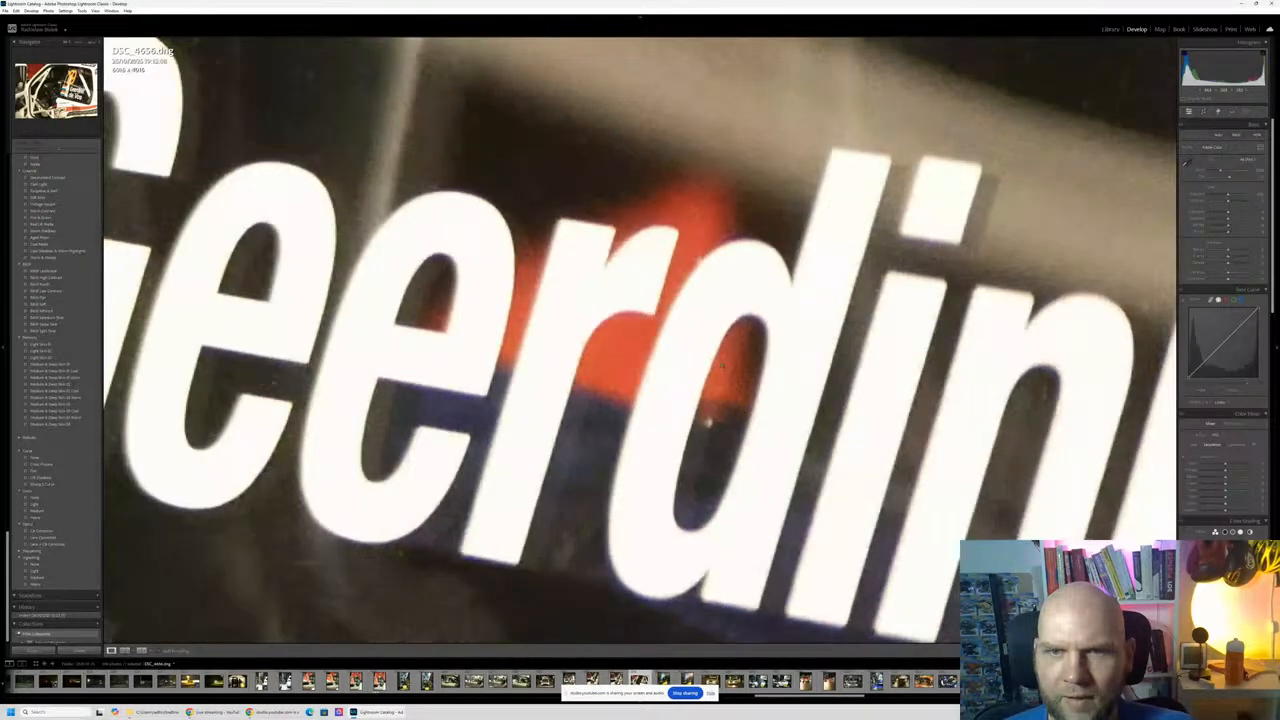
pyautogui.click(882, 329)
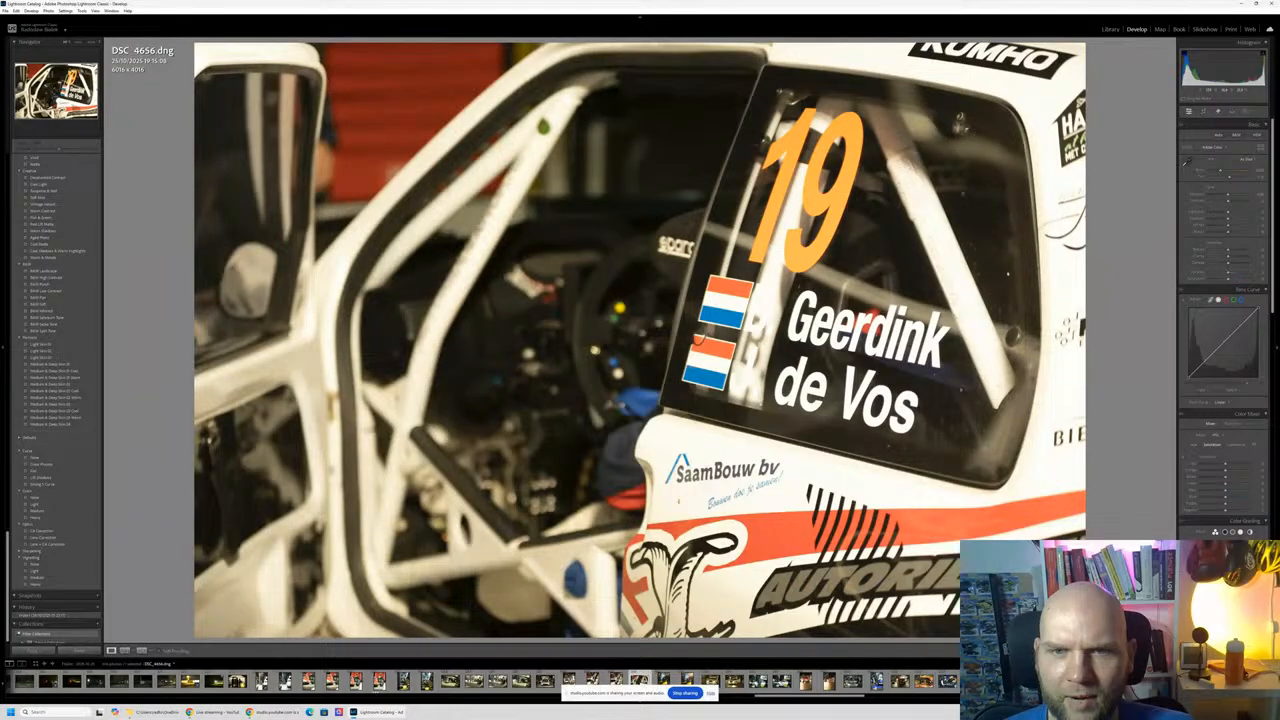
pyautogui.click(597, 331)
pyautogui.click(597, 331)
pyautogui.press('Right')
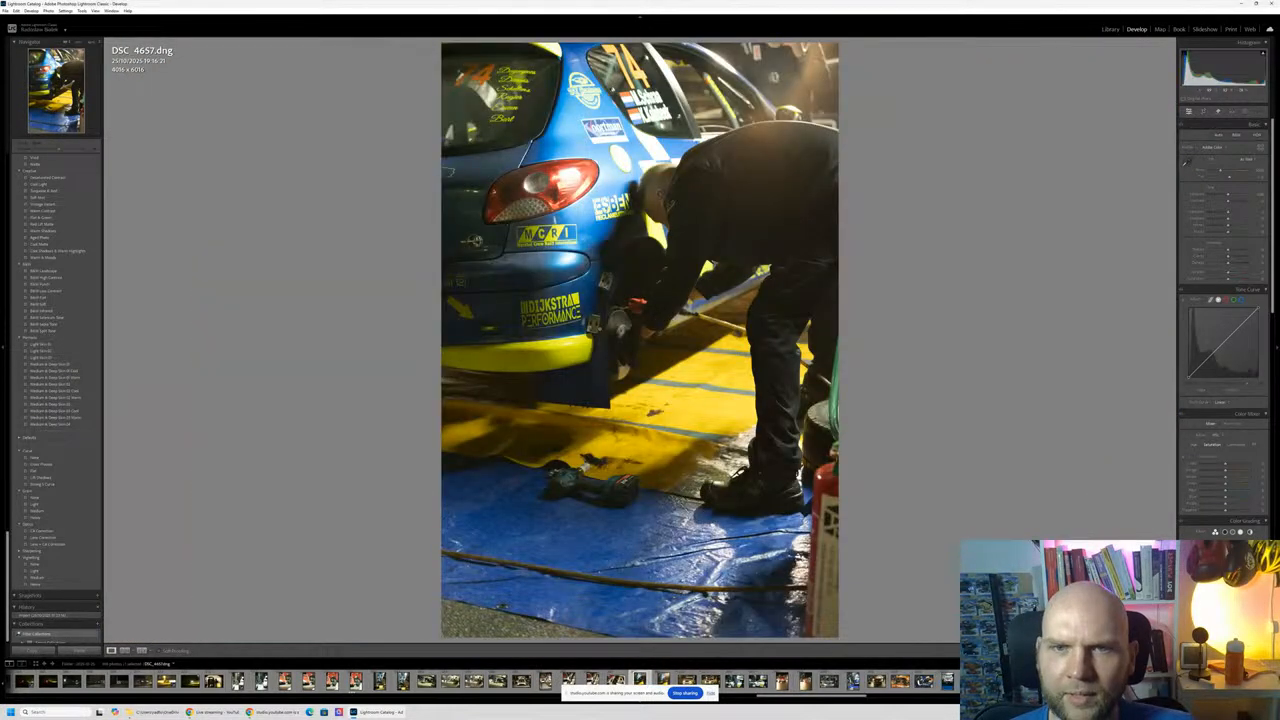
pyautogui.press('Right')
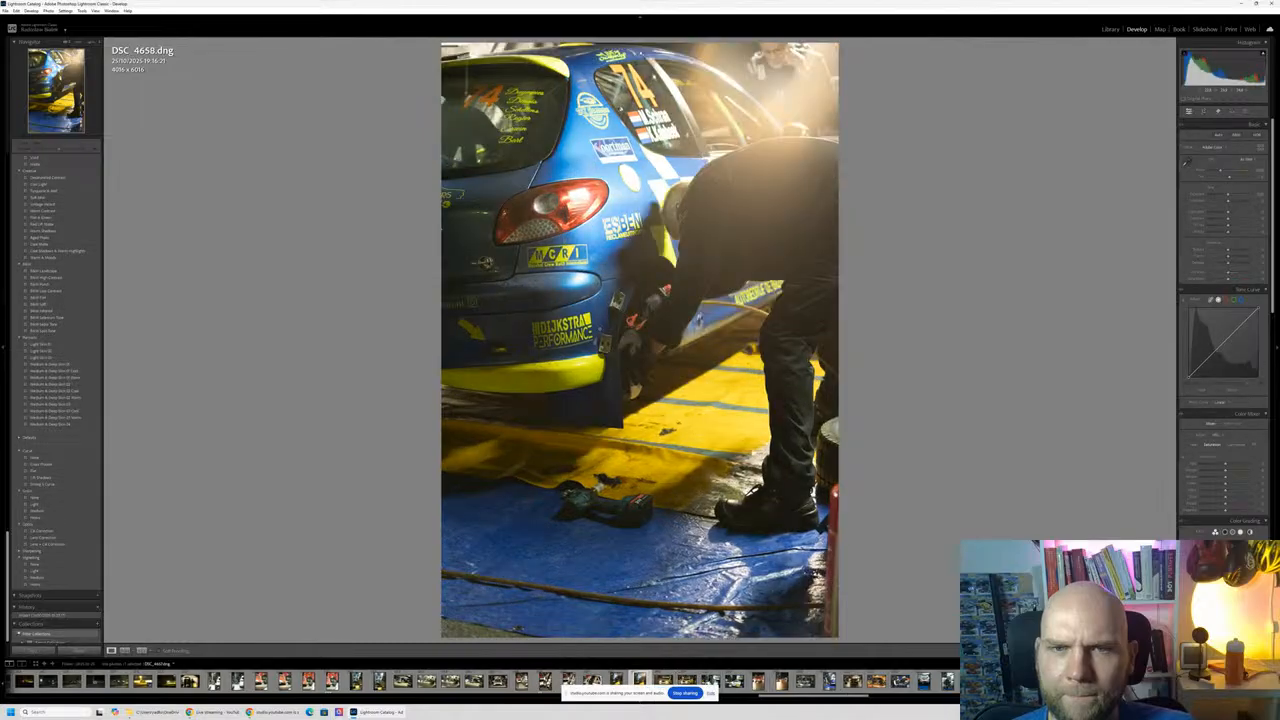
pyautogui.press('Right')
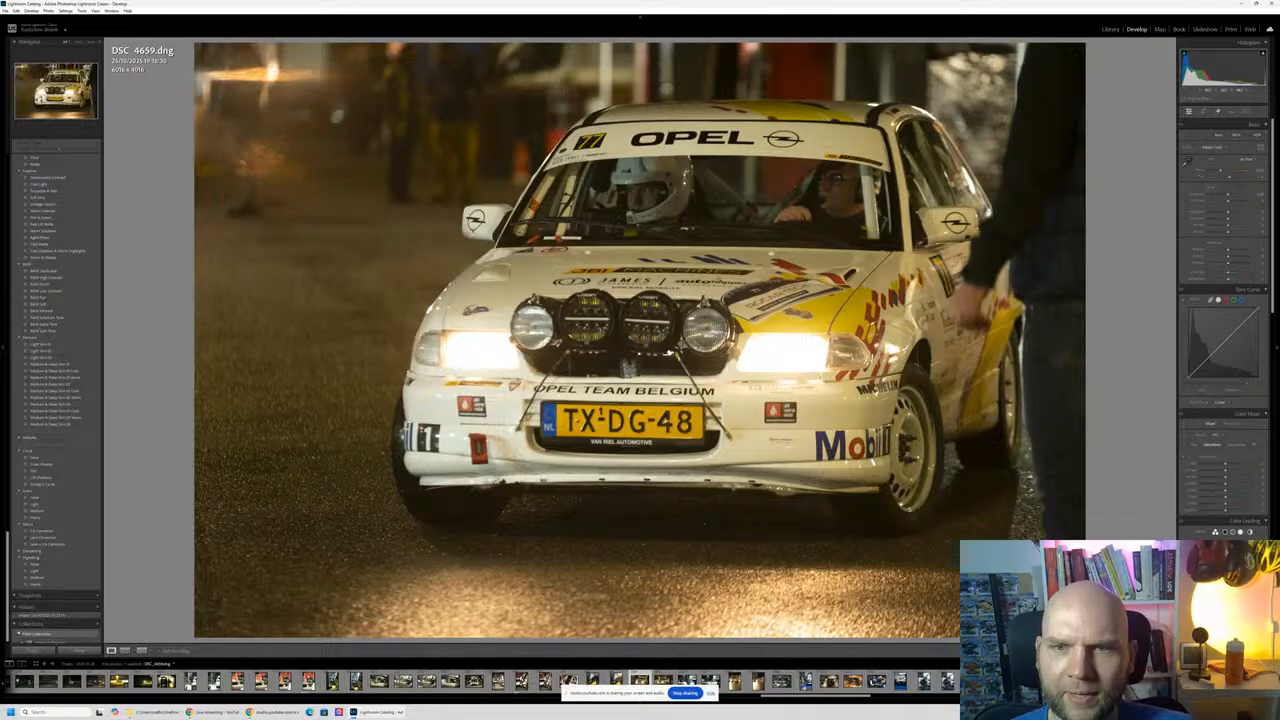
pyautogui.click(786, 191)
pyautogui.click(786, 191)
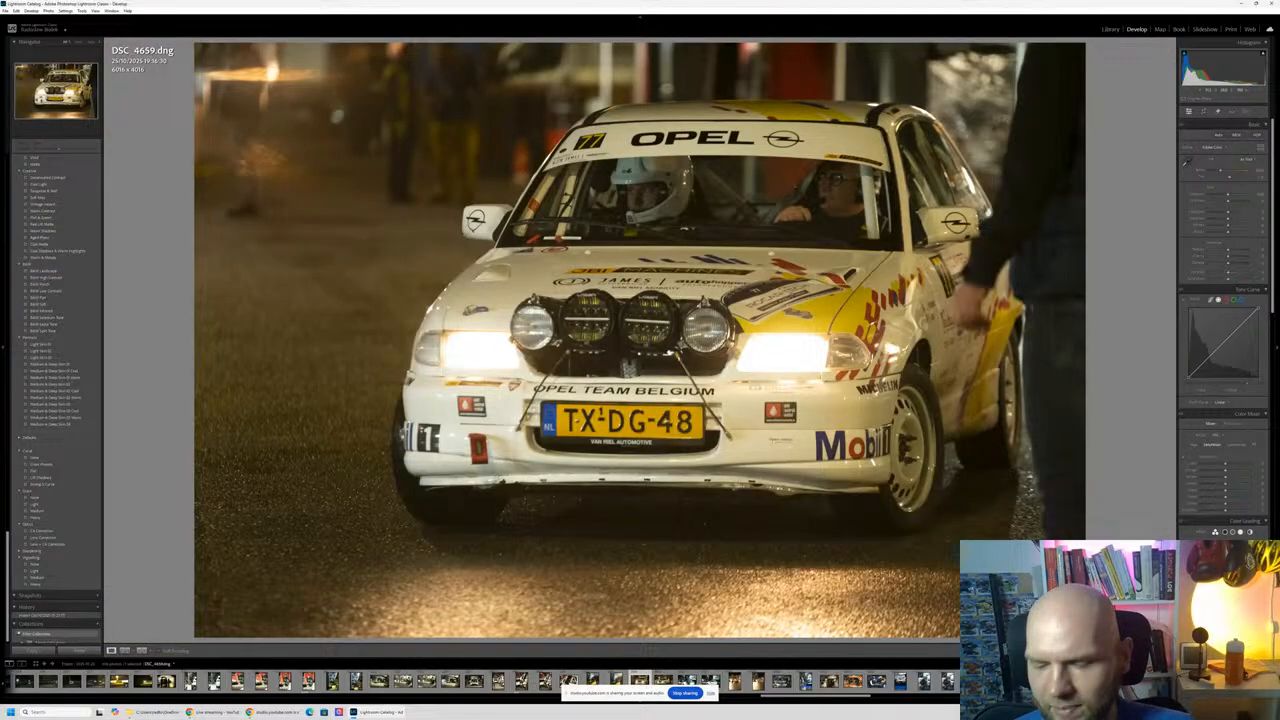
# Step: Review the shots of the white Opel and the following service-park photos from DSC_4660 to DSC_4665
pyautogui.press('Right')
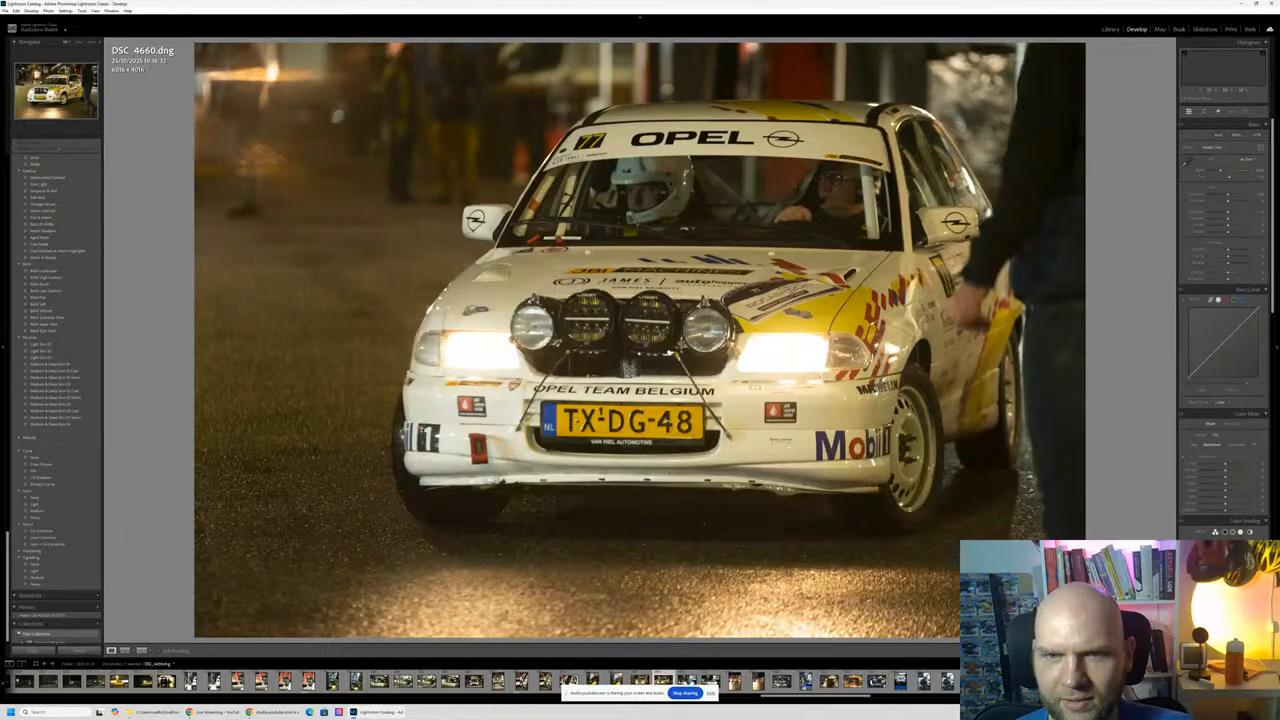
pyautogui.press('Right')
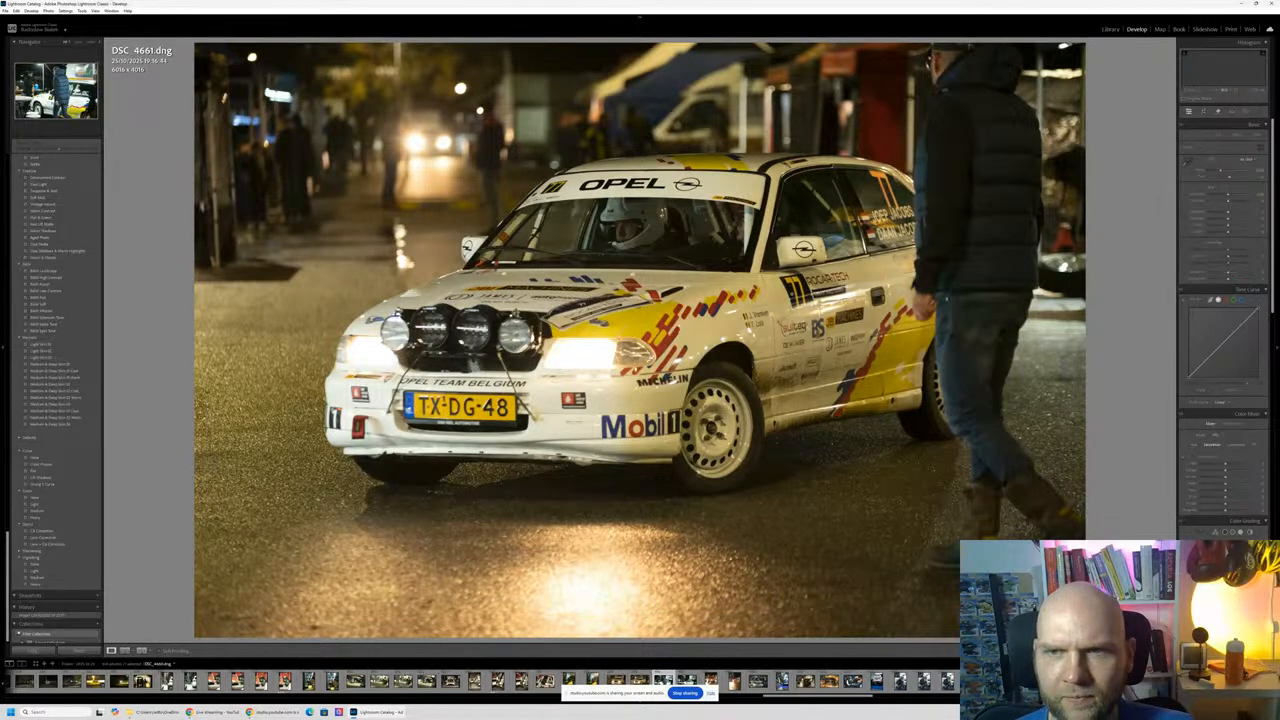
pyautogui.press('Right')
pyautogui.press('Left')
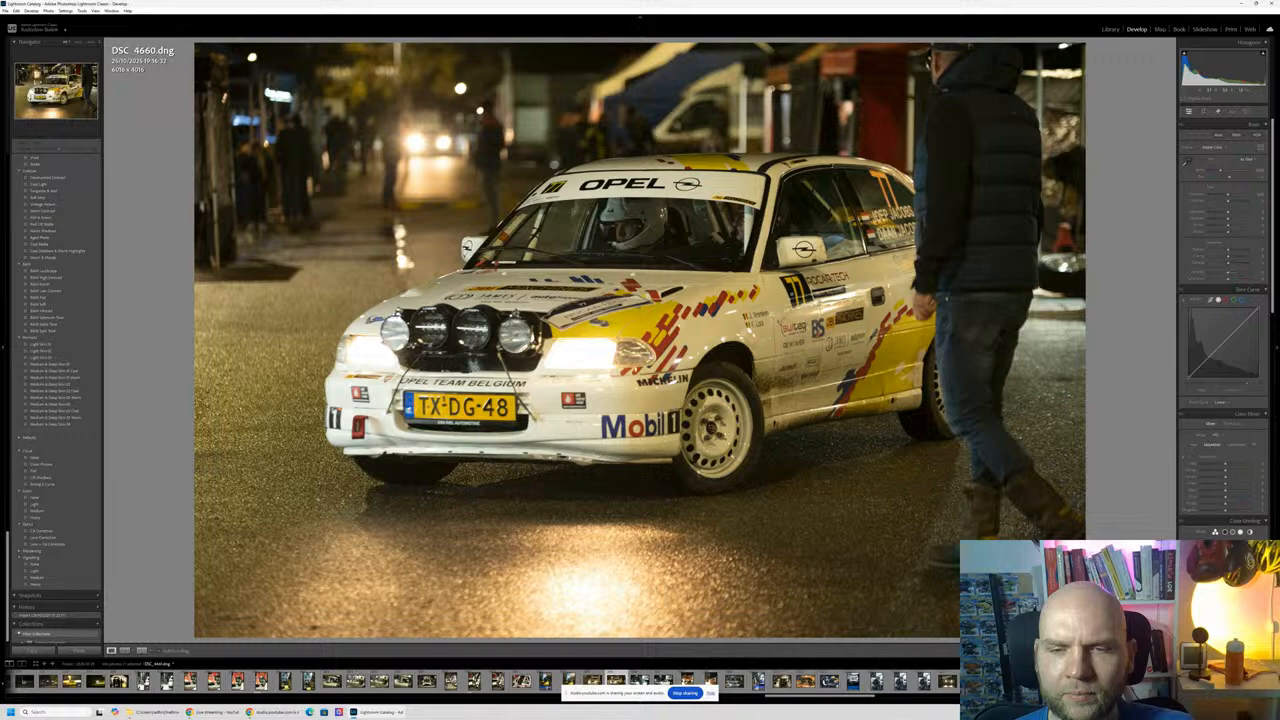
pyautogui.press('Right')
pyautogui.press('Right')
pyautogui.press('Right')
pyautogui.press('Right')
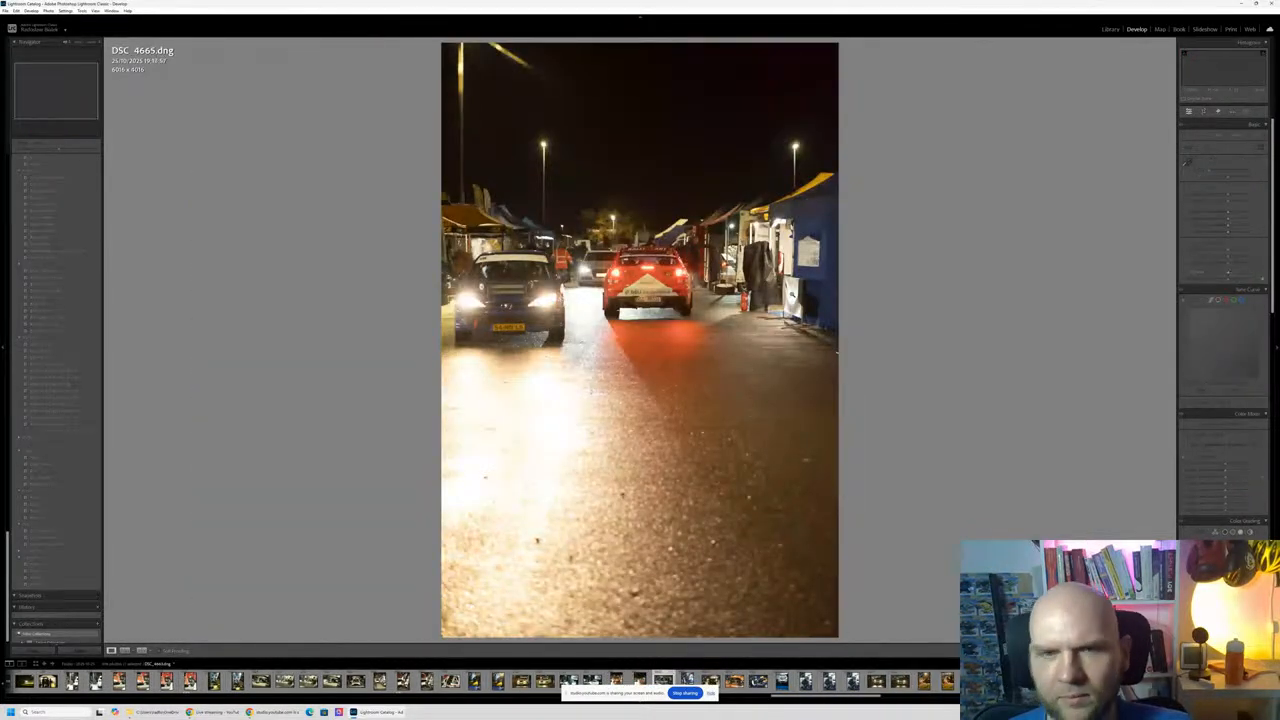
pyautogui.press('Right')
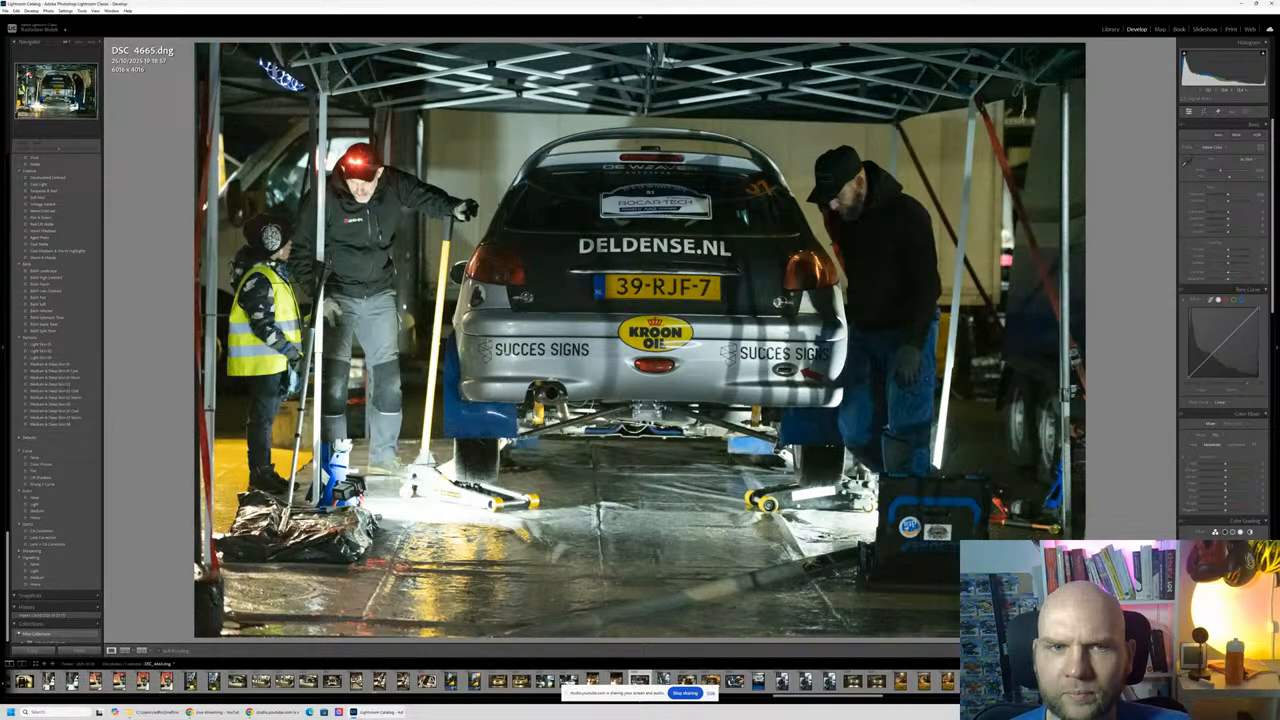
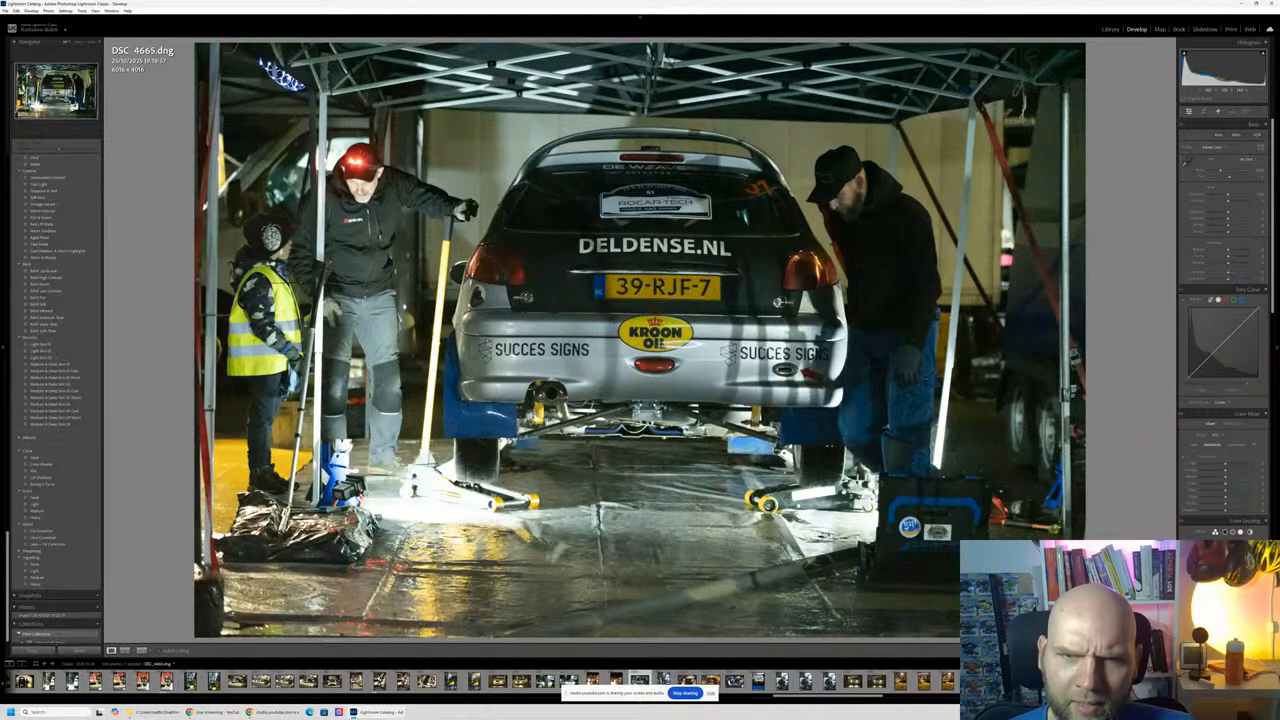
# Step: Check the sharpness of the jacked-up car in DSC_4665 up close, and compare the photo with the blue car shot DSC_4666
pyautogui.click(613, 404)
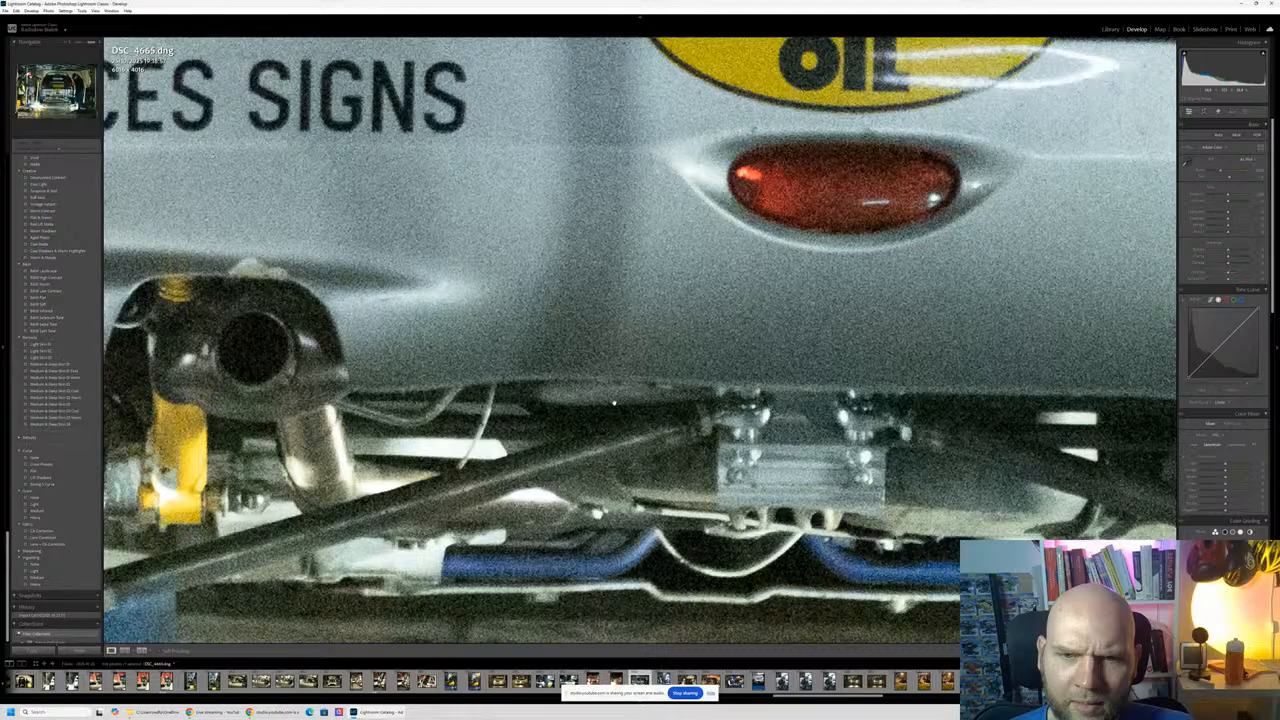
pyautogui.click(613, 404)
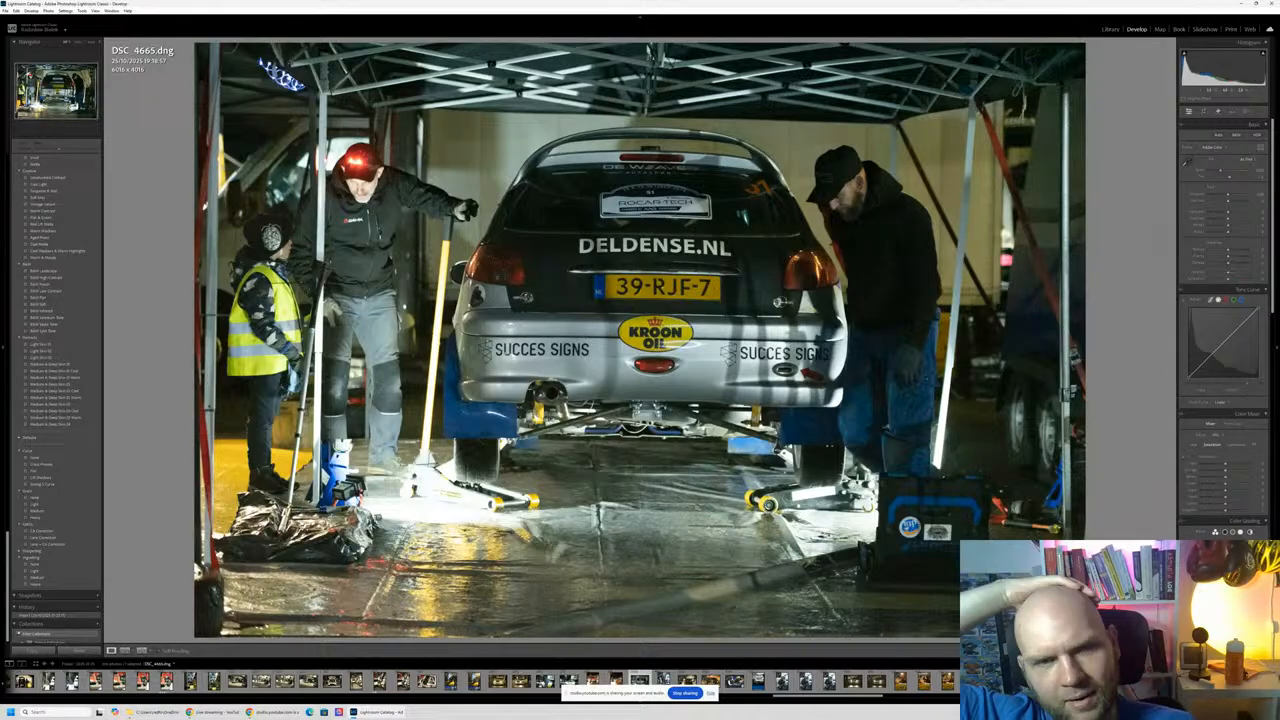
pyautogui.press('Right')
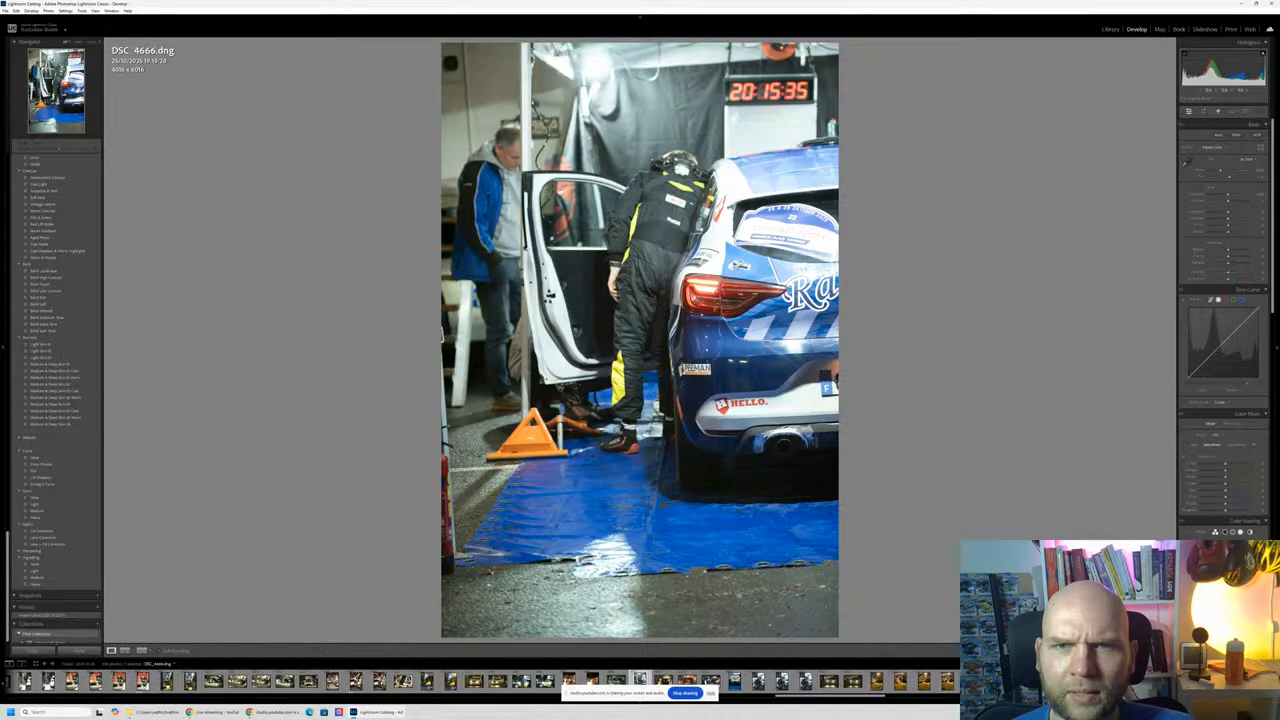
pyautogui.press('Left')
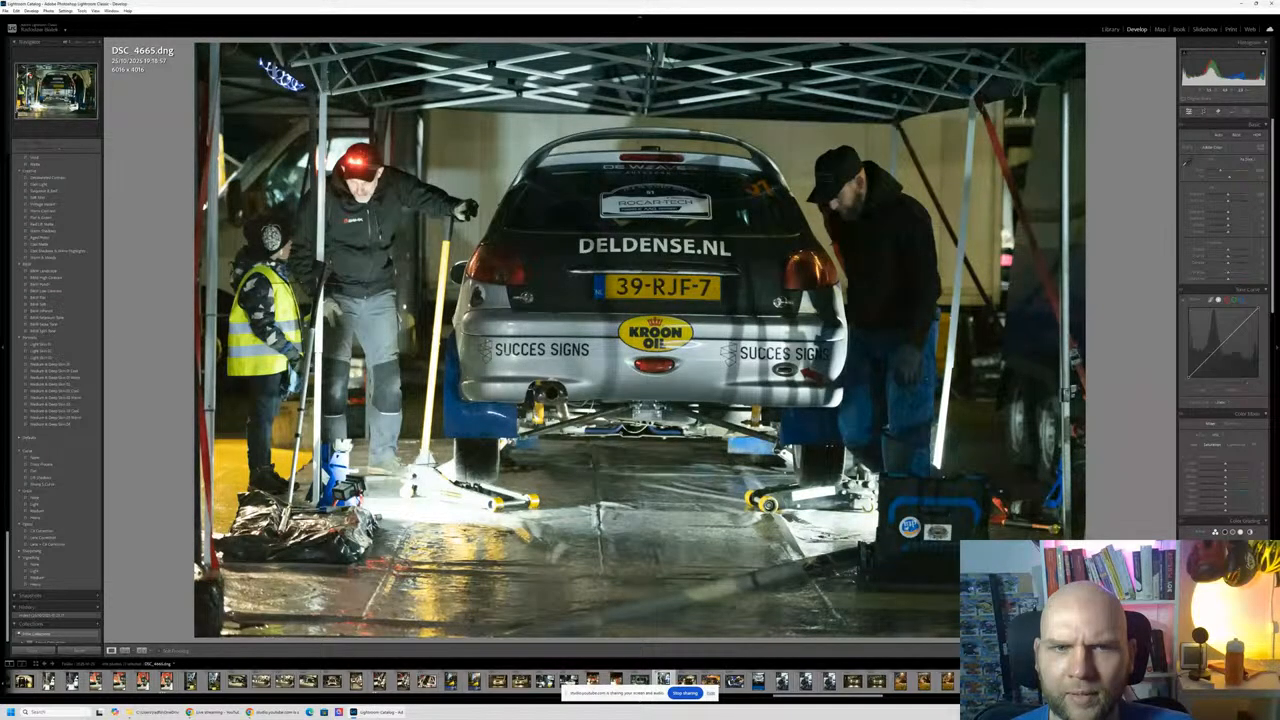
pyautogui.press('Right')
pyautogui.press('Right')
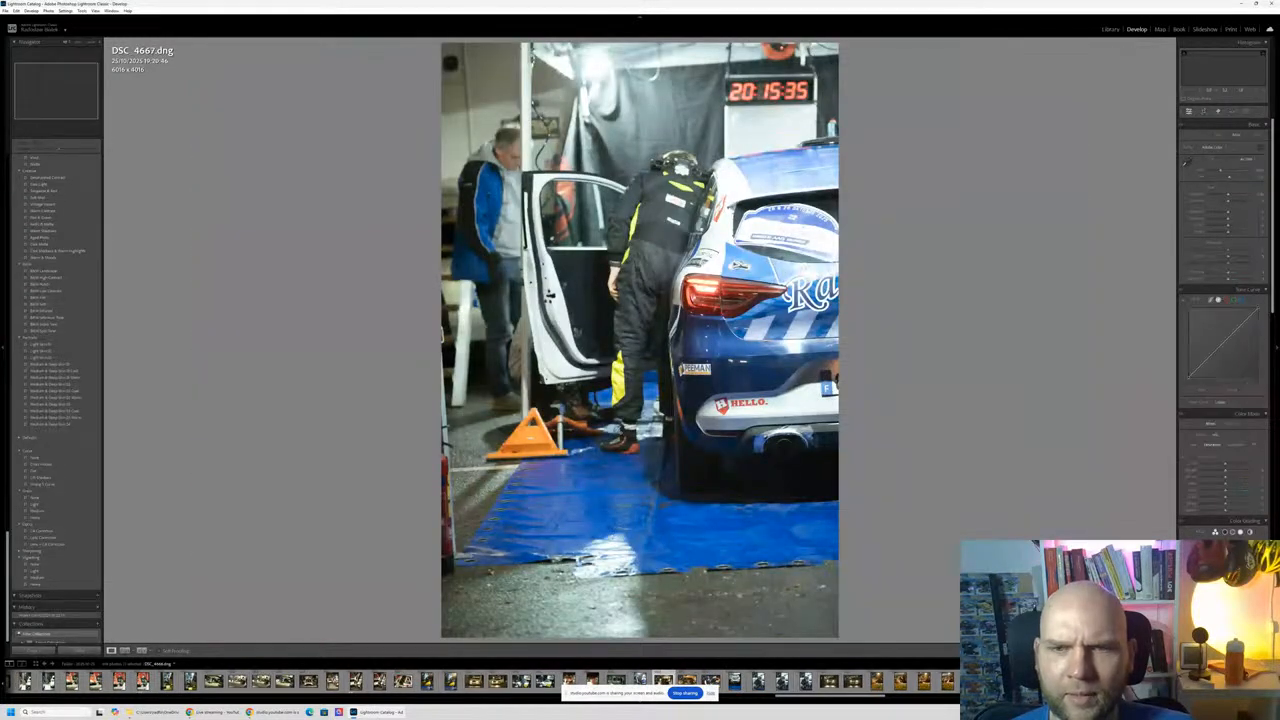
# Step: Open DSC_4668, the orange car with its crew seen through the side window, and inspect its focus up close
pyautogui.press('Right')
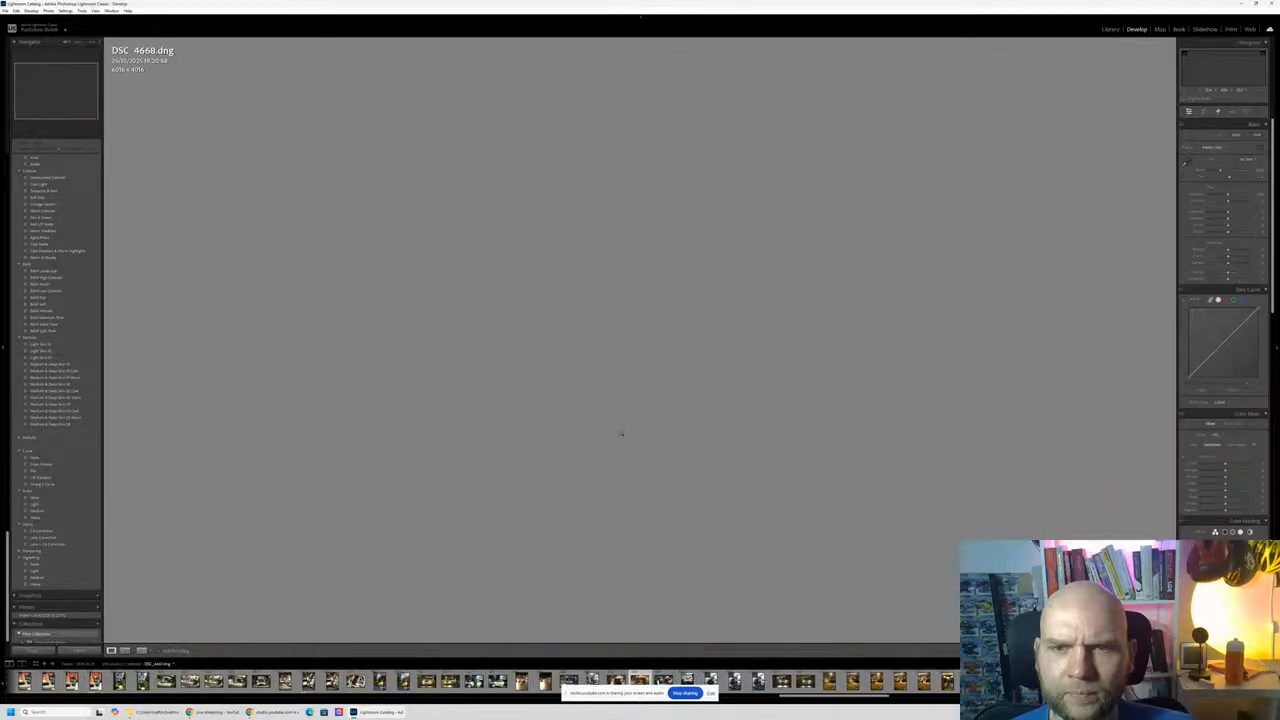
pyautogui.click(722, 387)
pyautogui.click(722, 387)
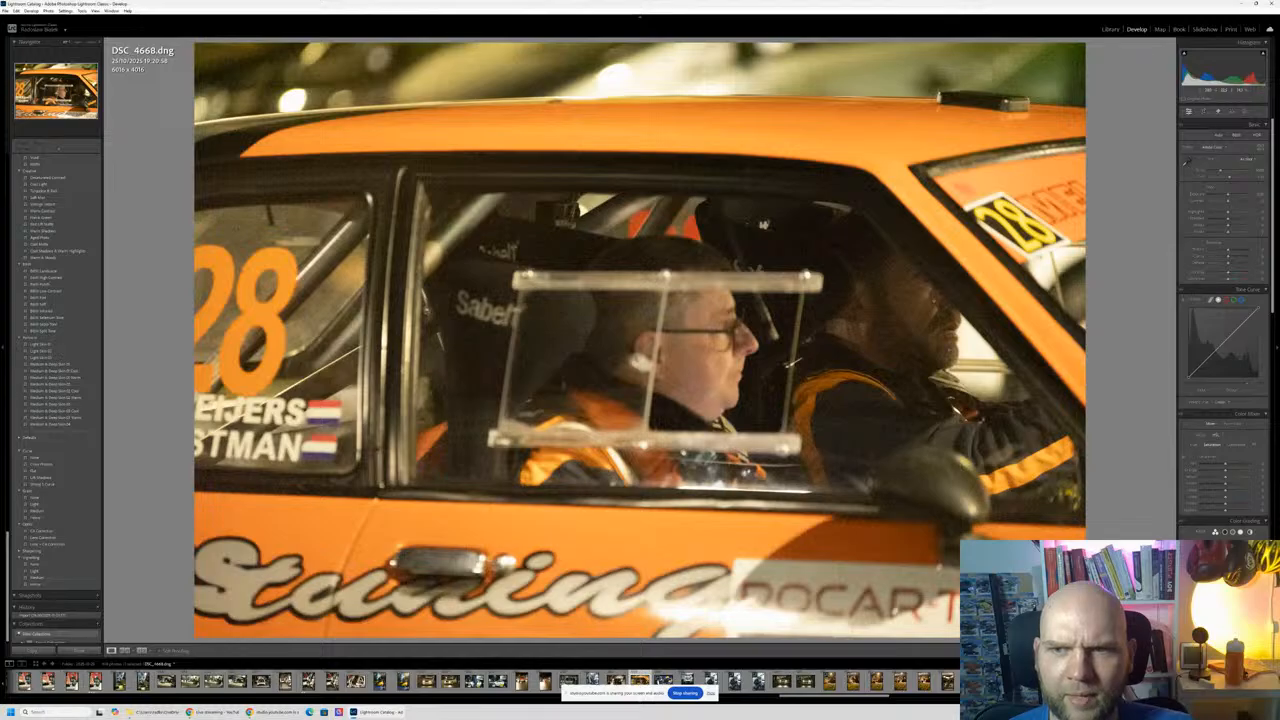
# Step: Review the following service-park shots up to DSC_4674, comparing the crouching mechanic photos DSC_4671 to DSC_4673
pyautogui.press('Right')
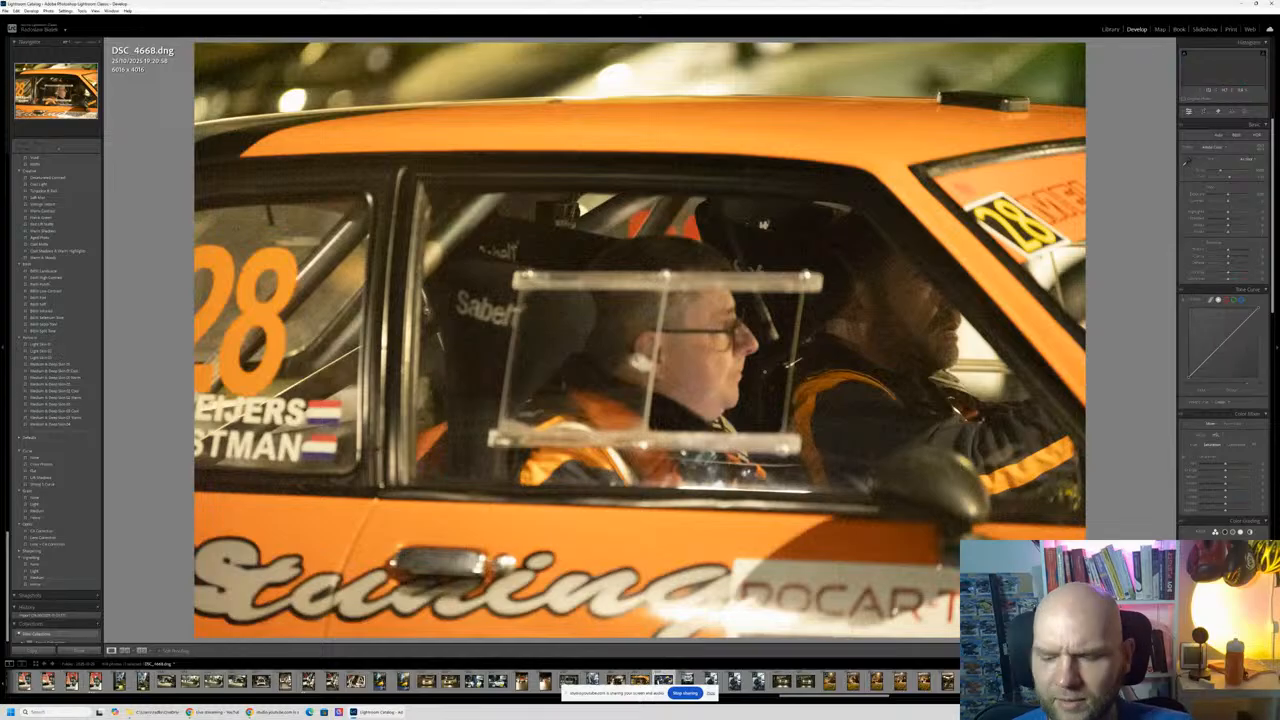
pyautogui.press('Right')
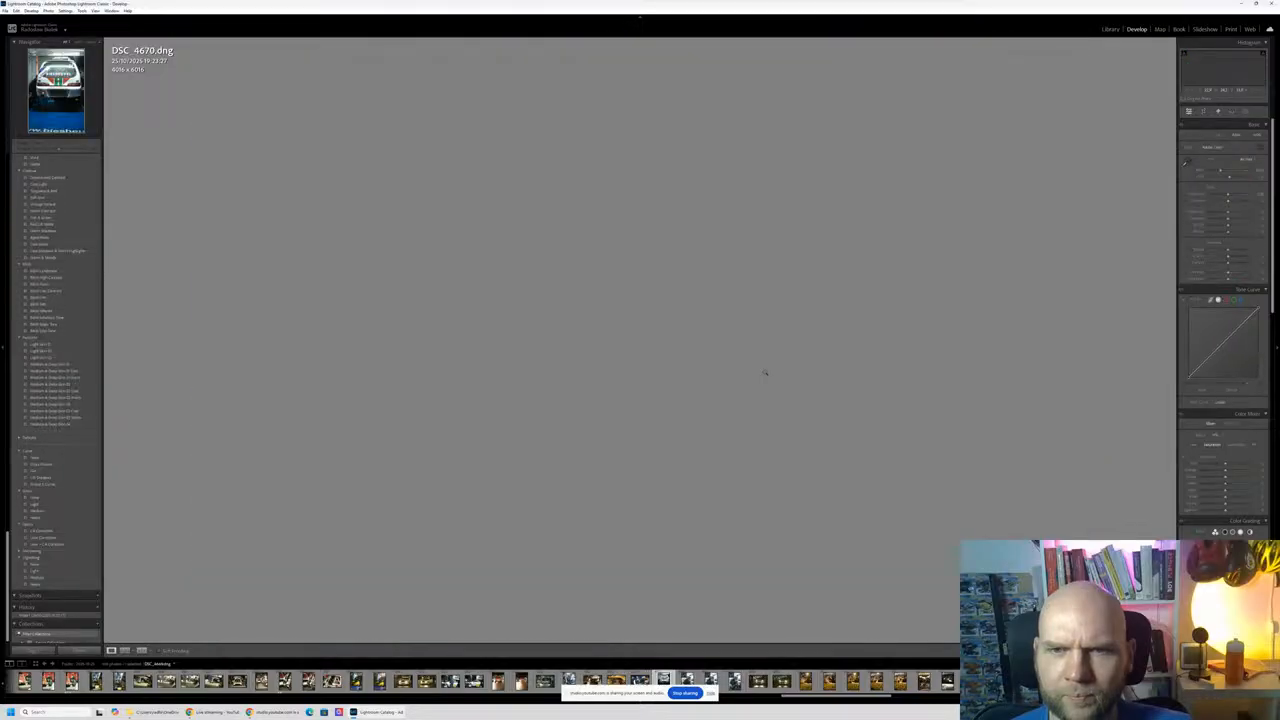
pyautogui.press('Right')
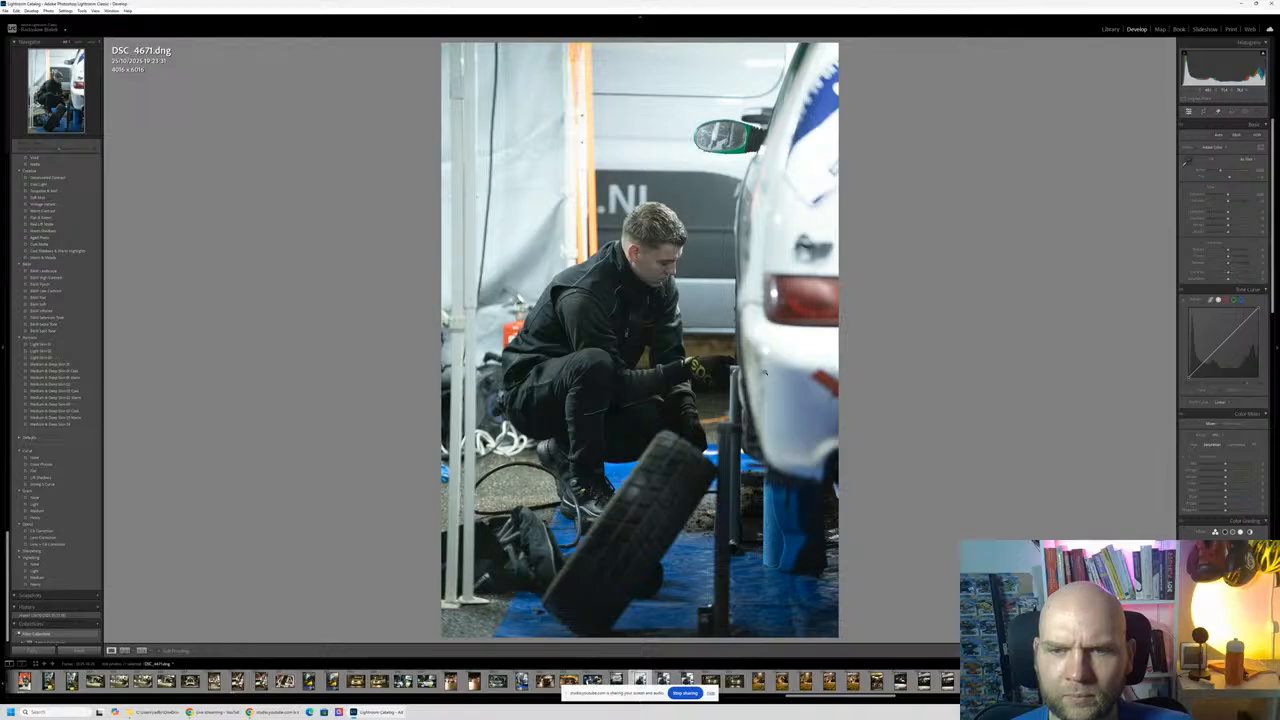
pyautogui.press('Right')
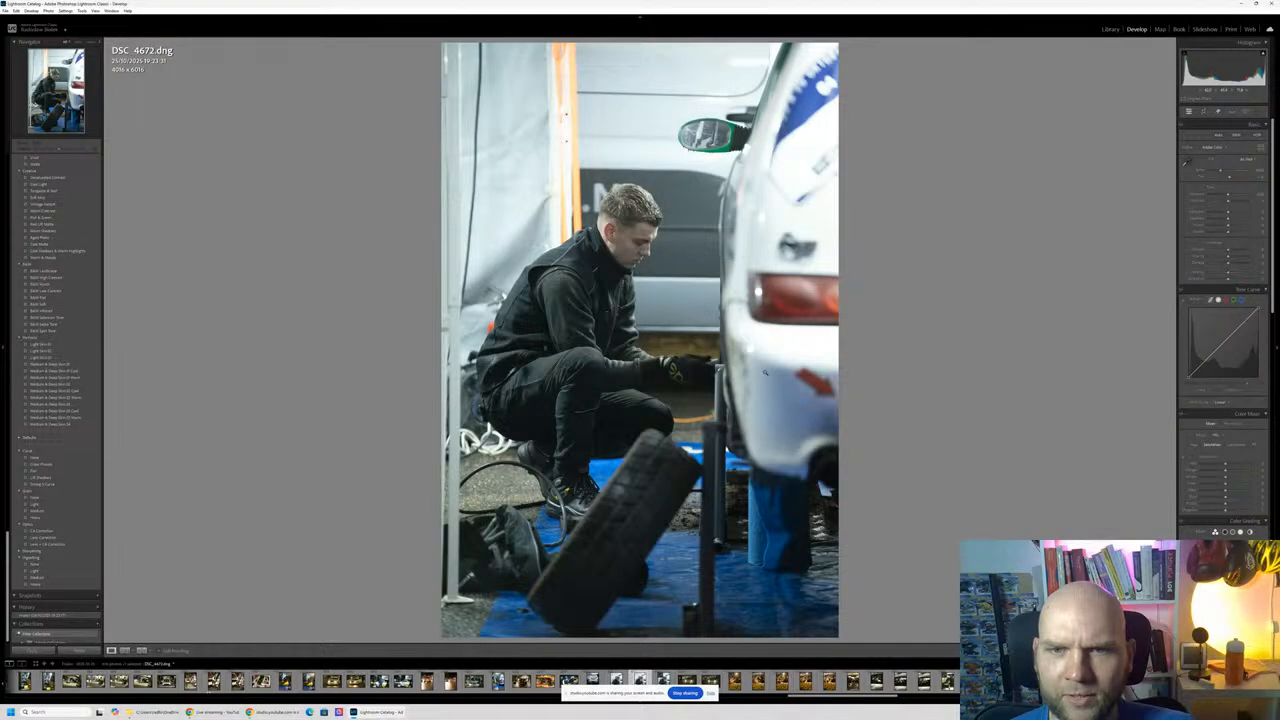
pyautogui.press('Right')
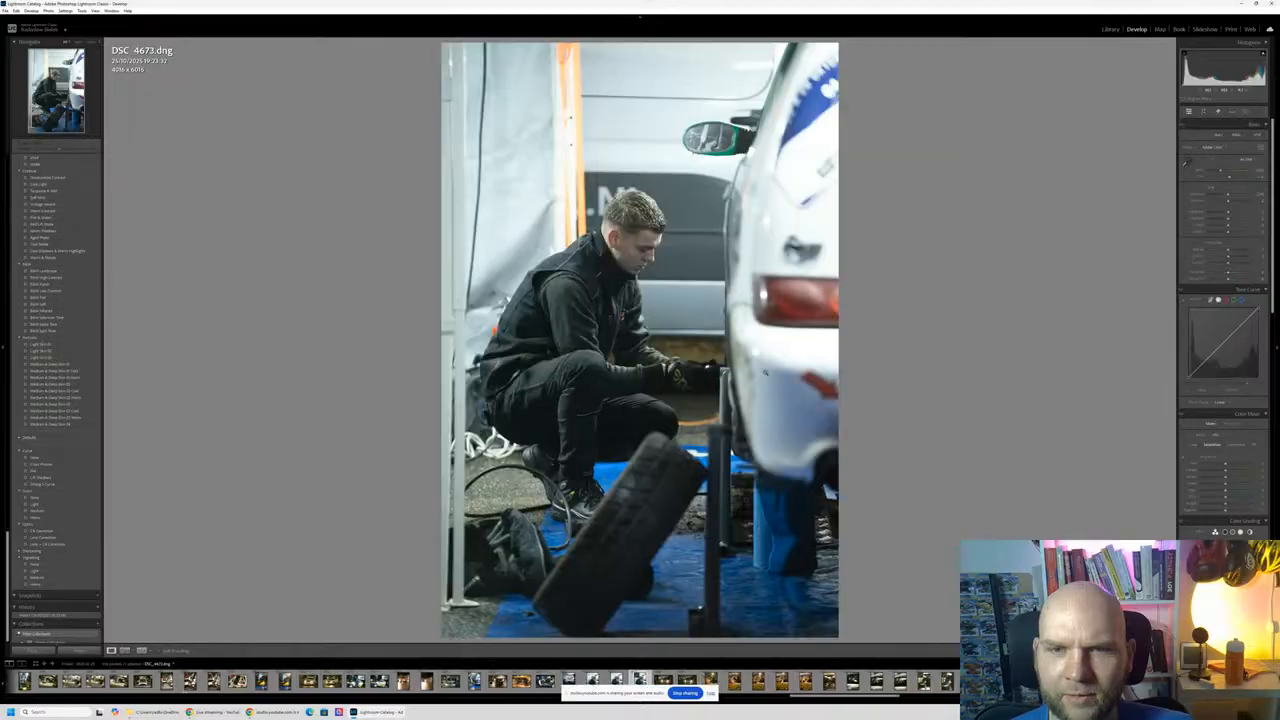
pyautogui.press('Right')
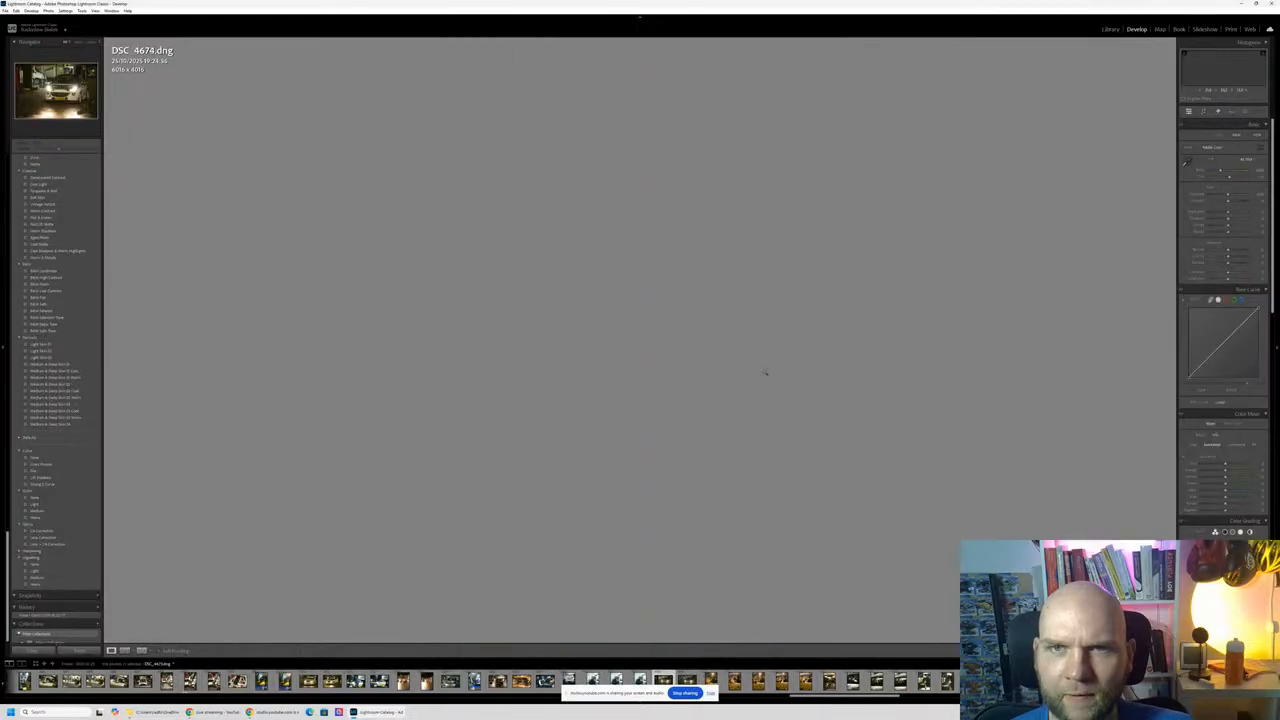
# Step: Review the photos after DSC_4674 up to DSC_4680, comparing the shots of the team working around the red car
pyautogui.press('Right')
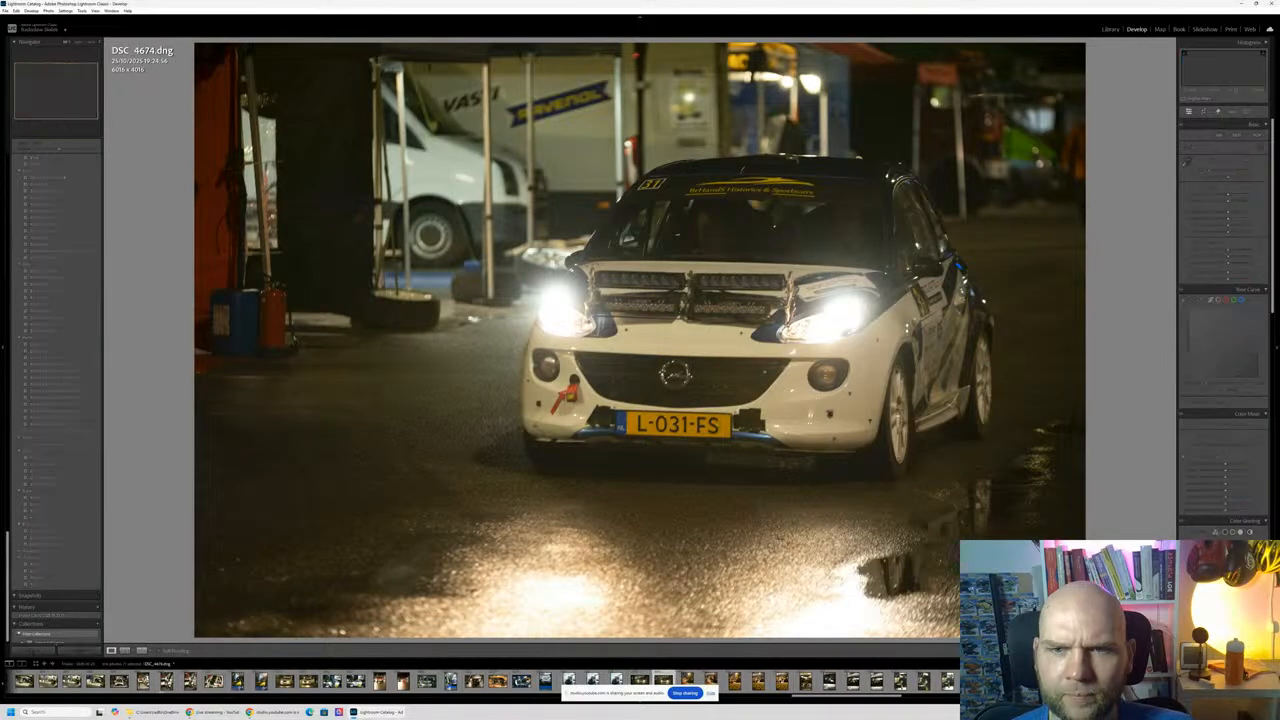
pyautogui.press('Right')
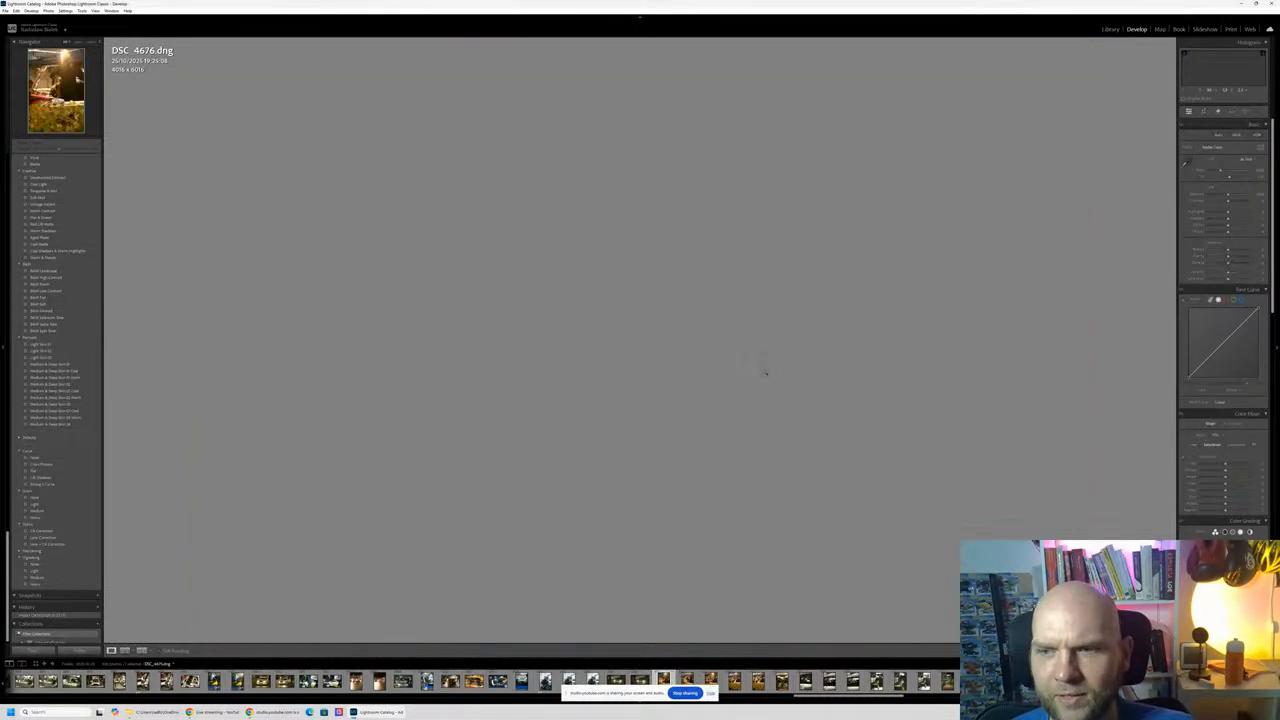
pyautogui.press('Right')
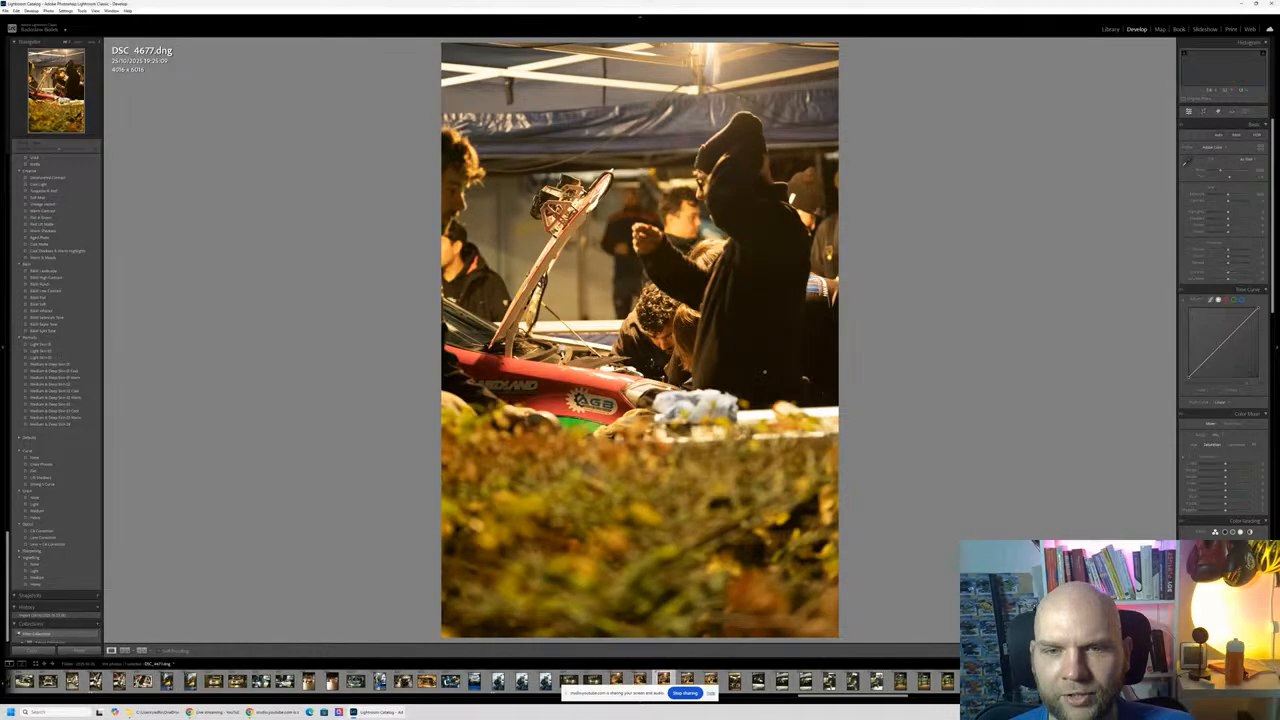
pyautogui.press('Right')
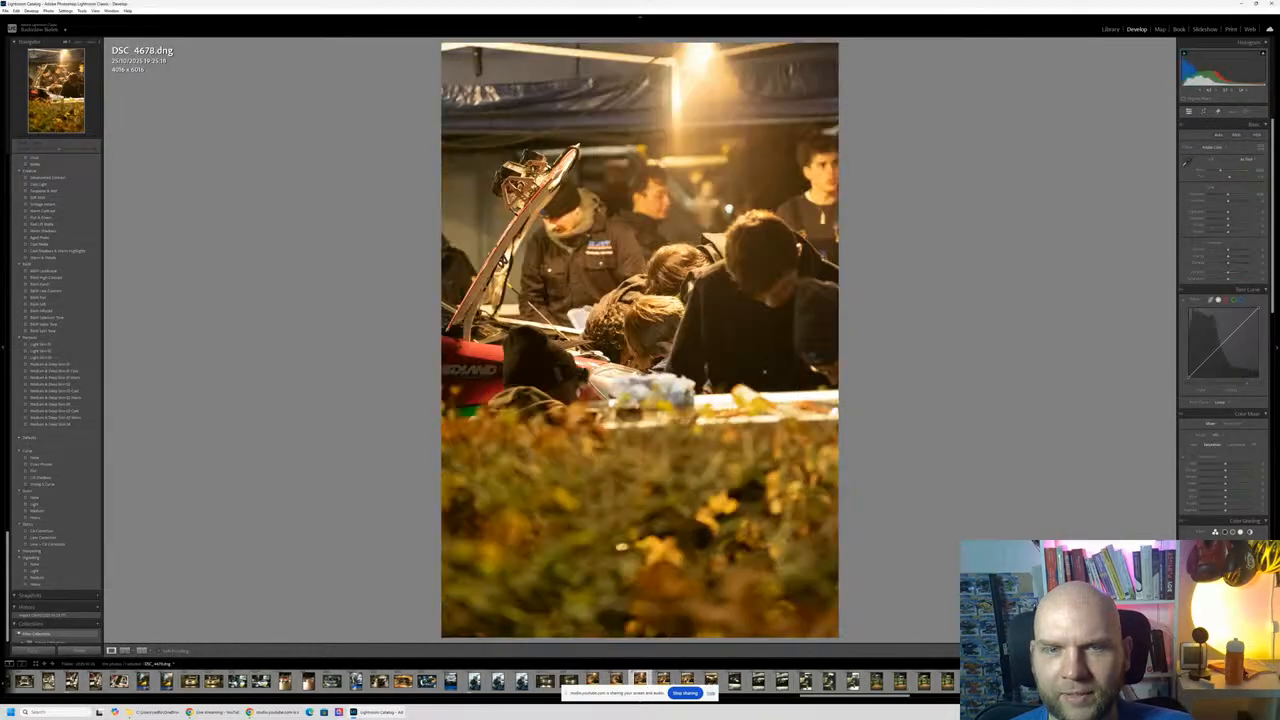
pyautogui.press('Right')
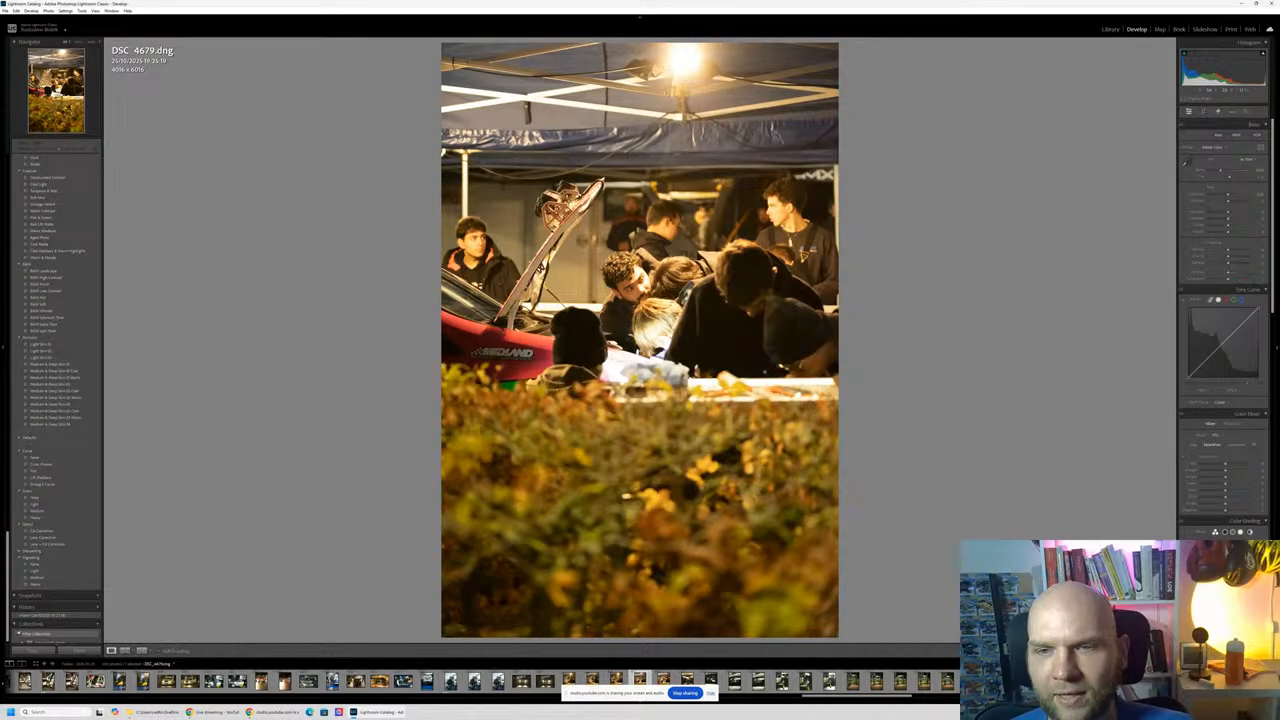
pyautogui.press('Right')
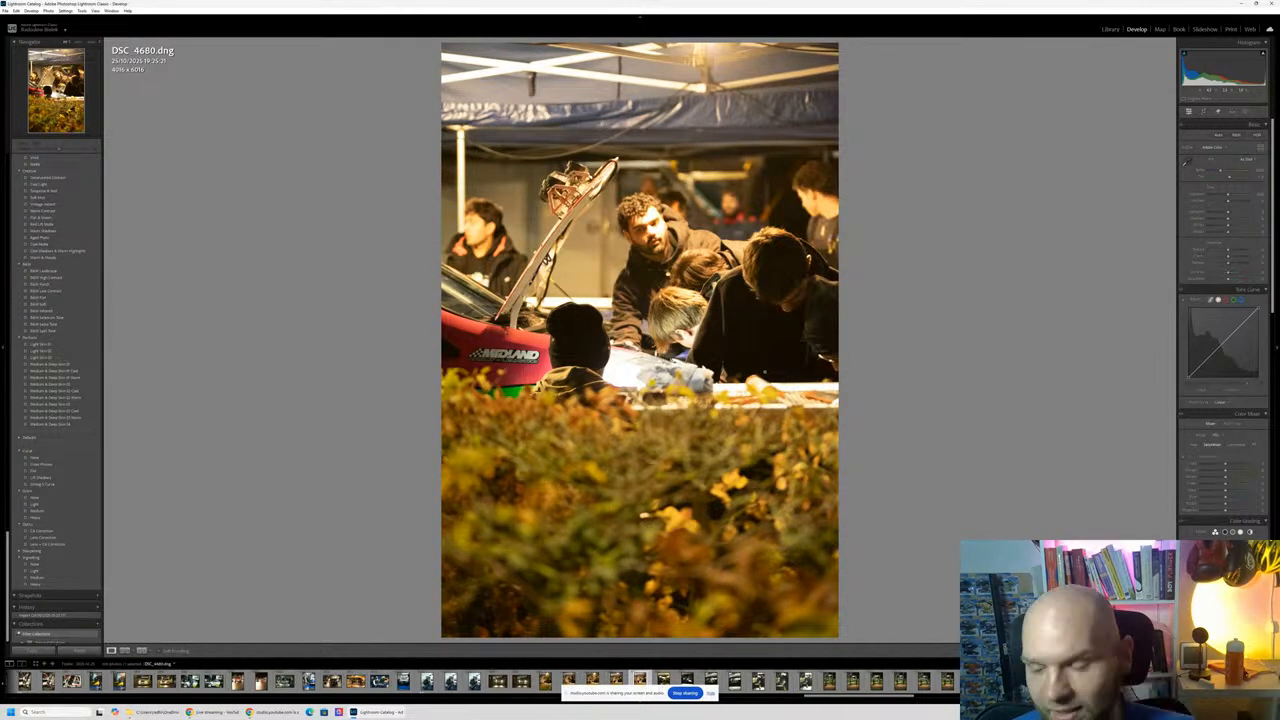
# Step: Rate the roll-cage interior photo DSC_4681 with 3 stars and crop it to a square around the cage and seats
pyautogui.press('Right')
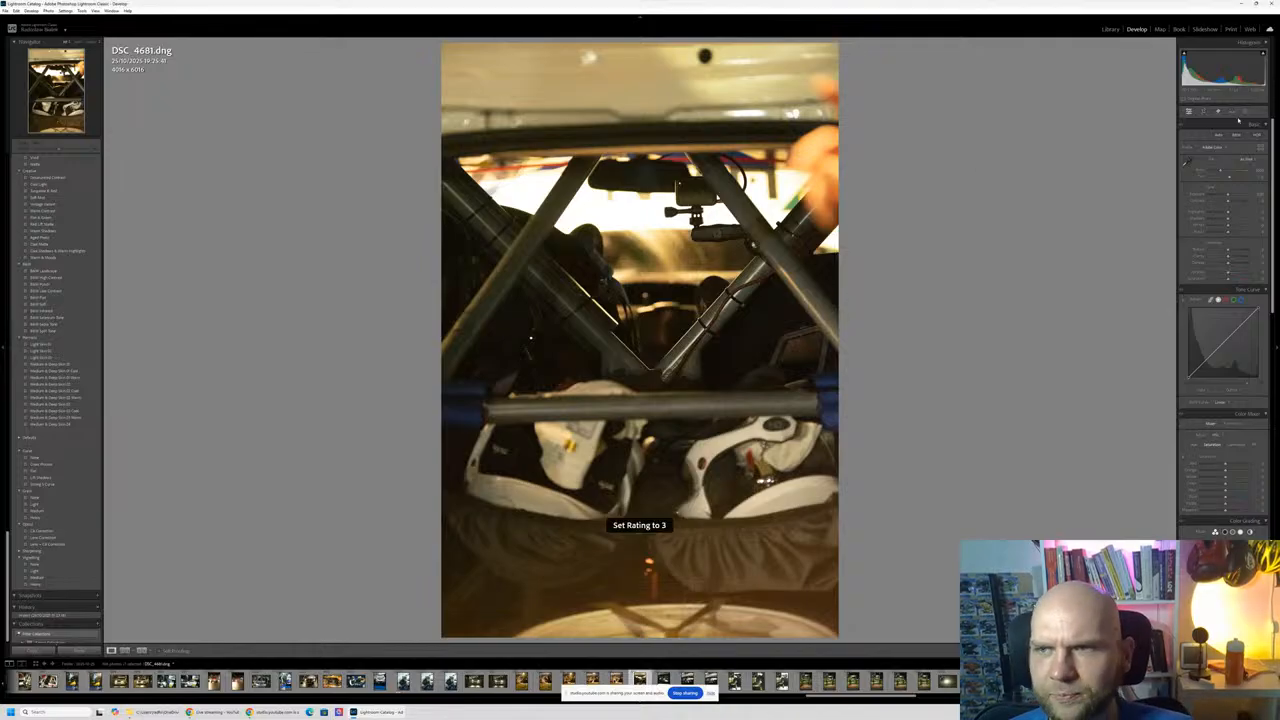
pyautogui.click(1205, 111)
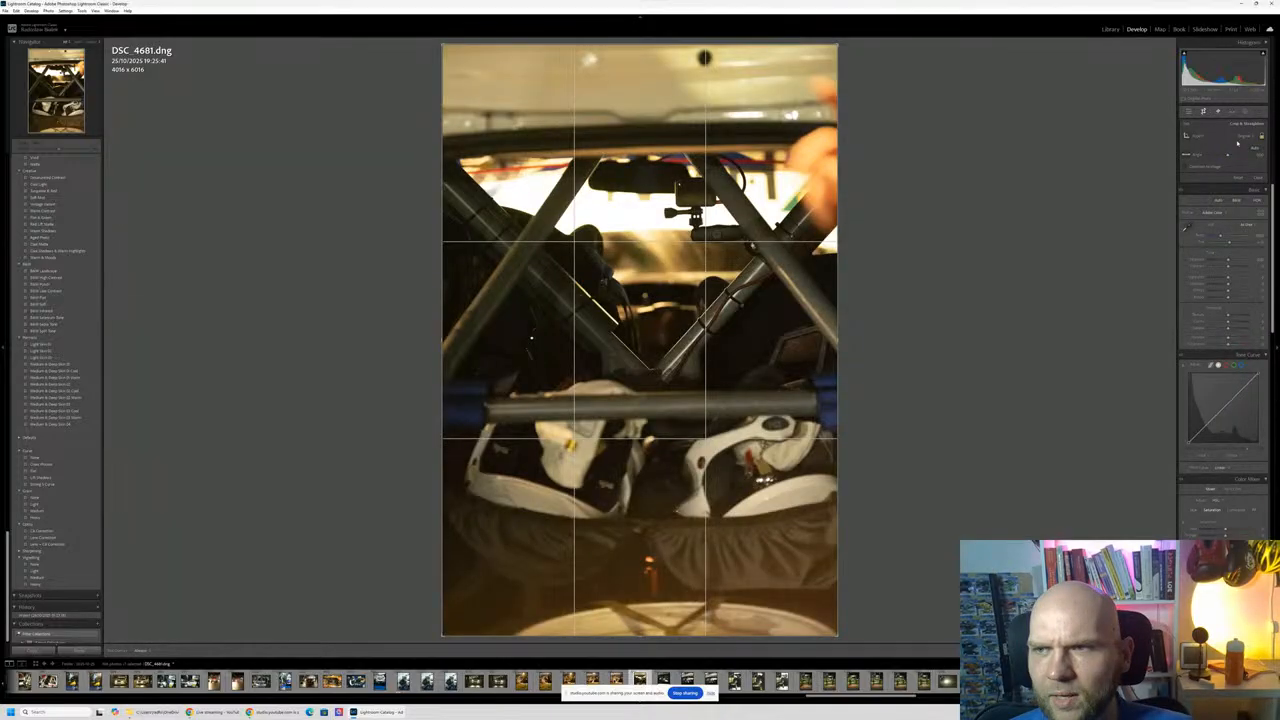
pyautogui.click(1246, 136)
pyautogui.click(1228, 174)
pyautogui.moveTo(671, 473)
pyautogui.mouseDown()
pyautogui.moveTo(671, 511)
pyautogui.moveTo(671, 480)
pyautogui.mouseUp()
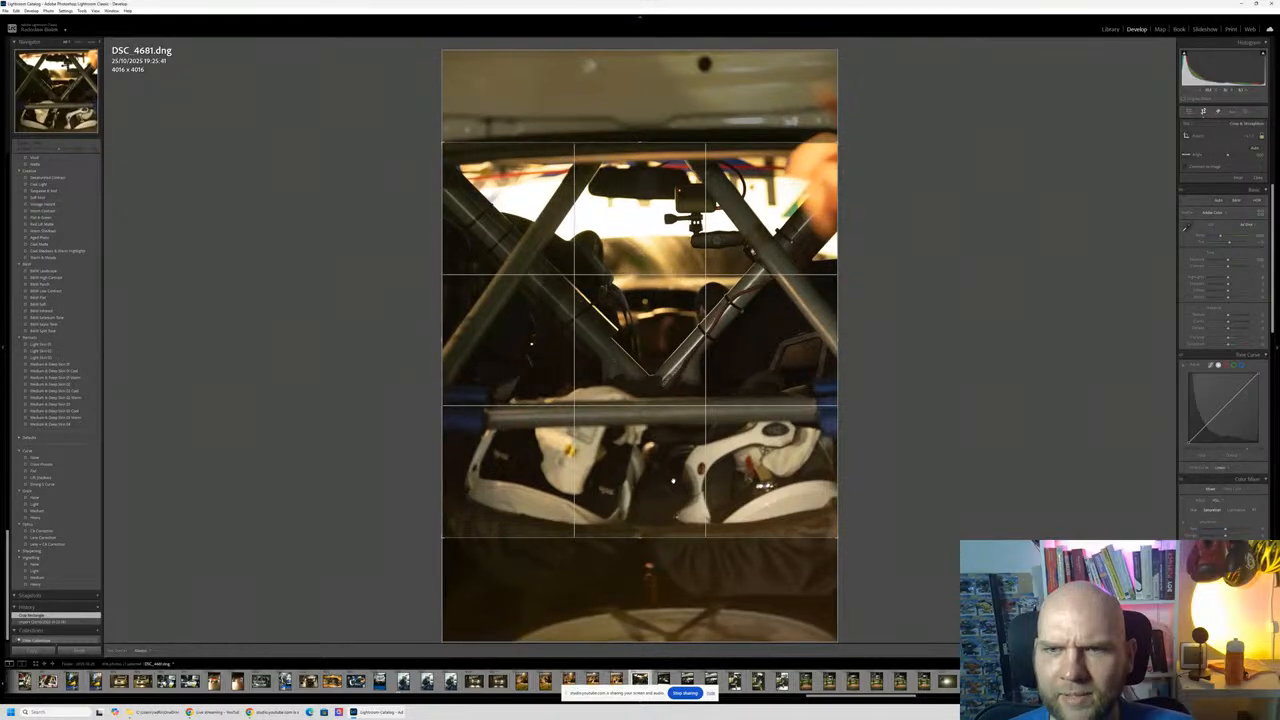
pyautogui.press('Return')
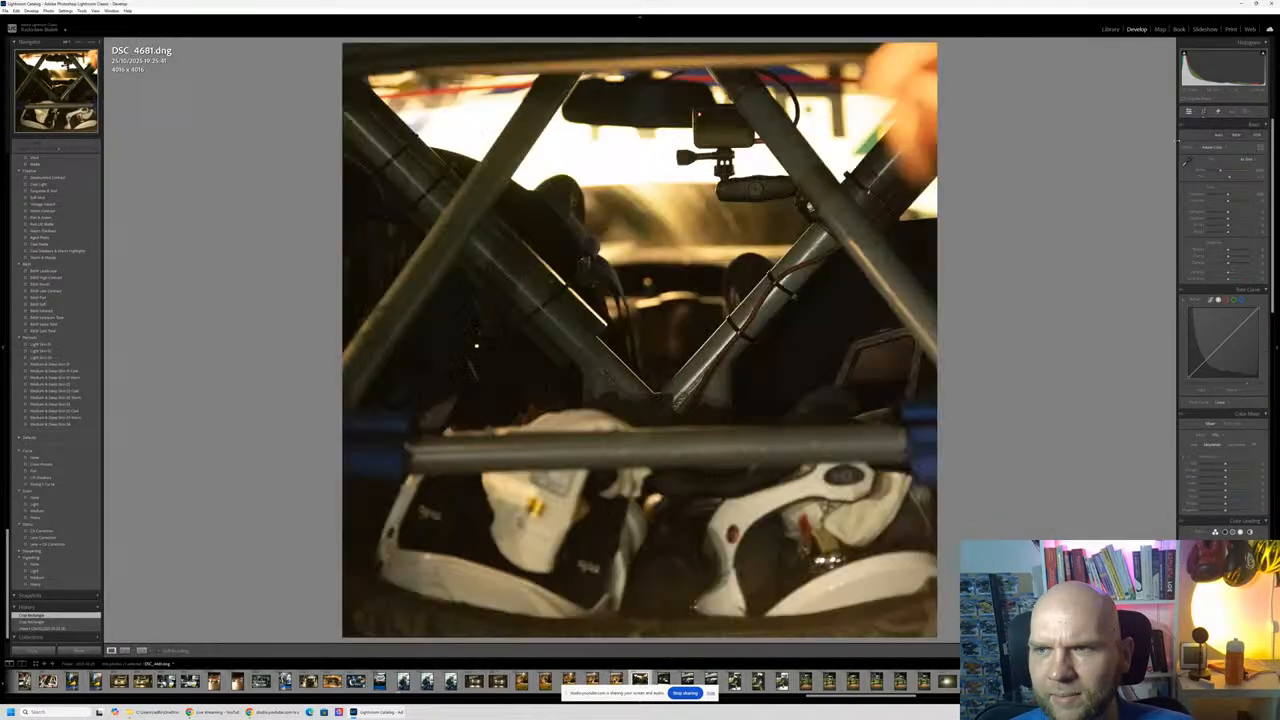
# Step: Straighten the crop of DSC_4681 so the horizontal roll-cage bar is level
pyautogui.press('r')
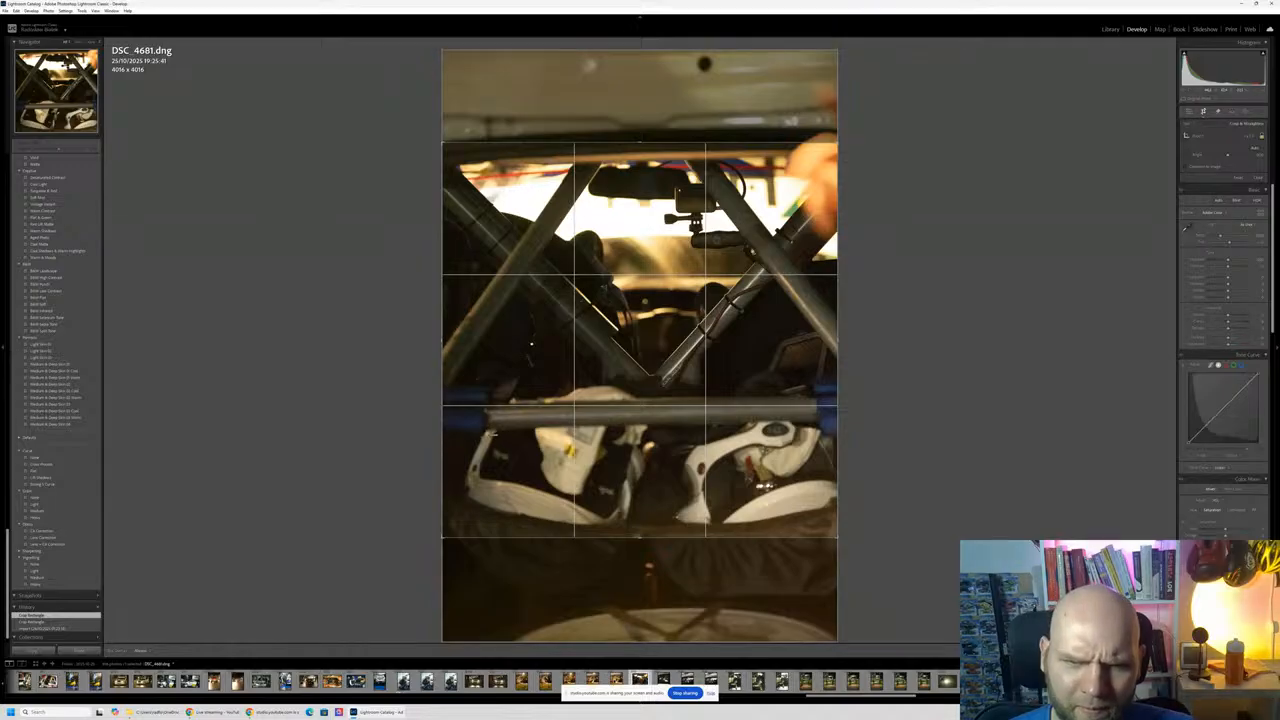
pyautogui.moveTo(487, 428)
pyautogui.mouseDown()
pyautogui.moveTo(894, 437)
pyautogui.moveTo(894, 419)
pyautogui.mouseUp()
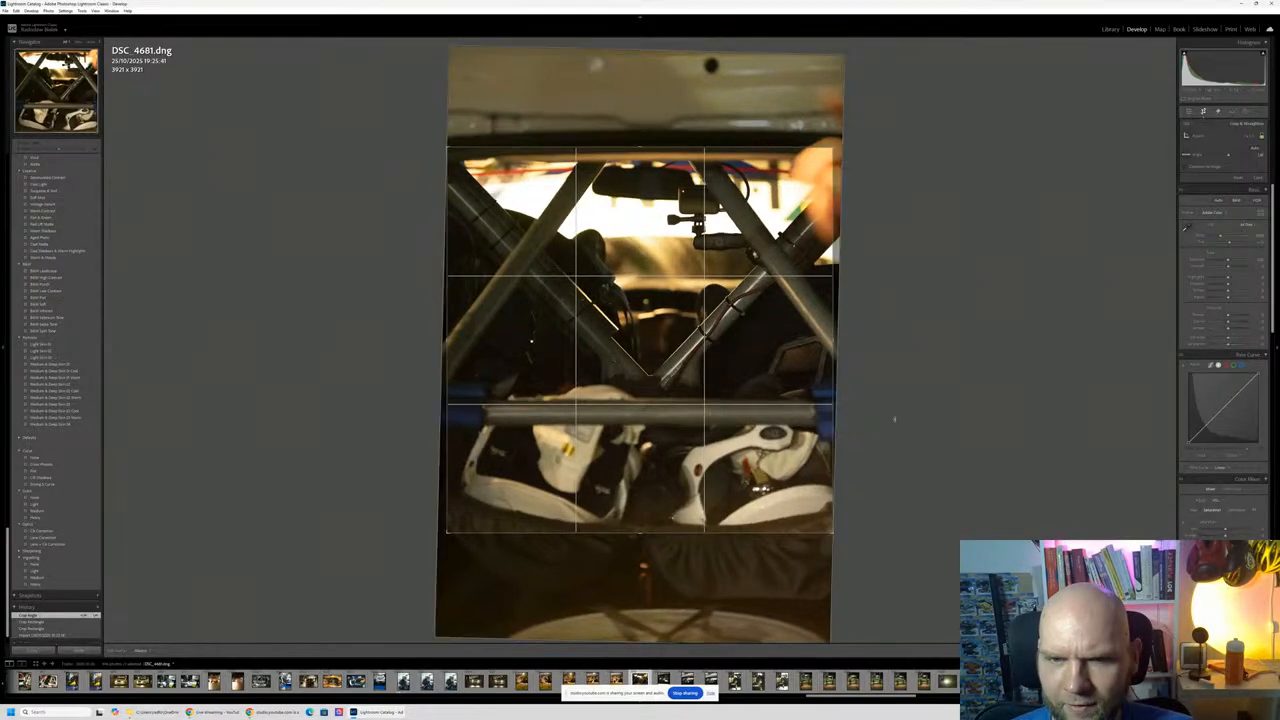
pyautogui.press('Return')
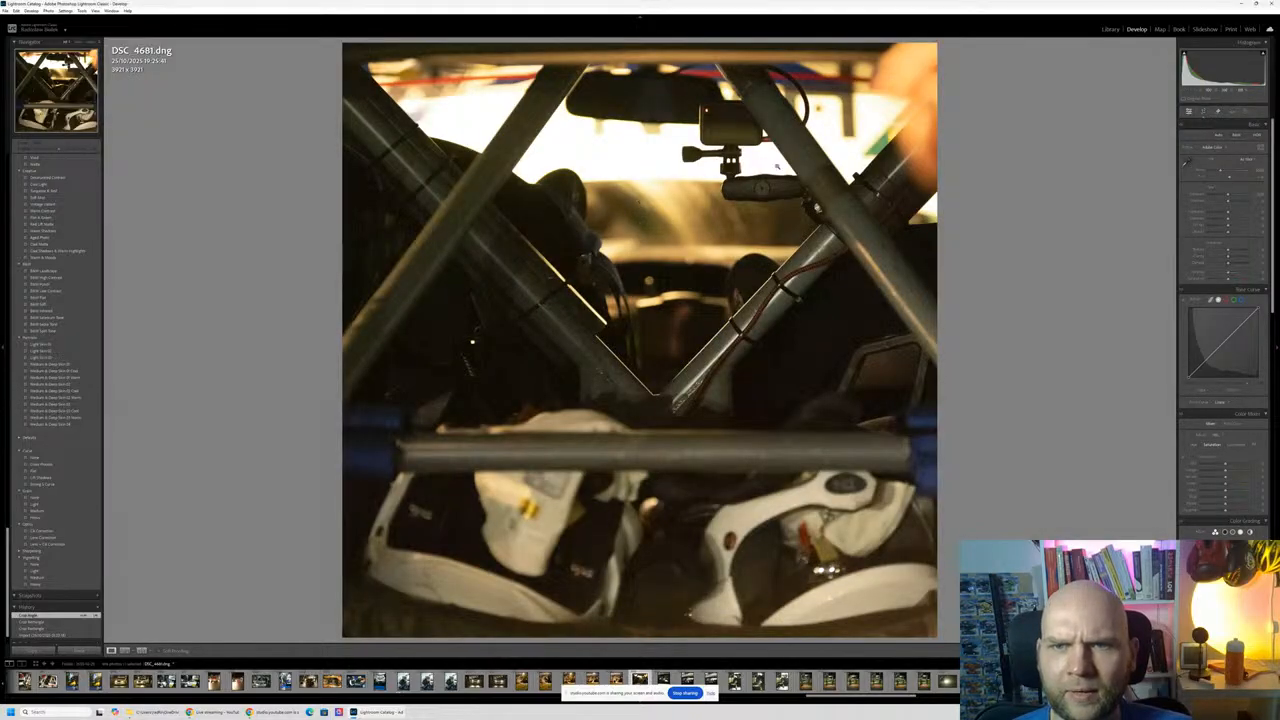
# Step: Check the focus on the camera mount in DSC_4681 up close, preview presets on the photo, and continue to DSC_4682
pyautogui.click(745, 138)
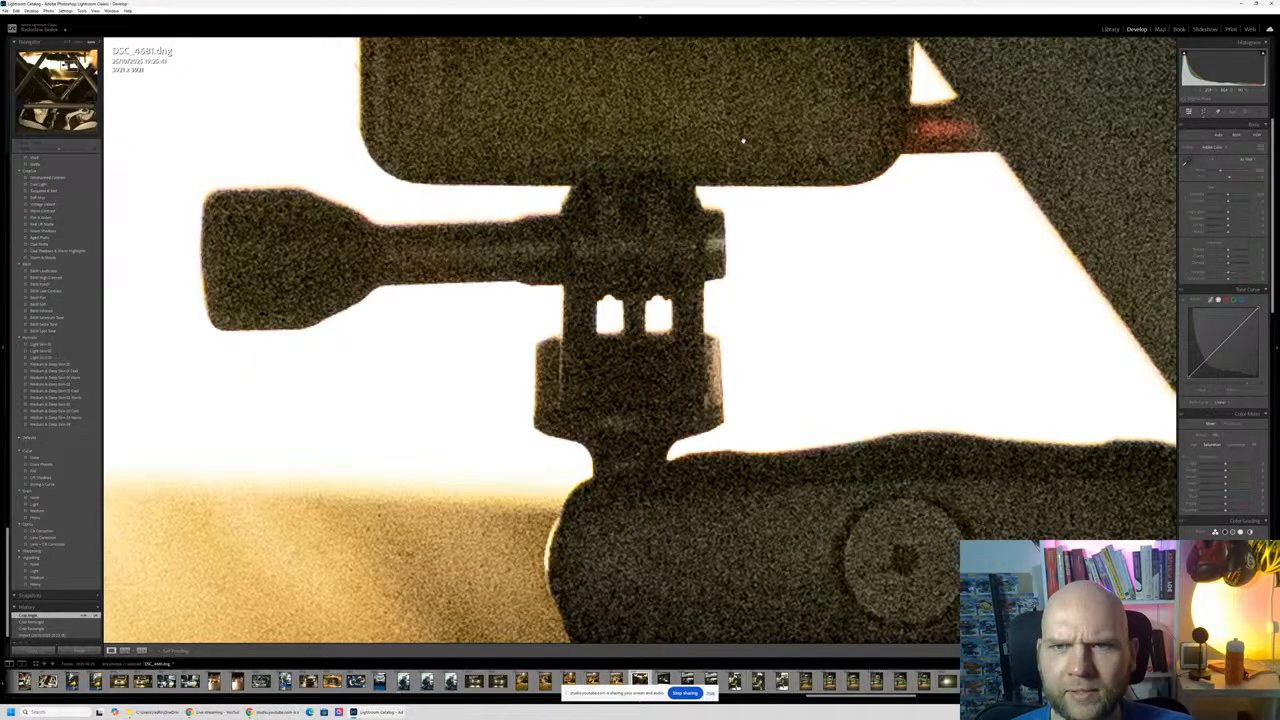
pyautogui.click(743, 141)
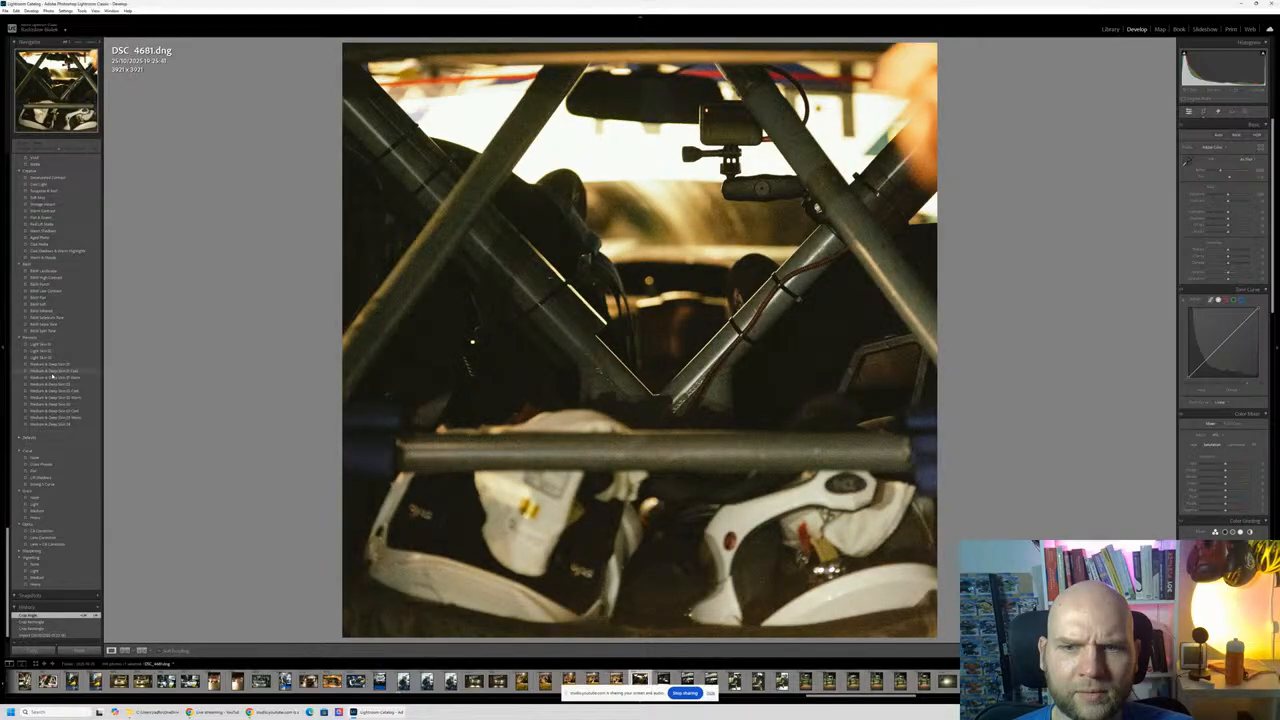
pyautogui.press('Right')
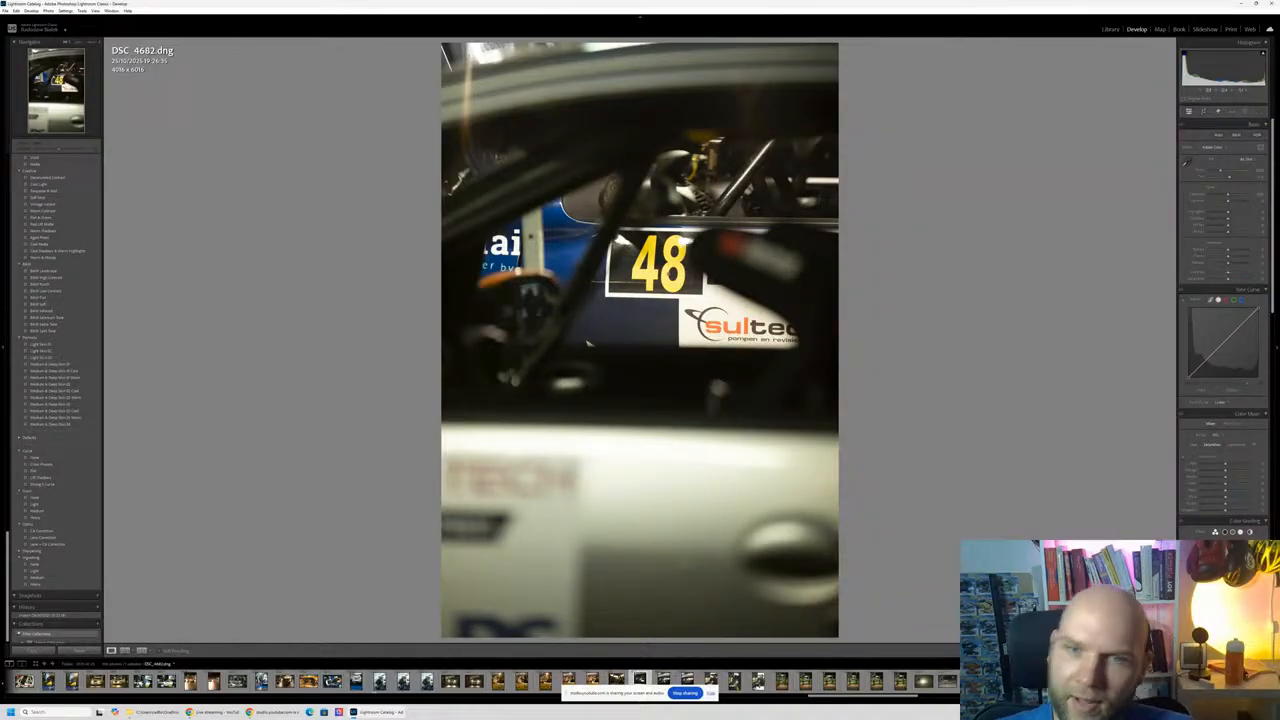
# Step: Review the photos after DSC_4682, through the service-park shots, up to the turnstile gate photo DSC_4688
pyautogui.press('Right')
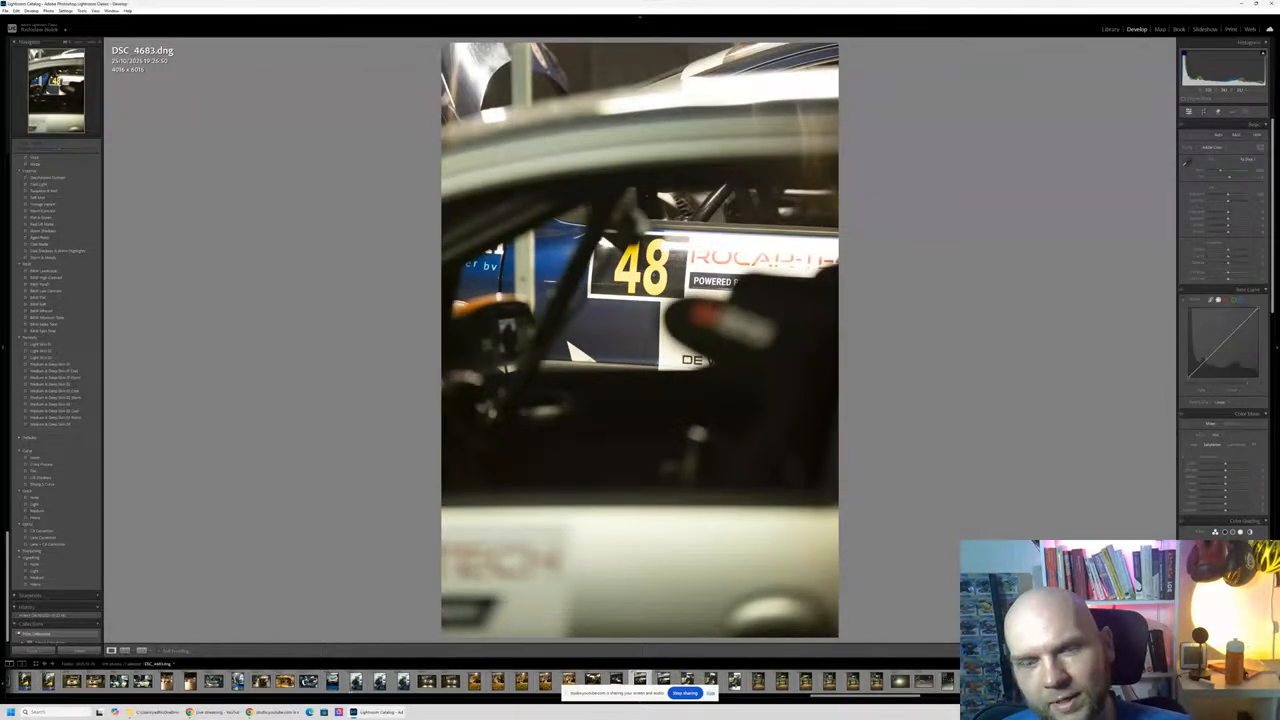
pyautogui.press('Right')
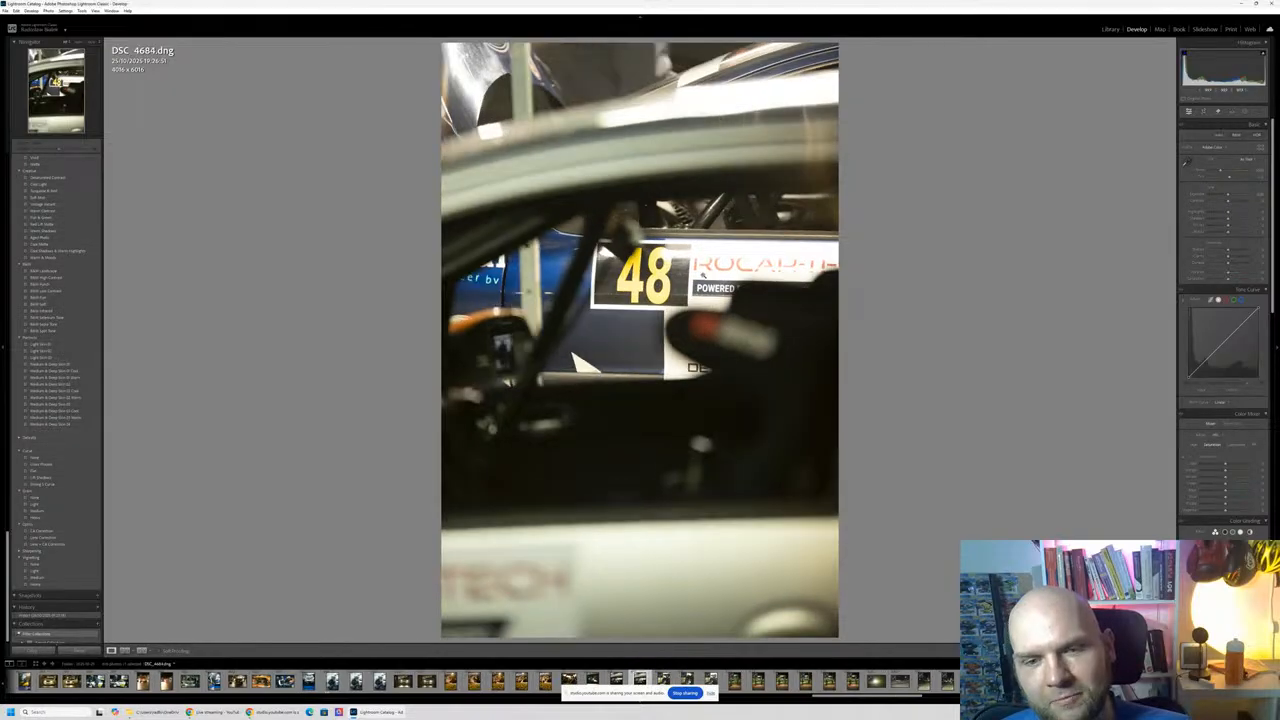
pyautogui.press('Right')
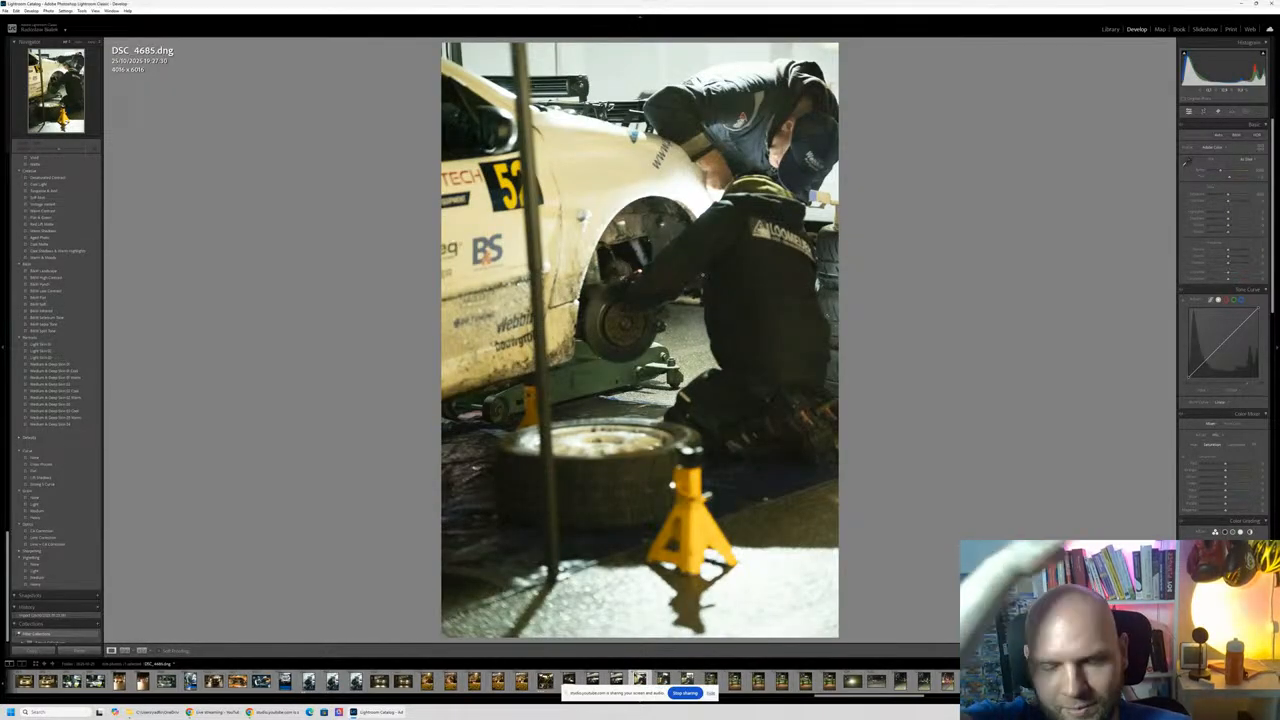
pyautogui.press('Right')
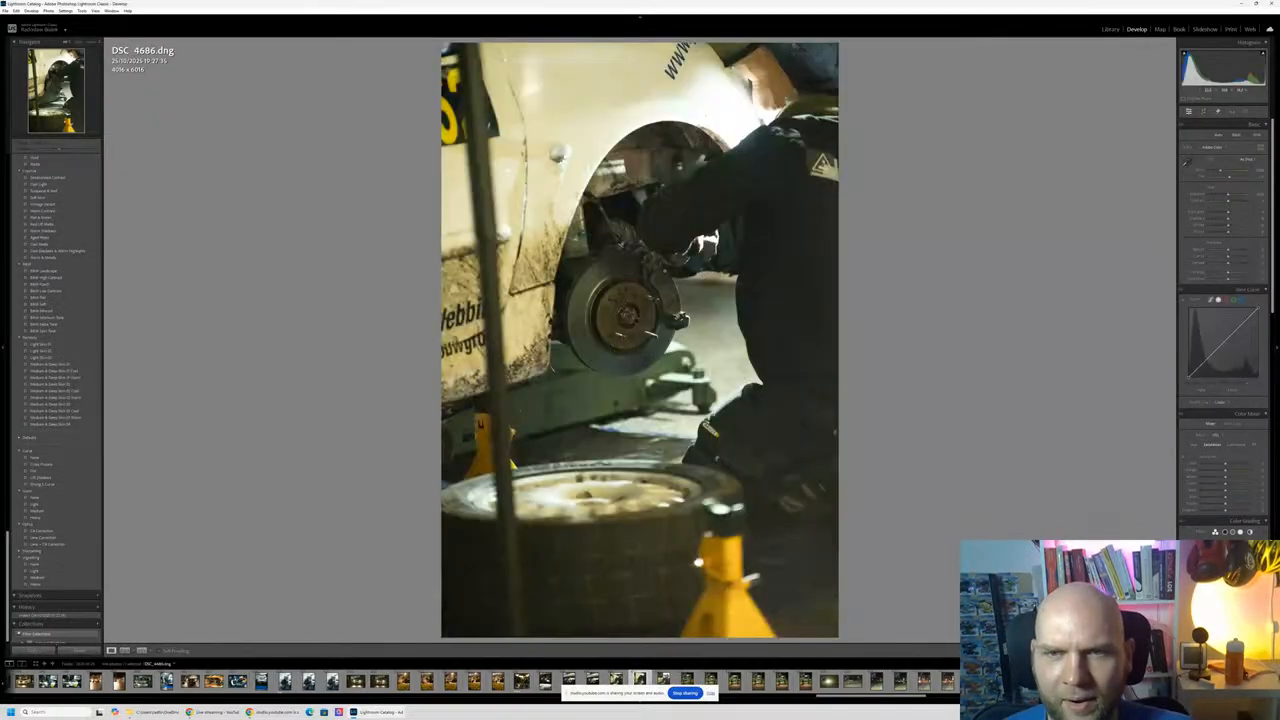
pyautogui.press('Right')
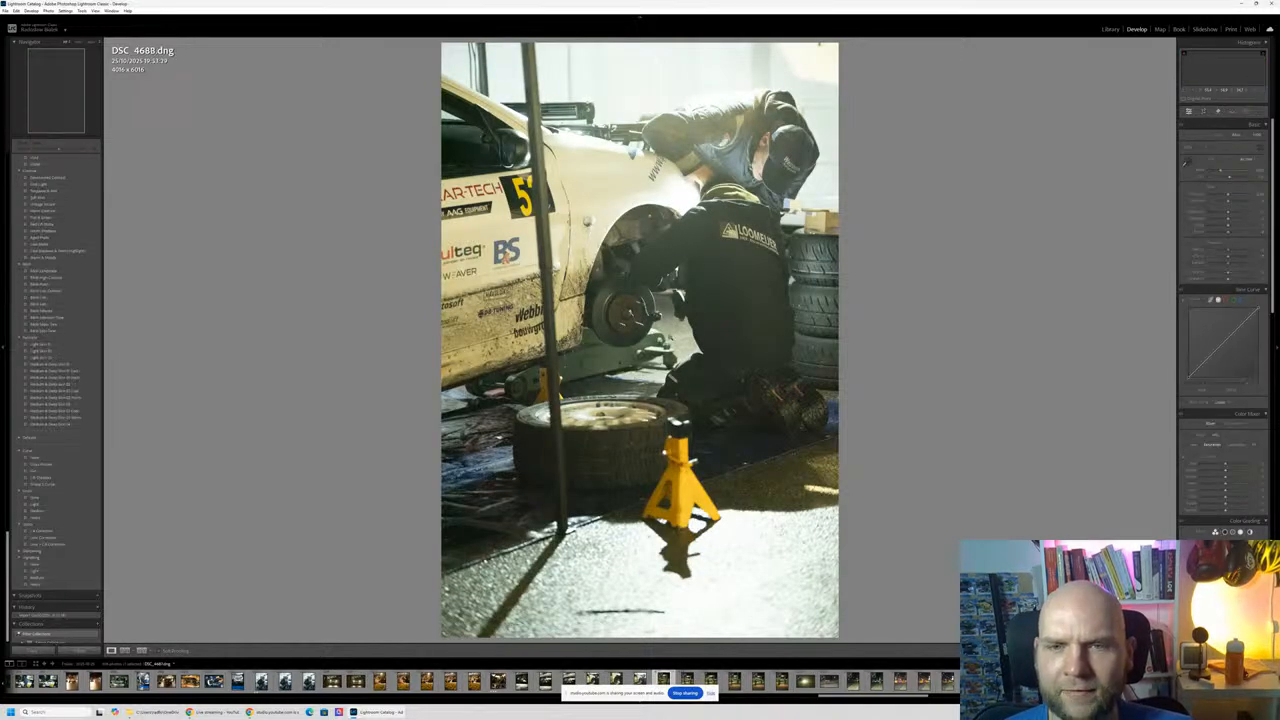
pyautogui.press('Right')
pyautogui.press('Right')
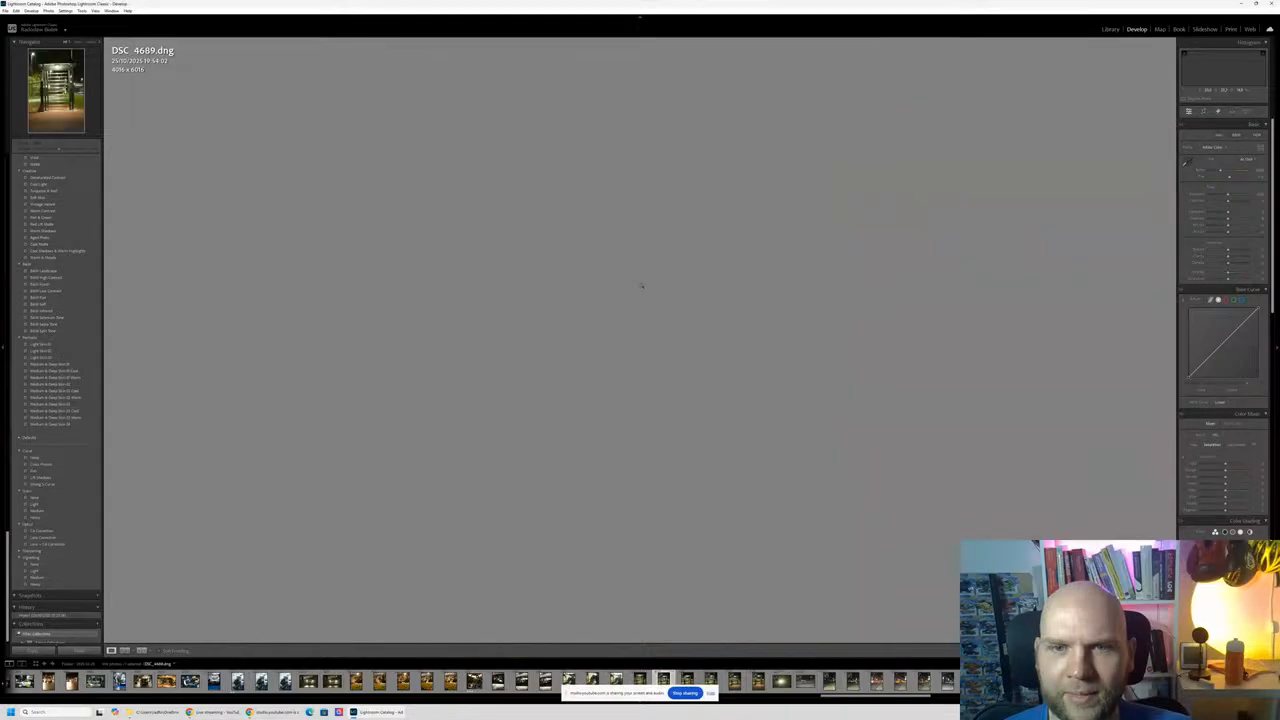
pyautogui.press('Left')
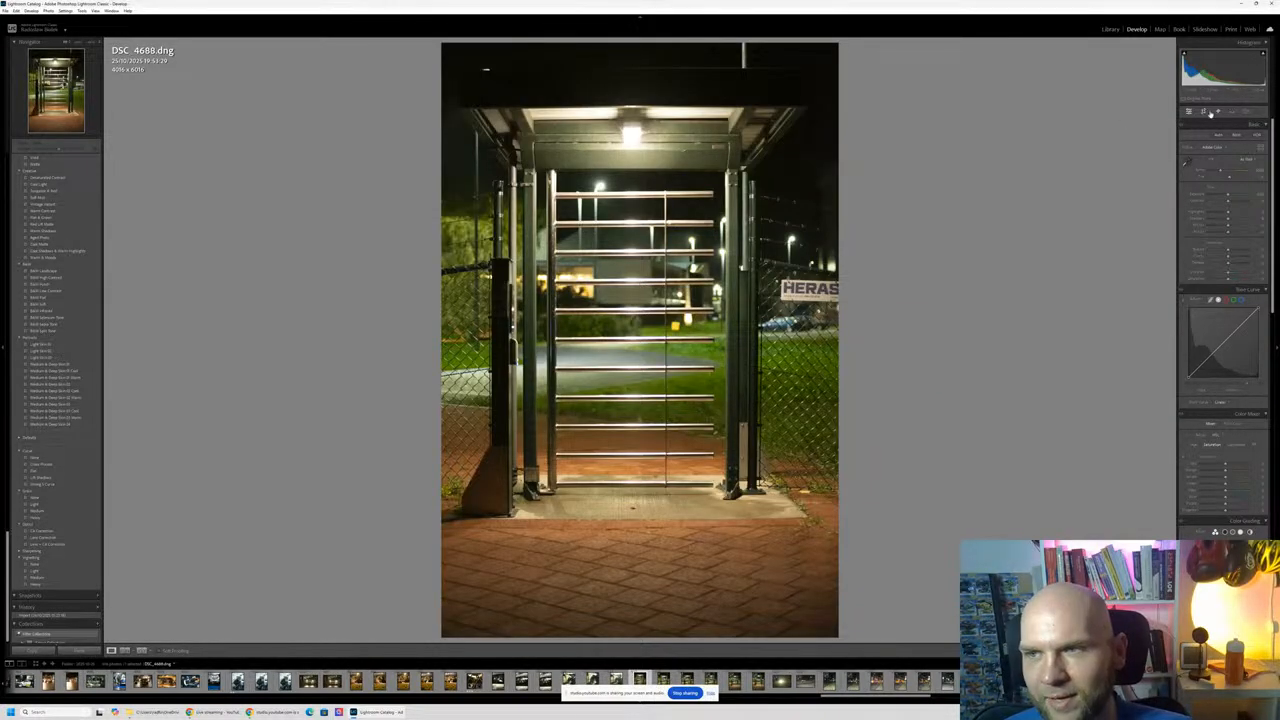
# Step: Straighten DSC_4688, crop it tighter around the turnstile gate at the original proportions, and rate it 3 stars
pyautogui.click(1204, 112)
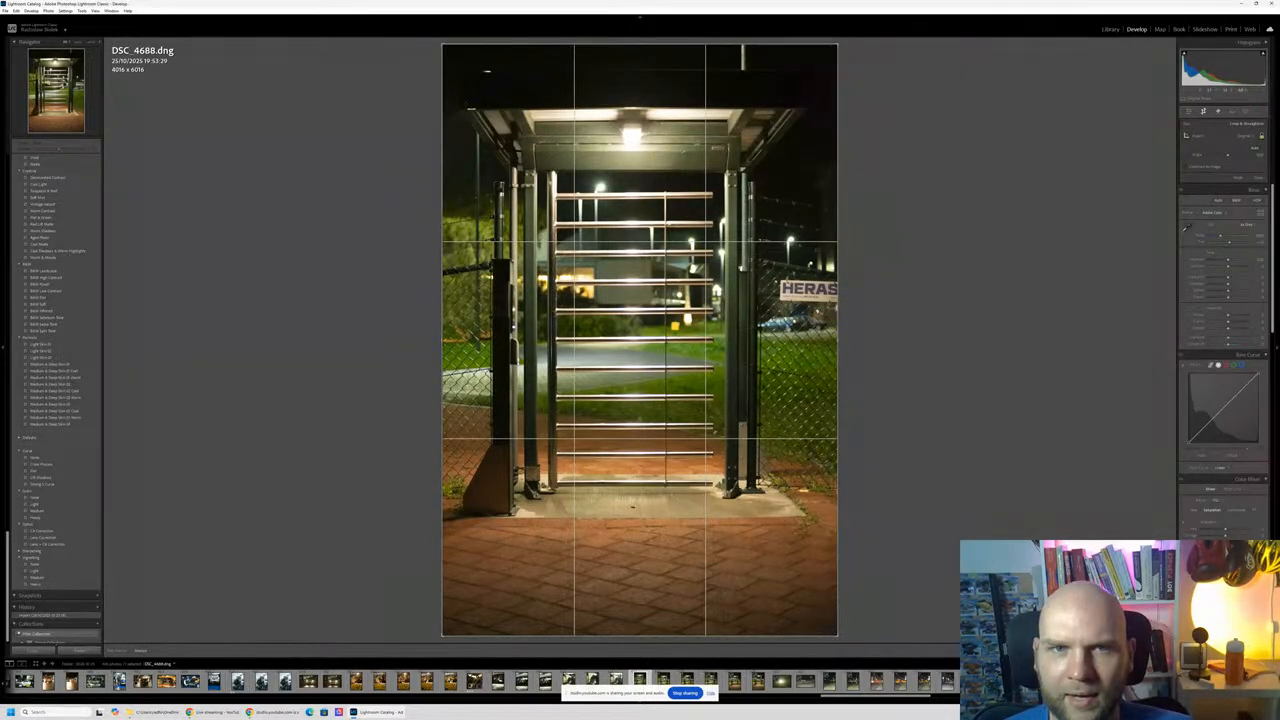
pyautogui.moveTo(464, 111); pyautogui.dragTo(825, 105)
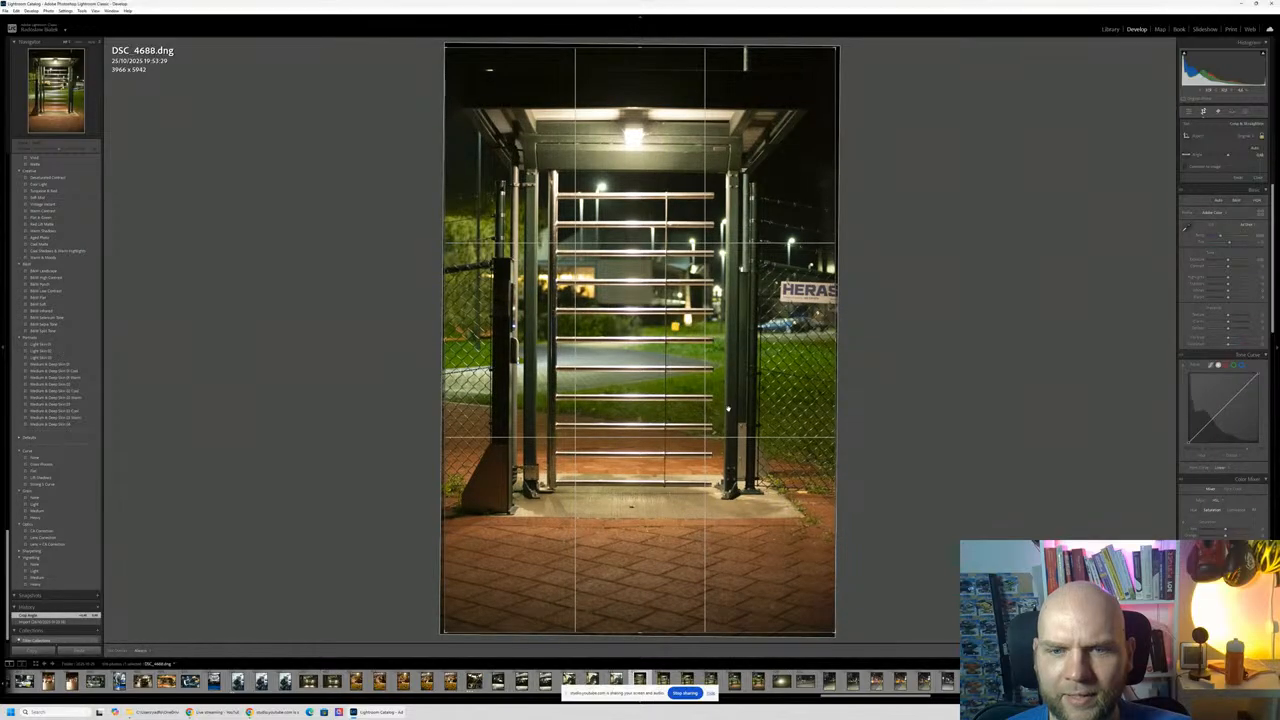
pyautogui.moveTo(636, 632); pyautogui.dragTo(643, 596)
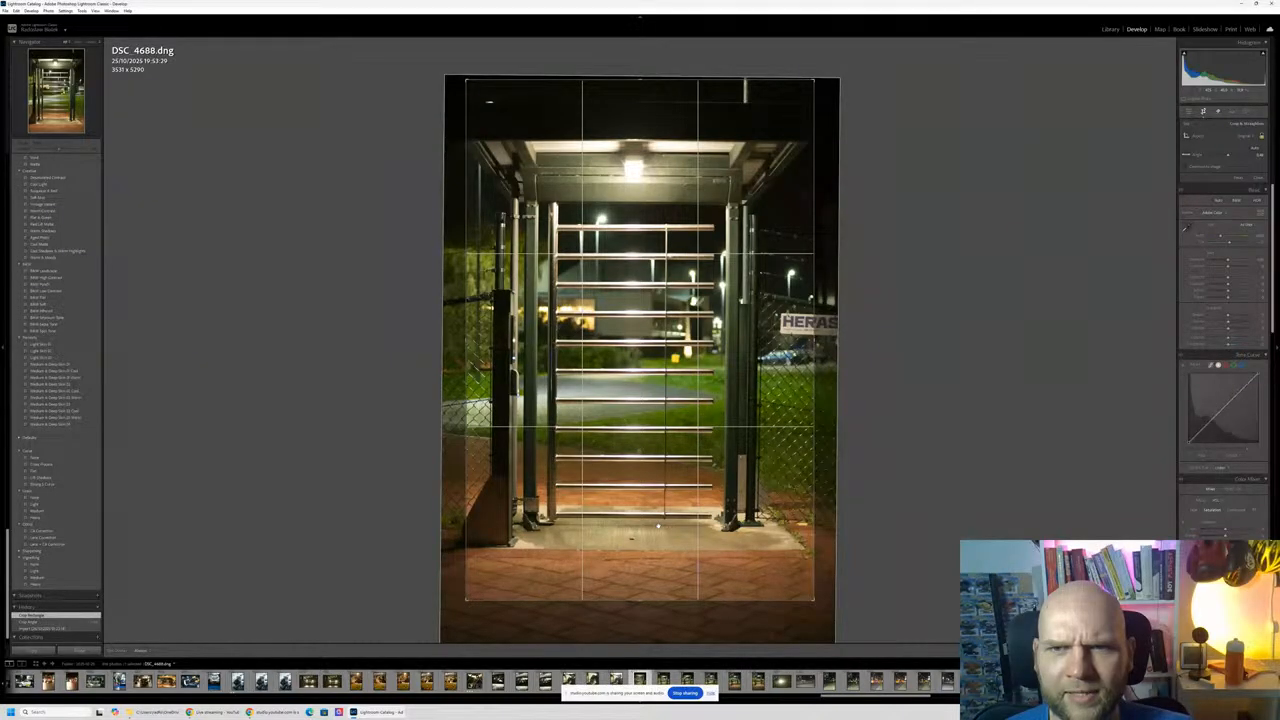
pyautogui.moveTo(658, 526); pyautogui.dragTo(659, 526)
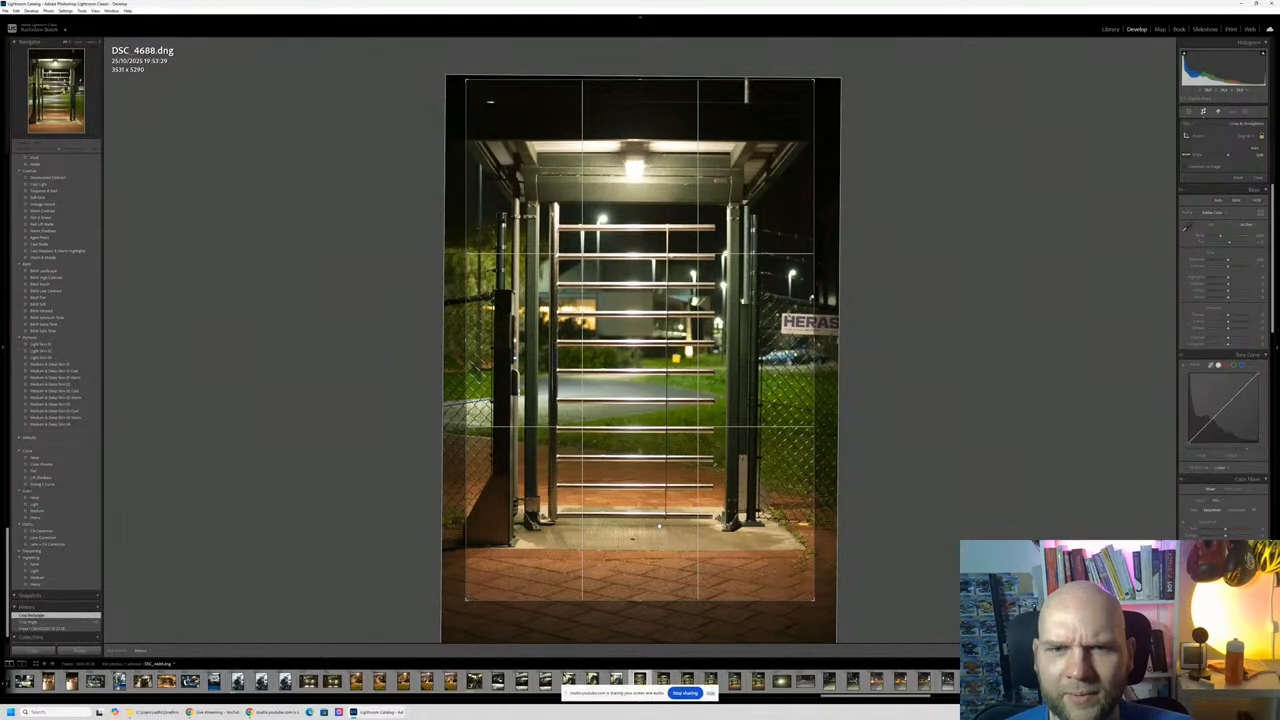
pyautogui.press('Return')
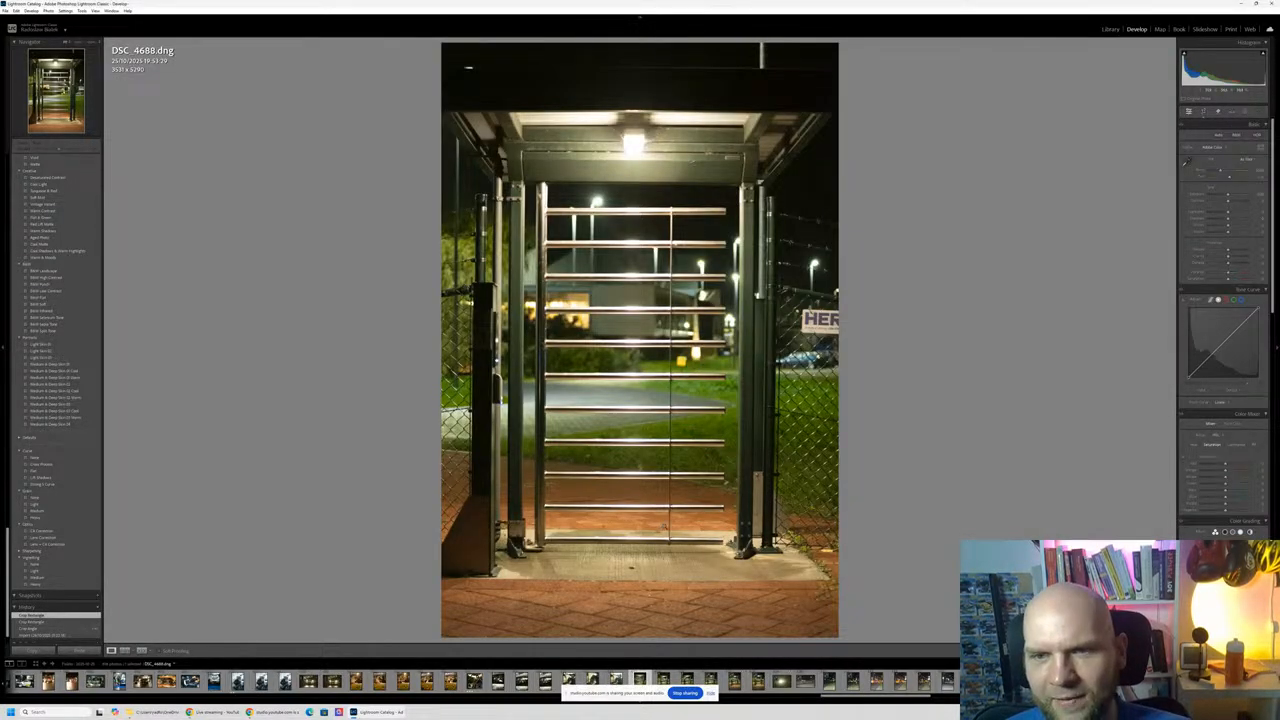
pyautogui.press('3')
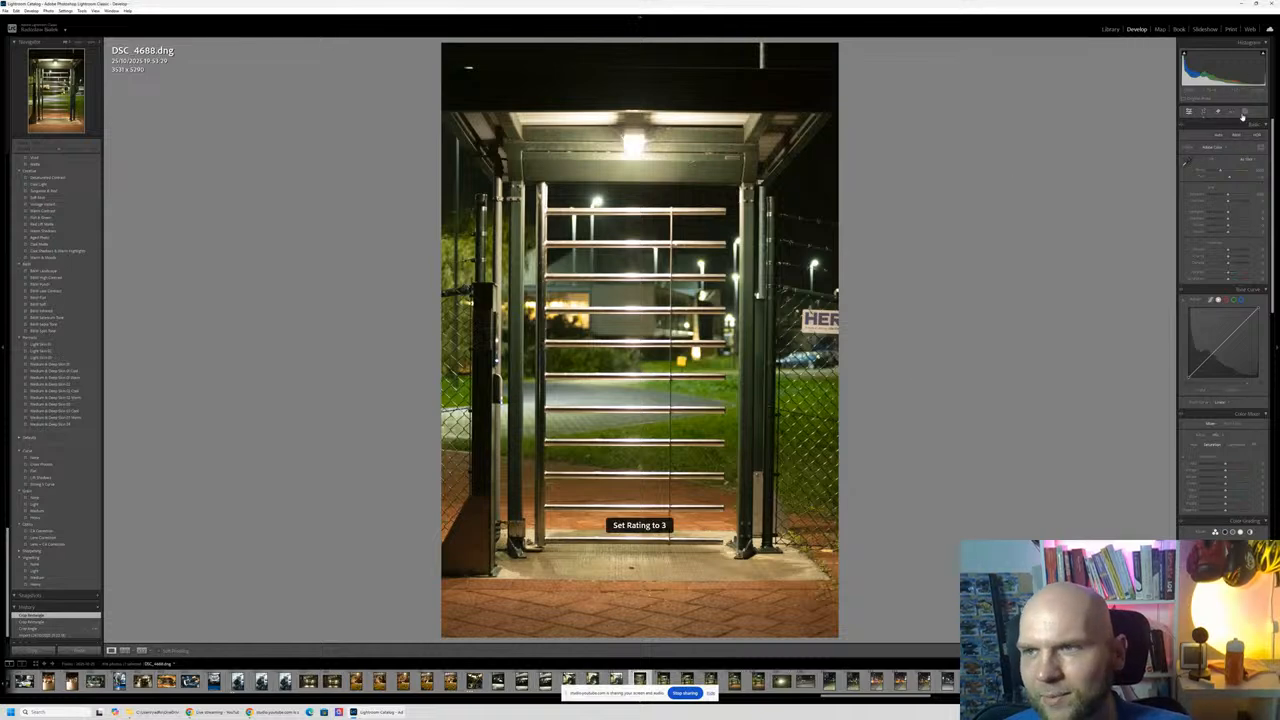
# Step: Remove the HERAS sign from the fence in DSC_4688 with generative removal
pyautogui.press('q')
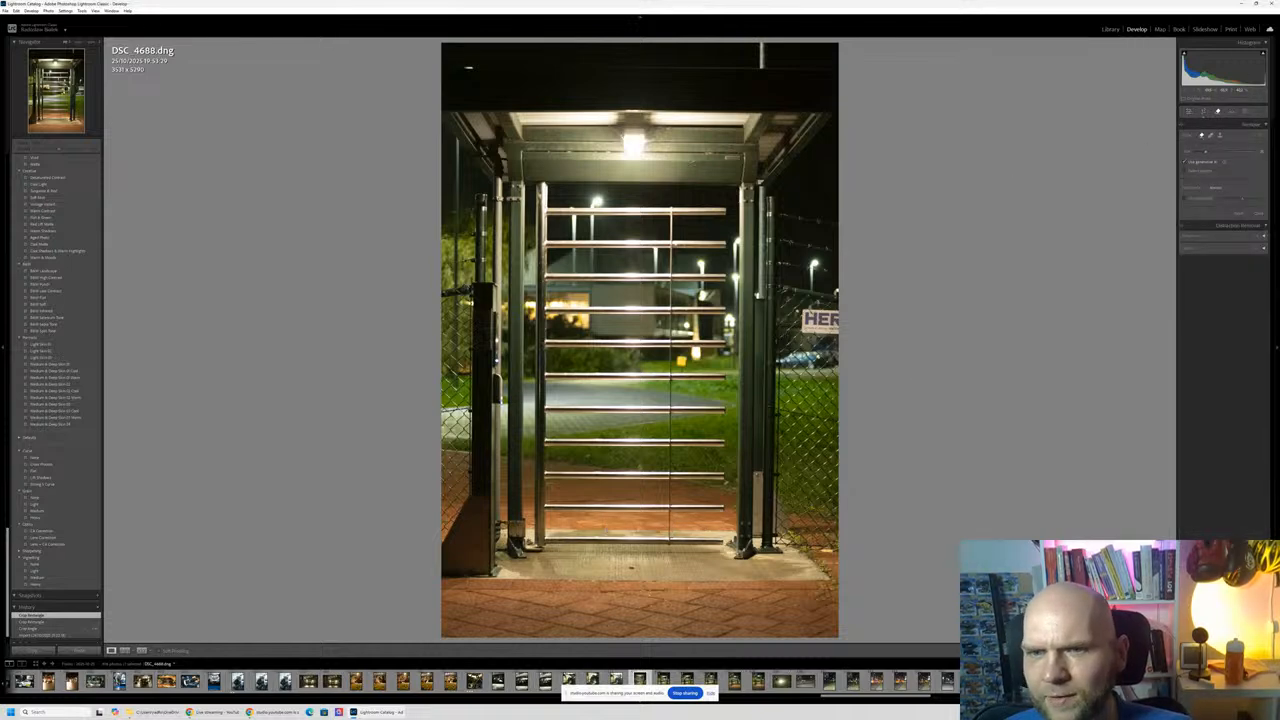
pyautogui.moveTo(814, 320); pyautogui.dragTo(852, 321)
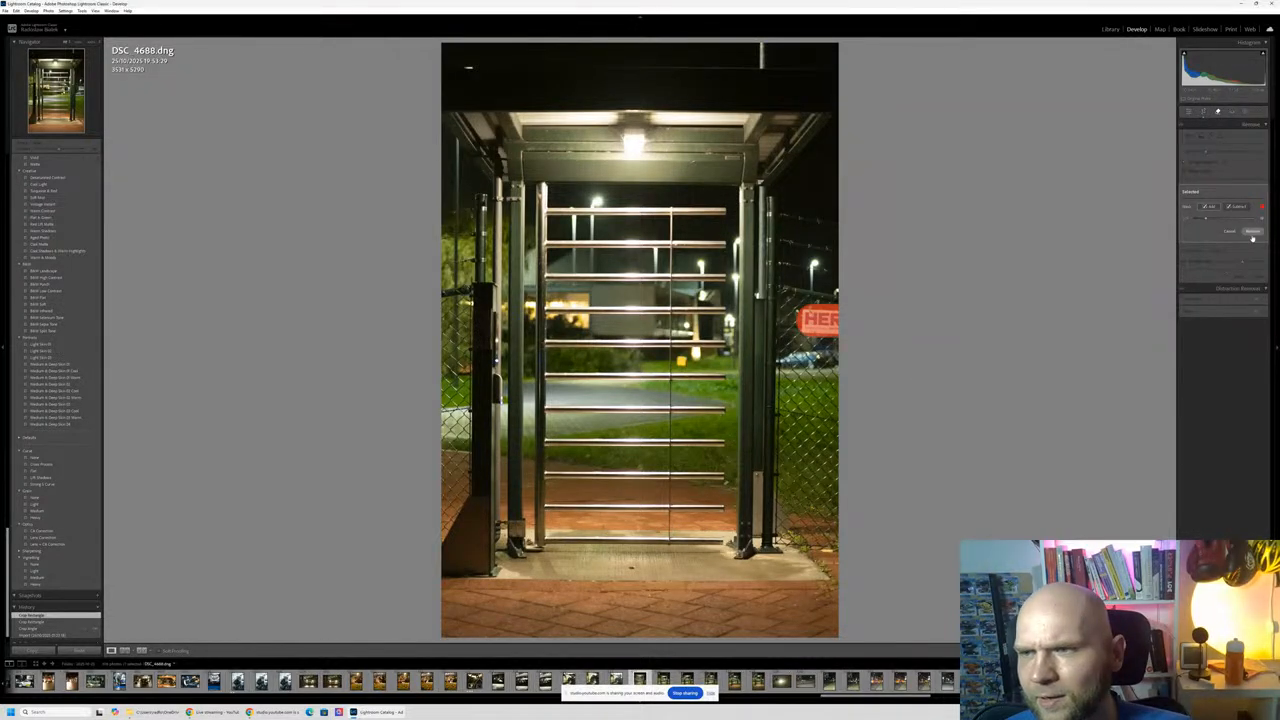
pyautogui.click(1253, 231)
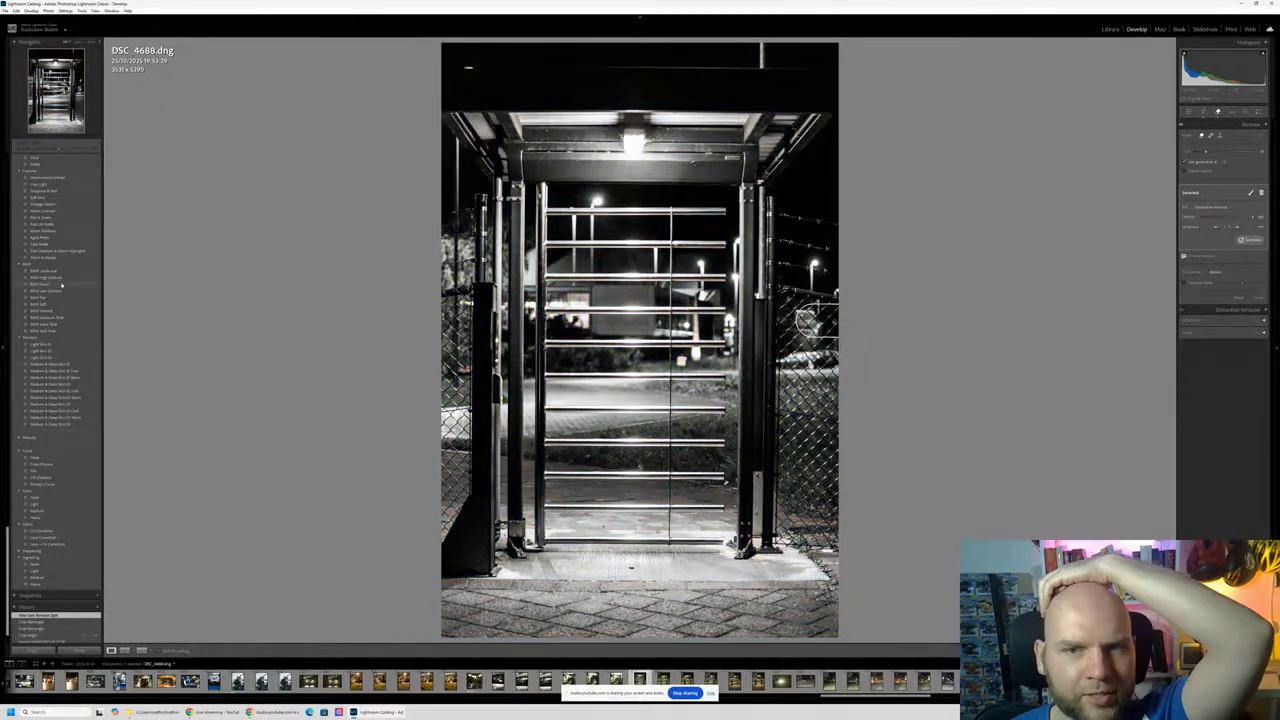
# Step: Apply the seventh Subject: Landscape preset to DSC_4688 and fine-tune its exposure and highlights, keeping the 3-star rating
pyautogui.scroll(3, 60, 260)
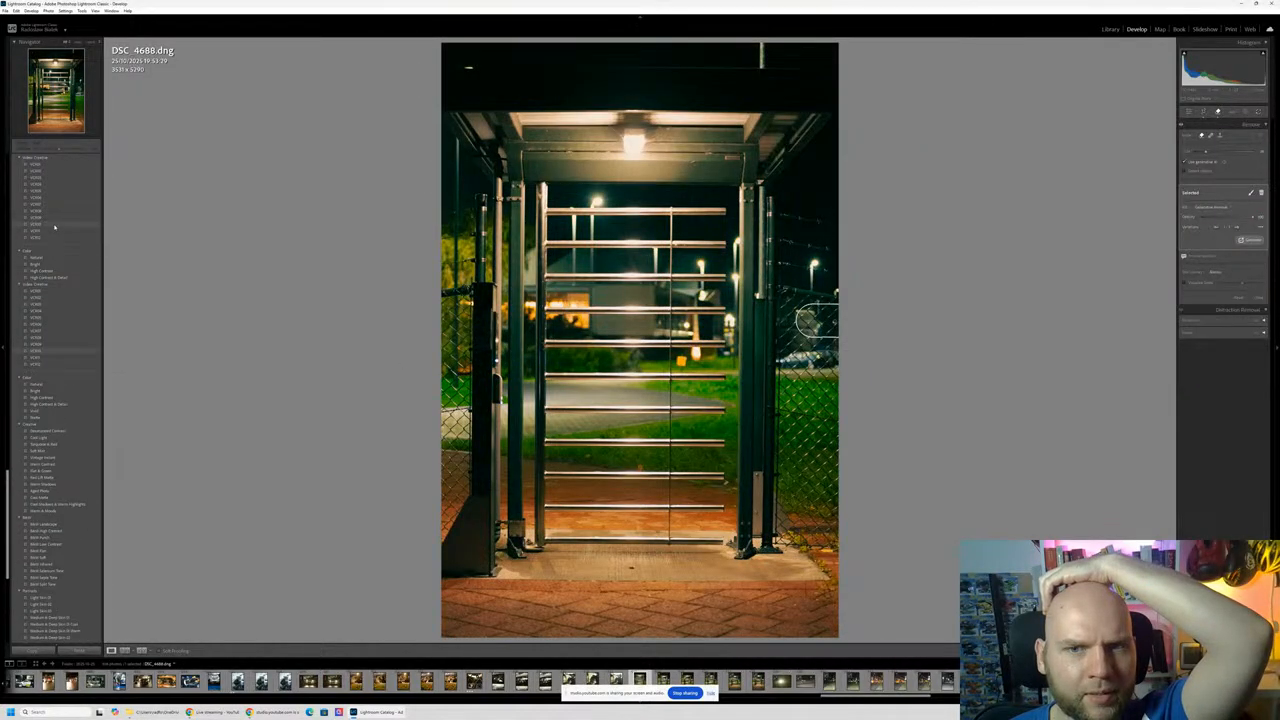
pyautogui.scroll(3, 53, 250)
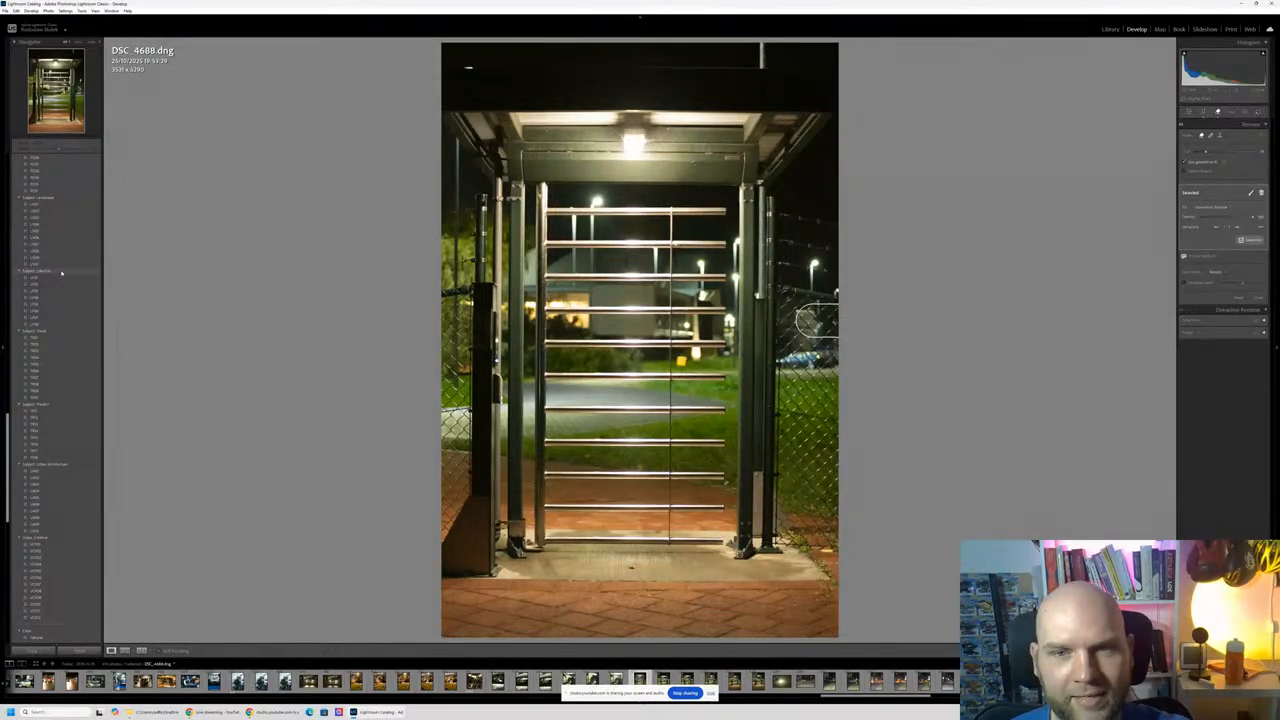
pyautogui.click(68, 245)
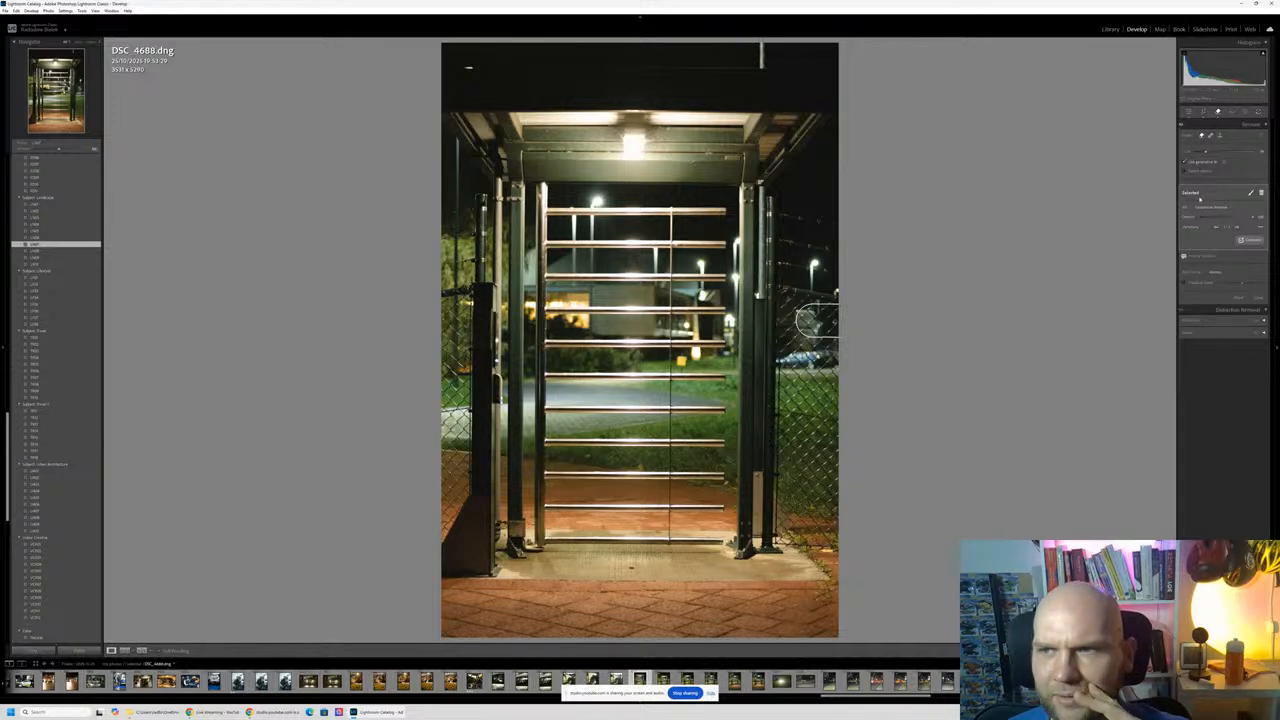
pyautogui.click(1189, 112)
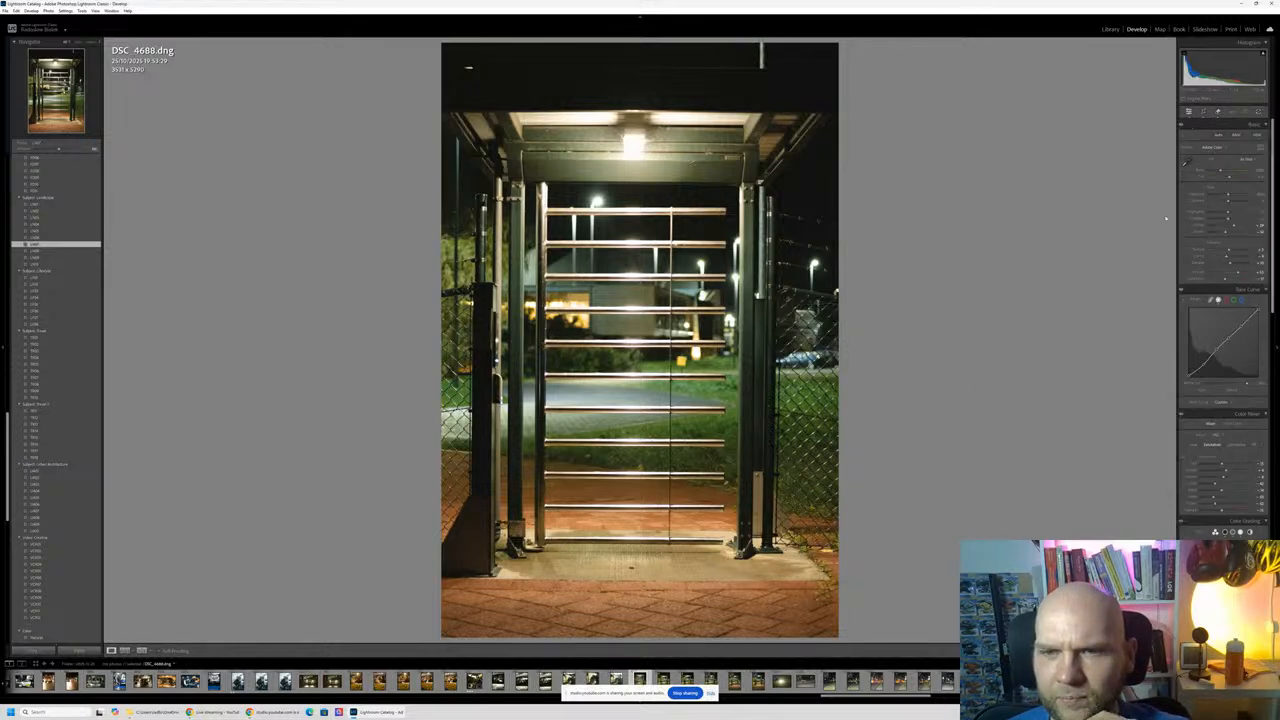
pyautogui.moveTo(1228, 196)
pyautogui.mouseDown()
pyautogui.moveTo(1247, 213)
pyautogui.moveTo(1224, 214)
pyautogui.moveTo(1247, 213)
pyautogui.moveTo(1228, 197)
pyautogui.mouseUp()
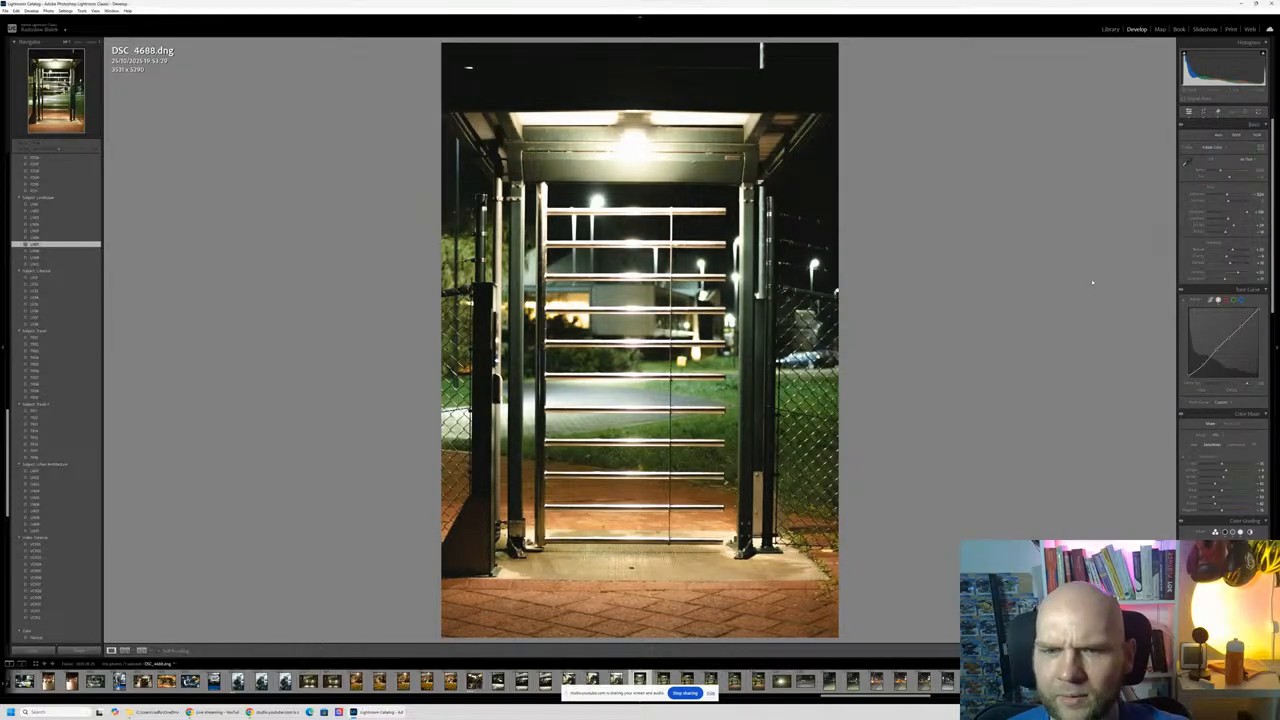
pyautogui.press('3')
# Step: Delete the remaining turnstile gate shots DSC_4689 to DSC_4693 and the headlight-glare photo DSC_4694 from disk
pyautogui.press('Right')
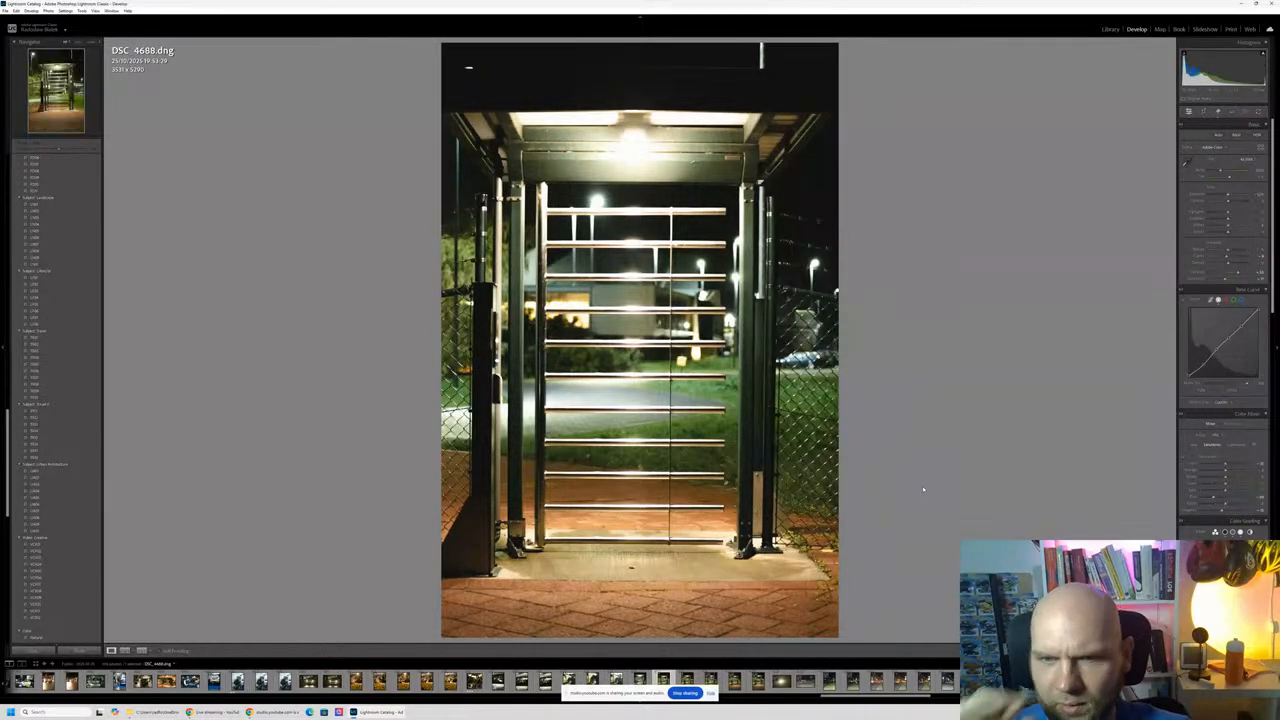
pyautogui.press('Delete')
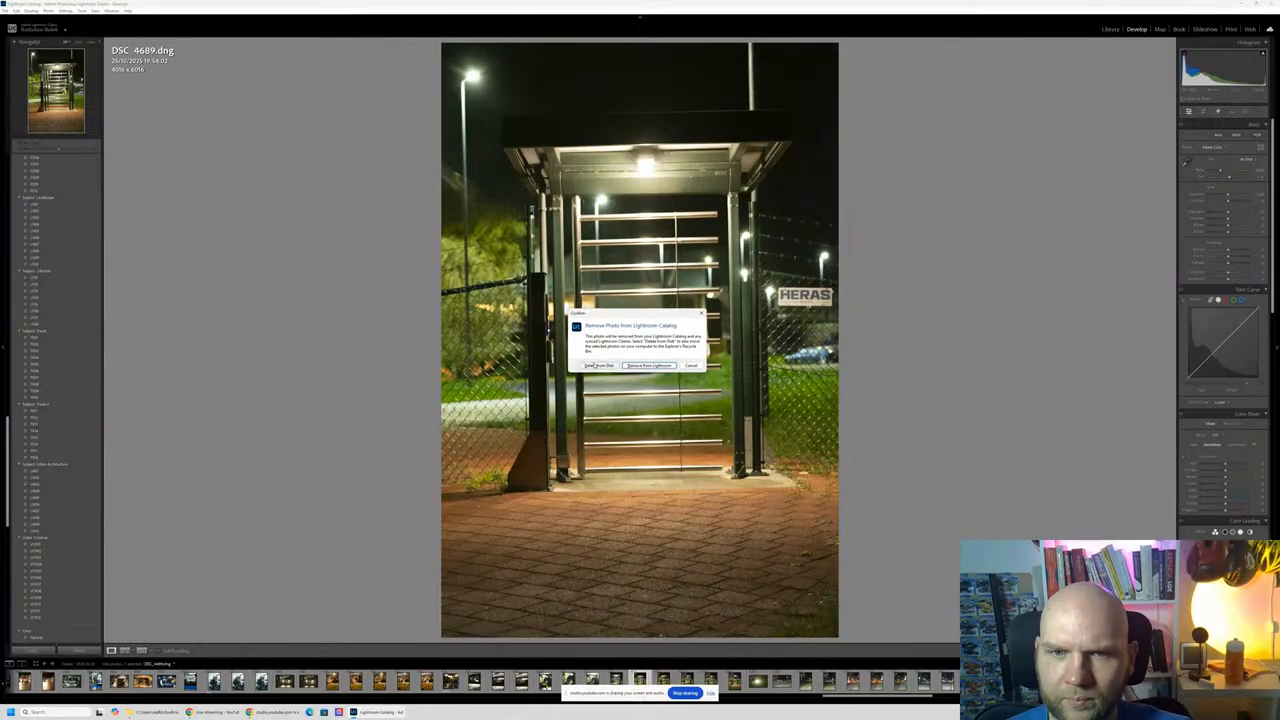
pyautogui.click(601, 364)
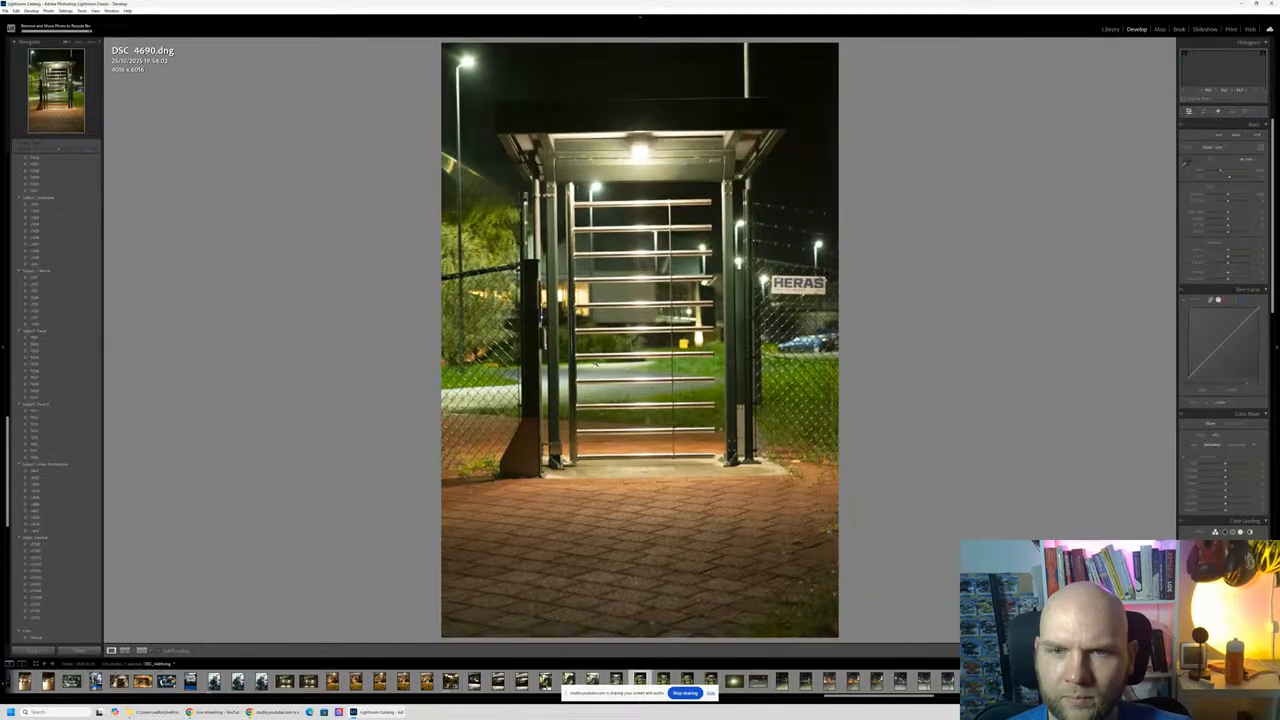
pyautogui.press('Delete')
pyautogui.click(601, 364)
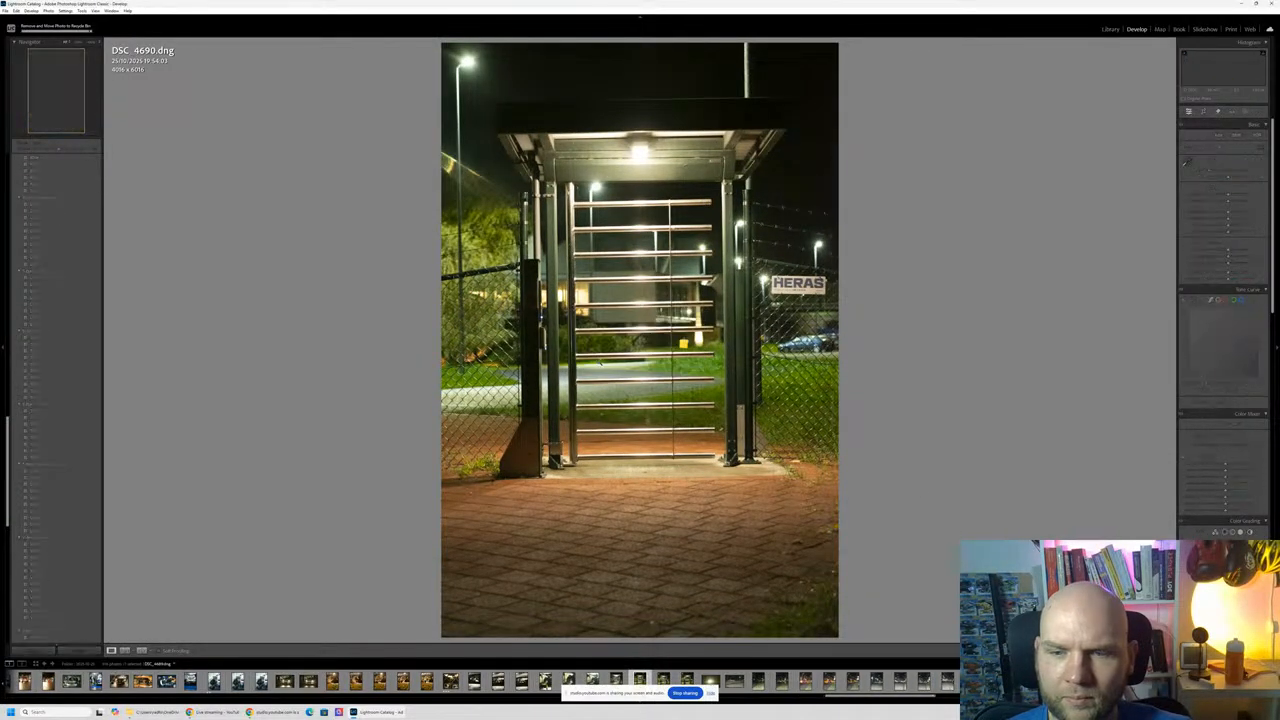
pyautogui.press('Delete')
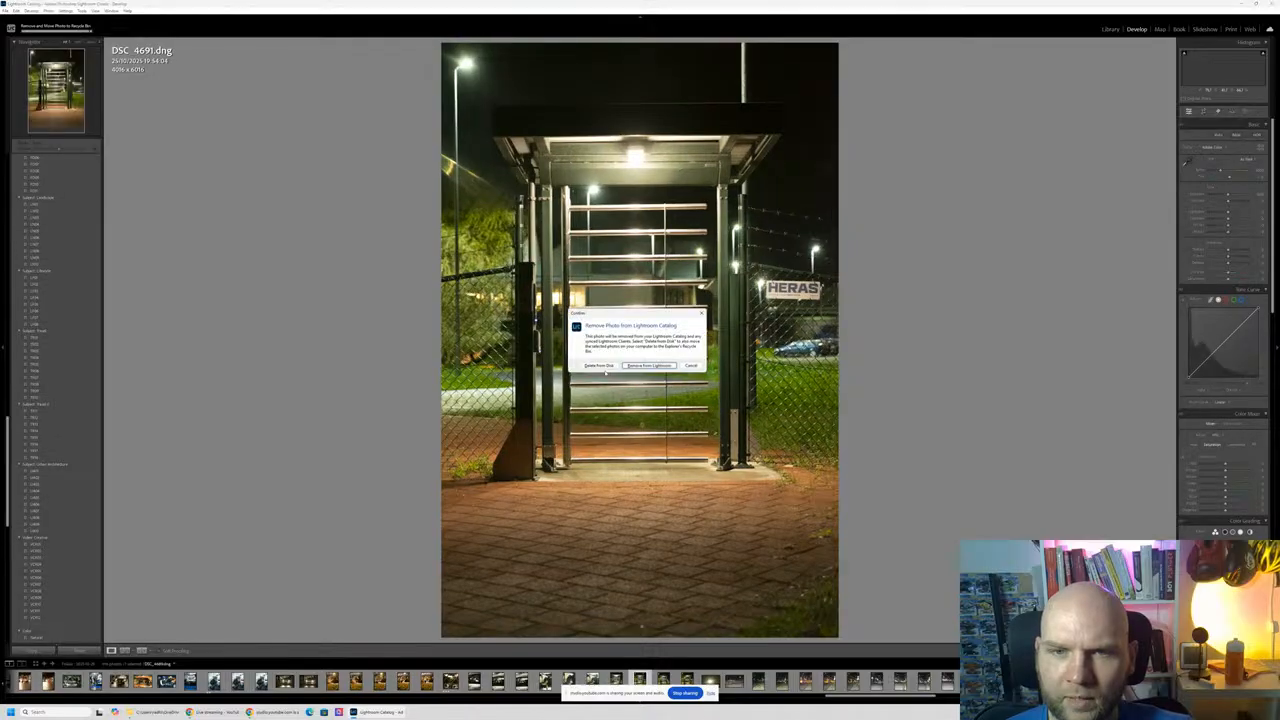
pyautogui.click(601, 364)
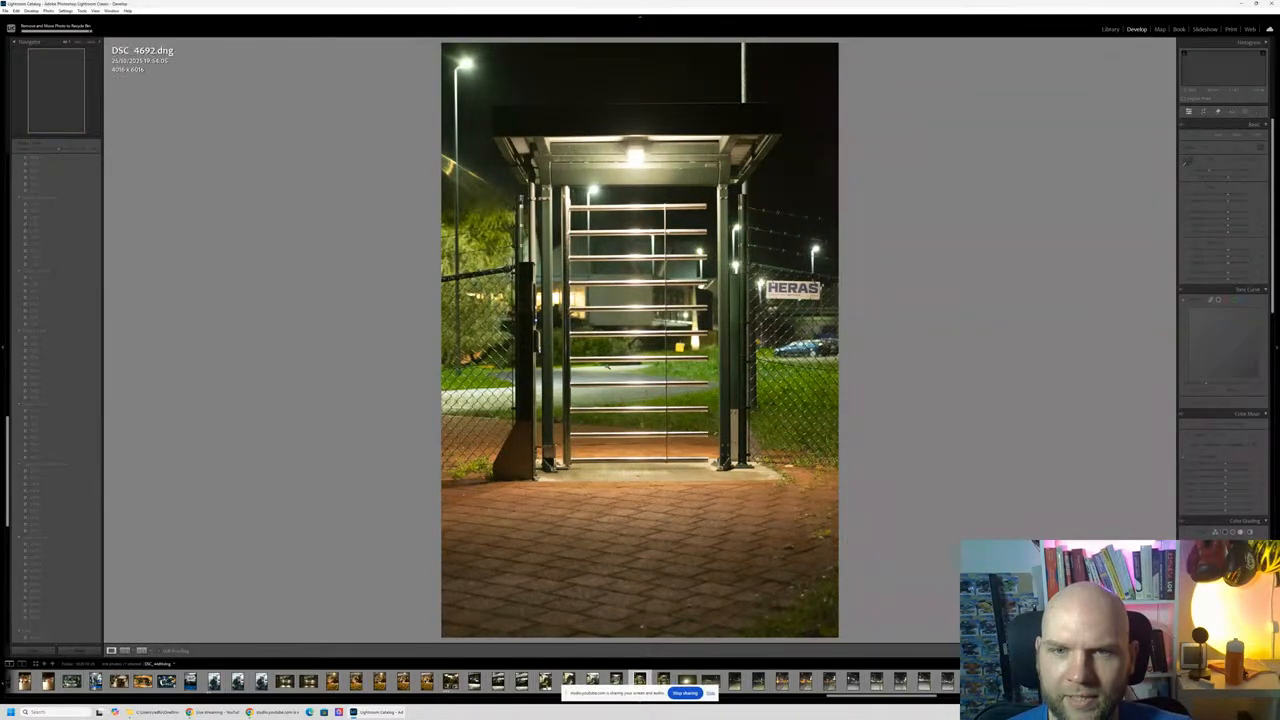
pyautogui.press('Delete')
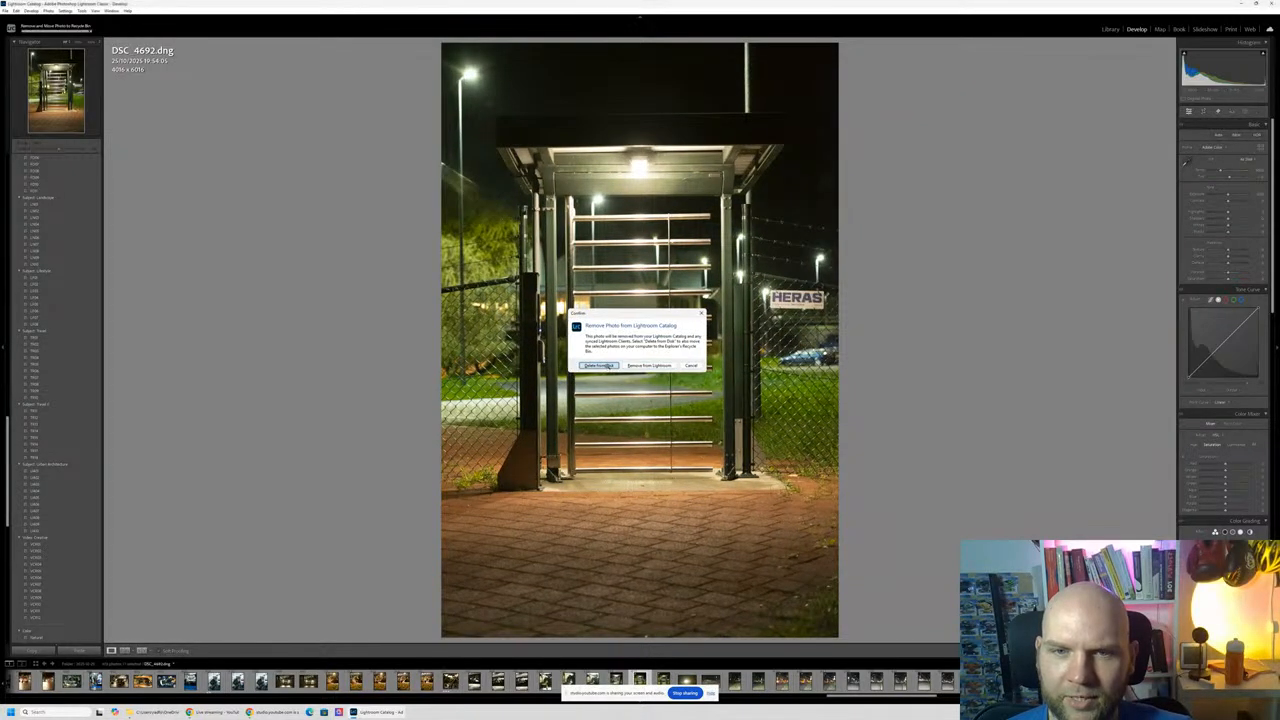
pyautogui.click(601, 364)
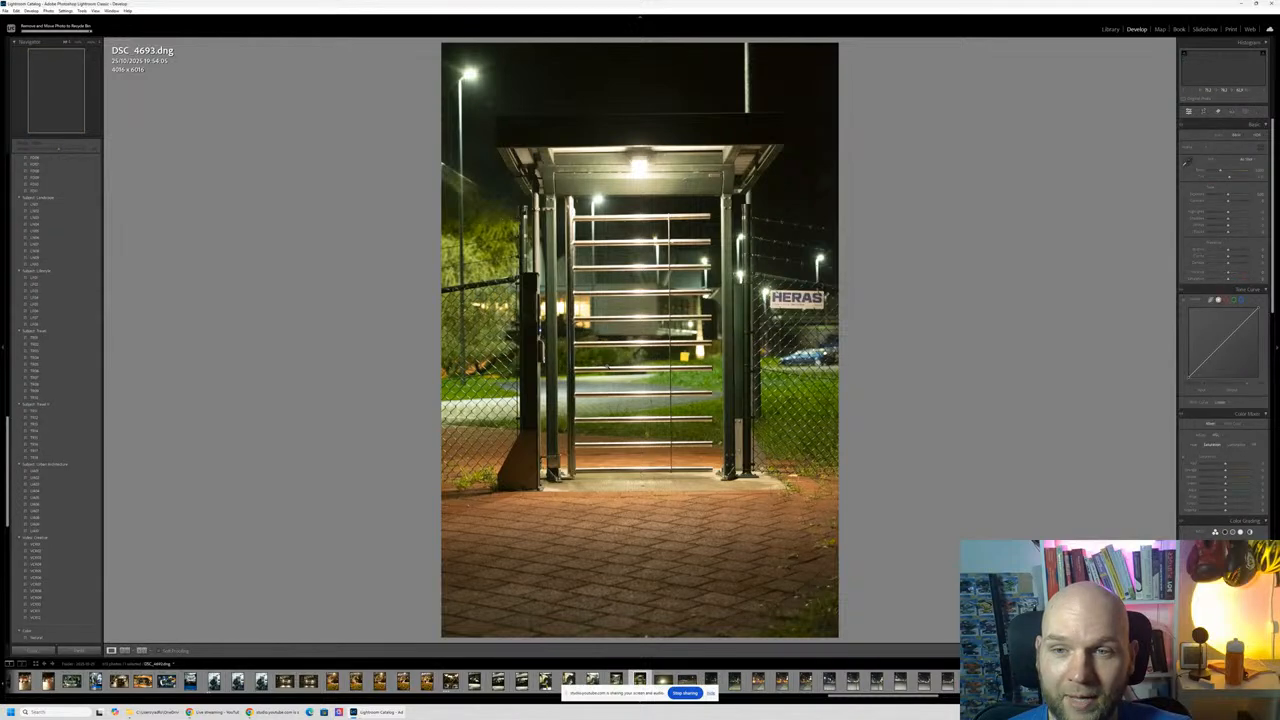
pyautogui.press('Delete')
pyautogui.click(604, 366)
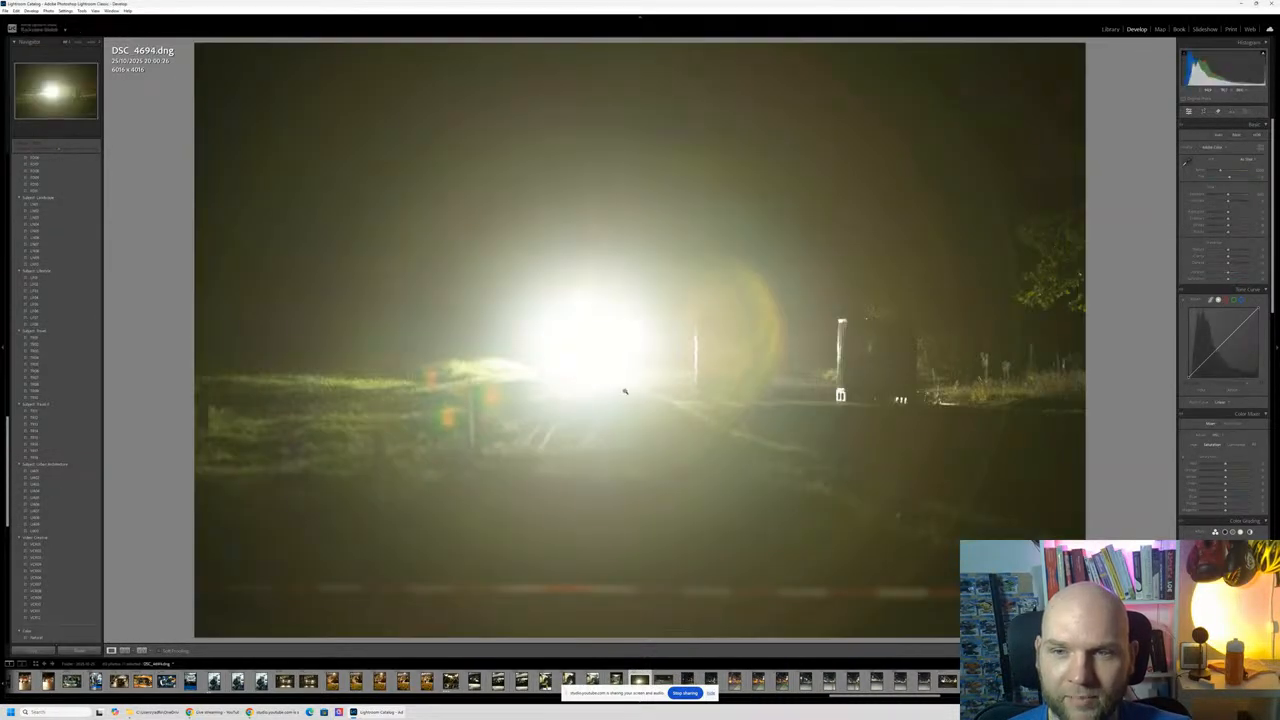
pyautogui.press('Delete')
pyautogui.click(606, 364)
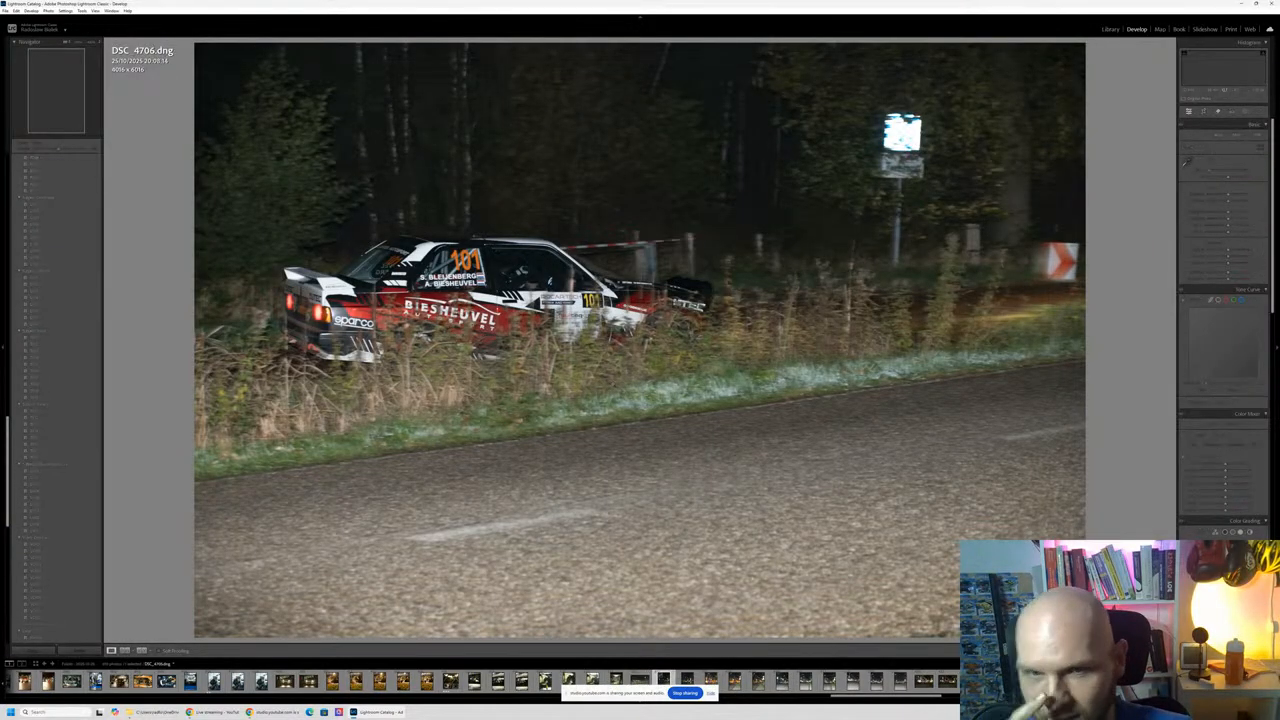
# Step: Check the sharpness of the green car in DSC_4706 up close and continue to the following photos
pyautogui.press('Right')
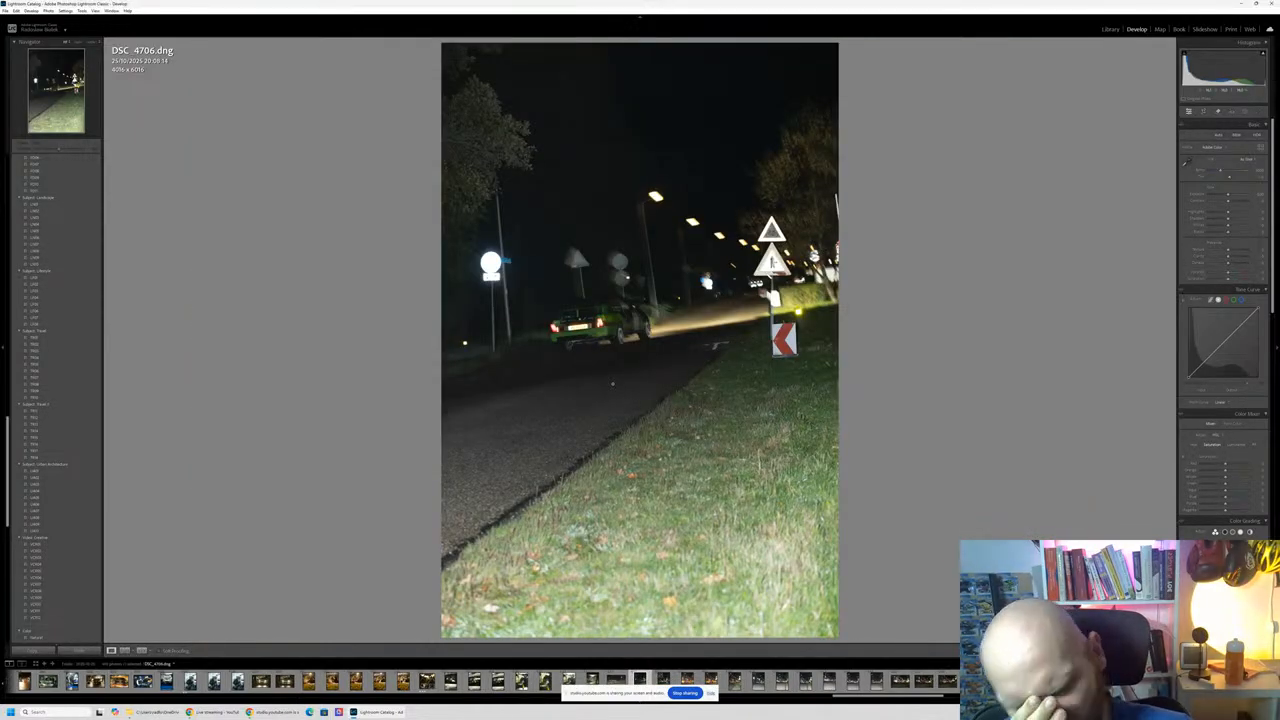
pyautogui.click(604, 309)
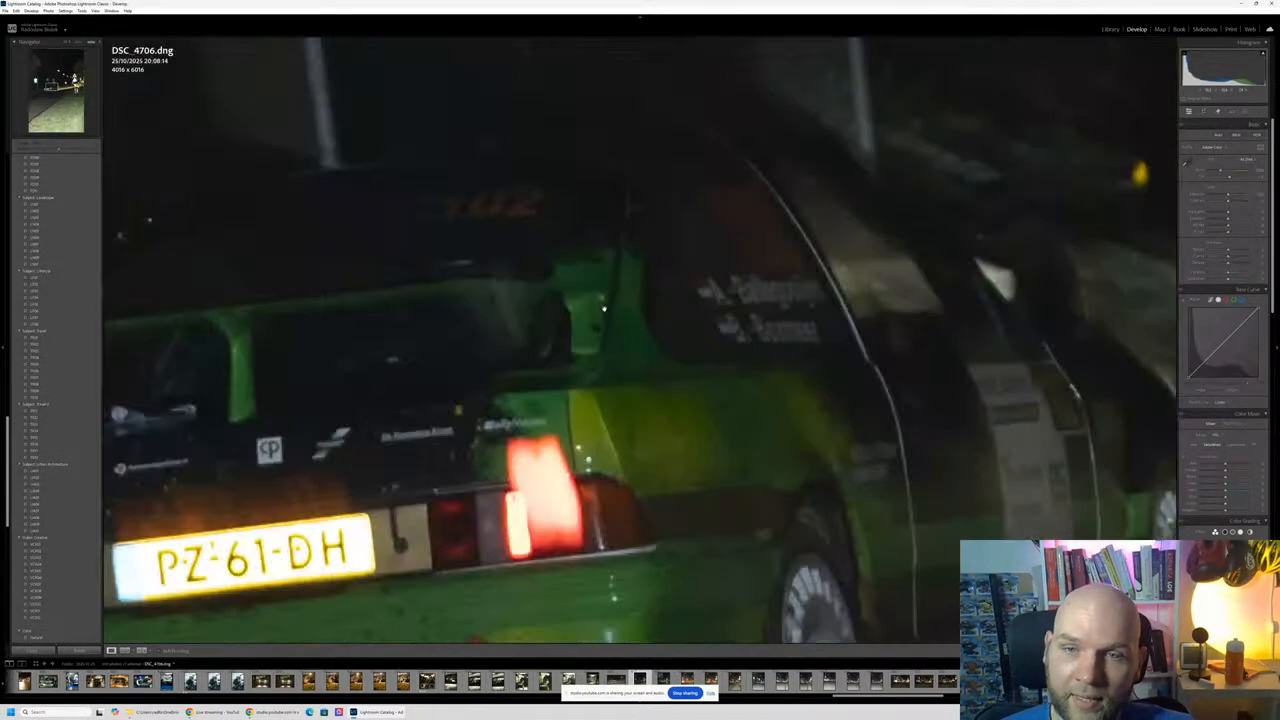
pyautogui.click(617, 340)
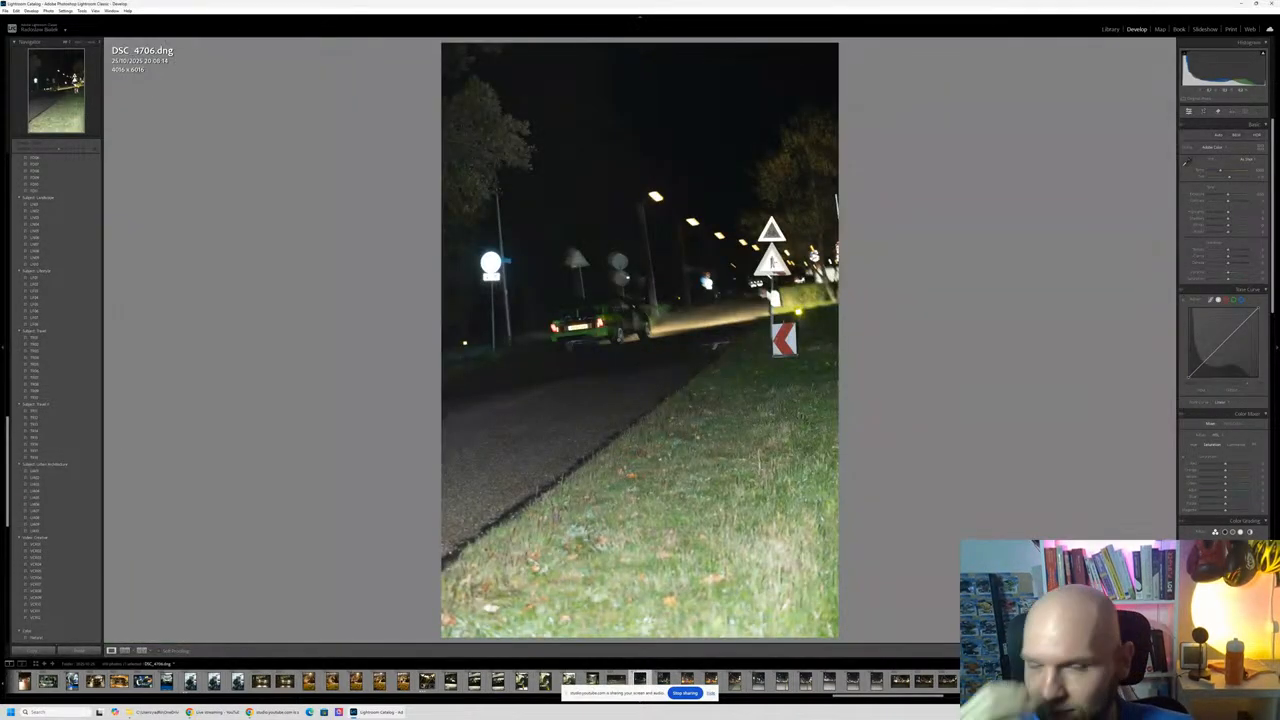
pyautogui.press('Right')
pyautogui.press('Right')
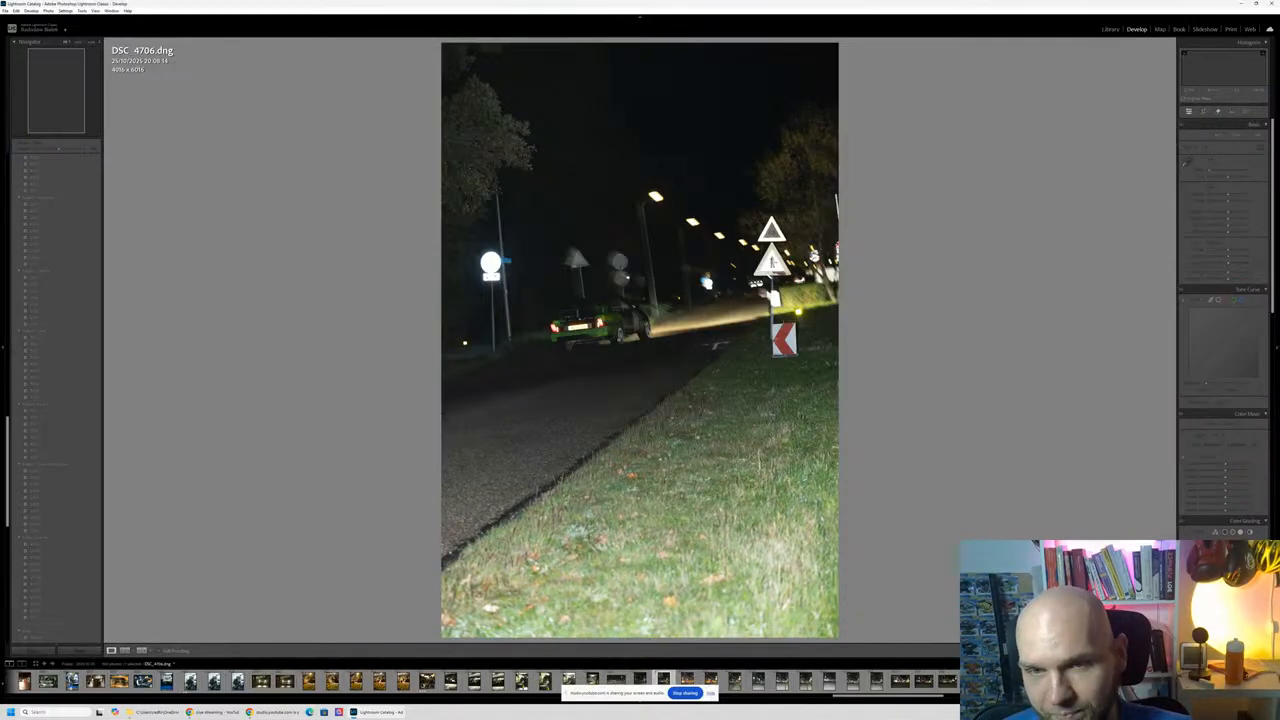
# Step: Review the night shots of the dark 555 car, DSC_4708 to DSC_4710, examining DSC_4708 up close for sharpness
pyautogui.press('Right')
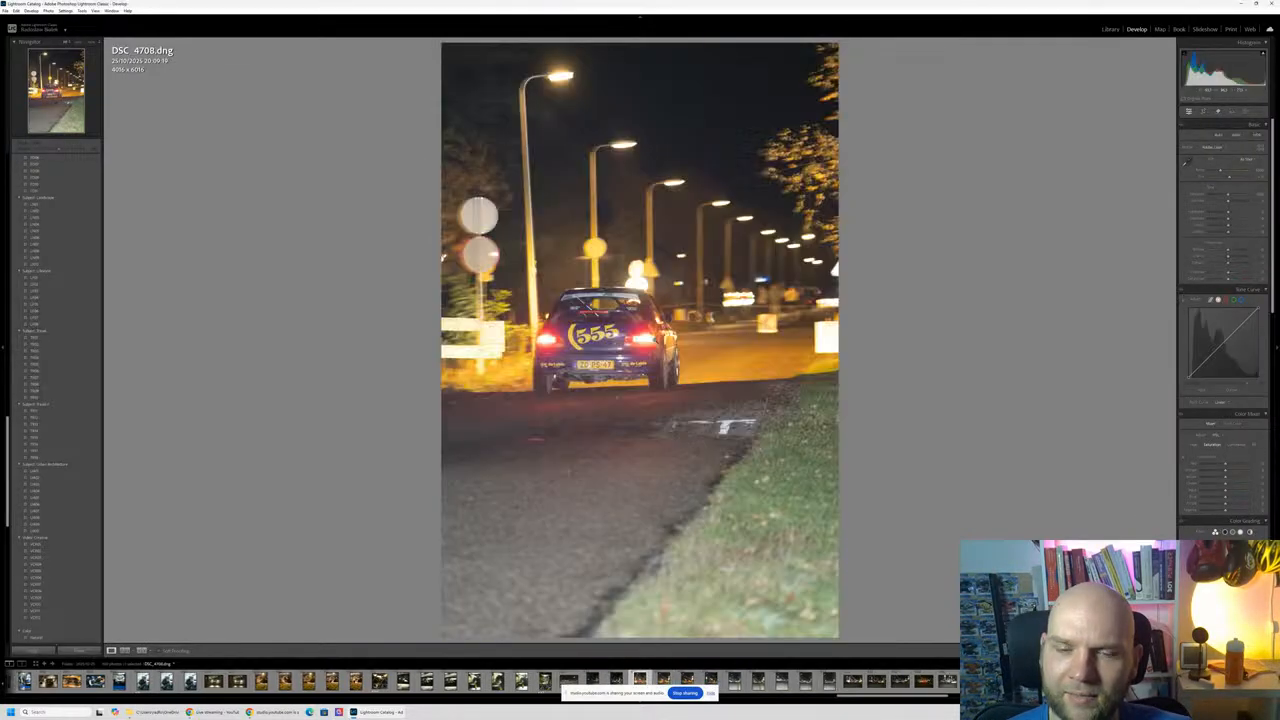
pyautogui.click(653, 343)
pyautogui.click(653, 343)
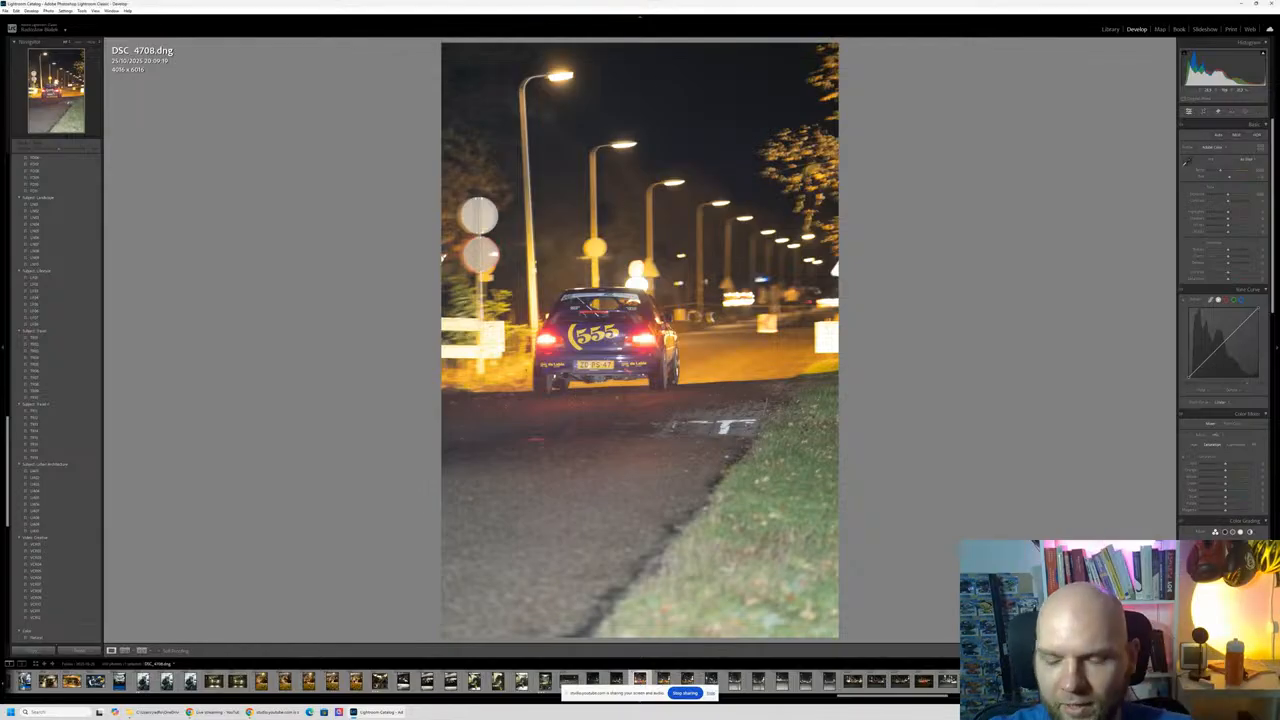
pyautogui.press('Right')
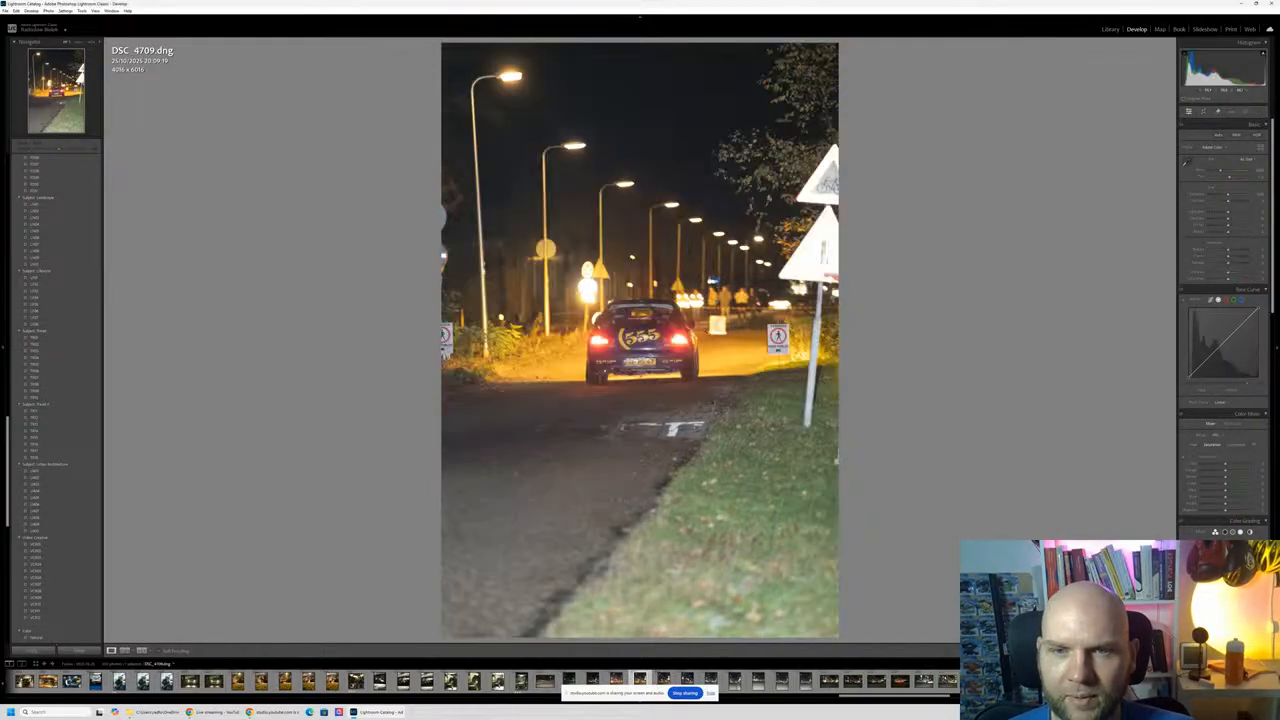
pyautogui.press('Right')
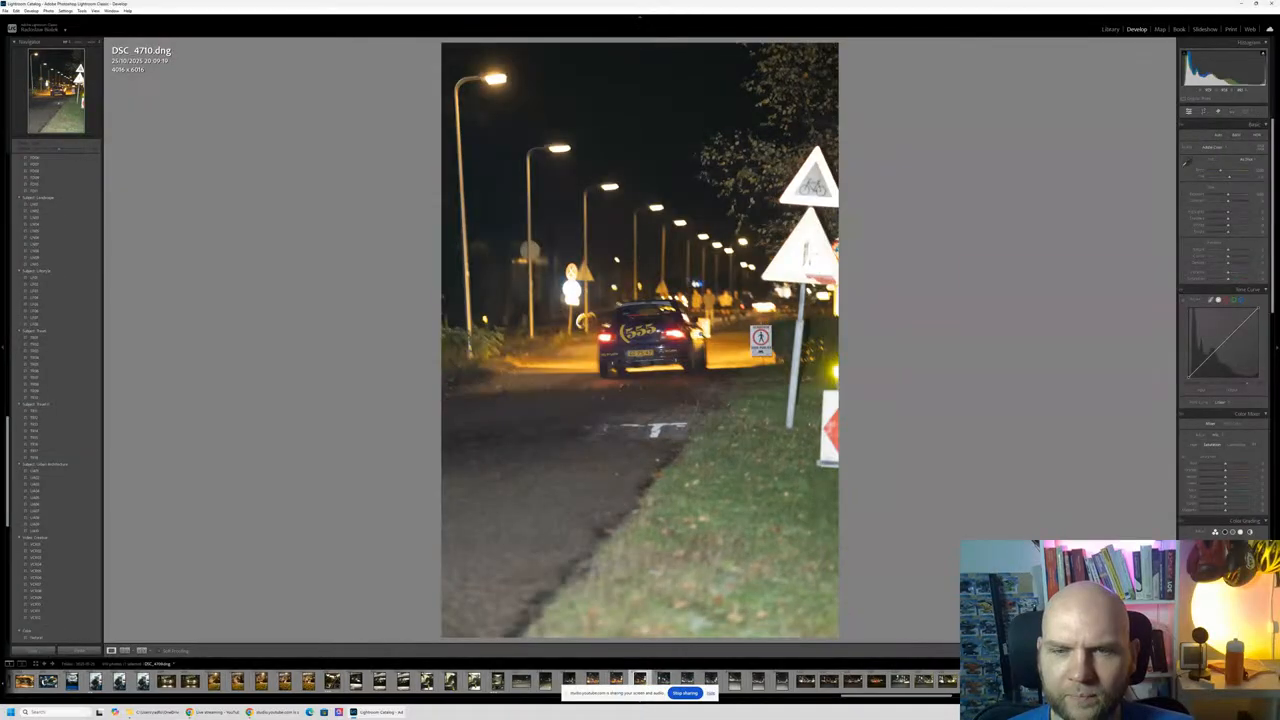
pyautogui.press('Right')
pyautogui.press('Right')
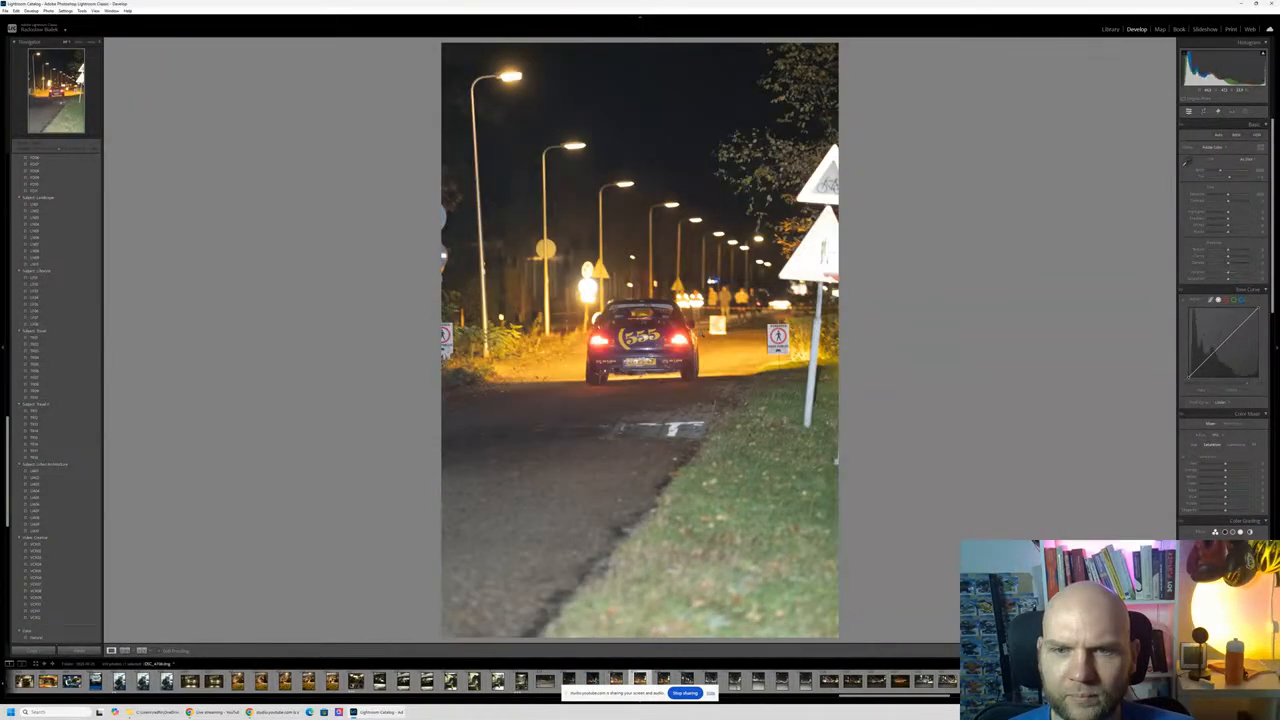
pyautogui.press('Right')
pyautogui.press('Right')
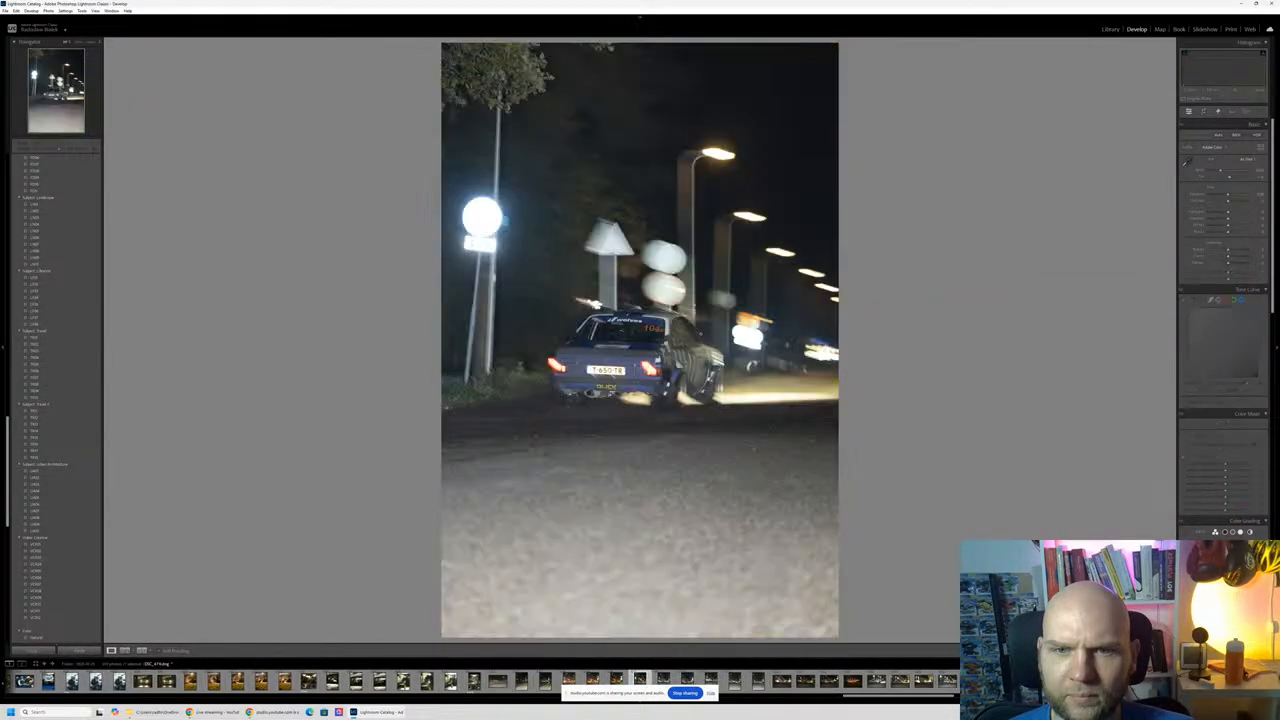
# Step: Check the blue car in DSC_4711 up close for sharpness and review the following rear-view shots up to DSC_4725
pyautogui.click(624, 369)
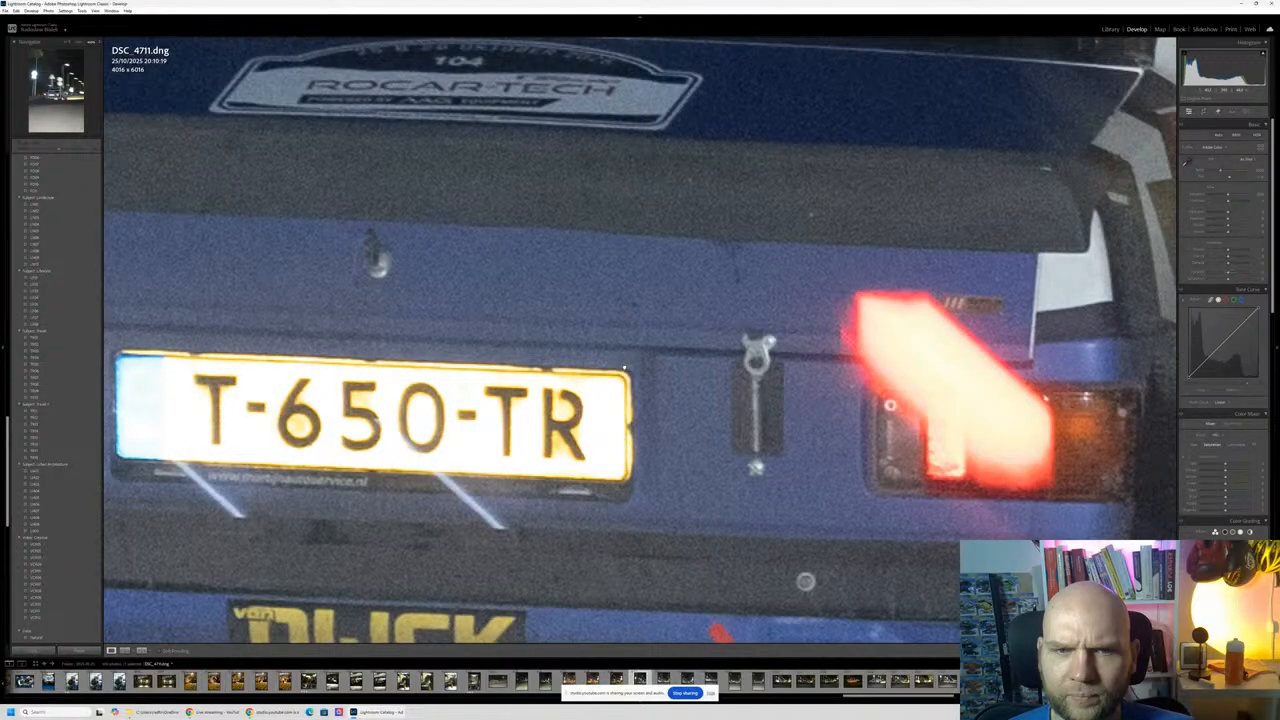
pyautogui.press('Right')
pyautogui.press('Right')
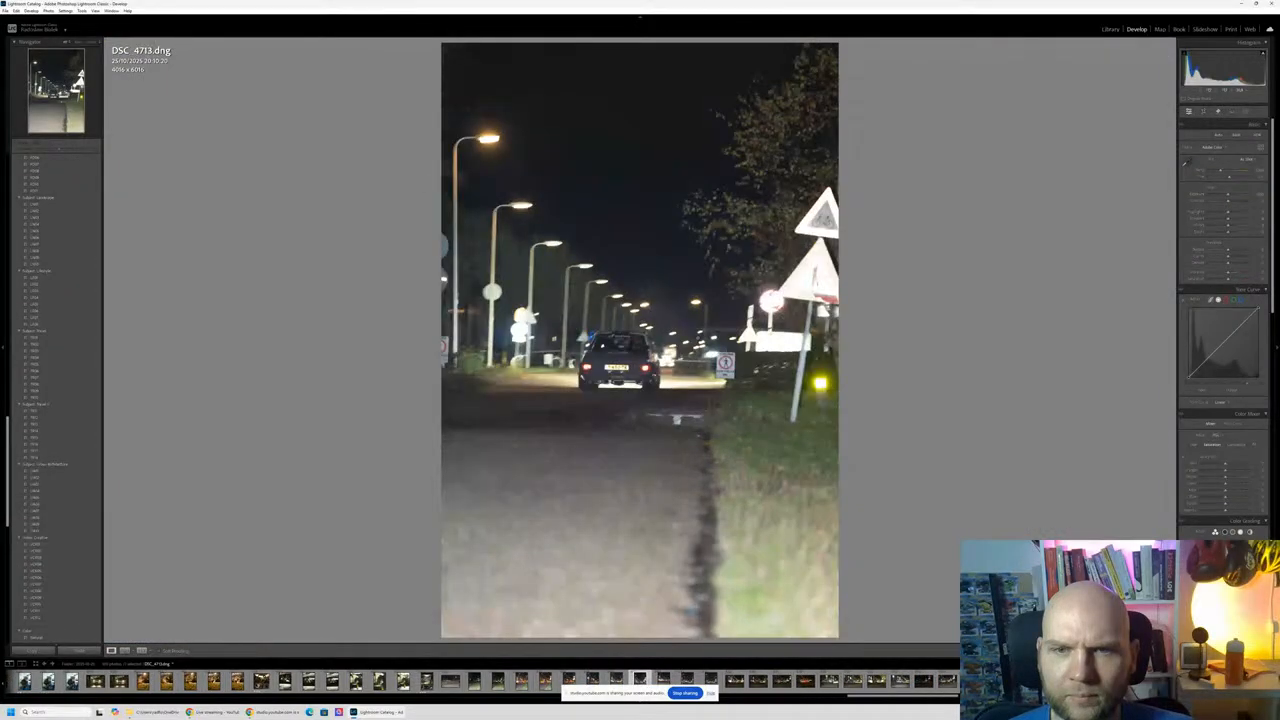
pyautogui.press('Right')
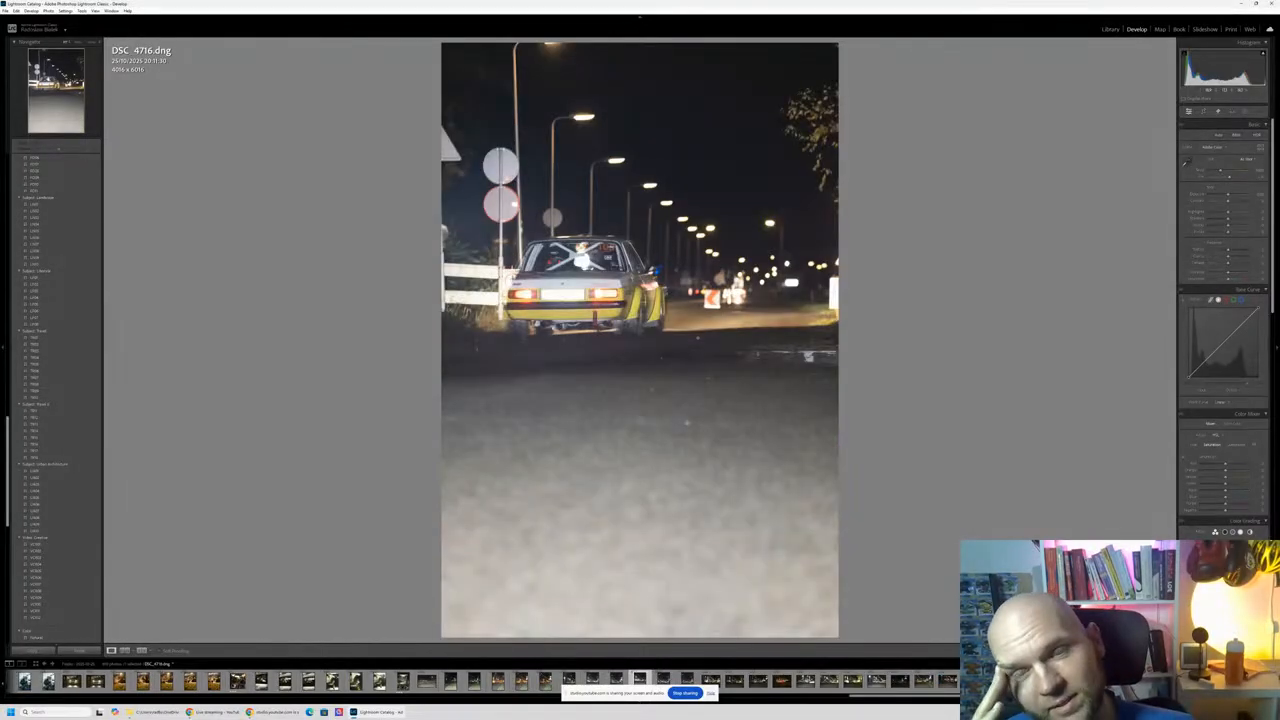
pyautogui.press('Right')
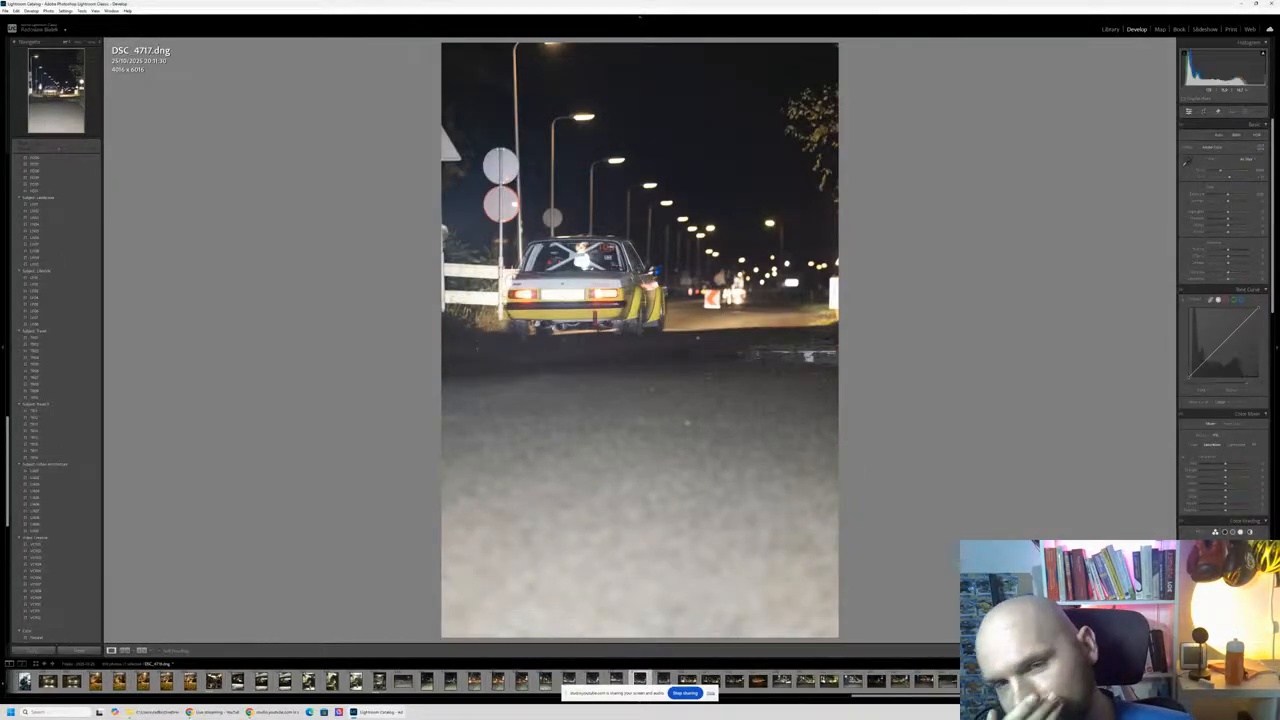
pyautogui.press('Right')
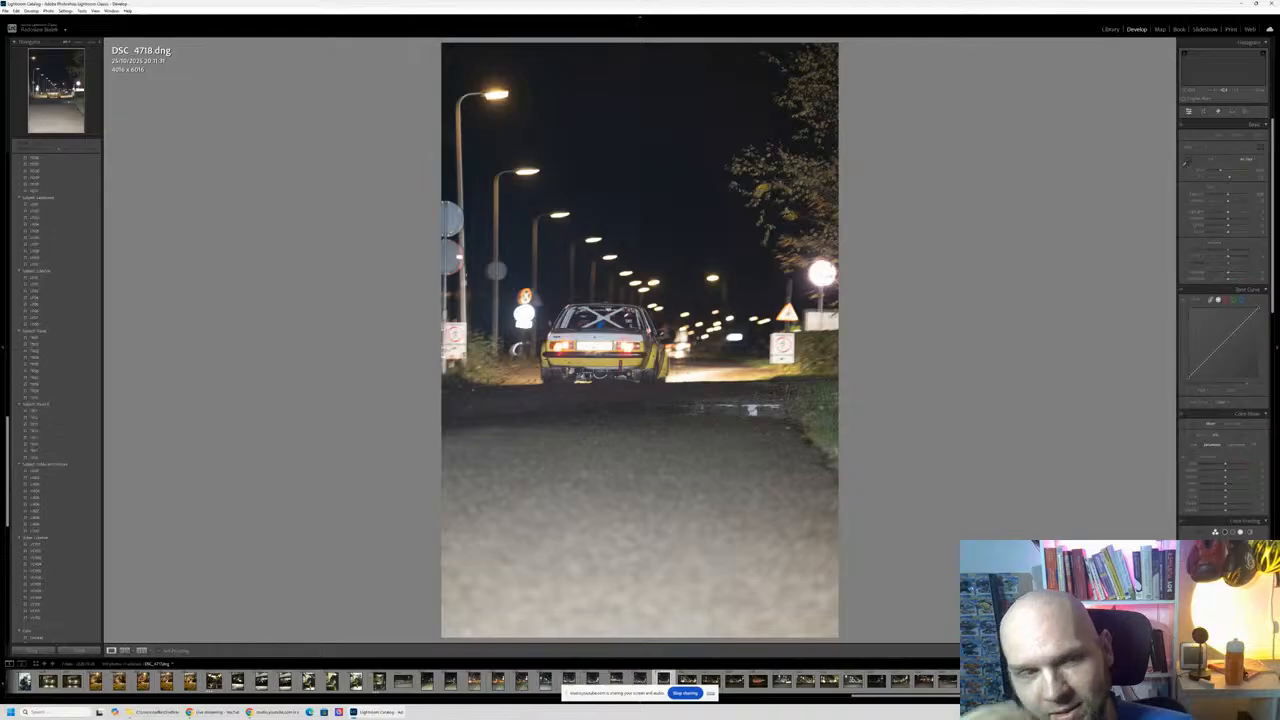
pyautogui.press('Right')
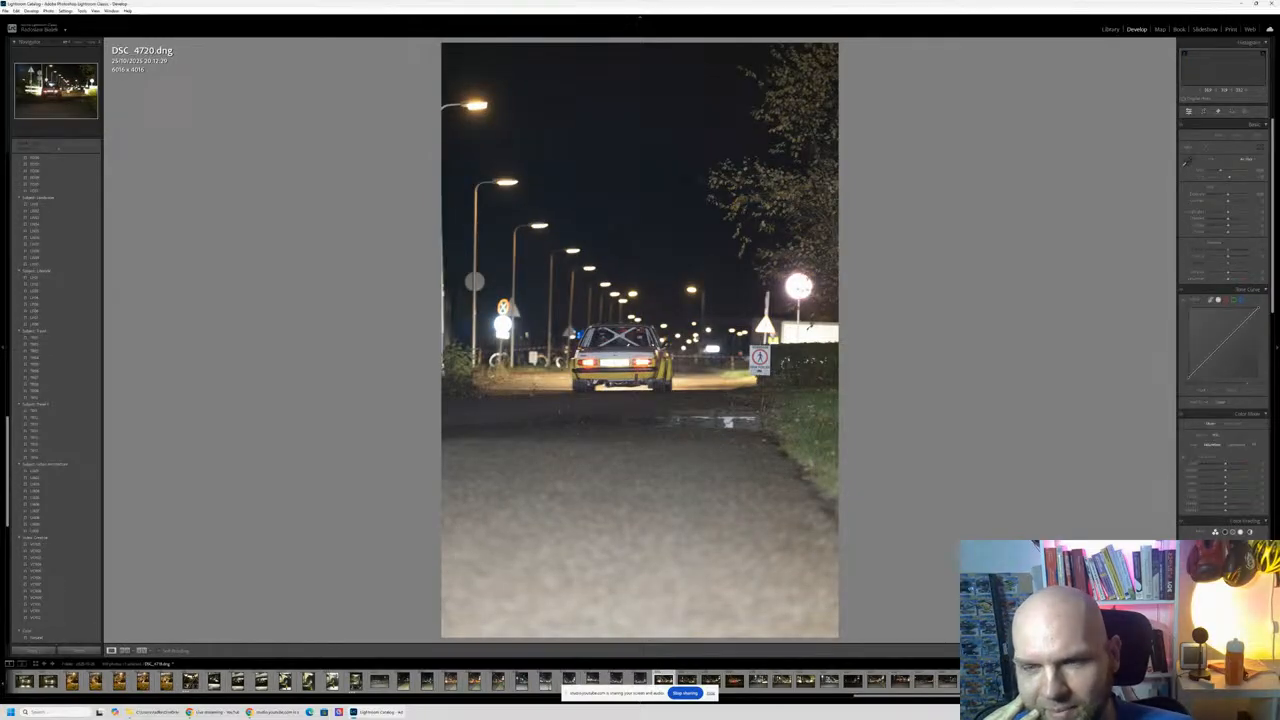
pyautogui.press('Right')
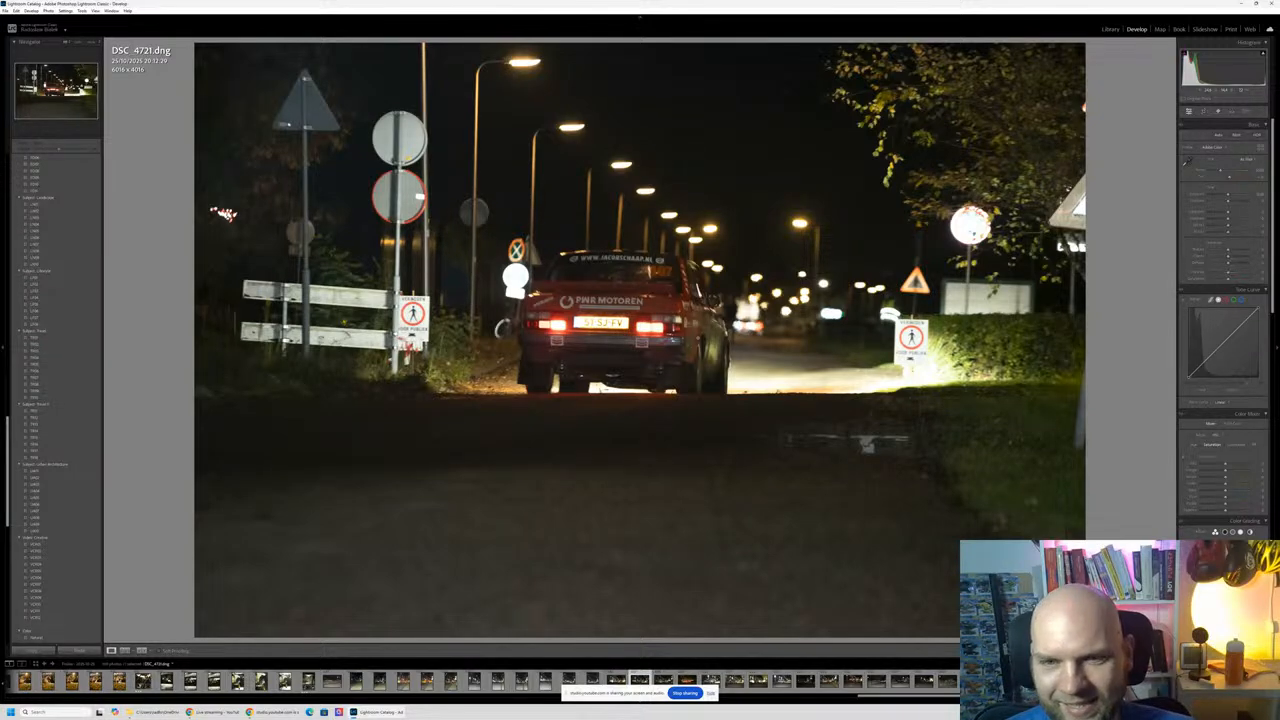
pyautogui.press('Right')
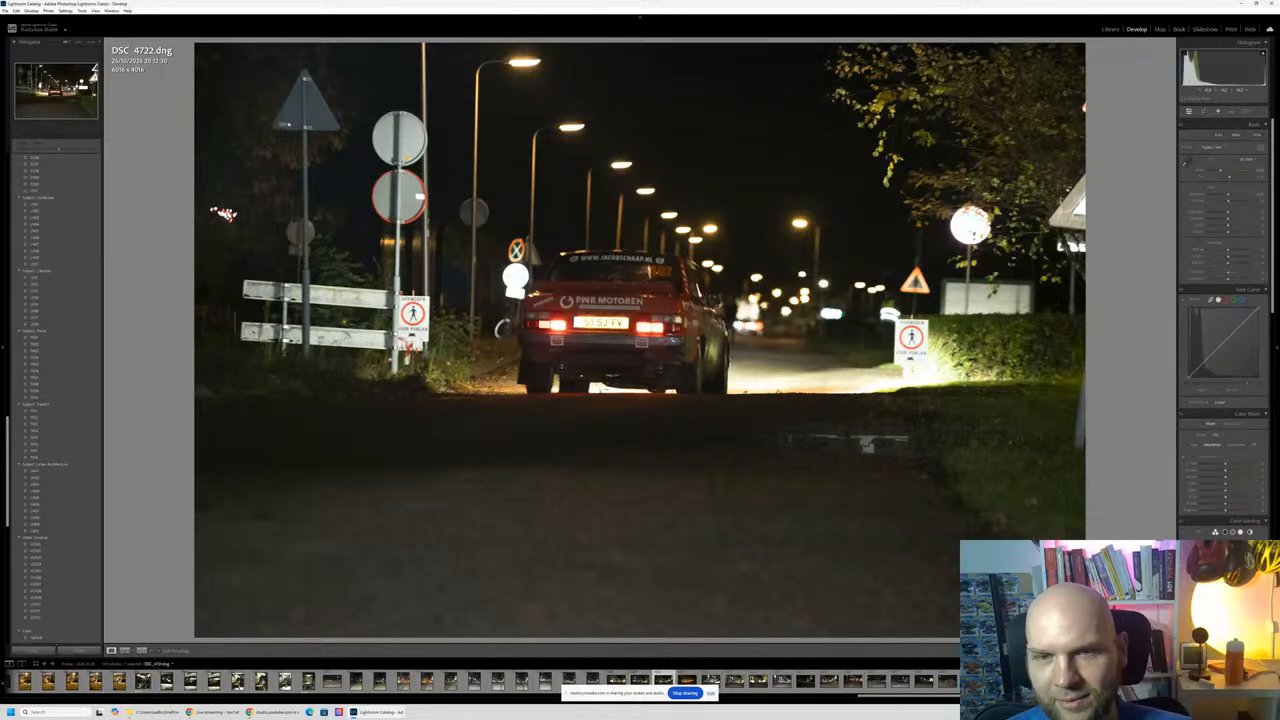
pyautogui.press('Right')
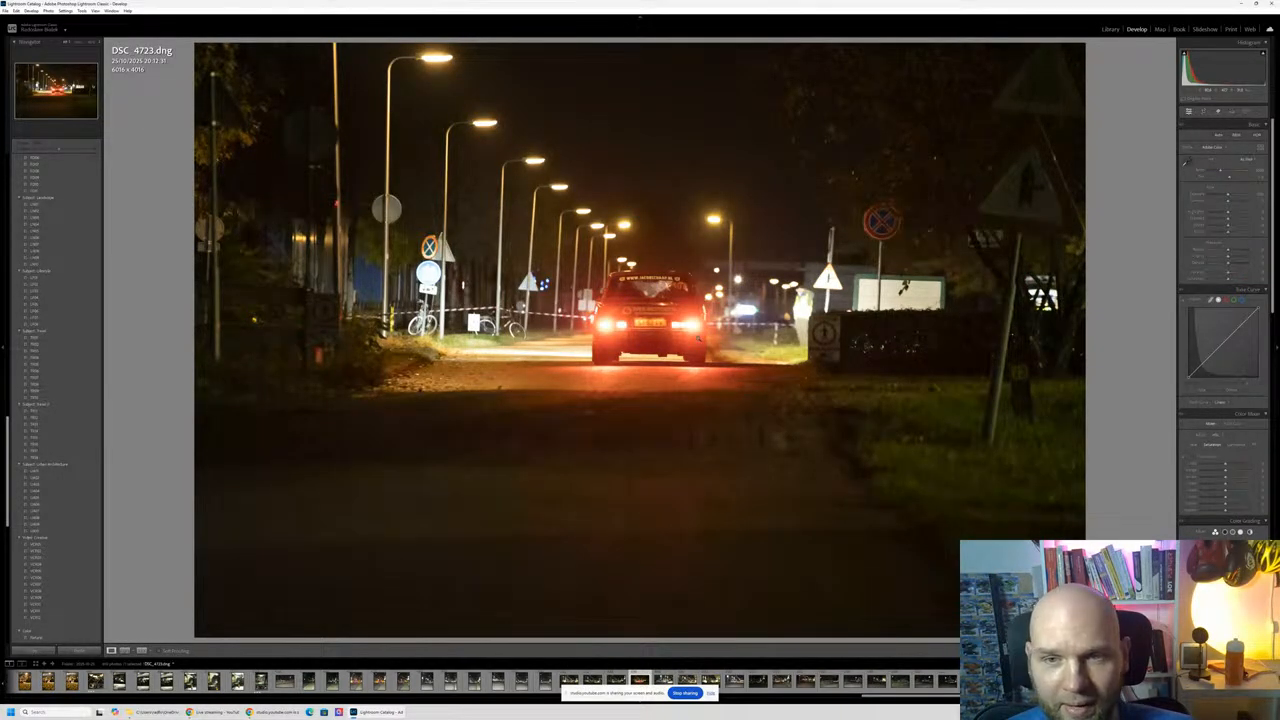
pyautogui.press('Right')
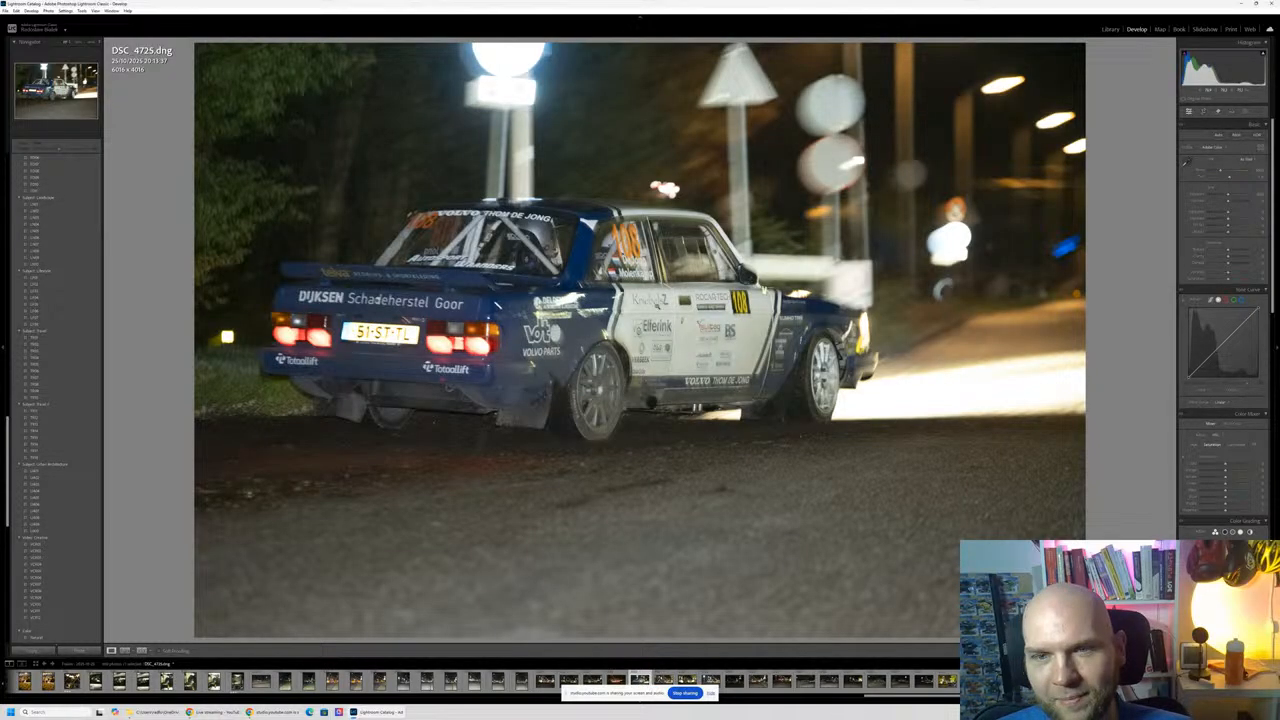
# Step: Check the side lettering of the Volvo in DSC_4725 up close and continue to the white car in DSC_4730
pyautogui.click(614, 343)
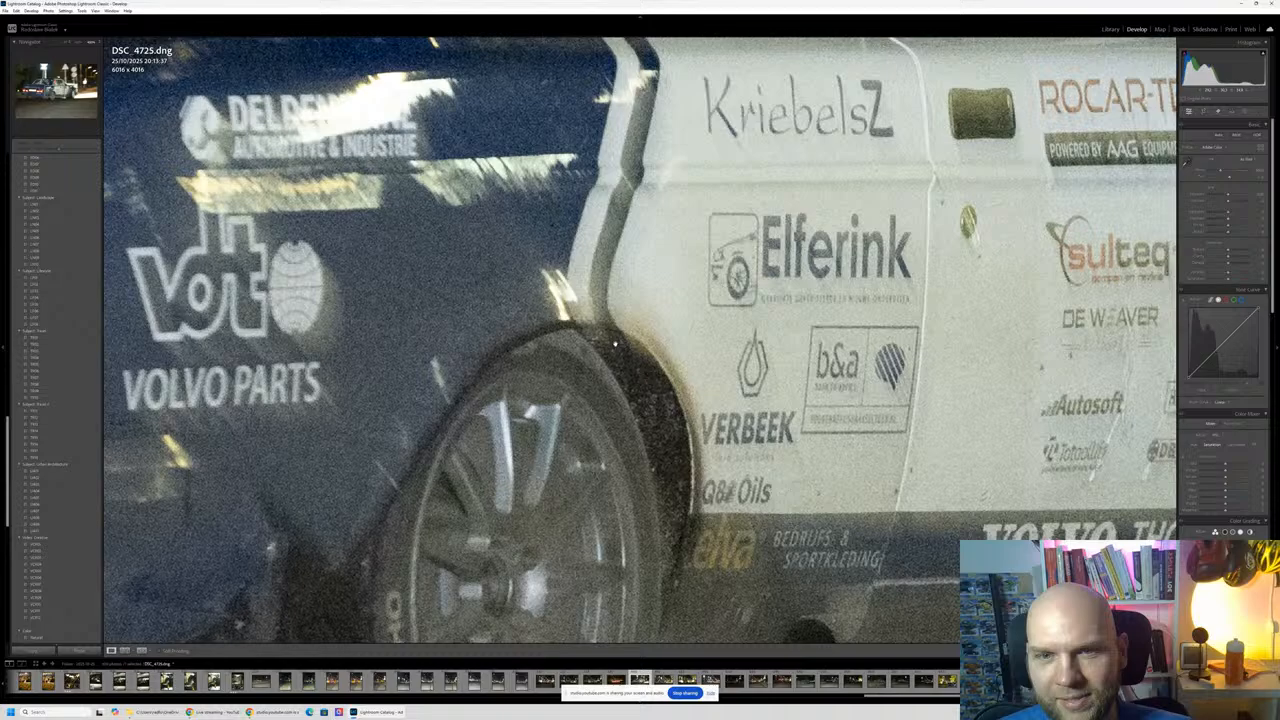
pyautogui.press('Right')
pyautogui.press('Right')
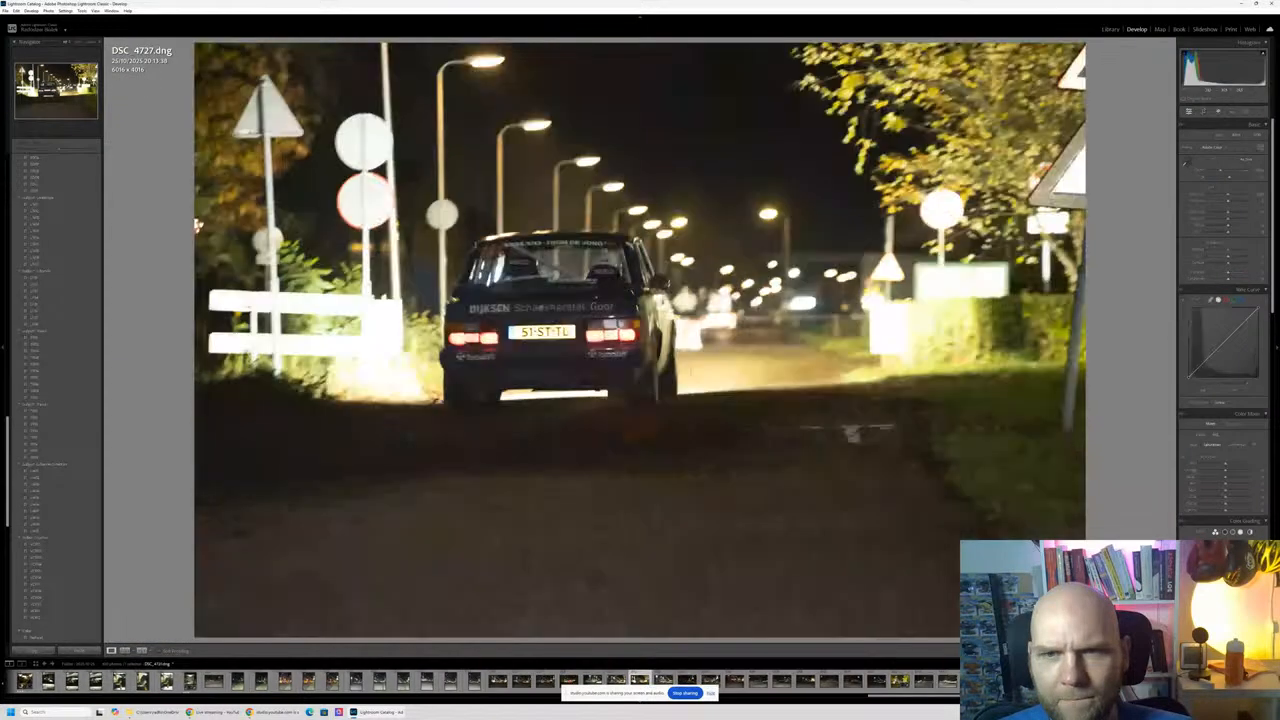
pyautogui.press('Right')
pyautogui.press('Right')
pyautogui.press('Right')
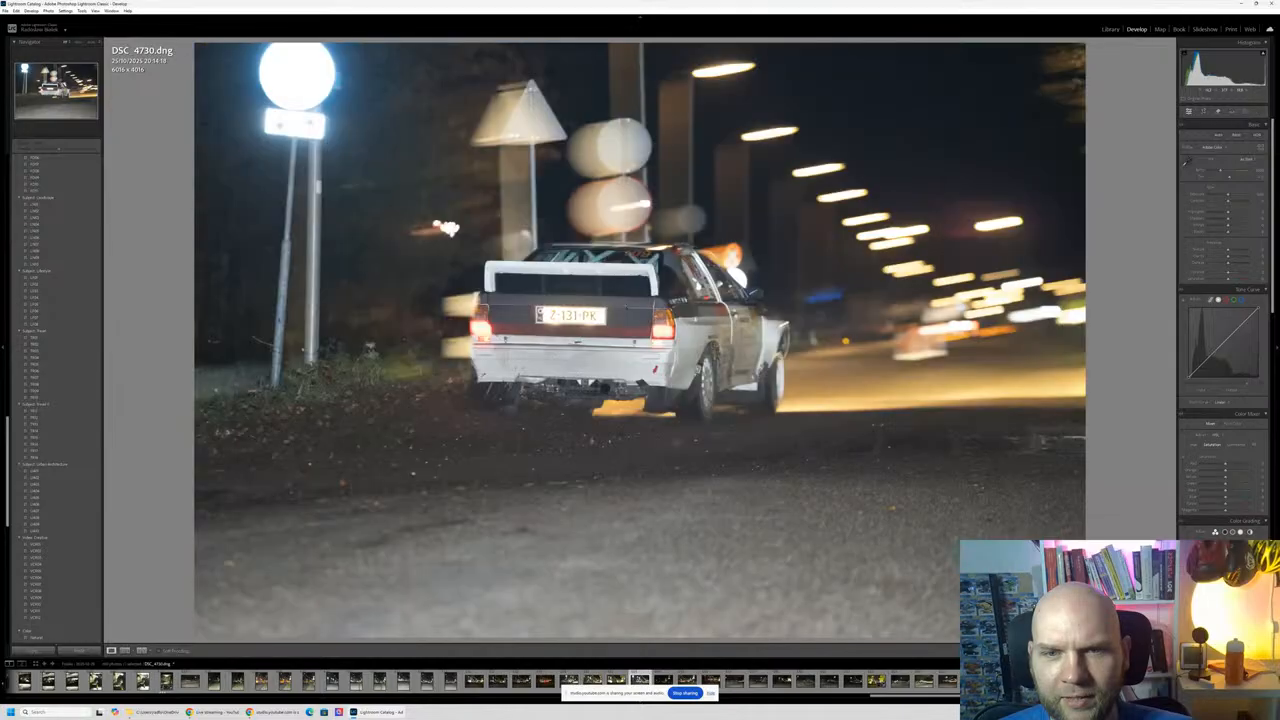
# Step: Check DSC_4730 up close and apply the eighth Subject: Travel preset to it
pyautogui.press('z')
pyautogui.press('z')
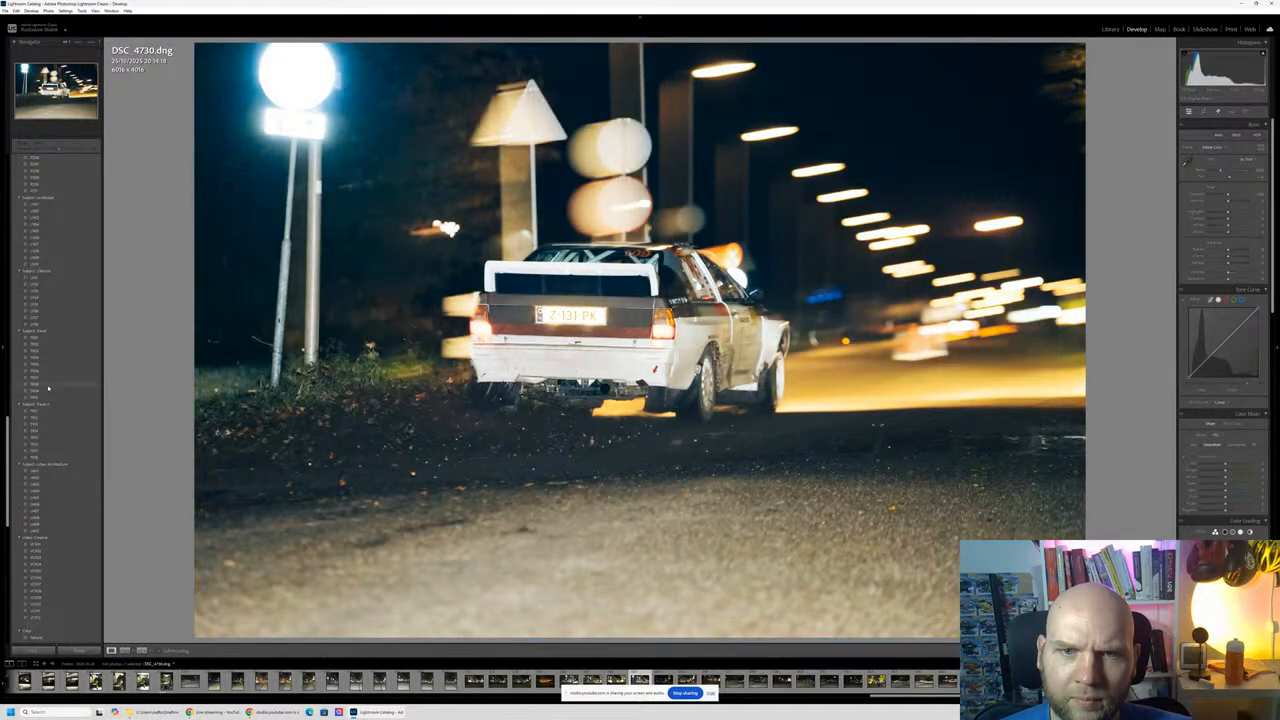
pyautogui.click(48, 385)
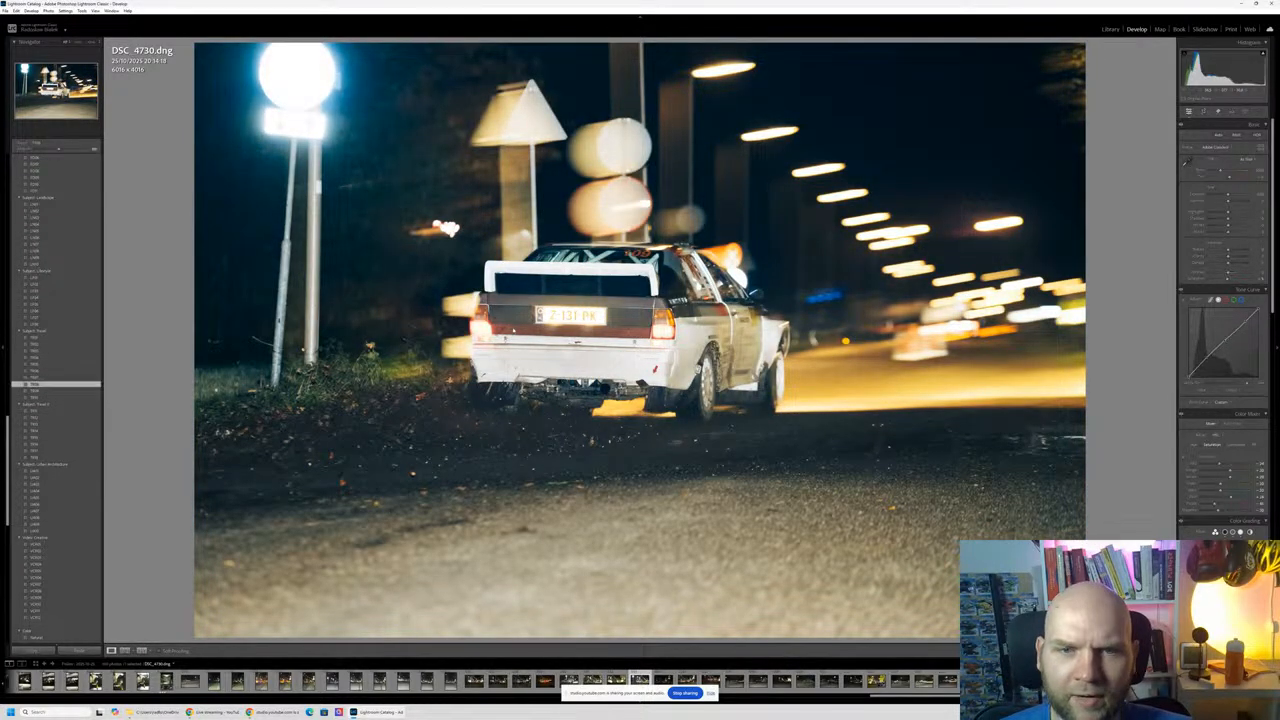
# Step: Crop DSC_4730 tighter around the white car, cutting out the bright round sign, and inspect the rear bumper up close
pyautogui.click(1205, 113)
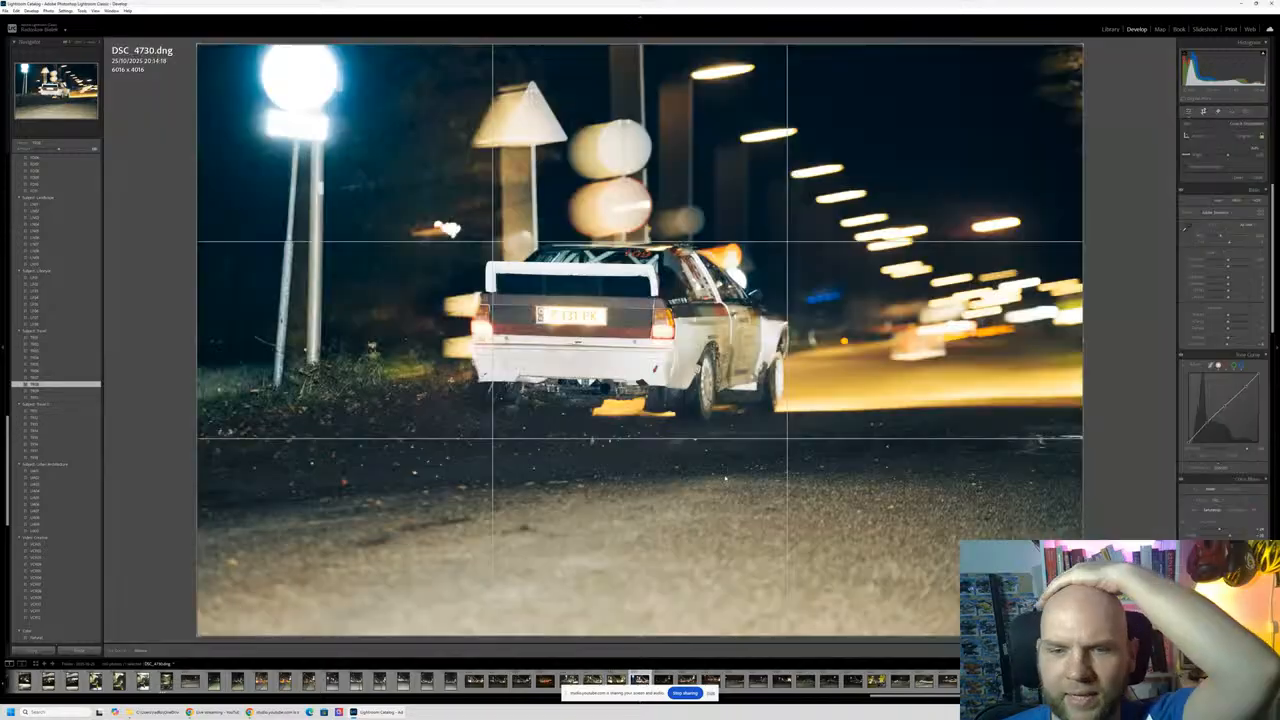
pyautogui.moveTo(640, 636)
pyautogui.mouseDown()
pyautogui.moveTo(642, 603)
pyautogui.moveTo(641, 637)
pyautogui.mouseUp()
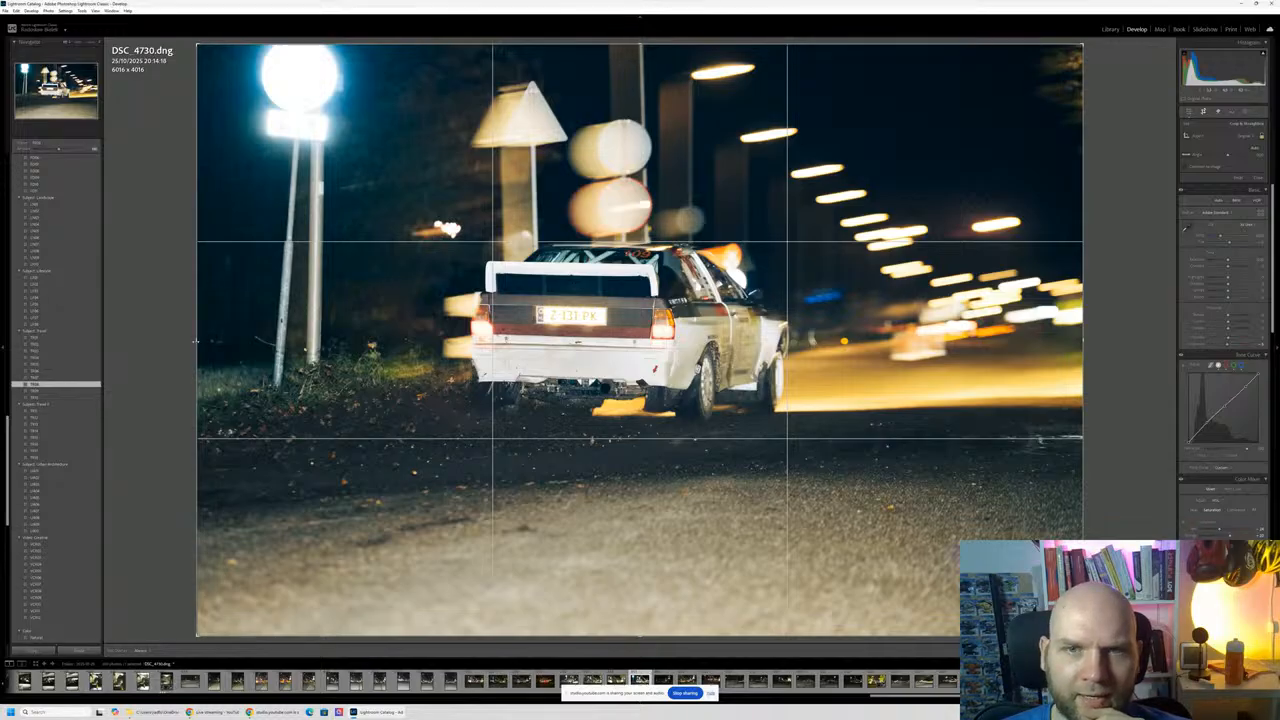
pyautogui.moveTo(196, 342); pyautogui.dragTo(246, 343)
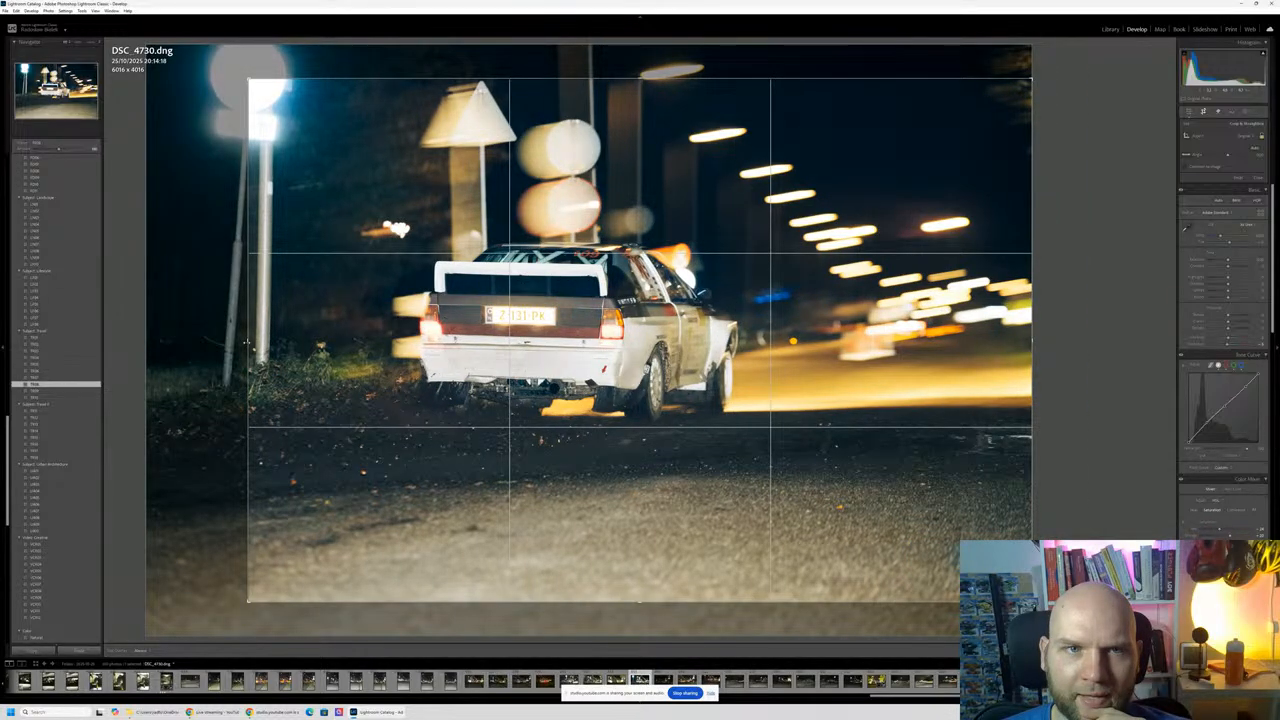
pyautogui.press('Return')
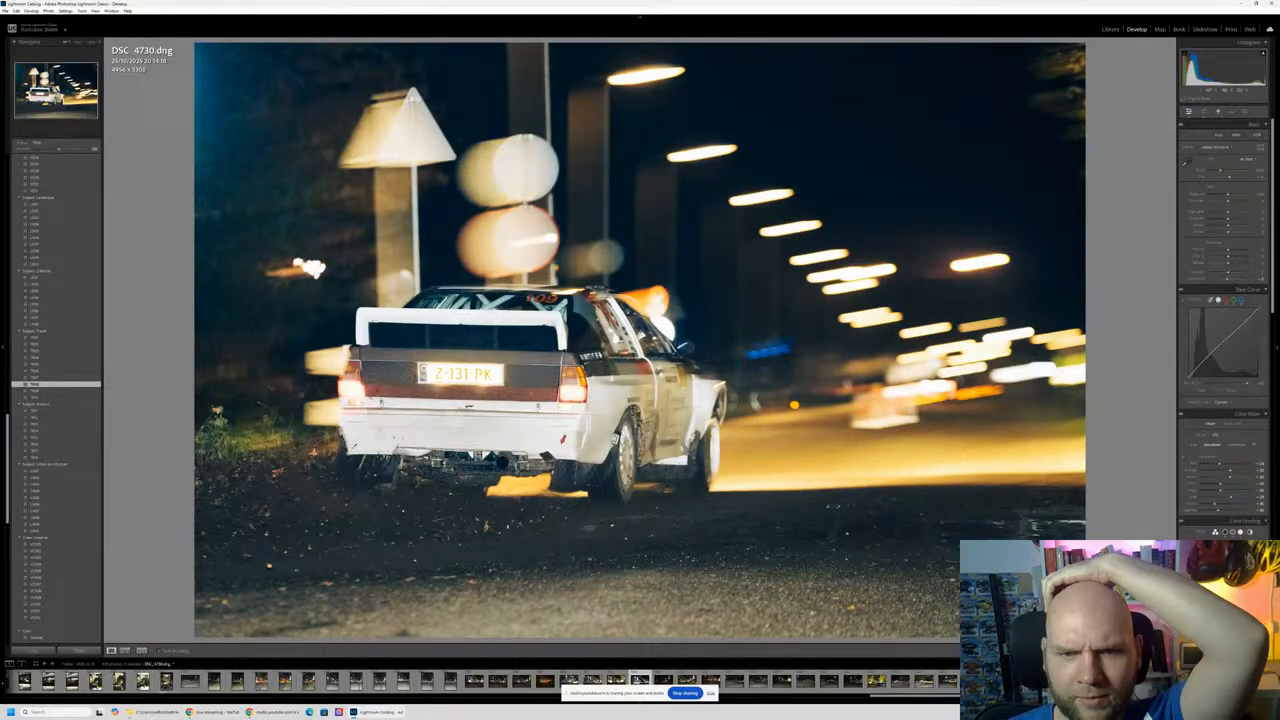
pyautogui.click(430, 497)
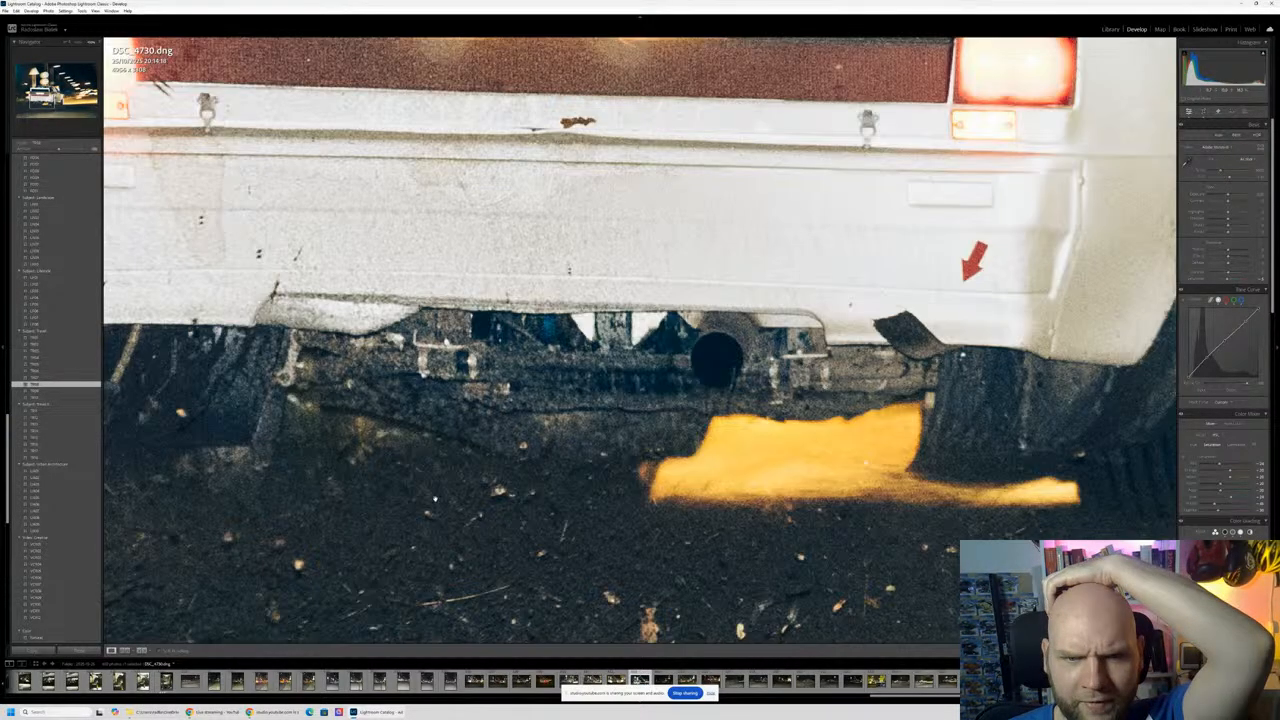
pyautogui.click(435, 498)
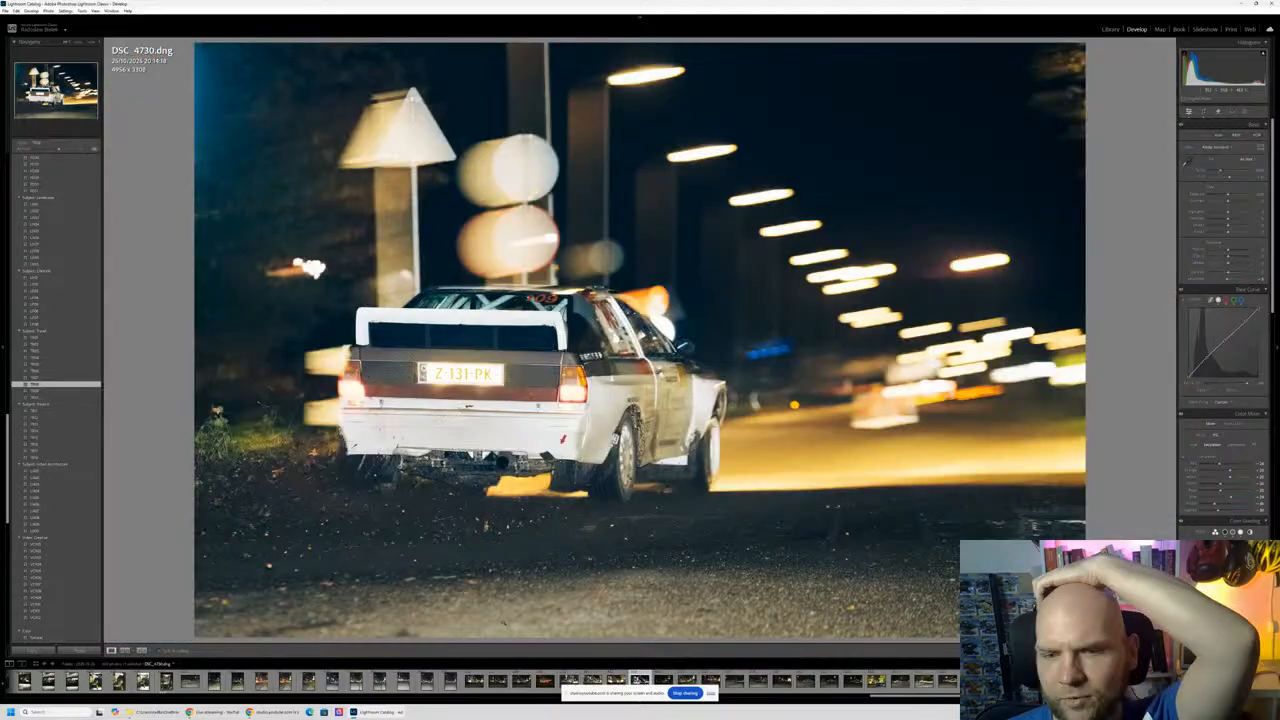
# Step: Add a linear gradient mask over the asphalt in the lower foreground and darken it by lowering its exposure
pyautogui.click(1205, 112)
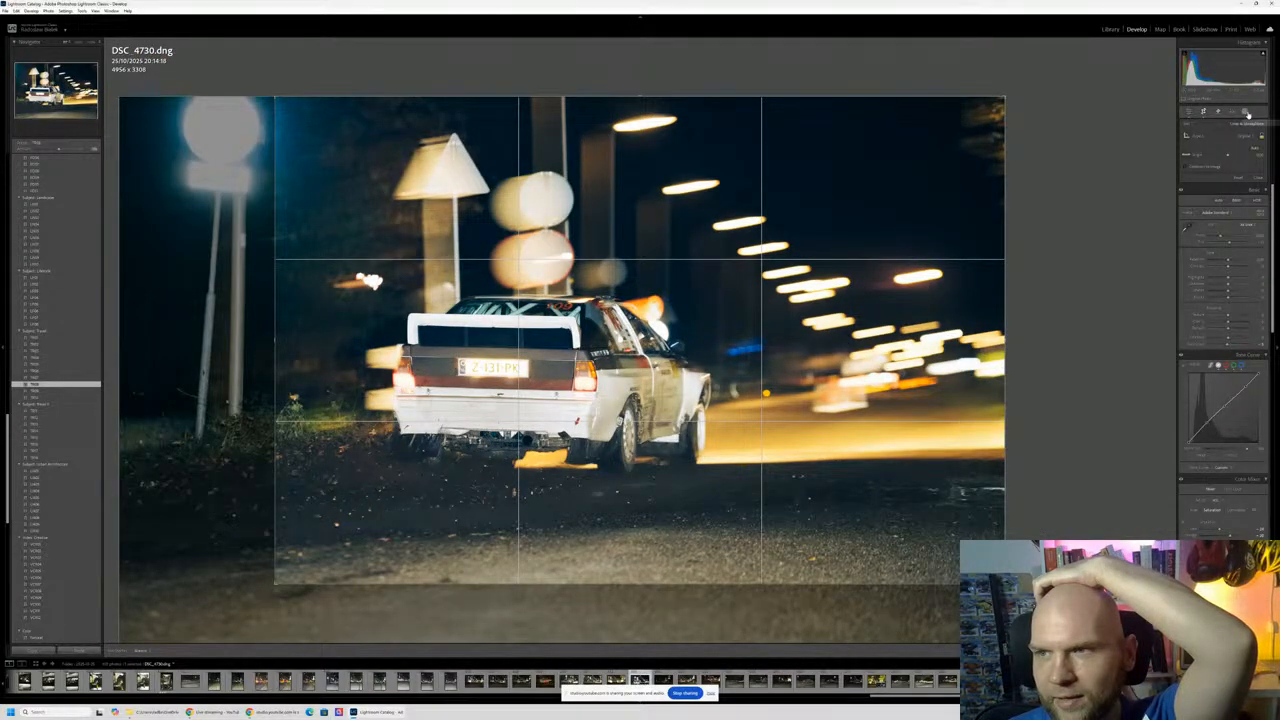
pyautogui.click(1246, 112)
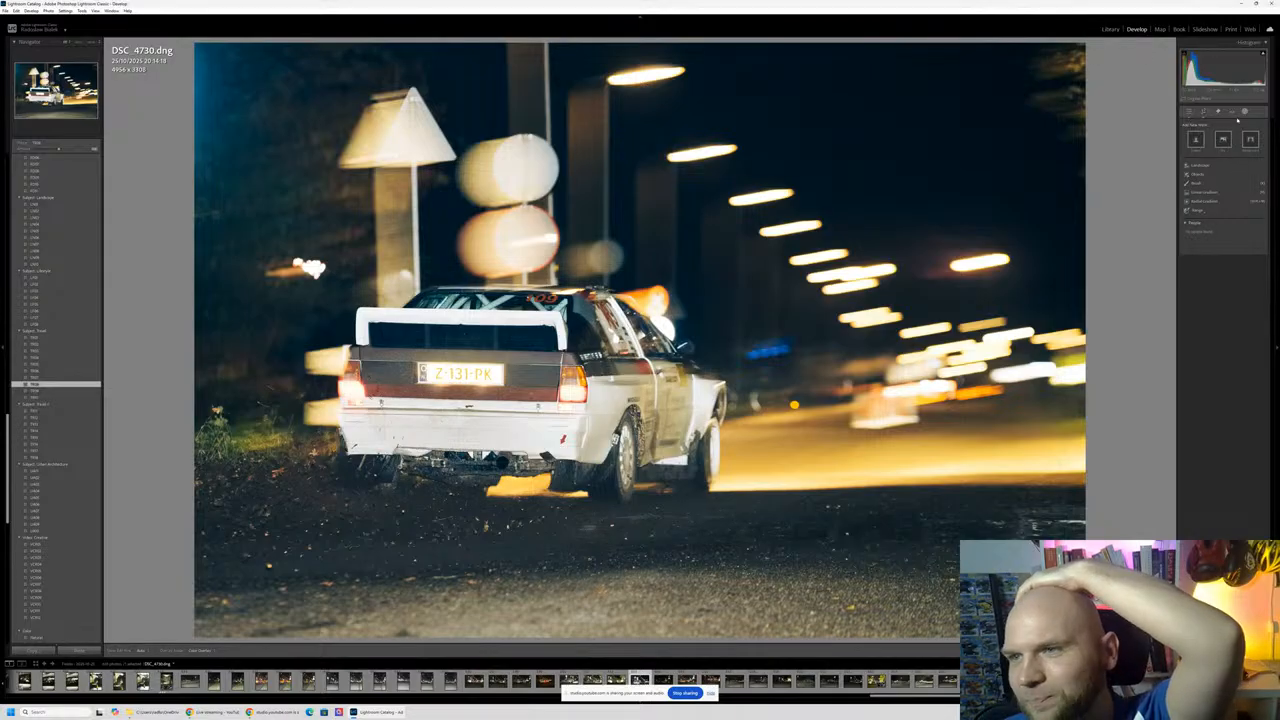
pyautogui.click(1213, 189)
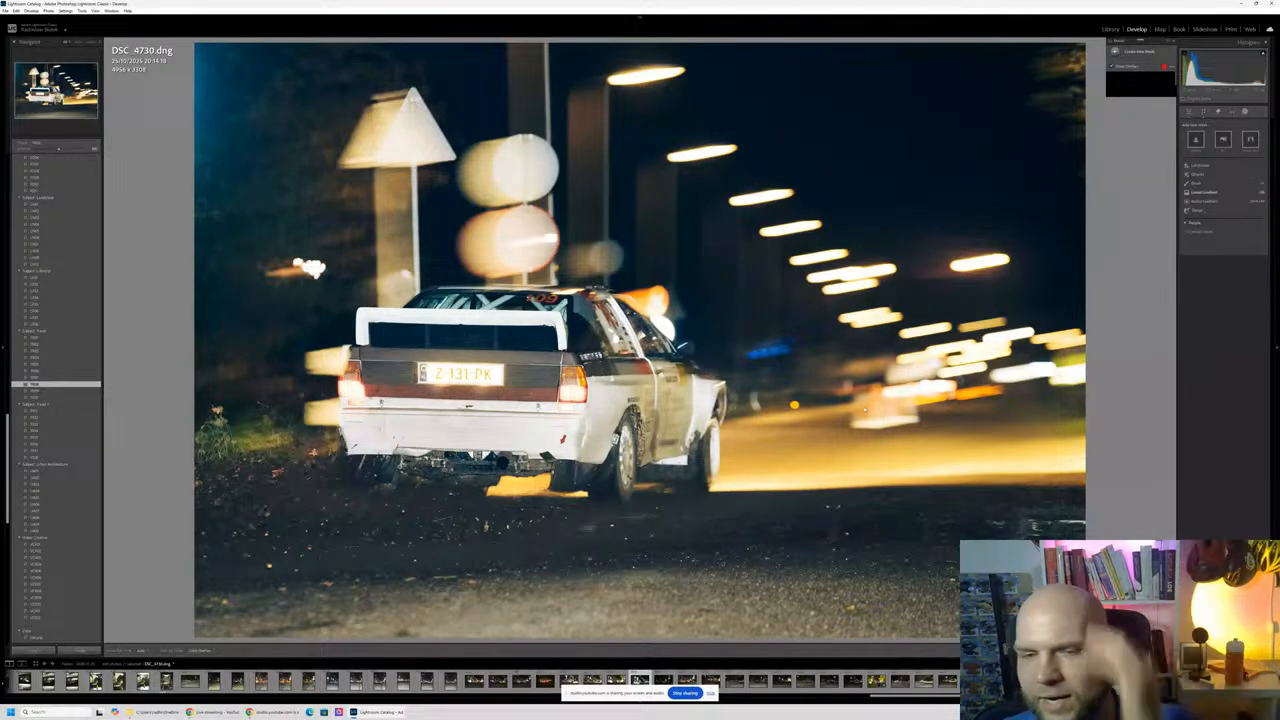
pyautogui.moveTo(604, 631); pyautogui.dragTo(607, 551)
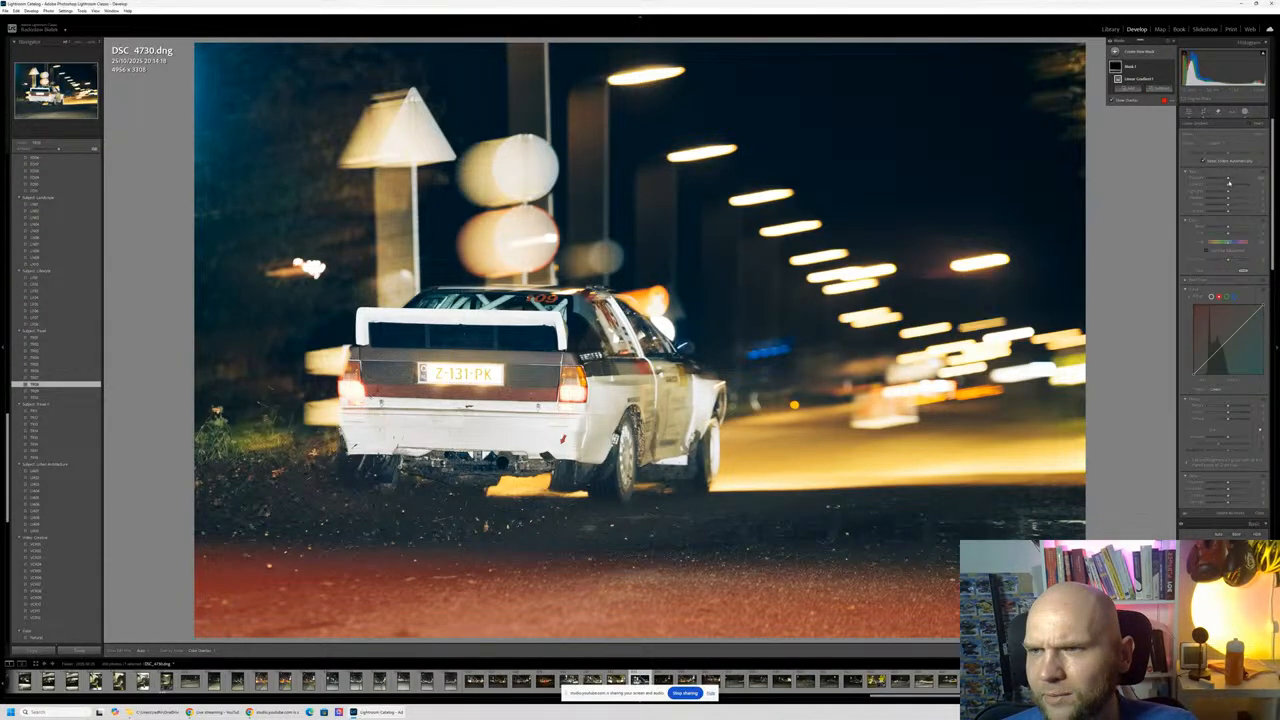
pyautogui.moveTo(1227, 192)
pyautogui.mouseDown()
pyautogui.moveTo(1165, 194)
pyautogui.moveTo(1226, 182)
pyautogui.mouseUp()
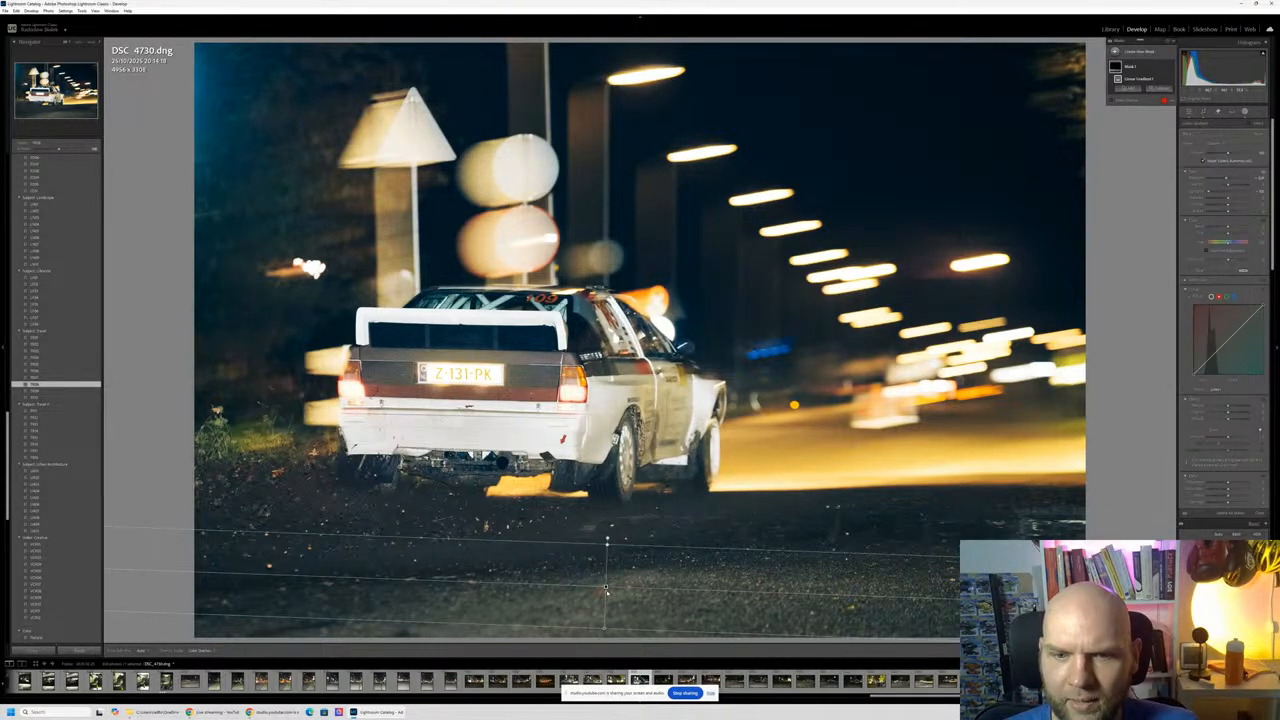
# Step: Duplicate the foreground linear gradient within its mask and move the copy slightly higher on the road
pyautogui.click(606, 588)
pyautogui.hotkey('ctrl', 'c')
pyautogui.hotkey('ctrl', 'v')
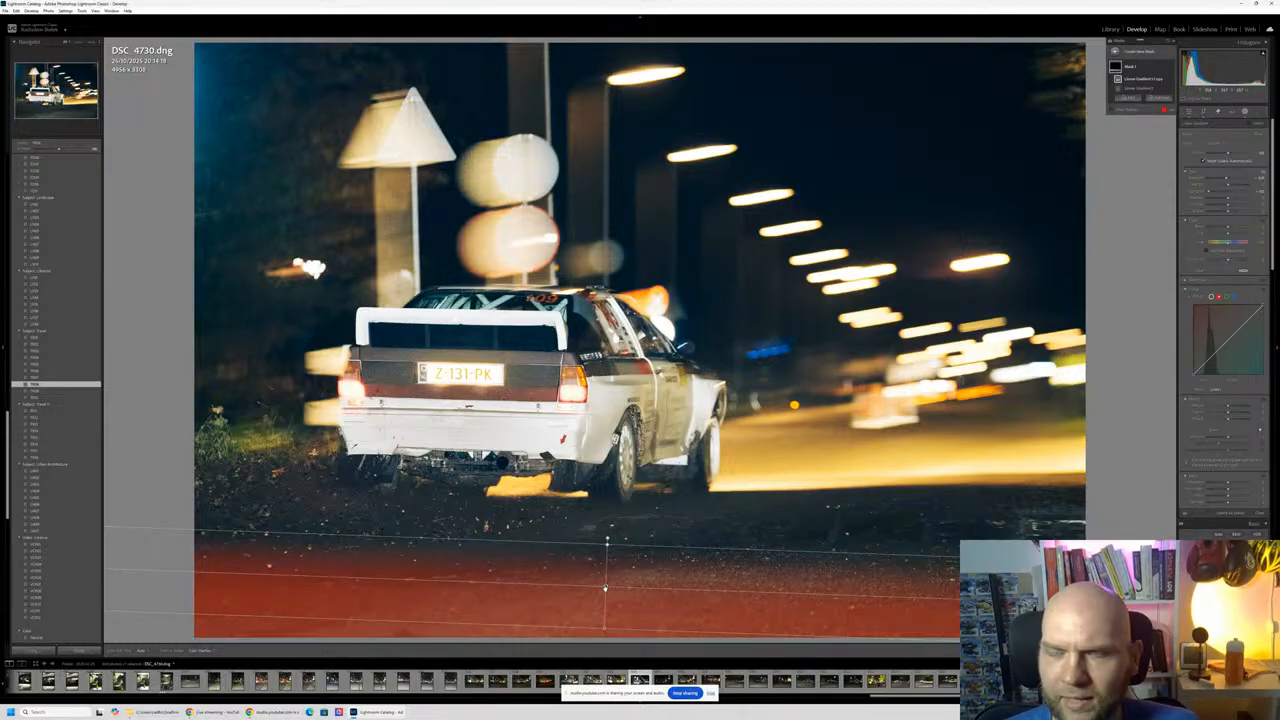
pyautogui.moveTo(605, 588); pyautogui.dragTo(583, 562)
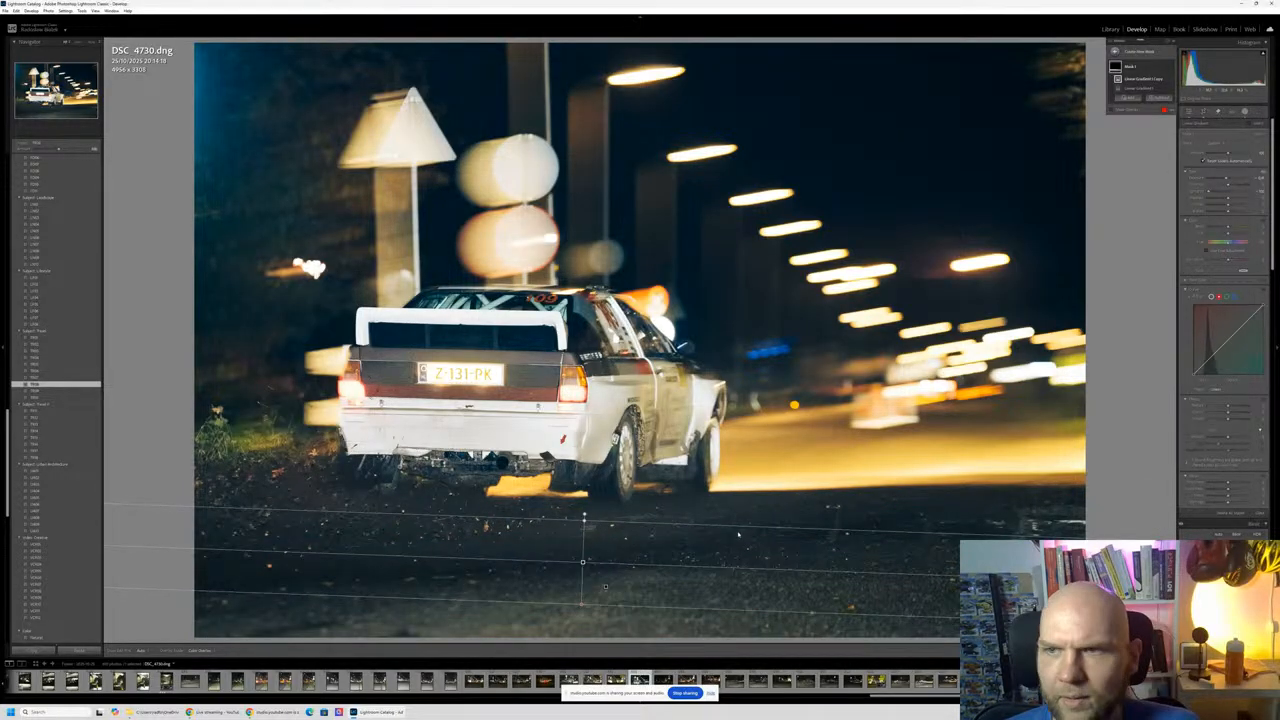
pyautogui.click(1139, 90)
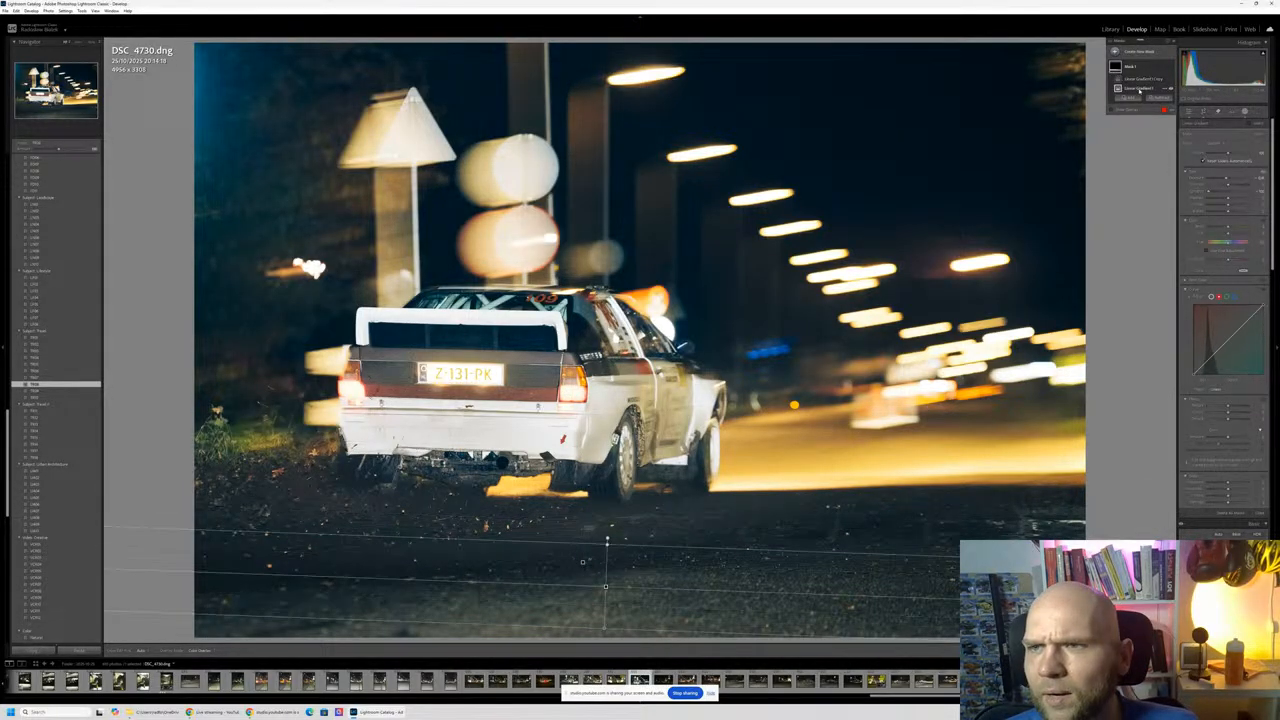
pyautogui.click(1139, 80)
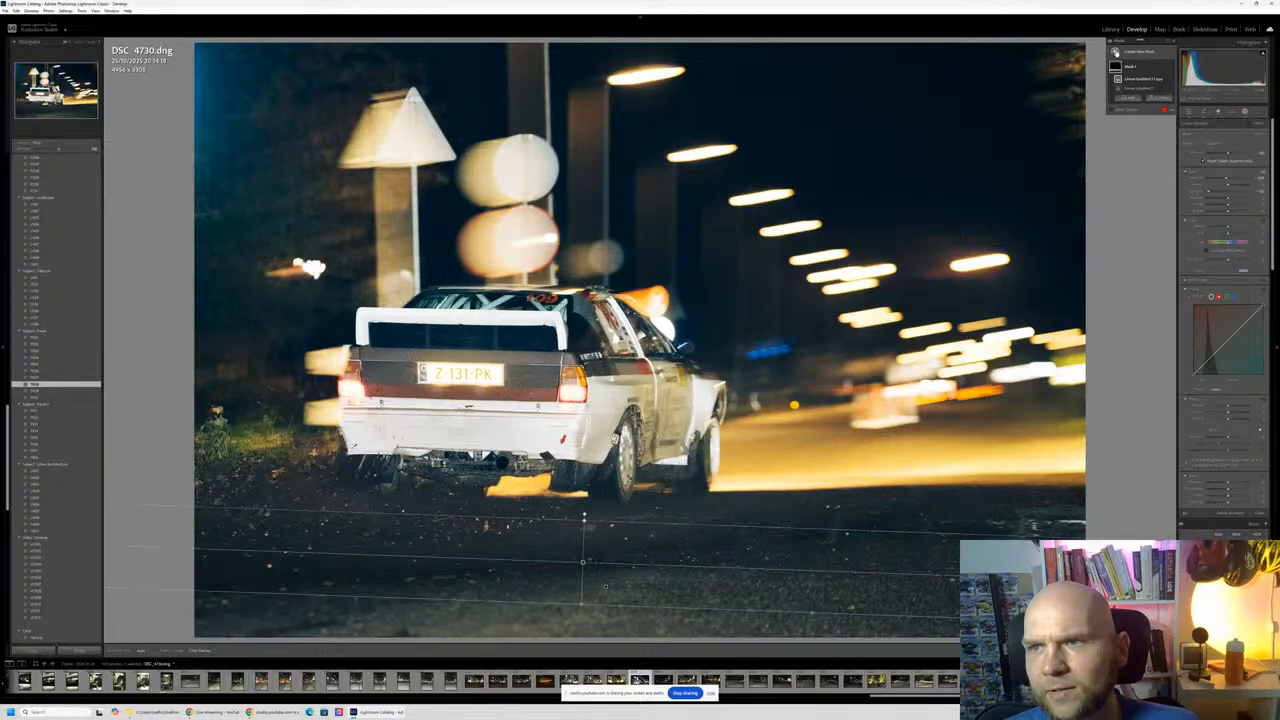
# Step: Add a second linear gradient mask across the lower foreground and slightly reduce its exposure
pyautogui.rightClick(1129, 60)
pyautogui.click(1149, 130)
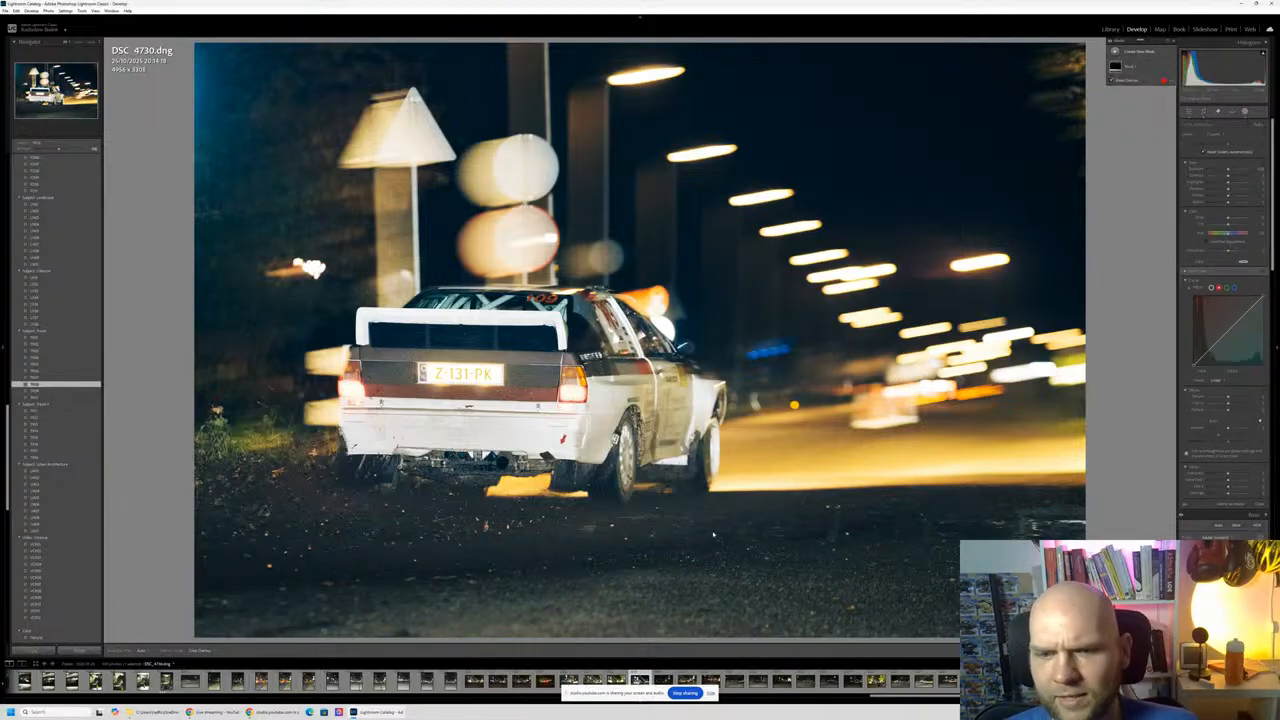
pyautogui.moveTo(626, 598); pyautogui.dragTo(617, 579)
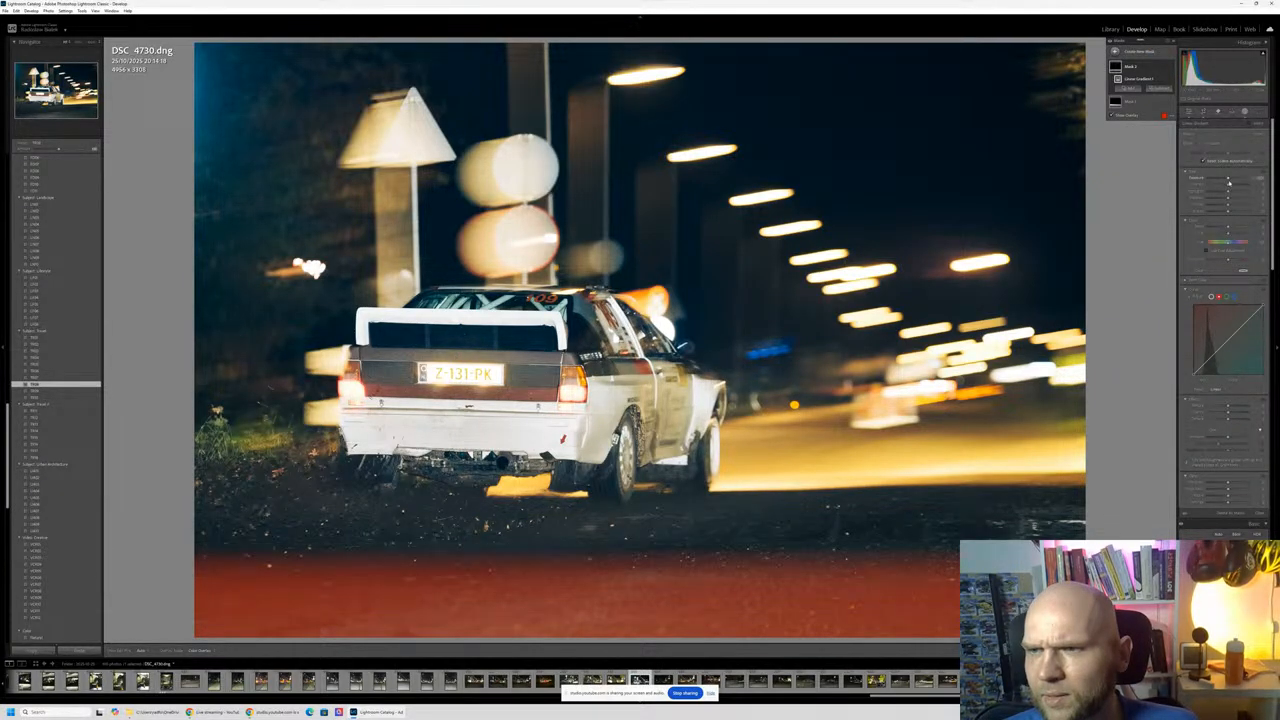
pyautogui.moveTo(1228, 179)
pyautogui.mouseDown()
pyautogui.moveTo(1242, 181)
pyautogui.moveTo(1227, 178)
pyautogui.mouseUp()
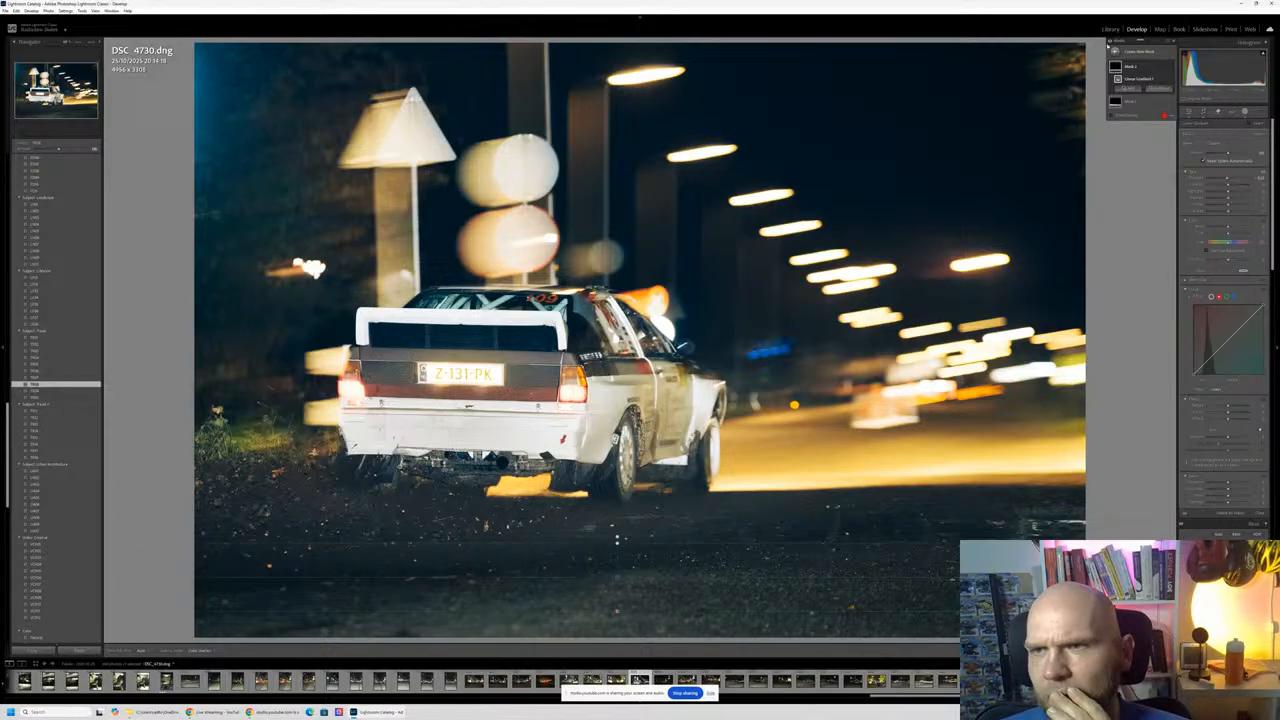
# Step: Create a brush mask with raised clarity and paint it across the gravel and dark road below the car
pyautogui.click(1115, 51)
pyautogui.click(1164, 131)
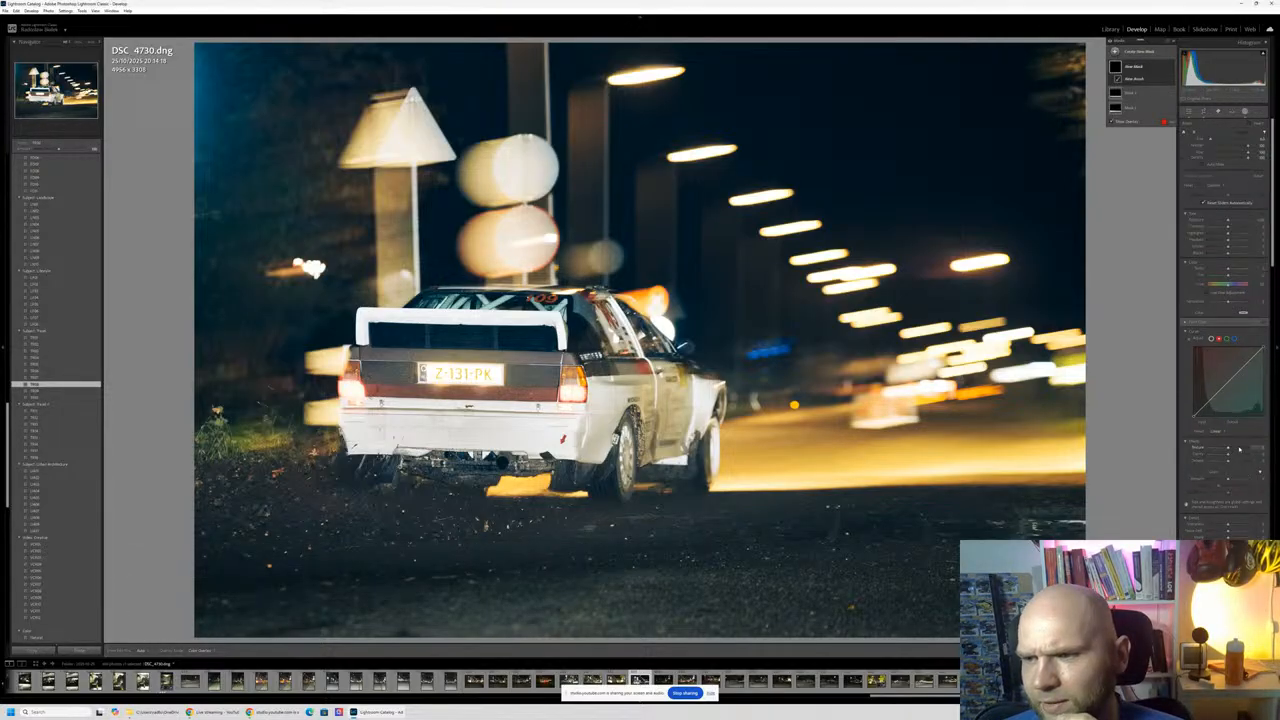
pyautogui.click(1239, 448)
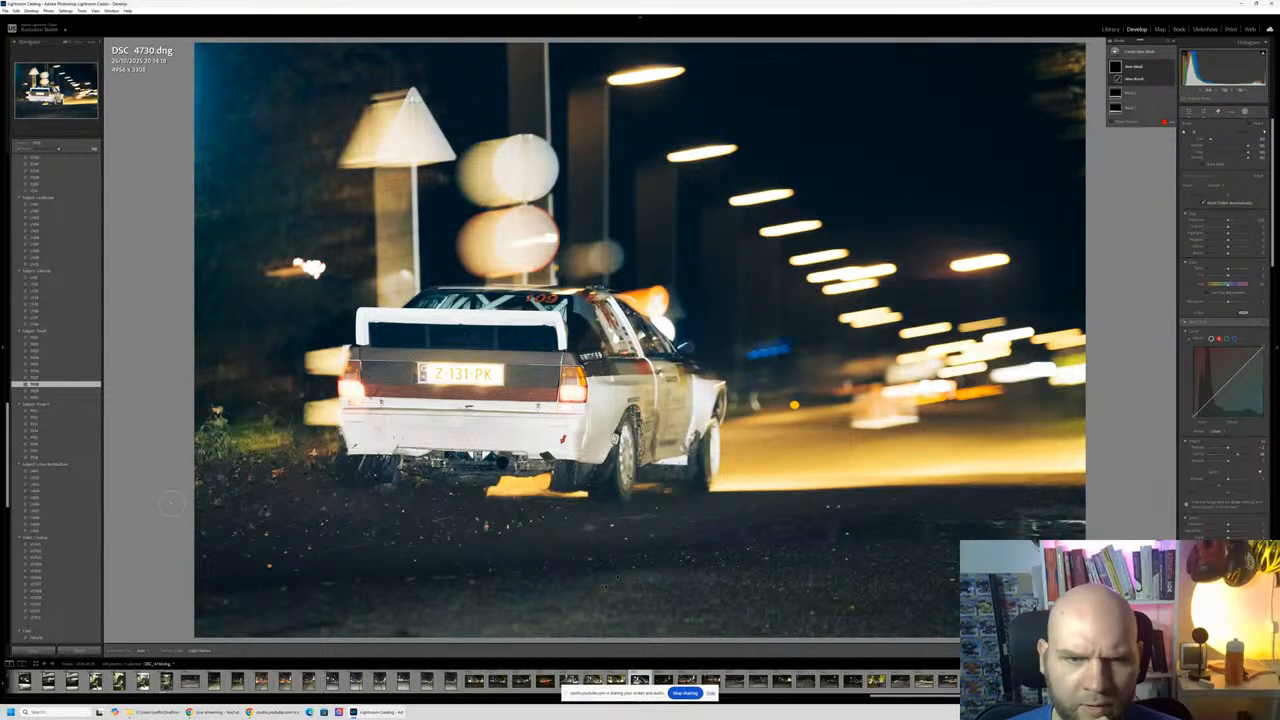
pyautogui.moveTo(200, 510)
pyautogui.mouseDown()
pyautogui.moveTo(391, 524)
pyautogui.moveTo(272, 526)
pyautogui.moveTo(400, 501)
pyautogui.moveTo(379, 511)
pyautogui.moveTo(272, 484)
pyautogui.moveTo(512, 518)
pyautogui.moveTo(240, 496)
pyautogui.moveTo(437, 496)
pyautogui.moveTo(247, 508)
pyautogui.moveTo(581, 519)
pyautogui.moveTo(398, 521)
pyautogui.moveTo(210, 553)
pyautogui.moveTo(545, 537)
pyautogui.mouseUp()
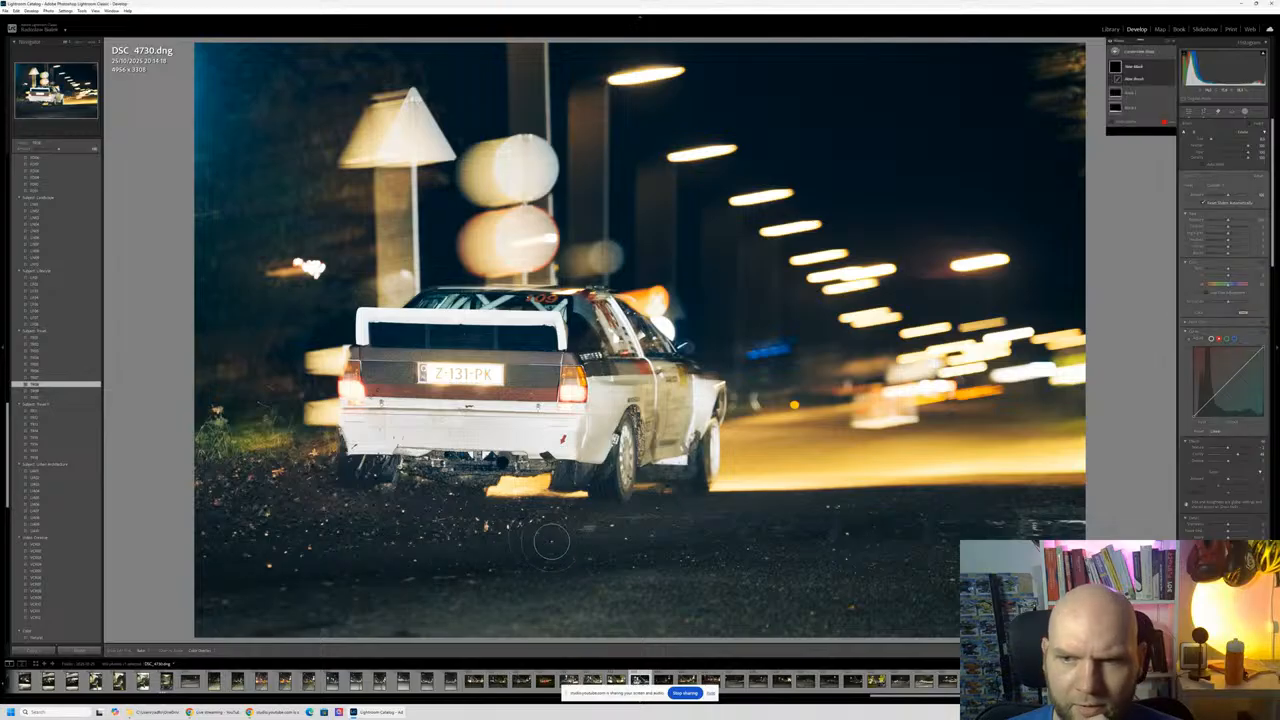
# Step: Extend the brush mask over the lit road and background beside the car, undoing unwanted strokes
pyautogui.moveTo(748, 484)
pyautogui.mouseDown()
pyautogui.moveTo(765, 466)
pyautogui.moveTo(957, 466)
pyautogui.moveTo(850, 425)
pyautogui.moveTo(770, 420)
pyautogui.mouseUp()
pyautogui.moveTo(996, 459); pyautogui.dragTo(1041, 473)
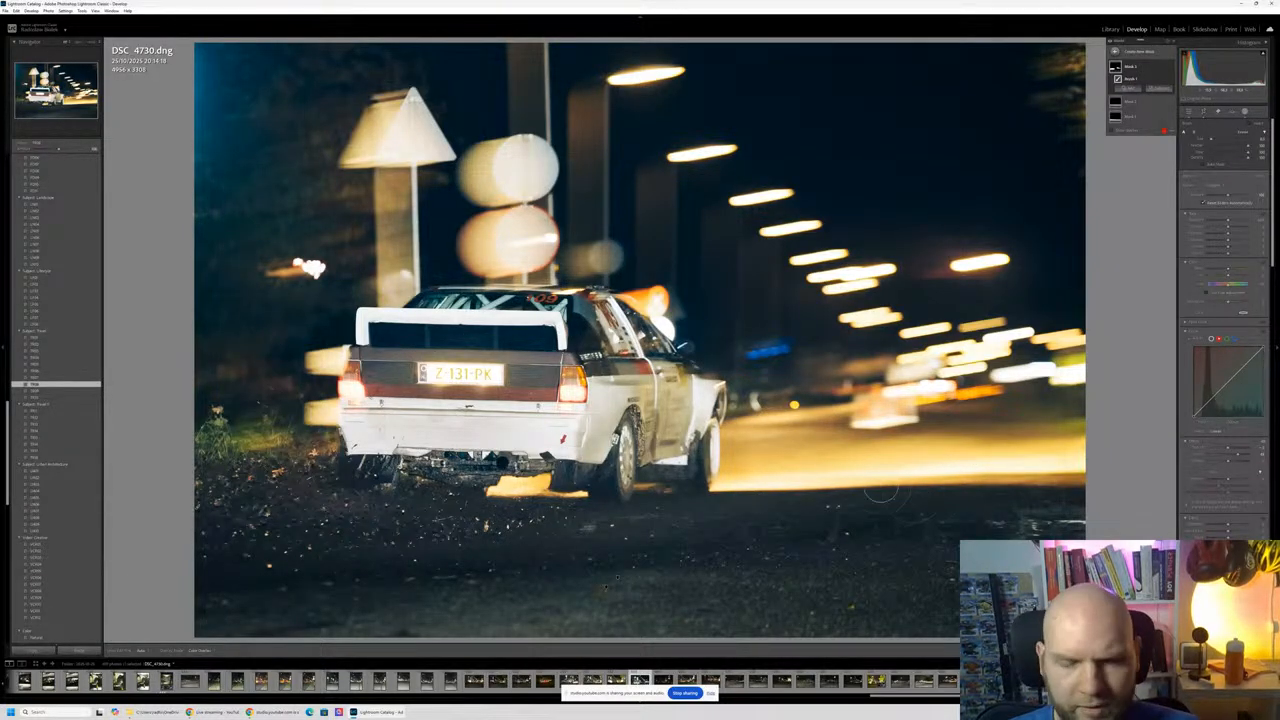
pyautogui.hotkey('ctrl', 'z')
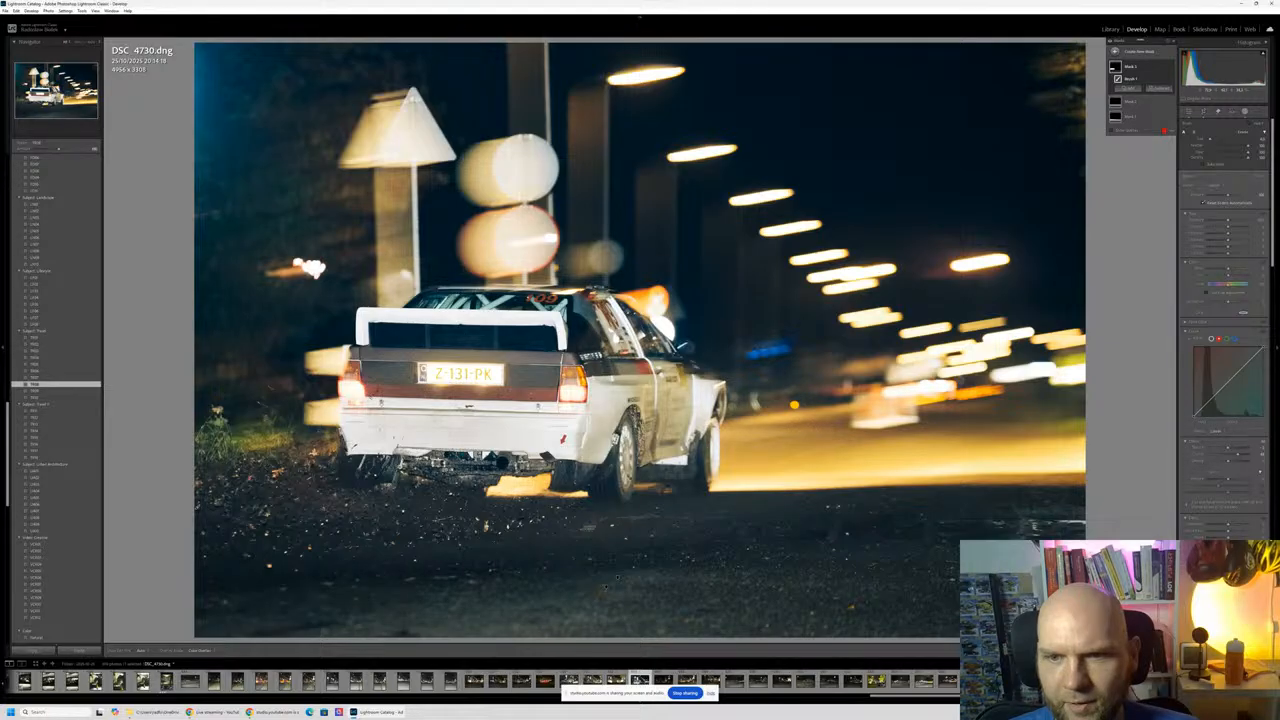
pyautogui.moveTo(732, 425)
pyautogui.mouseDown()
pyautogui.moveTo(842, 413)
pyautogui.moveTo(822, 445)
pyautogui.moveTo(880, 458)
pyautogui.moveTo(737, 467)
pyautogui.moveTo(1064, 474)
pyautogui.moveTo(908, 462)
pyautogui.moveTo(918, 450)
pyautogui.moveTo(1058, 438)
pyautogui.moveTo(775, 398)
pyautogui.mouseUp()
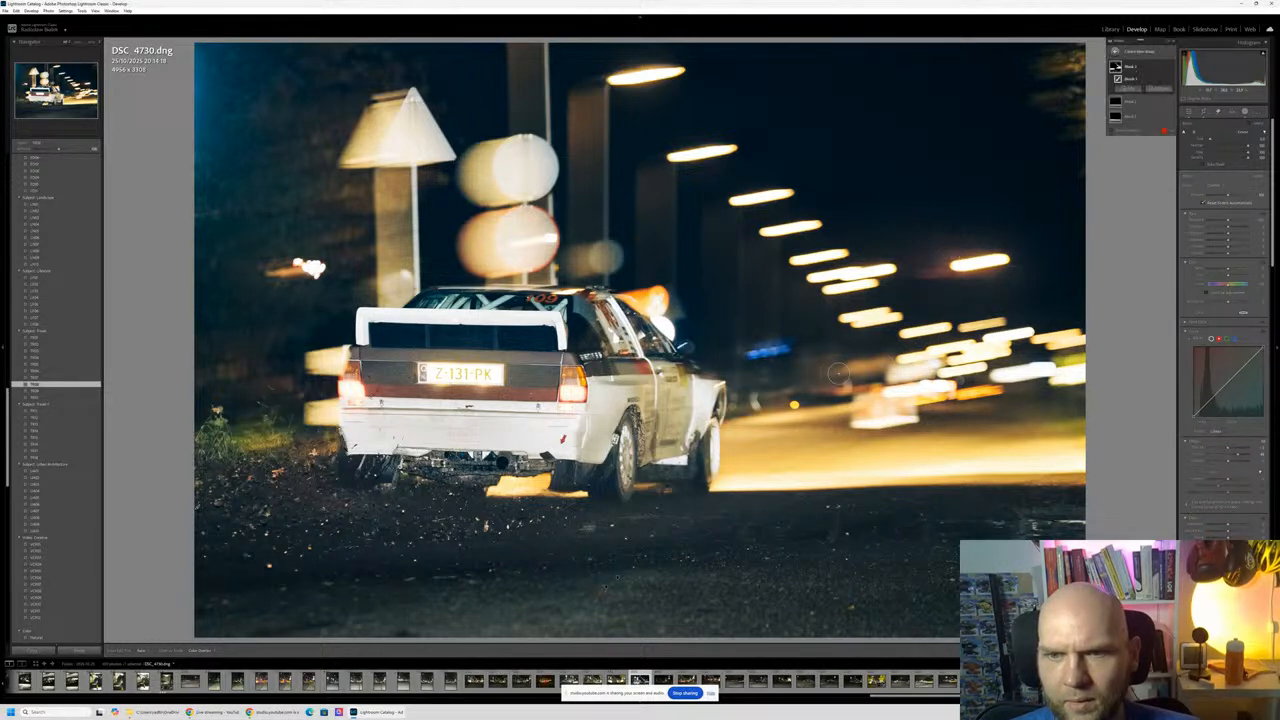
pyautogui.hotkey('ctrl', 'z')
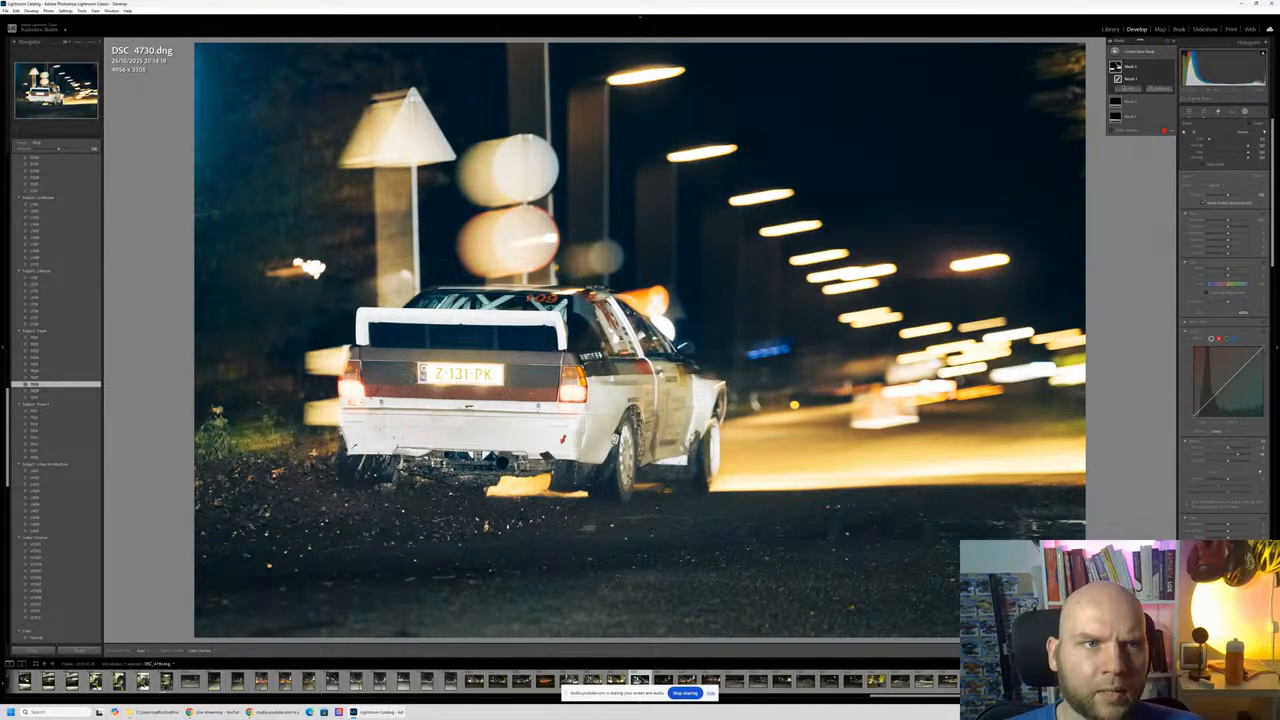
# Step: Subtract from the brush mask with a brush around the isolated orange street light in the dark sky
pyautogui.click(79, 45)
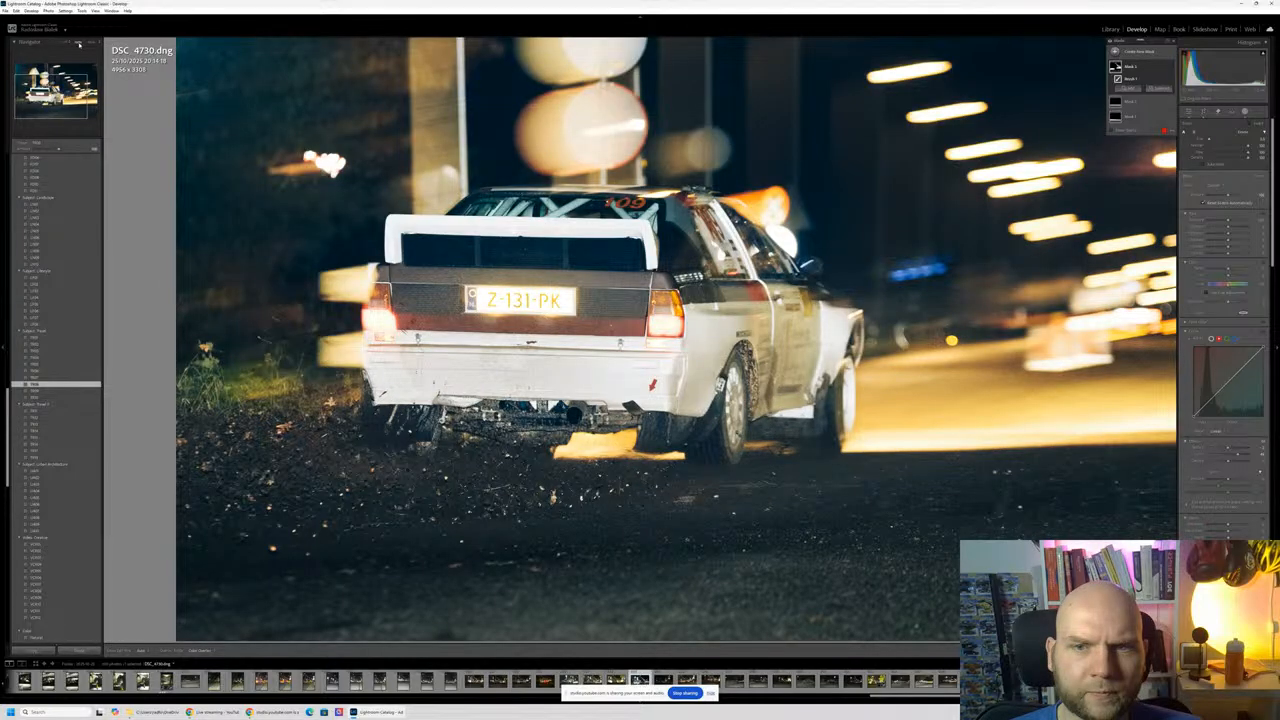
pyautogui.click(79, 45)
pyautogui.click(1160, 89)
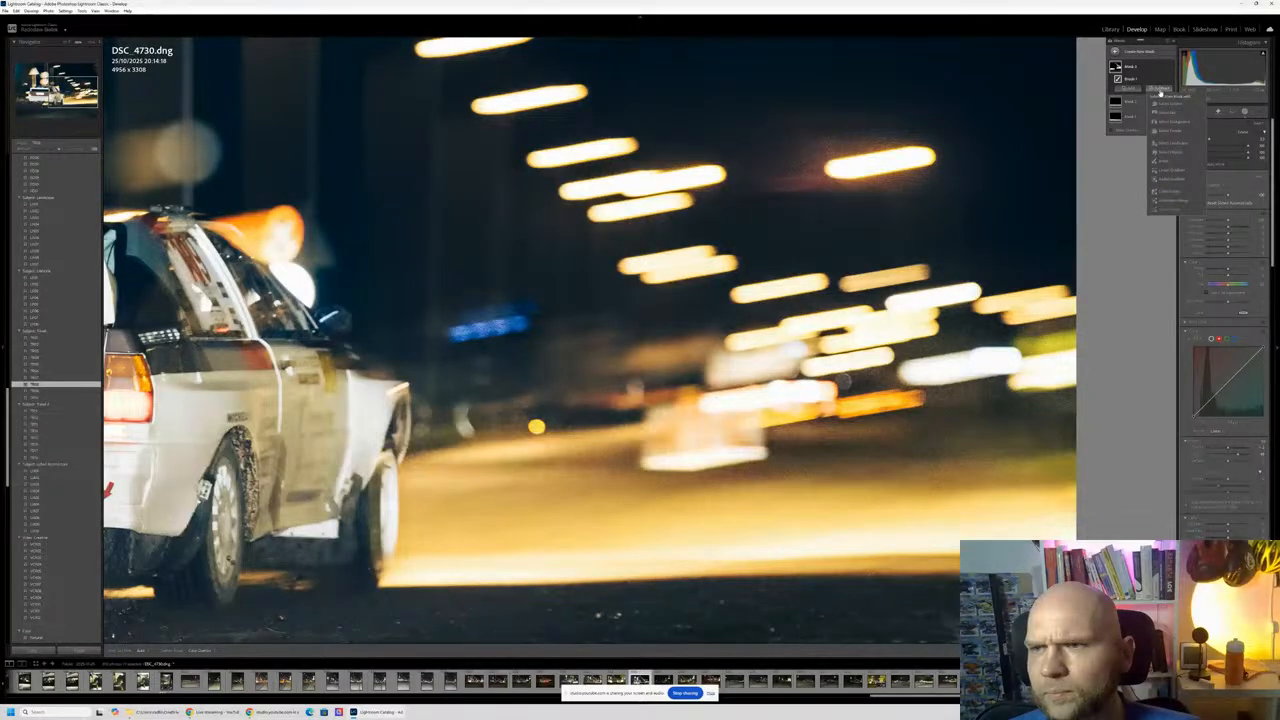
pyautogui.click(1165, 144)
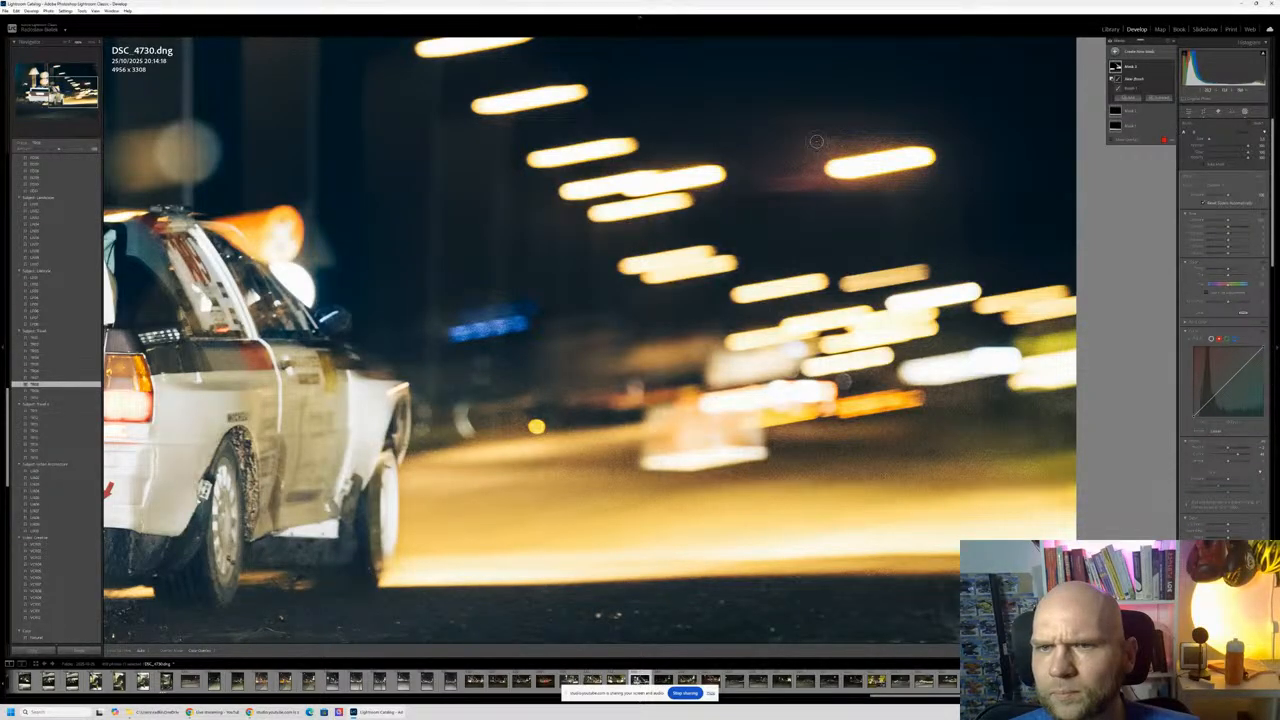
pyautogui.moveTo(816, 142)
pyautogui.mouseDown()
pyautogui.moveTo(888, 132)
pyautogui.moveTo(797, 145)
pyautogui.moveTo(857, 145)
pyautogui.moveTo(814, 201)
pyautogui.moveTo(808, 171)
pyautogui.moveTo(776, 152)
pyautogui.moveTo(784, 187)
pyautogui.moveTo(776, 179)
pyautogui.moveTo(808, 150)
pyautogui.moveTo(789, 214)
pyautogui.moveTo(916, 189)
pyautogui.moveTo(834, 194)
pyautogui.mouseUp()
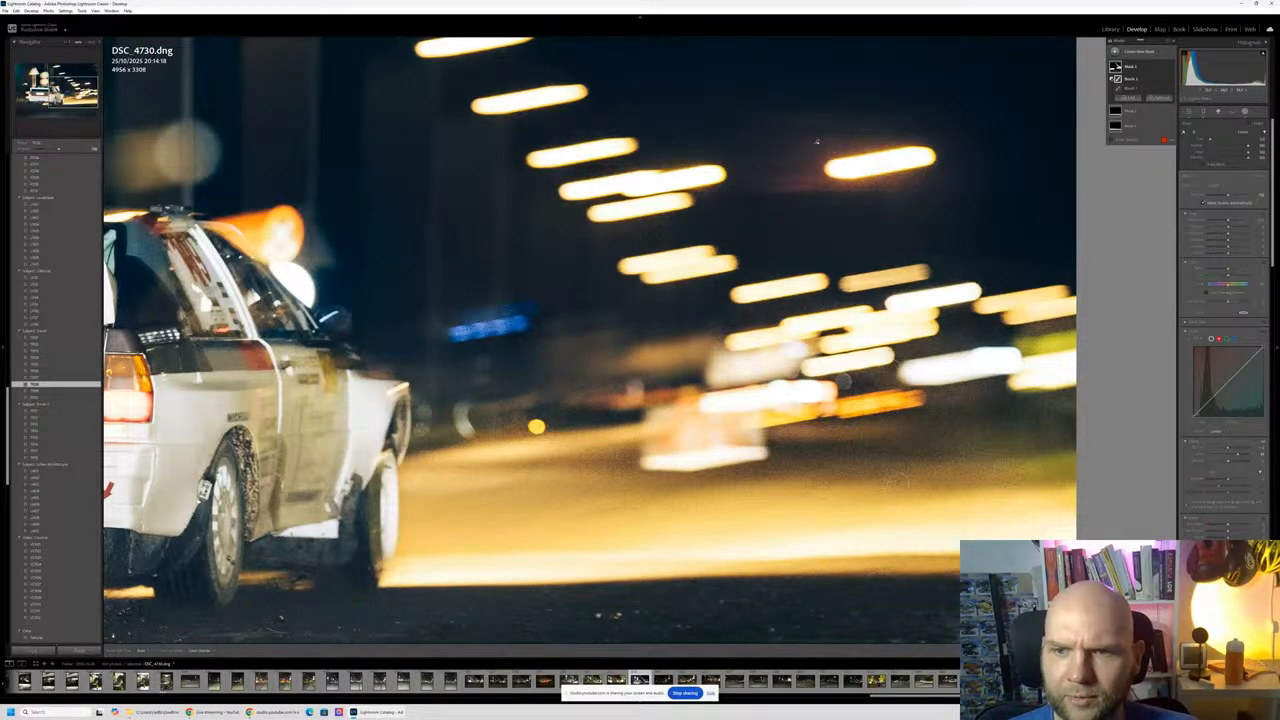
# Step: Brush the effect away from the grainy yellow road and the dark background ahead of the car, undoing one stroke
pyautogui.moveTo(799, 450); pyautogui.dragTo(851, 448)
pyautogui.moveTo(725, 505)
pyautogui.mouseDown()
pyautogui.moveTo(1042, 450)
pyautogui.moveTo(851, 491)
pyautogui.mouseUp()
pyautogui.hotkey('ctrl', 'z')
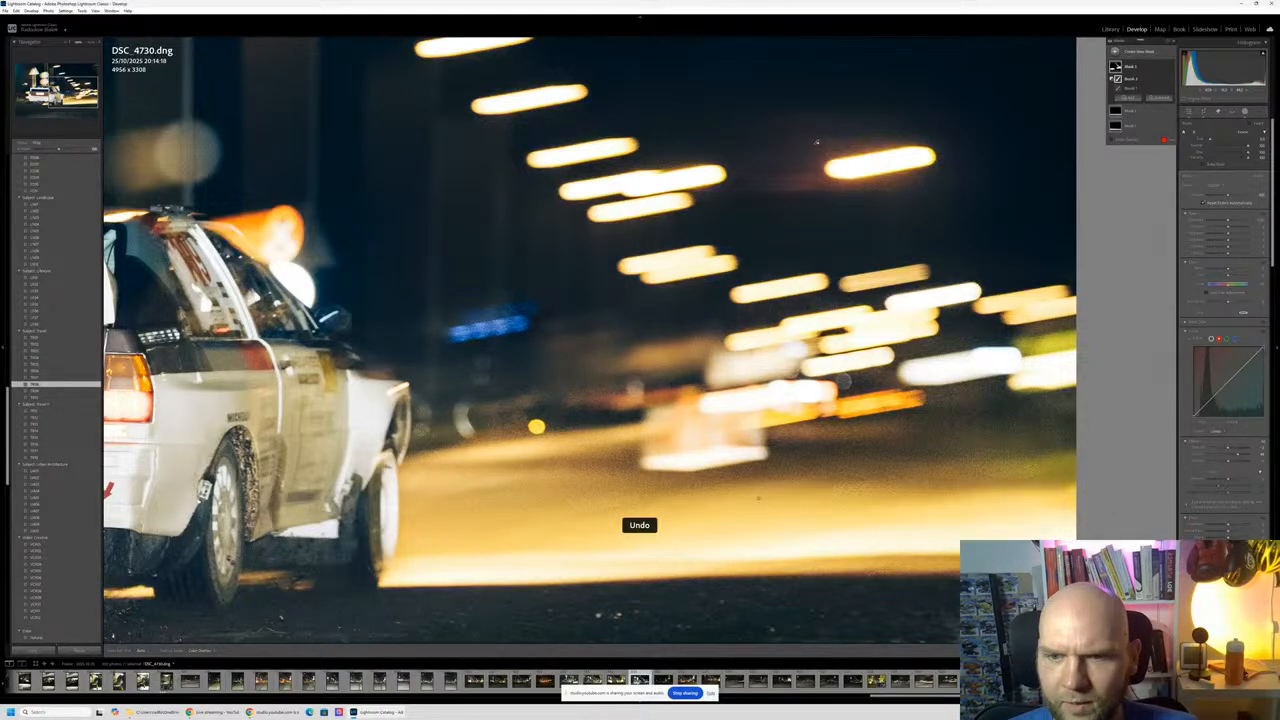
pyautogui.moveTo(812, 450); pyautogui.dragTo(805, 443)
pyautogui.moveTo(1010, 415); pyautogui.dragTo(925, 448)
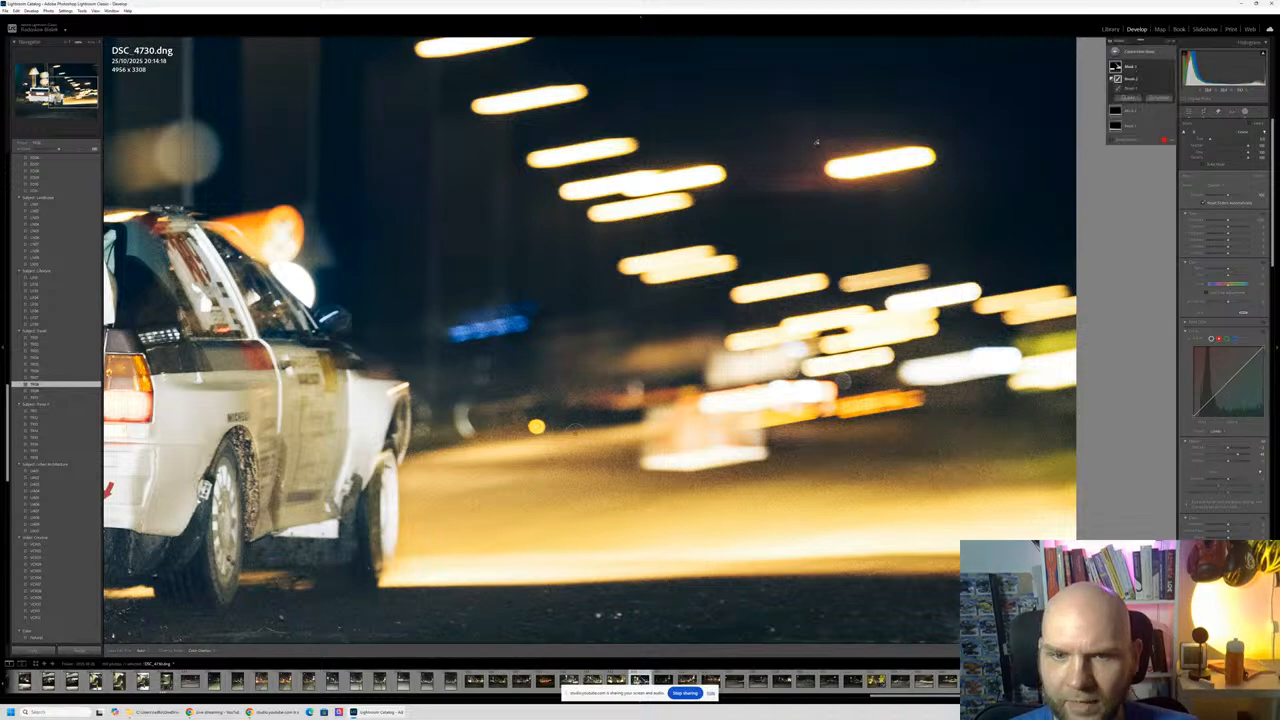
pyautogui.moveTo(450, 318); pyautogui.dragTo(446, 320)
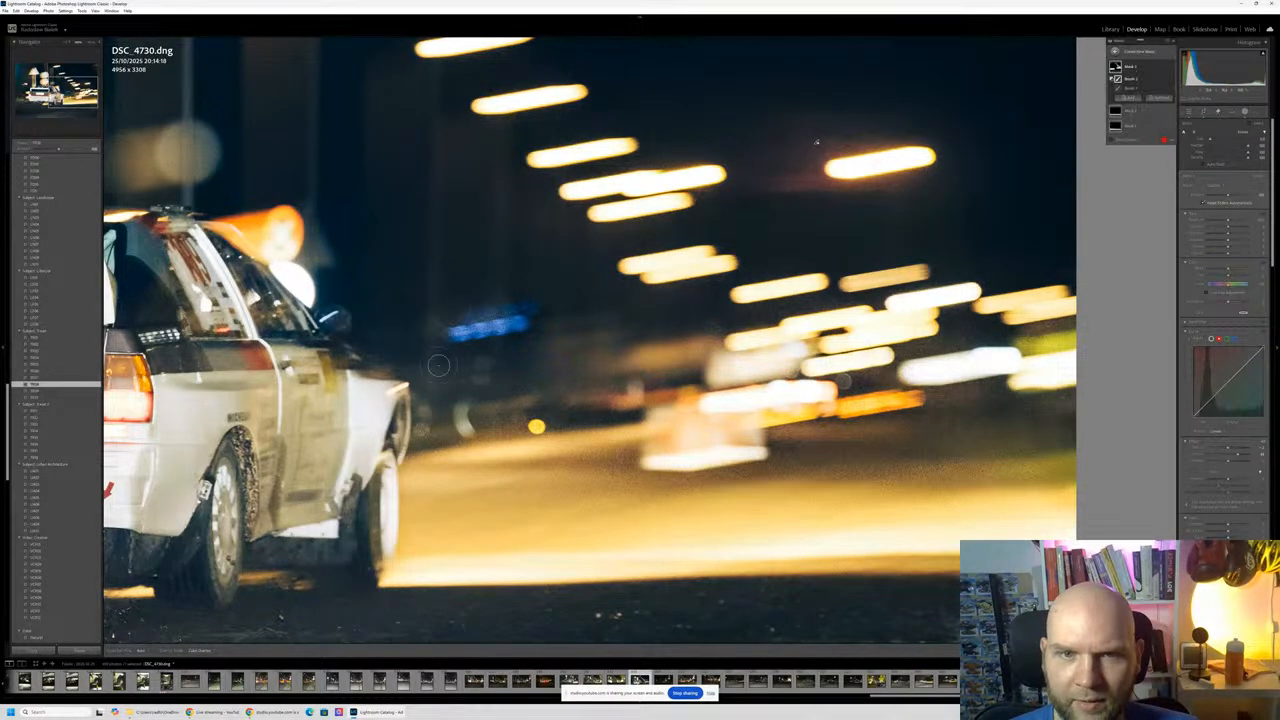
pyautogui.moveTo(438, 365); pyautogui.dragTo(525, 372)
pyautogui.press('z')
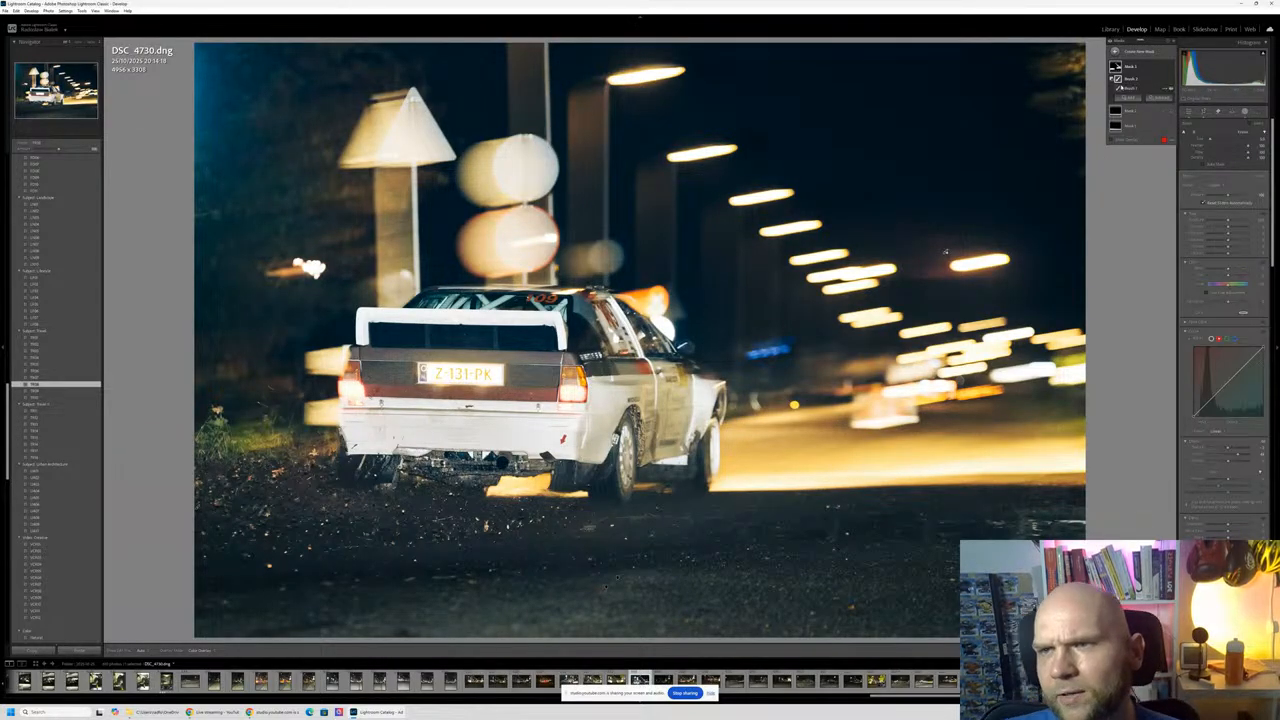
# Step: Create an Objects mask for the car's licence plate, strongly lower its highlights and check the plate up close
pyautogui.click(1116, 60)
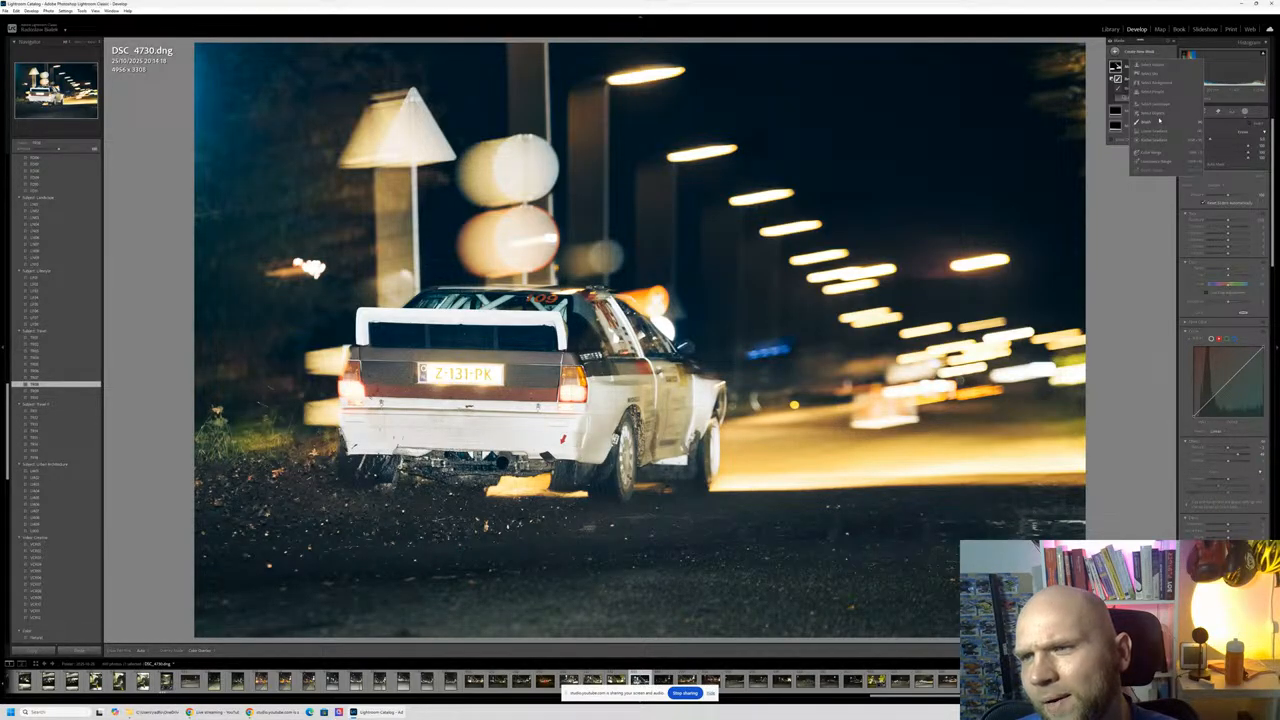
pyautogui.click(1158, 114)
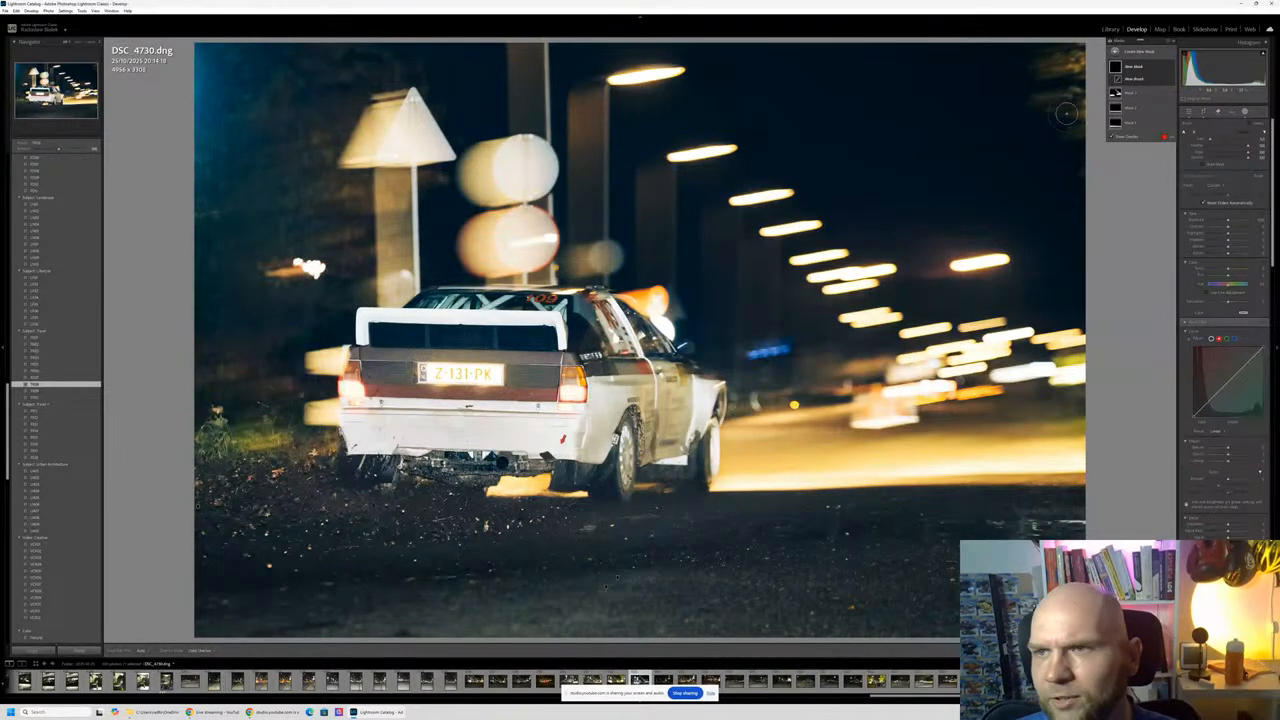
pyautogui.click(1116, 55)
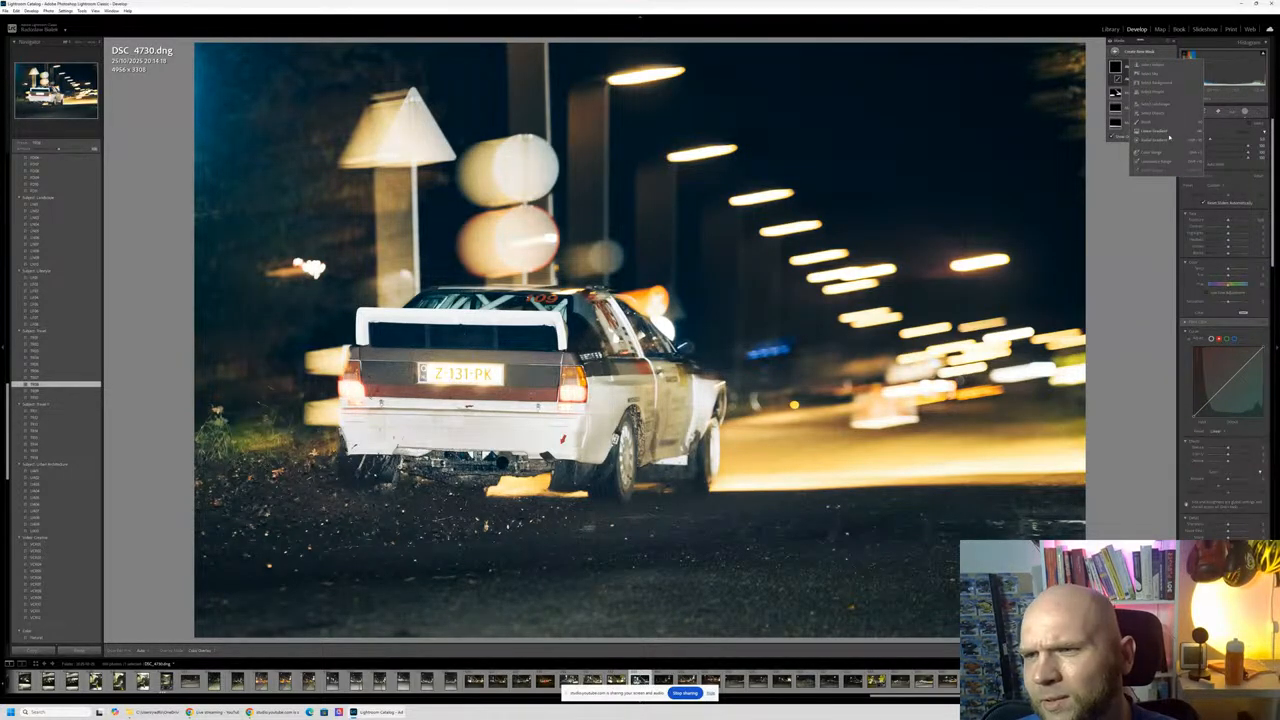
pyautogui.click(1158, 113)
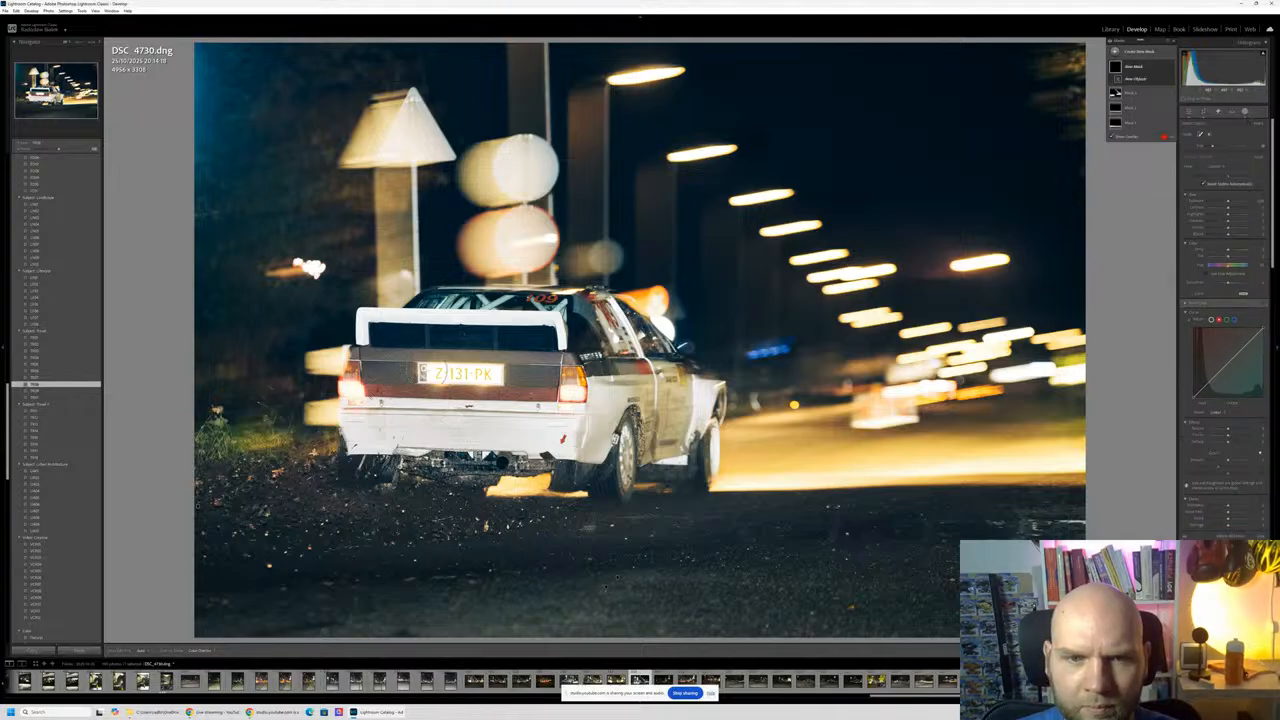
pyautogui.click(497, 377)
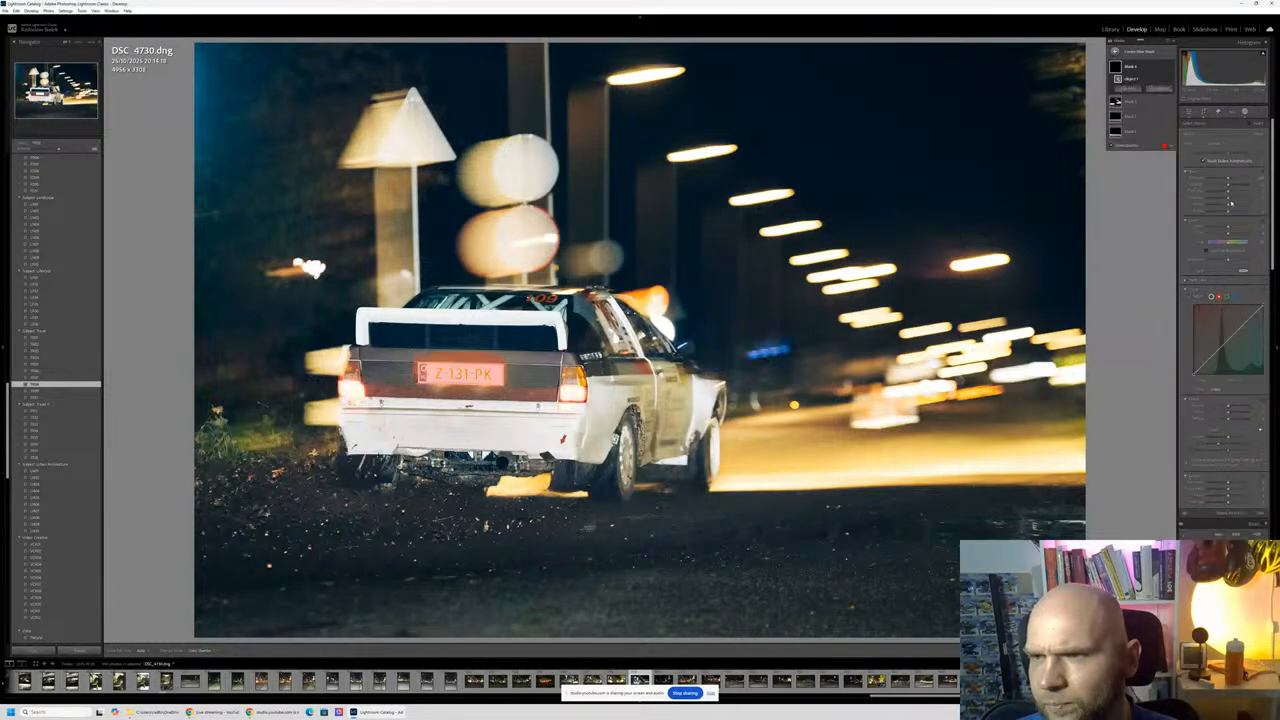
pyautogui.moveTo(1228, 193); pyautogui.dragTo(1164, 195)
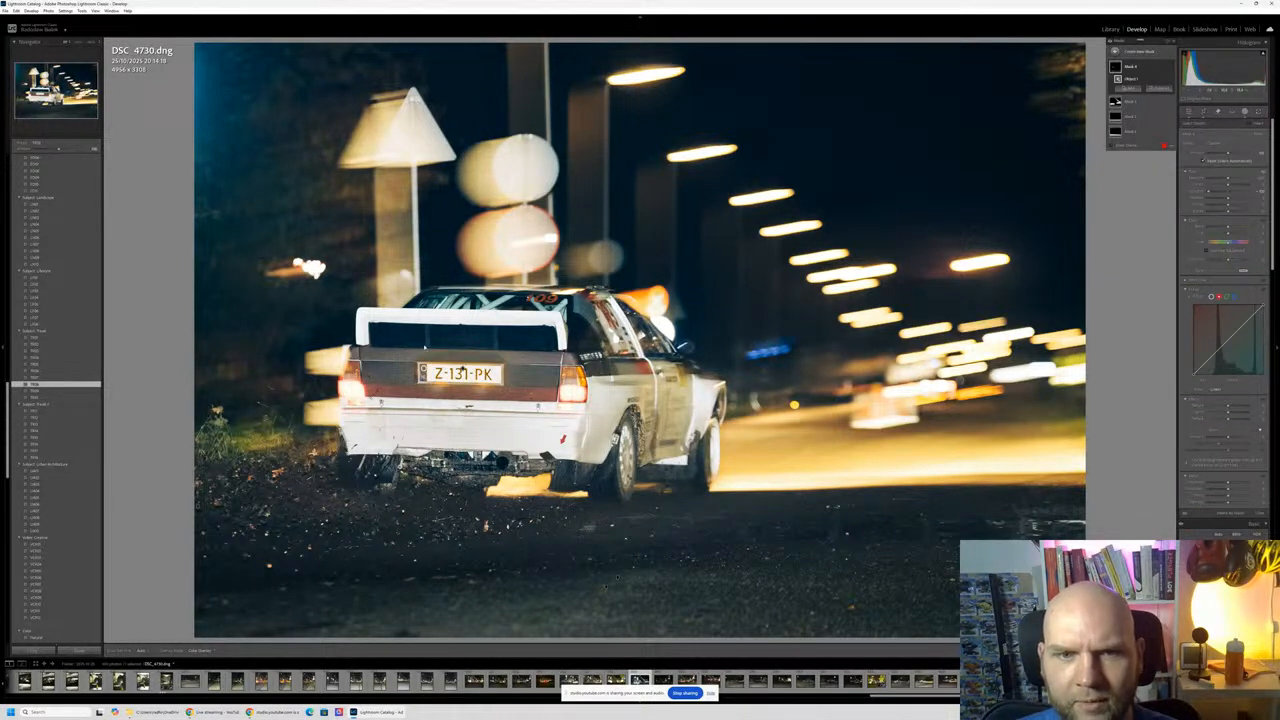
pyautogui.click(450, 377)
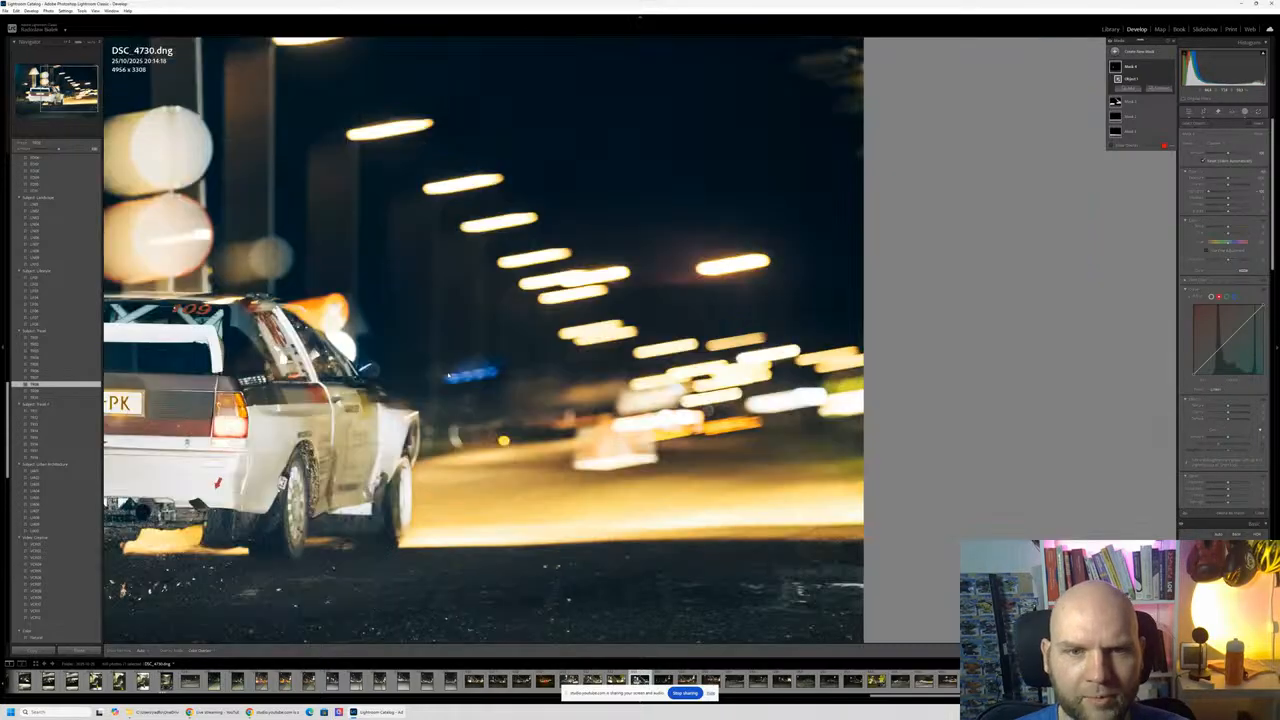
pyautogui.click(449, 377)
pyautogui.moveTo(449, 377); pyautogui.dragTo(912, 363)
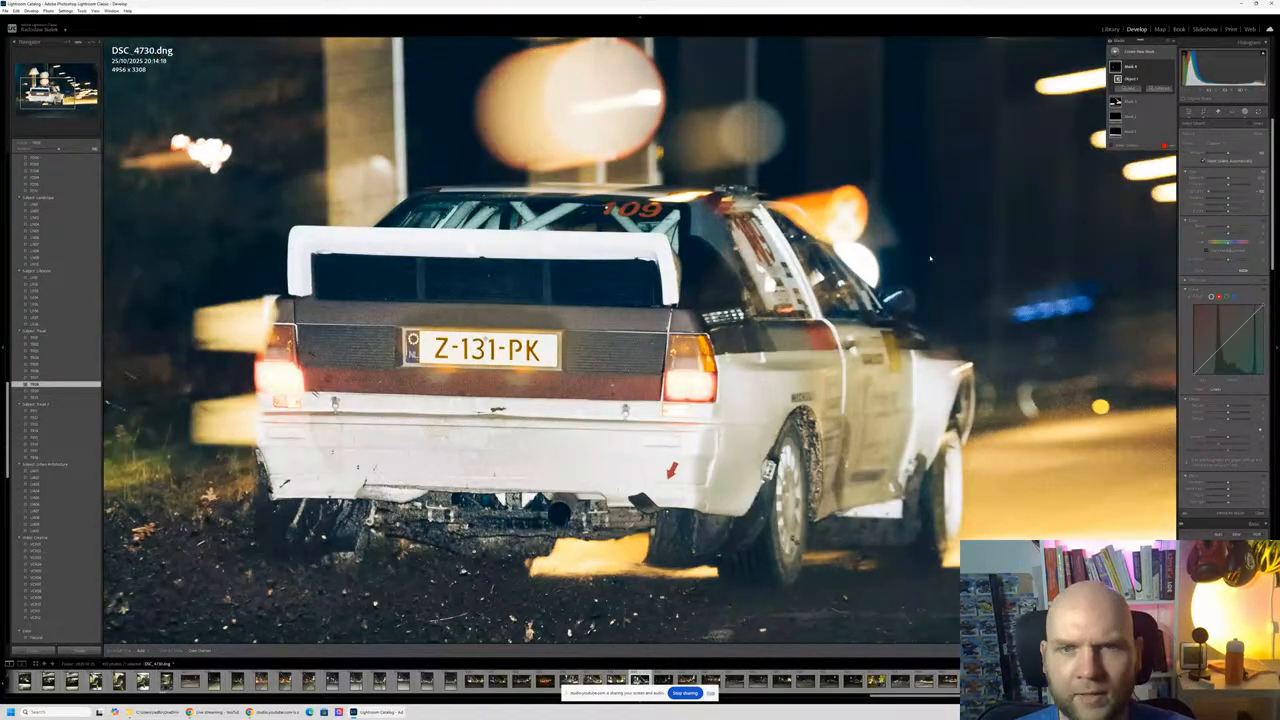
# Step: Subtract the body areas directly above and below the licence plate from the plate mask using two Objects selections
pyautogui.click(1159, 88)
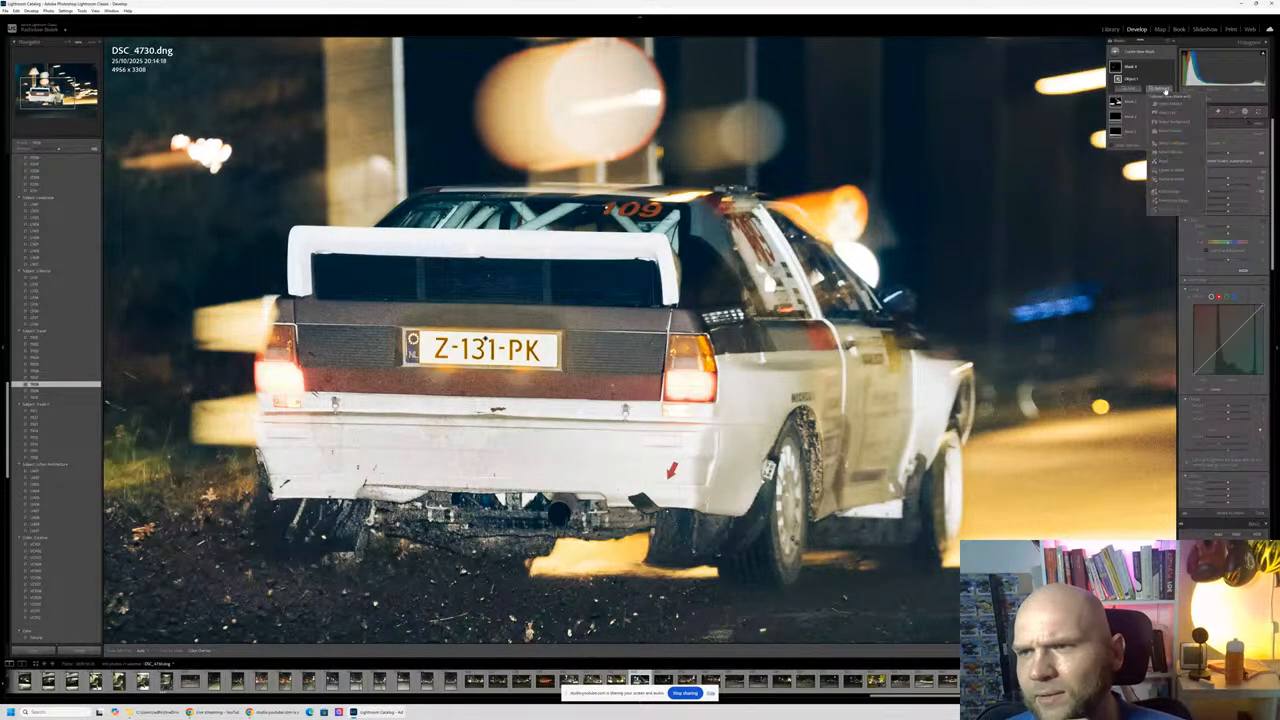
pyautogui.click(1182, 160)
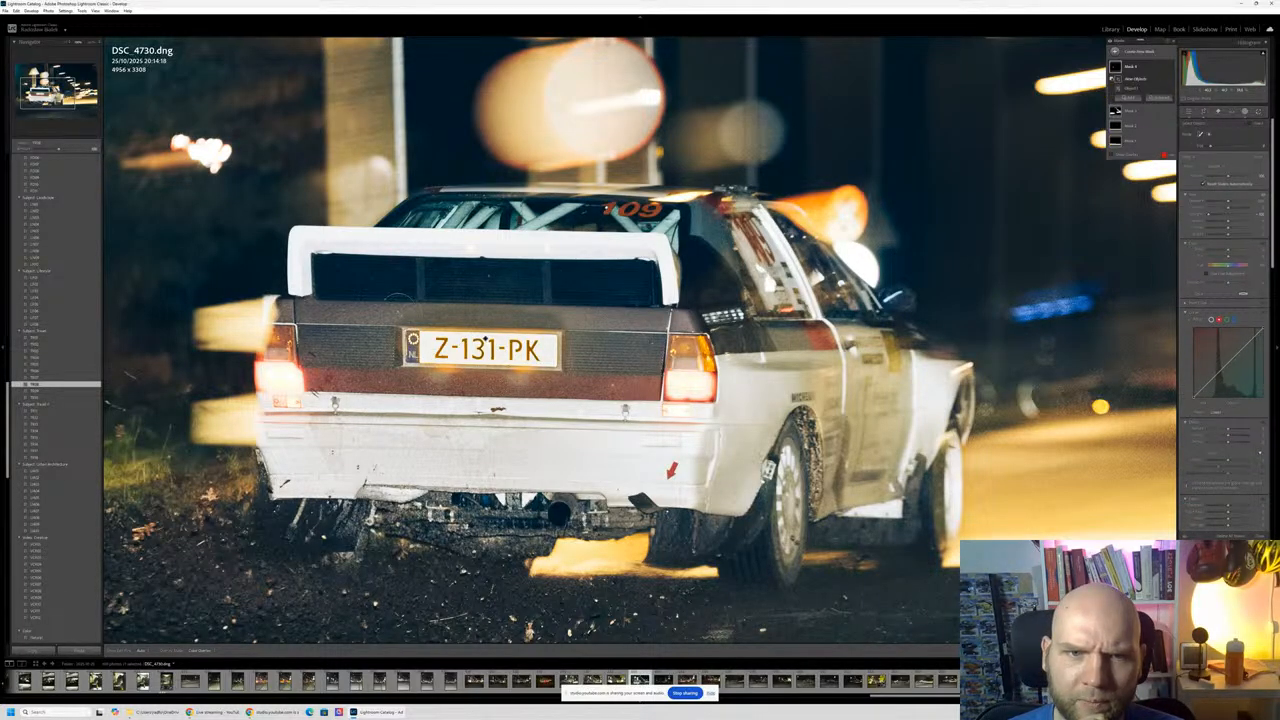
pyautogui.moveTo(388, 312); pyautogui.dragTo(572, 312)
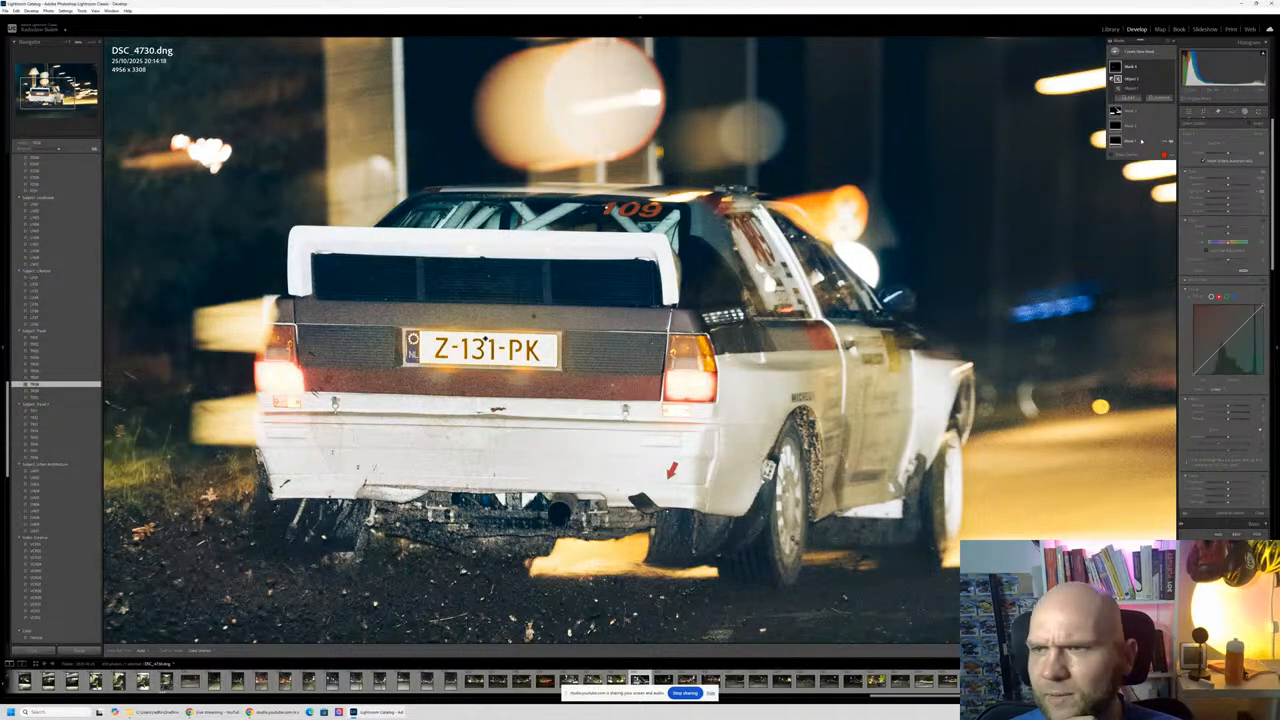
pyautogui.click(1158, 97)
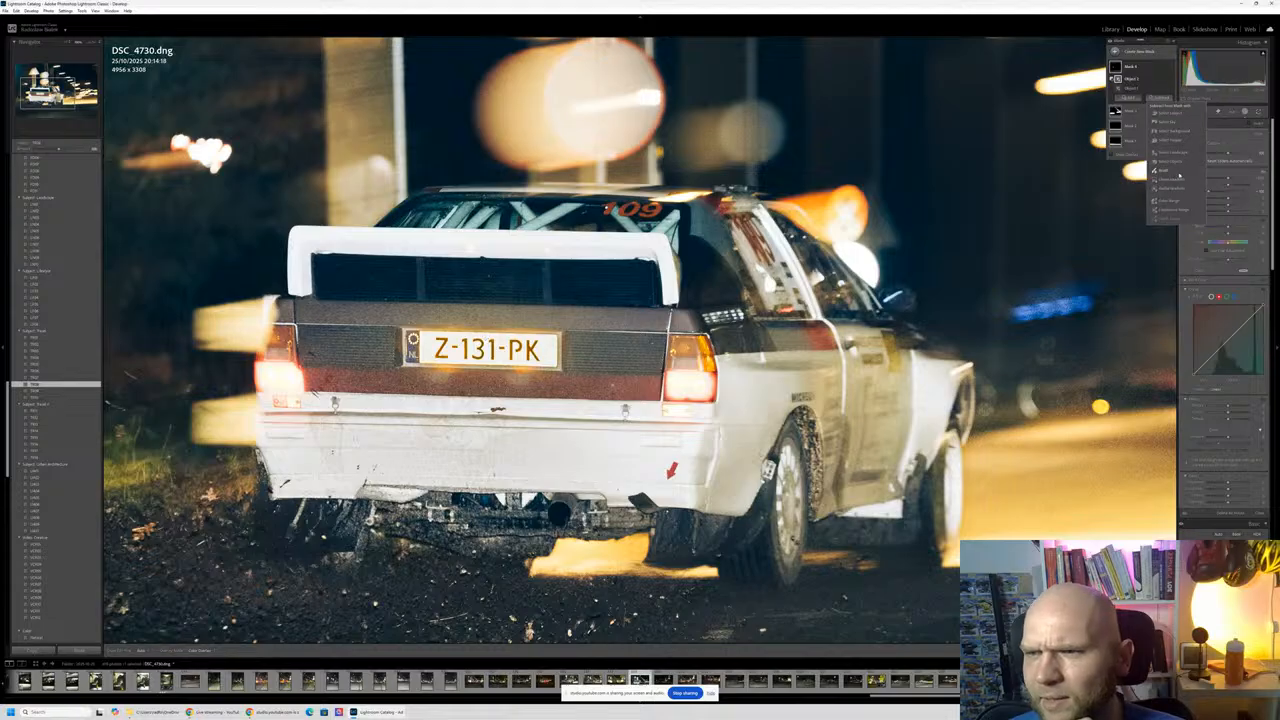
pyautogui.click(1172, 162)
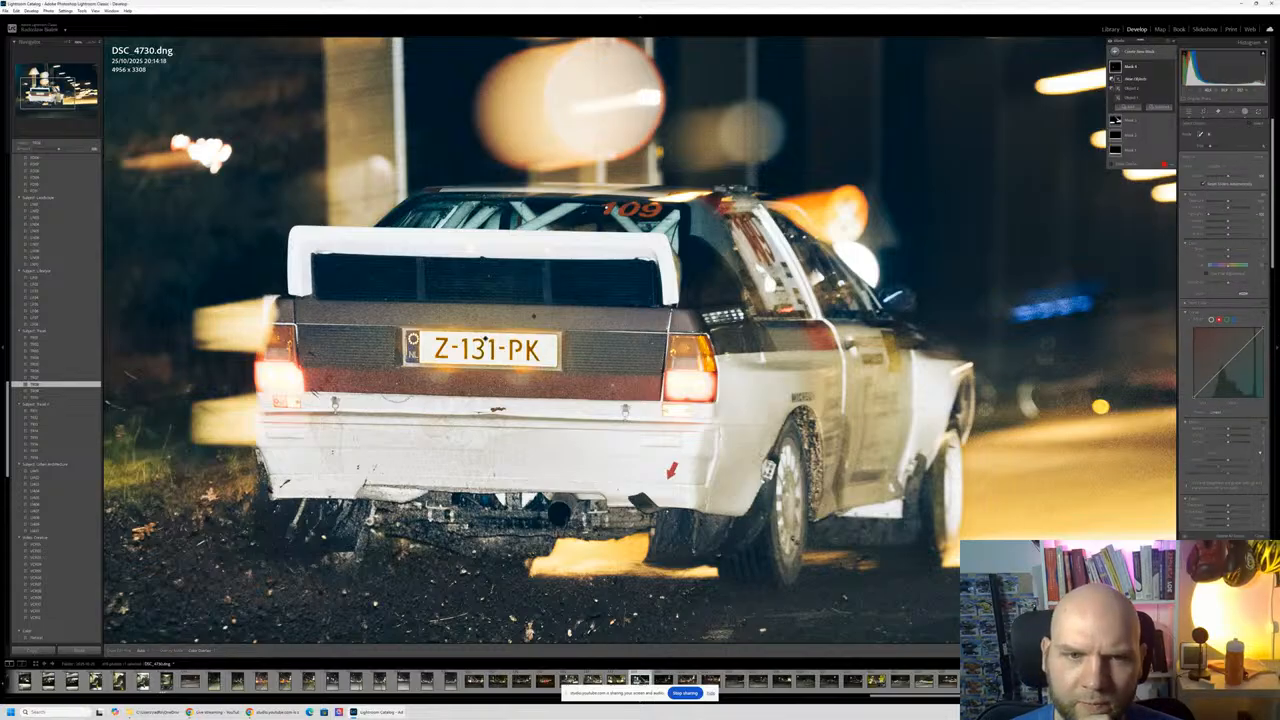
pyautogui.moveTo(392, 383); pyautogui.dragTo(591, 383)
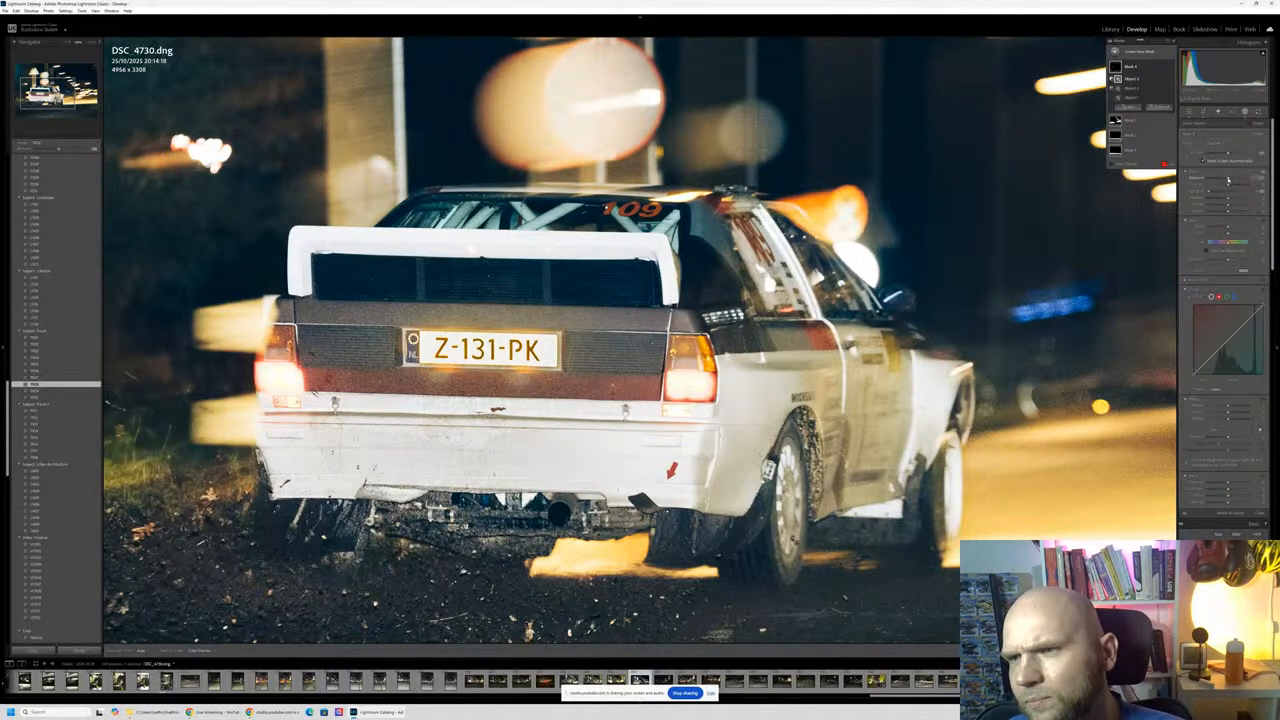
# Step: Lower the plate mask's exposure and whites, and fine-tune its white balance while viewing the whole photo
pyautogui.moveTo(1228, 180); pyautogui.dragTo(1220, 206)
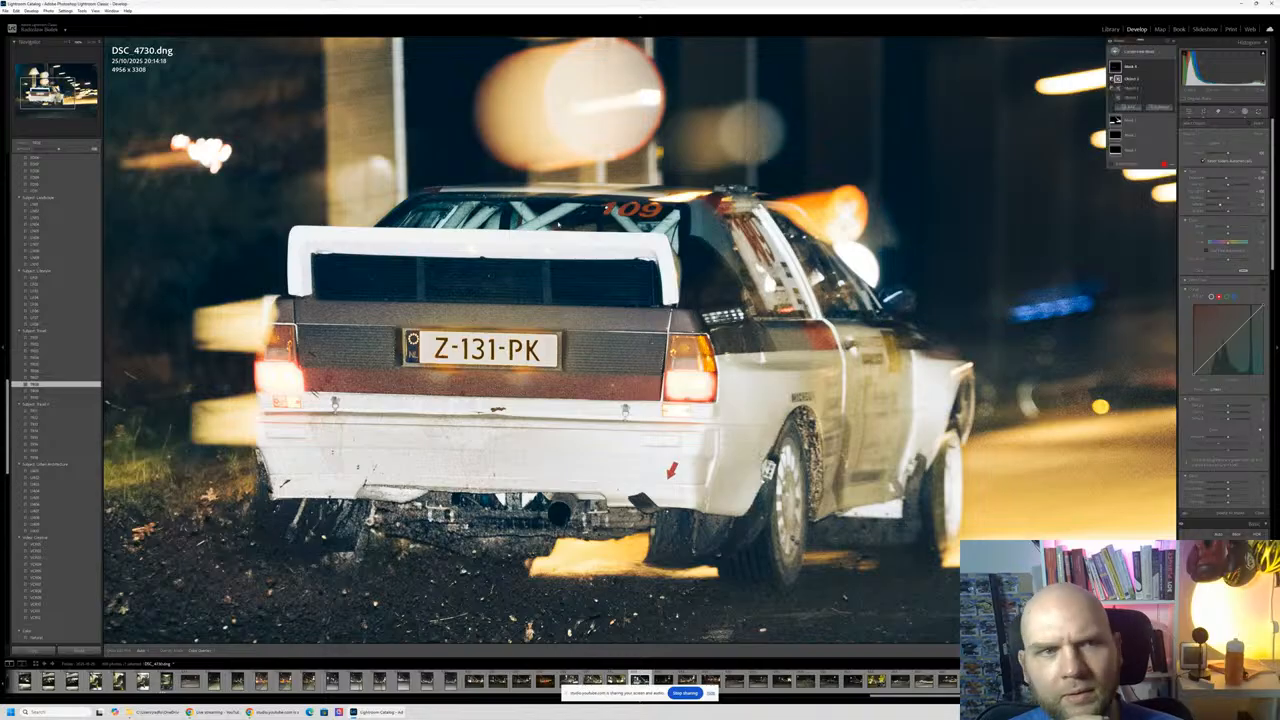
pyautogui.moveTo(490, 350); pyautogui.dragTo(452, 359)
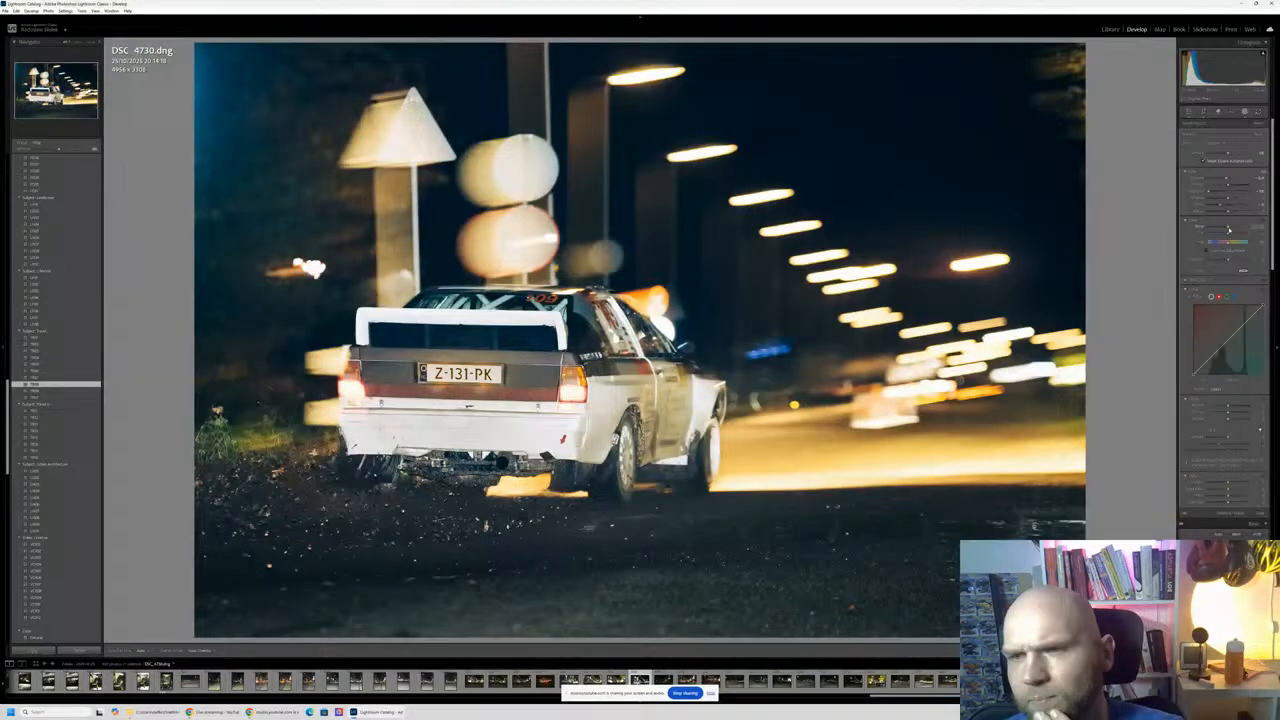
pyautogui.moveTo(1228, 228)
pyautogui.mouseDown()
pyautogui.moveTo(1200, 231)
pyautogui.moveTo(1229, 232)
pyautogui.mouseUp()
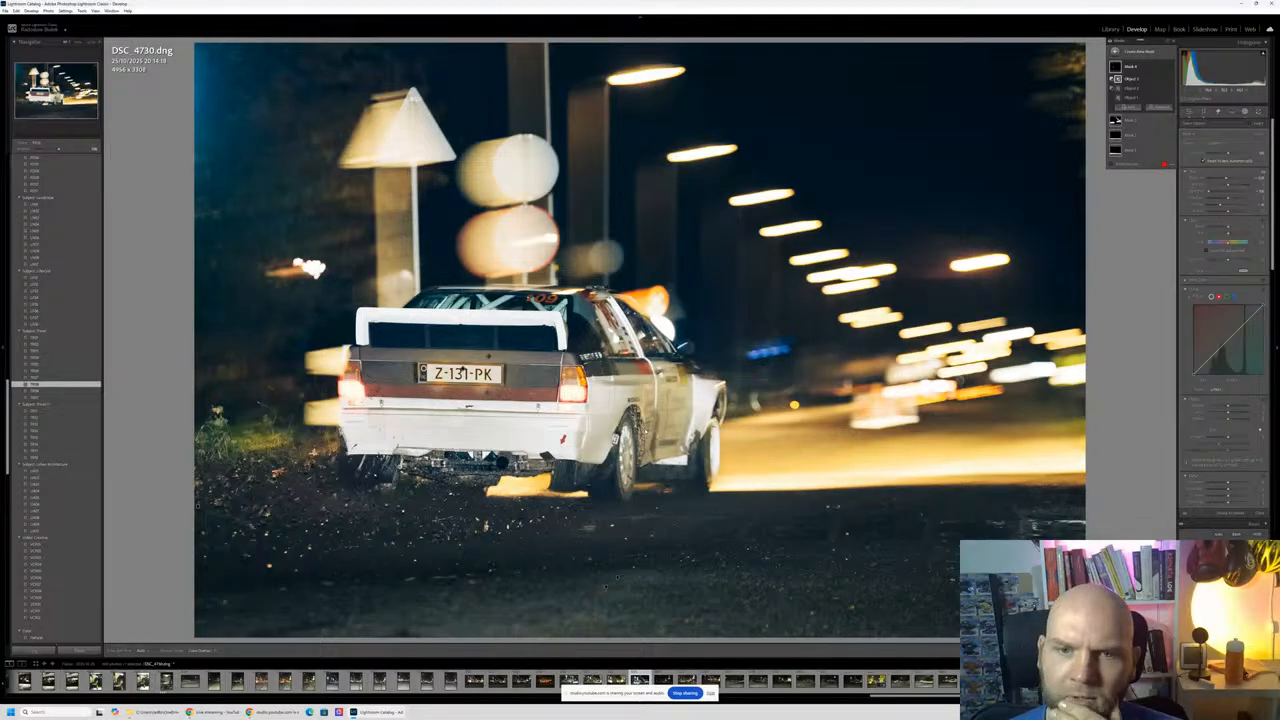
# Step: Return to the photo's global adjustments, readjust the highlights and brighten the overall exposure
pyautogui.click(1108, 32)
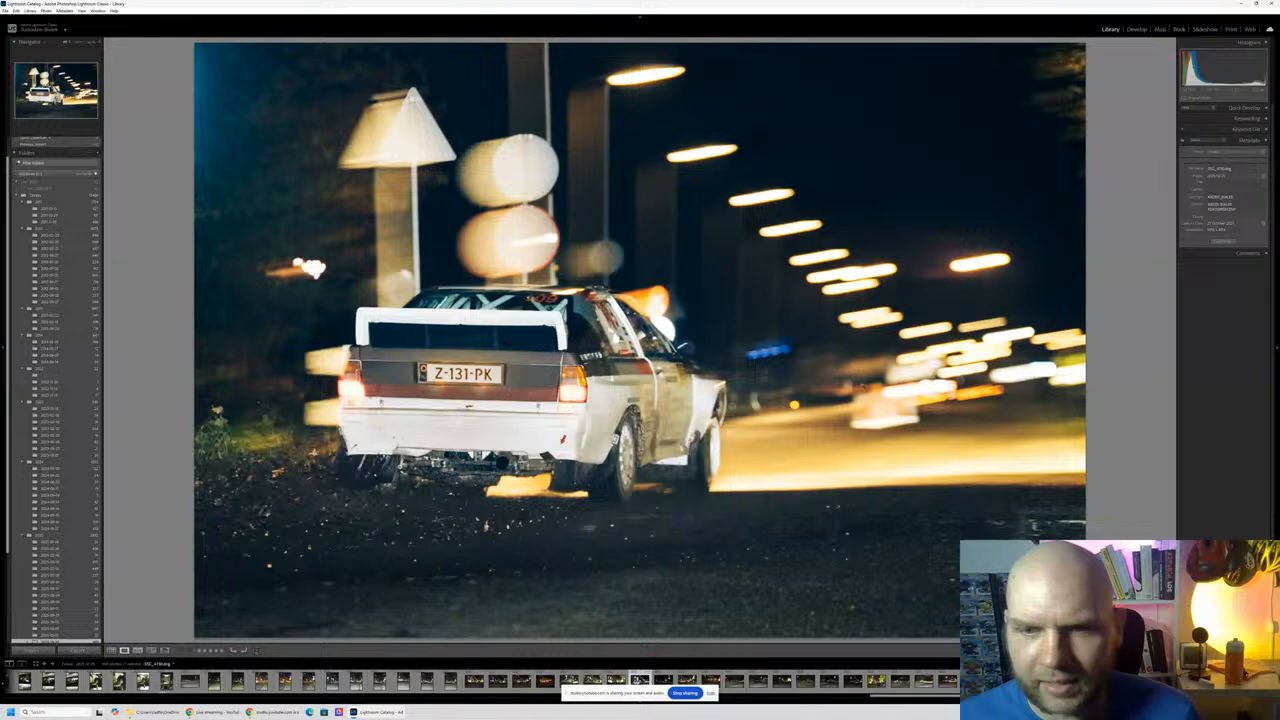
pyautogui.click(1136, 29)
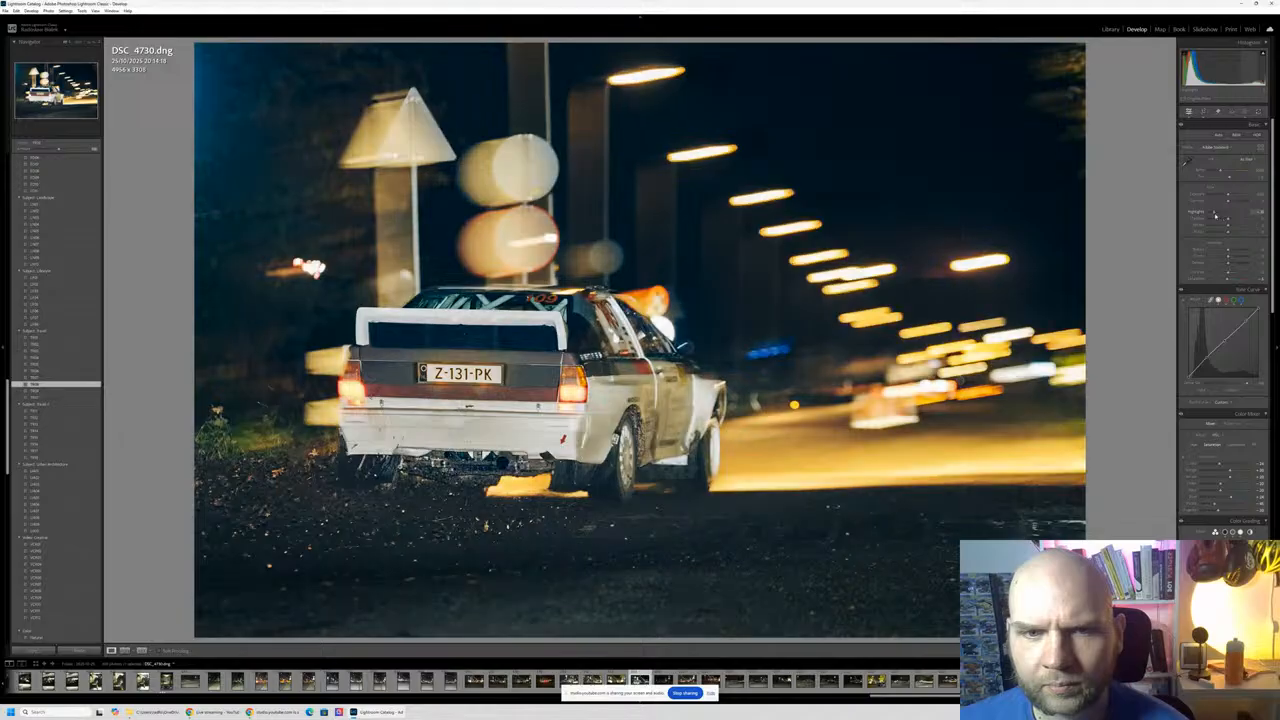
pyautogui.moveTo(1215, 214)
pyautogui.mouseDown()
pyautogui.moveTo(1244, 210)
pyautogui.moveTo(1215, 210)
pyautogui.moveTo(1239, 204)
pyautogui.moveTo(1230, 196)
pyautogui.mouseUp()
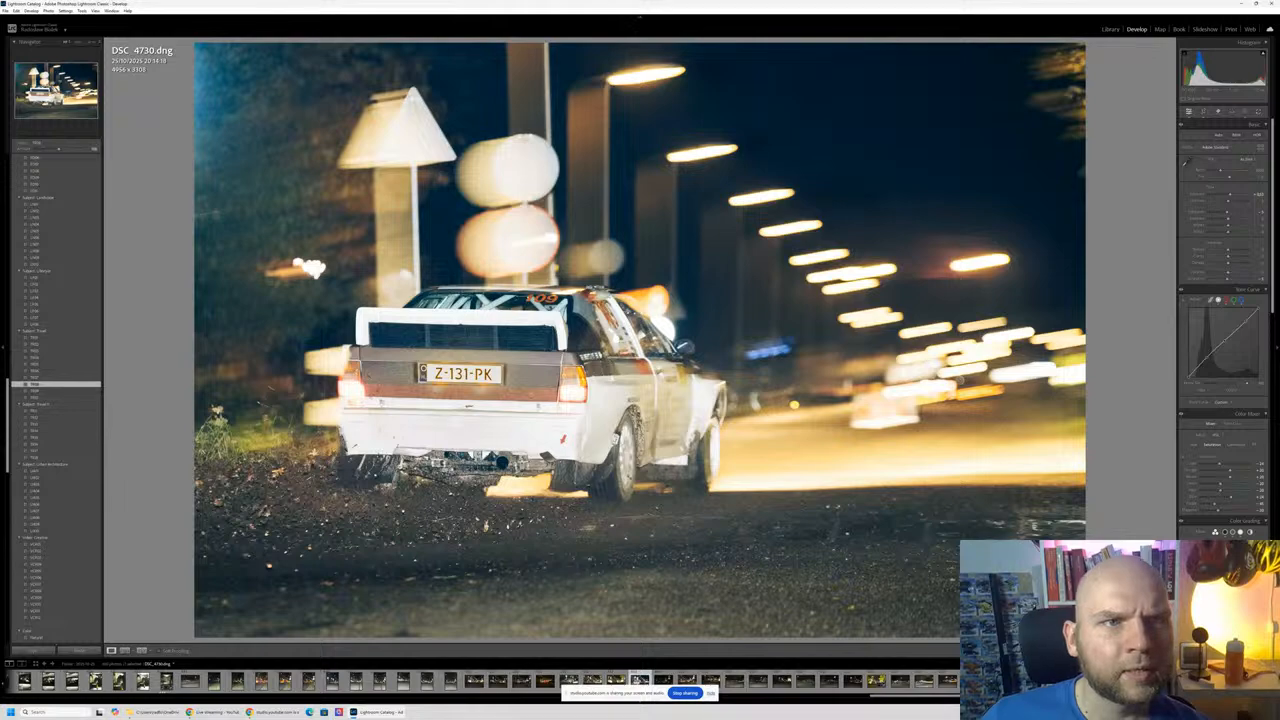
# Step: Remove the bluish glare in the photo's upper-left corner with the generative Remove tool, leaving the crop as it is
pyautogui.click(1203, 111)
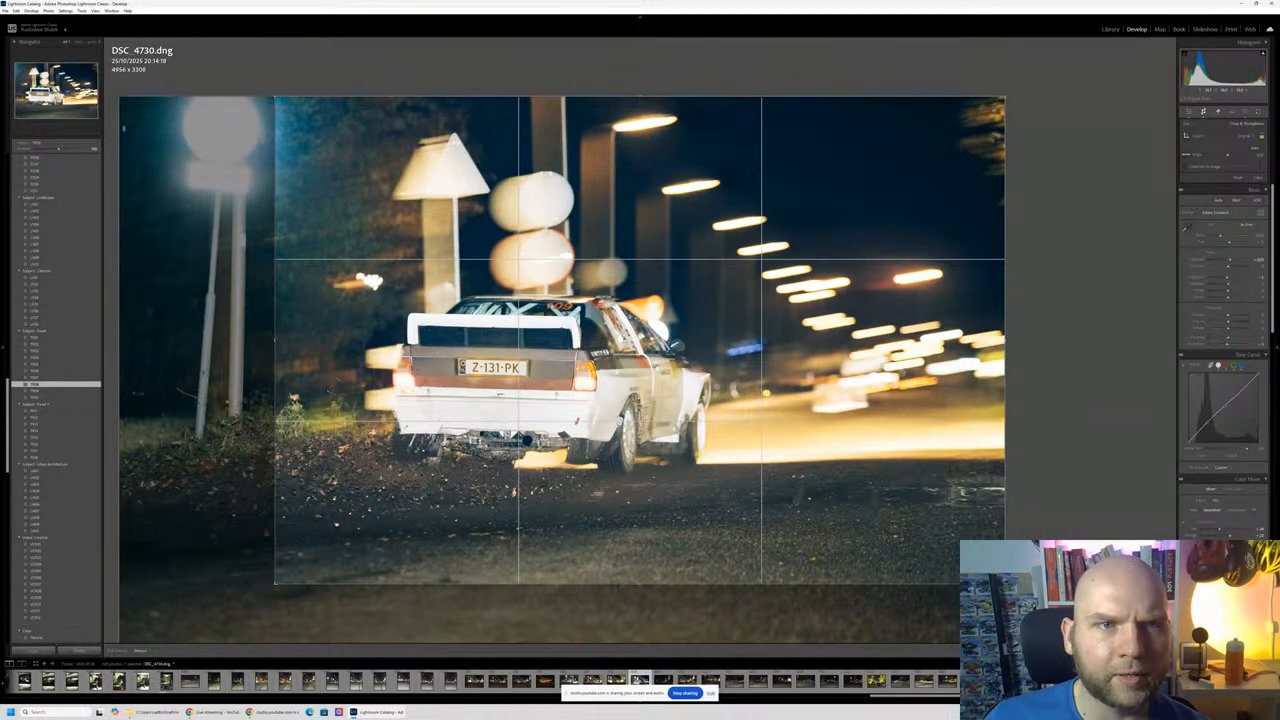
pyautogui.click(1190, 114)
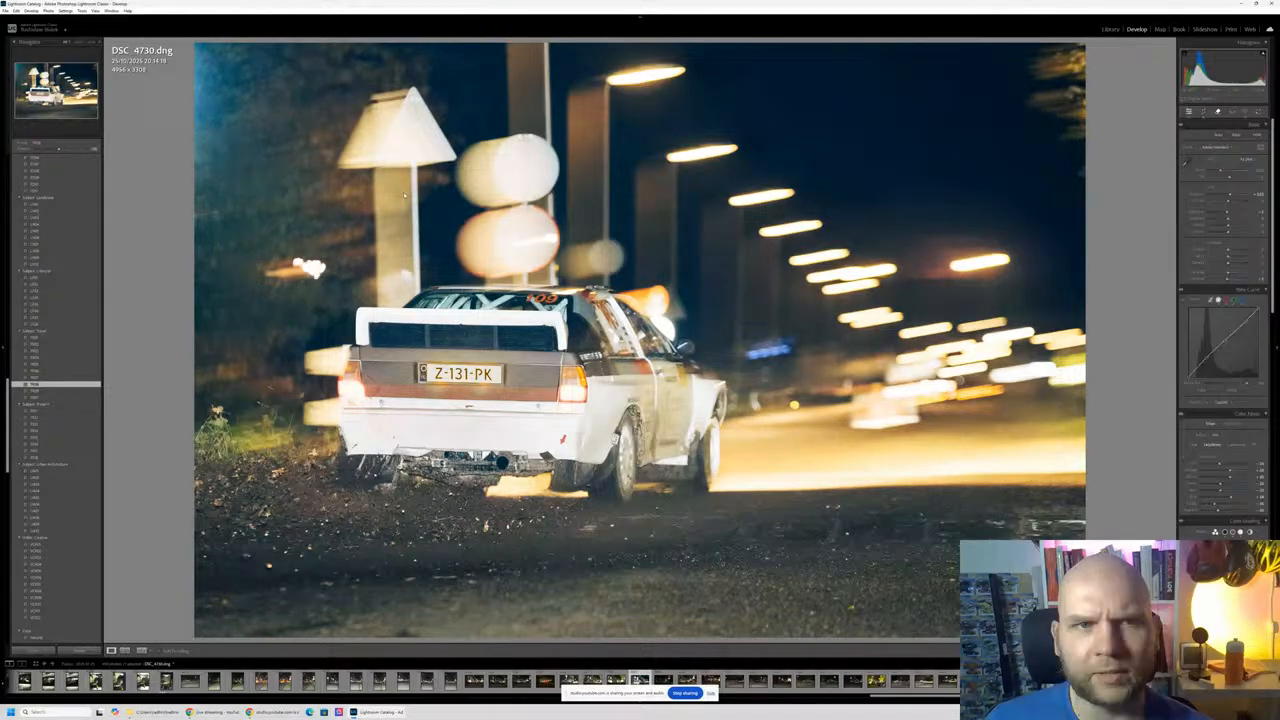
pyautogui.moveTo(198, 207)
pyautogui.mouseDown()
pyautogui.moveTo(238, 30)
pyautogui.moveTo(192, 40)
pyautogui.mouseUp()
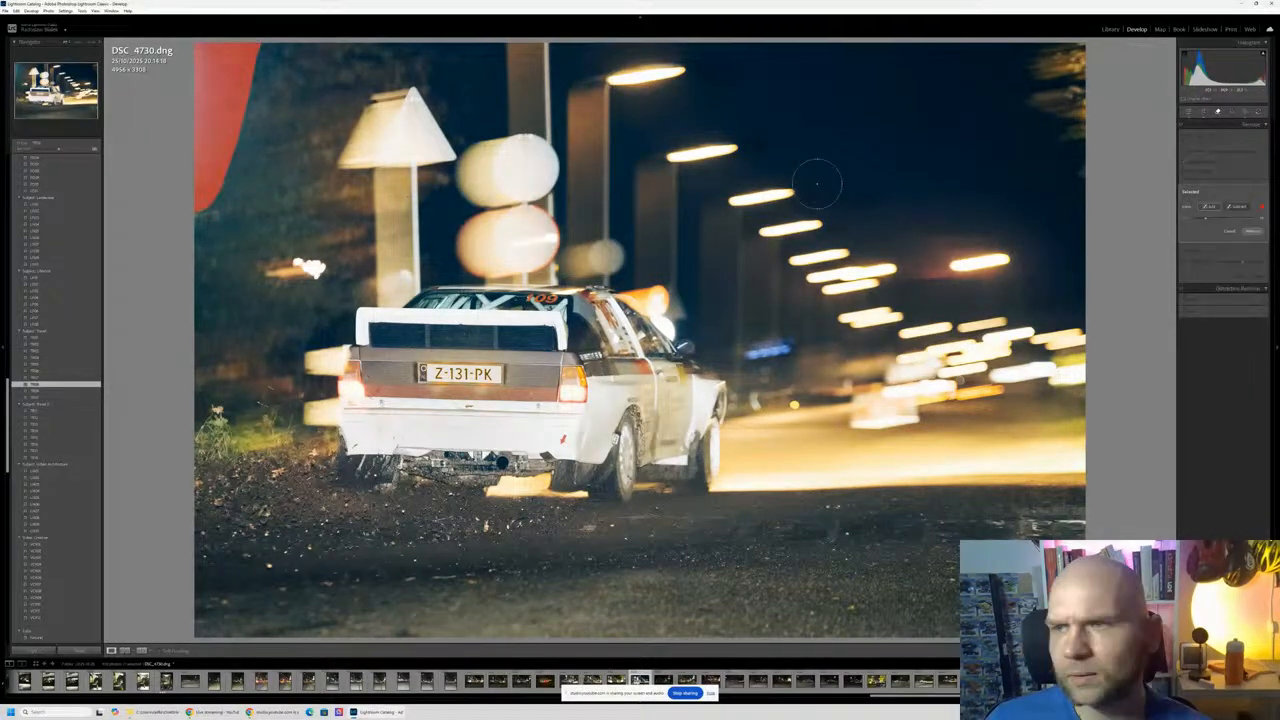
pyautogui.click(1249, 231)
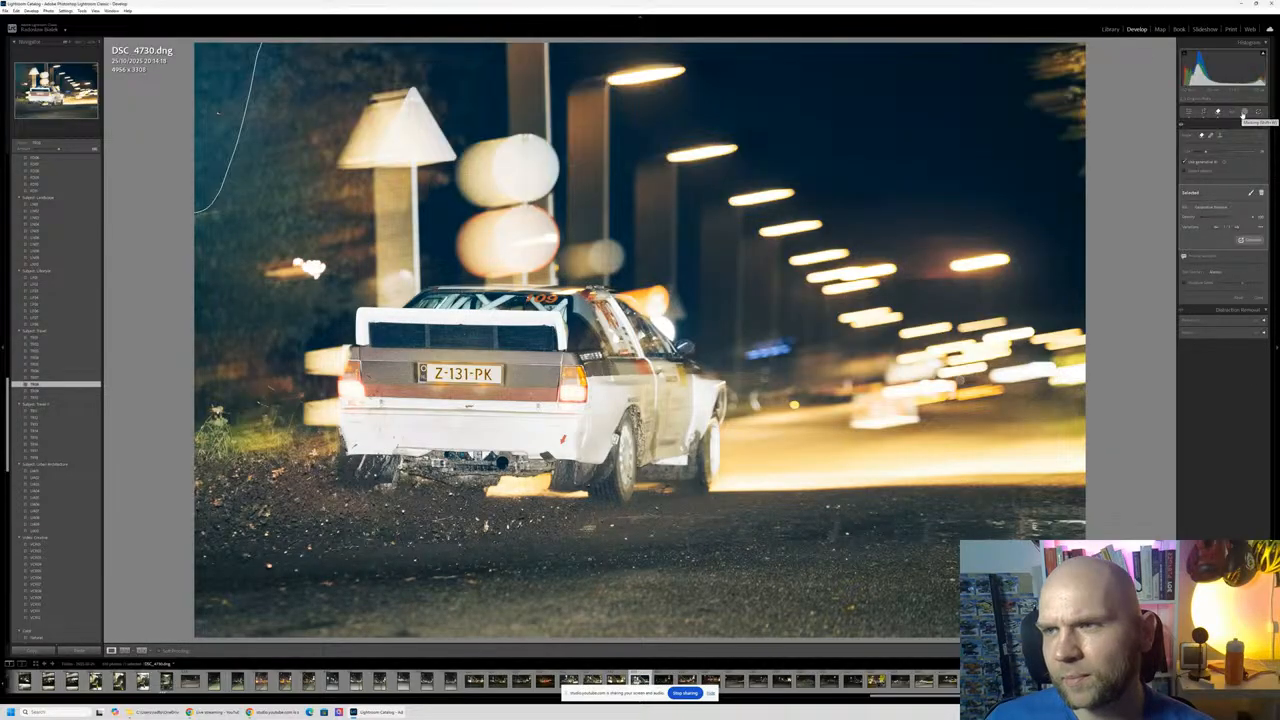
# Step: Create a Background mask around the car, strongly lower its highlights and fine-tune its exposure and contrast
pyautogui.click(1243, 113)
pyautogui.click(1114, 51)
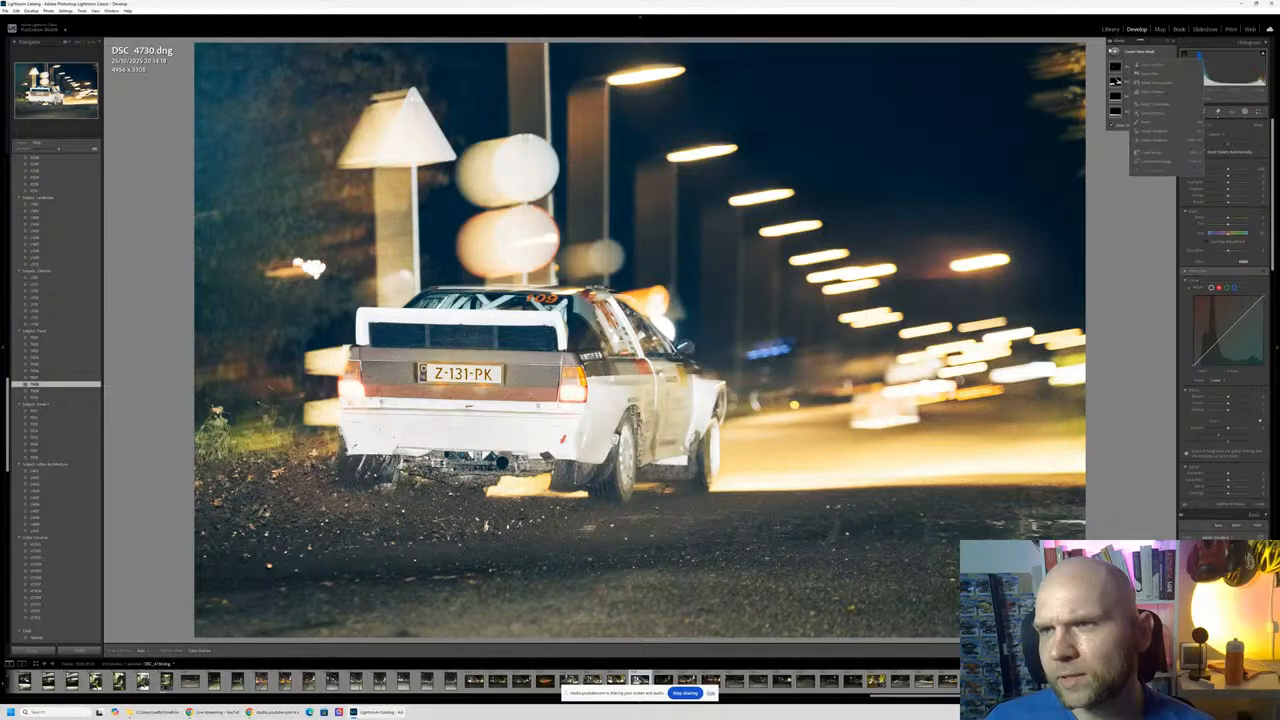
pyautogui.click(1173, 88)
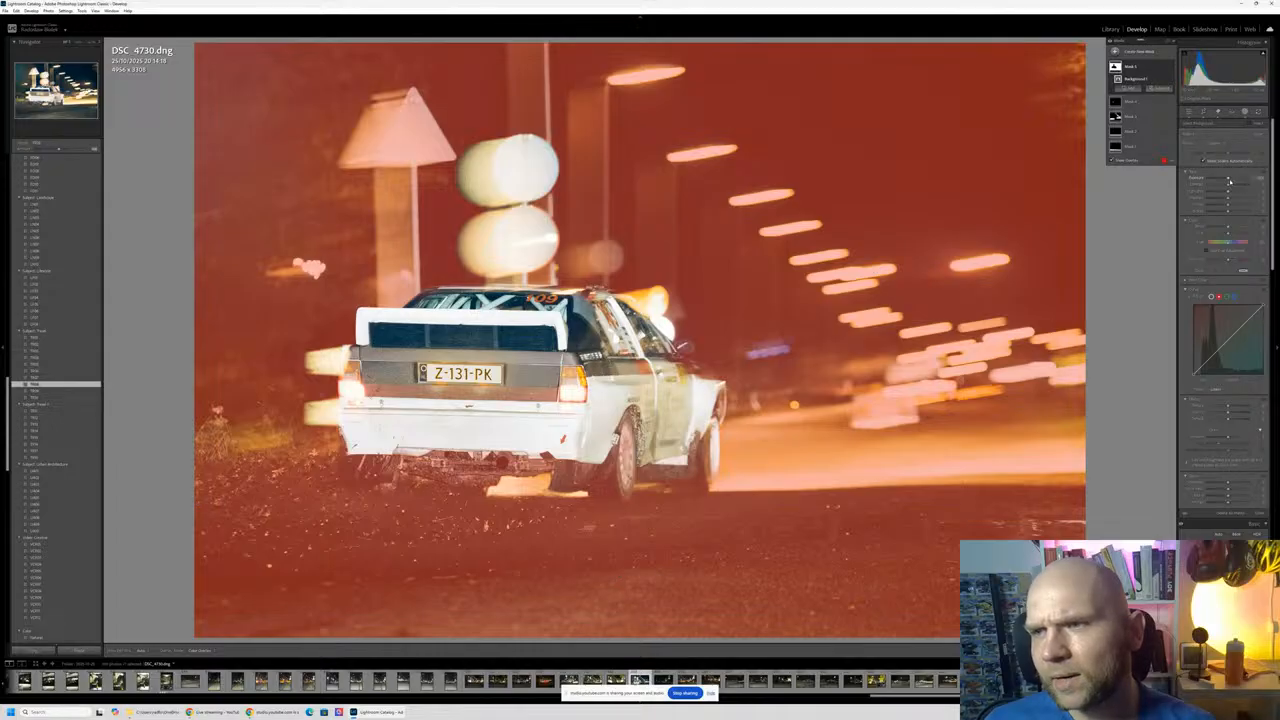
pyautogui.moveTo(1229, 191); pyautogui.dragTo(1228, 192)
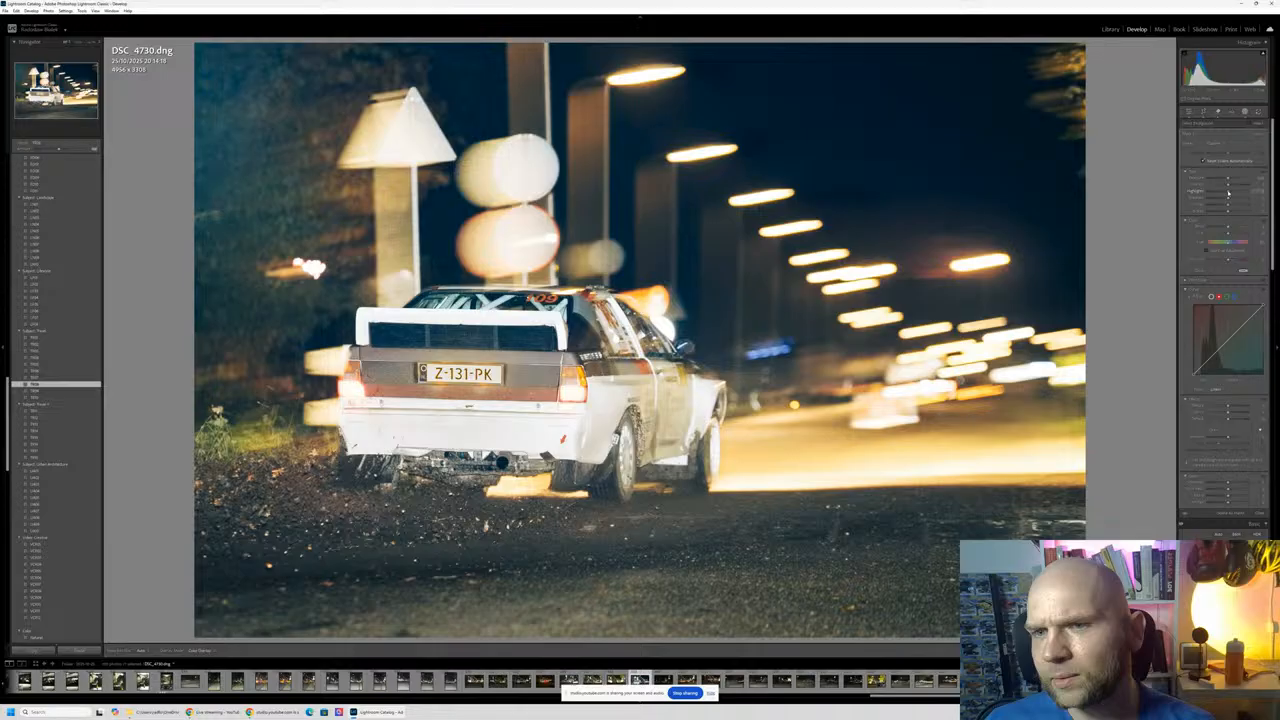
pyautogui.moveTo(1228, 192); pyautogui.dragTo(1212, 190)
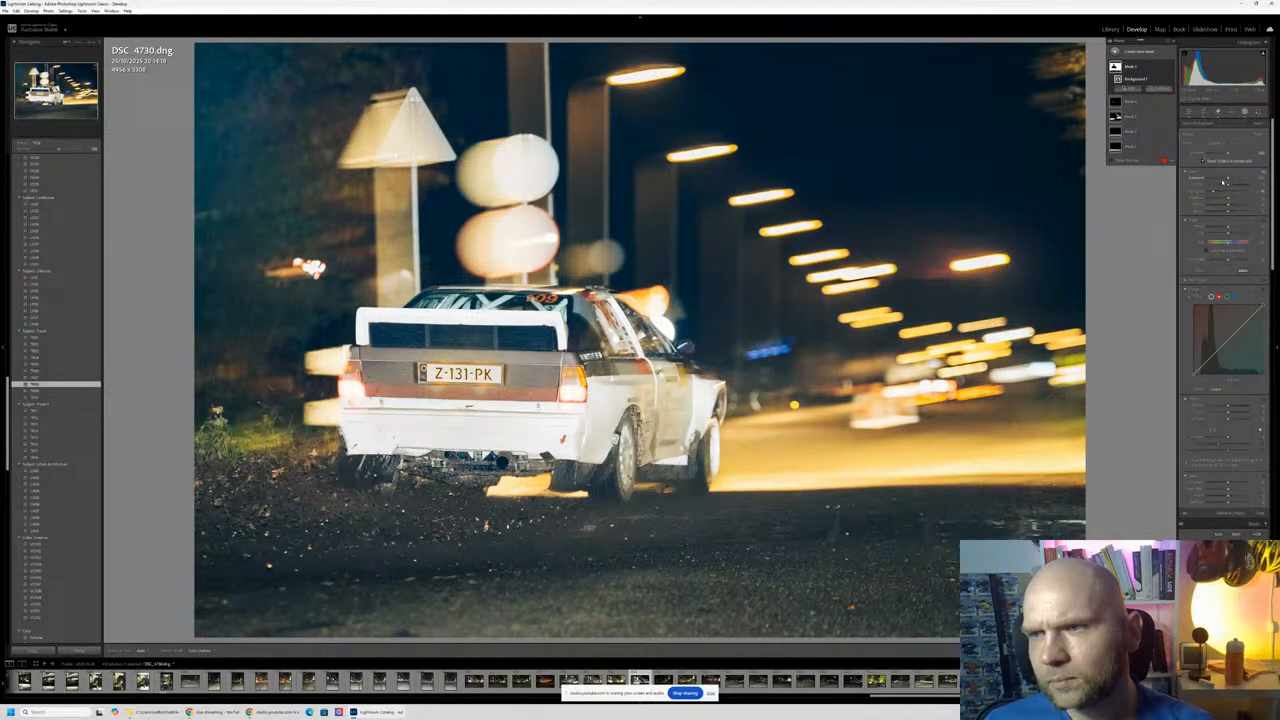
pyautogui.moveTo(1228, 187); pyautogui.dragTo(1263, 195)
pyautogui.moveTo(1177, 188); pyautogui.dragTo(1229, 179)
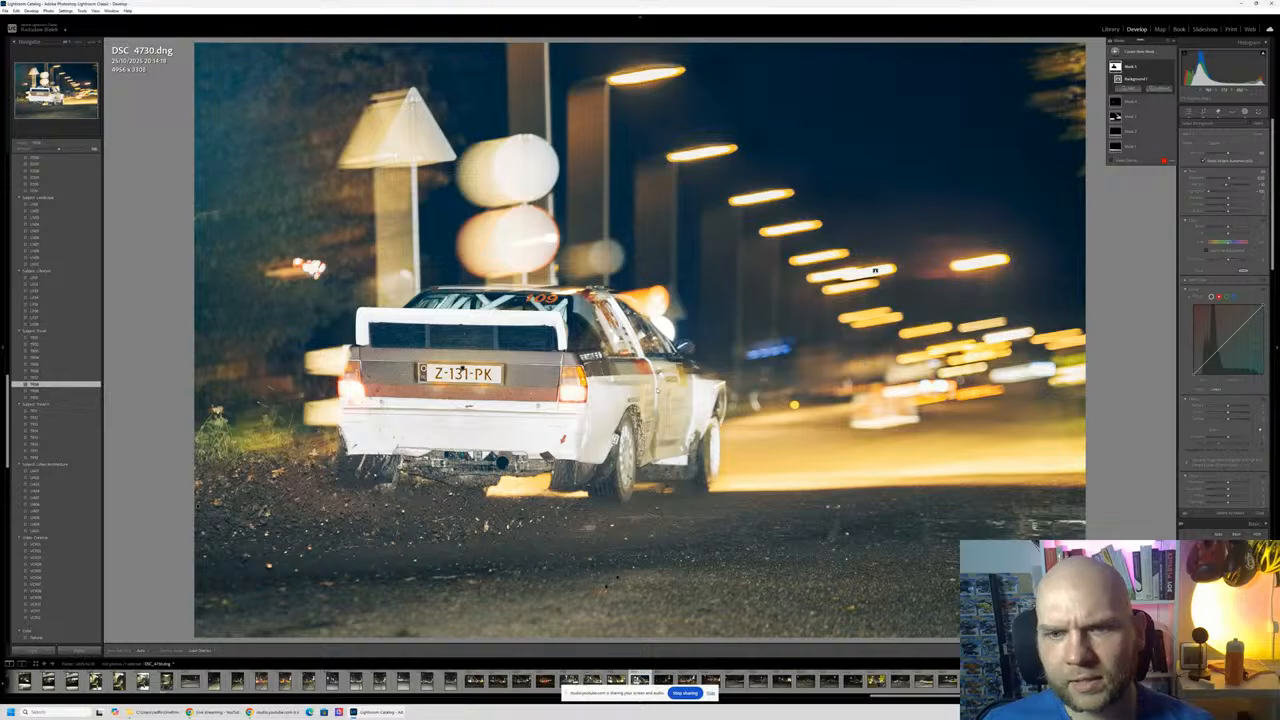
# Step: Show the mask overlay and compare the coverage of the foreground gradient mask with that of the background mask
pyautogui.click(1160, 88)
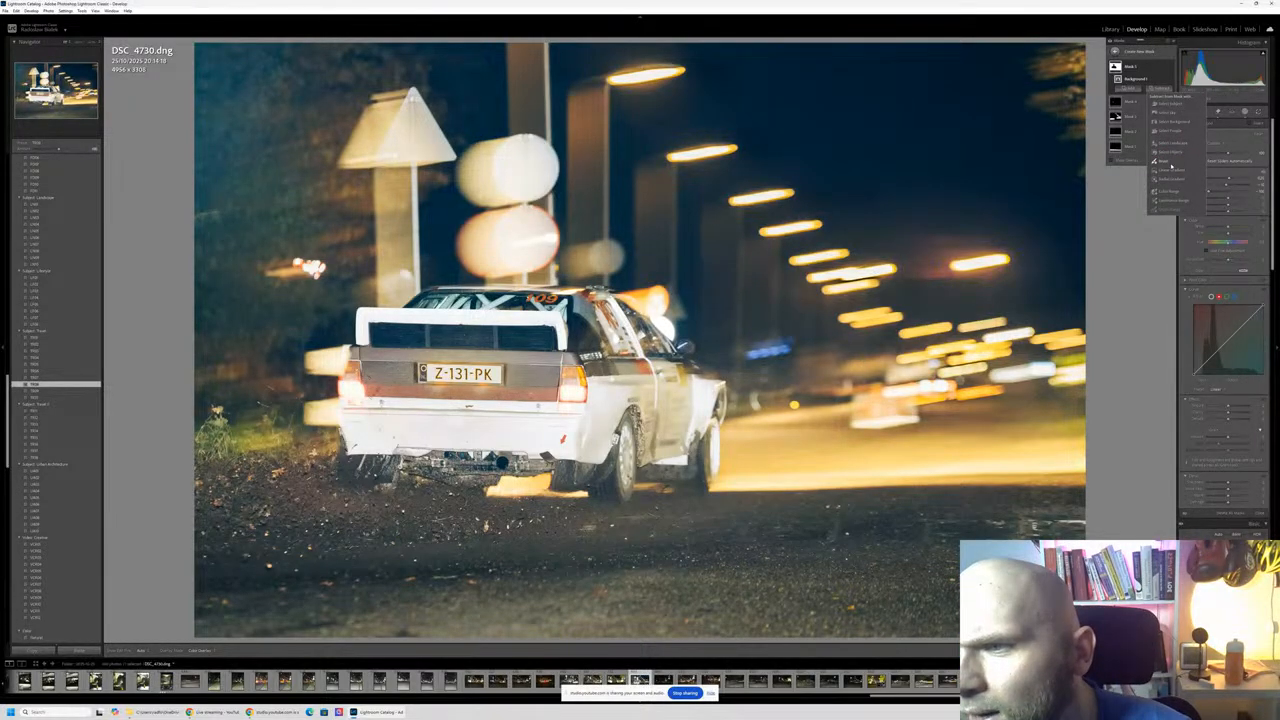
pyautogui.click(1176, 176)
pyautogui.click(1117, 147)
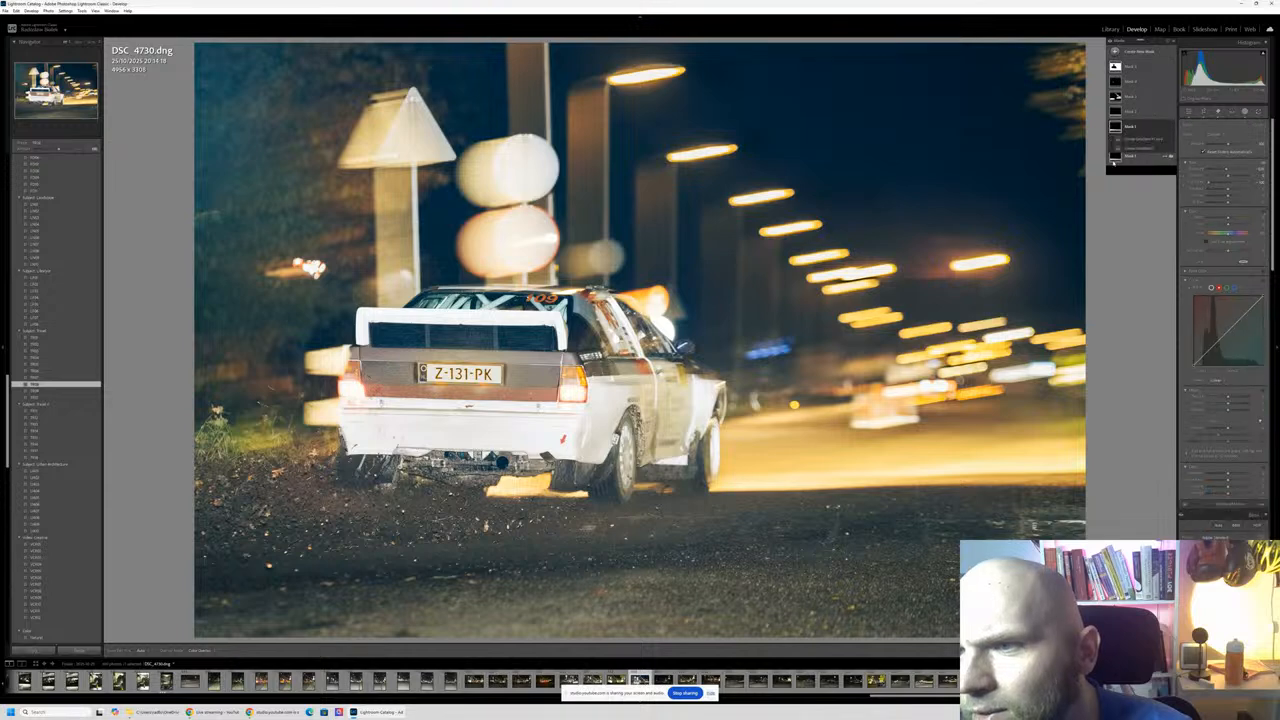
pyautogui.click(1116, 170)
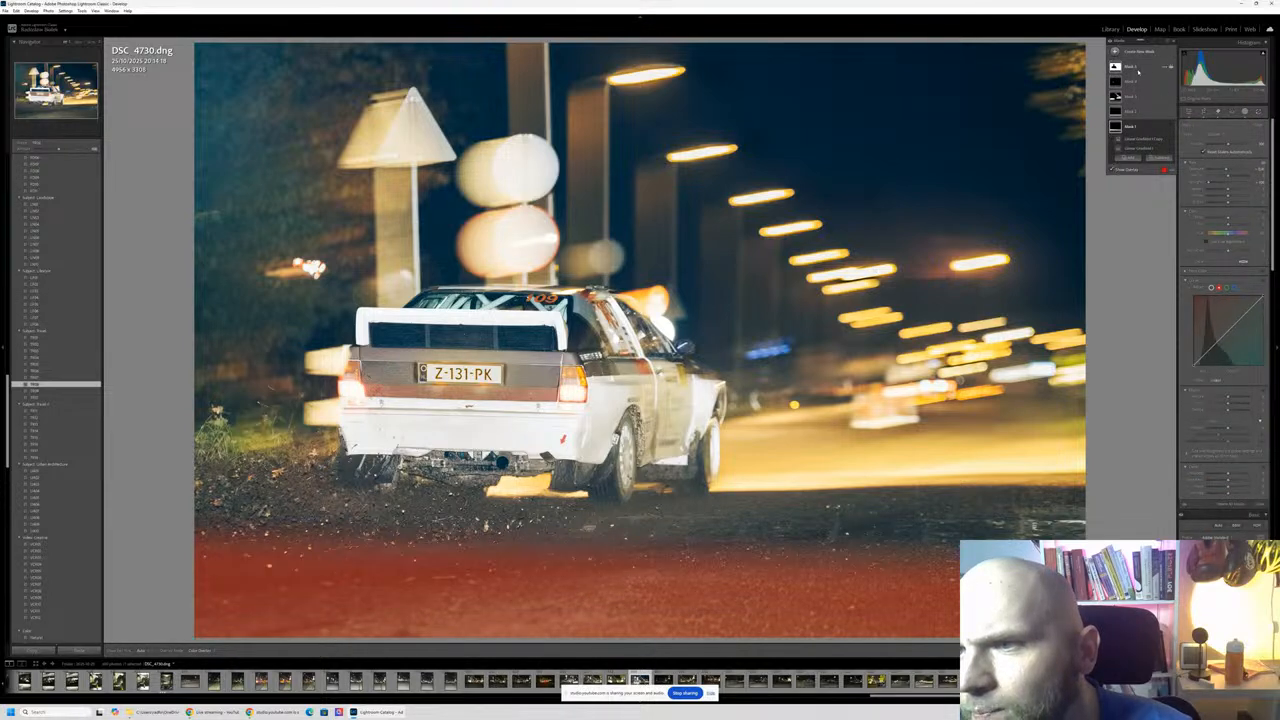
pyautogui.click(1137, 67)
pyautogui.click(1134, 78)
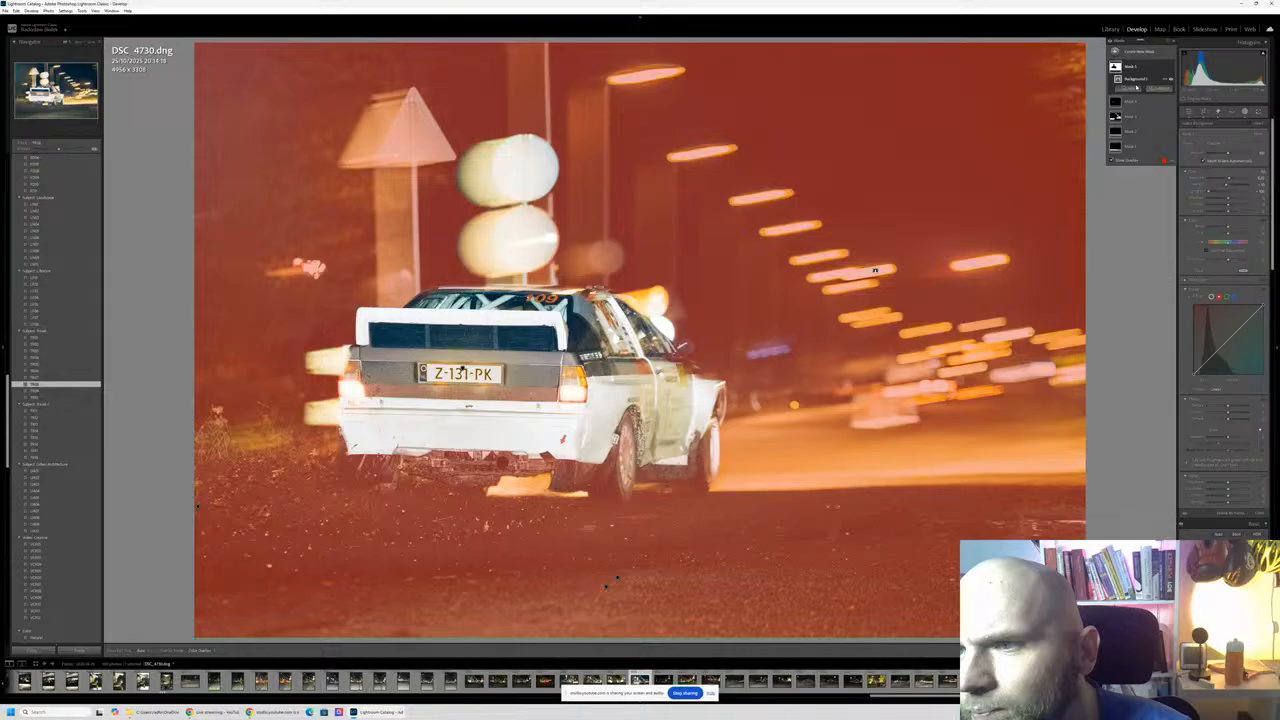
# Step: Subtract the car's near-side rear wheel and the remaining right-side tyre areas from the background mask using Objects selections
pyautogui.click(1158, 89)
pyautogui.click(1166, 152)
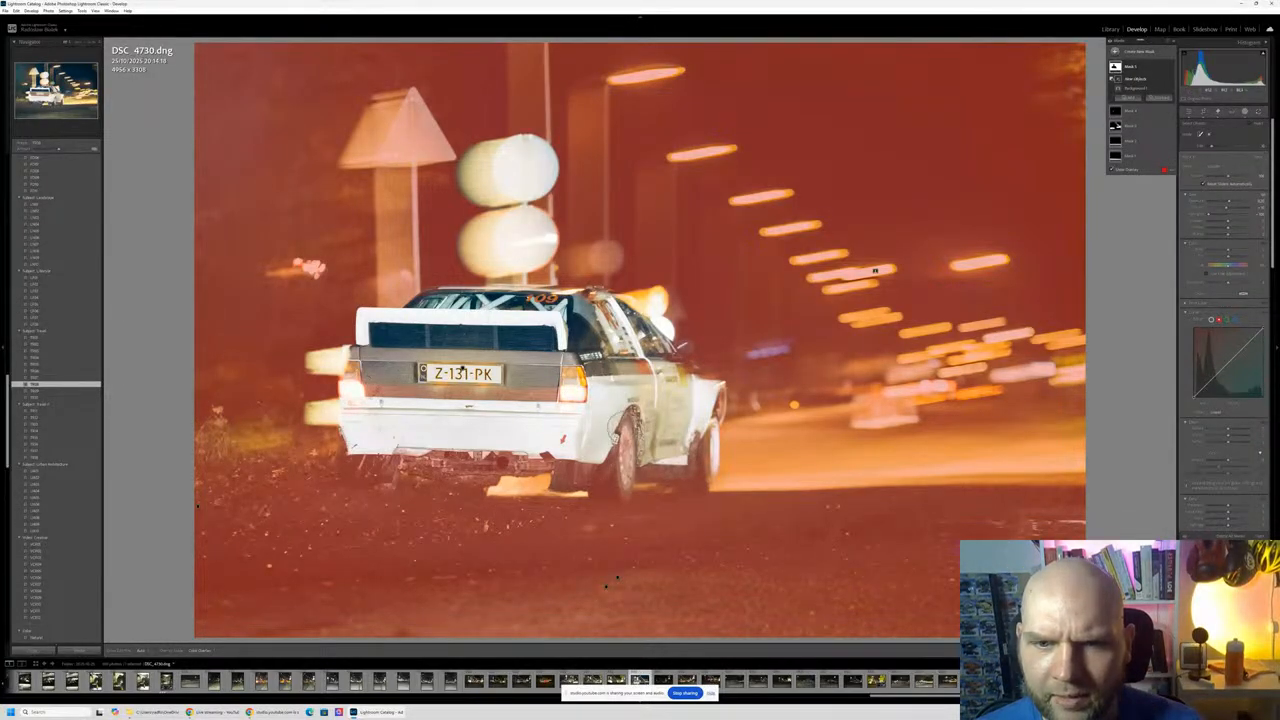
pyautogui.moveTo(622, 414); pyautogui.dragTo(616, 496)
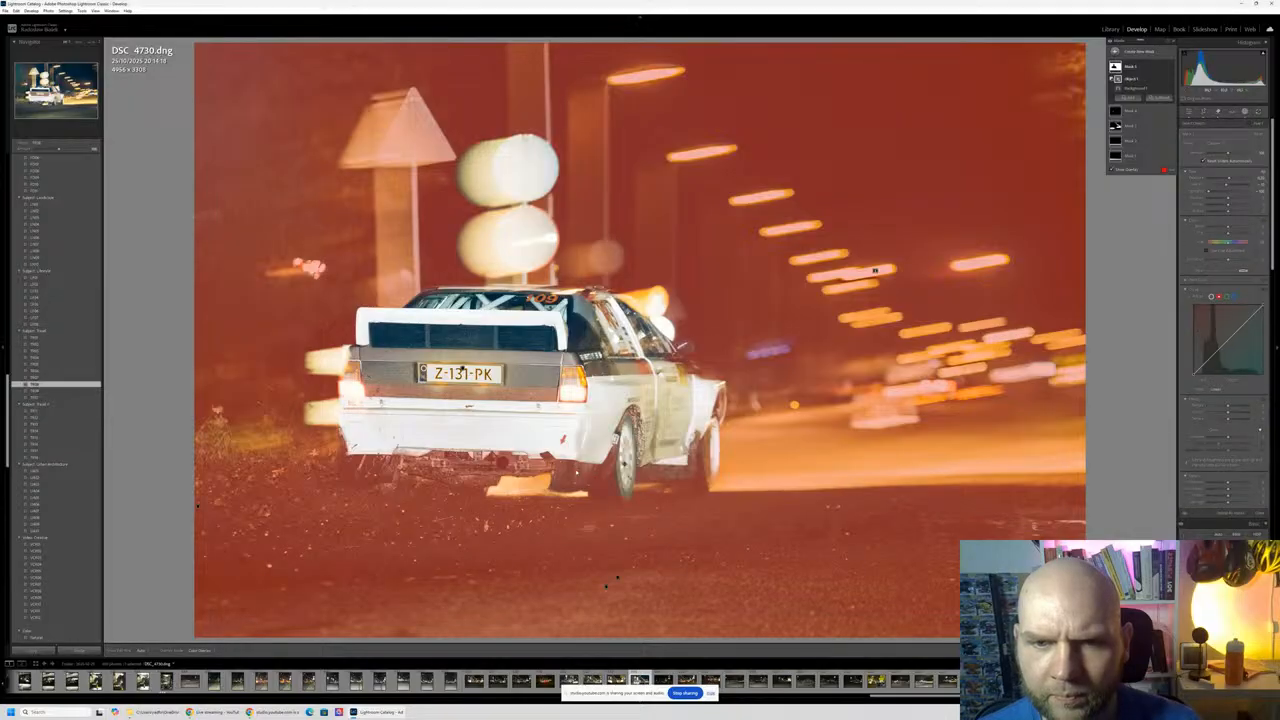
pyautogui.click(1164, 99)
pyautogui.click(1178, 165)
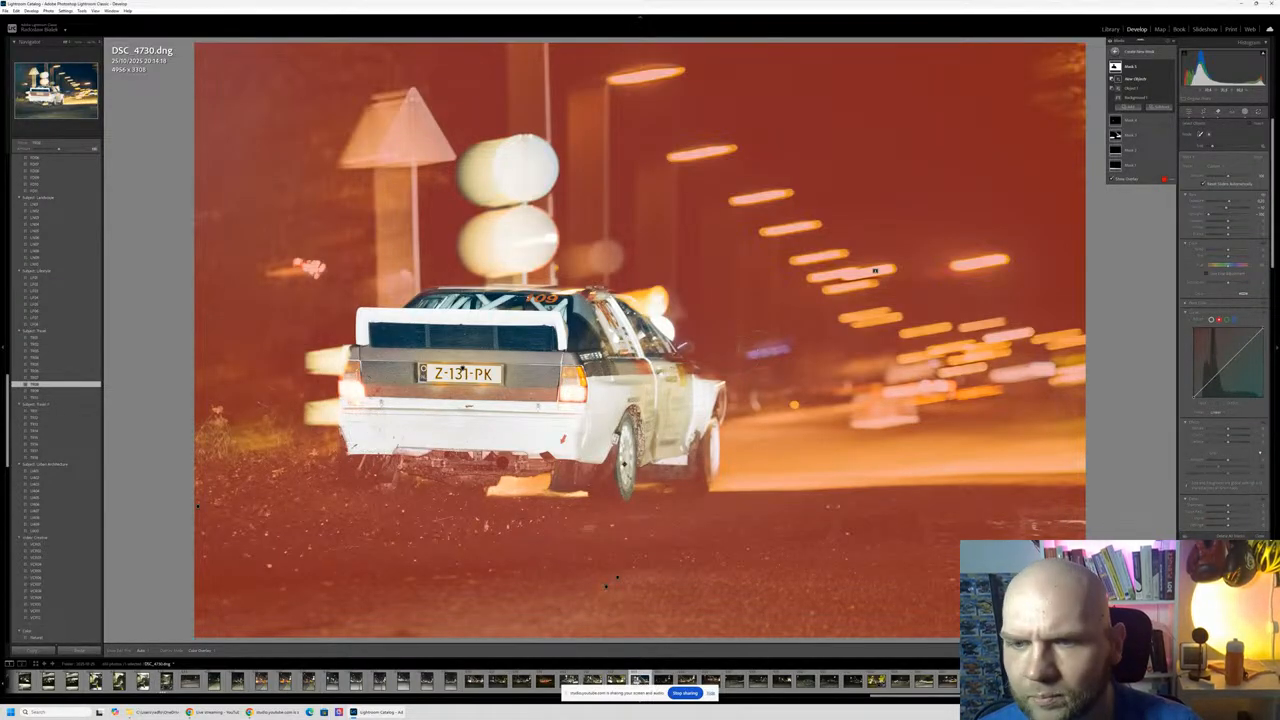
pyautogui.moveTo(695, 435)
pyautogui.mouseDown()
pyautogui.moveTo(704, 478)
pyautogui.moveTo(659, 462)
pyautogui.moveTo(609, 482)
pyautogui.moveTo(555, 474)
pyautogui.mouseUp()
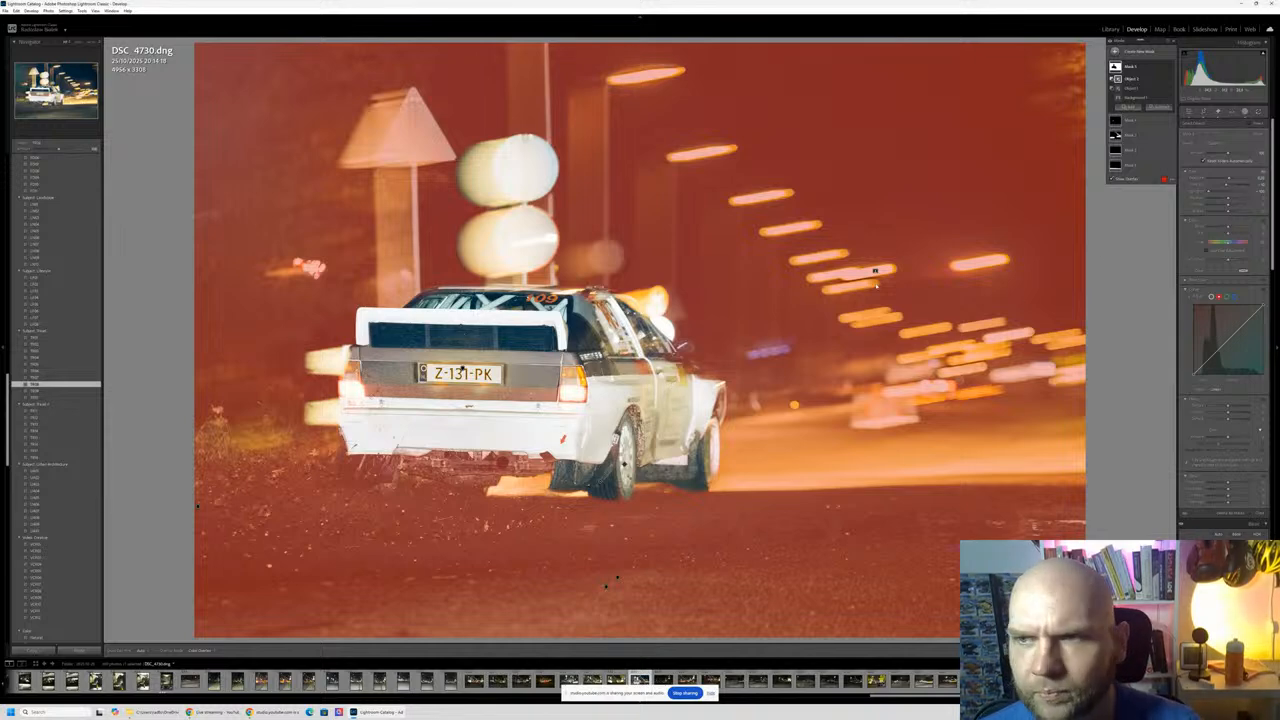
# Step: Subtract the car's underbody and far-side rear wheel from the background mask using further Objects selections
pyautogui.click(1158, 106)
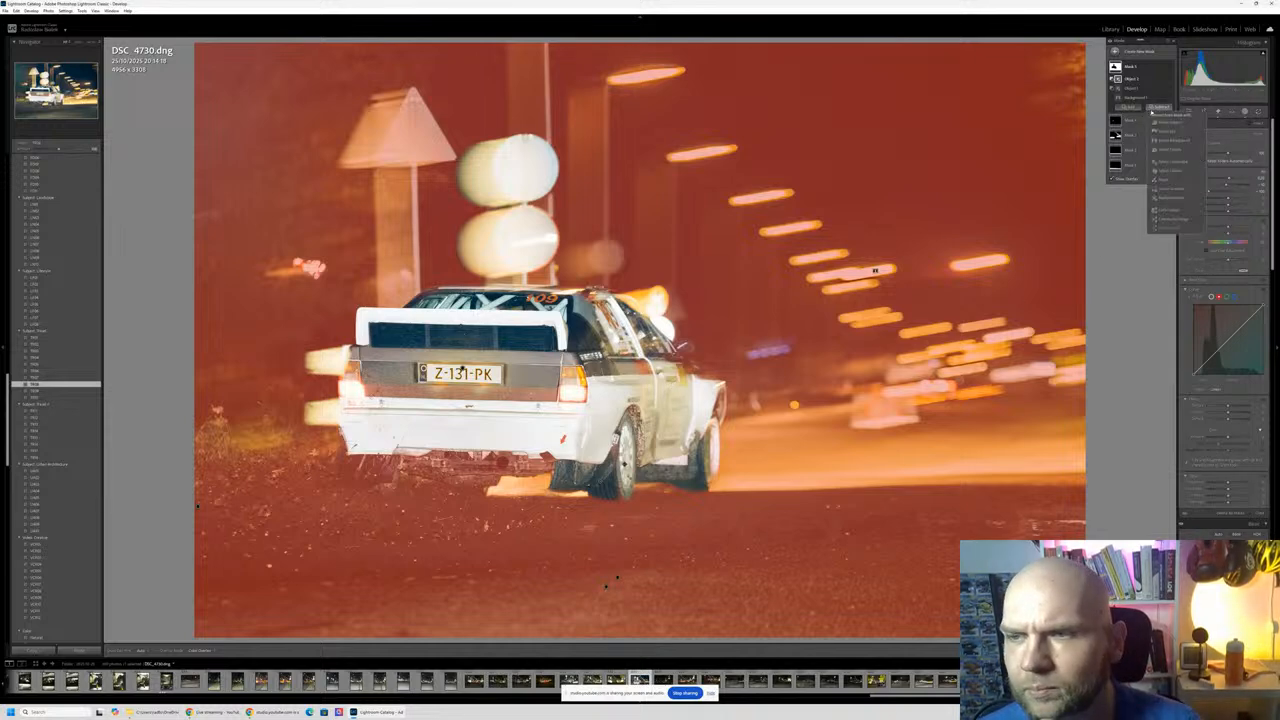
pyautogui.click(1176, 181)
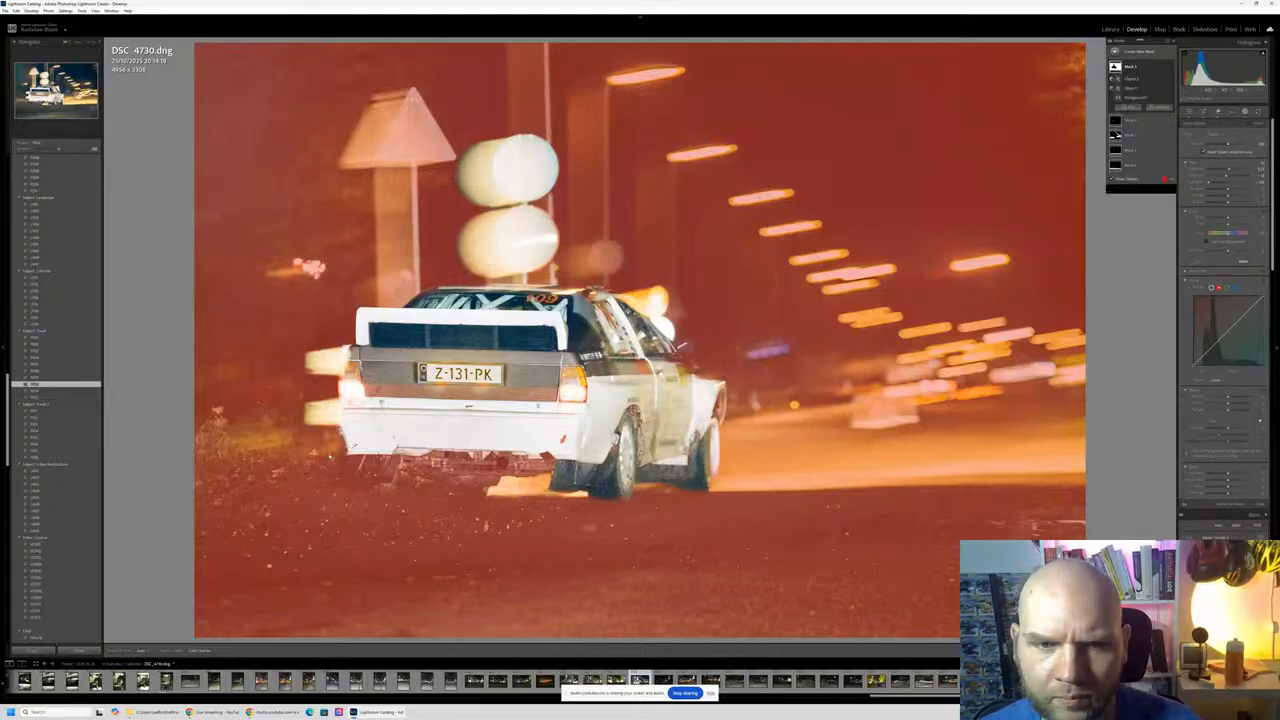
pyautogui.moveTo(368, 446)
pyautogui.mouseDown()
pyautogui.moveTo(535, 450)
pyautogui.moveTo(505, 478)
pyautogui.moveTo(330, 478)
pyautogui.mouseUp()
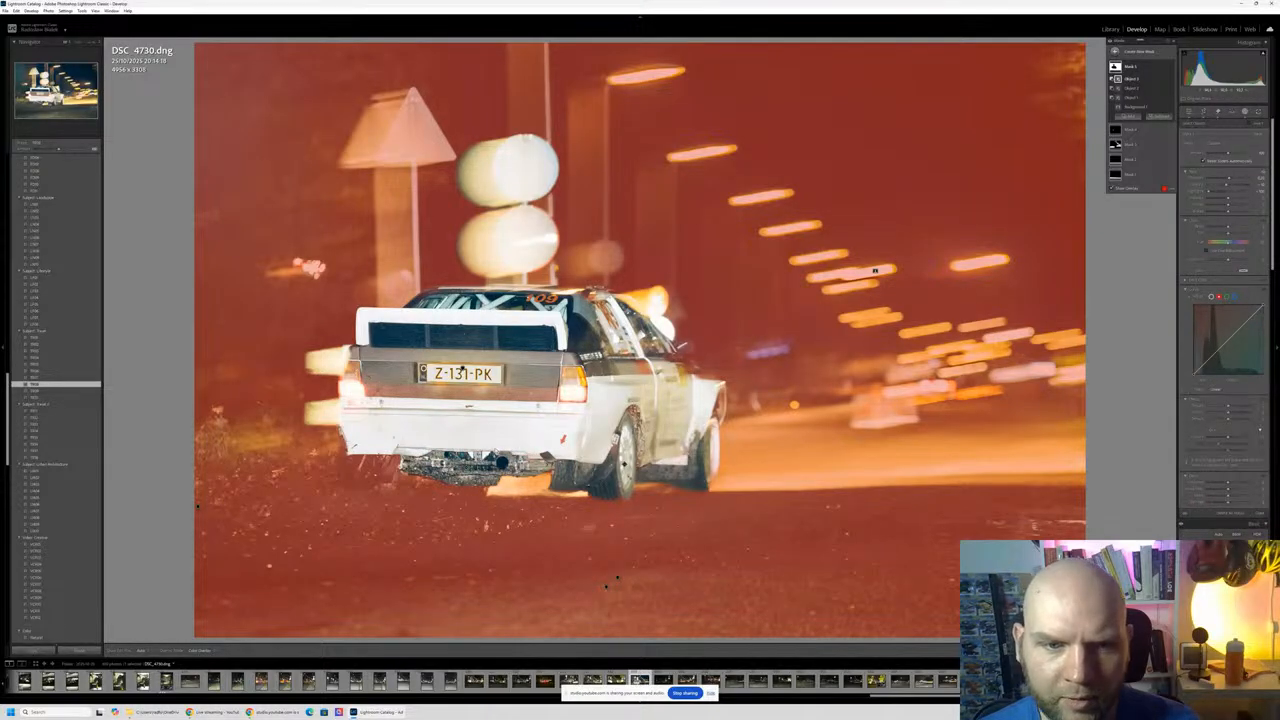
pyautogui.click(1159, 117)
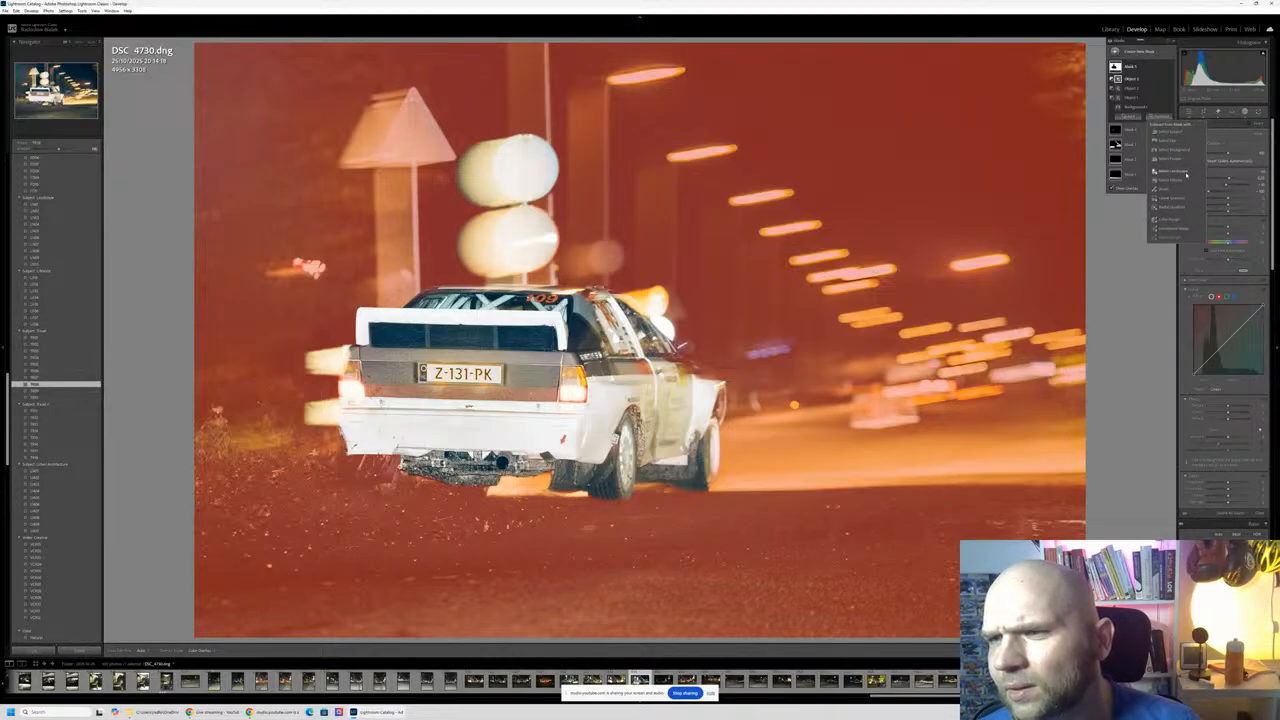
pyautogui.click(1186, 180)
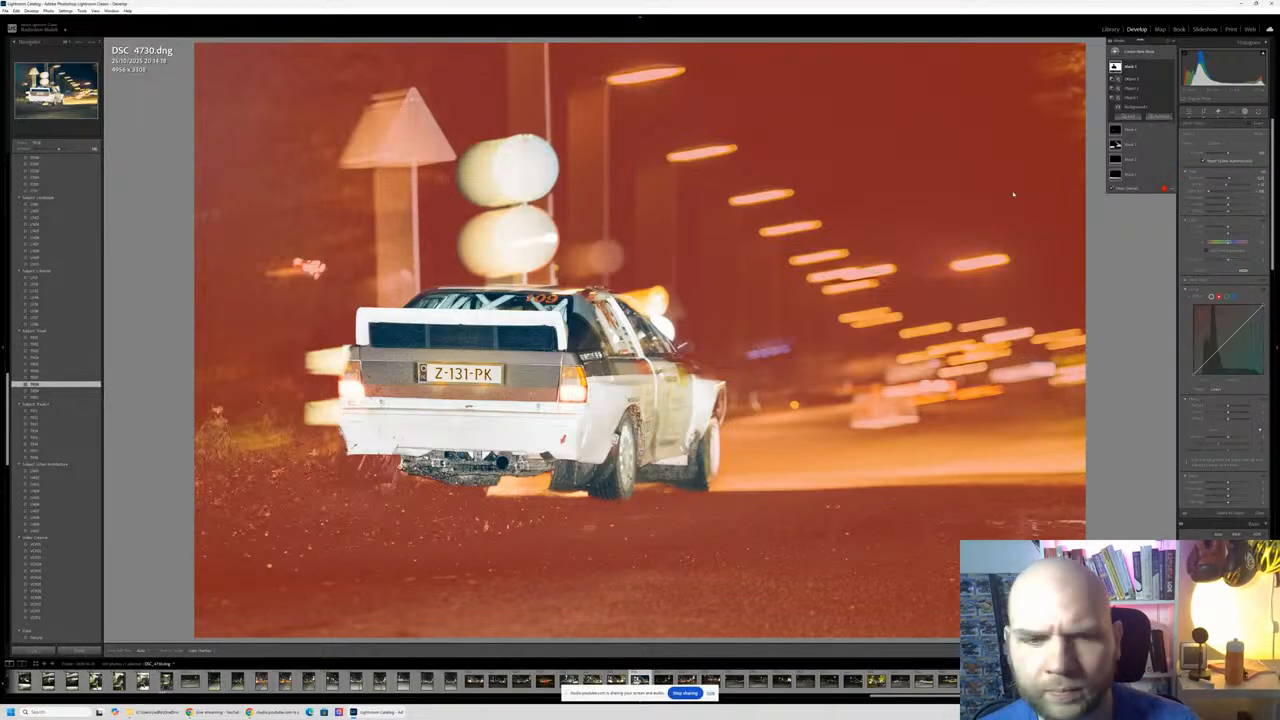
pyautogui.moveTo(343, 447)
pyautogui.mouseDown()
pyautogui.moveTo(365, 472)
pyautogui.moveTo(400, 462)
pyautogui.mouseUp()
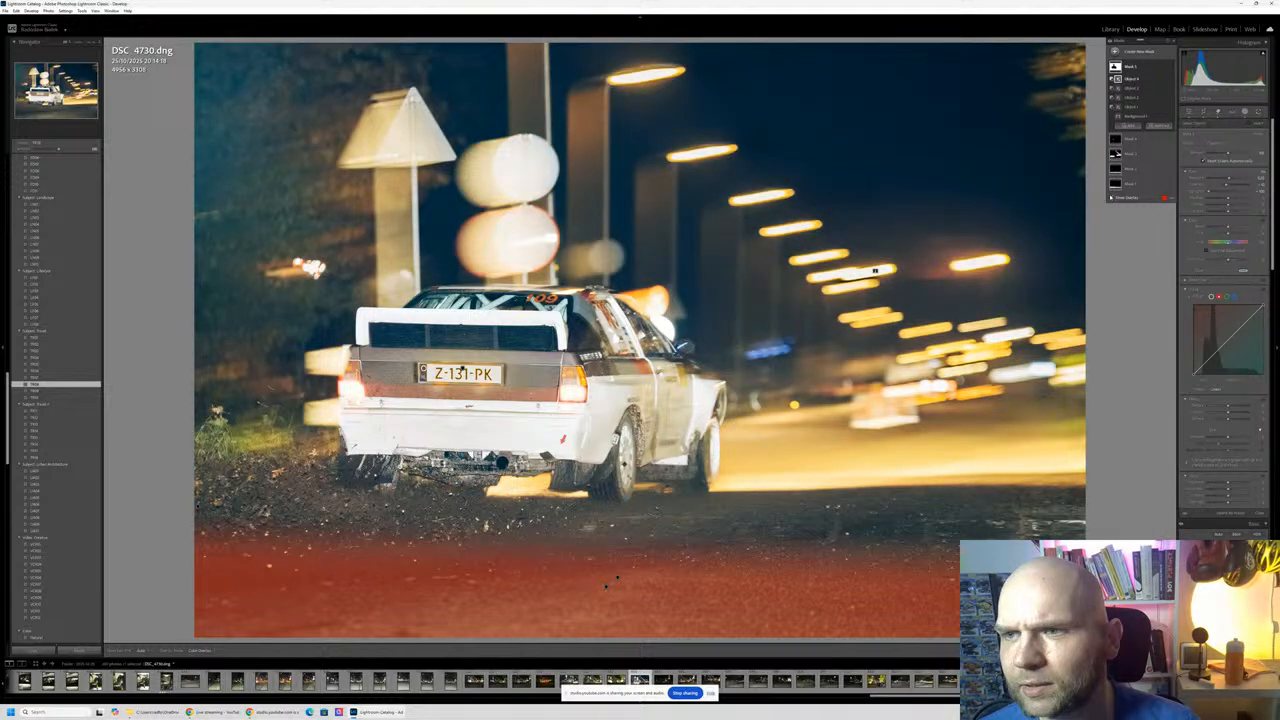
# Step: Leave masking on DSC_4730 and compare the edited photo side by side with its original version
pyautogui.click(1188, 112)
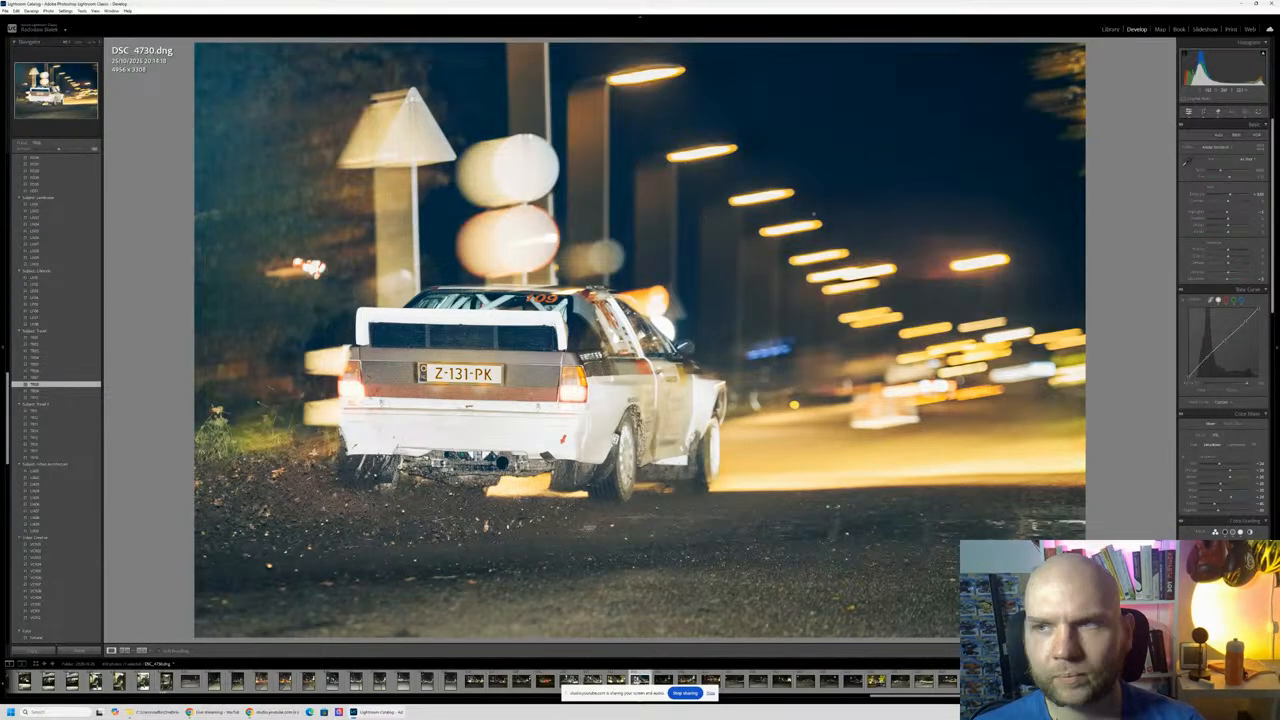
pyautogui.press('\\')
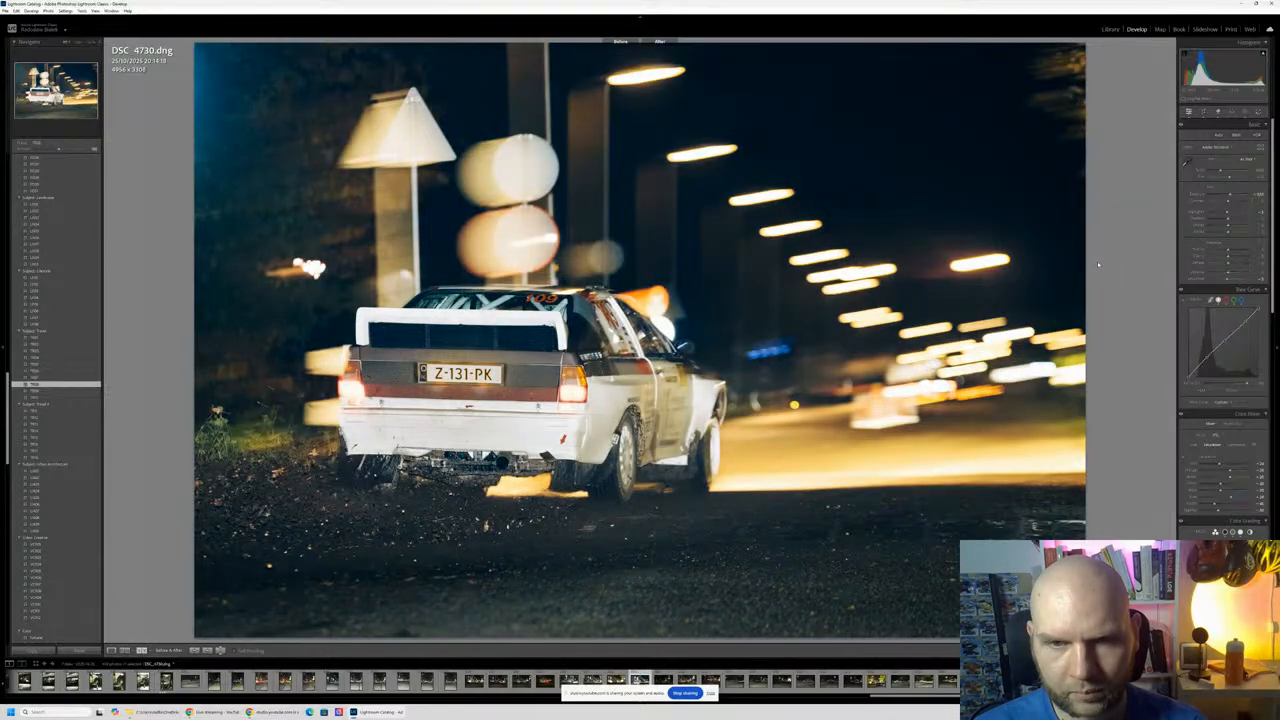
pyautogui.press('y')
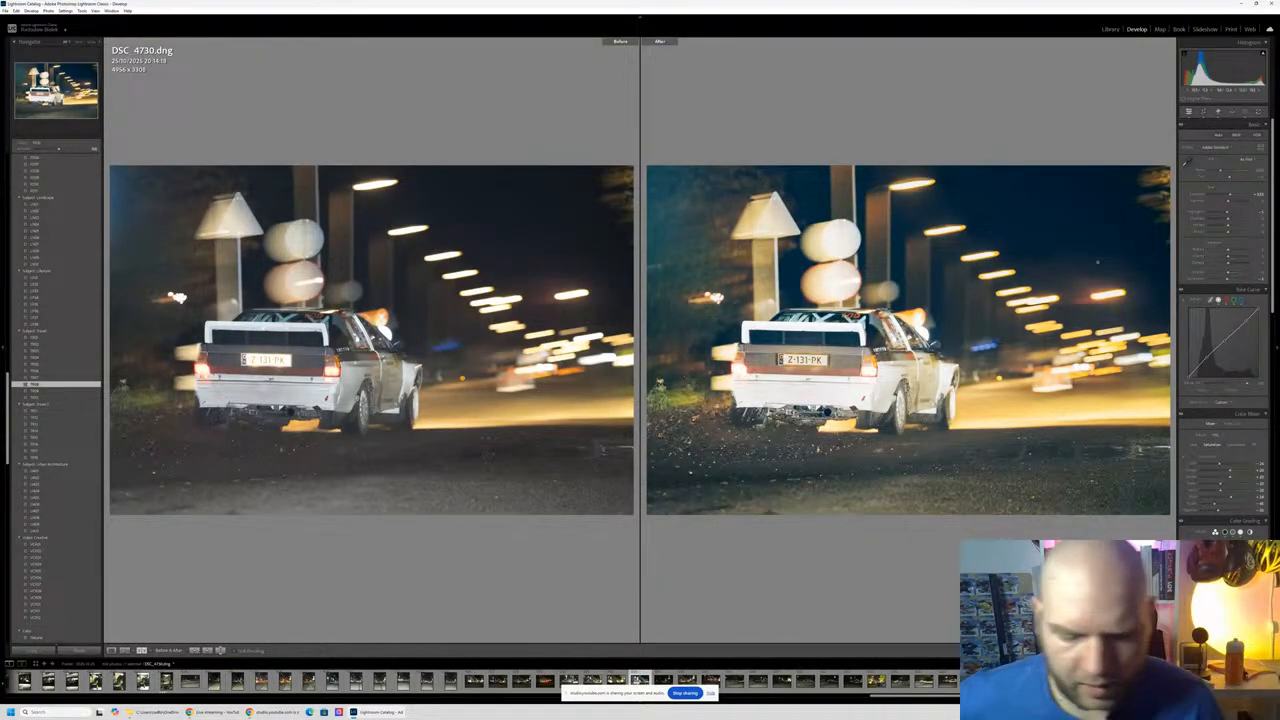
pyautogui.press('y')
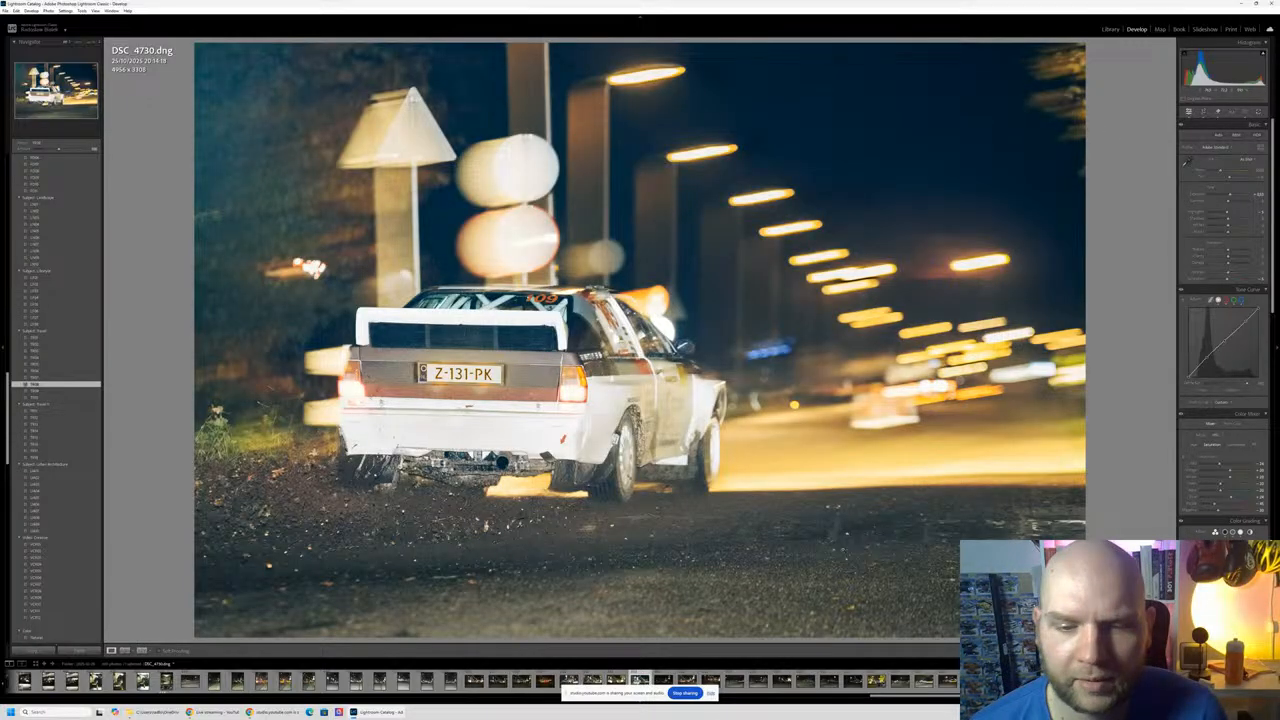
# Step: Apply Denoise to DSC_4730, check the car up close and give the photo a five-star rating
pyautogui.scroll(-10, 1222, 300)
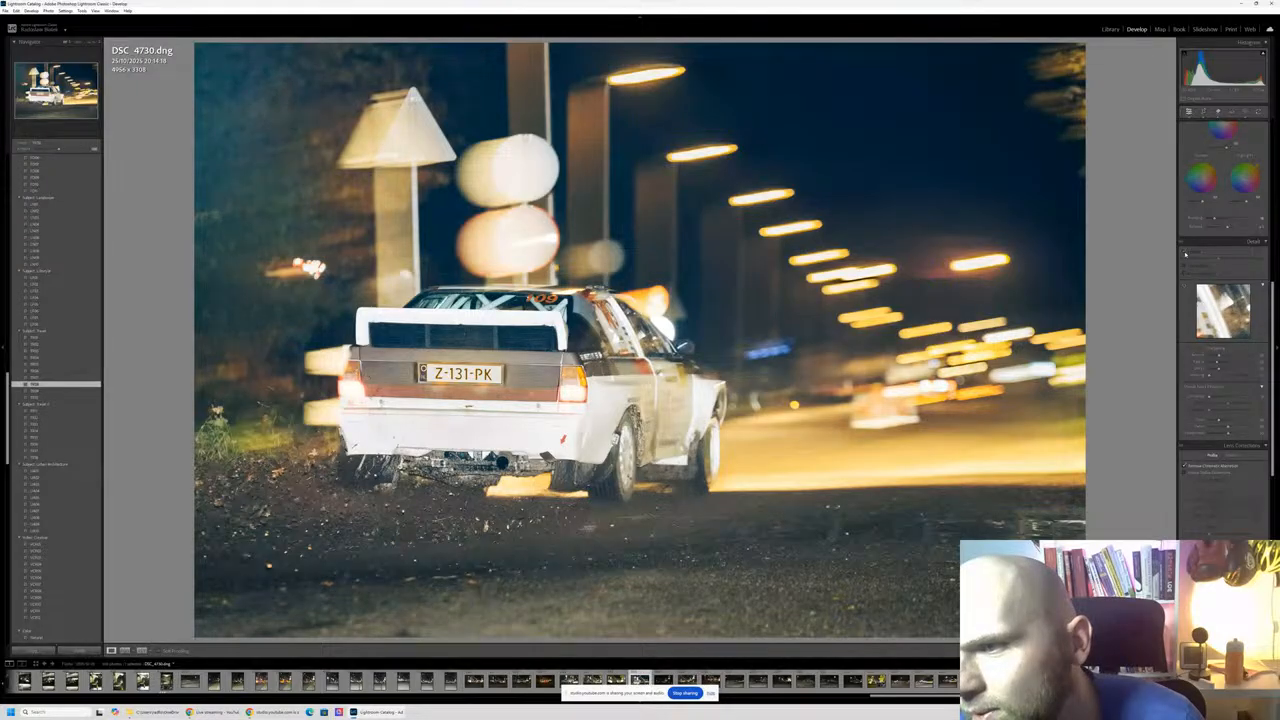
pyautogui.click(1188, 255)
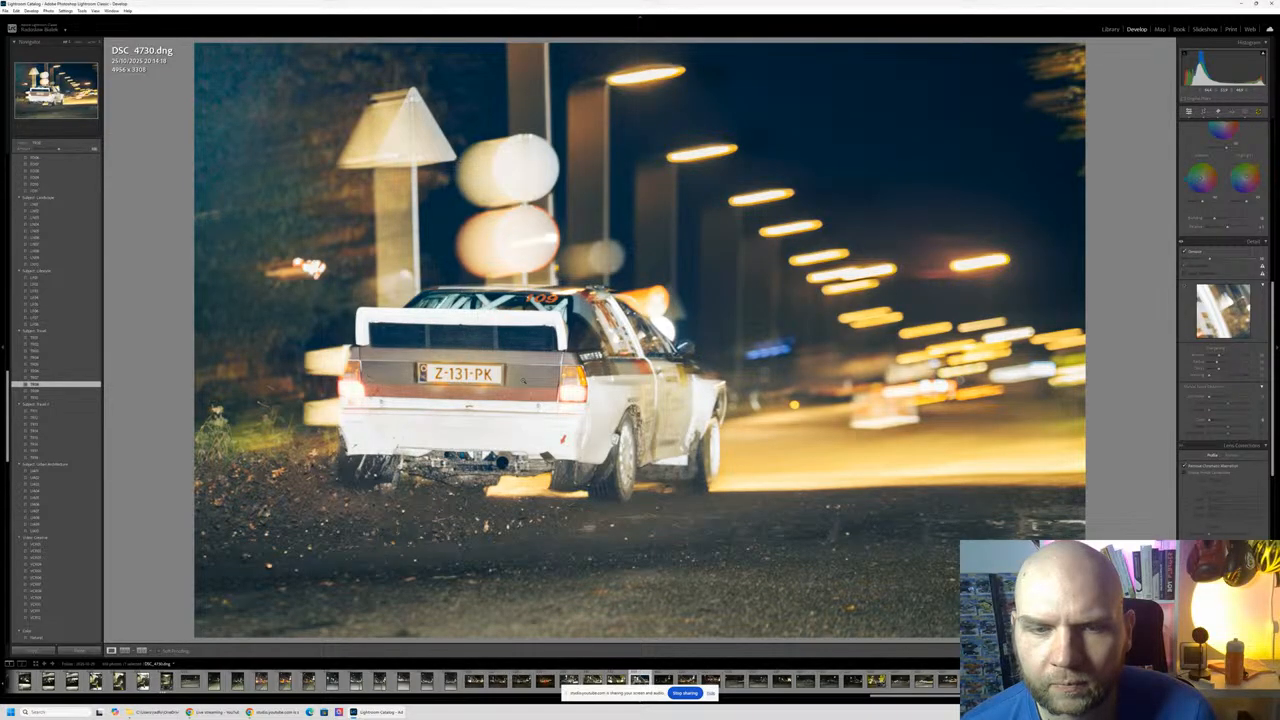
pyautogui.scroll(3, 511, 377)
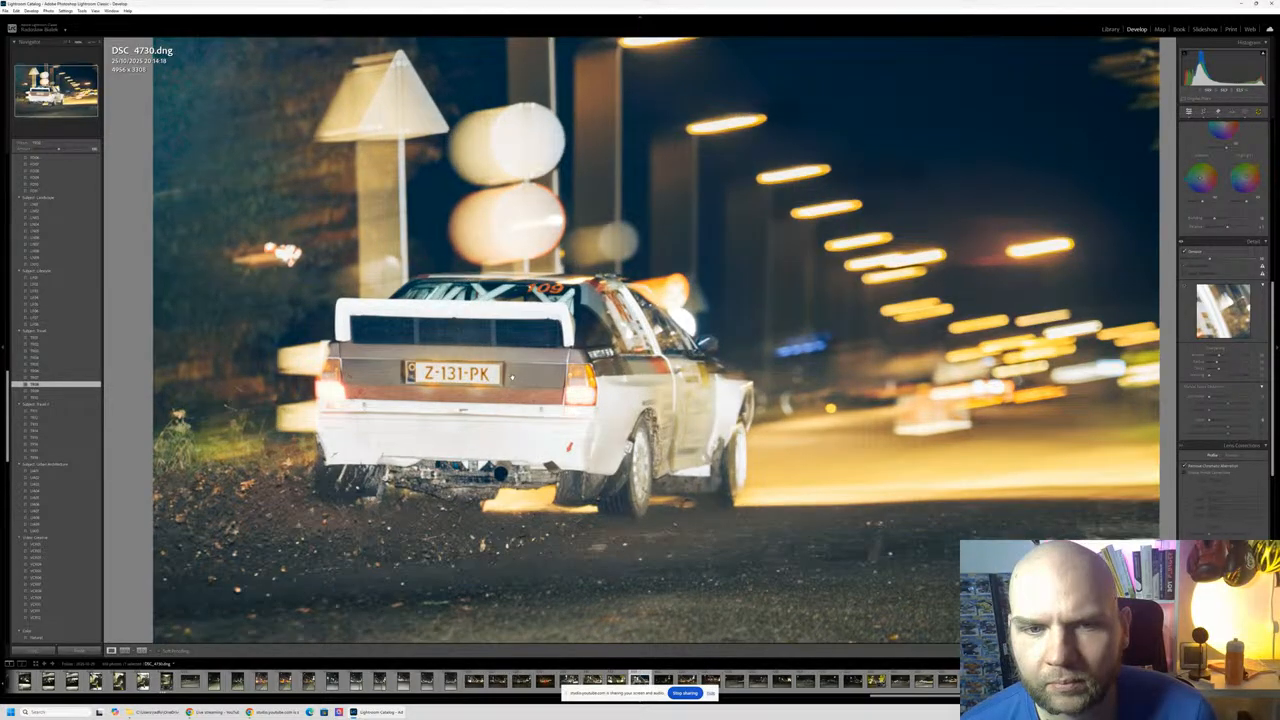
pyautogui.click(511, 377)
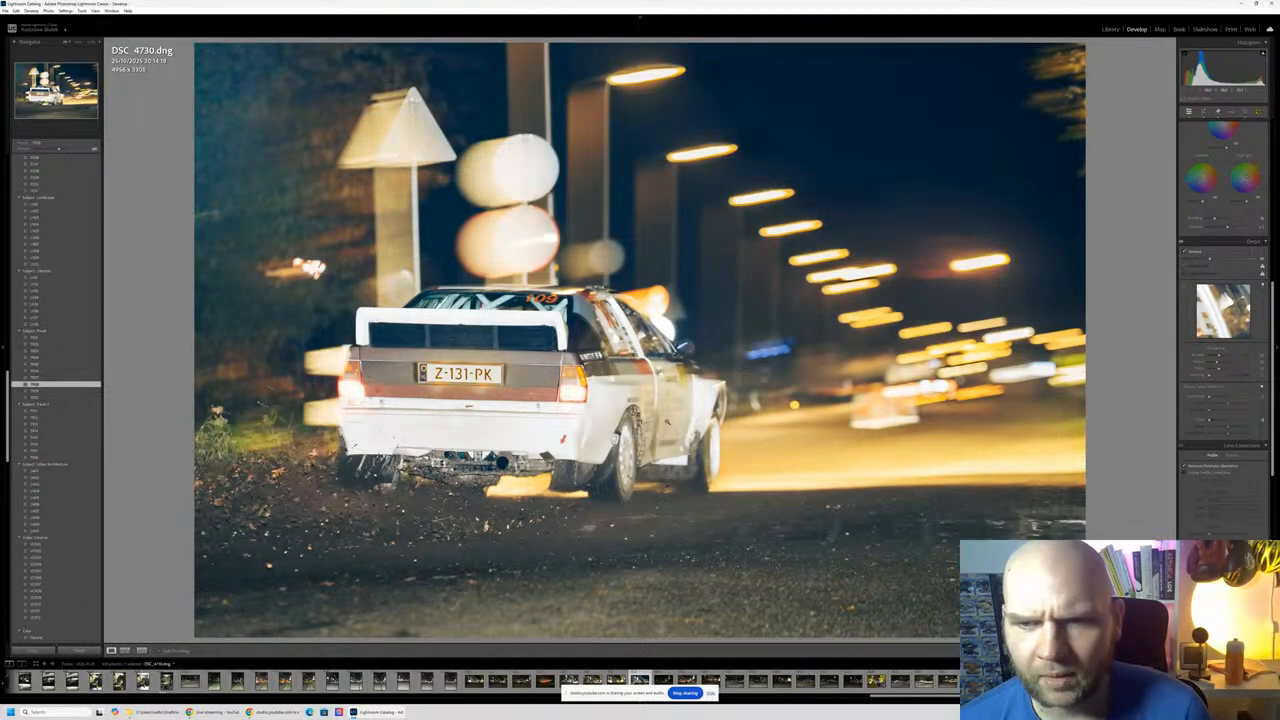
pyautogui.press('5')
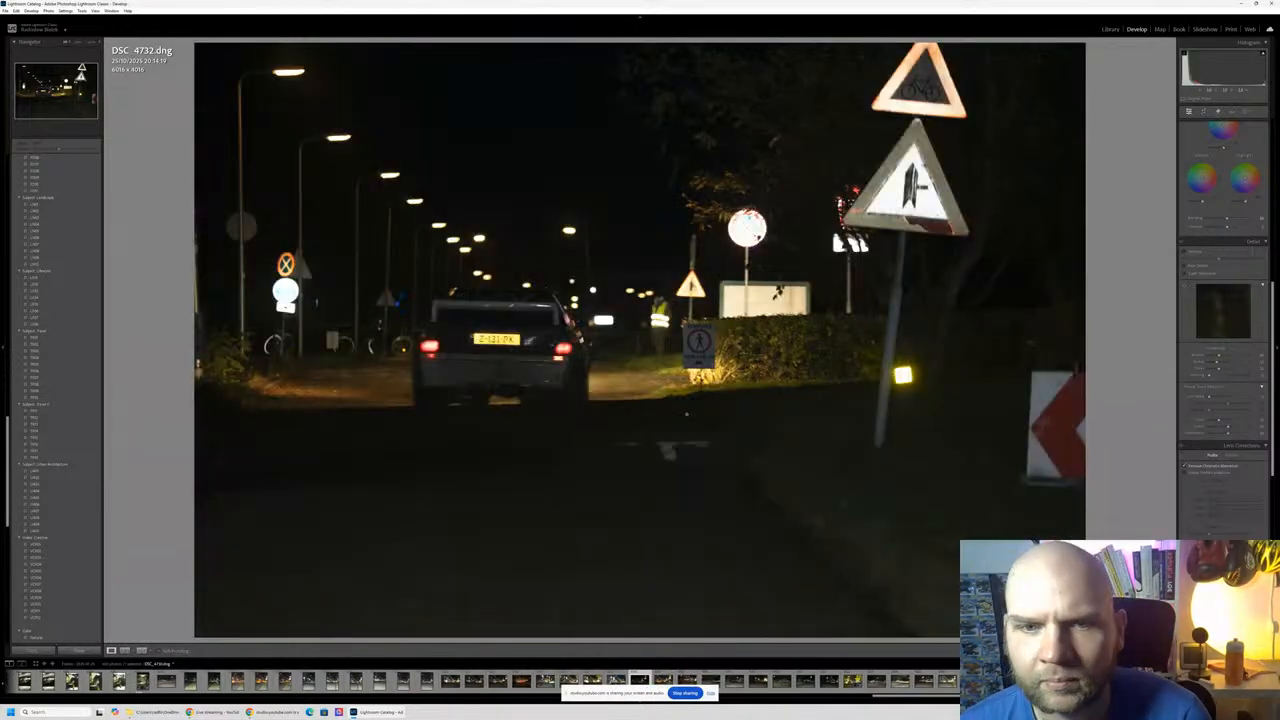
# Step: Compare the underexposed frame DSC_4732 with DSC_4733 and delete DSC_4732
pyautogui.press('Right')
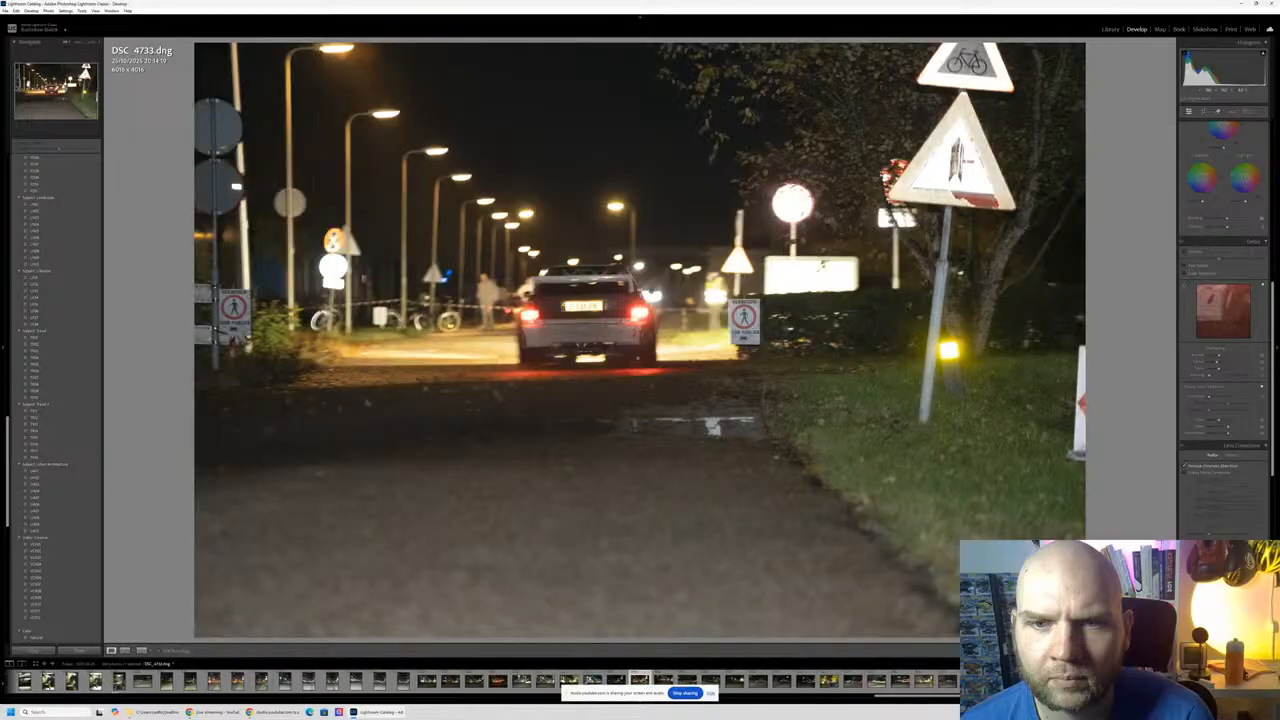
pyautogui.press('Left')
pyautogui.press('Delete')
pyautogui.press('Return')
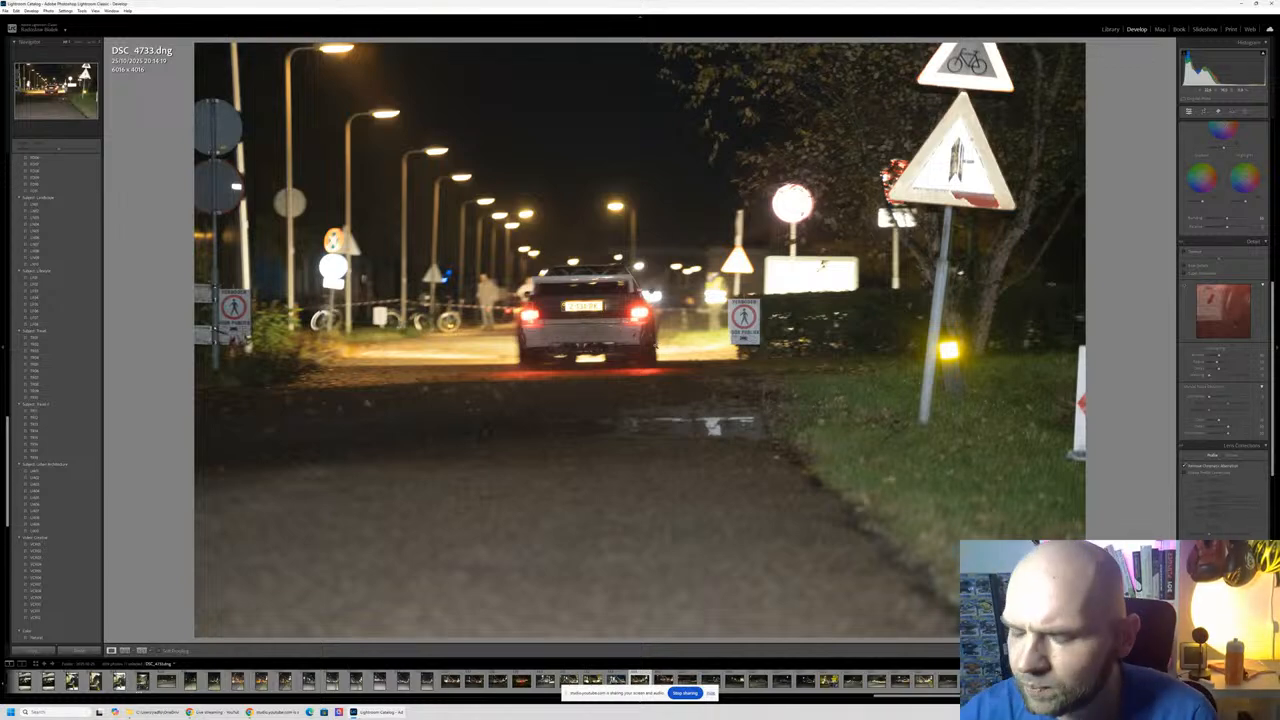
# Step: Browse the following night rally frames from DSC_4736 through DSC_4747 to find the next photo worth editing
pyautogui.click(663, 682)
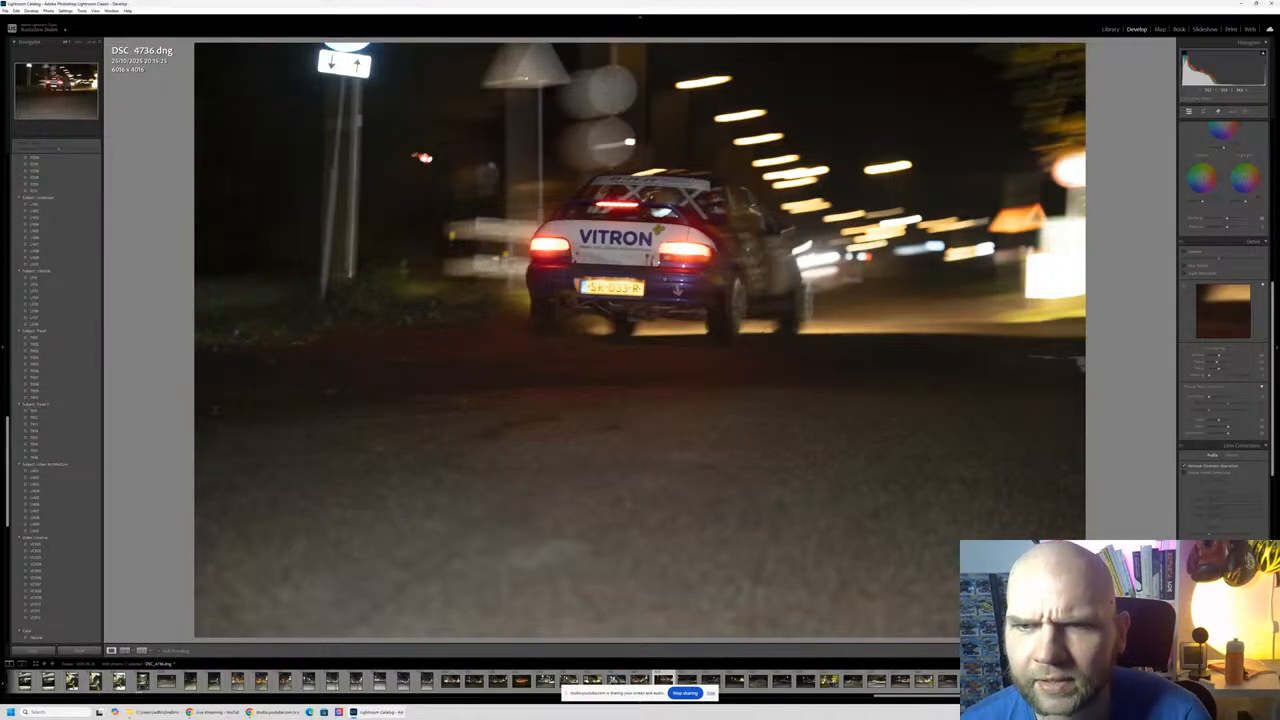
pyautogui.press('Right')
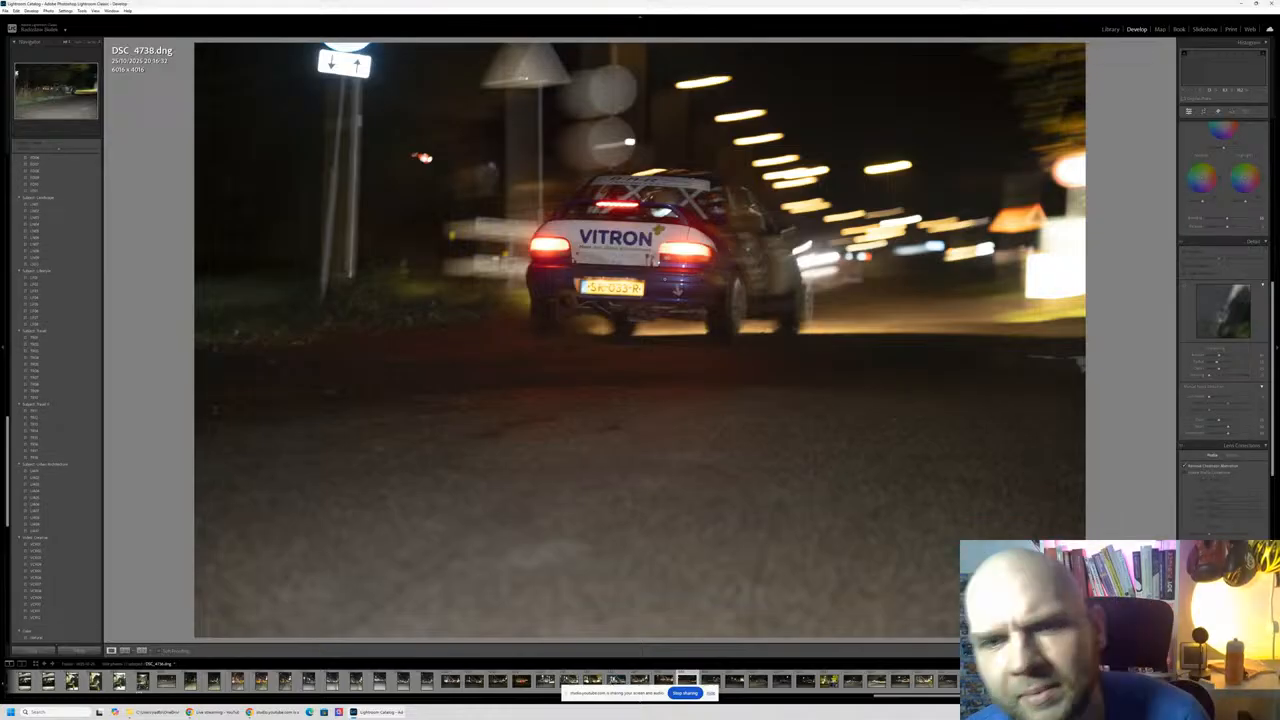
pyautogui.press('Right')
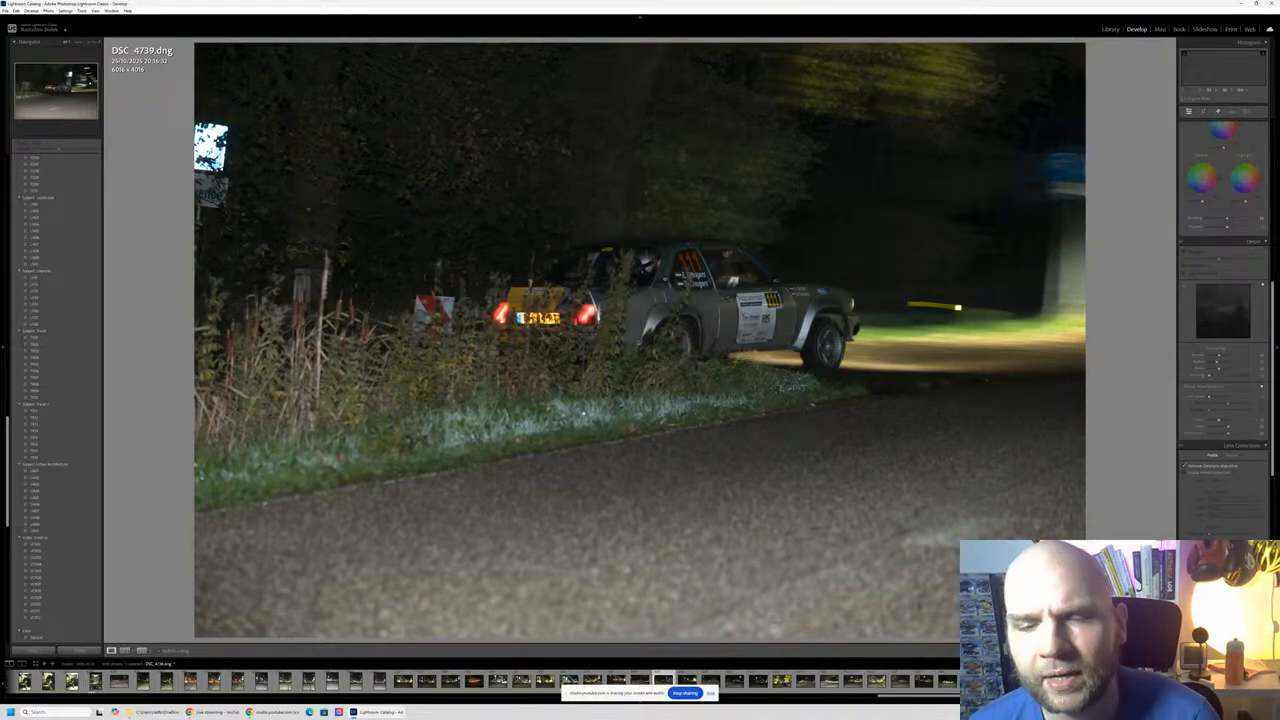
pyautogui.press('Right')
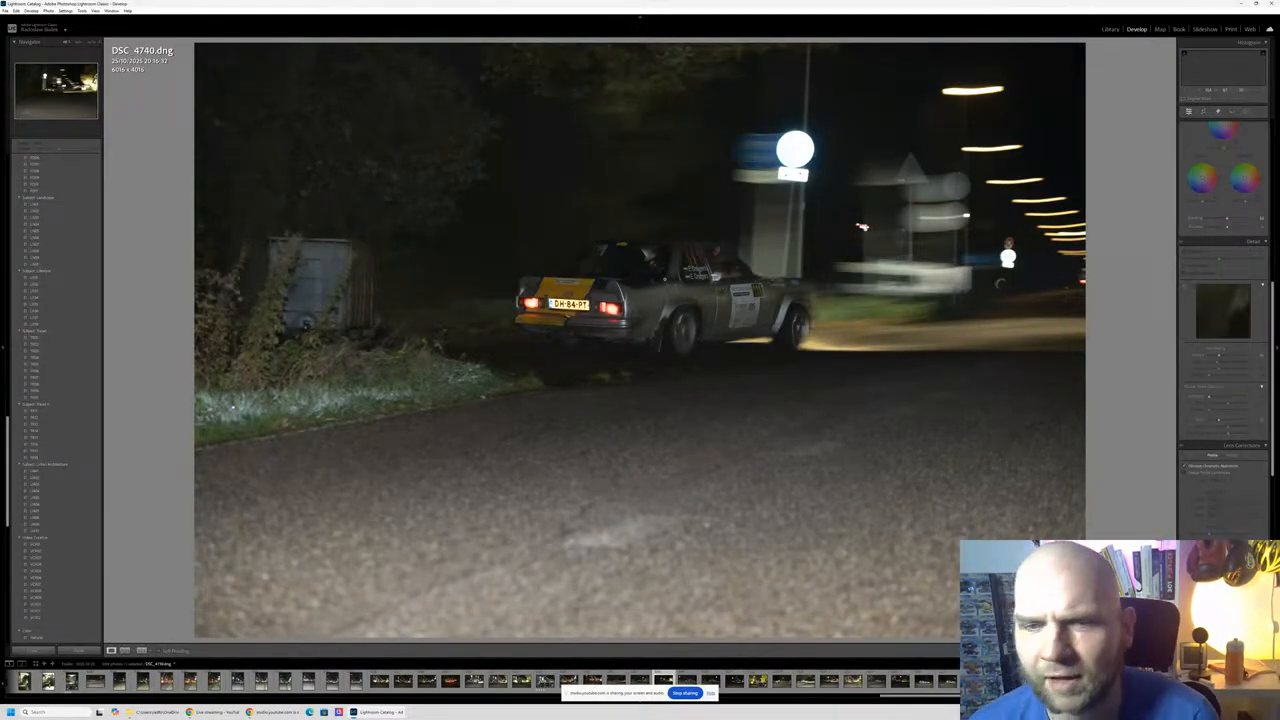
pyautogui.press('Right')
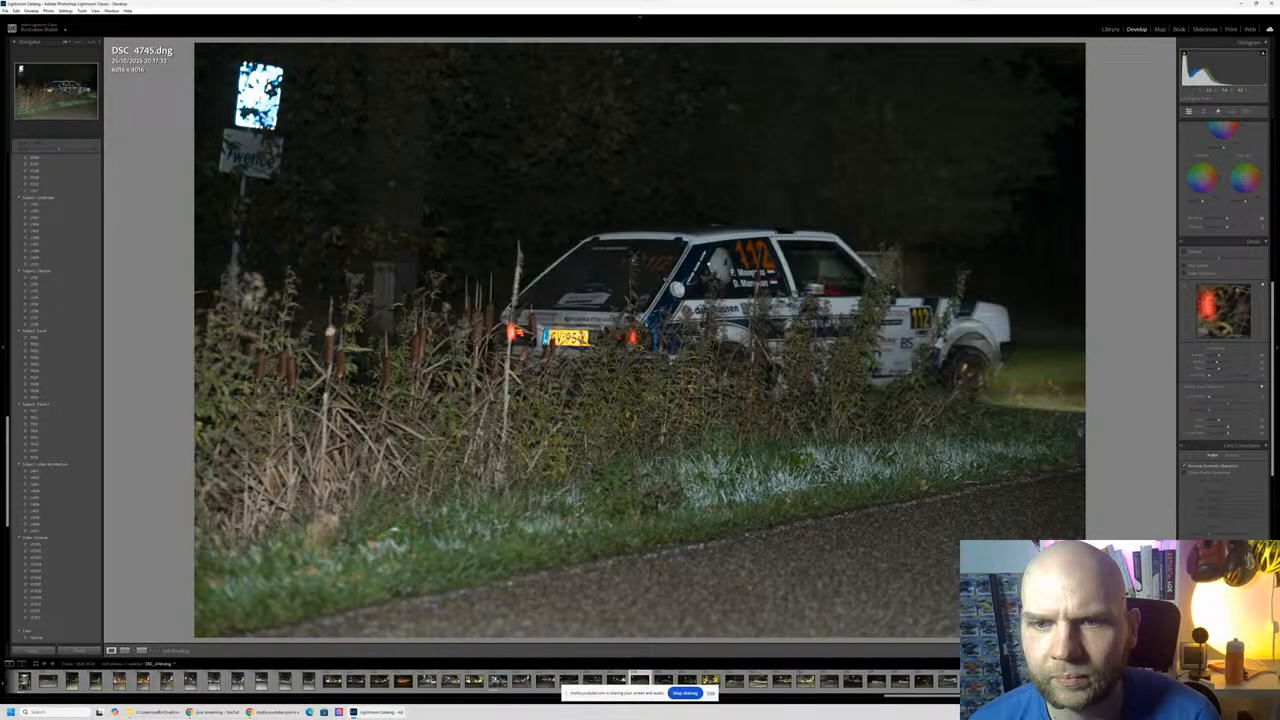
pyautogui.press('Right')
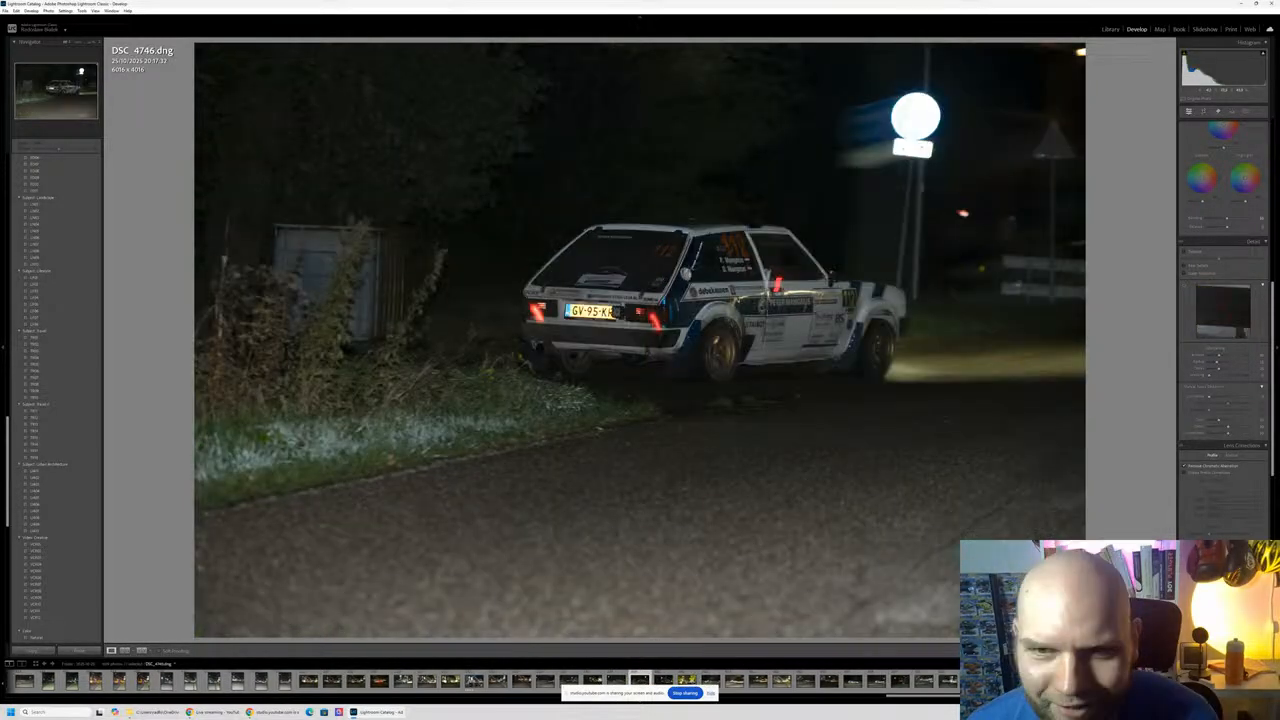
pyautogui.press('Right')
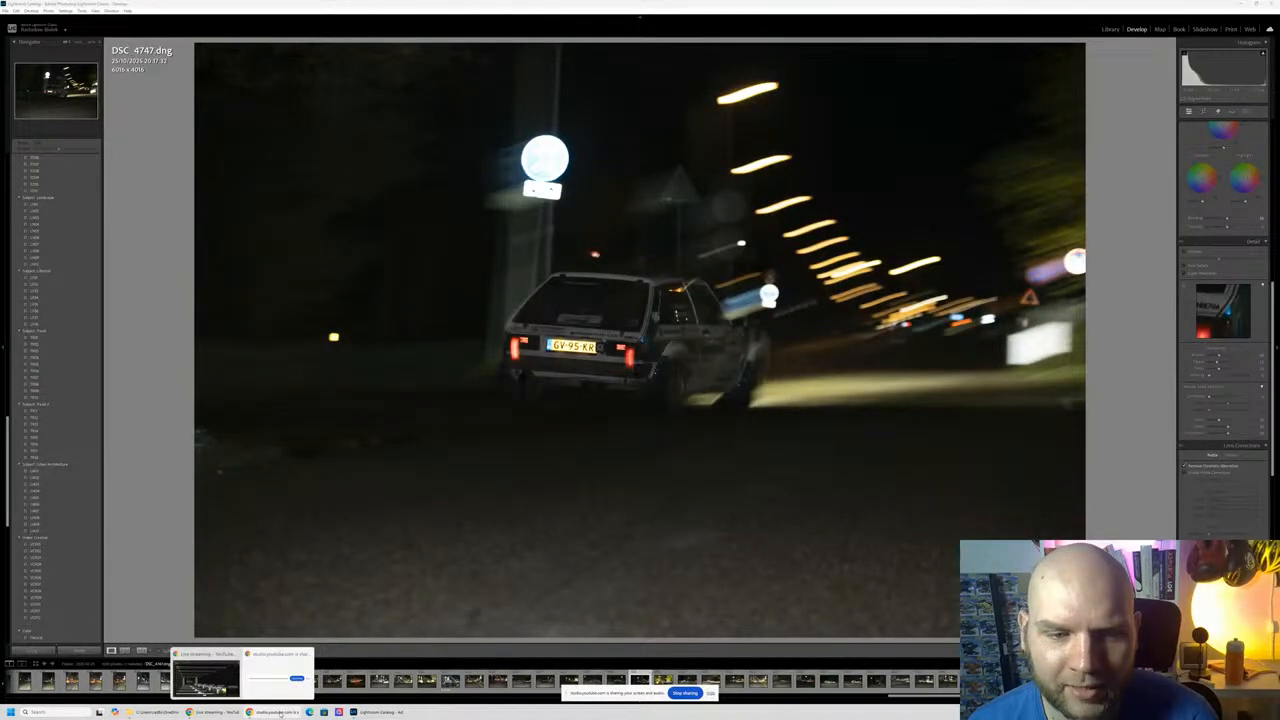
# Step: Switch to the YouTube Studio live stream page in Chrome to check the chat and return to Lightroom Classic
pyautogui.click(281, 713)
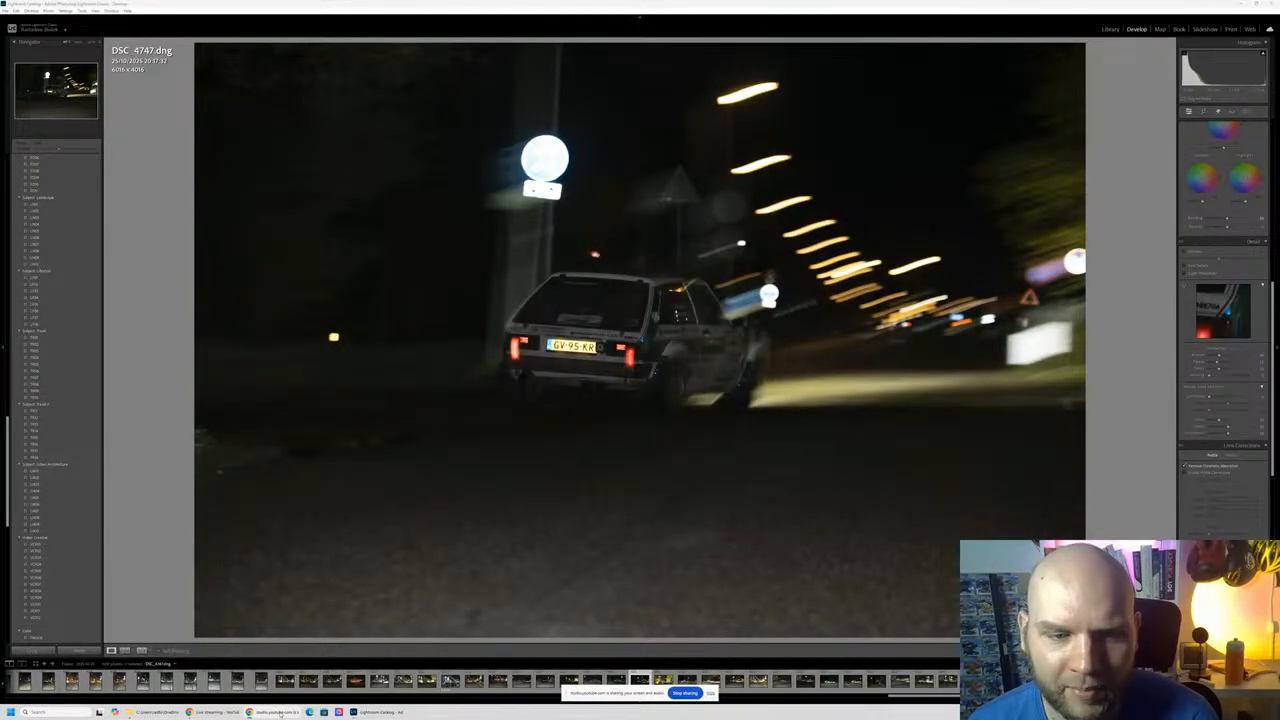
pyautogui.click(218, 712)
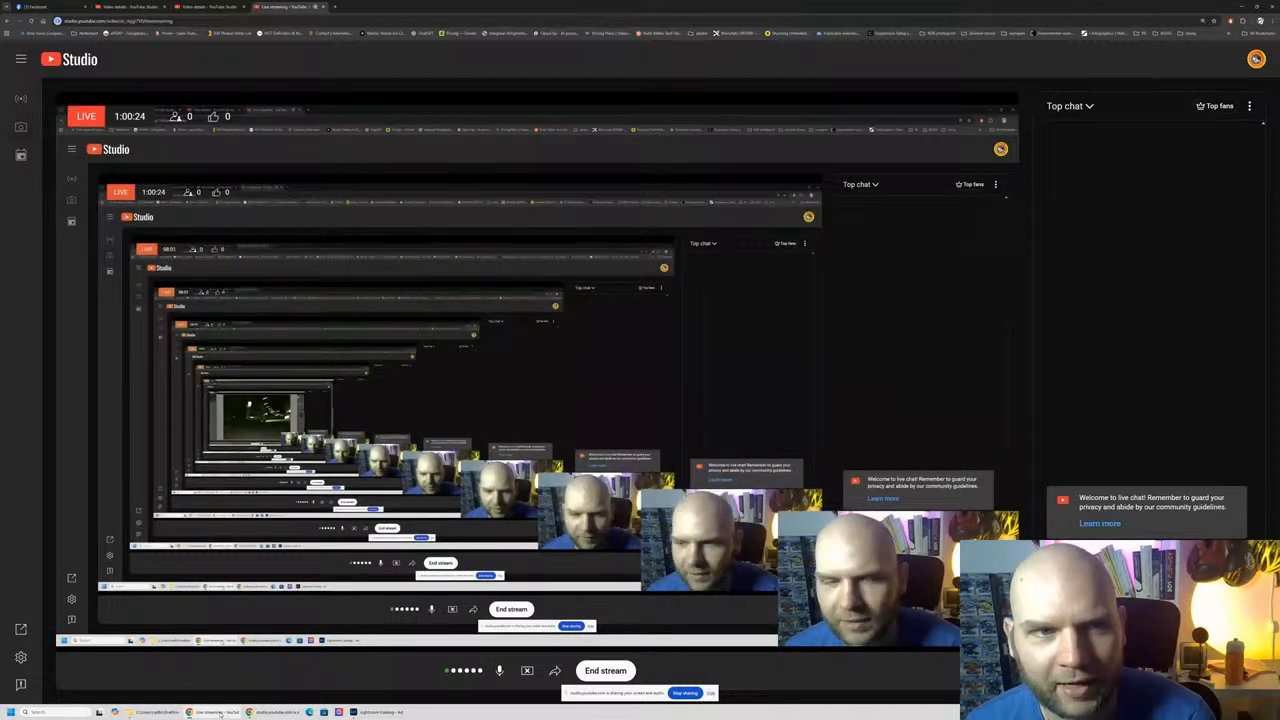
pyautogui.click(220, 712)
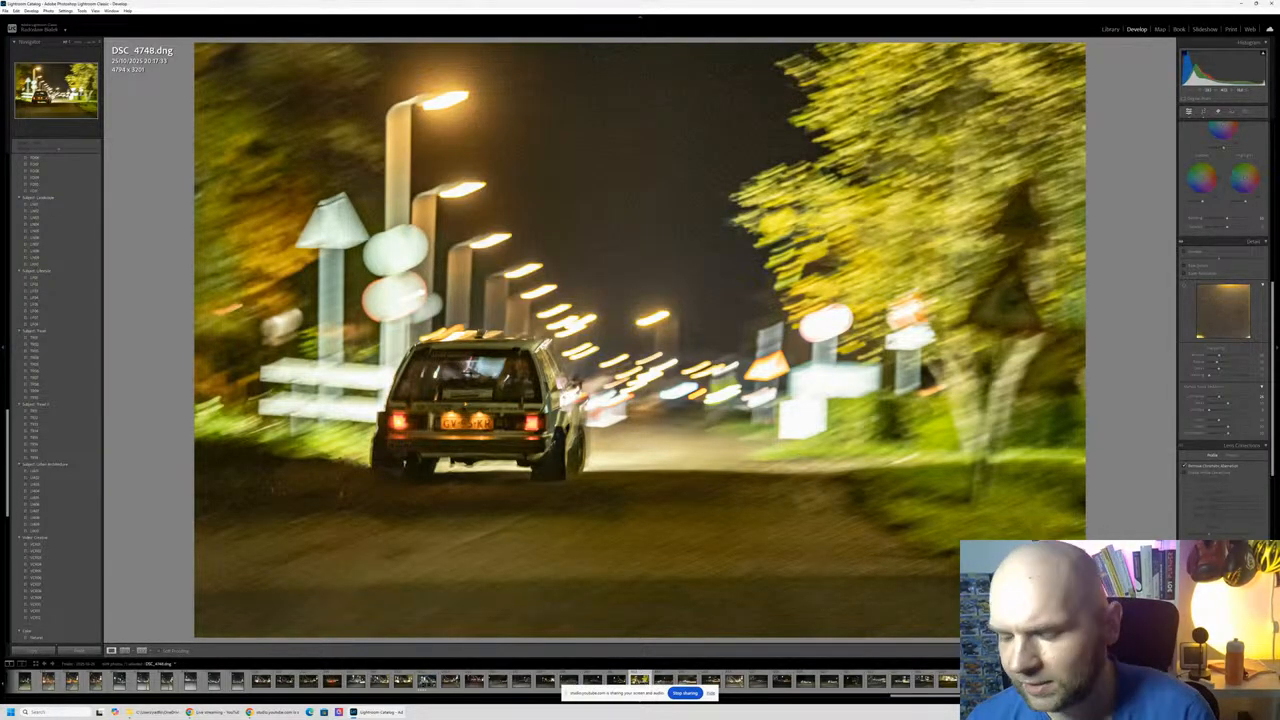
# Step: Rate DSC_4748 three stars and lower its overall exposure, comparing the edit side by side with the before view
pyautogui.press('3')
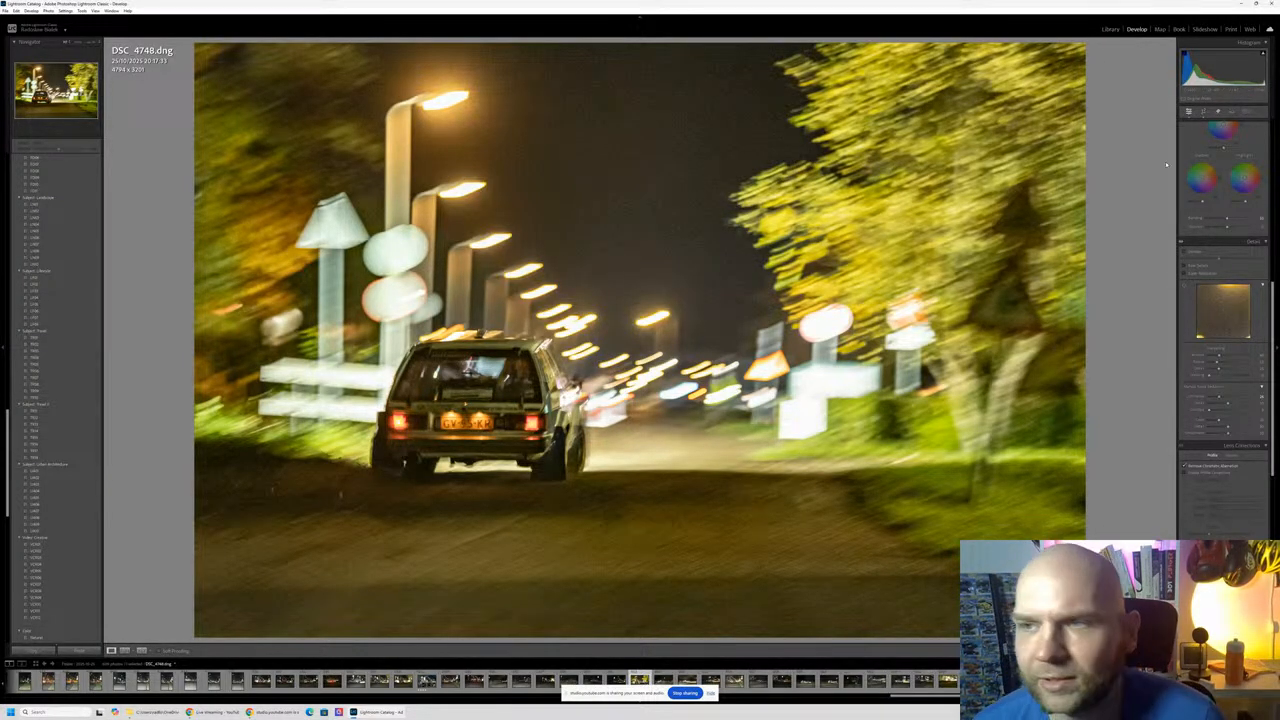
pyautogui.scroll(5, 1225, 150)
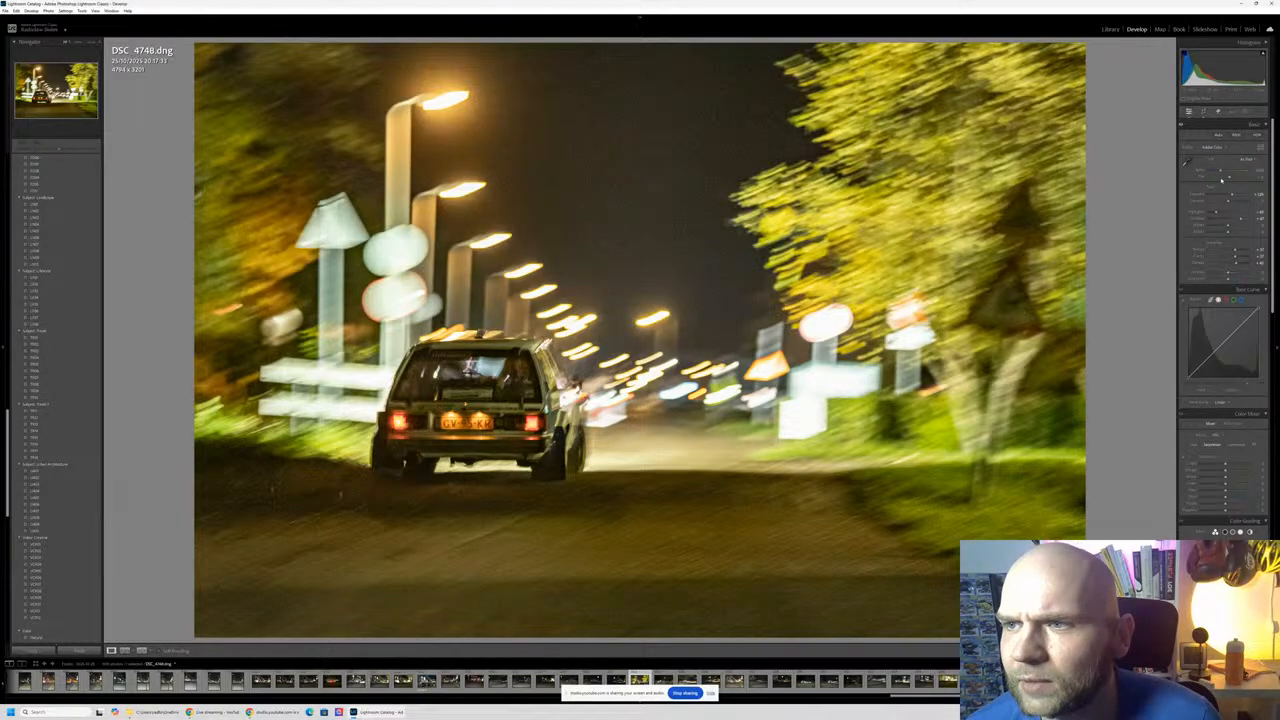
pyautogui.moveTo(1229, 197)
pyautogui.mouseDown()
pyautogui.moveTo(1212, 197)
pyautogui.moveTo(1227, 196)
pyautogui.mouseUp()
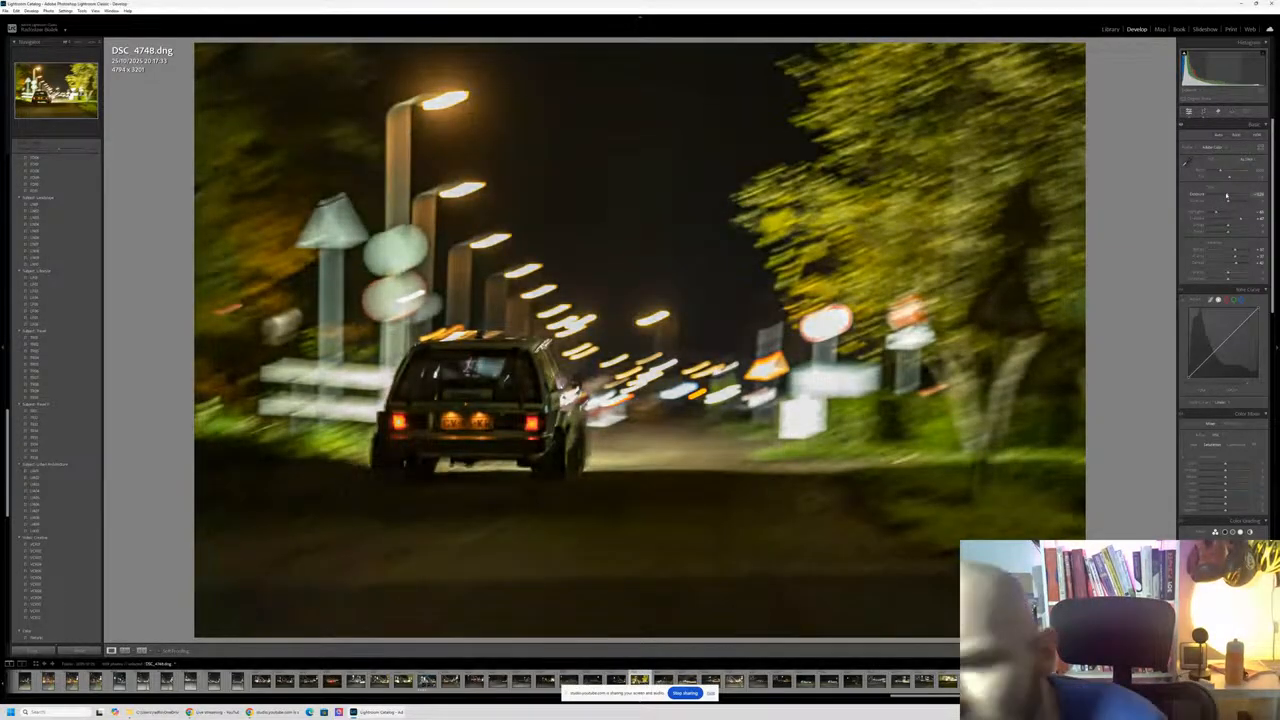
pyautogui.press('y')
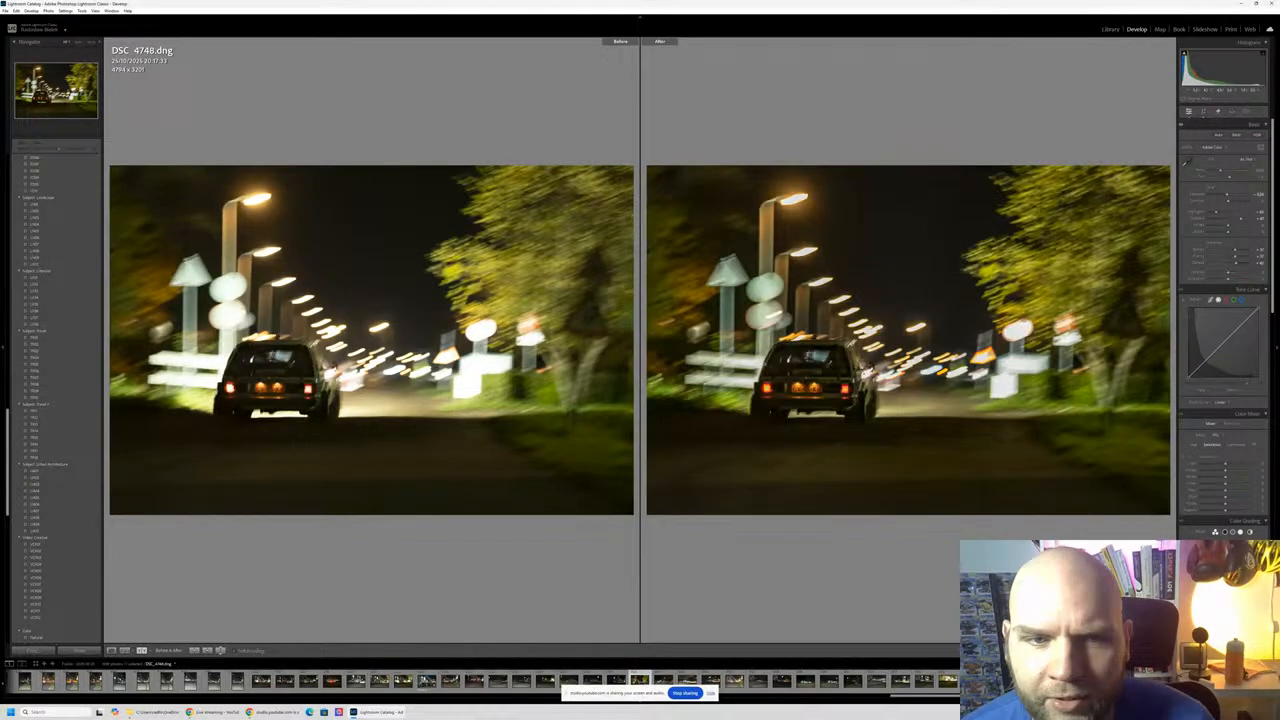
pyautogui.press('y')
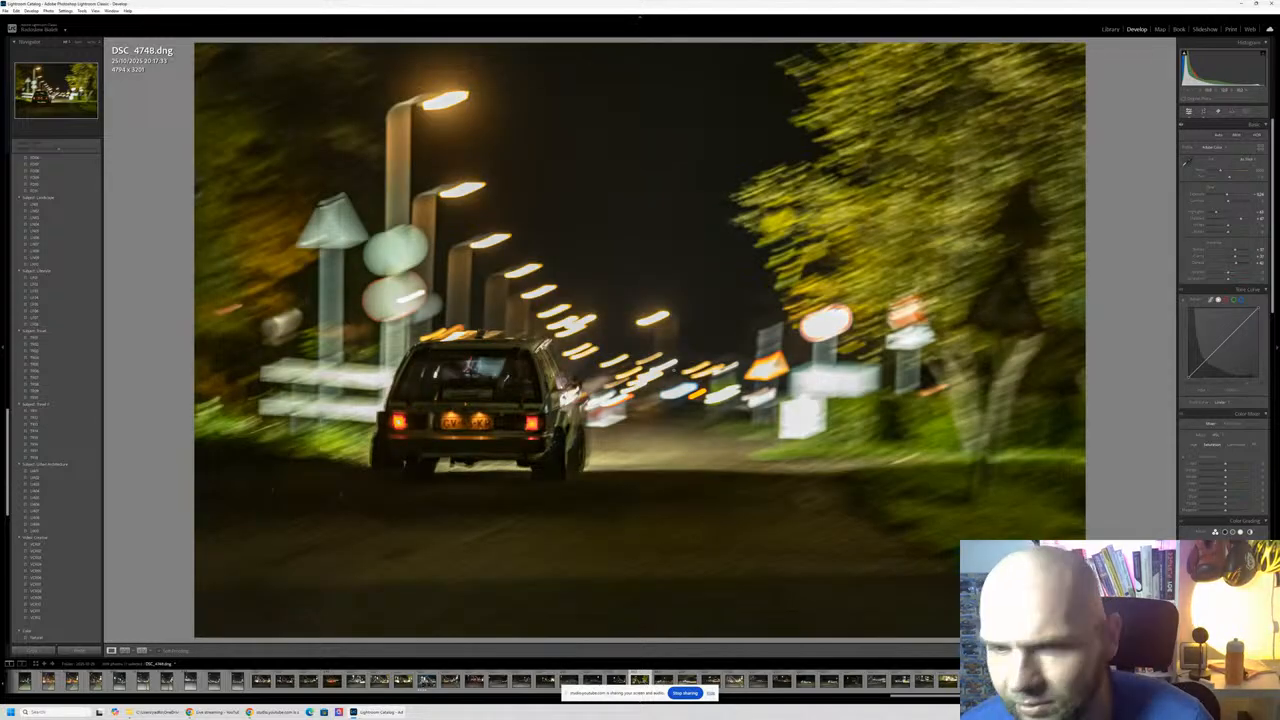
pyautogui.press('3')
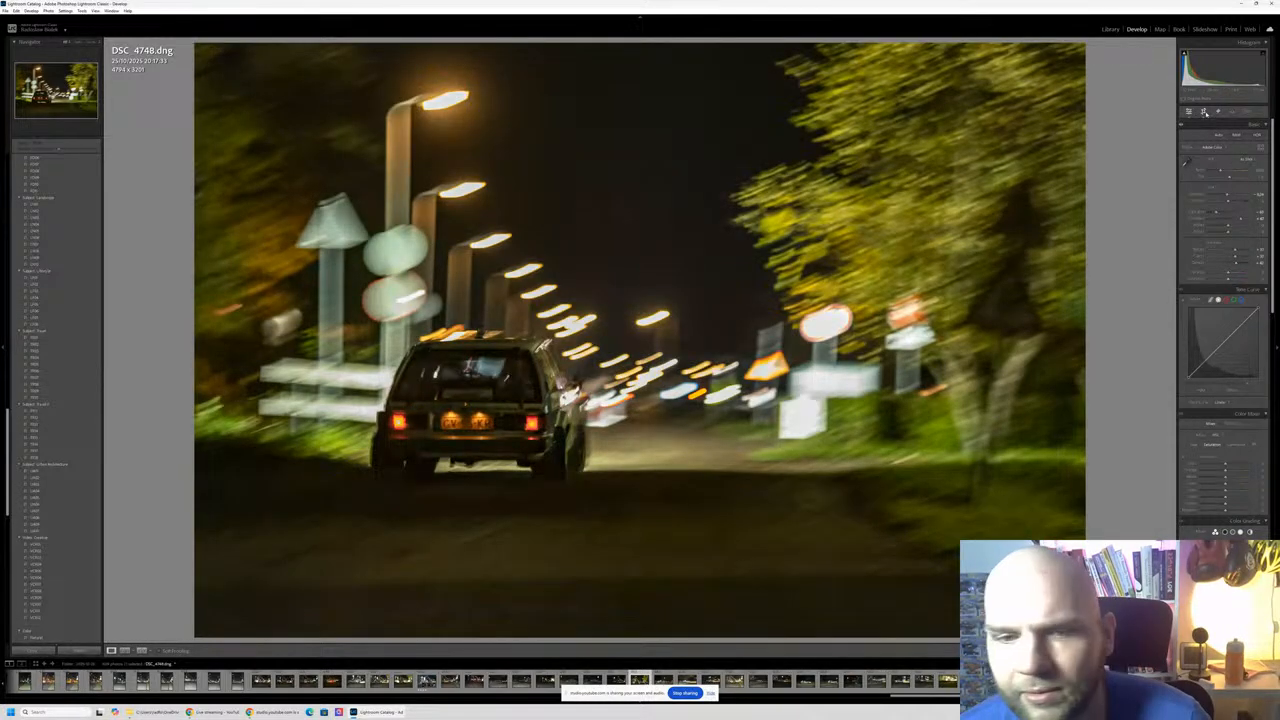
# Step: Crop DSC_4748 more tightly around the car and street lamps, trimming the frame and repositioning the image inside it
pyautogui.press('r')
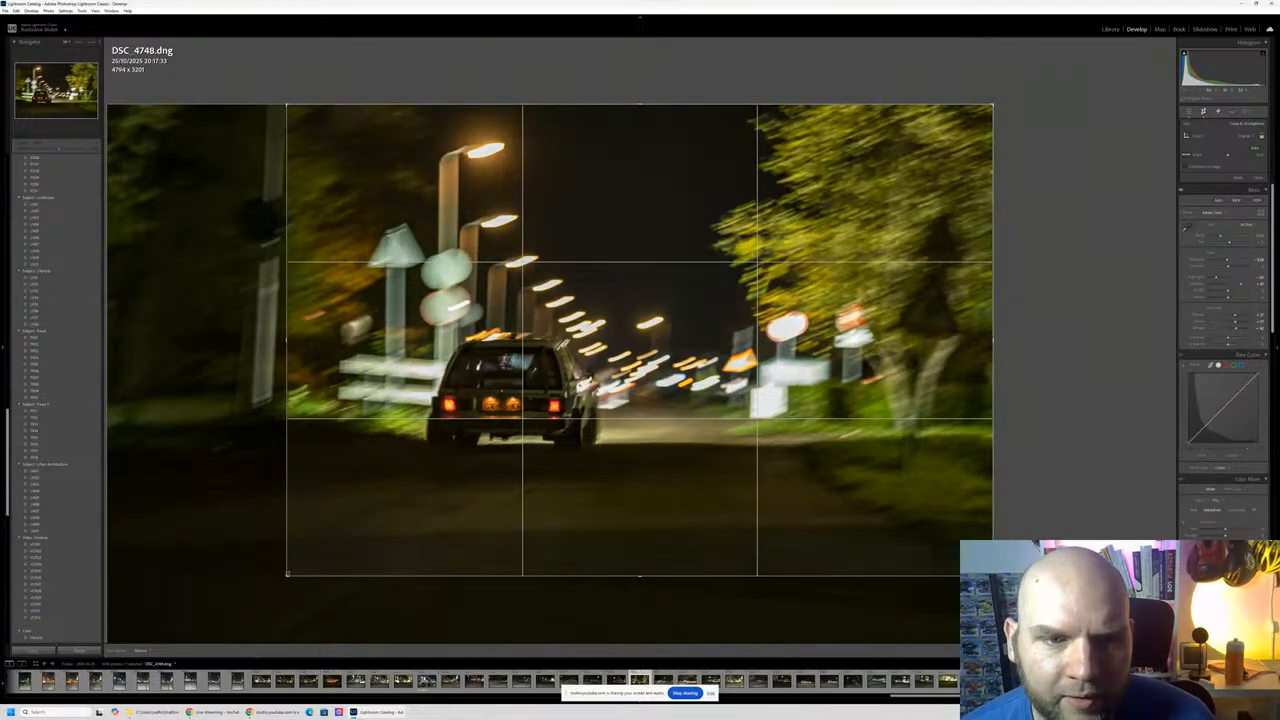
pyautogui.moveTo(288, 575); pyautogui.dragTo(206, 563)
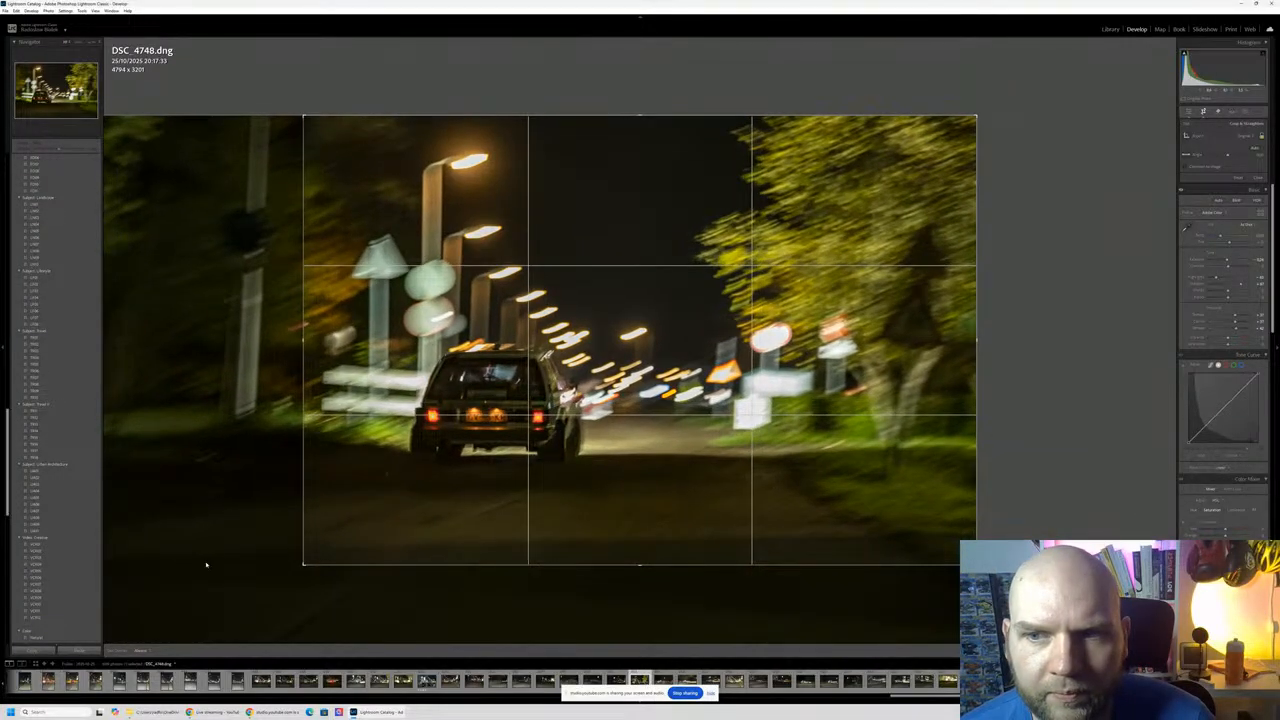
pyautogui.moveTo(977, 346); pyautogui.dragTo(916, 346)
pyautogui.moveTo(906, 419); pyautogui.dragTo(912, 461)
pyautogui.press('Return')
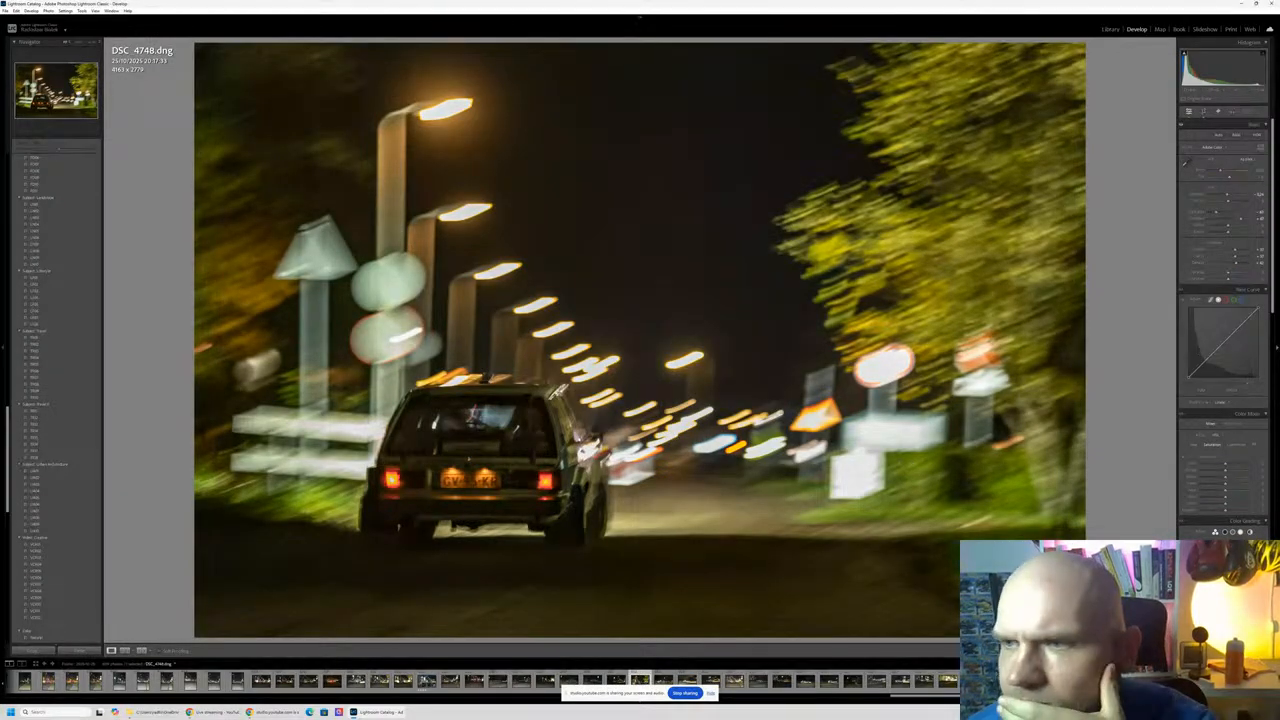
# Step: Raise the cropped photo's exposure strongly and ease its highlight reduction to brighten the car and road
pyautogui.moveTo(1228, 195); pyautogui.dragTo(1235, 196)
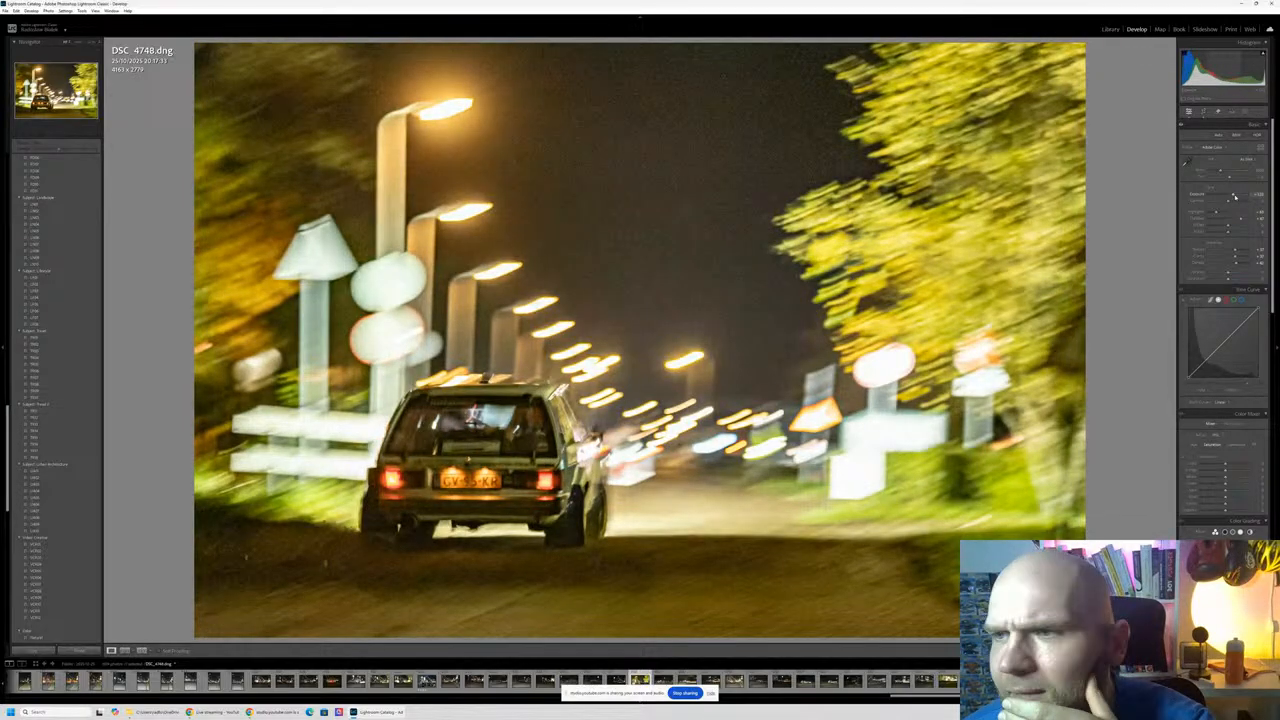
pyautogui.moveTo(1217, 213)
pyautogui.mouseDown()
pyautogui.moveTo(1233, 222)
pyautogui.moveTo(1222, 226)
pyautogui.mouseUp()
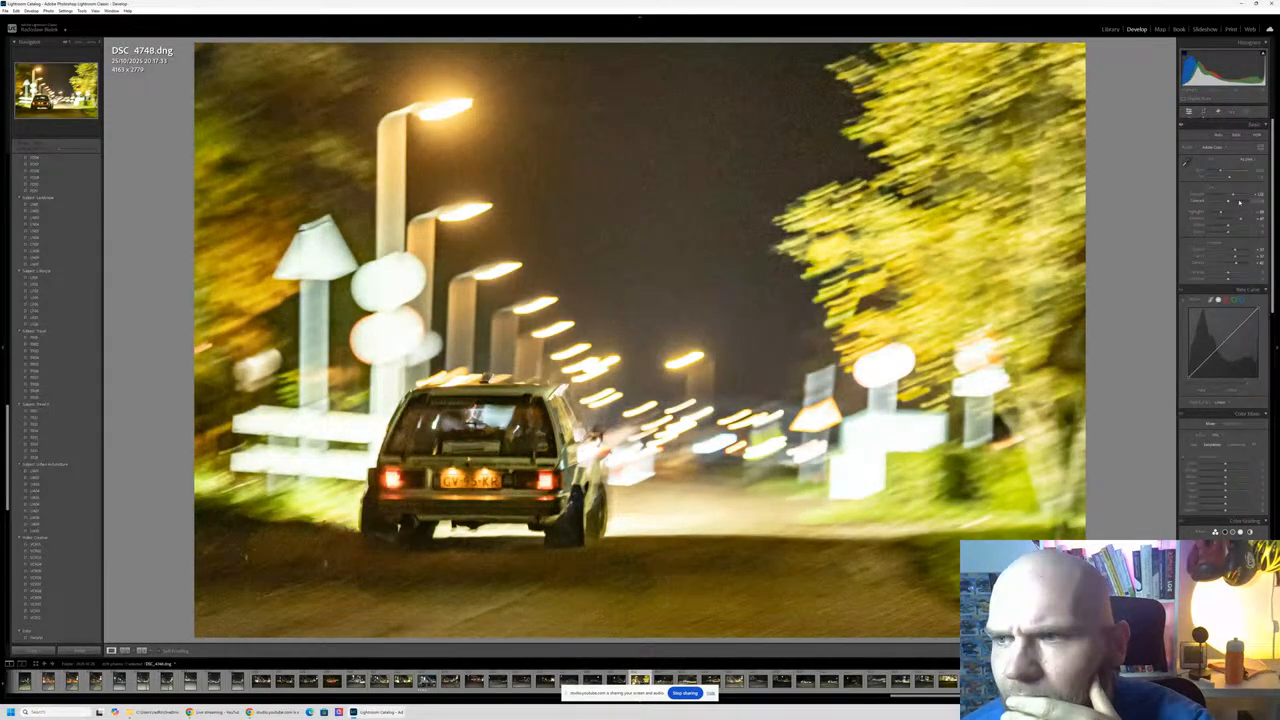
pyautogui.moveTo(1234, 196); pyautogui.dragTo(1235, 197)
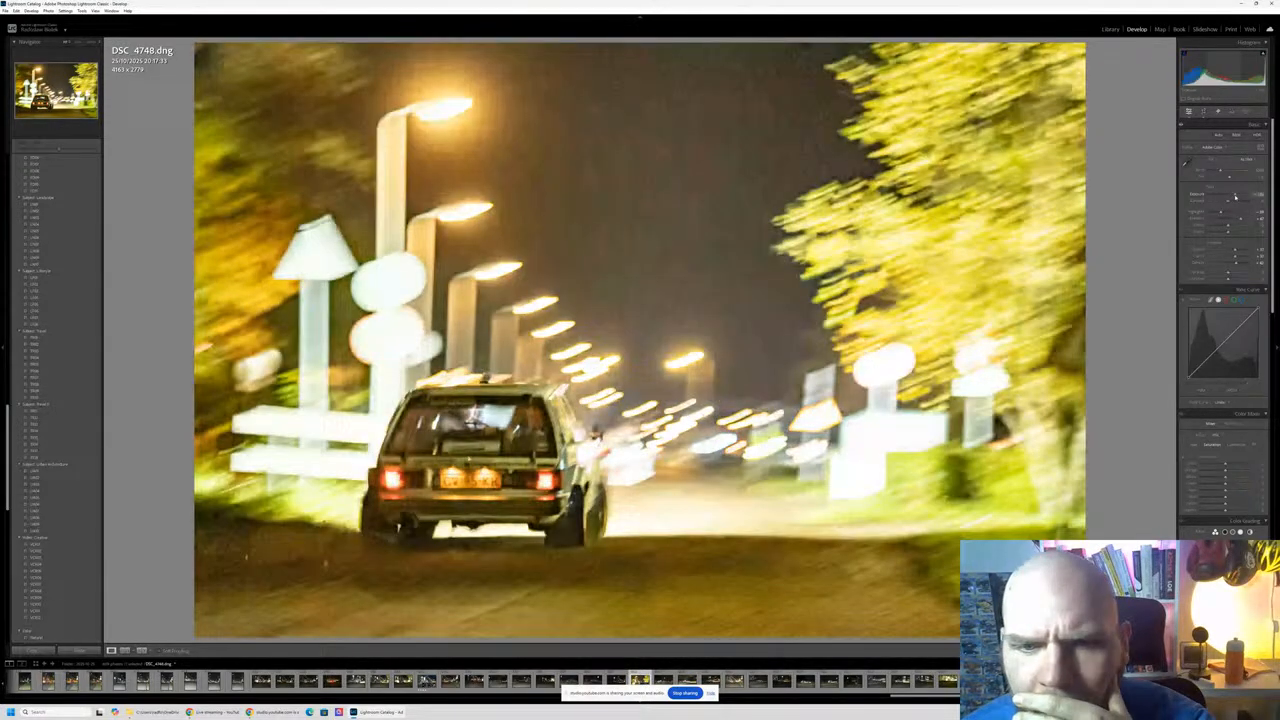
# Step: Apply Denoise to DSC_4748 and compare the grain on the car close up before and after
pyautogui.click(524, 463)
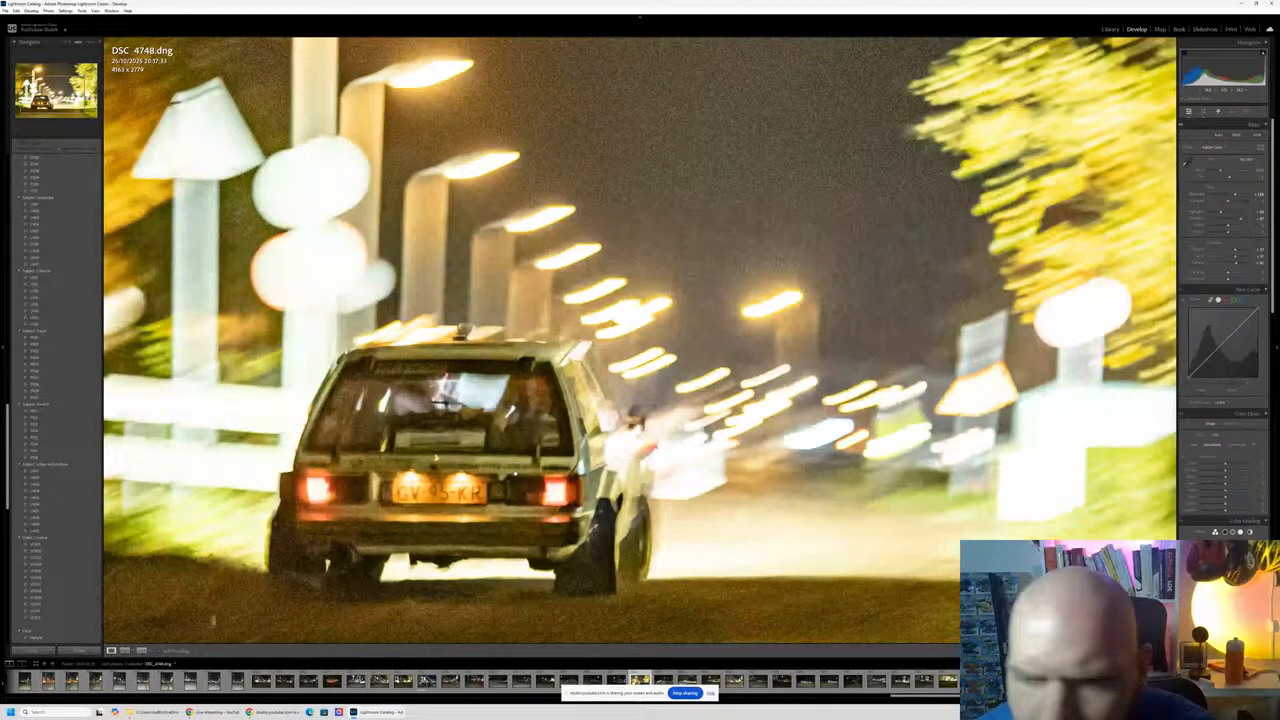
pyautogui.click(515, 474)
pyautogui.scroll(-4, 1225, 330)
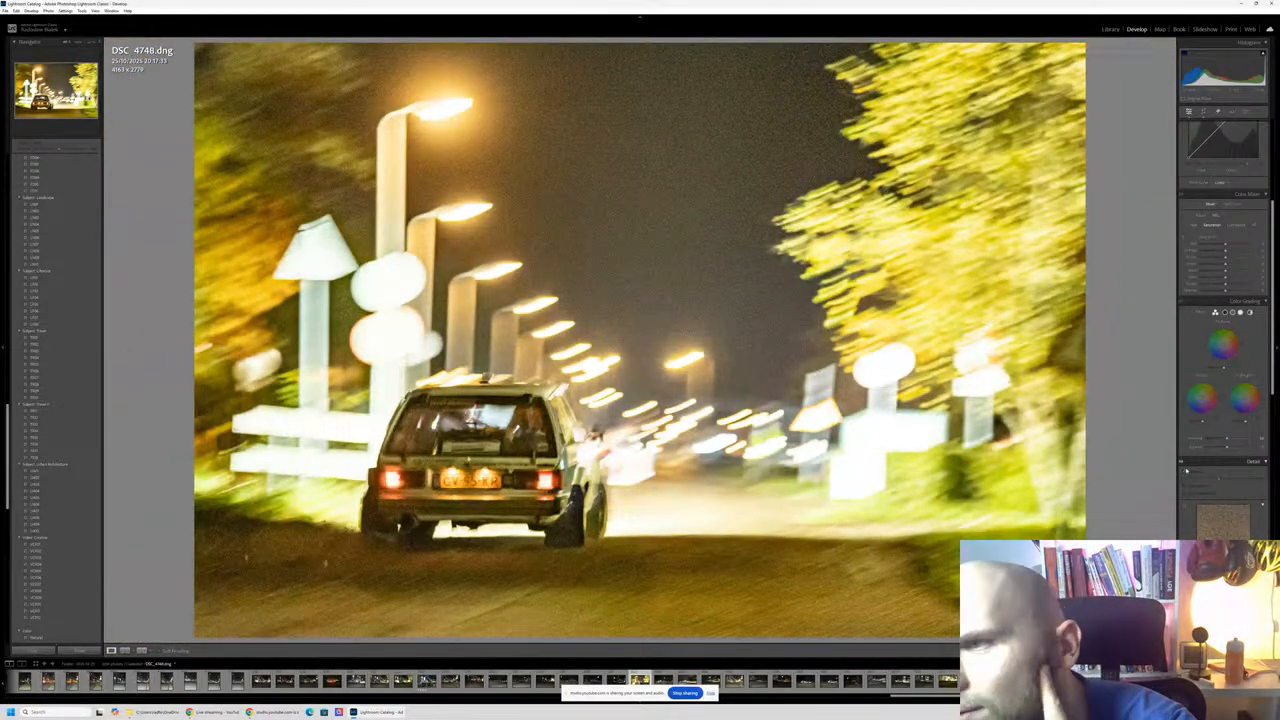
pyautogui.click(1186, 471)
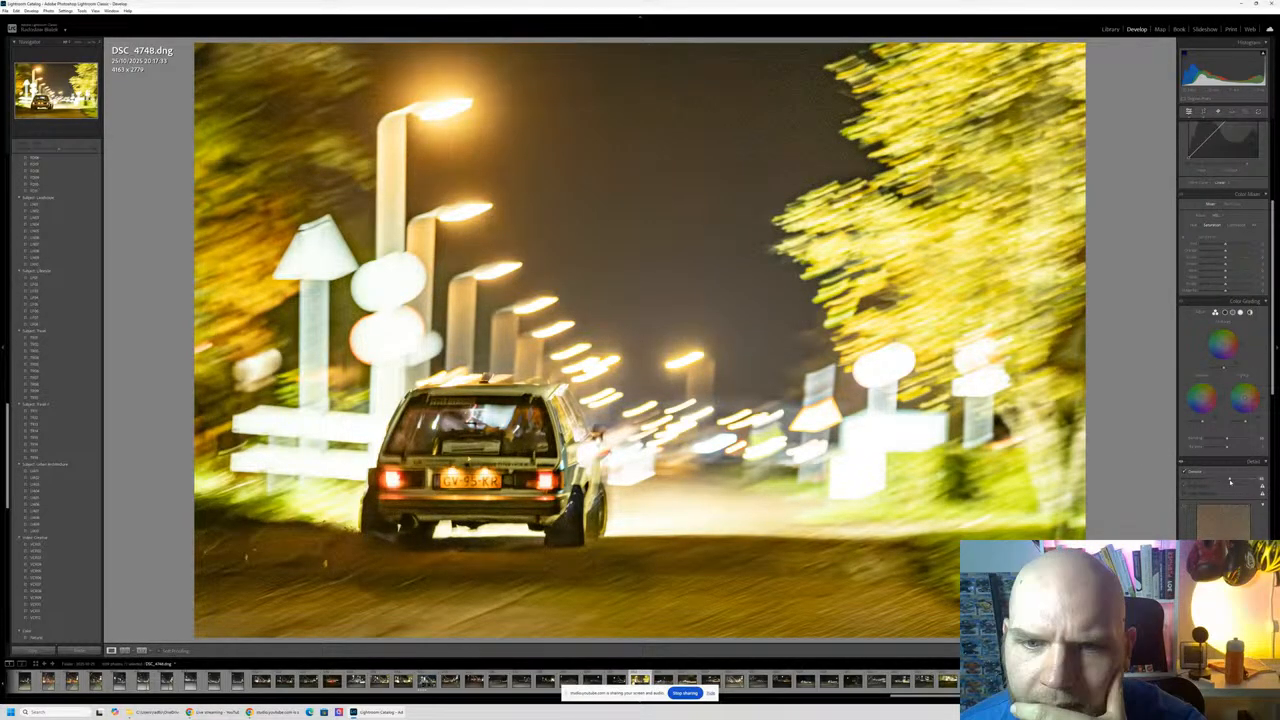
pyautogui.click(628, 438)
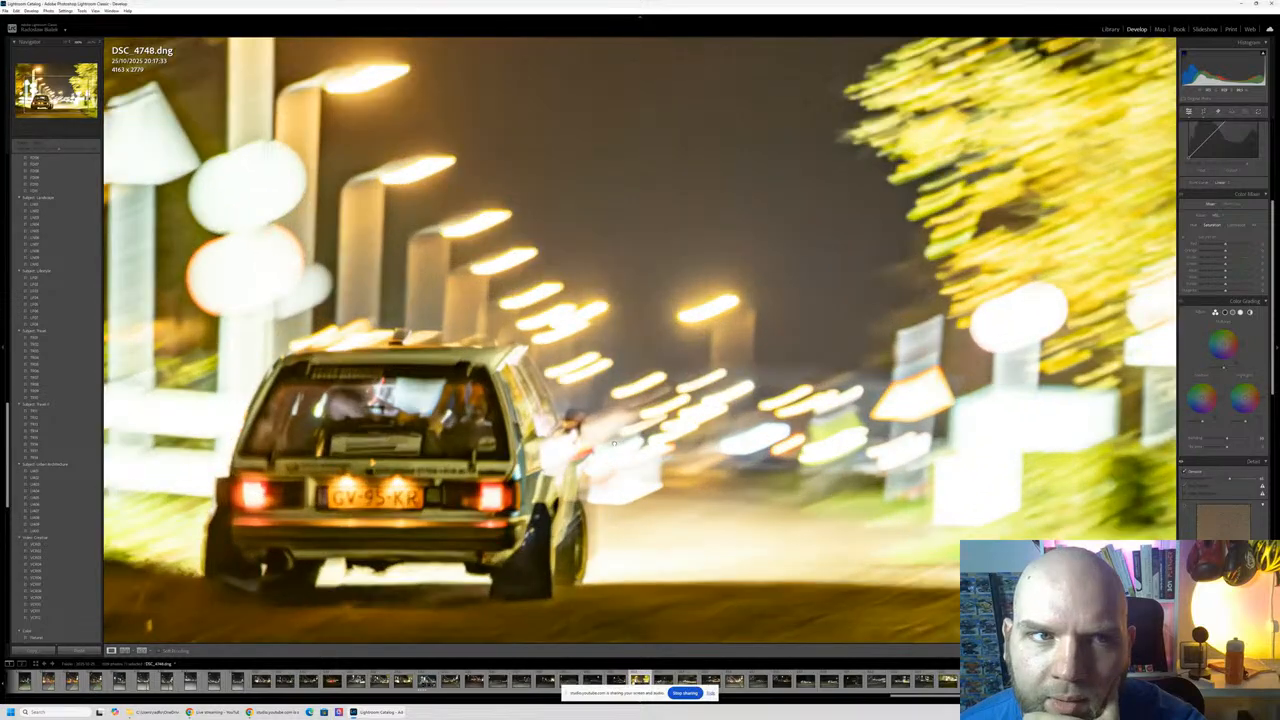
pyautogui.click(628, 438)
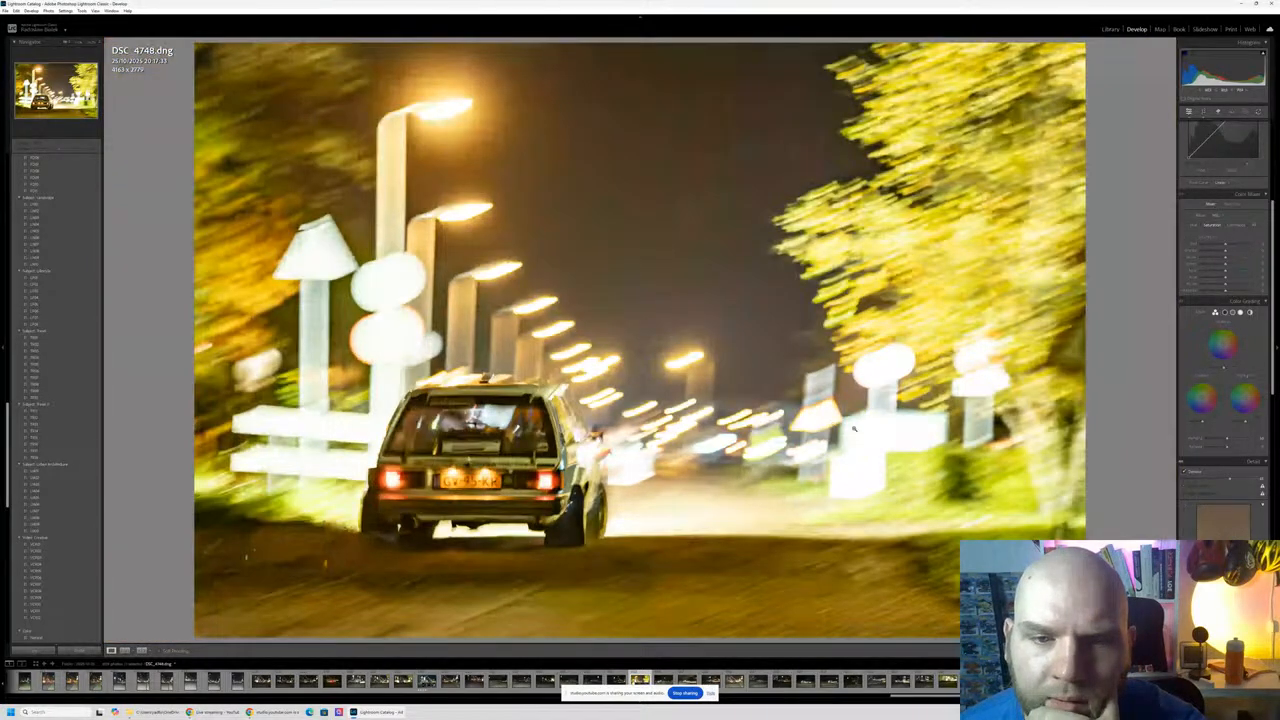
pyautogui.click(481, 458)
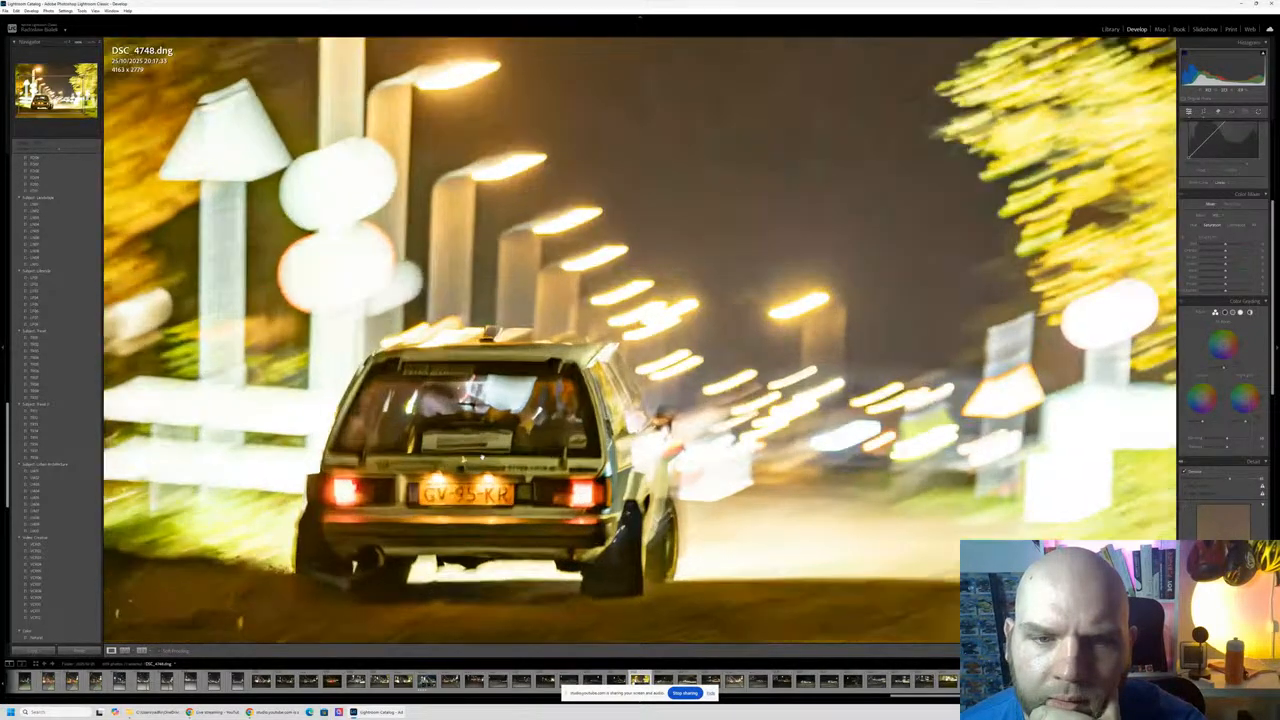
pyautogui.click(481, 458)
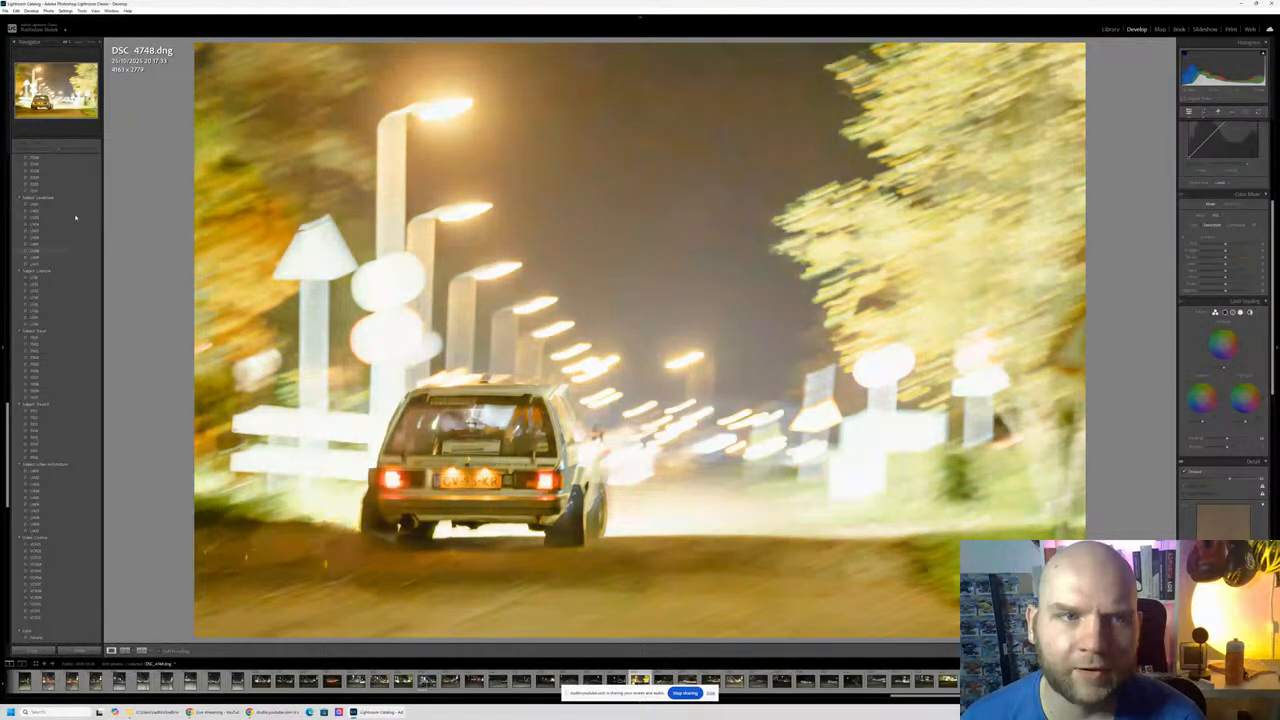
# Step: Lower the highlights of DSC_4748 slightly and apply a warm seasonal preset that turns the foliage golden
pyautogui.scroll(10, 71, 231)
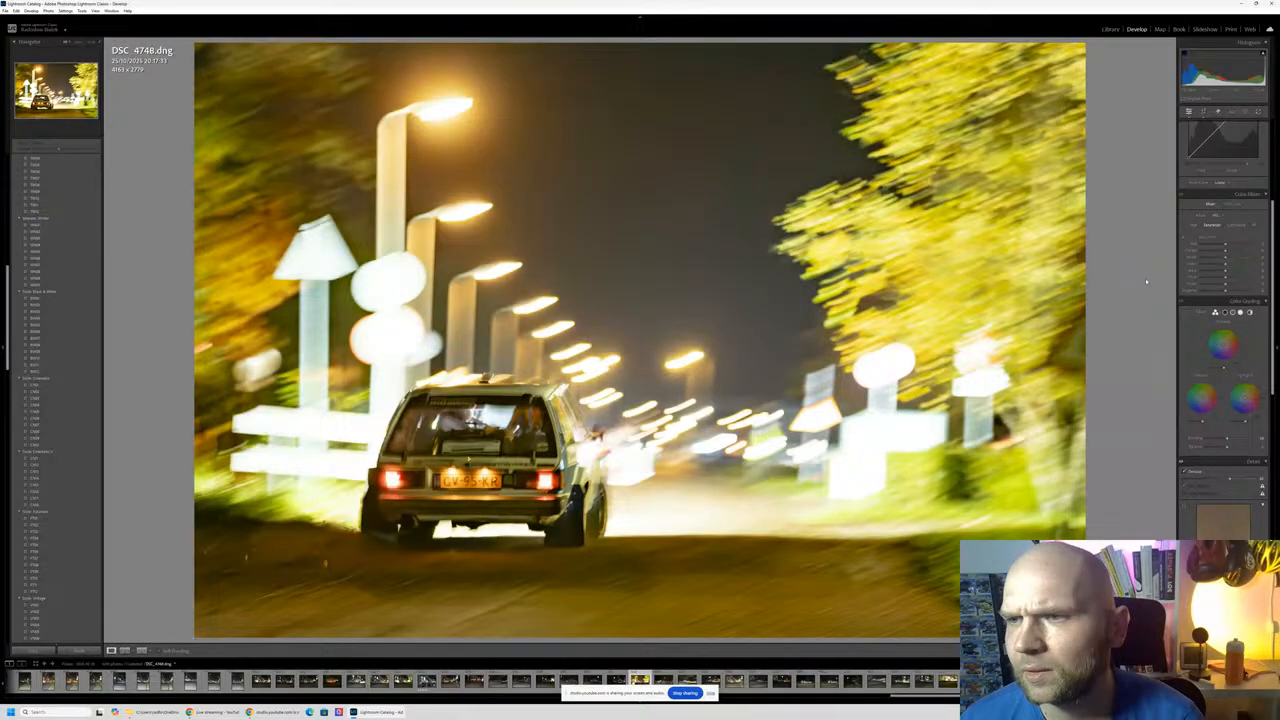
pyautogui.scroll(2, 1194, 285)
pyautogui.scroll(2, 1194, 285)
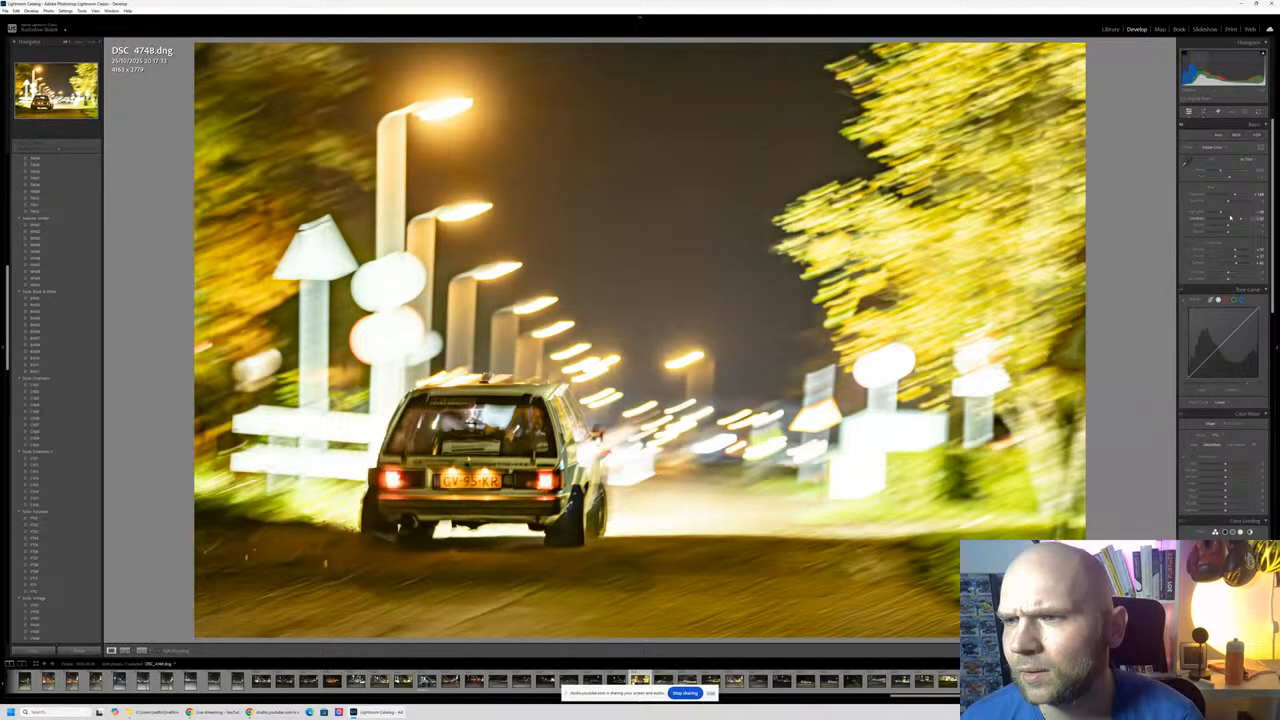
pyautogui.moveTo(1219, 210); pyautogui.dragTo(1213, 214)
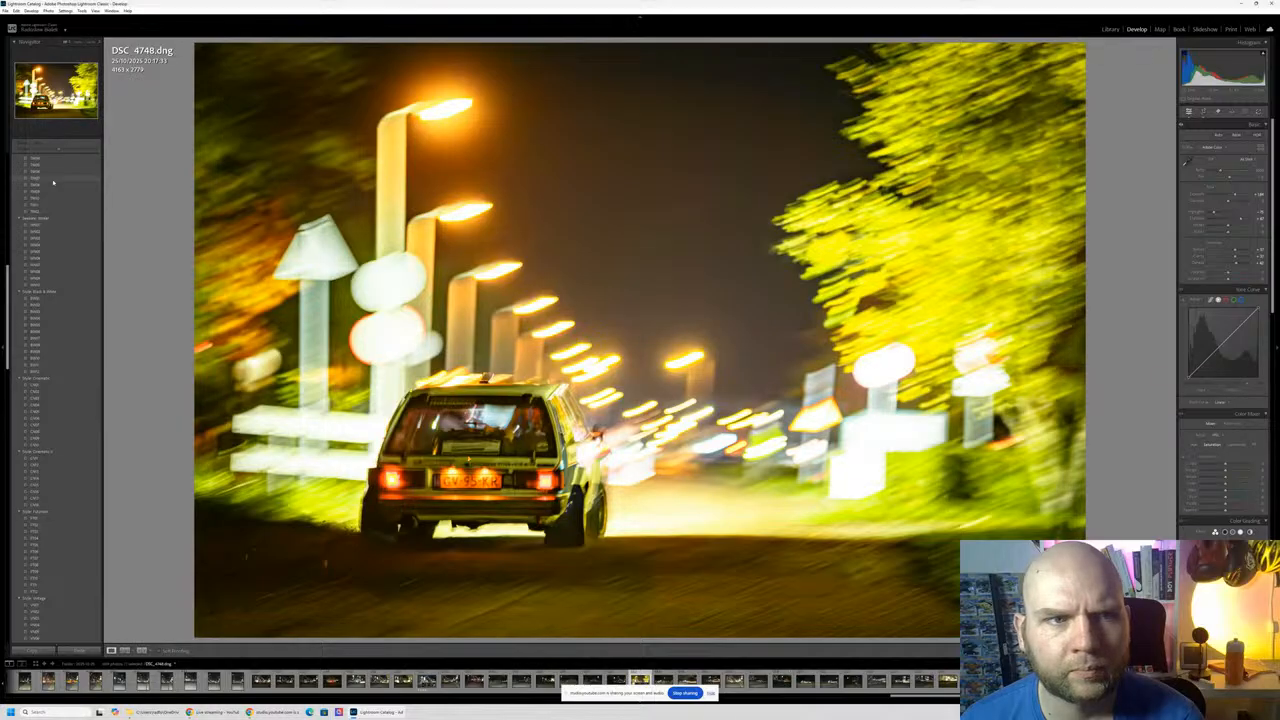
pyautogui.scroll(3, 54, 183)
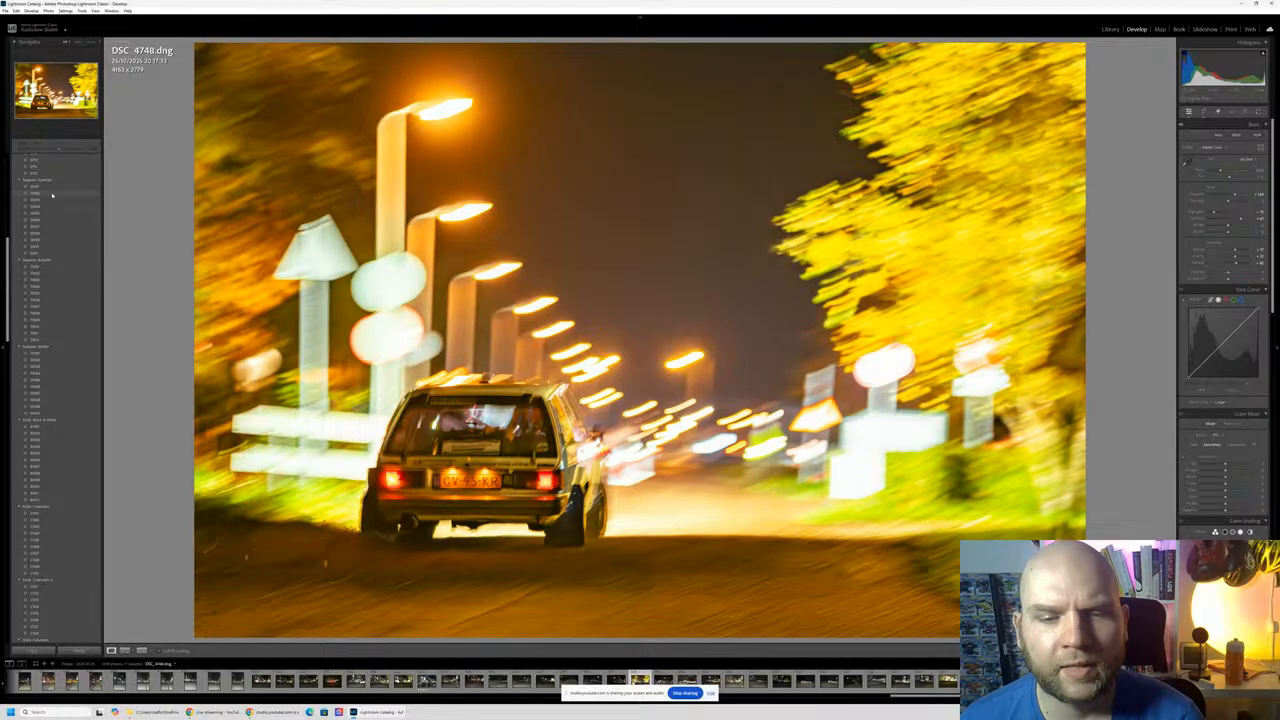
pyautogui.click(52, 194)
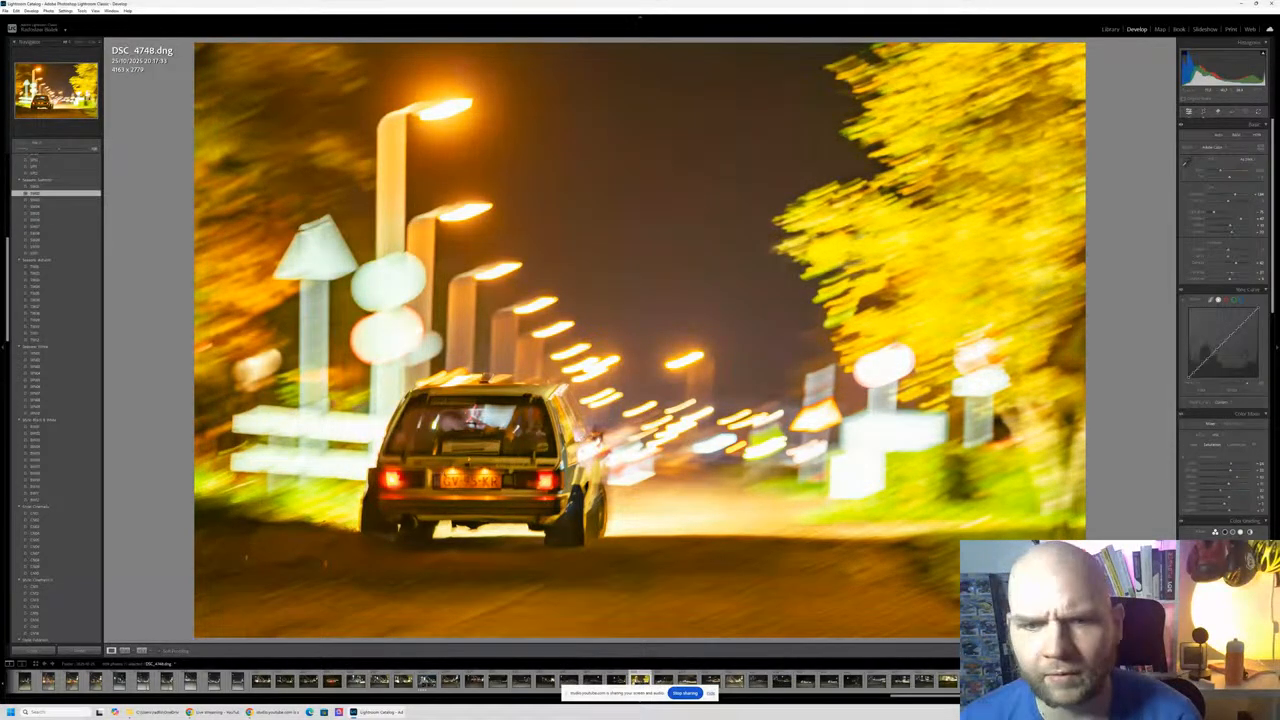
# Step: Check the car close up, reduce the highlights to the minimum and rate DSC_4748 five stars
pyautogui.click(526, 470)
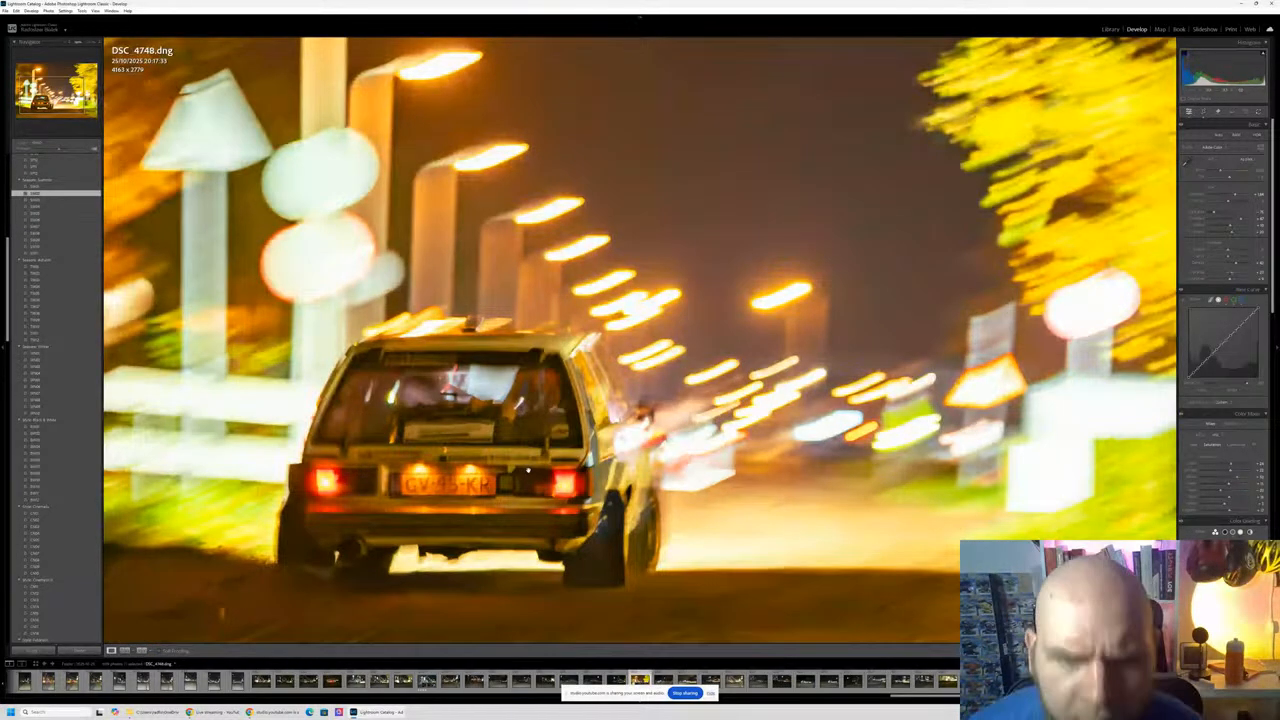
pyautogui.click(527, 470)
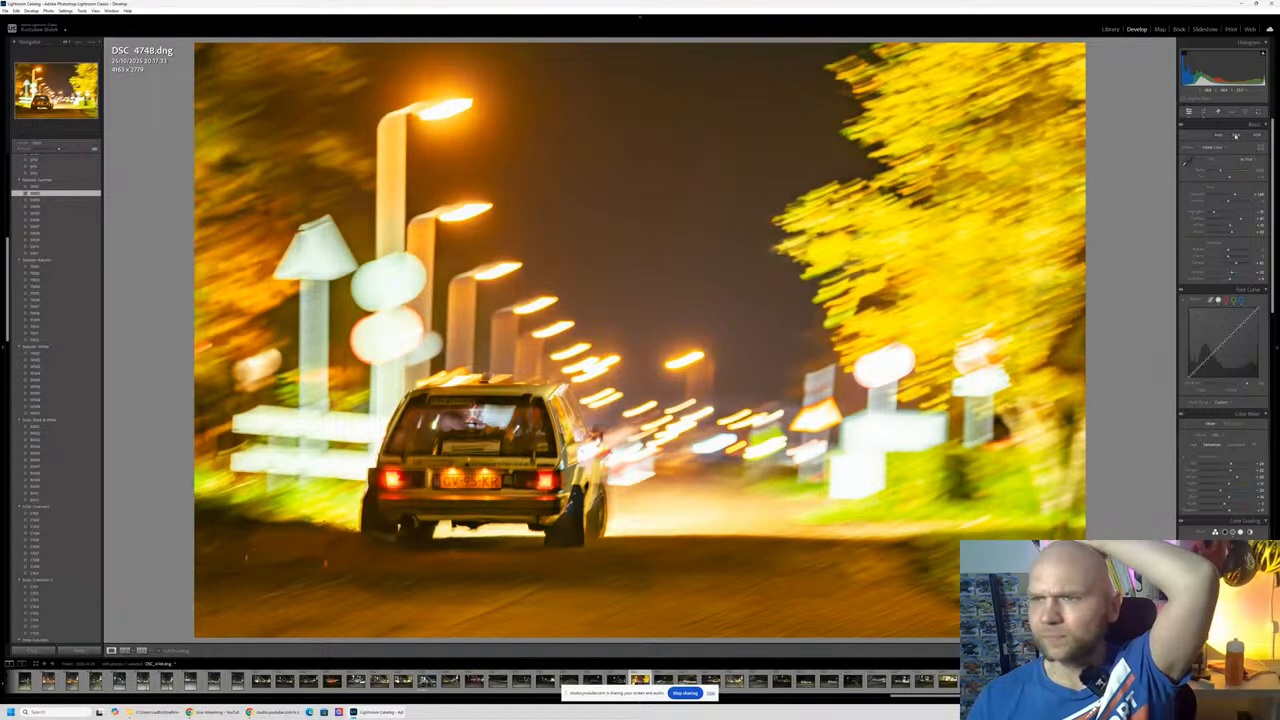
pyautogui.moveTo(1214, 213)
pyautogui.mouseDown()
pyautogui.moveTo(1228, 214)
pyautogui.moveTo(1180, 213)
pyautogui.moveTo(1226, 213)
pyautogui.moveTo(1206, 213)
pyautogui.mouseUp()
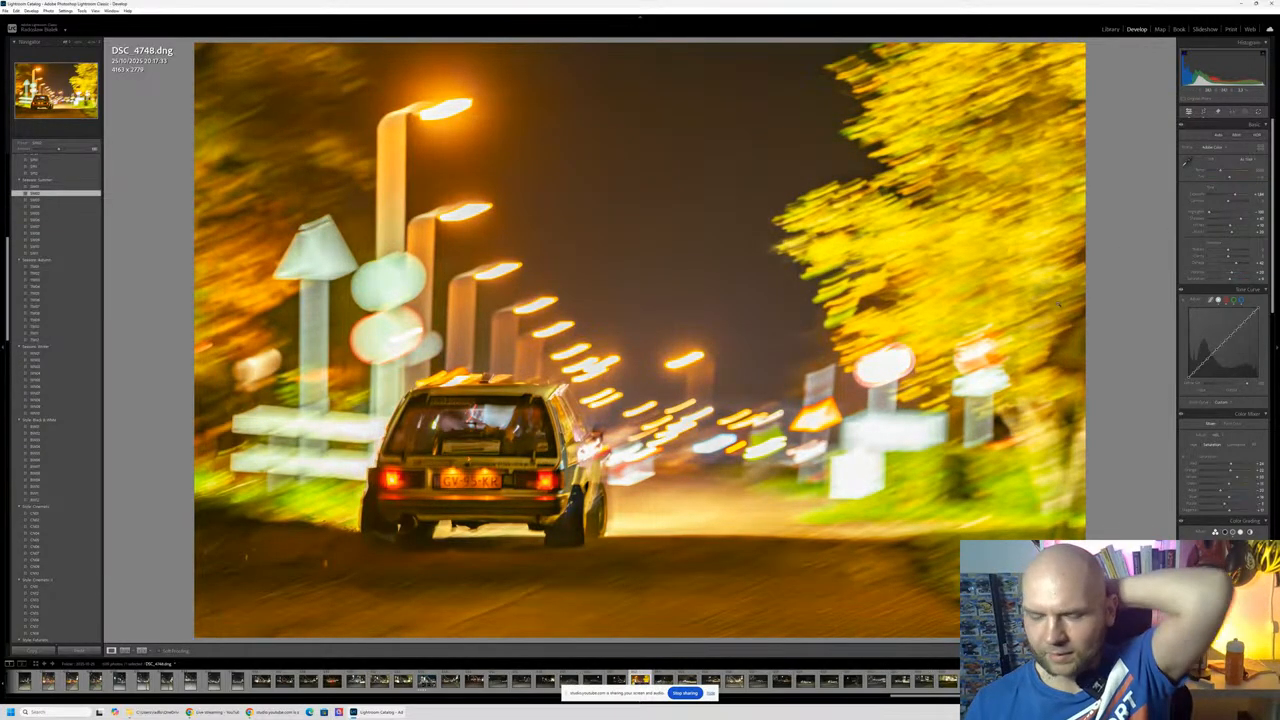
pyautogui.press('5')
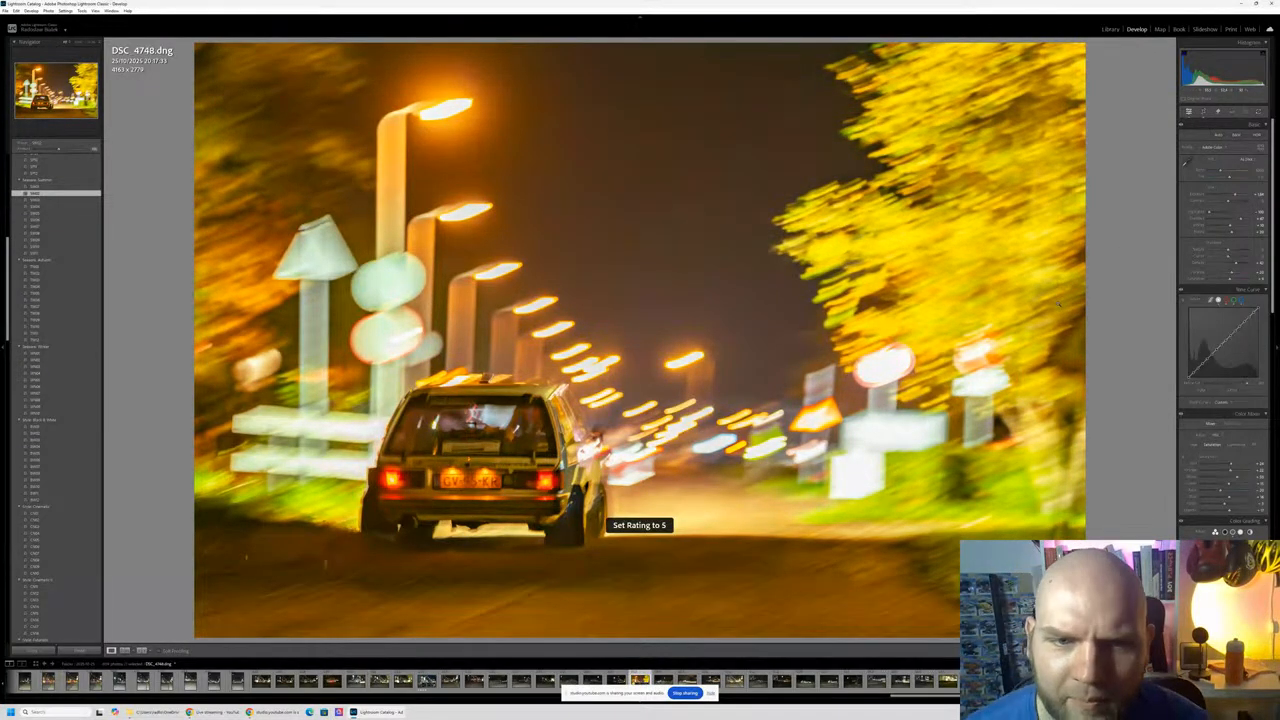
# Step: Review the night rally frames following DSC_4748 up to DSC_4779 for ones worth editing, rechecking the frames around DSC_4774 to DSC_4776
pyautogui.press('Right')
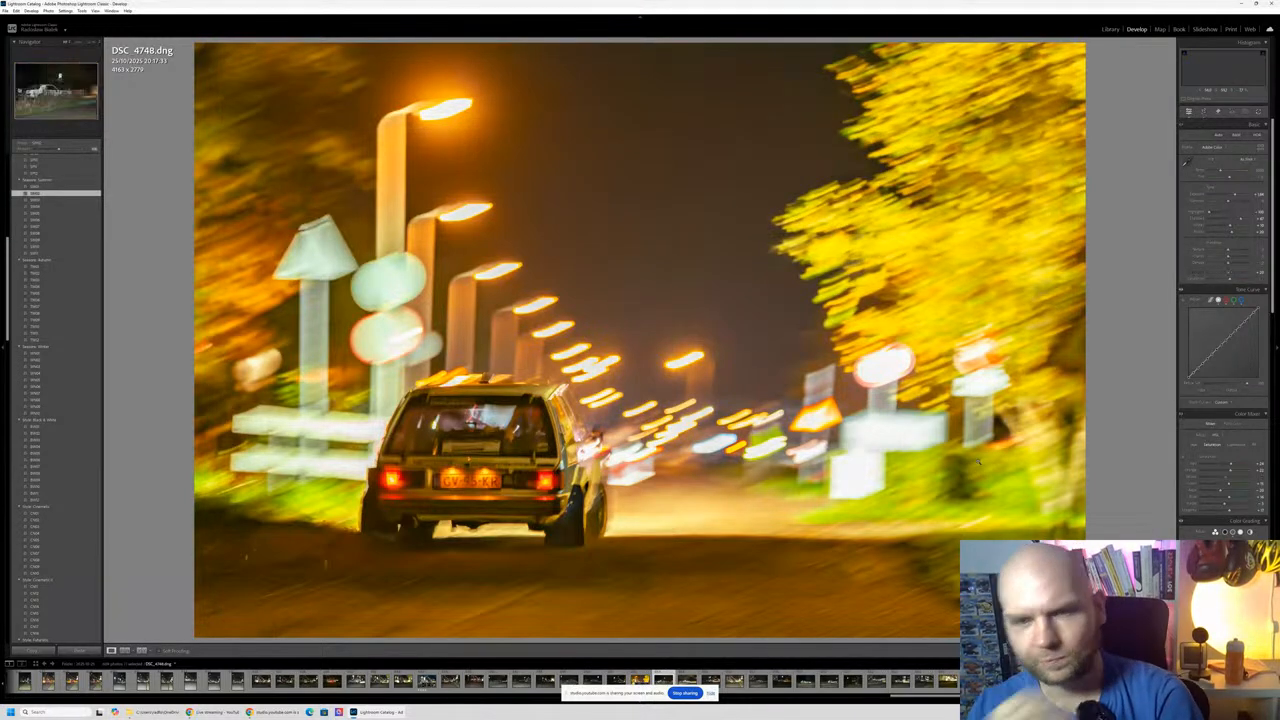
pyautogui.press('Right')
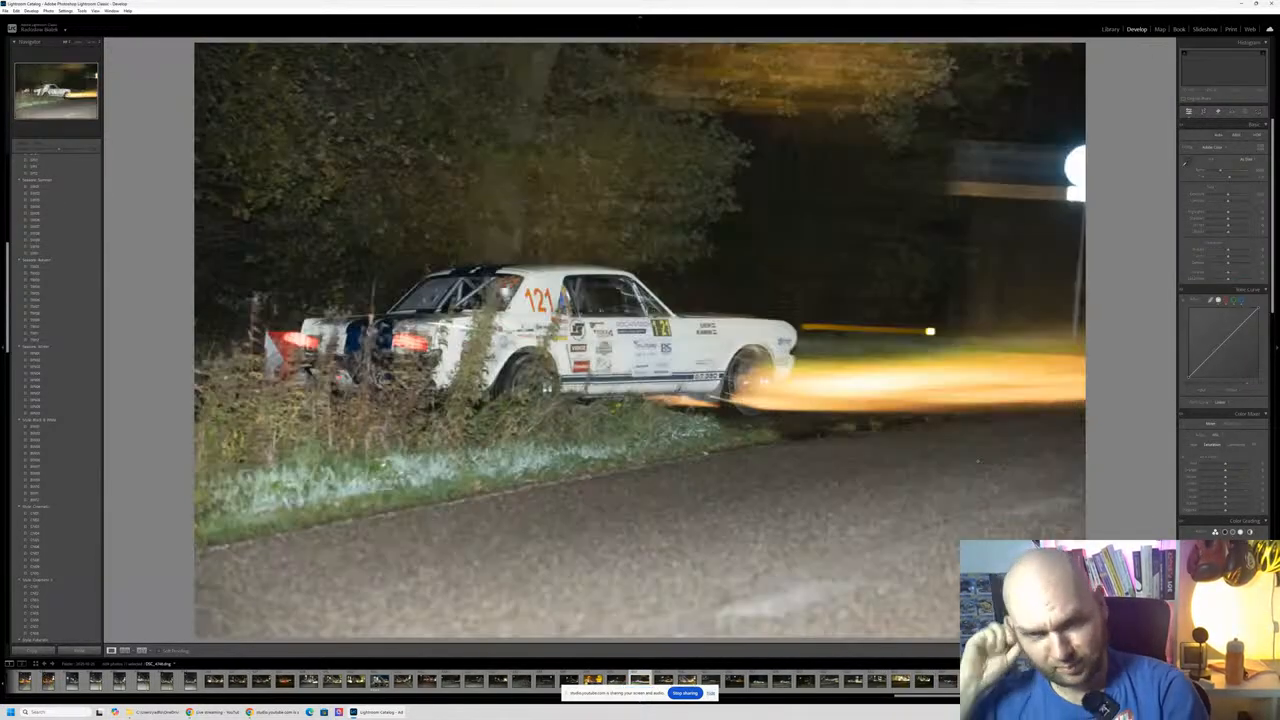
pyautogui.press('Right')
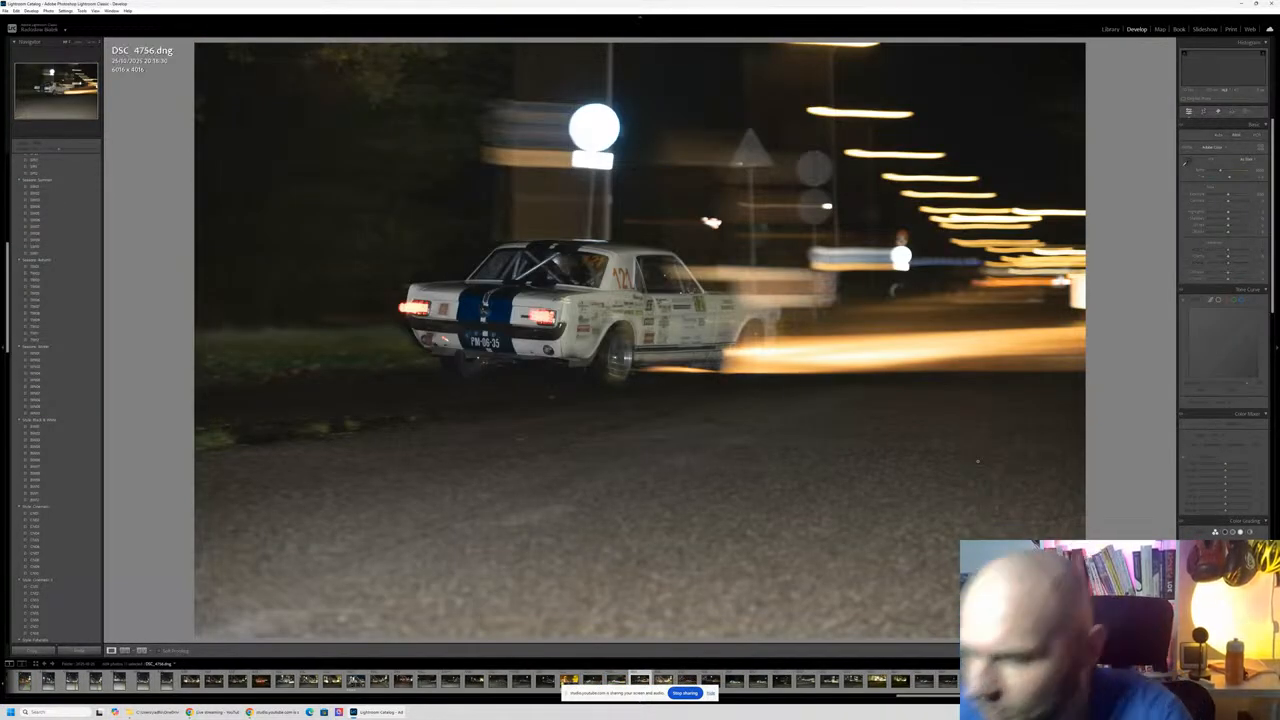
pyautogui.press('Right')
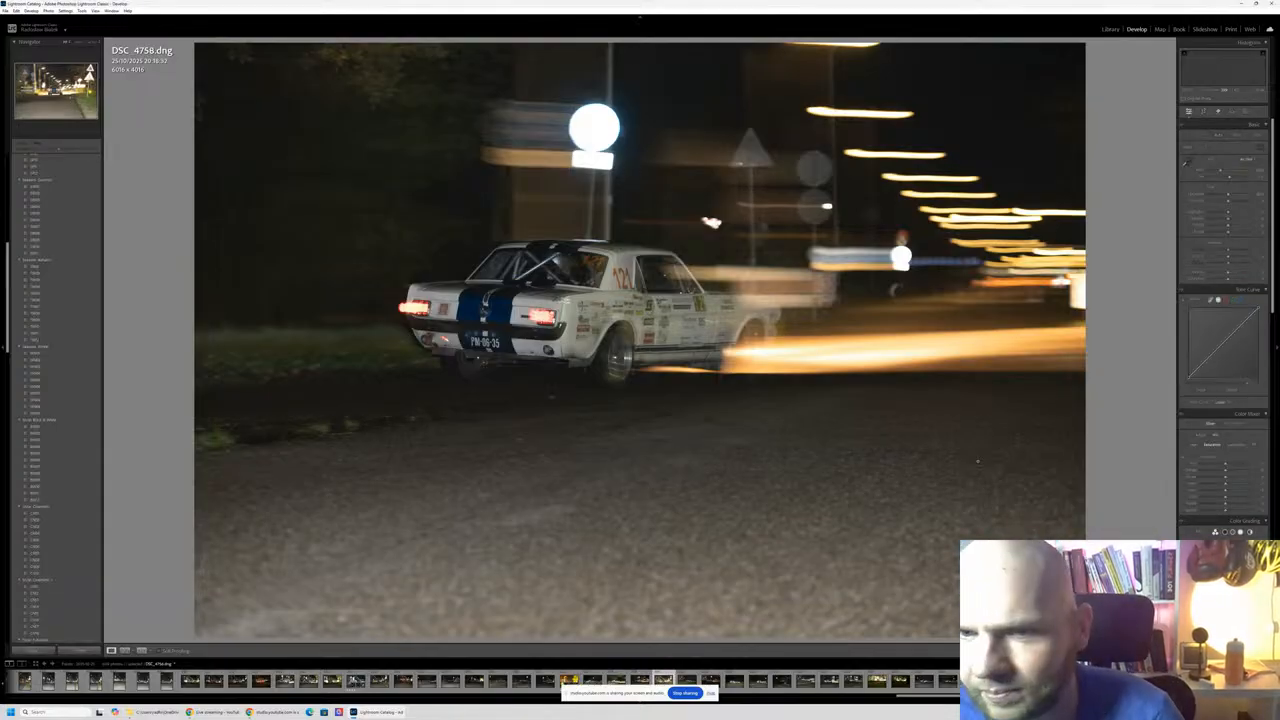
pyautogui.press('Right')
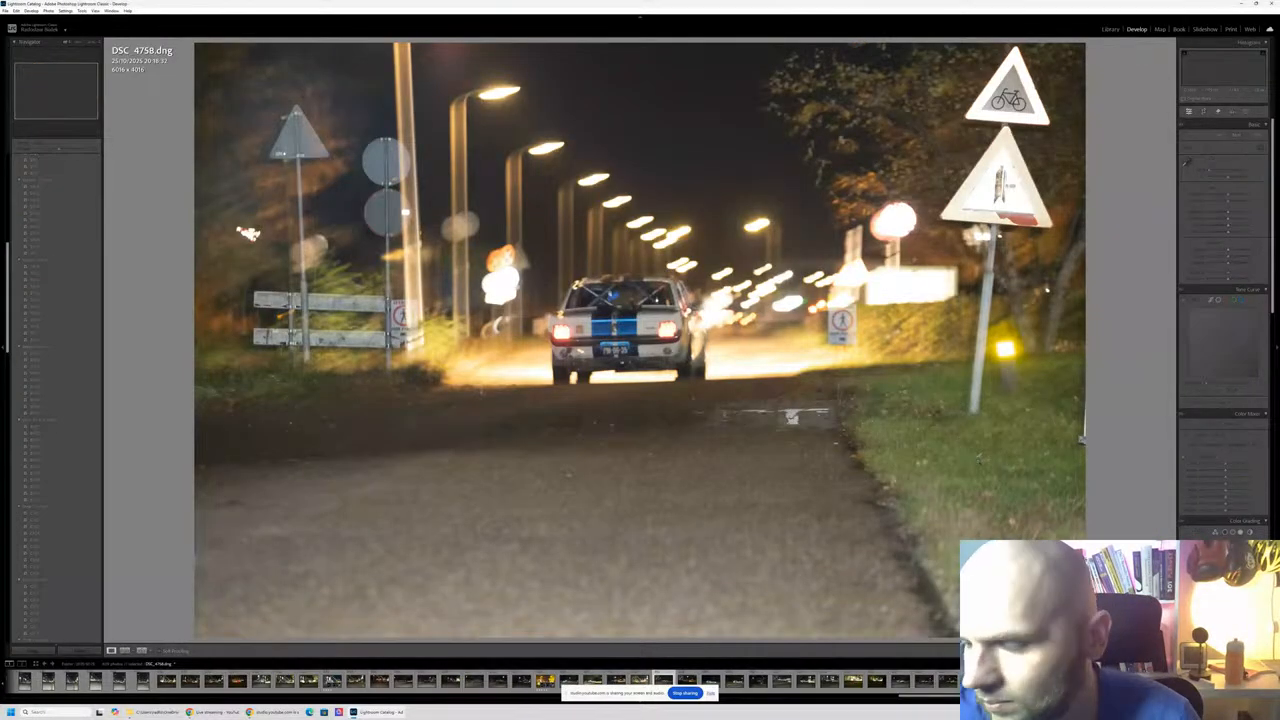
pyautogui.press('Right')
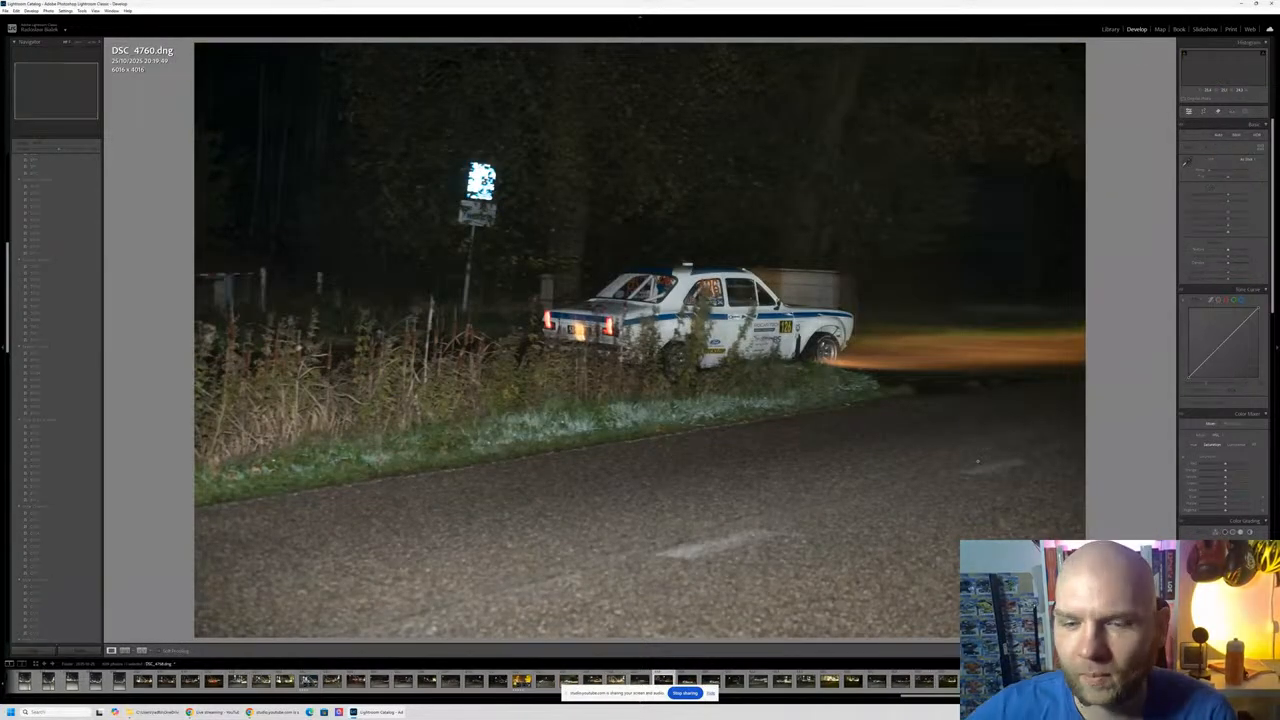
pyautogui.press('Right')
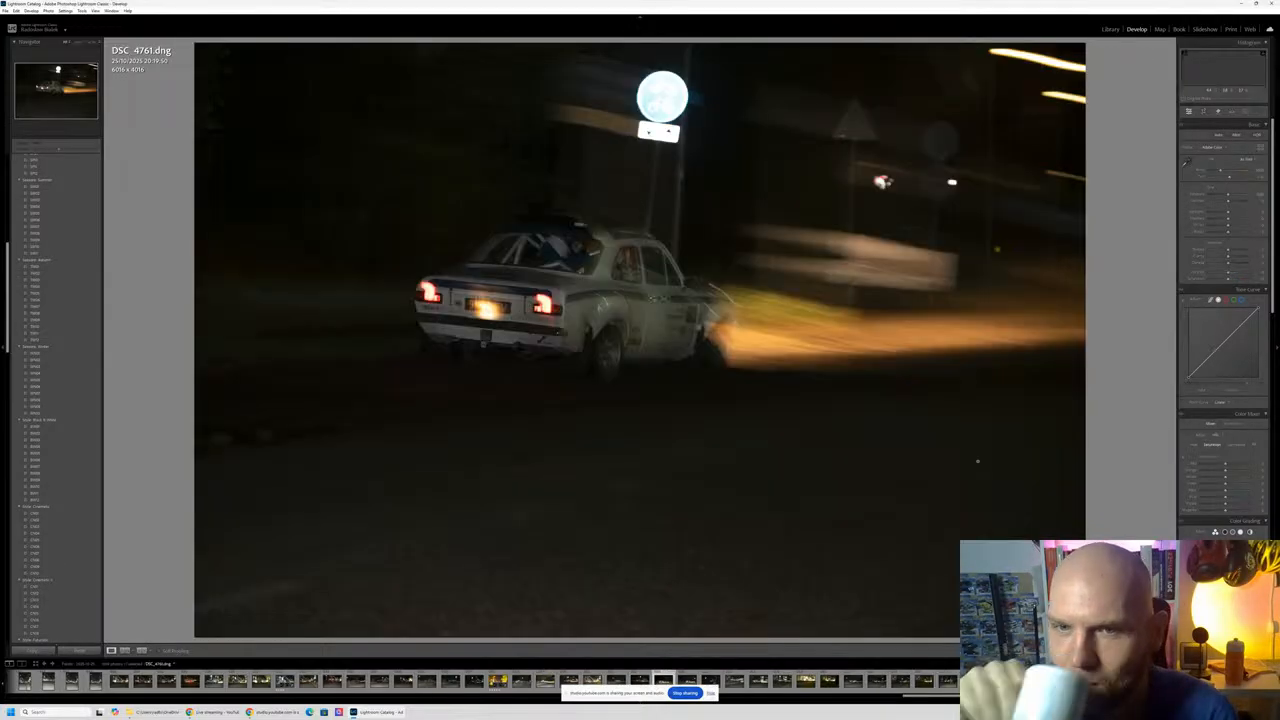
pyautogui.press('Right')
pyautogui.press('Right')
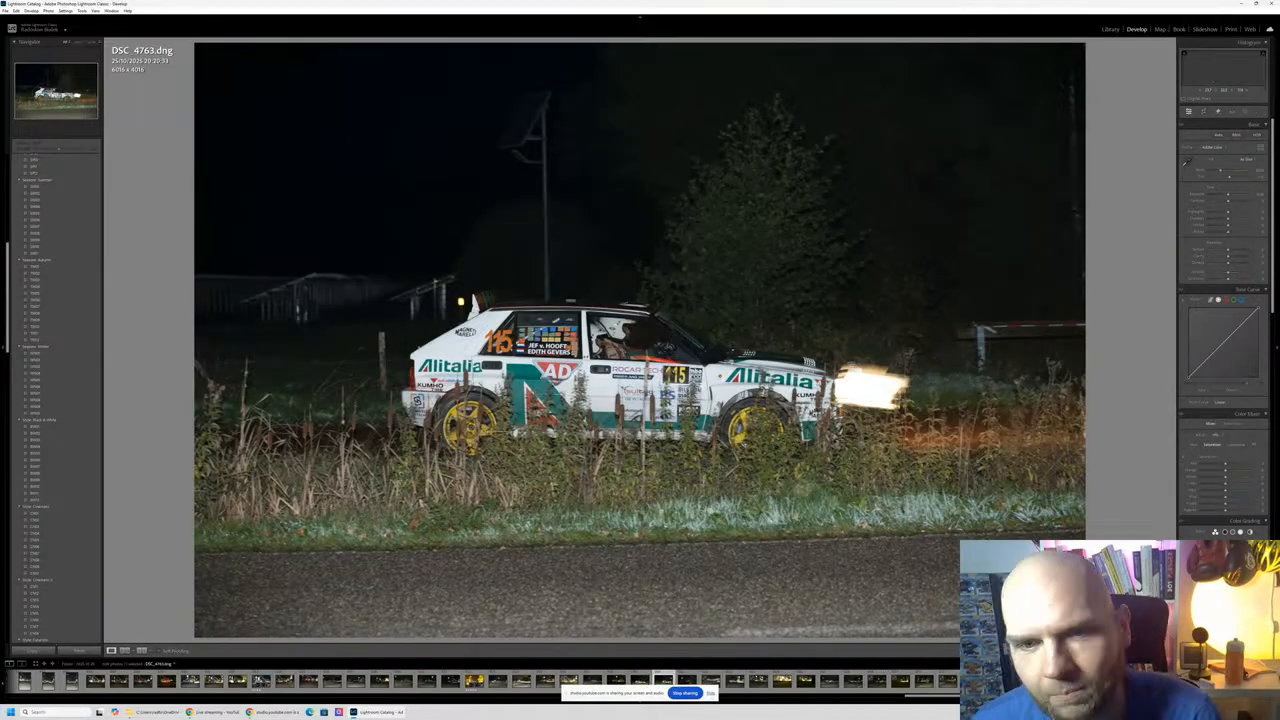
pyautogui.press('Right')
pyautogui.press('Right')
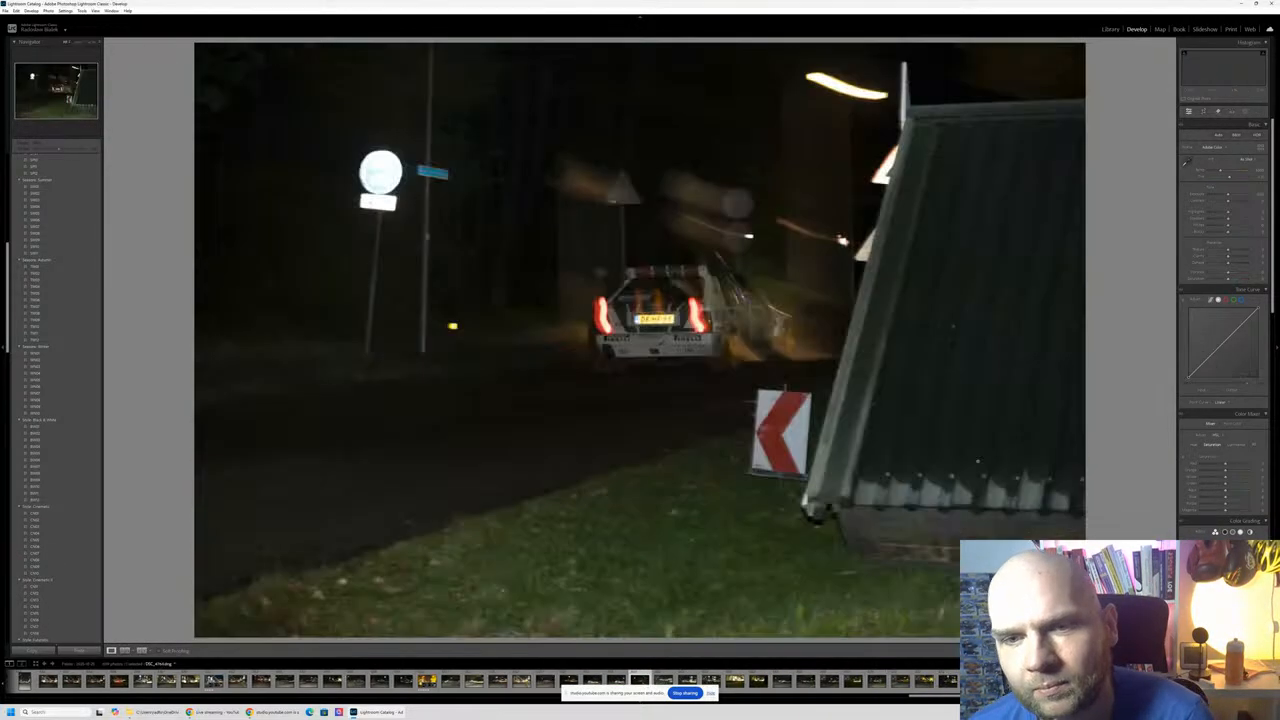
pyautogui.press('Right')
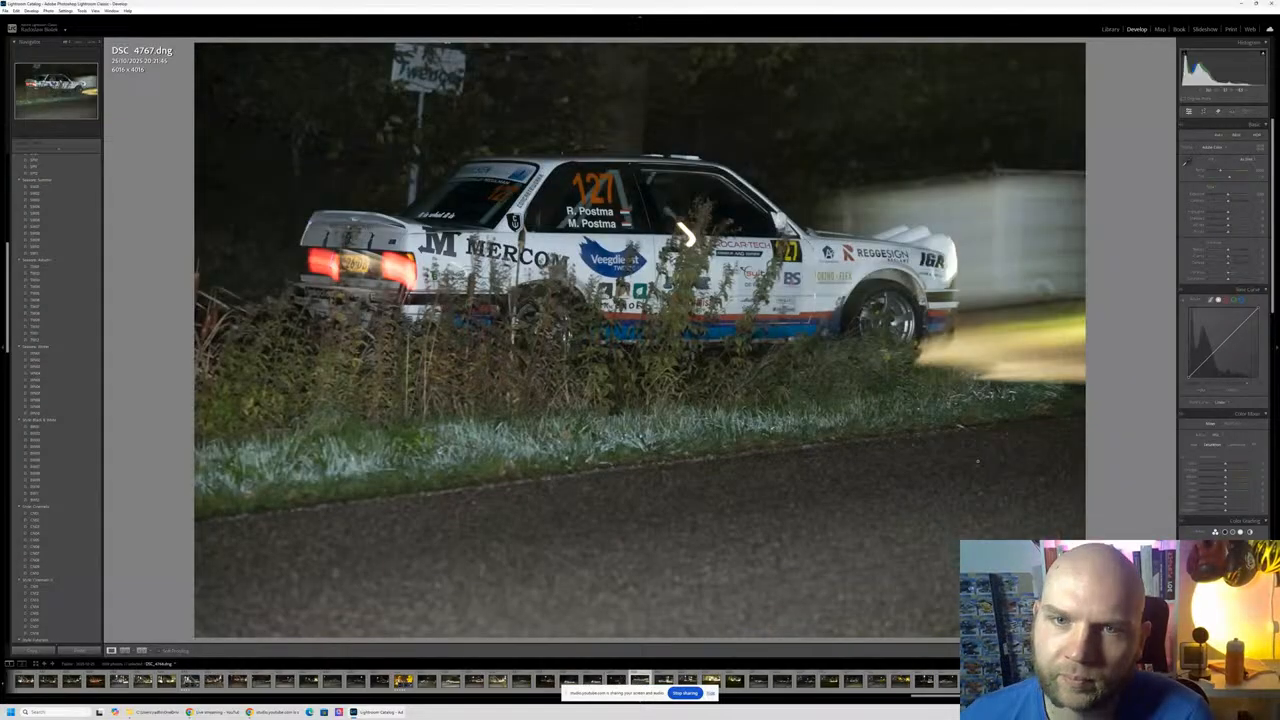
pyautogui.press('Right')
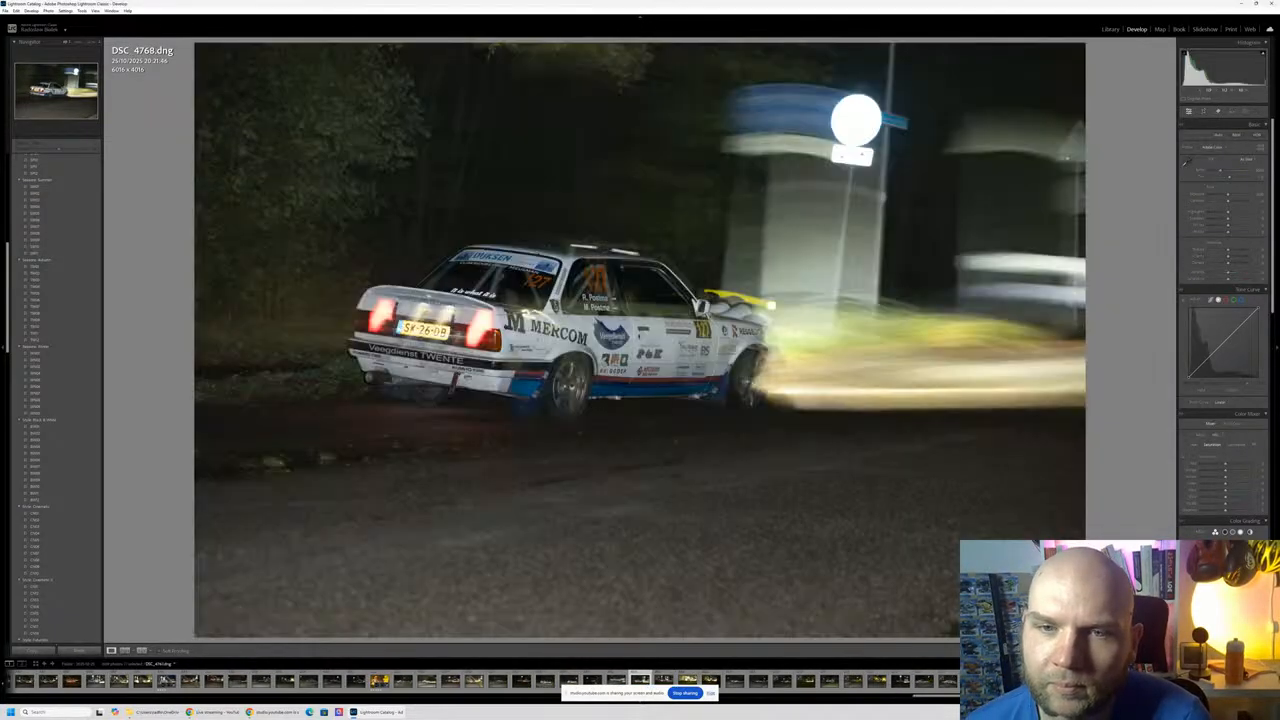
pyautogui.press('Right')
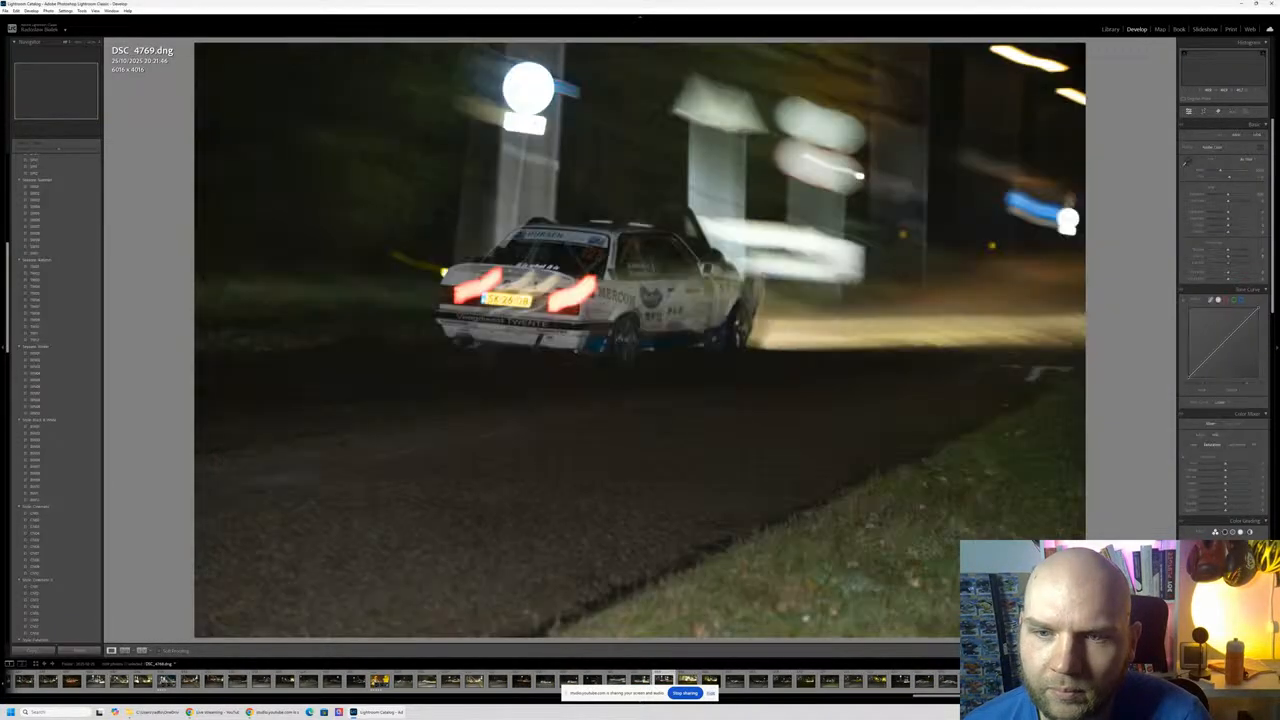
pyautogui.press('Right')
pyautogui.press('Right')
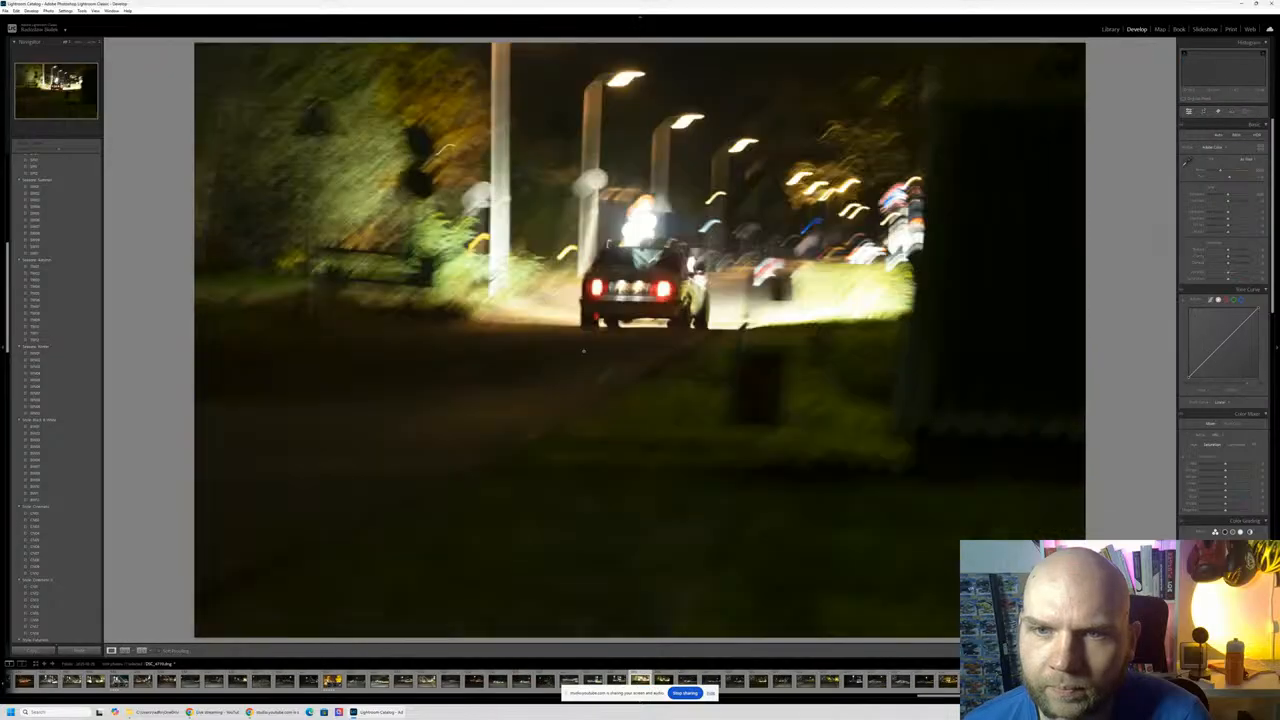
pyautogui.press('Right')
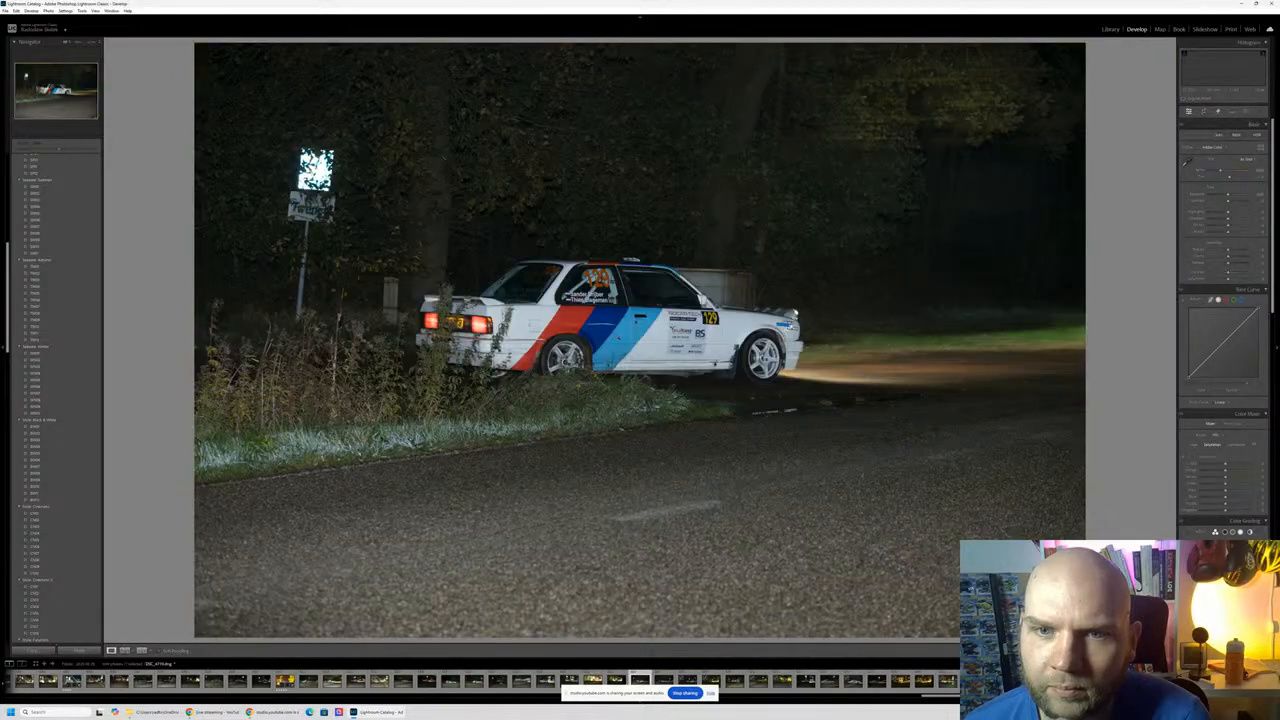
pyautogui.press('Right')
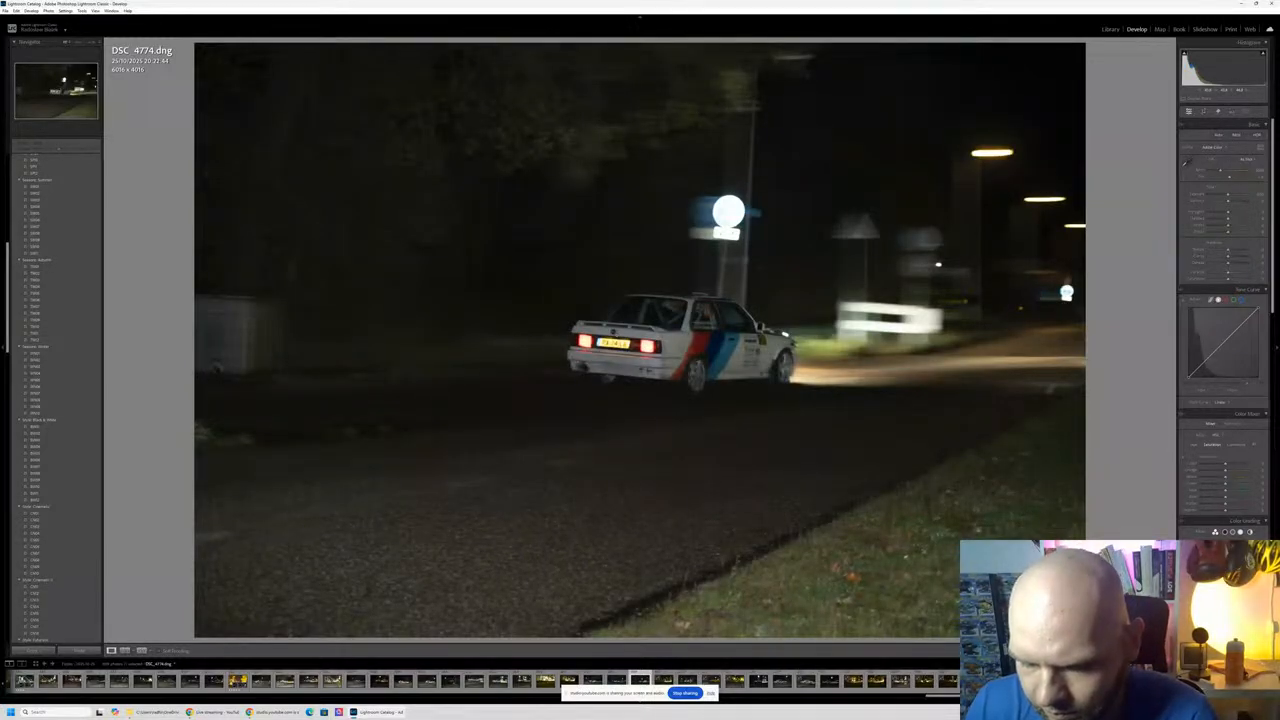
pyautogui.press('Right')
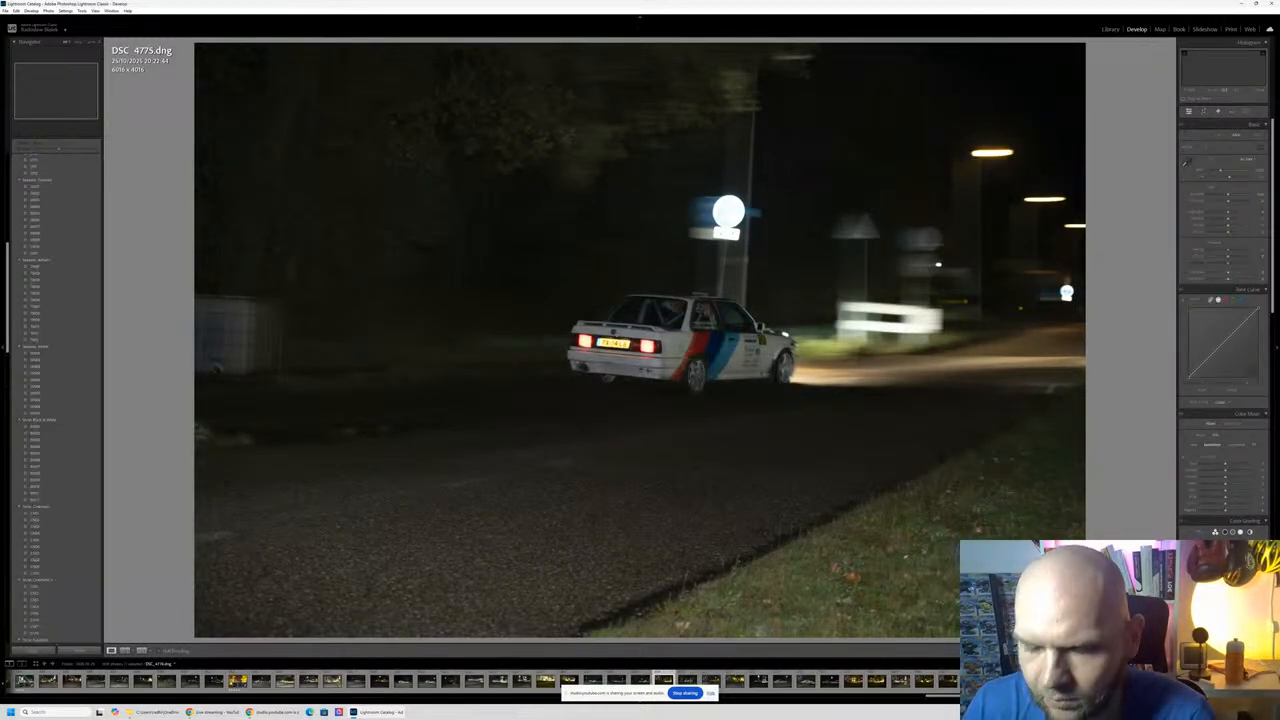
pyautogui.press('Left')
pyautogui.press('Left')
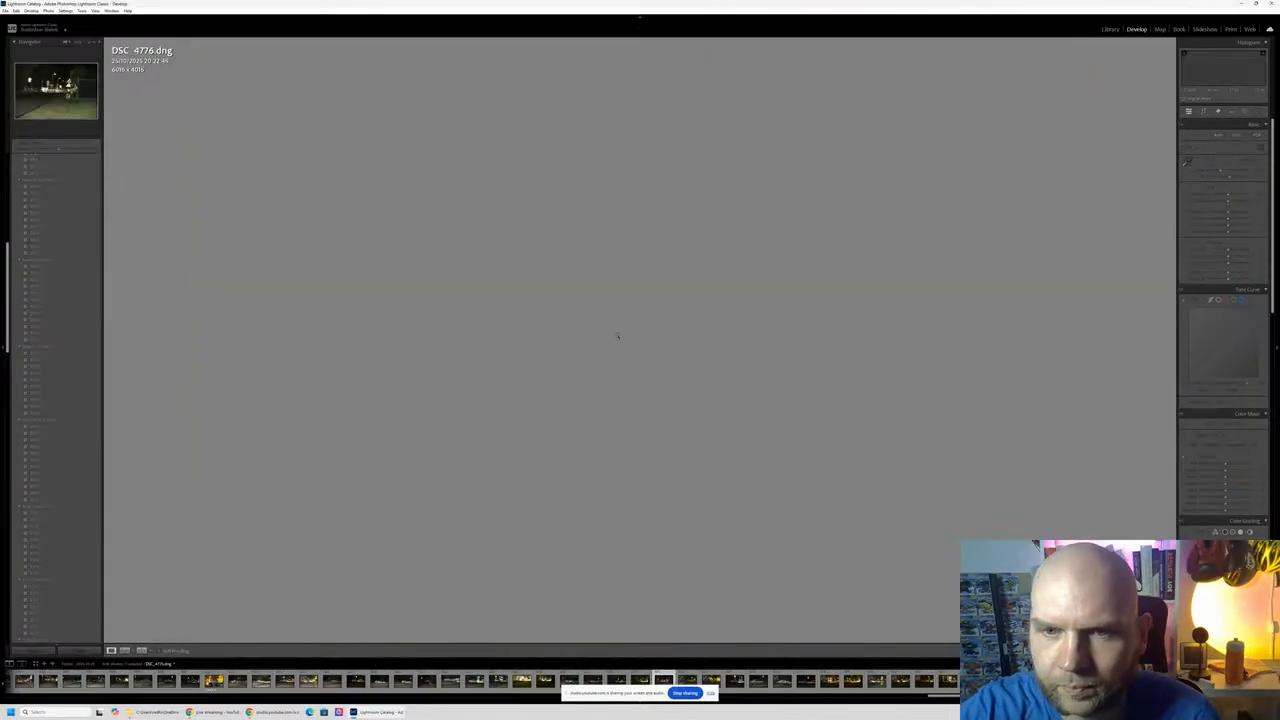
pyautogui.press('Right')
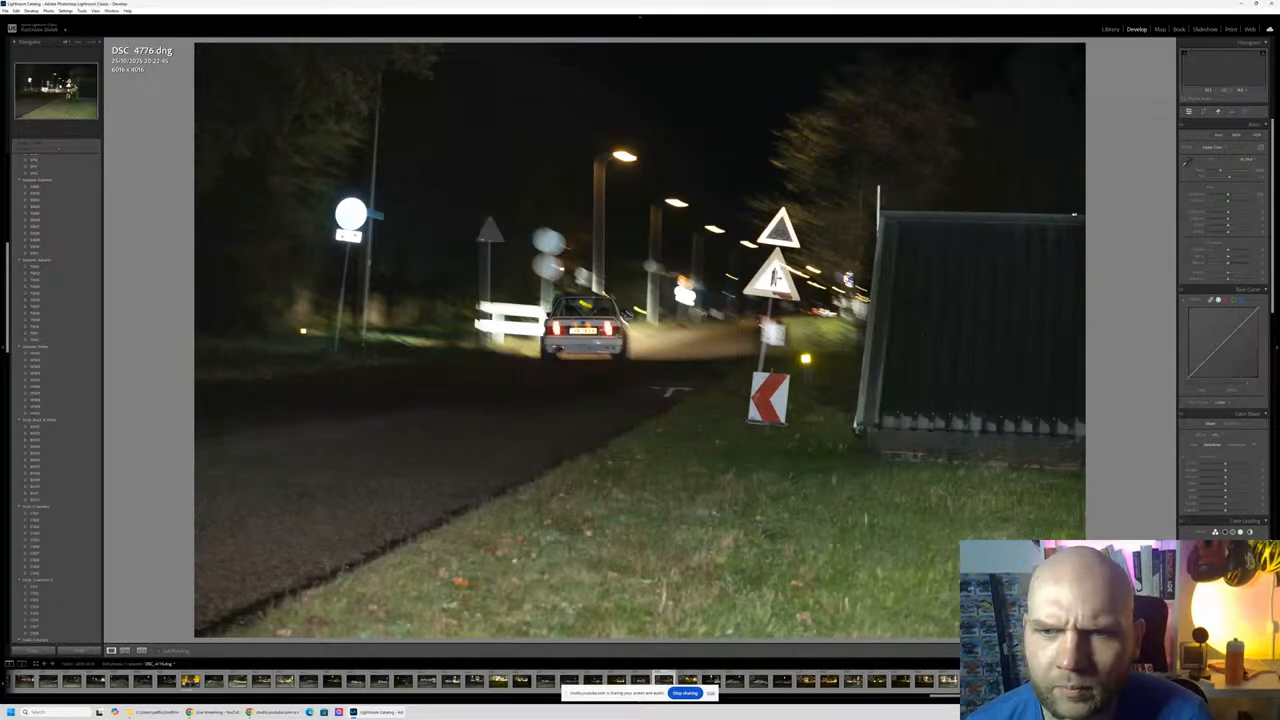
pyautogui.press('Left')
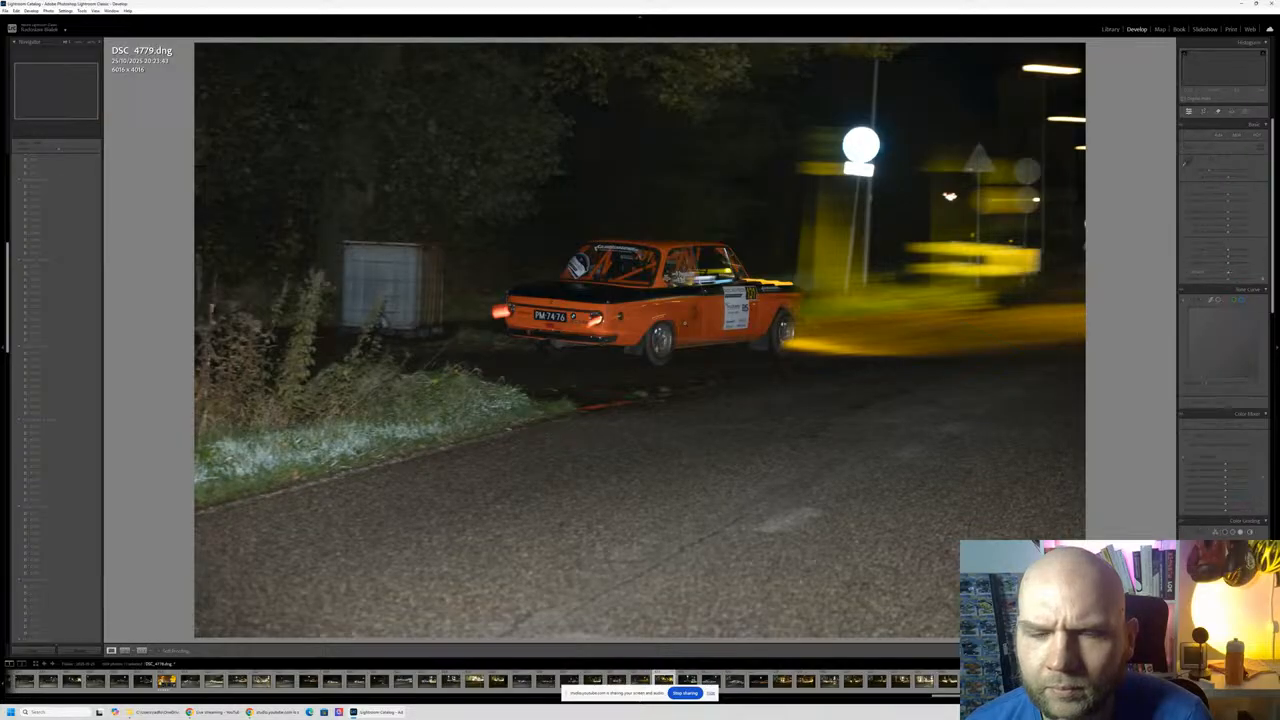
# Step: Remove the blurred frame DSC_4779 of the orange car driving away down the lit road
pyautogui.press('Left')
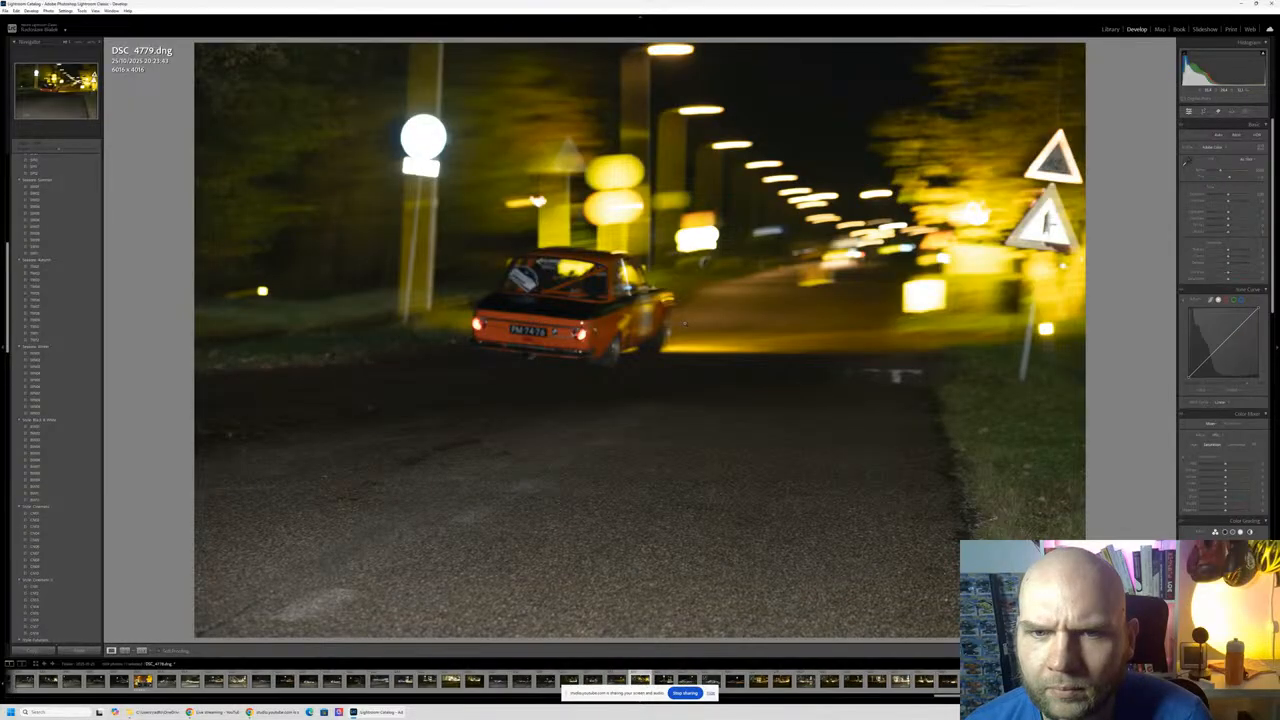
pyautogui.press('Delete')
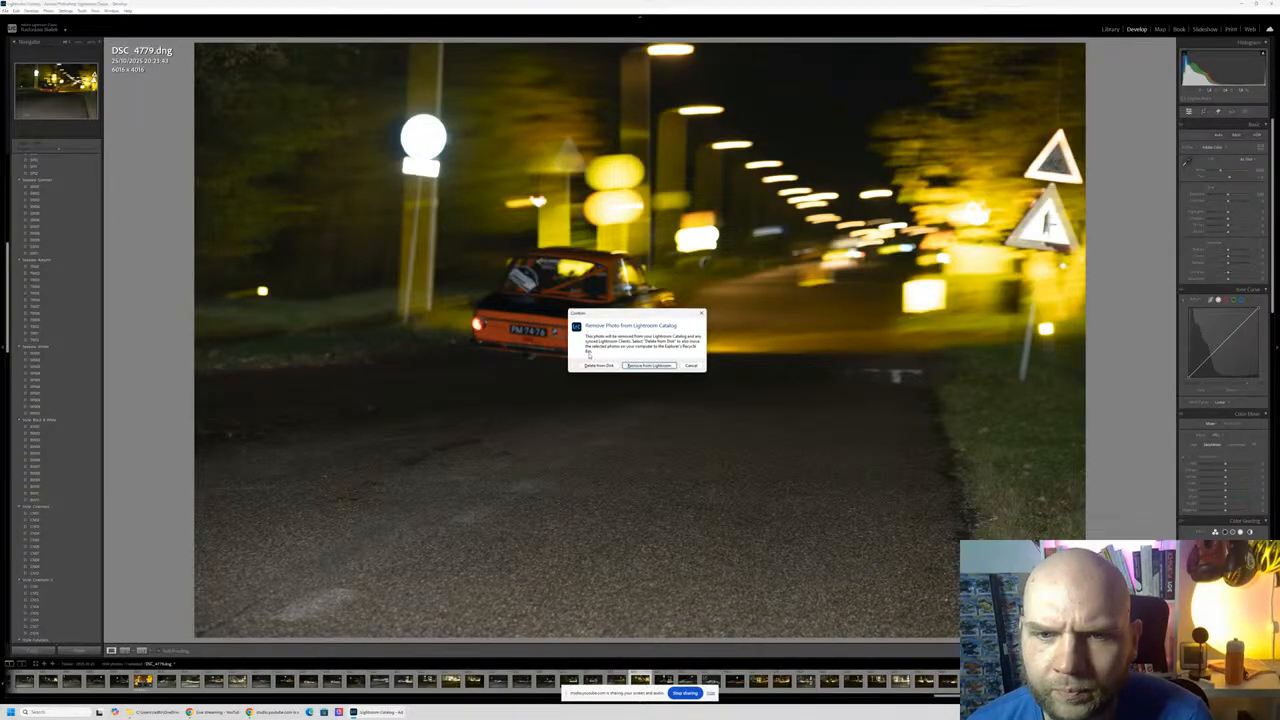
pyautogui.press('Return')
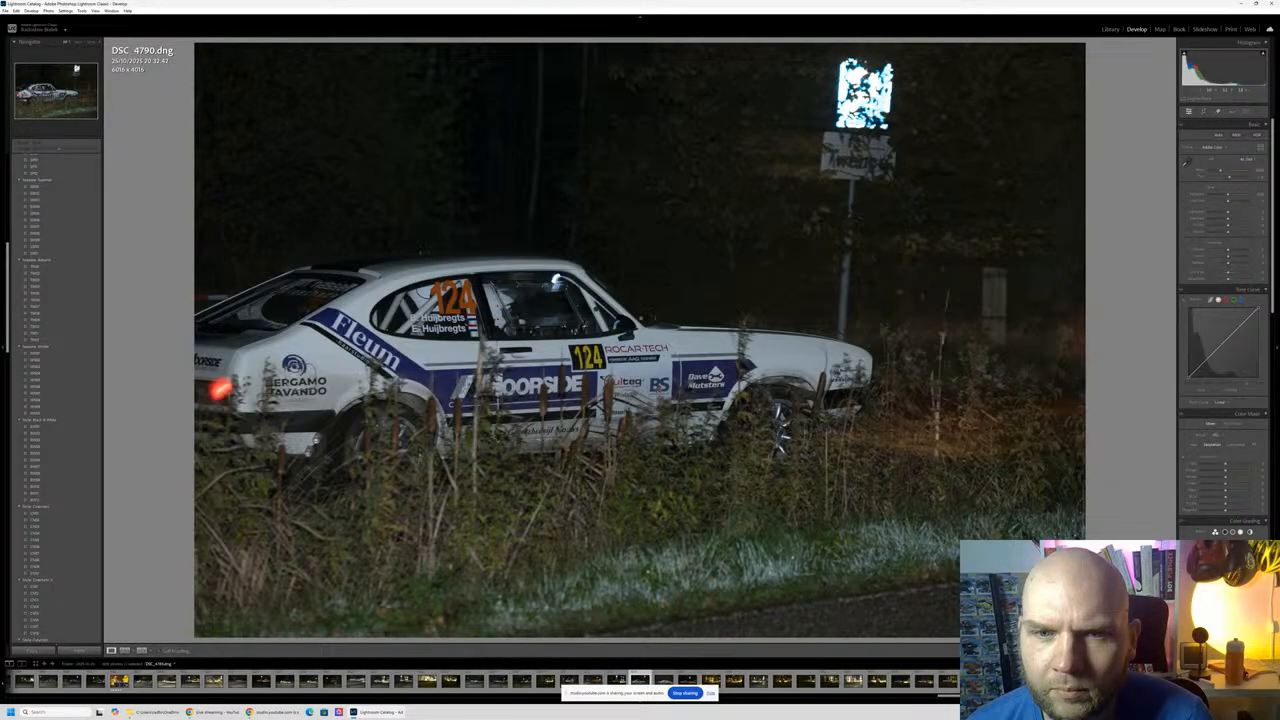
# Step: Review the night rally frames from DSC_4790 through DSC_4820 for ones worth editing
pyautogui.press('Right')
pyautogui.press('Right')
pyautogui.press('Right')
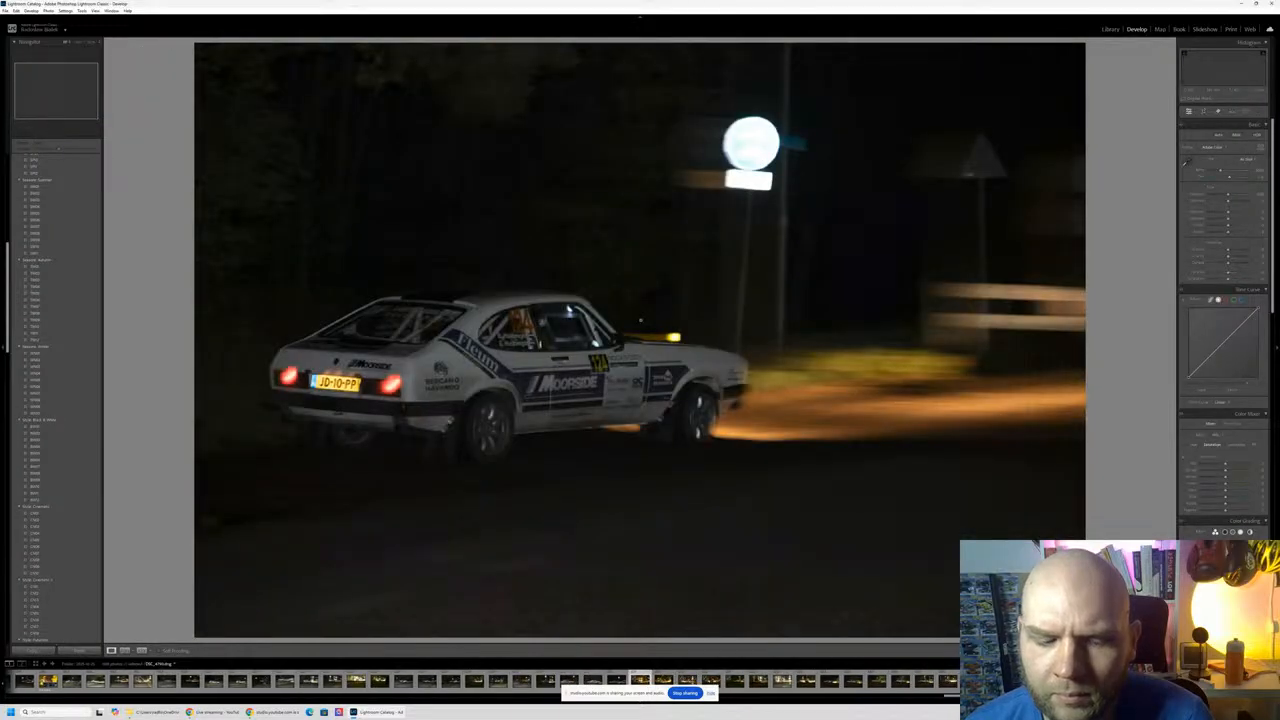
pyautogui.press('Right')
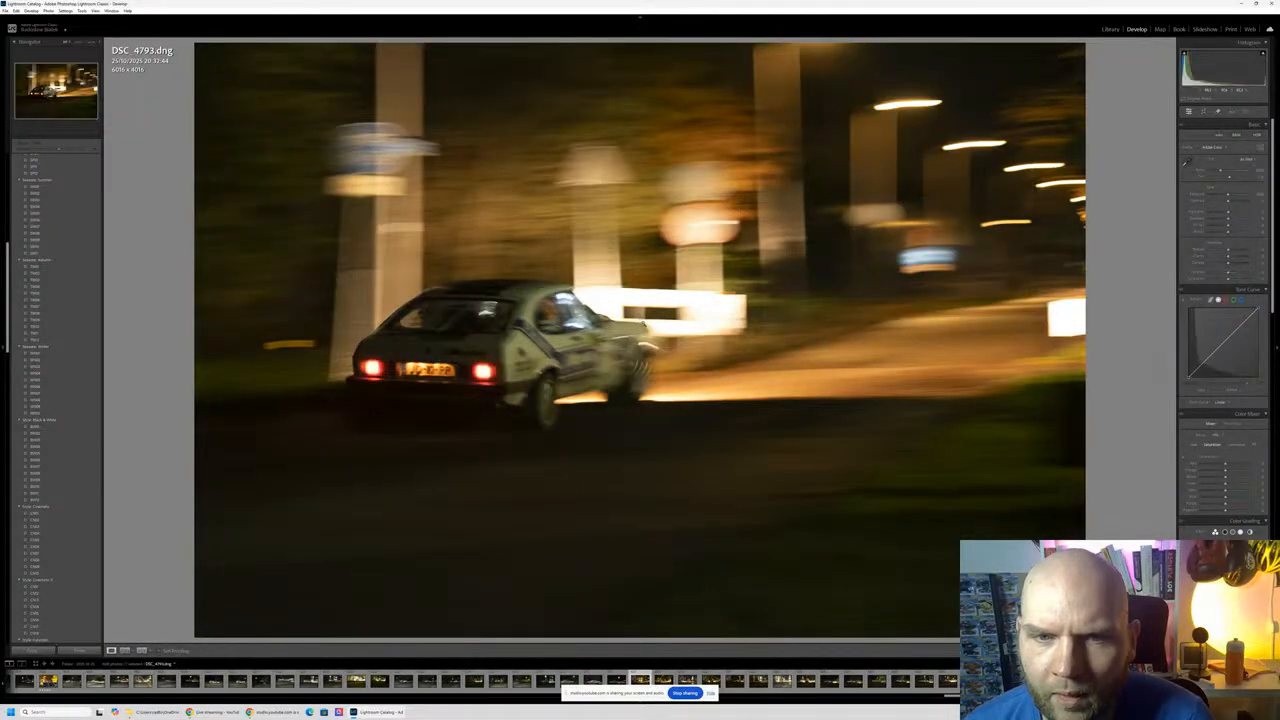
pyautogui.press('Right')
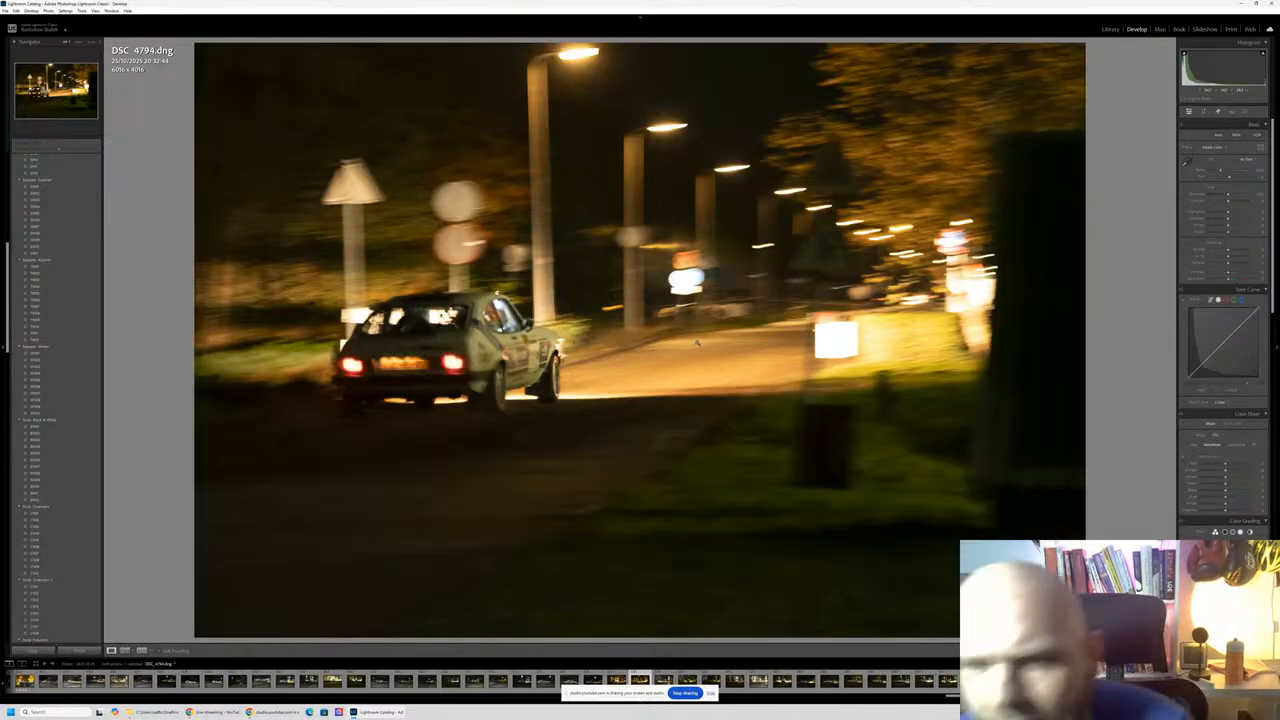
pyautogui.press('Right')
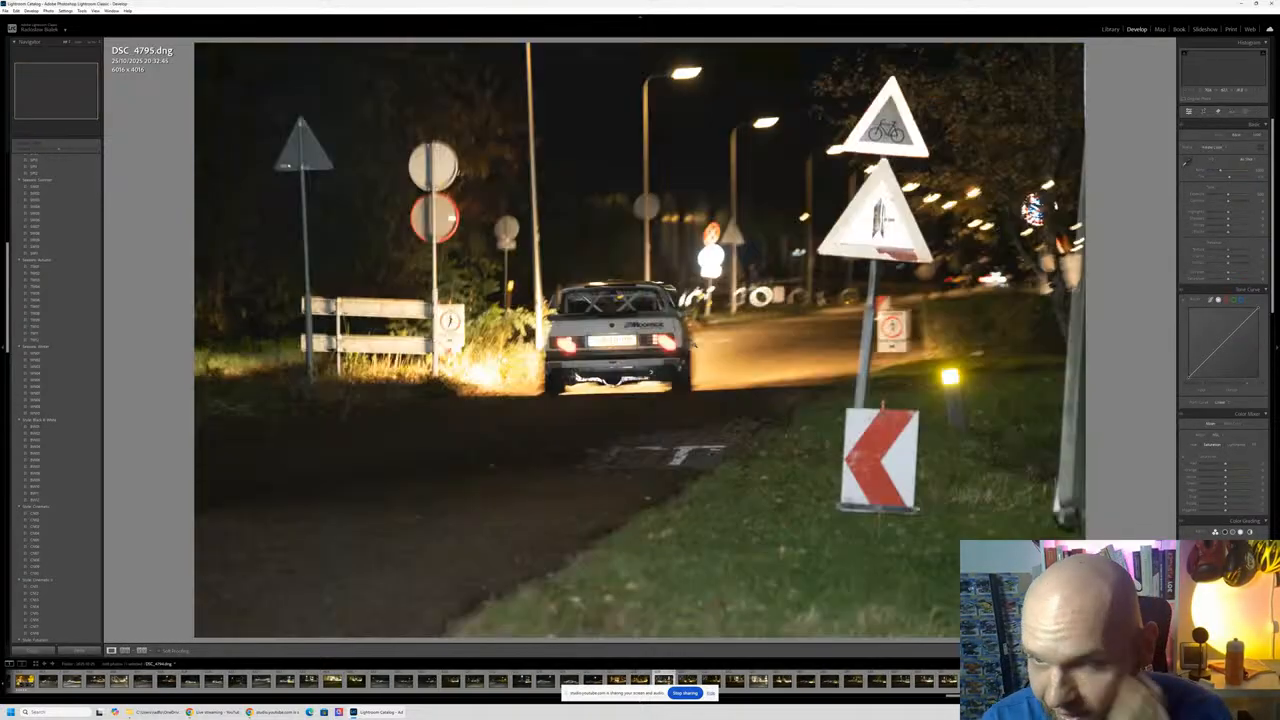
pyautogui.press('Right')
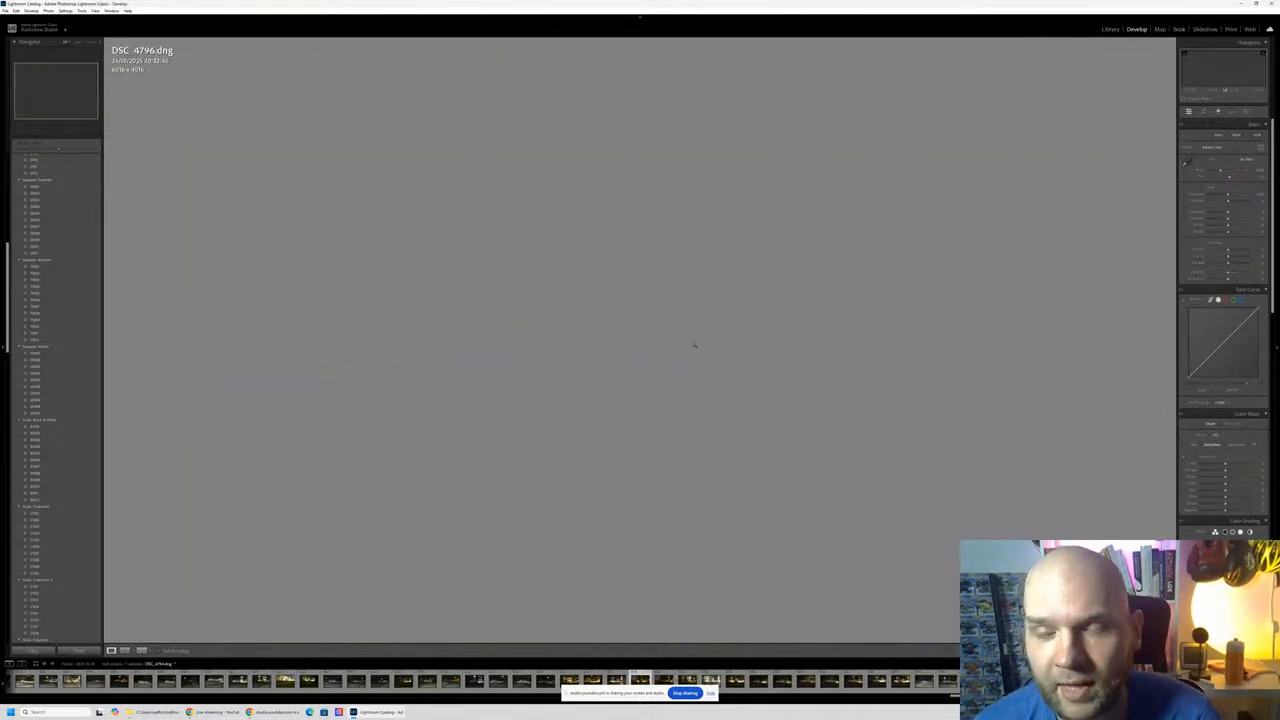
pyautogui.press('Right')
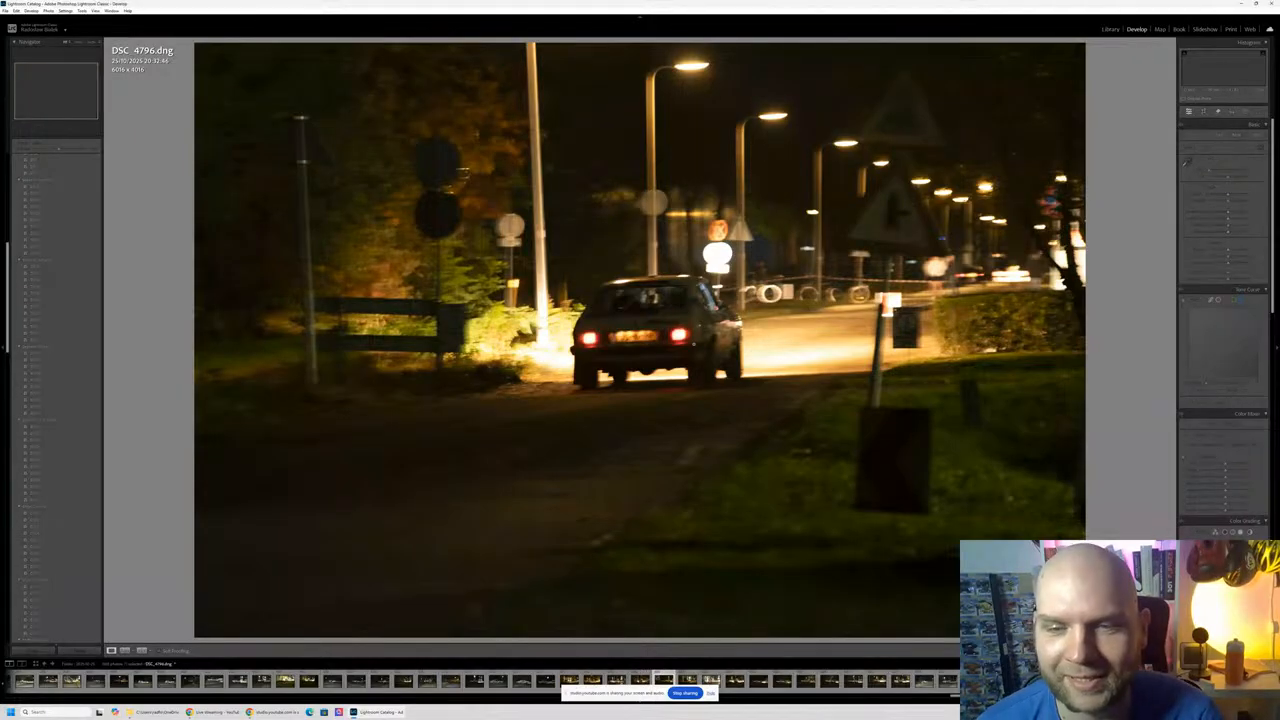
pyautogui.press('Right')
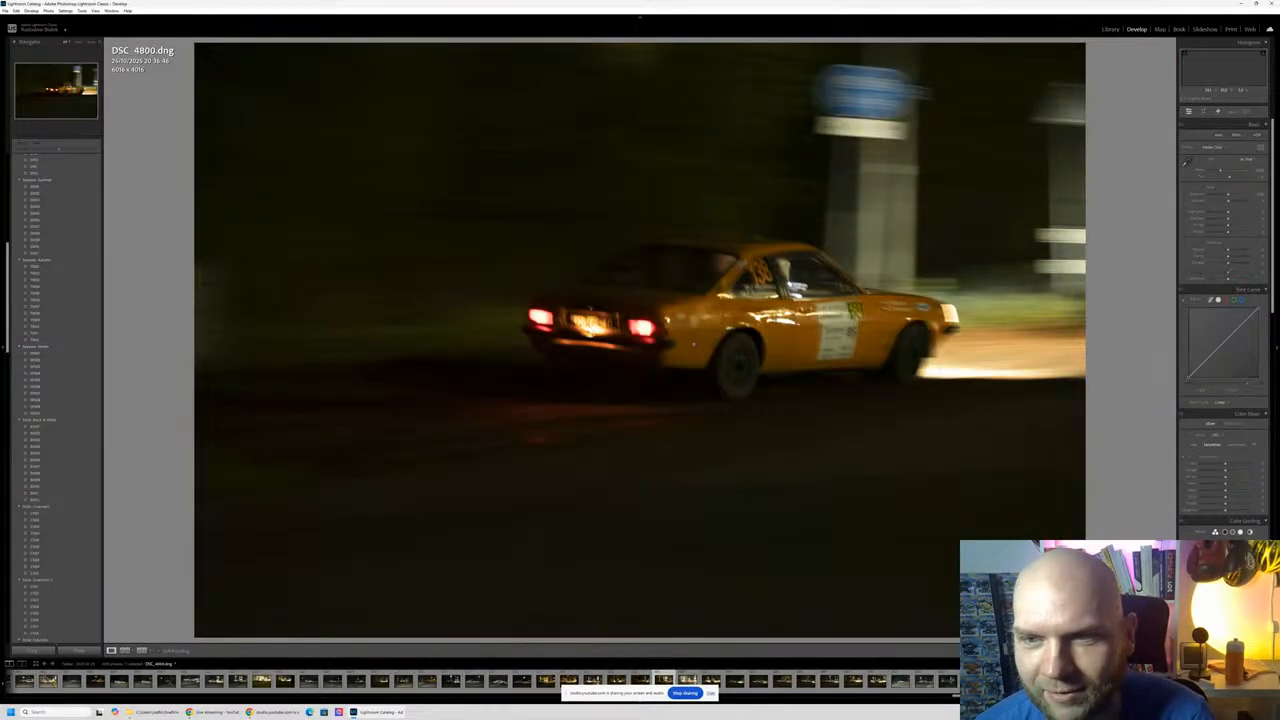
pyautogui.press('Right')
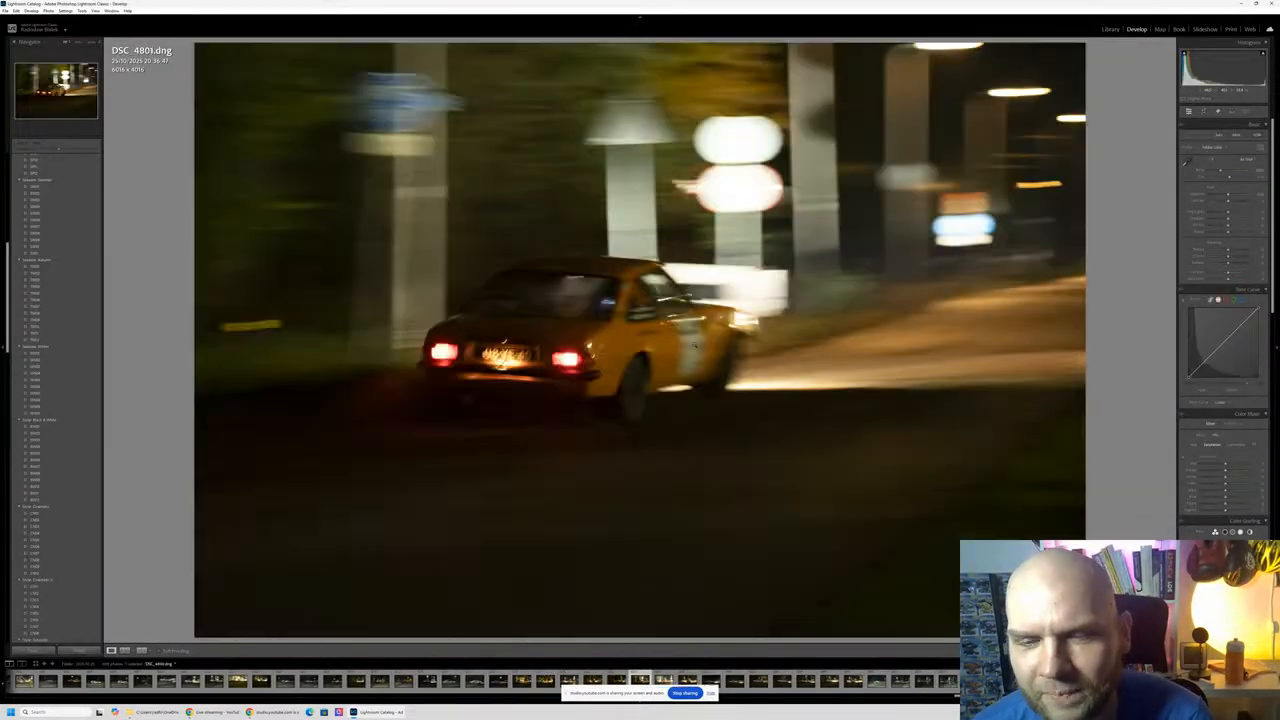
pyautogui.press('Right')
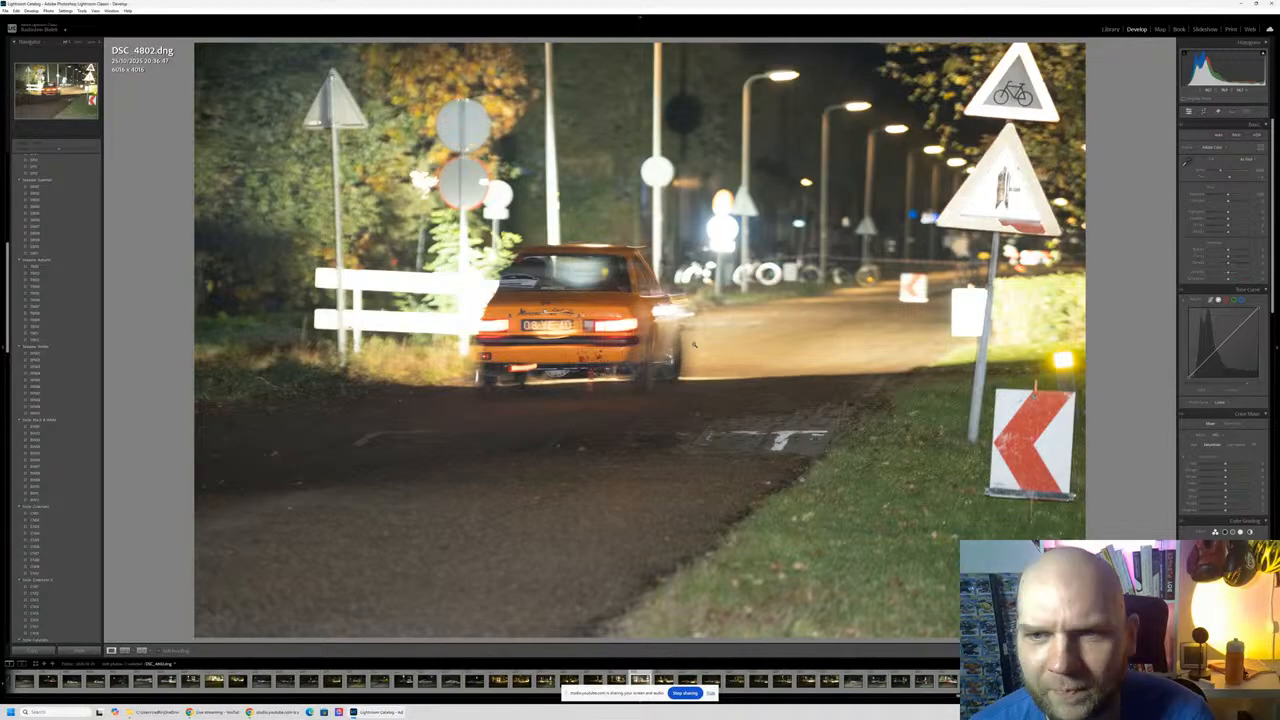
pyautogui.press('Right')
pyautogui.press('Right')
pyautogui.press('Right')
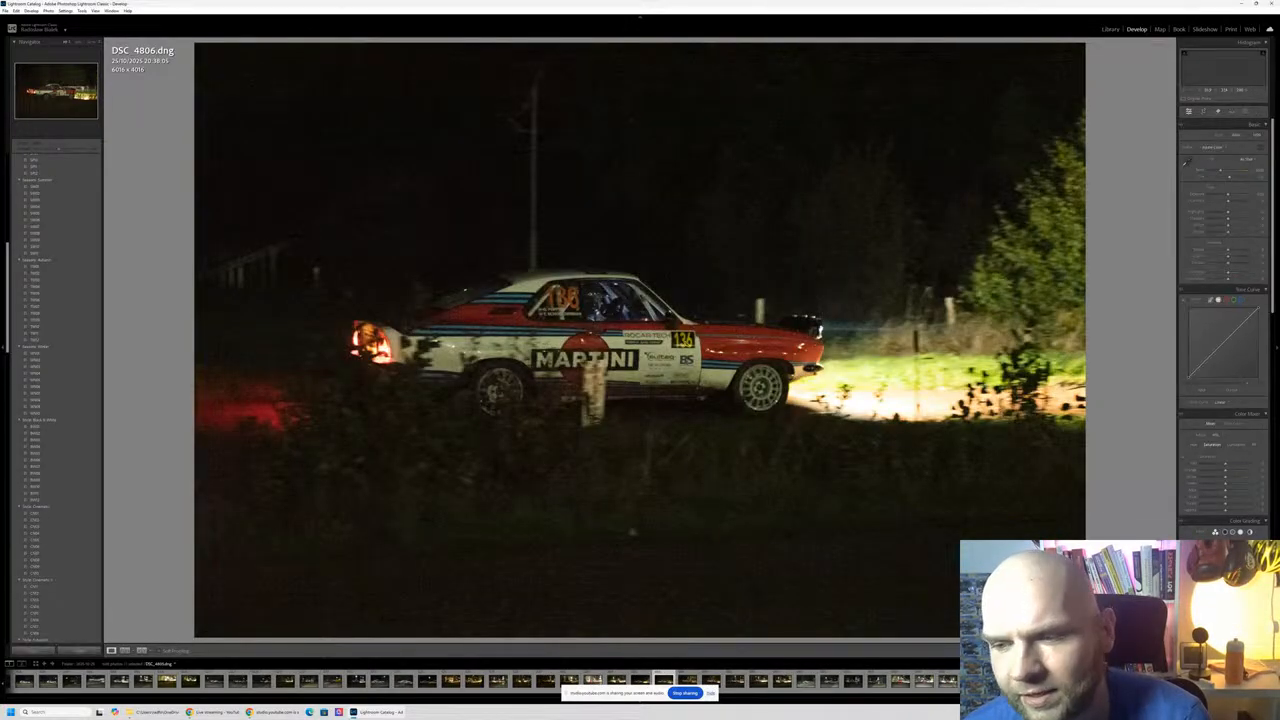
pyautogui.press('Right')
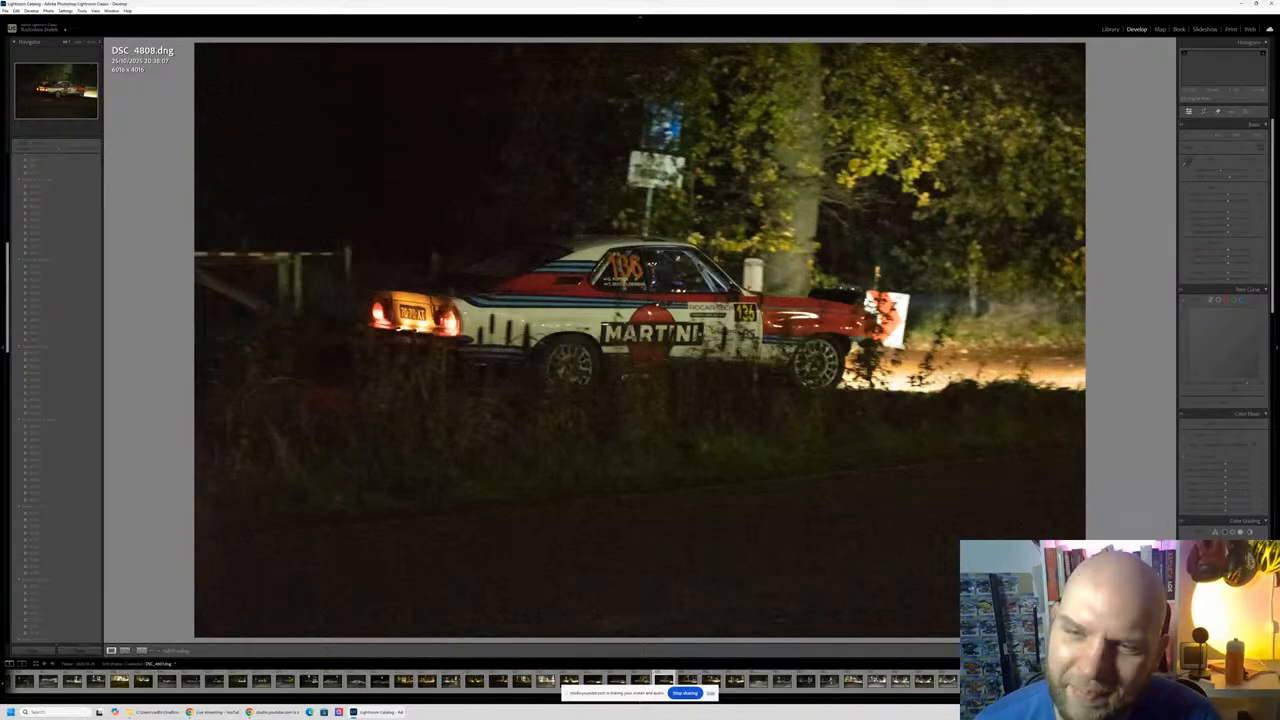
pyautogui.press('Right')
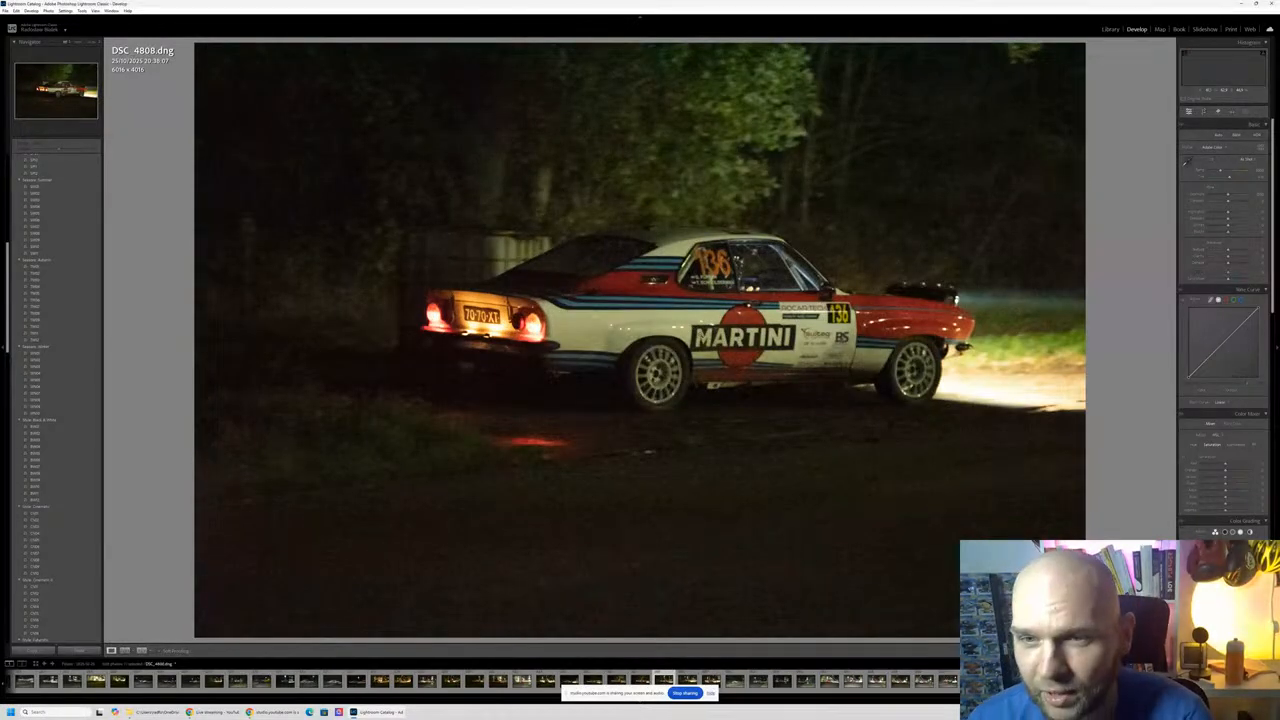
pyautogui.press('Right')
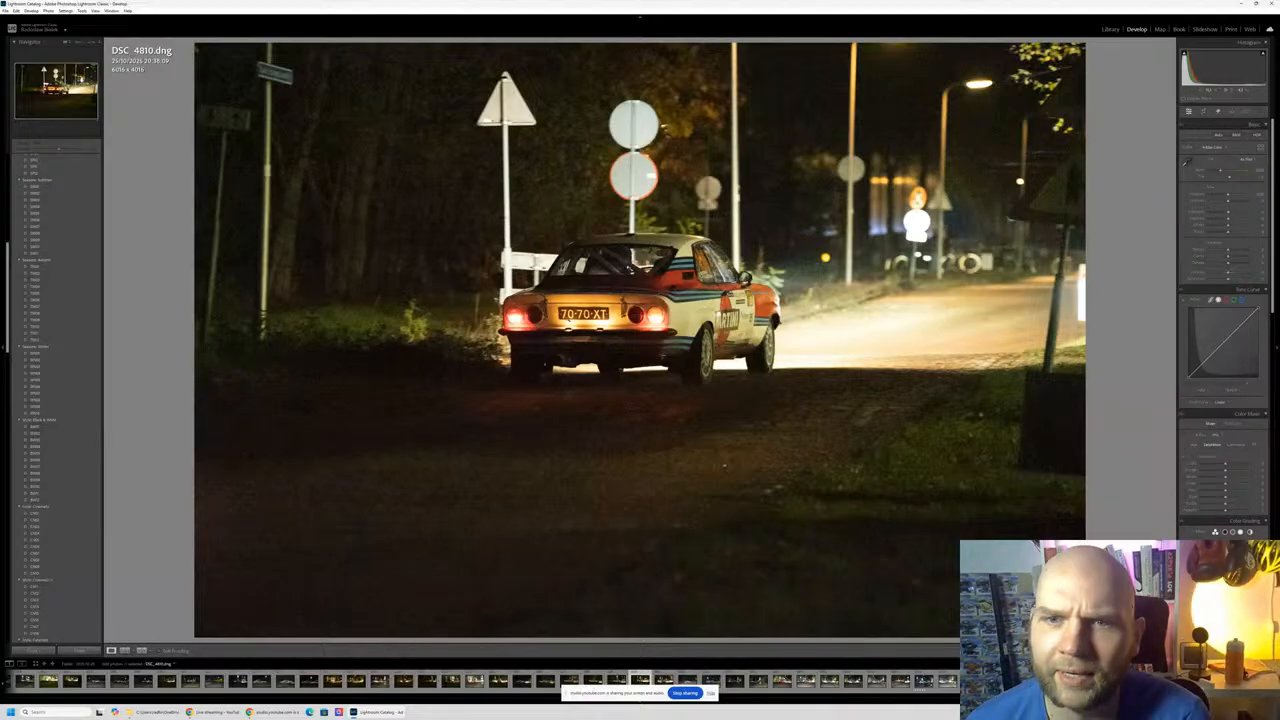
pyautogui.press('Right')
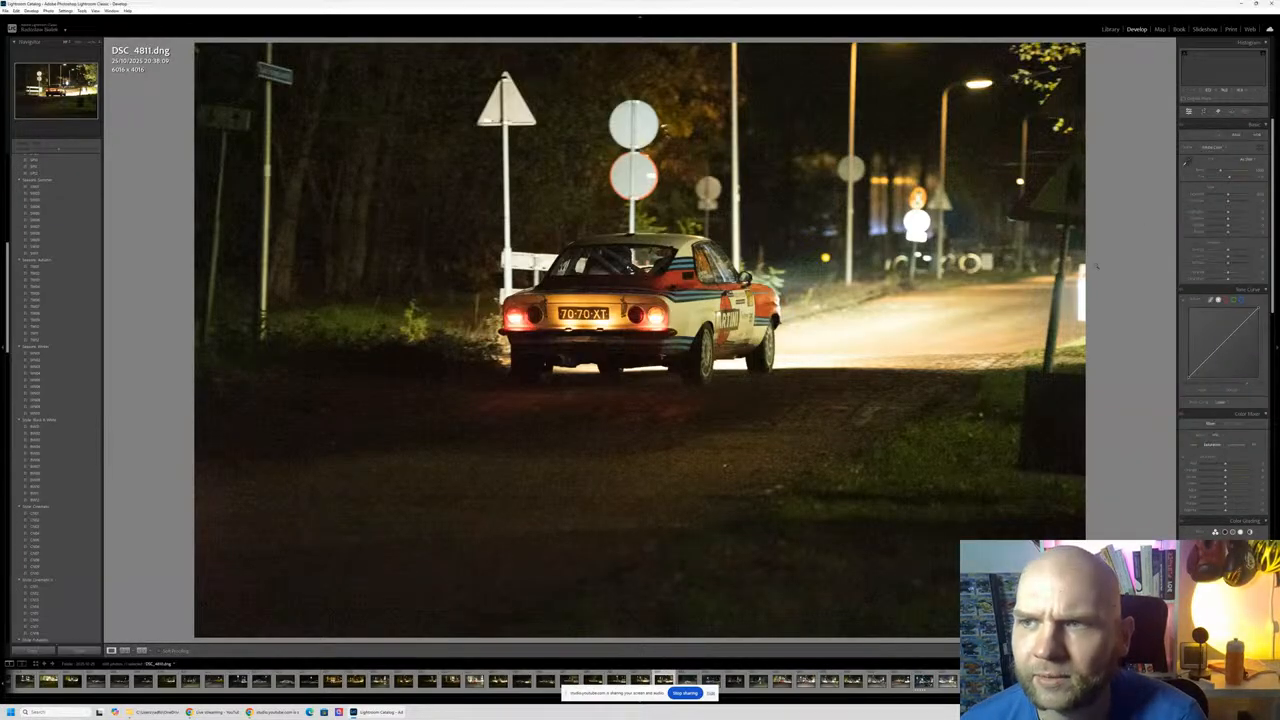
pyautogui.press('Right')
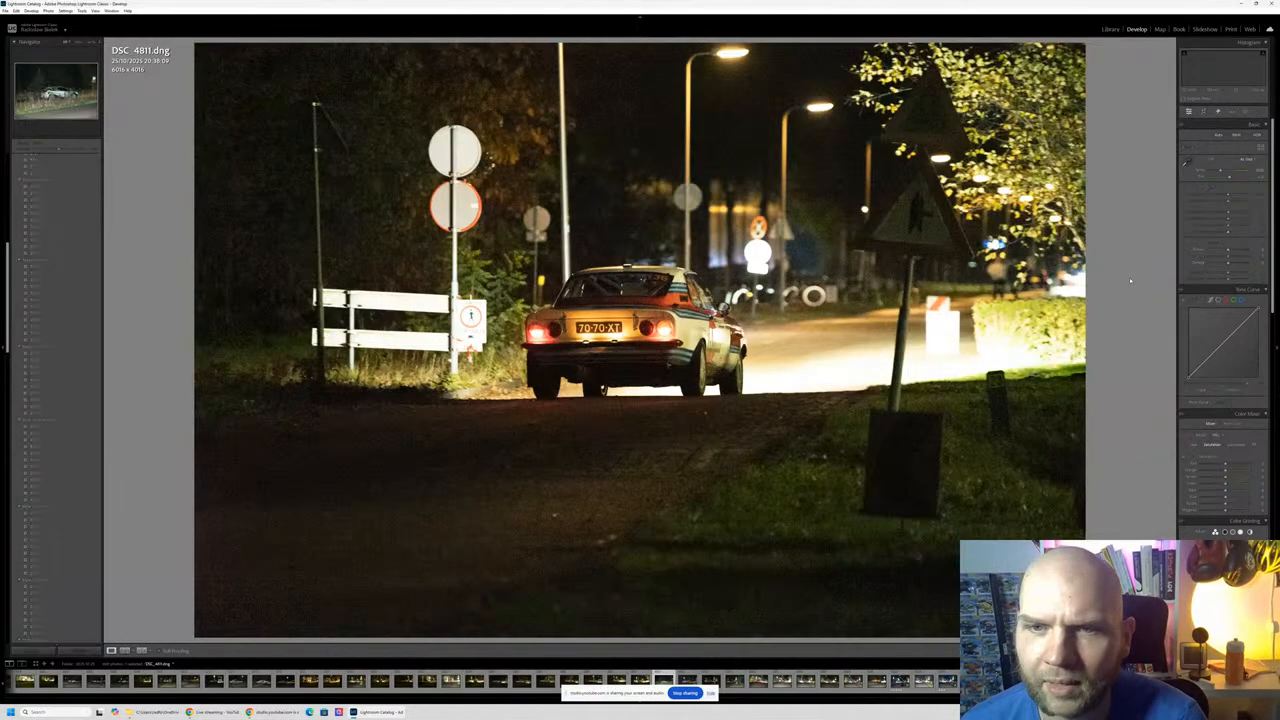
pyautogui.press('Right')
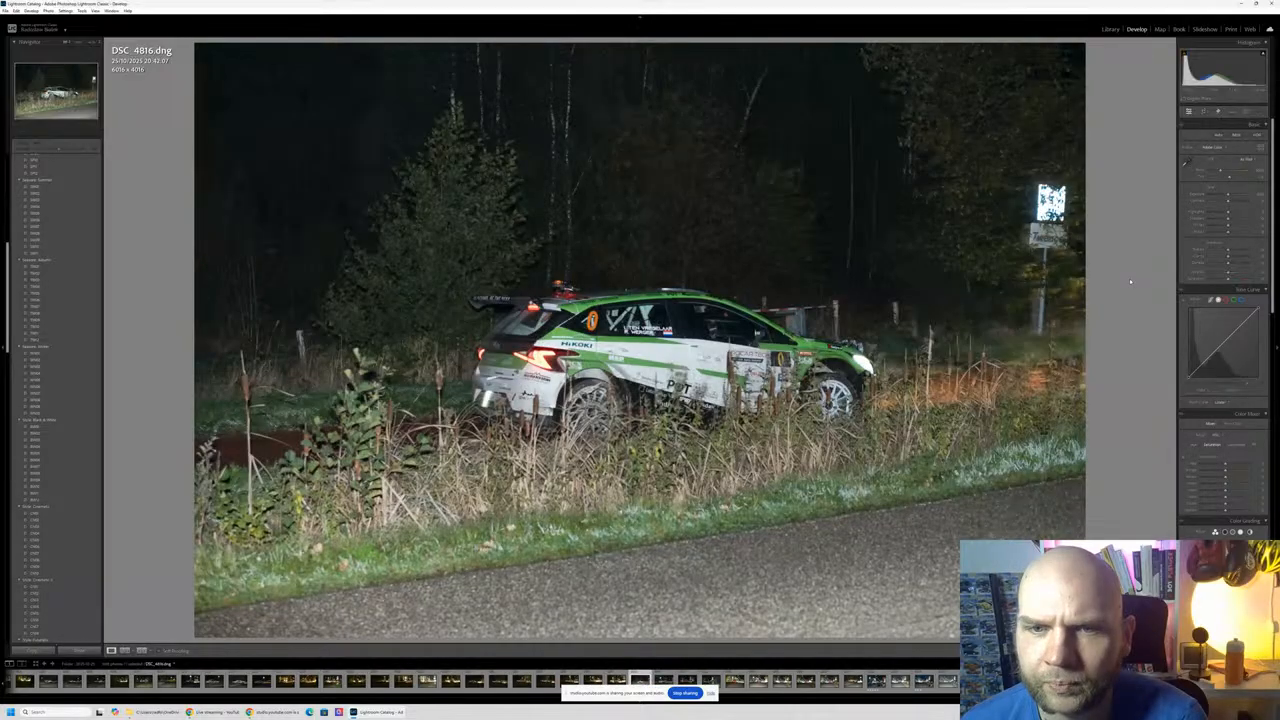
pyautogui.press('Right')
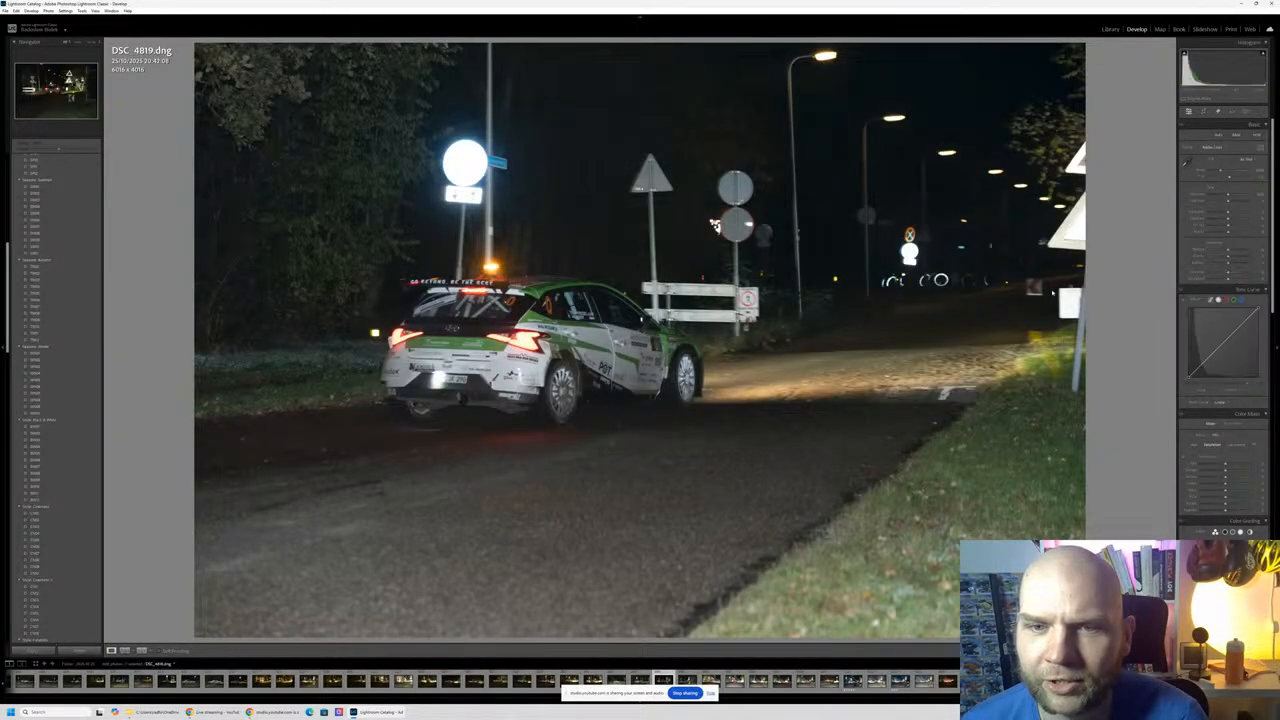
pyautogui.press('Right')
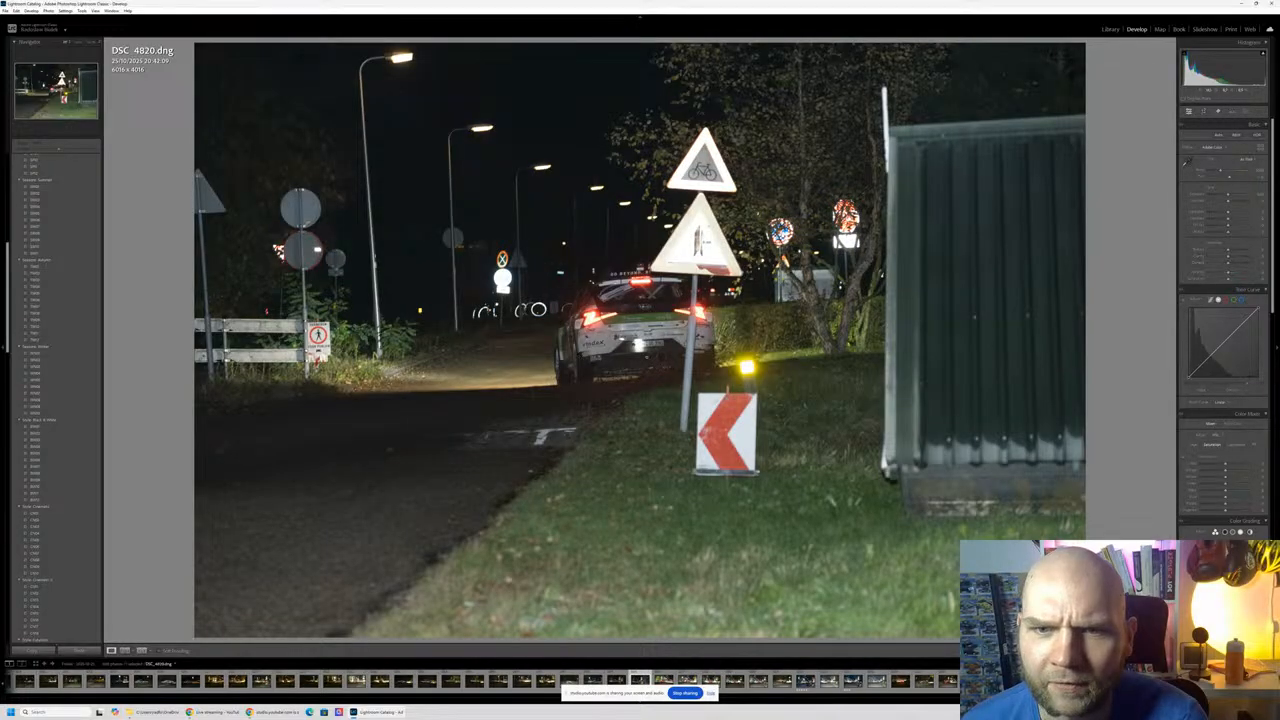
# Step: Compare DSC_4819 with DSC_4820 and strongly raise the exposure of DSC_4819 to brighten the car and roadside
pyautogui.press('Left')
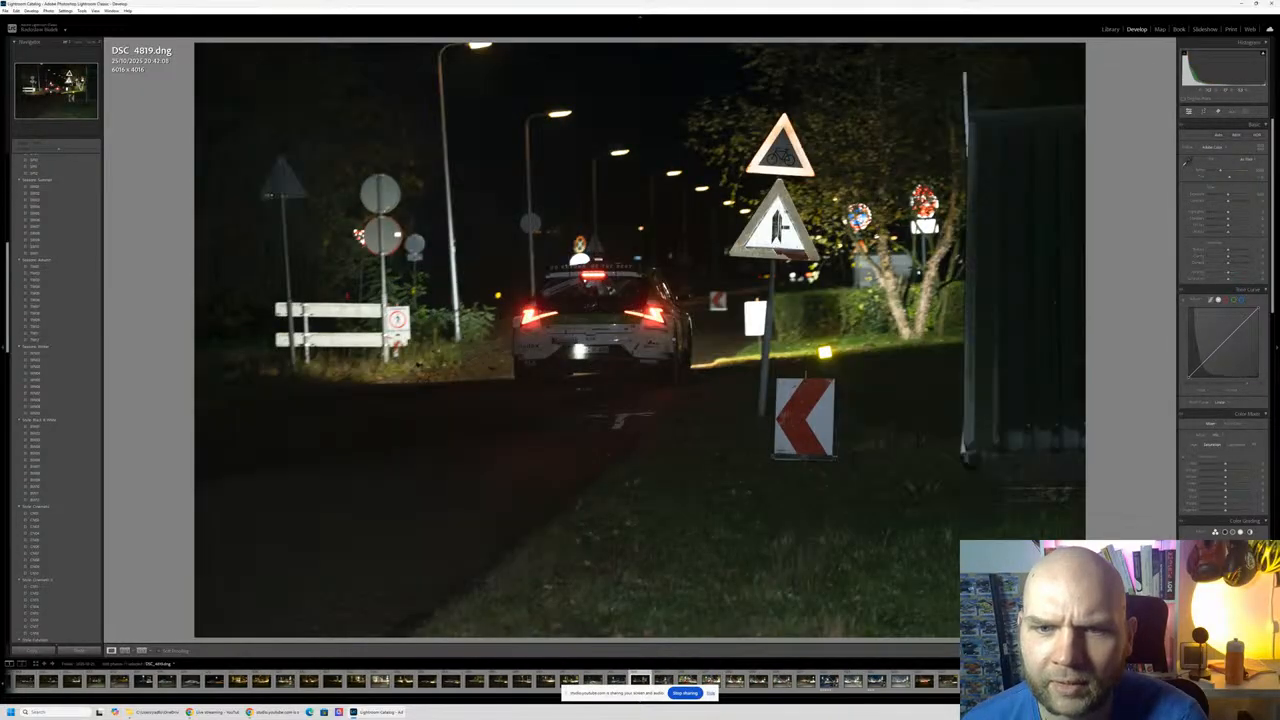
pyautogui.press('Right')
pyautogui.press('Left')
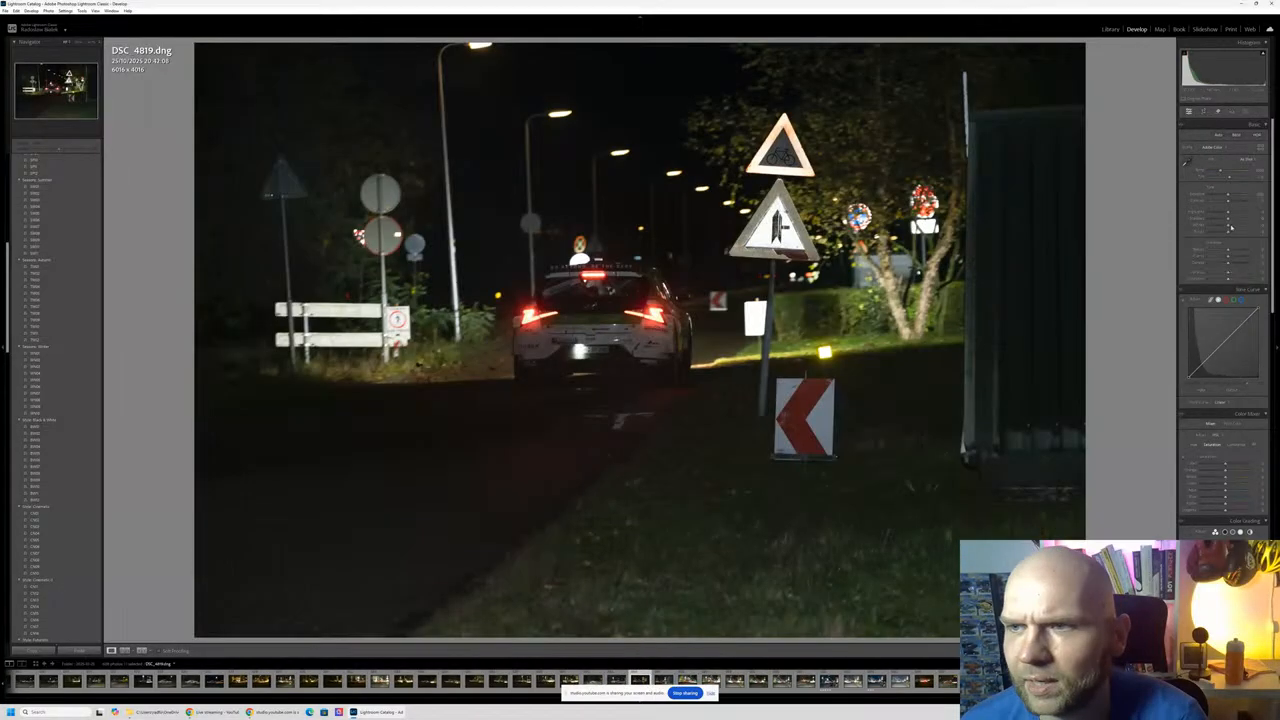
pyautogui.moveTo(1229, 199); pyautogui.dragTo(1237, 195)
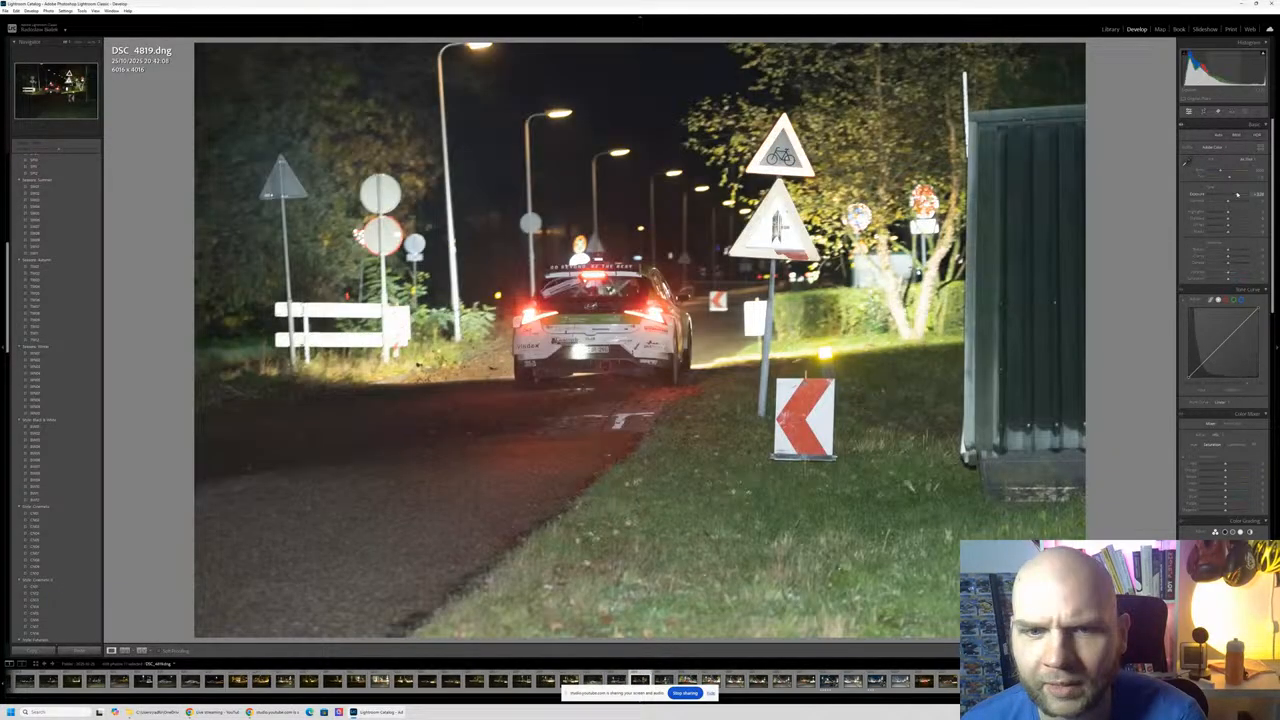
# Step: Check the sharpness of the Deijne car close up in DSC_4823 and DSC_4824, looking at DSC_4825 as well
pyautogui.press('Right')
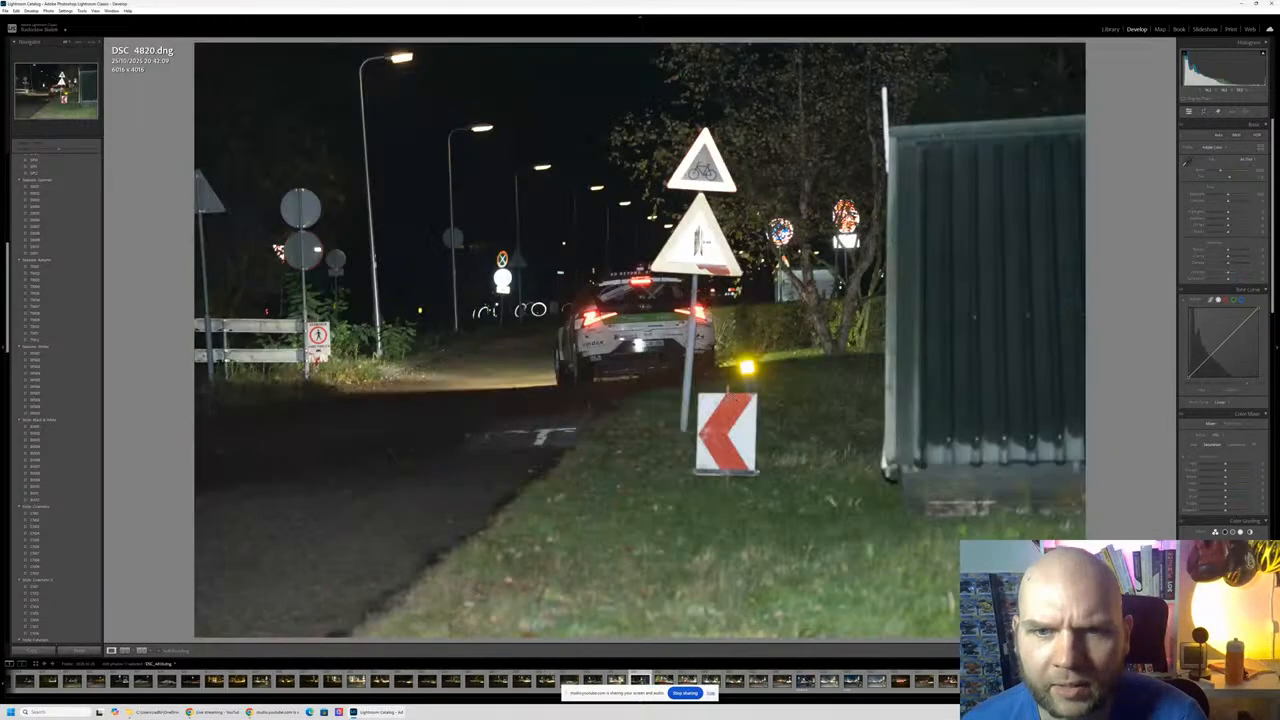
pyautogui.press('Right')
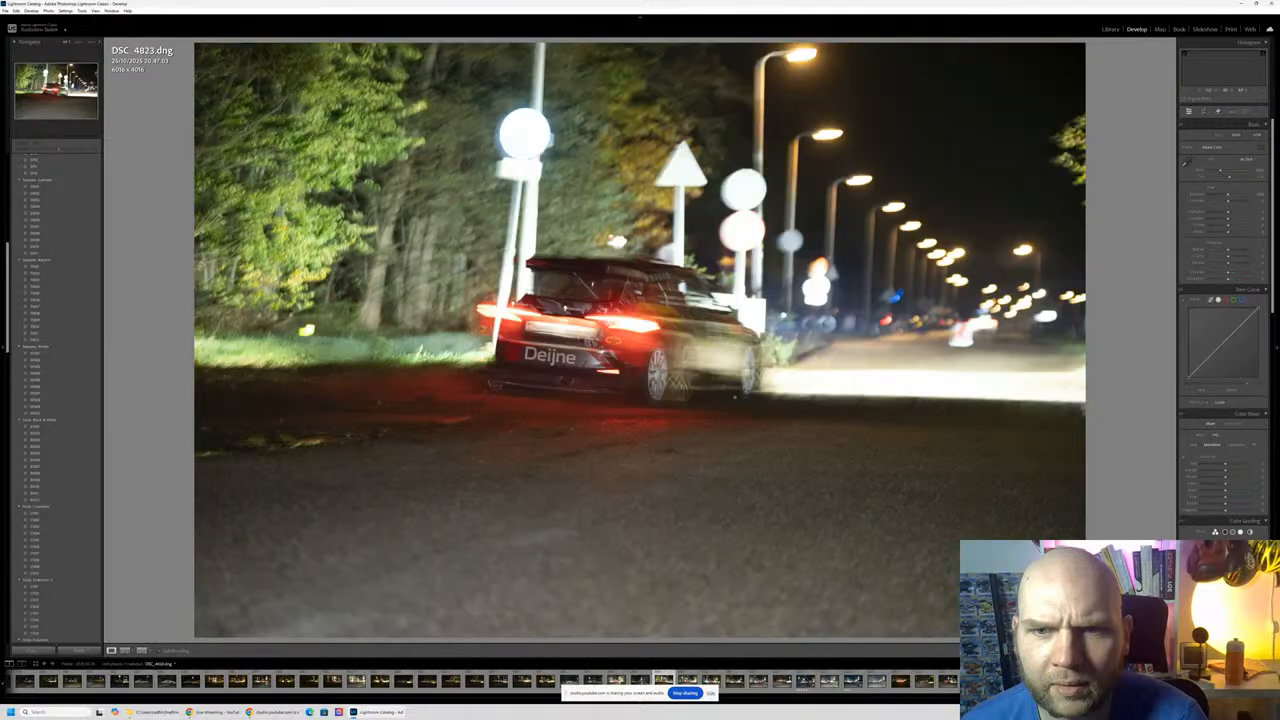
pyautogui.click(640, 362)
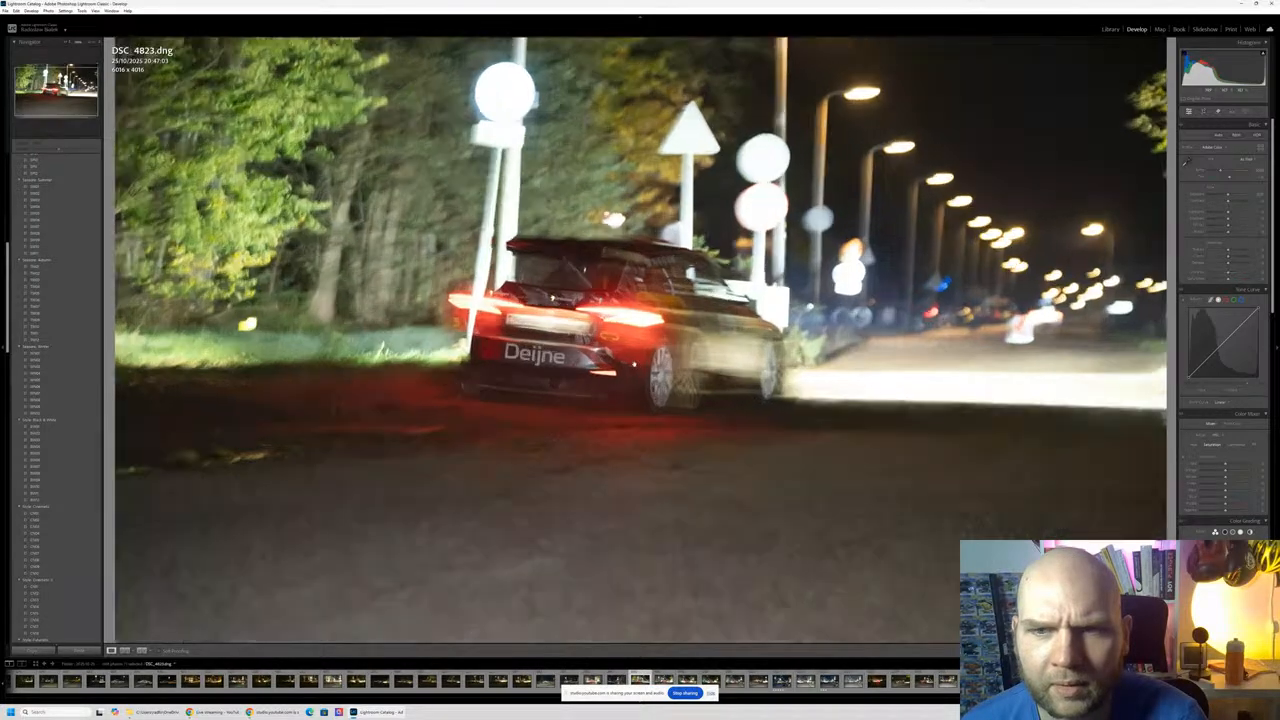
pyautogui.click(634, 362)
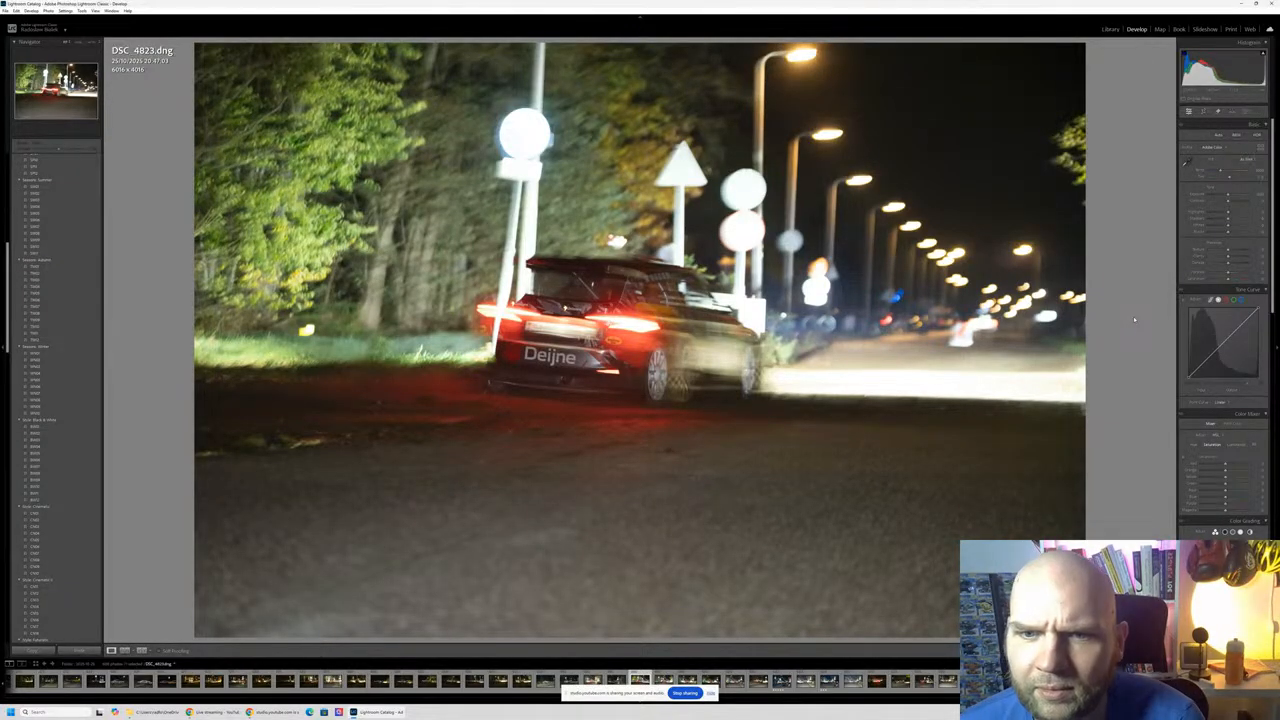
pyautogui.press('Right')
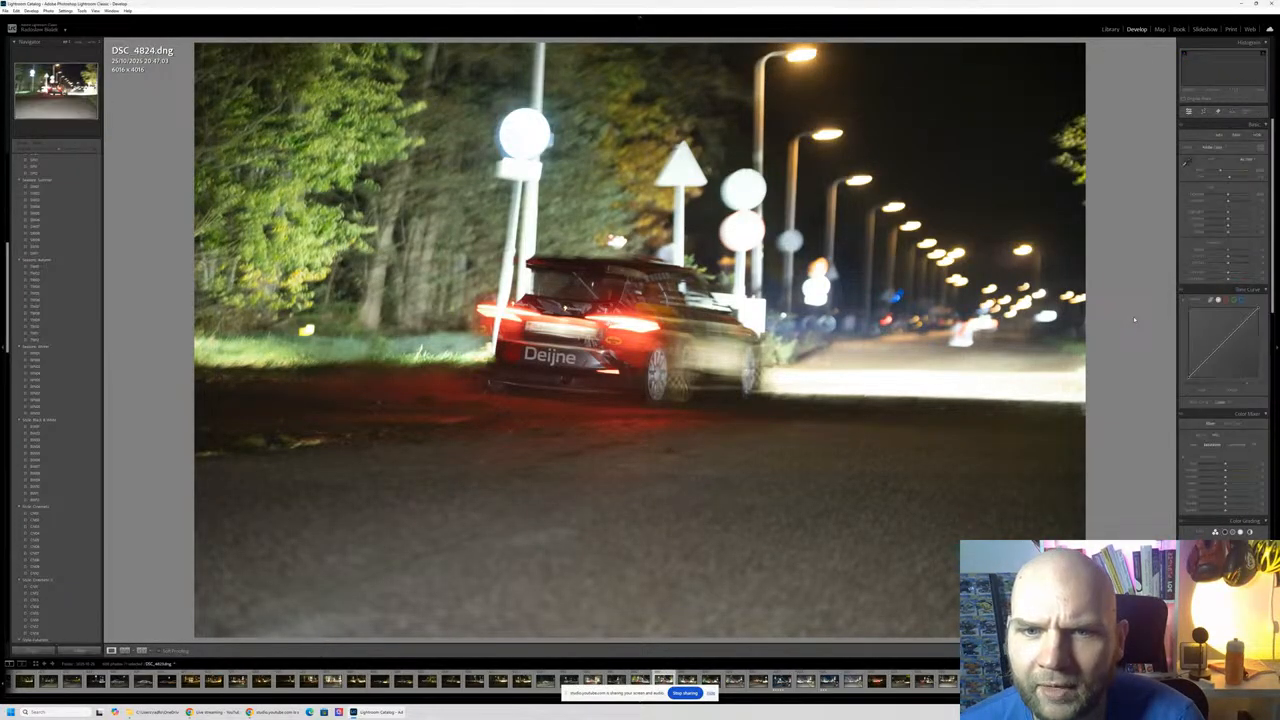
pyautogui.press('Right')
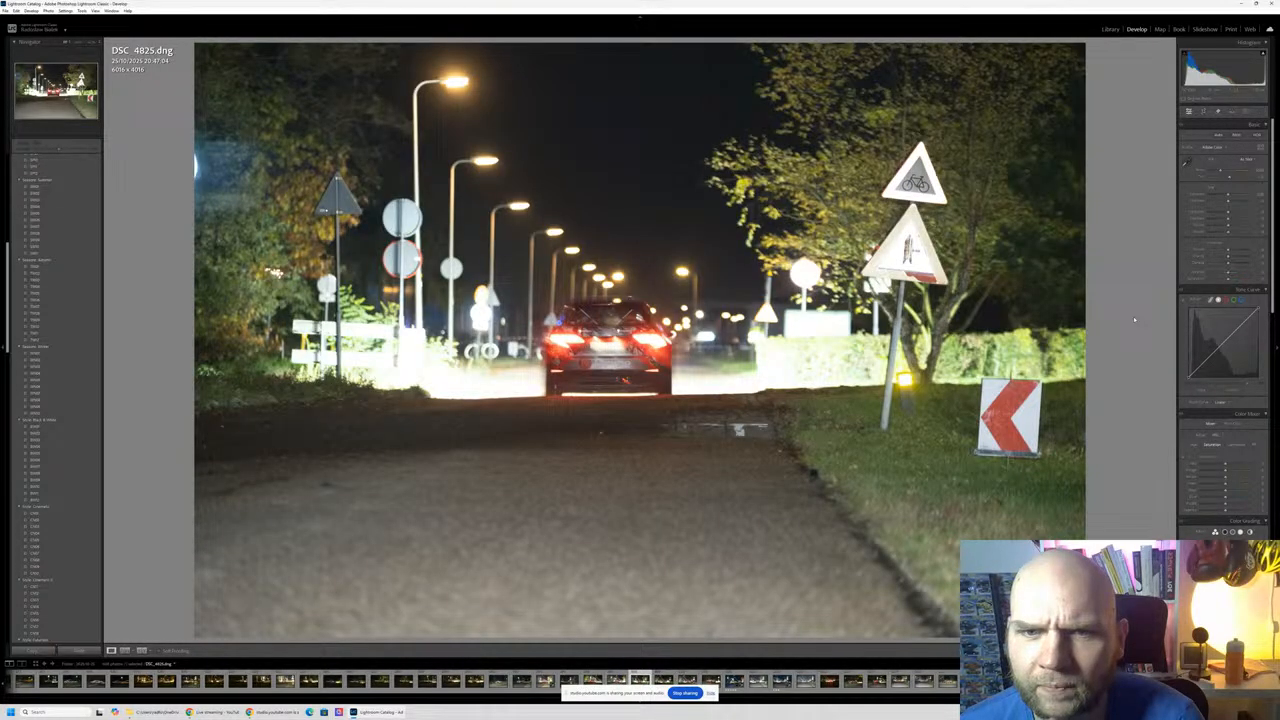
pyautogui.press('Left')
pyautogui.click(640, 287)
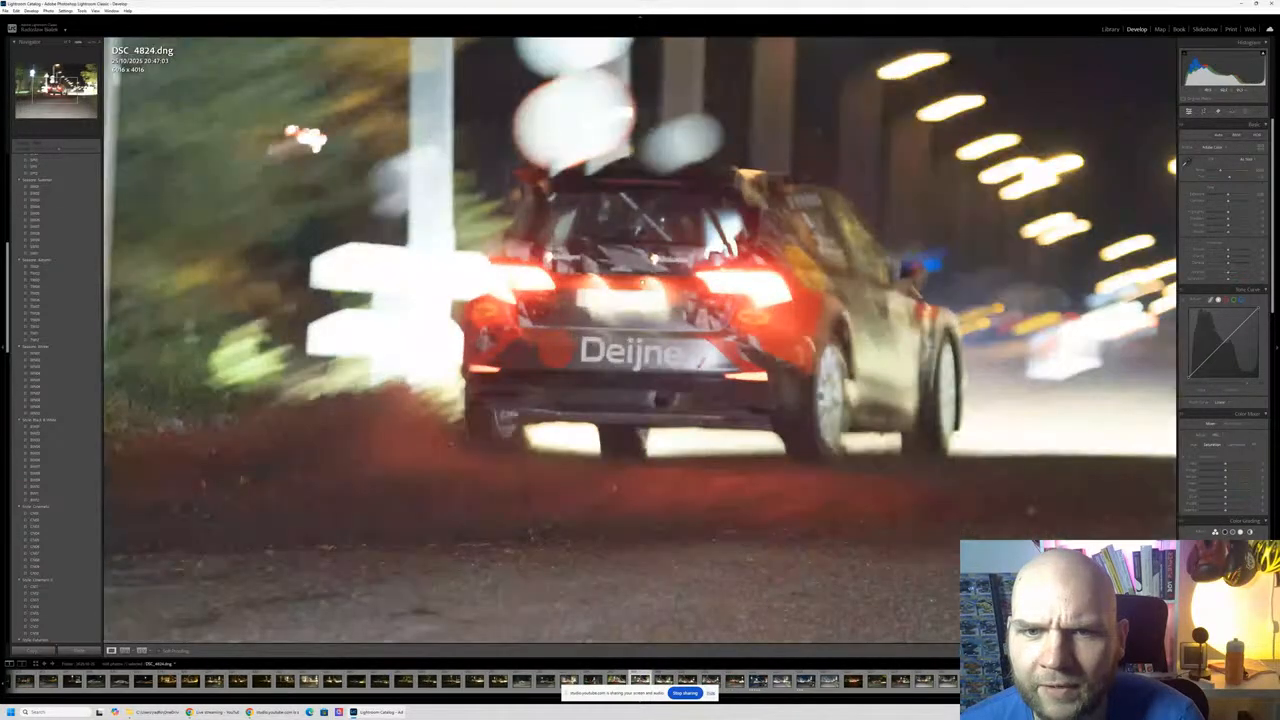
pyautogui.click(697, 357)
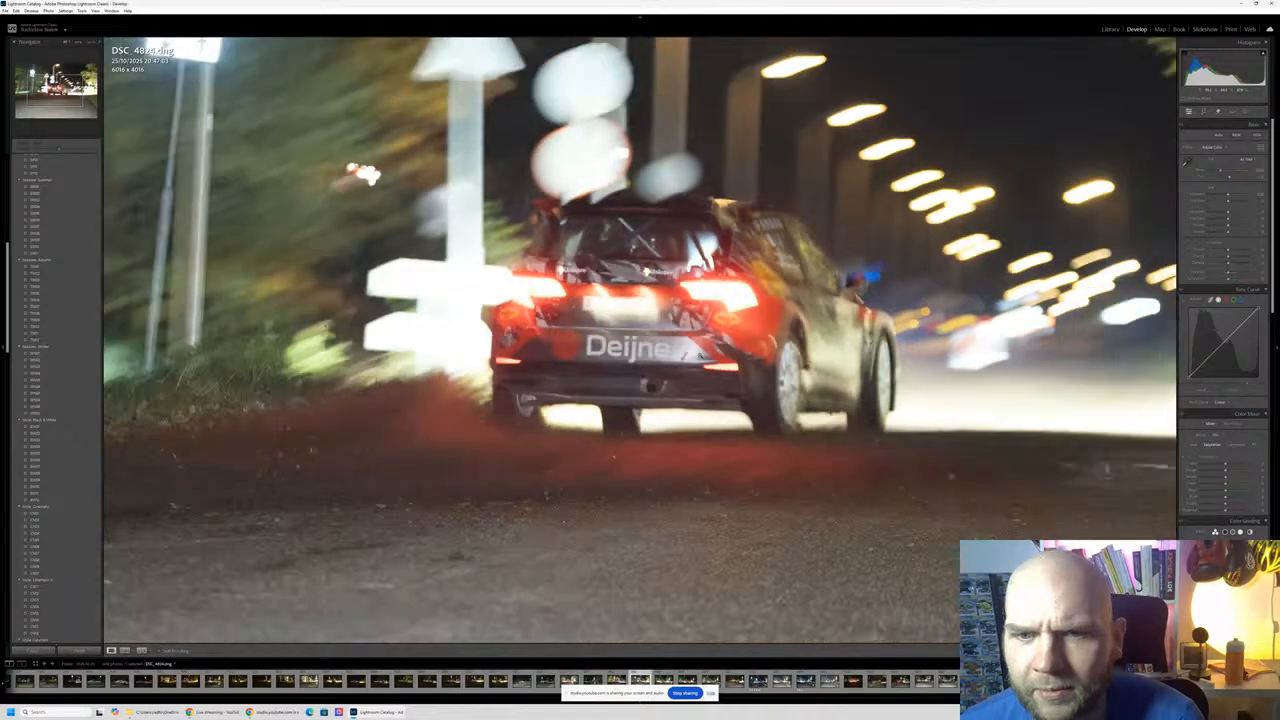
# Step: Review the frames from DSC_4825 through DSC_4830, examining the yellow Verstappen.com car shots
pyautogui.press('Right')
pyautogui.press('Right')
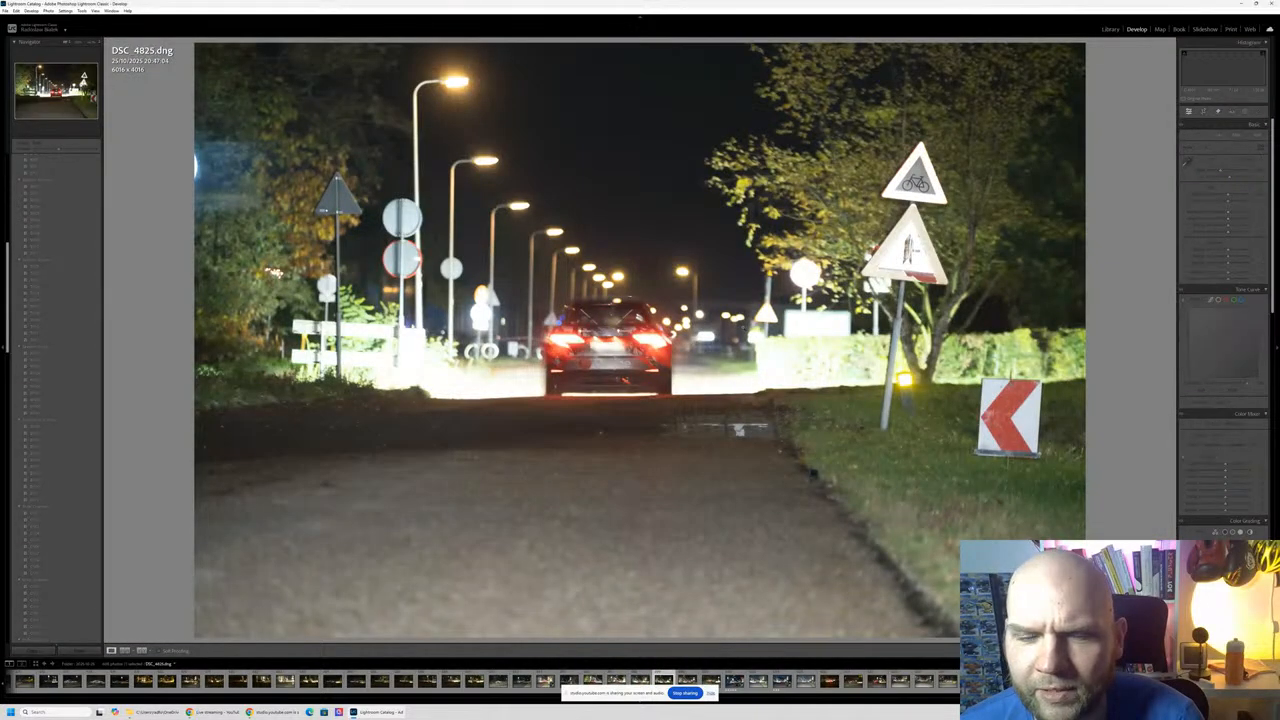
pyautogui.press('Right')
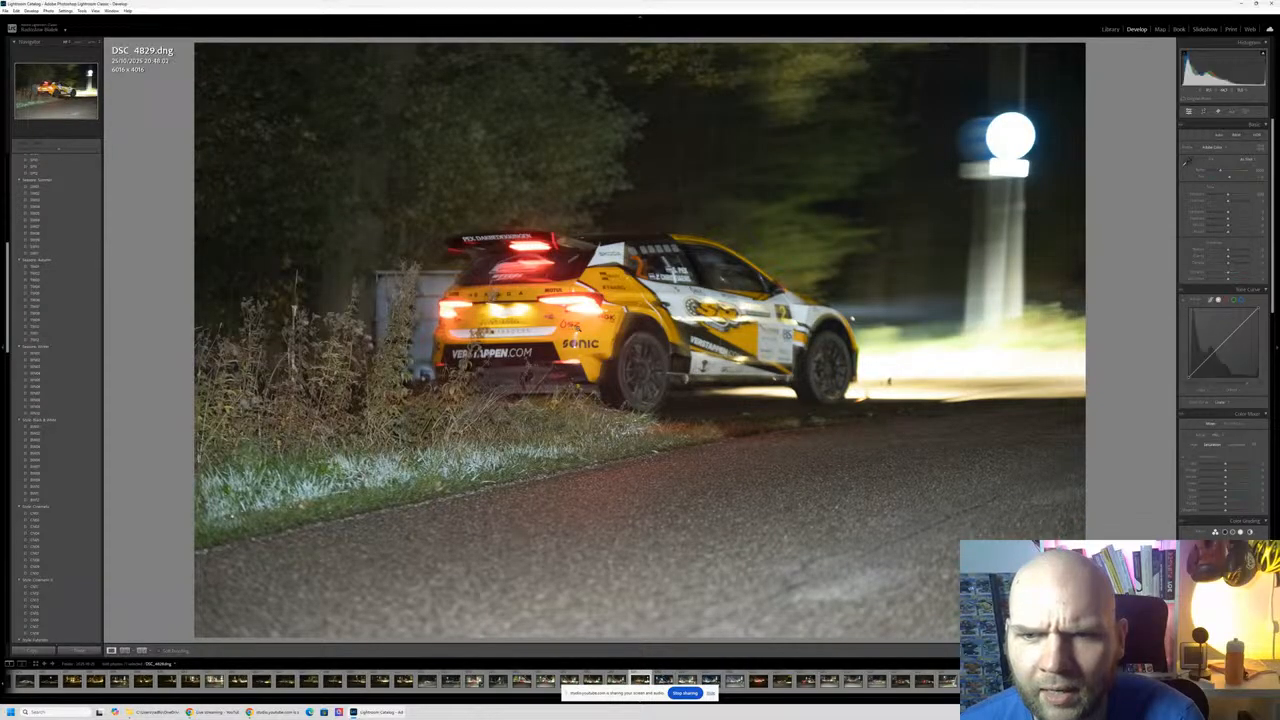
pyautogui.press('Right')
pyautogui.press('Right')
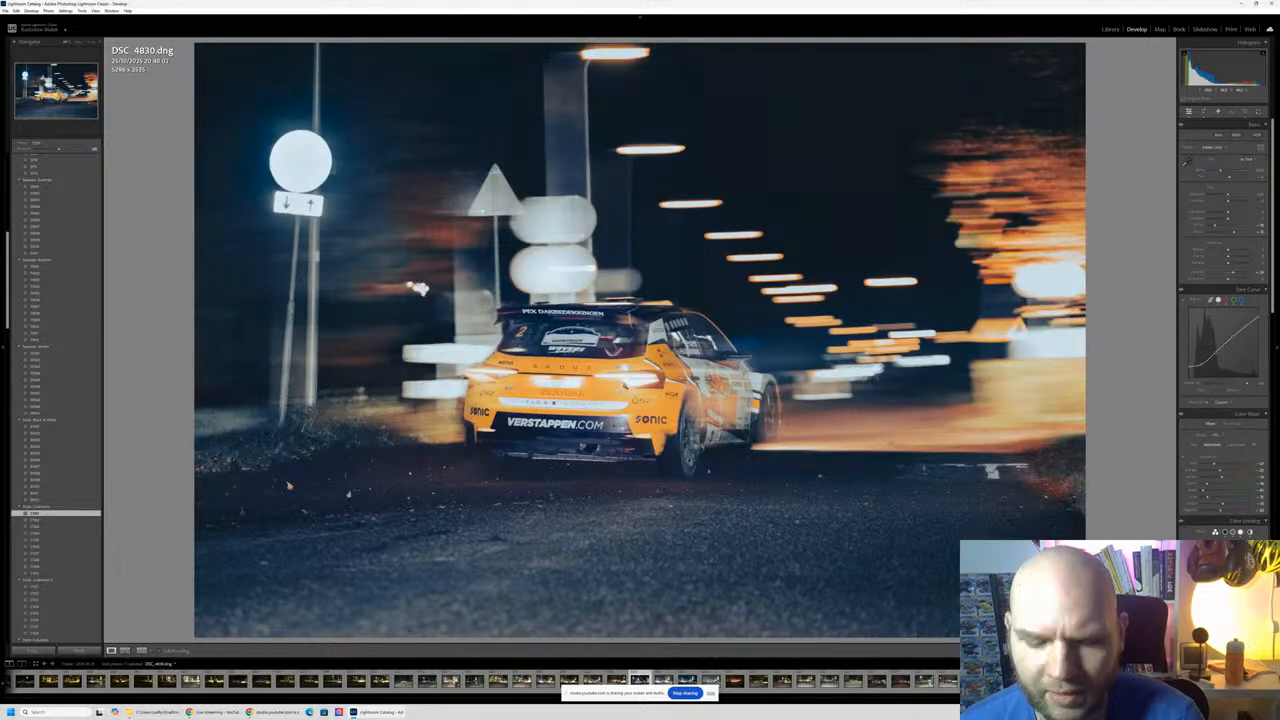
# Step: Compare DSC_4830 side by side before and after its edit
pyautogui.press('y')
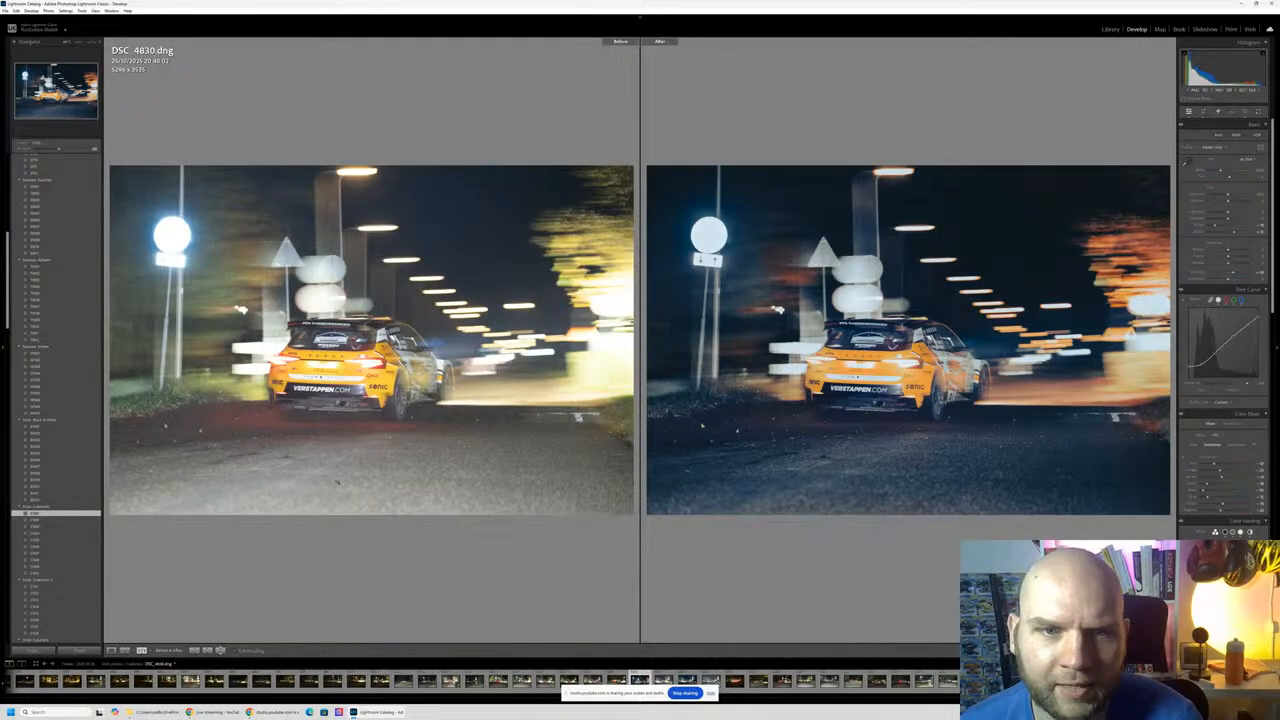
pyautogui.press('y')
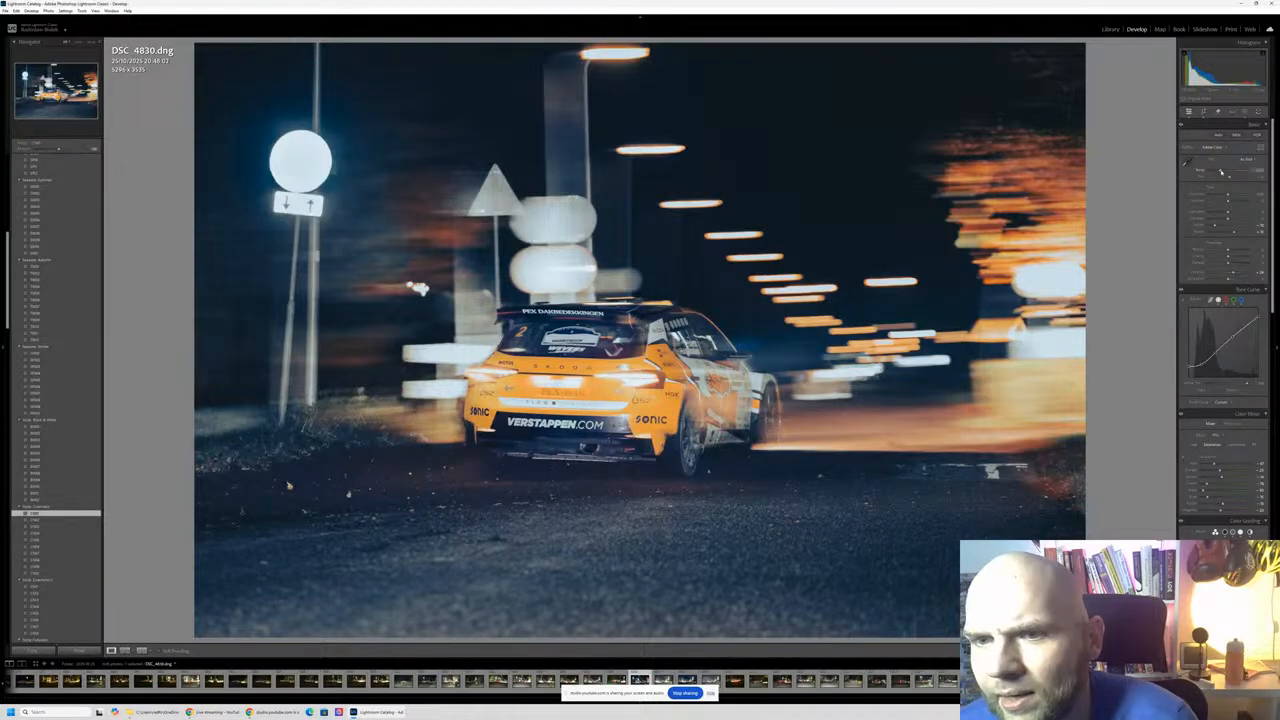
# Step: Try a slight white balance temperature change and lower highlights on DSC_4830, undoing each adjustment
pyautogui.moveTo(1221, 172); pyautogui.dragTo(1220, 174)
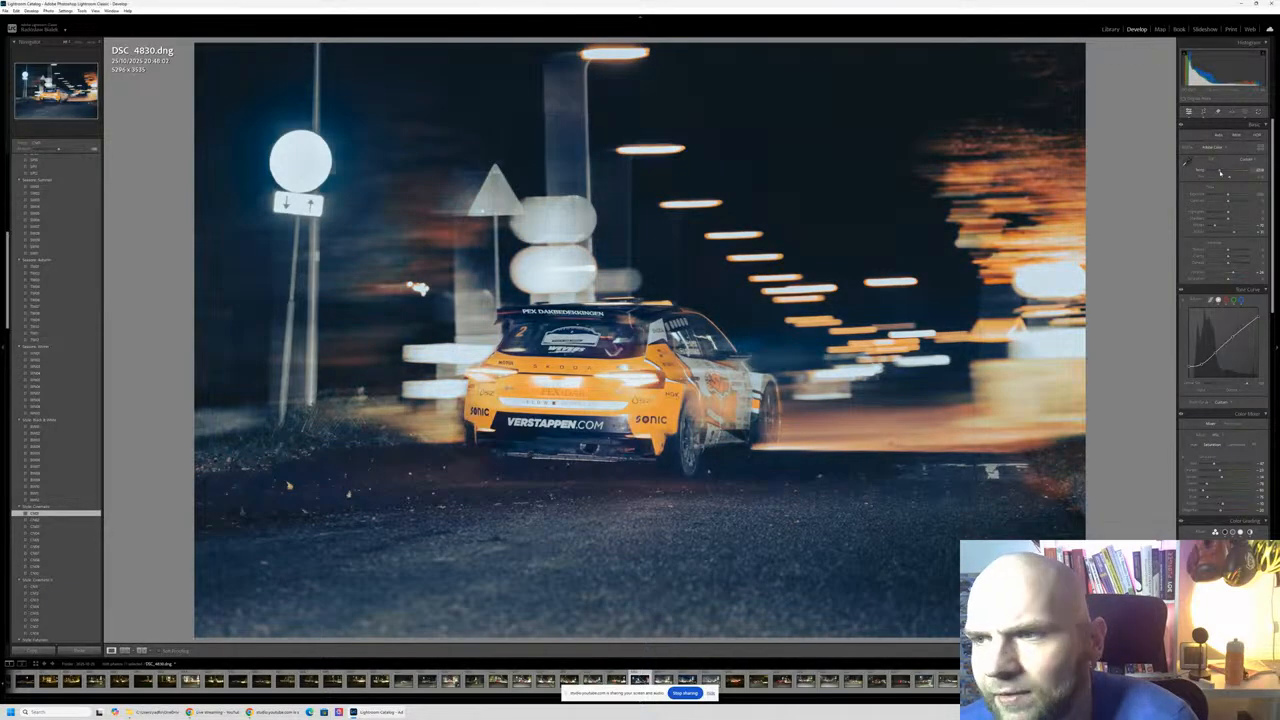
pyautogui.hotkey('ctrl', 'z')
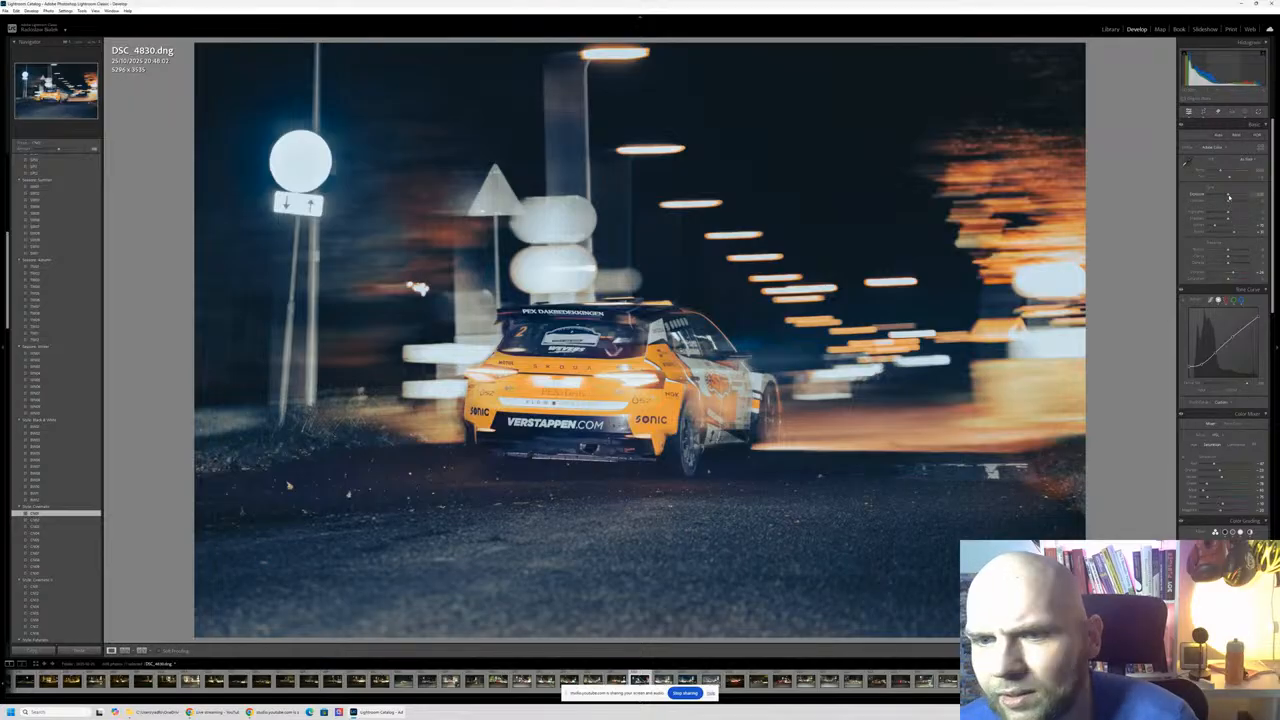
pyautogui.moveTo(1228, 195); pyautogui.dragTo(1221, 224)
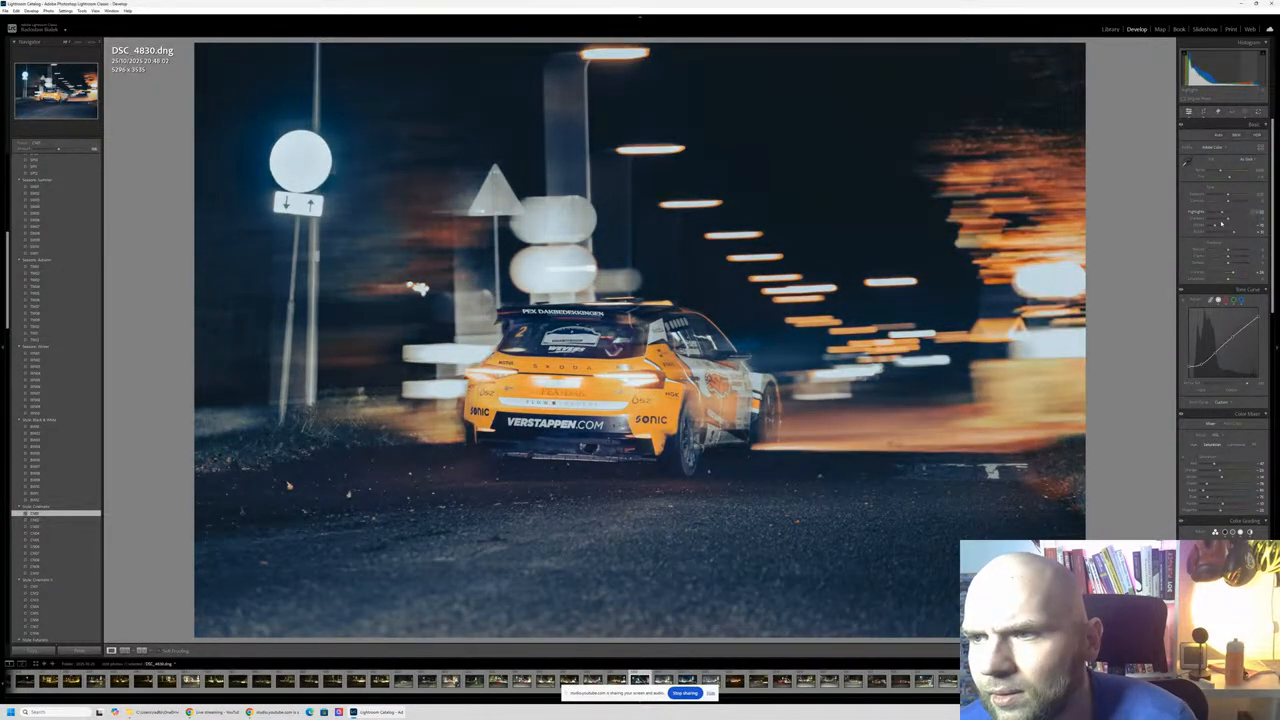
pyautogui.hotkey('ctrl', 'z')
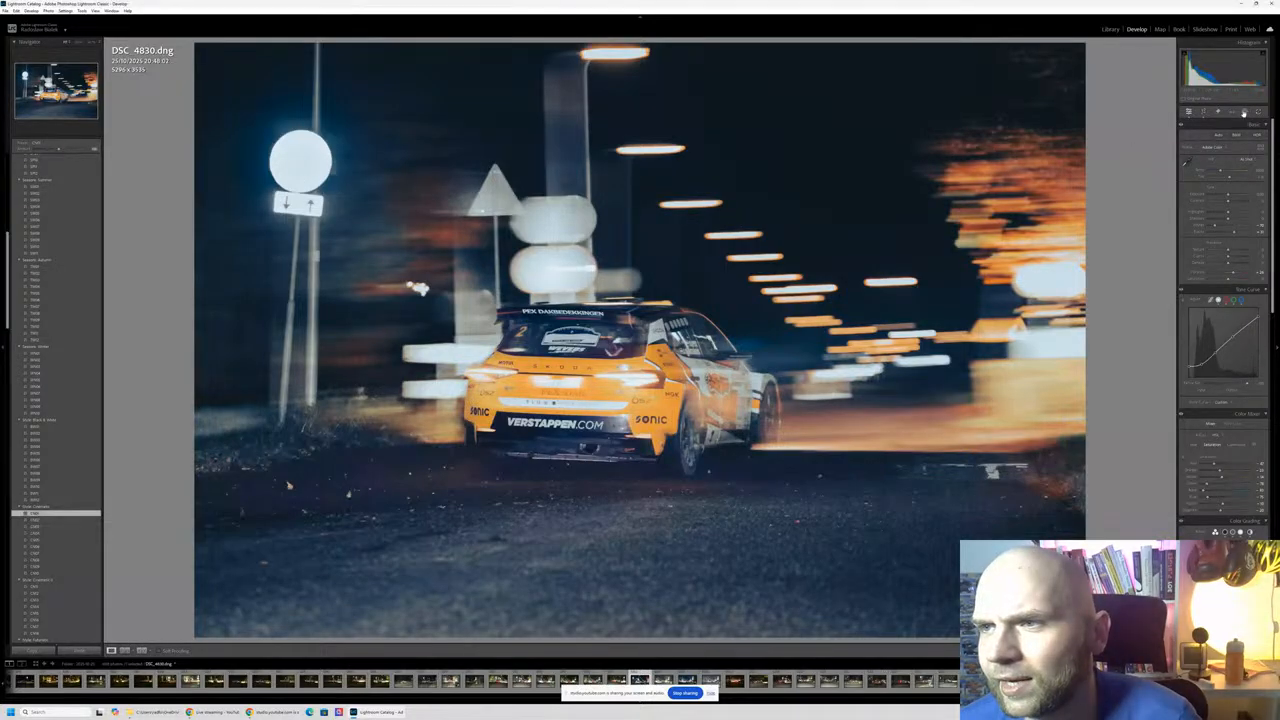
# Step: Try removing the glowing round road sign with its posts and the pole above it using generative Remove
pyautogui.press('q')
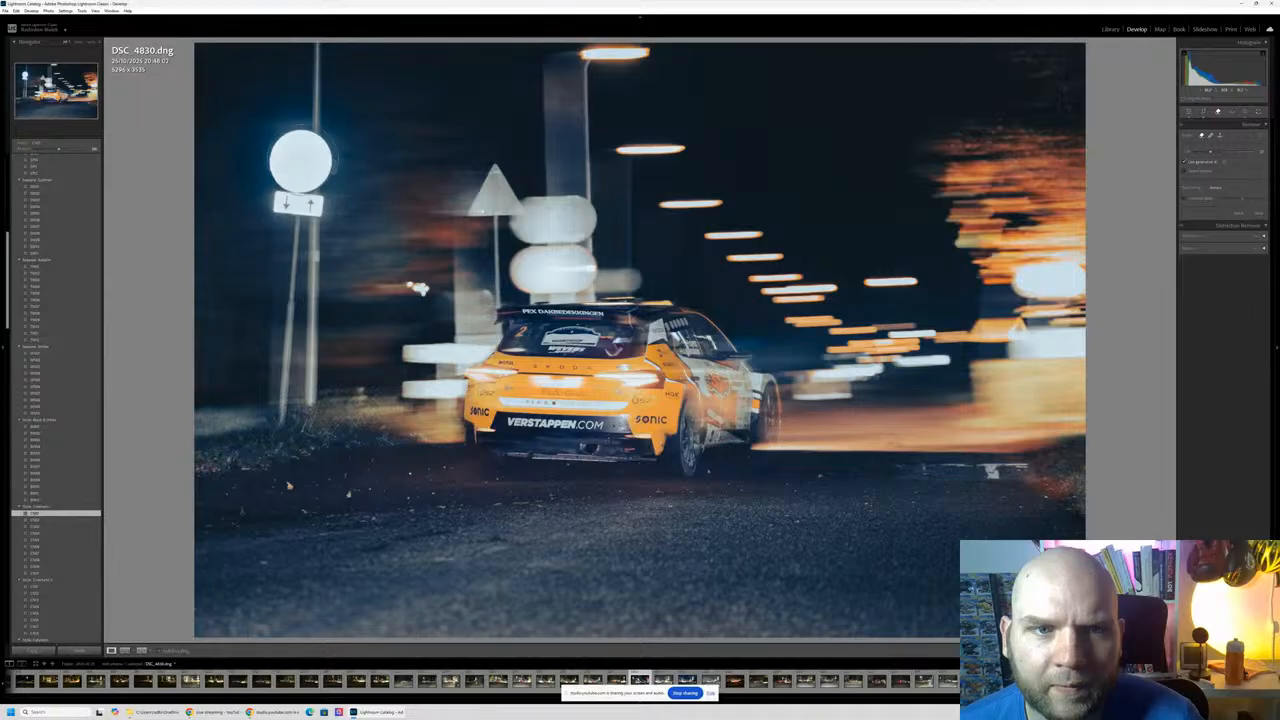
pyautogui.moveTo(300, 160); pyautogui.dragTo(296, 410)
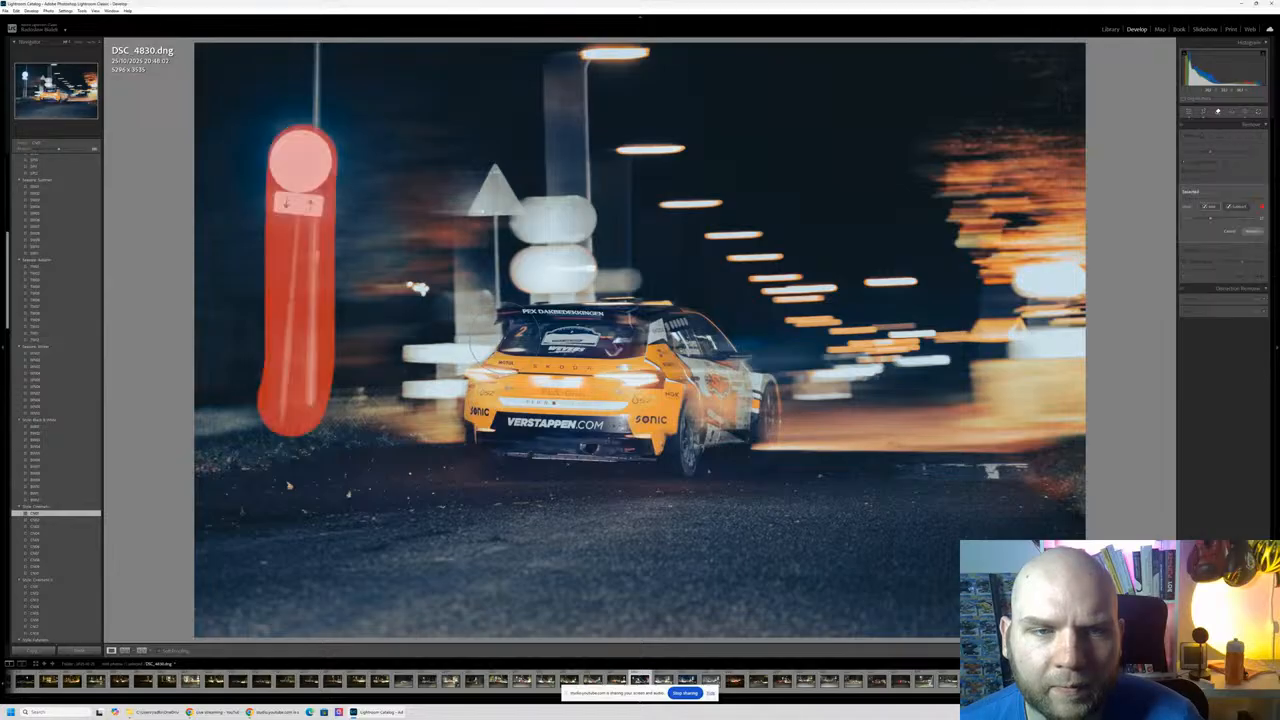
pyautogui.click(1256, 231)
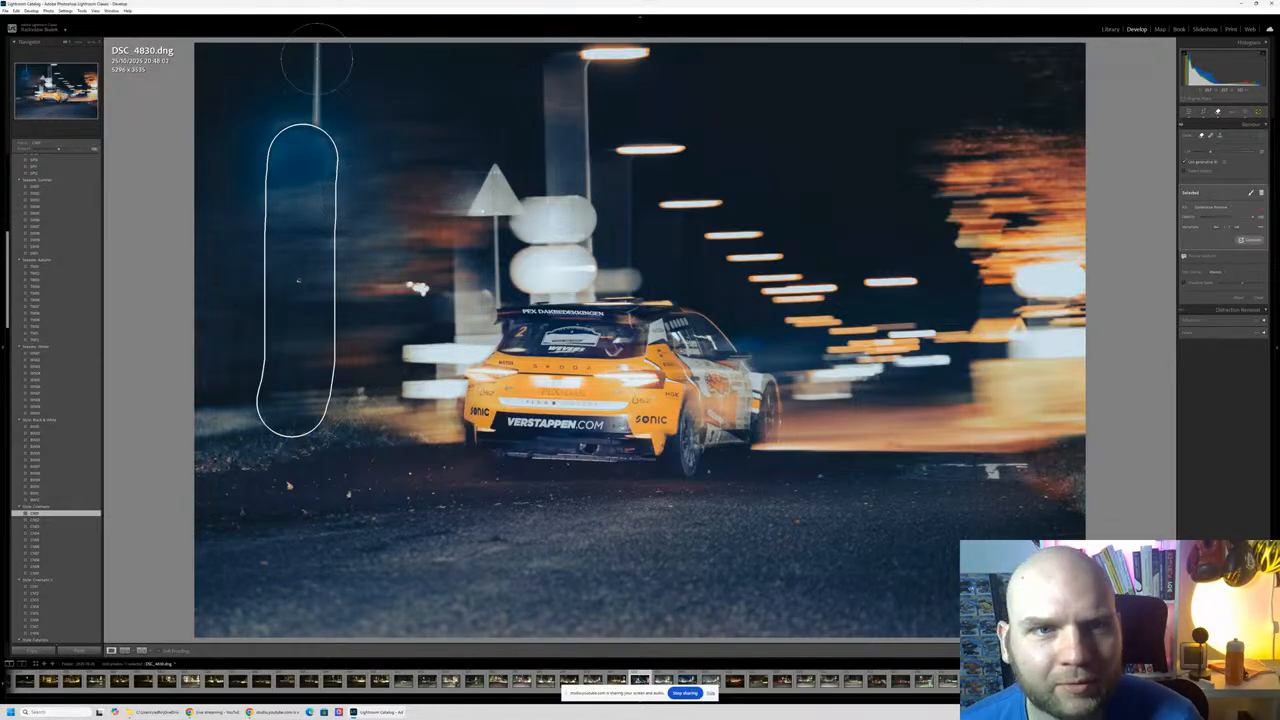
pyautogui.click(1238, 229)
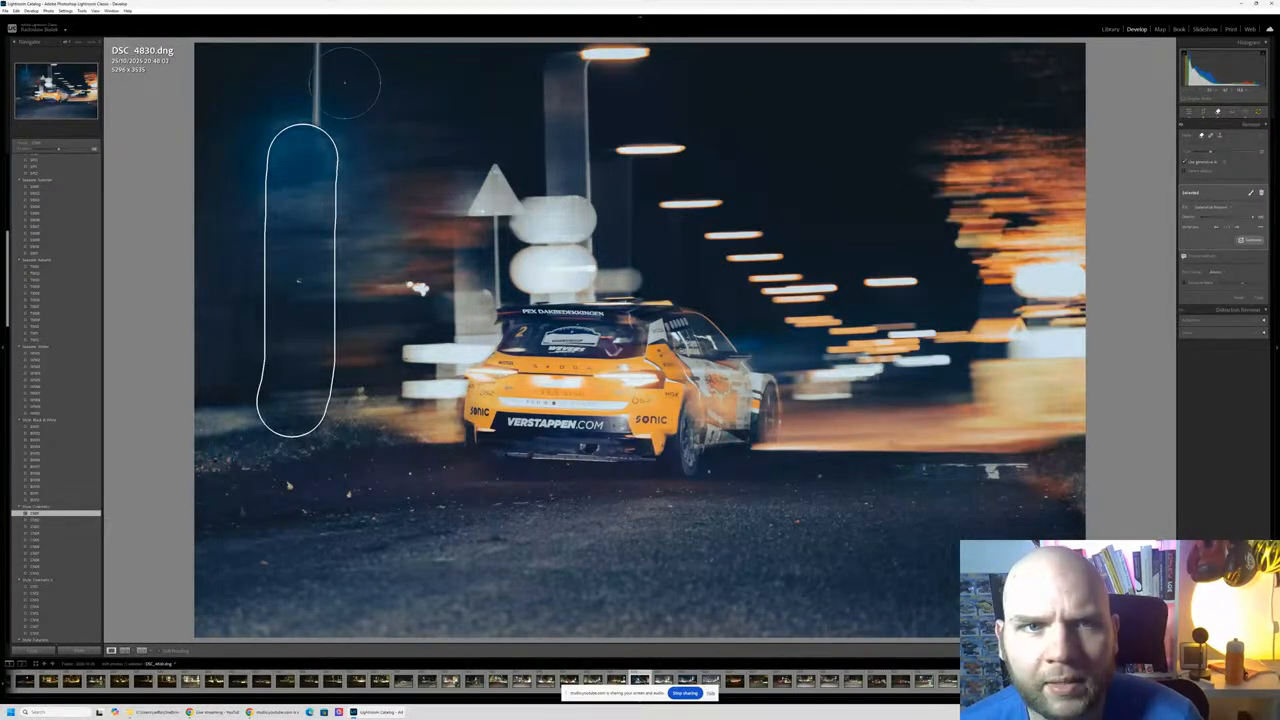
pyautogui.moveTo(318, 56); pyautogui.dragTo(320, 126)
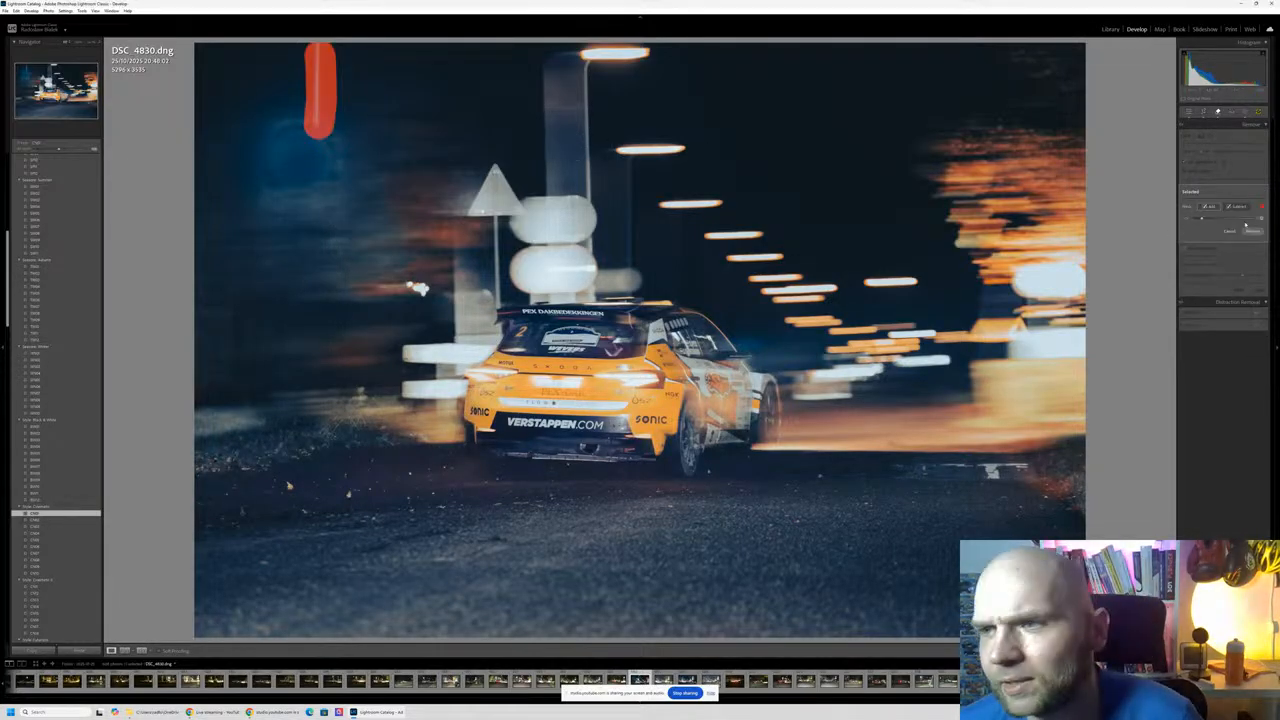
pyautogui.click(1252, 231)
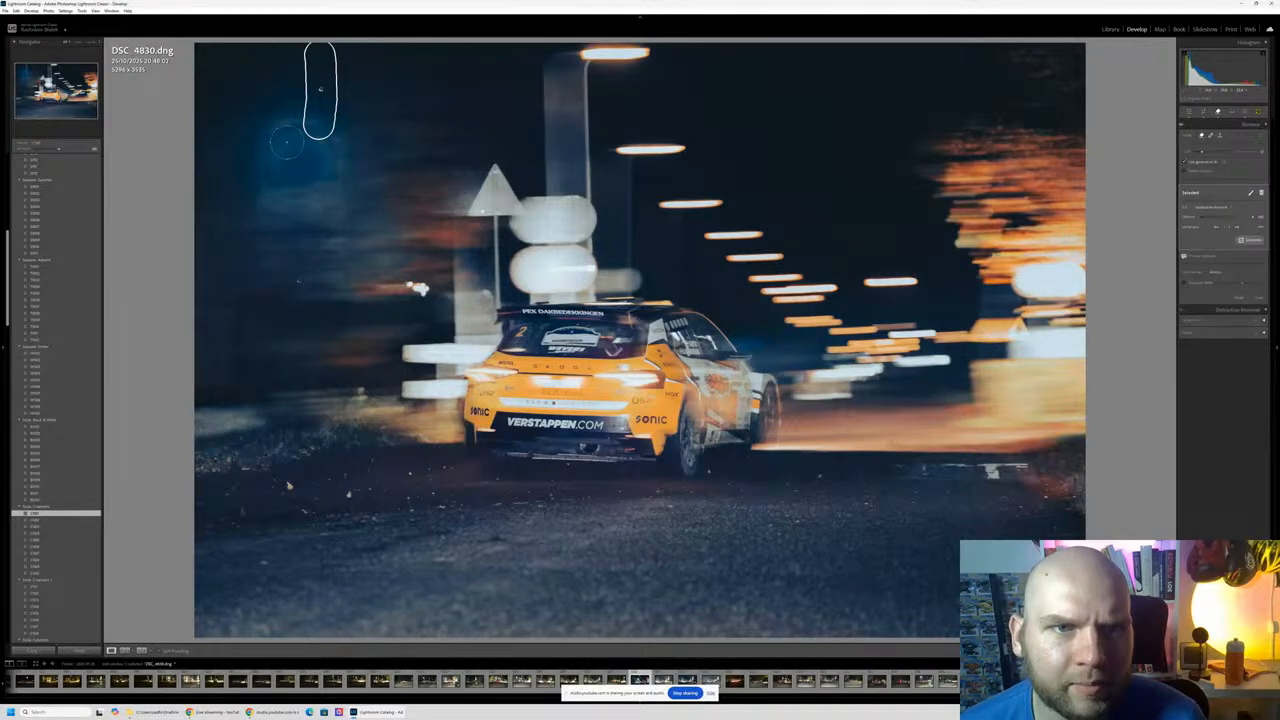
# Step: Try removing the blue glow left in the sky, and undo all the generative removals back to the original sign
pyautogui.scroll(1, 304, 123)
pyautogui.moveTo(314, 183)
pyautogui.mouseDown()
pyautogui.moveTo(256, 142)
pyautogui.moveTo(302, 208)
pyautogui.mouseUp()
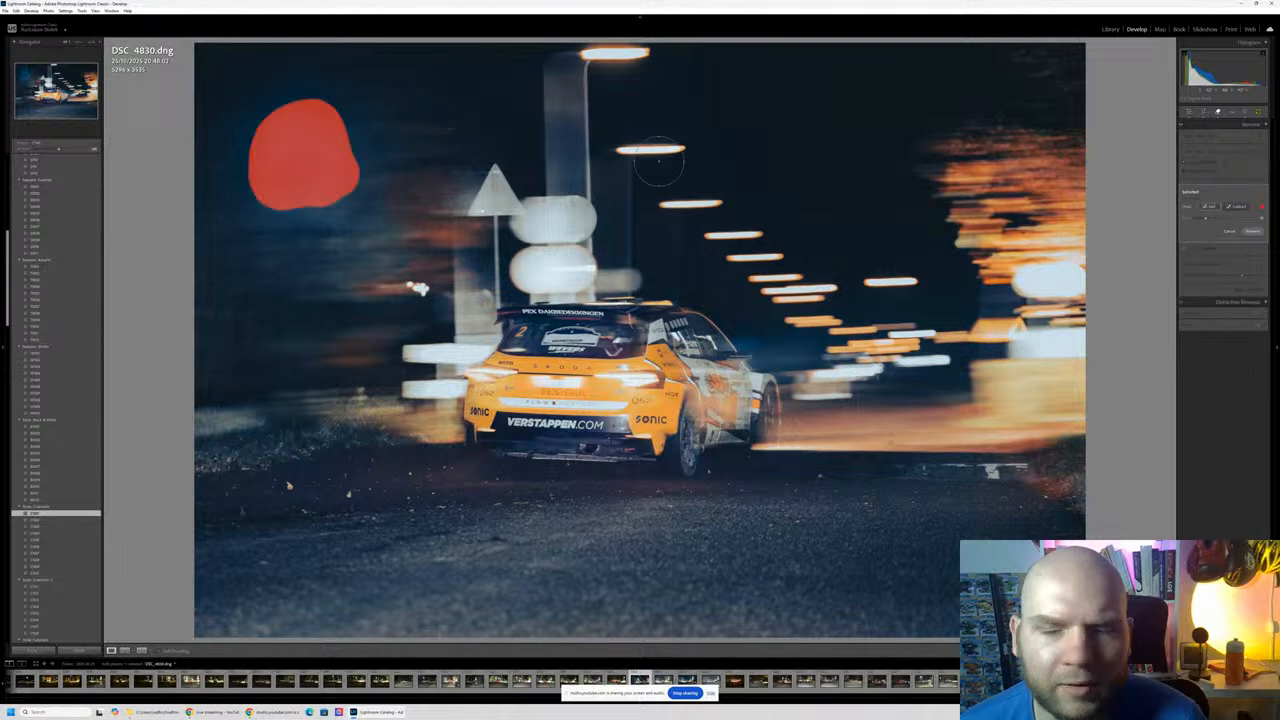
pyautogui.click(1252, 231)
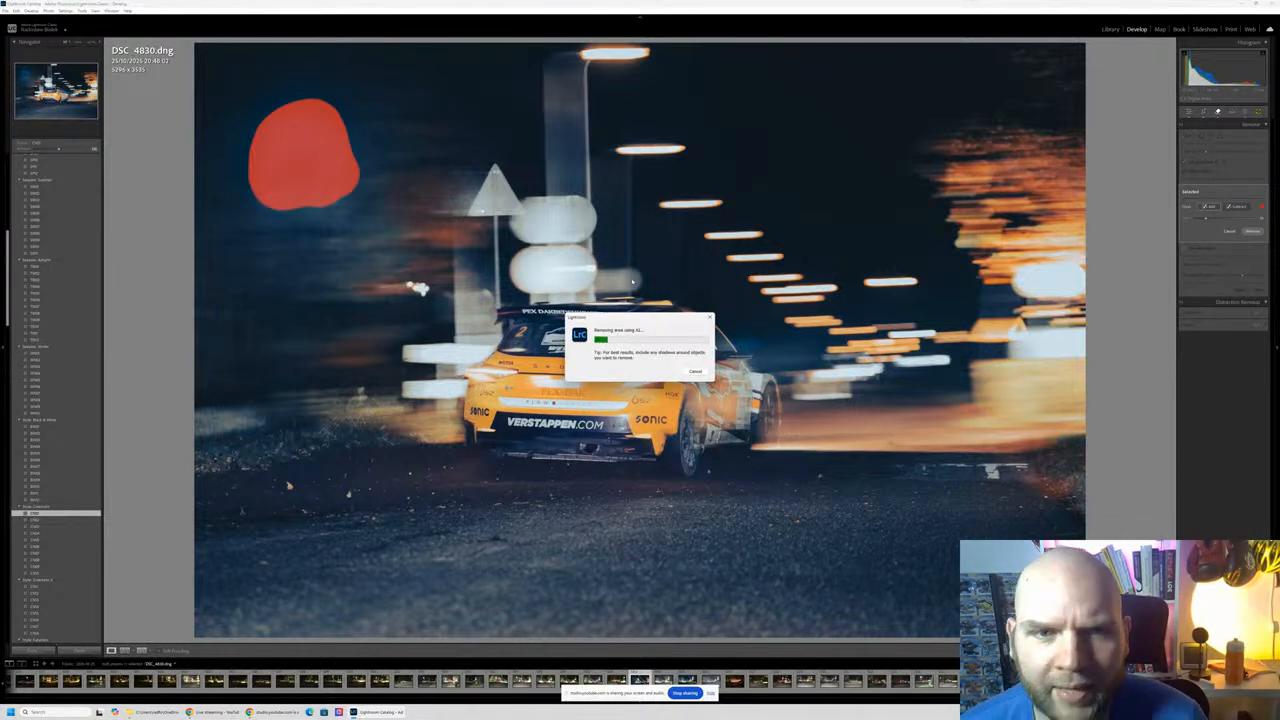
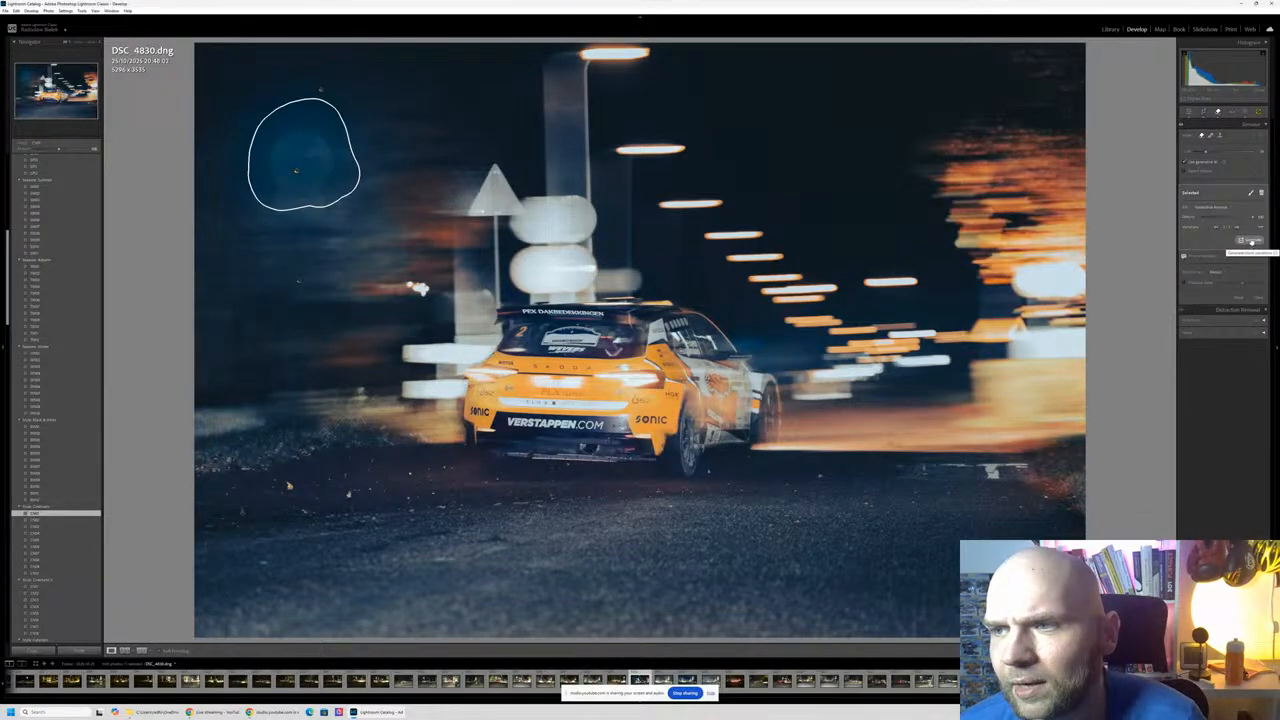
pyautogui.click(1251, 241)
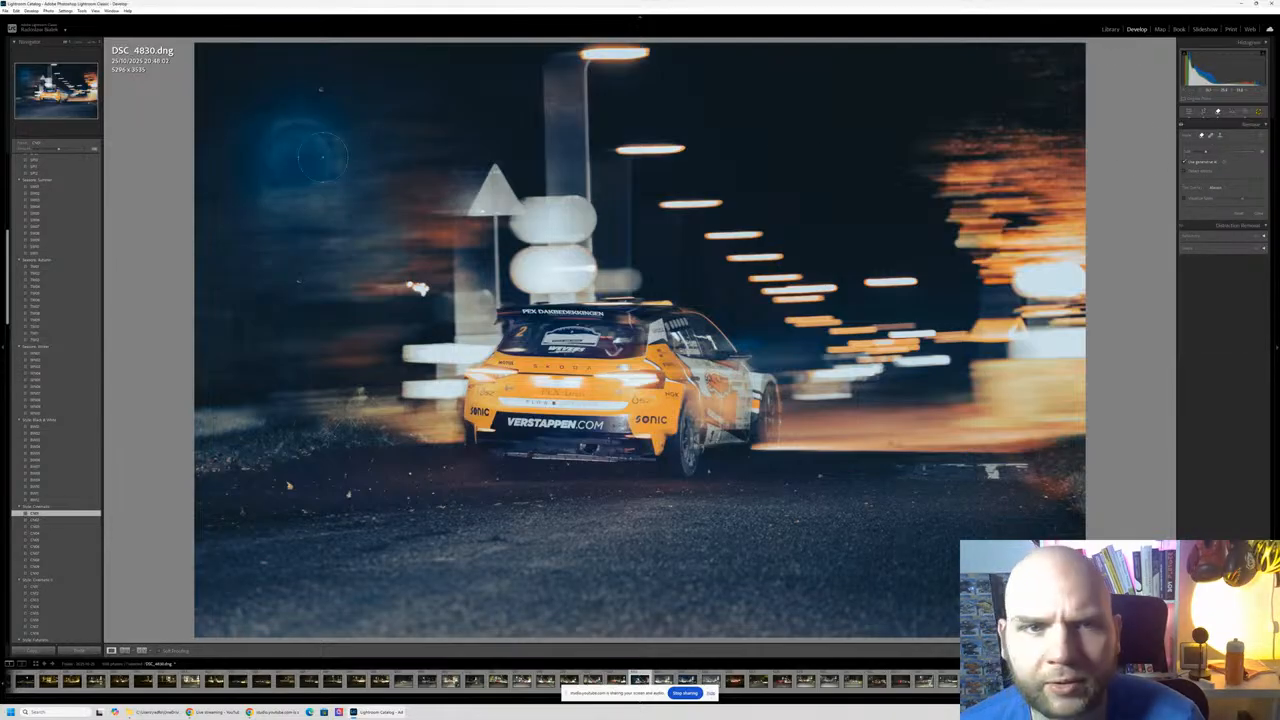
pyautogui.moveTo(321, 93); pyautogui.dragTo(319, 138)
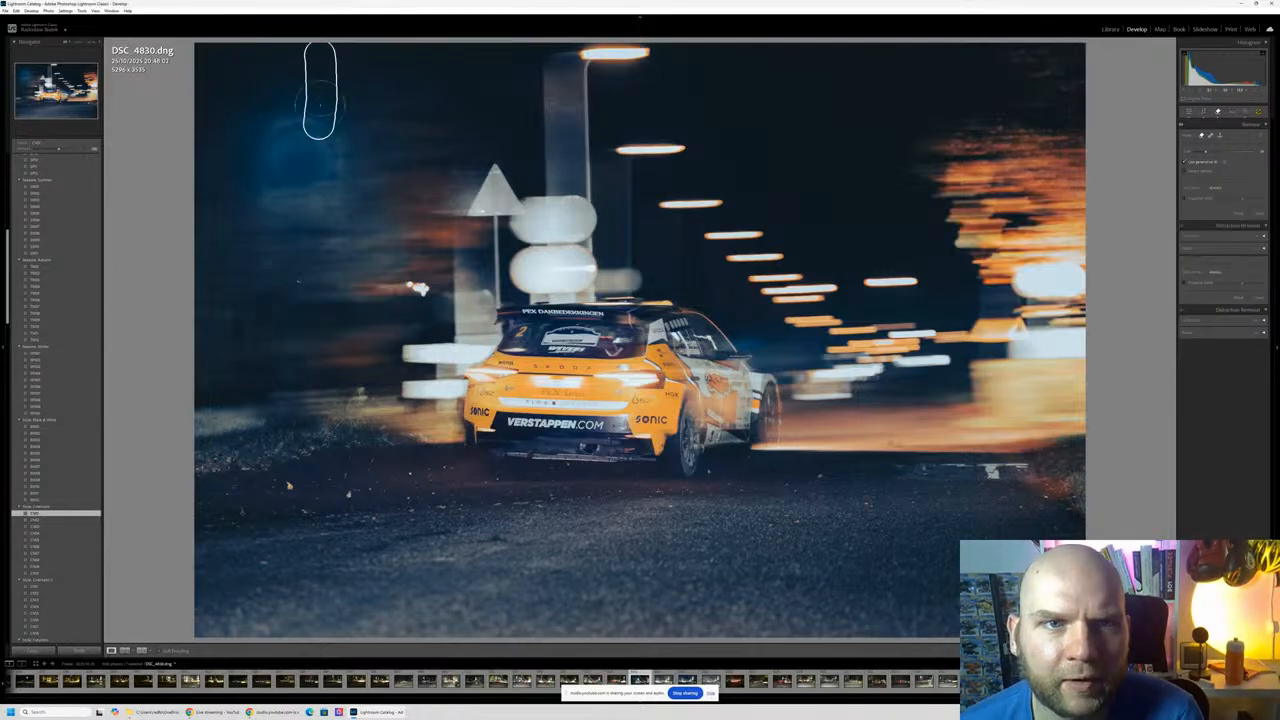
pyautogui.hotkey('ctrl', 'z')
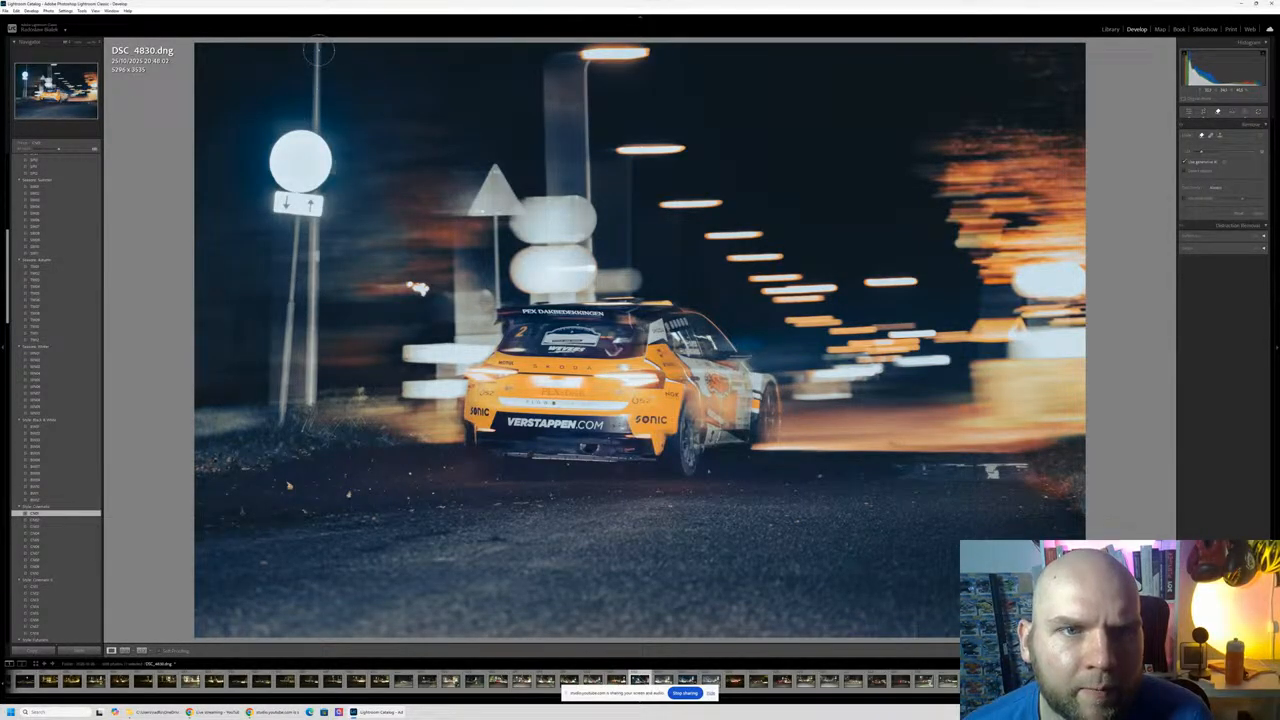
# Step: Remove the tall vertical pole behind the round sign and the slanted post below it with generative Remove
pyautogui.moveTo(319, 52); pyautogui.dragTo(312, 403)
pyautogui.click(1251, 232)
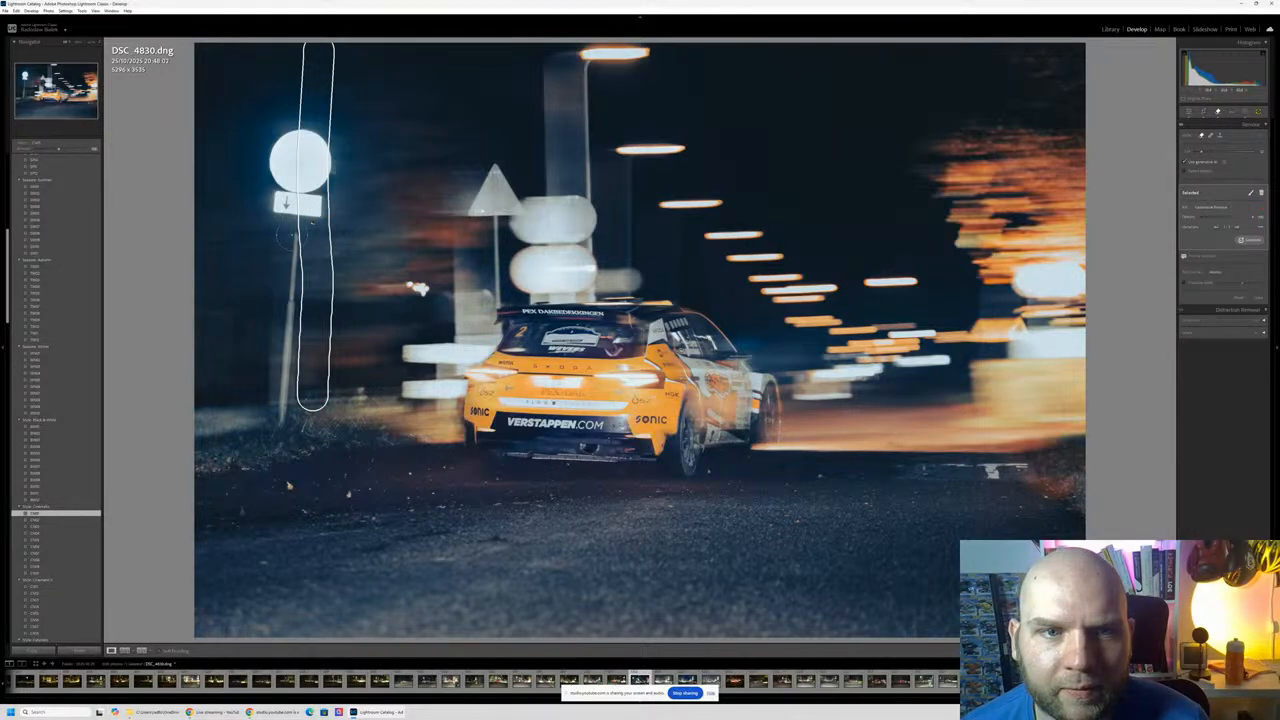
pyautogui.moveTo(290, 236); pyautogui.dragTo(283, 434)
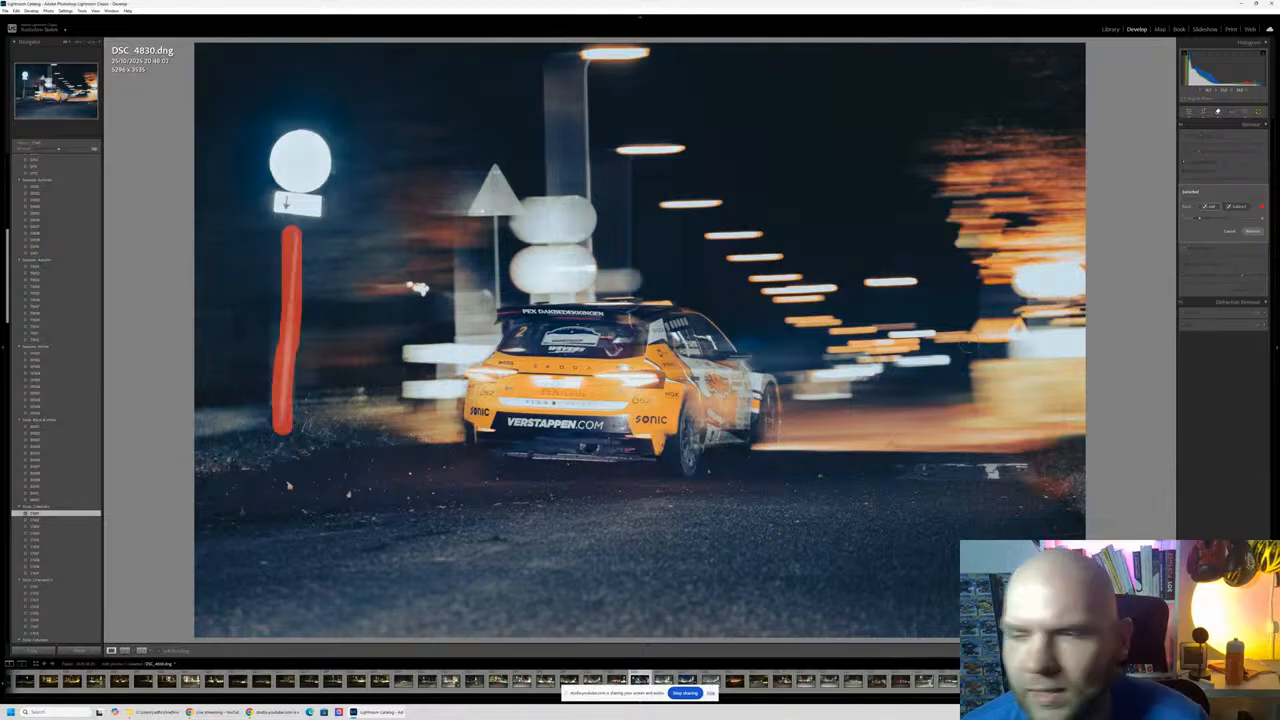
pyautogui.click(1254, 232)
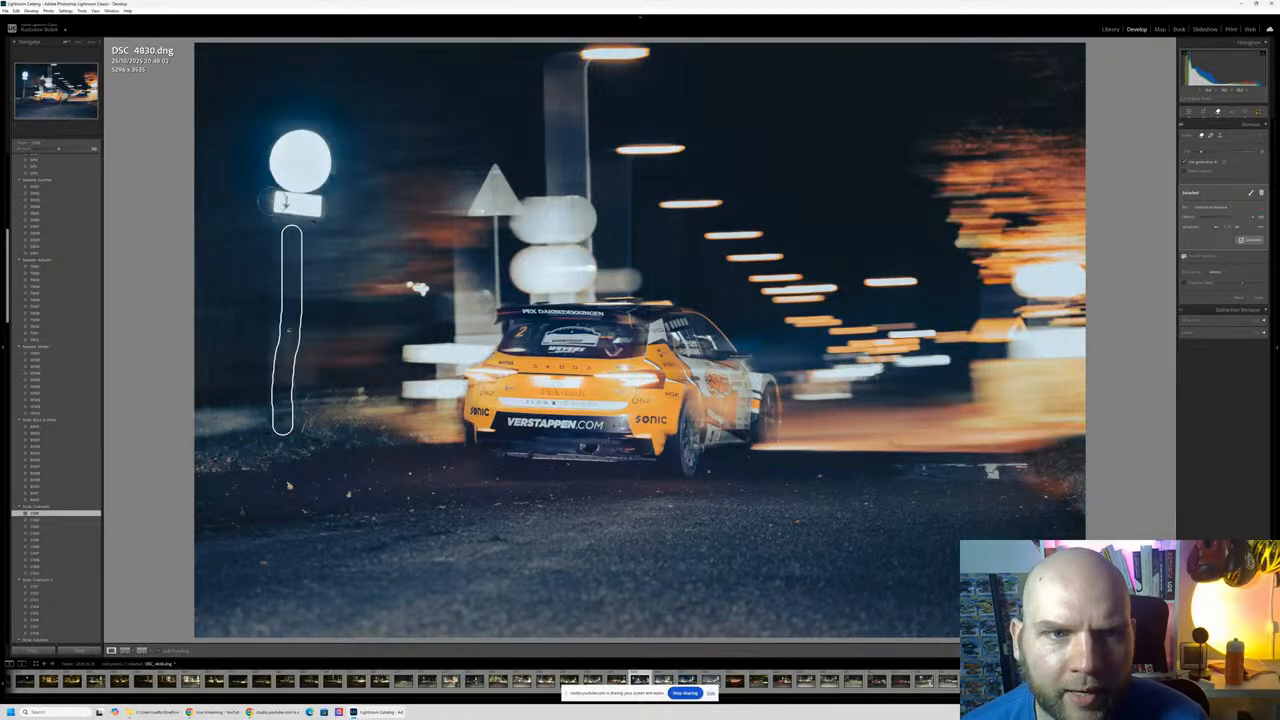
# Step: Remove the small arrow plate and the glowing round sign above it with generative Remove
pyautogui.moveTo(285, 205); pyautogui.dragTo(344, 205)
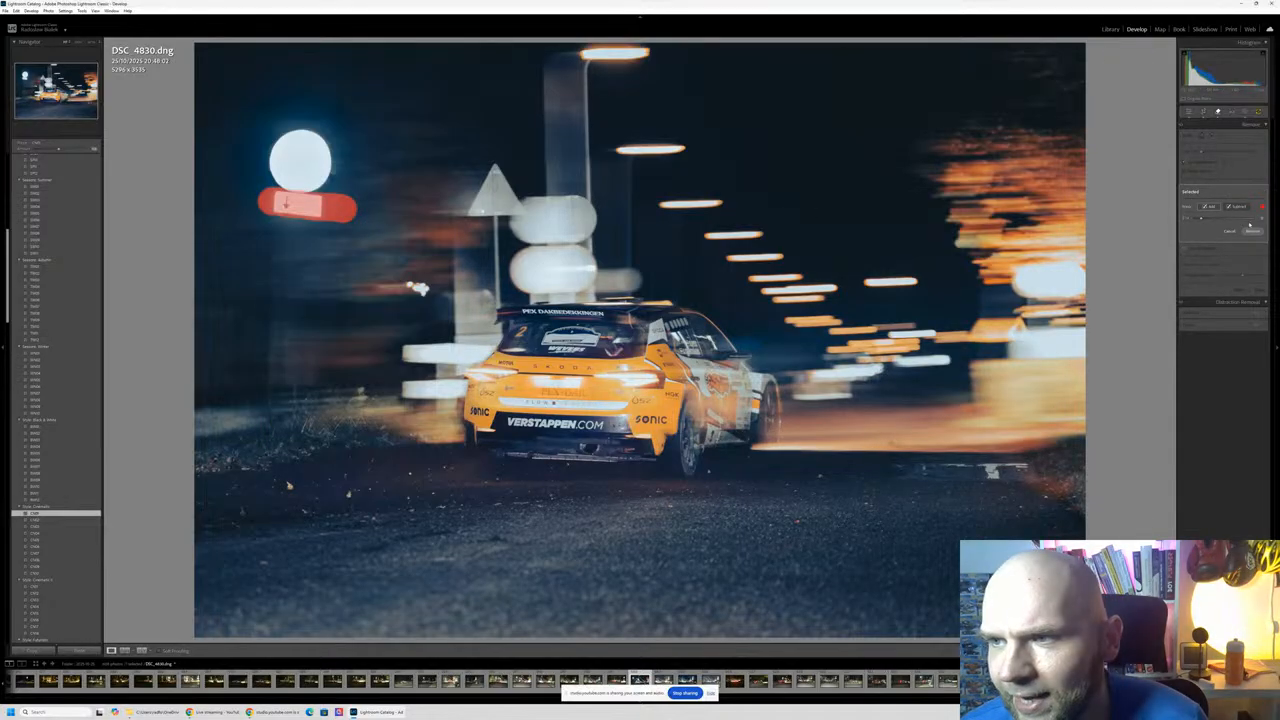
pyautogui.click(1250, 229)
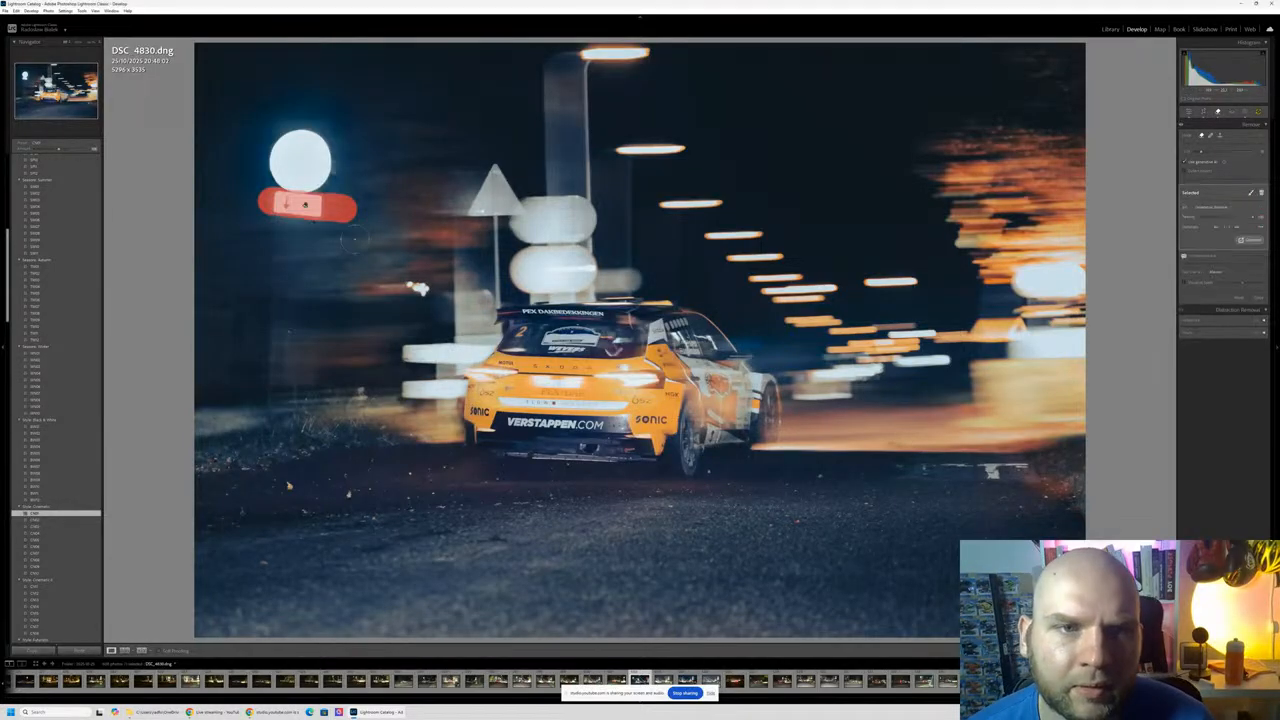
pyautogui.moveTo(287, 157)
pyautogui.mouseDown()
pyautogui.moveTo(300, 170)
pyautogui.moveTo(296, 150)
pyautogui.moveTo(305, 175)
pyautogui.moveTo(272, 160)
pyautogui.moveTo(290, 124)
pyautogui.mouseUp()
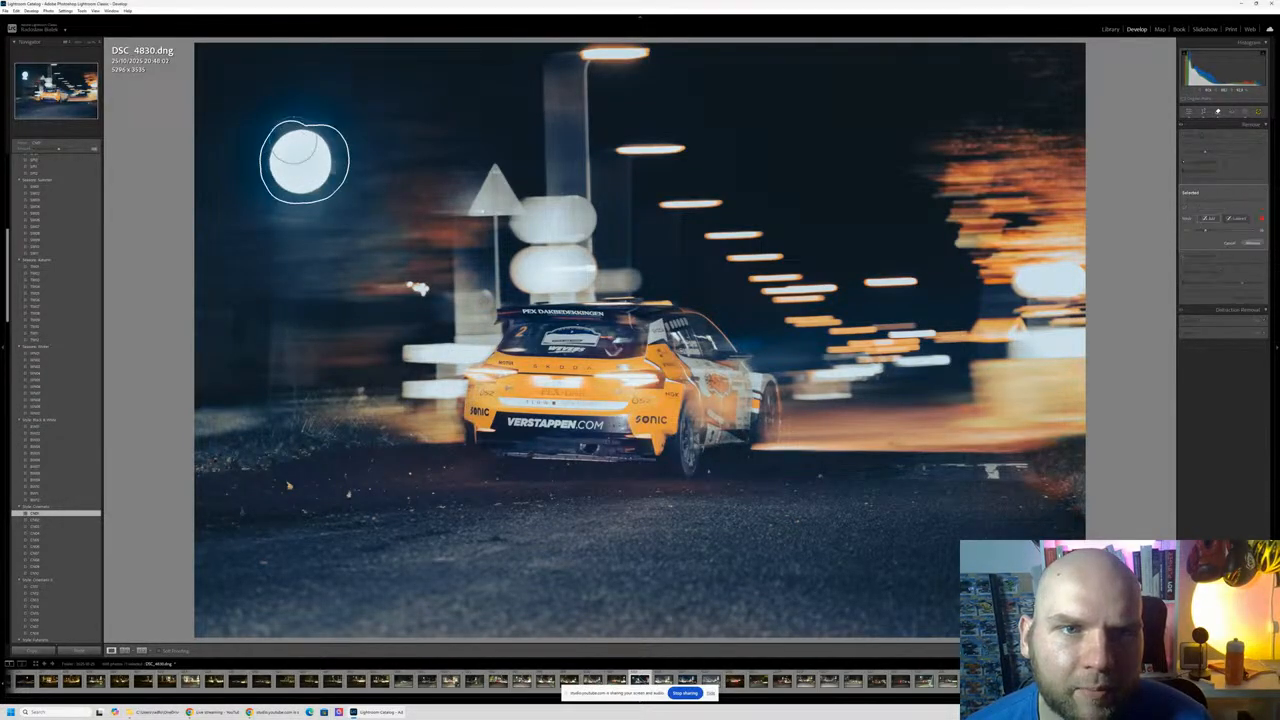
pyautogui.click(1252, 231)
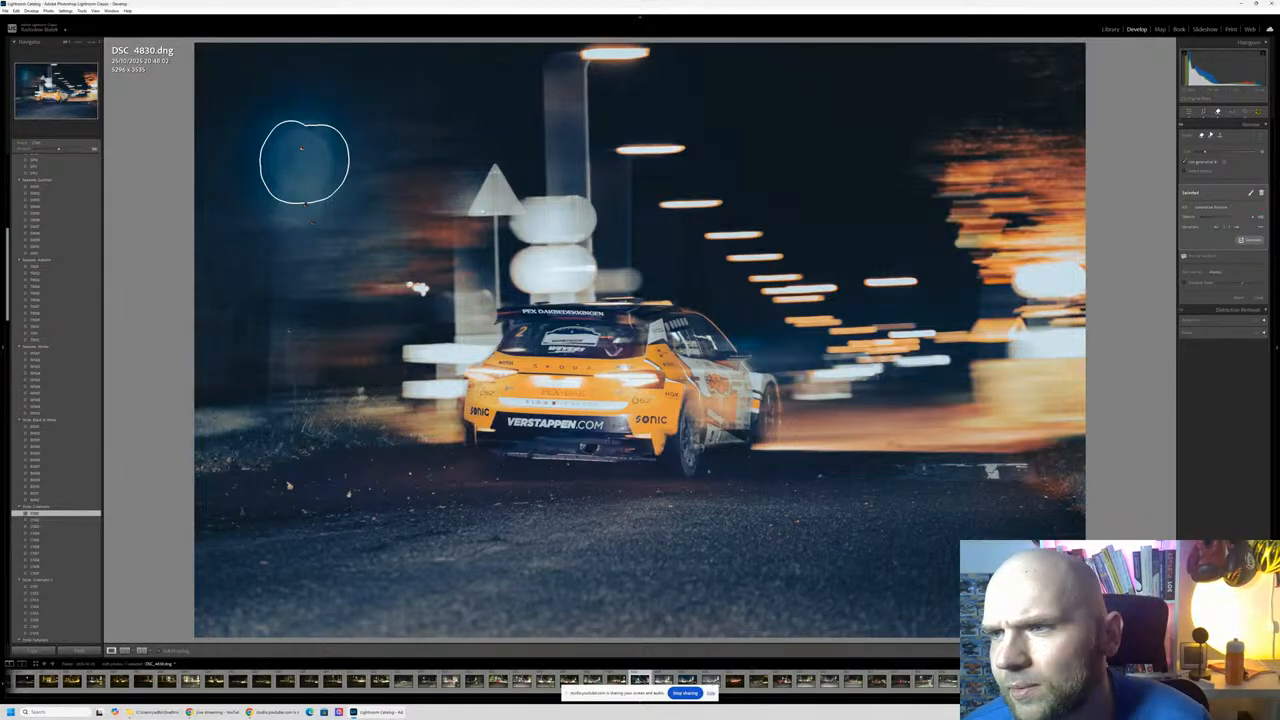
# Step: Heal the leftover blue glow with one large spot sampled from the dark background just below it, and close the removal tool
pyautogui.click(1211, 139)
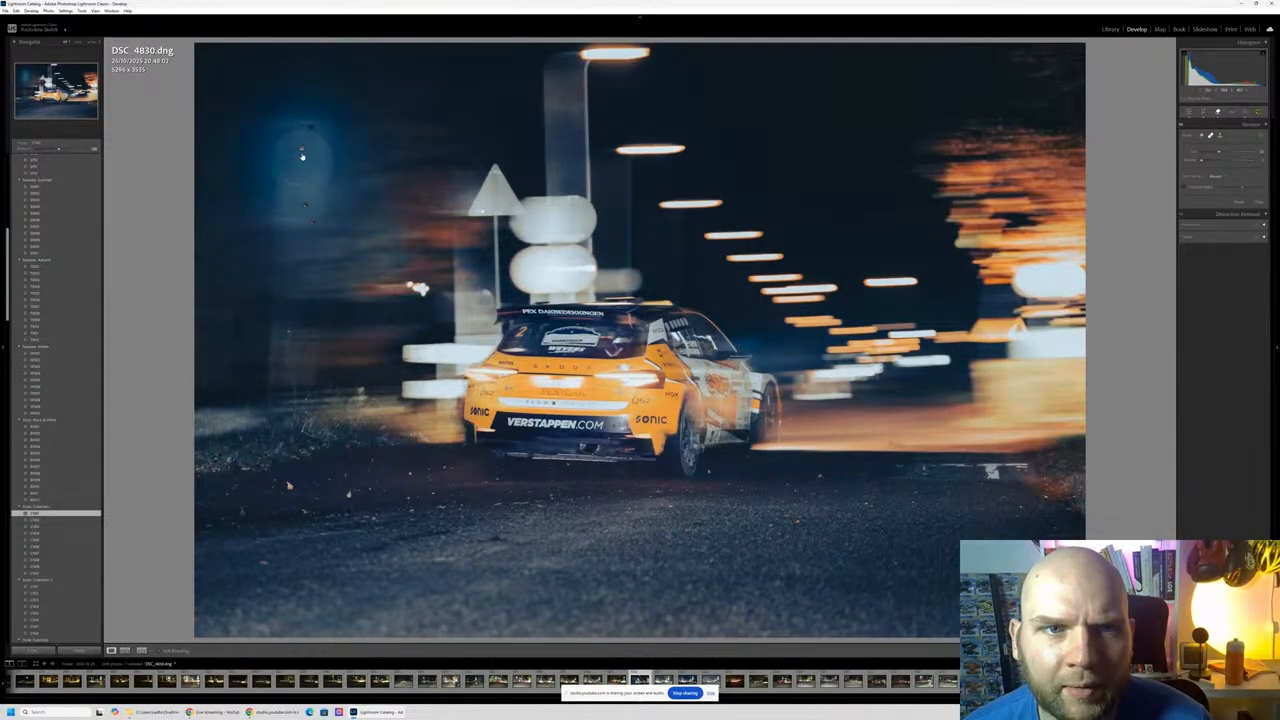
pyautogui.scroll(6, 301, 155)
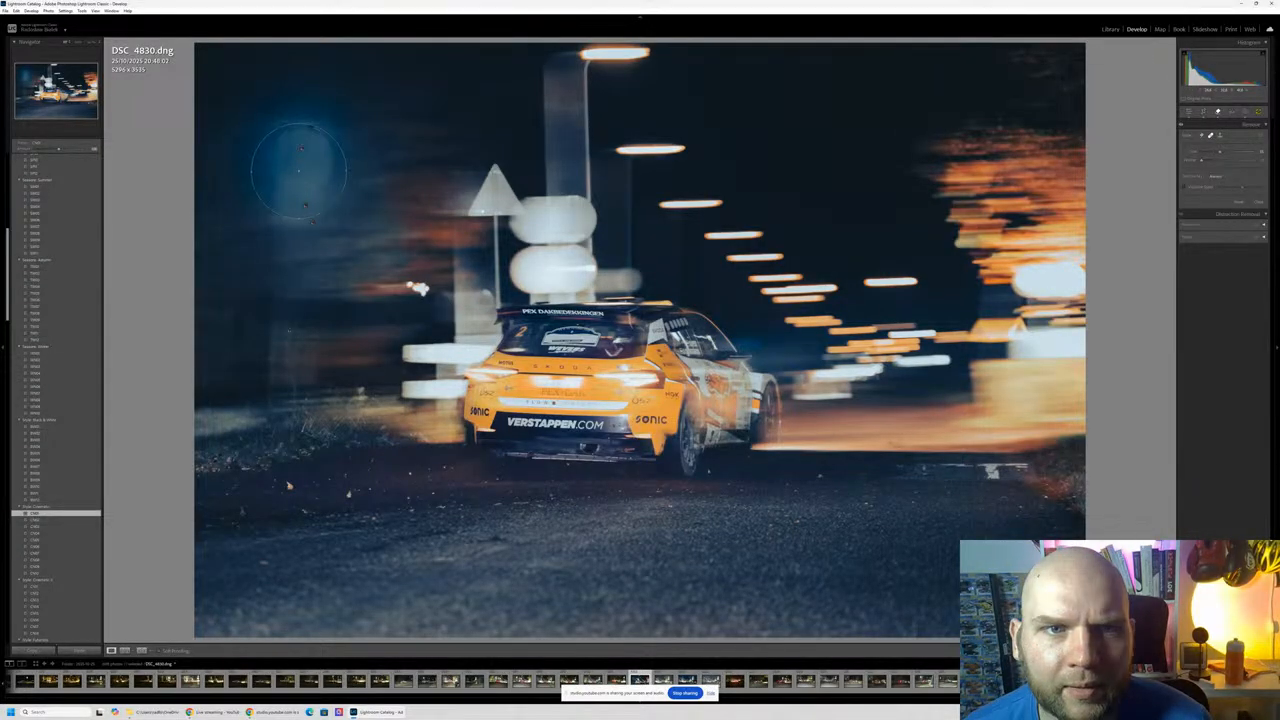
pyautogui.click(301, 152)
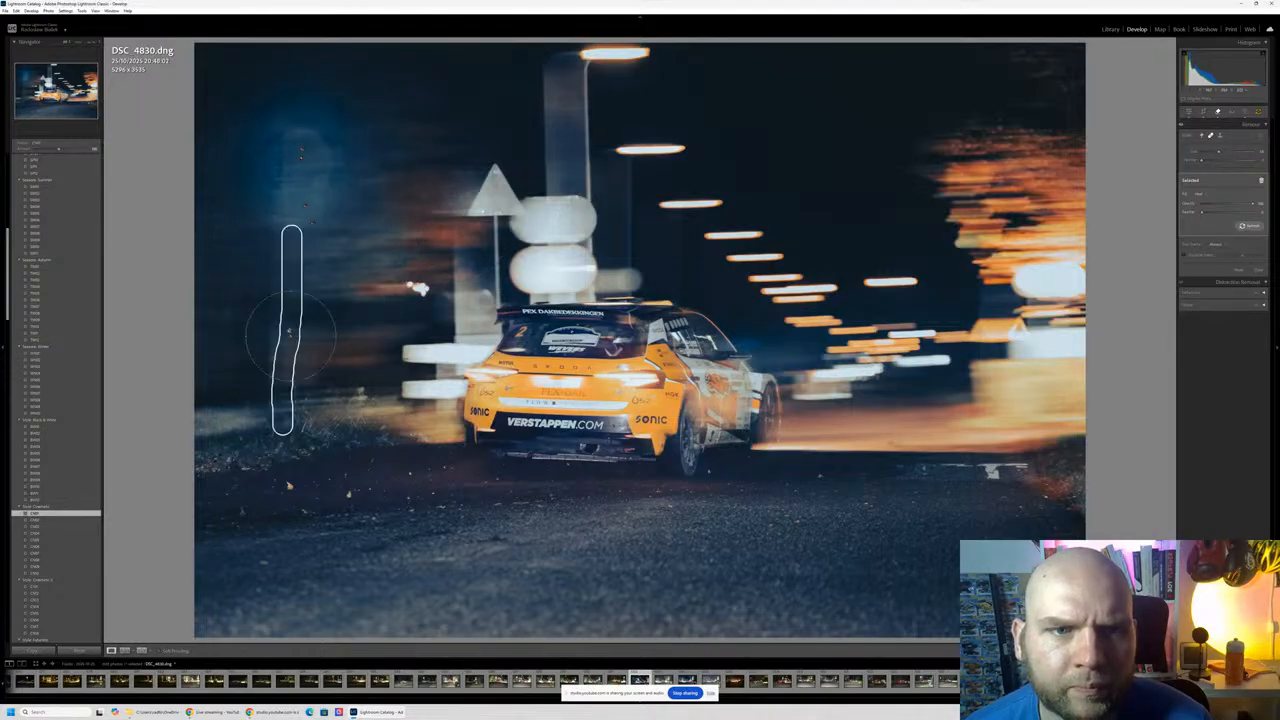
pyautogui.moveTo(297, 250)
pyautogui.mouseDown()
pyautogui.moveTo(400, 83)
pyautogui.moveTo(483, 88)
pyautogui.moveTo(323, 134)
pyautogui.moveTo(257, 277)
pyautogui.moveTo(270, 270)
pyautogui.mouseUp()
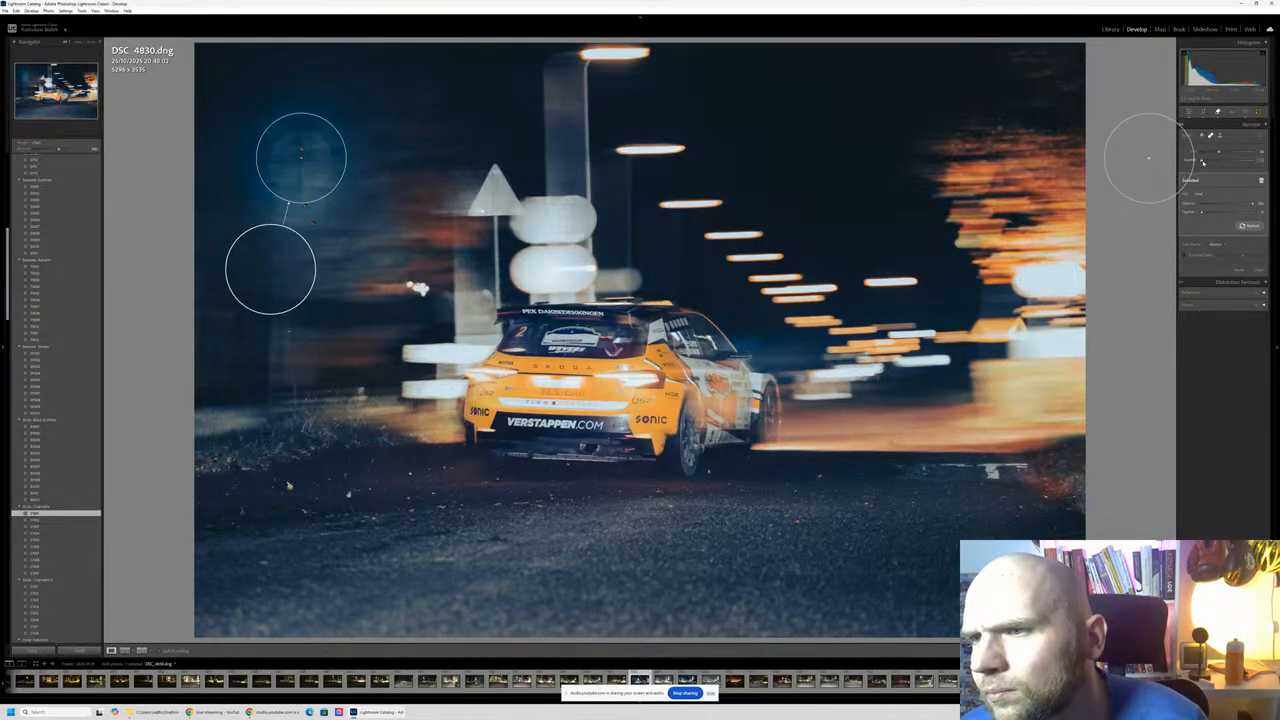
pyautogui.moveTo(1247, 204)
pyautogui.mouseDown()
pyautogui.moveTo(1190, 207)
pyautogui.moveTo(1258, 206)
pyautogui.moveTo(1229, 215)
pyautogui.mouseUp()
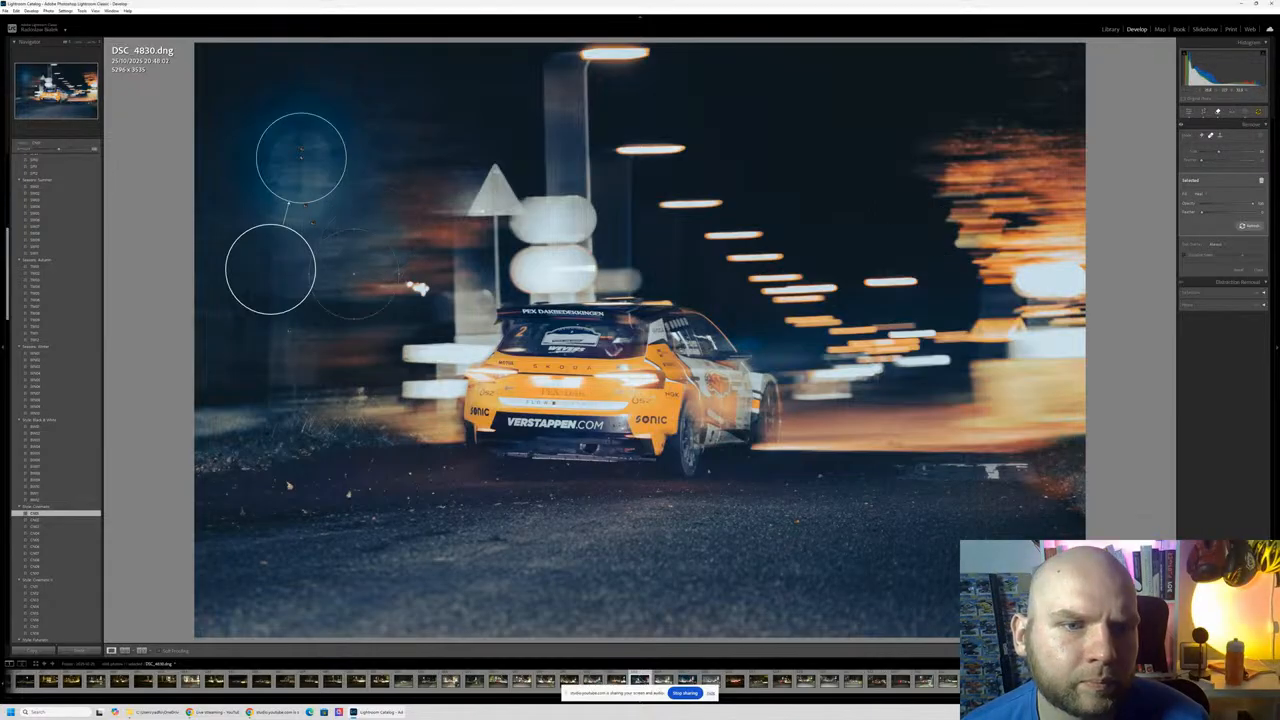
pyautogui.click(1189, 112)
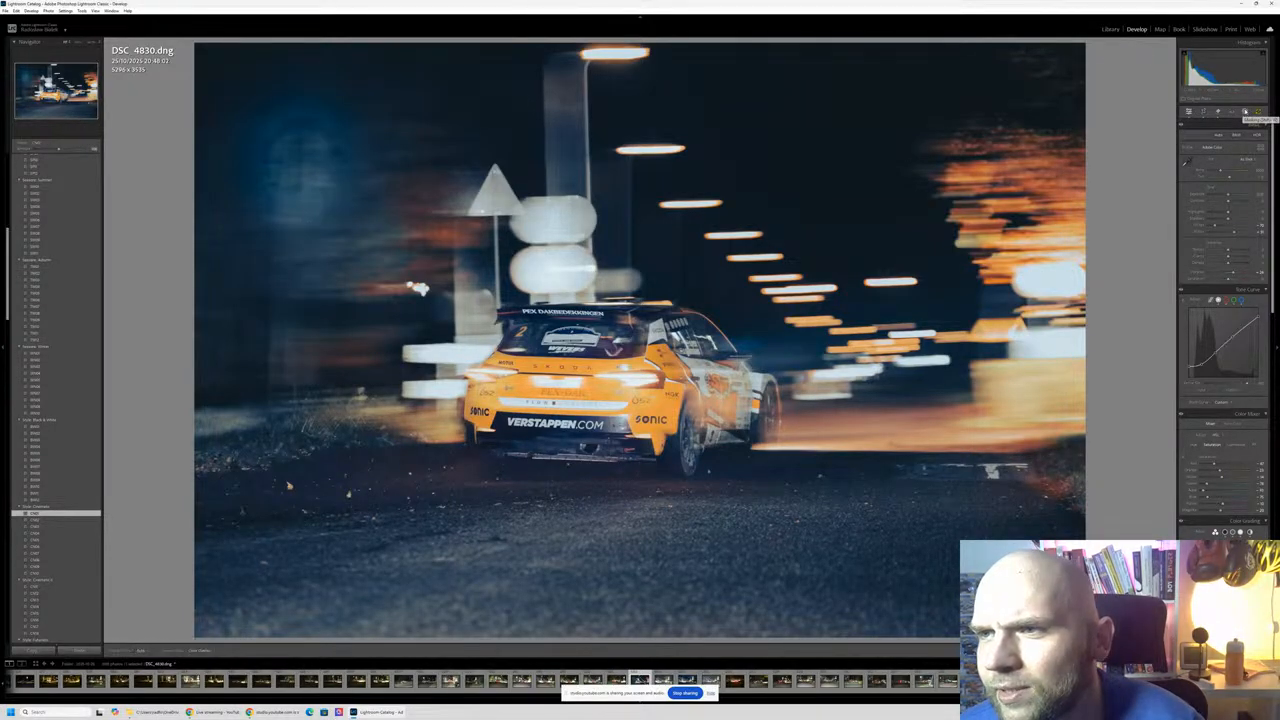
# Step: Paint a new brush mask over the leftover blue glow in the sky and shift its temperature slightly warmer
pyautogui.click(1245, 113)
pyautogui.click(1114, 52)
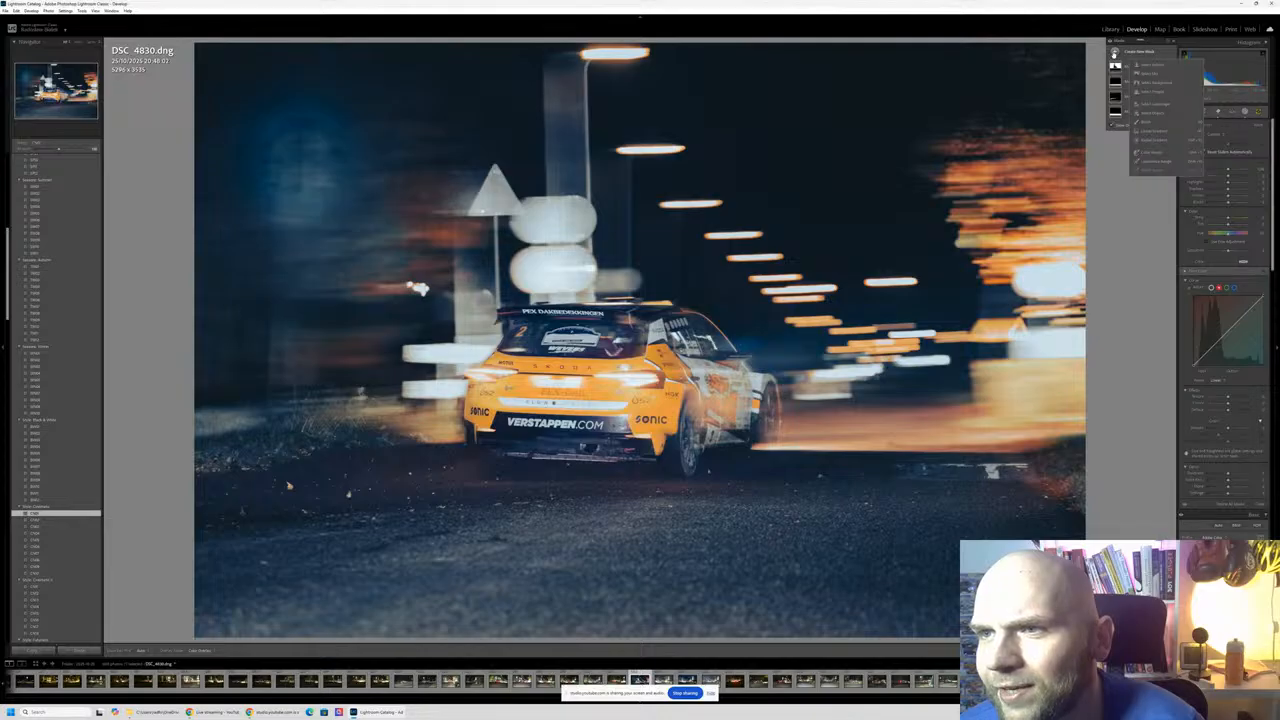
pyautogui.click(1158, 91)
pyautogui.scroll(3, 305, 148)
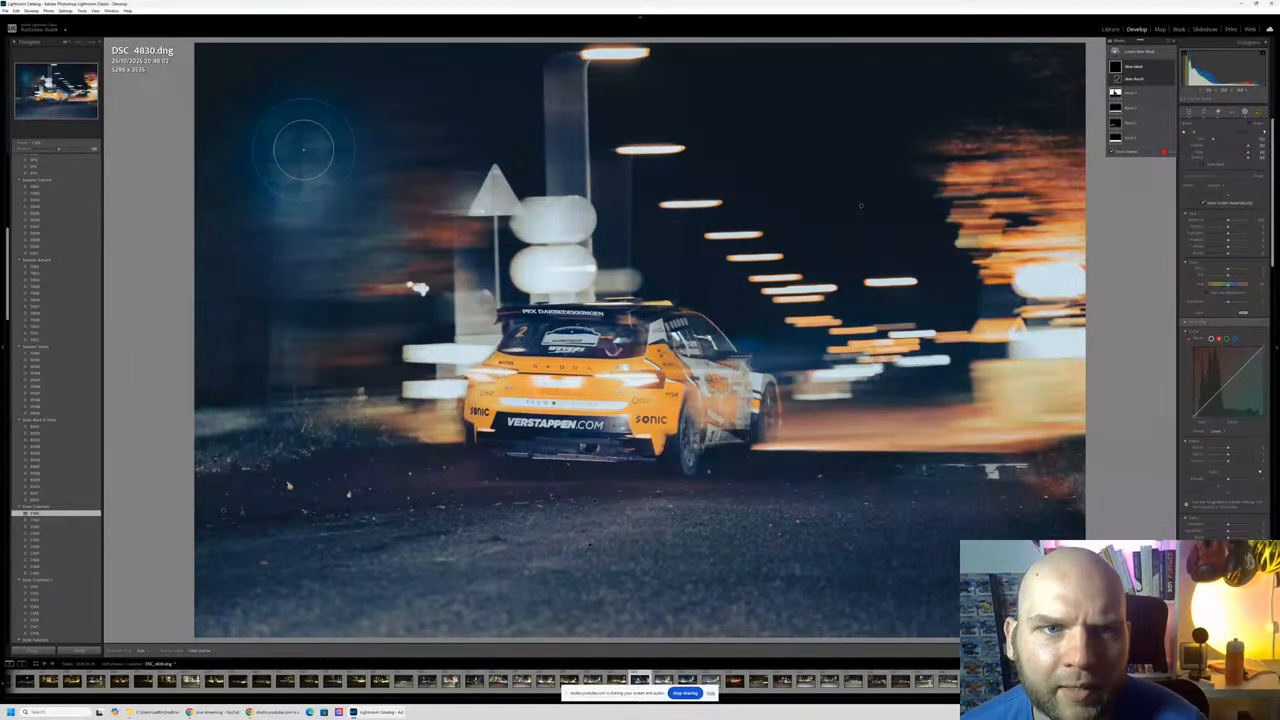
pyautogui.moveTo(303, 143)
pyautogui.mouseDown()
pyautogui.moveTo(277, 231)
pyautogui.moveTo(346, 156)
pyautogui.moveTo(372, 175)
pyautogui.mouseUp()
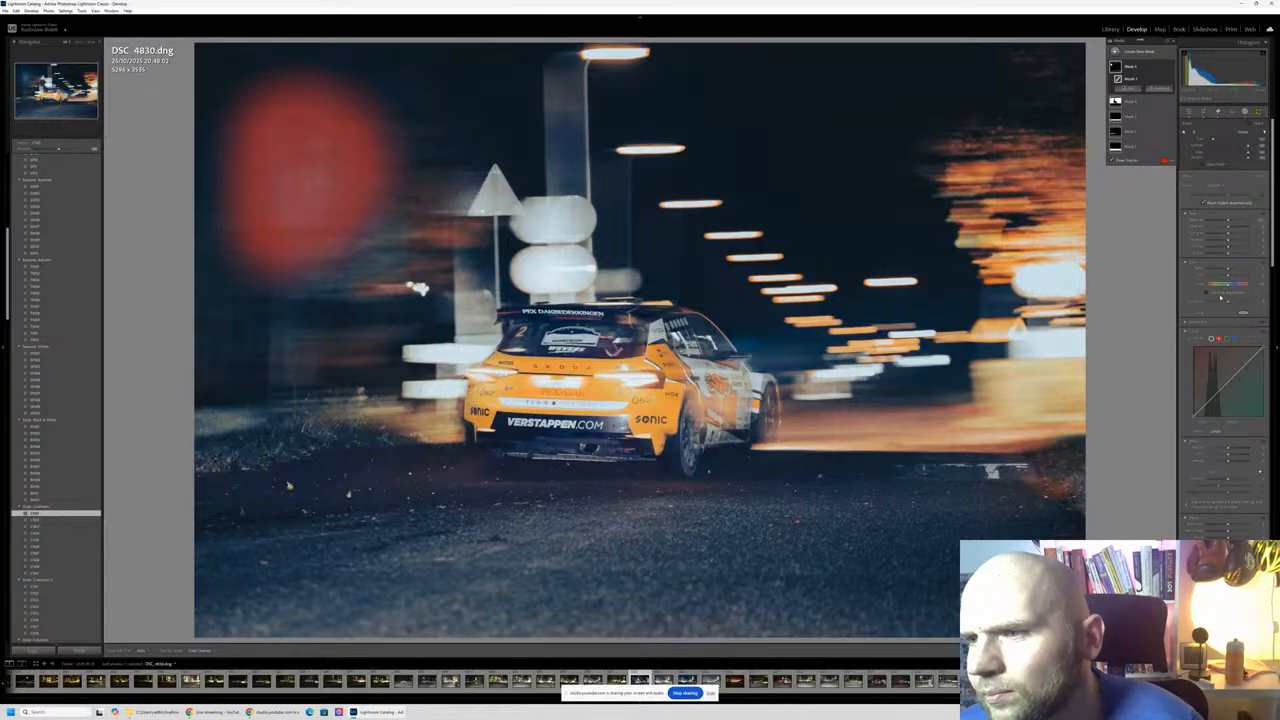
pyautogui.moveTo(1228, 269); pyautogui.dragTo(1235, 270)
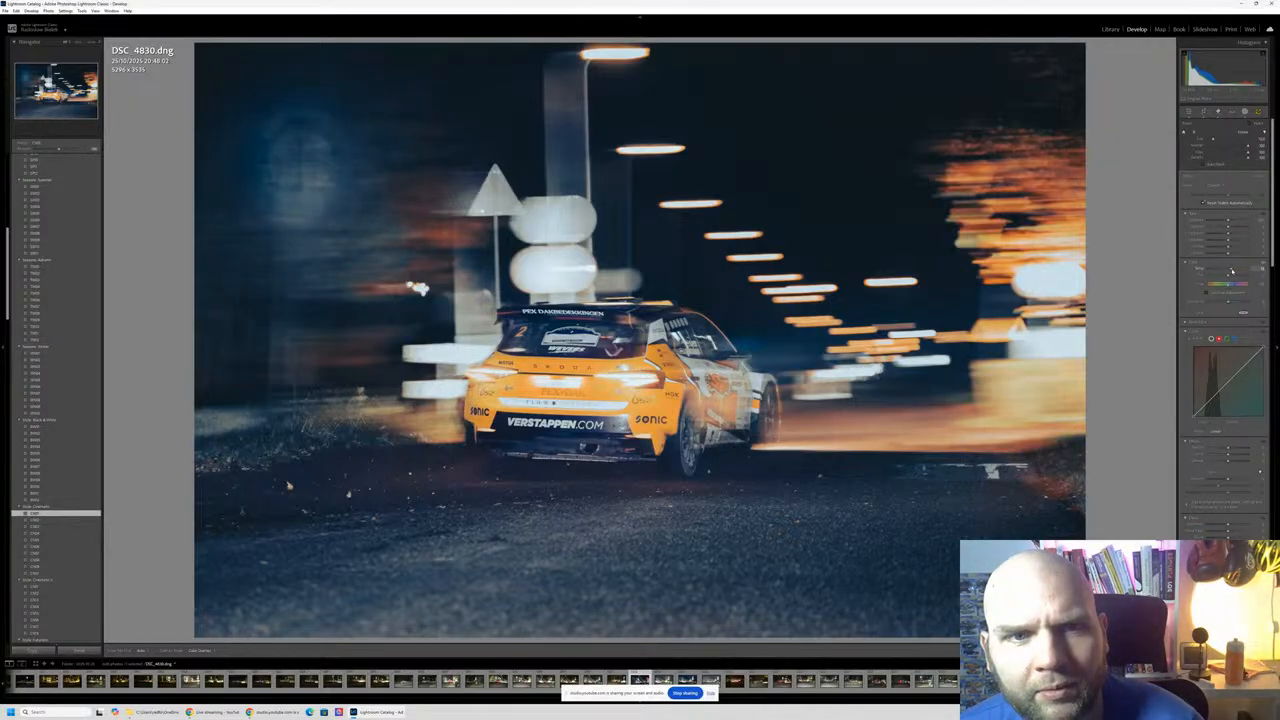
# Step: Extend the brush mask over the leftover blue glow, fine-tune its temperature and tone to darken it, and close masking
pyautogui.moveTo(1232, 270); pyautogui.dragTo(1230, 274)
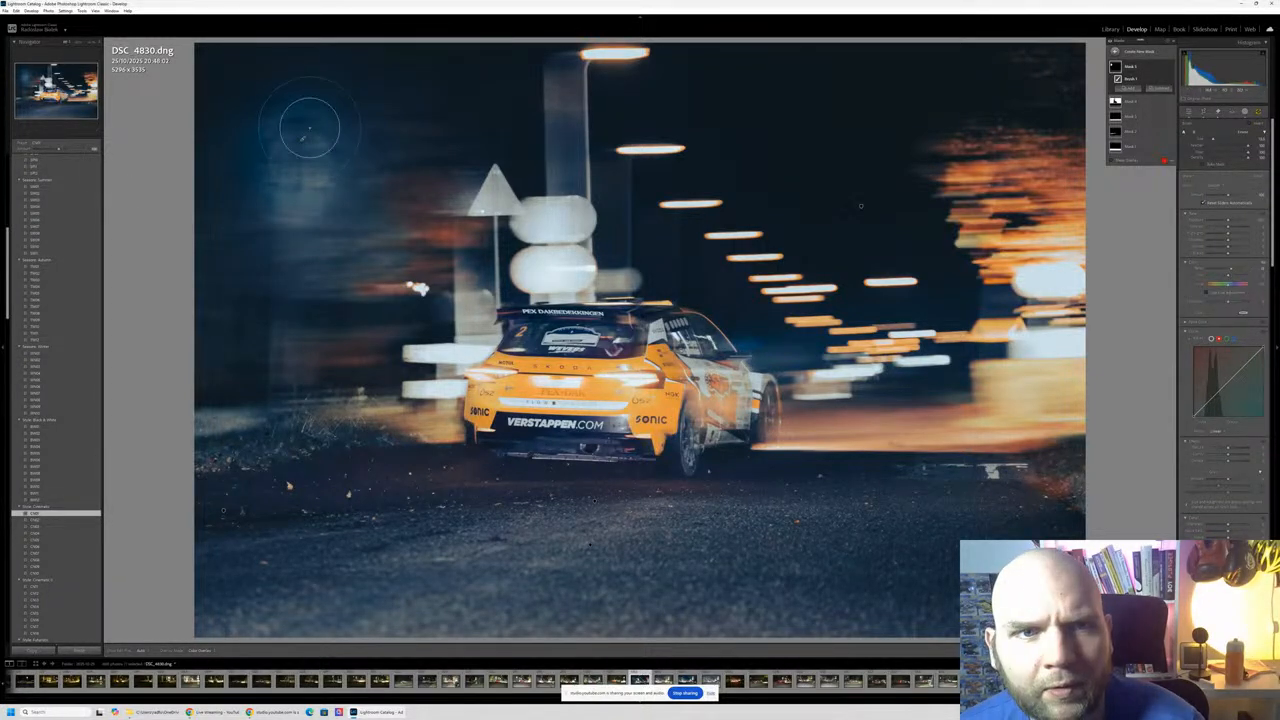
pyautogui.moveTo(264, 171); pyautogui.dragTo(277, 199)
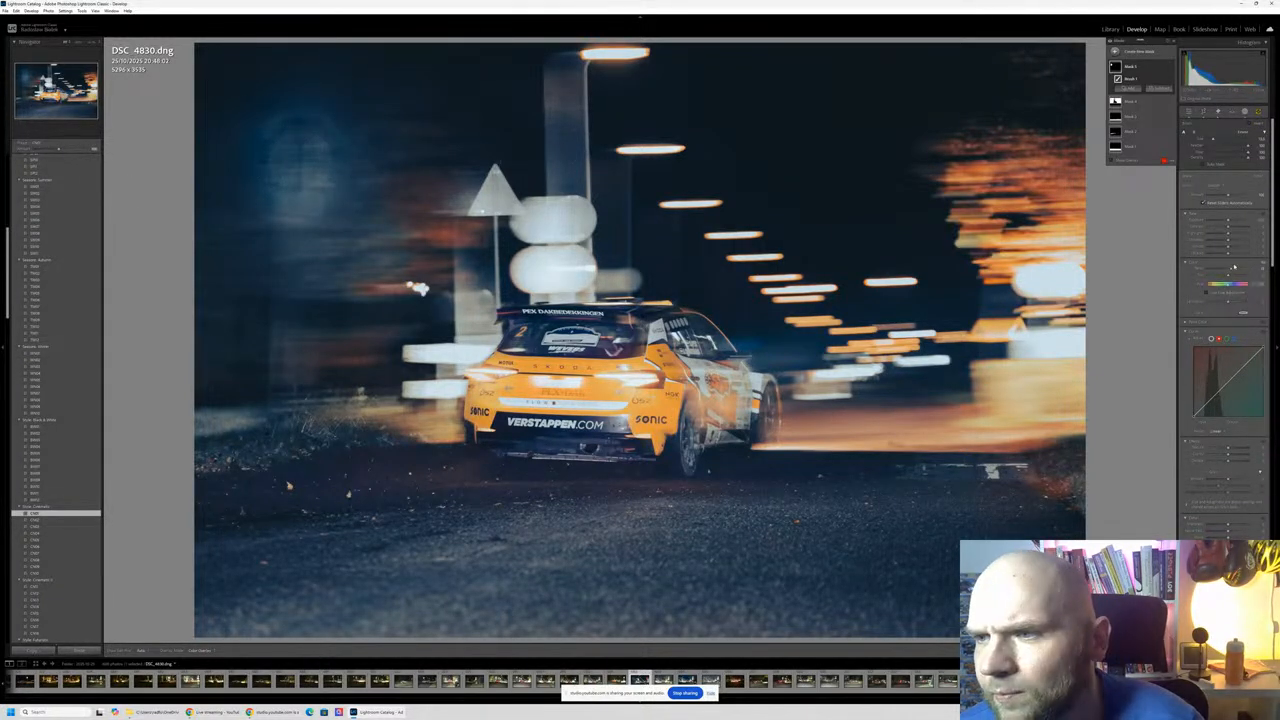
pyautogui.moveTo(1232, 269)
pyautogui.mouseDown()
pyautogui.moveTo(1244, 270)
pyautogui.moveTo(1221, 270)
pyautogui.moveTo(1237, 270)
pyautogui.moveTo(1217, 236)
pyautogui.moveTo(1117, 242)
pyautogui.mouseUp()
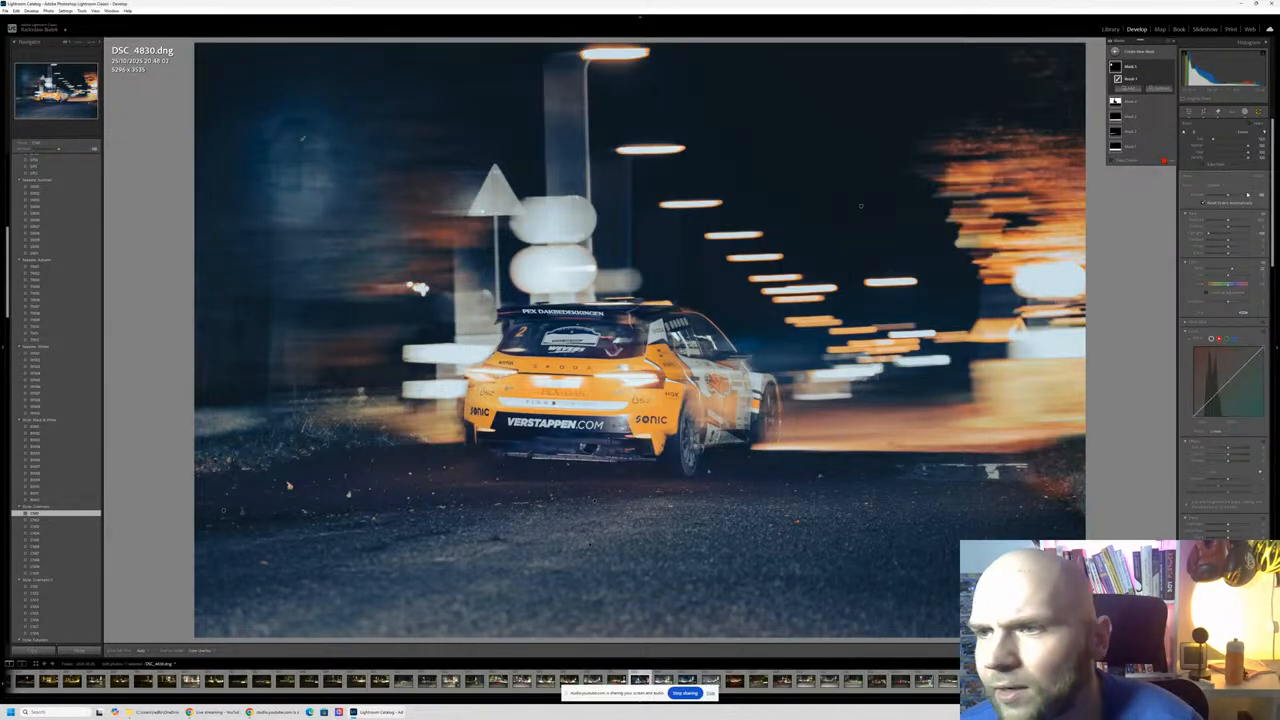
pyautogui.moveTo(1228, 221); pyautogui.dragTo(1227, 222)
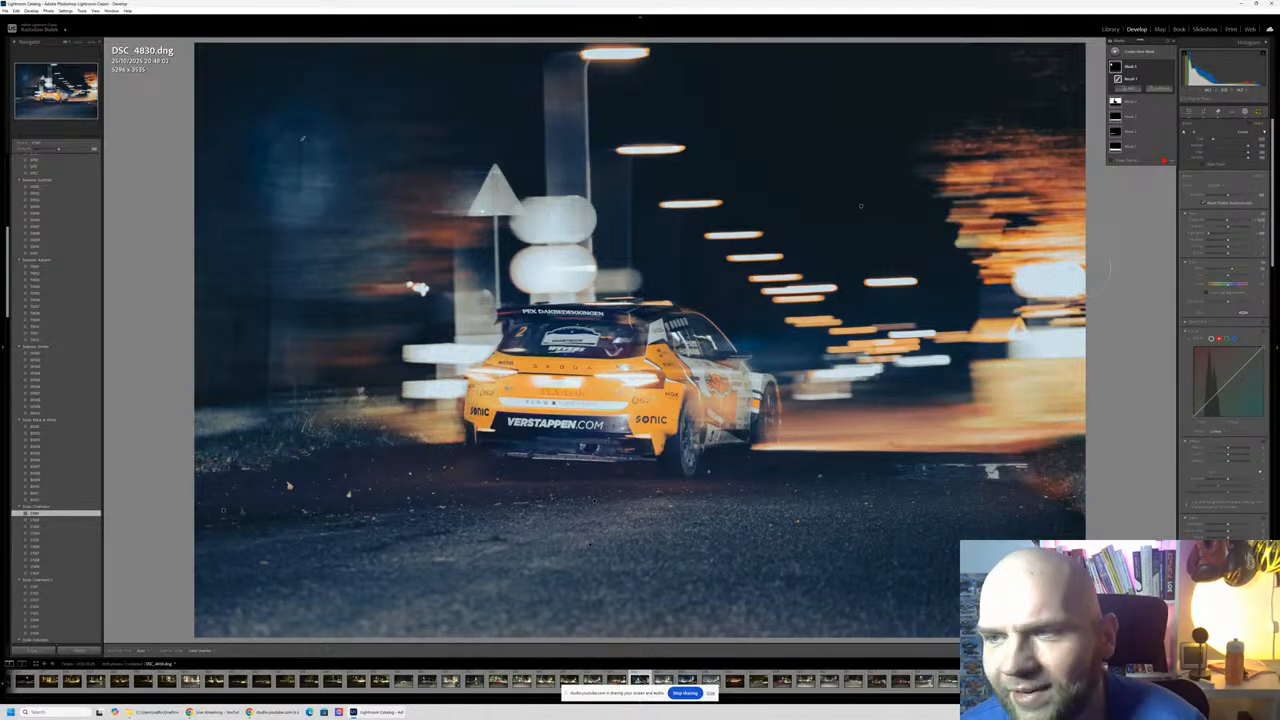
pyautogui.click(1190, 113)
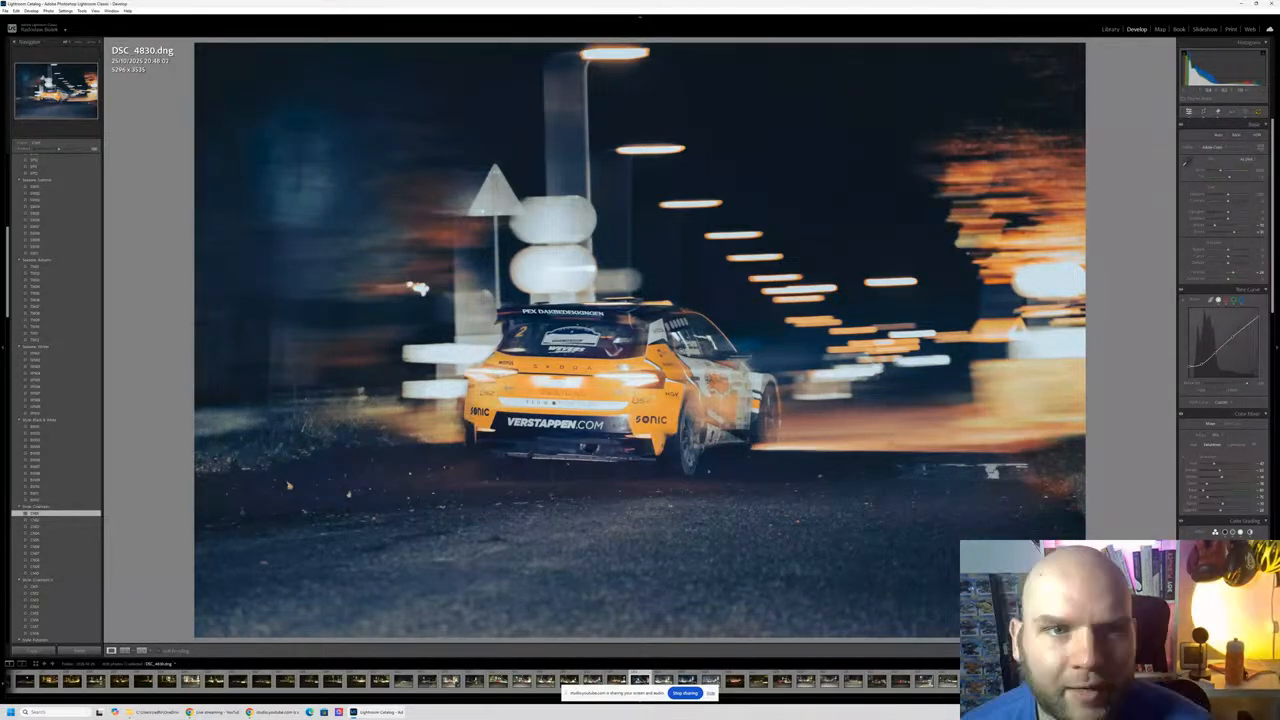
# Step: Compare the edited photo side by side with its original, checking the removed sign area up close
pyautogui.press('y')
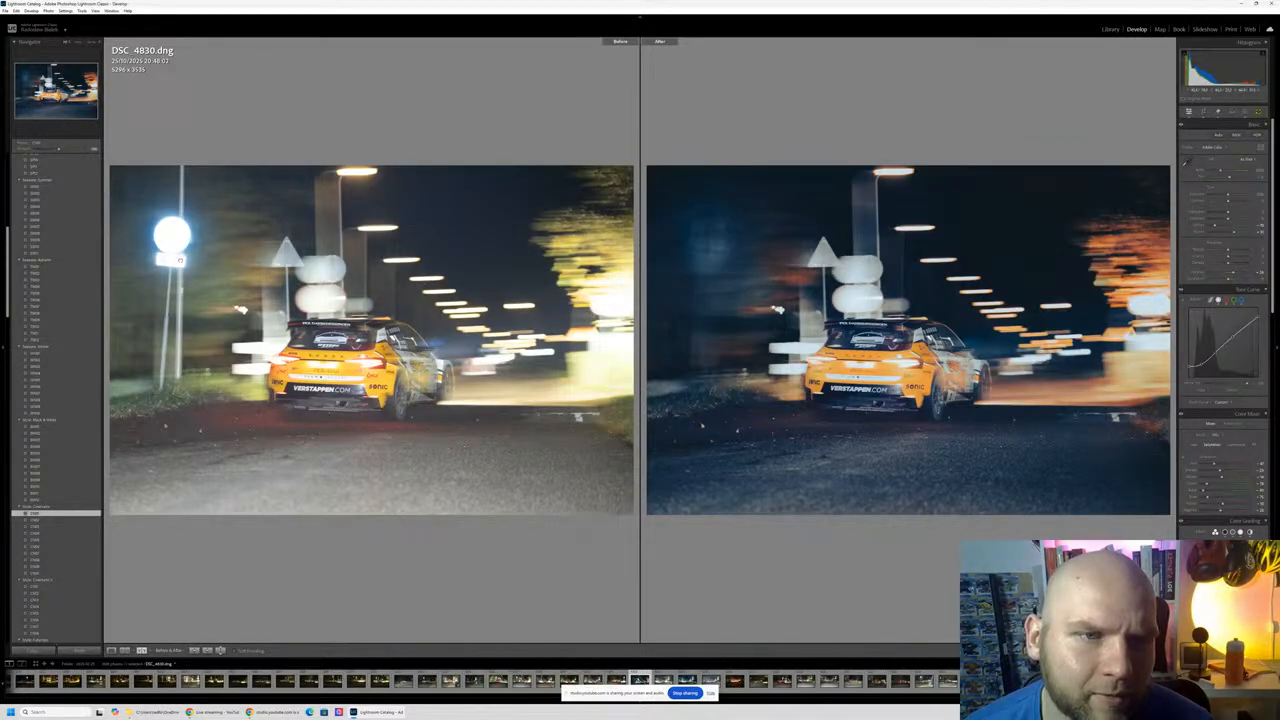
pyautogui.click(180, 260)
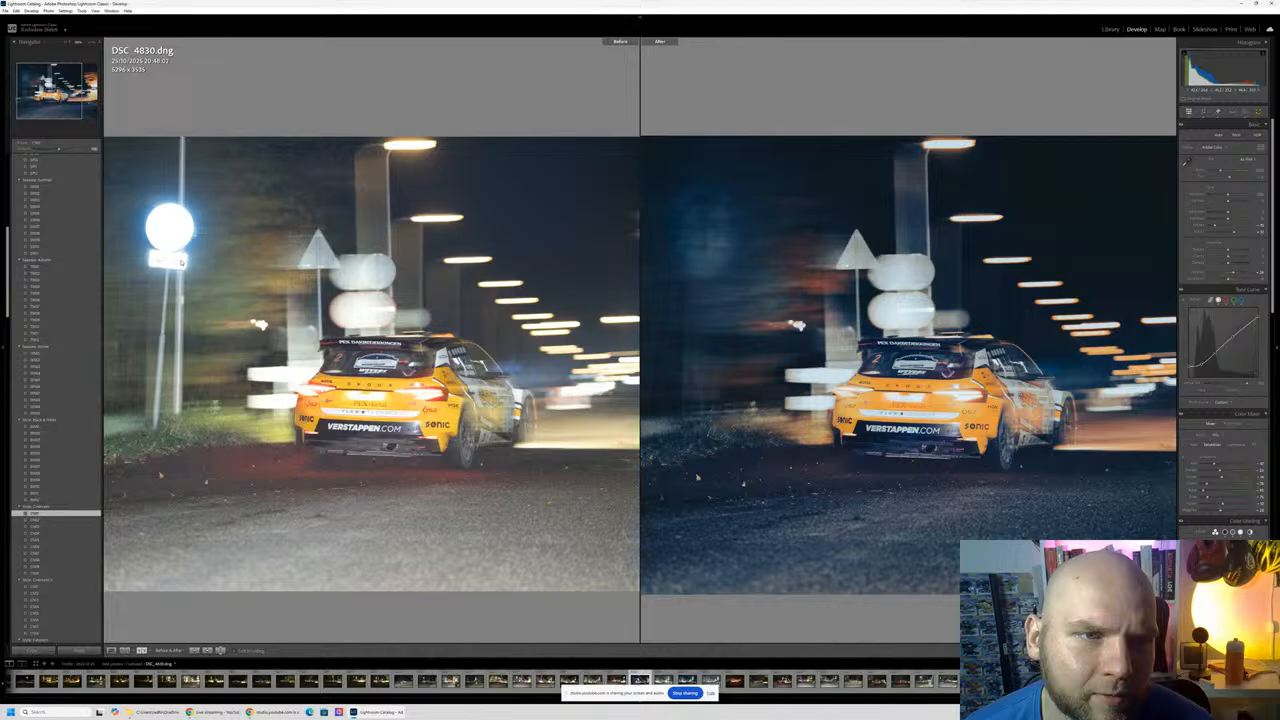
pyautogui.click(181, 262)
pyautogui.press('y')
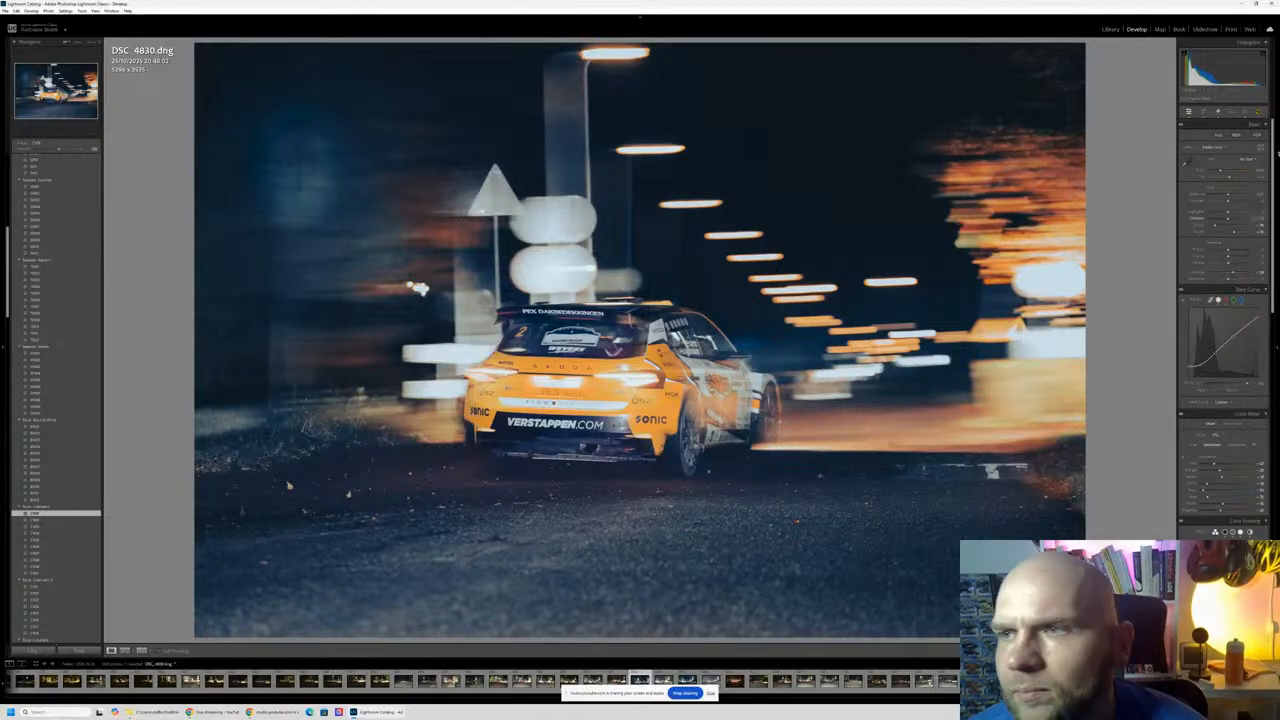
# Step: Try to cover the leftover blue glow with a large heal spot changed to Clone, and delete the spot
pyautogui.press('q')
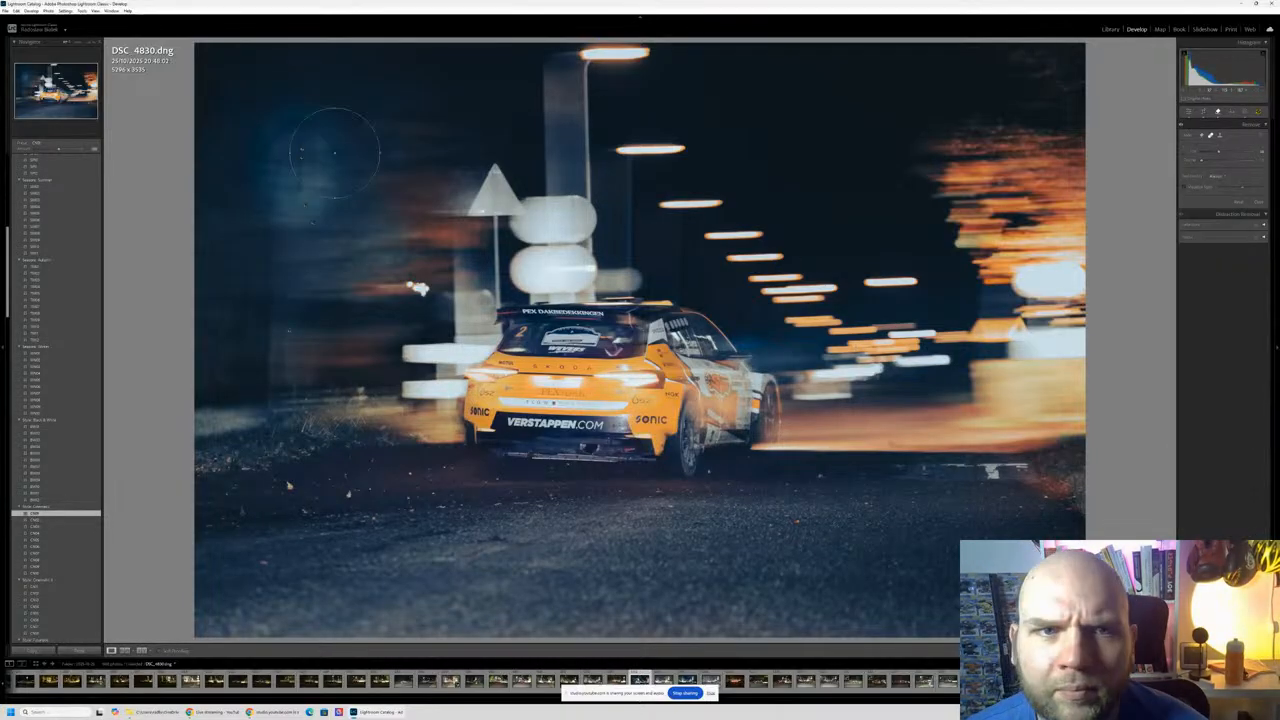
pyautogui.click(285, 152)
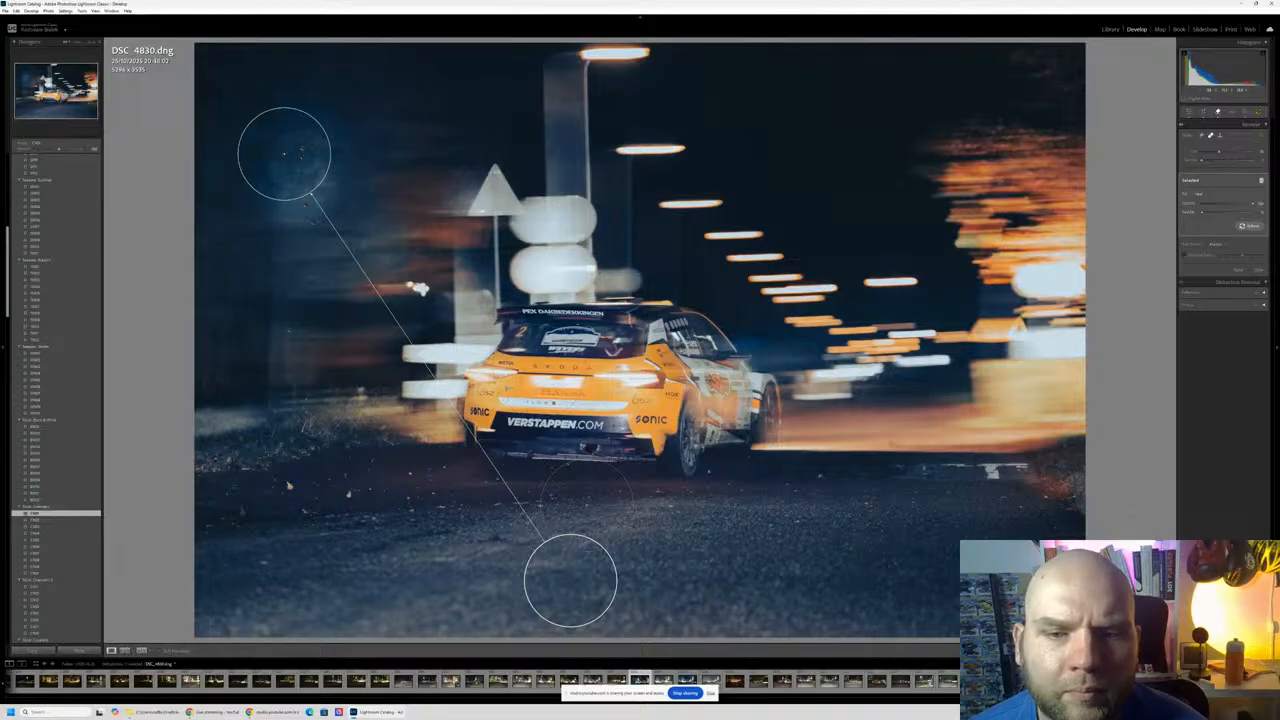
pyautogui.moveTo(583, 576); pyautogui.dragTo(237, 73)
pyautogui.moveTo(294, 173); pyautogui.dragTo(316, 178)
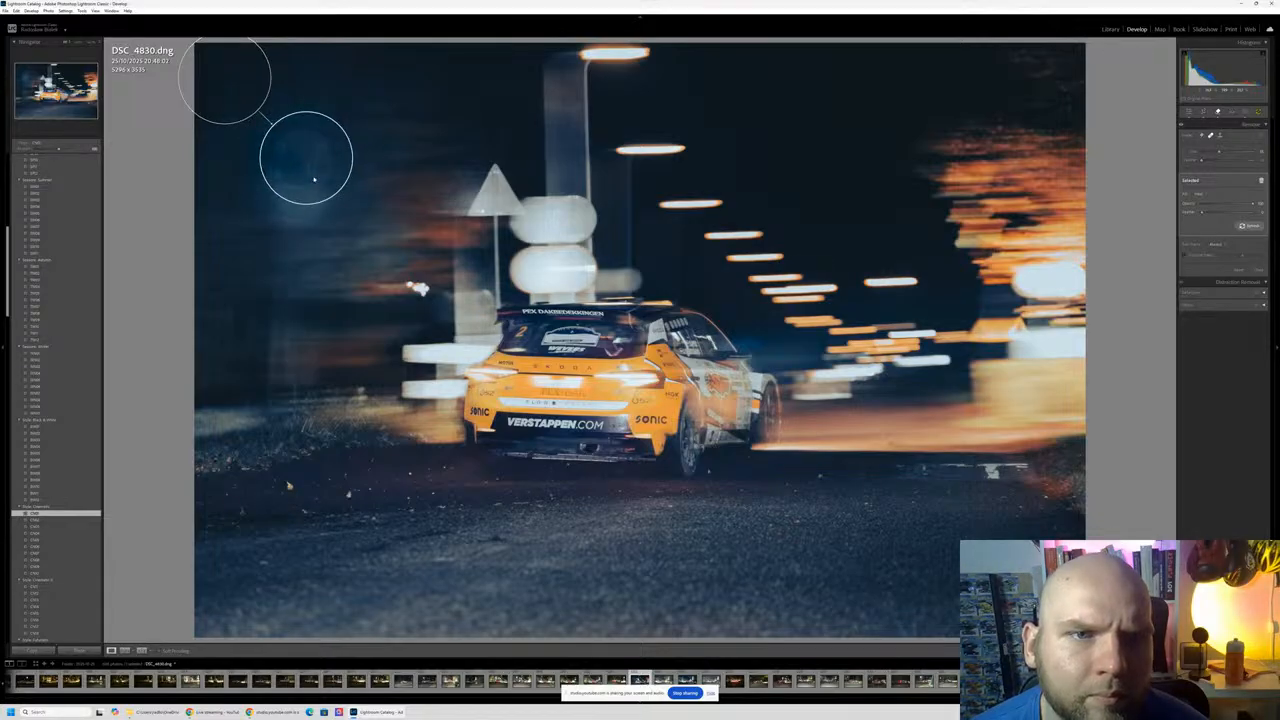
pyautogui.click(1199, 194)
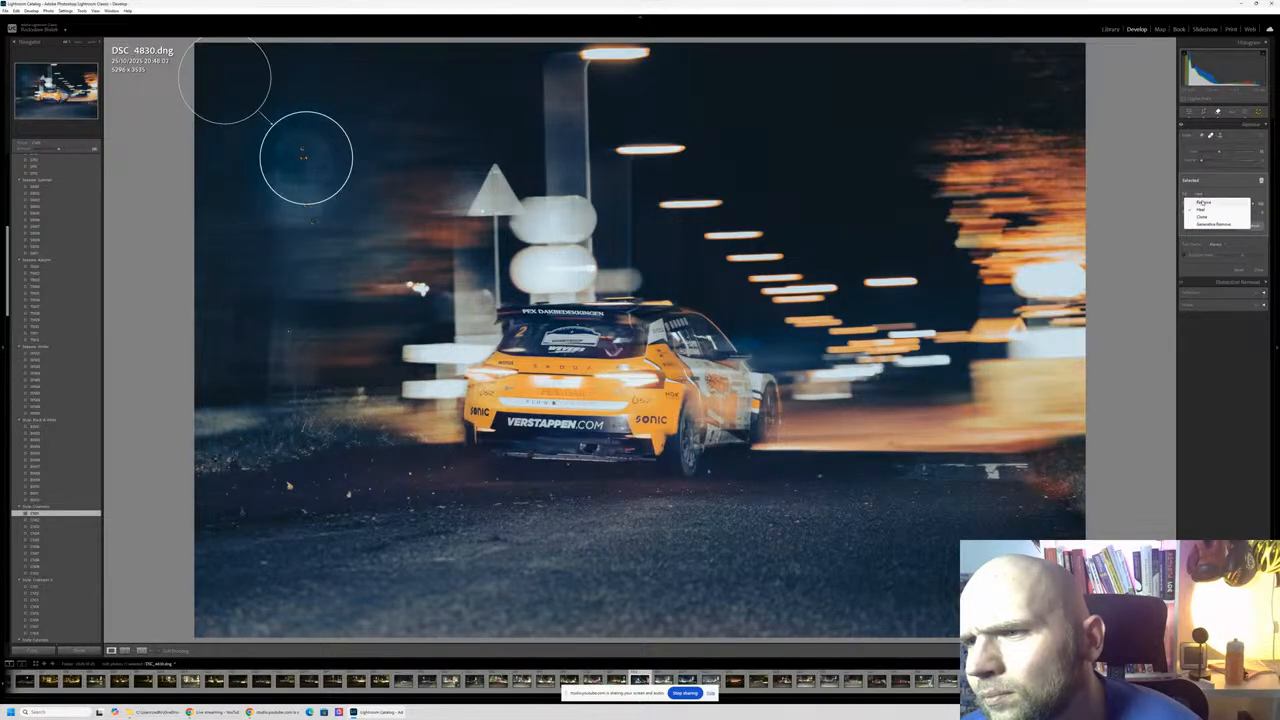
pyautogui.click(1203, 202)
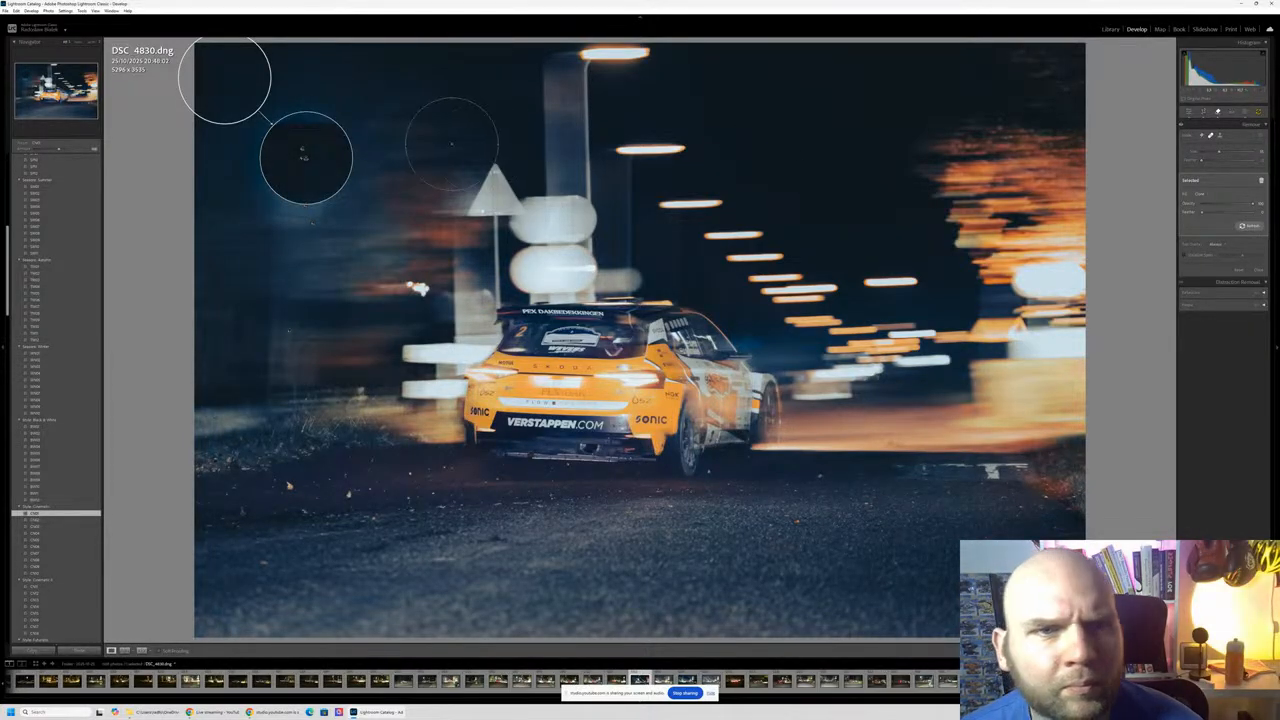
pyautogui.moveTo(223, 81); pyautogui.dragTo(257, 312)
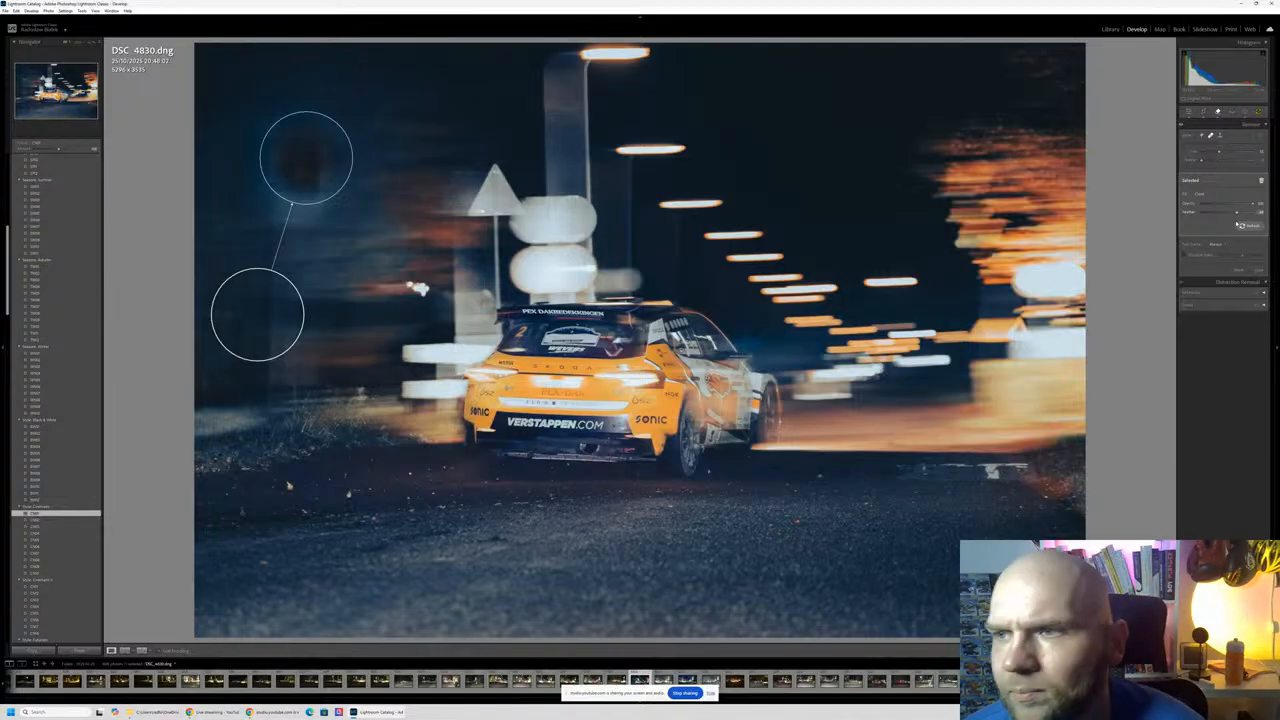
pyautogui.click(1261, 182)
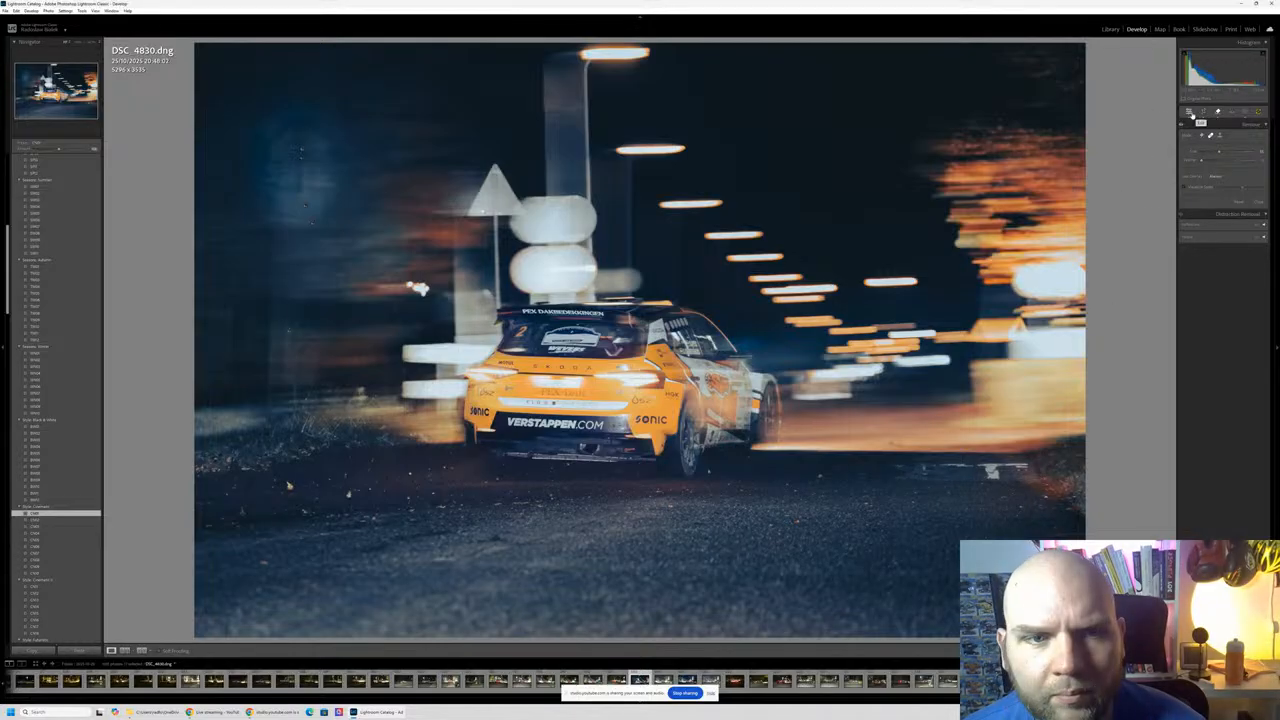
pyautogui.click(1191, 112)
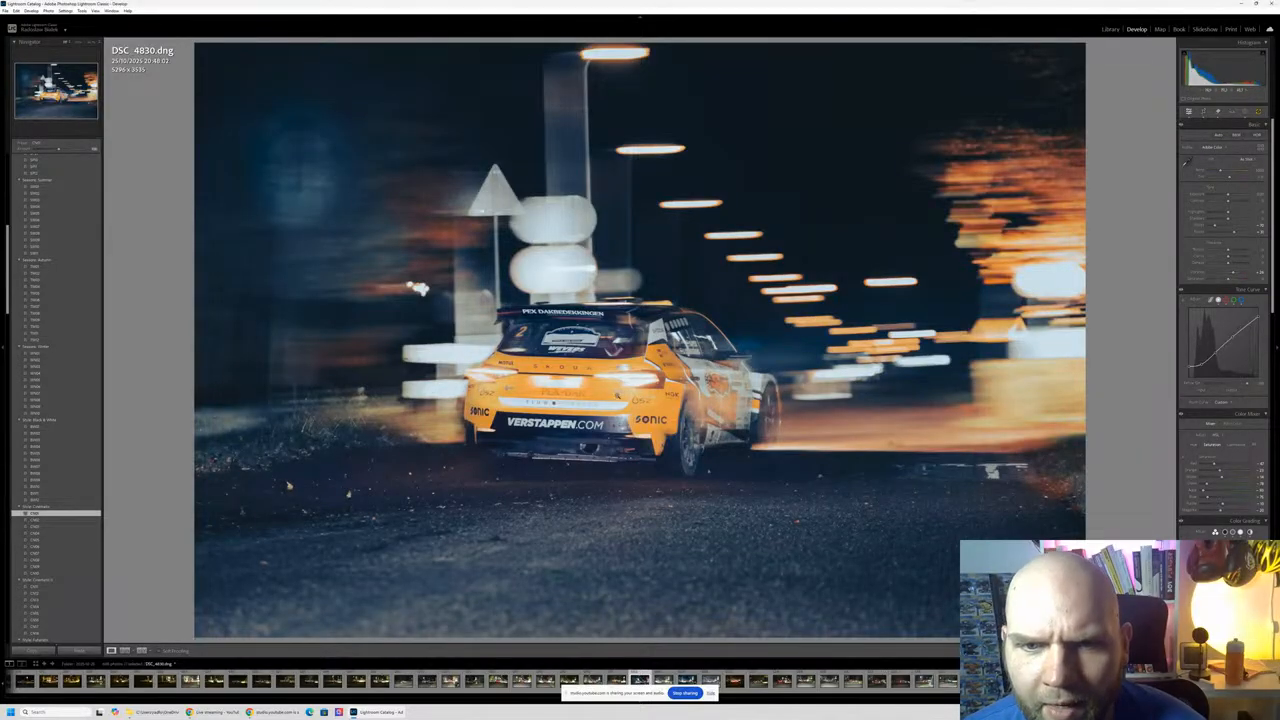
# Step: Crop the photo tighter around the car to about 4604 x 3073, cutting away the dark area beside the sign glow
pyautogui.click(617, 392)
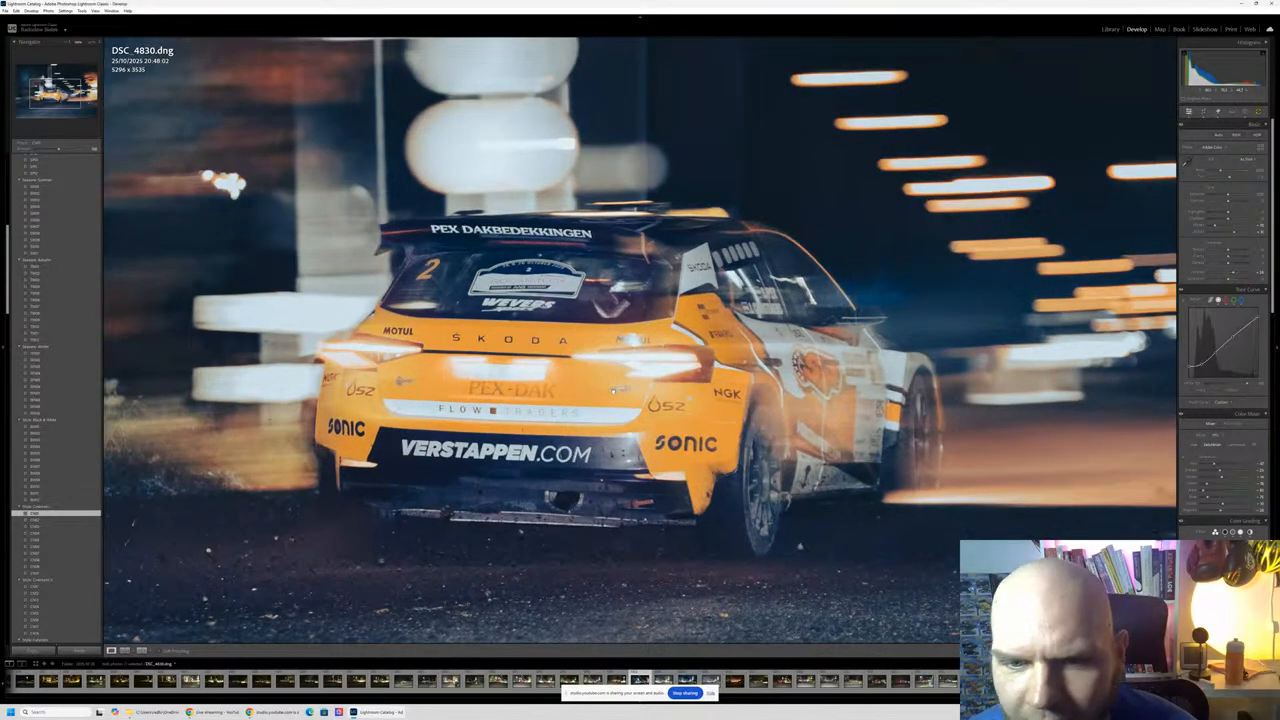
pyautogui.click(614, 391)
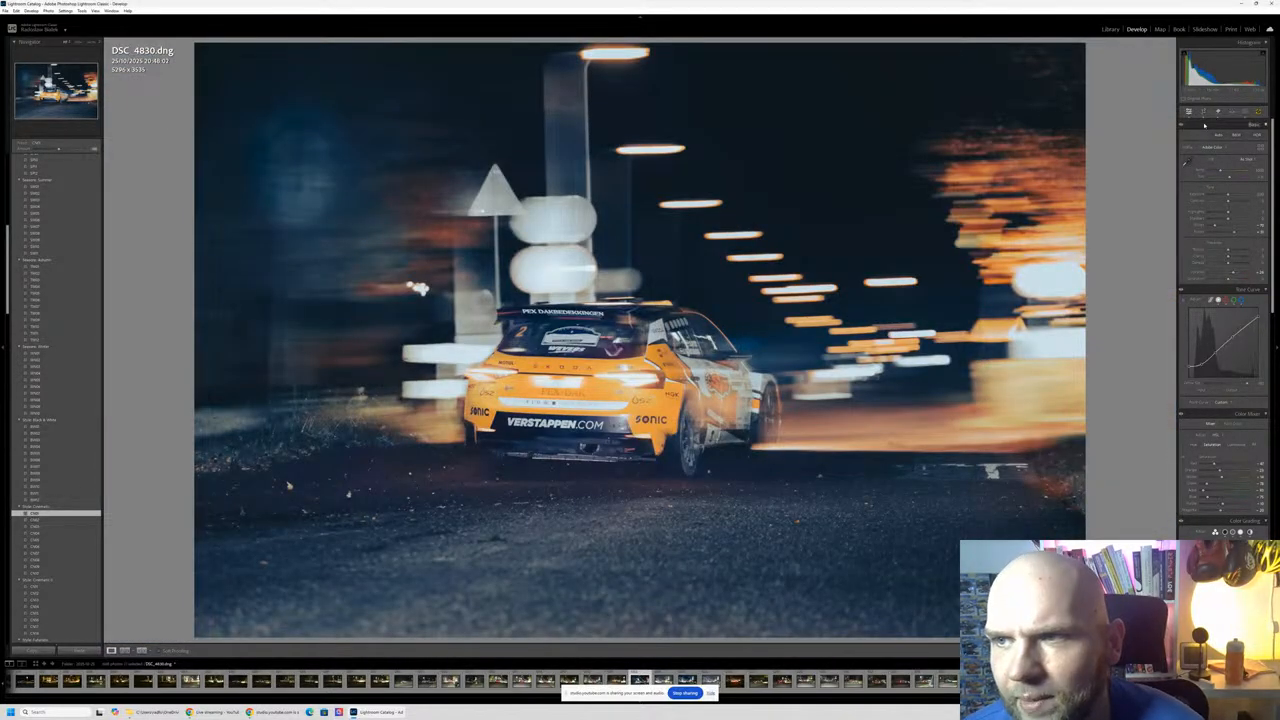
pyautogui.click(1203, 111)
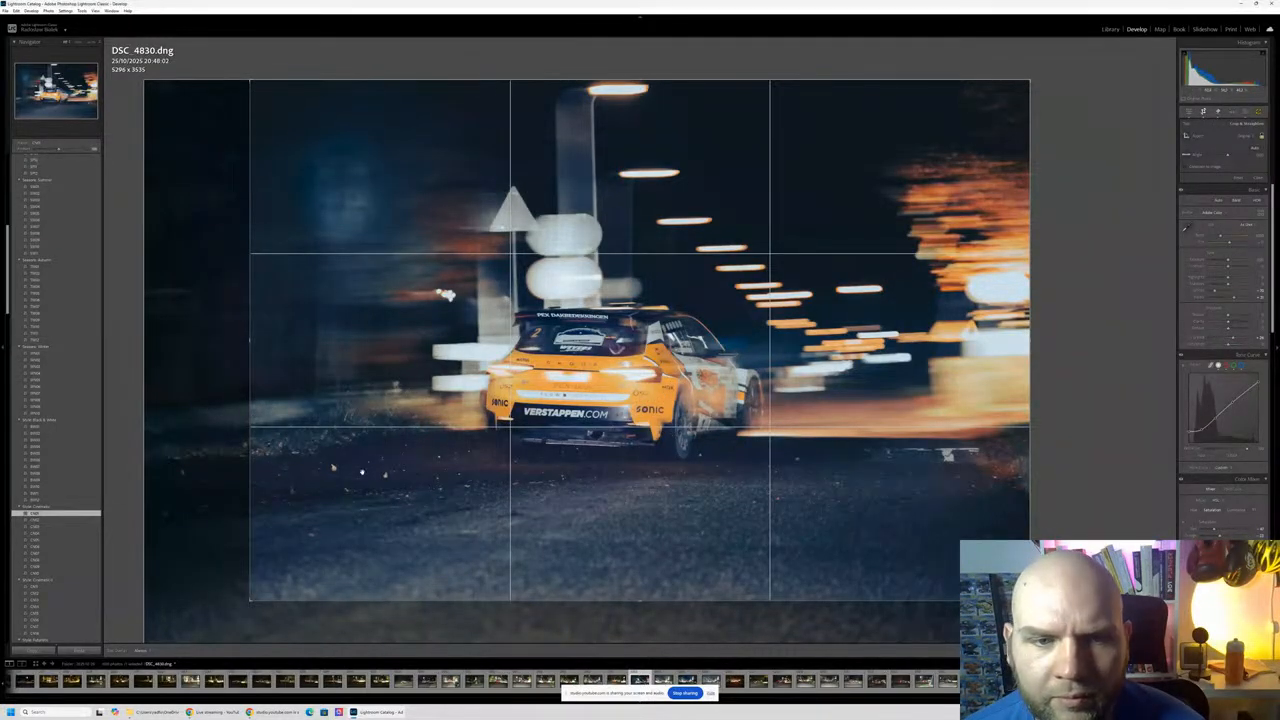
pyautogui.moveTo(251, 599); pyautogui.dragTo(295, 563)
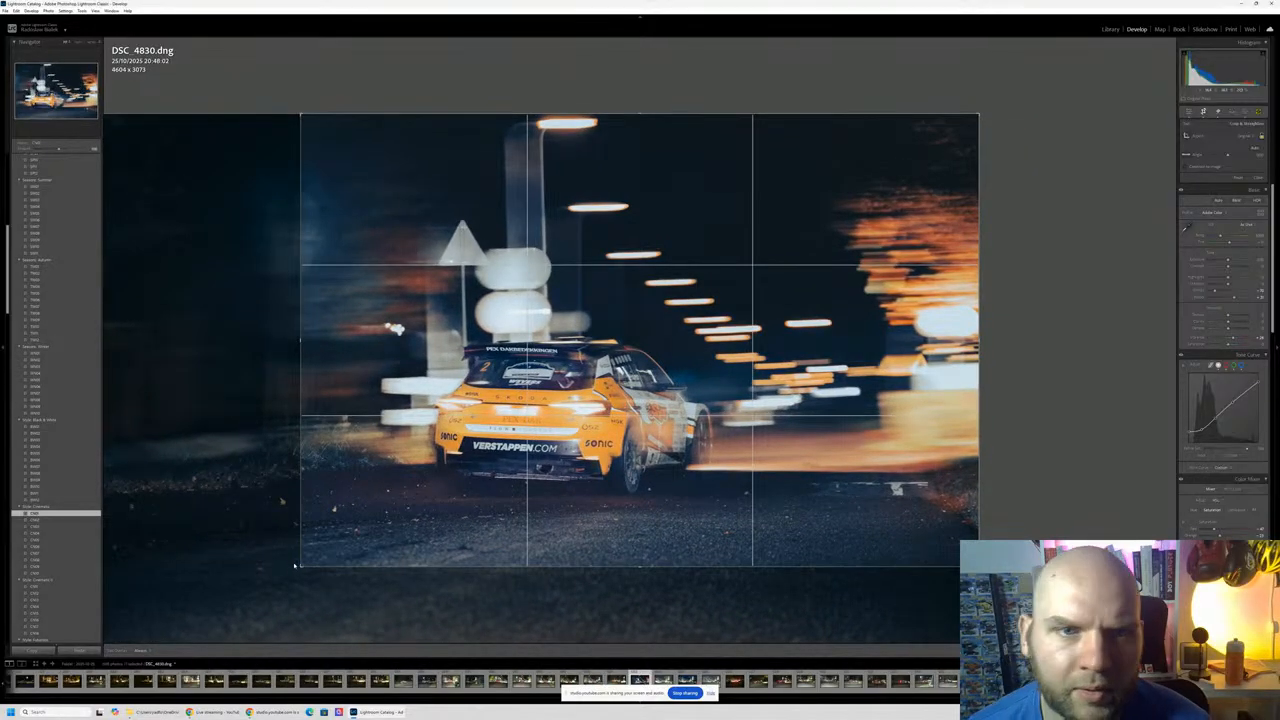
pyautogui.press('Return')
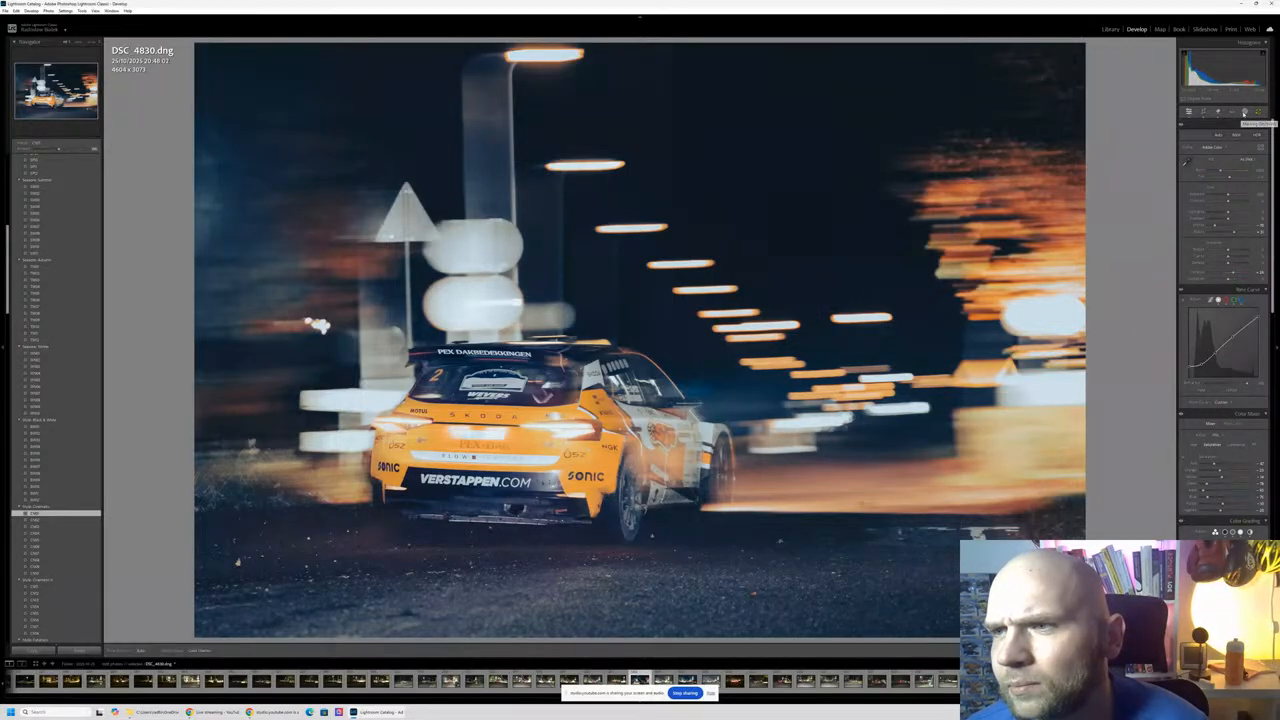
# Step: Remove the remaining blue glow along the photo's left edge with generative Remove and close the removal tool
pyautogui.click(1244, 114)
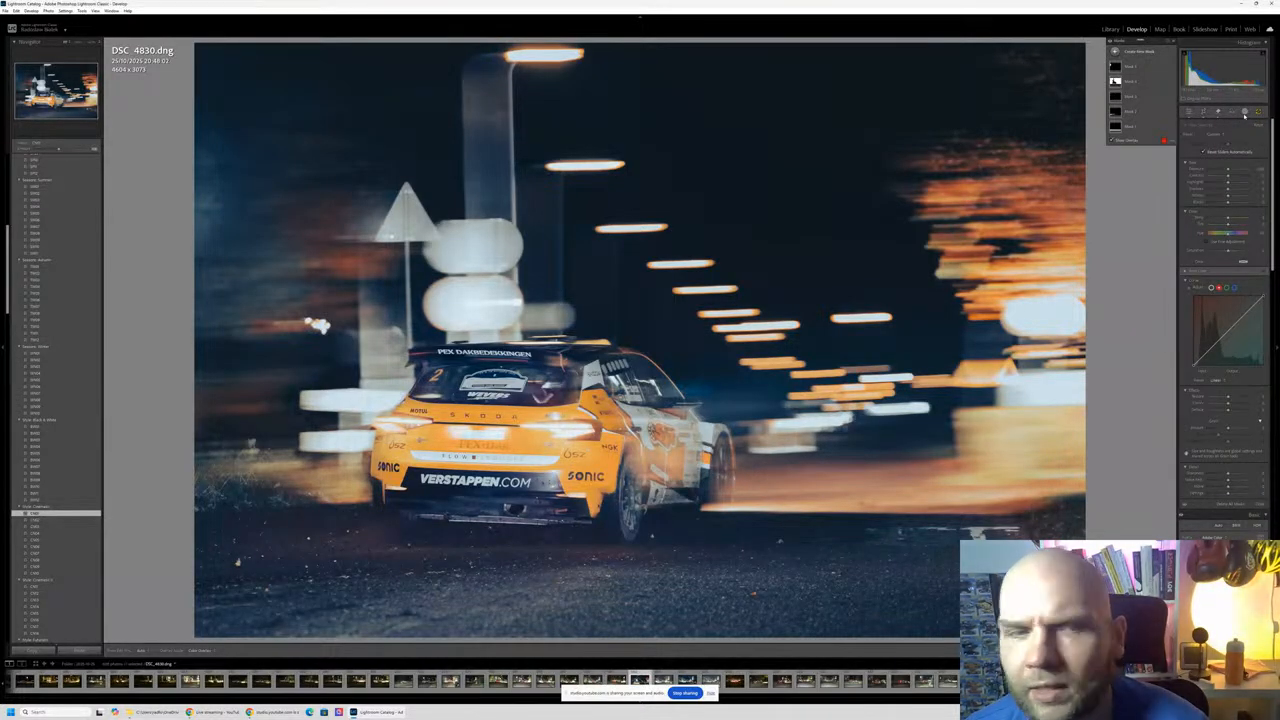
pyautogui.click(1216, 113)
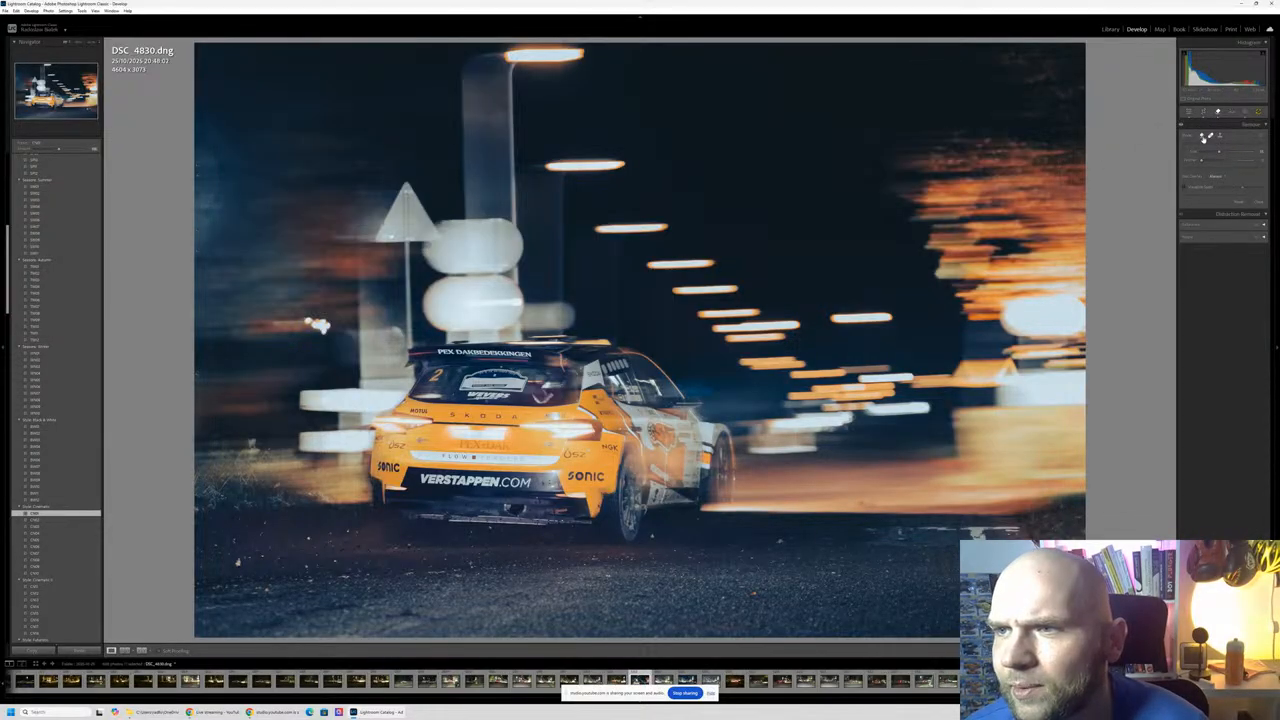
pyautogui.click(1204, 138)
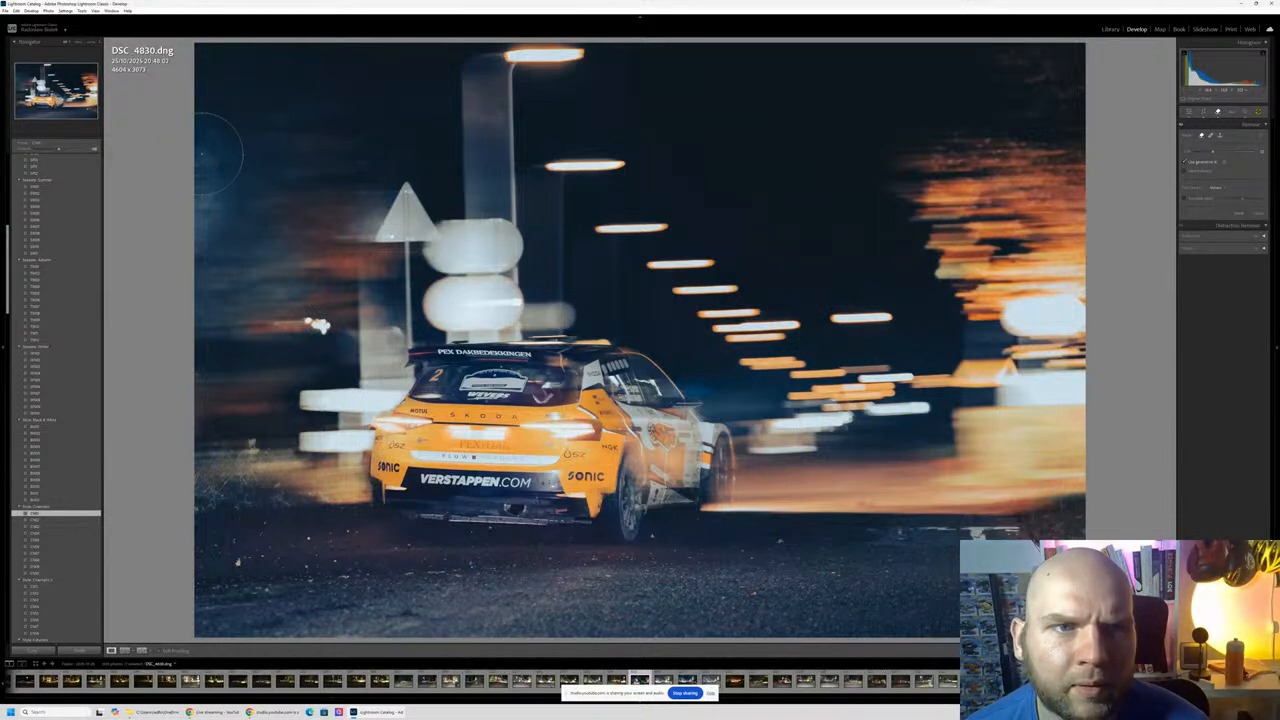
pyautogui.moveTo(215, 140); pyautogui.dragTo(212, 278)
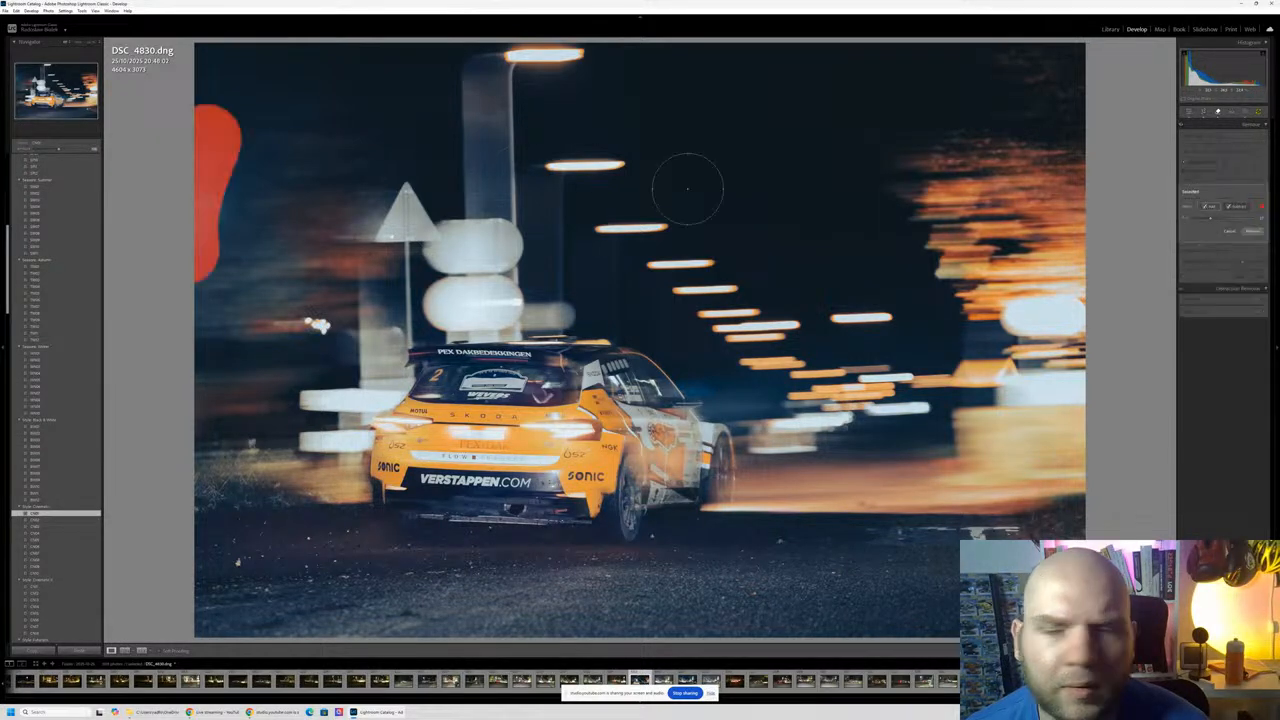
pyautogui.click(1252, 231)
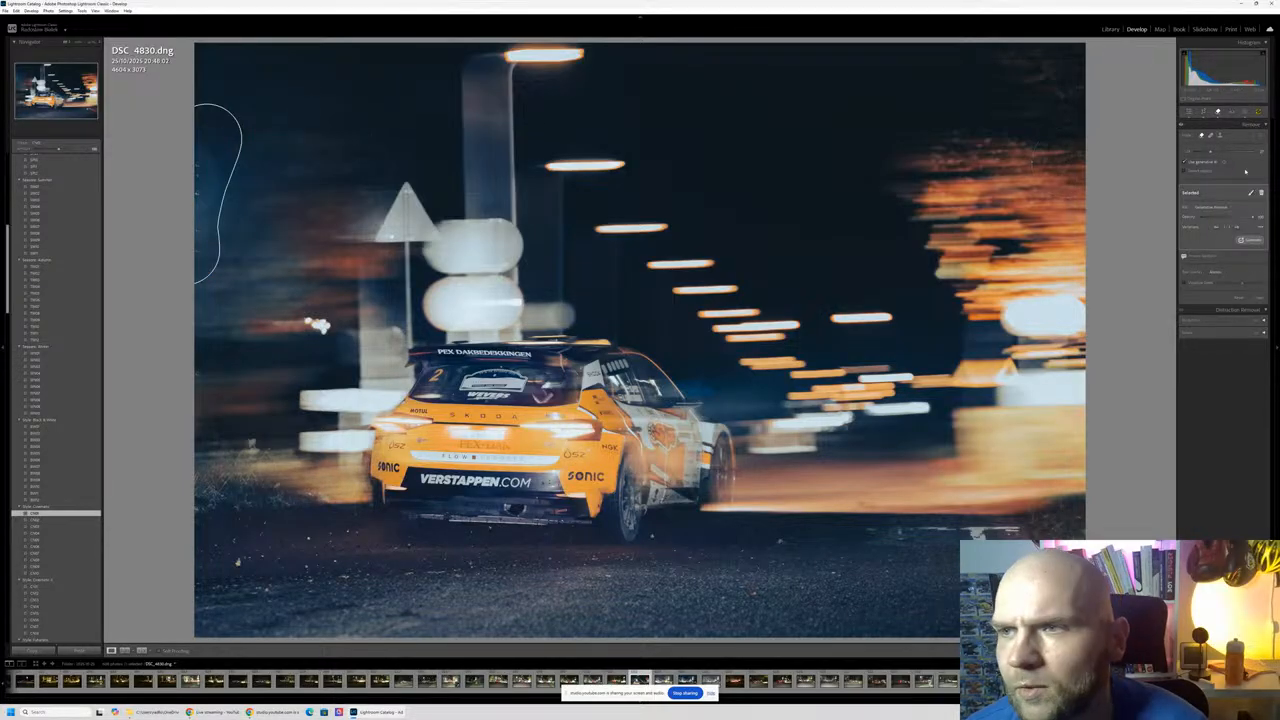
pyautogui.click(1189, 112)
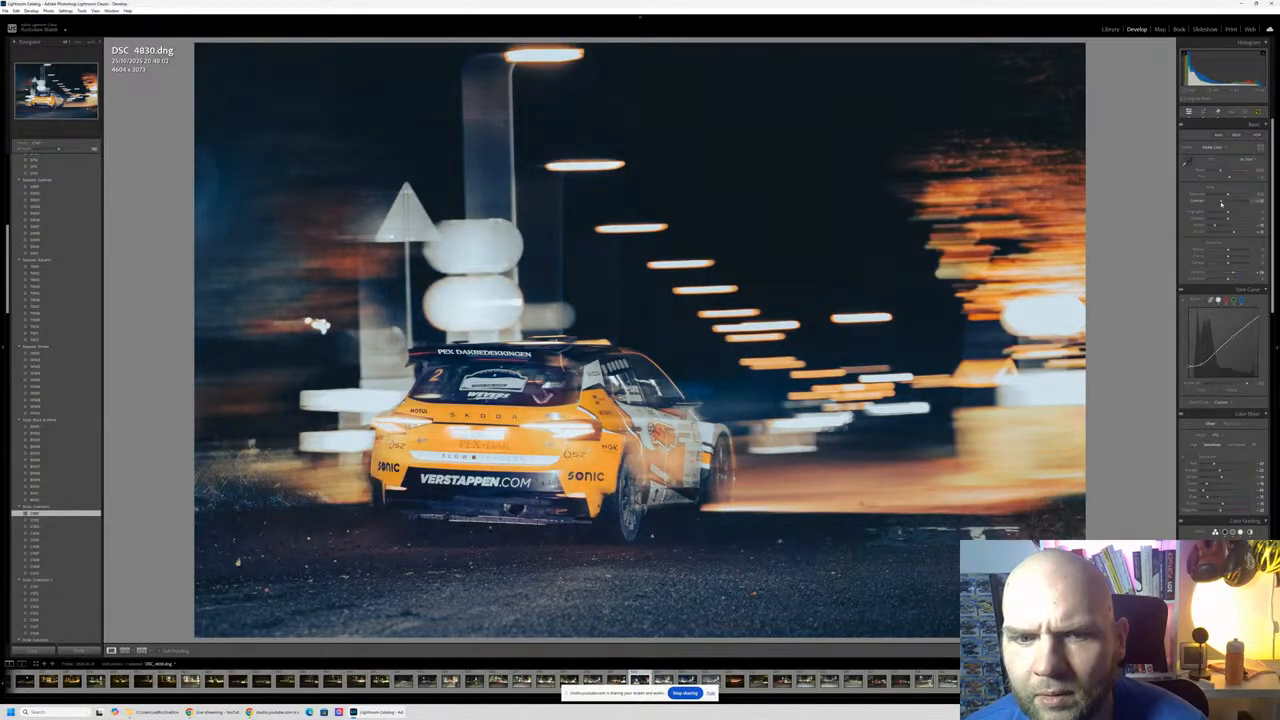
# Step: Fine-tune the photo's overall contrast and set its rating to 5
pyautogui.moveTo(1221, 203); pyautogui.dragTo(1227, 201)
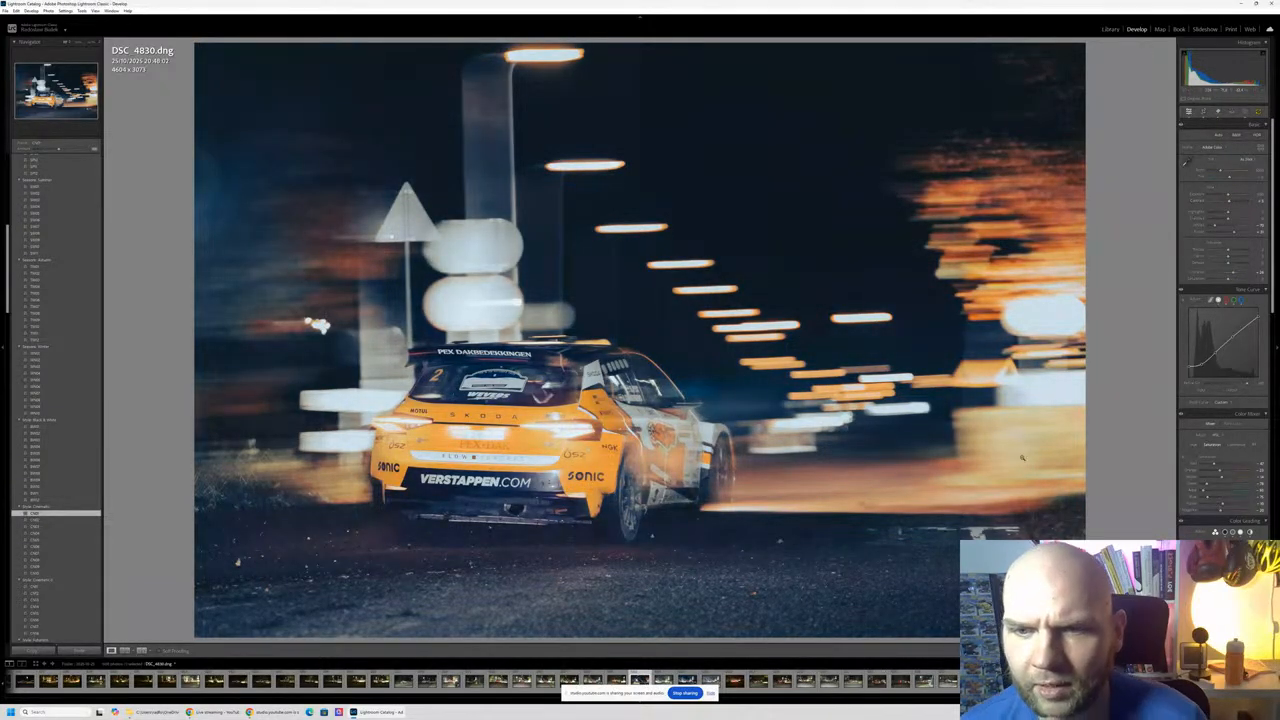
pyautogui.press('5')
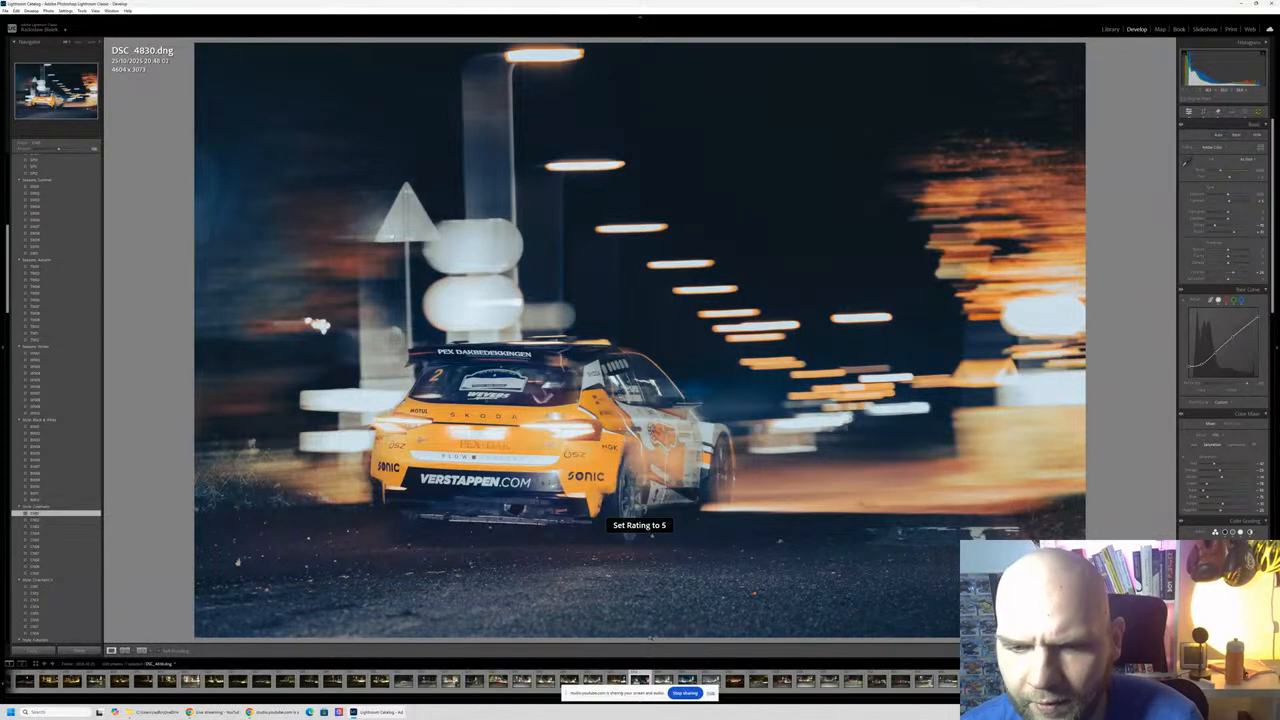
# Step: Review the following frames from DSC_4831 to DSC_4834, checking the car in DSC_4832 up close
pyautogui.press('Right')
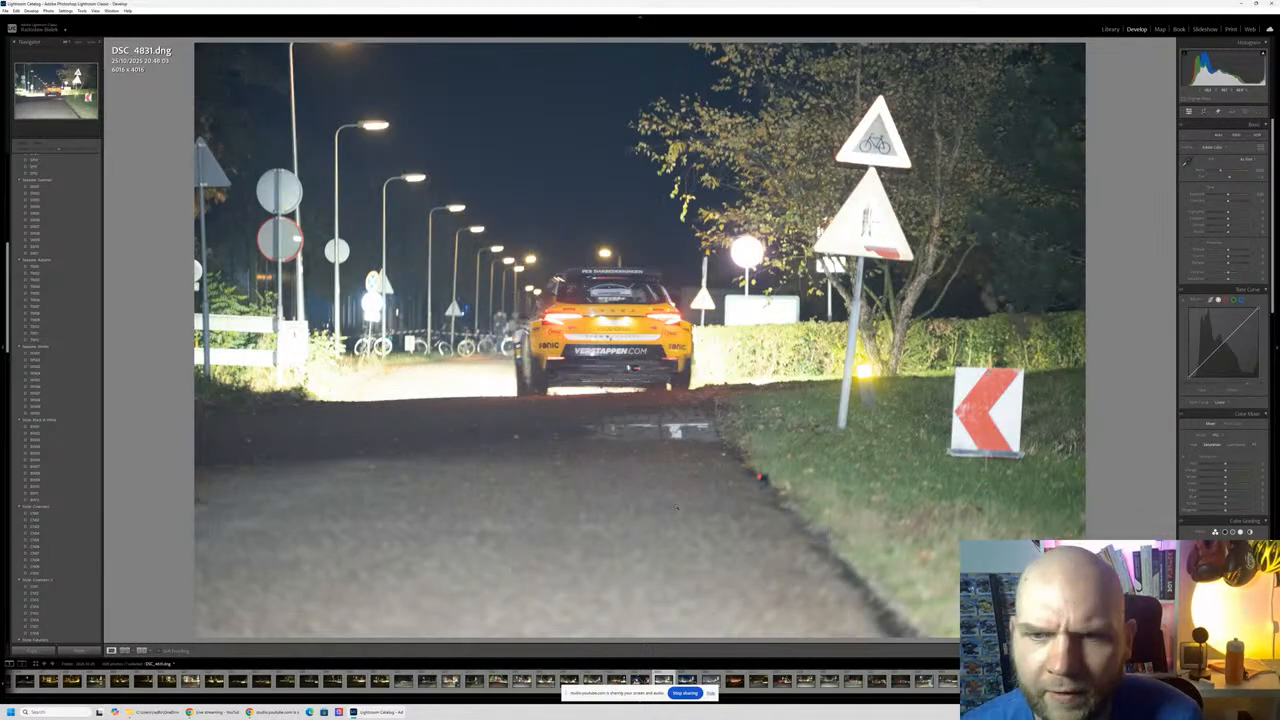
pyautogui.press('Right')
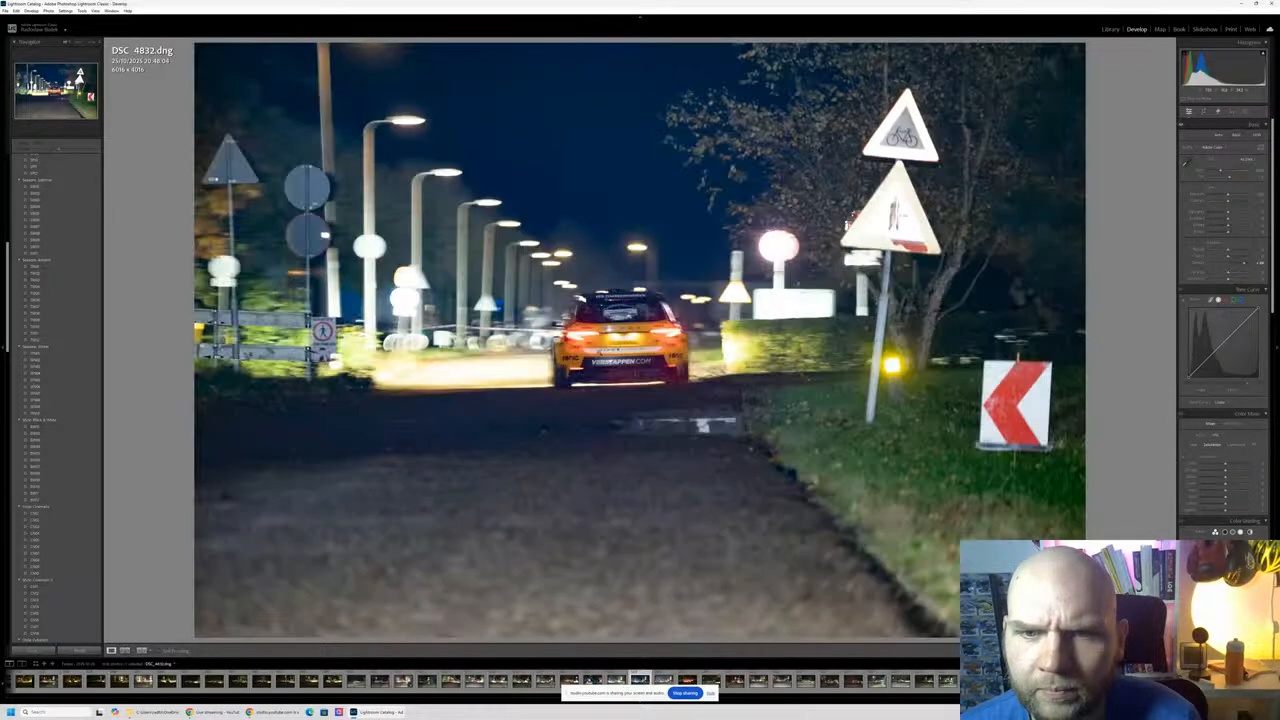
pyautogui.click(601, 344)
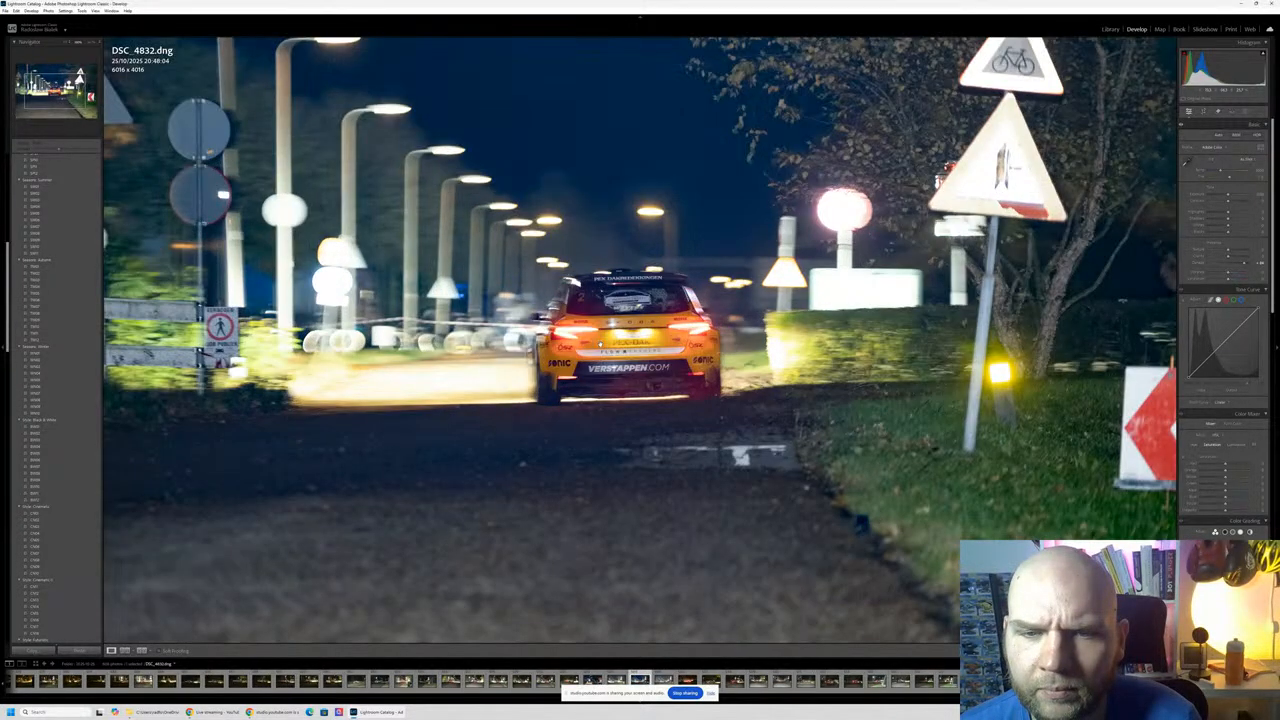
pyautogui.press('z')
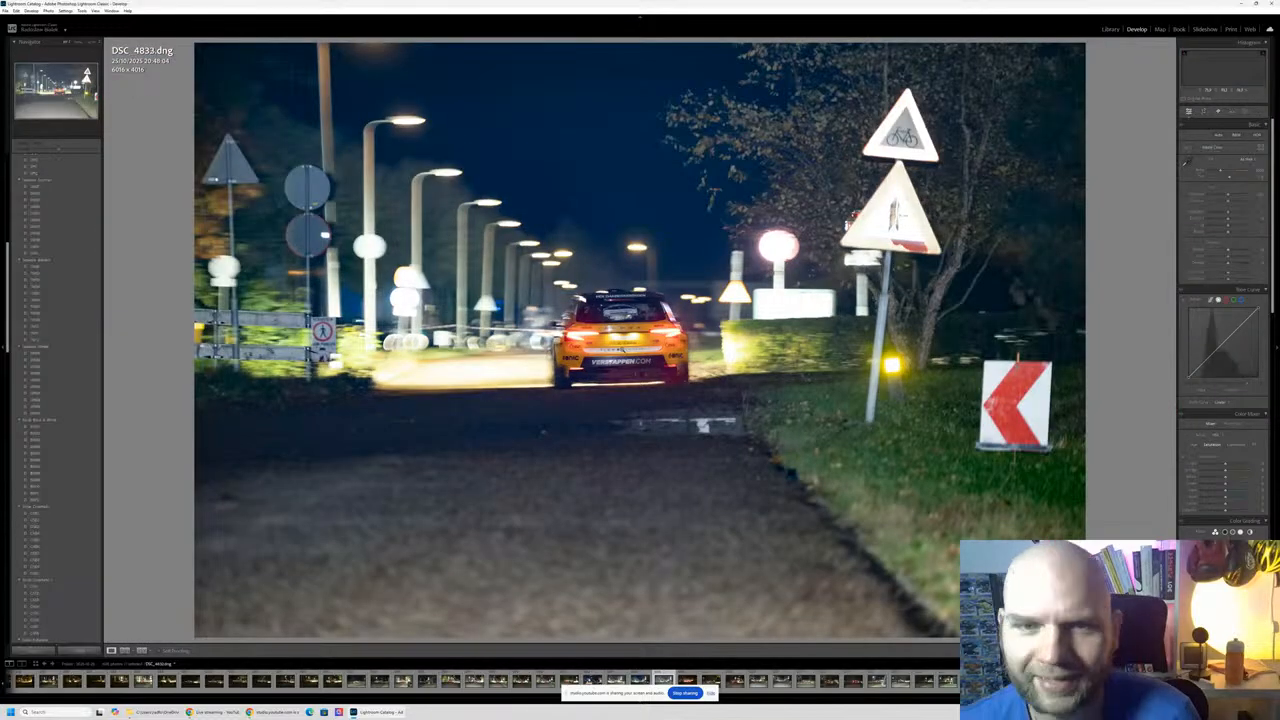
pyautogui.press('Right')
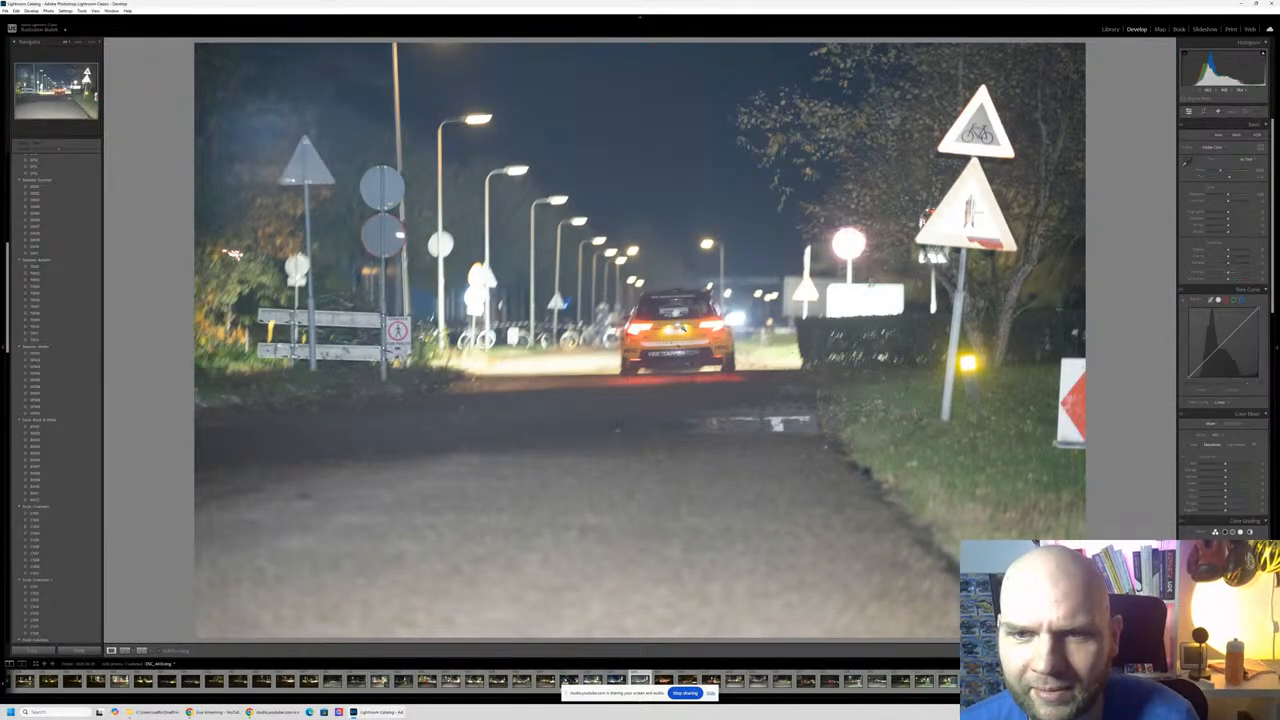
pyautogui.press('Right')
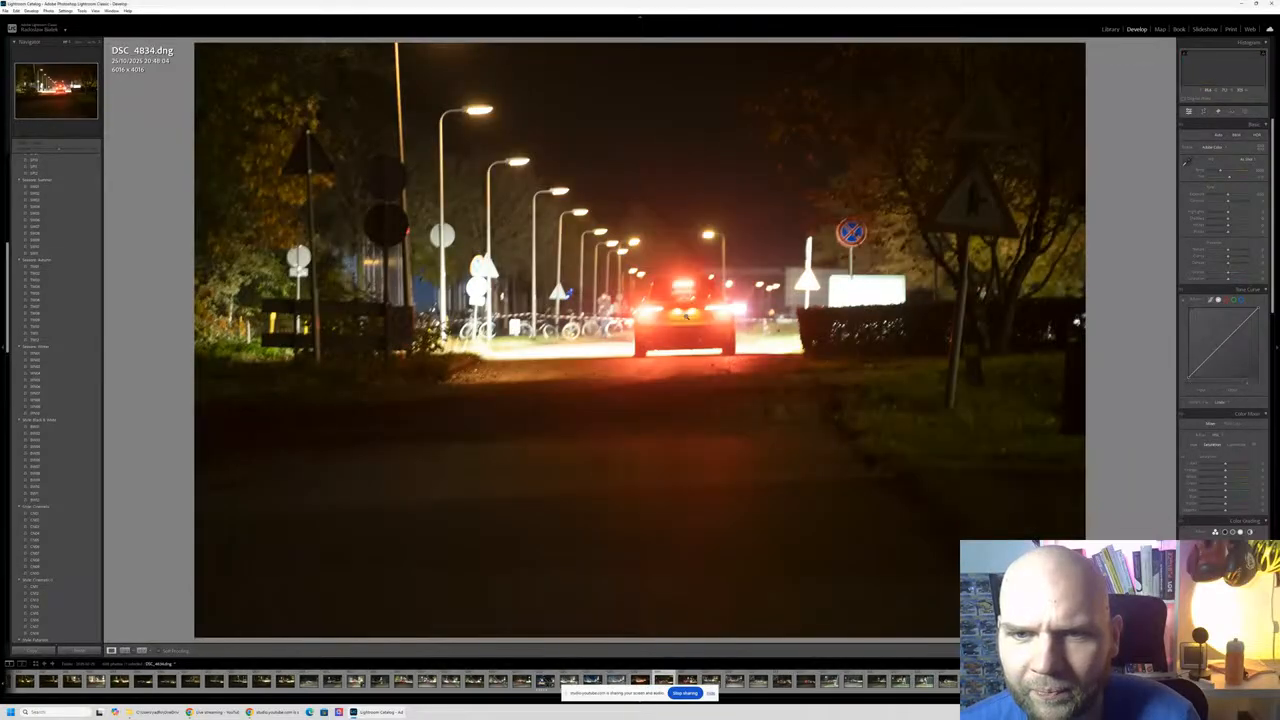
# Step: Skip ahead to the blurred rear shot DSC_4836 and delete the photo from disk
pyautogui.press('Right')
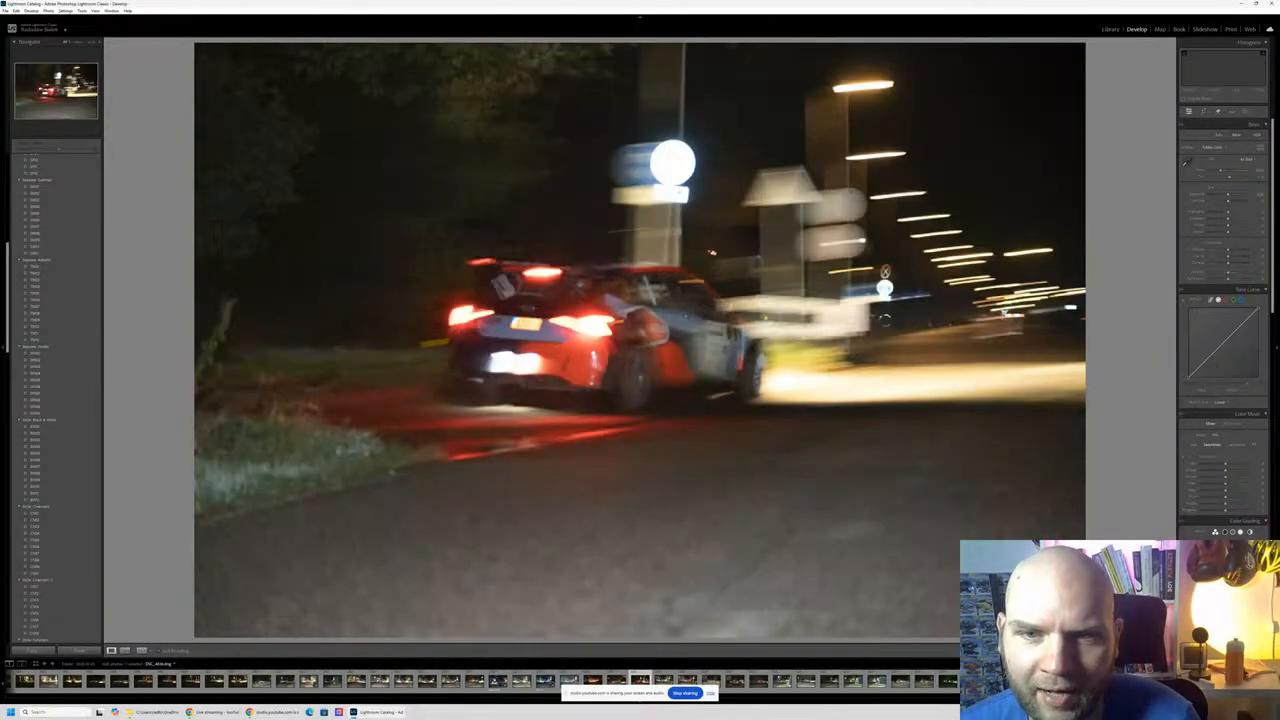
pyautogui.press('Delete')
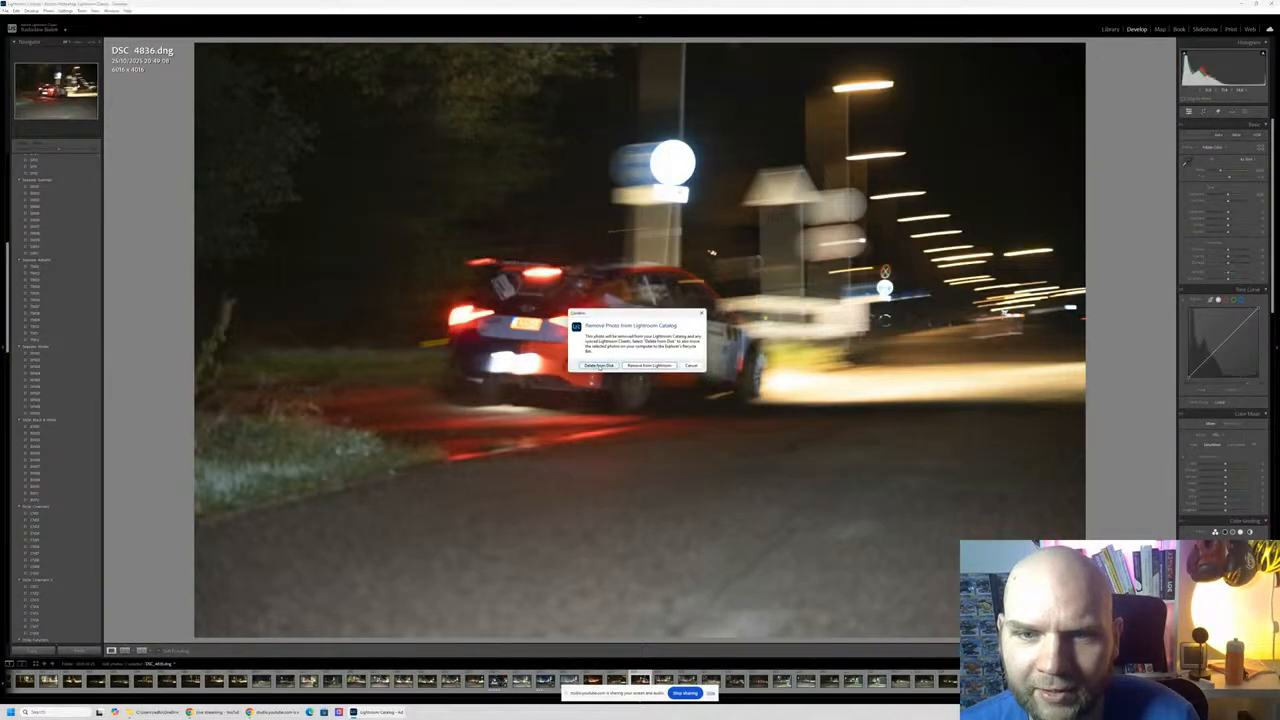
pyautogui.click(598, 366)
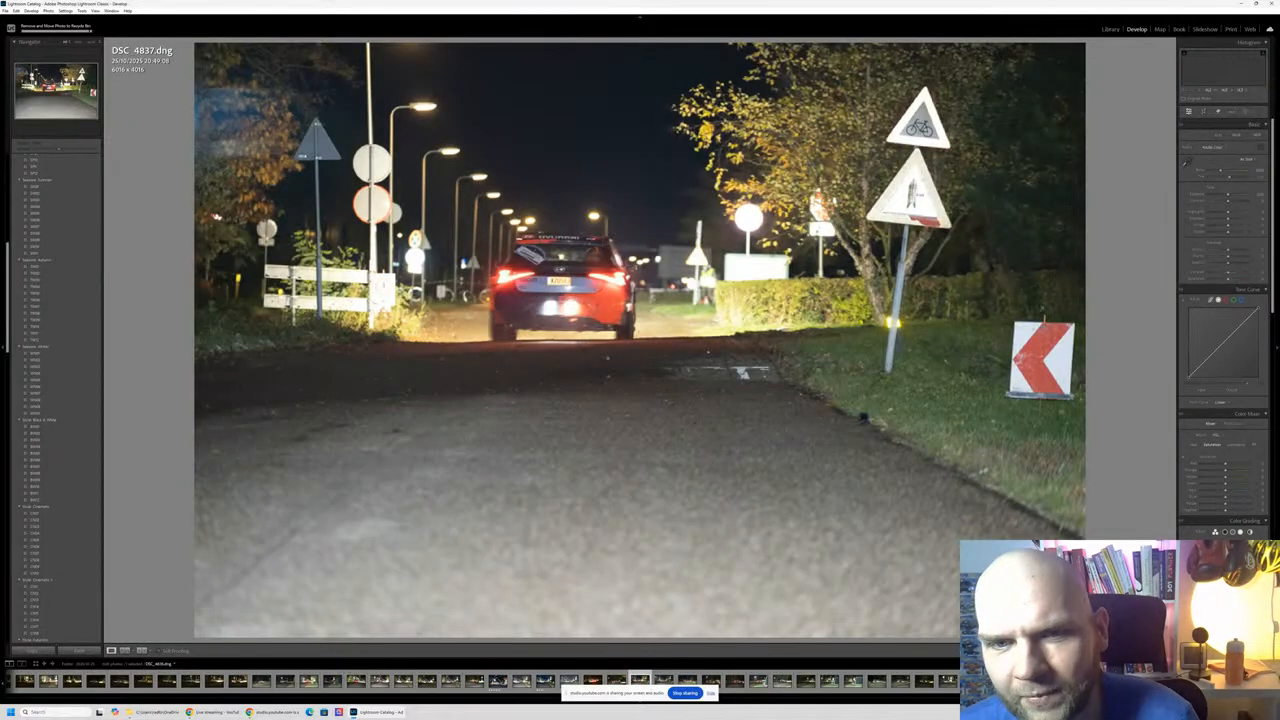
# Step: Review the frames from DSC_4837 to DSC_4840 and delete DSC_4841 from disk
pyautogui.press('Right')
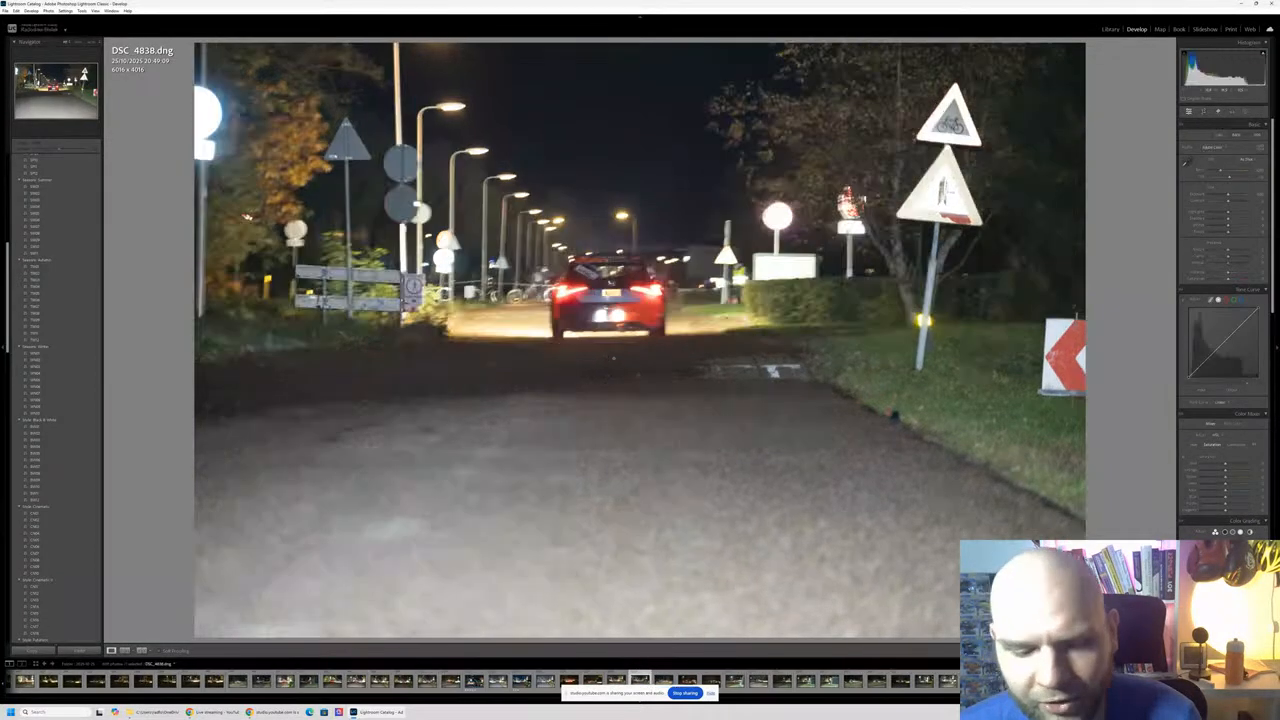
pyautogui.press('Right')
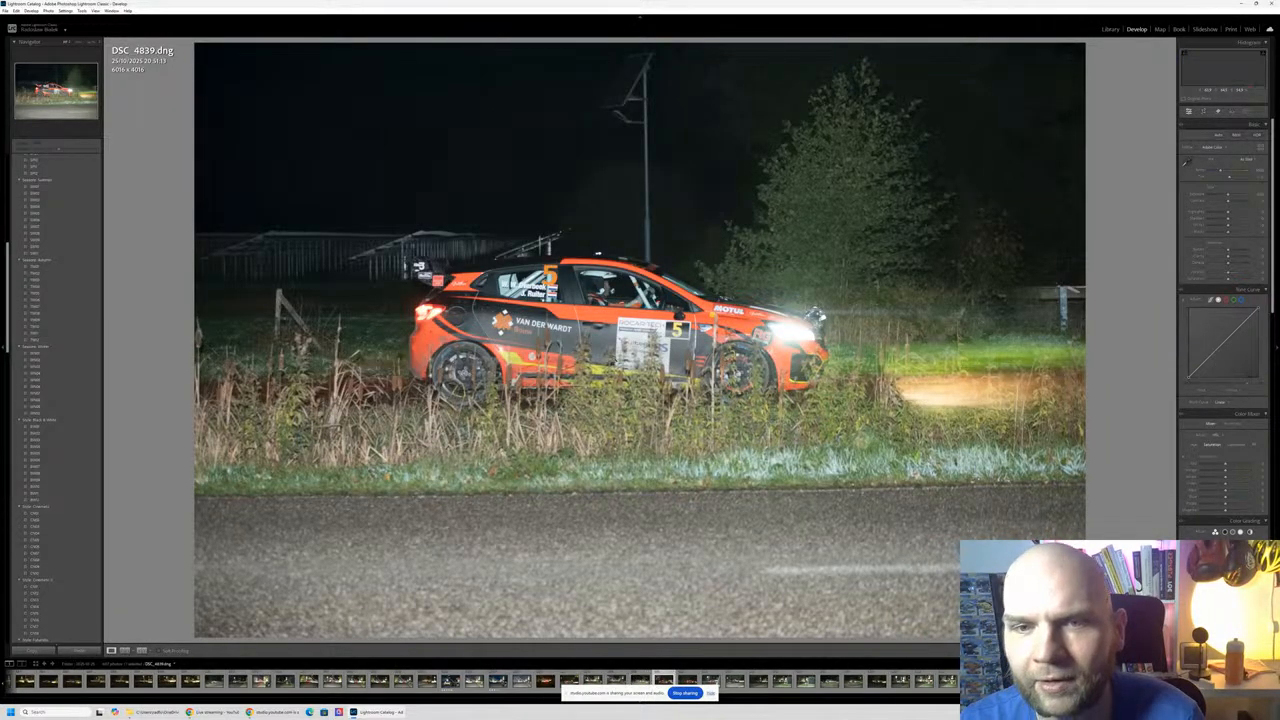
pyautogui.press('Right')
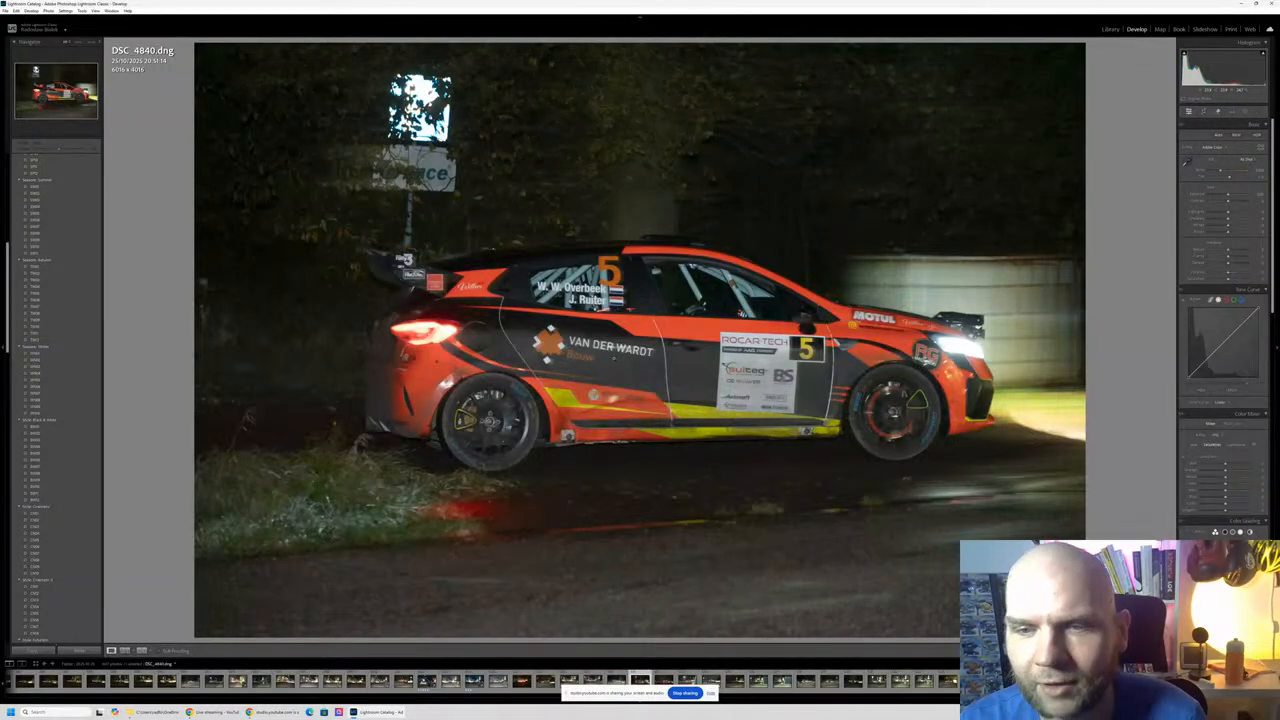
pyautogui.press('Right')
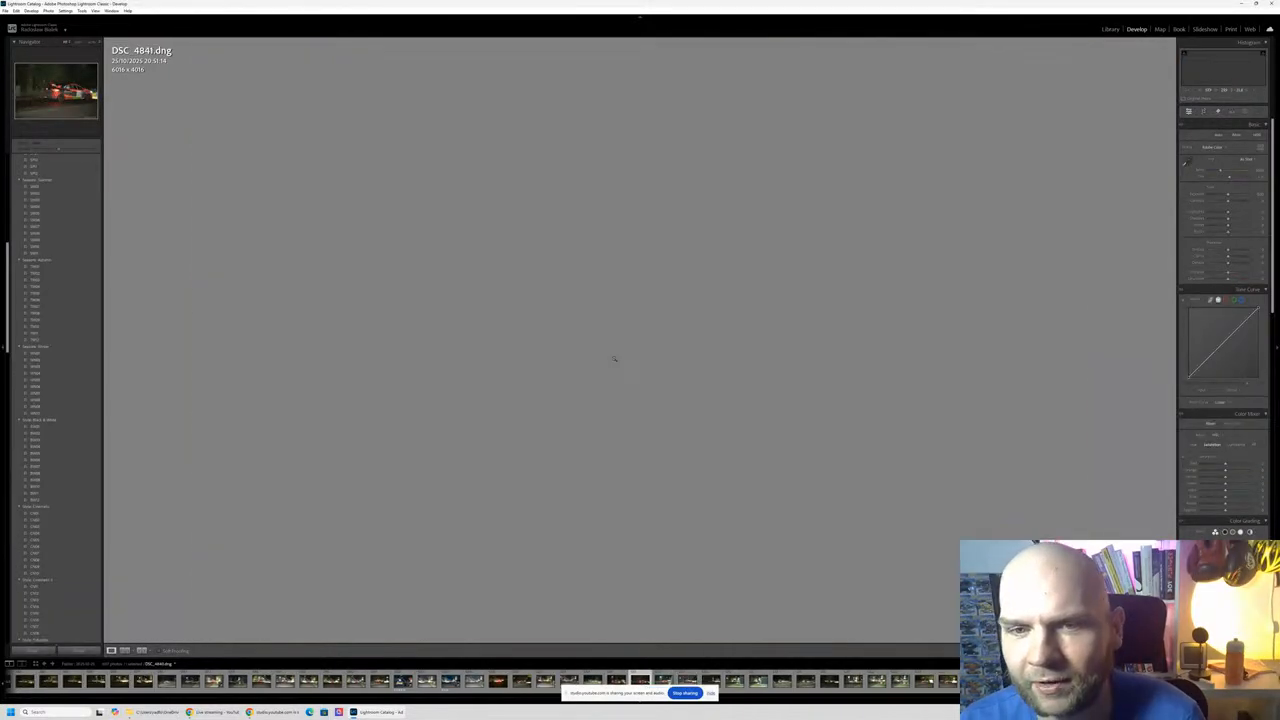
pyautogui.press('Delete')
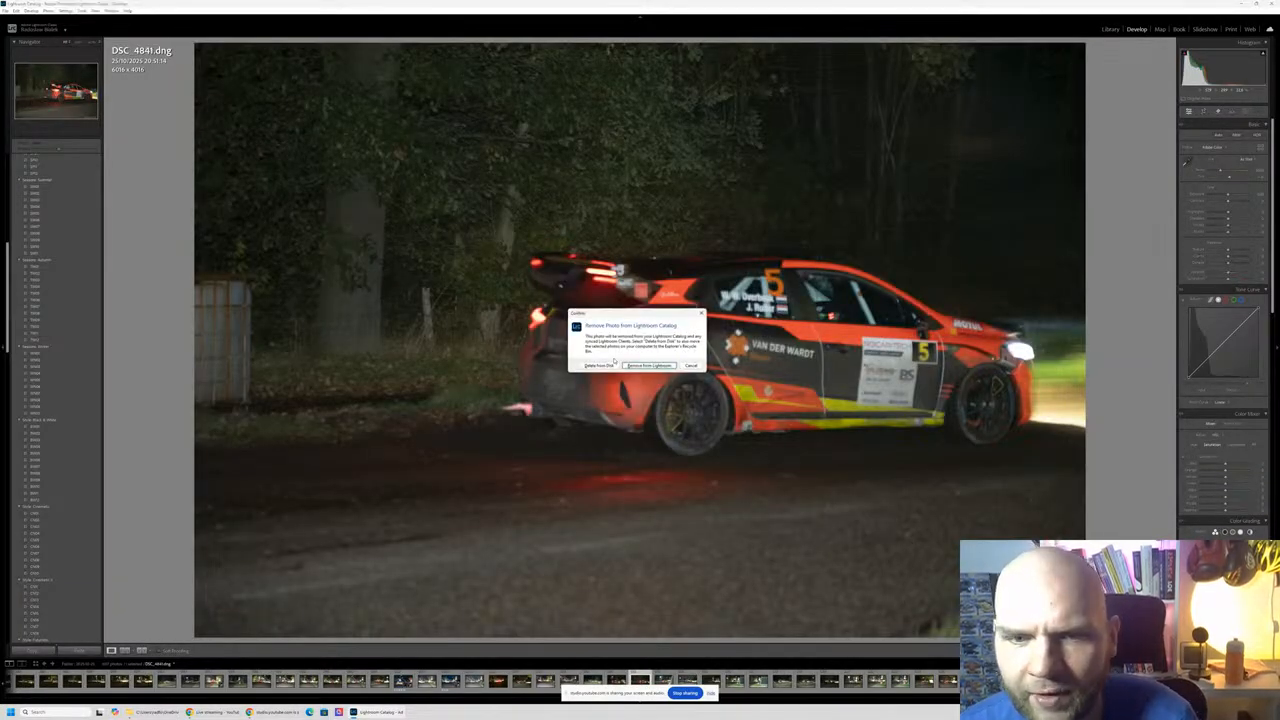
pyautogui.click(600, 366)
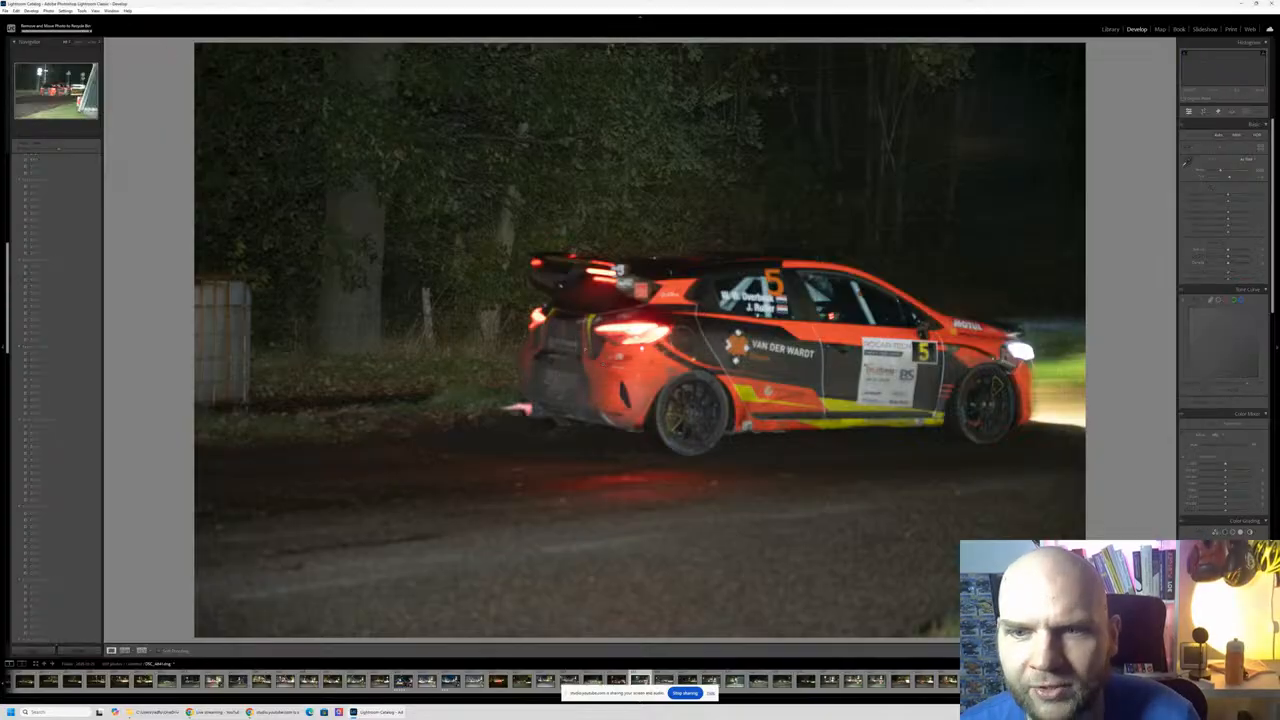
# Step: Remove DSC_4842, the rear view of the orange car beside the green roof structure
pyautogui.press('Right')
pyautogui.press('Delete')
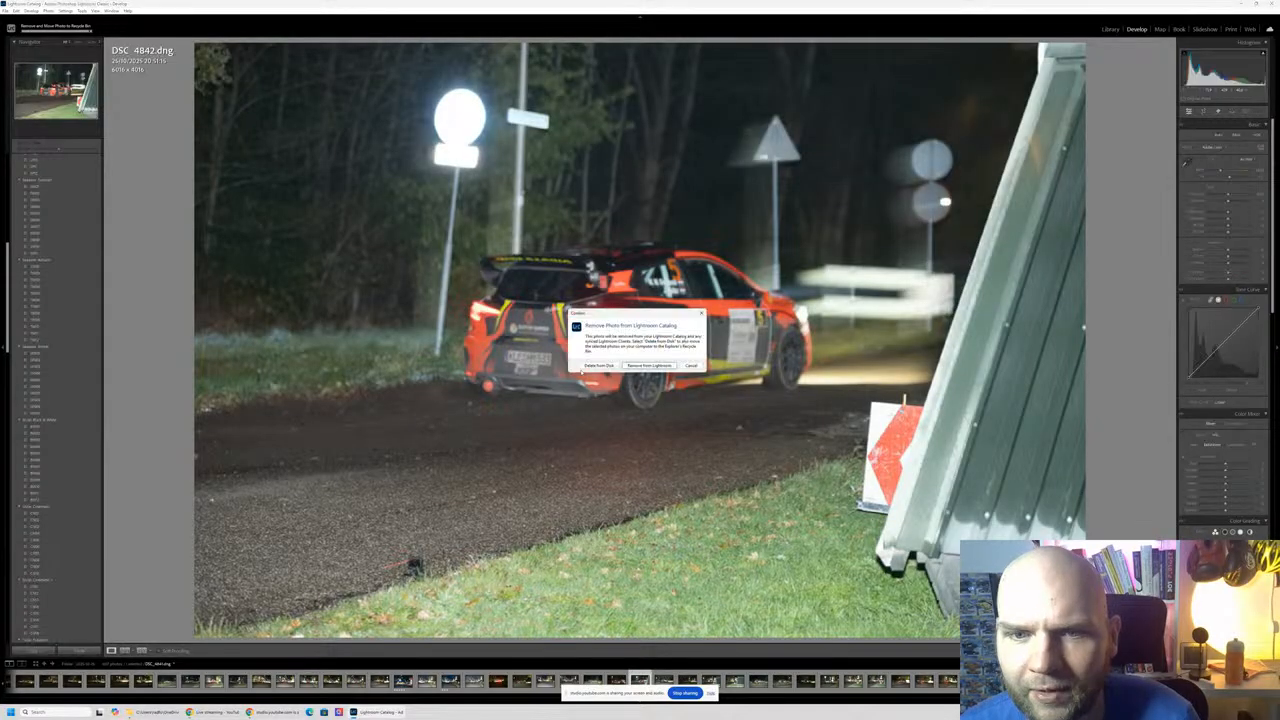
pyautogui.press('Return')
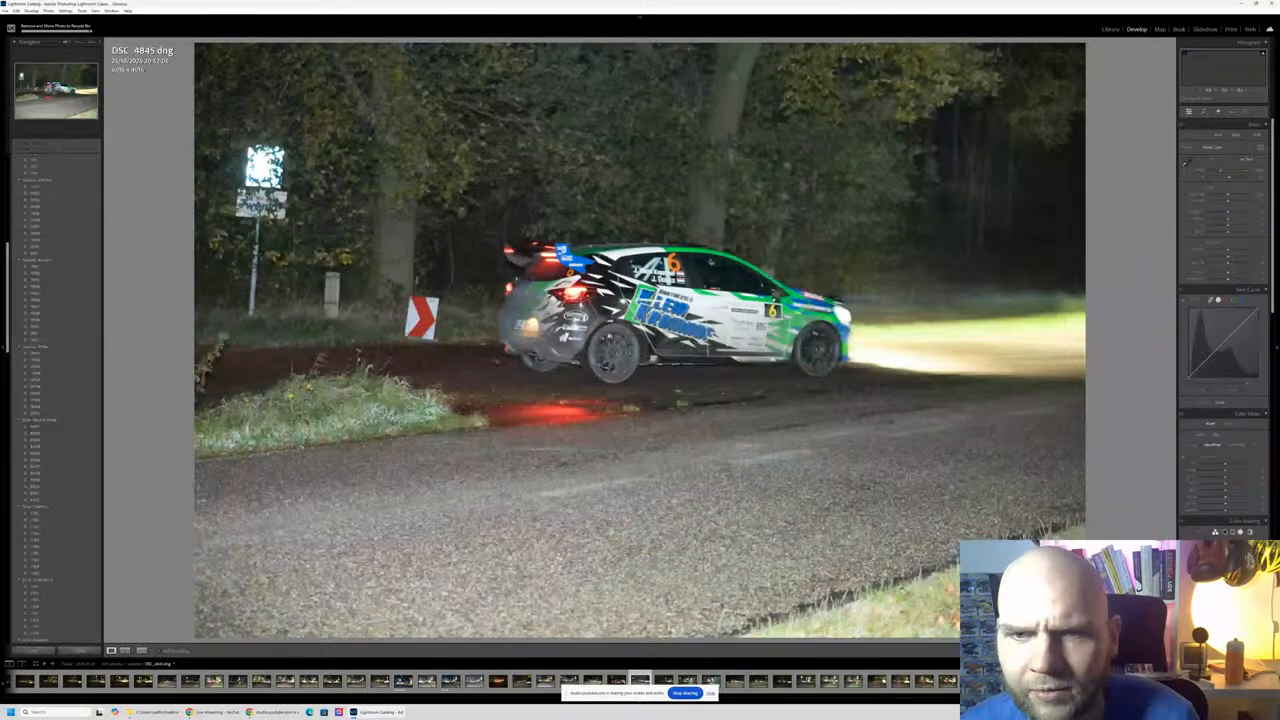
# Step: Review the frames from DSC_4845 to DSC_4853 for sharp, well-composed shots of the cars
pyautogui.press('Right')
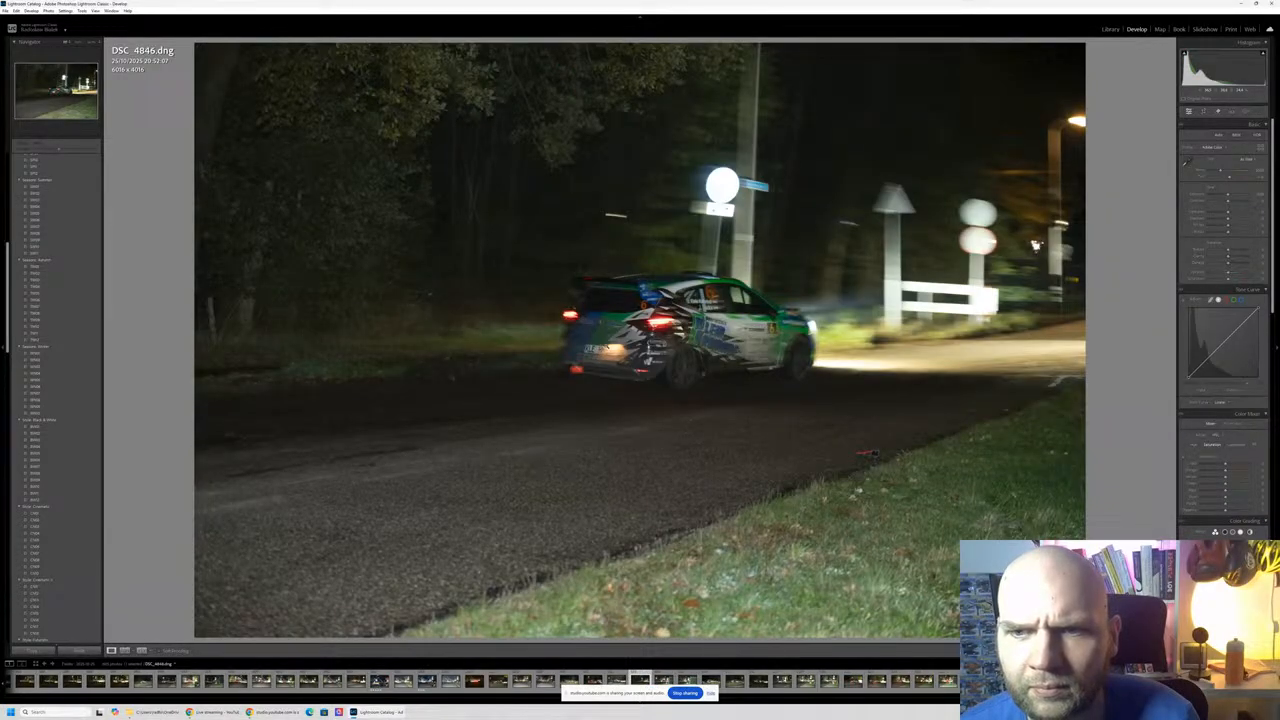
pyautogui.press('Right')
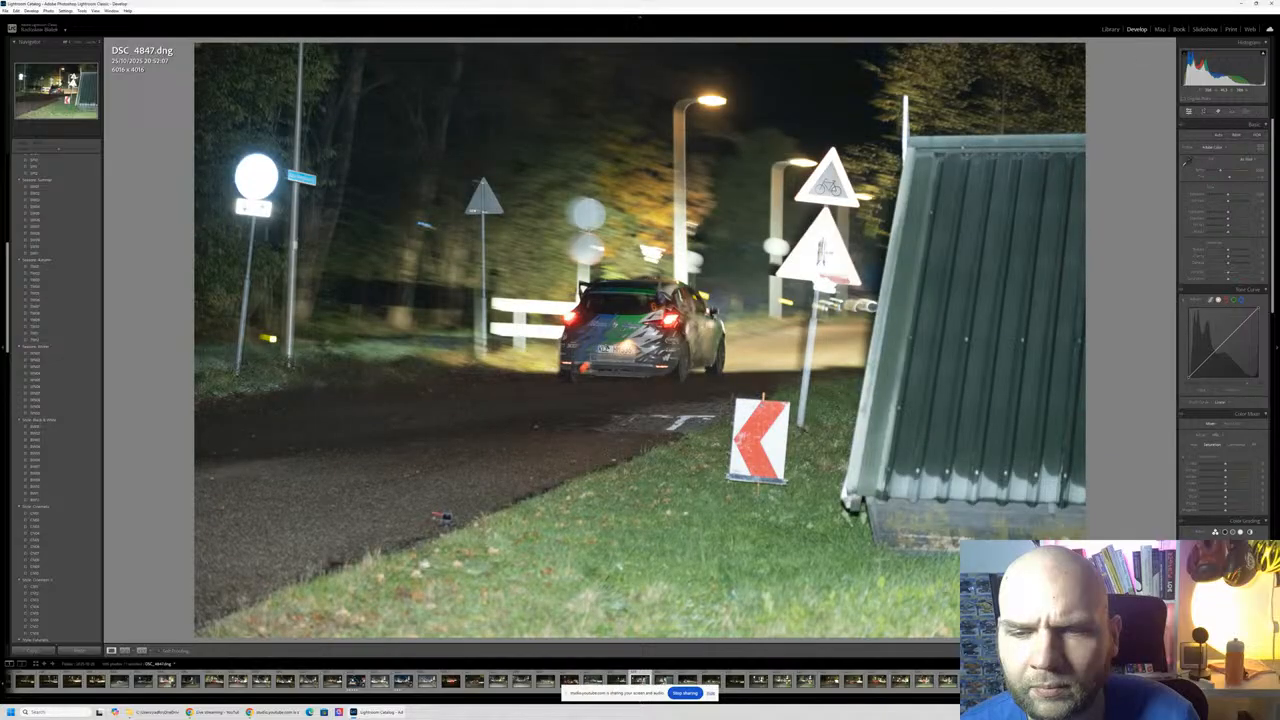
pyautogui.press('Right')
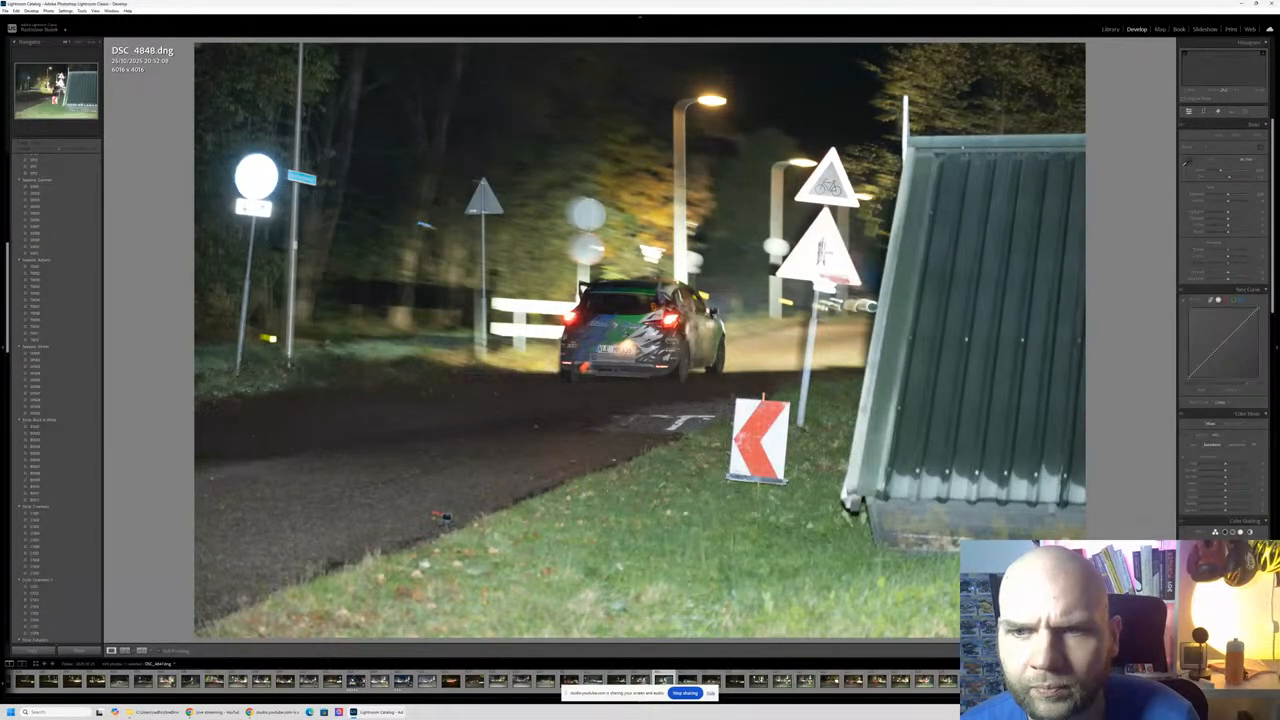
pyautogui.press('Right')
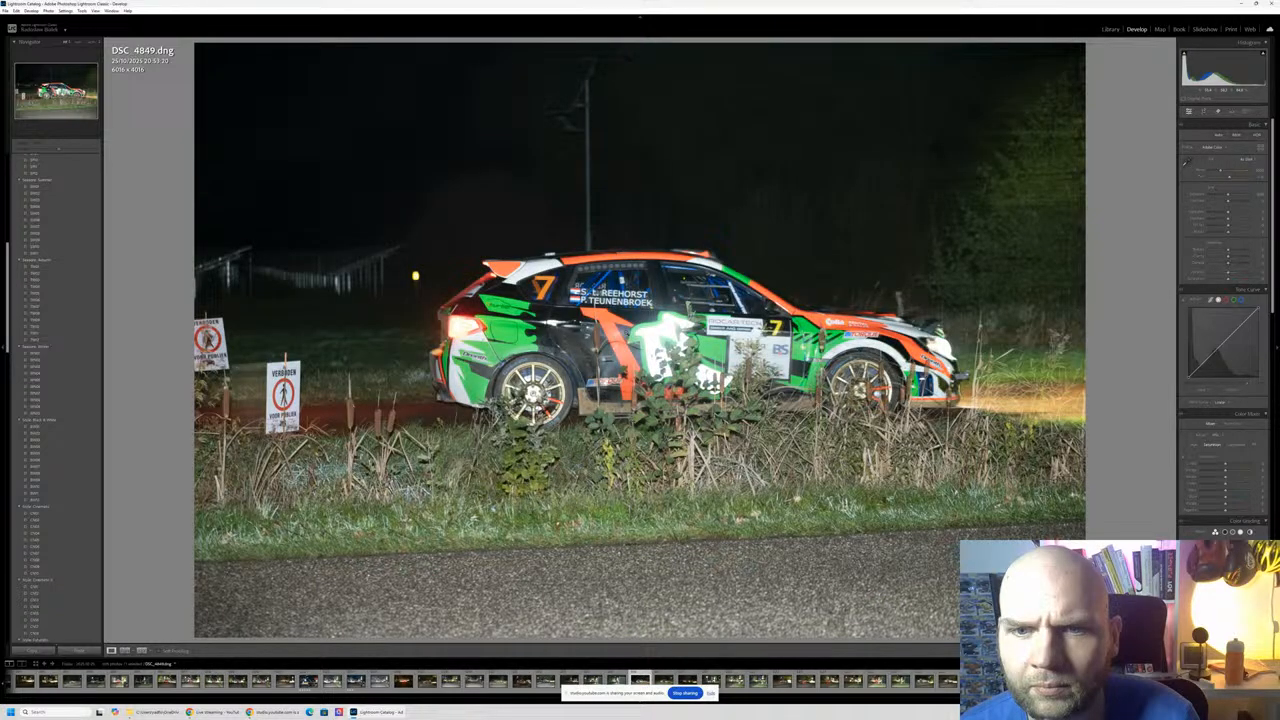
pyautogui.press('Right')
pyautogui.press('Right')
pyautogui.press('Right')
pyautogui.press('Right')
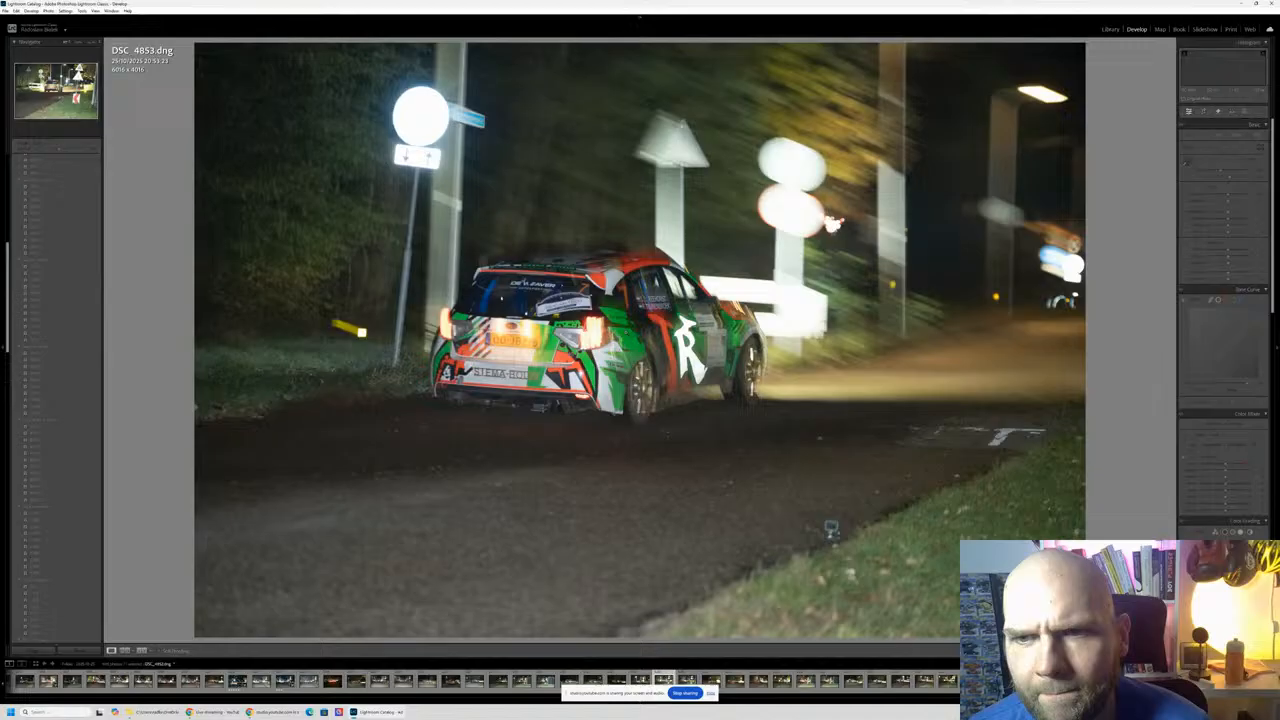
# Step: Return to DSC_4852 and check the sharpness of the green and orange car up close
pyautogui.press('Left')
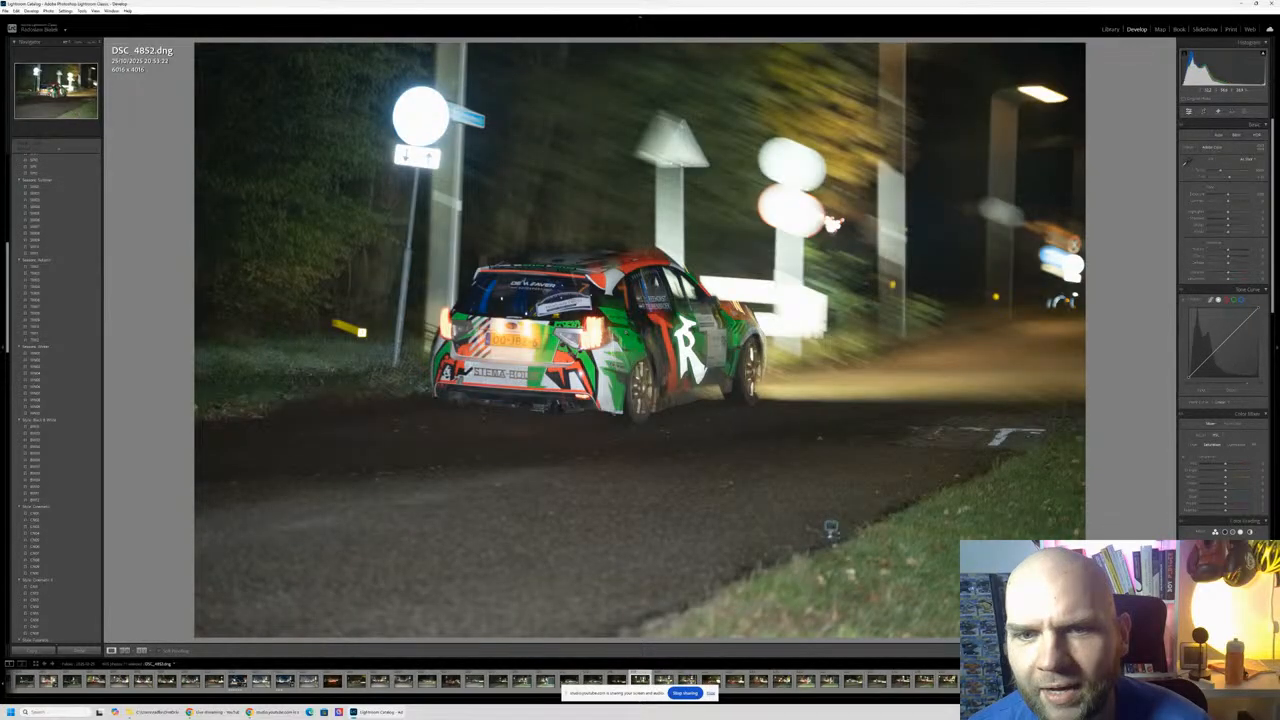
pyautogui.click(830, 528)
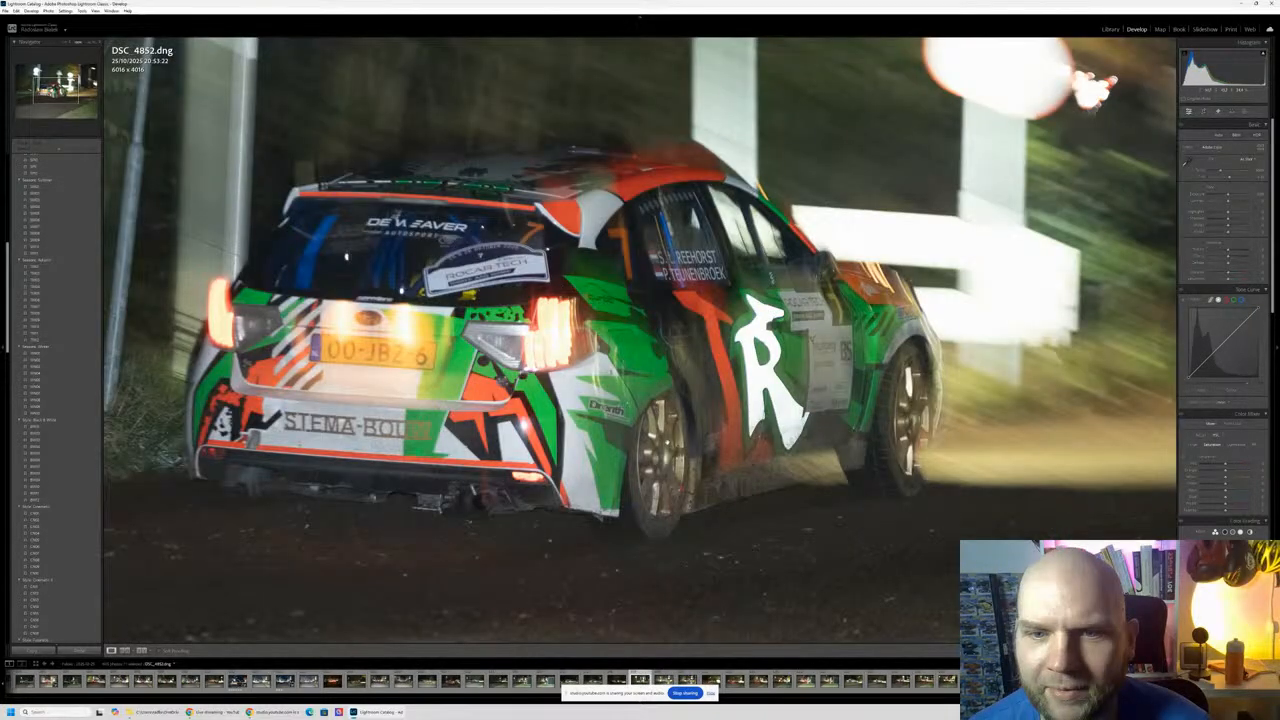
pyautogui.click(830, 528)
# Step: Review the frames from DSC_4853 to DSC_4860, including the number 8 car sequence, for keepers
pyautogui.press('Right')
pyautogui.press('Right')
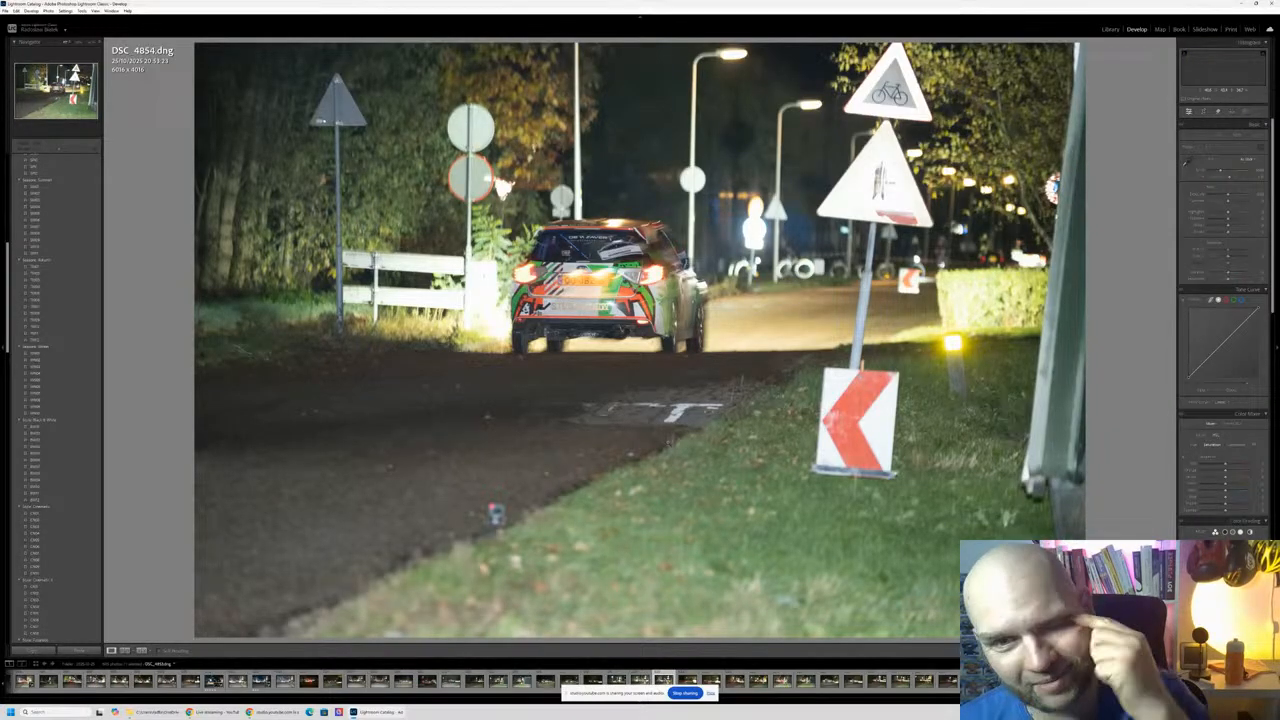
pyautogui.press('Right')
pyautogui.press('Right')
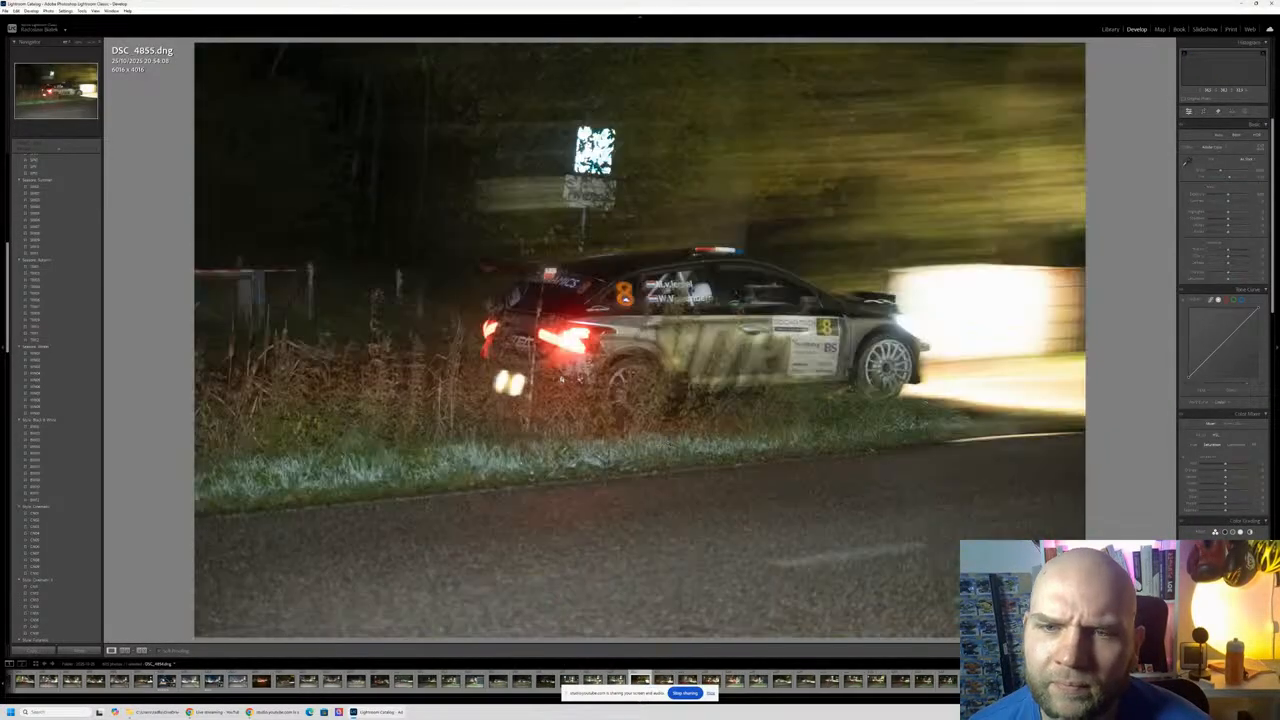
pyautogui.press('Right')
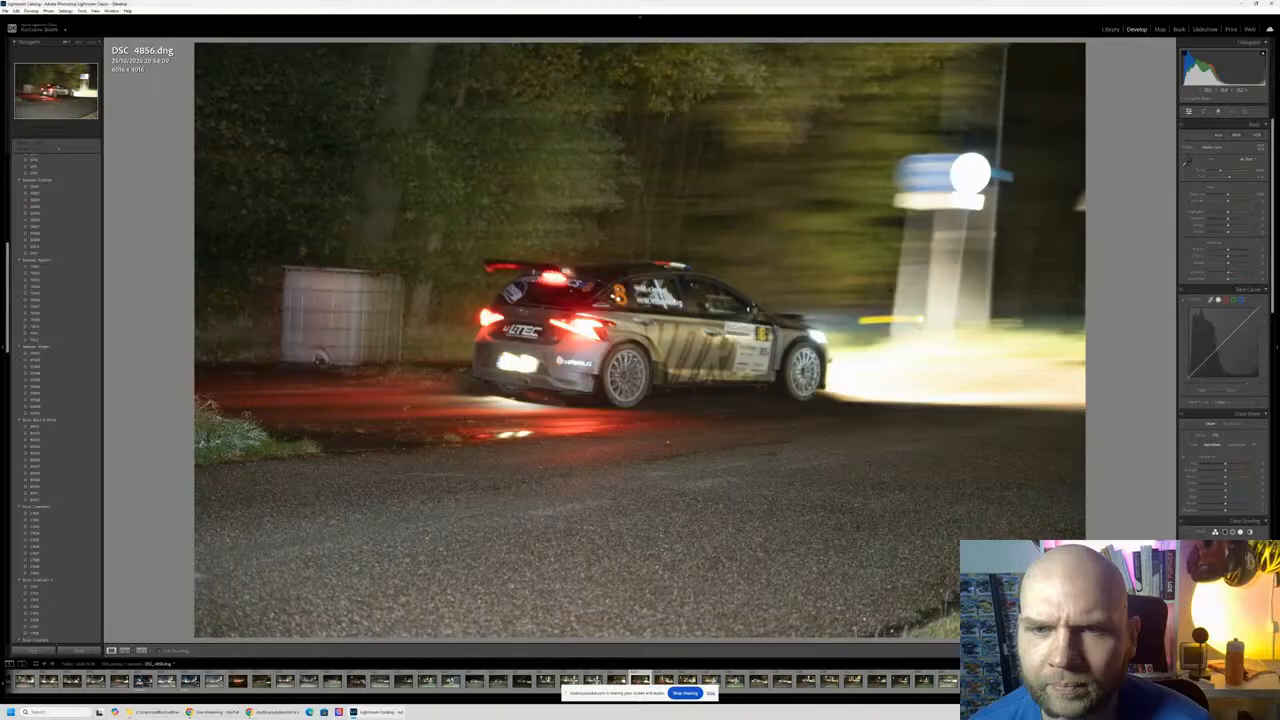
pyautogui.press('Right')
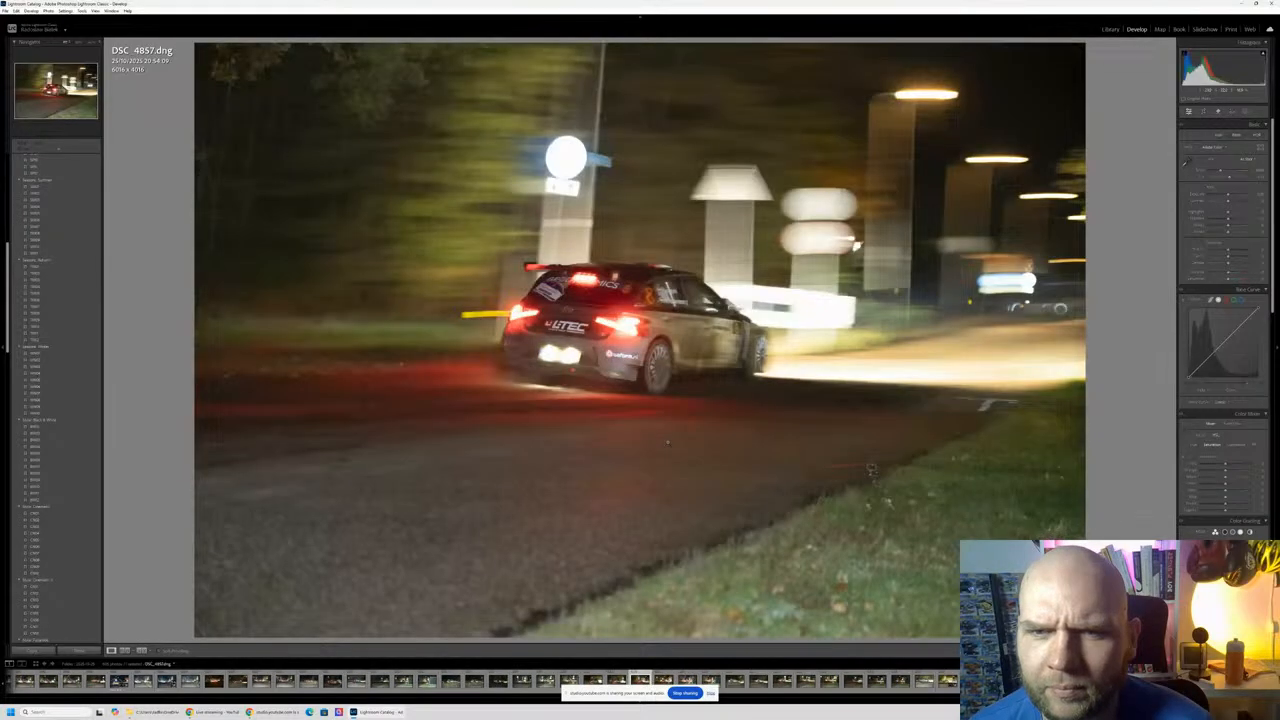
pyautogui.press('Right')
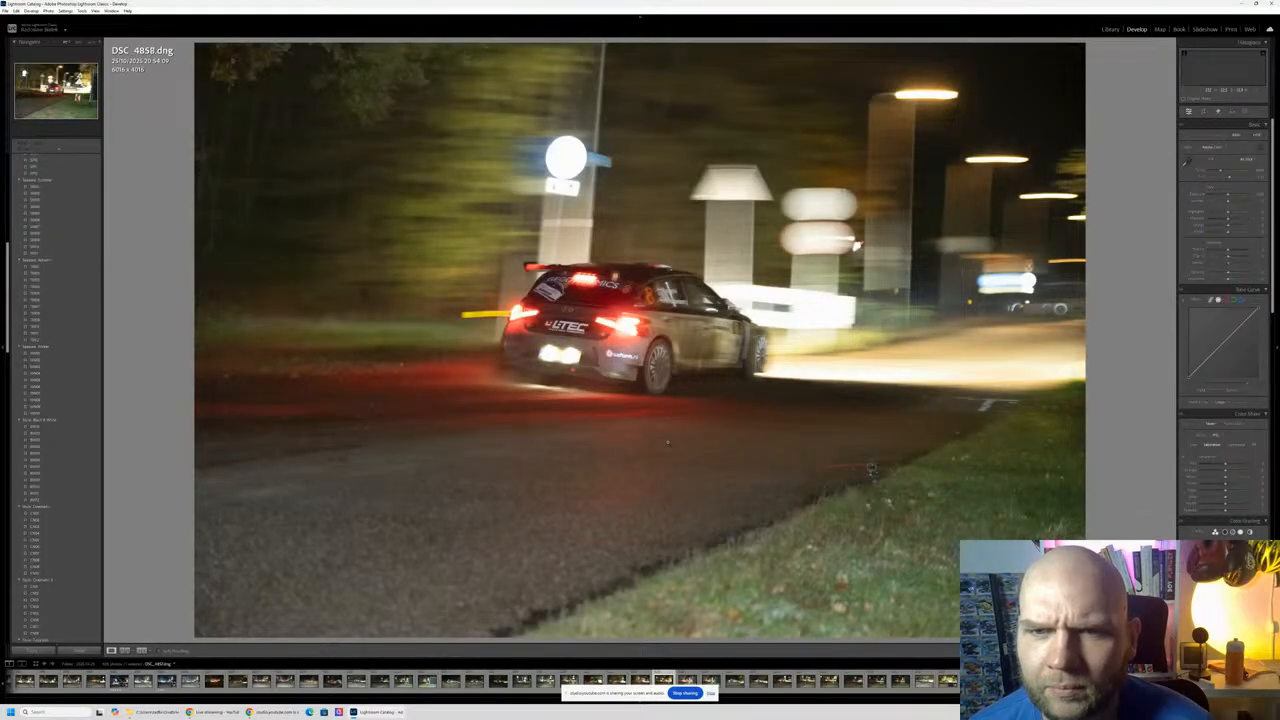
pyautogui.press('Right')
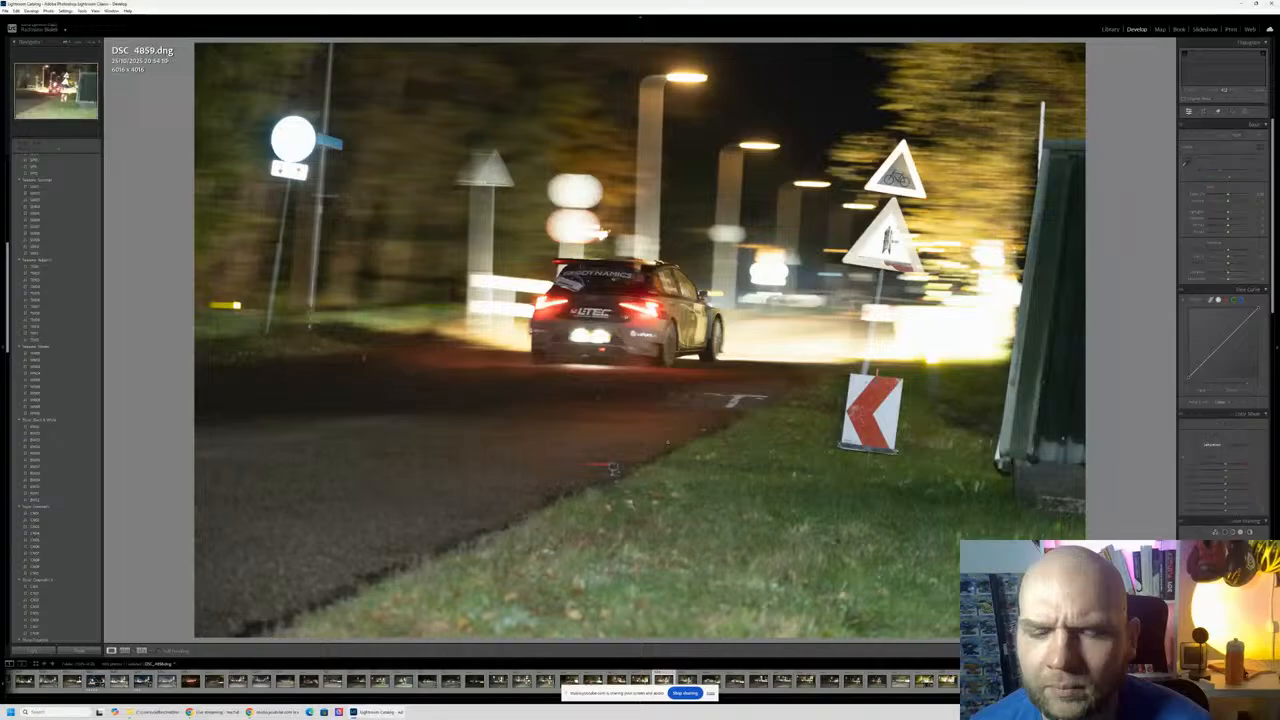
pyautogui.press('Right')
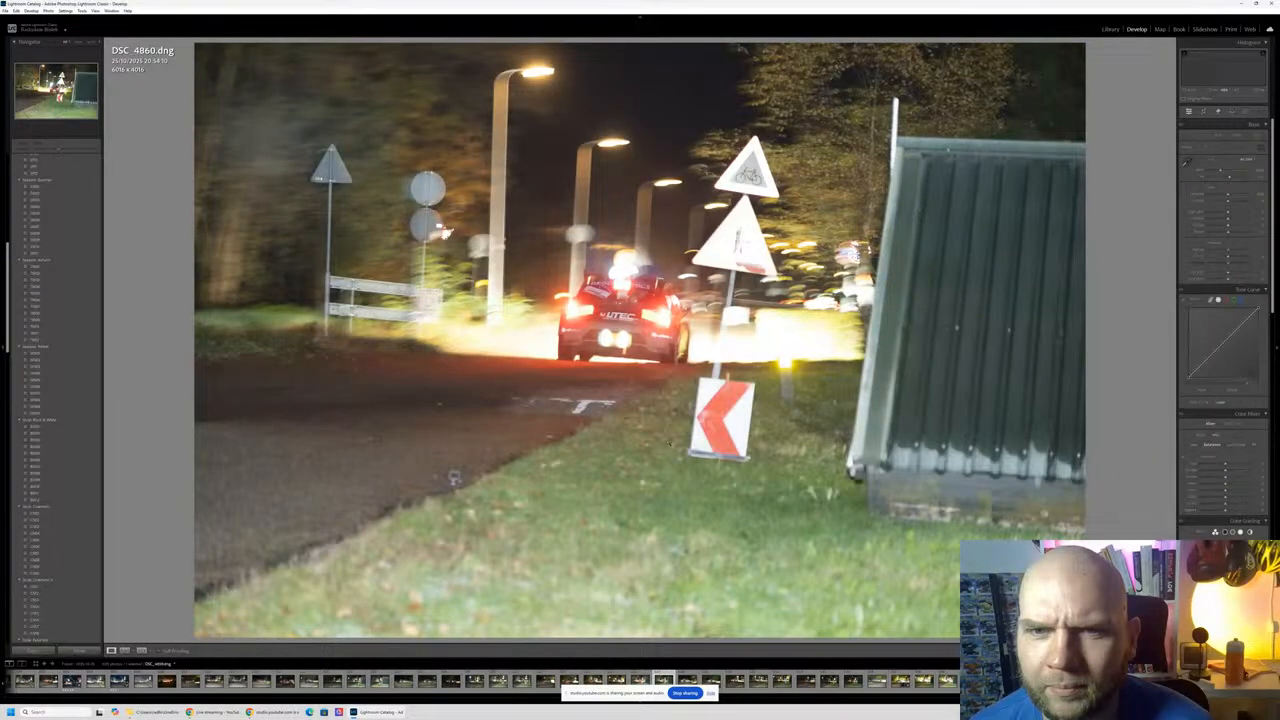
# Step: Review the frames from DSC_4861 to DSC_4878 for keepers among the next cars
pyautogui.press('Right')
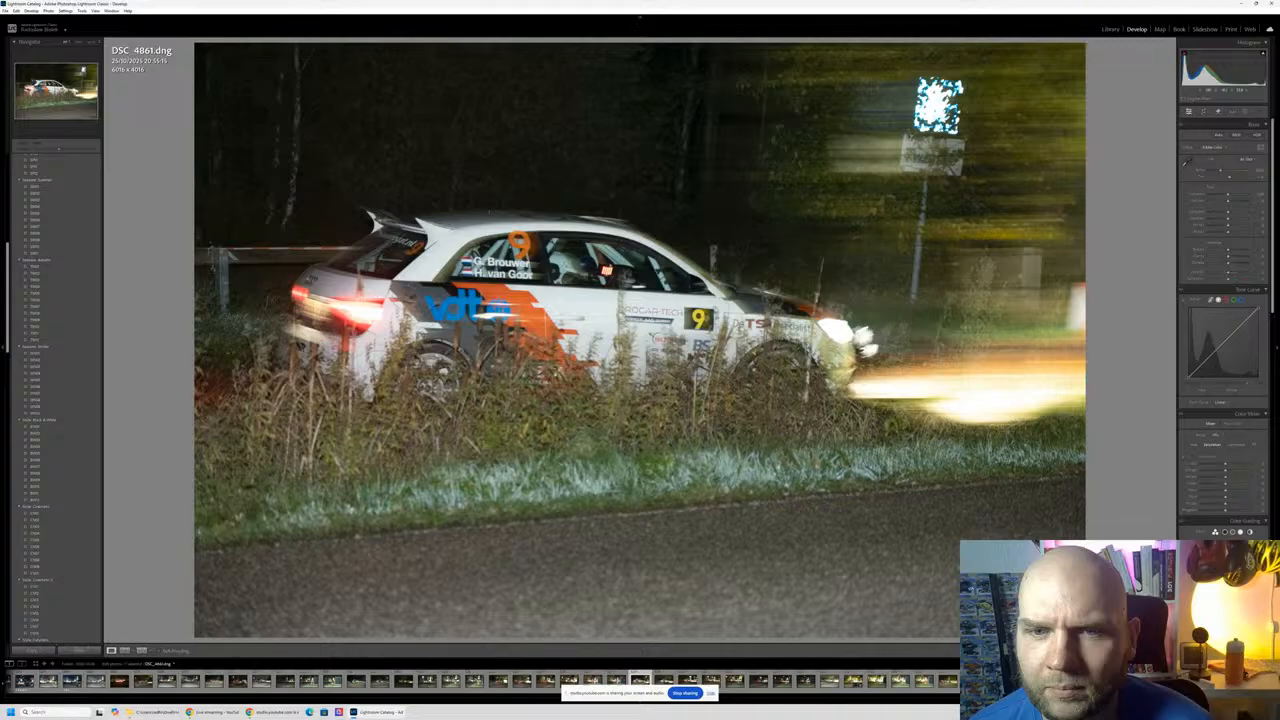
pyautogui.press('Right')
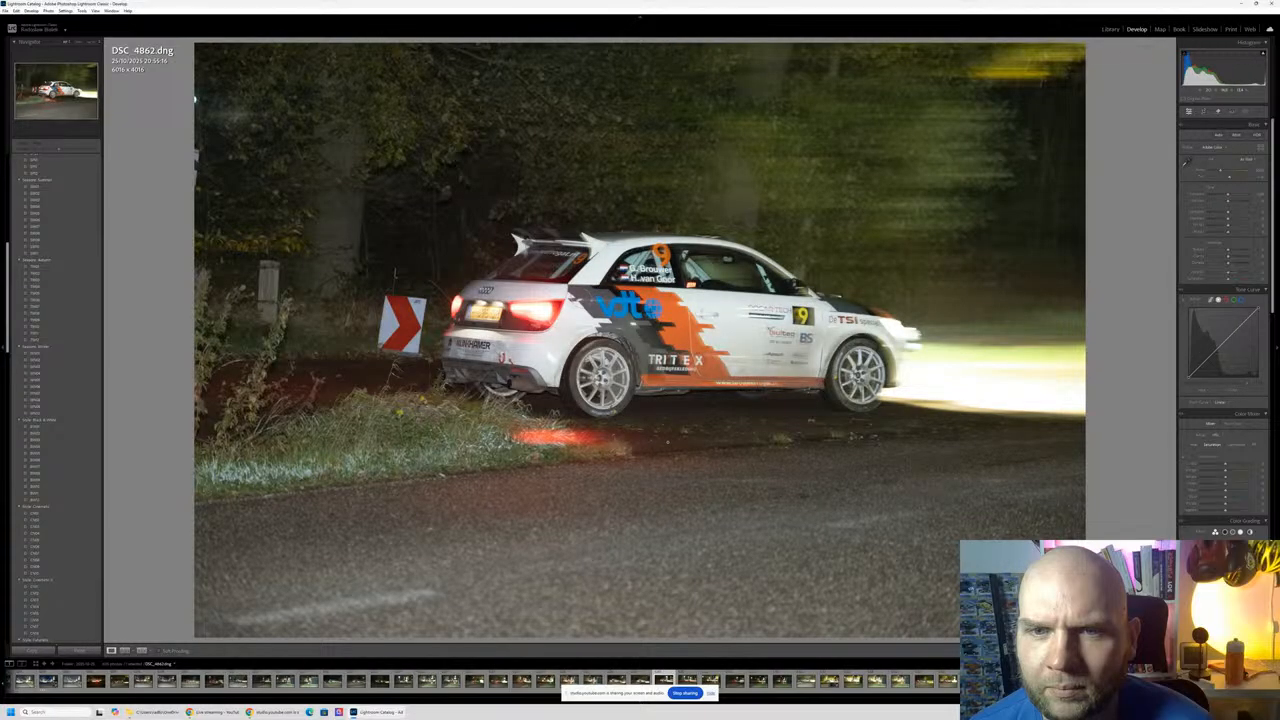
pyautogui.press('Right')
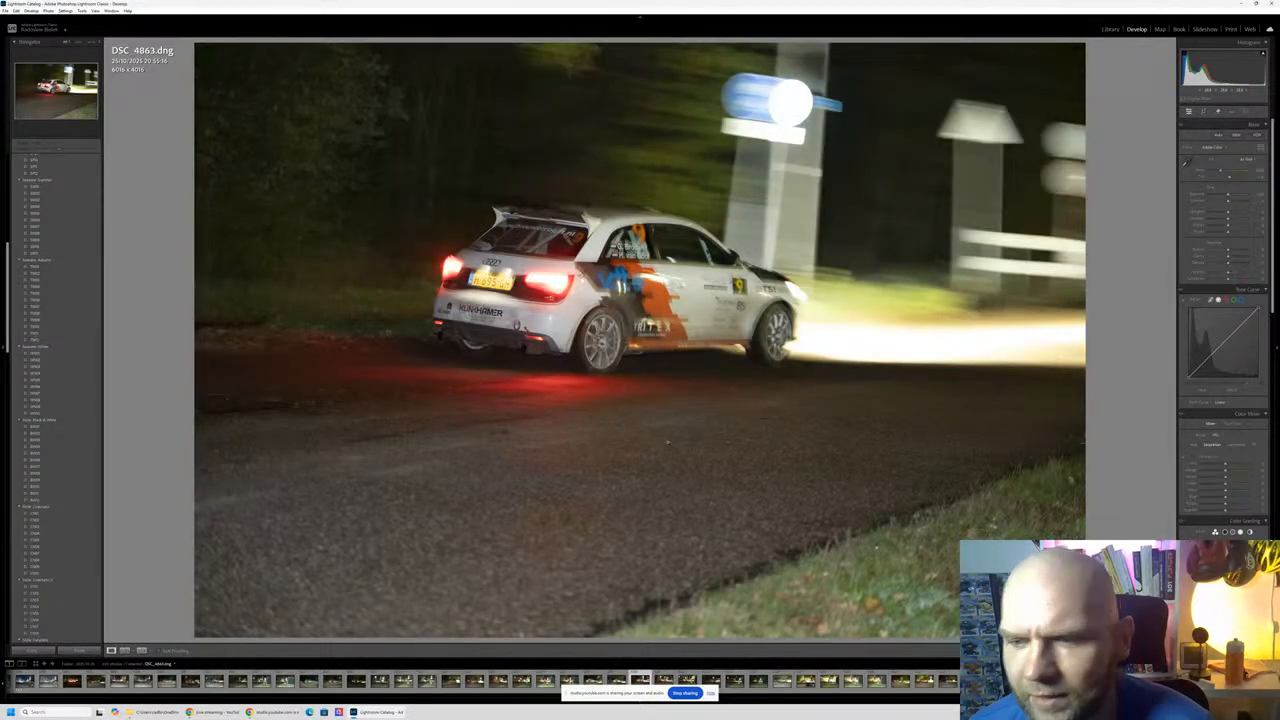
pyautogui.press('Right')
pyautogui.press('Right')
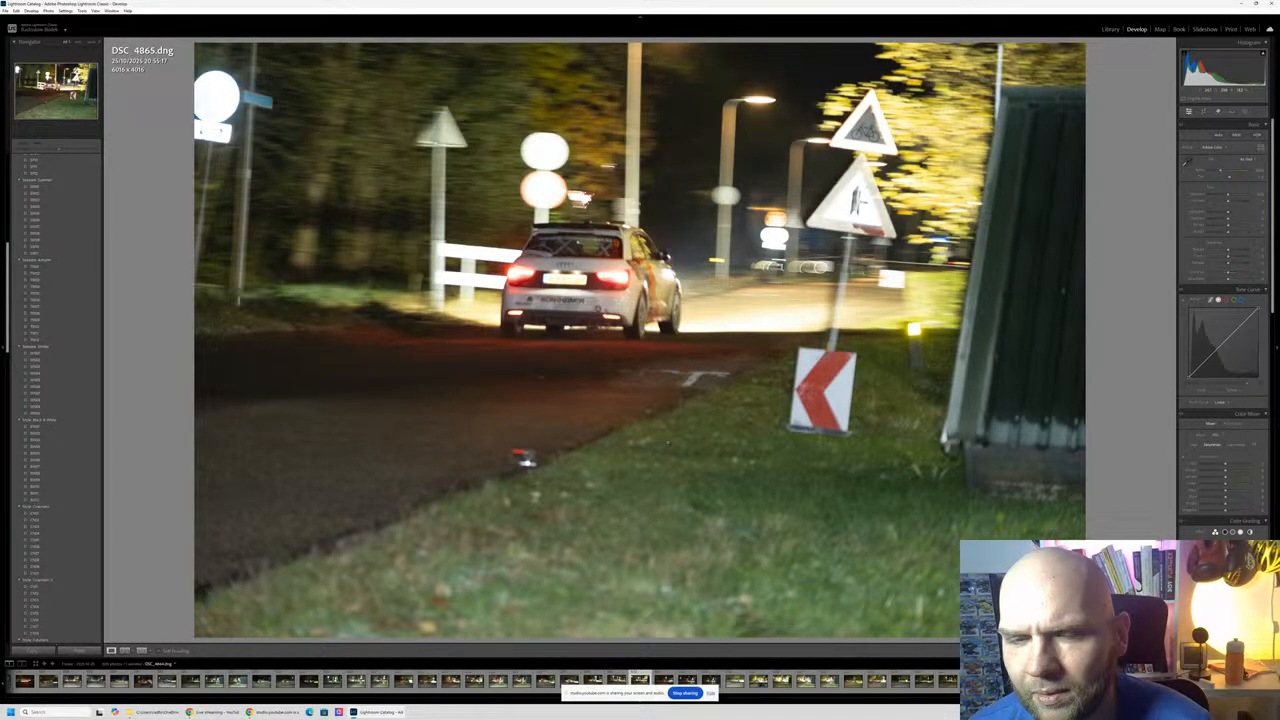
pyautogui.press('Right')
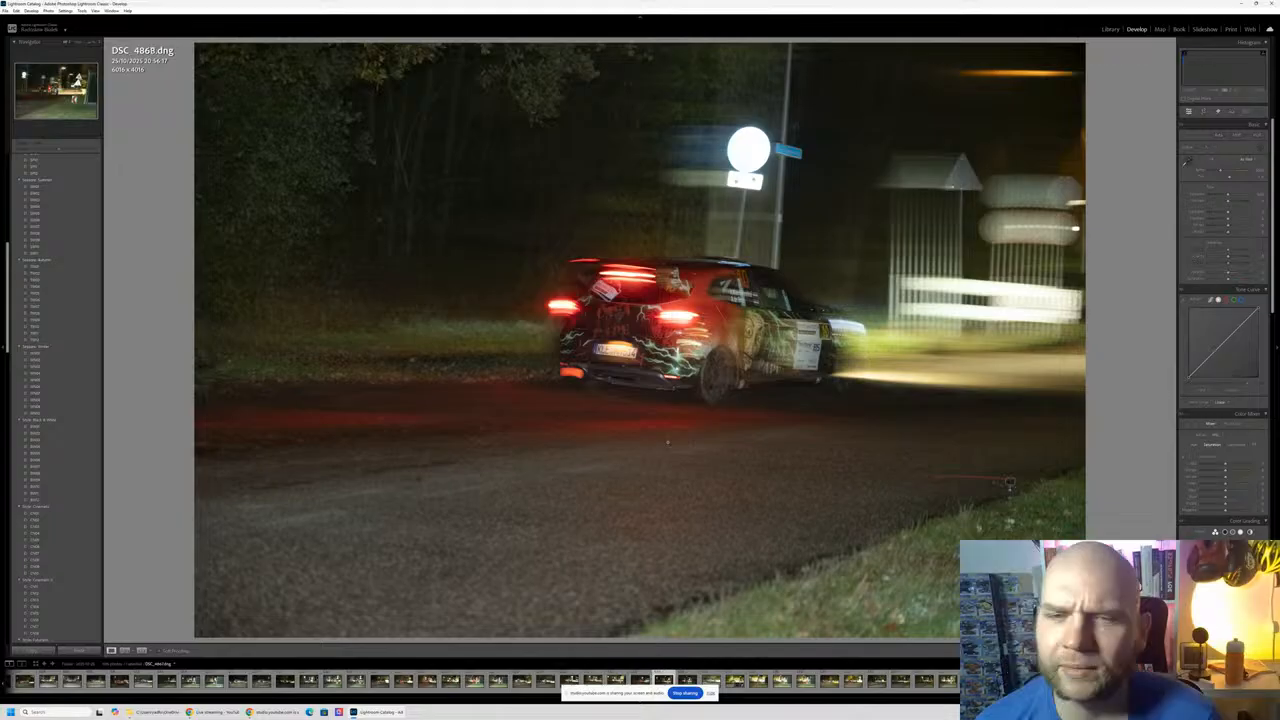
pyautogui.press('Right')
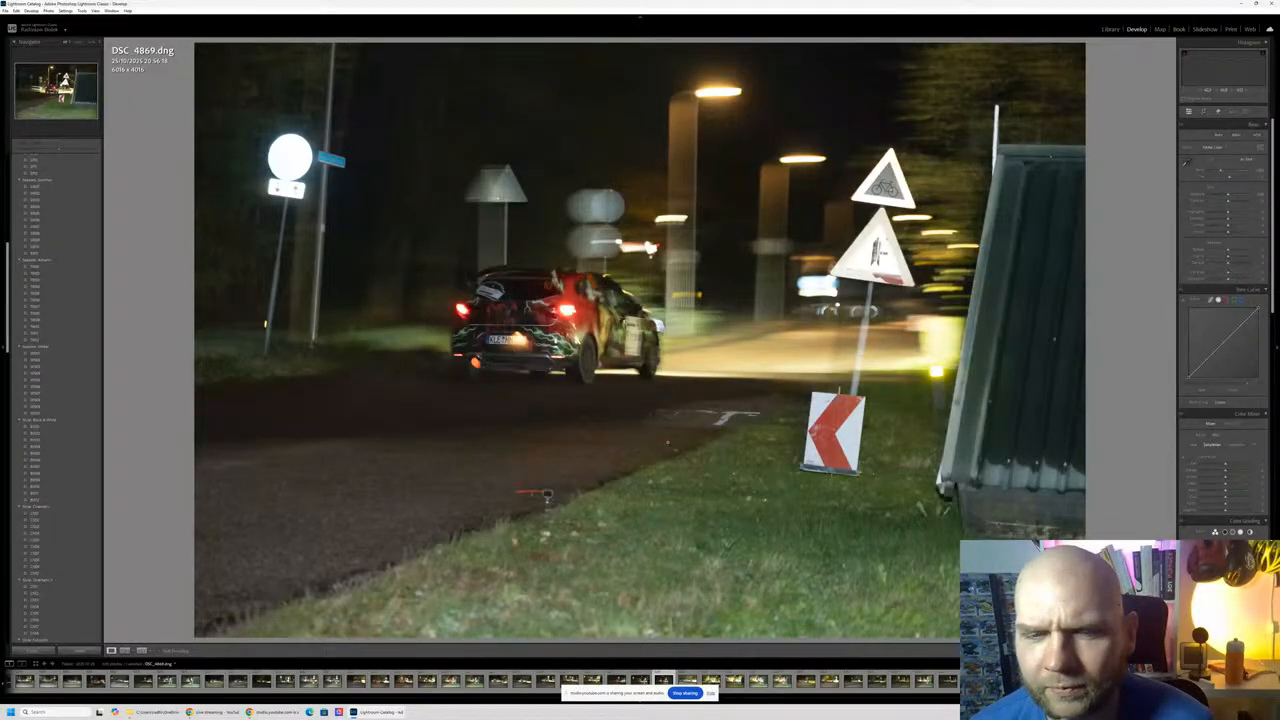
pyautogui.press('Right')
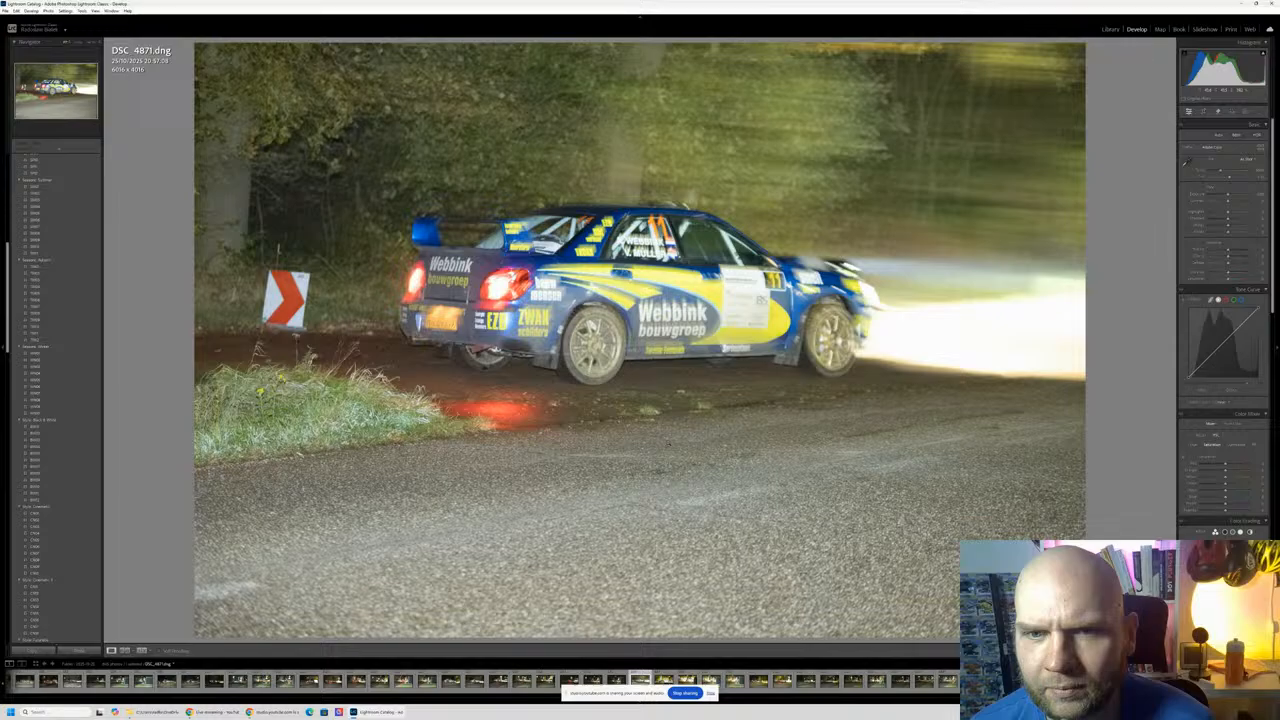
pyautogui.press('Right')
pyautogui.press('Right')
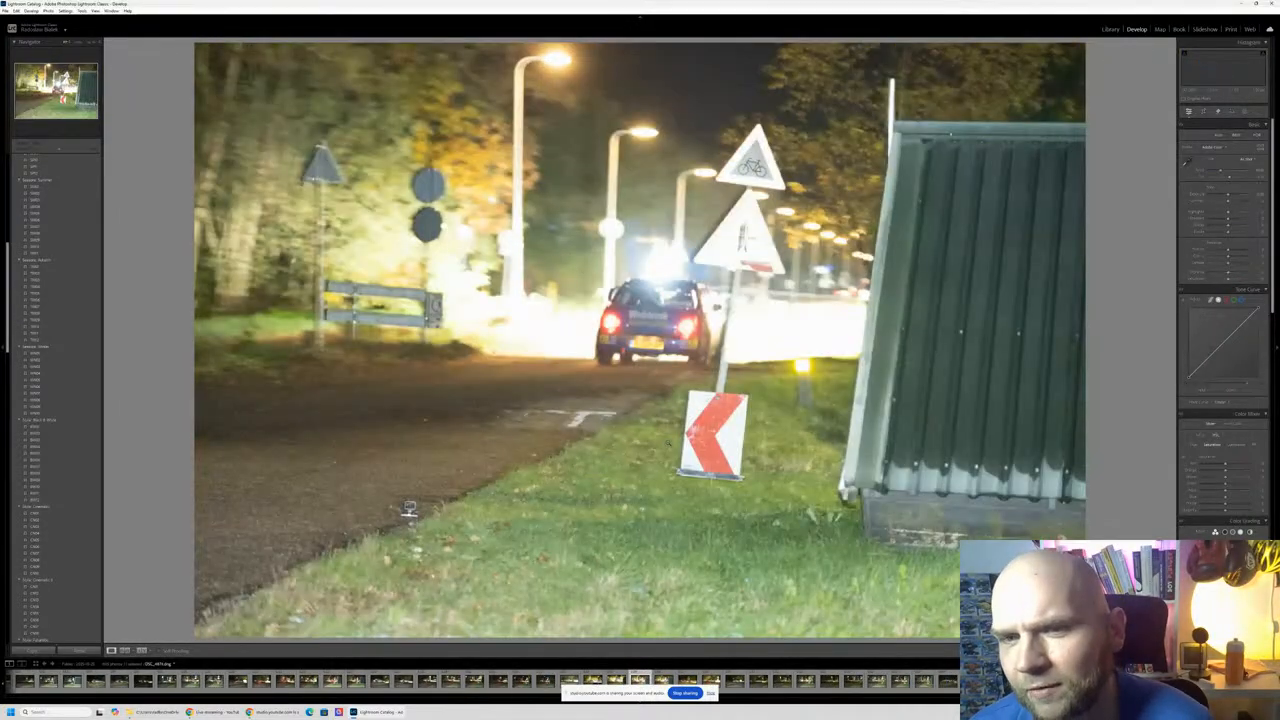
pyautogui.press('Left')
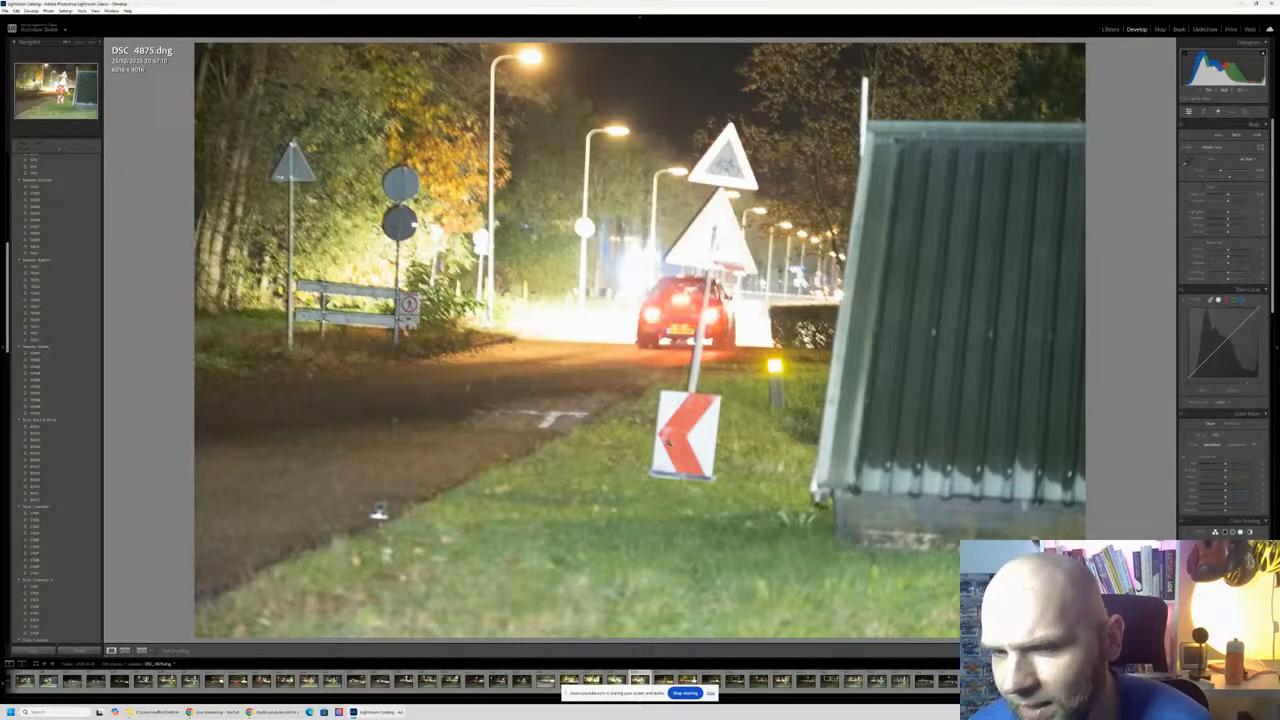
pyautogui.press('Right')
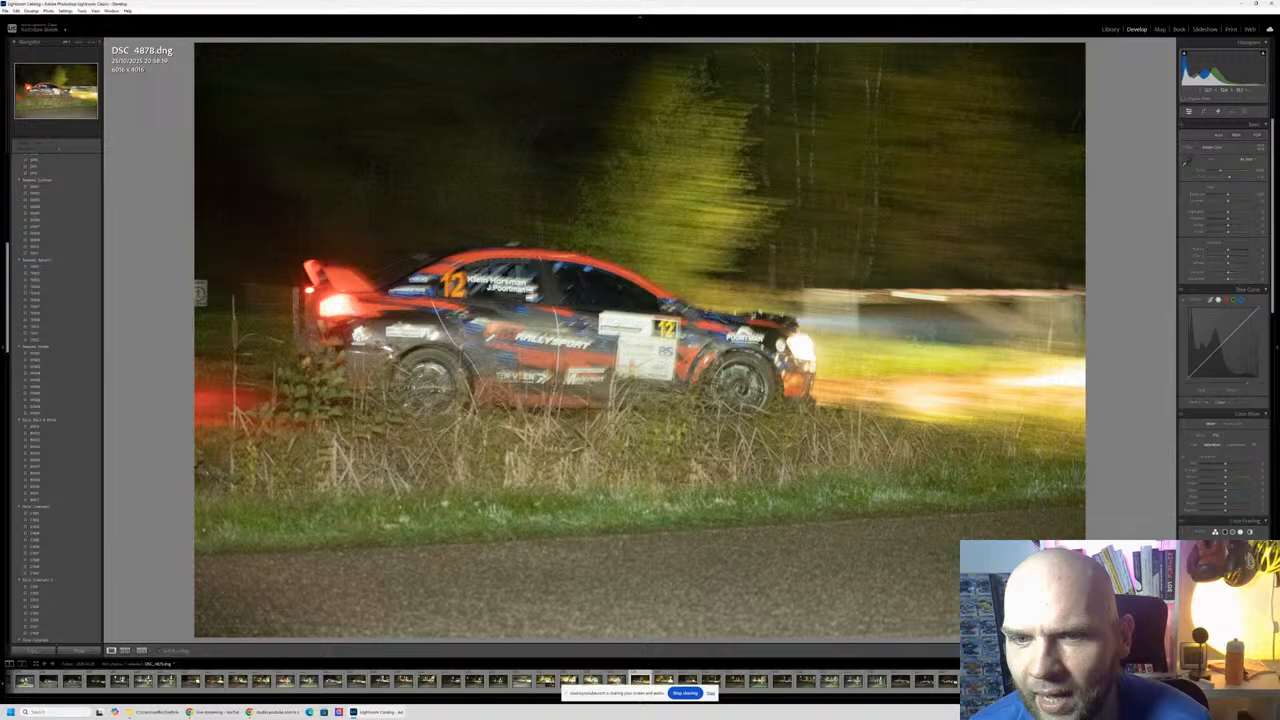
# Step: Review the frames from DSC_4885 to DSC_4888, checking the sharpness of the number 15 car in DSC_4886 up close
pyautogui.press('Right')
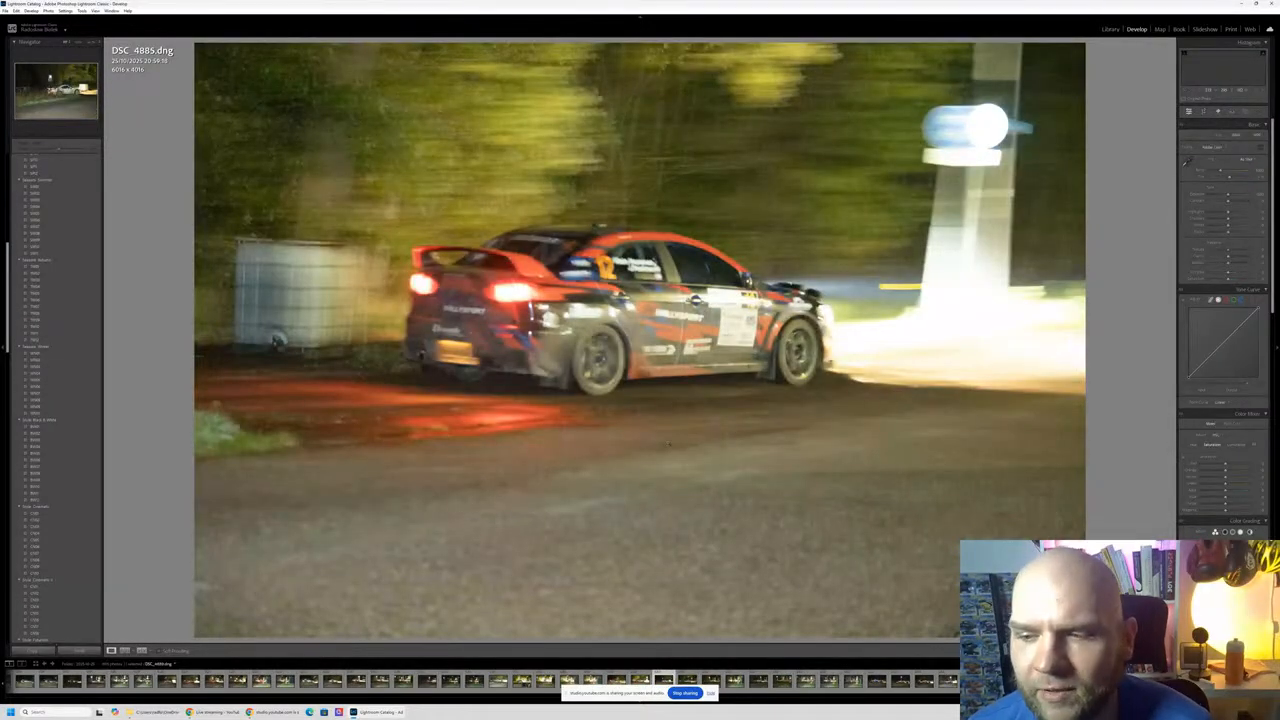
pyautogui.press('Right')
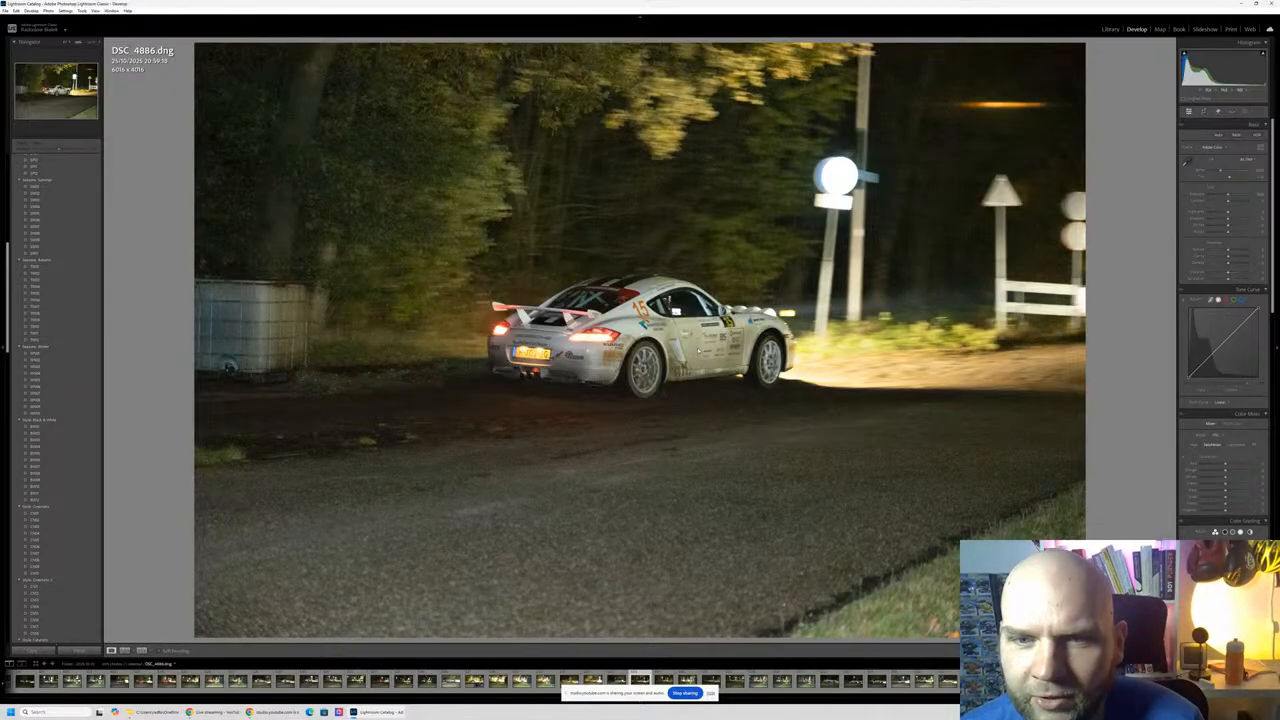
pyautogui.click(698, 350)
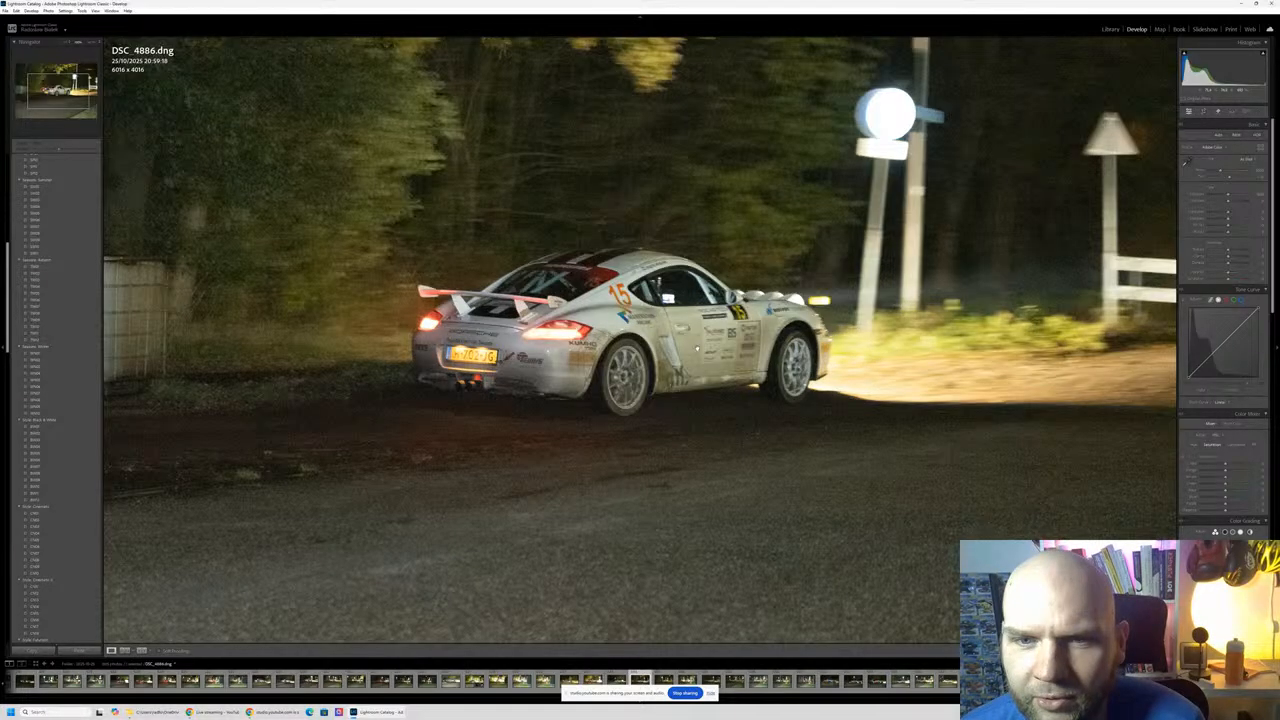
pyautogui.press('Right')
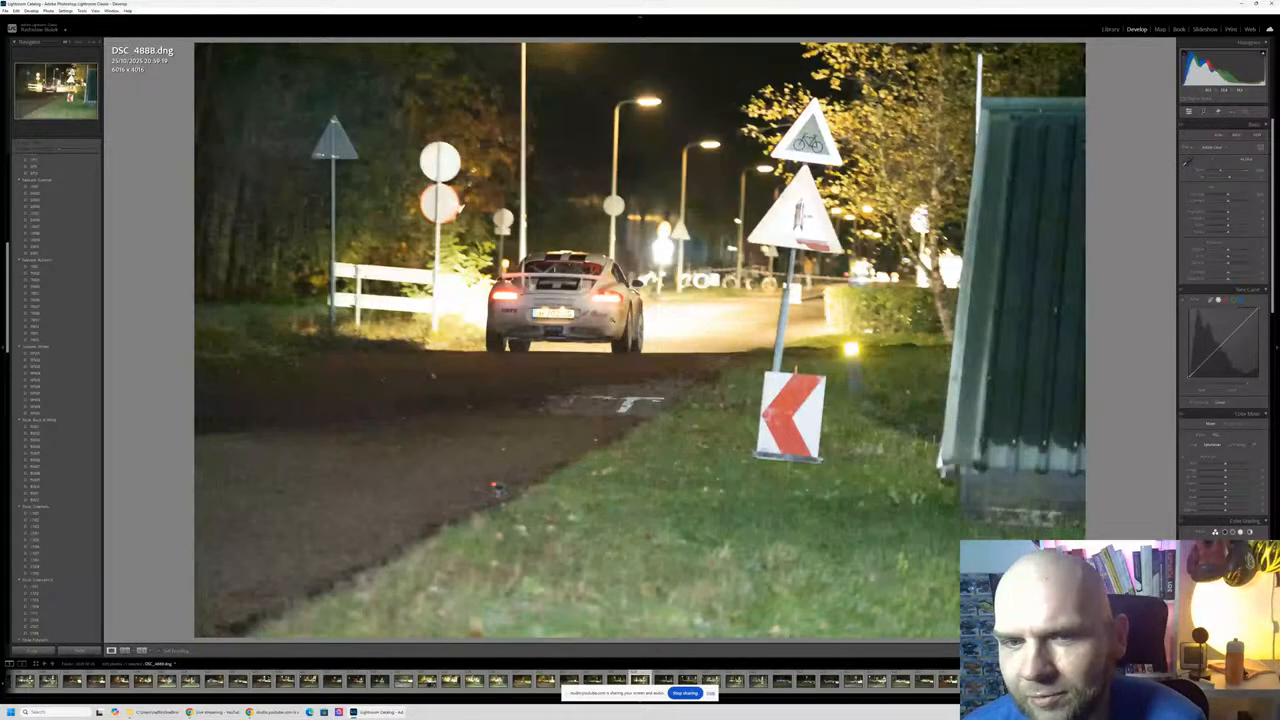
# Step: Review the frames from DSC_4888 to DSC_4896, including the orange and silver car driving away, for keepers
pyautogui.press('Right')
pyautogui.press('Right')
pyautogui.press('Right')
pyautogui.press('Right')
pyautogui.press('Right')
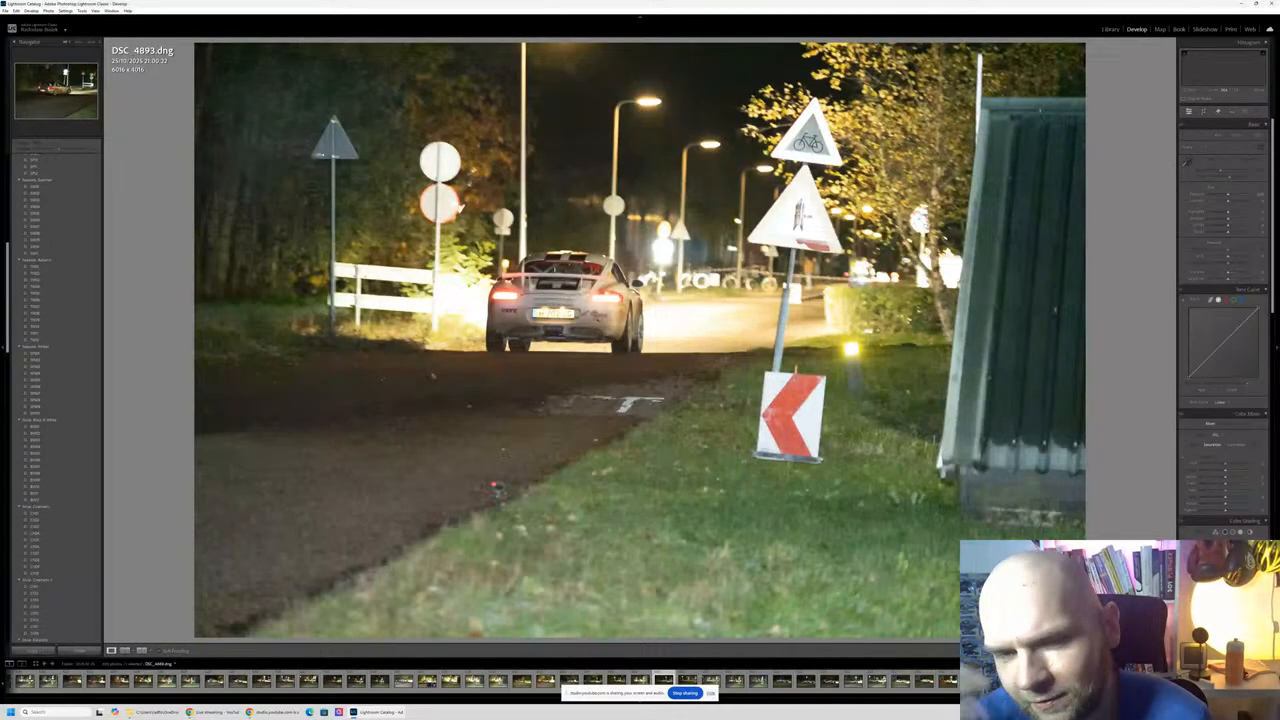
pyautogui.press('Right')
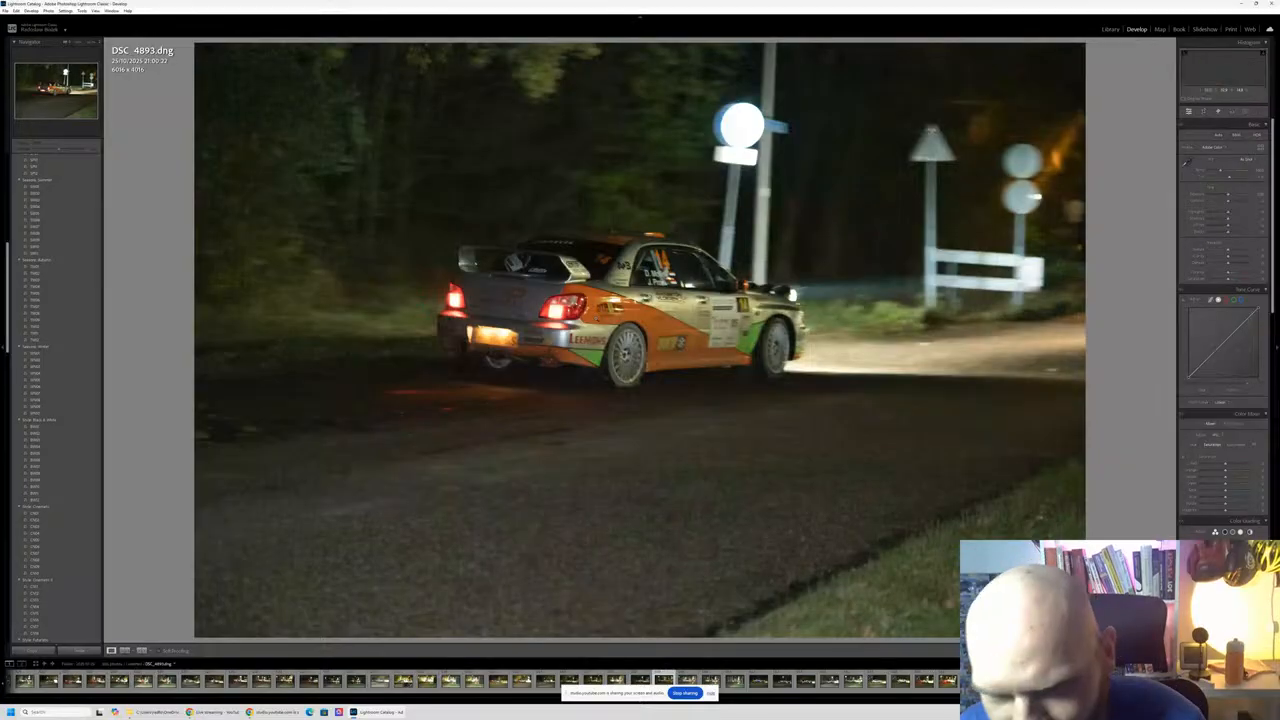
pyautogui.press('Right')
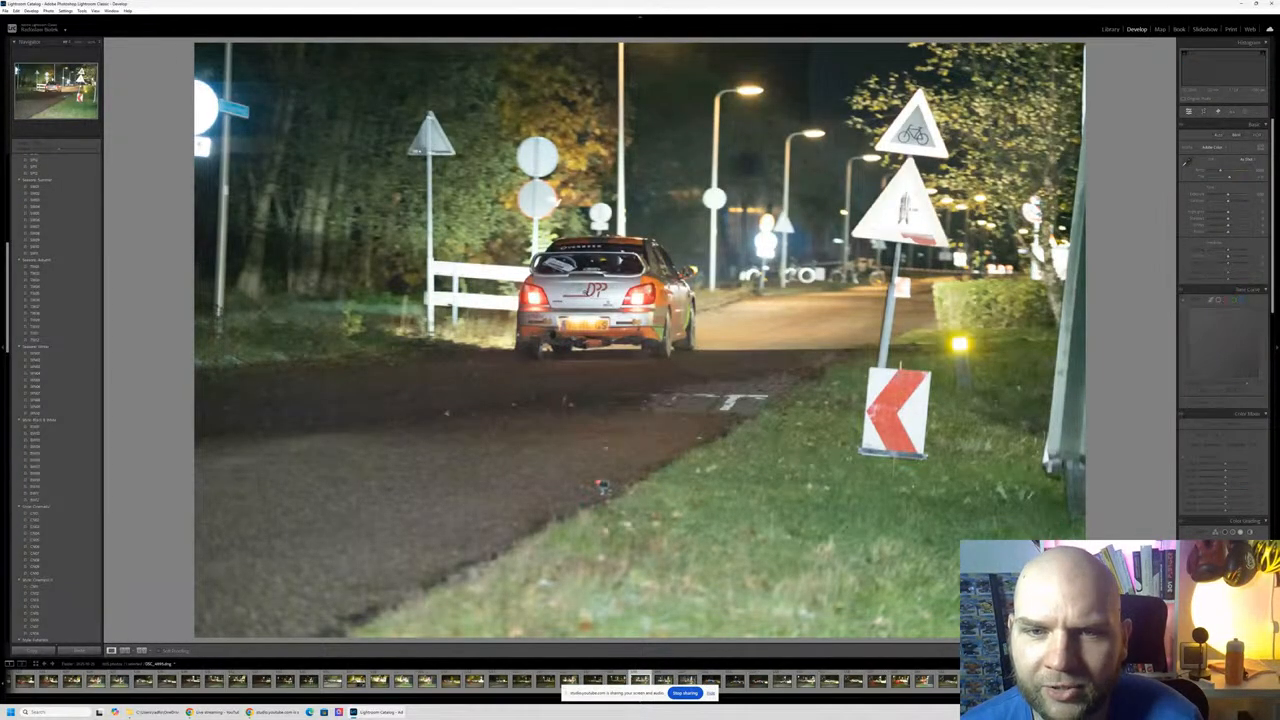
pyautogui.press('Right')
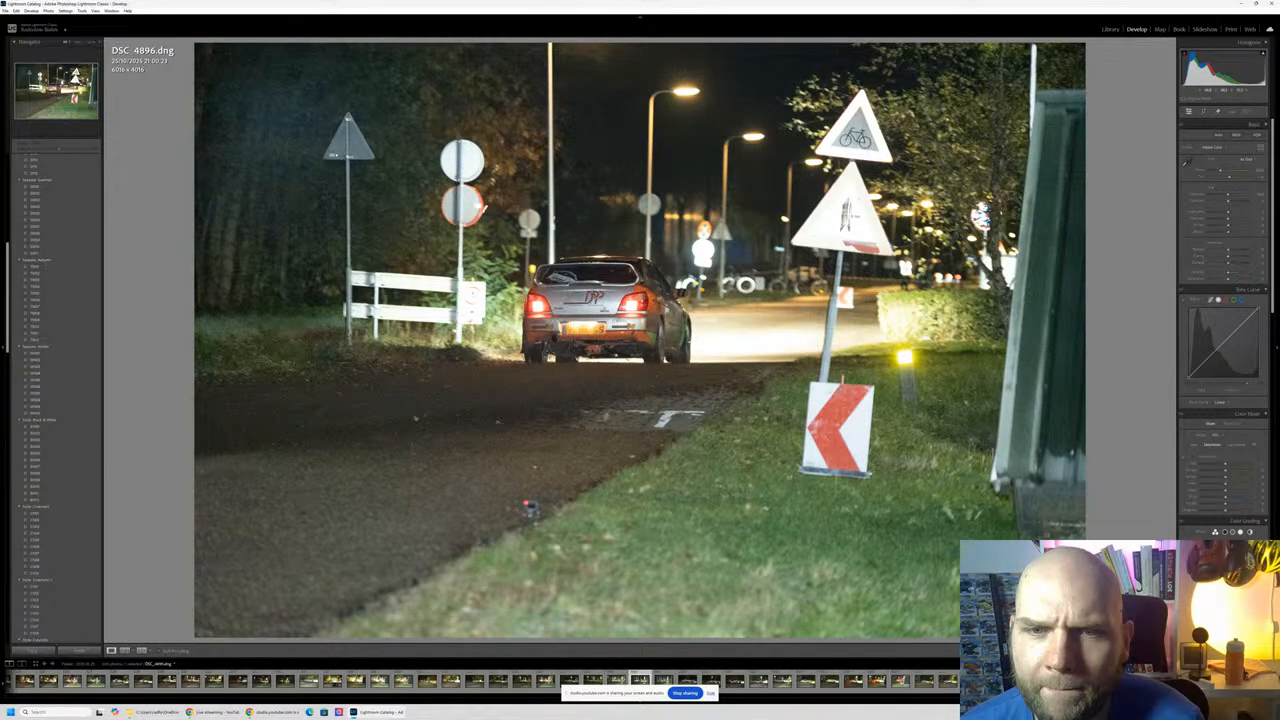
# Step: Review the number 16 car sequence from DSC_4899 to DSC_4902 for sharp, well-composed shots
pyautogui.press('Right')
pyautogui.press('Right')
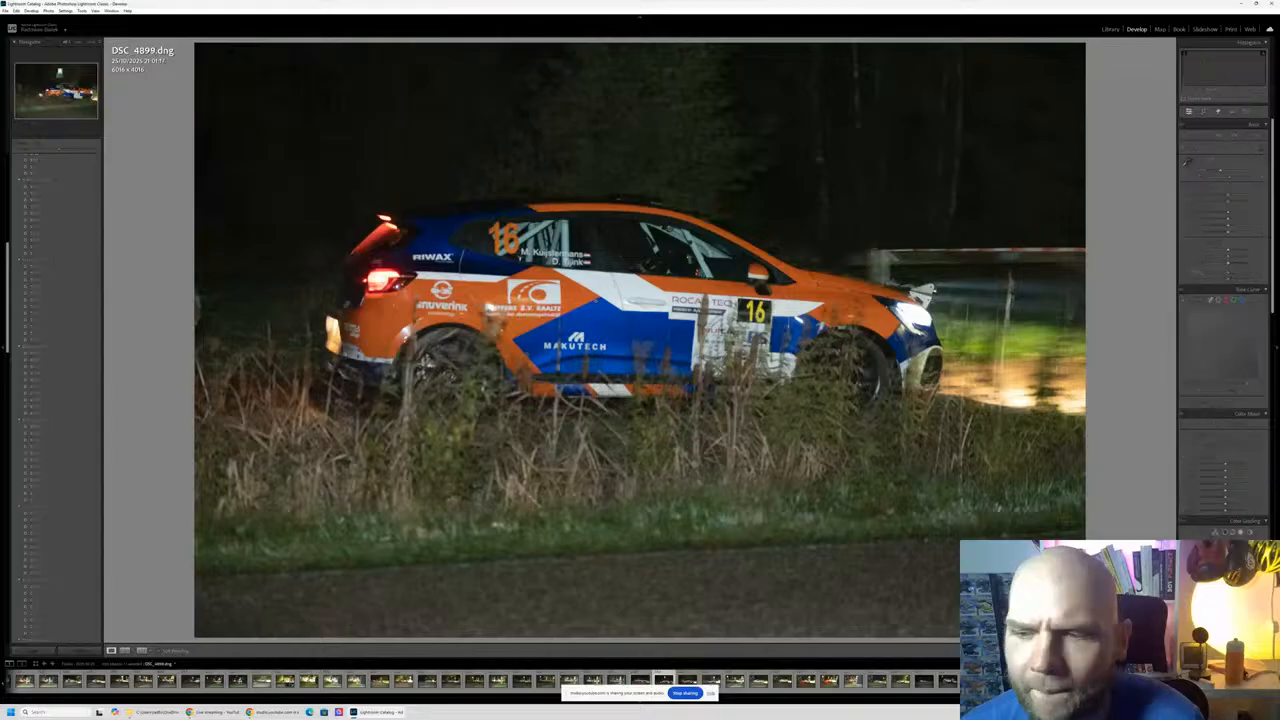
pyautogui.press('Right')
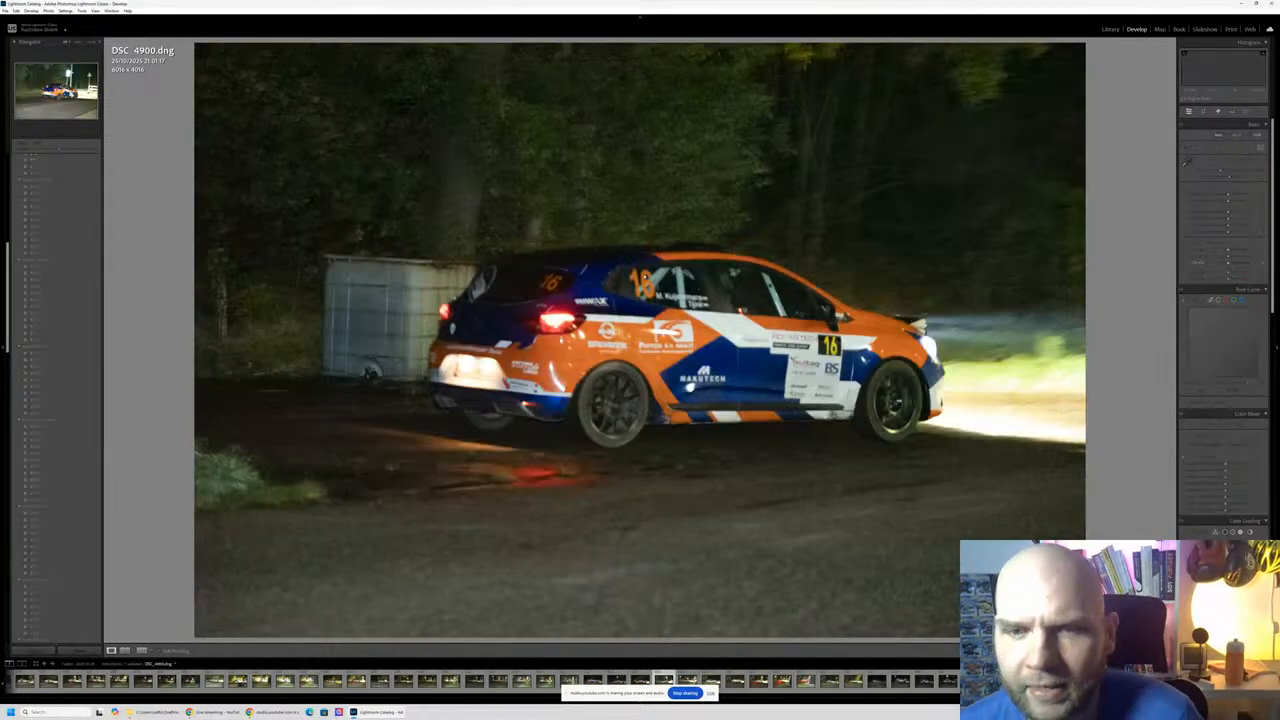
pyautogui.press('Right')
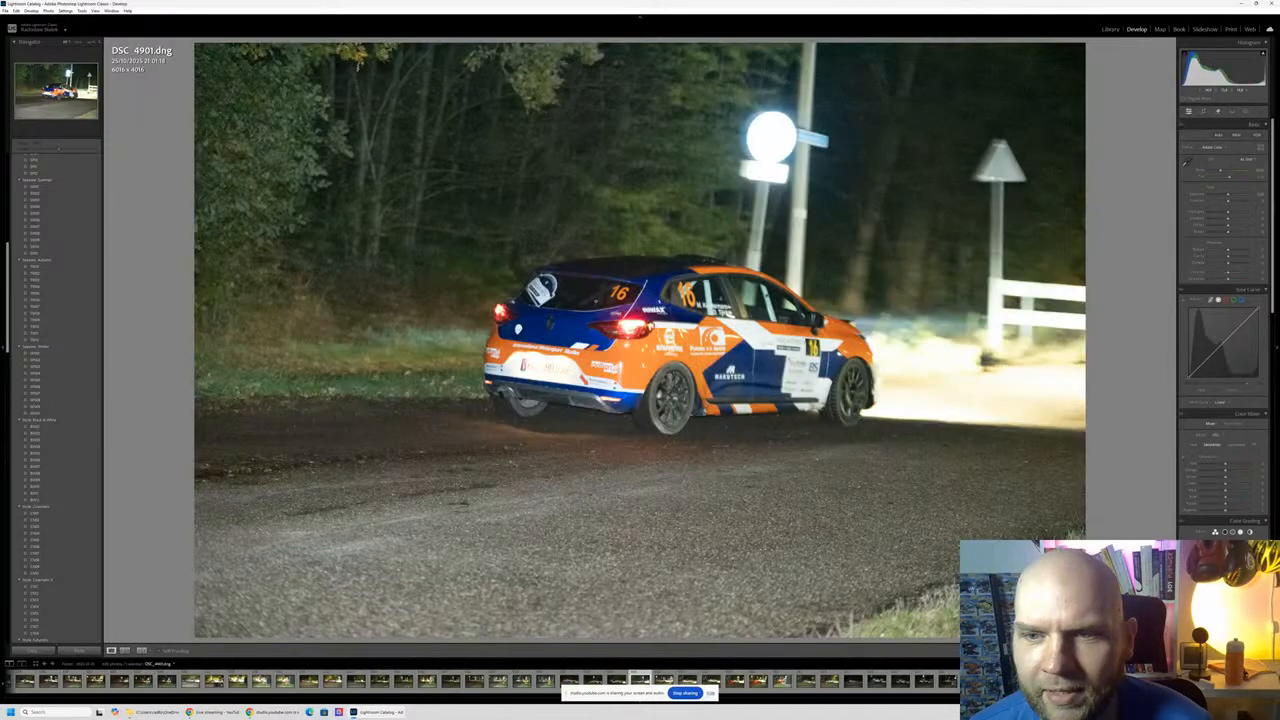
pyautogui.press('Right')
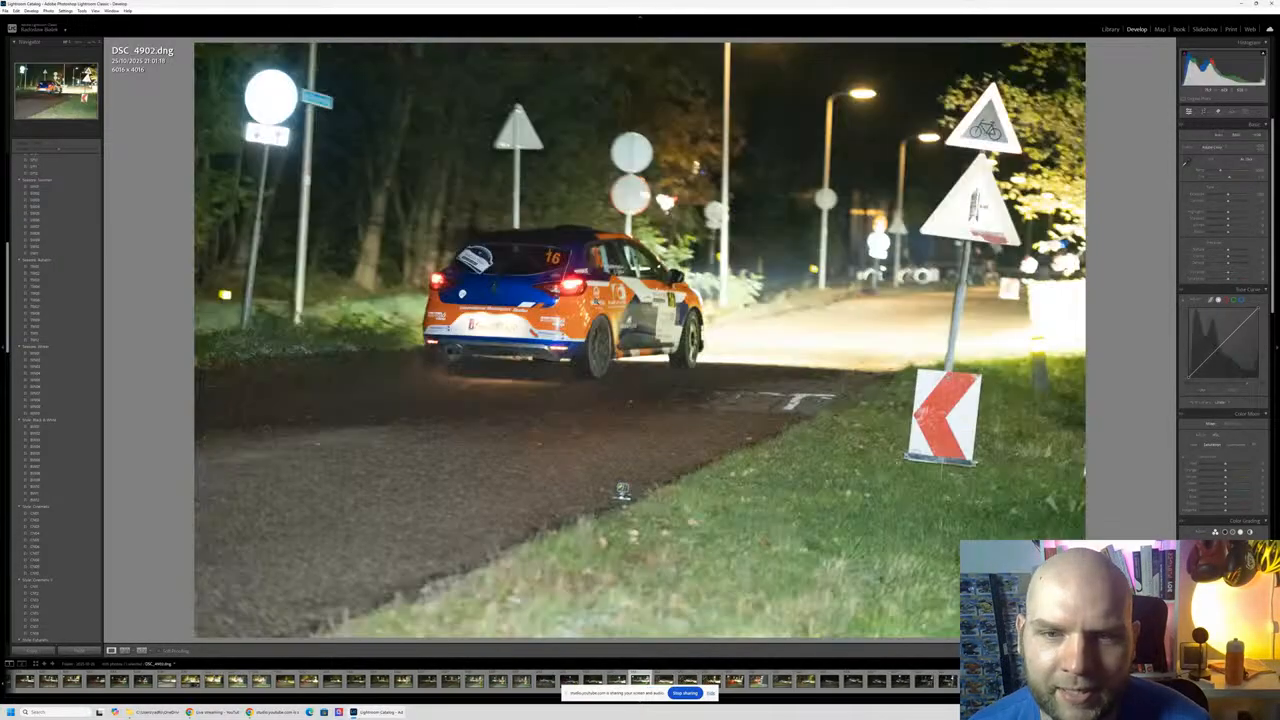
# Step: Review the number 17 car sequence from DSC_4904 to DSC_4908 for keepers
pyautogui.press('Right')
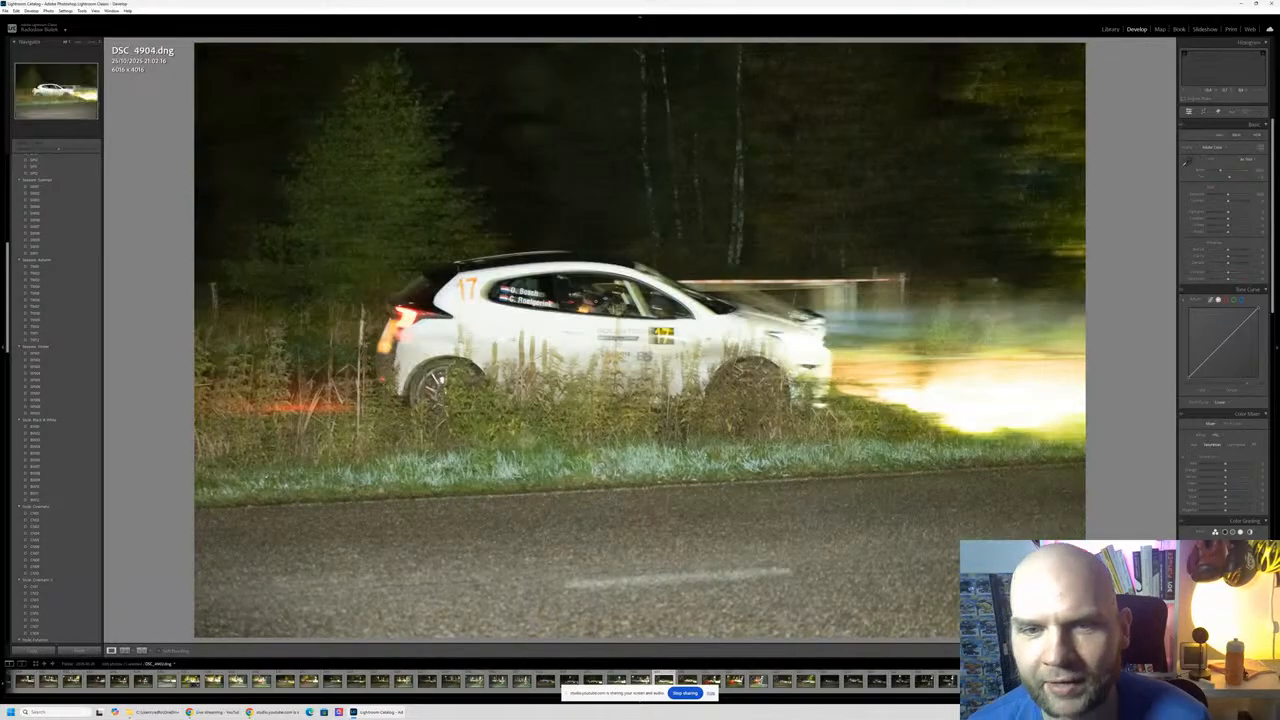
pyautogui.press('Right')
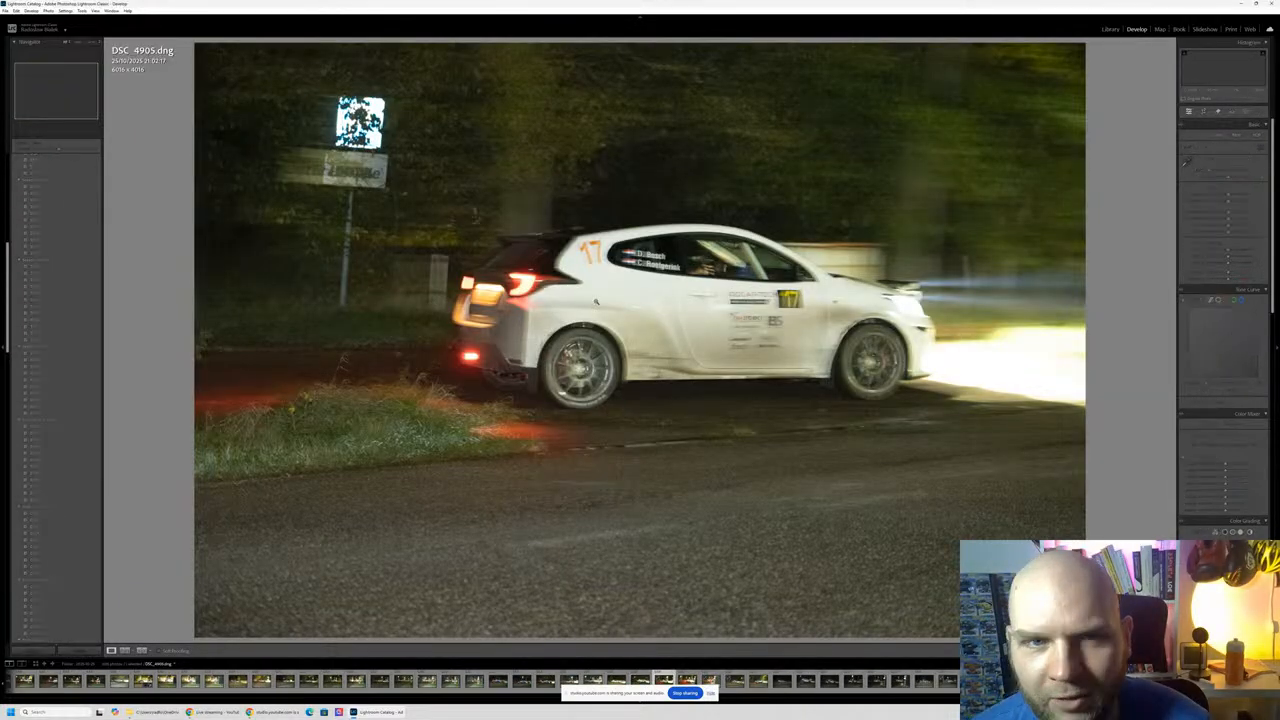
pyautogui.press('Right')
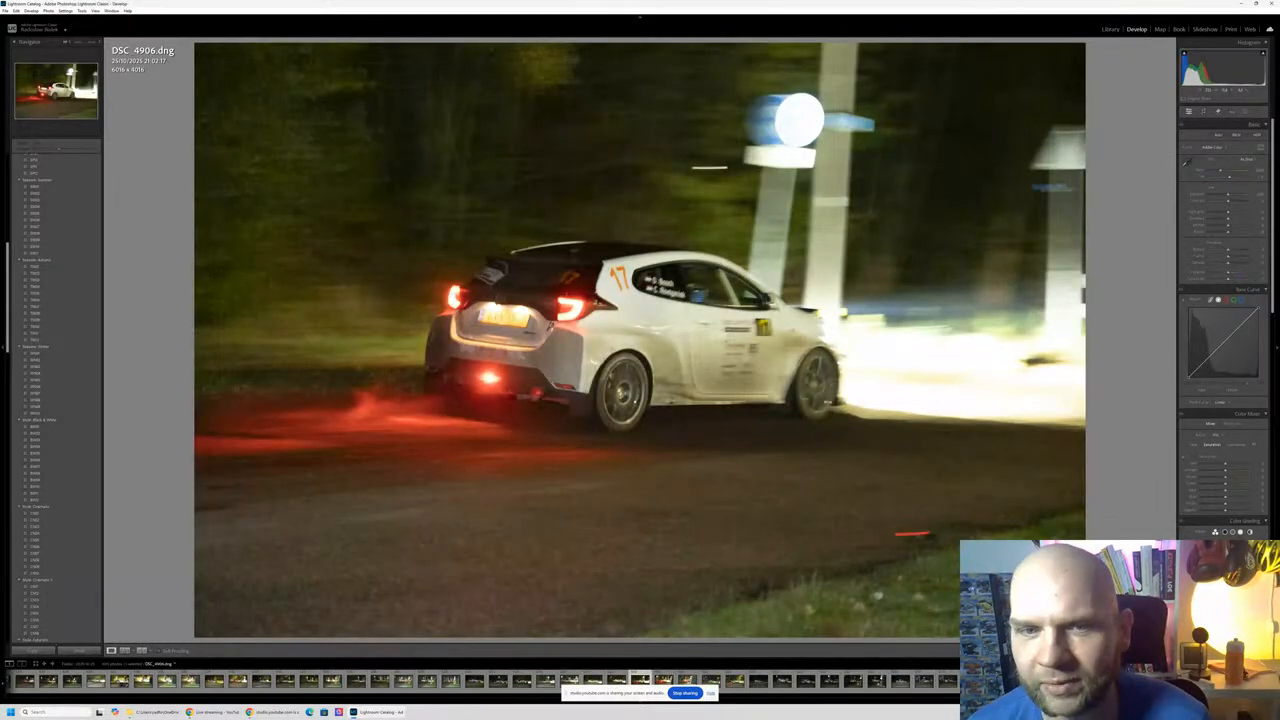
pyautogui.press('Right')
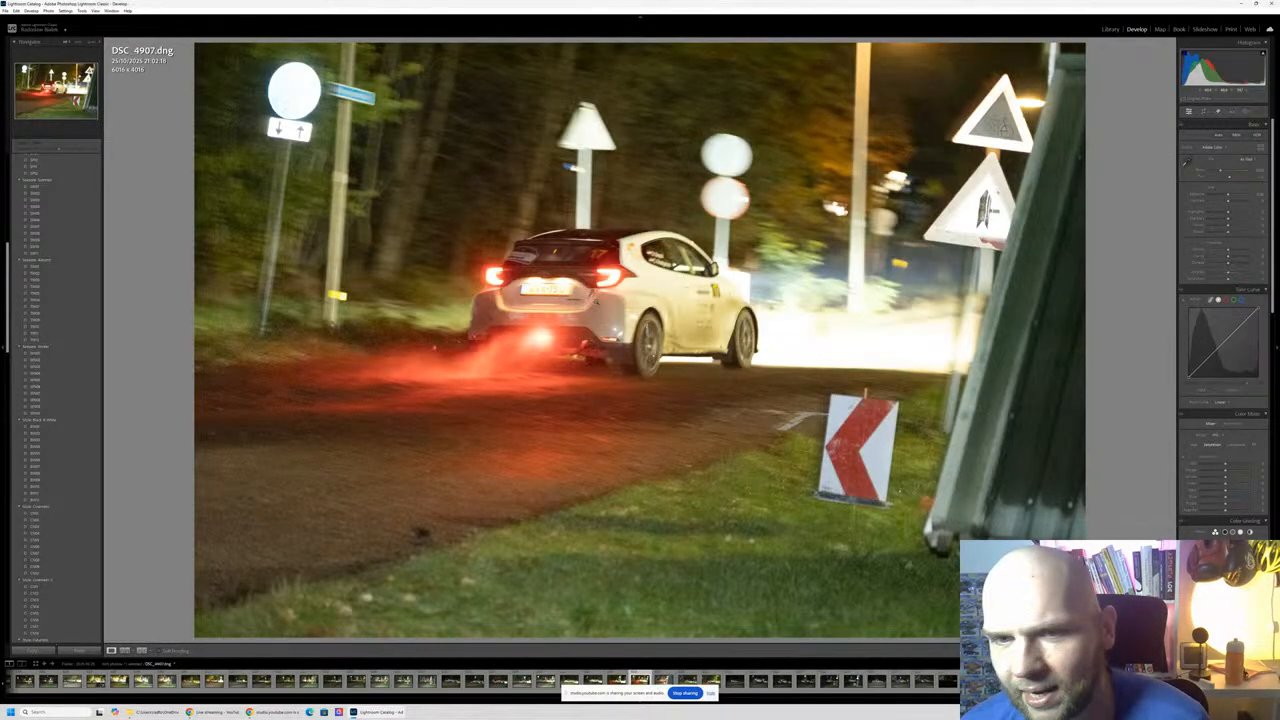
pyautogui.press('Right')
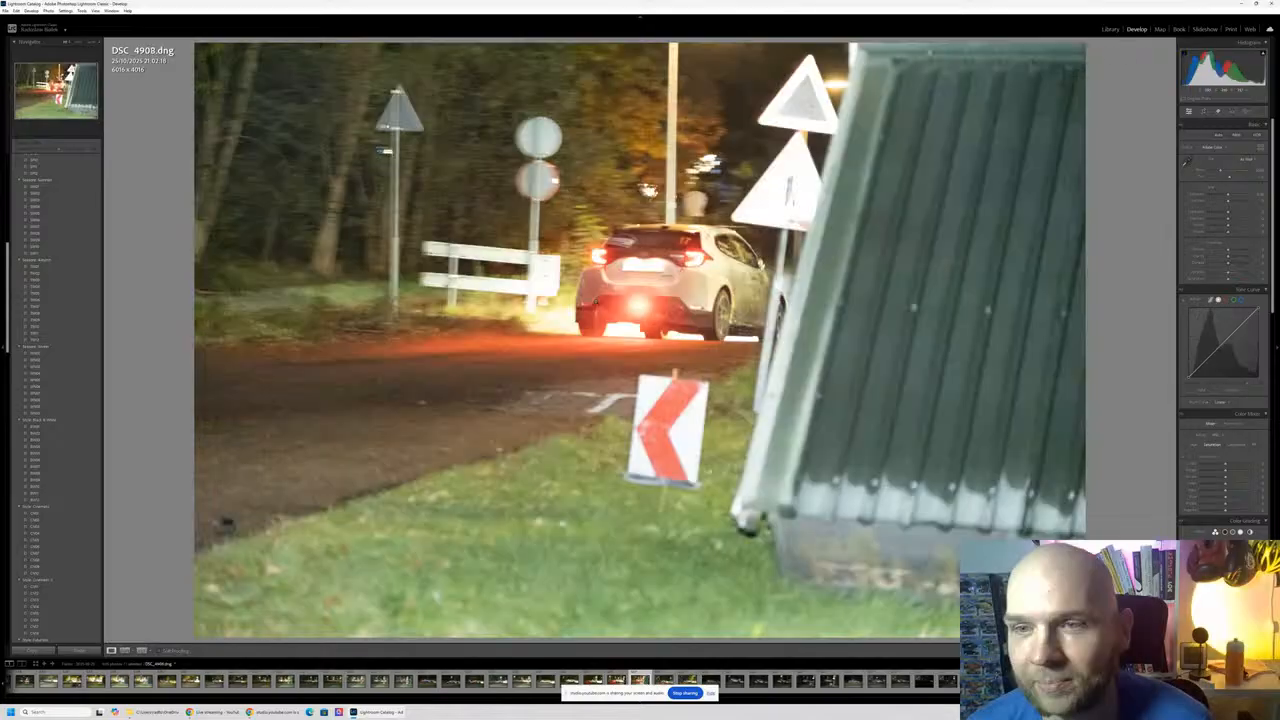
# Step: Review the frames from DSC_4909 to DSC_4914, starting with the number 18 car, for keepers
pyautogui.press('Right')
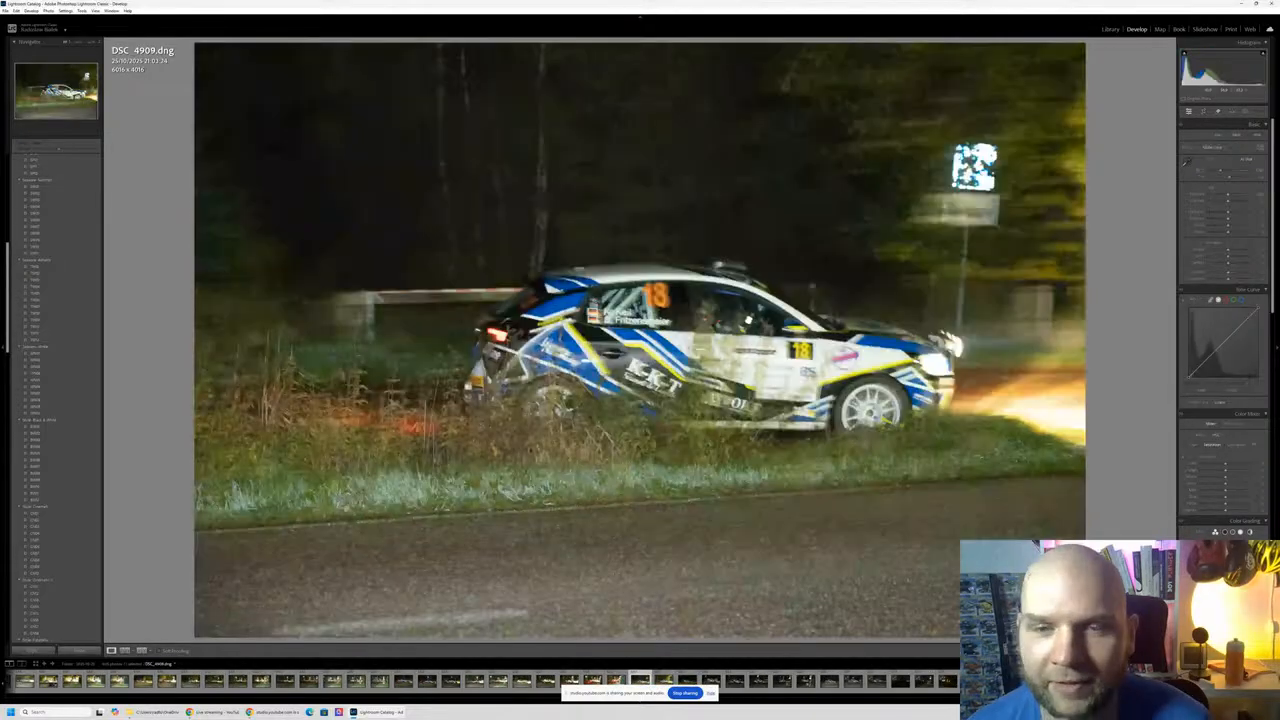
pyautogui.press('Right')
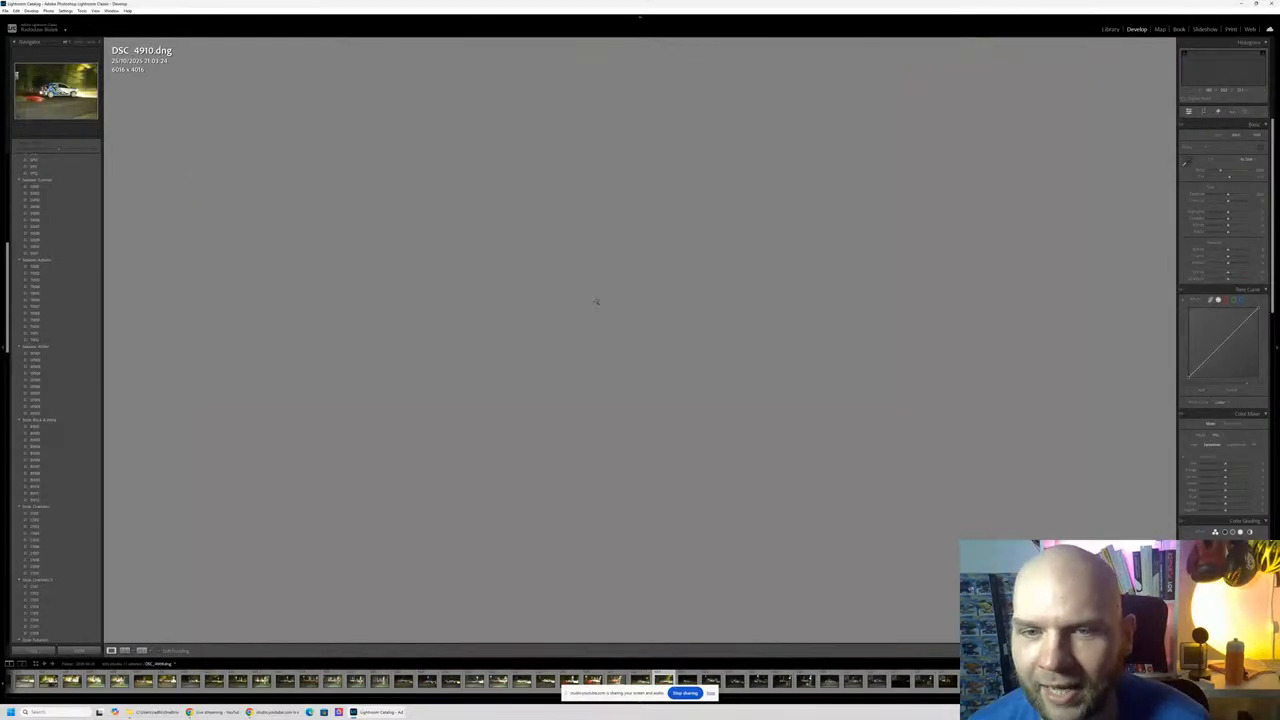
pyautogui.press('Right')
pyautogui.press('Right')
pyautogui.press('Right')
pyautogui.press('Right')
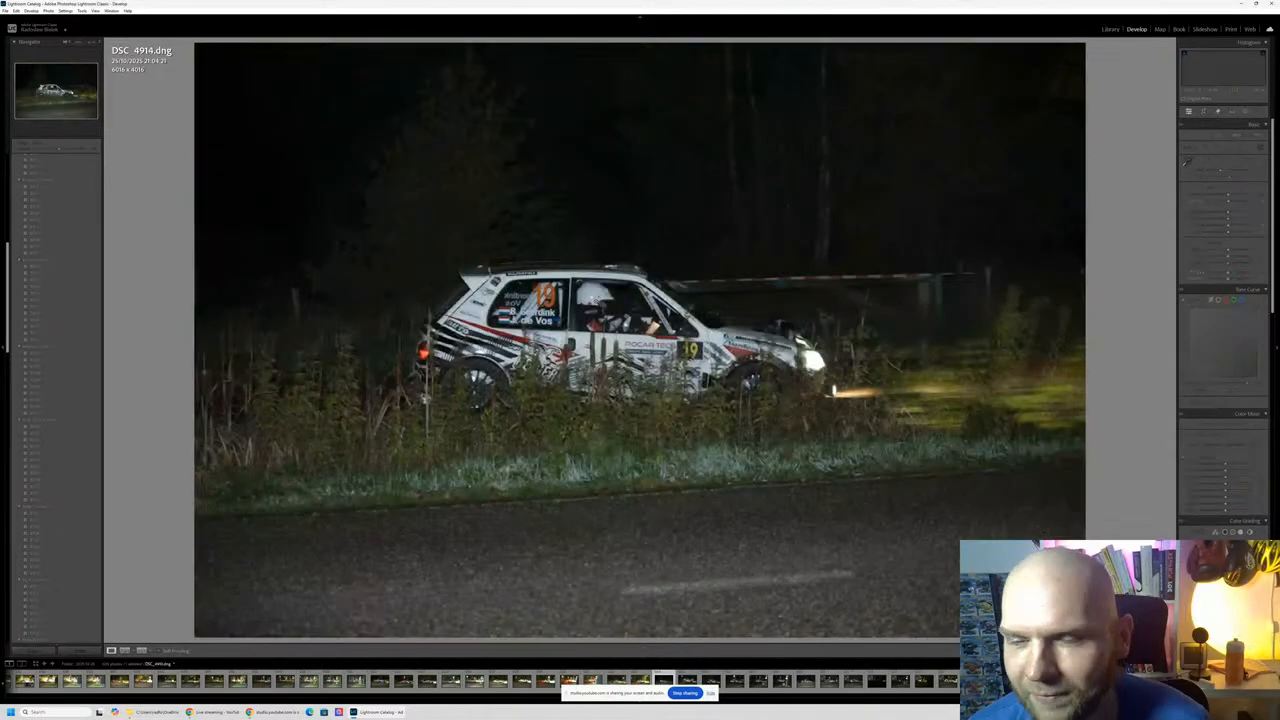
# Step: Review the frames from DSC_4915 to DSC_4920, covering the number 19 car and the first number 20 shot
pyautogui.press('Right')
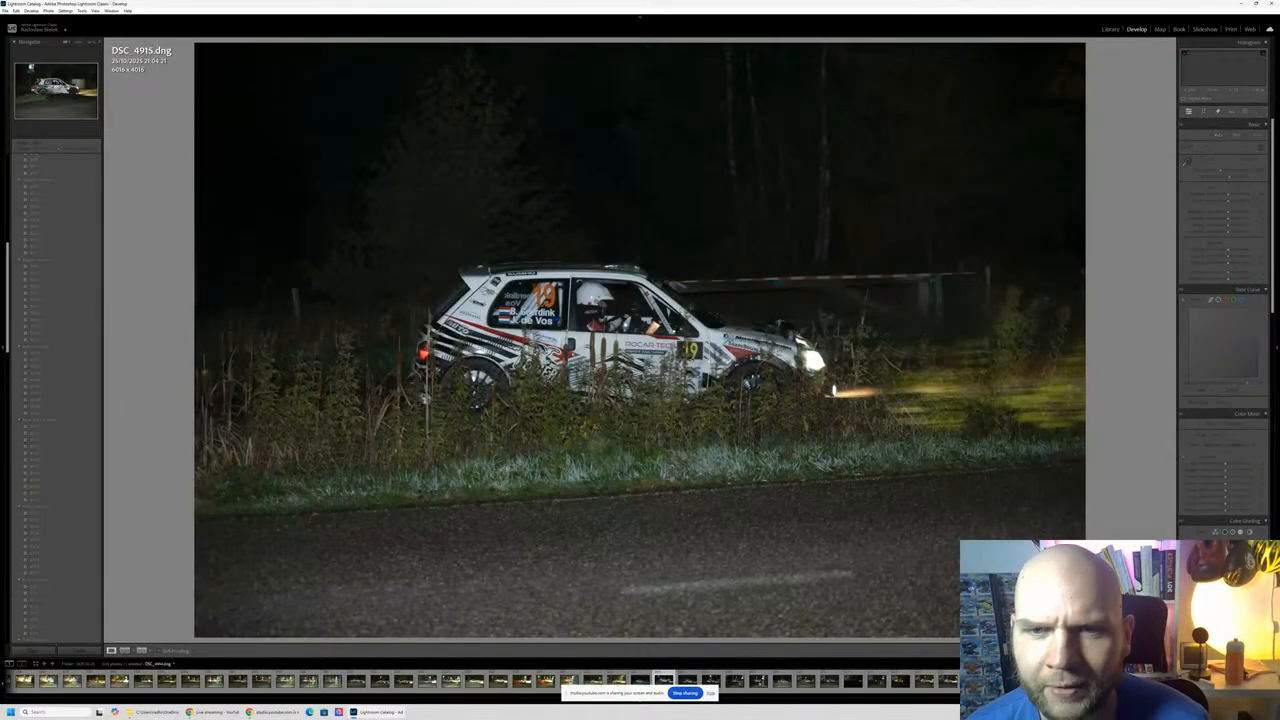
pyautogui.press('Right')
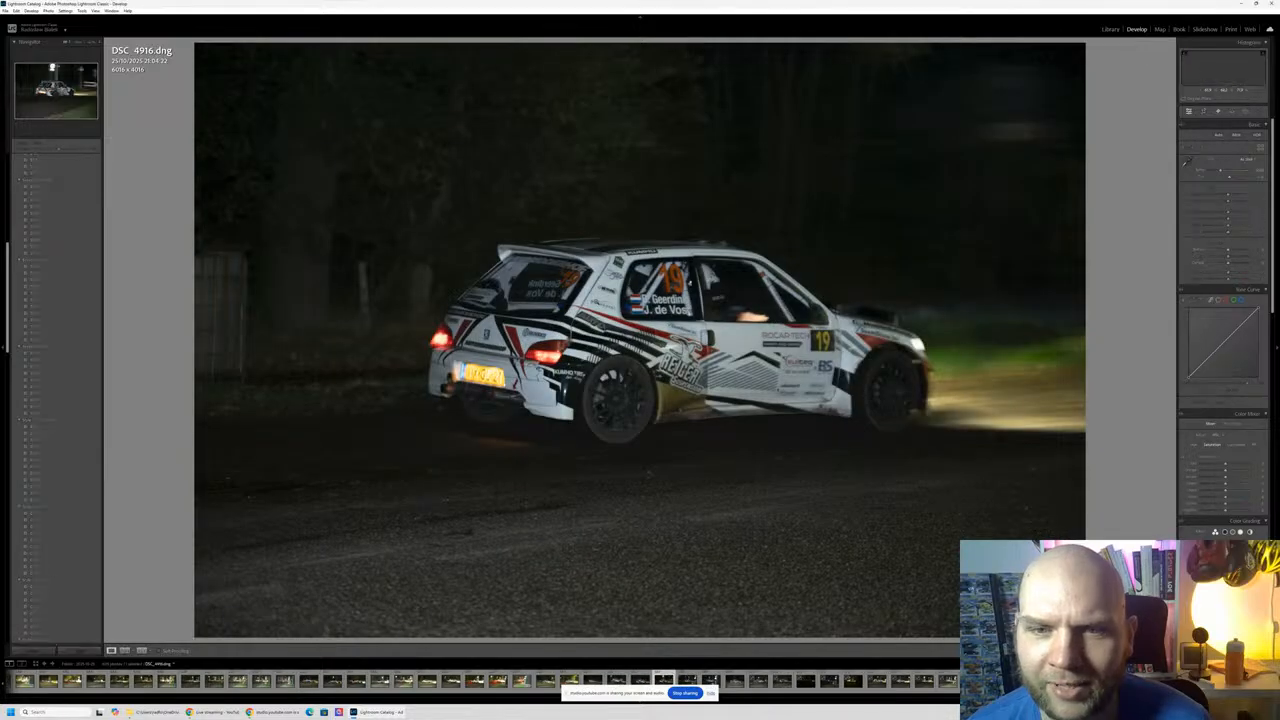
pyautogui.press('Right')
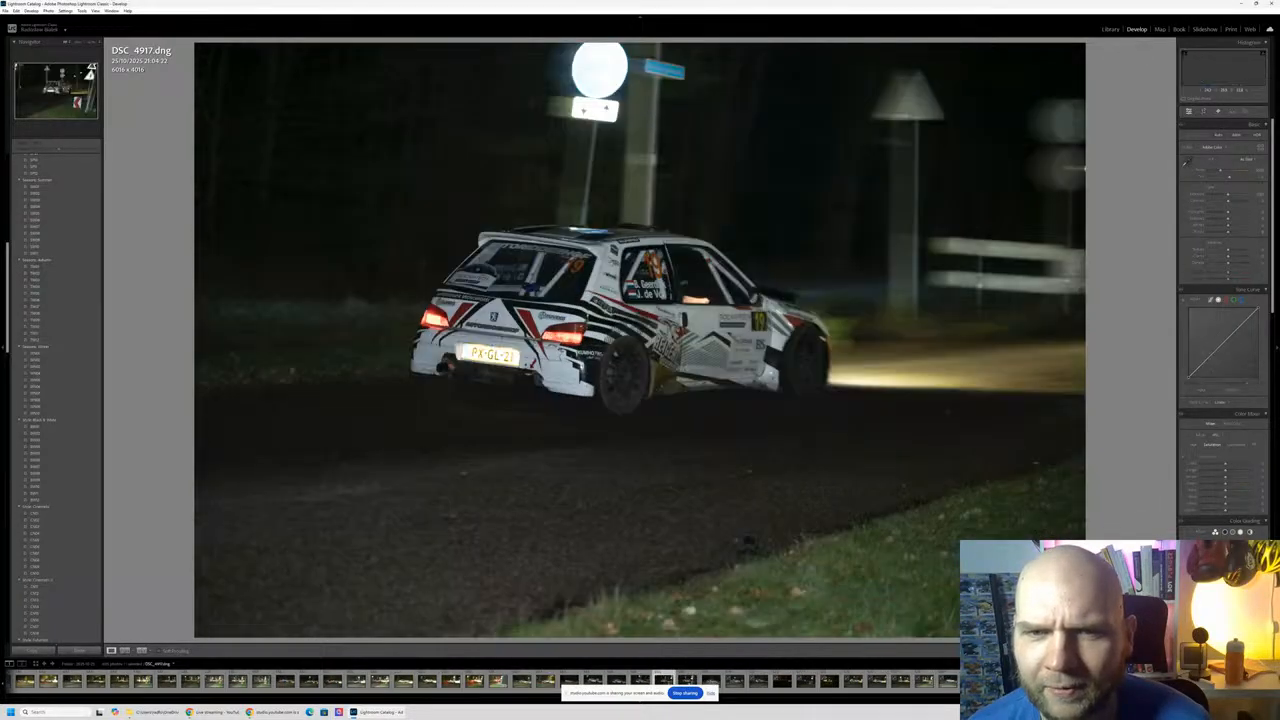
pyautogui.press('Right')
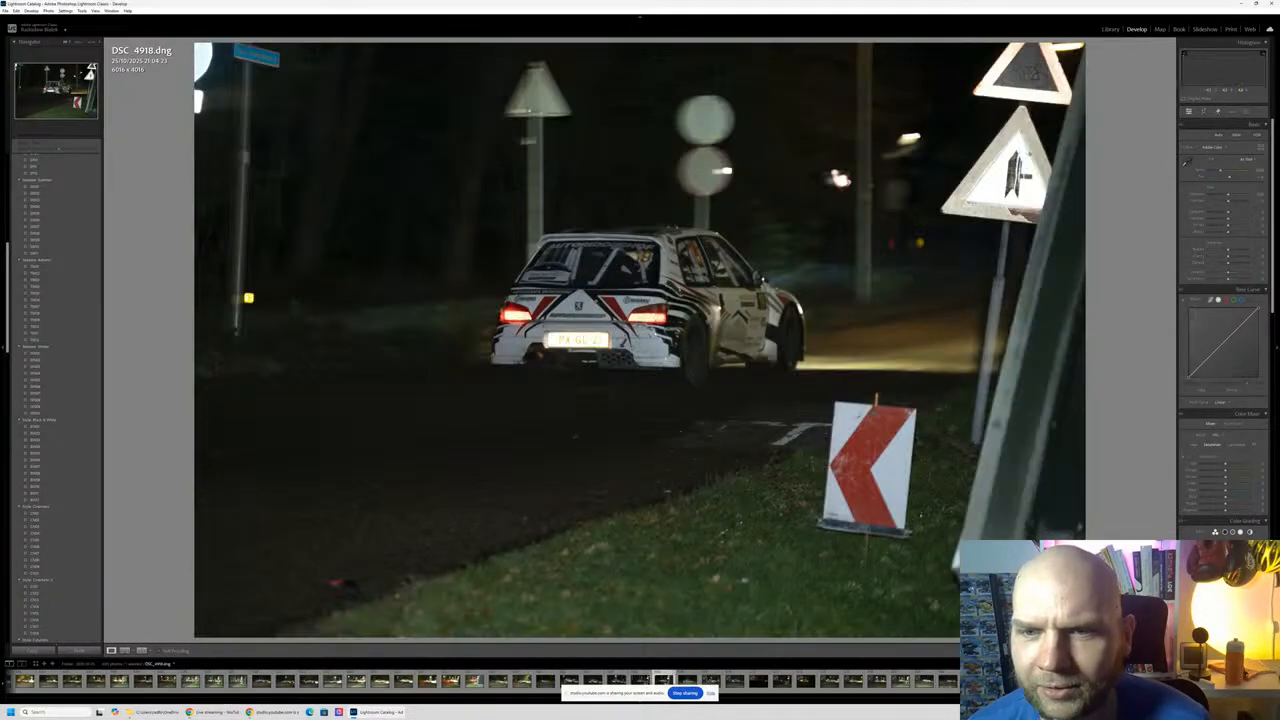
pyautogui.press('Right')
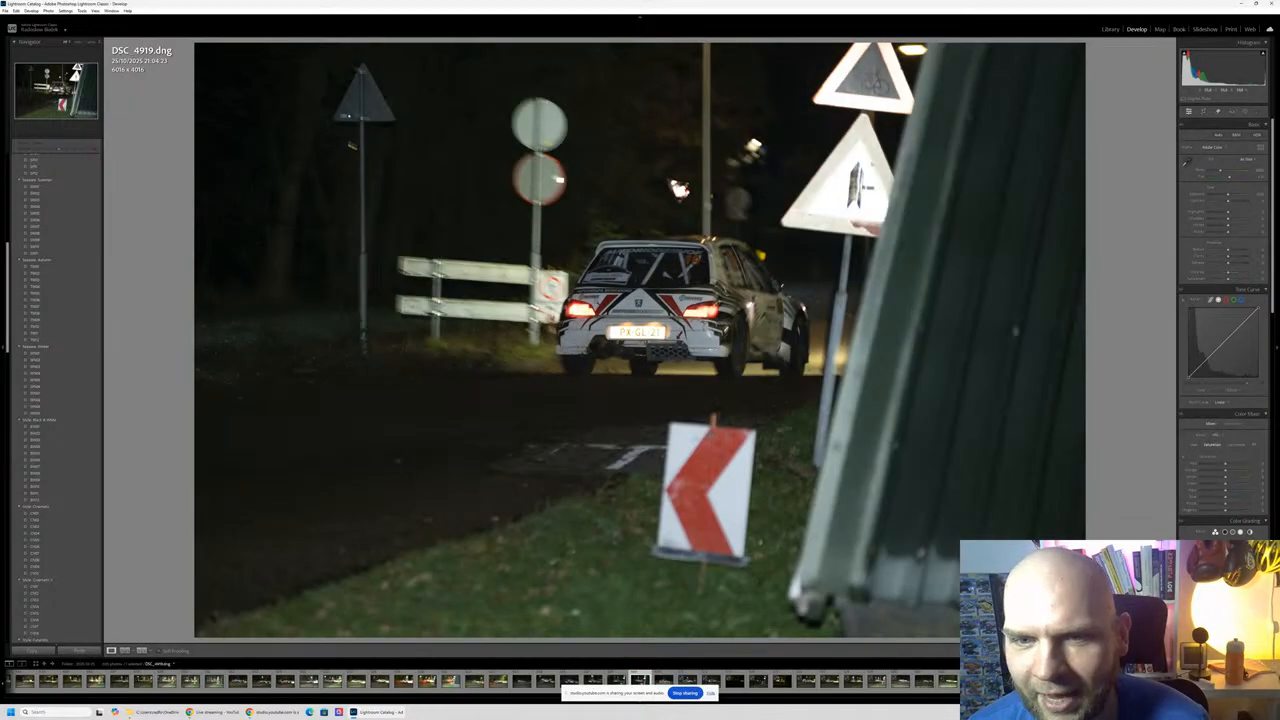
pyautogui.press('Right')
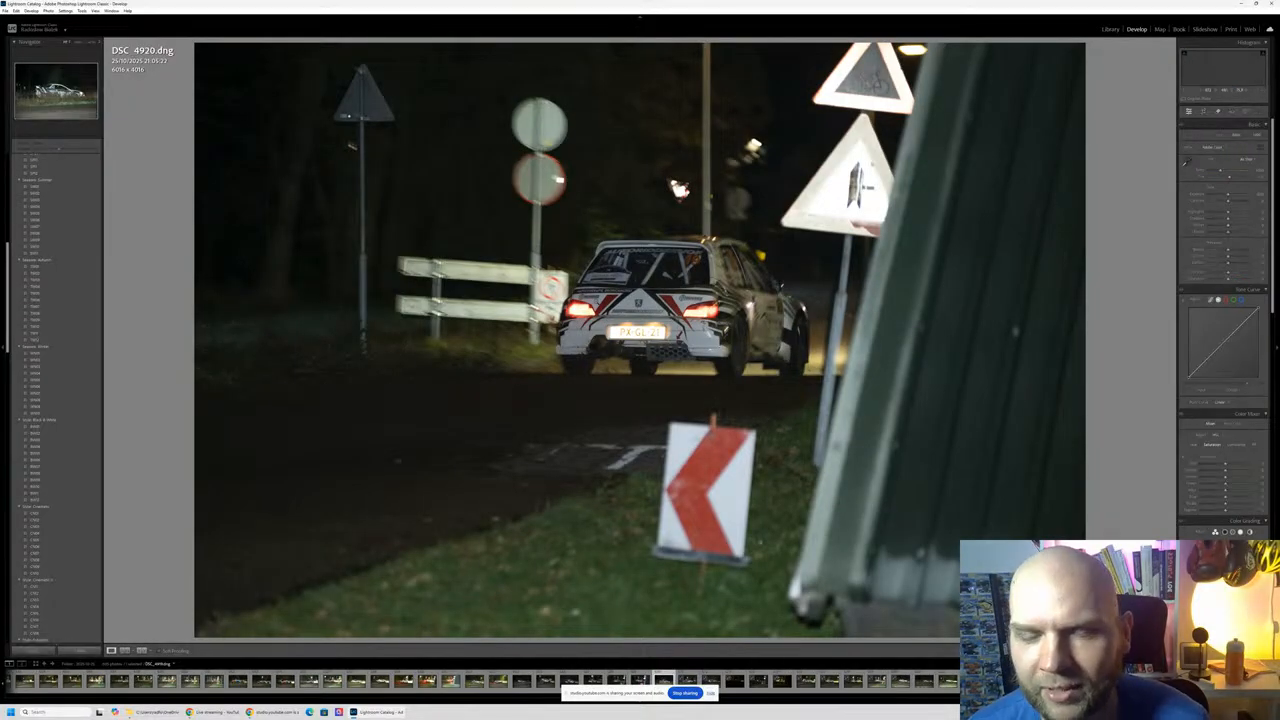
pyautogui.press('Right')
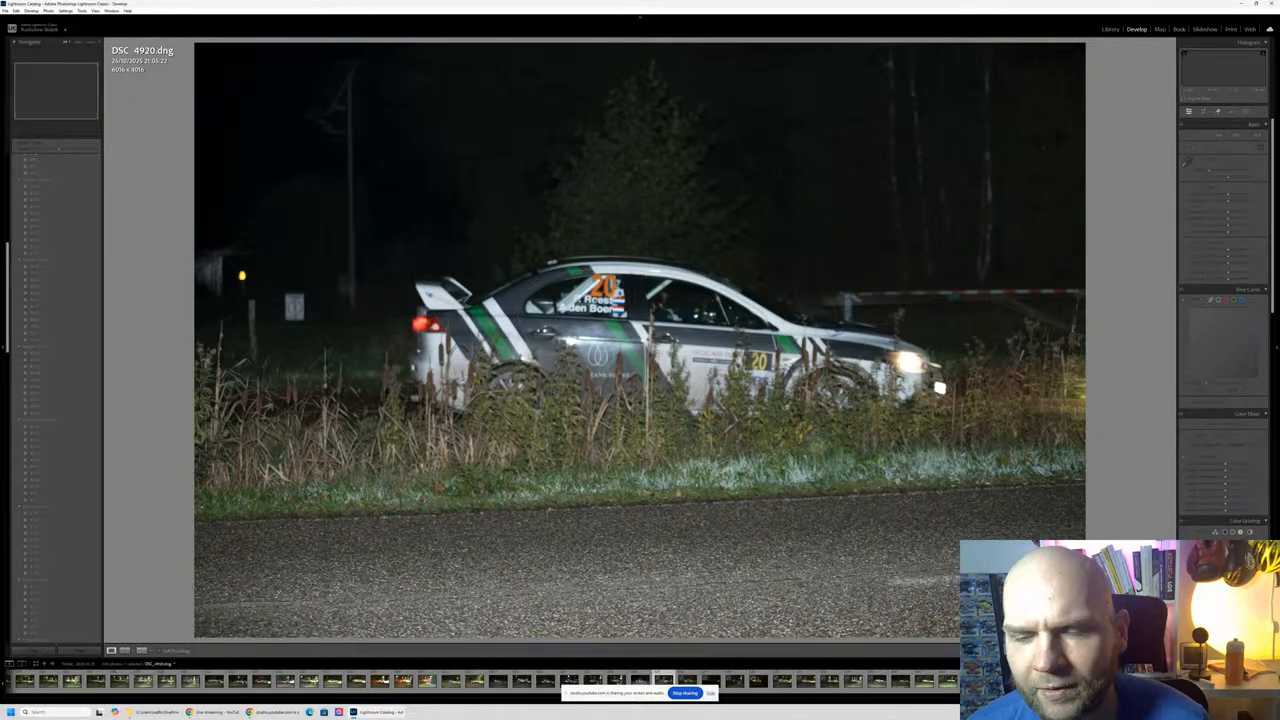
# Step: Delete DSC_4921, the number 20 car partly behind the grass, from the disk
pyautogui.press('Right')
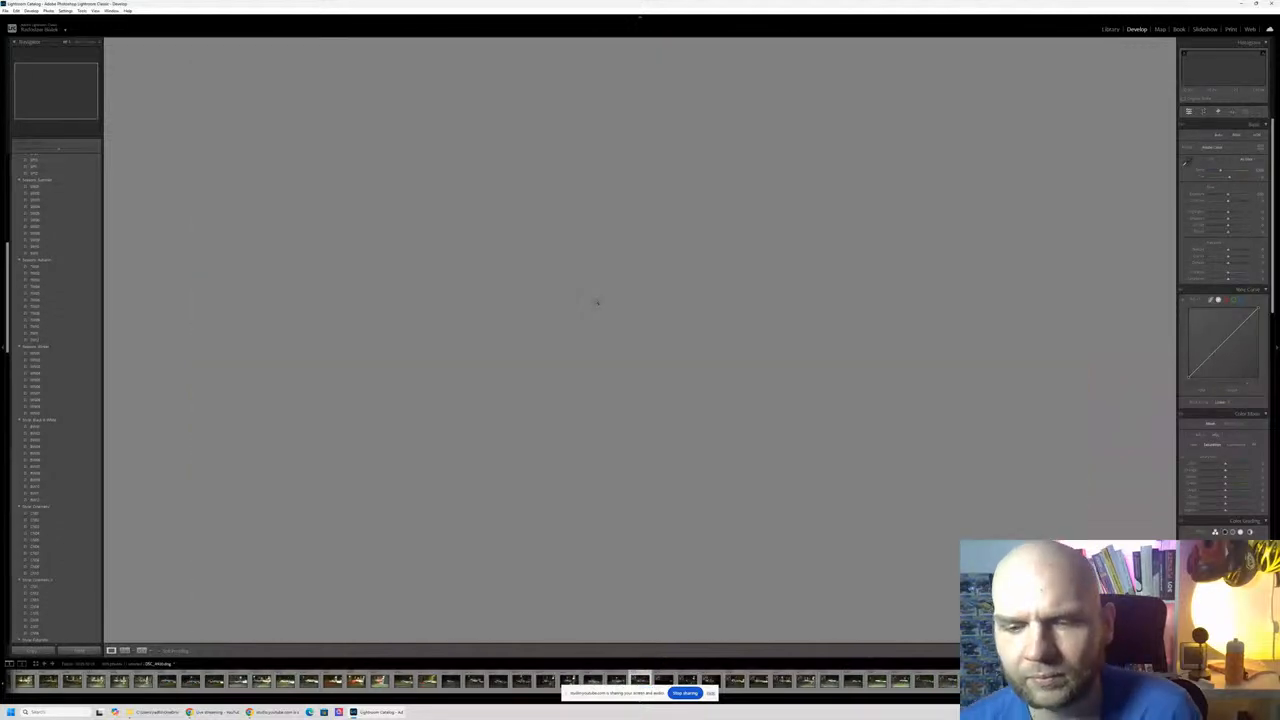
pyautogui.press('Delete')
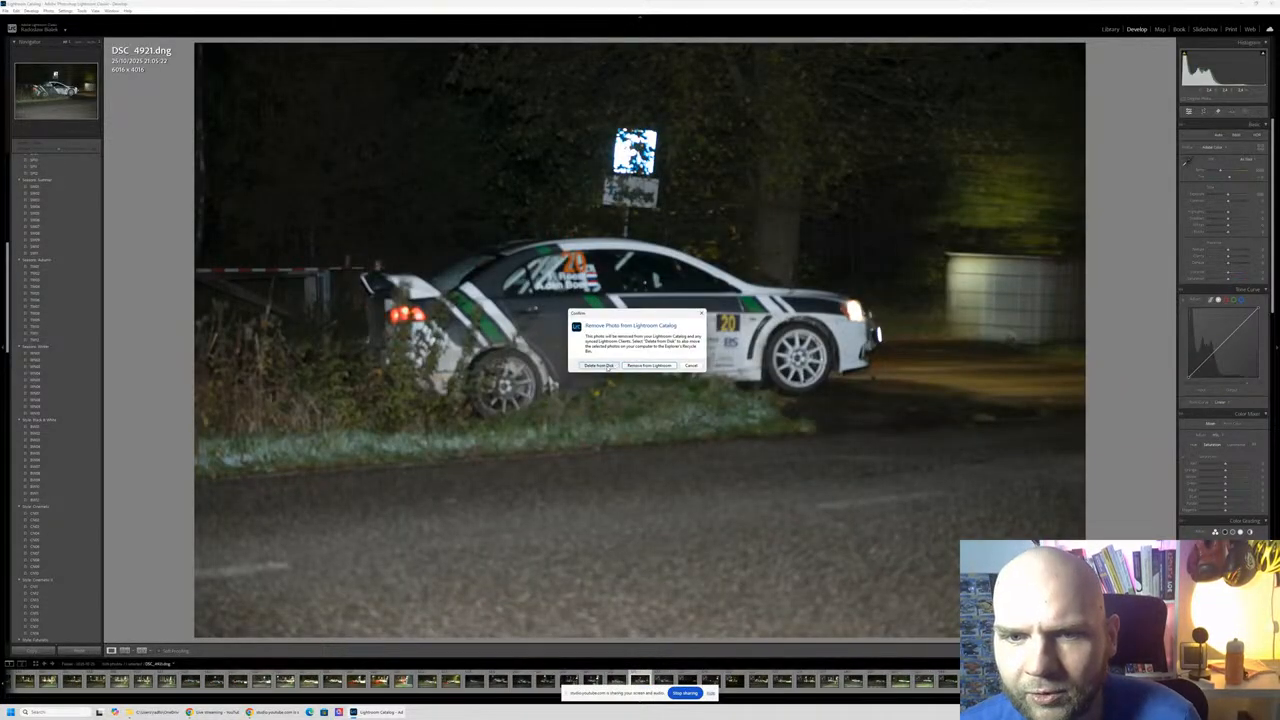
pyautogui.click(598, 366)
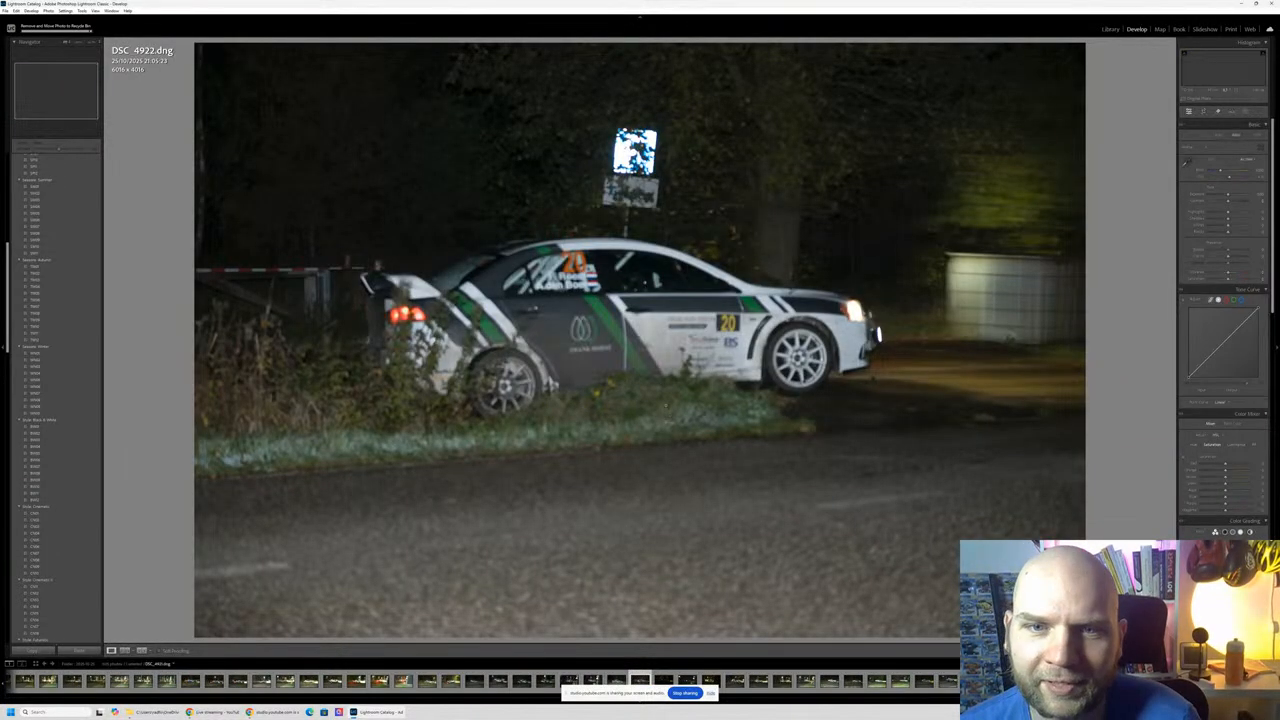
# Step: Review the frames from DSC_4922 to DSC_4929 for keepers among the number 20 car and the following car
pyautogui.press('Right')
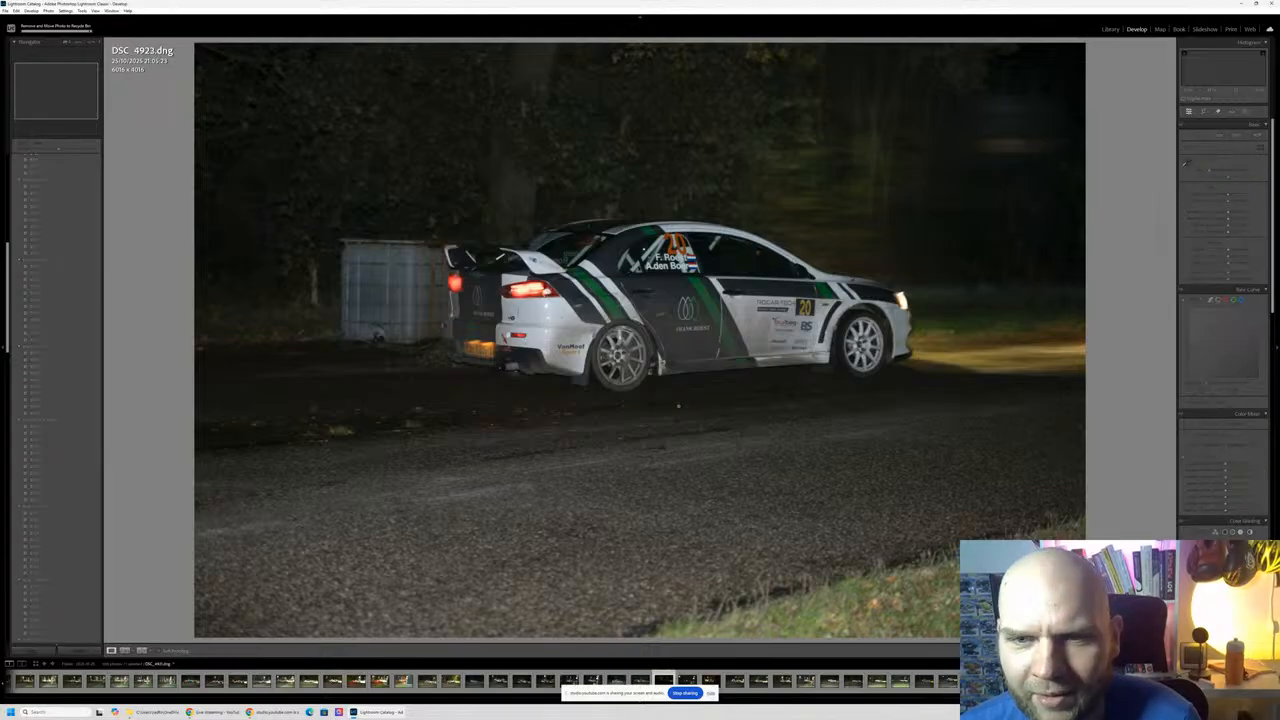
pyautogui.press('Right')
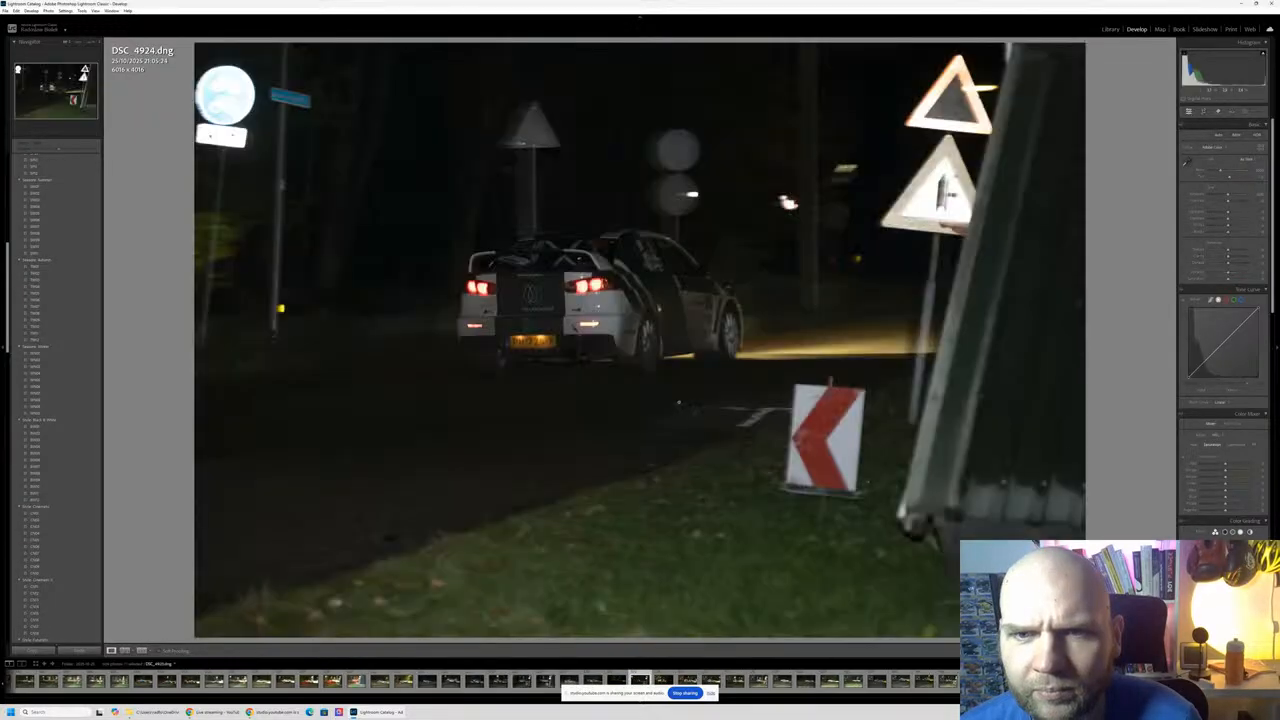
pyautogui.press('Right')
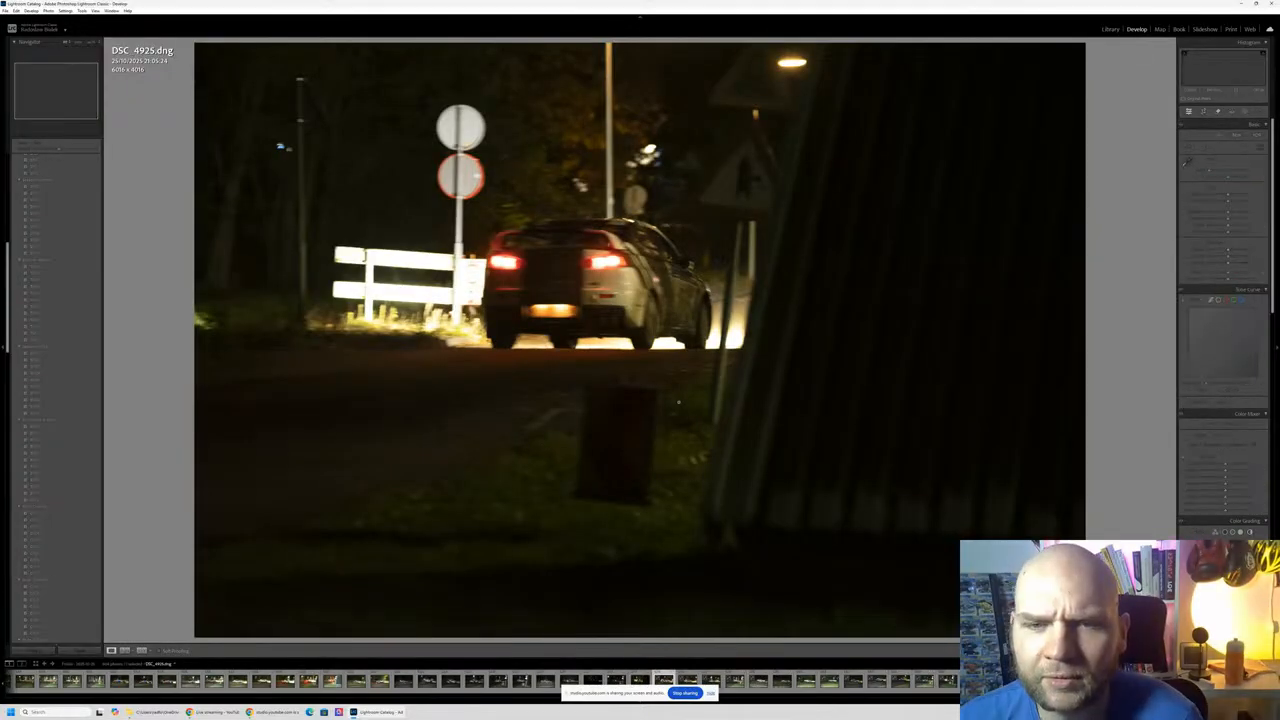
pyautogui.press('Right')
pyautogui.press('Right')
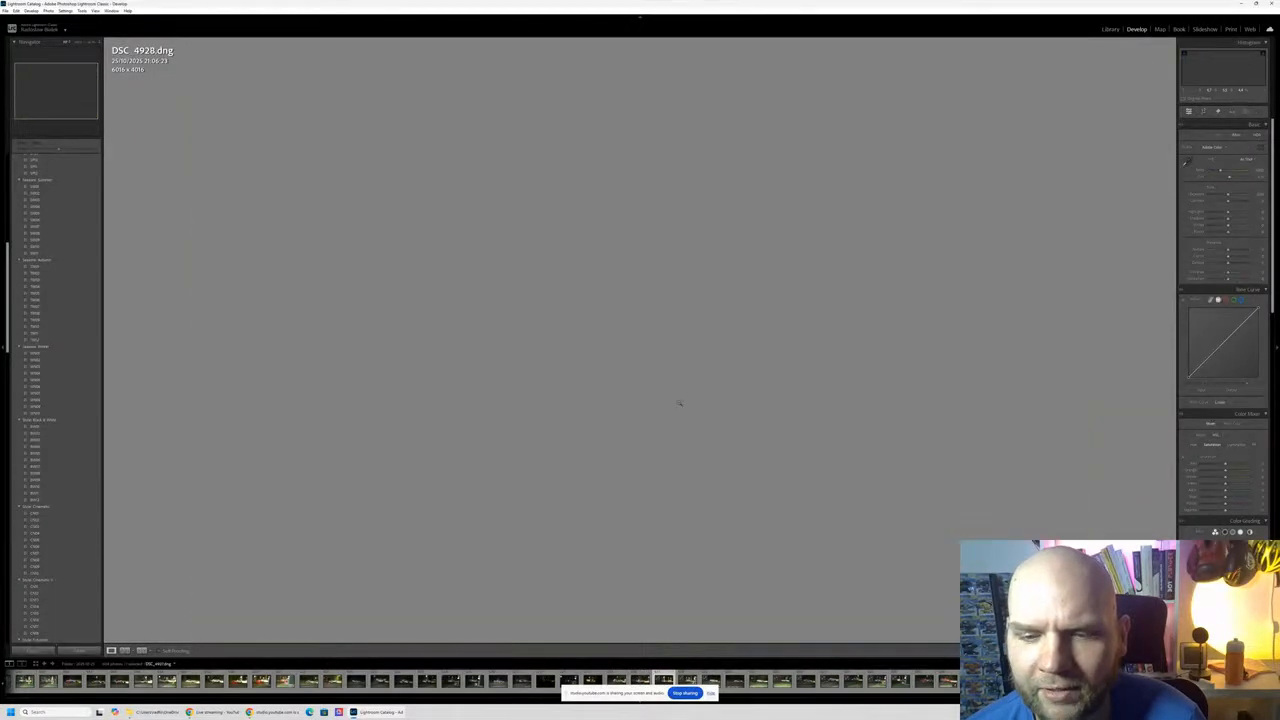
pyautogui.press('Right')
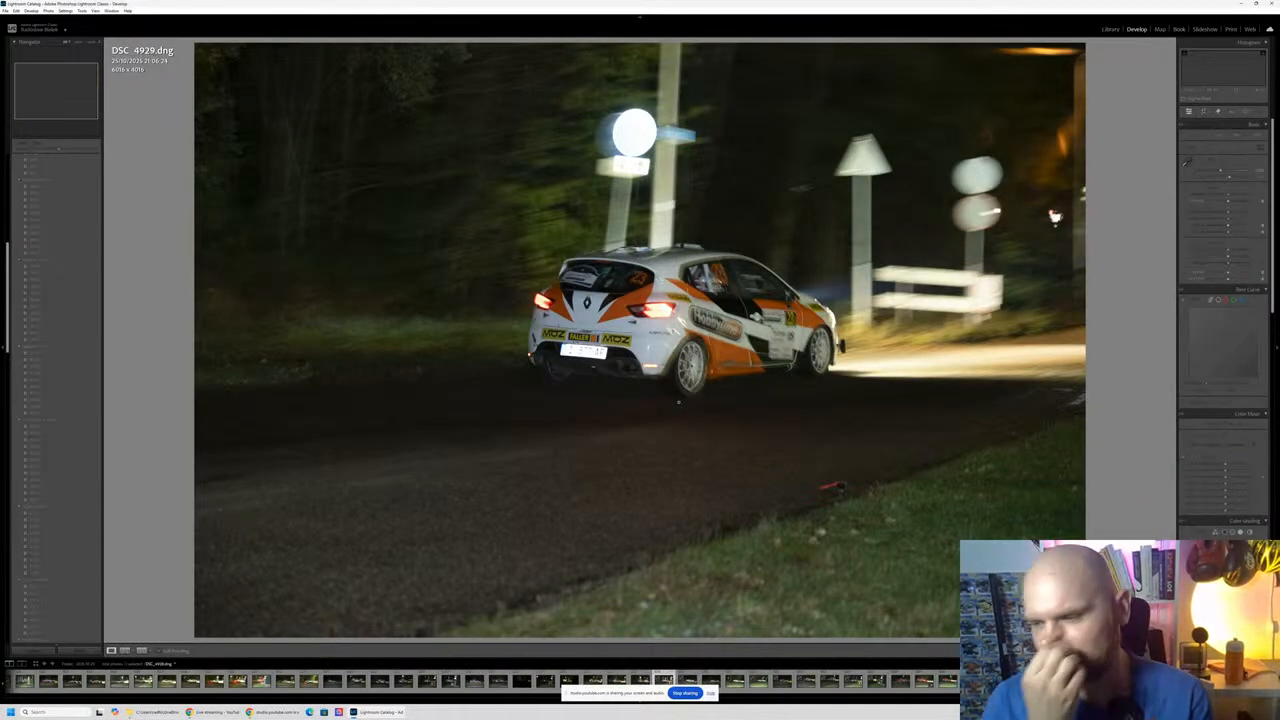
# Step: Review the frames of the white number 24 car, from DSC_4931 through DSC_4935, for keepers
pyautogui.press('Right')
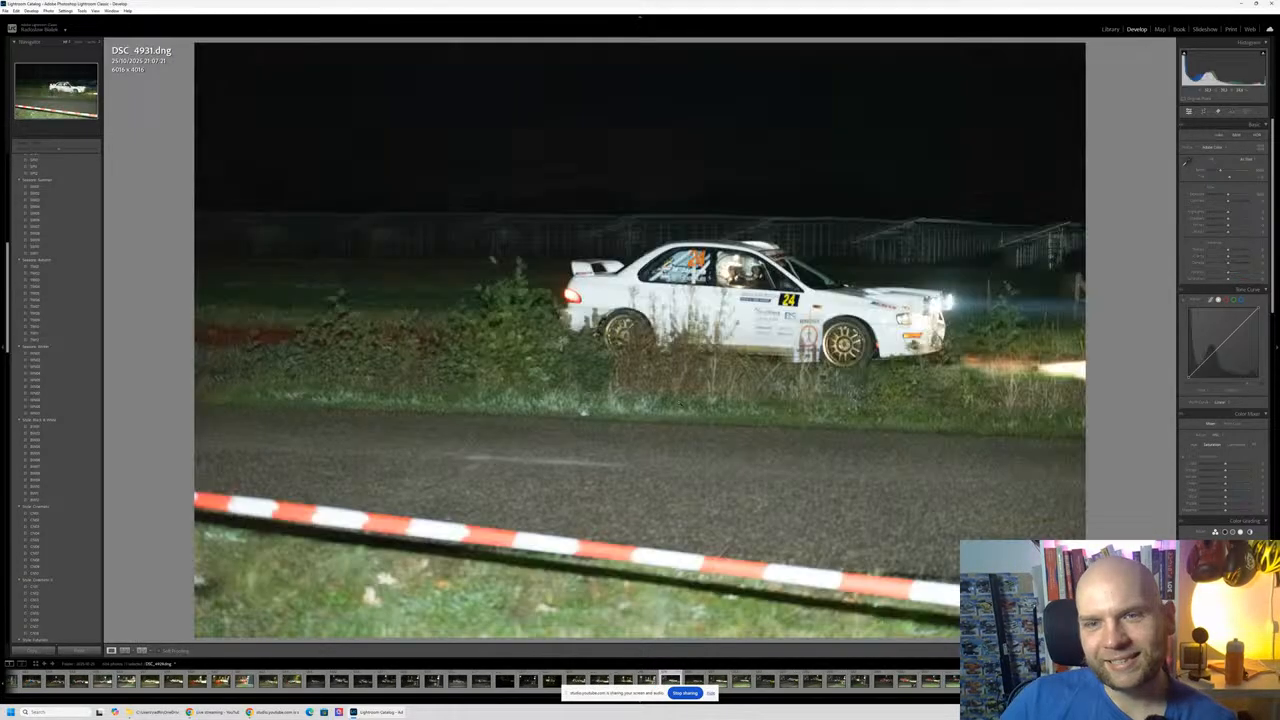
pyautogui.press('Right')
pyautogui.press('Right')
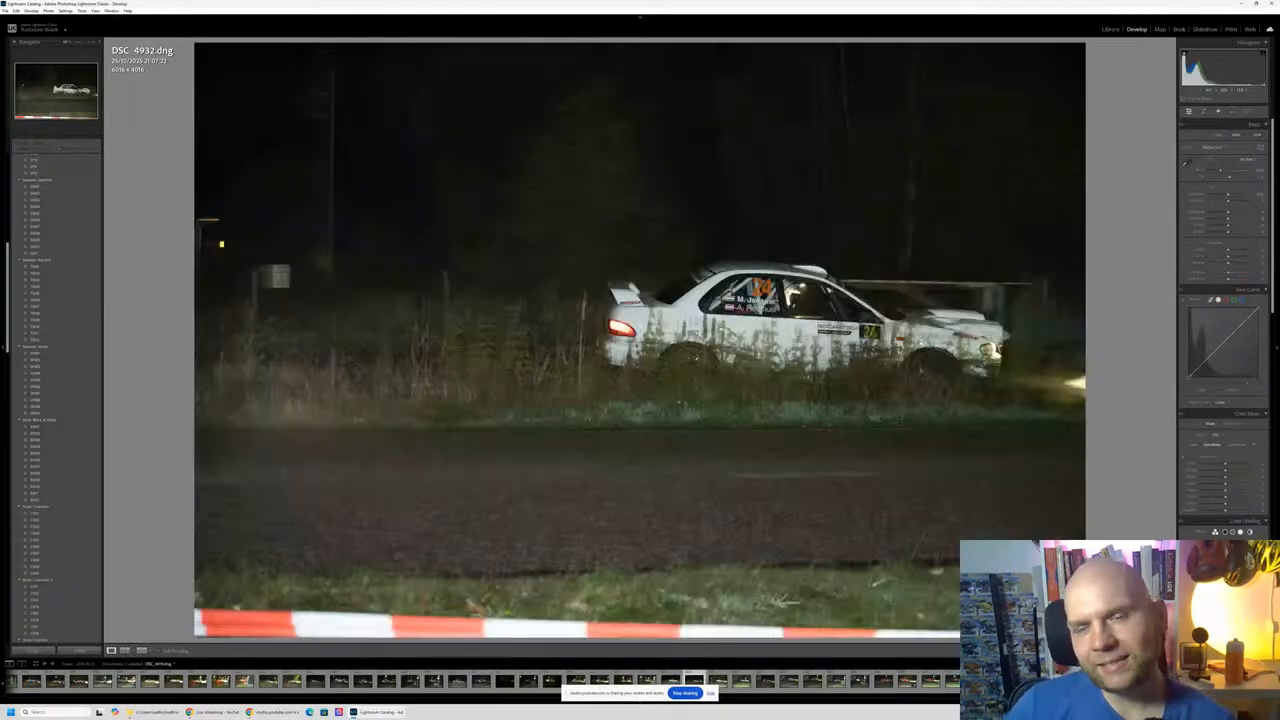
pyautogui.press('Right')
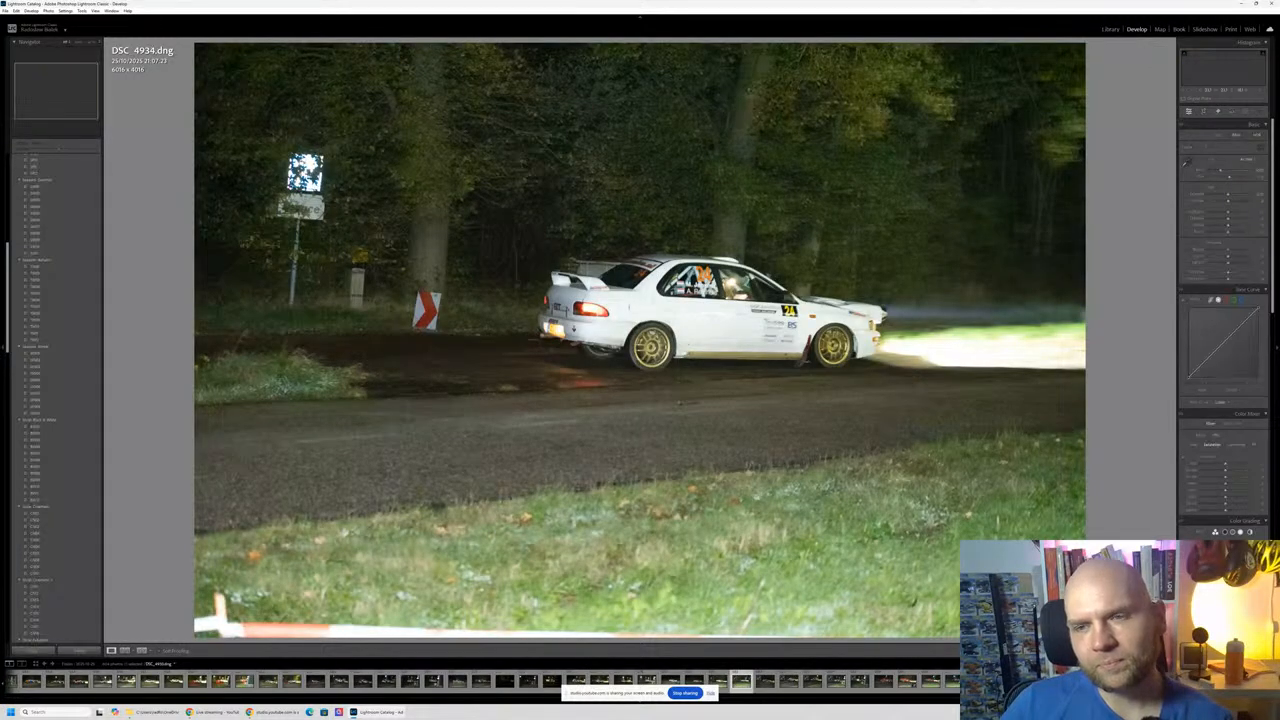
pyautogui.press('Right')
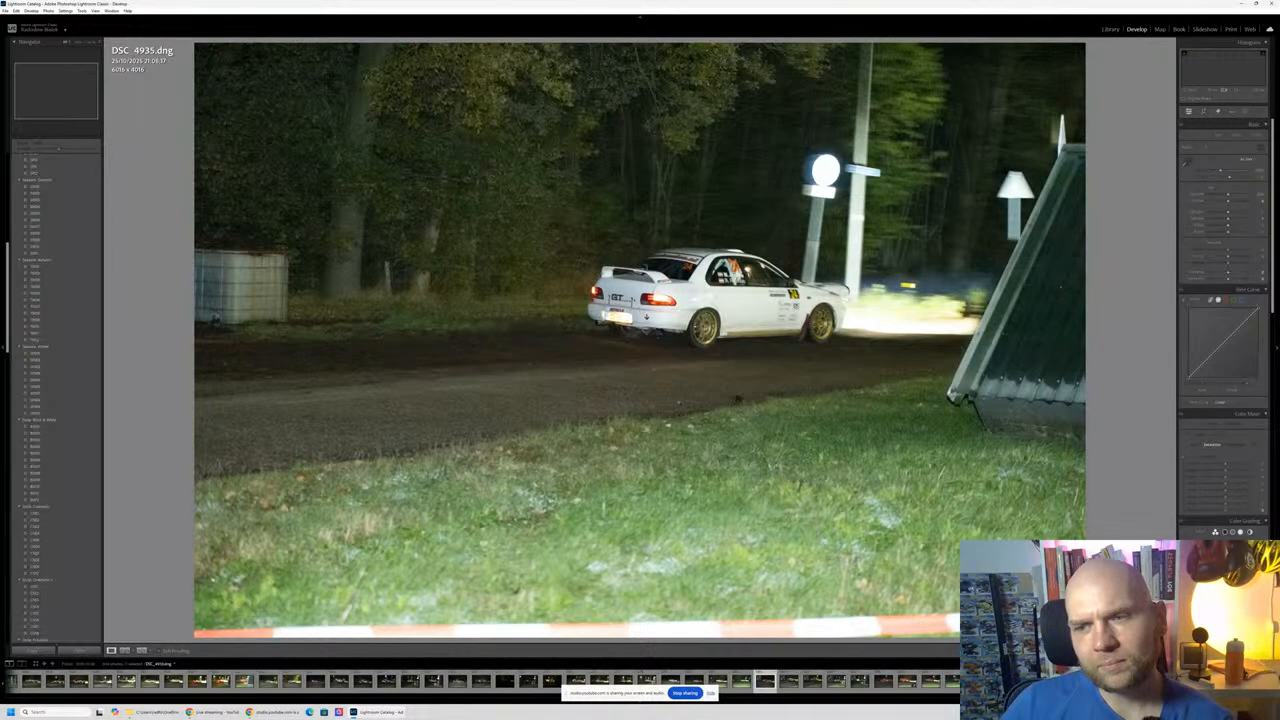
# Step: Review the frames of the blue and white number 22 car, through DSC_4938, for keepers
pyautogui.press('Right')
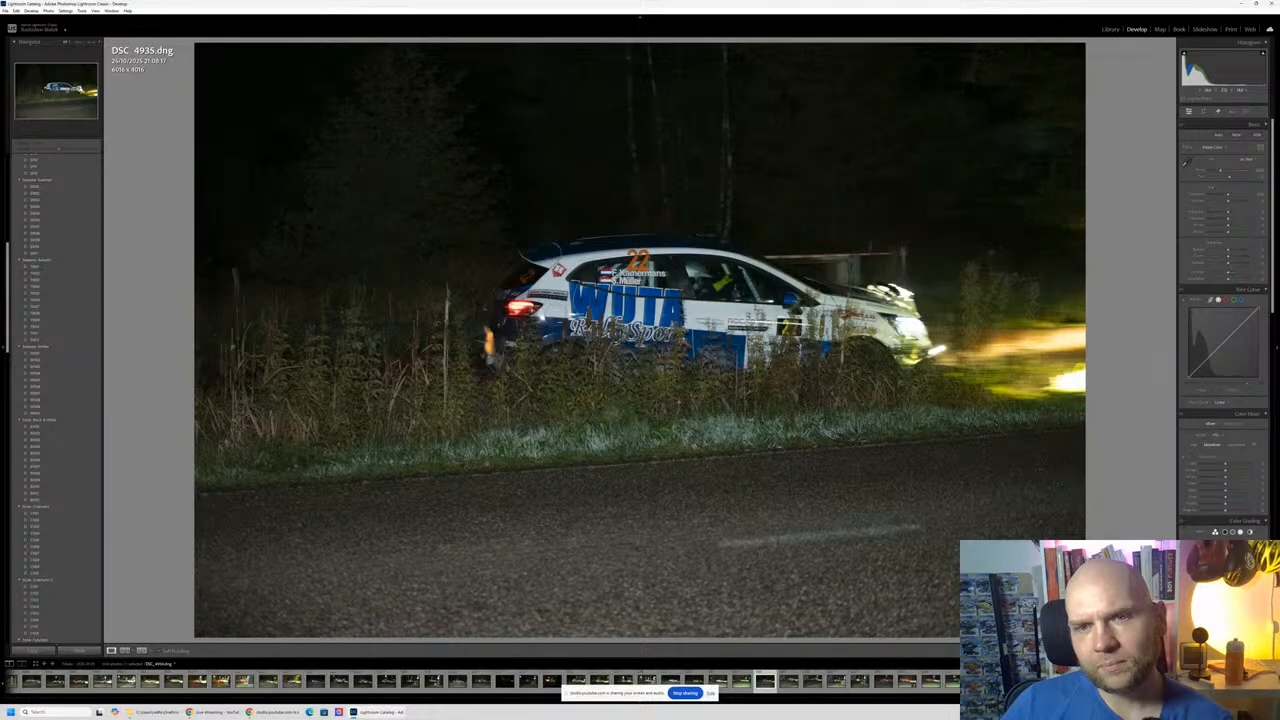
pyautogui.press('Right')
pyautogui.press('Right')
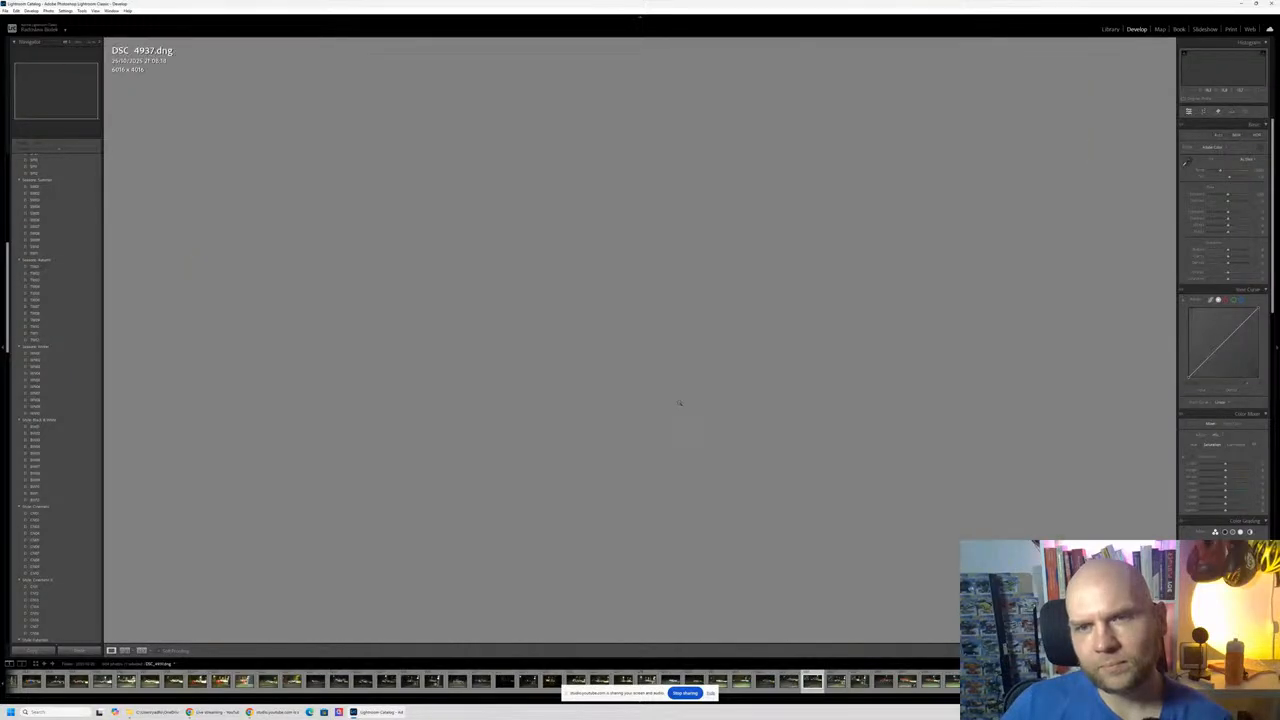
pyautogui.press('Right')
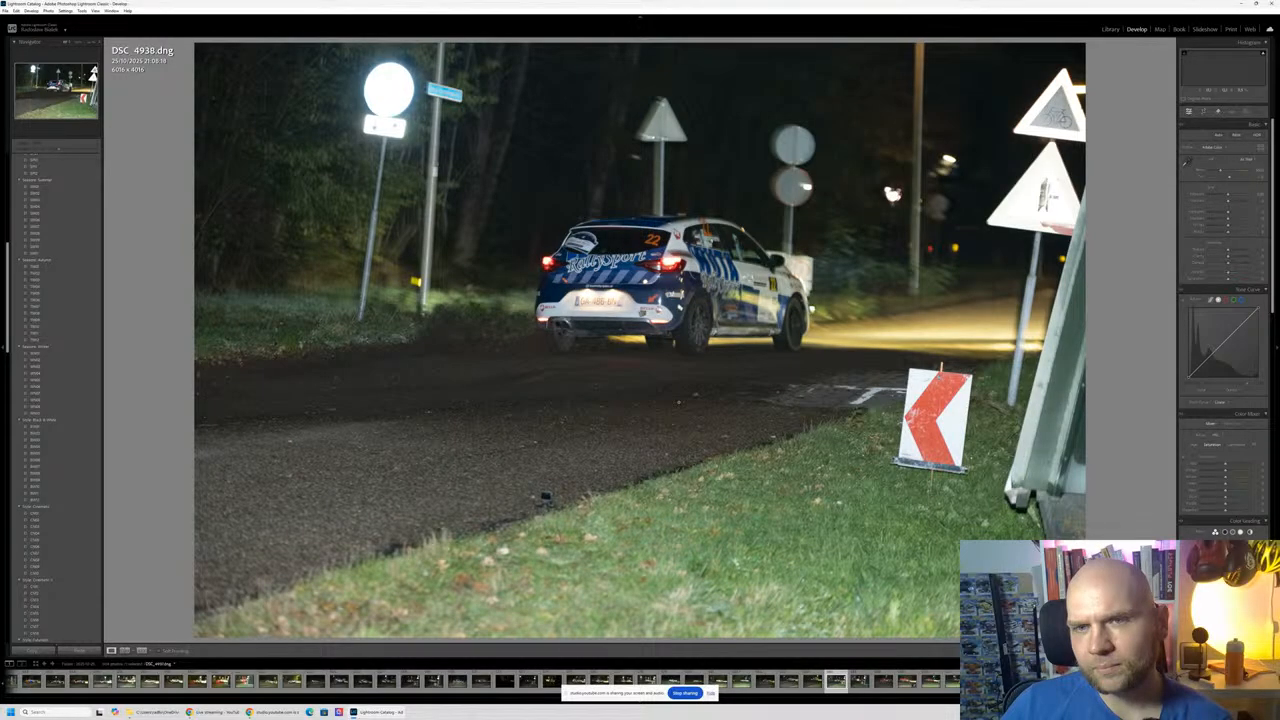
# Step: Review the frames of the red number 25 car, DSC_4940 to DSC_4943, for keepers
pyautogui.press('Right')
pyautogui.press('Right')
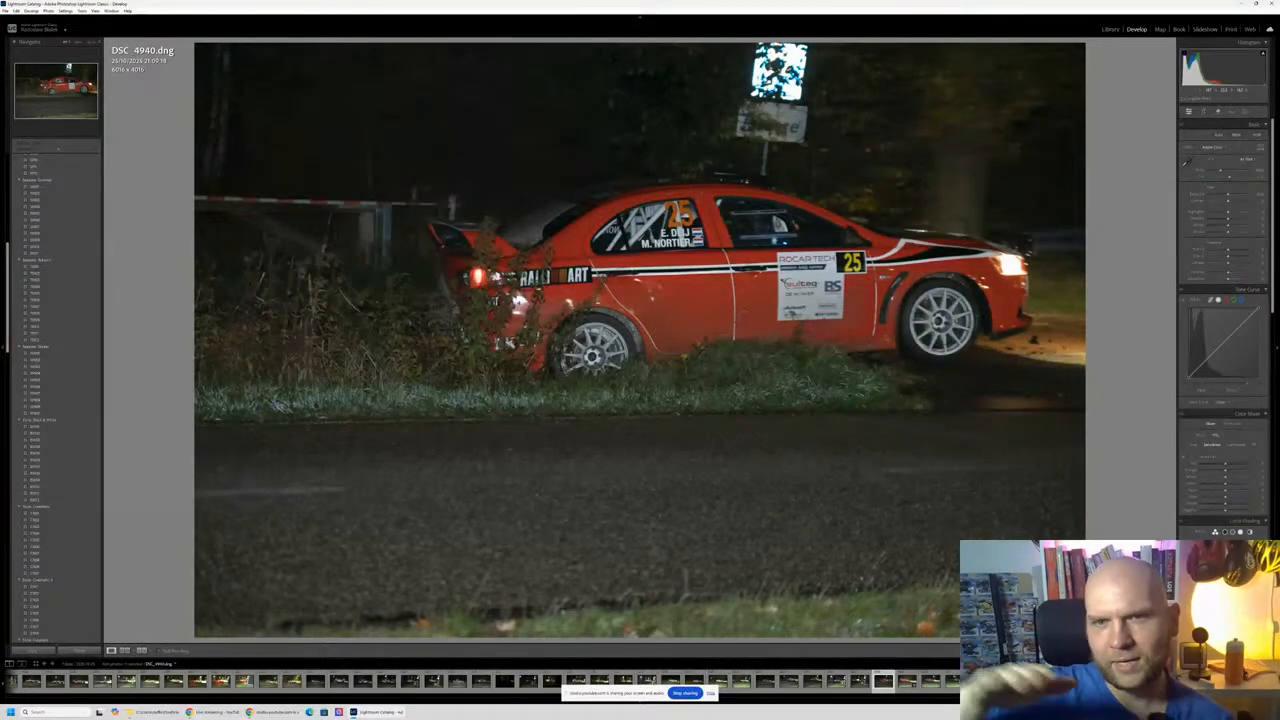
pyautogui.press('Right')
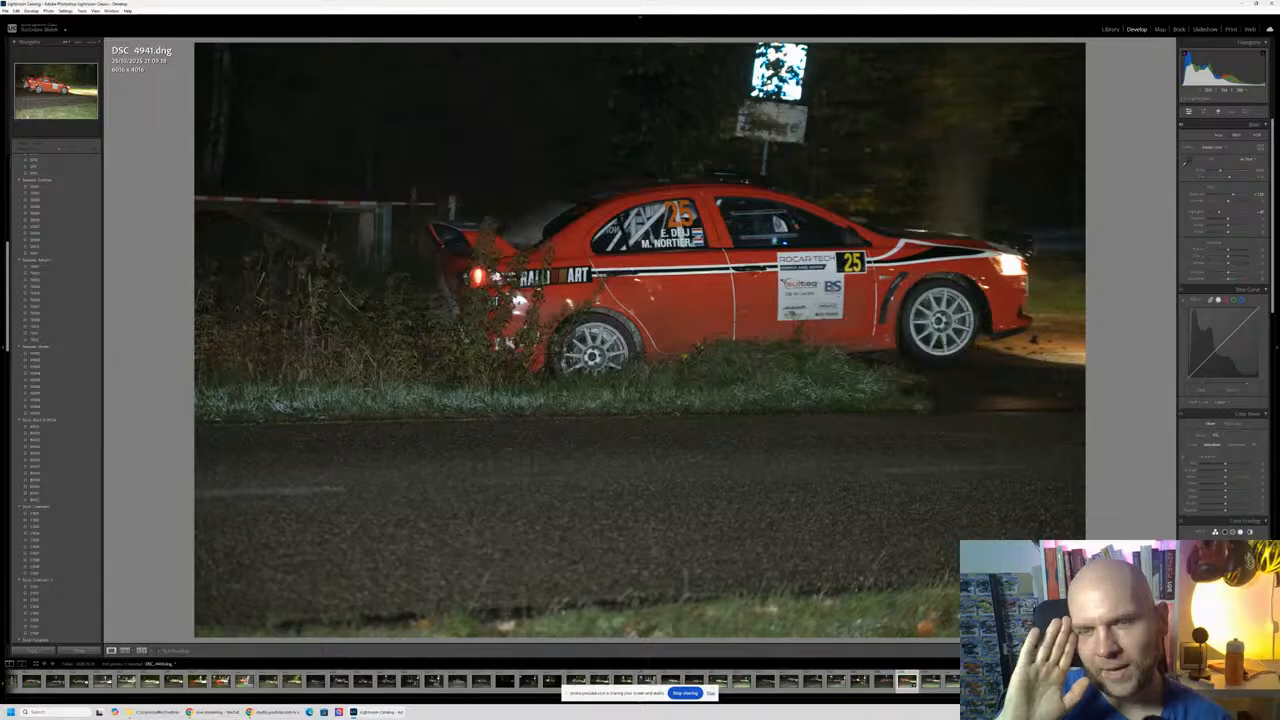
pyautogui.press('Right')
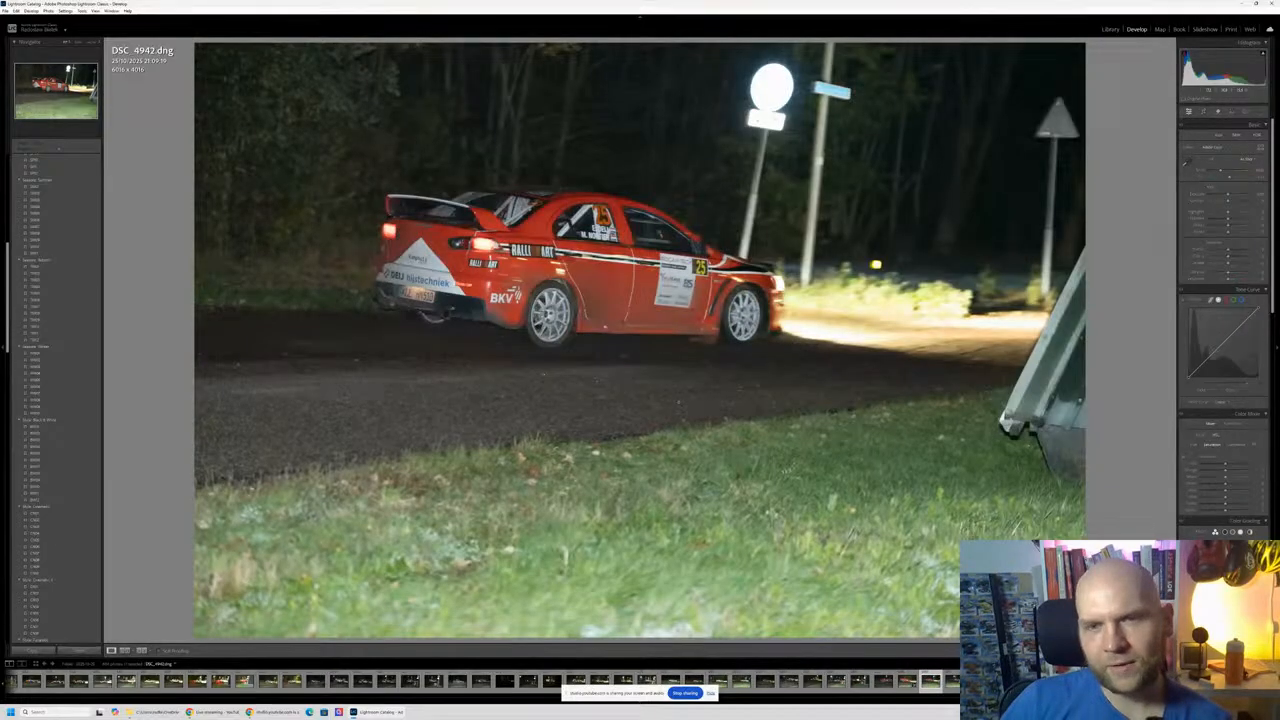
pyautogui.press('Right')
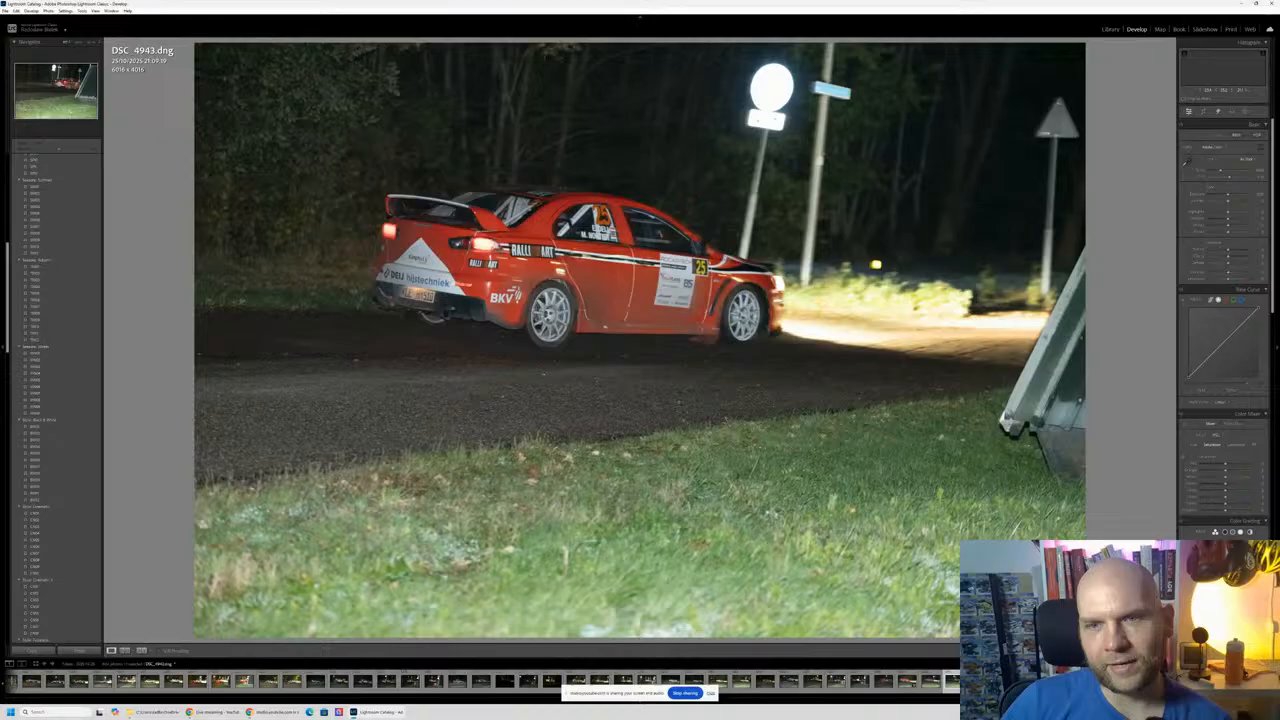
# Step: Review the frames from DSC_4945 to DSC_4952, covering the number 44 car and the red and black car by the bright road sign
pyautogui.press('Right')
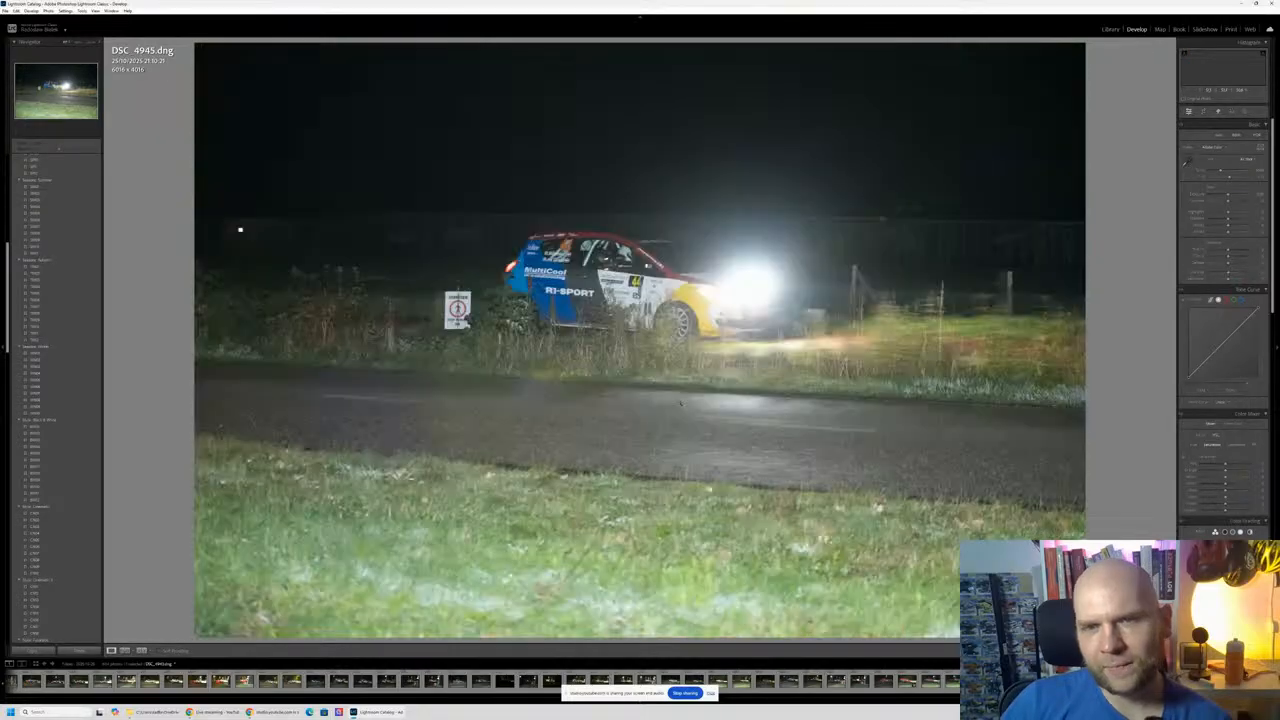
pyautogui.press('Right')
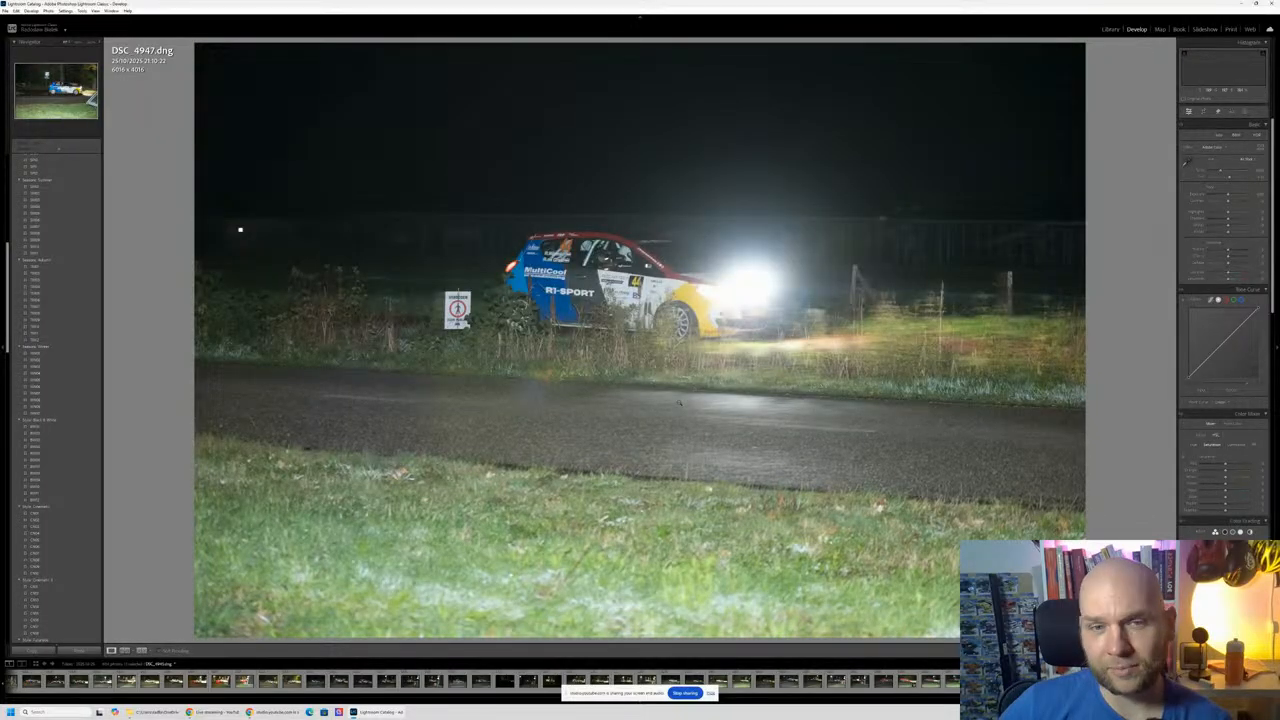
pyautogui.press('Right')
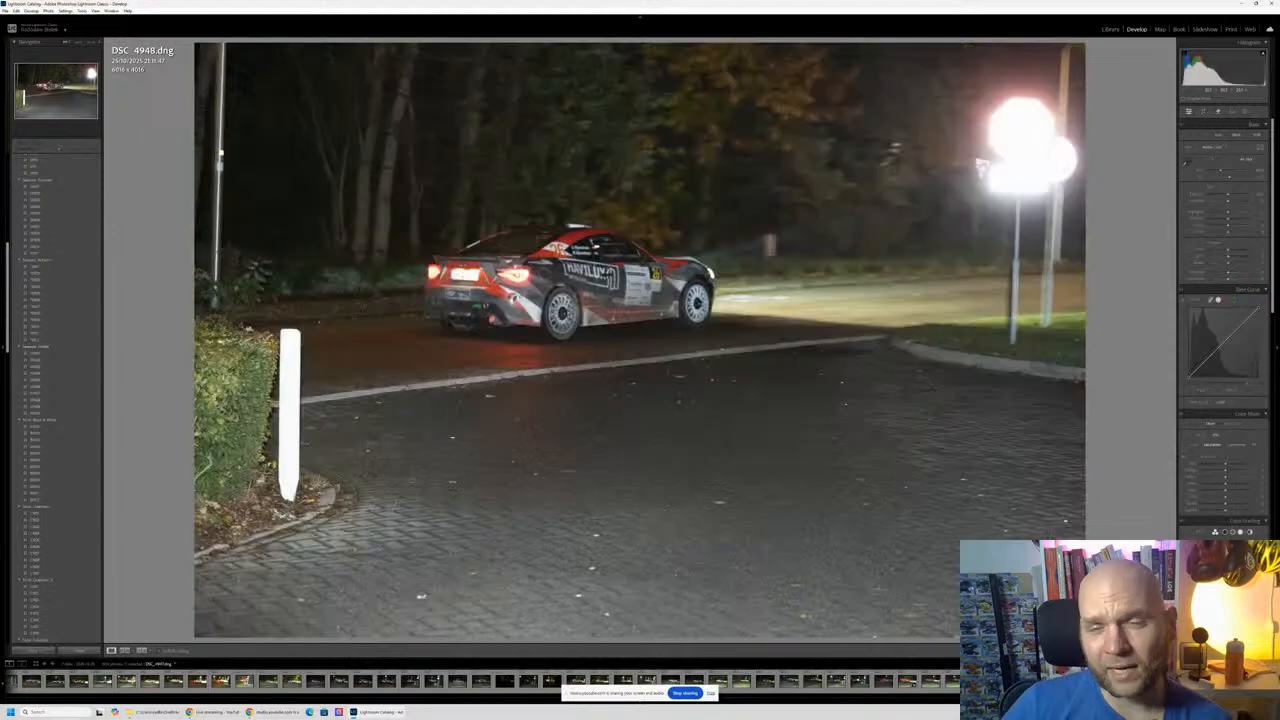
pyautogui.press('Right')
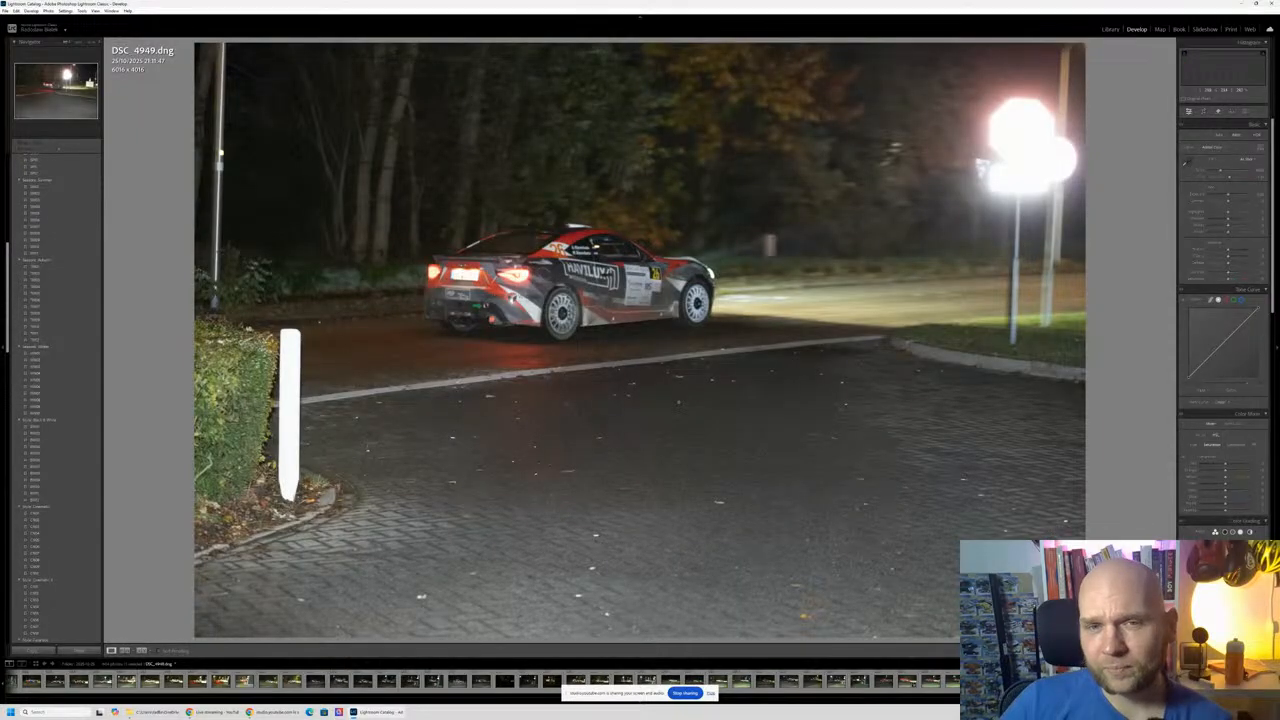
pyautogui.press('Right')
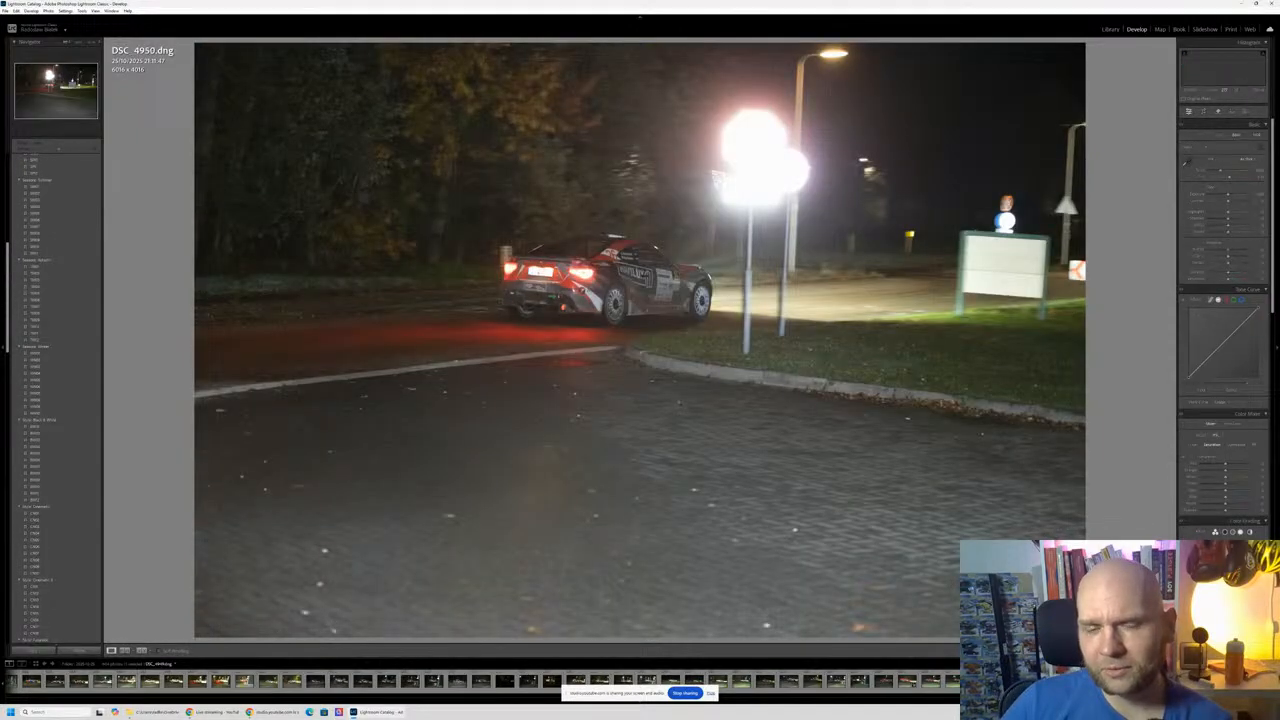
pyautogui.press('Right')
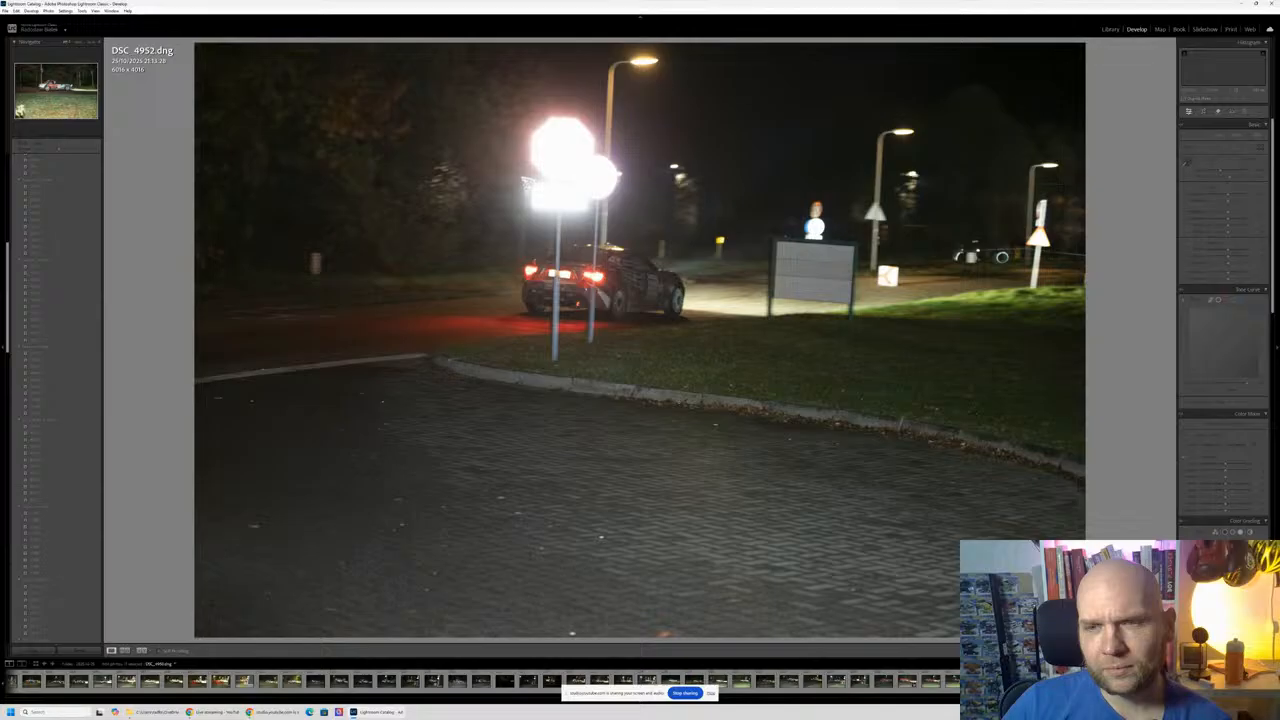
# Step: Review the frames from DSC_4954 to DSC_4966, covering the number 28 car and the orange and blue number 29 car
pyautogui.press('Right')
pyautogui.press('Right')
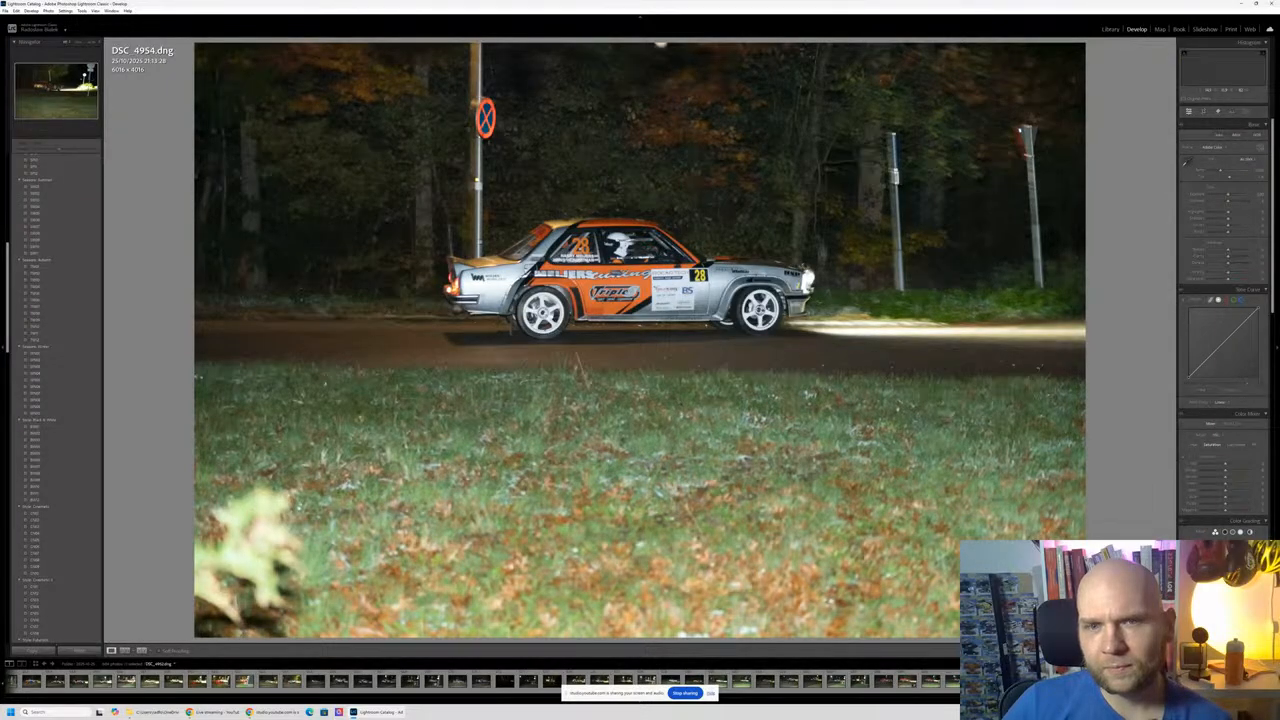
pyautogui.press('Right')
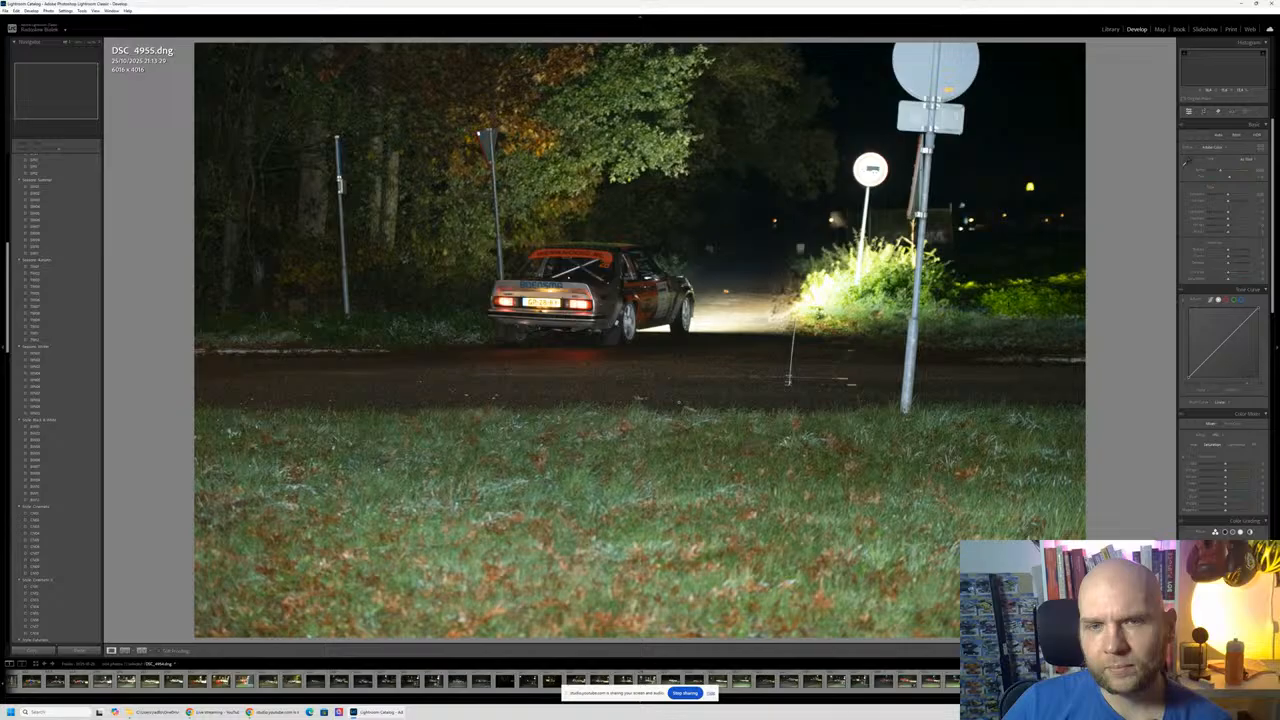
pyautogui.press('Right')
pyautogui.press('Right')
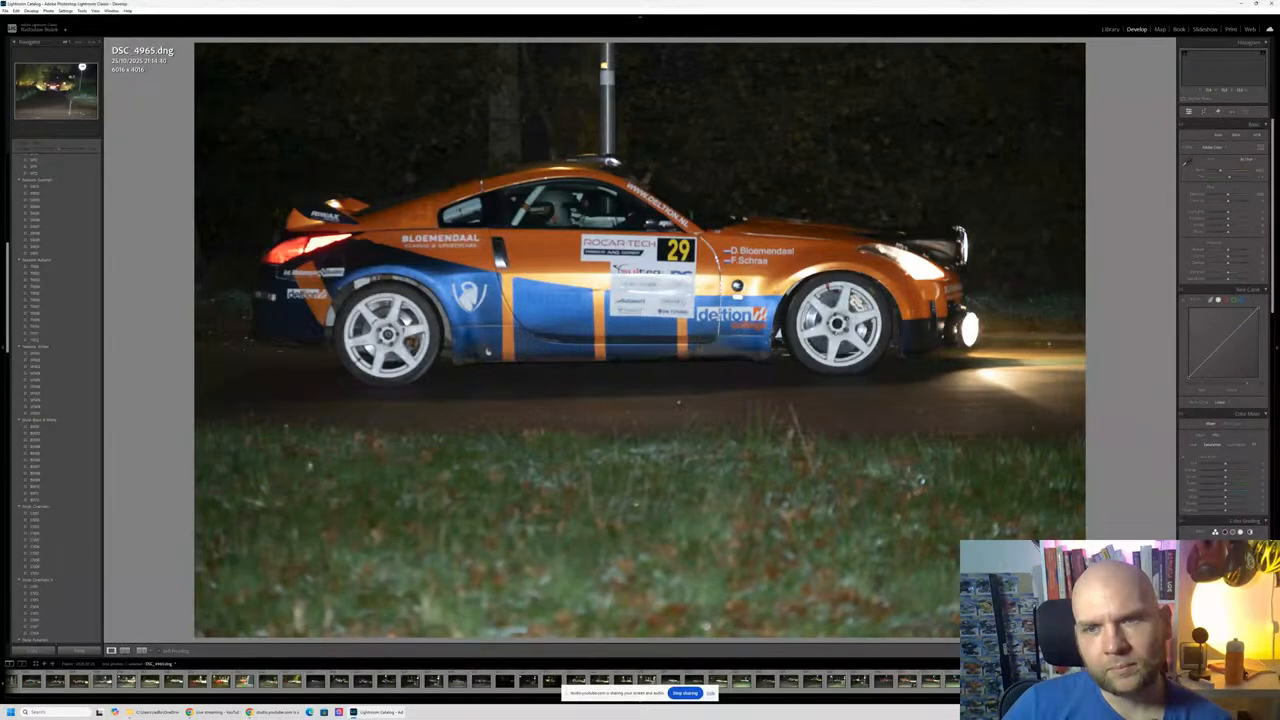
pyautogui.press('Right')
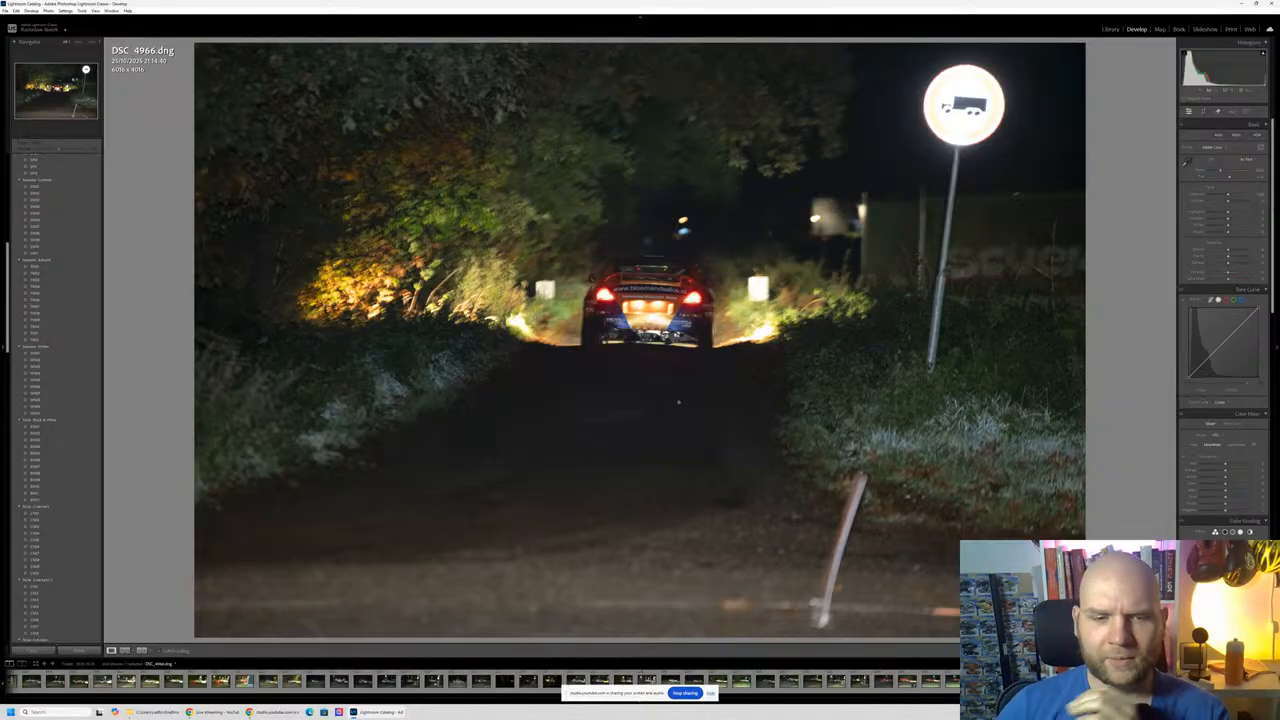
# Step: Switch from Lightroom Classic to the Windows desktop
pyautogui.press('super+d')
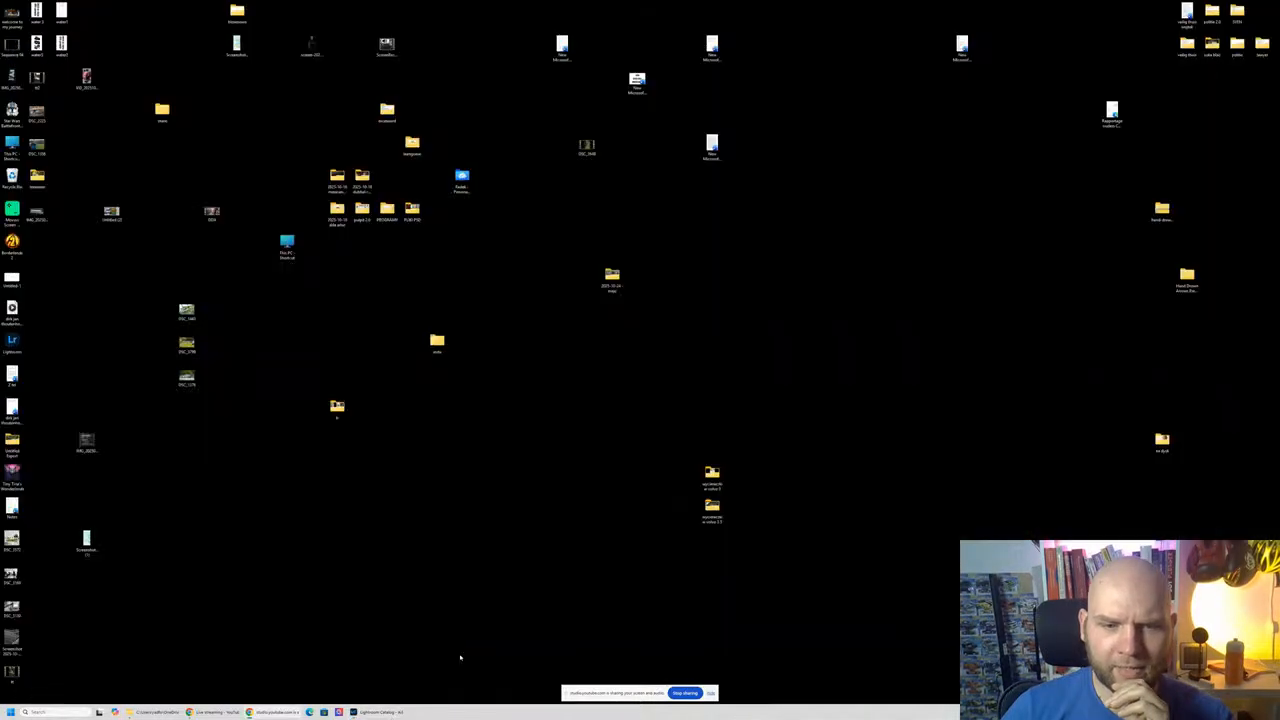